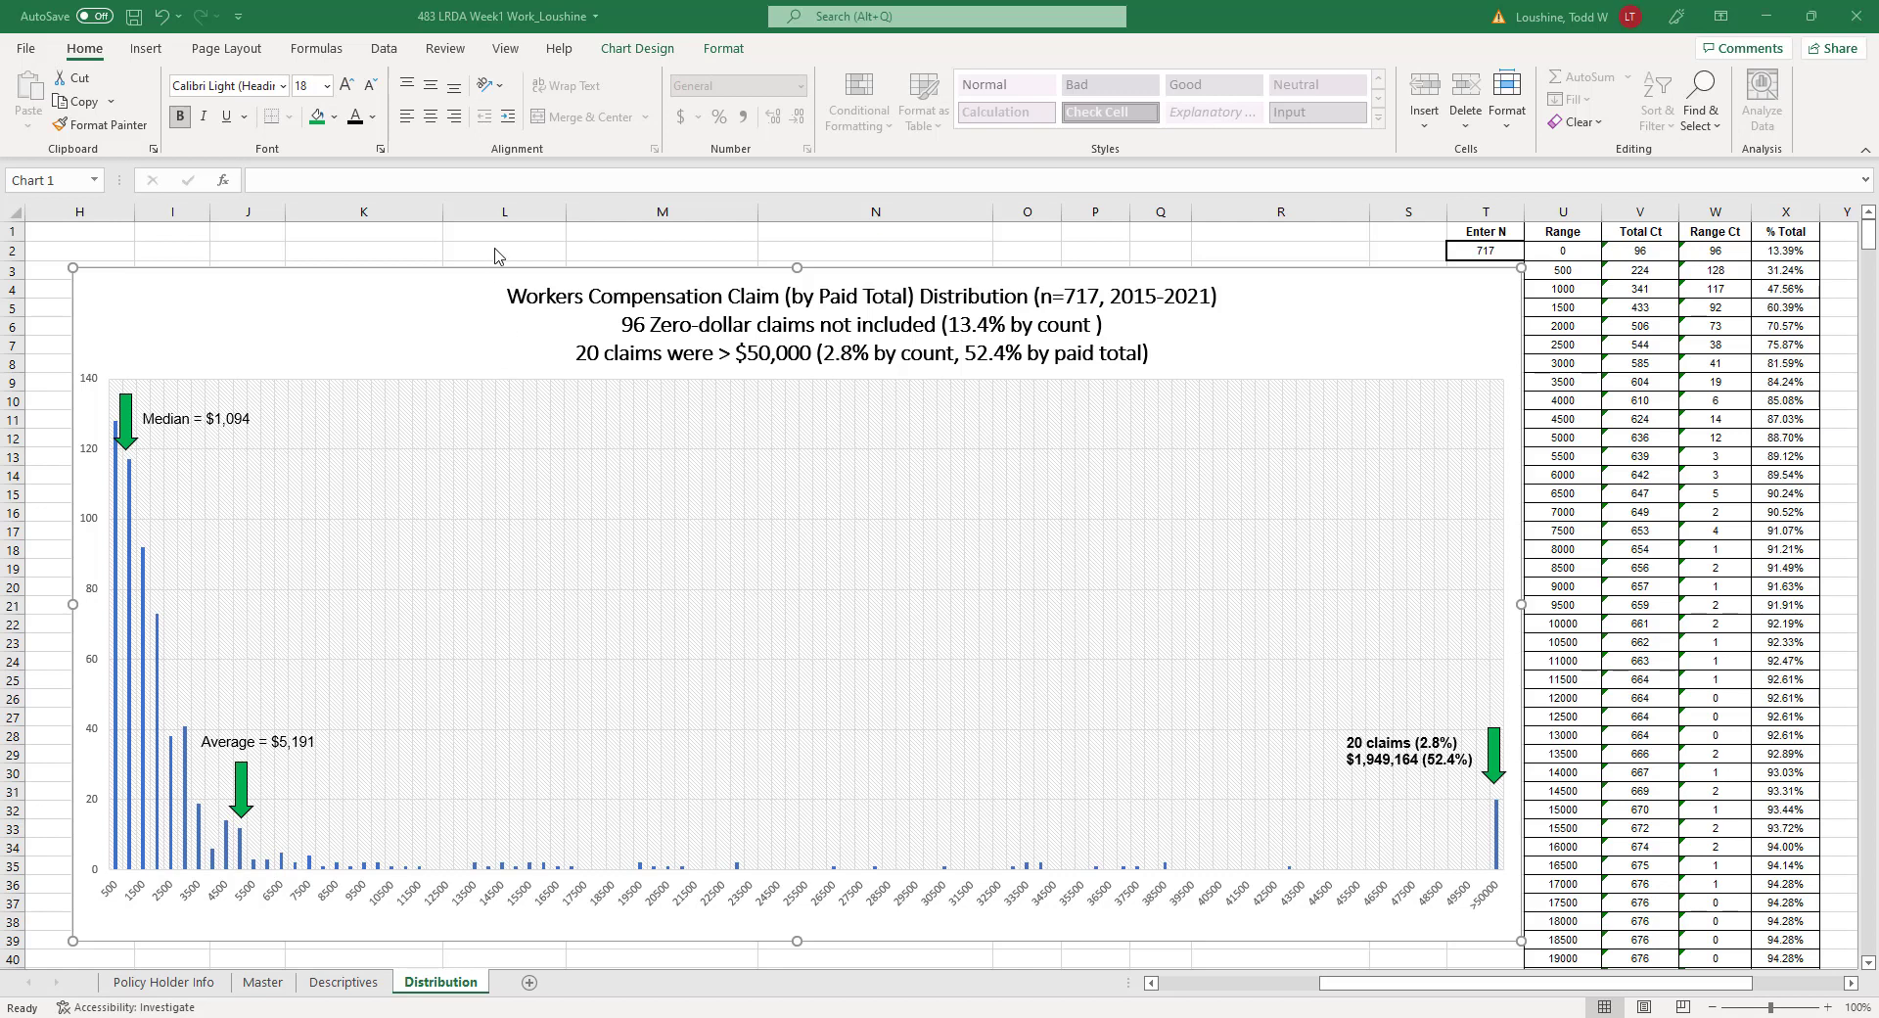
Switch to the "483 Assistance with LRDA document UPDATE_2021" workbook and read the instructions and example tables on its Outliers sheet.
click(602, 254)
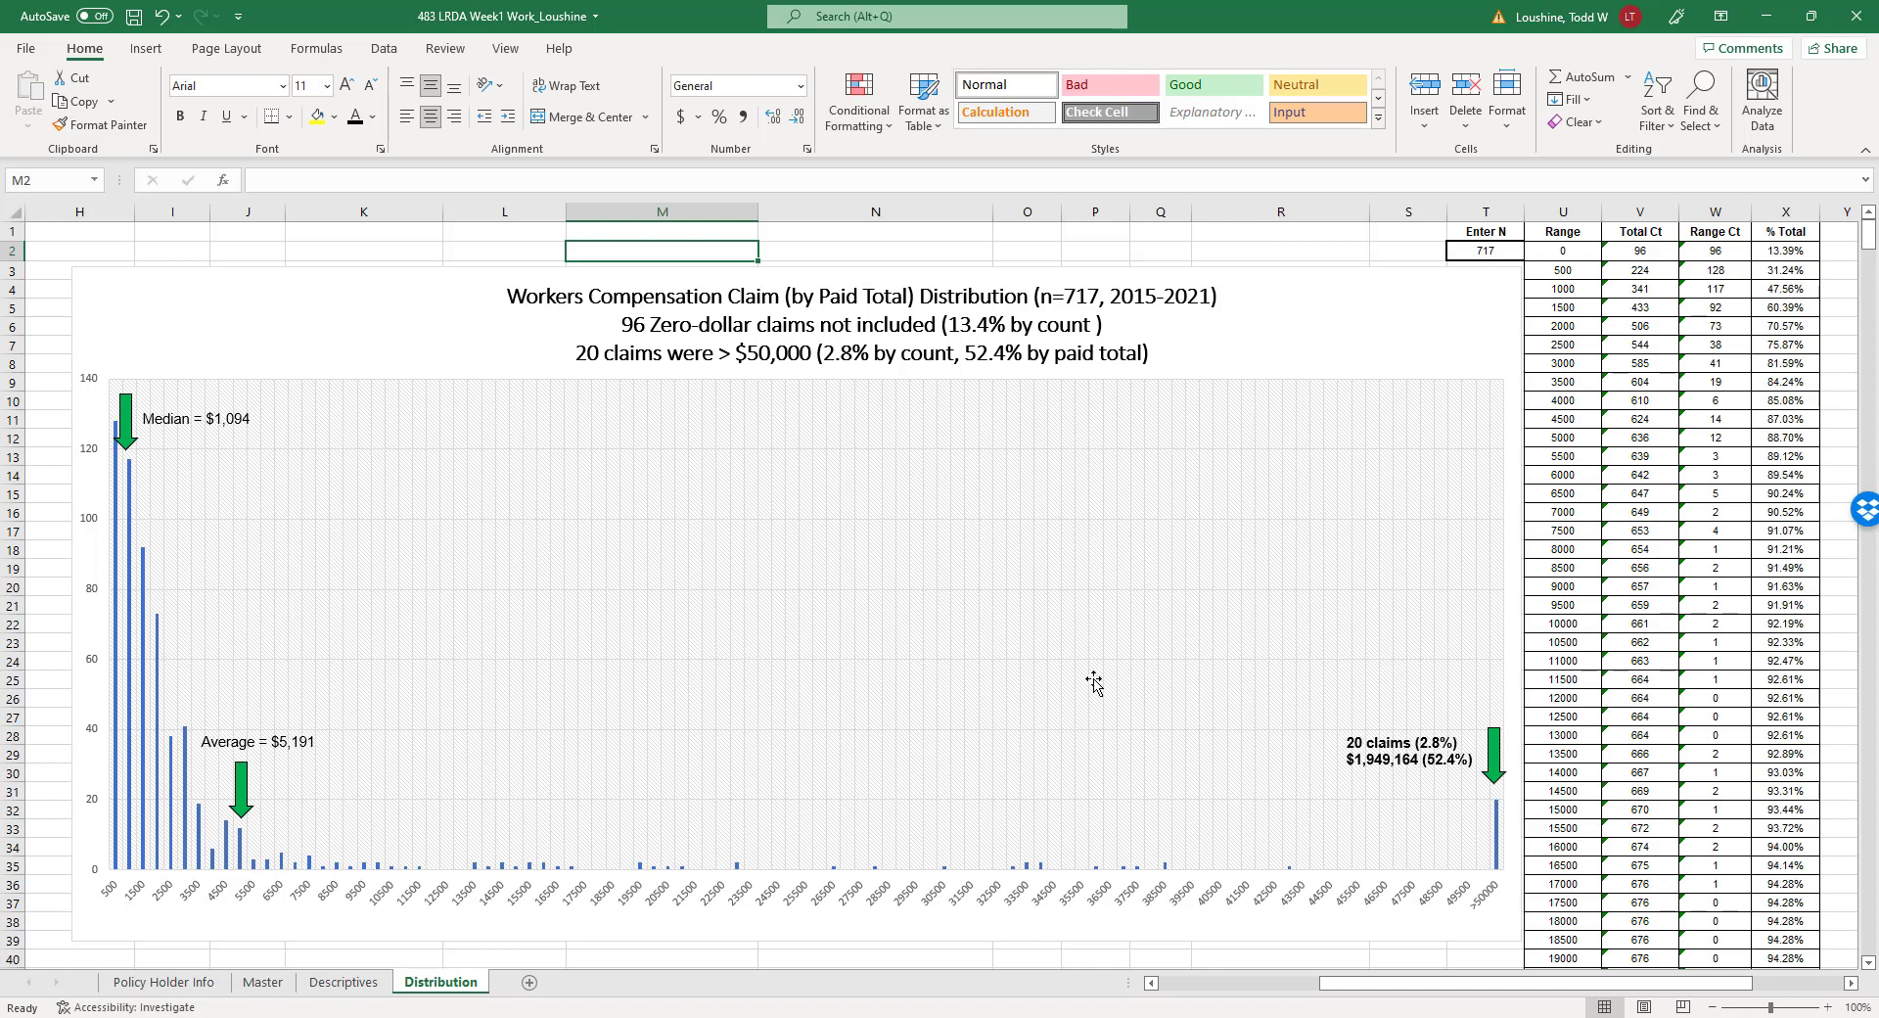
click(390, 981)
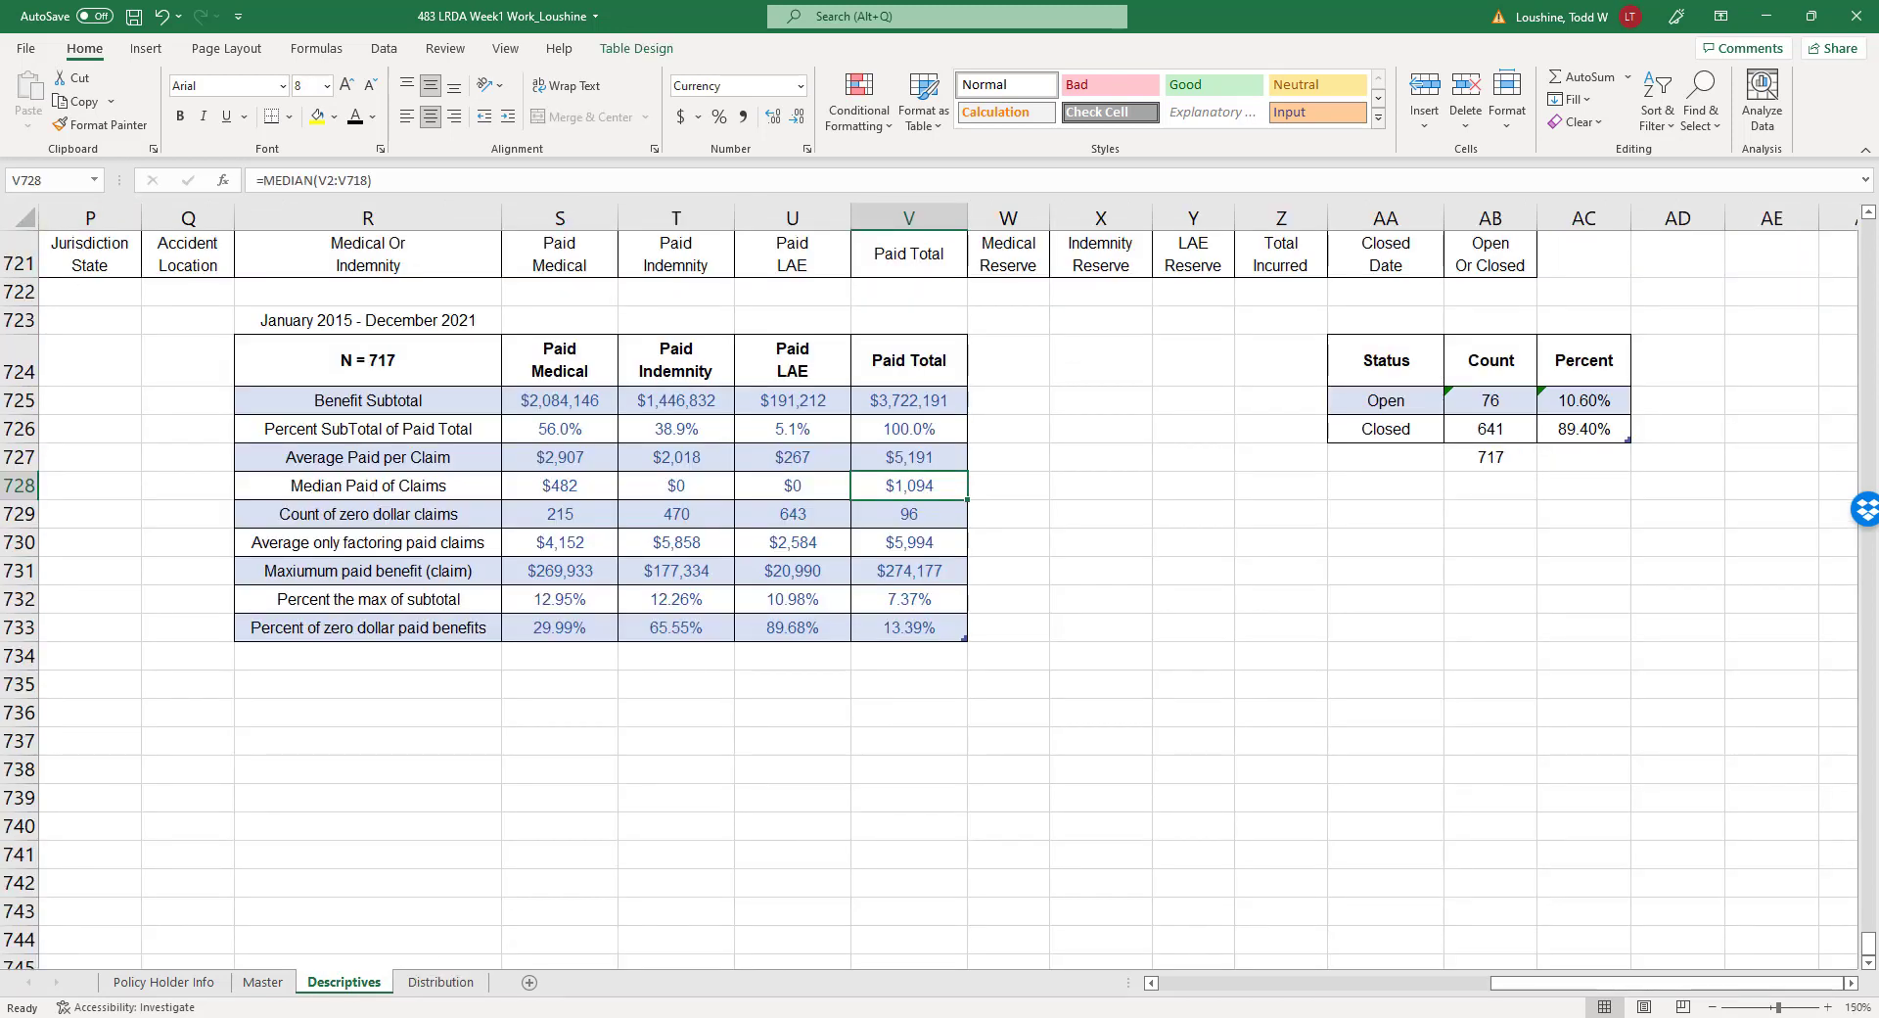
mouse_move(910, 1015)
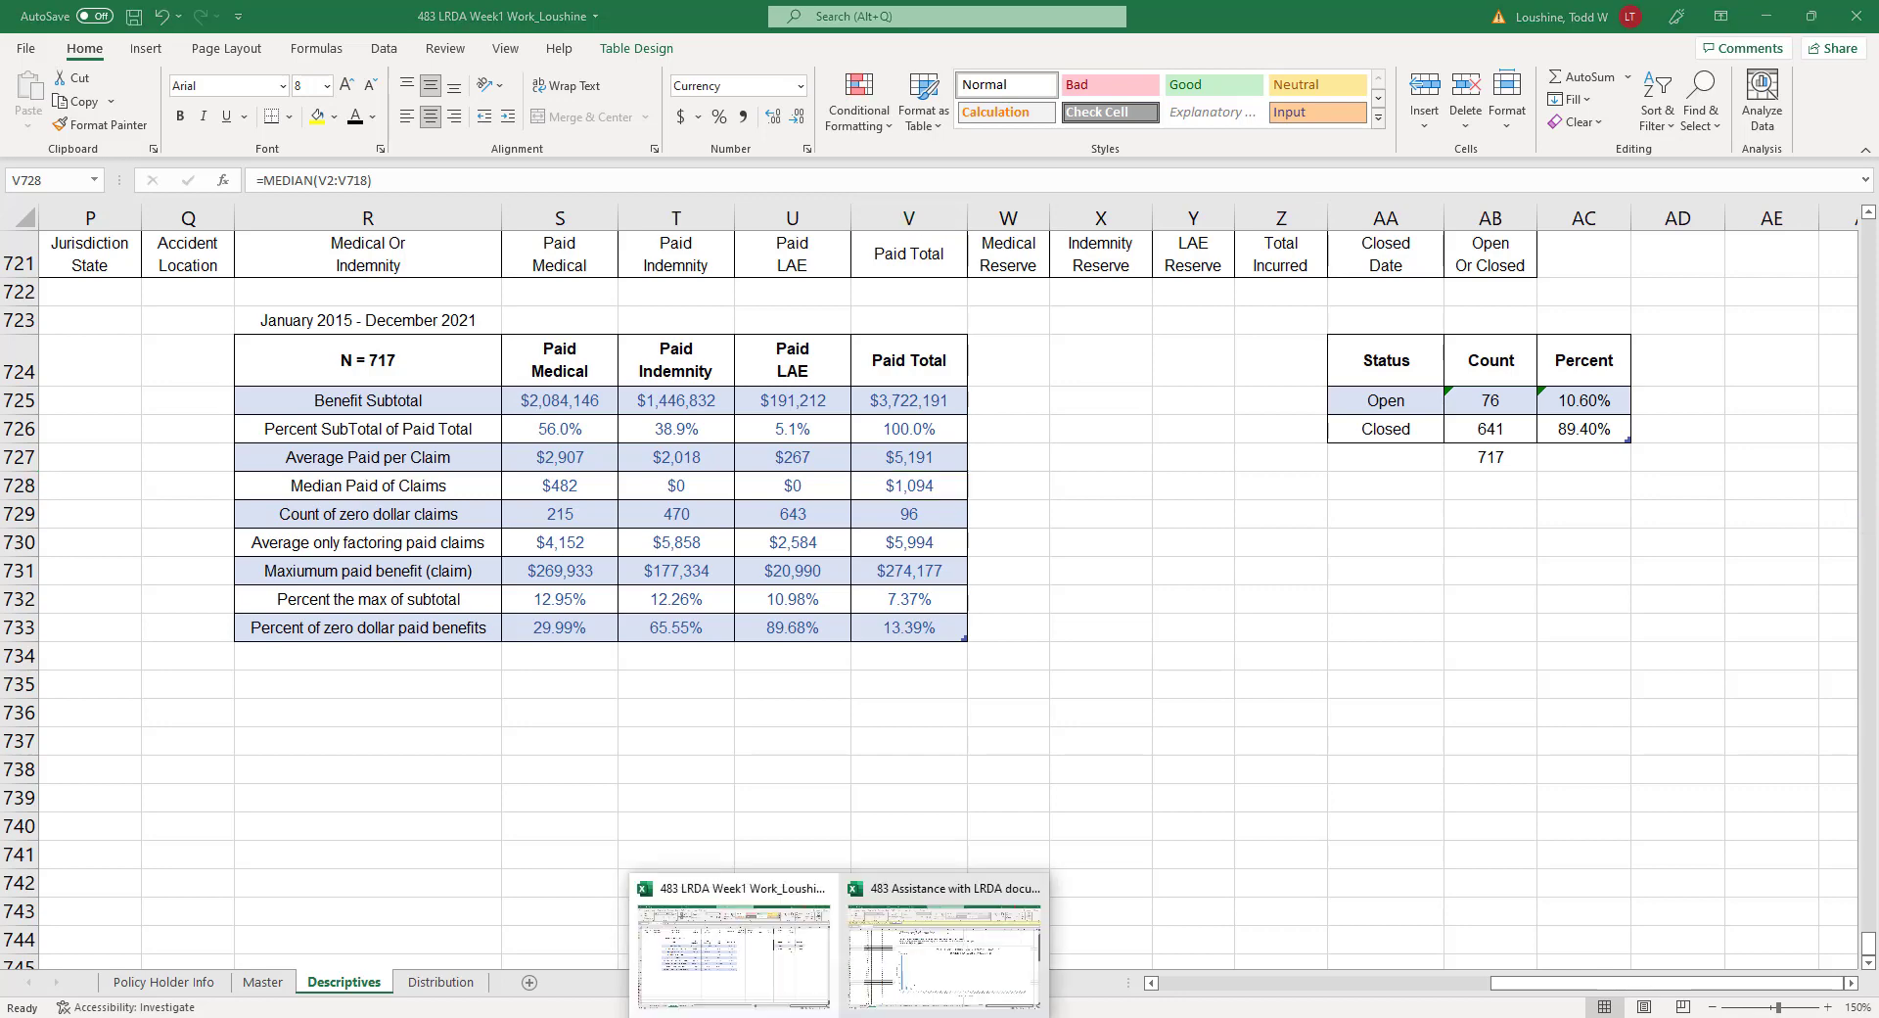
click(937, 976)
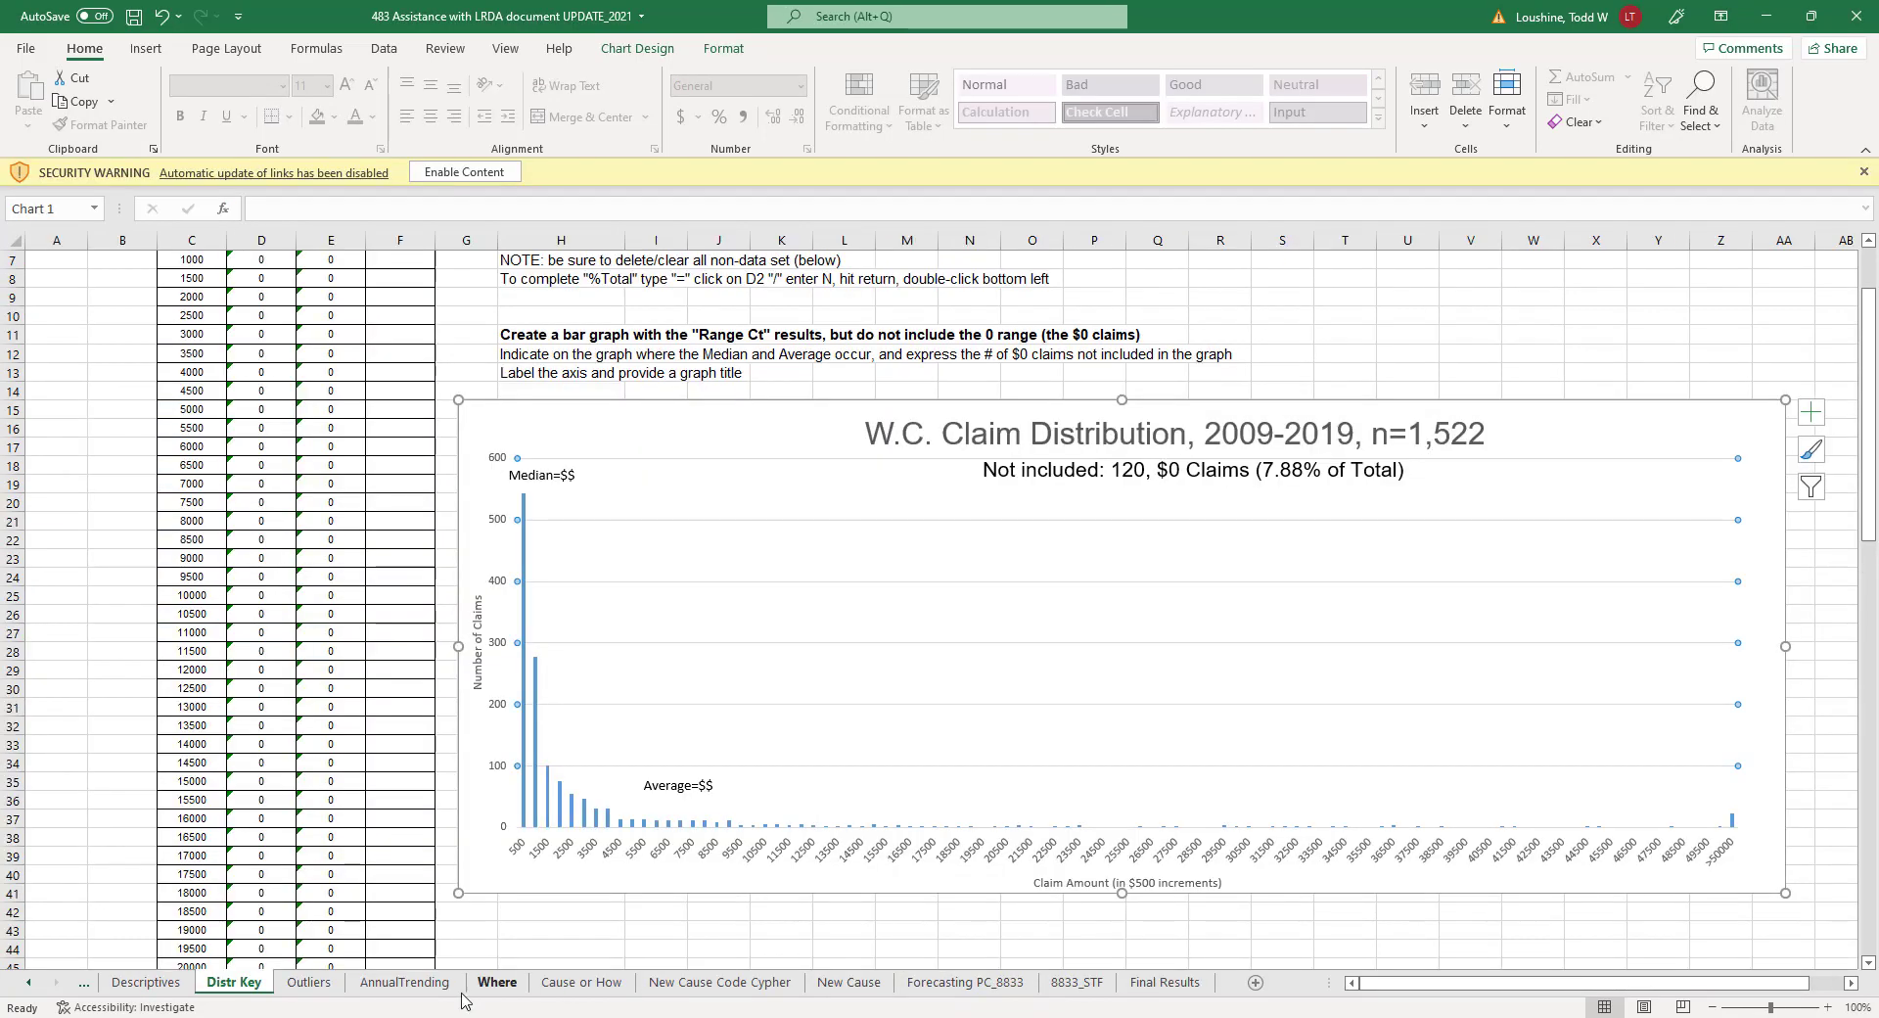
click(309, 981)
click(1068, 653)
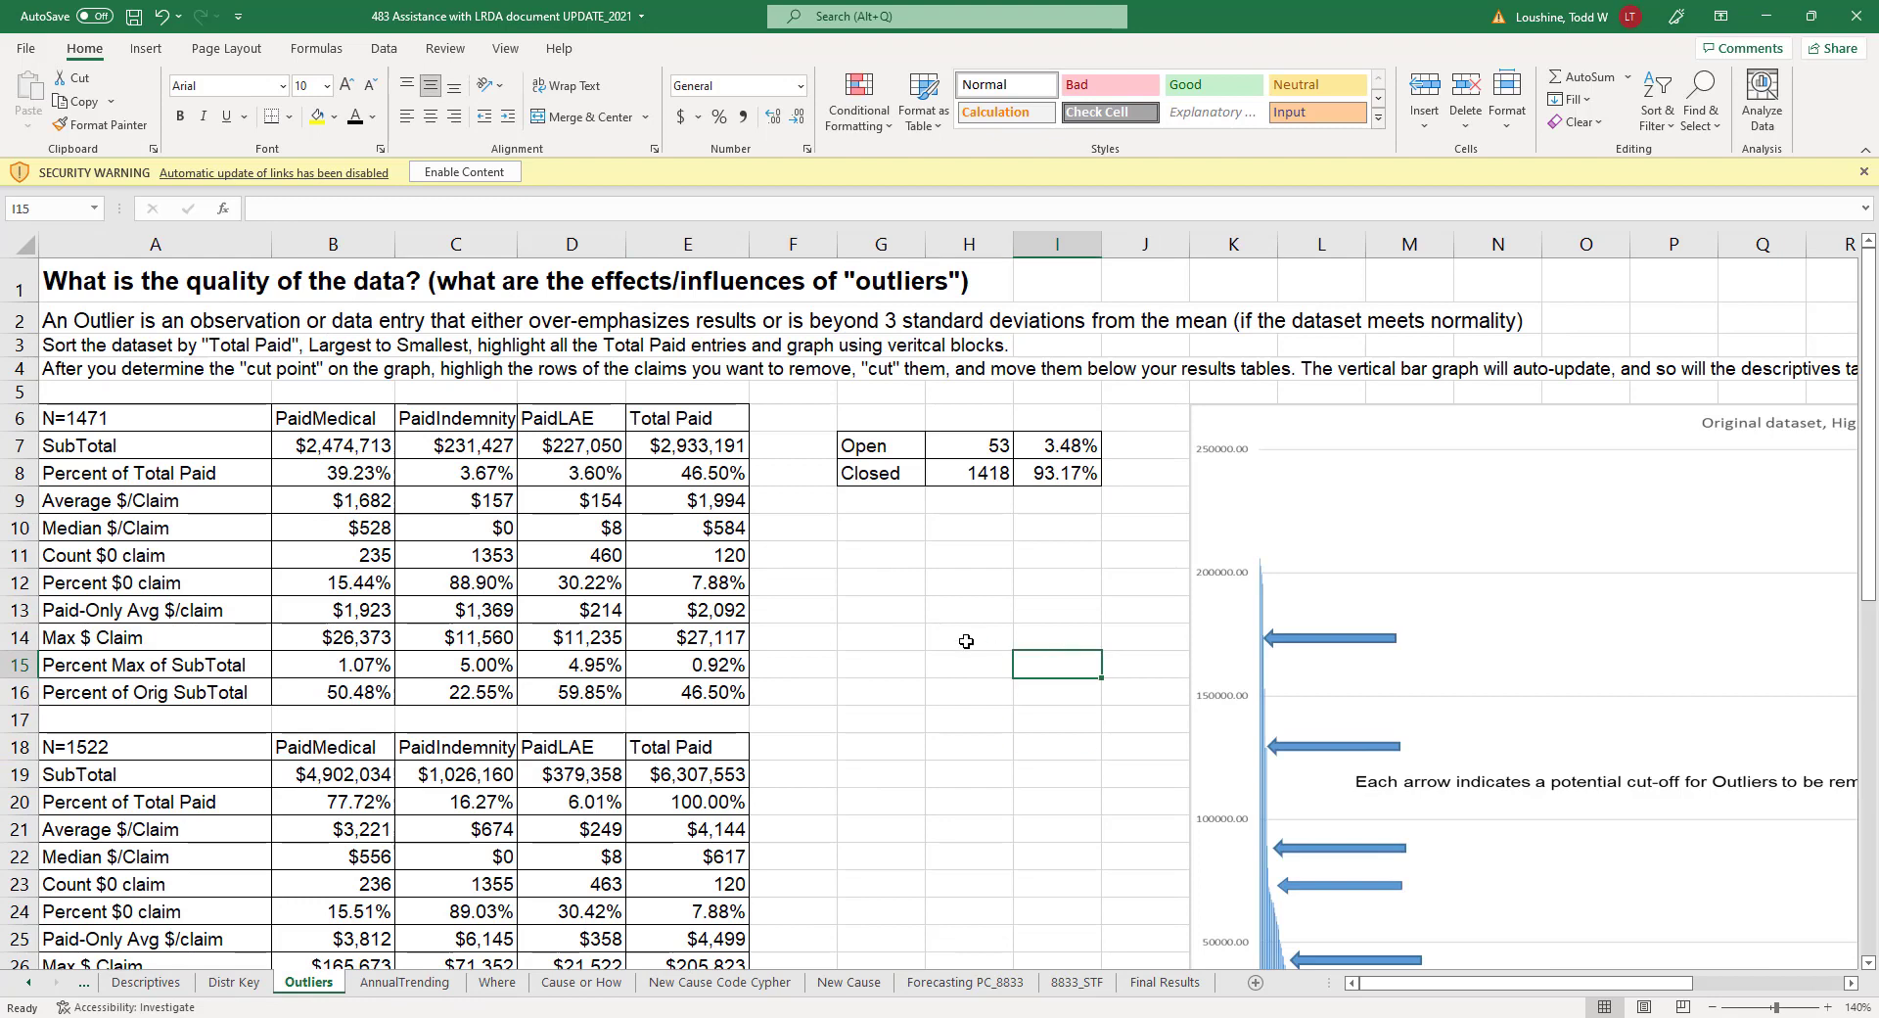
scroll(998, 584, down, 4)
scroll(1022, 581, up, 2)
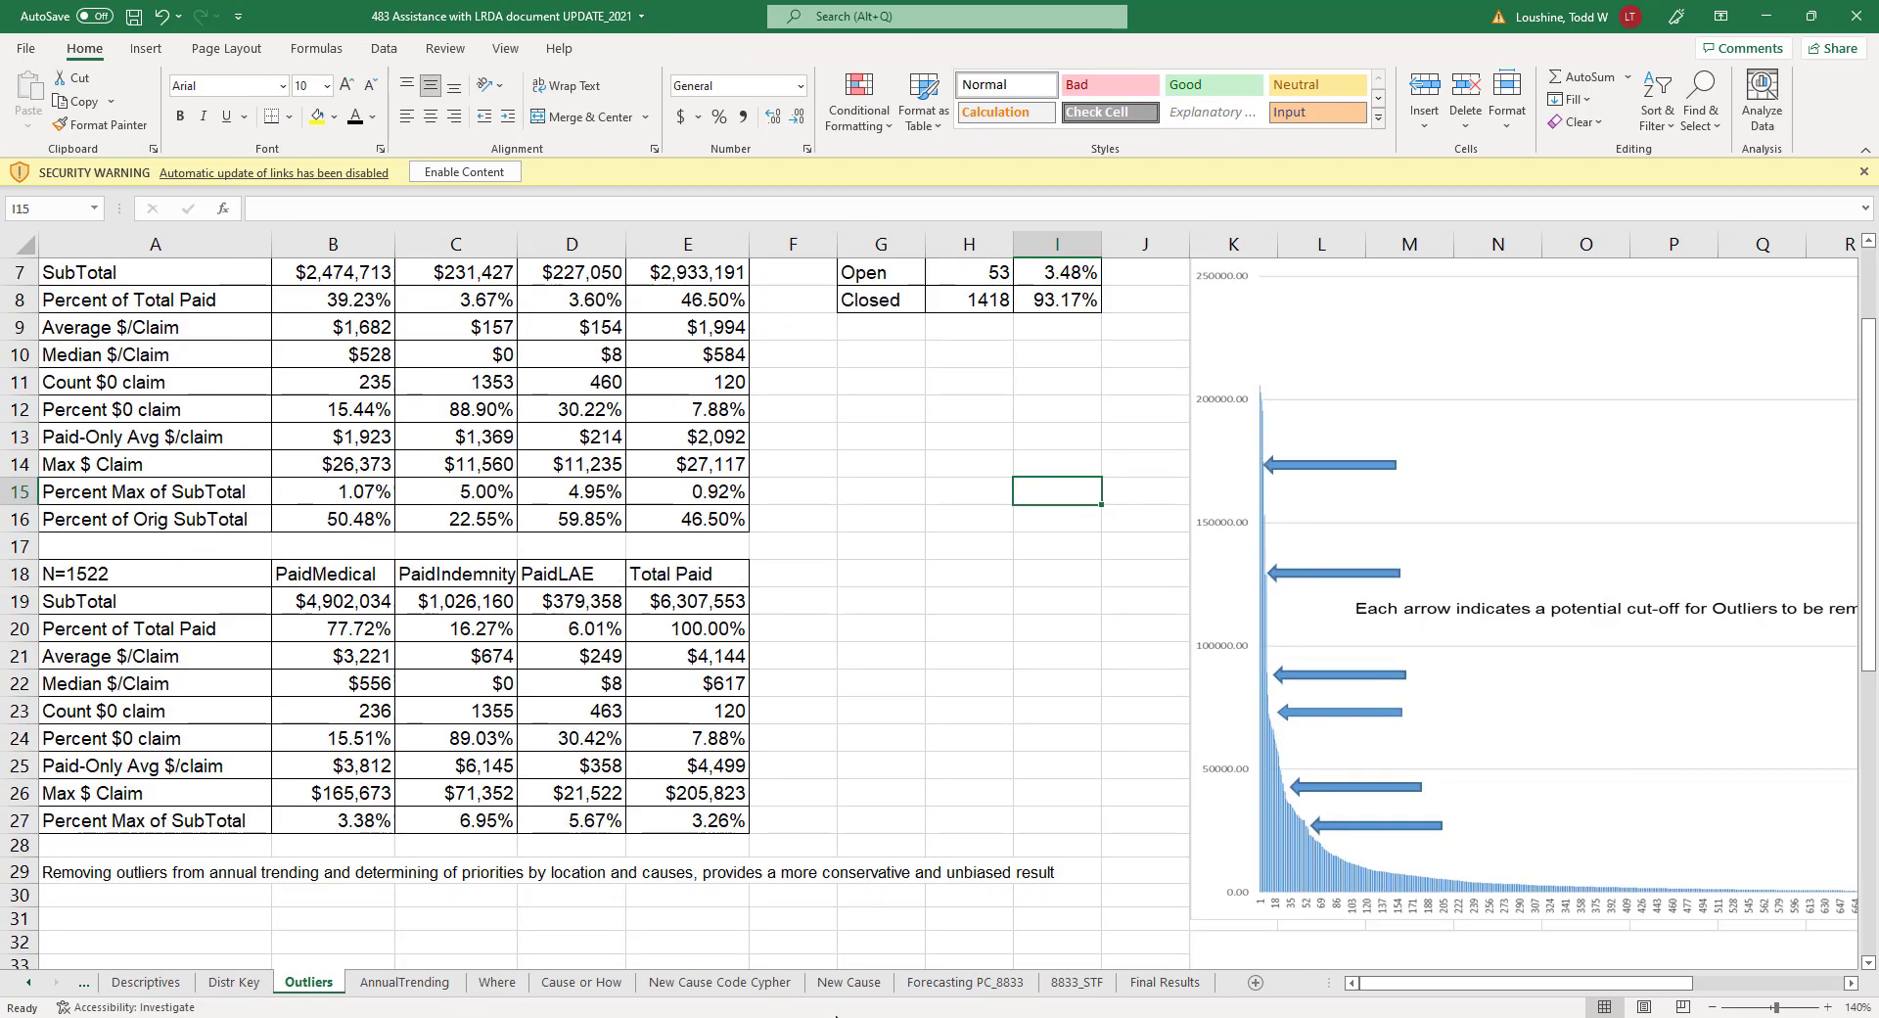
mouse_move(838, 1016)
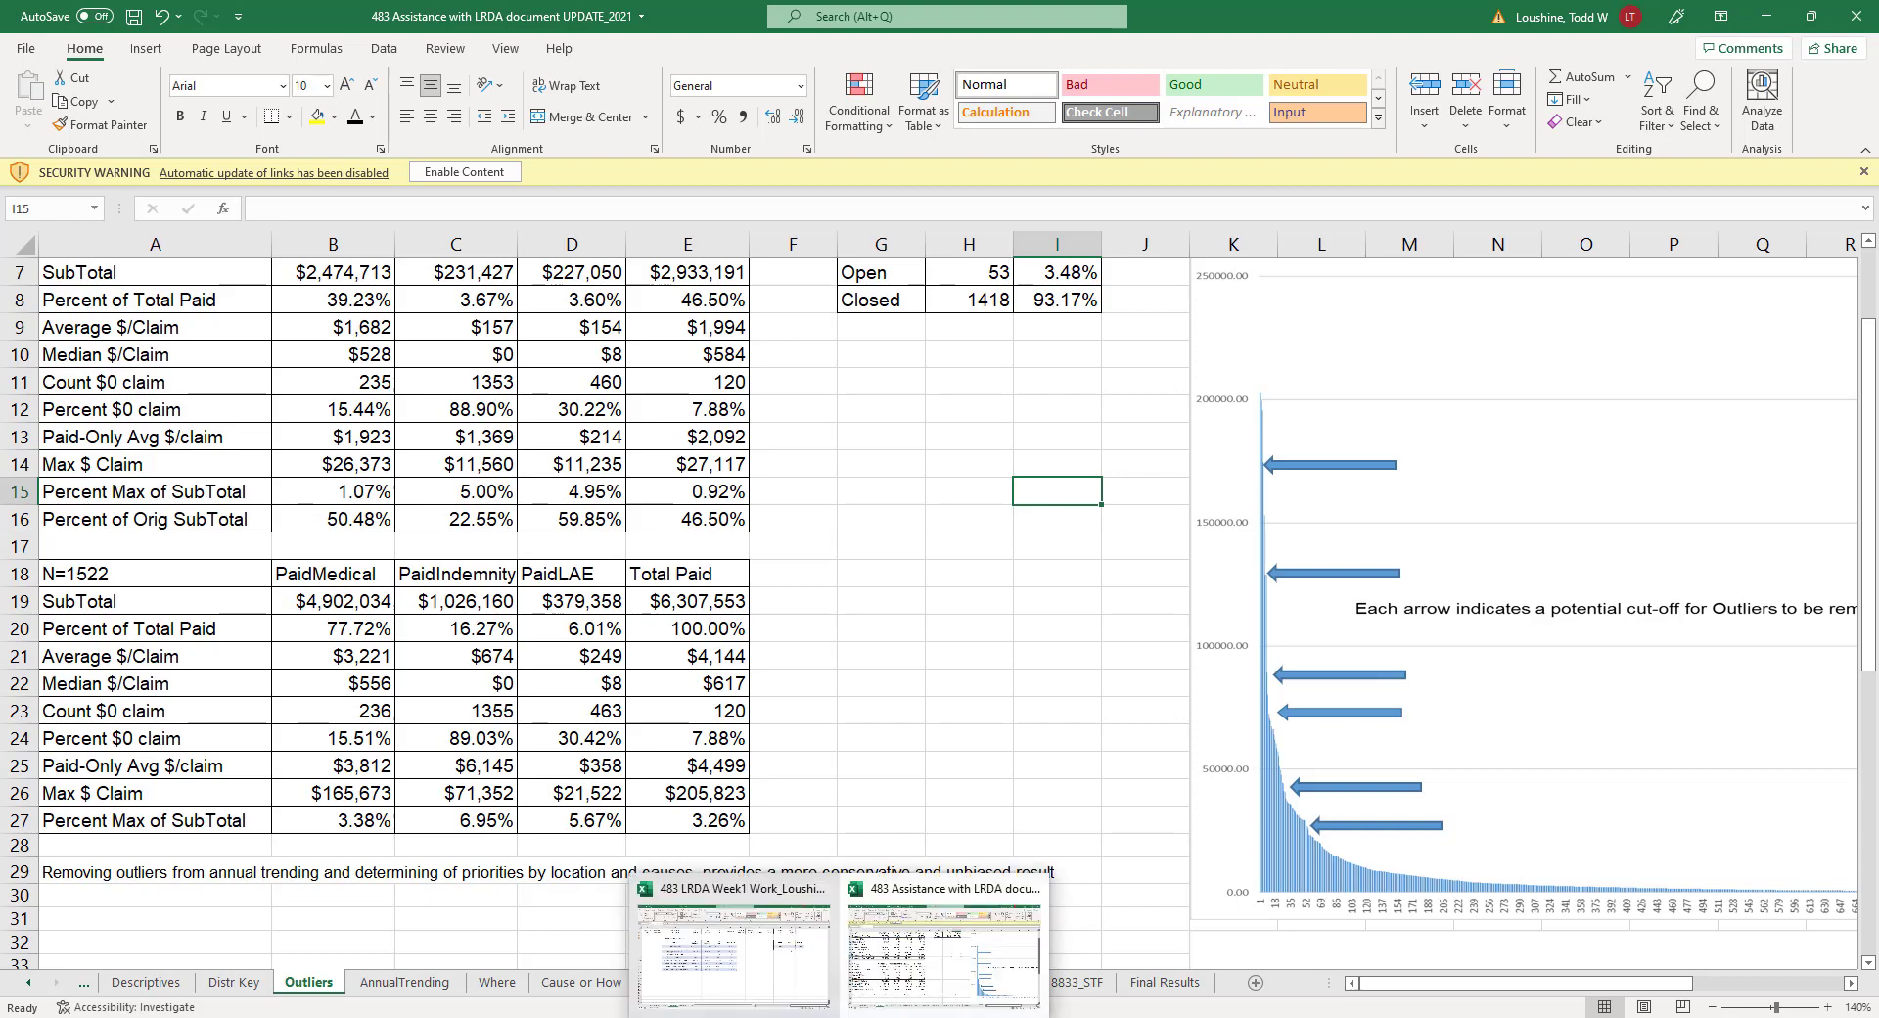
click(929, 741)
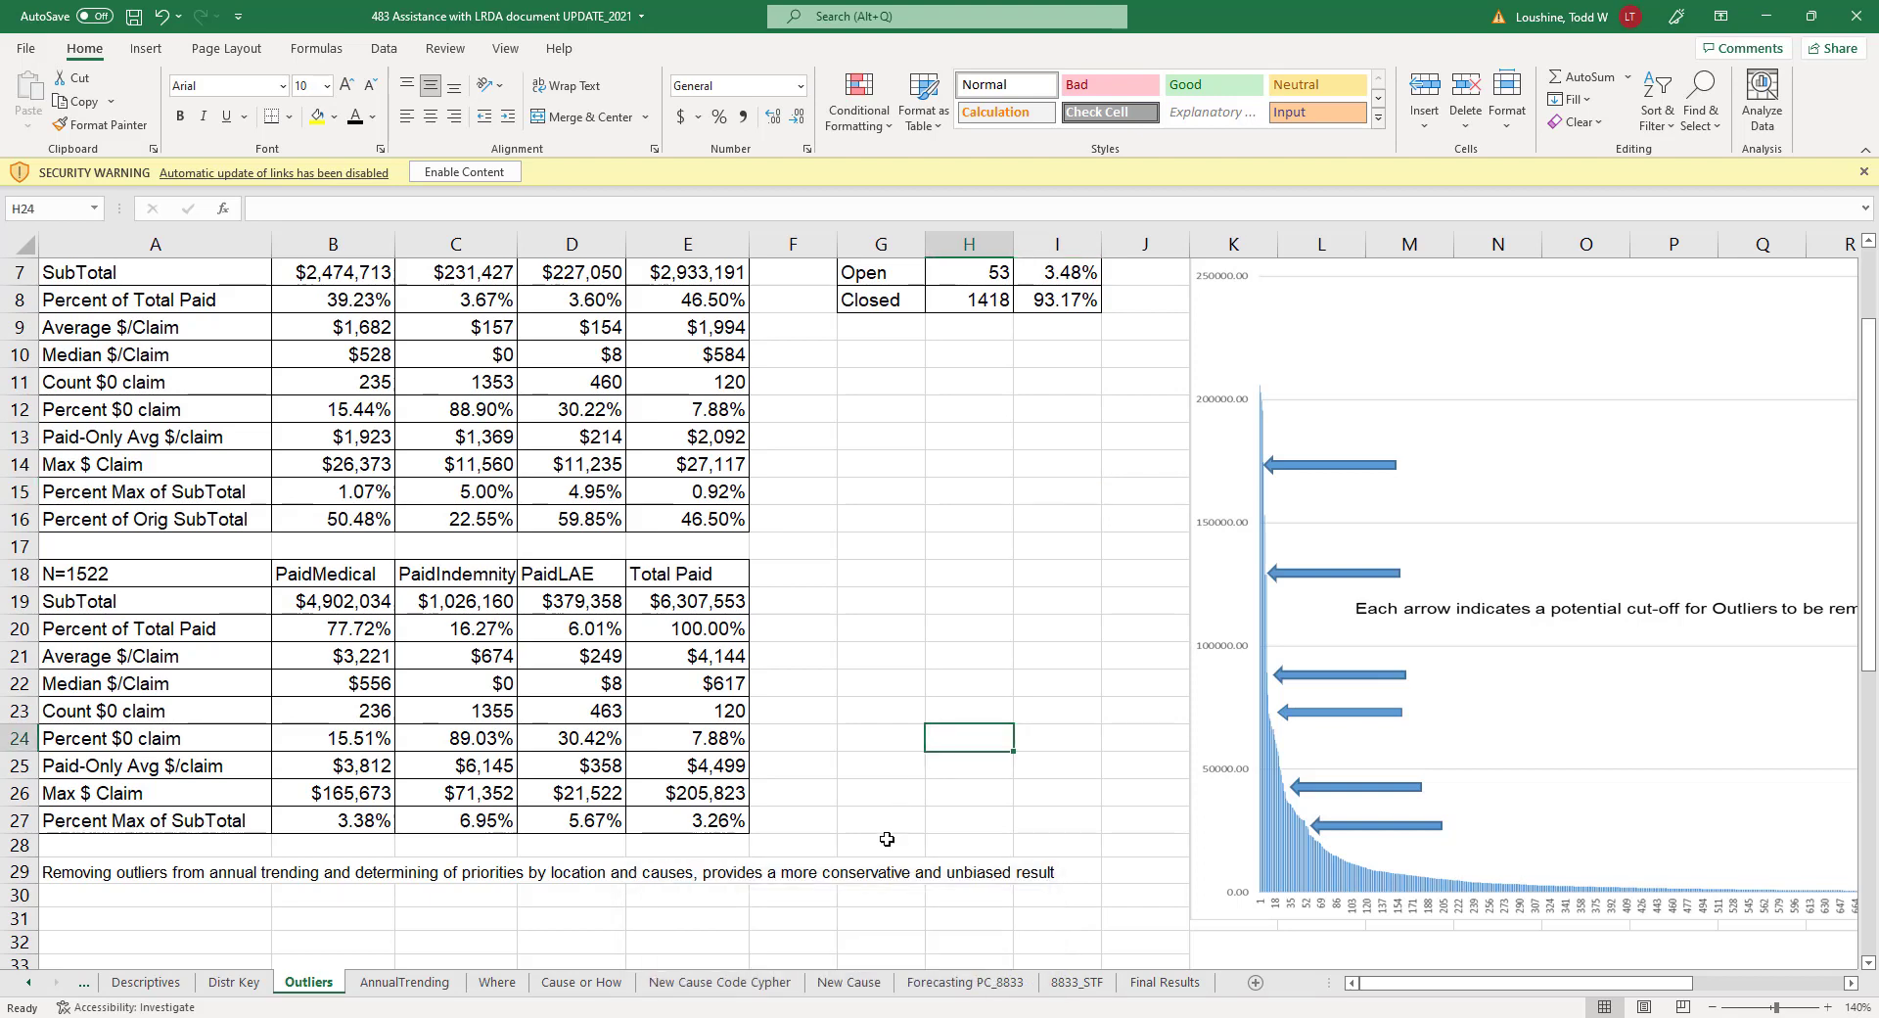
Return to the "483 LRDA Week1 Work" workbook and copy the entire Descriptives sheet contents into a new worksheet.
mouse_move(838, 1016)
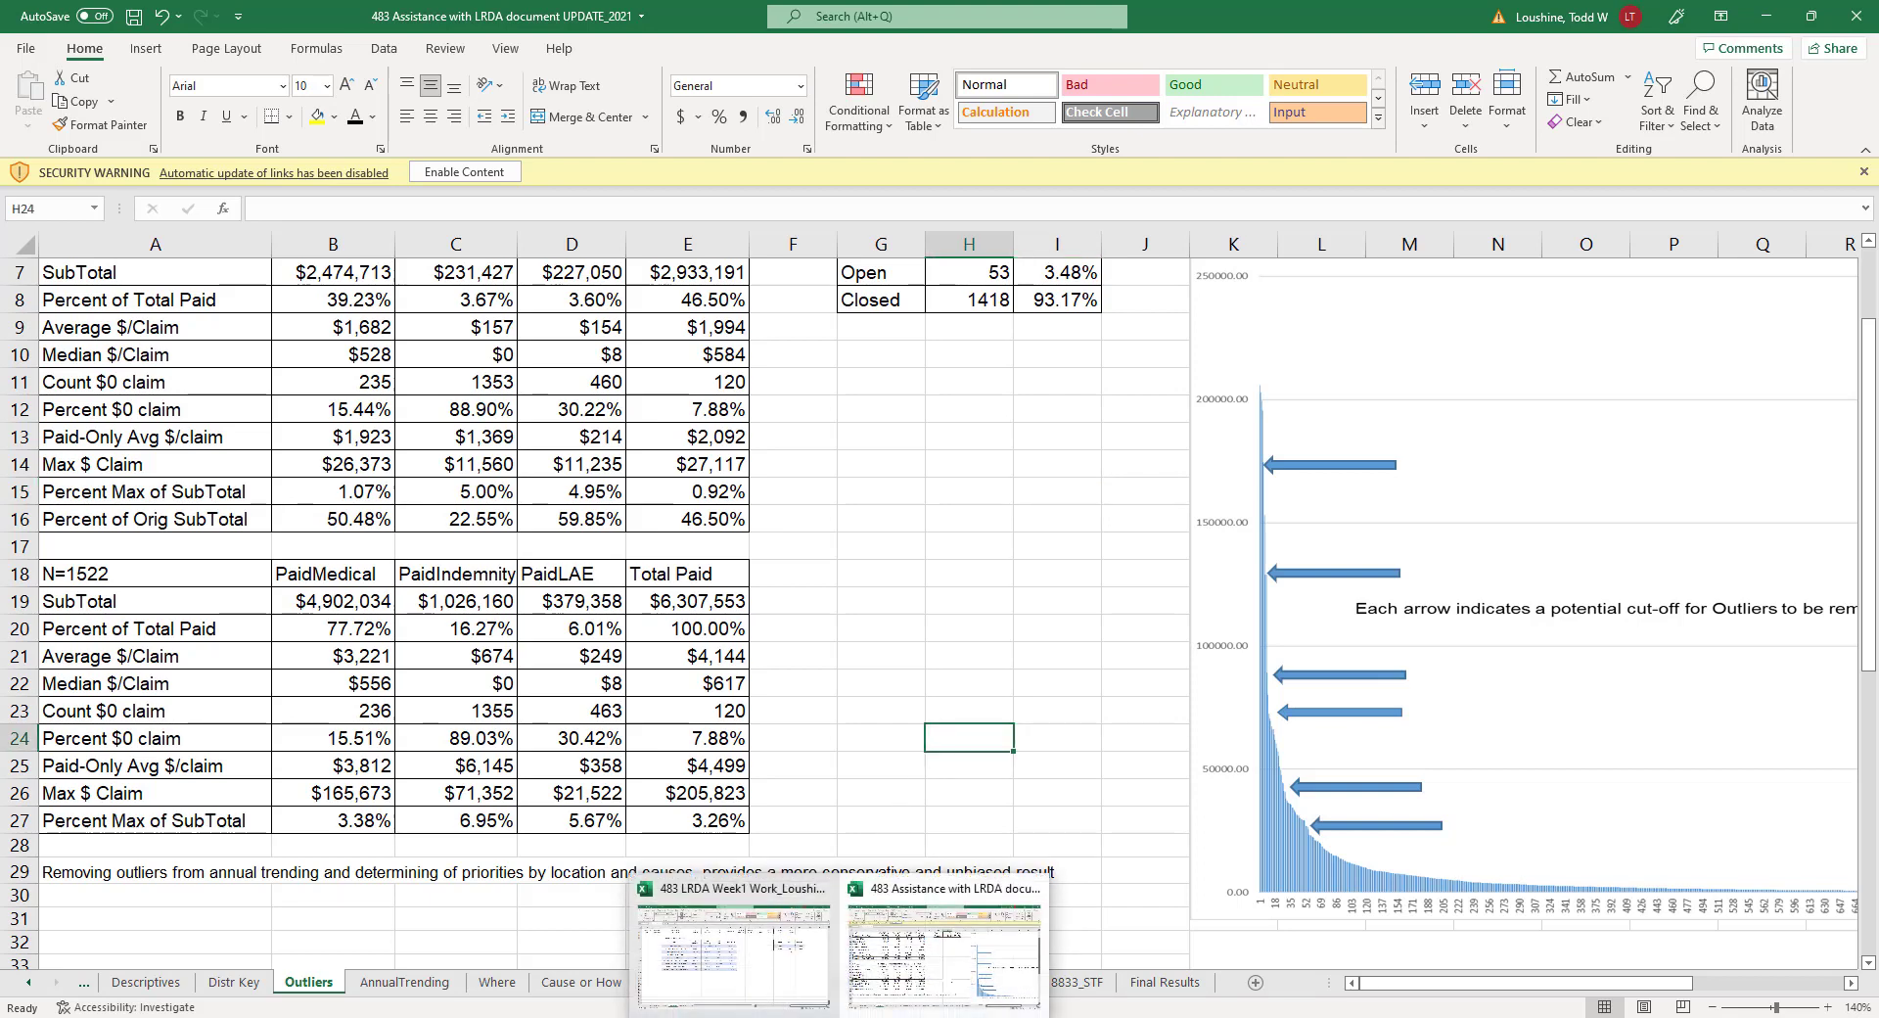
click(794, 1003)
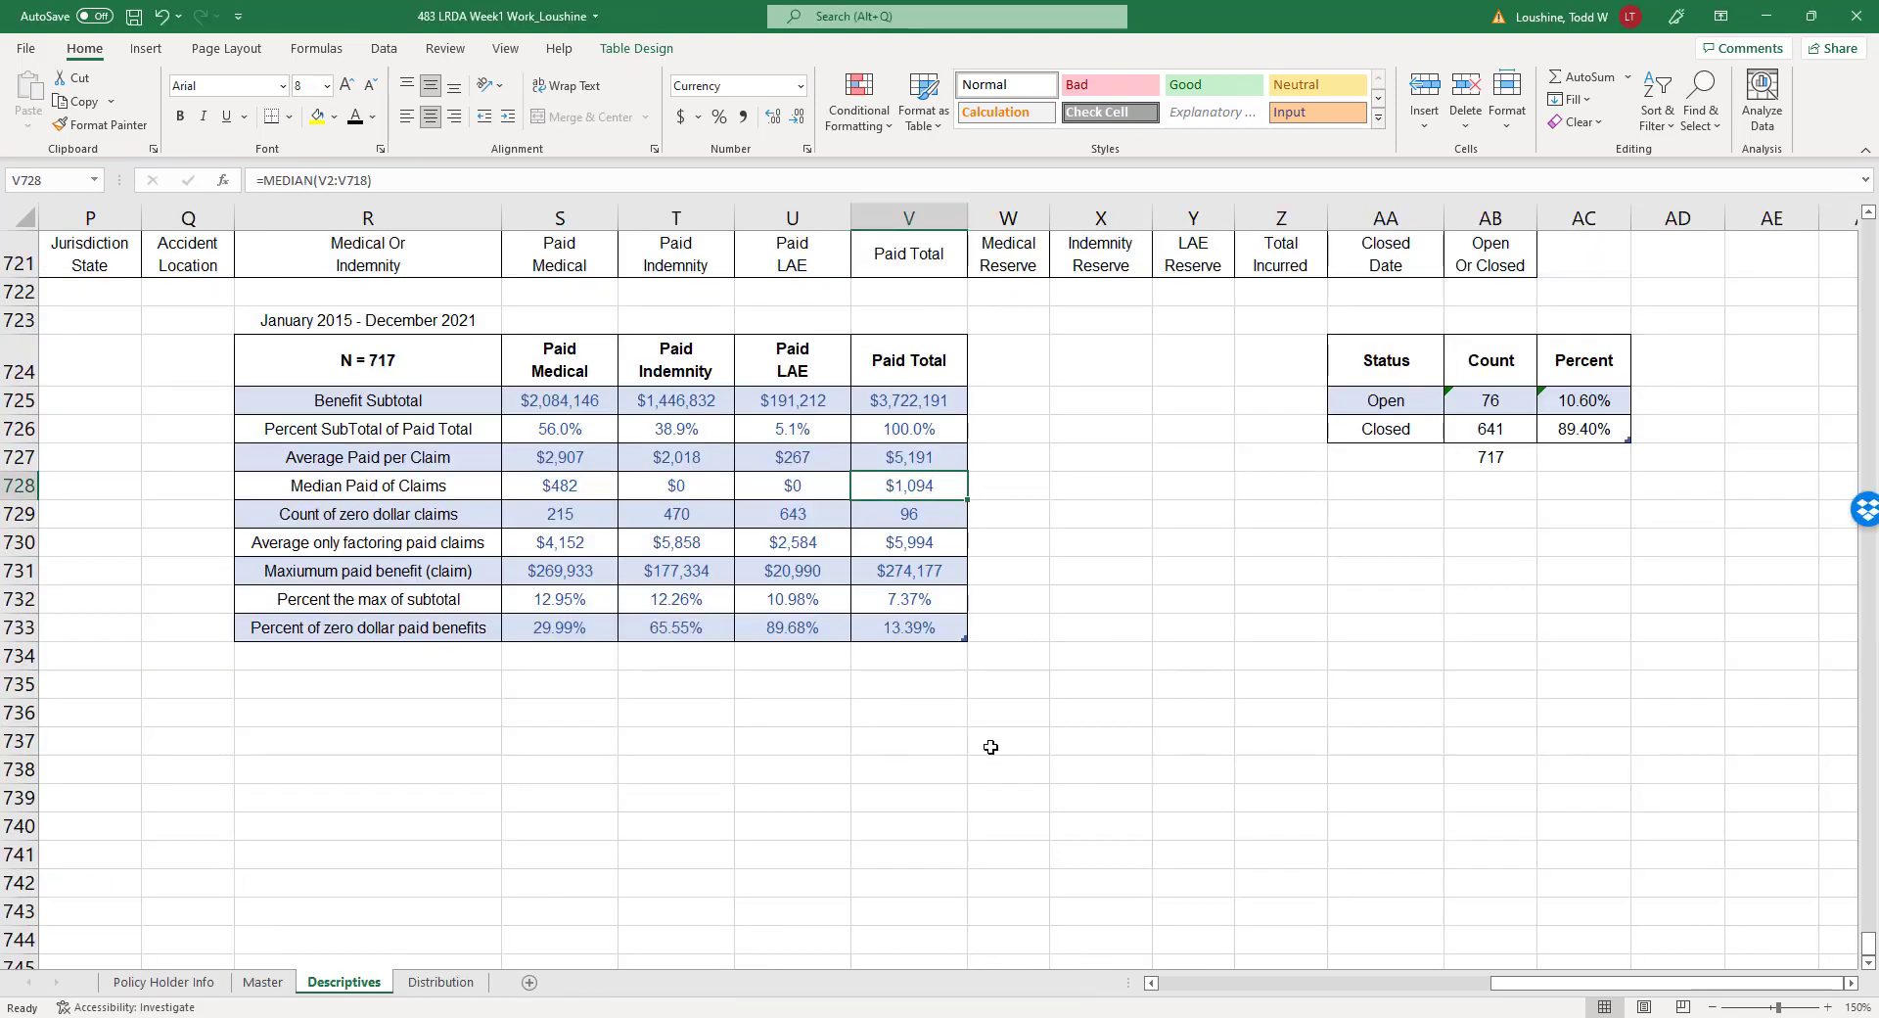
click(23, 215)
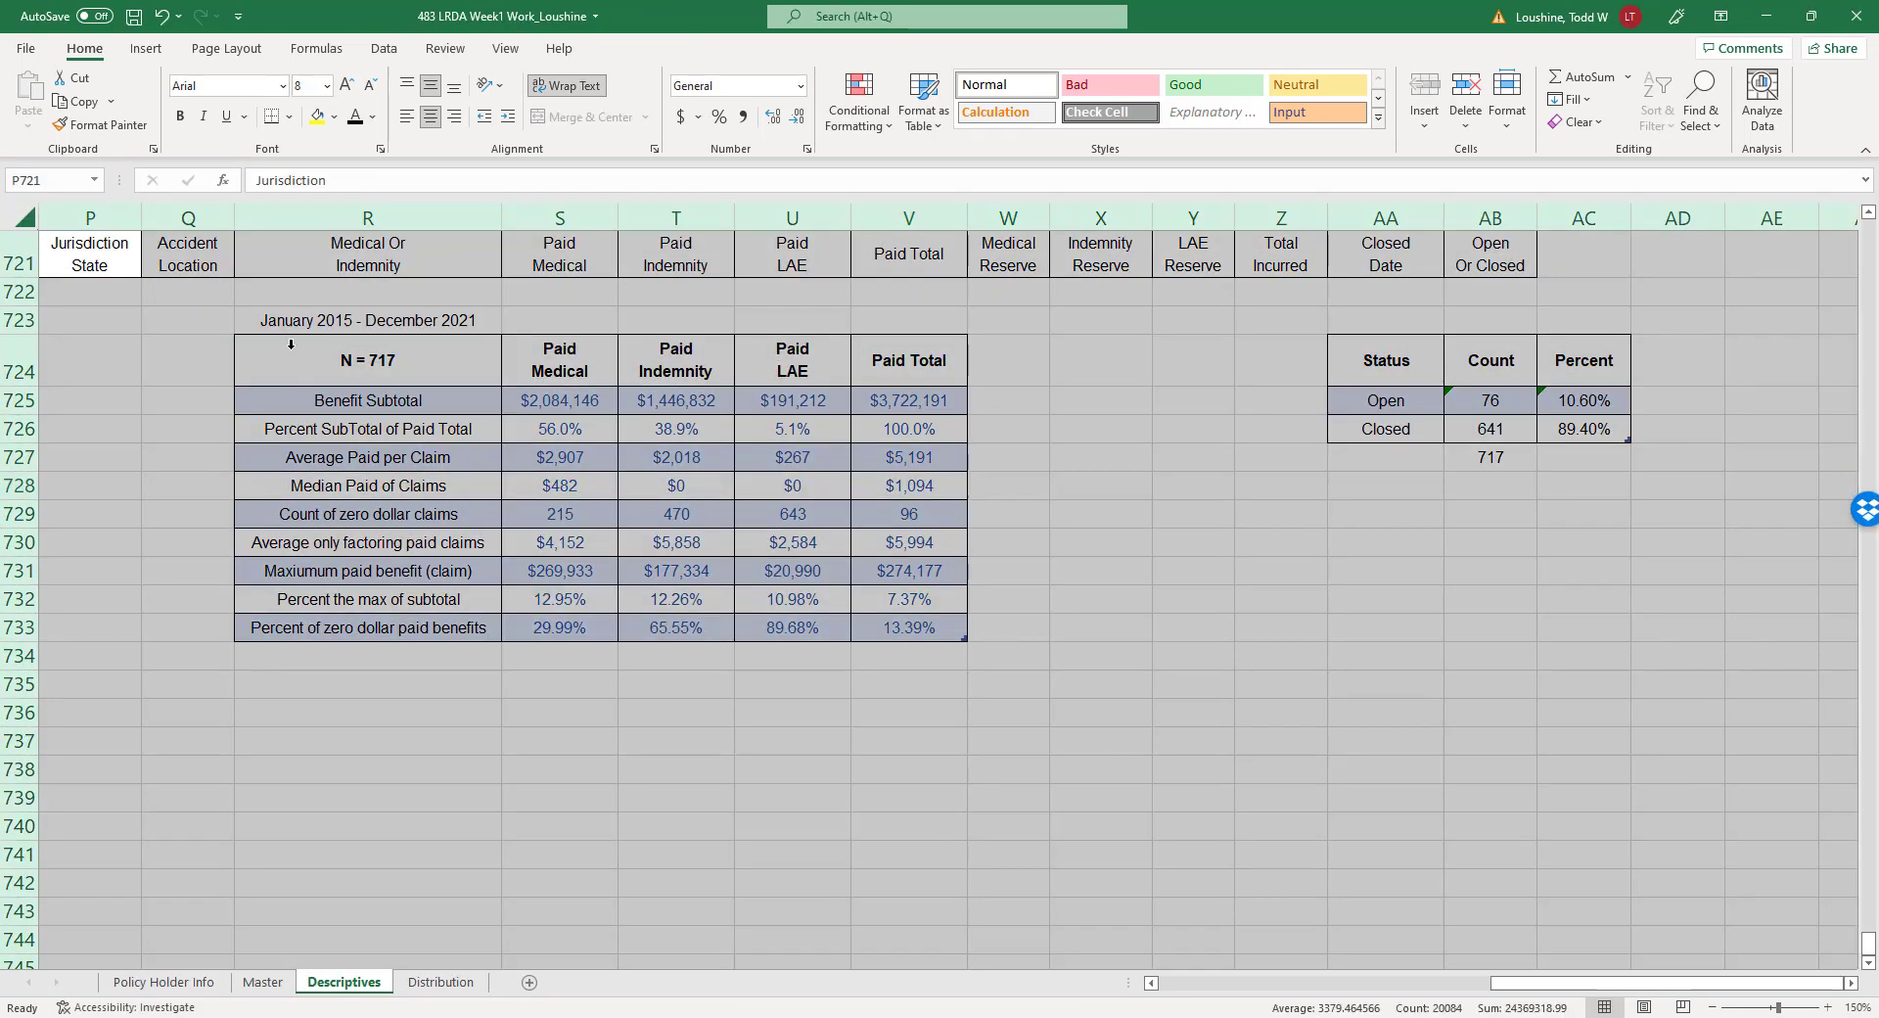
key(ctrl+c)
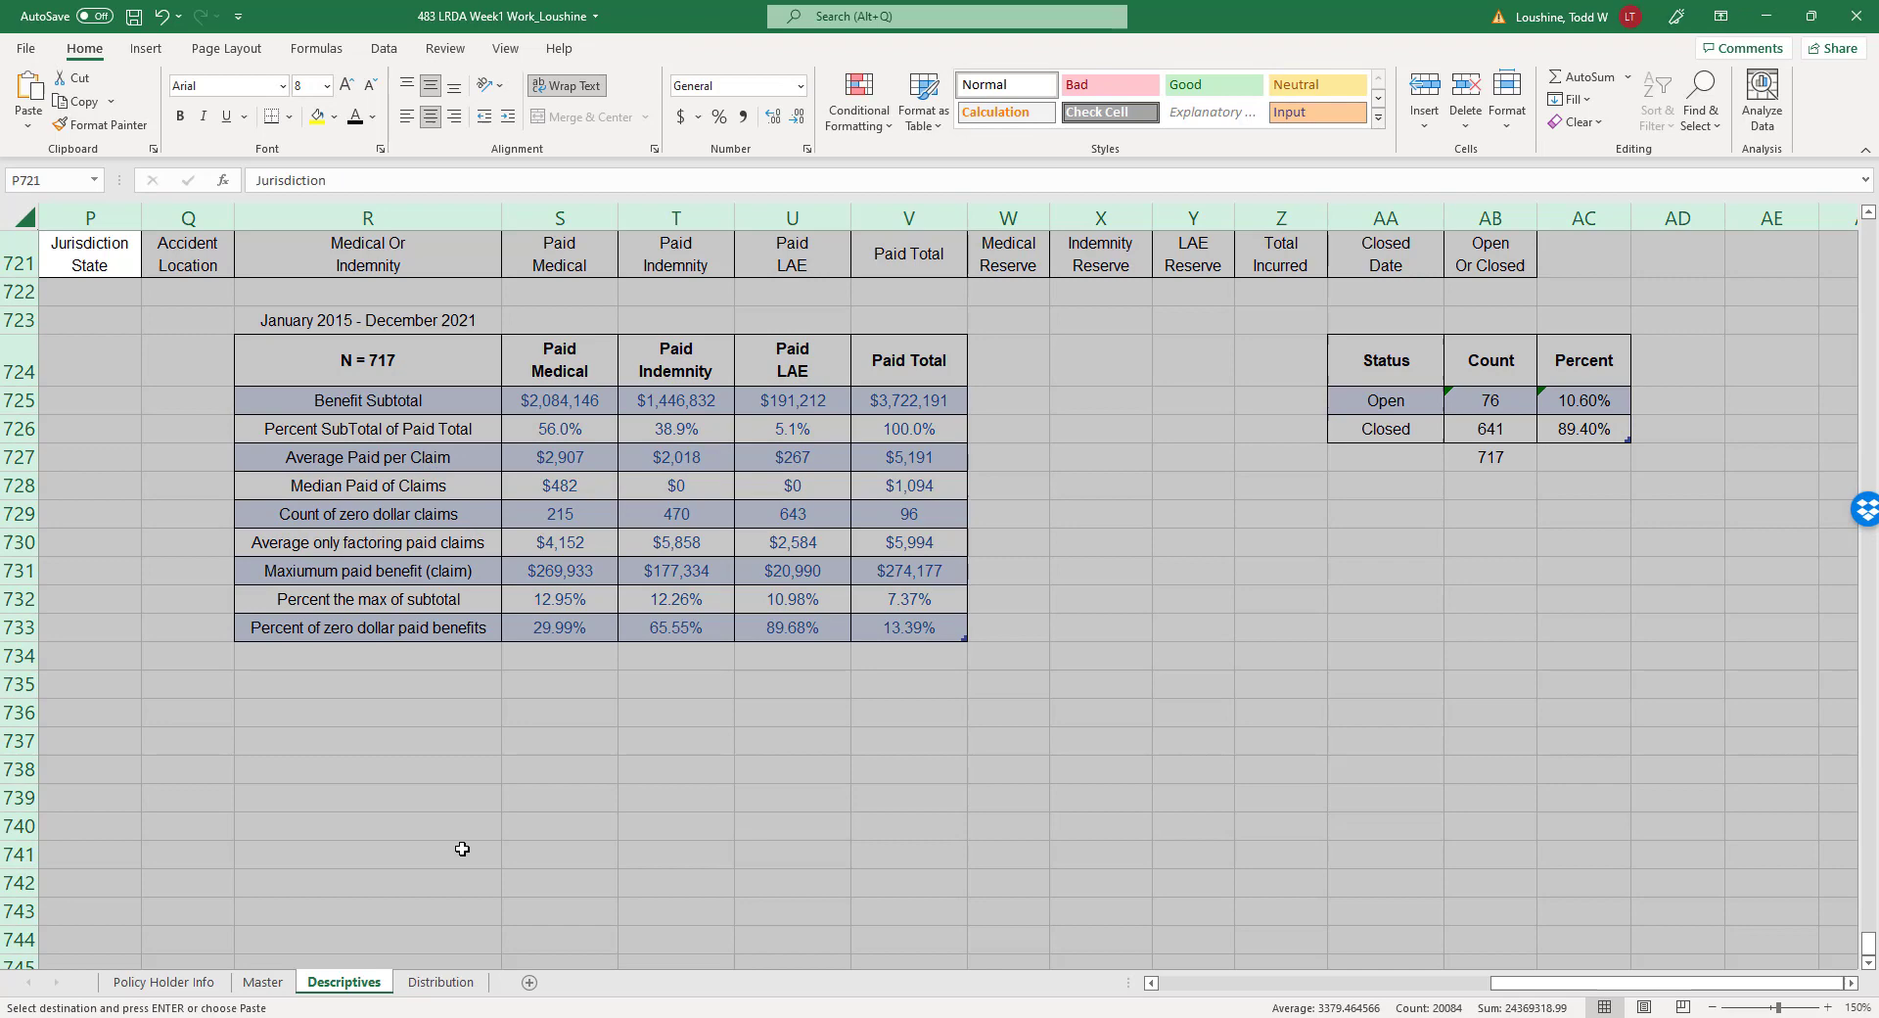
click(529, 982)
key(ctrl+a)
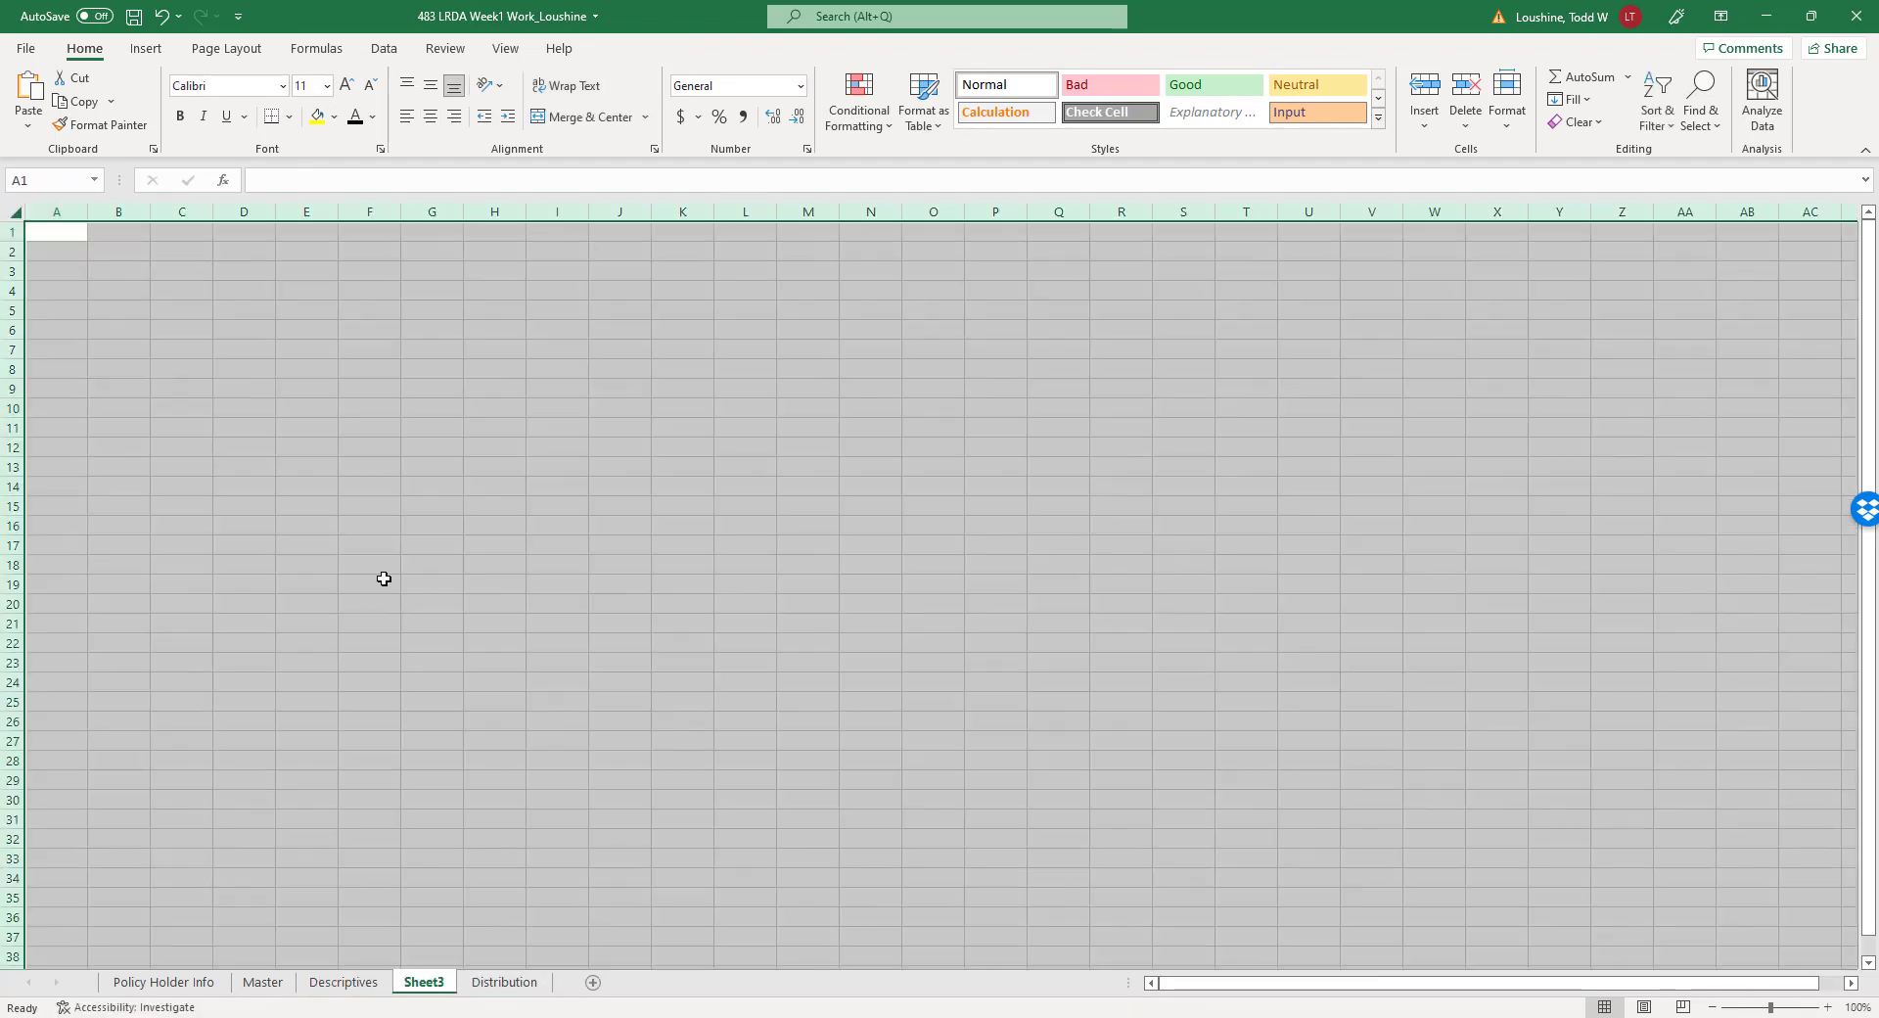
key(ctrl+v)
Place the new worksheet after the Distribution sheet and rename it Outliers.
drag(486, 995, 564, 985)
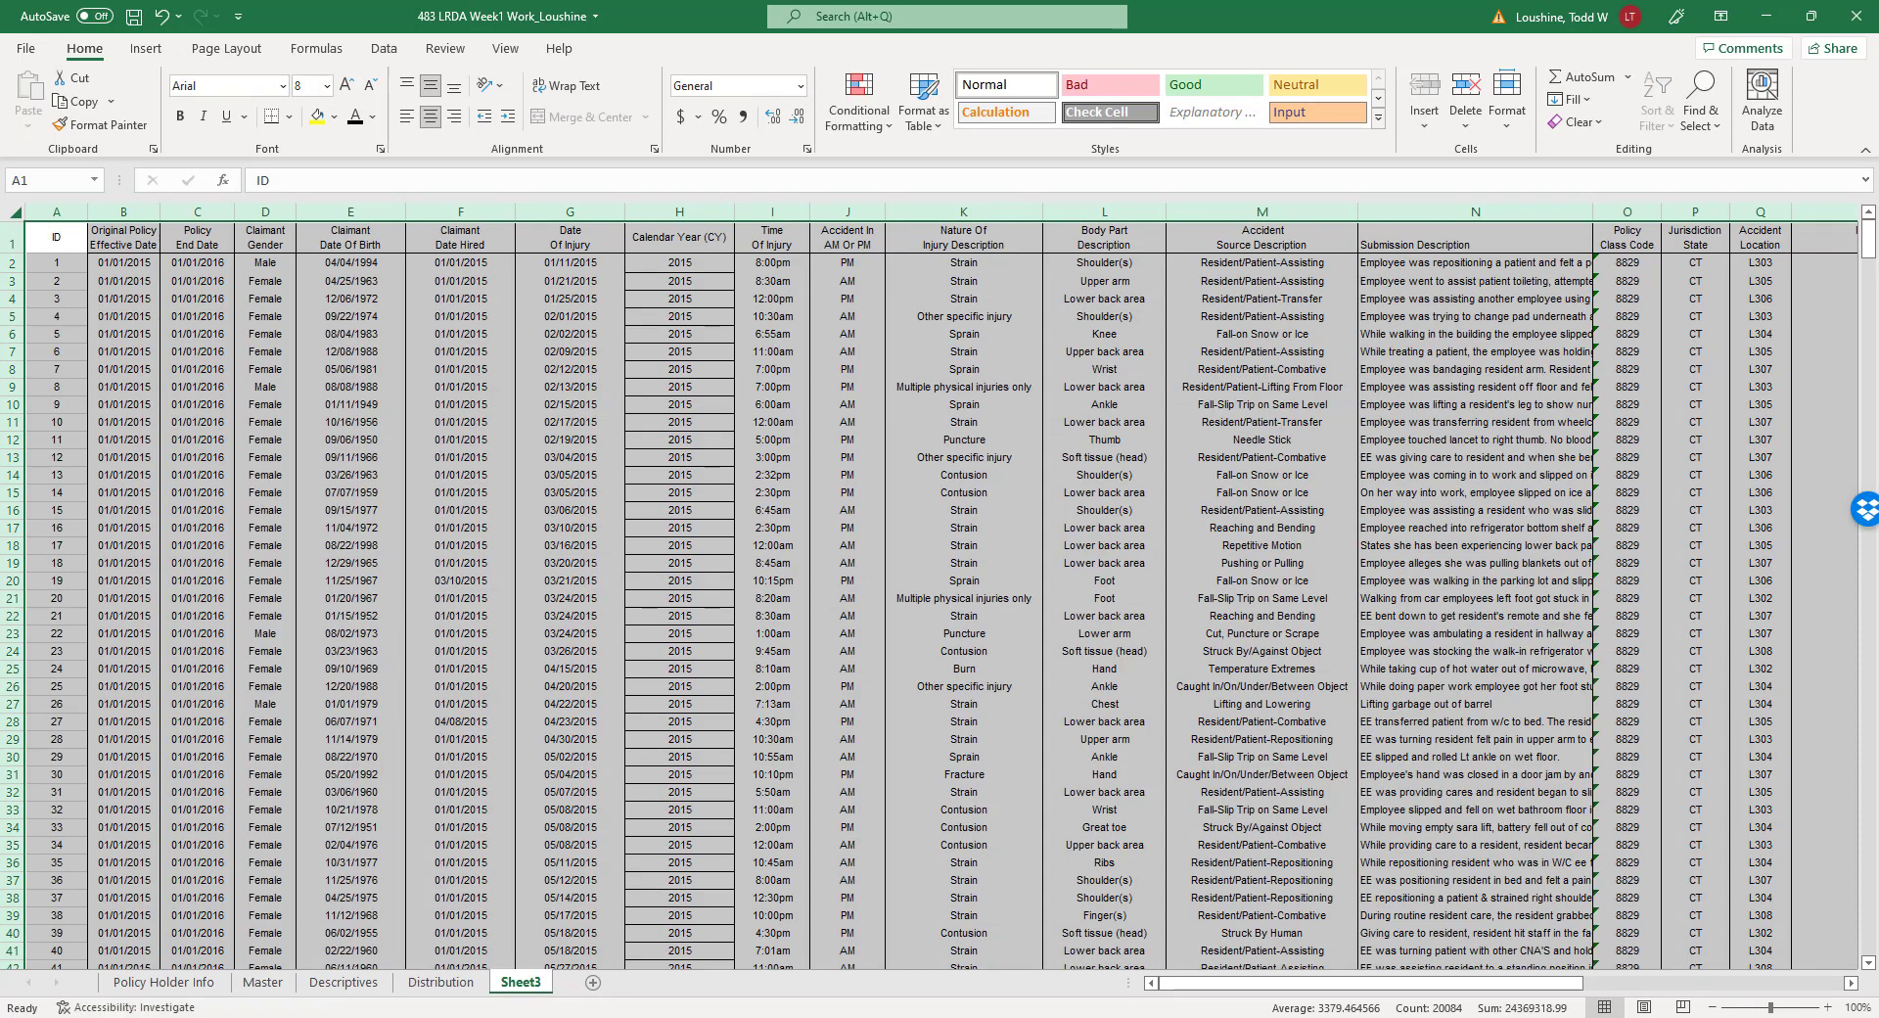
double_click(529, 983)
text(O)
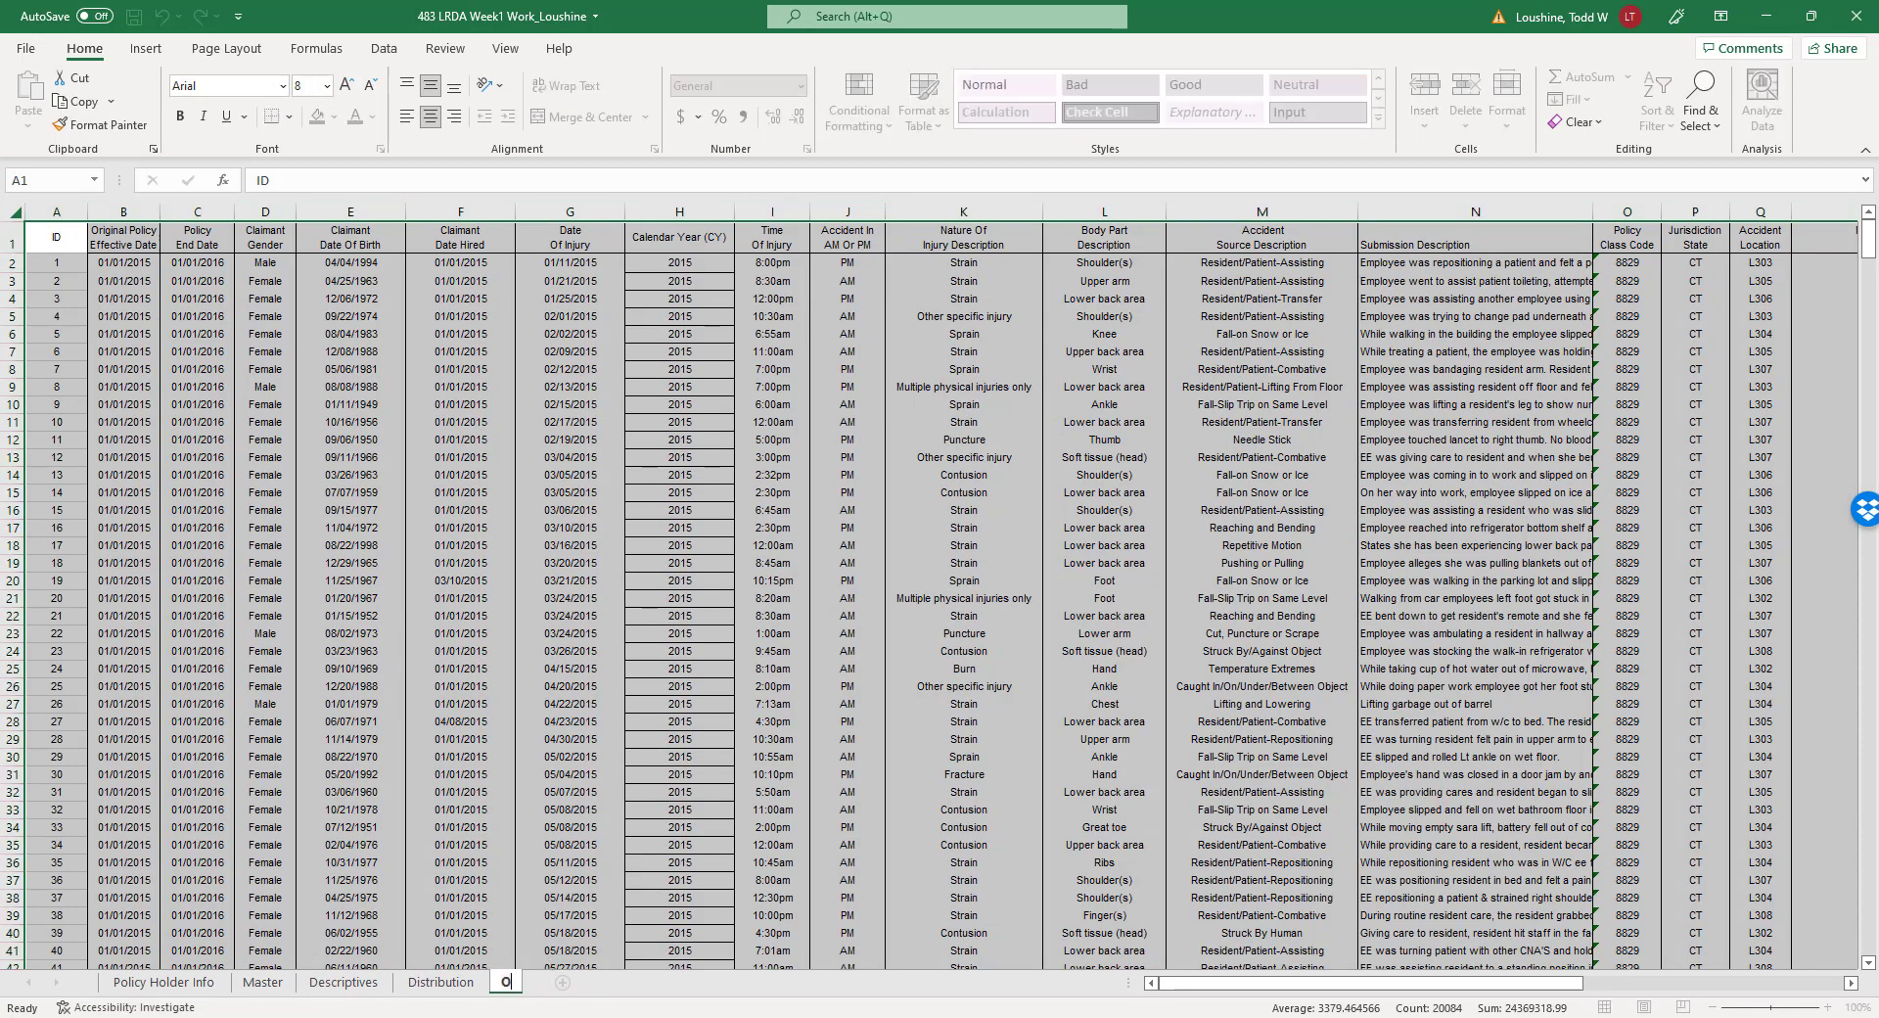
text(ut)
key(Return)
text(liers)
key(Return)
click(822, 709)
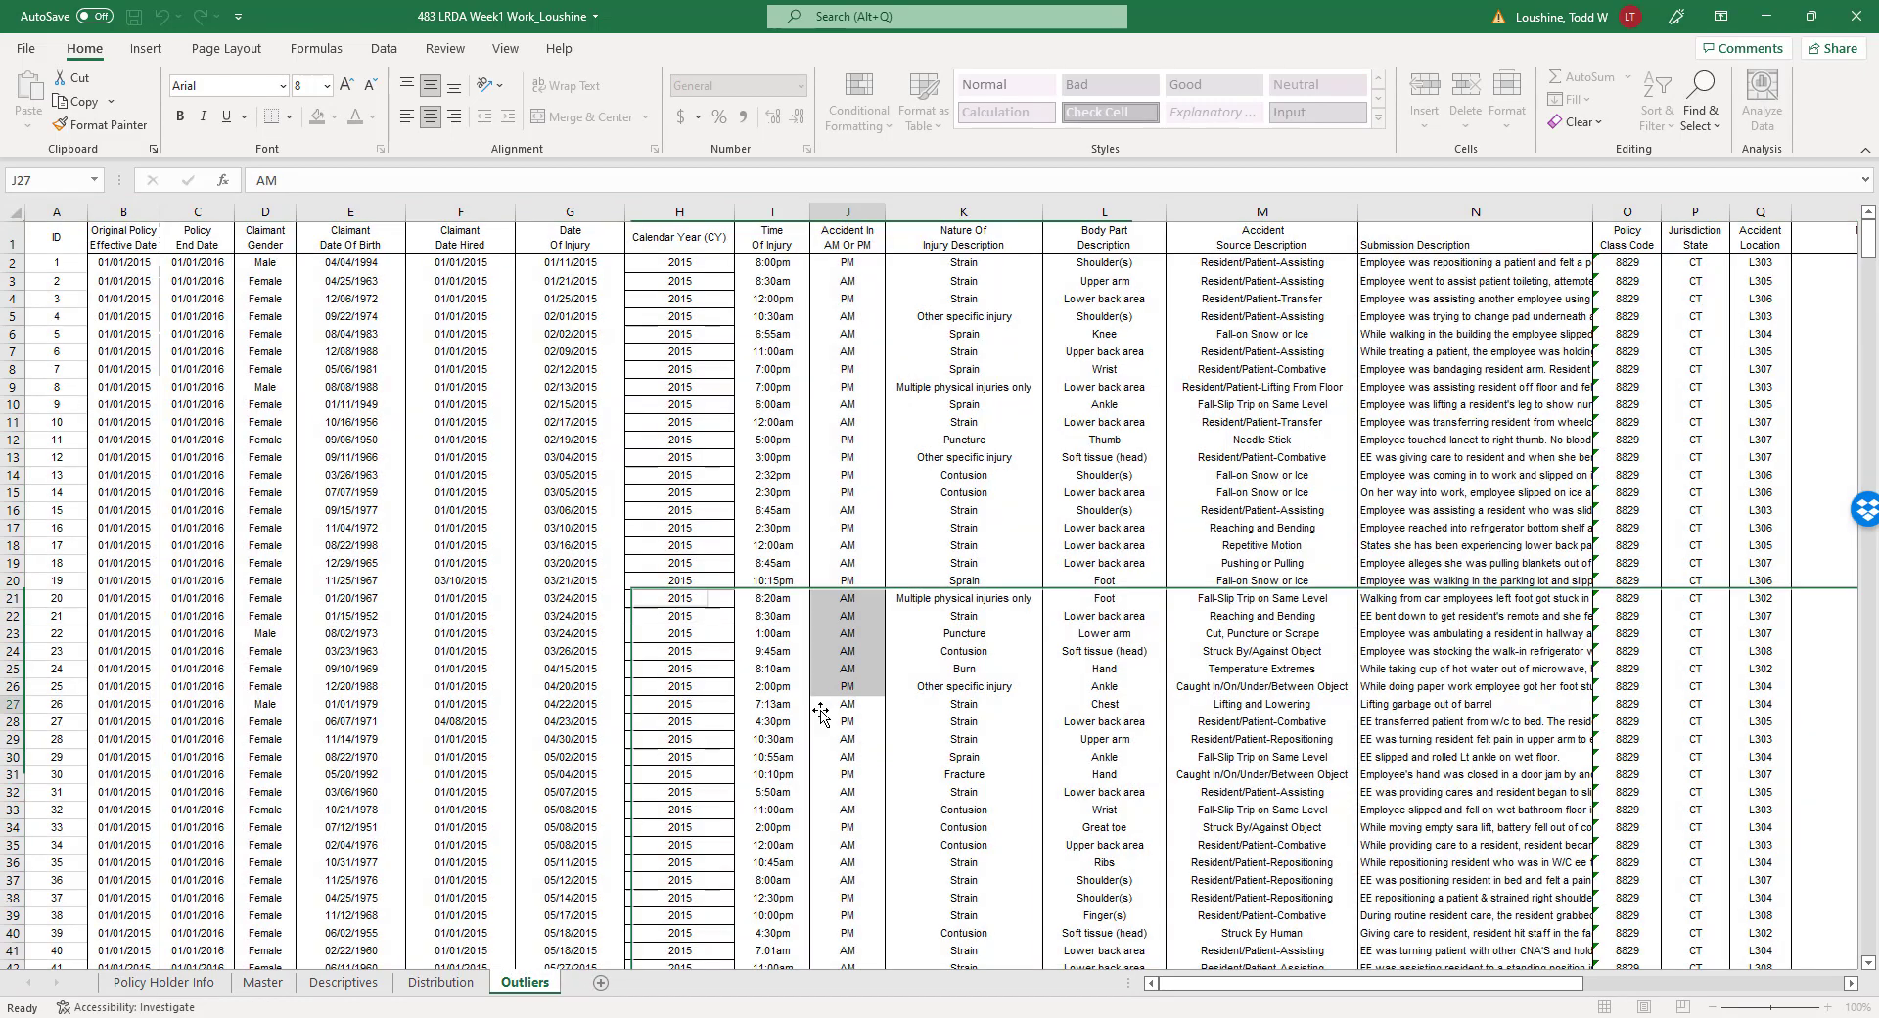
Enlarge the Outliers sheet view to 130% and apply a filter to the header row, row 1.
click(12, 237)
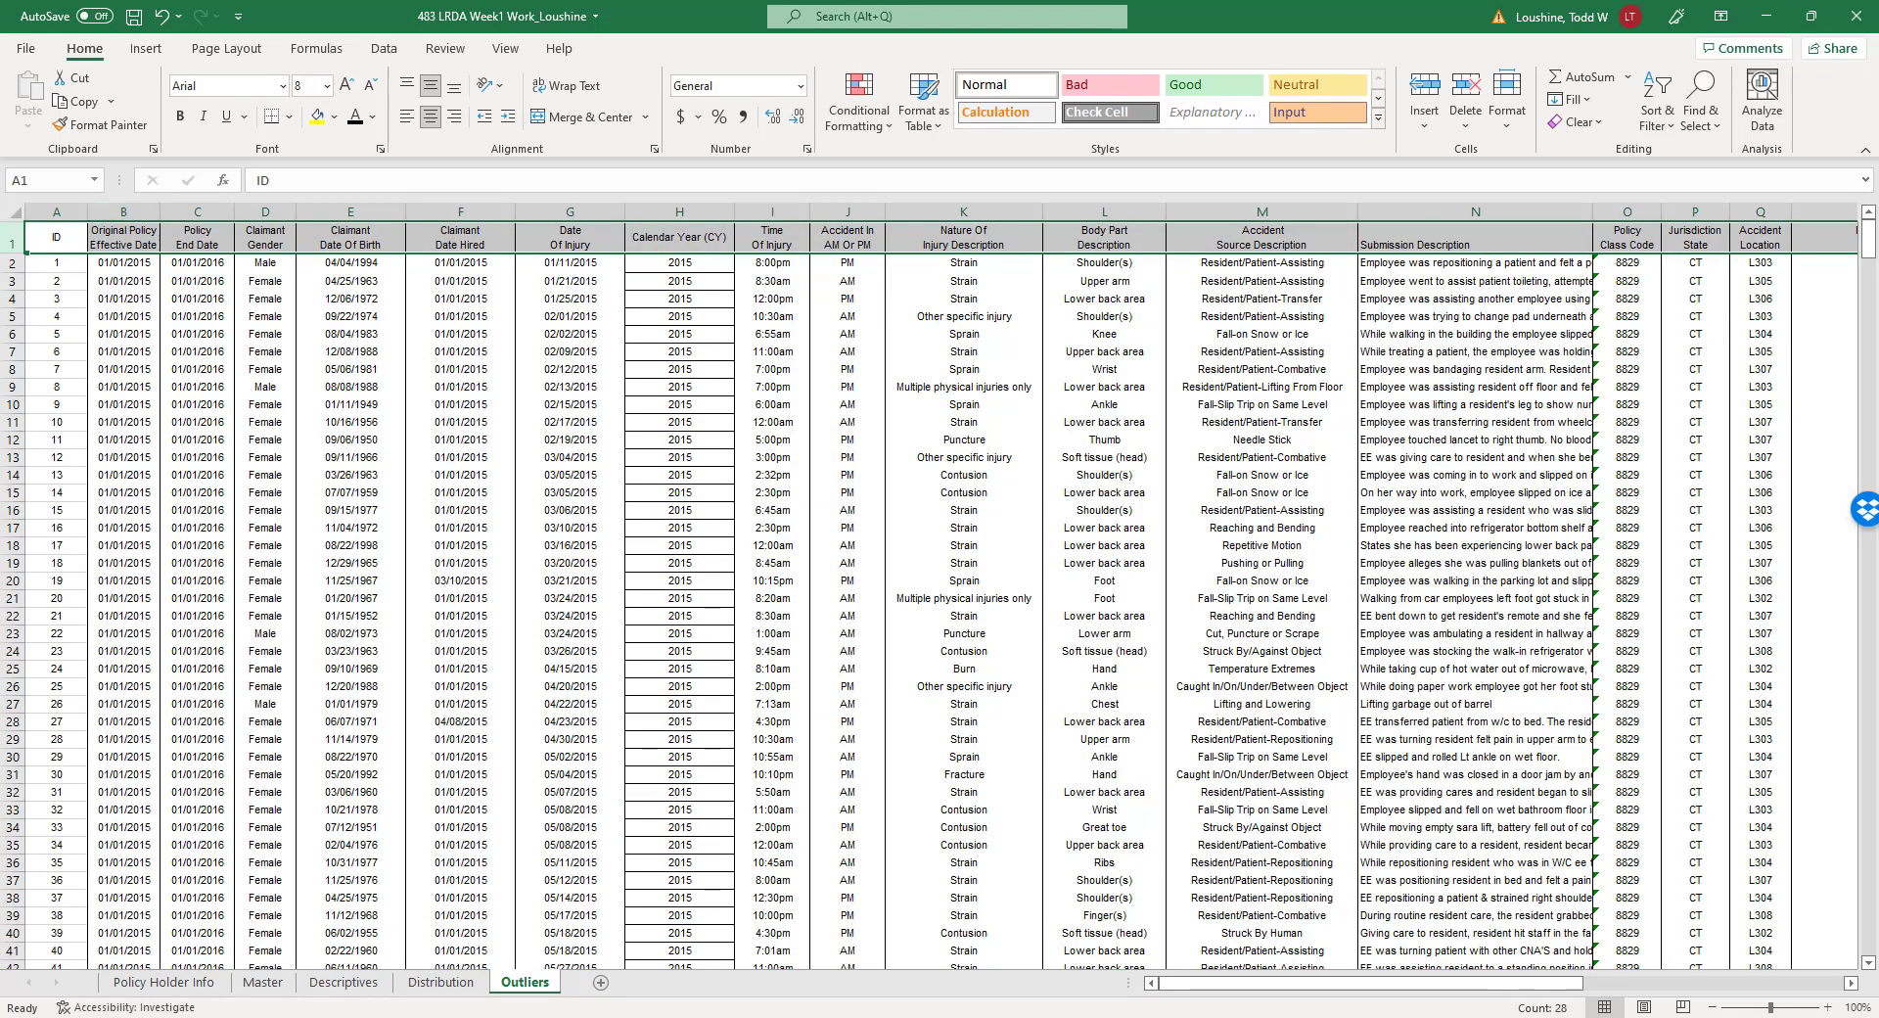
click(1826, 1006)
click(1826, 1007)
click(1826, 1007)
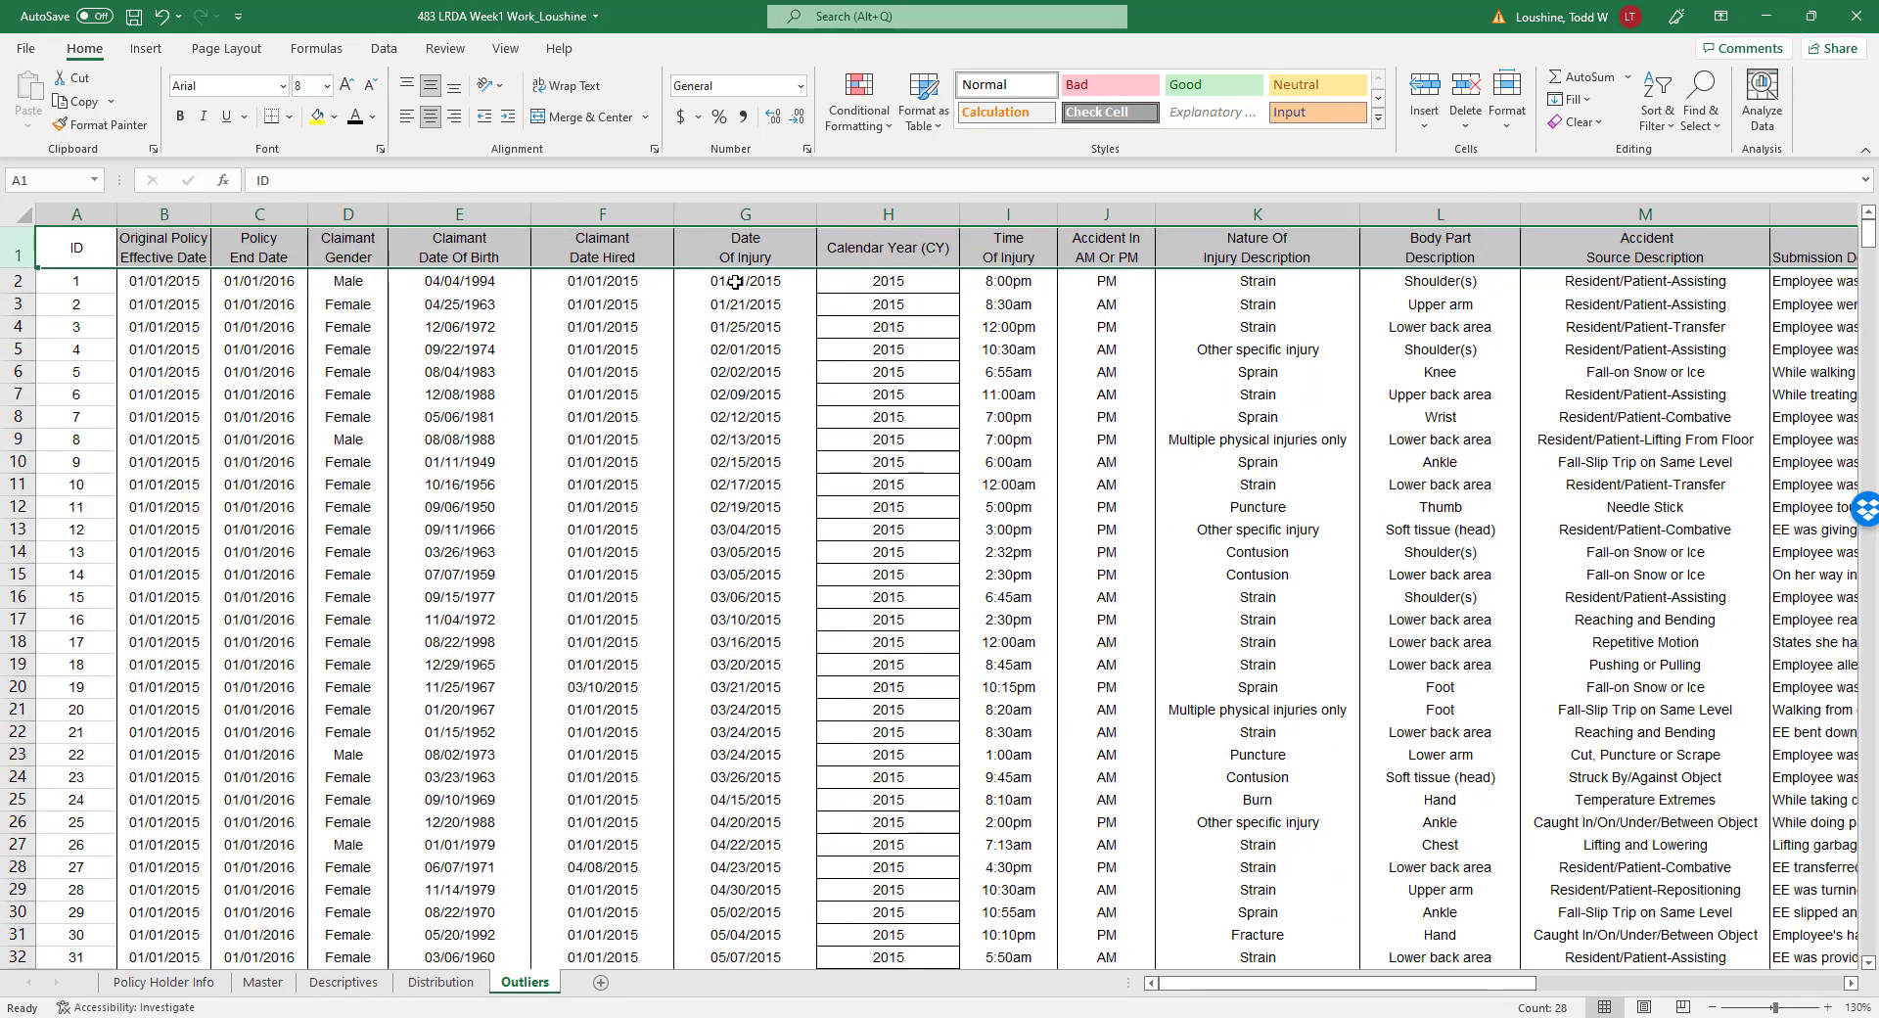
click(383, 49)
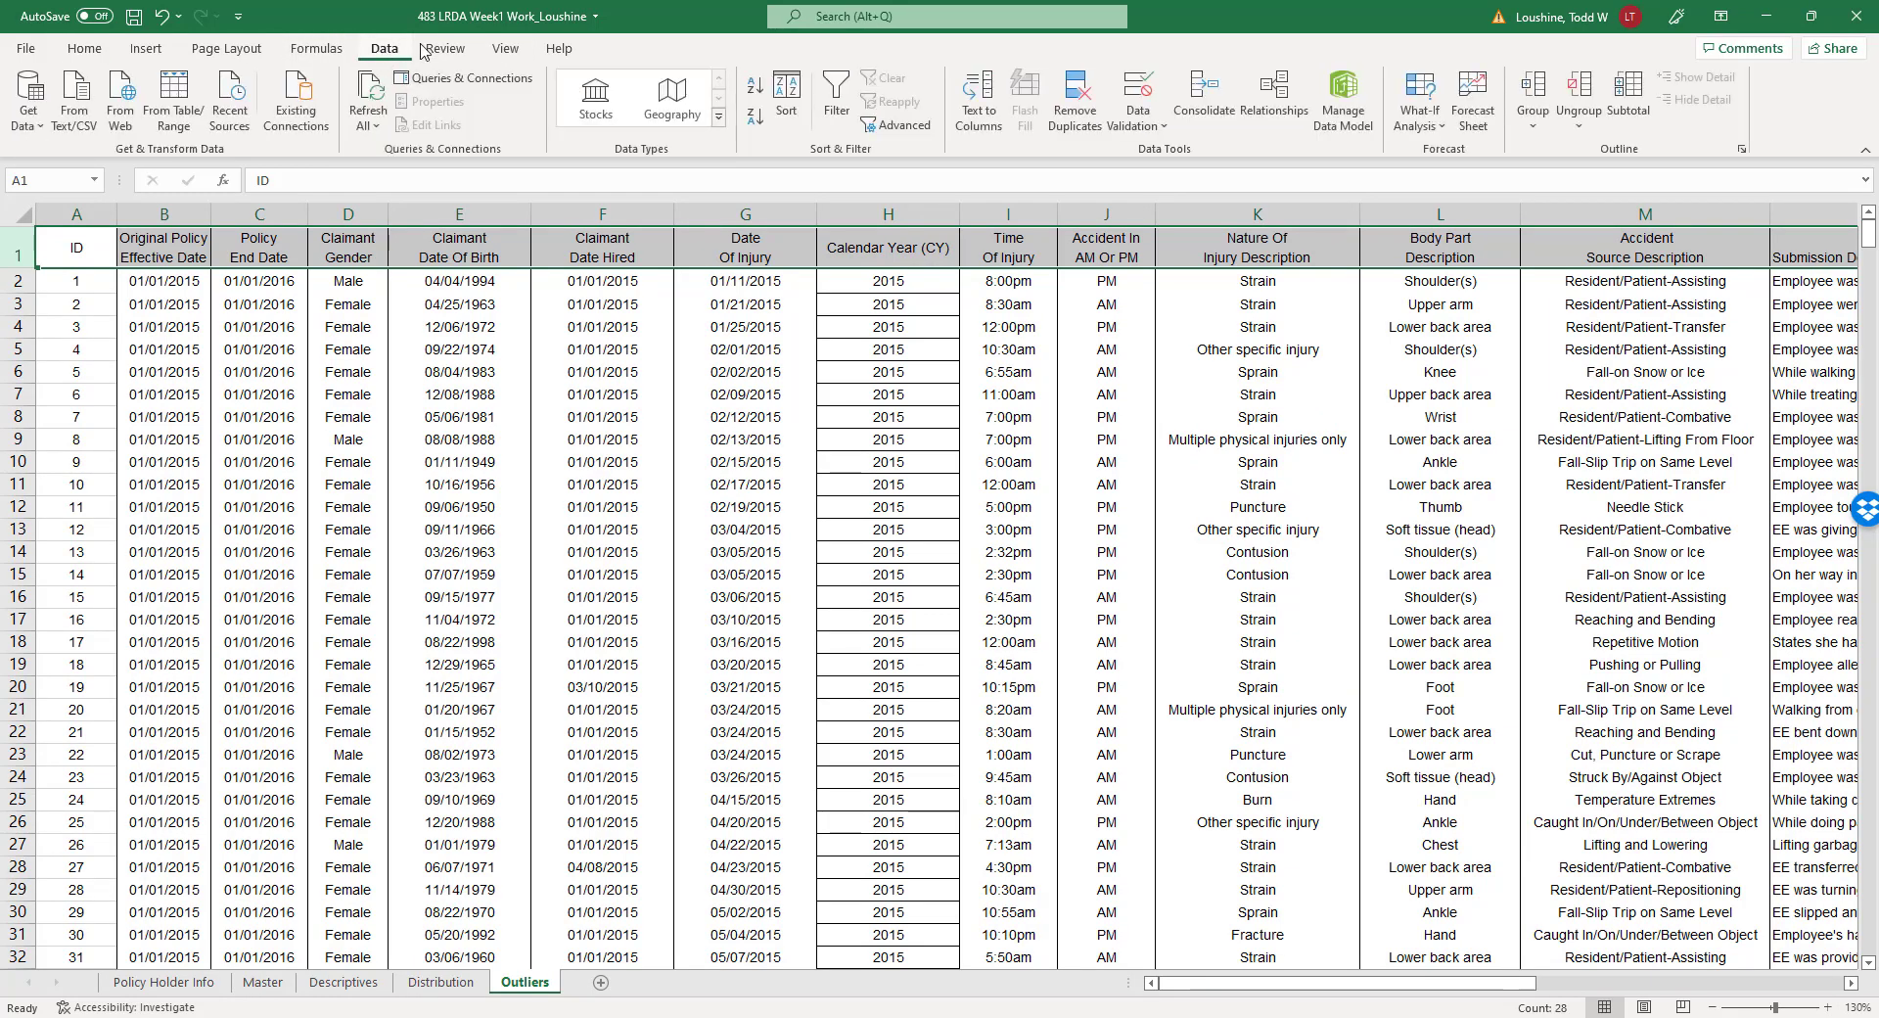
click(836, 98)
Sort the claims by Paid Total from largest to smallest.
drag(1424, 983, 1727, 1000)
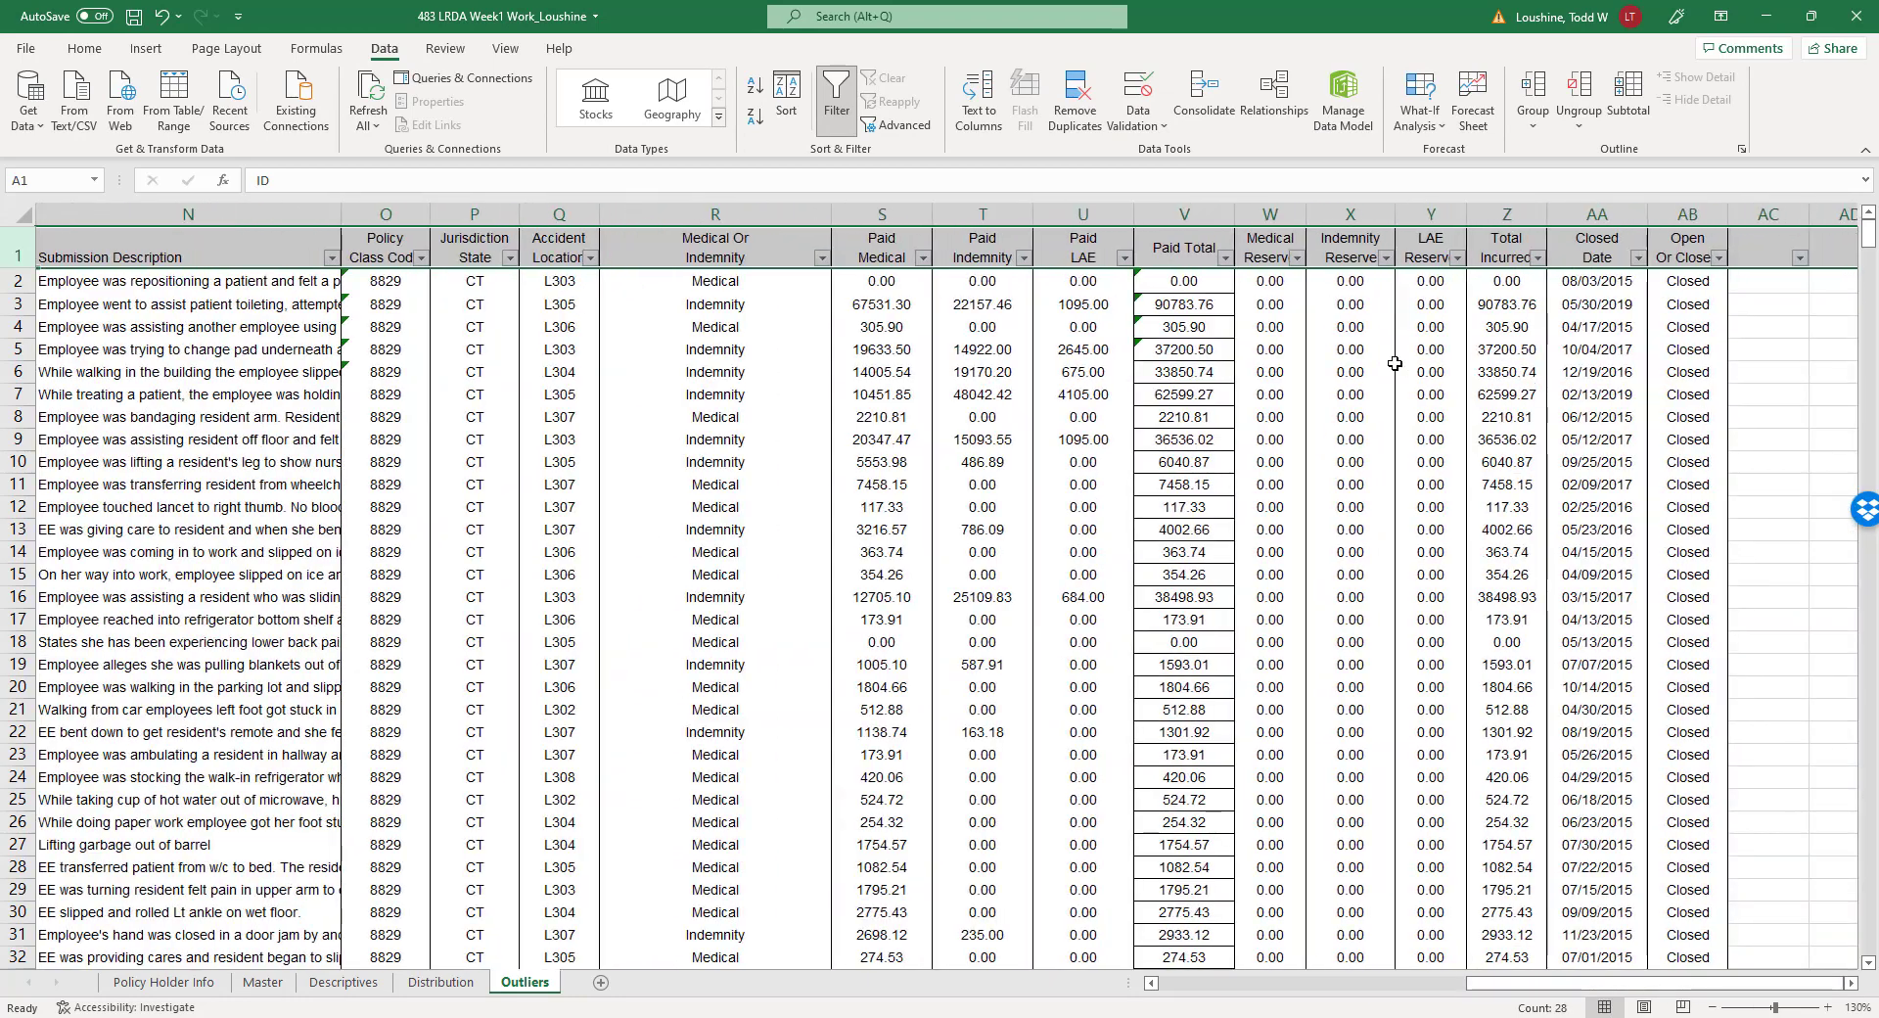
click(1224, 258)
click(1069, 308)
scroll(1202, 355, right, 1)
click(1575, 388)
Number the sorted claims in column AC, entering 1, 2 and 3 from AC2 and filling the series down to 40.
click(1454, 286)
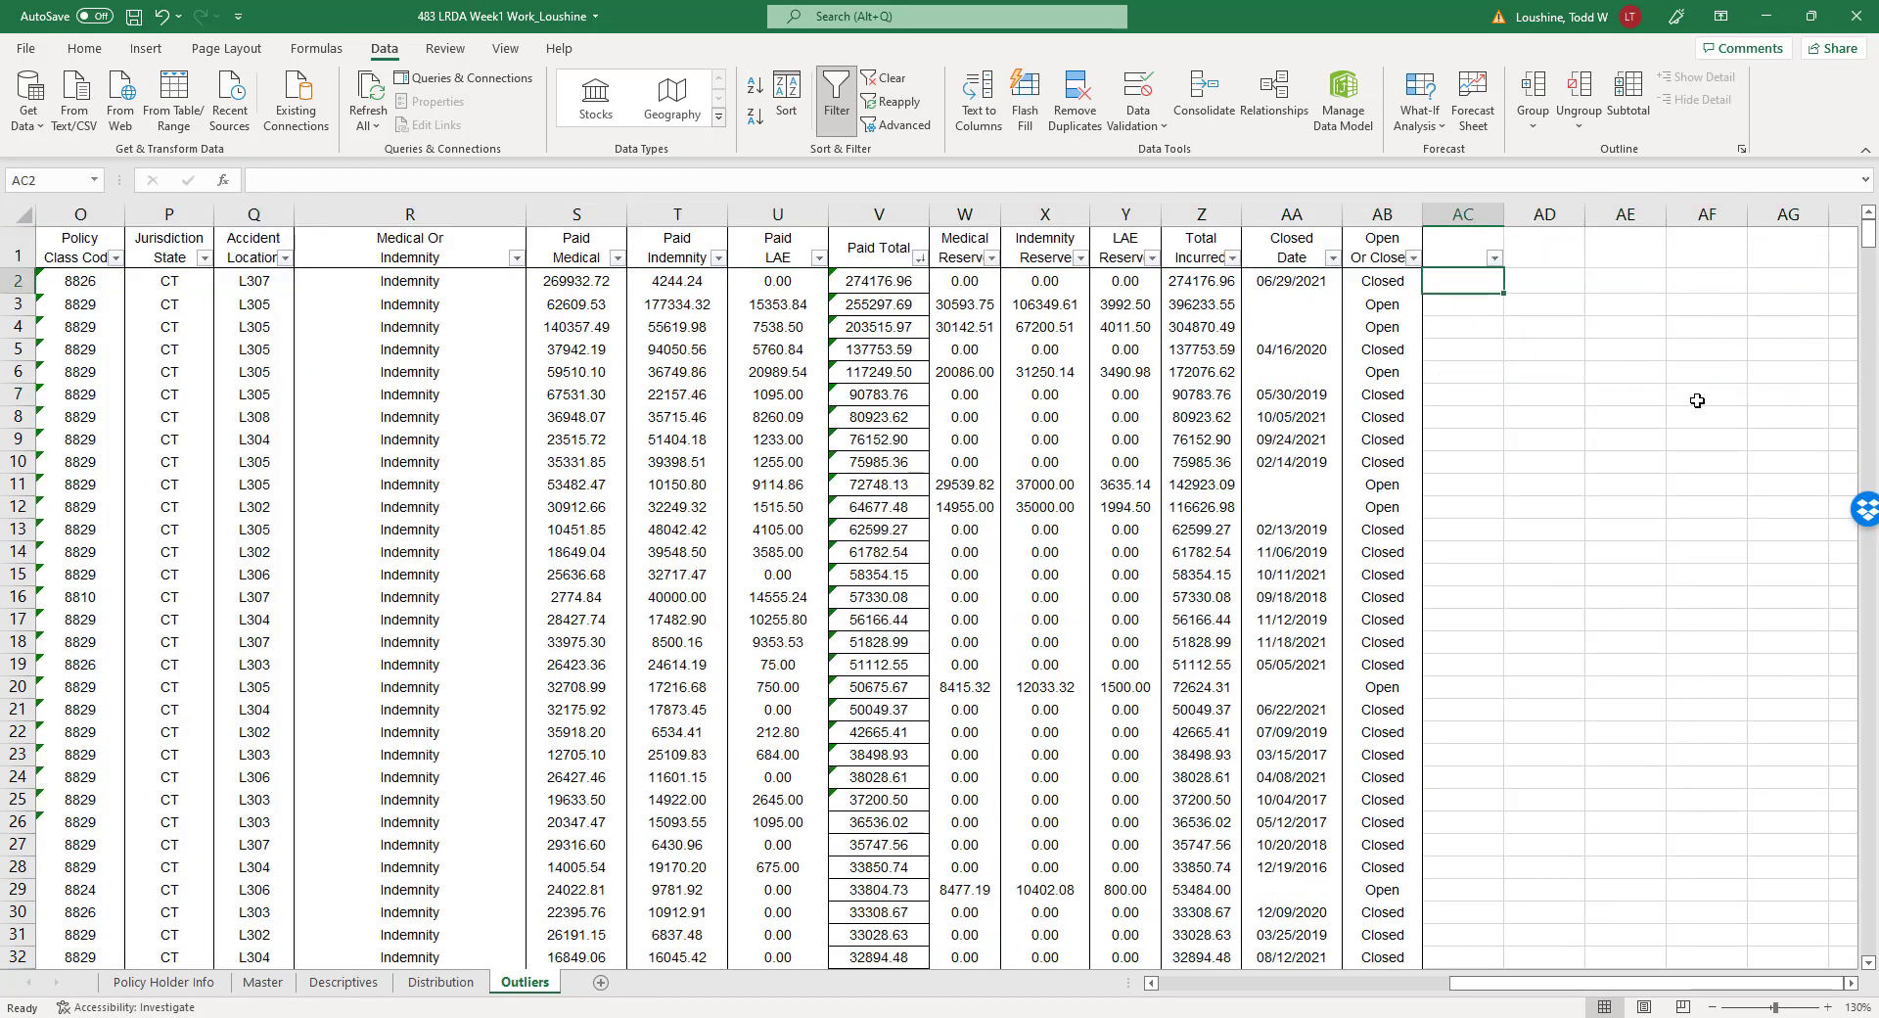
text(1)
key(Return)
text(2)
key(Return)
text(3)
key(Return)
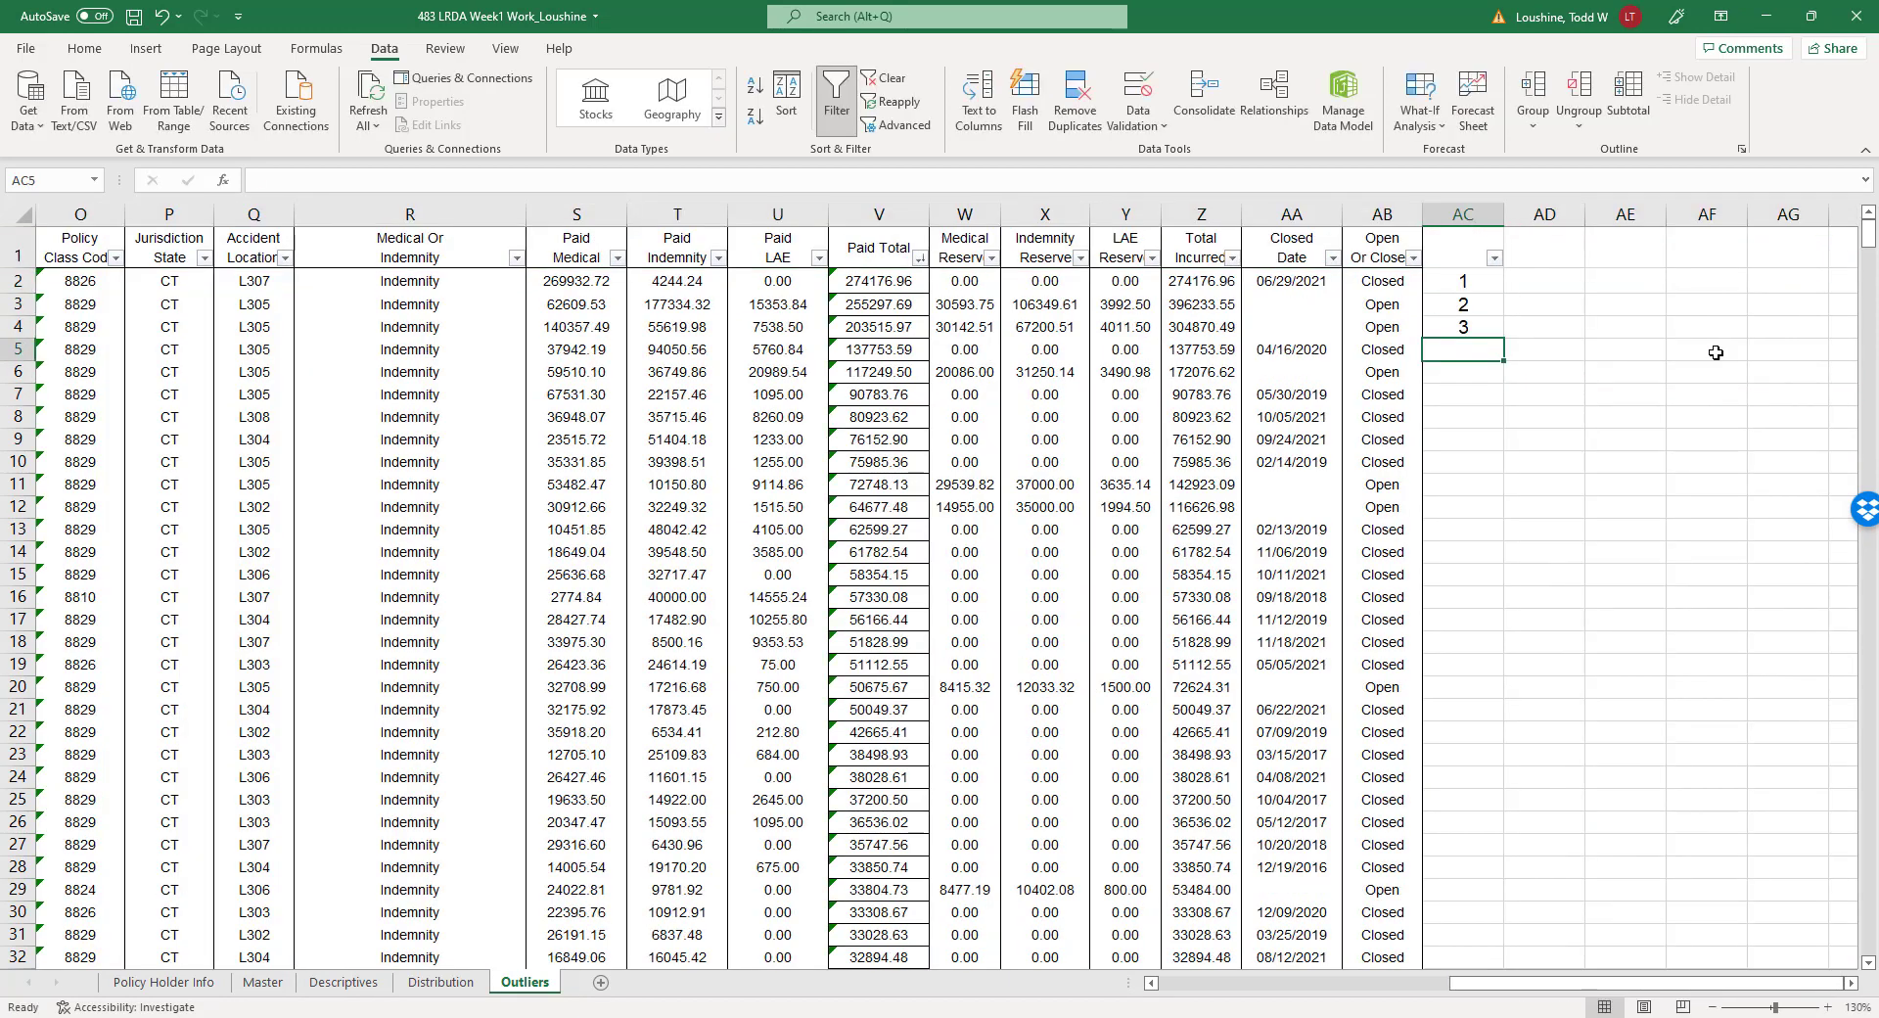
drag(1470, 281, 1485, 906)
click(1656, 553)
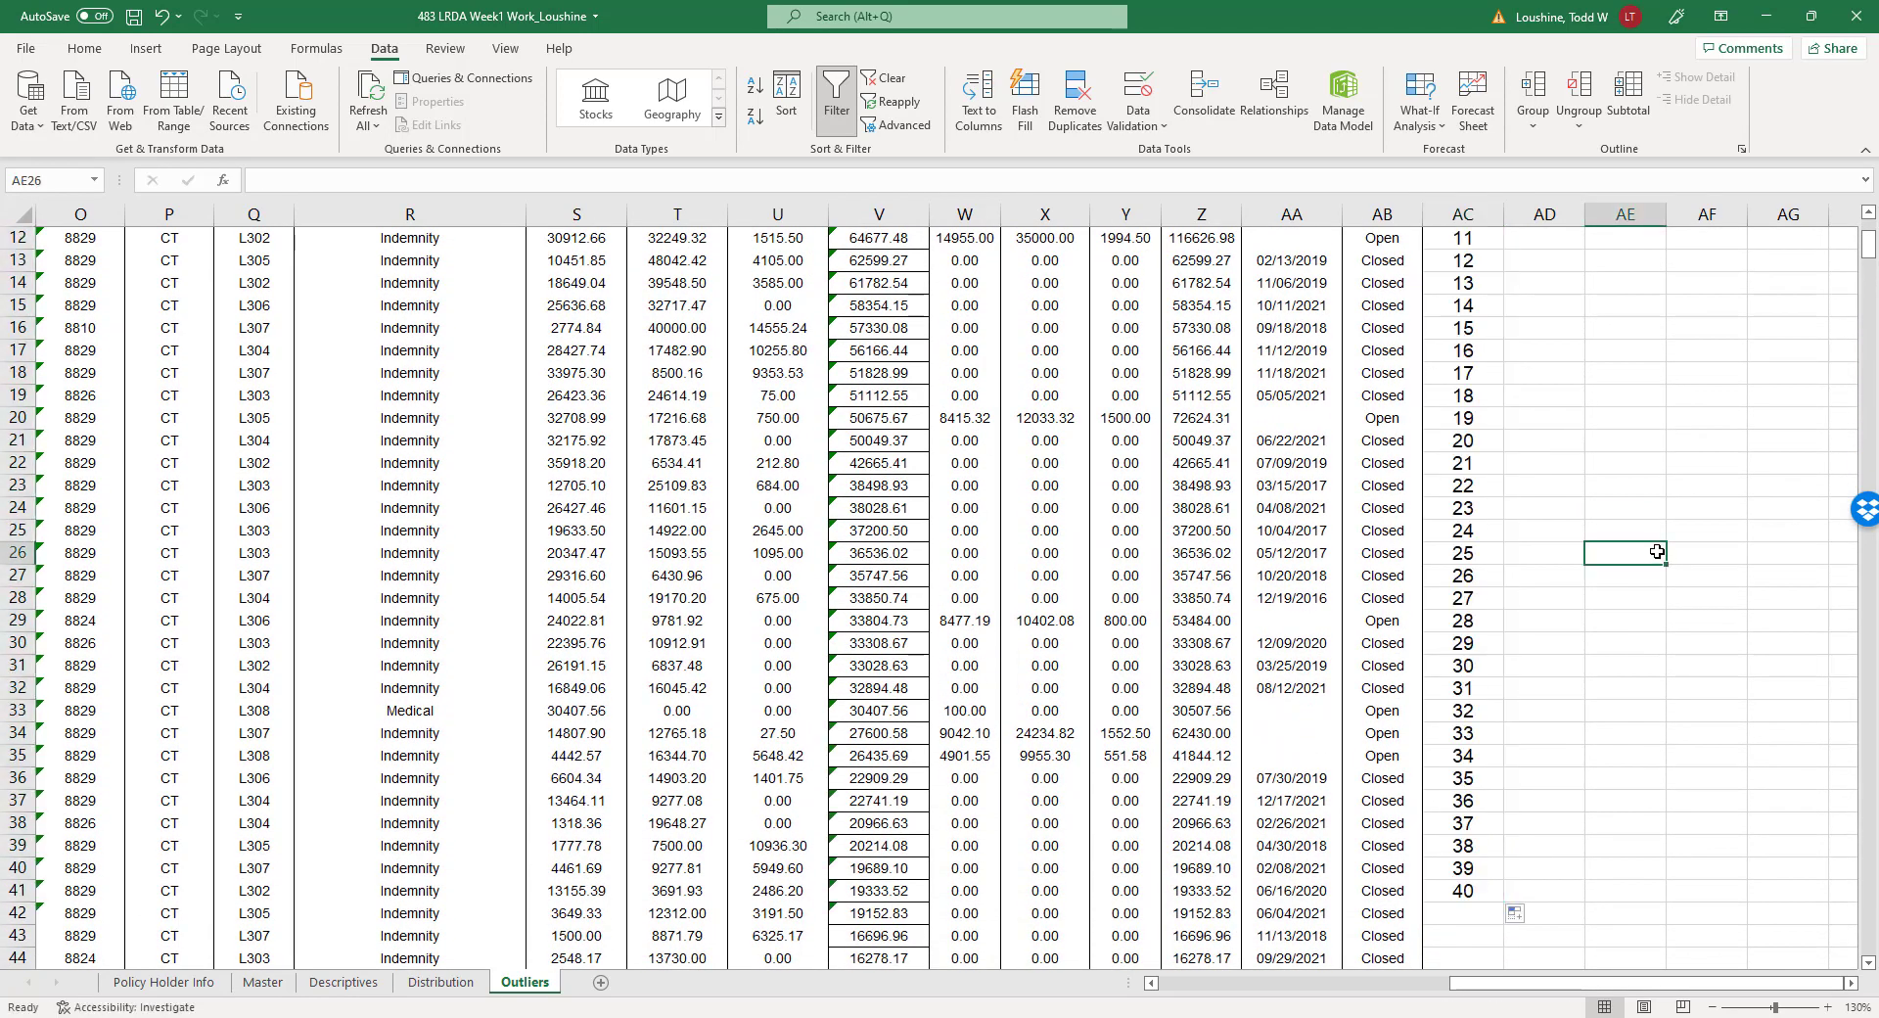
Extend the claim numbering in column AC by entering 41 in AC42.
scroll(1084, 786, down, 3)
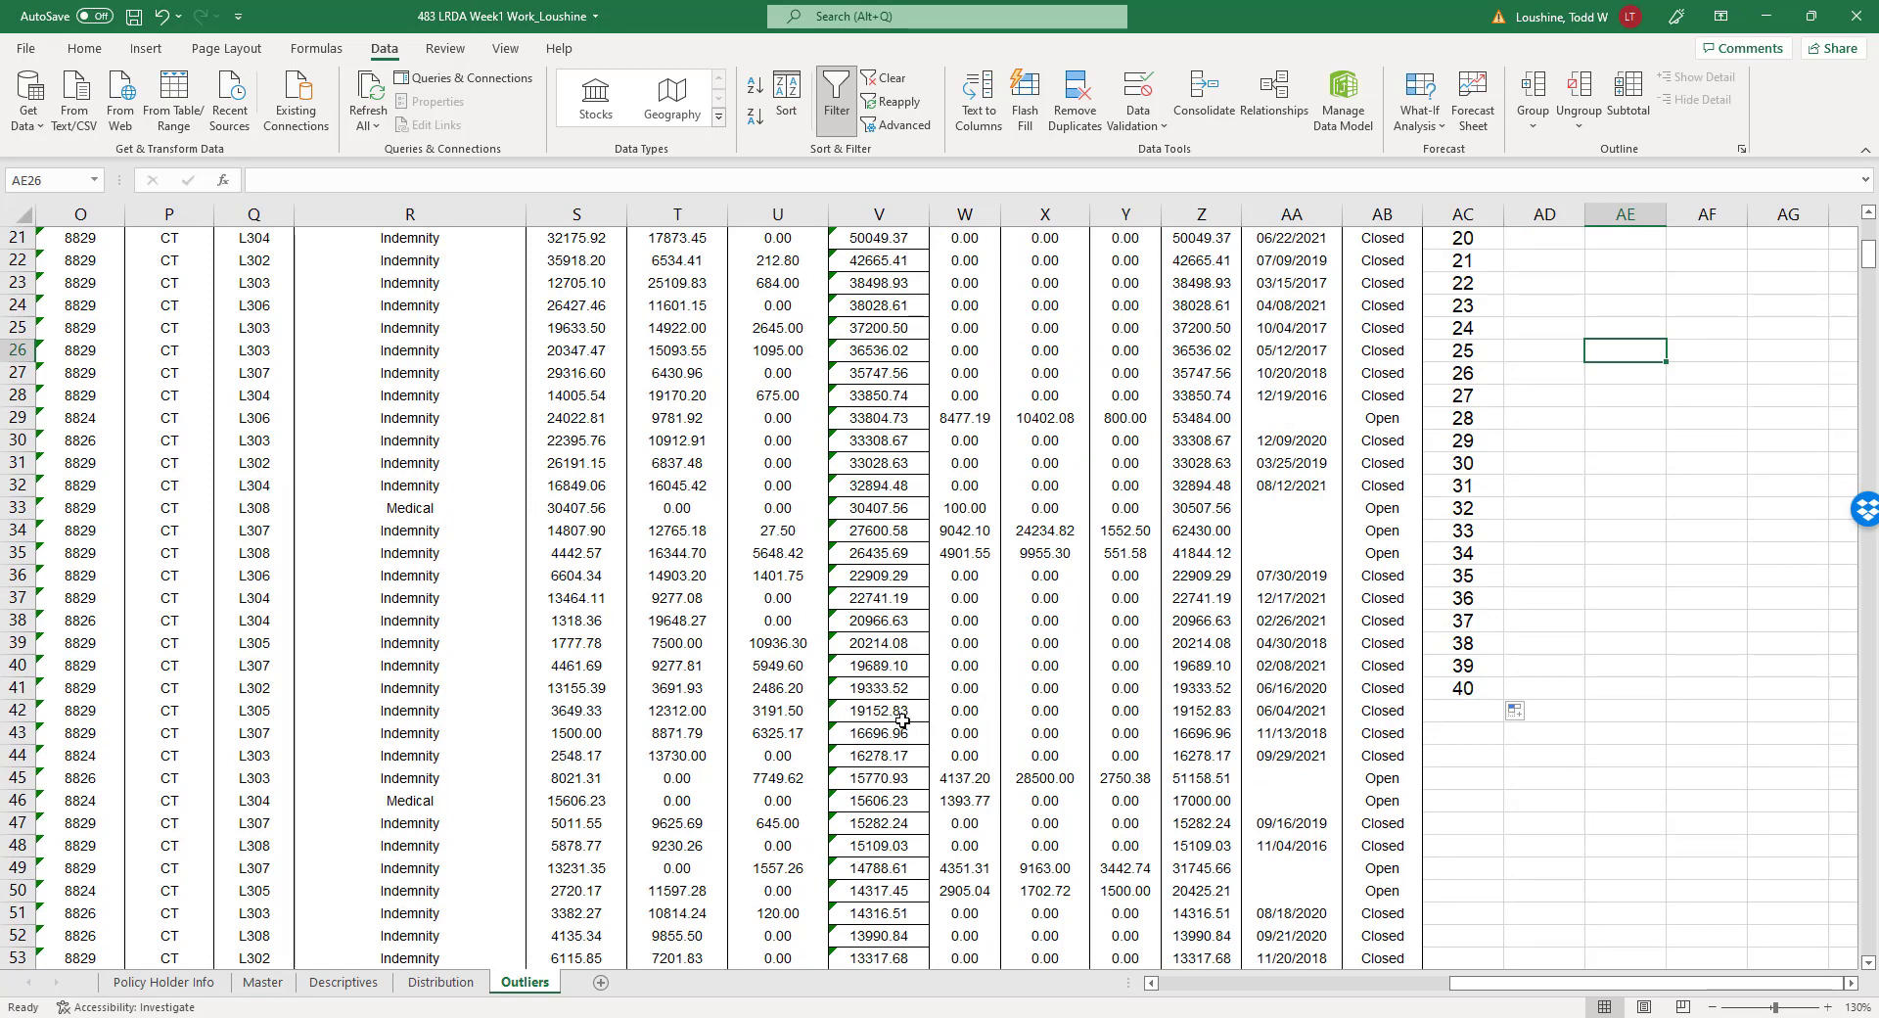
click(1453, 690)
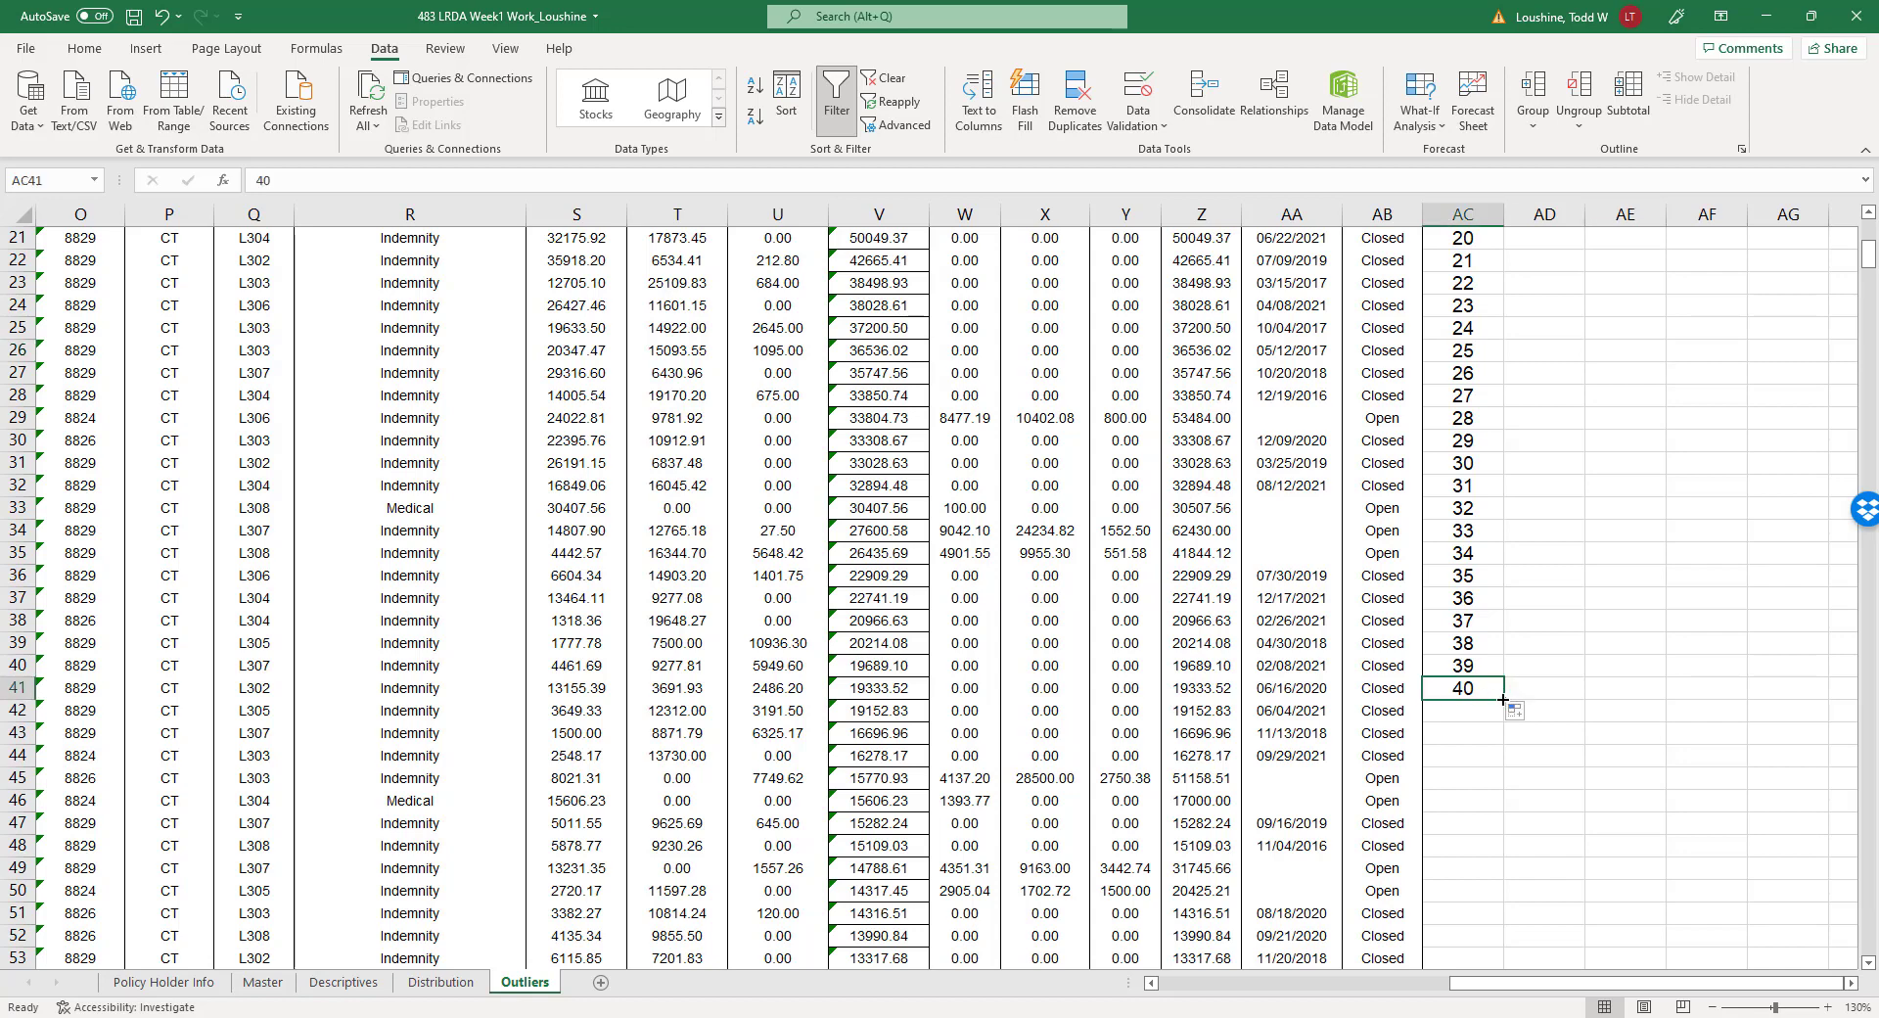
drag(1503, 699, 1505, 722)
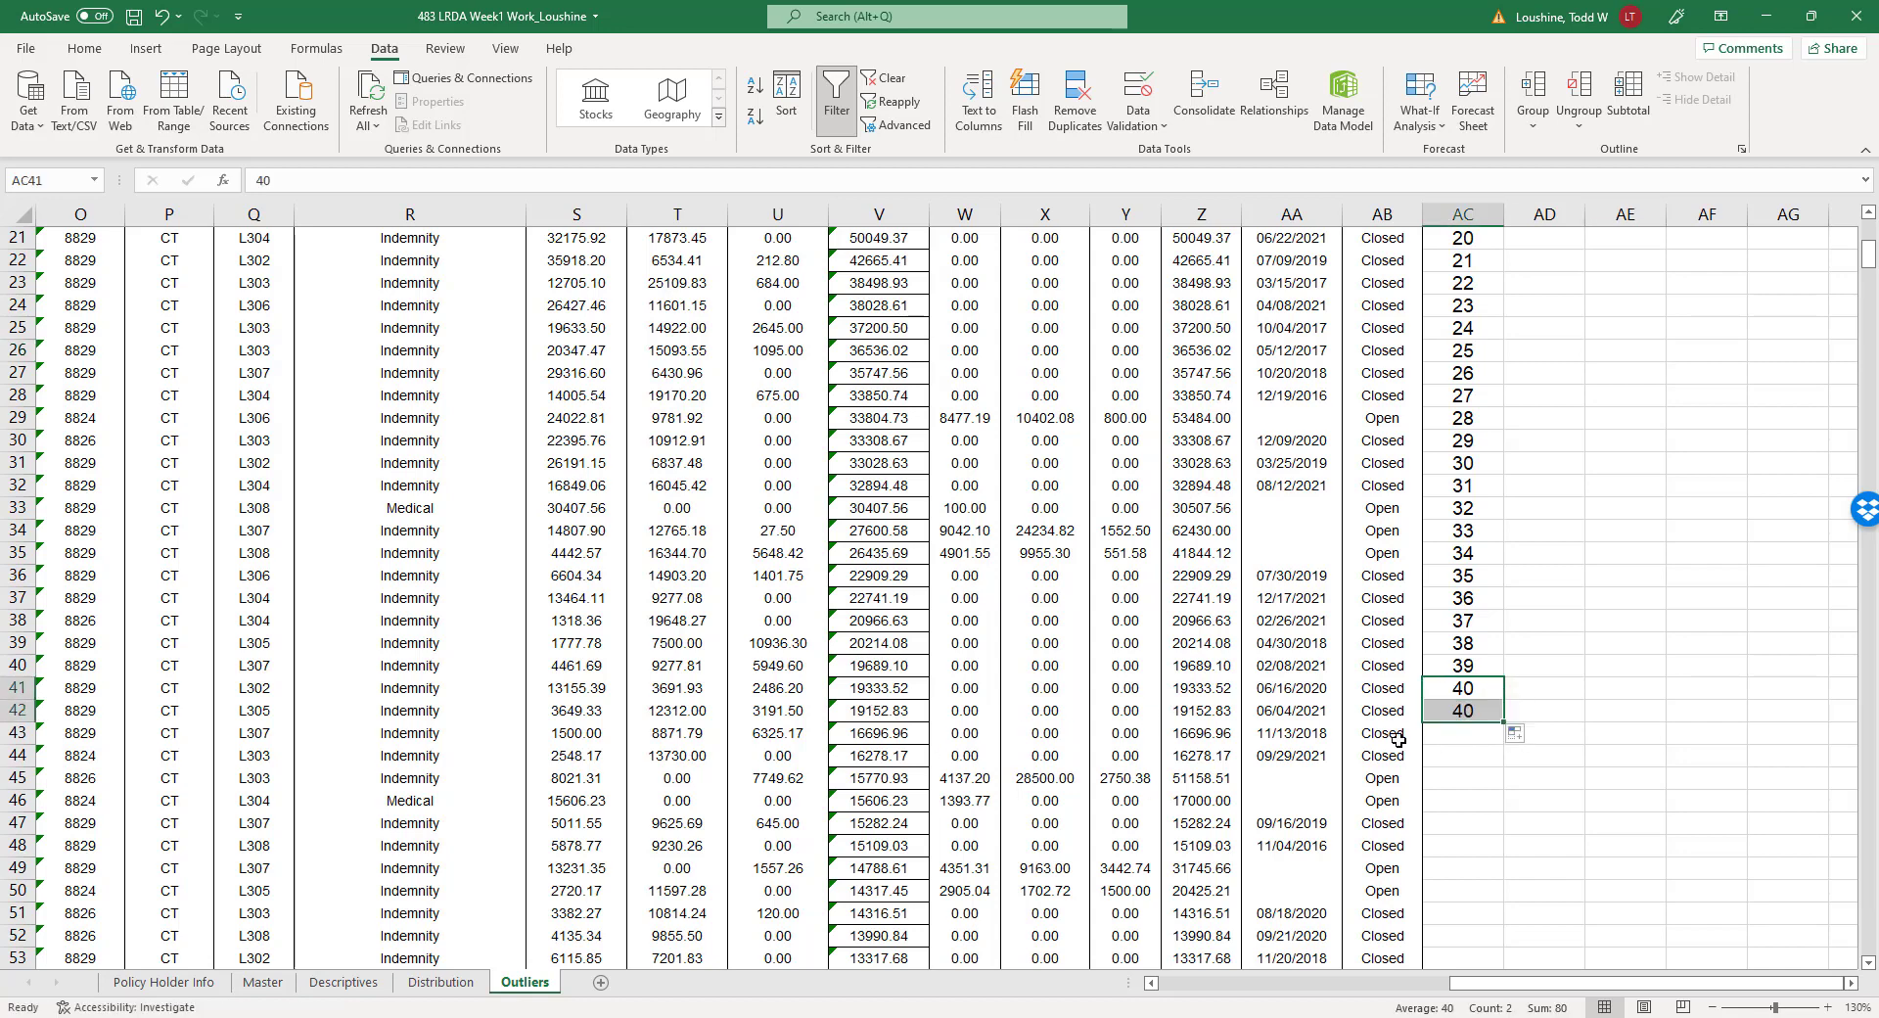
click(1493, 706)
text(41)
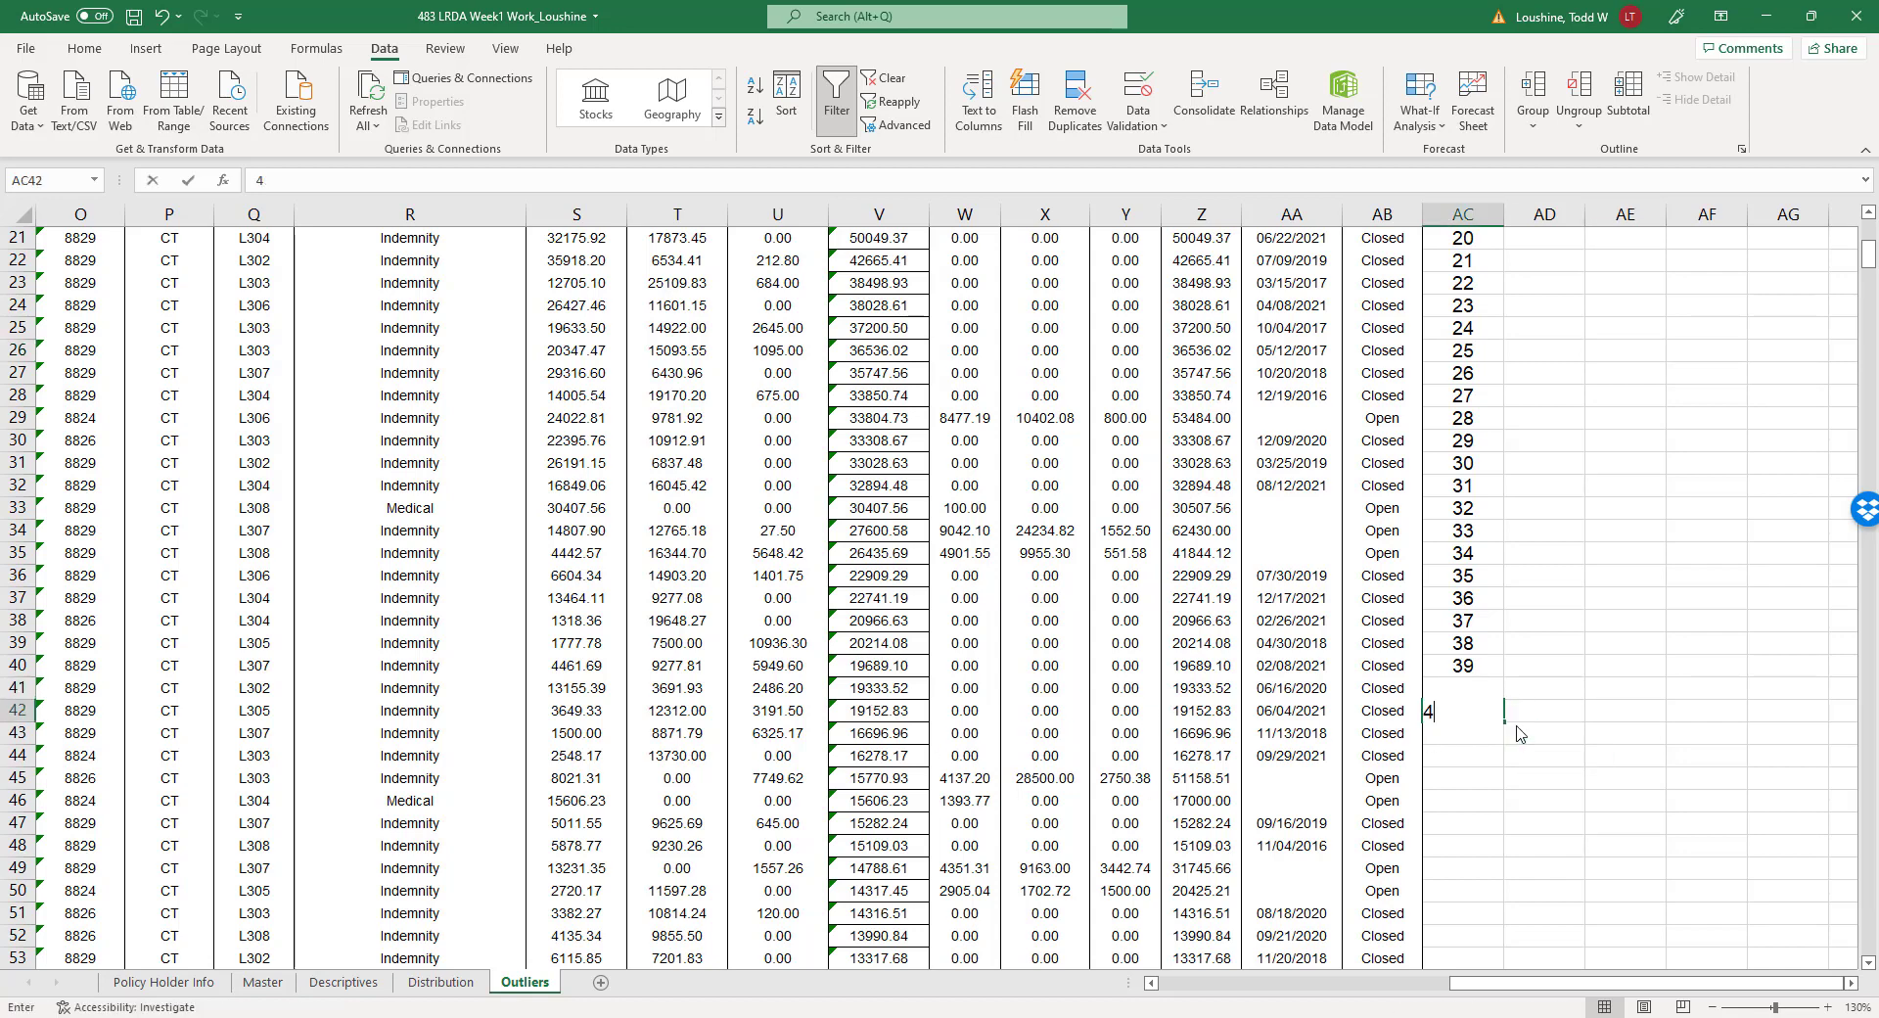
key(Return)
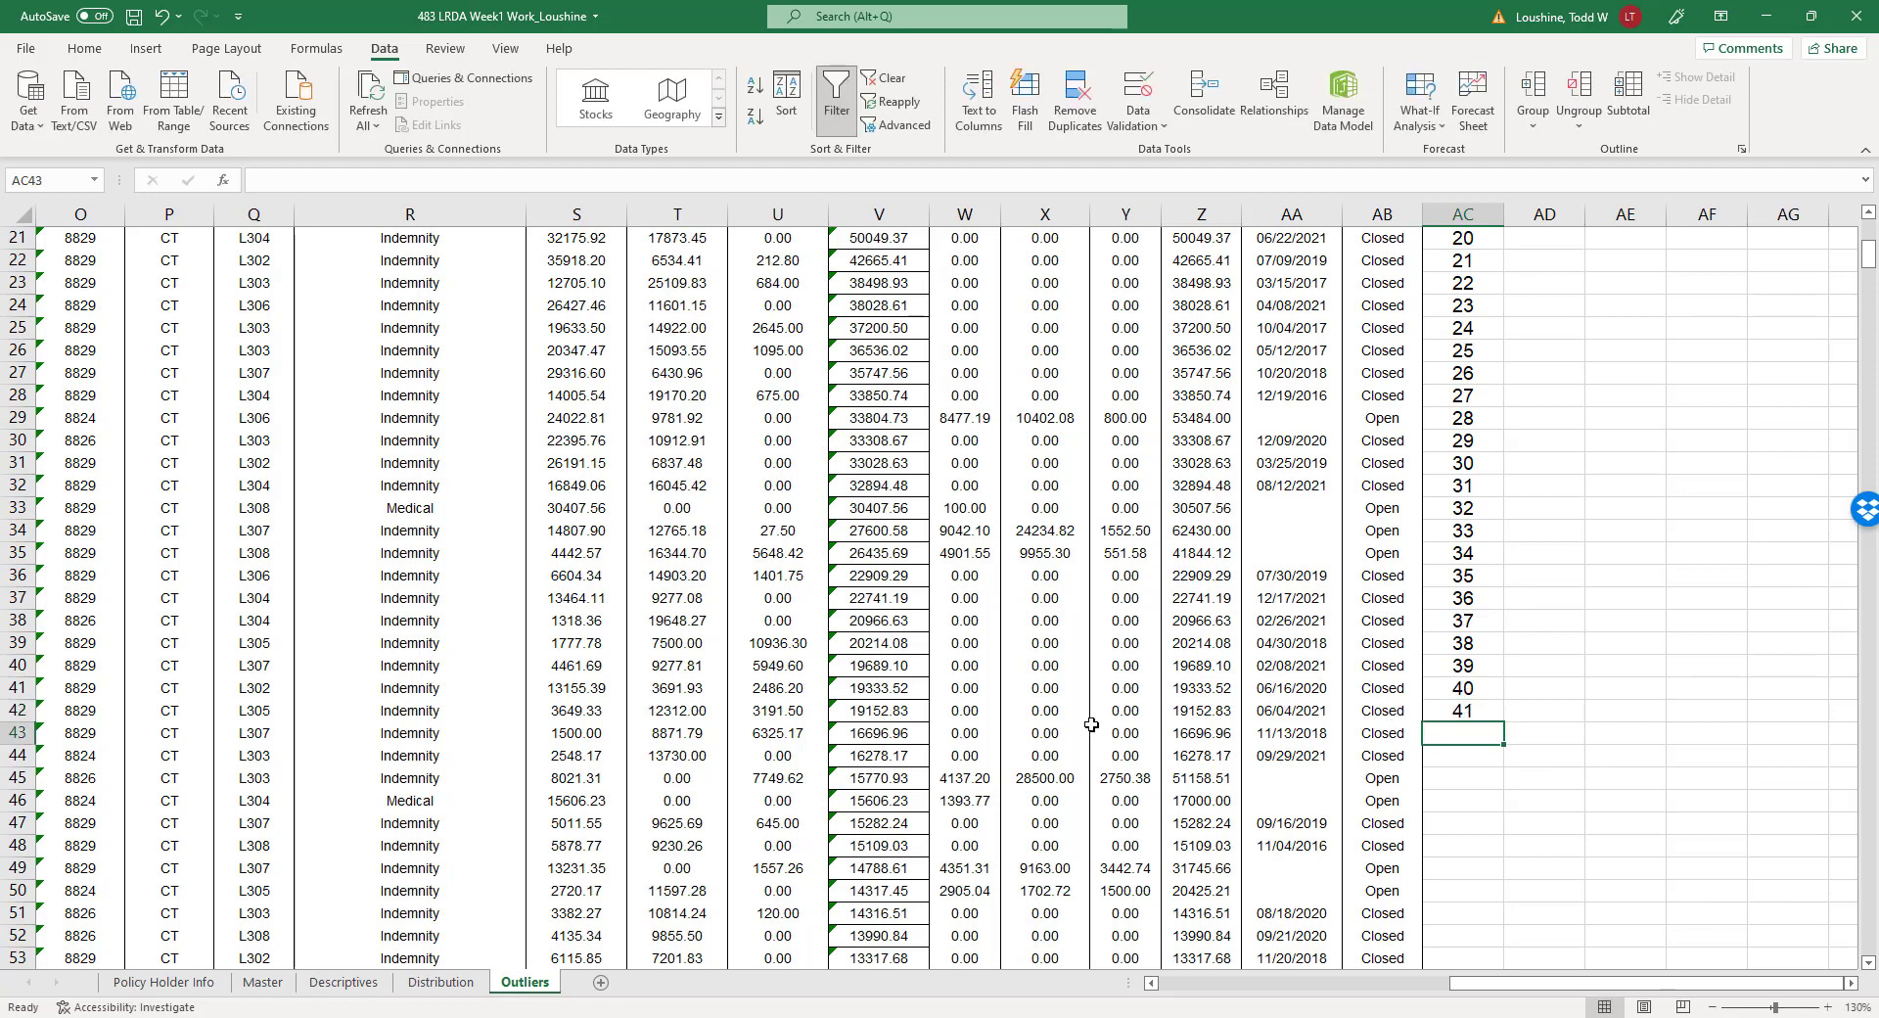
Insert a 2-D column chart of the Paid Total values in V2:V718.
scroll(1668, 538, up, 7)
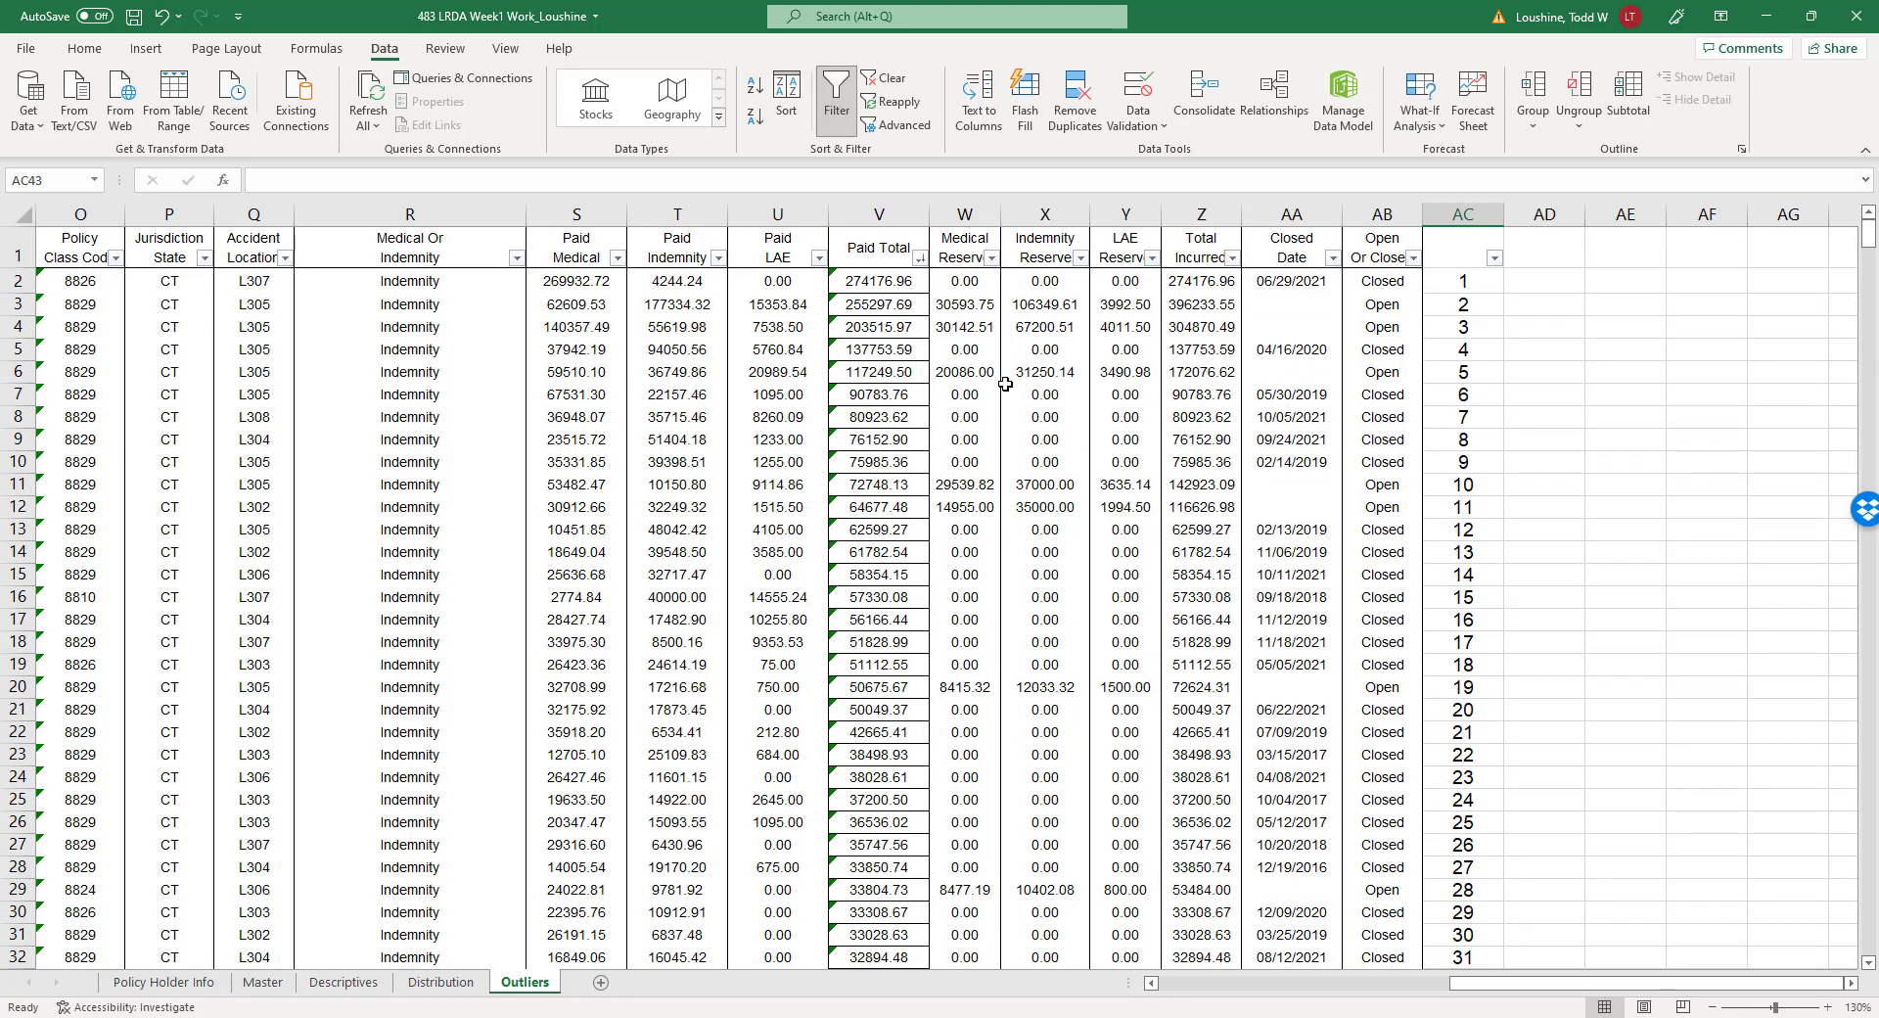
drag(898, 285, 879, 916)
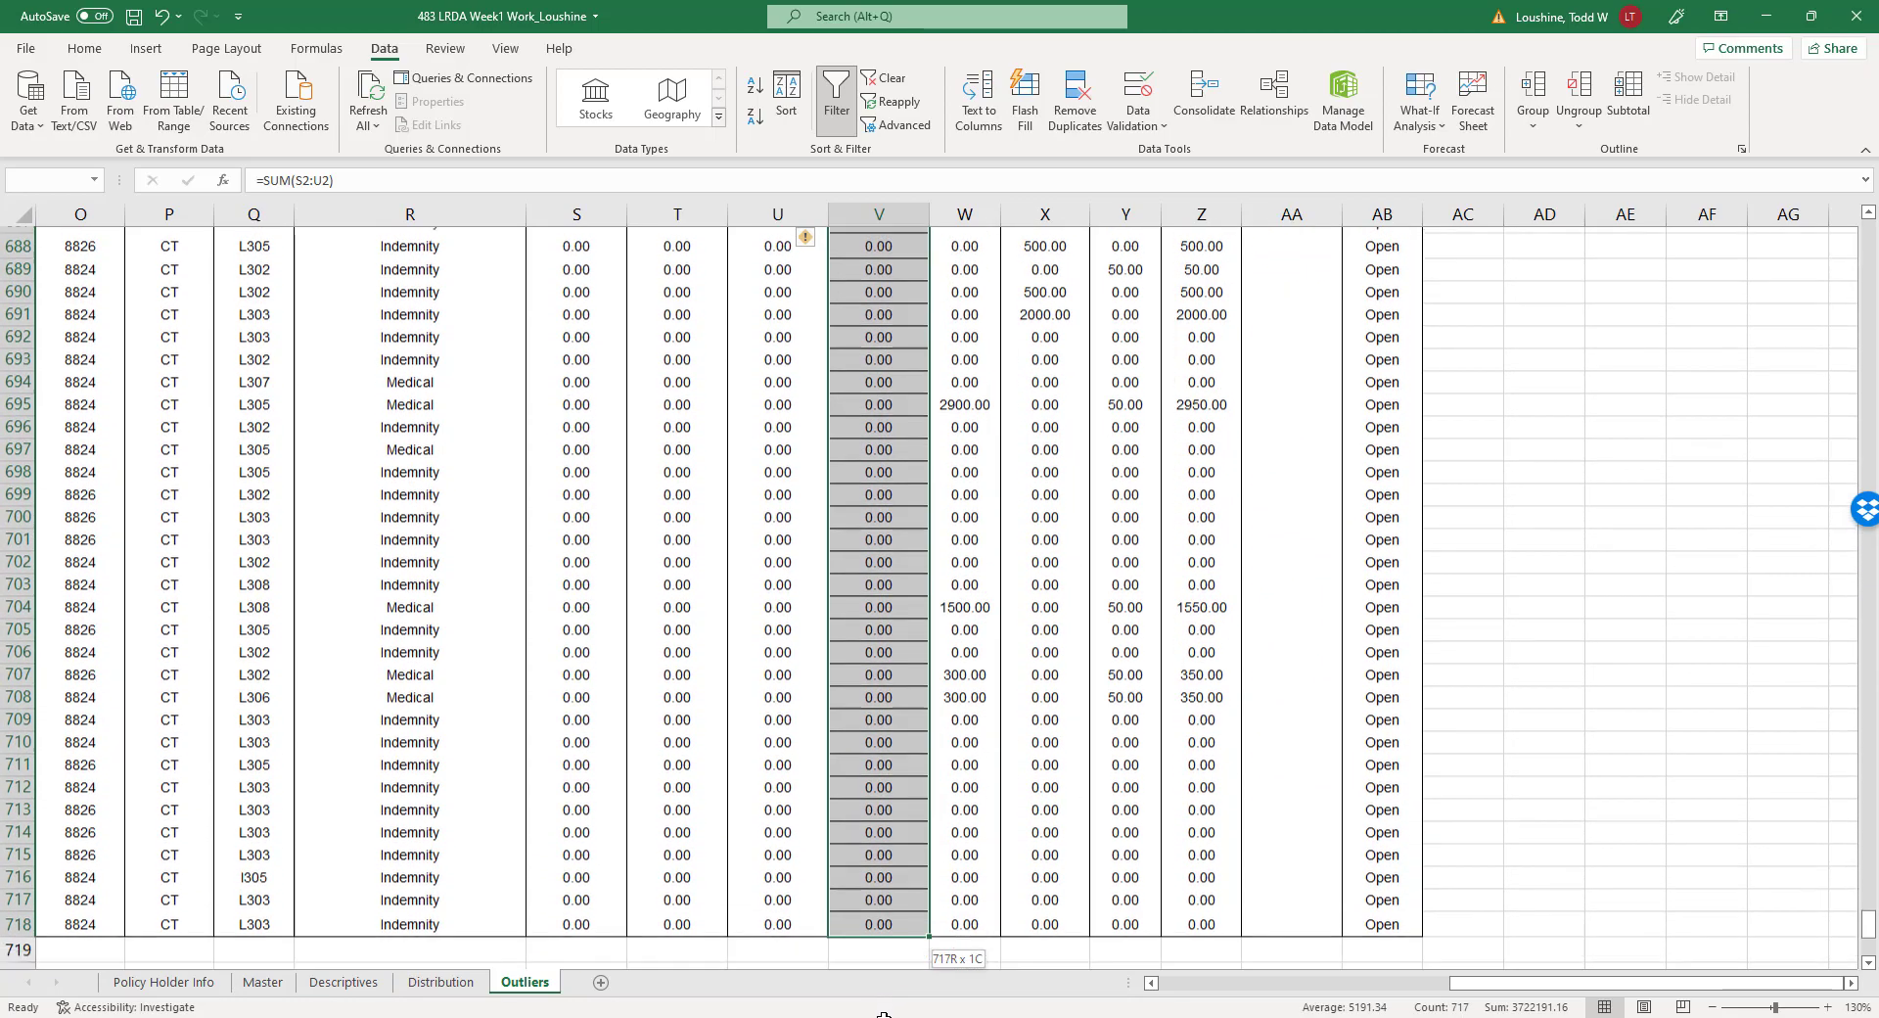
drag(891, 660, 1011, 305)
drag(1030, 373, 1055, 455)
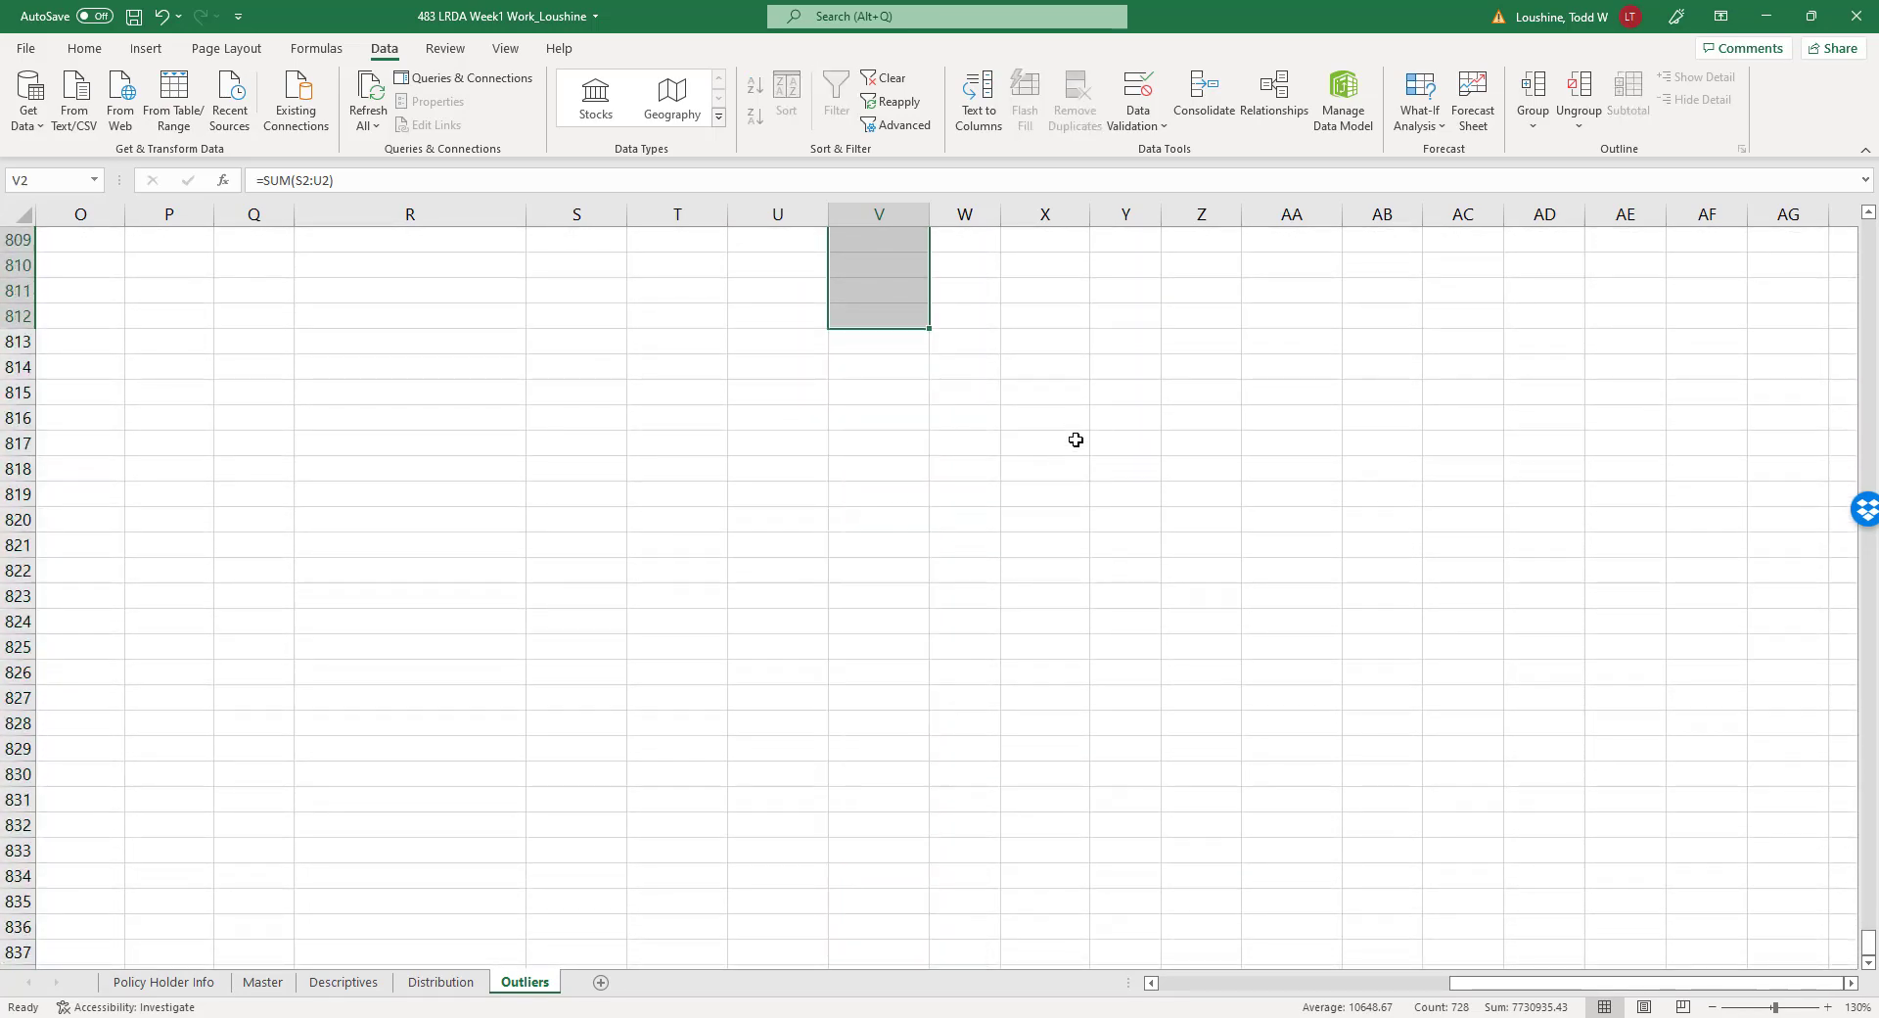
scroll(1075, 440, up, 5)
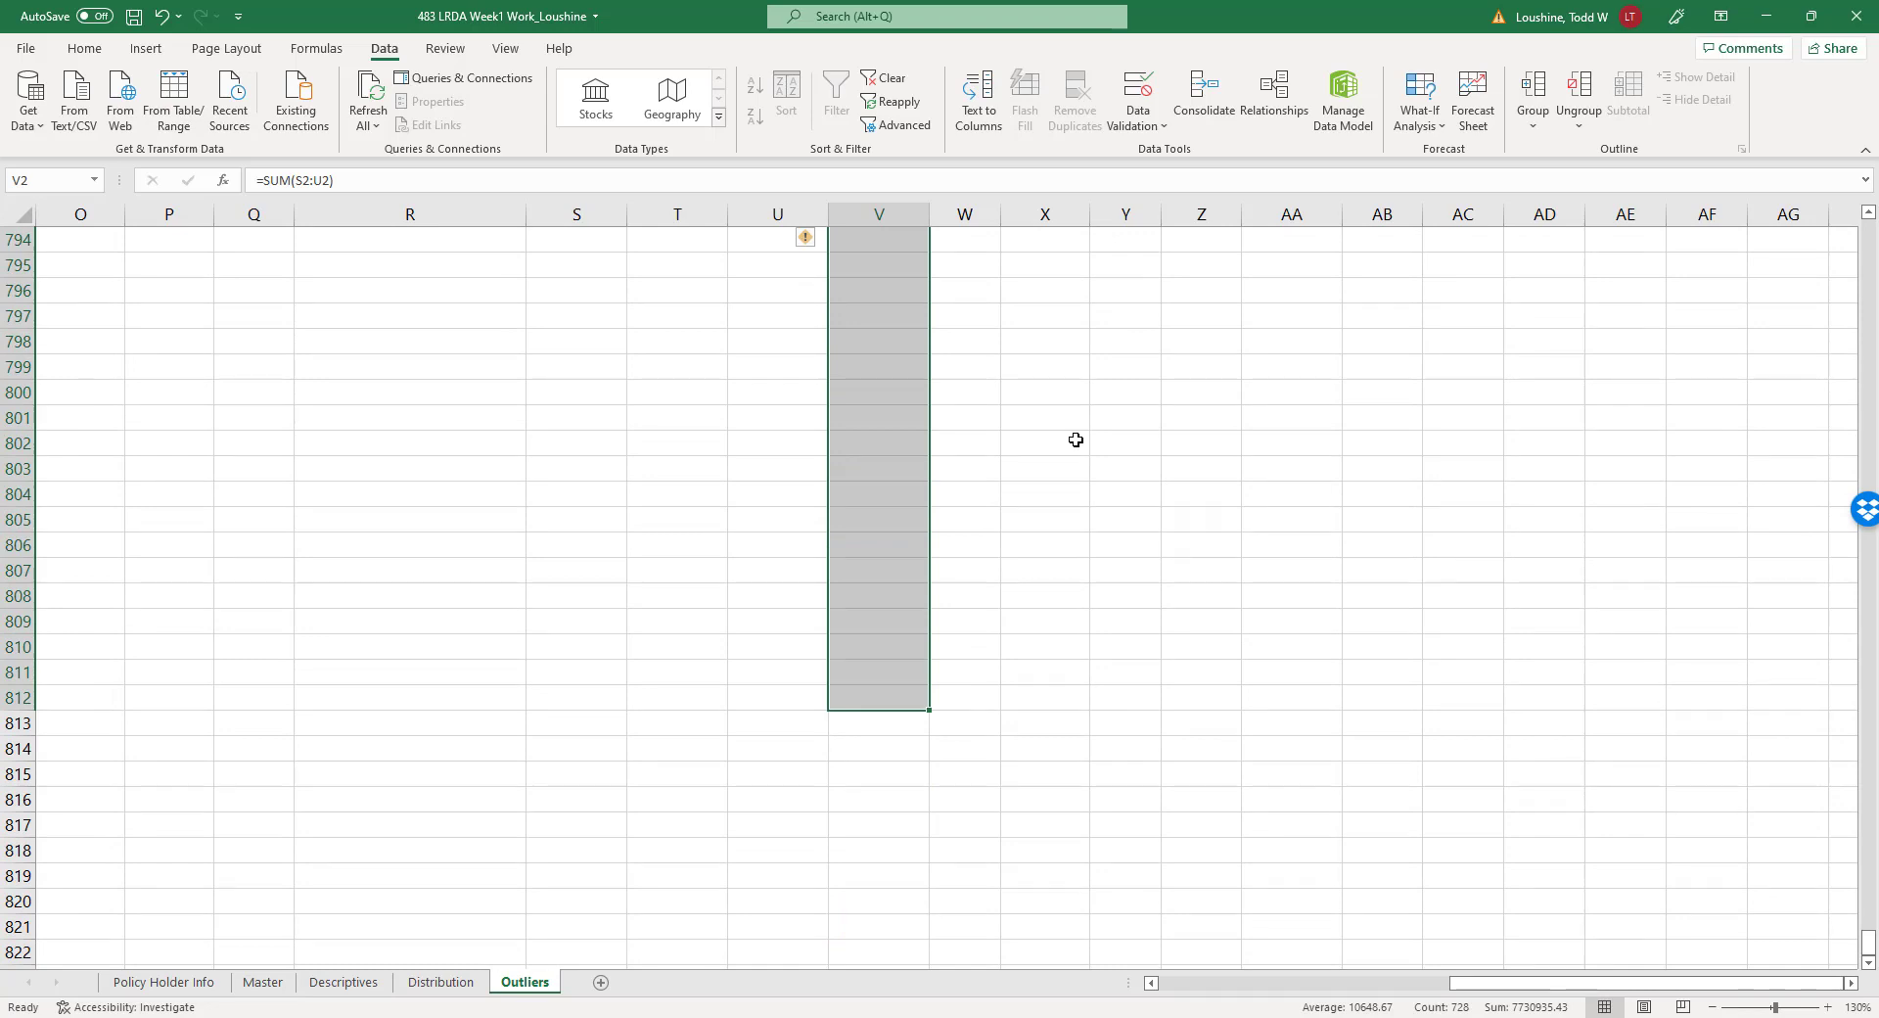
key(shift+Up)
key(shift+Up)
key(shift+Up)
key(shift+Up)
key(shift+Up)
key(shift+Up)
key(shift+Up)
key(shift+Up)
key(shift+Up)
key(shift+Up)
key(shift+Up)
key(shift+Up)
key(shift+Up)
key(shift+Up)
key(shift+Up)
key(shift+Up)
key(shift+Up)
key(shift+Up)
key(shift+Up)
key(shift+Up)
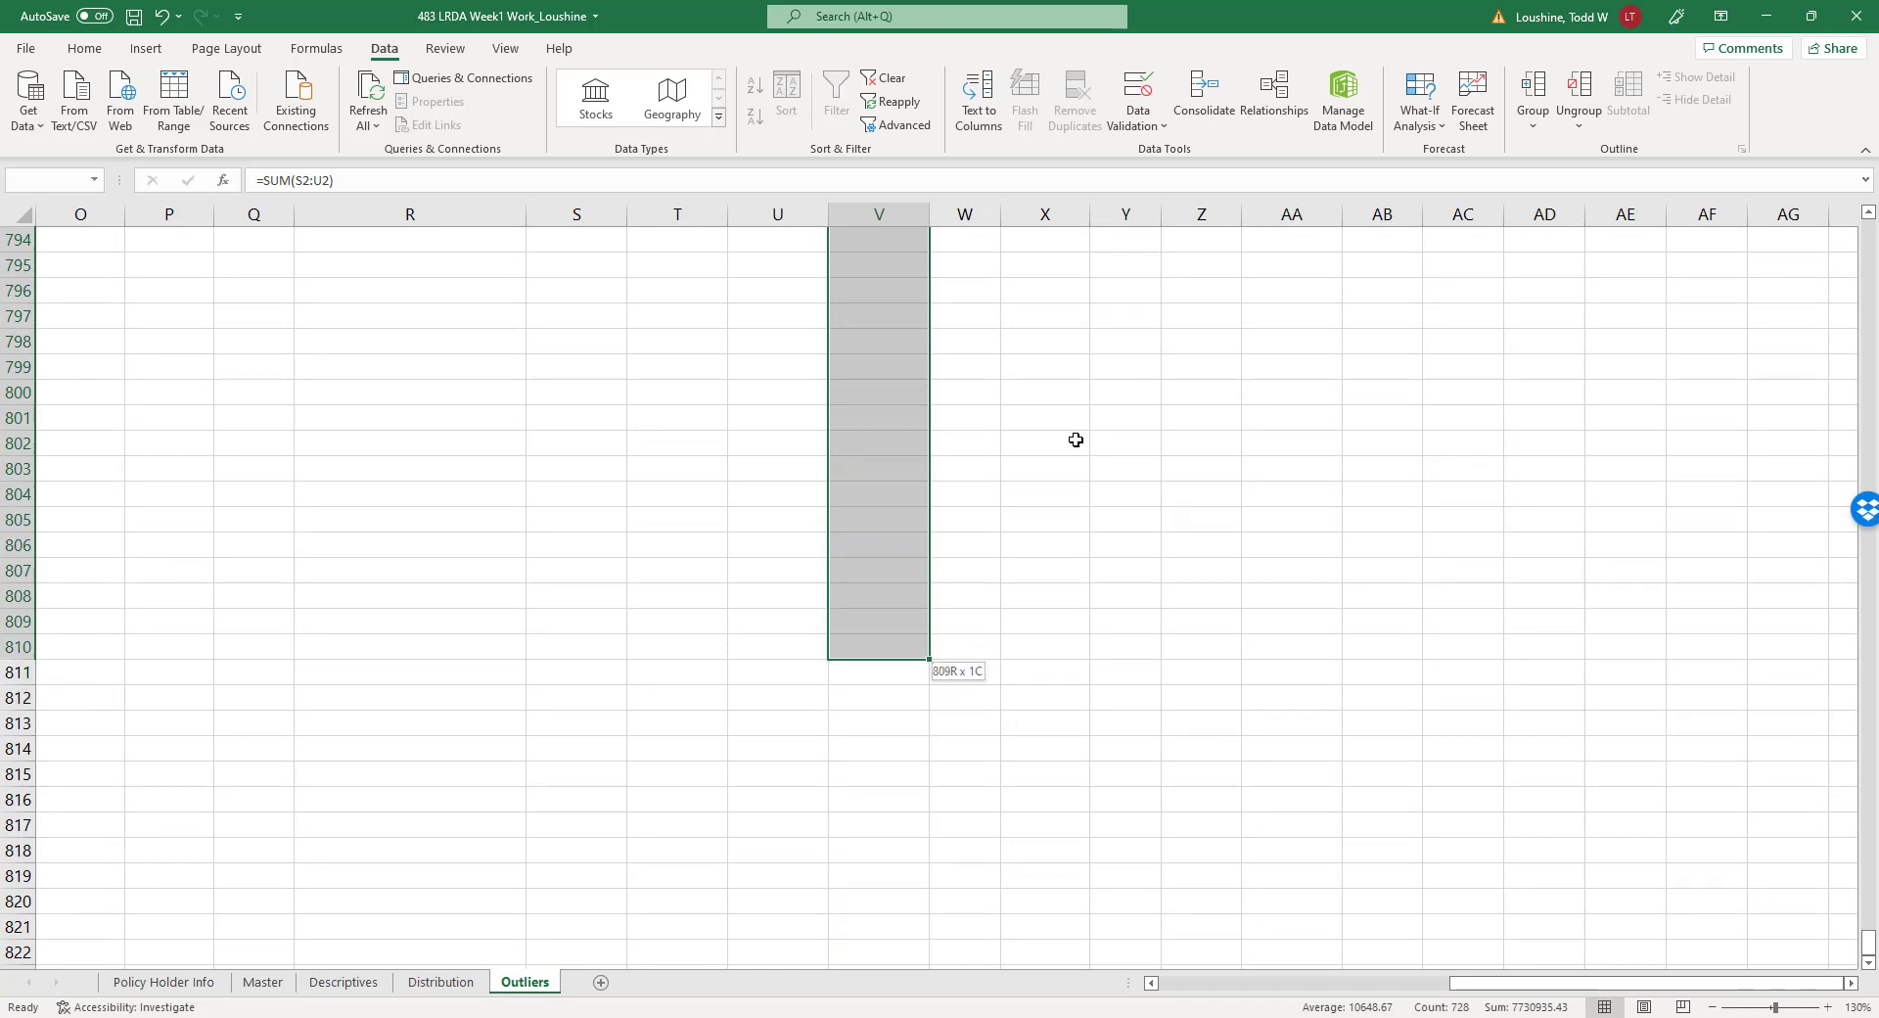
key(shift+Up)
key(shift+Up)
key(shift+Up)
key(shift+Up)
key(shift+Up)
key(shift+Up)
key(shift+Up)
key(shift+Up)
key(shift+Up)
key(shift+Up)
key(shift+Up)
key(shift+Up)
key(shift+Up)
key(shift+Up)
key(shift+Up)
key(shift+Up)
key(shift+Up)
key(shift+Up)
key(shift+Up)
key(shift+Up)
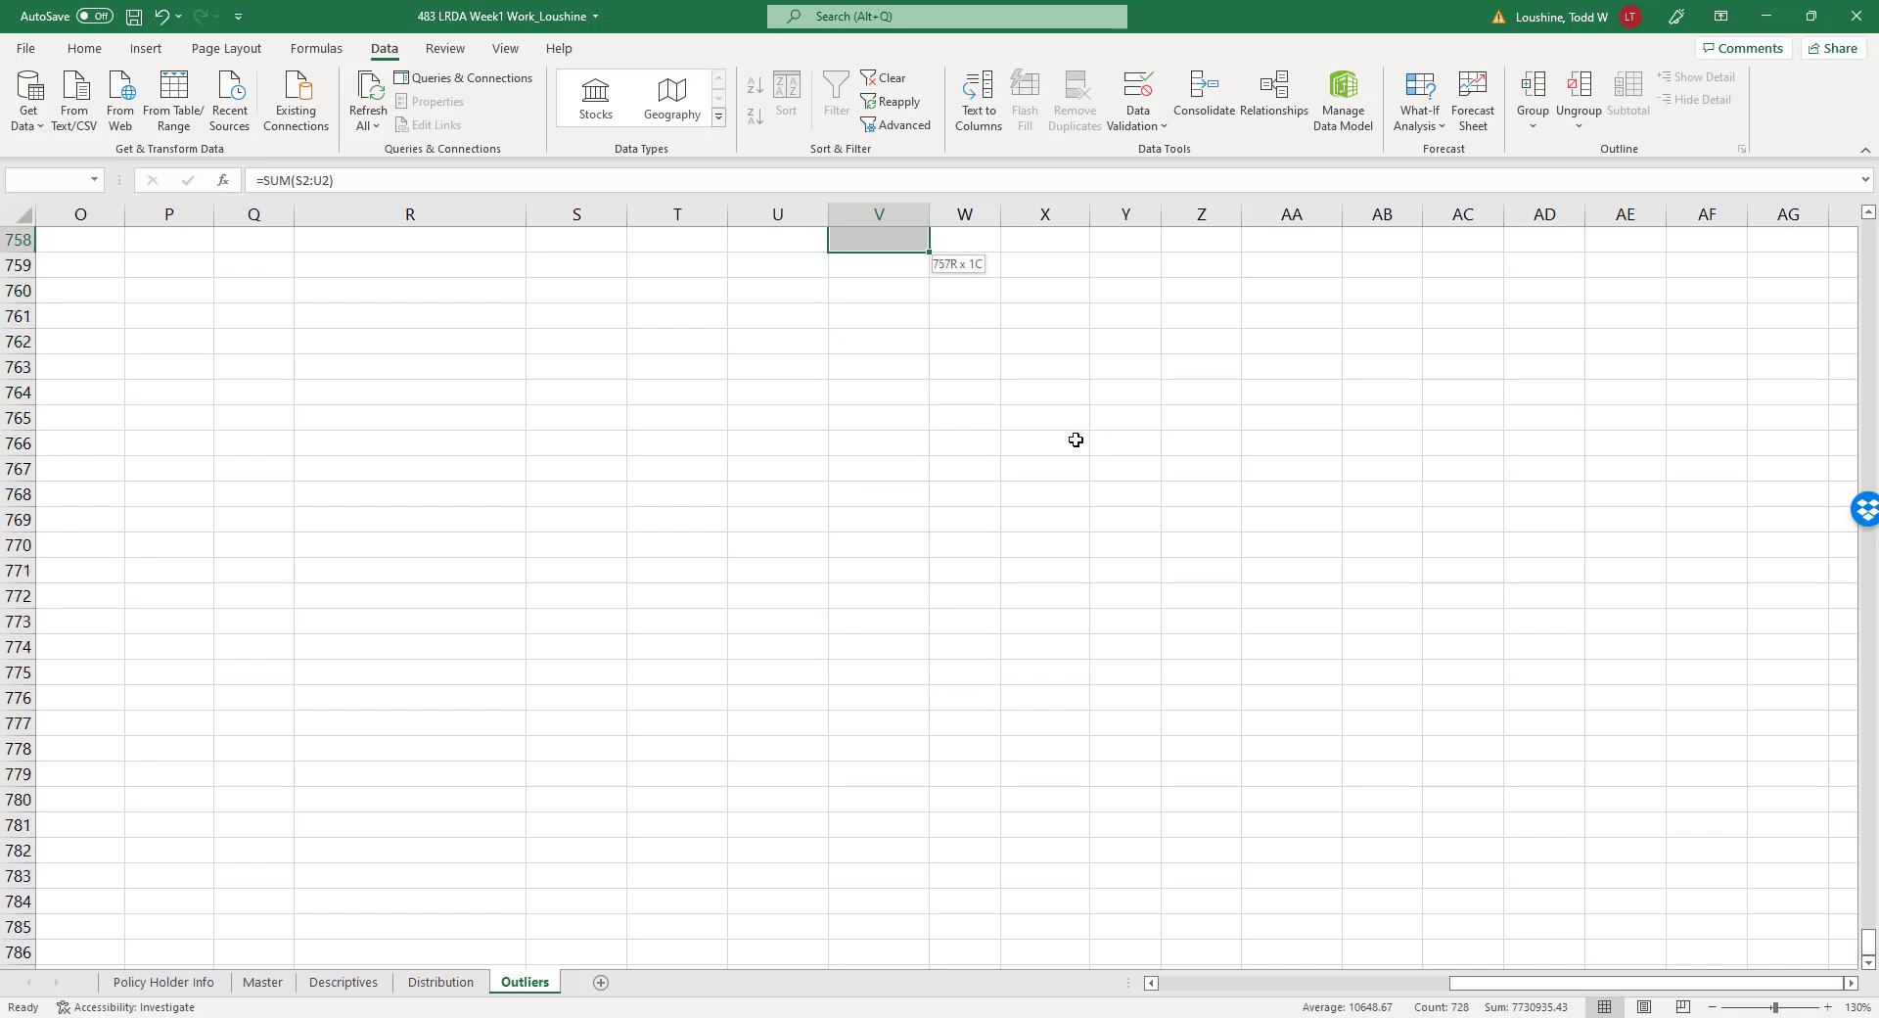
key(shift+Up)
key(shift+Up)
key(shift+Up)
key(shift+Up)
key(shift+Up)
key(shift+Up)
key(shift+Up)
key(shift+Up)
key(shift+Up)
key(shift+Up)
key(shift+Up)
key(shift+Up)
key(shift+Up)
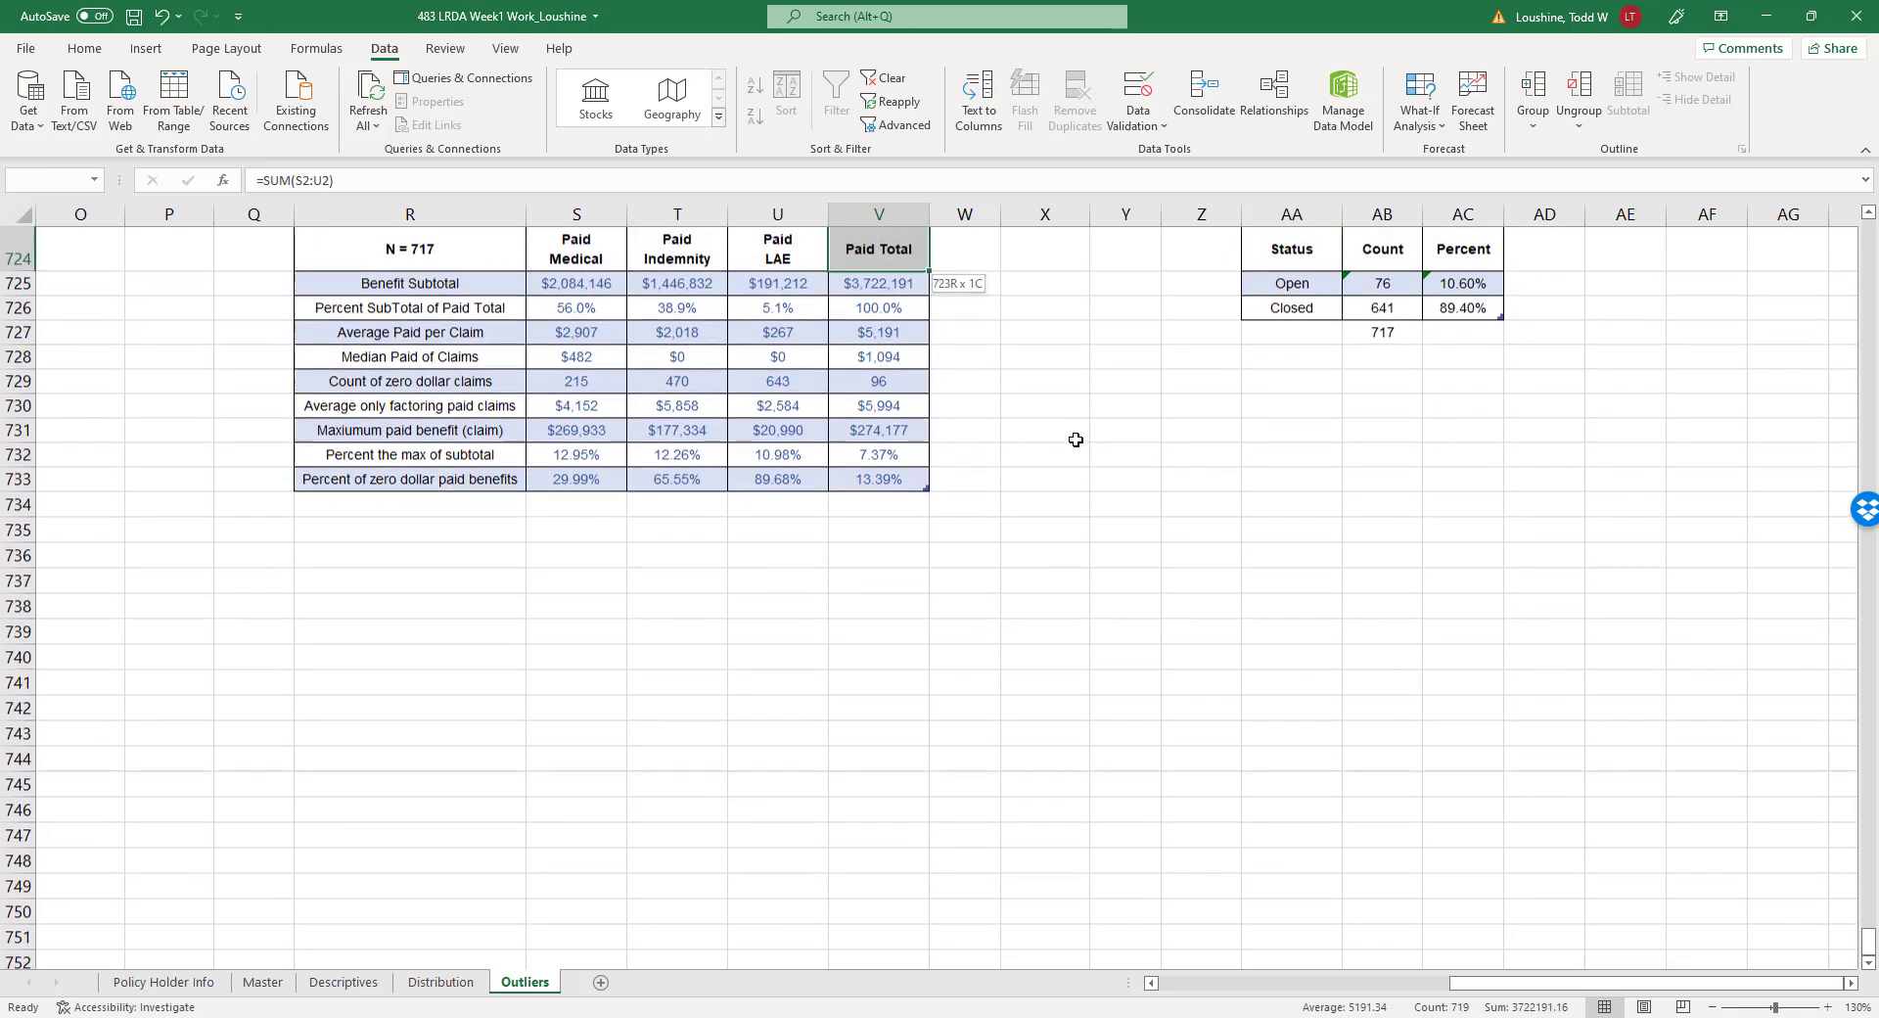
key(shift+Up)
key(shift+Up)
key(shift+Down)
key(shift+Down)
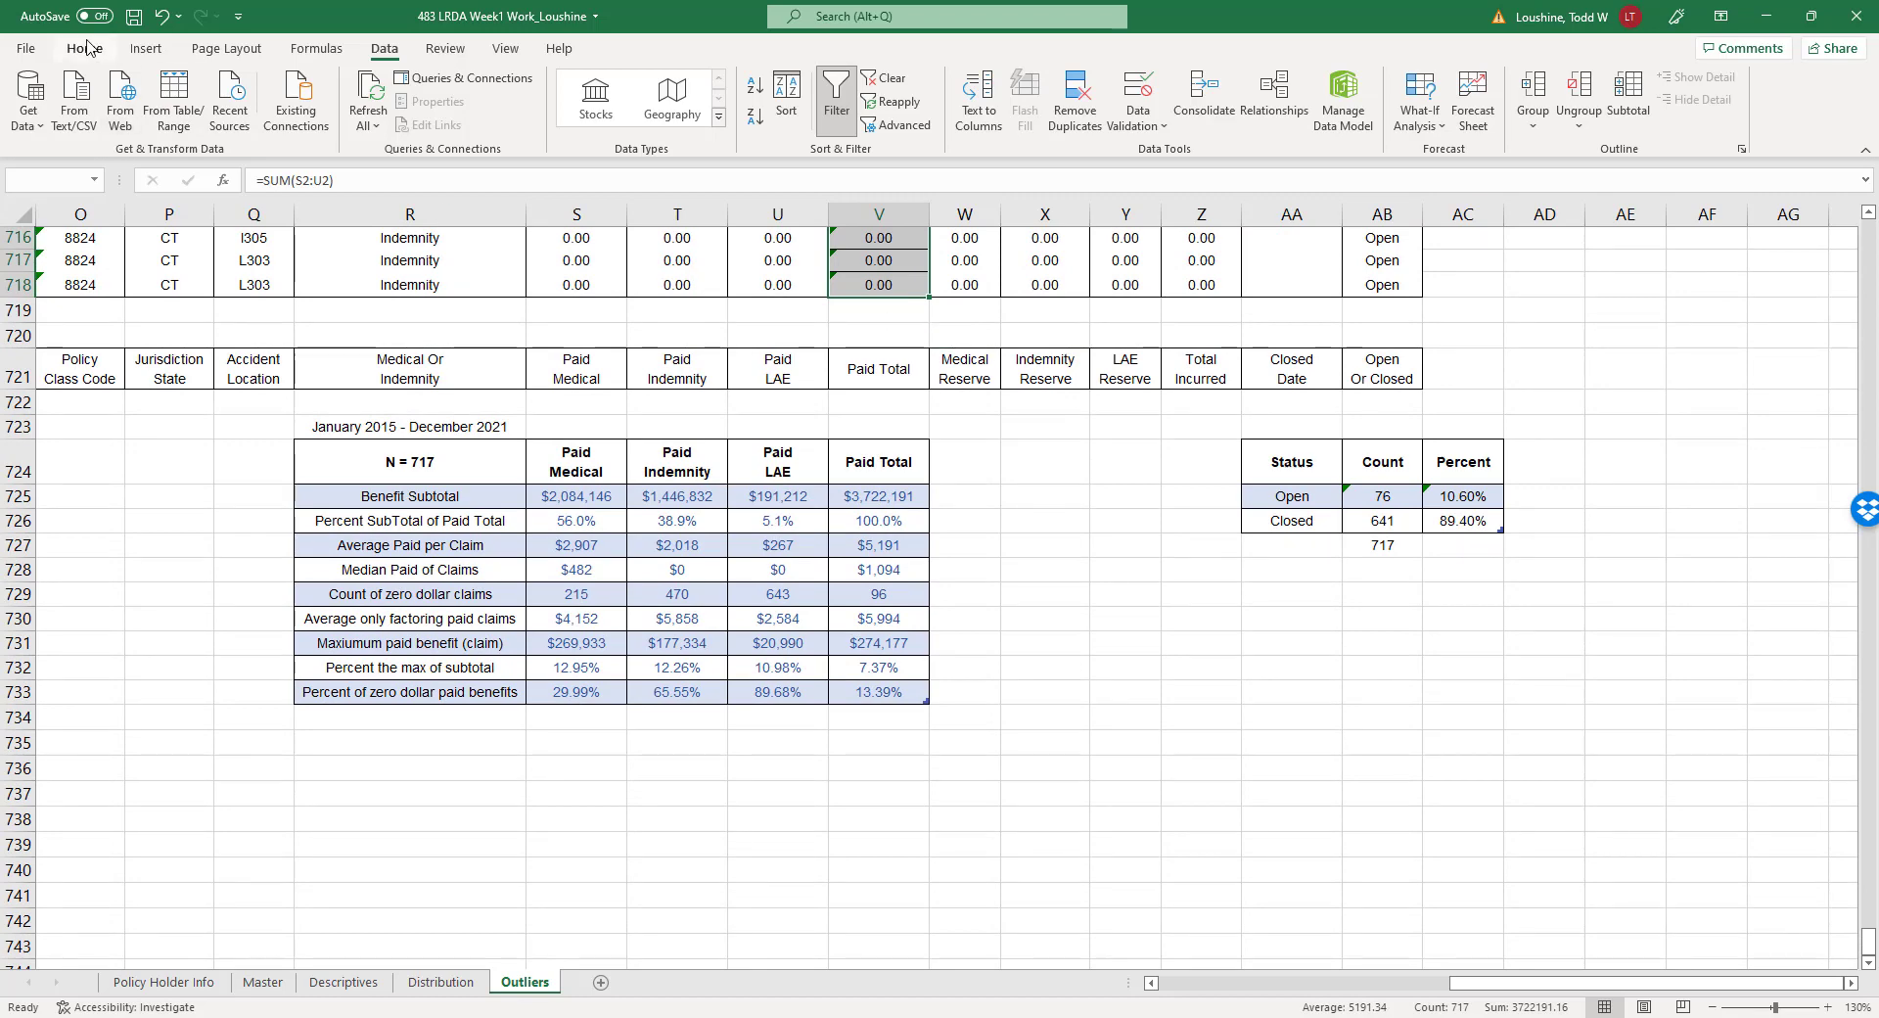
click(146, 48)
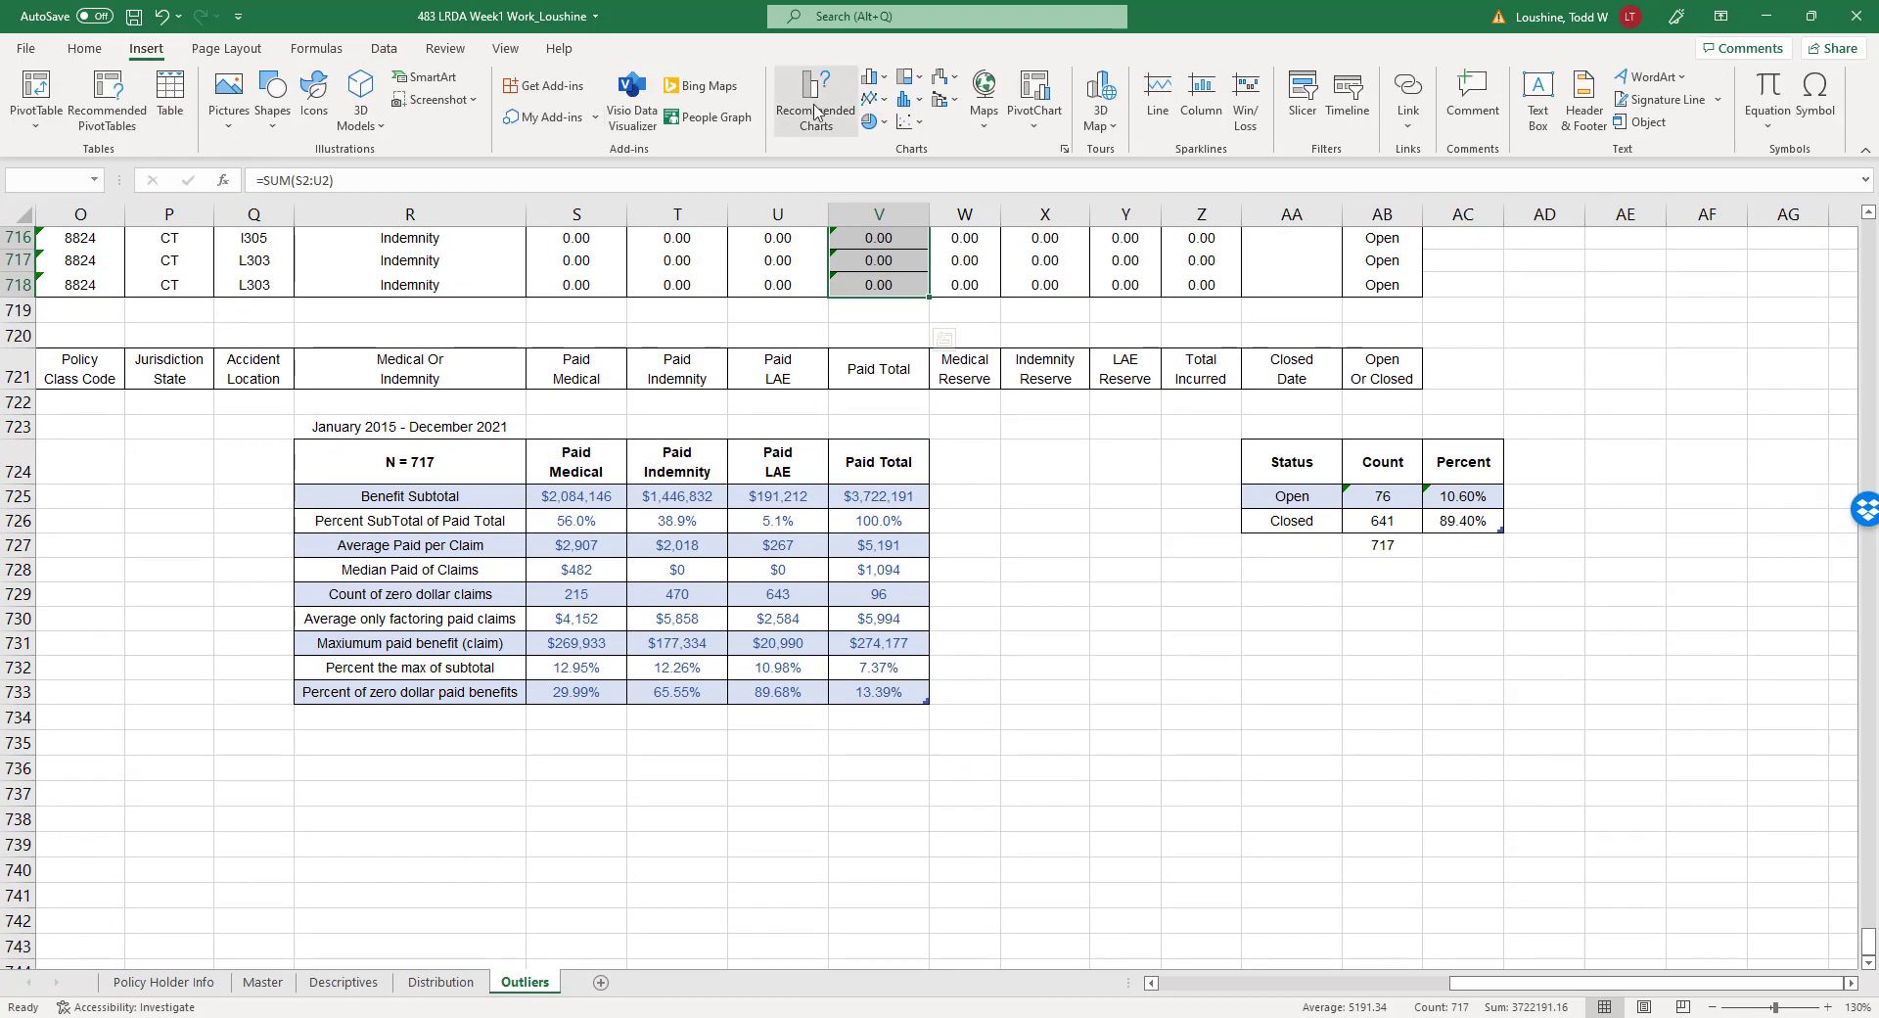
click(871, 77)
click(877, 151)
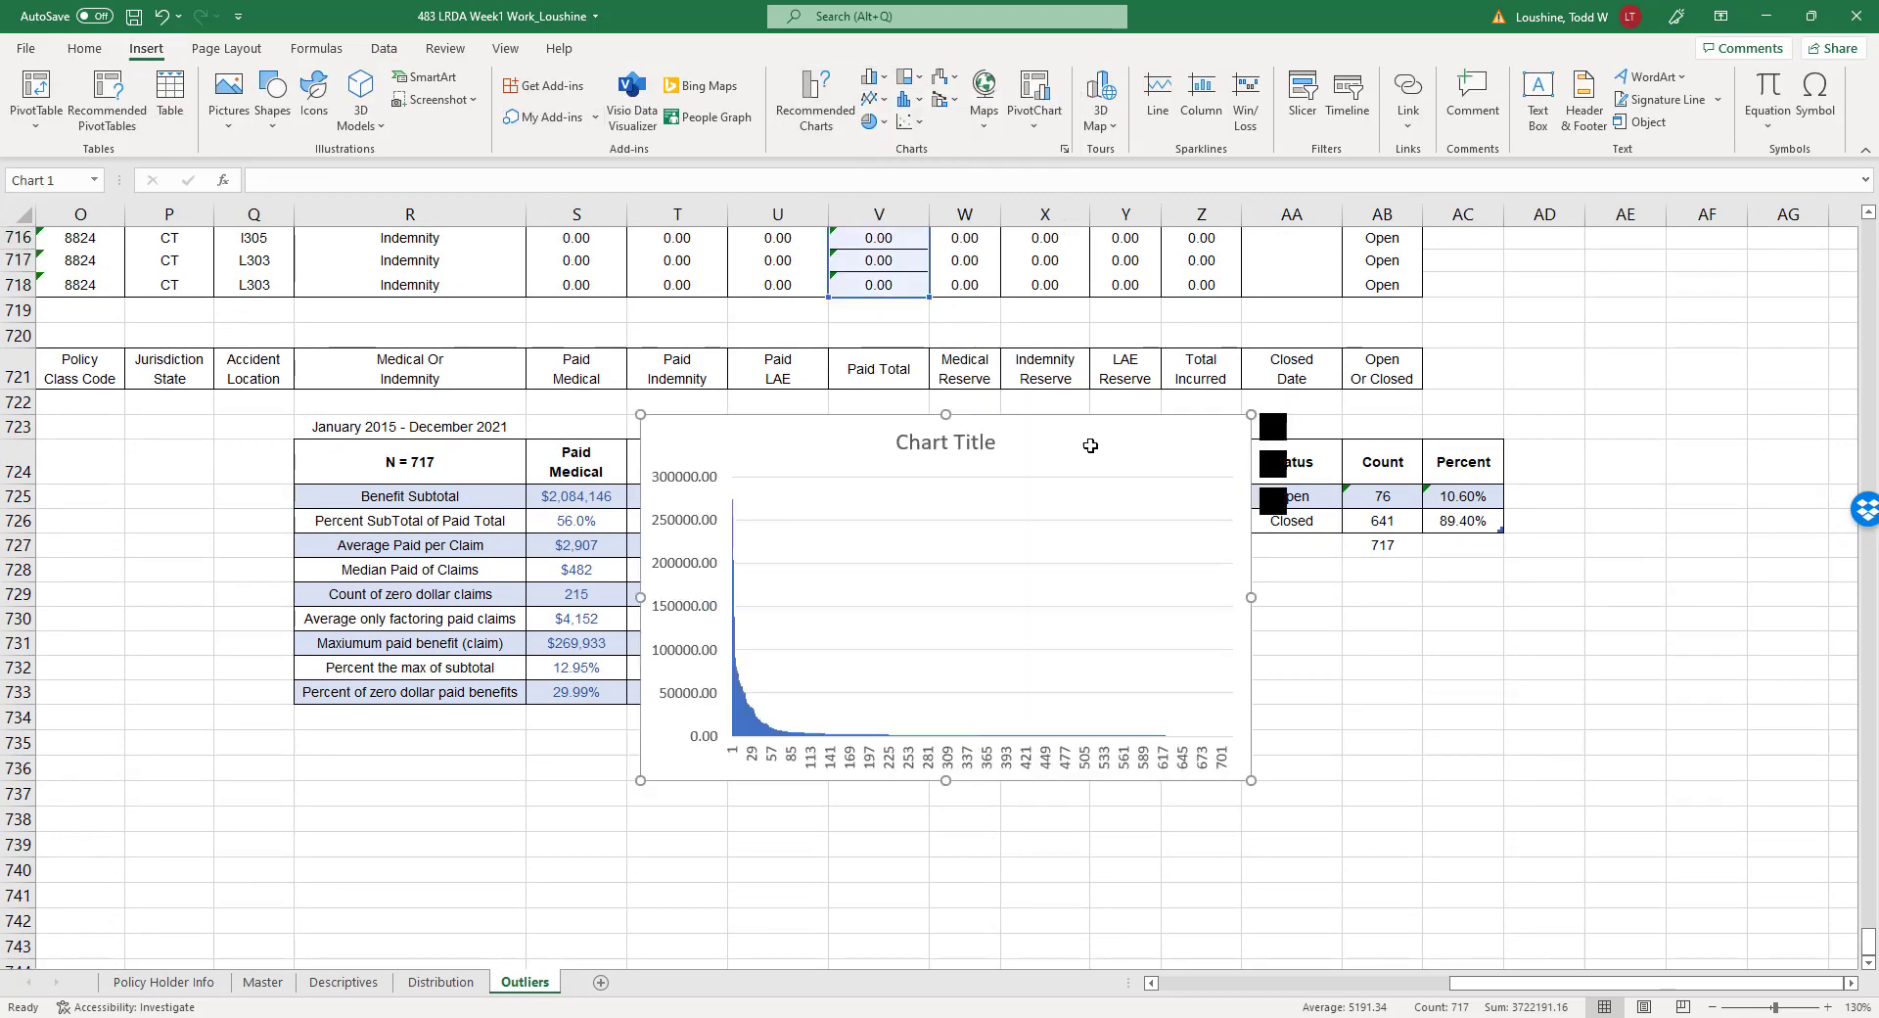
Move the Paid Total chart into the empty columns starting at AD, beside the Status table.
drag(1204, 431, 1584, 347)
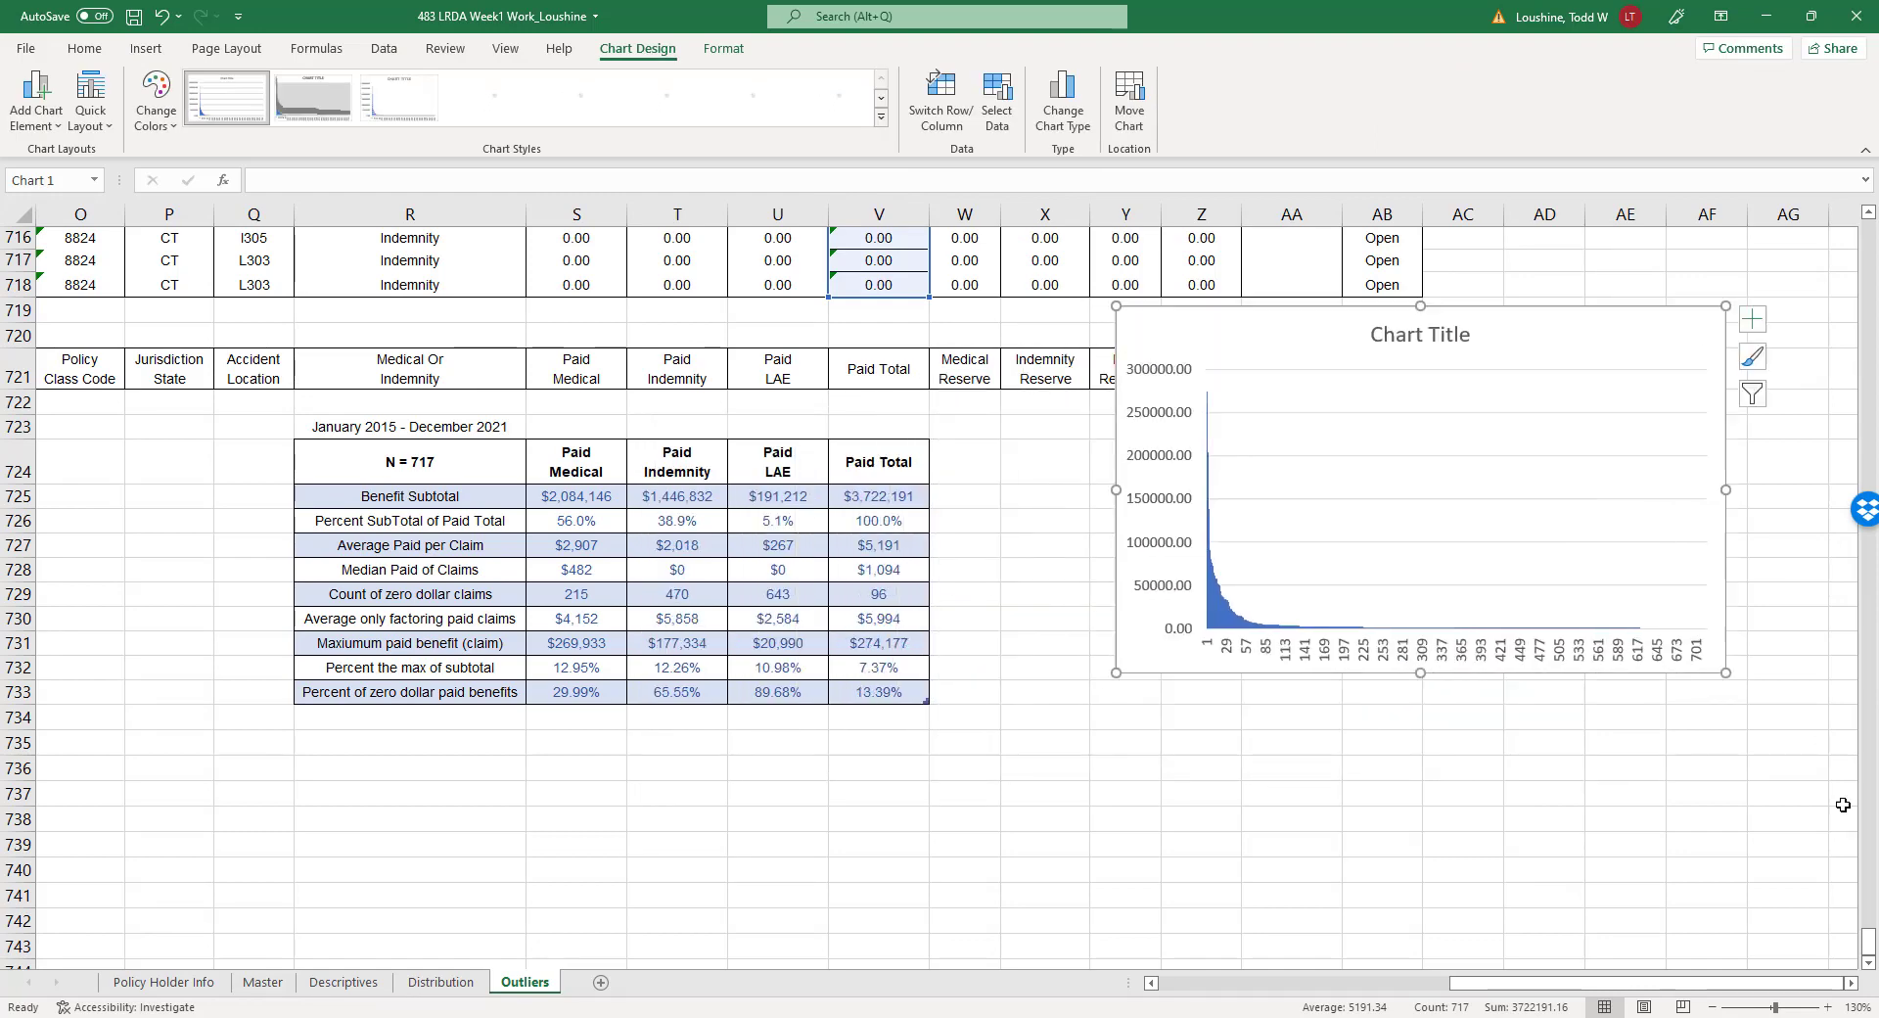
click(1852, 983)
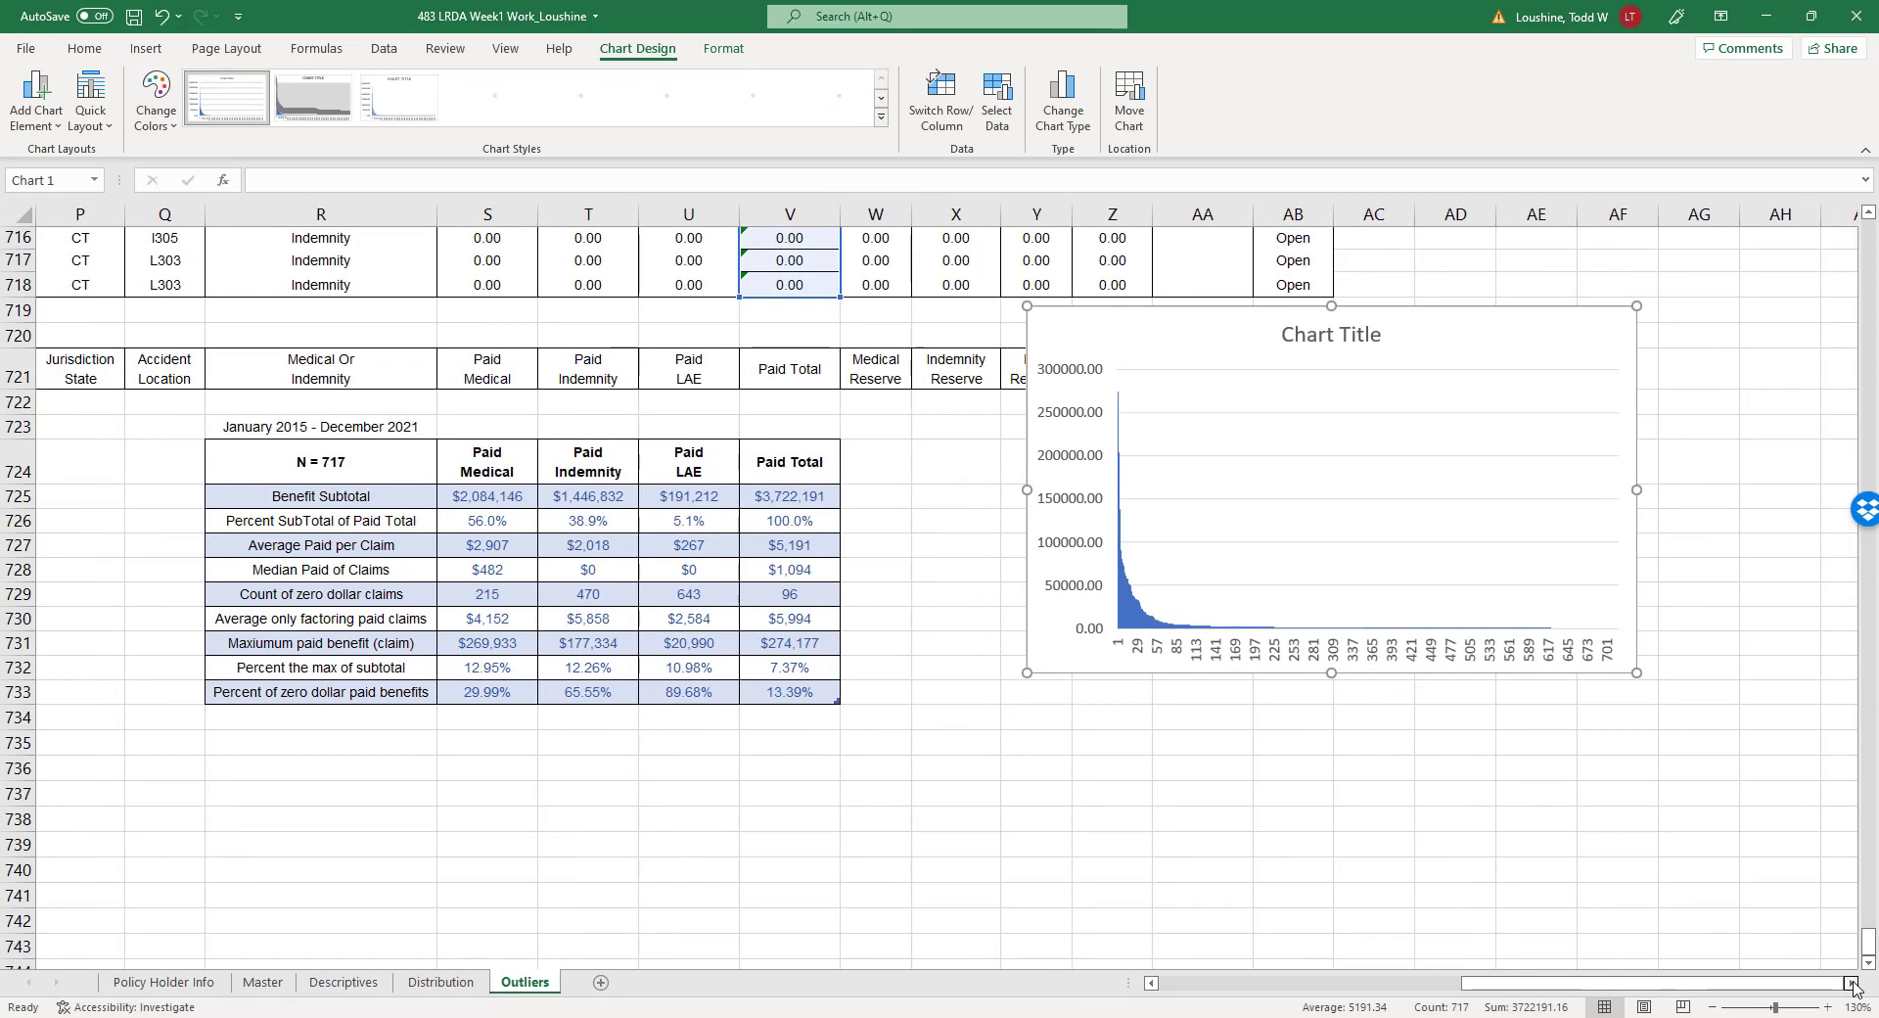
click(1853, 984)
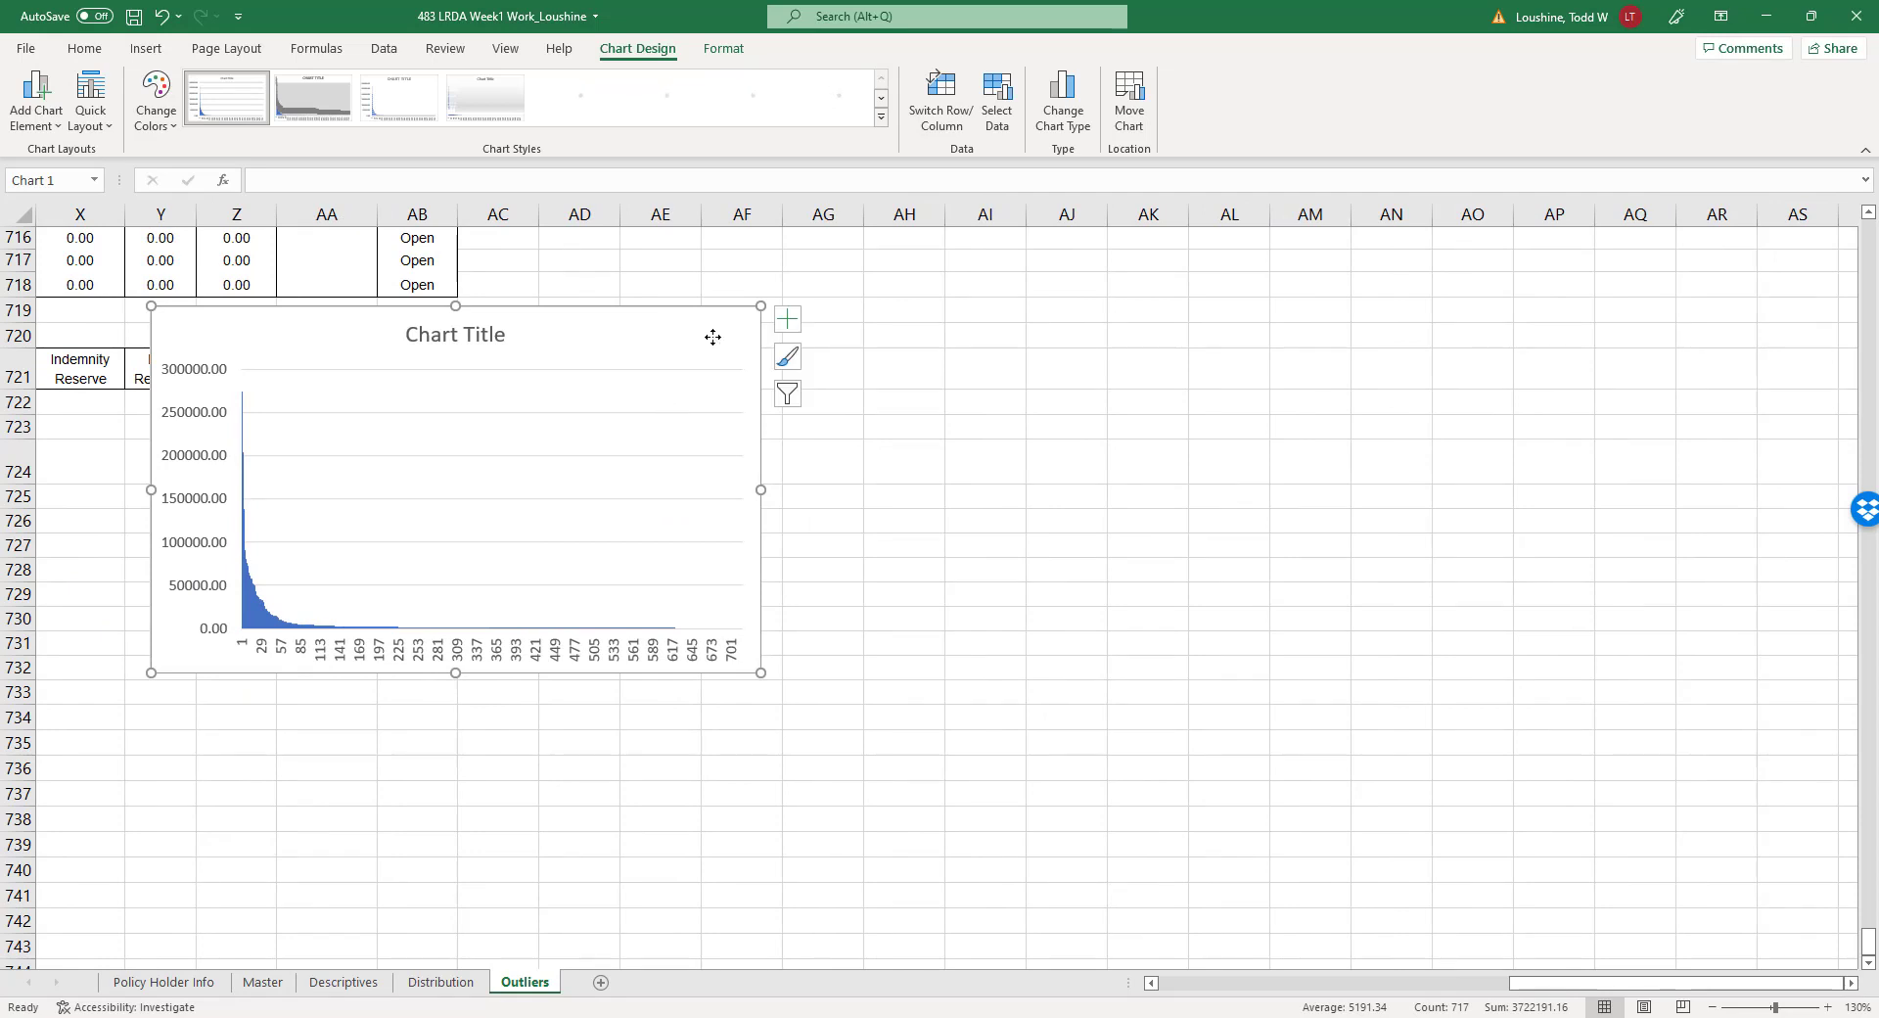
mouse_move(709, 334)
mouse_down()
mouse_move(1145, 343)
mouse_move(1067, 345)
mouse_up()
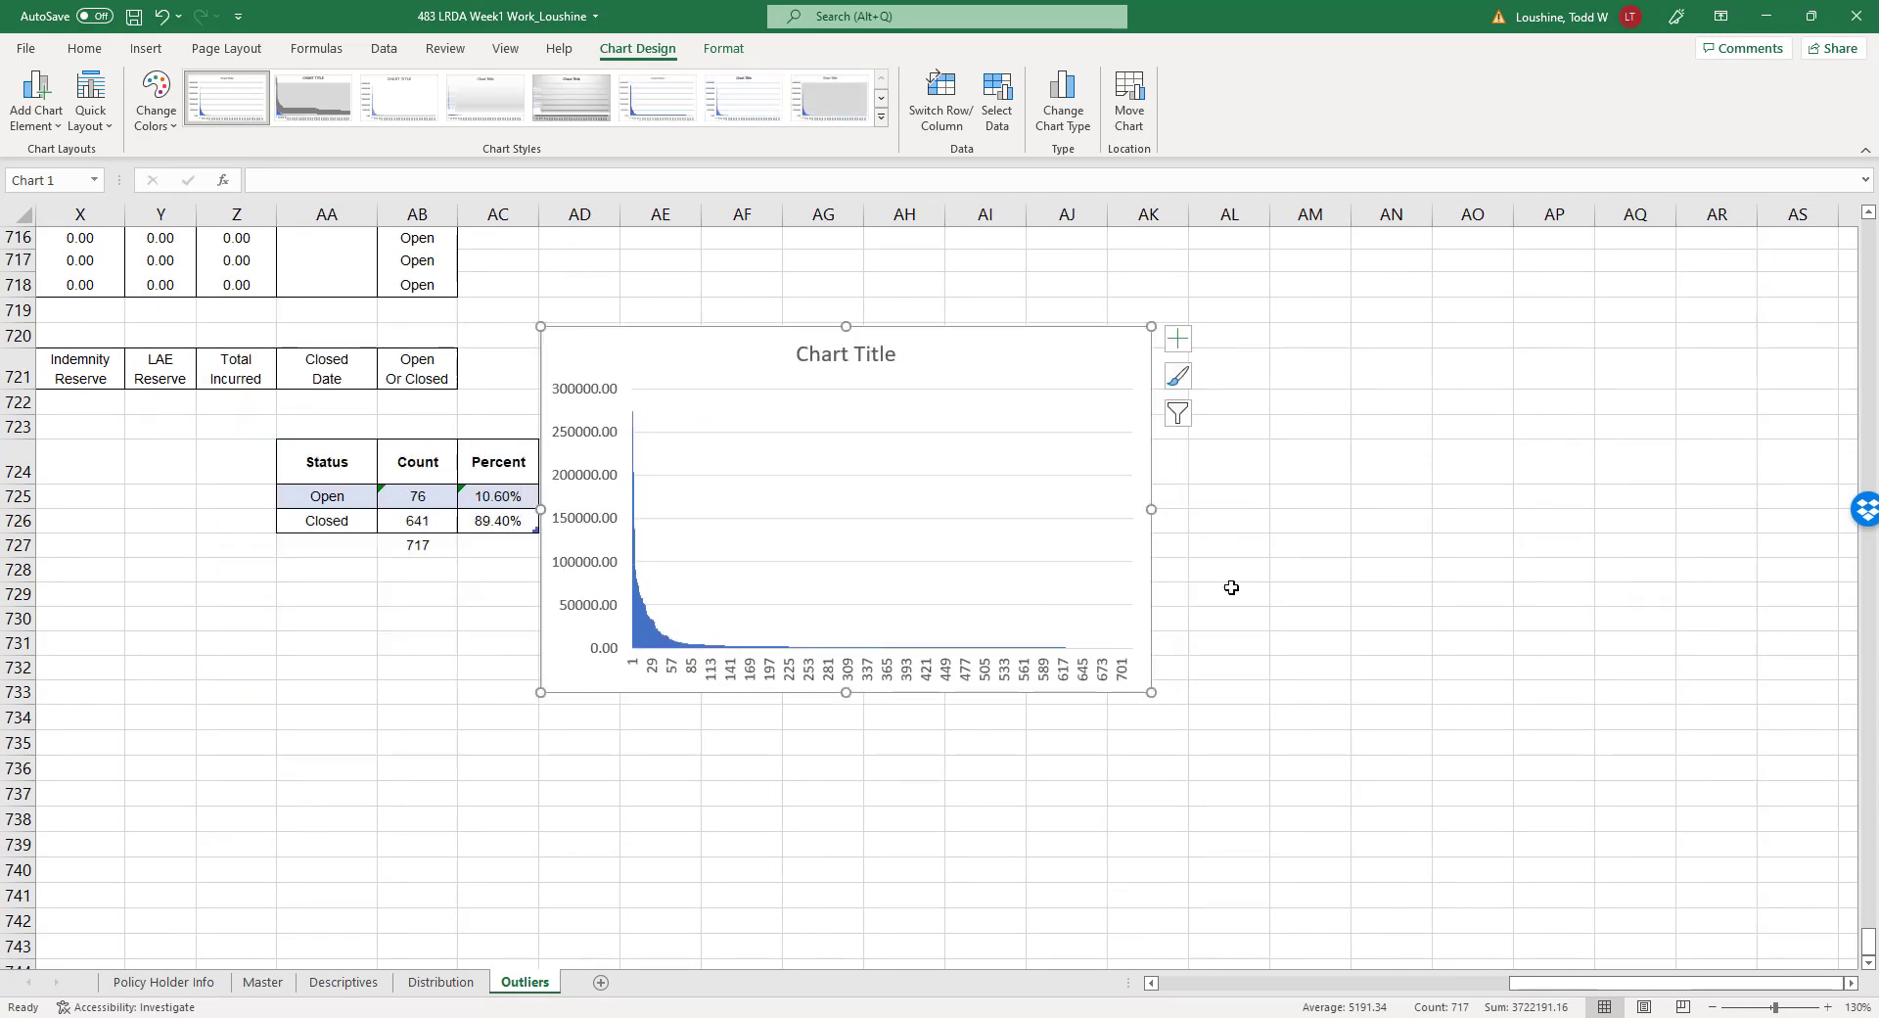
Enlarge the chart to span about columns AD to AW and reach down to about row 745.
drag(1150, 692, 1775, 908)
scroll(1631, 930, right, 3)
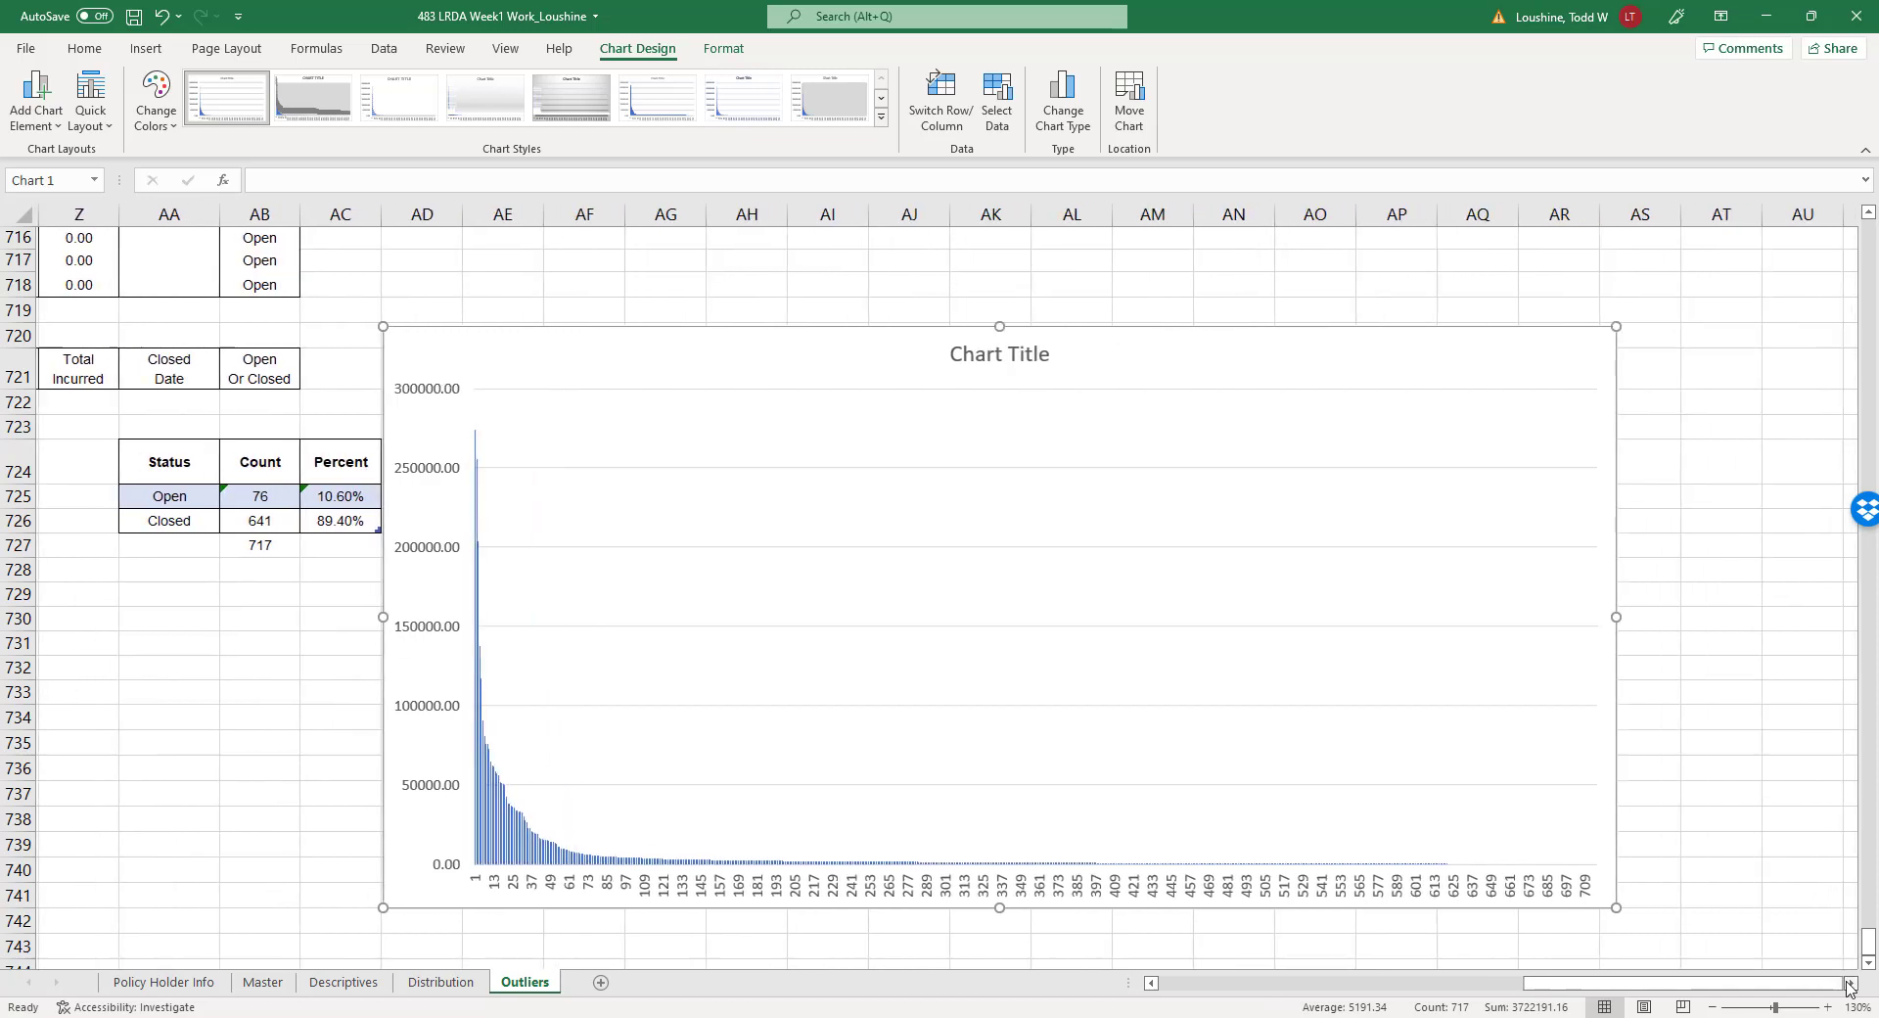
scroll(1631, 930, right, 1)
drag(1430, 910, 1814, 950)
scroll(1662, 869, down, 1)
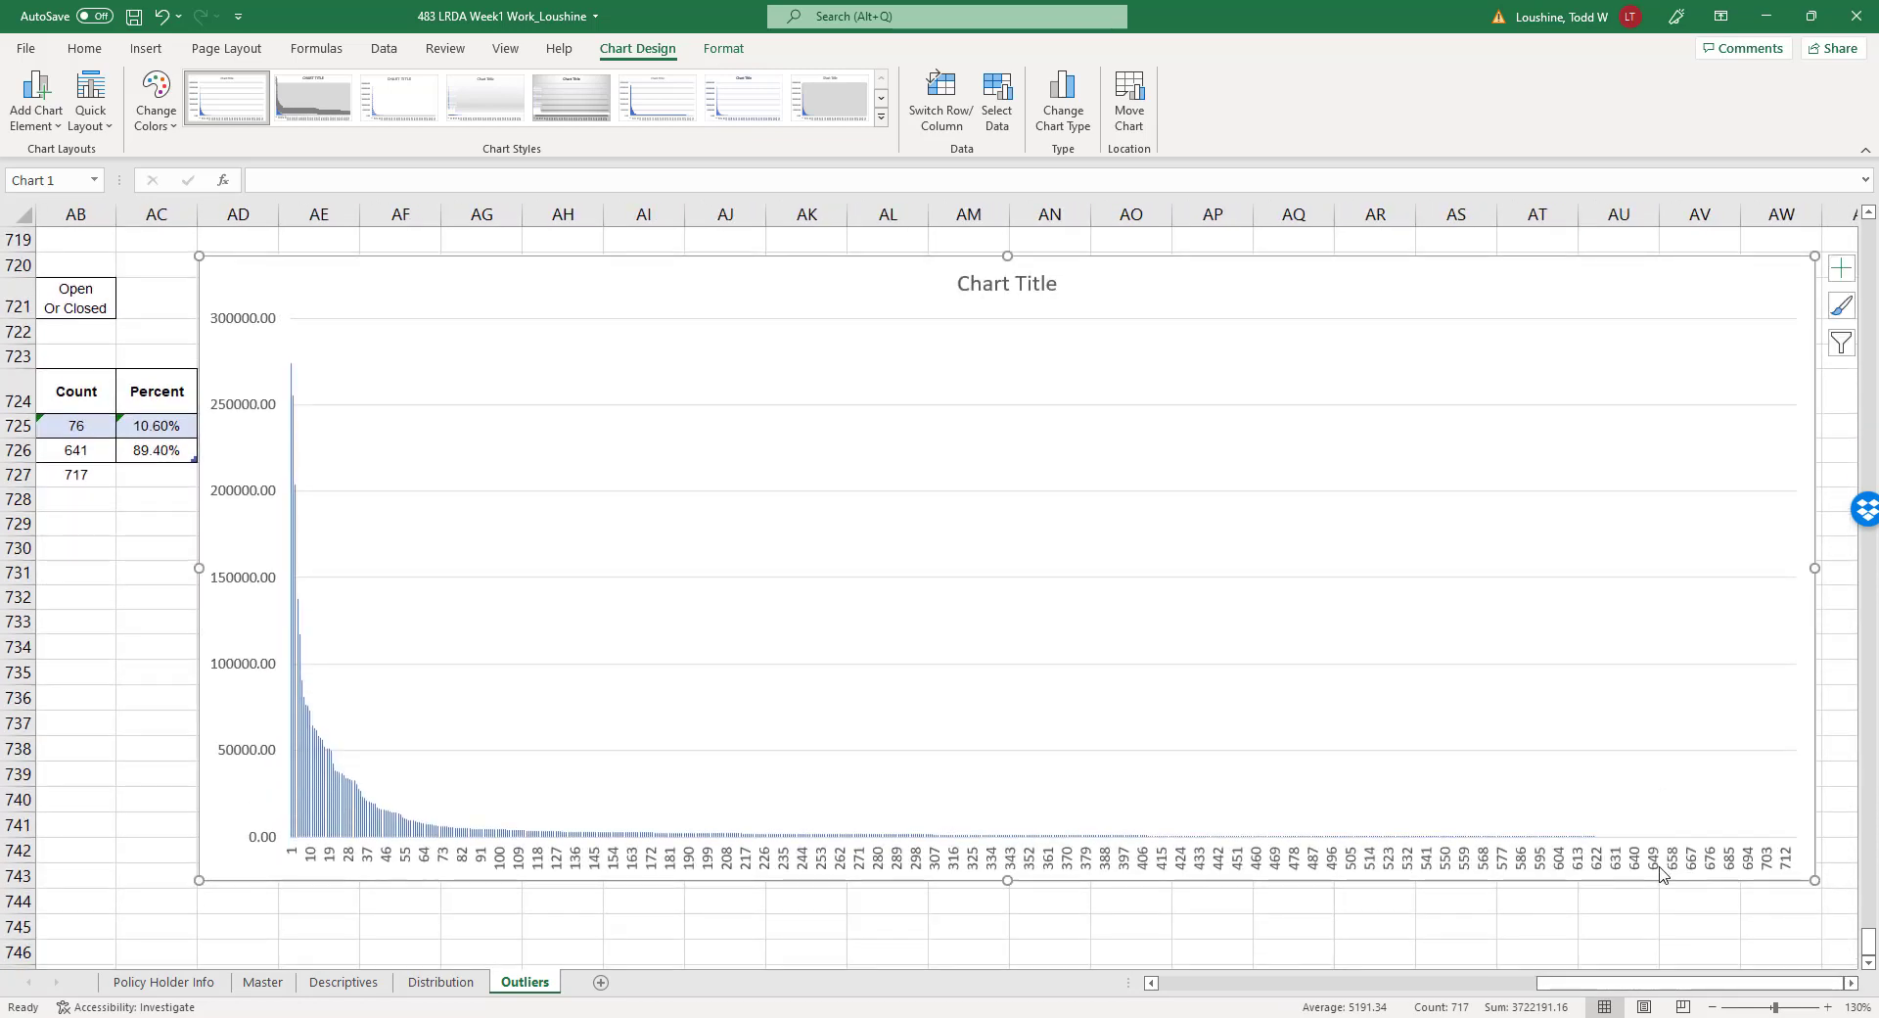
drag(1811, 884, 1824, 947)
scroll(1675, 940, down, 1)
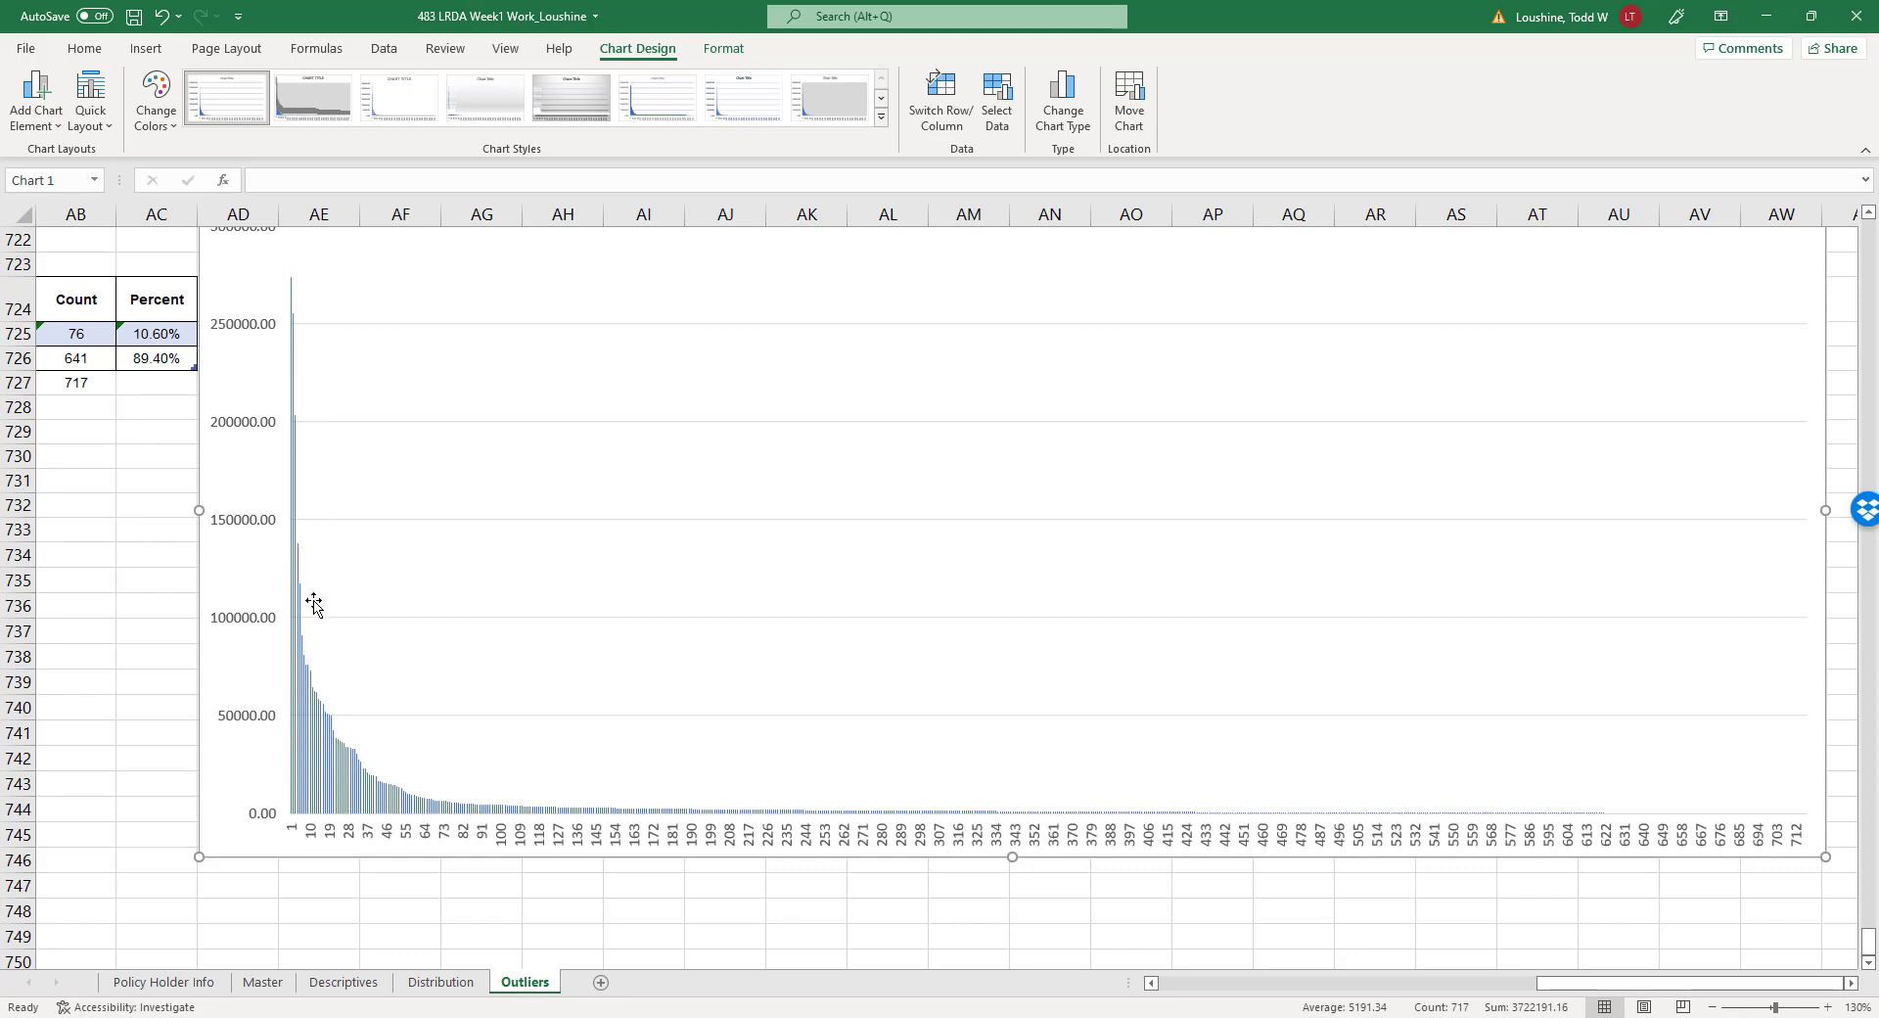
Examine where the chart's paid totals drop and level off, and check the numbered claims around 34 in column AC.
scroll(338, 685, down, 2)
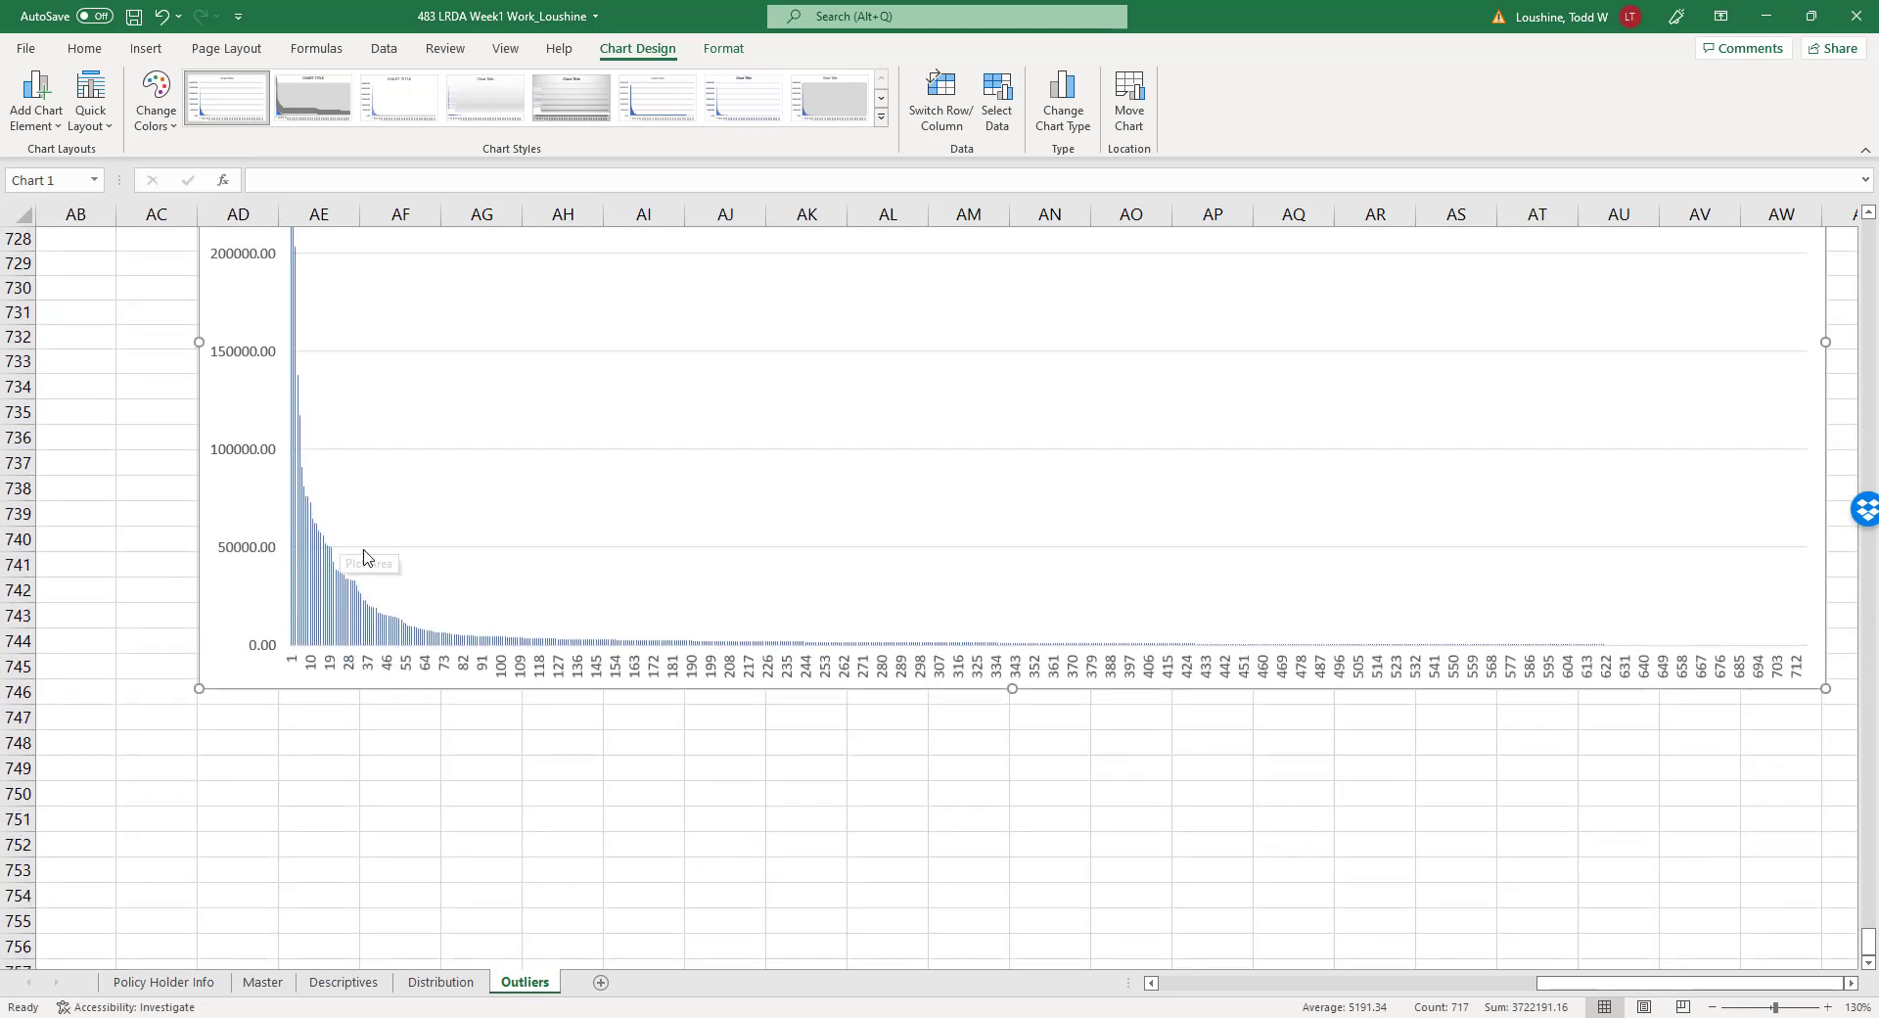
mouse_move(332, 563)
mouse_move(377, 614)
drag(1843, 611, 1816, 534)
drag(1721, 983, 1459, 731)
click(1458, 731)
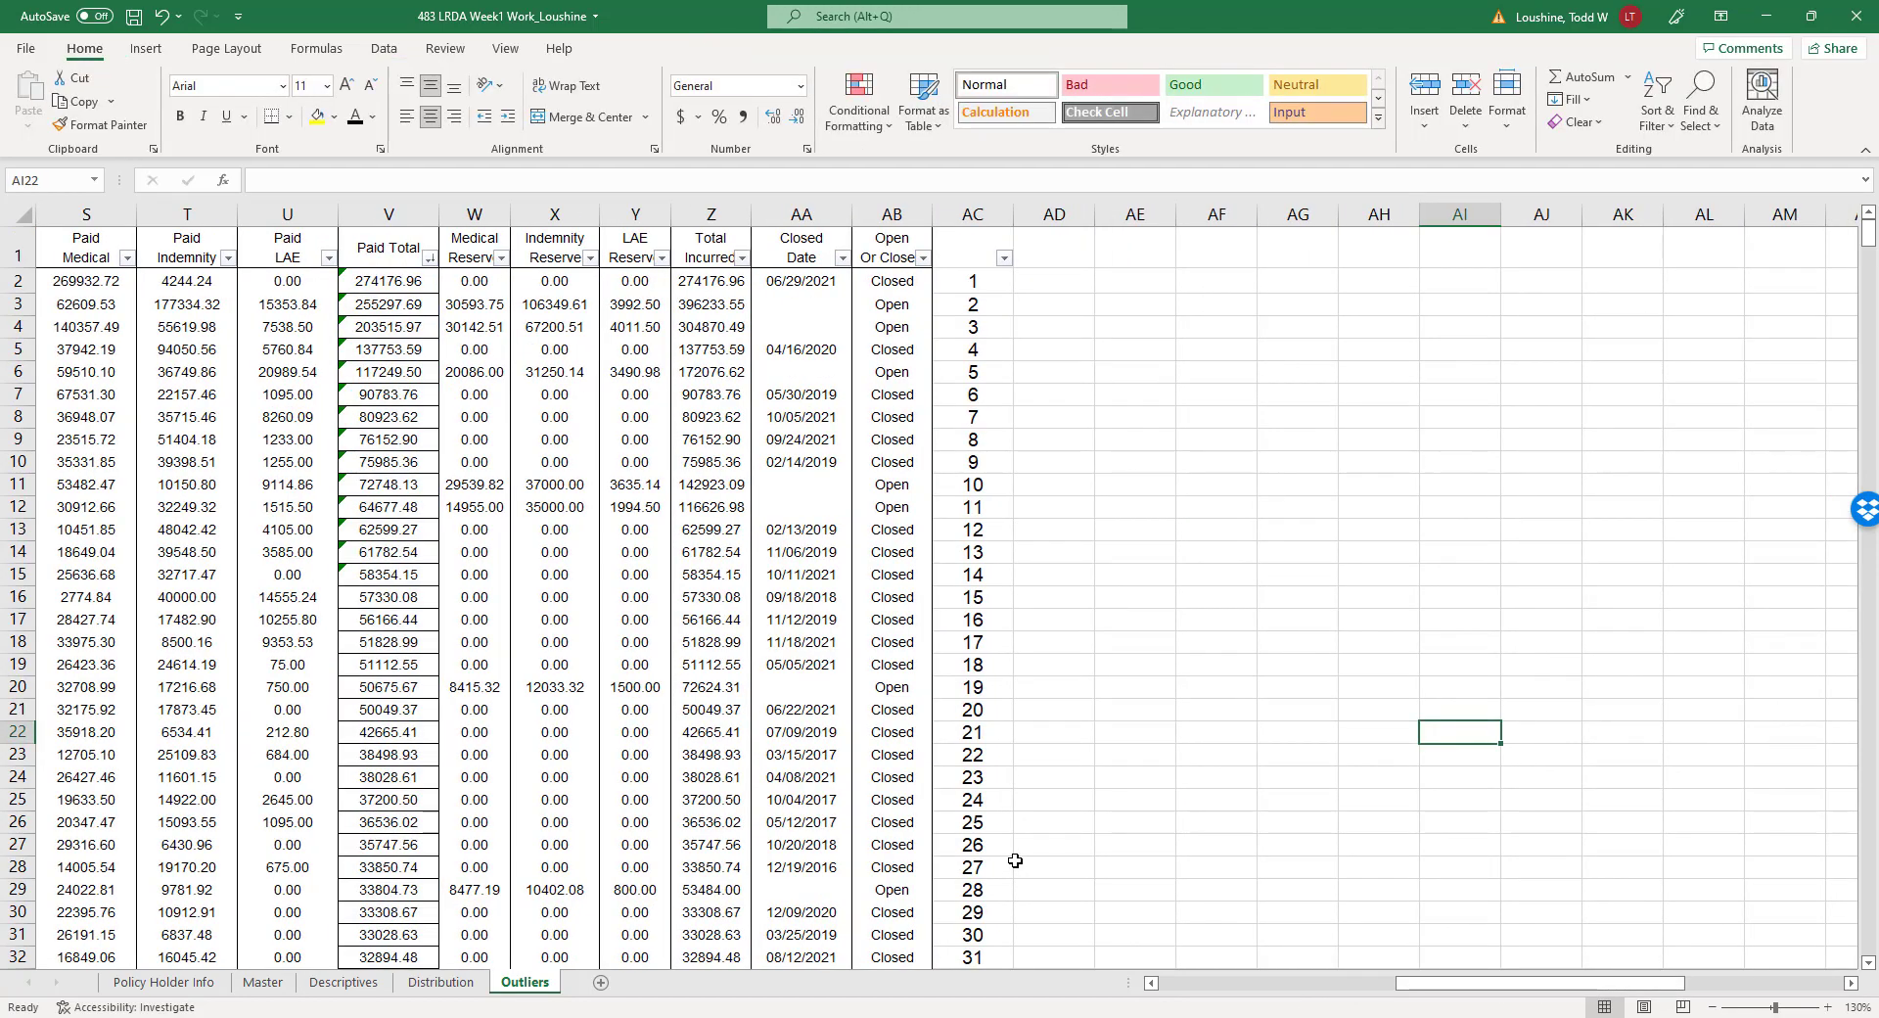
scroll(1007, 842, down, 3)
click(986, 794)
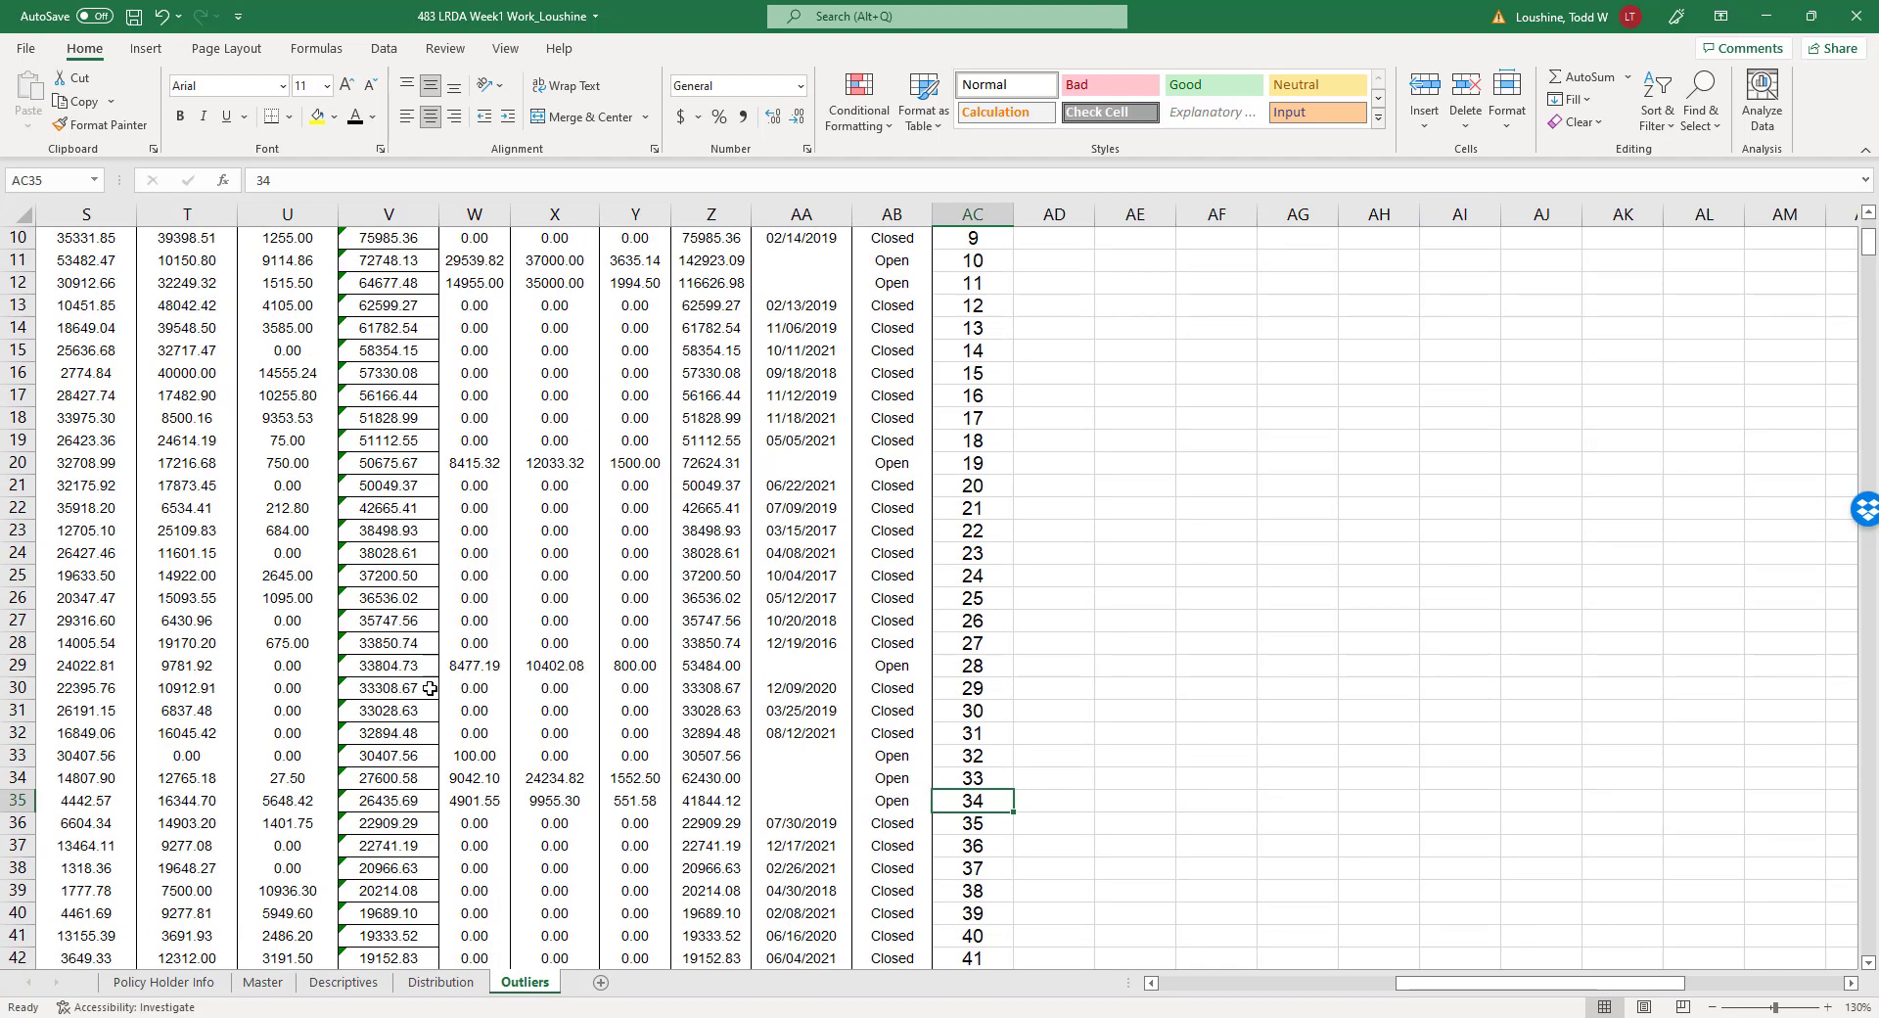
Copy the top 34 claims in rows 2 to 35 to the empty area starting at row 770.
scroll(328, 462, up, 3)
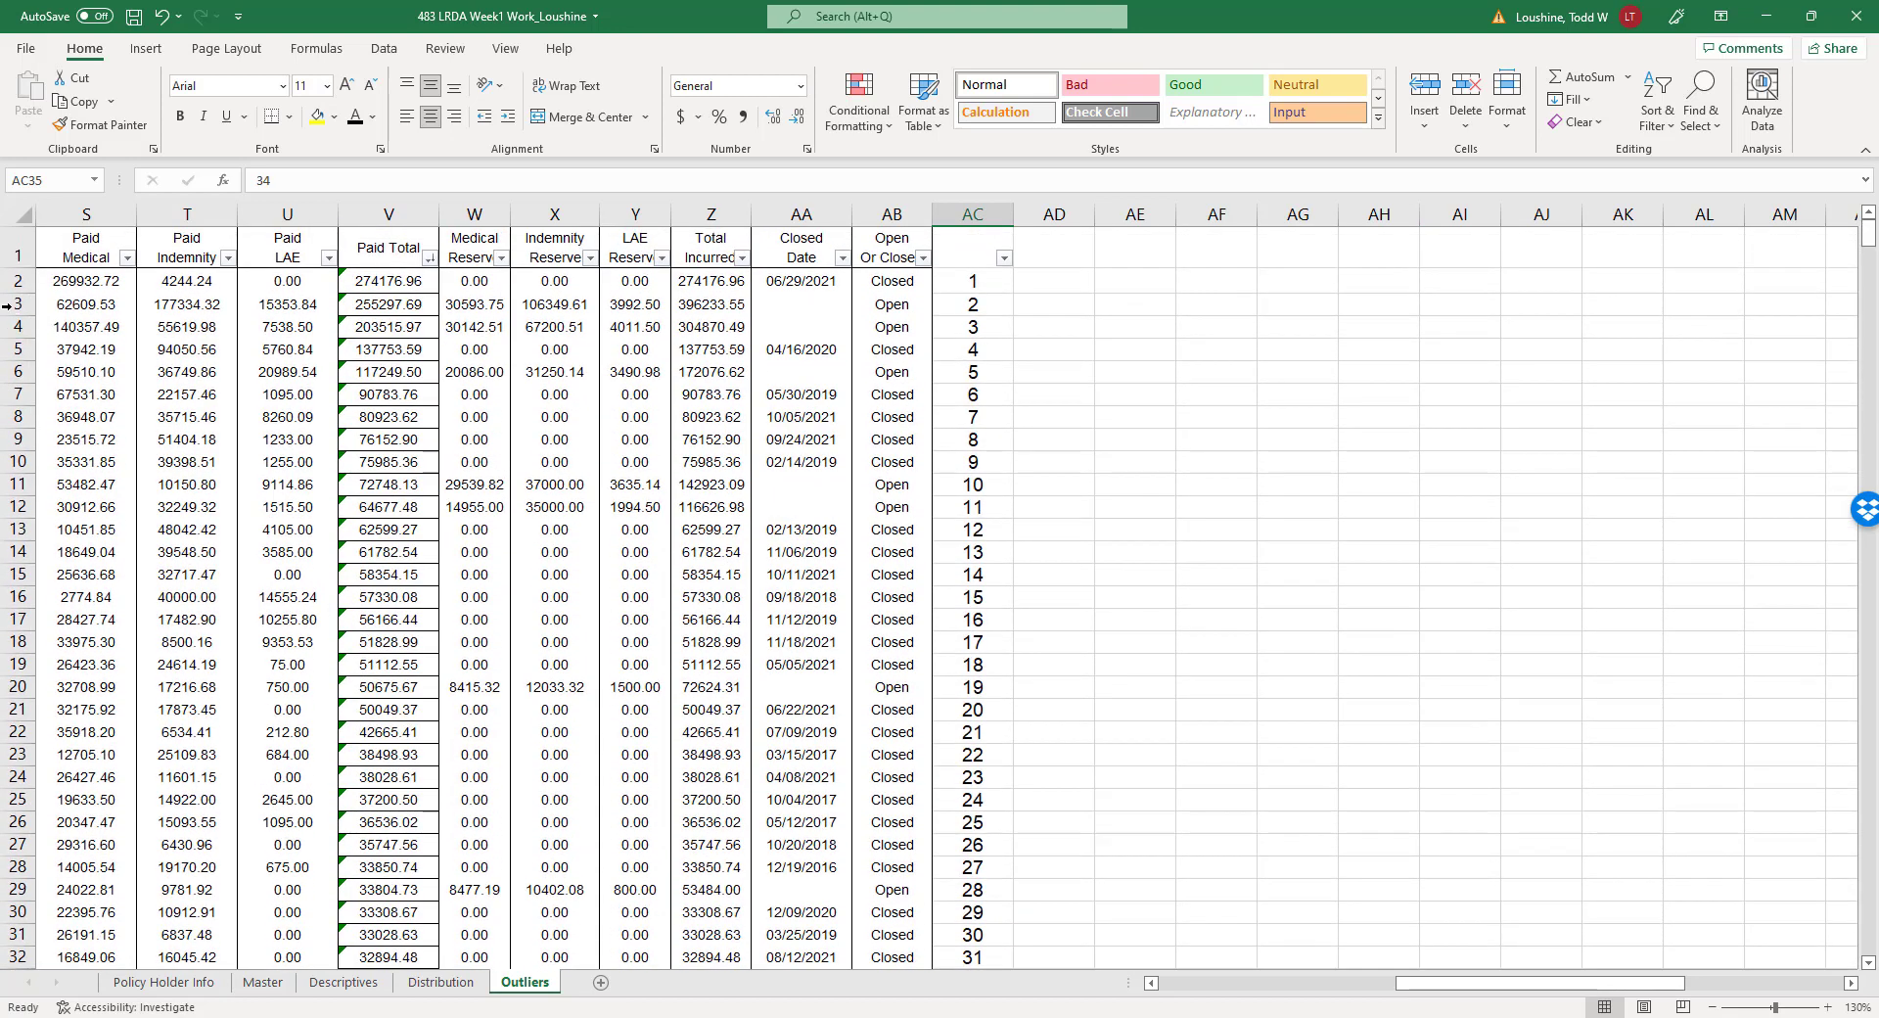
drag(18, 281, 55, 265)
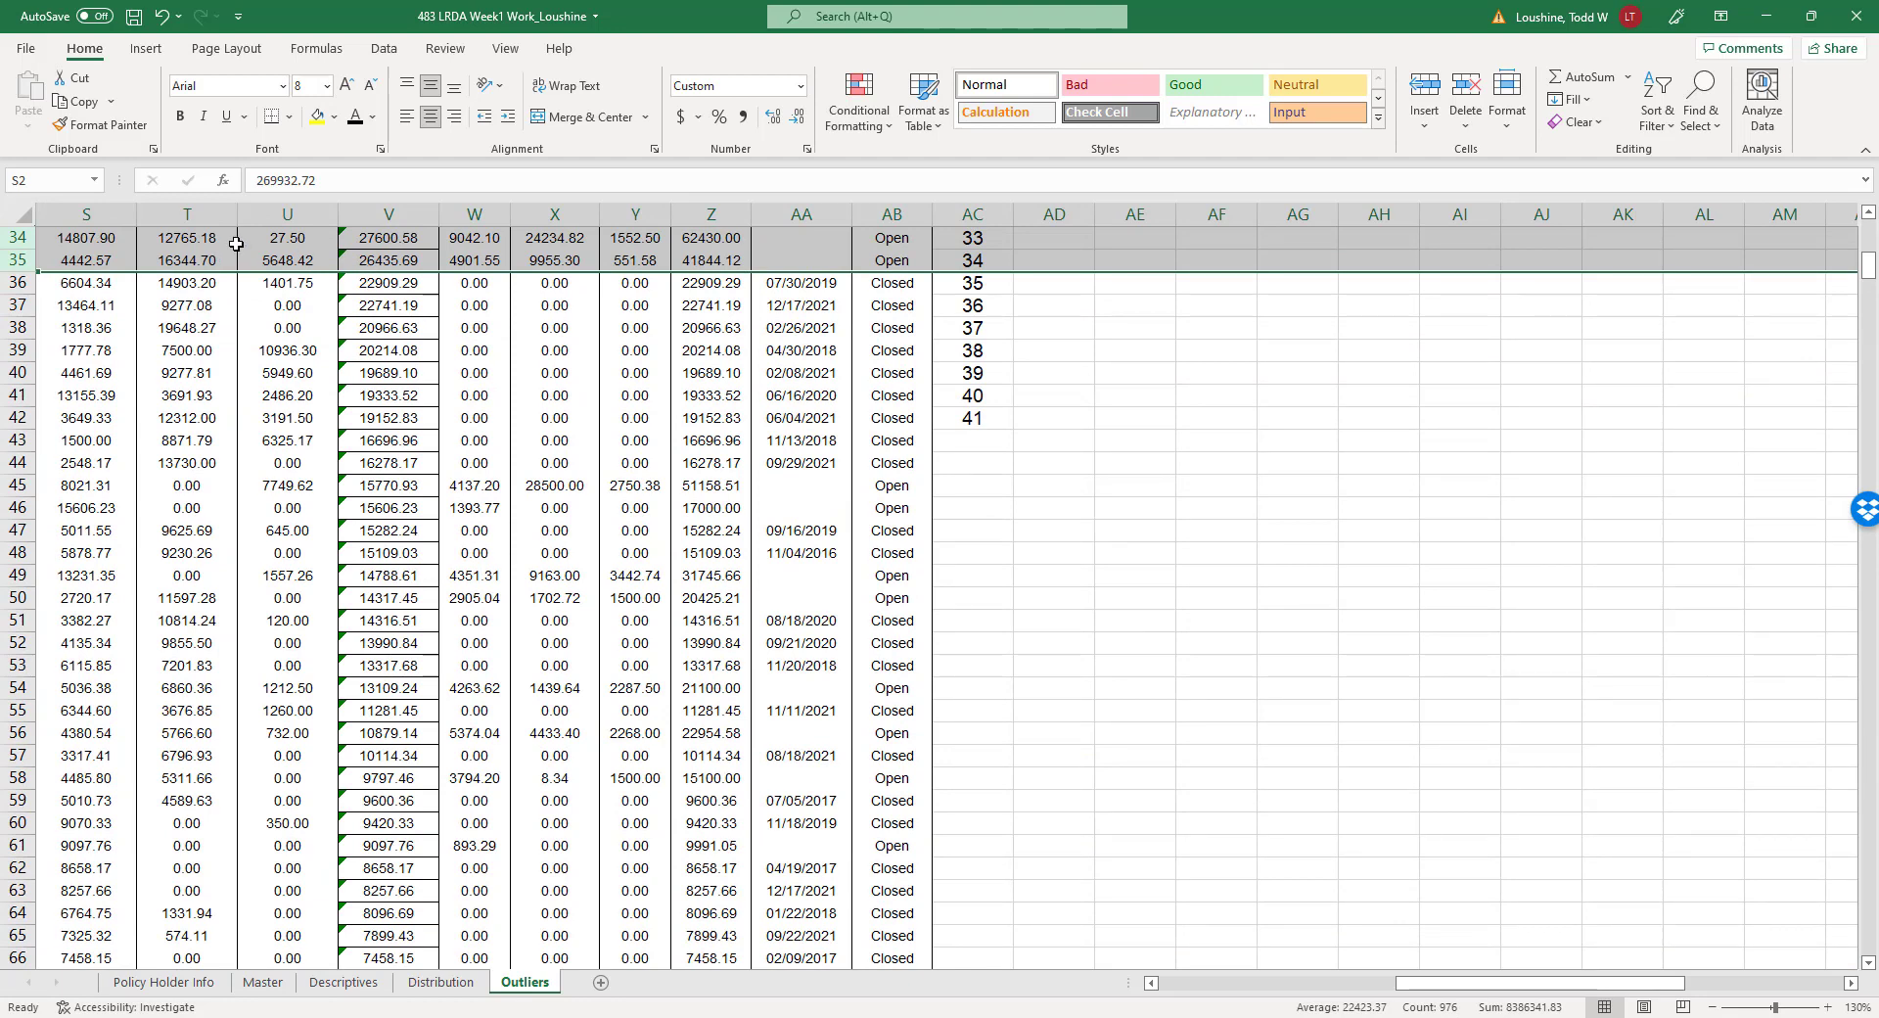
key(ctrl+c)
scroll(236, 243, up, 11)
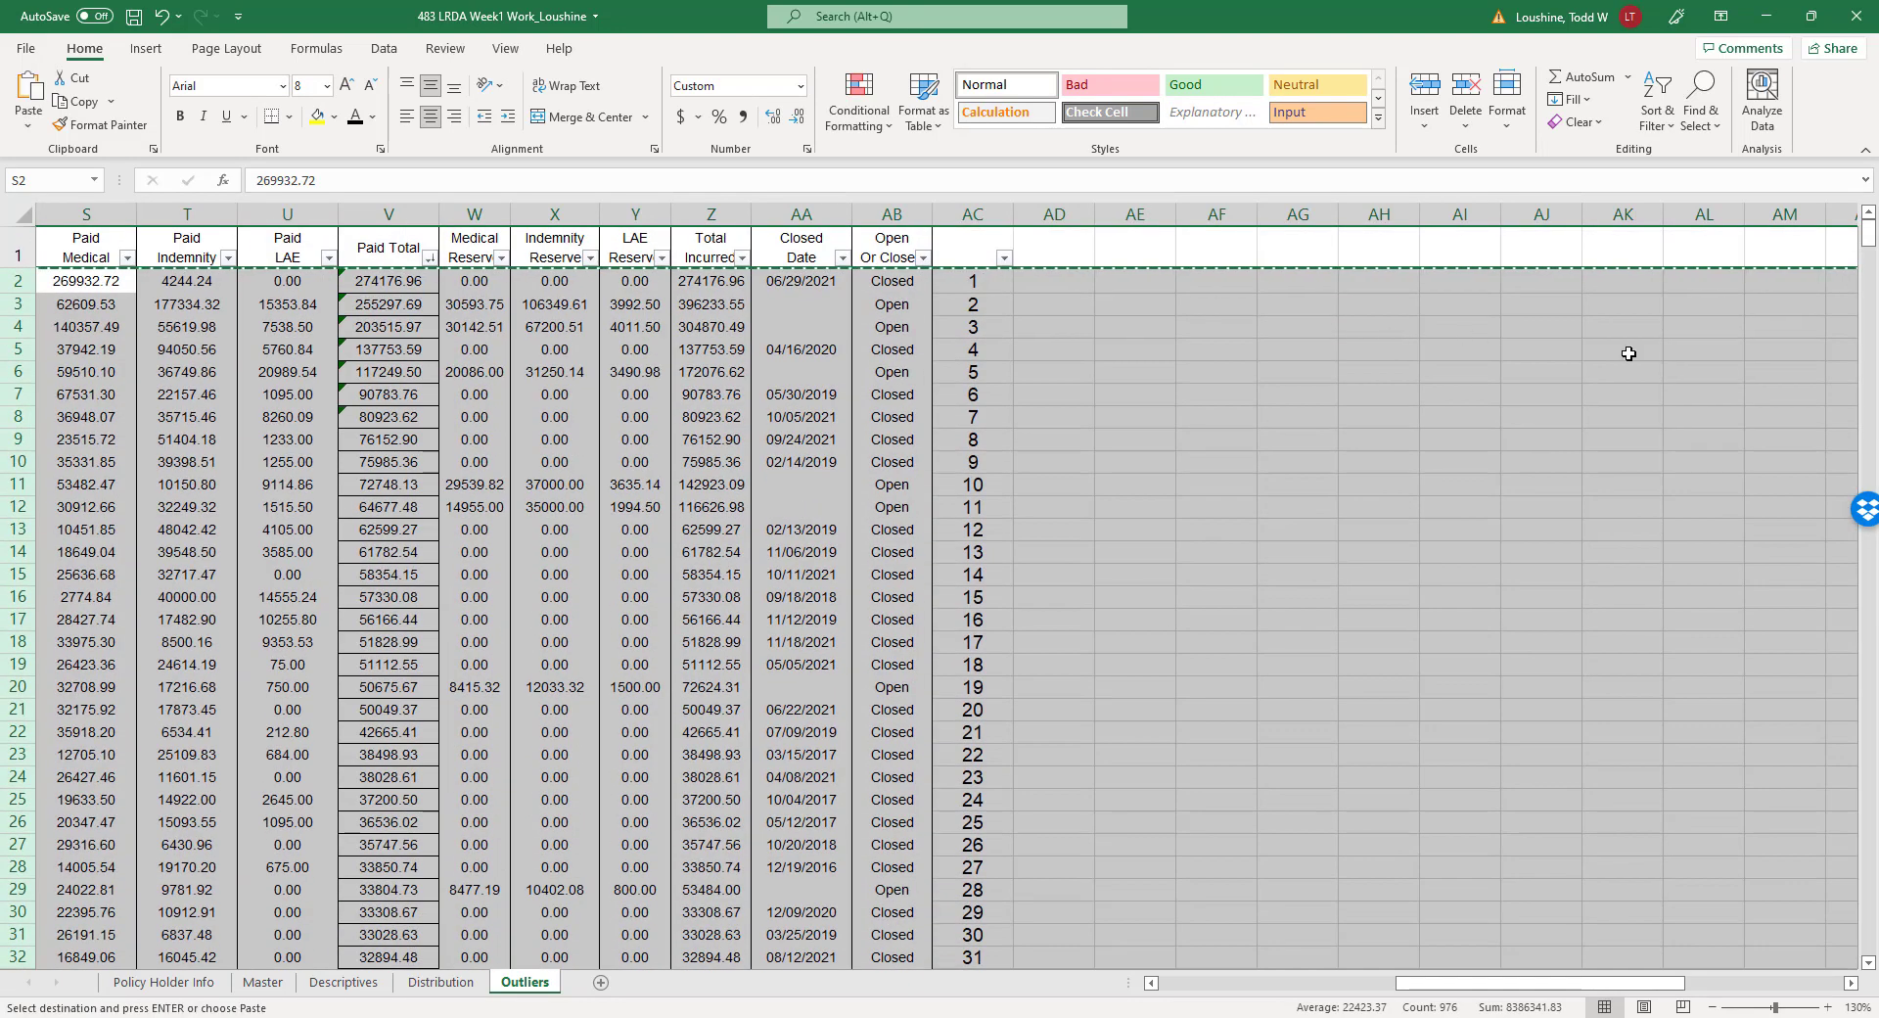
drag(1869, 266, 1870, 954)
scroll(545, 707, down, 12)
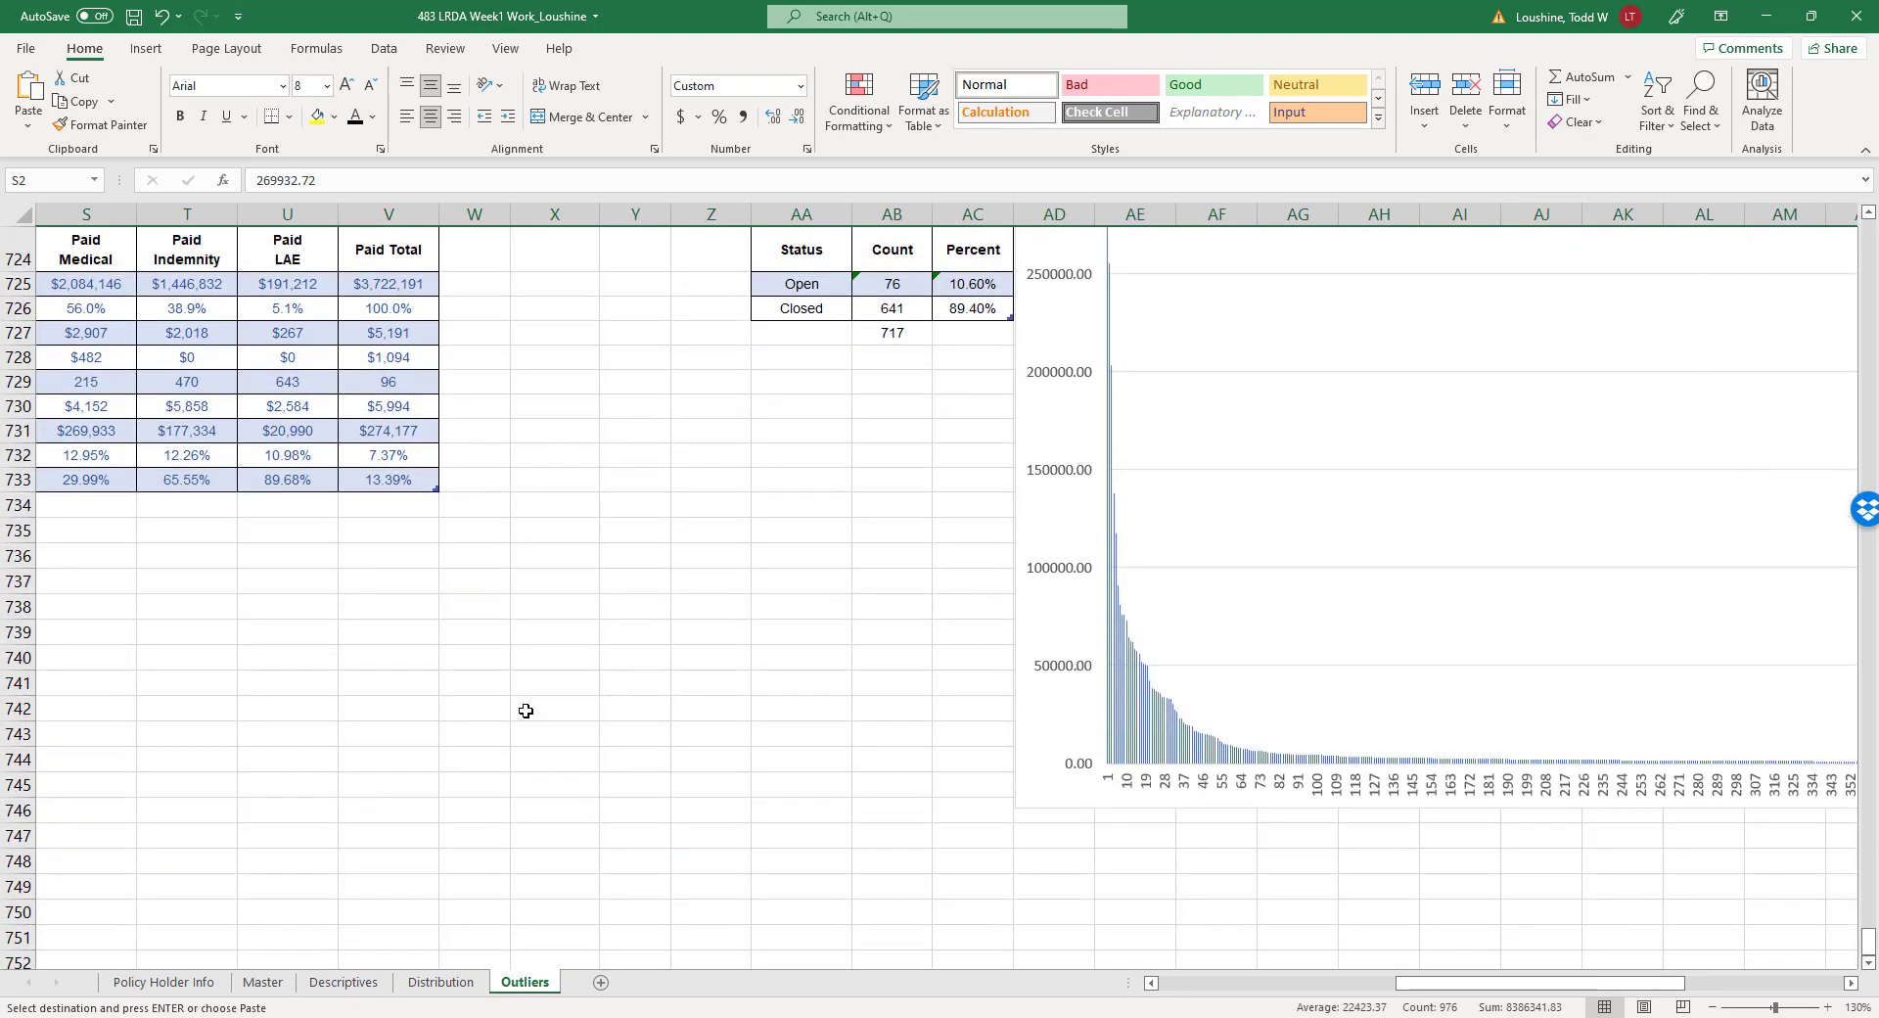
scroll(146, 857, down, 2)
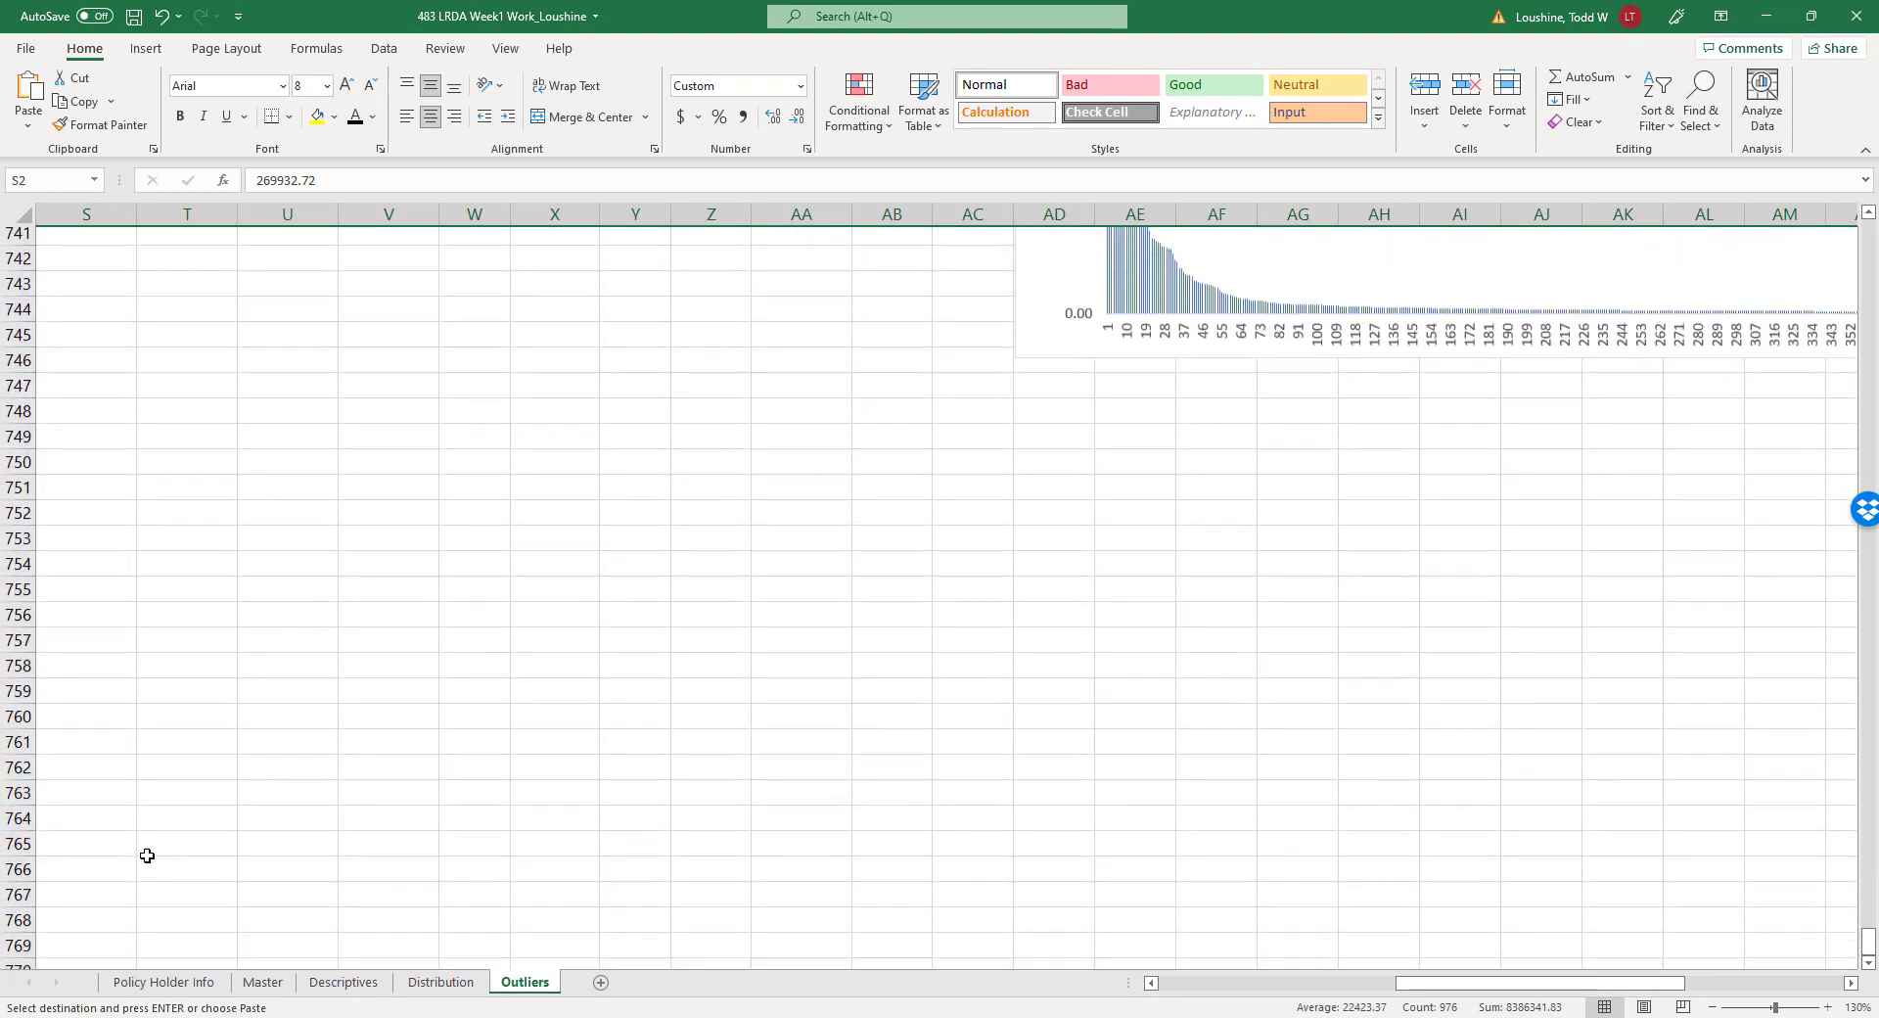
click(15, 874)
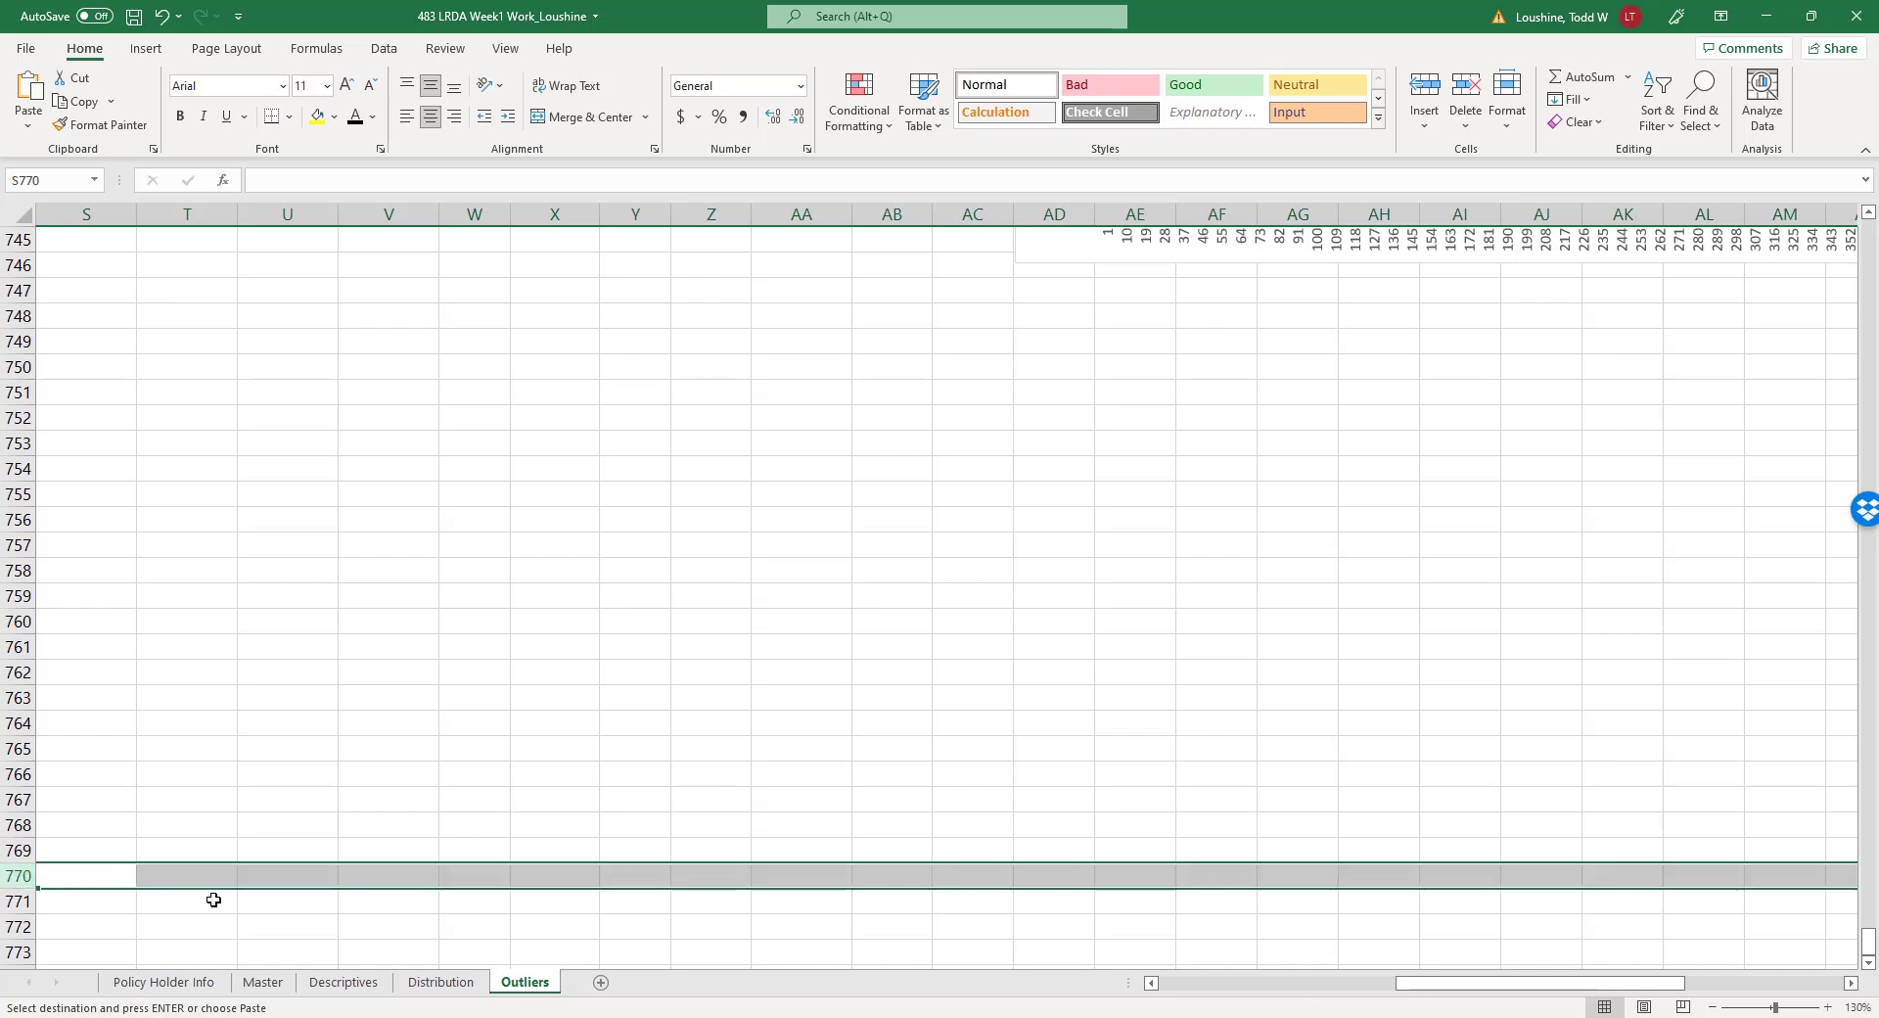
key(Return)
click(791, 550)
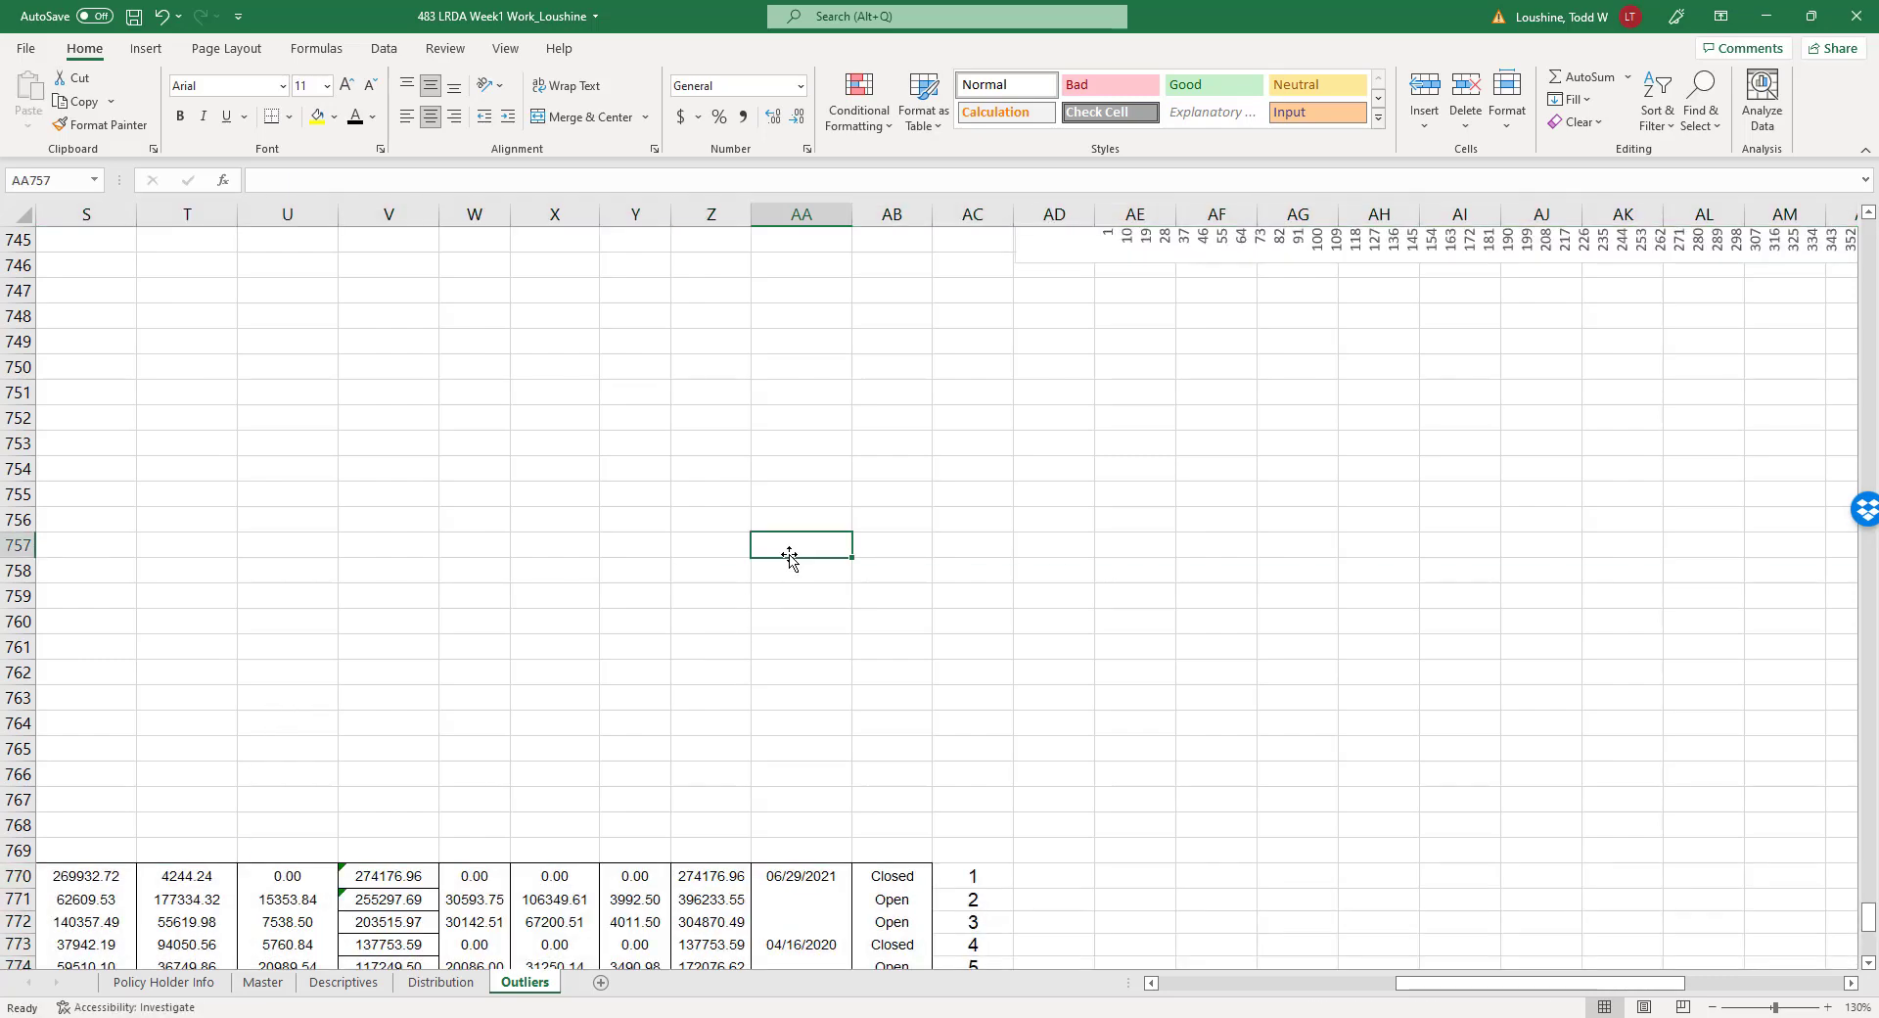
Clear the top 34 claims' data from their original rows 2 to 35.
scroll(825, 541, down, 1)
scroll(825, 541, down, 8)
scroll(831, 539, up, 20)
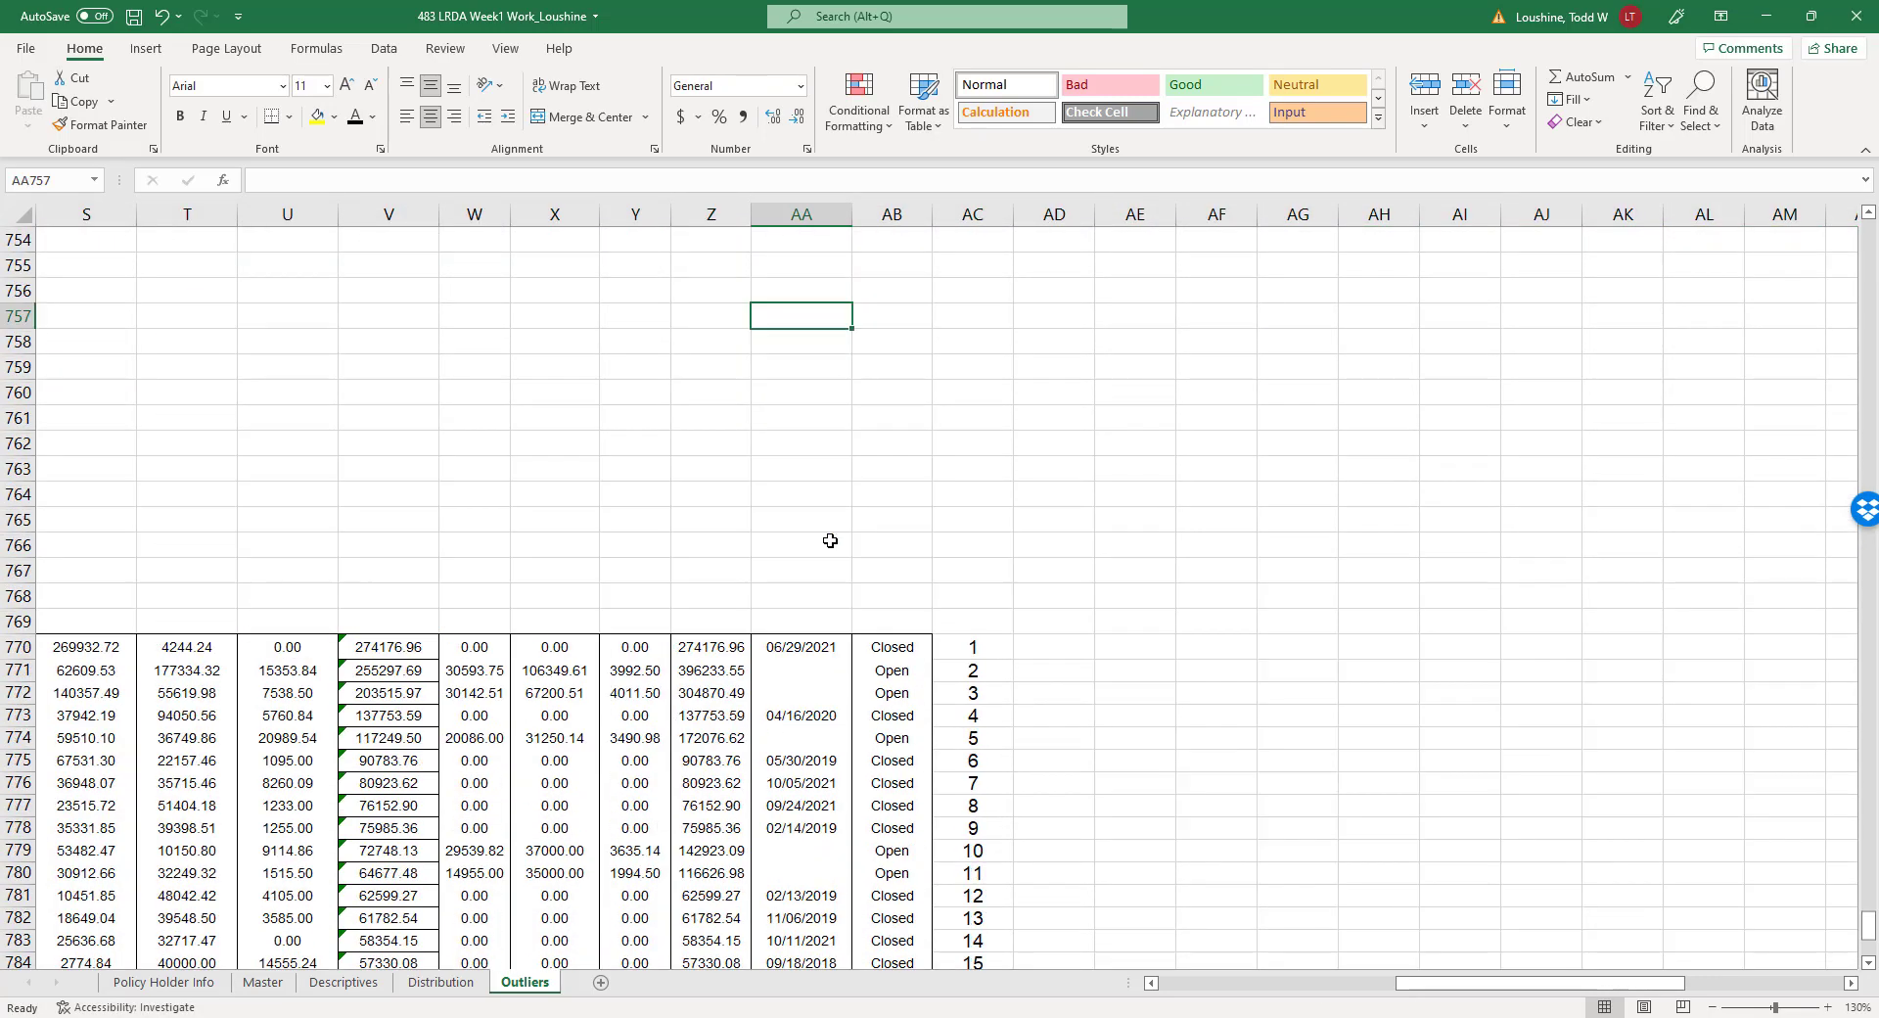
scroll(830, 537, down, 2)
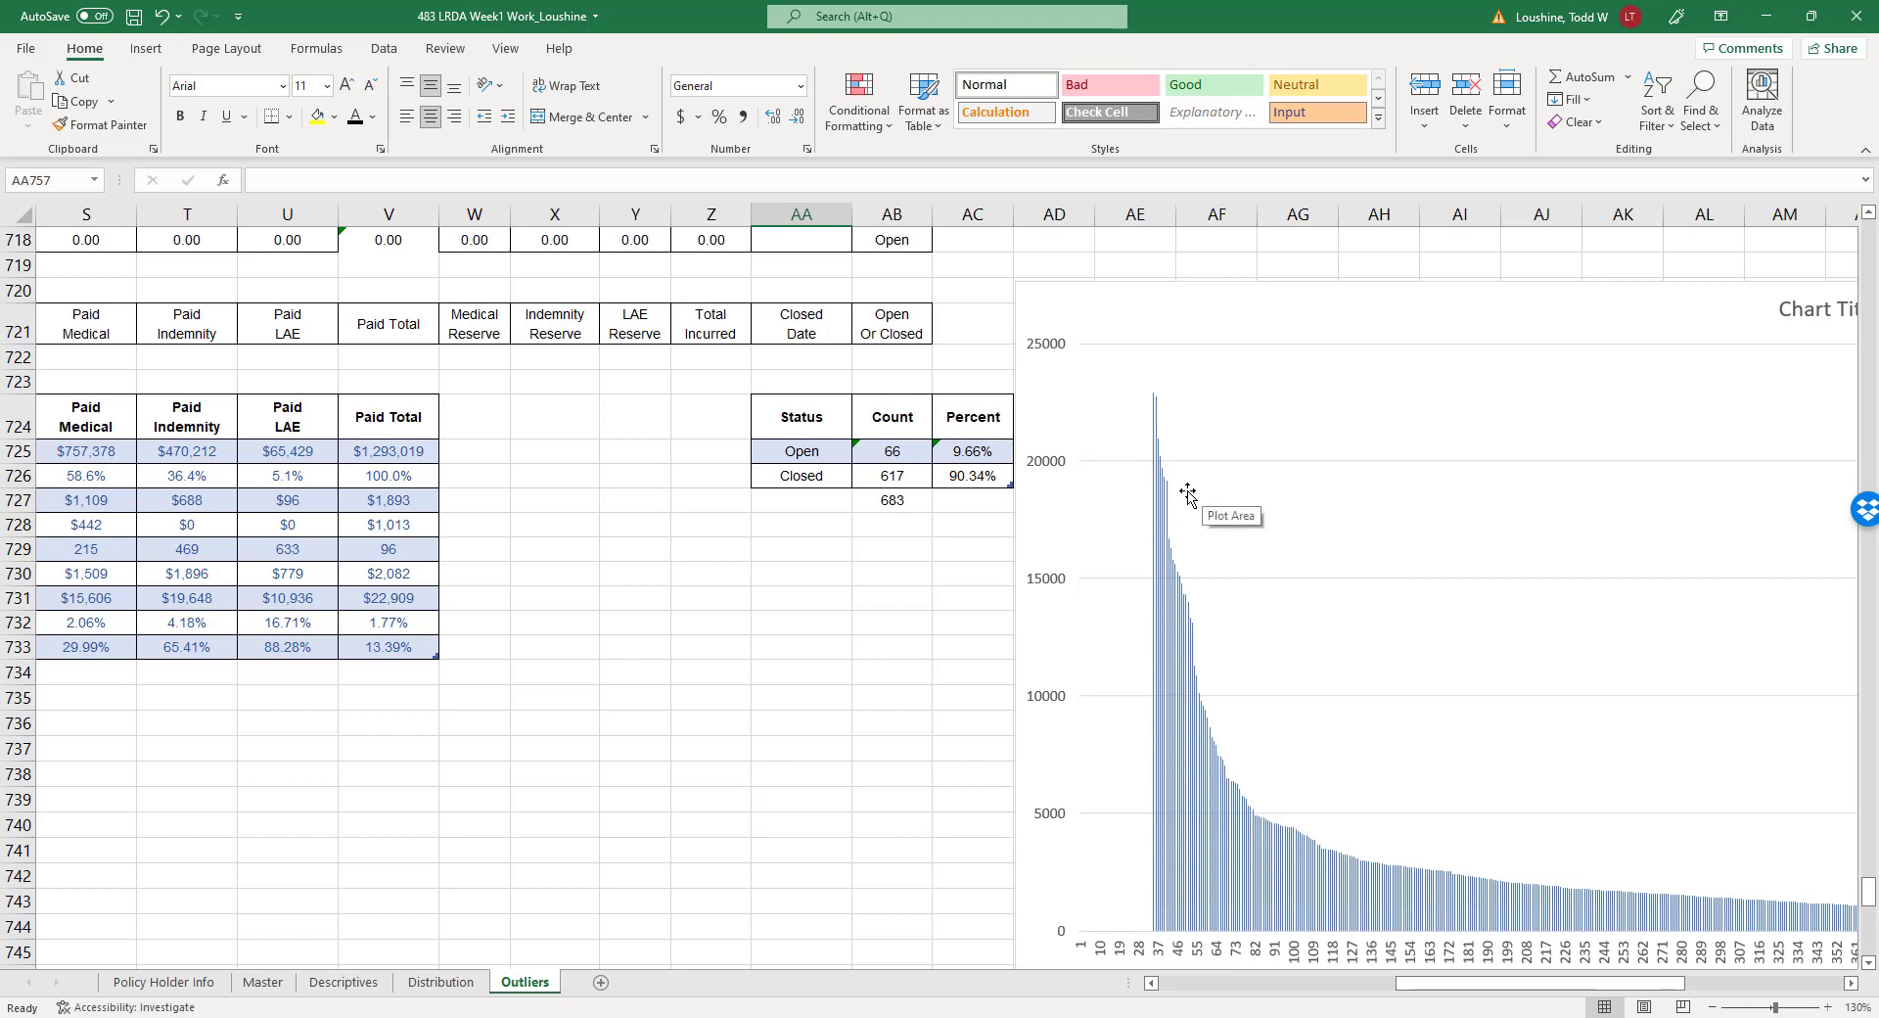
Review the recalculated chart, Paid Total summary and Status table, and compare them with the outlier claims copied below.
mouse_move(1167, 511)
click(418, 452)
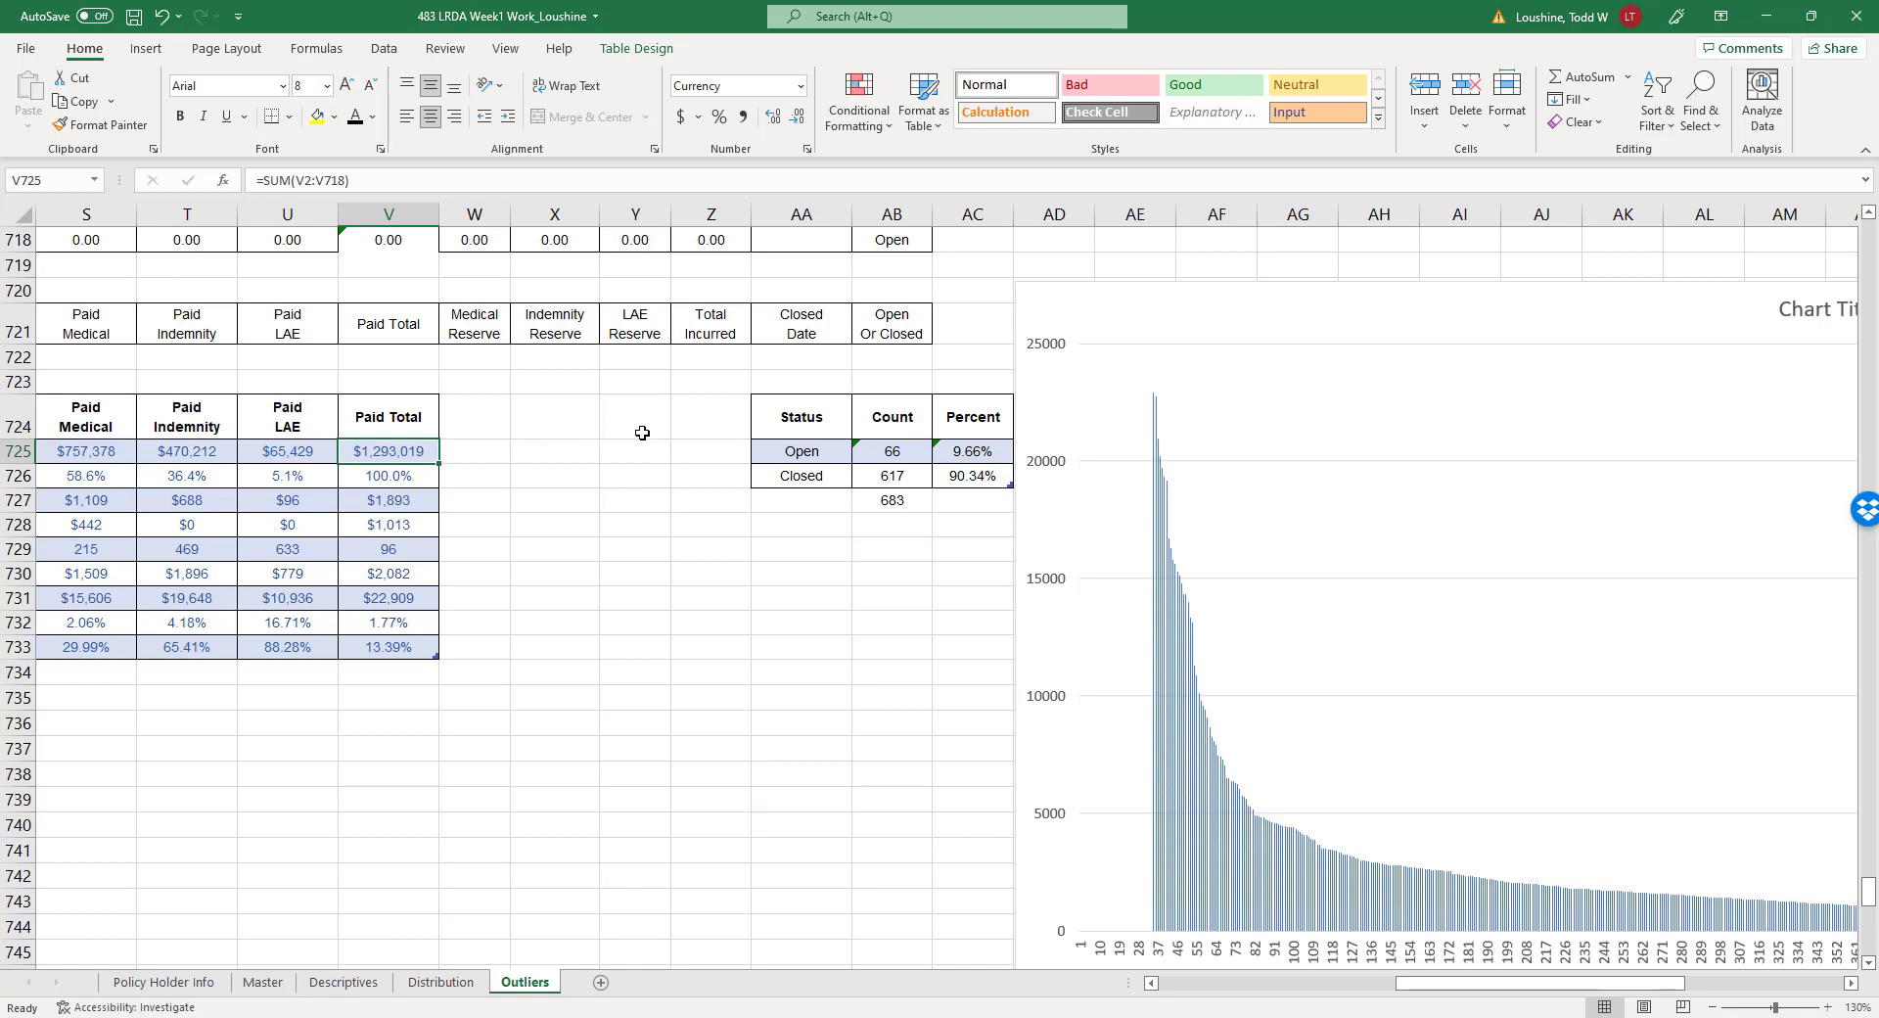
click(686, 591)
scroll(763, 788, down, 12)
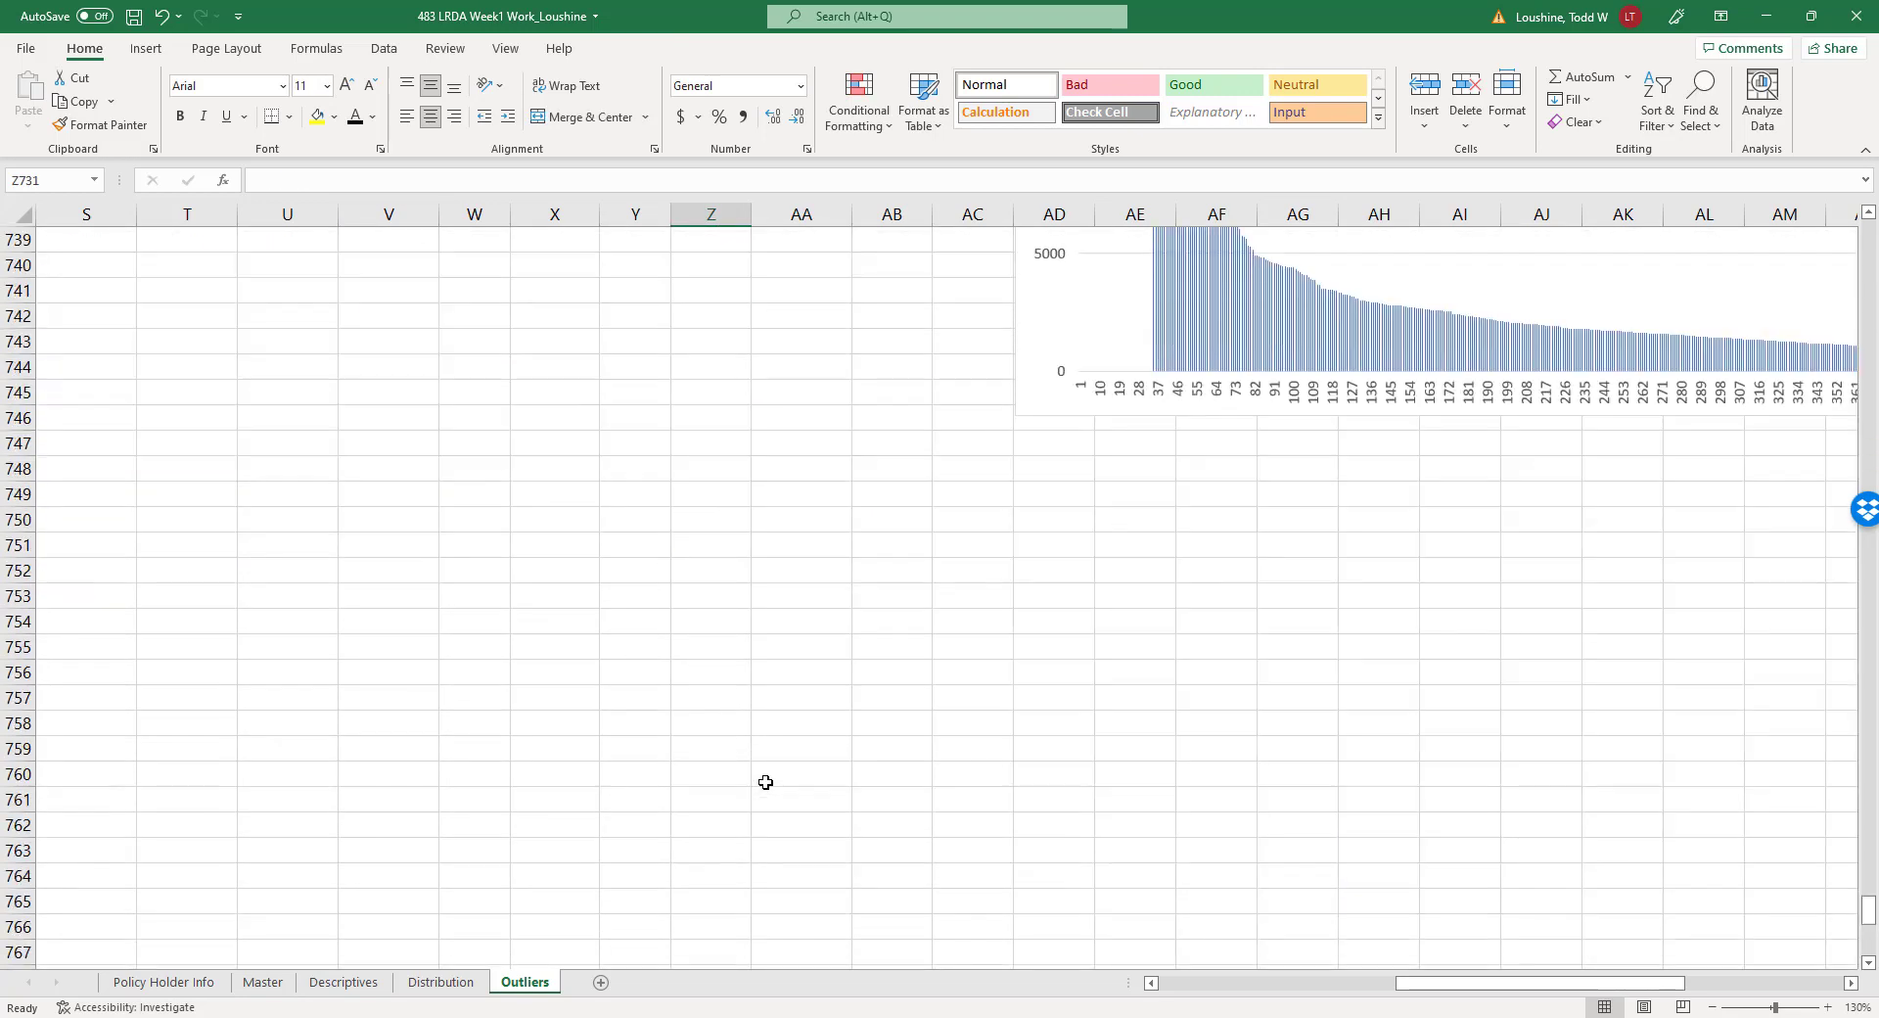
scroll(771, 782, down, 9)
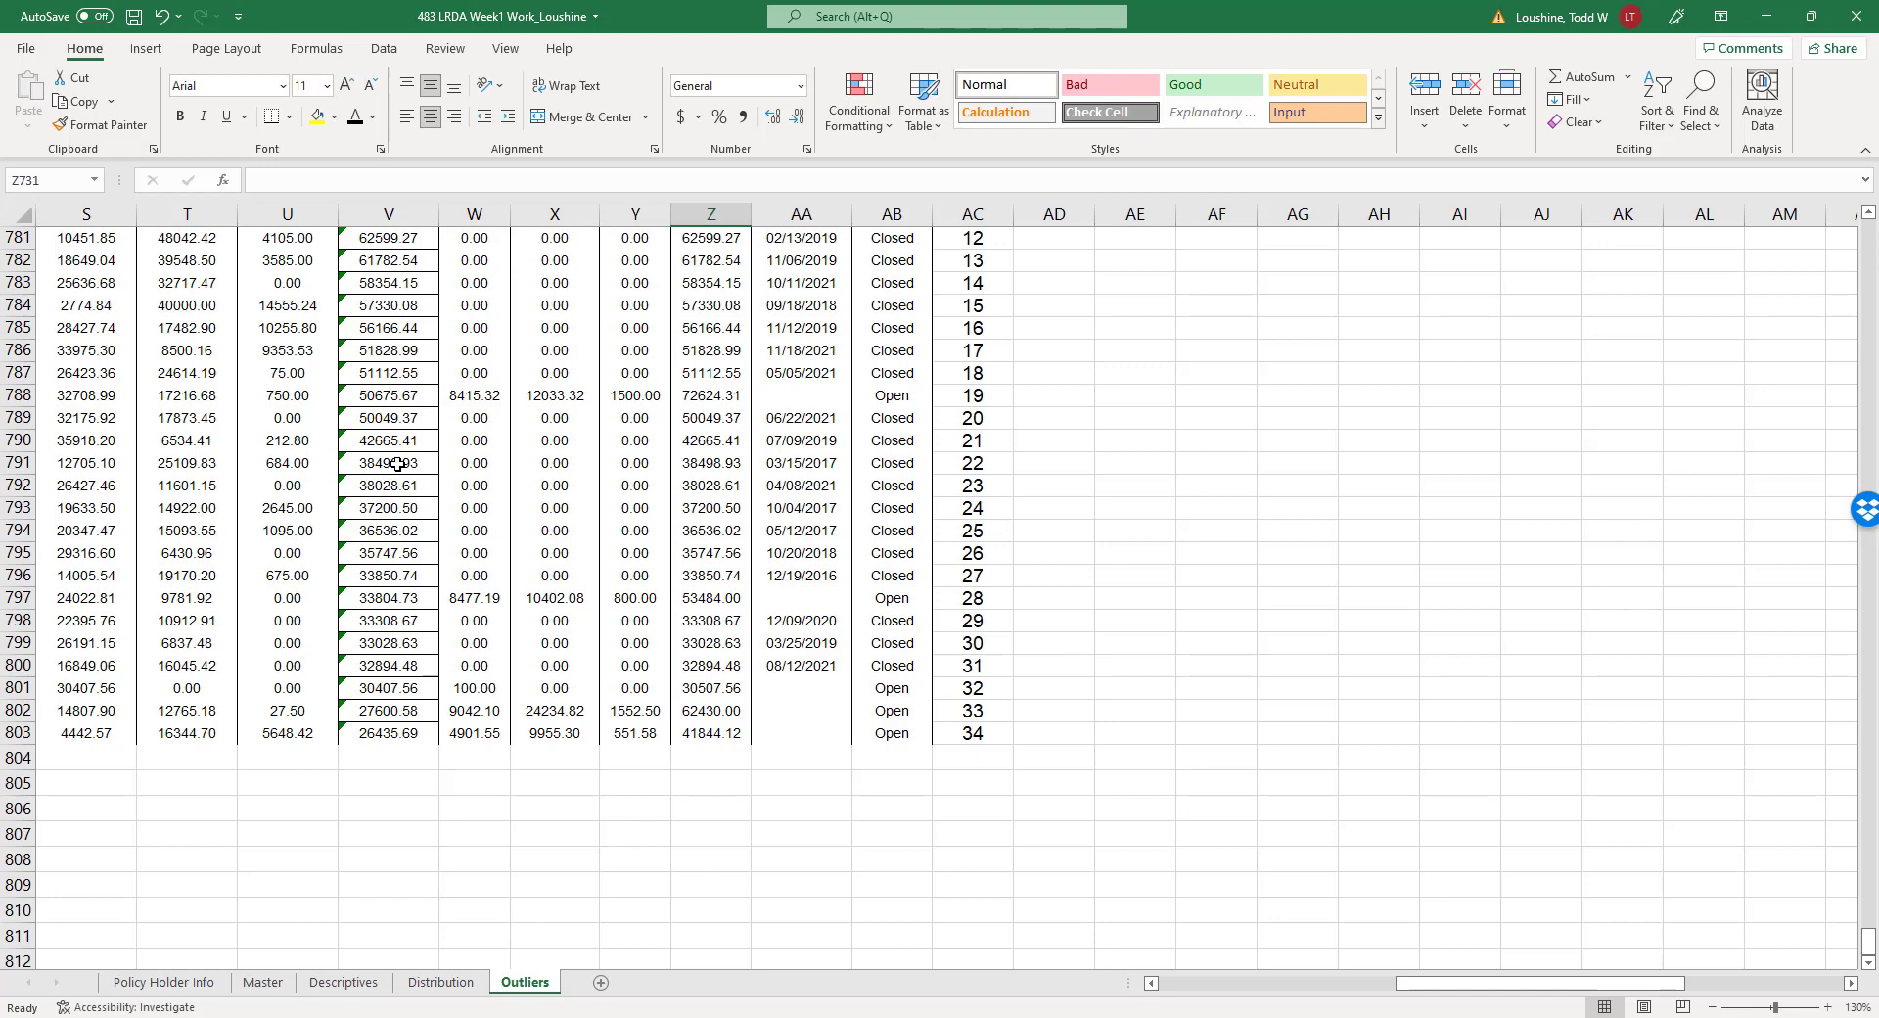
scroll(431, 519, up, 20)
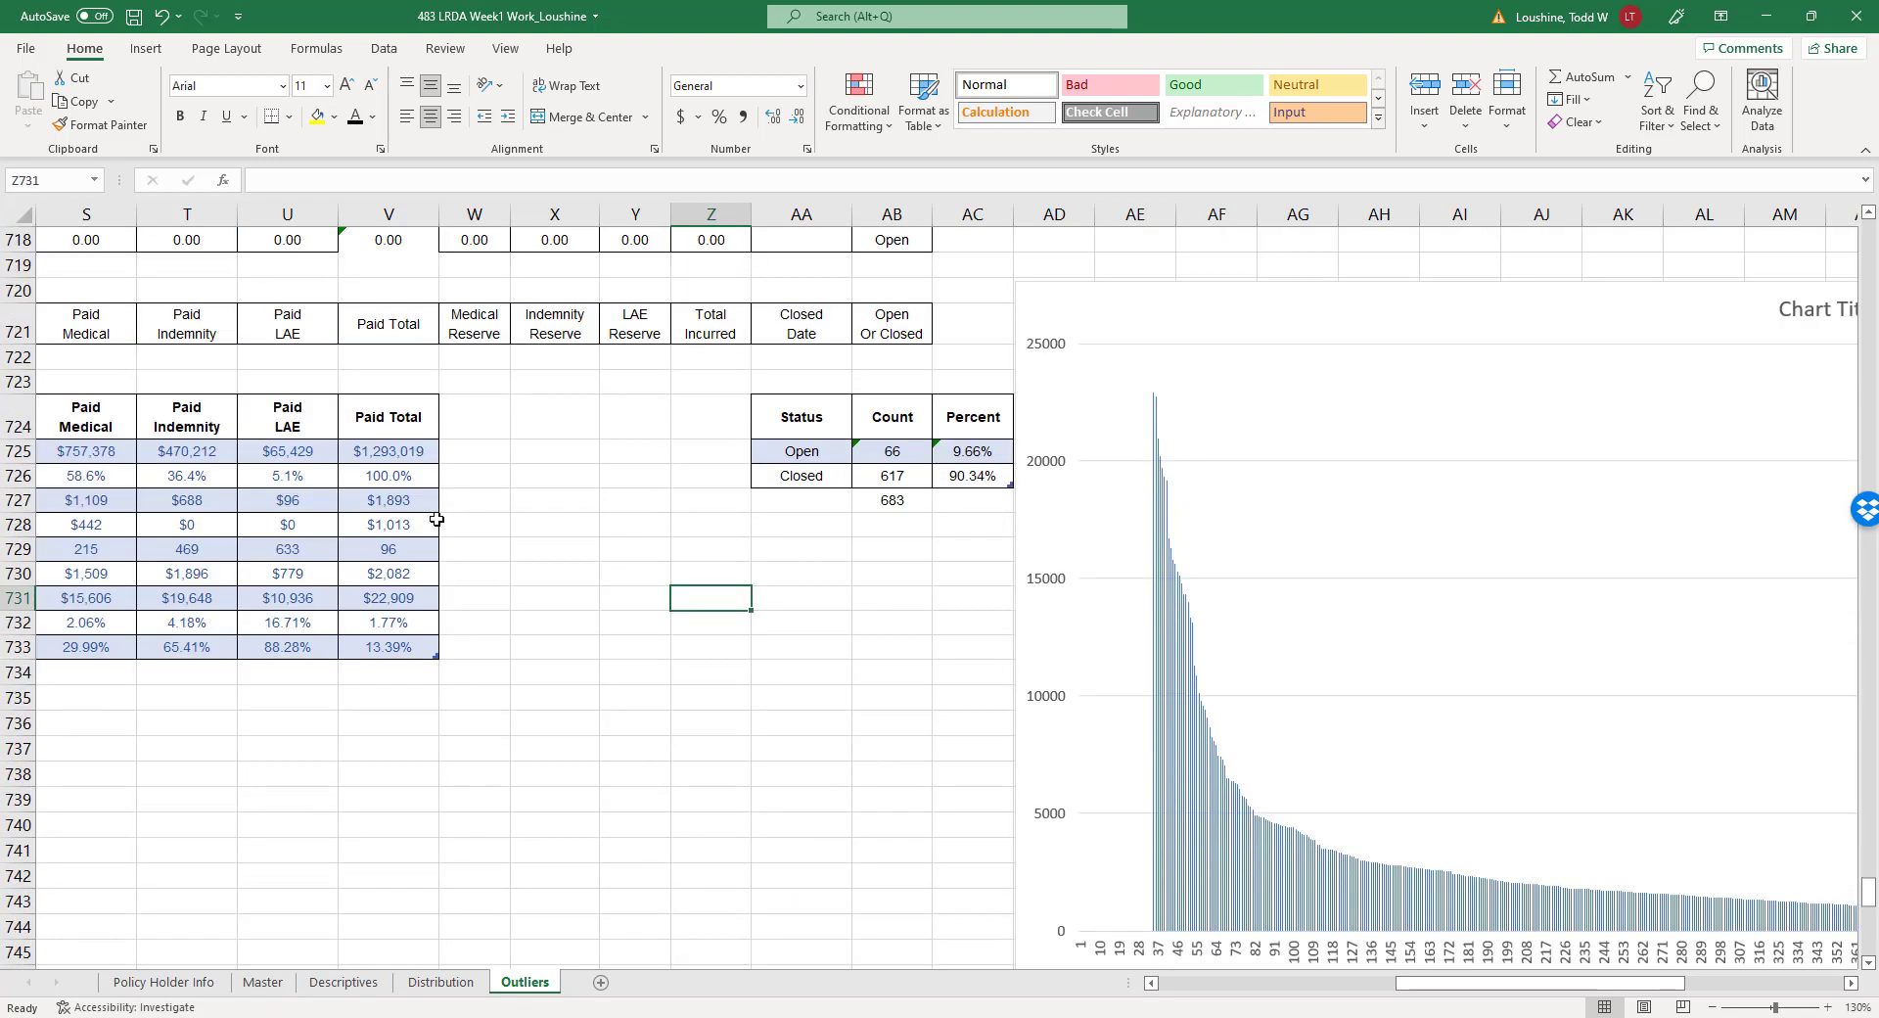
click(415, 618)
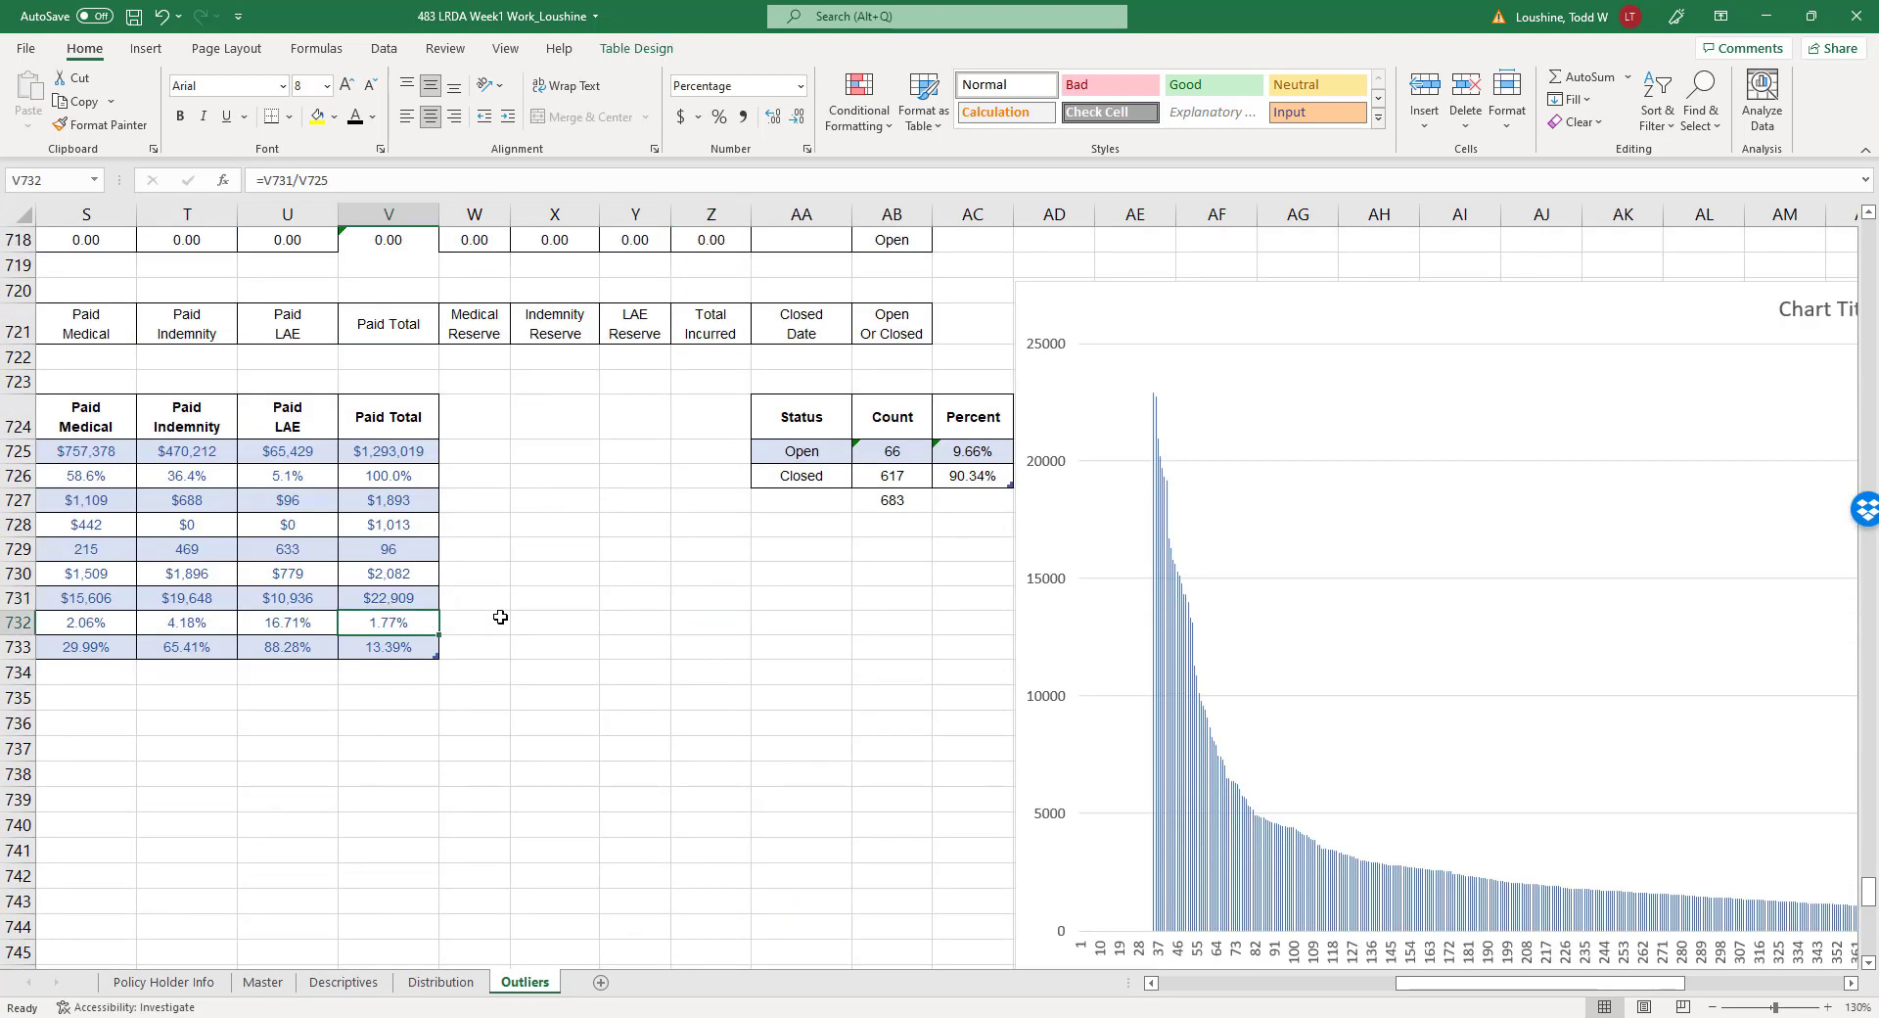
click(562, 669)
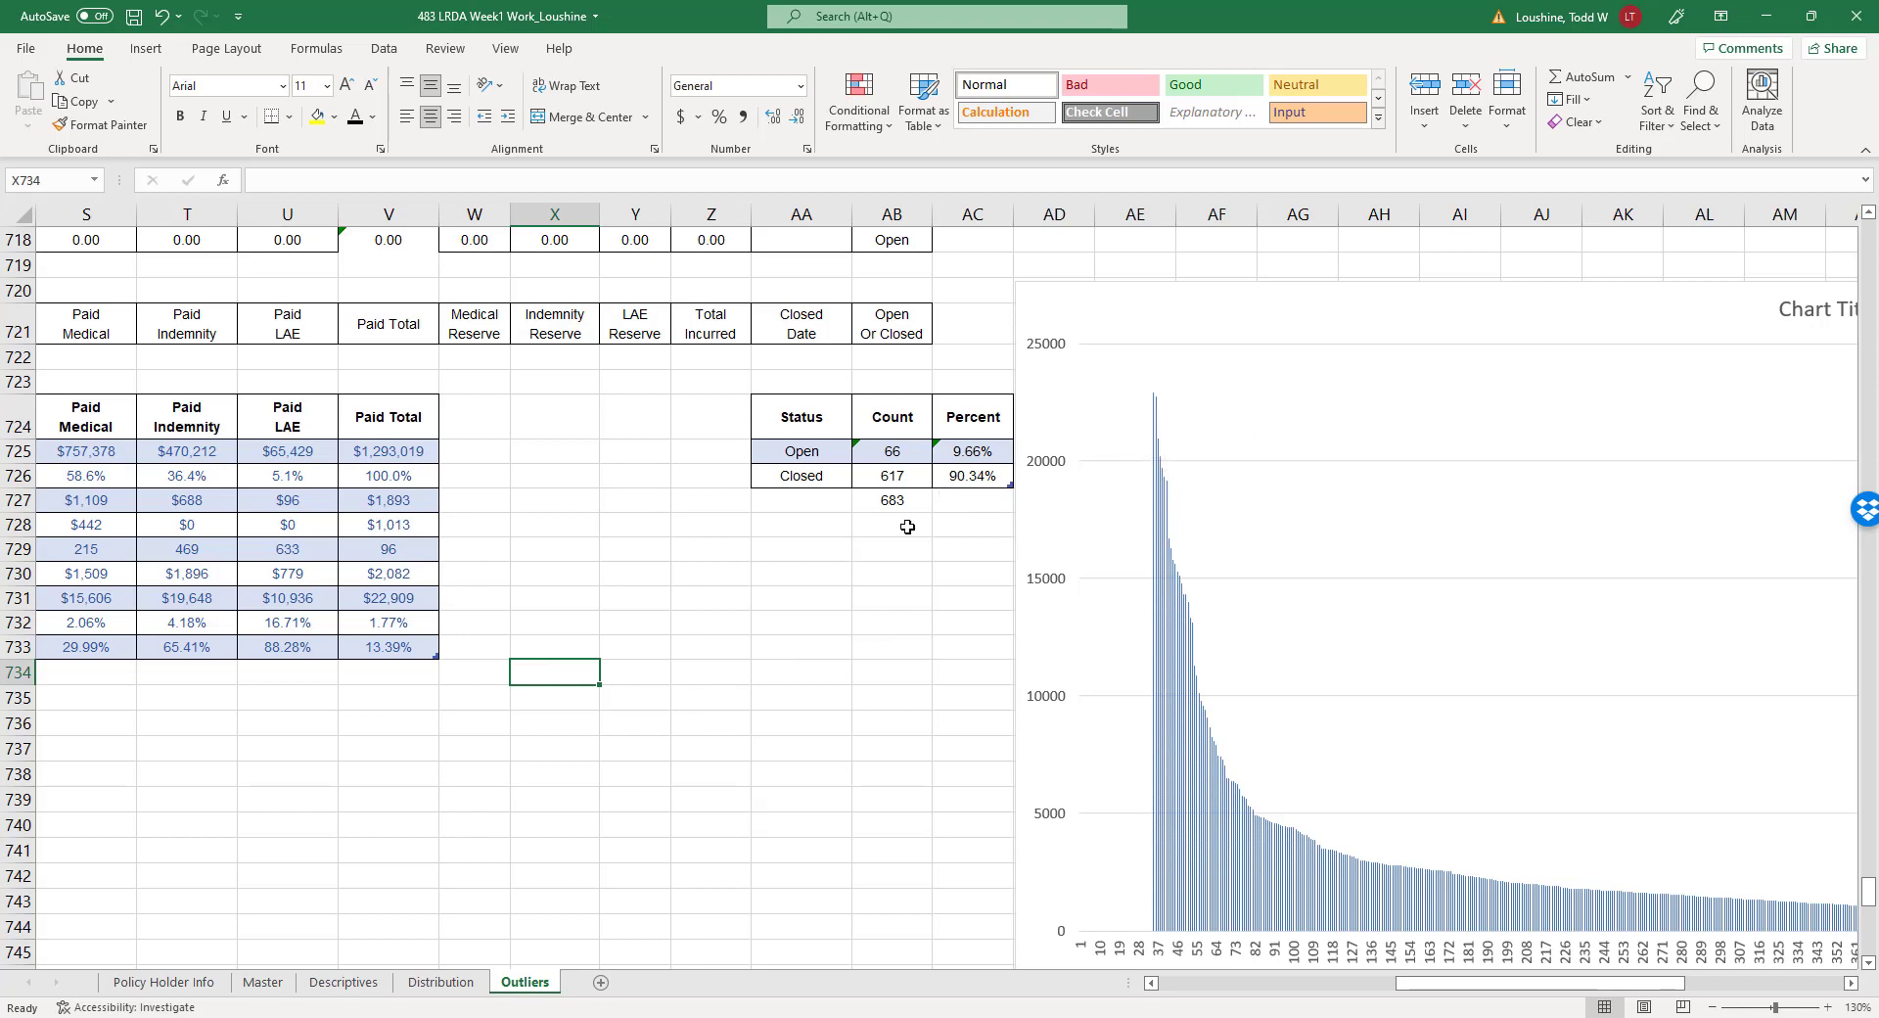
Move the claims numbered 35 to 41 from rows 36 to 42 to directly below the outlier claims, starting at row 804.
click(704, 647)
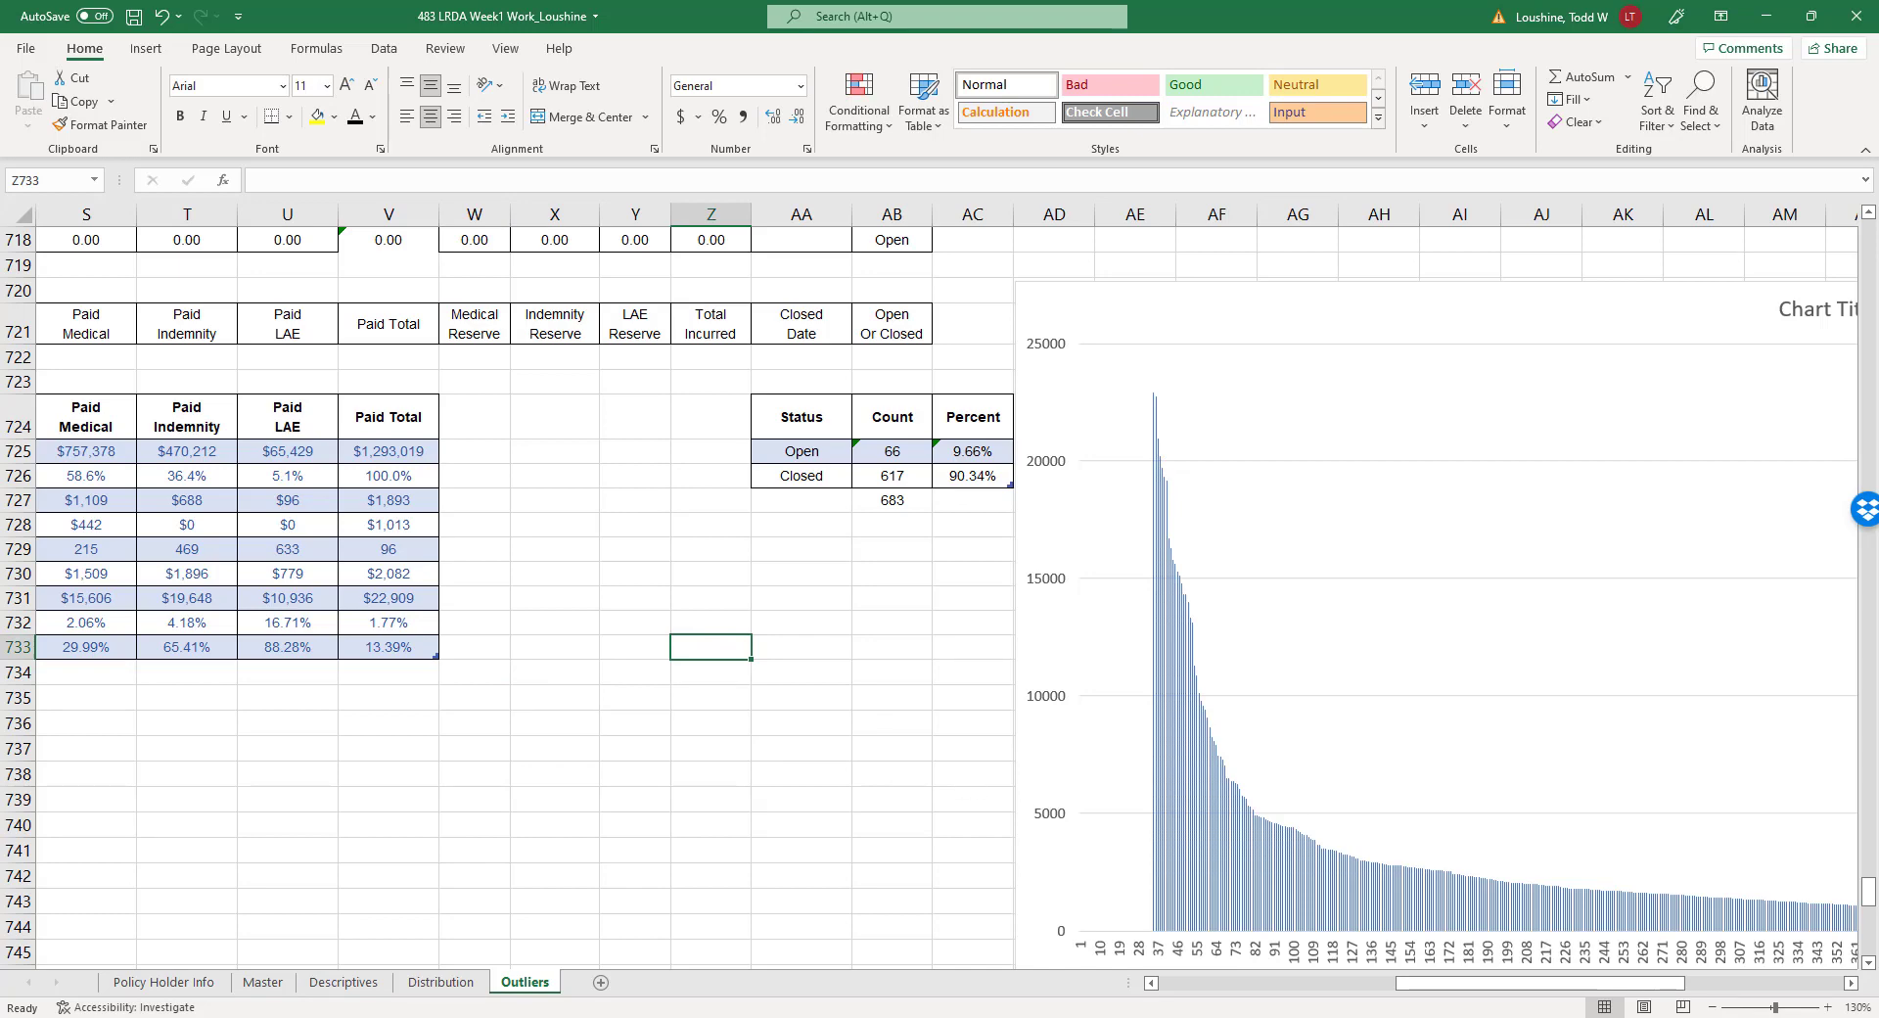
drag(1867, 892, 1849, 266)
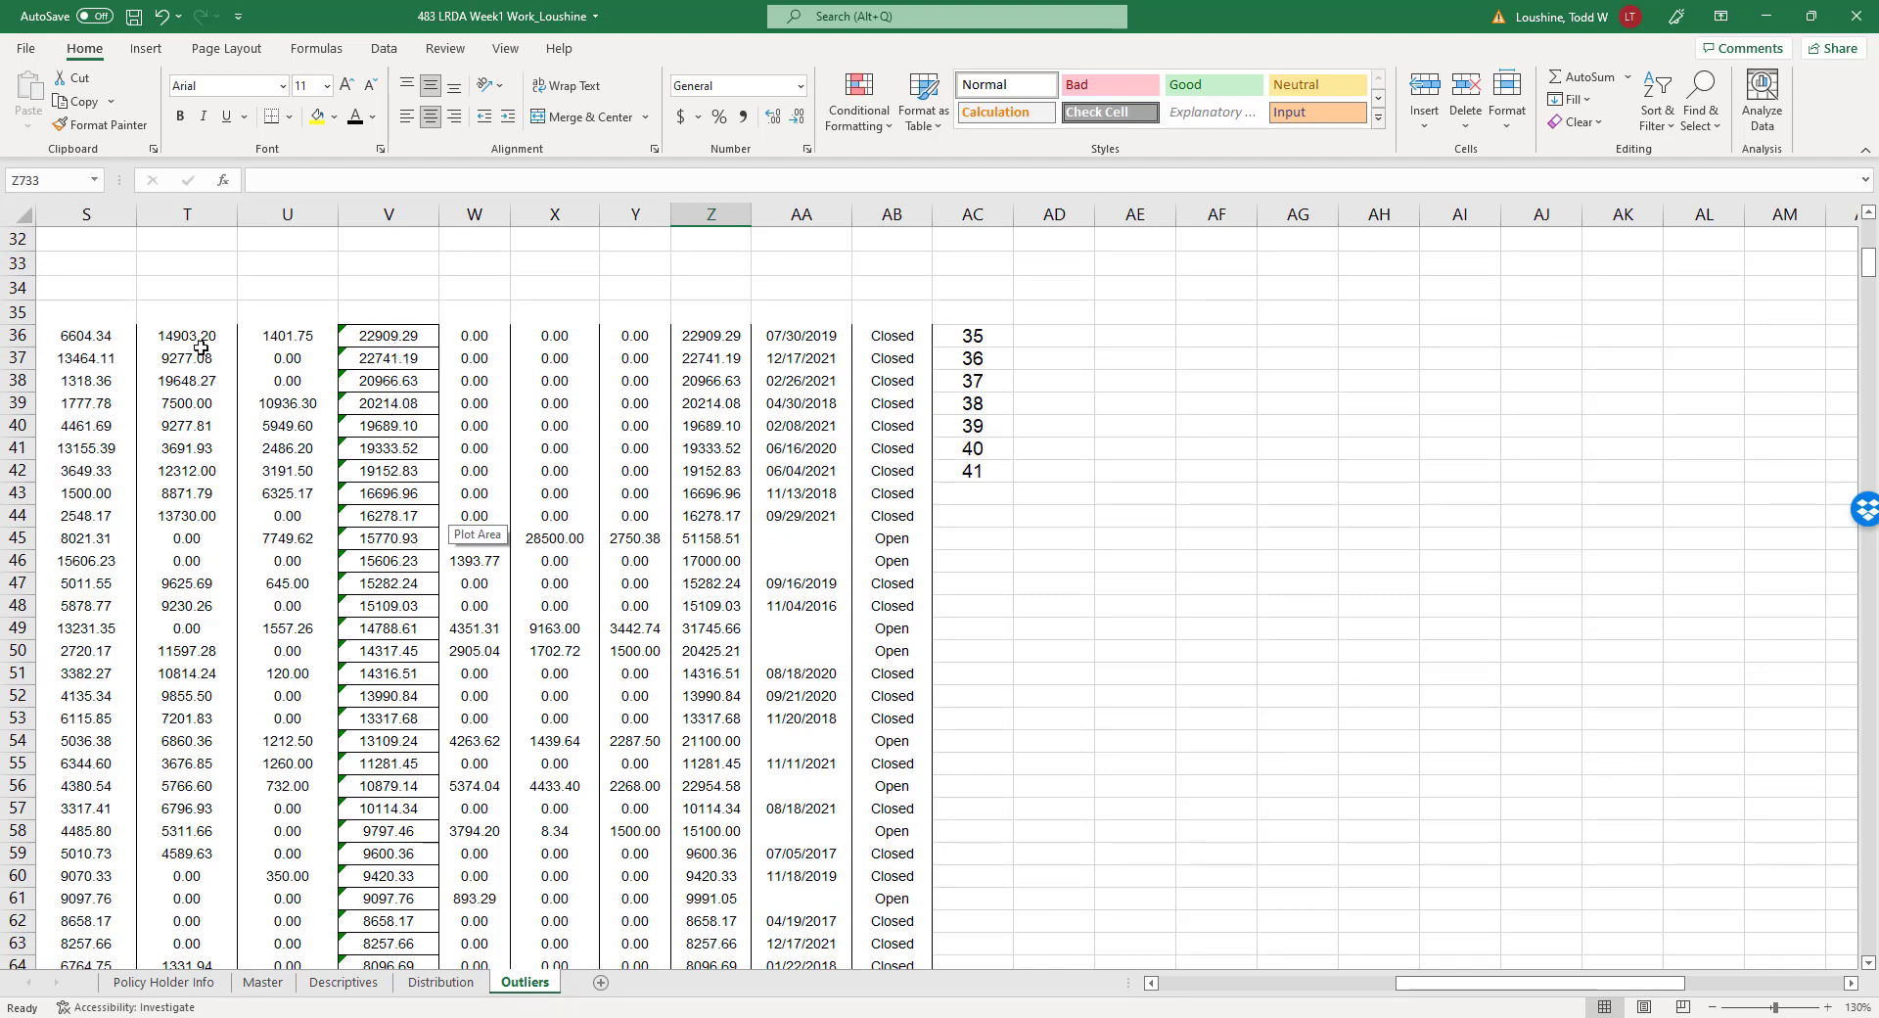
drag(18, 336, 4, 460)
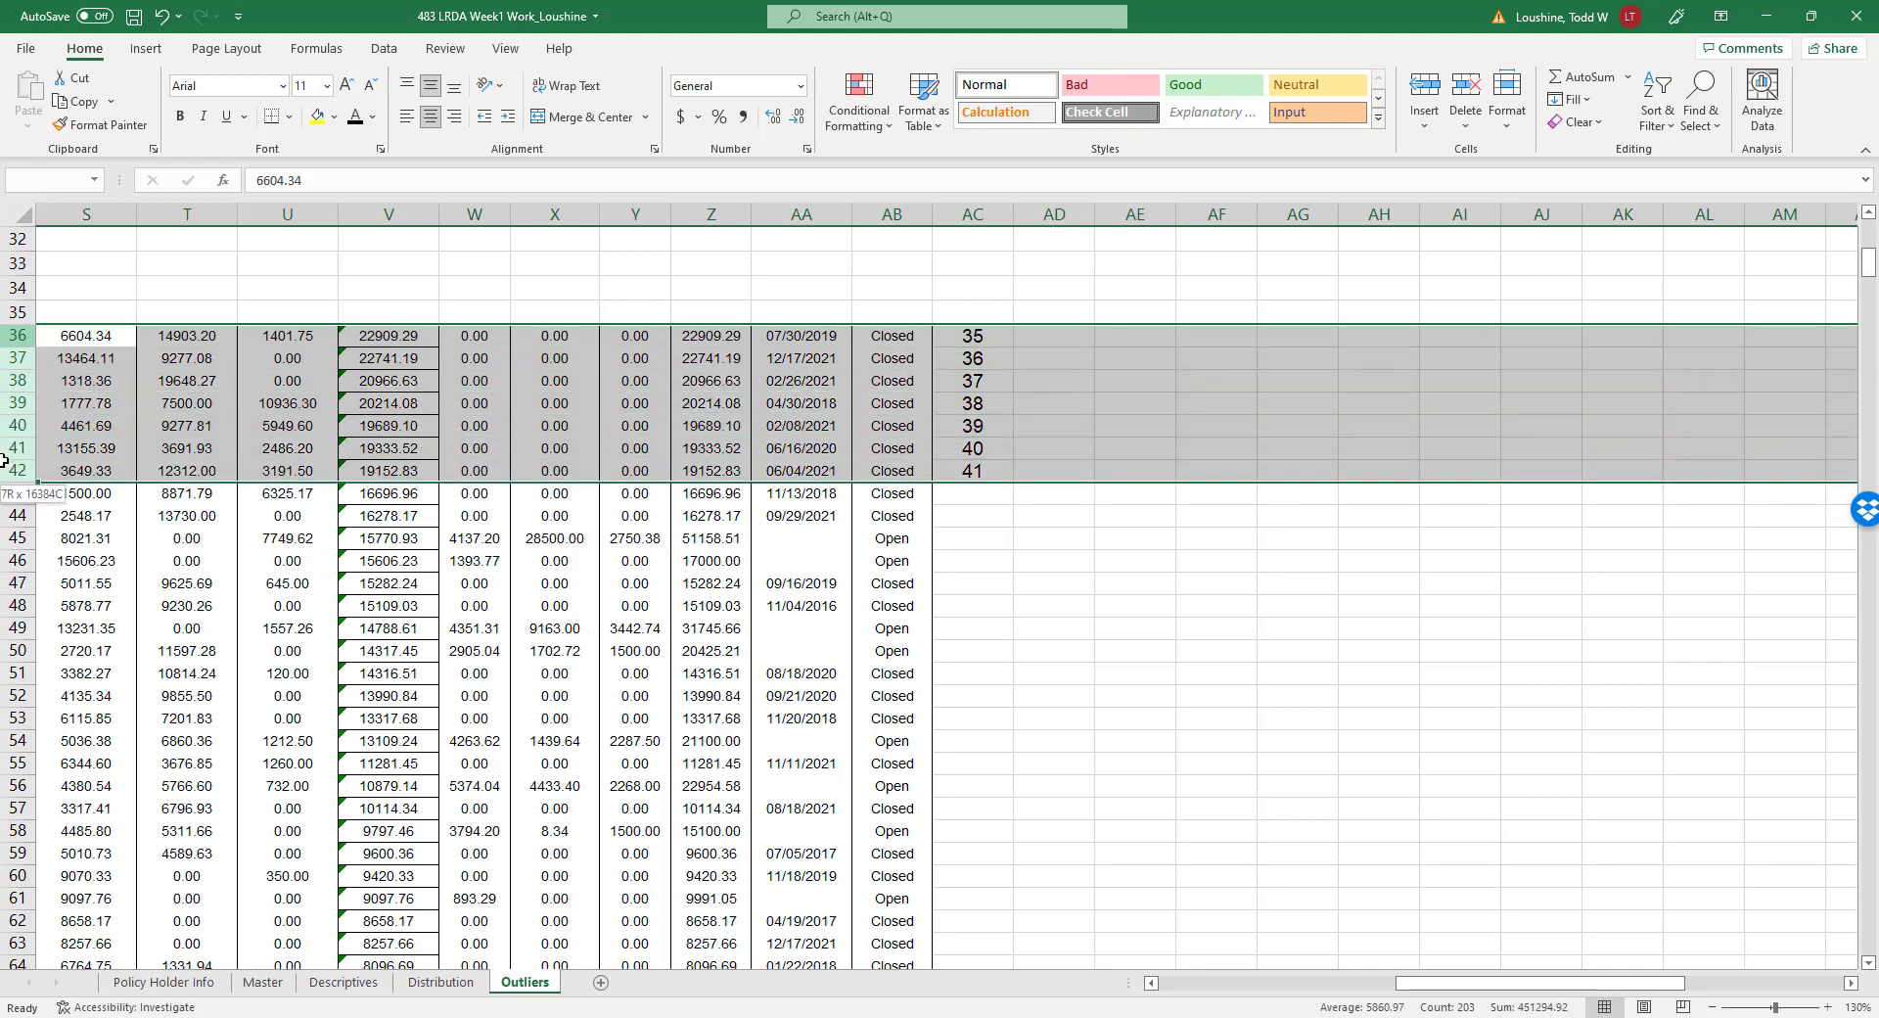
key(ctrl+c)
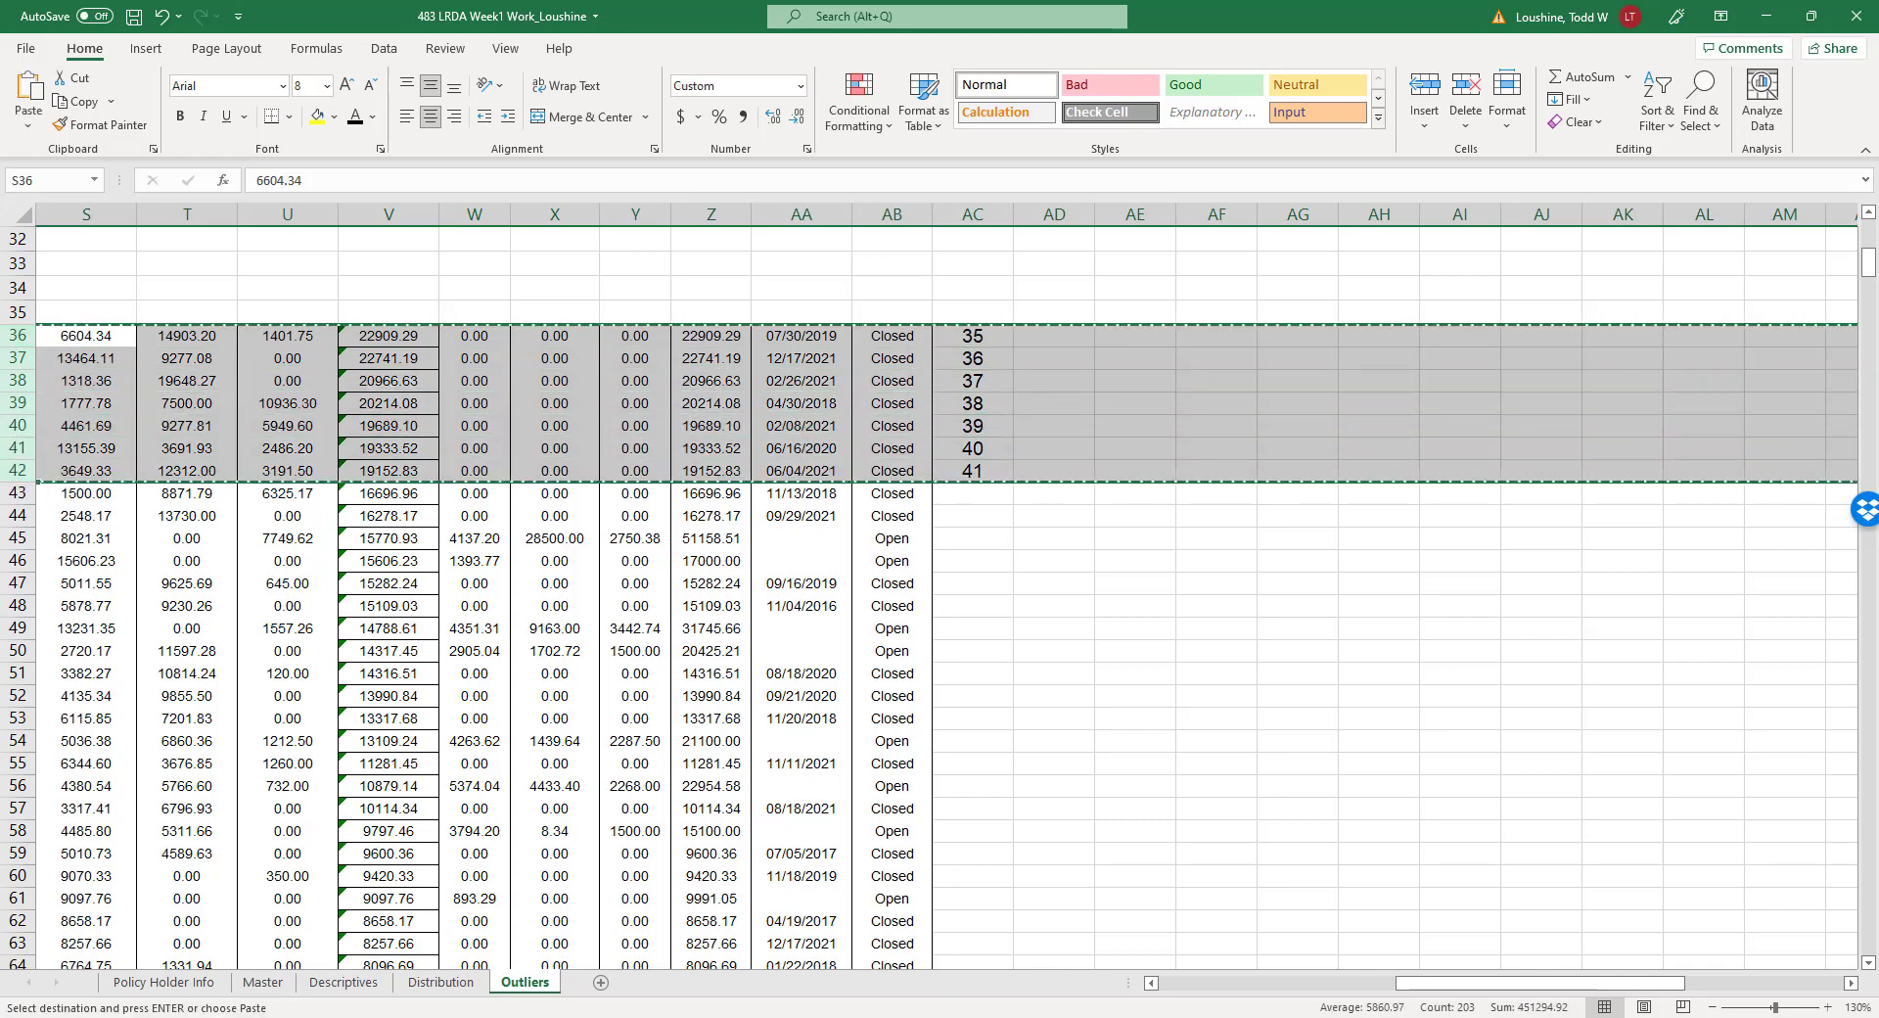
drag(1868, 264, 1875, 920)
scroll(1196, 592, down, 7)
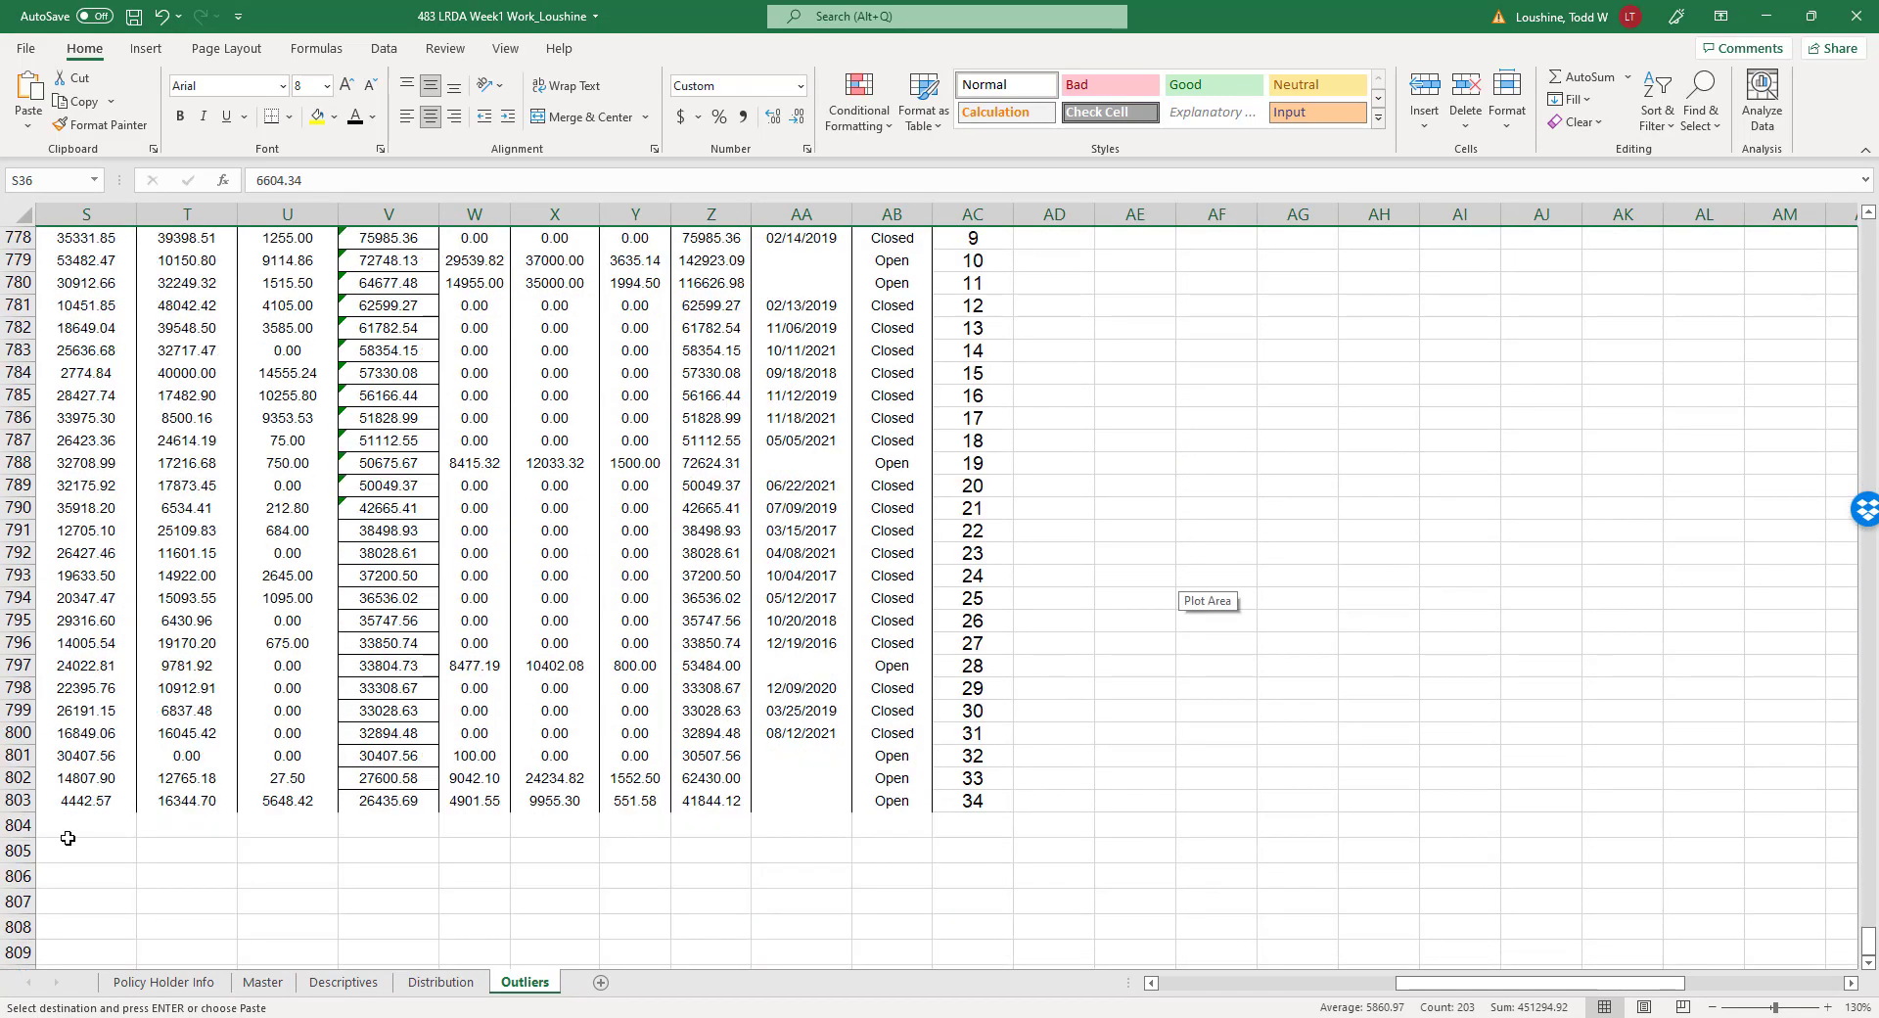
click(12, 826)
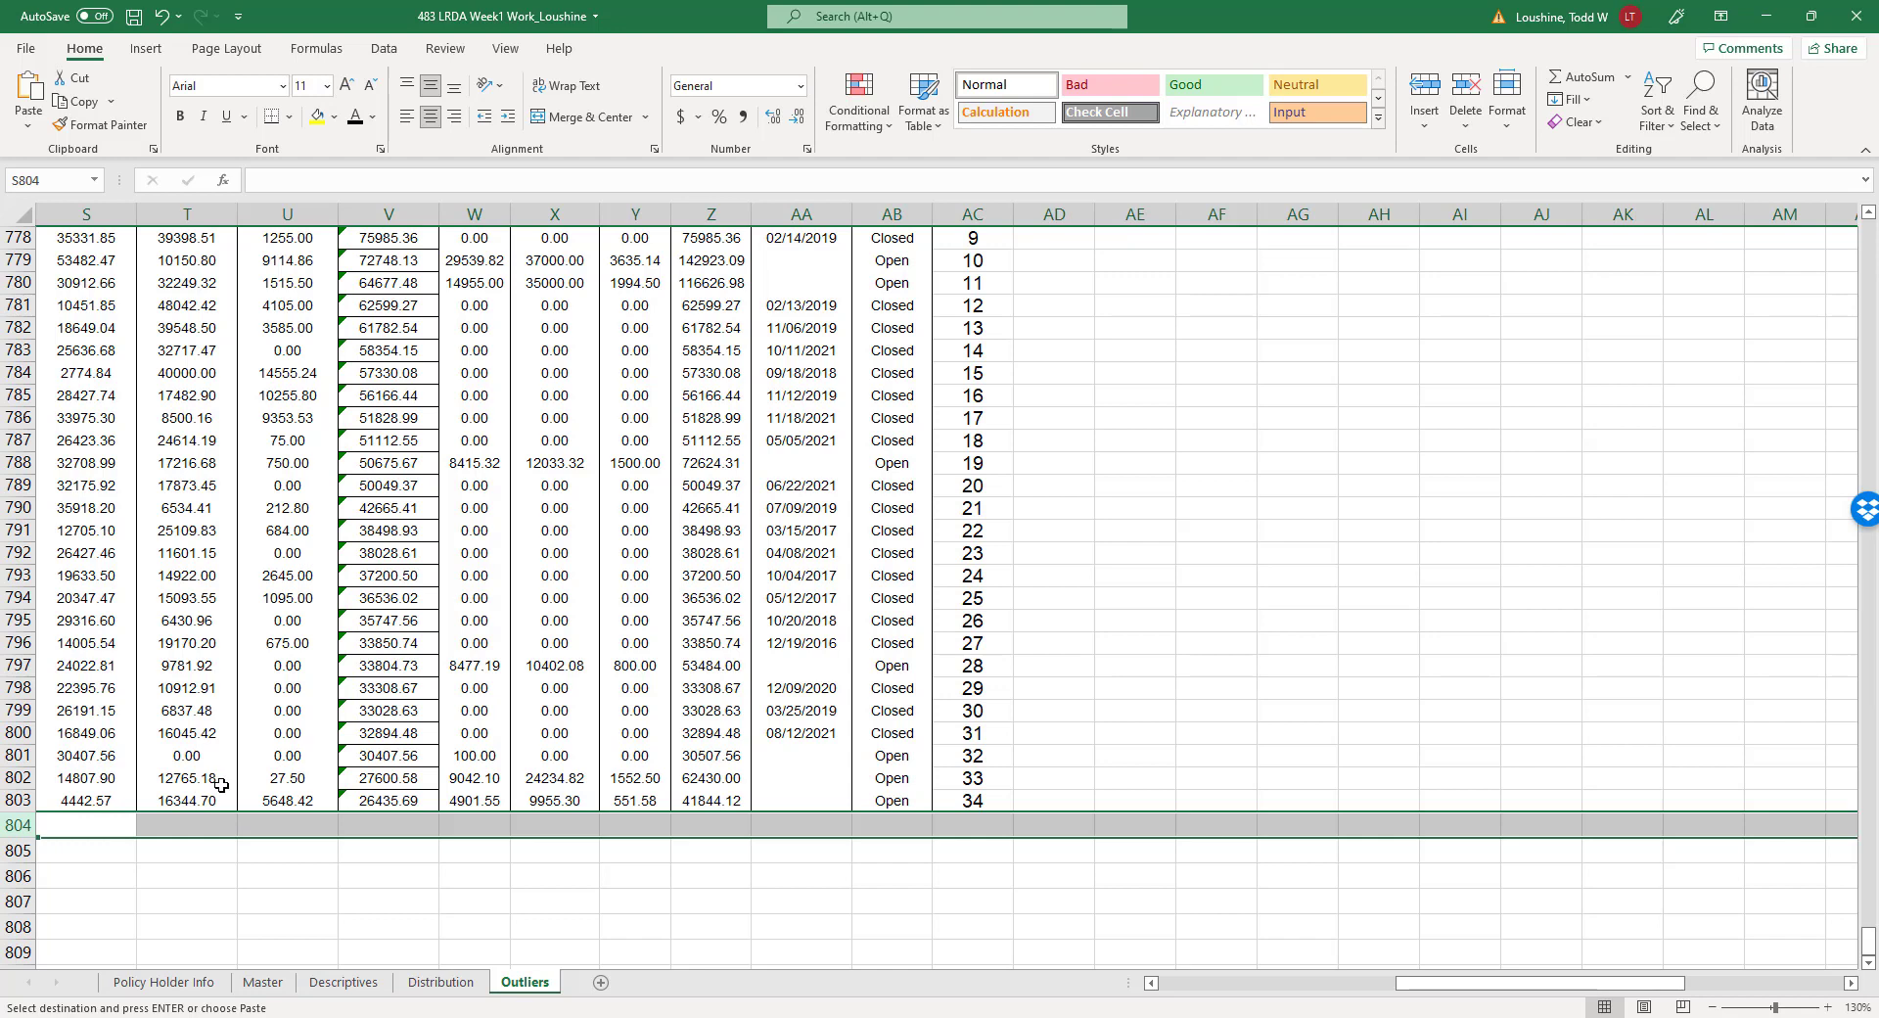
key(Return)
click(1135, 576)
Review the recalculated Paid Total sum, average, median and maximum, and examine the drop in the updated chart.
scroll(1160, 565, up, 9)
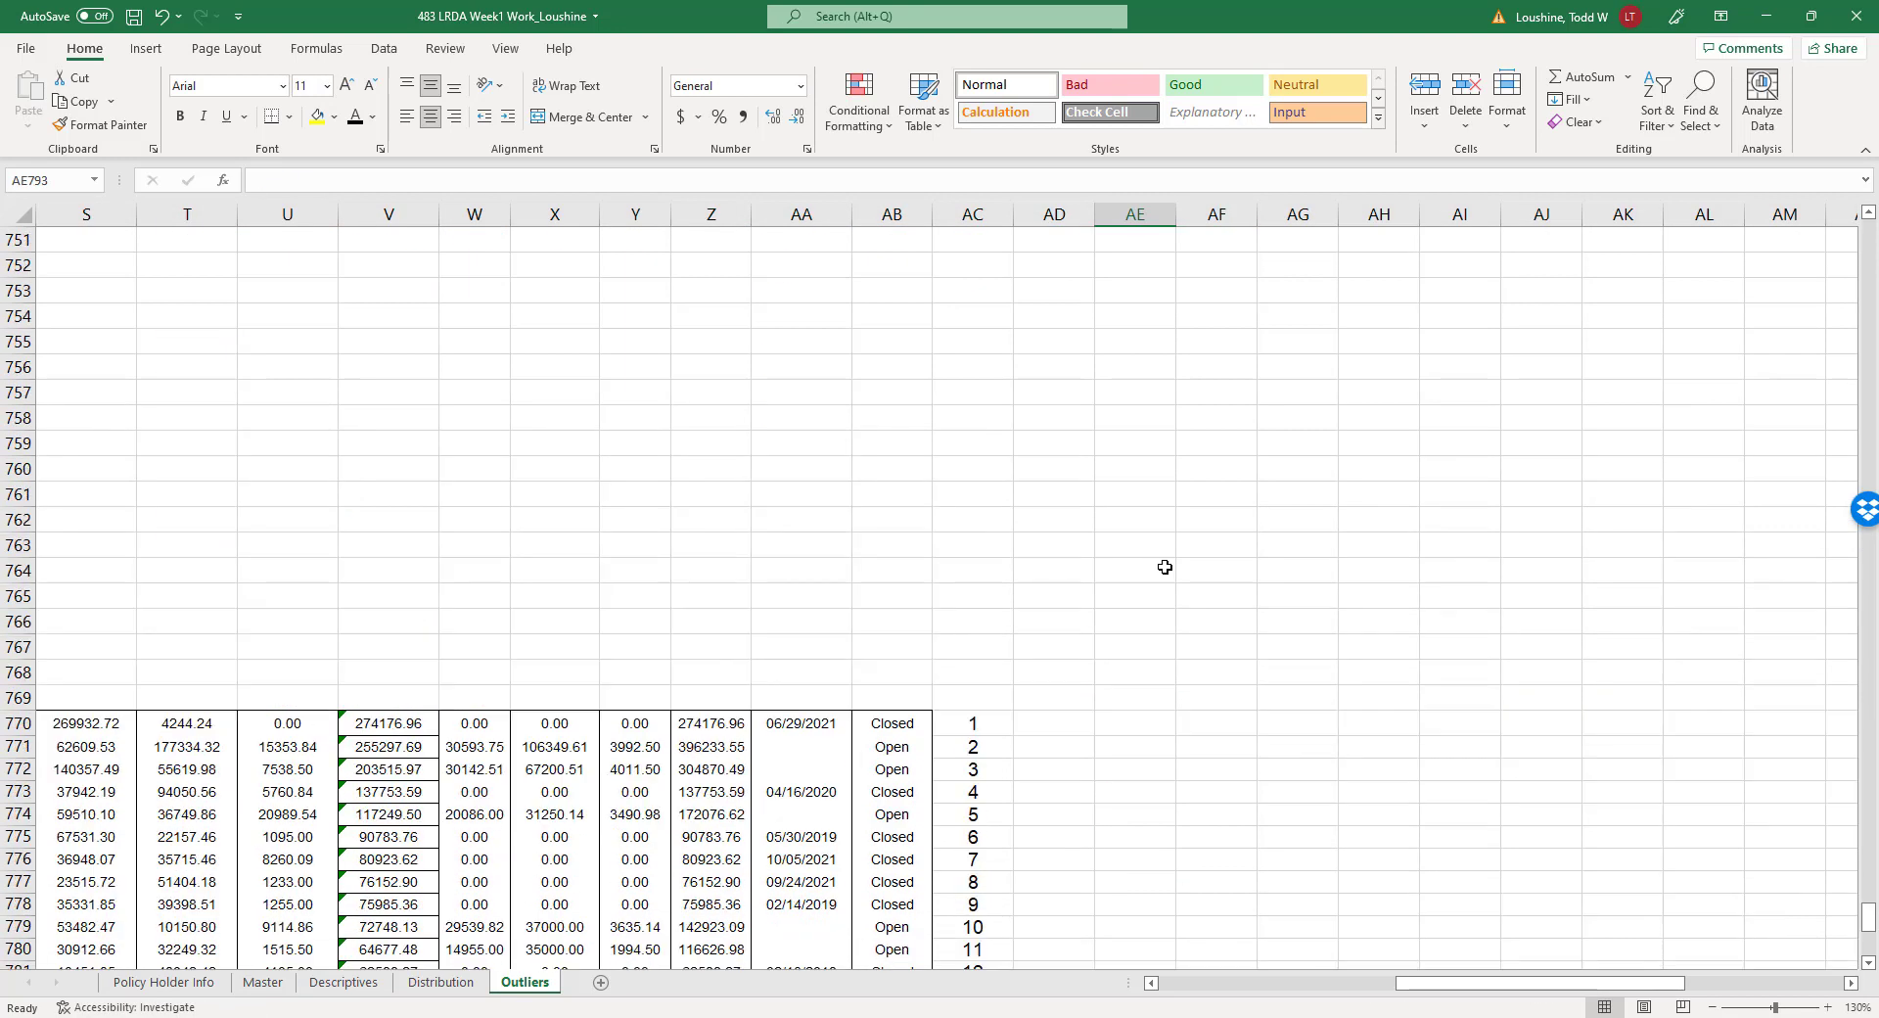
scroll(1165, 567, up, 10)
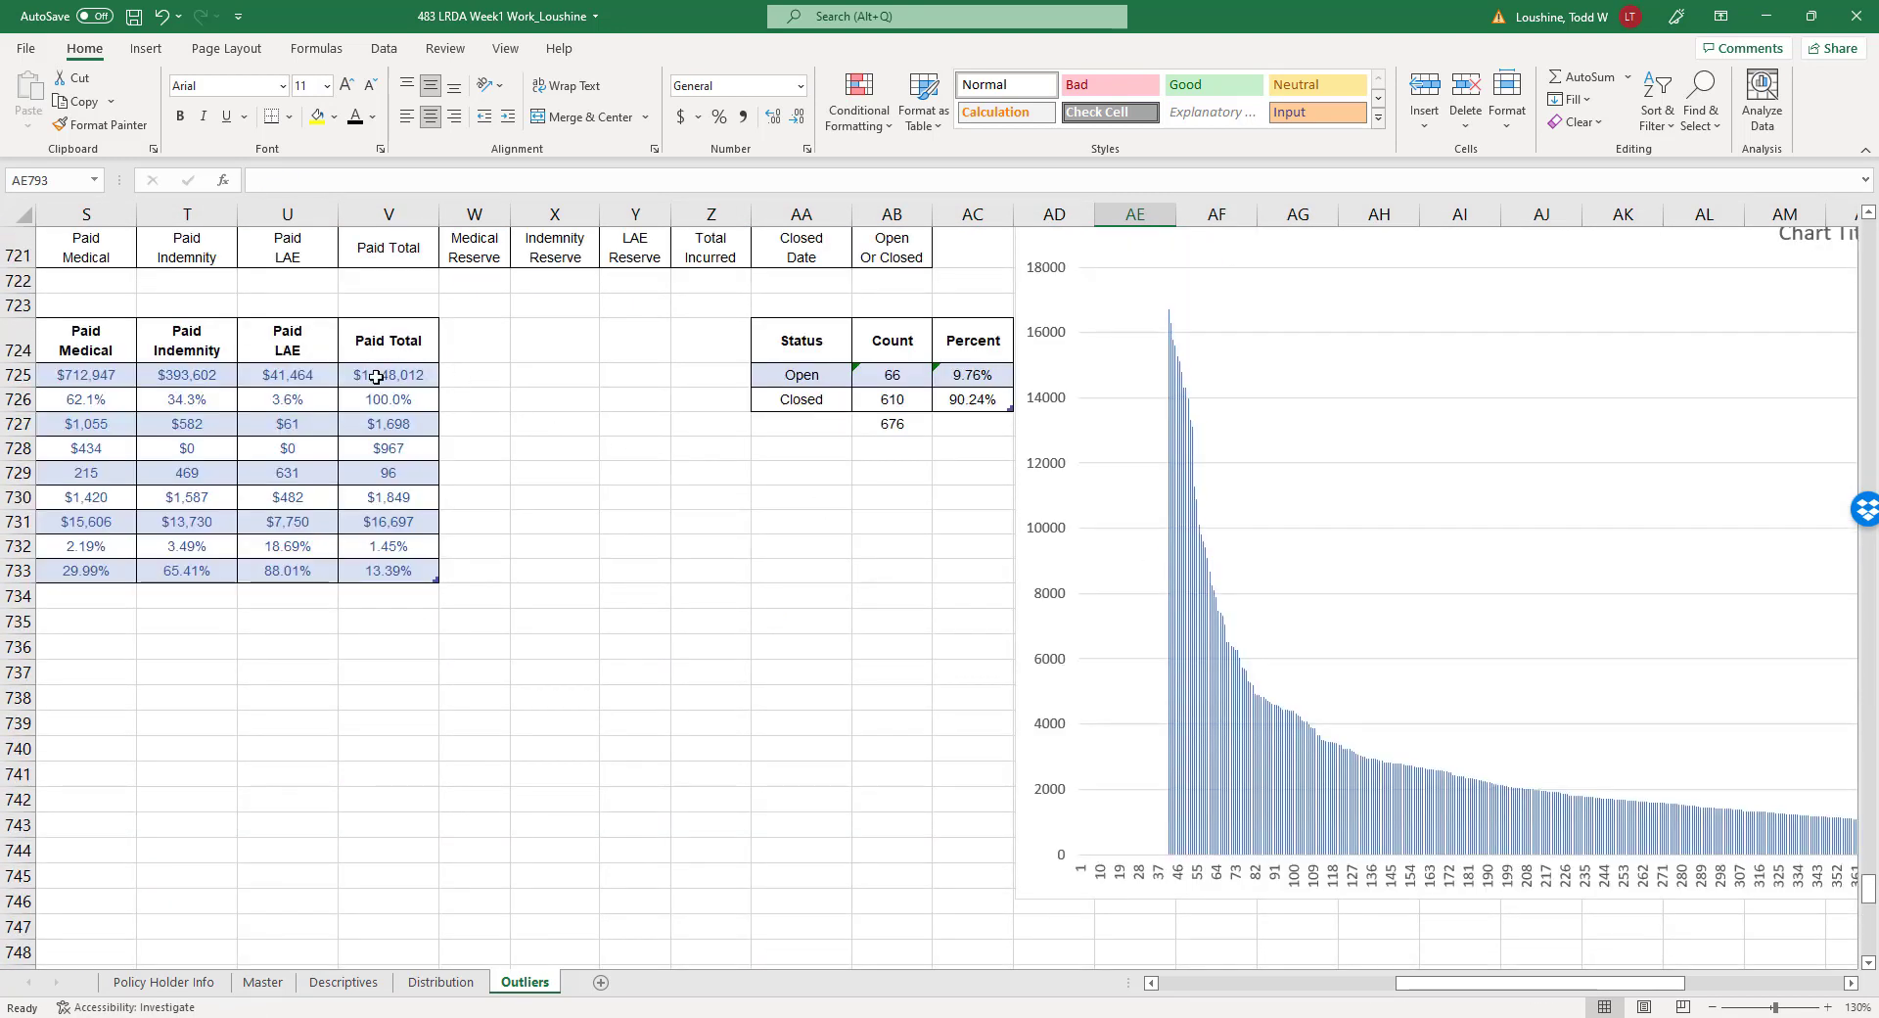
click(377, 377)
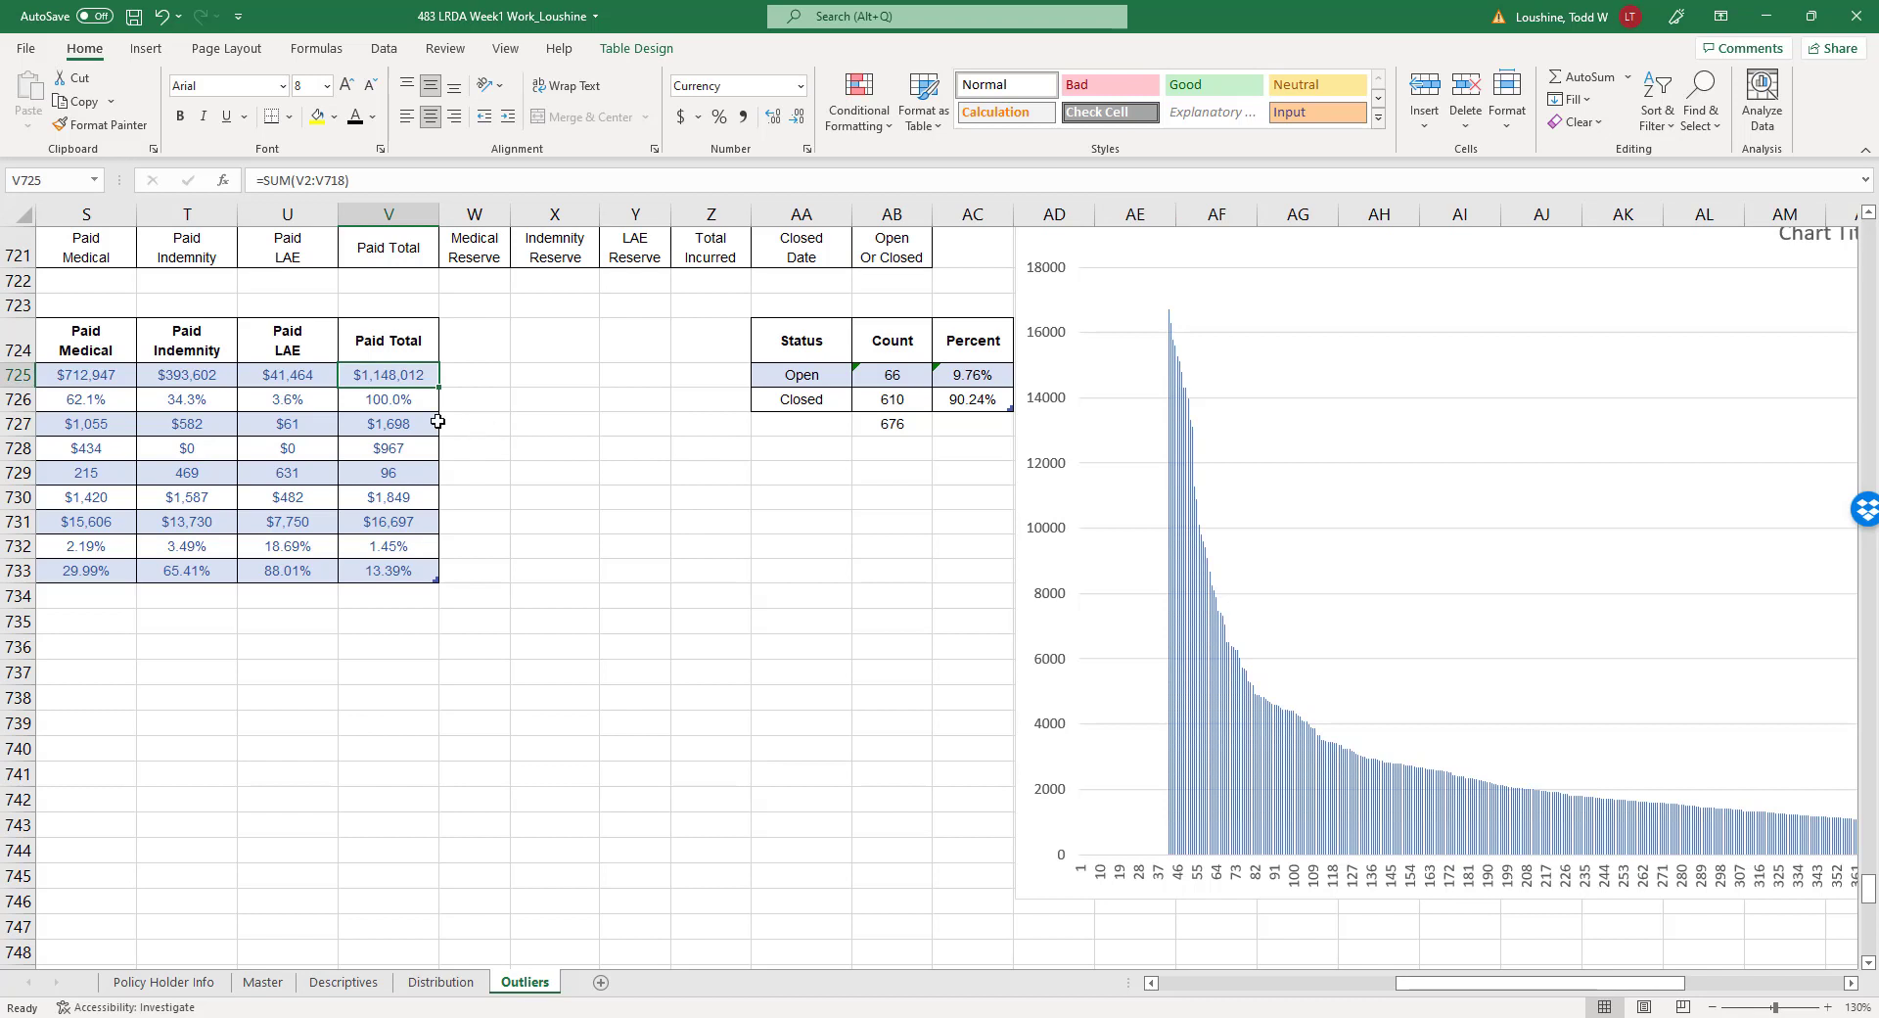
click(408, 420)
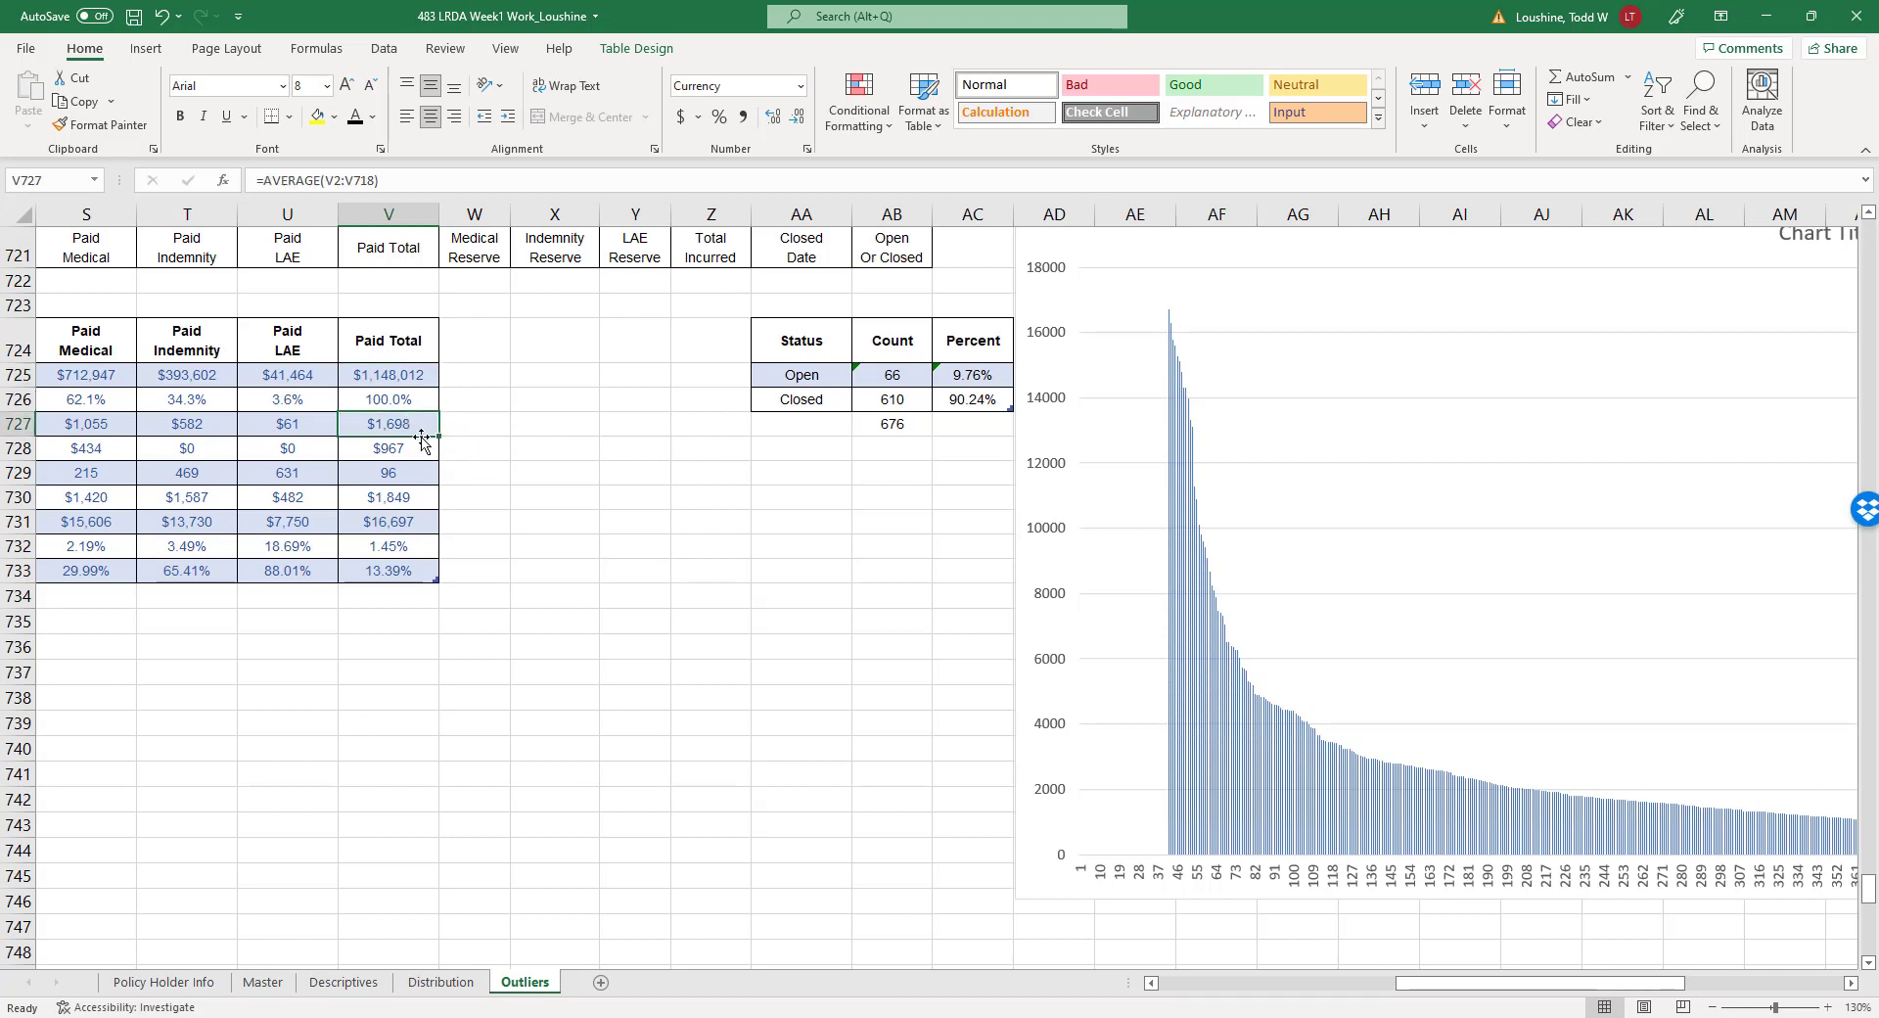
click(422, 442)
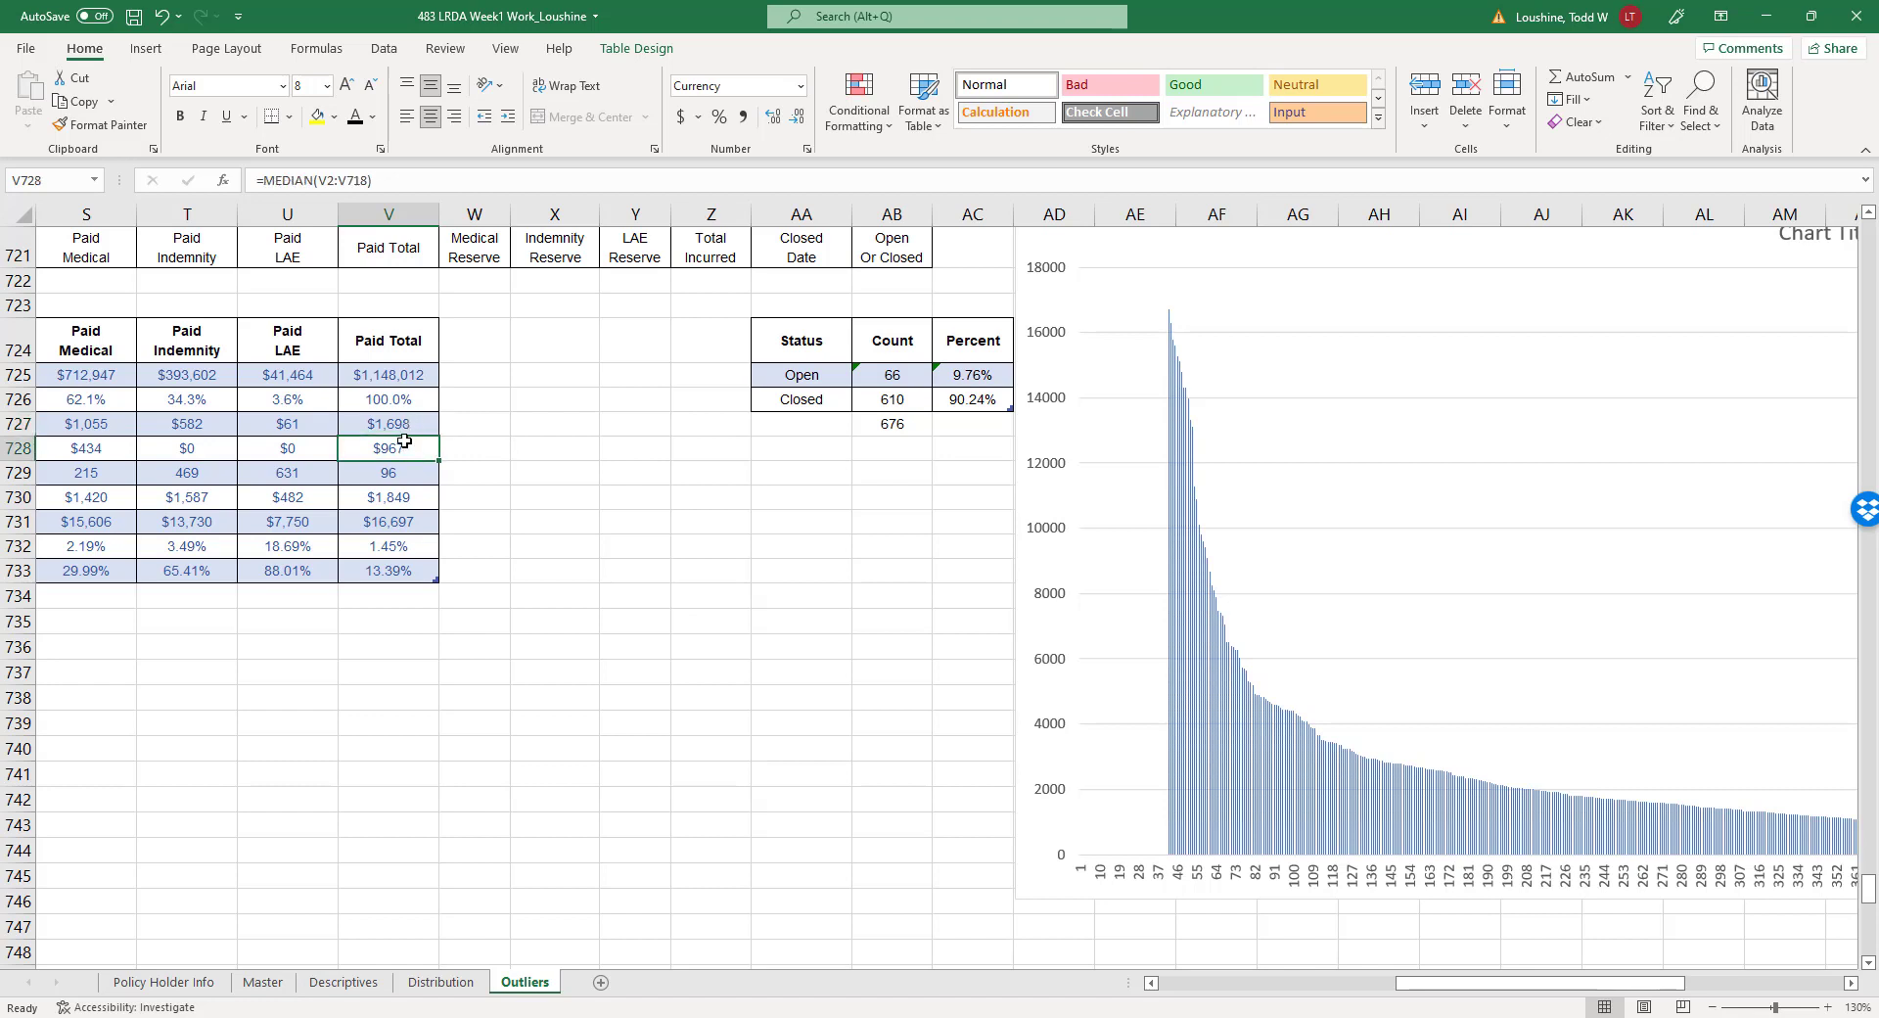
click(408, 544)
click(584, 558)
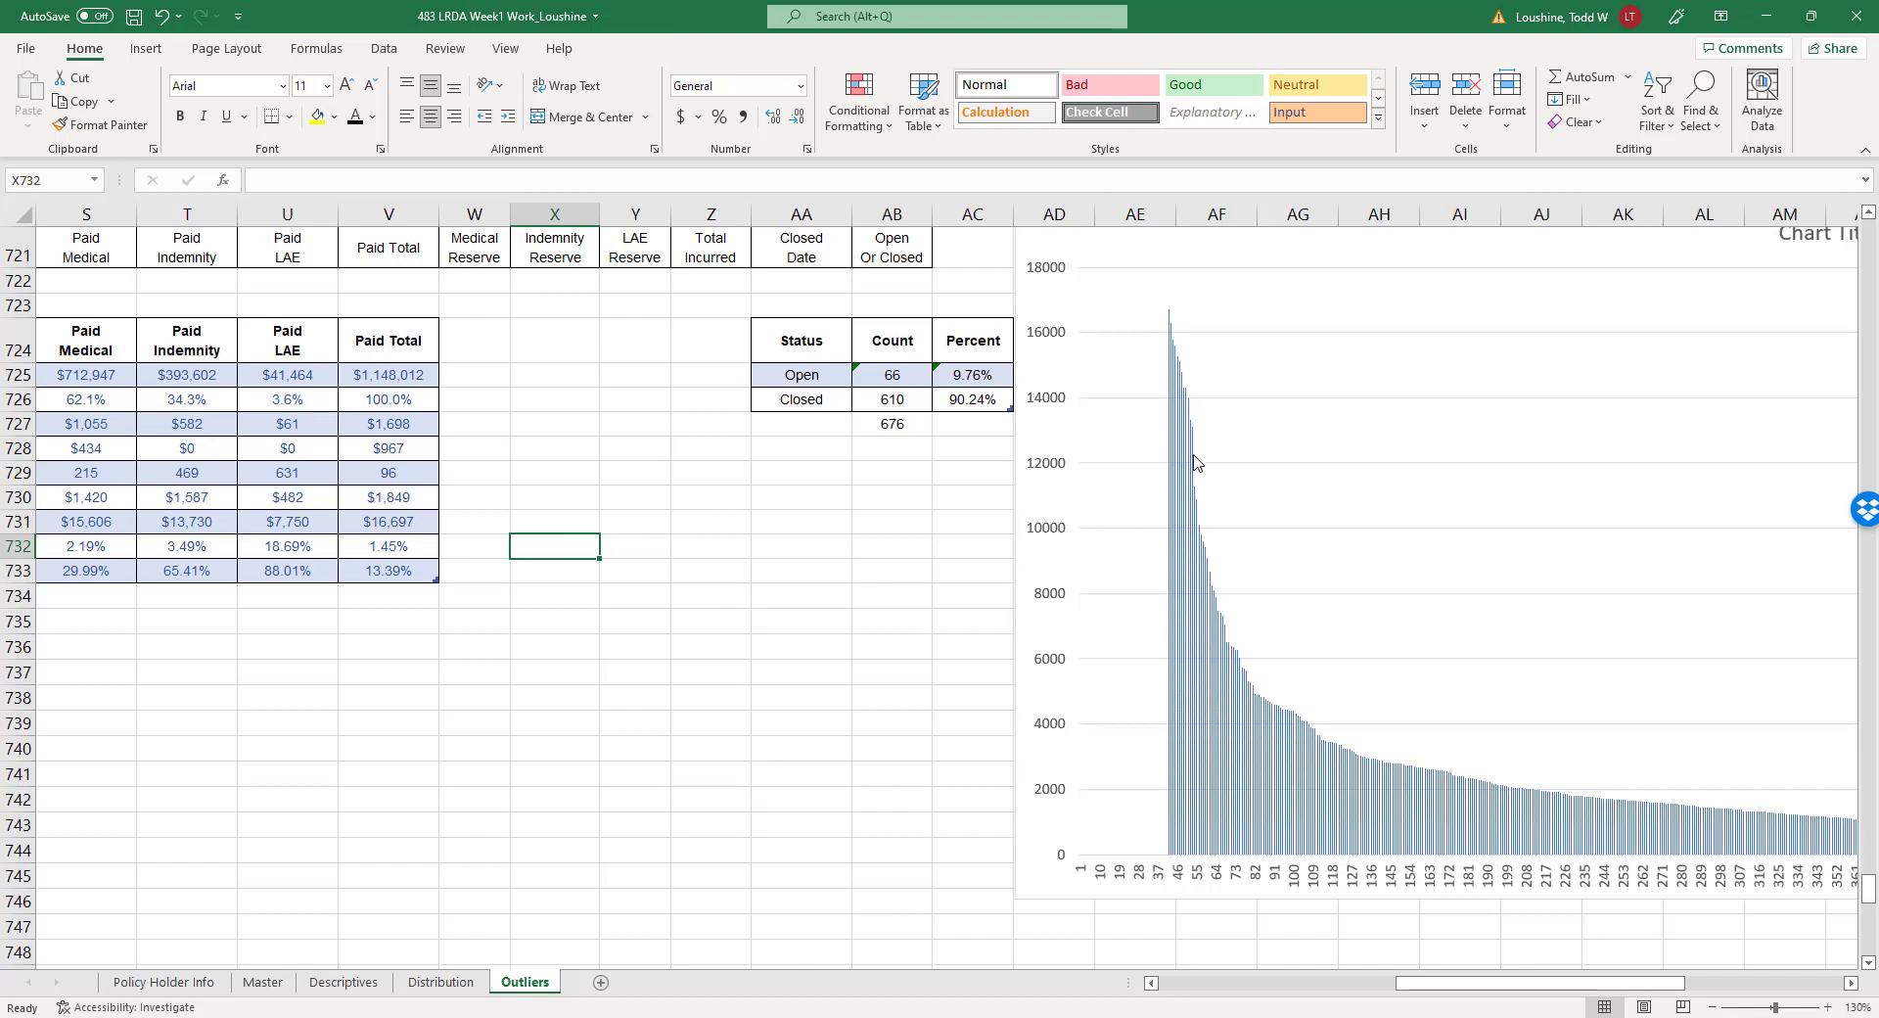
mouse_move(1193, 461)
Calculate the outliers' share of all claims in AD810, beside outlier 41, with the formula =AC810/717.
scroll(724, 585, down, 20)
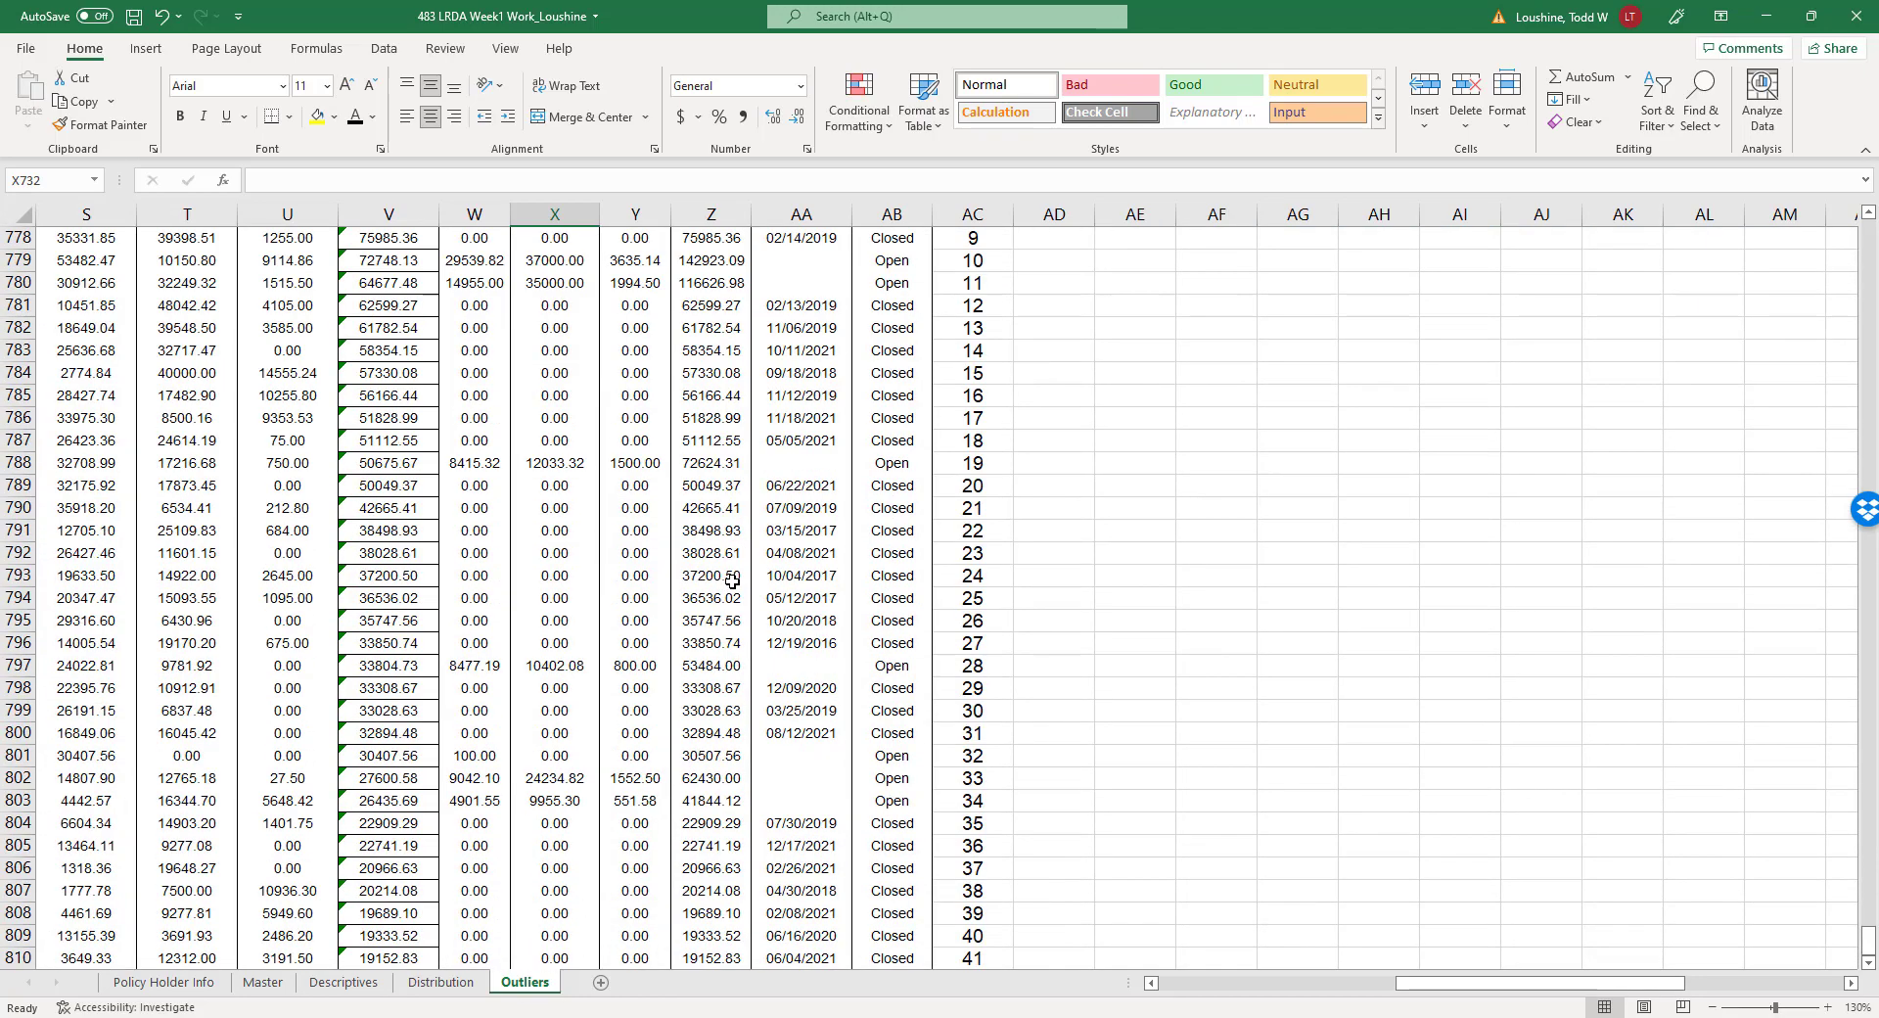
scroll(731, 579, up, 9)
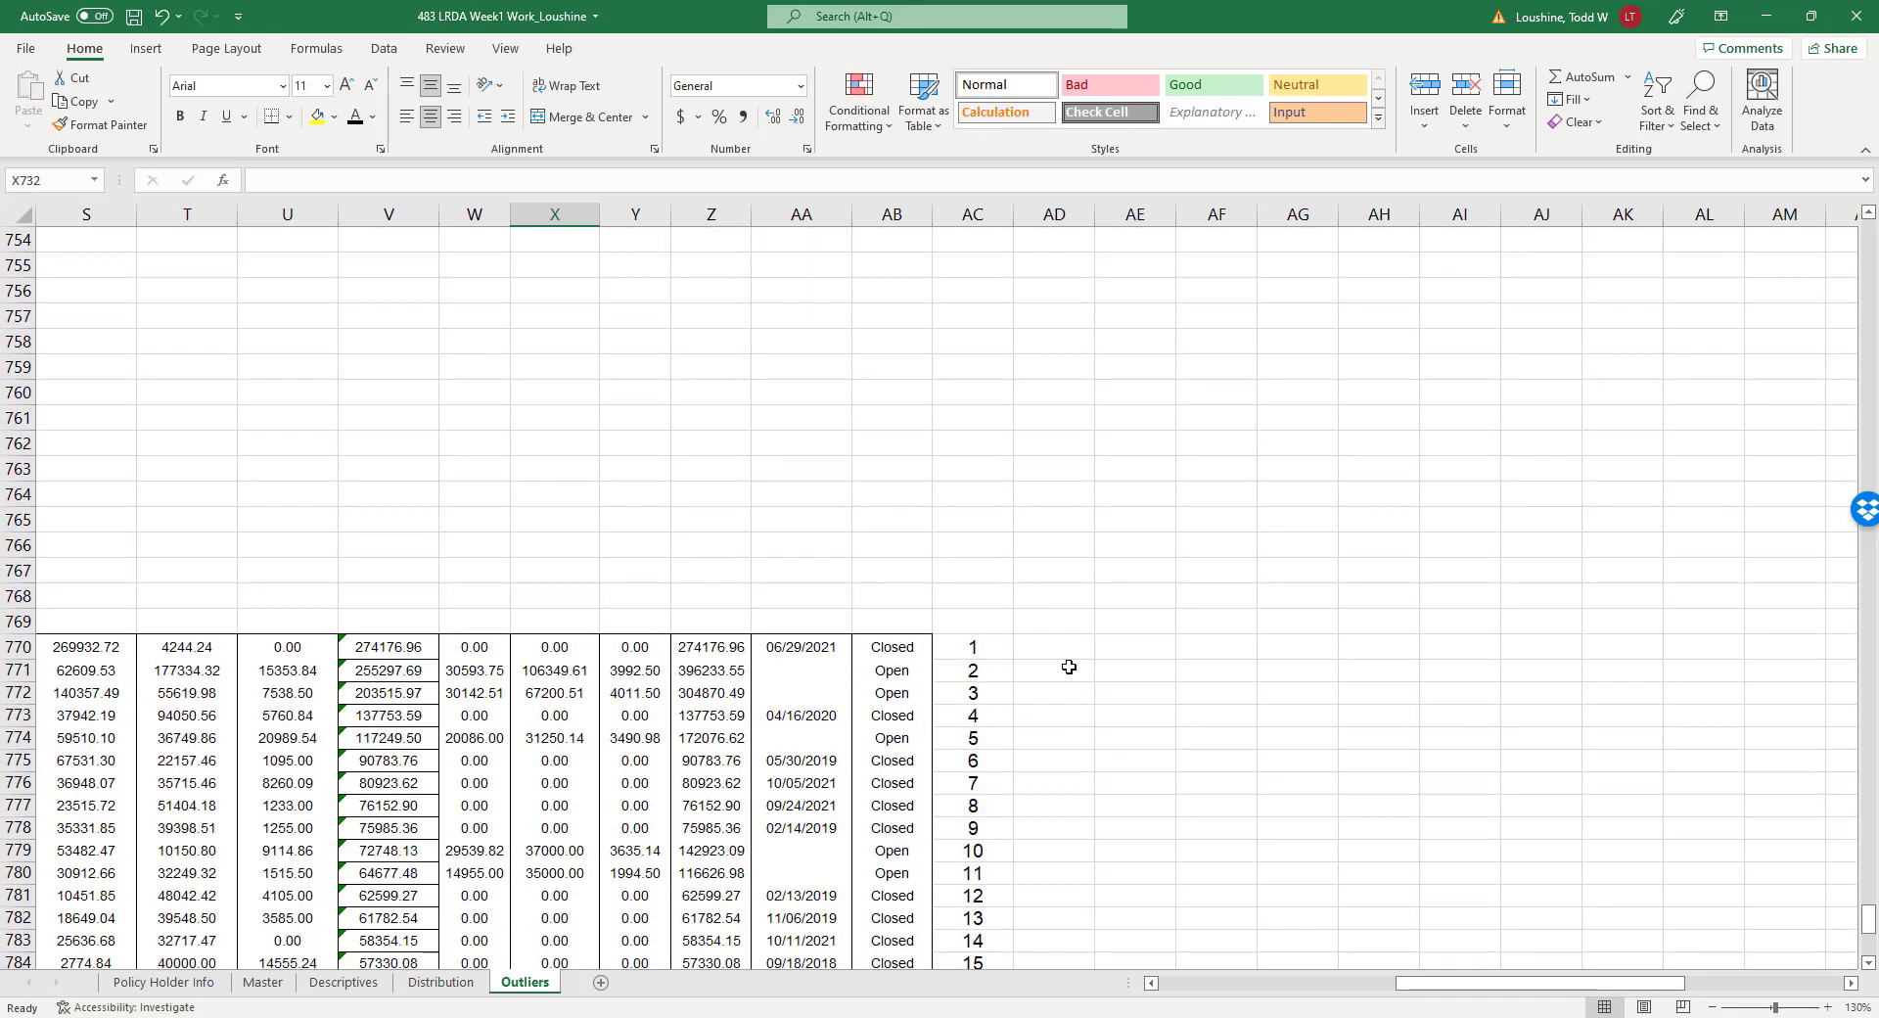
scroll(1075, 641, down, 11)
click(1086, 750)
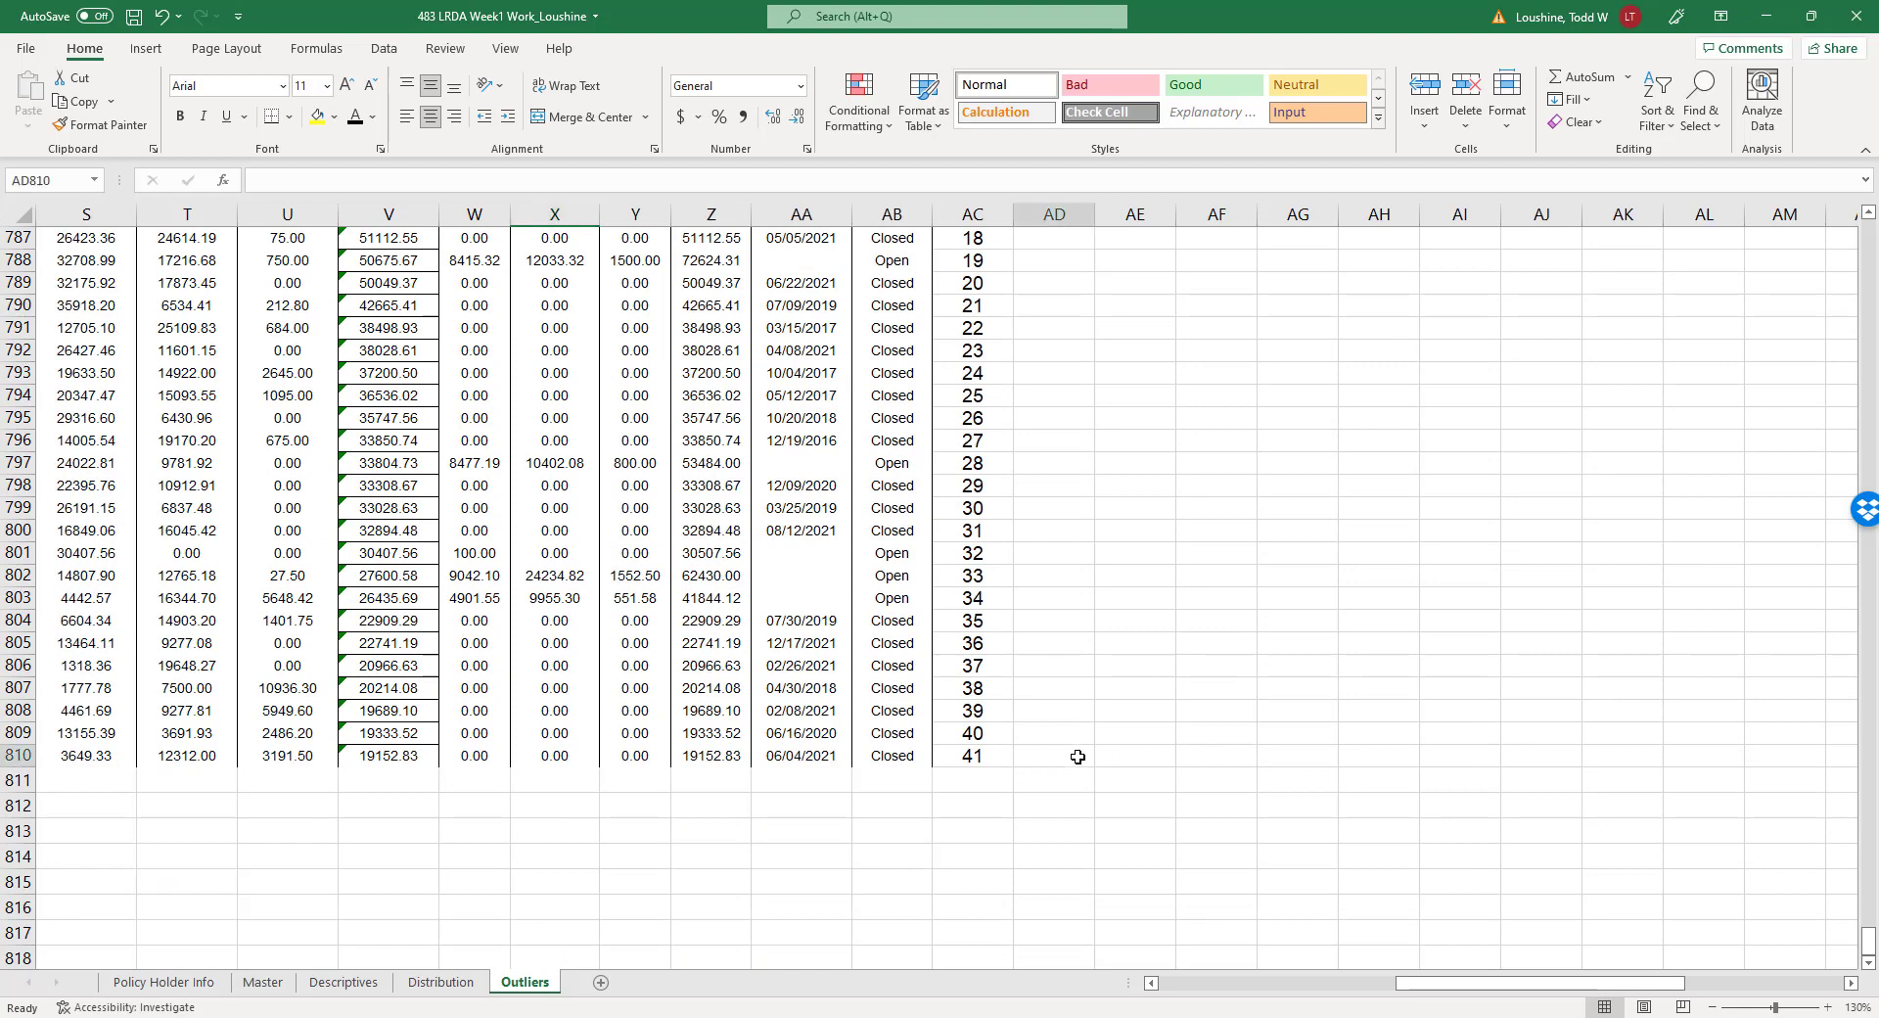
text(=)
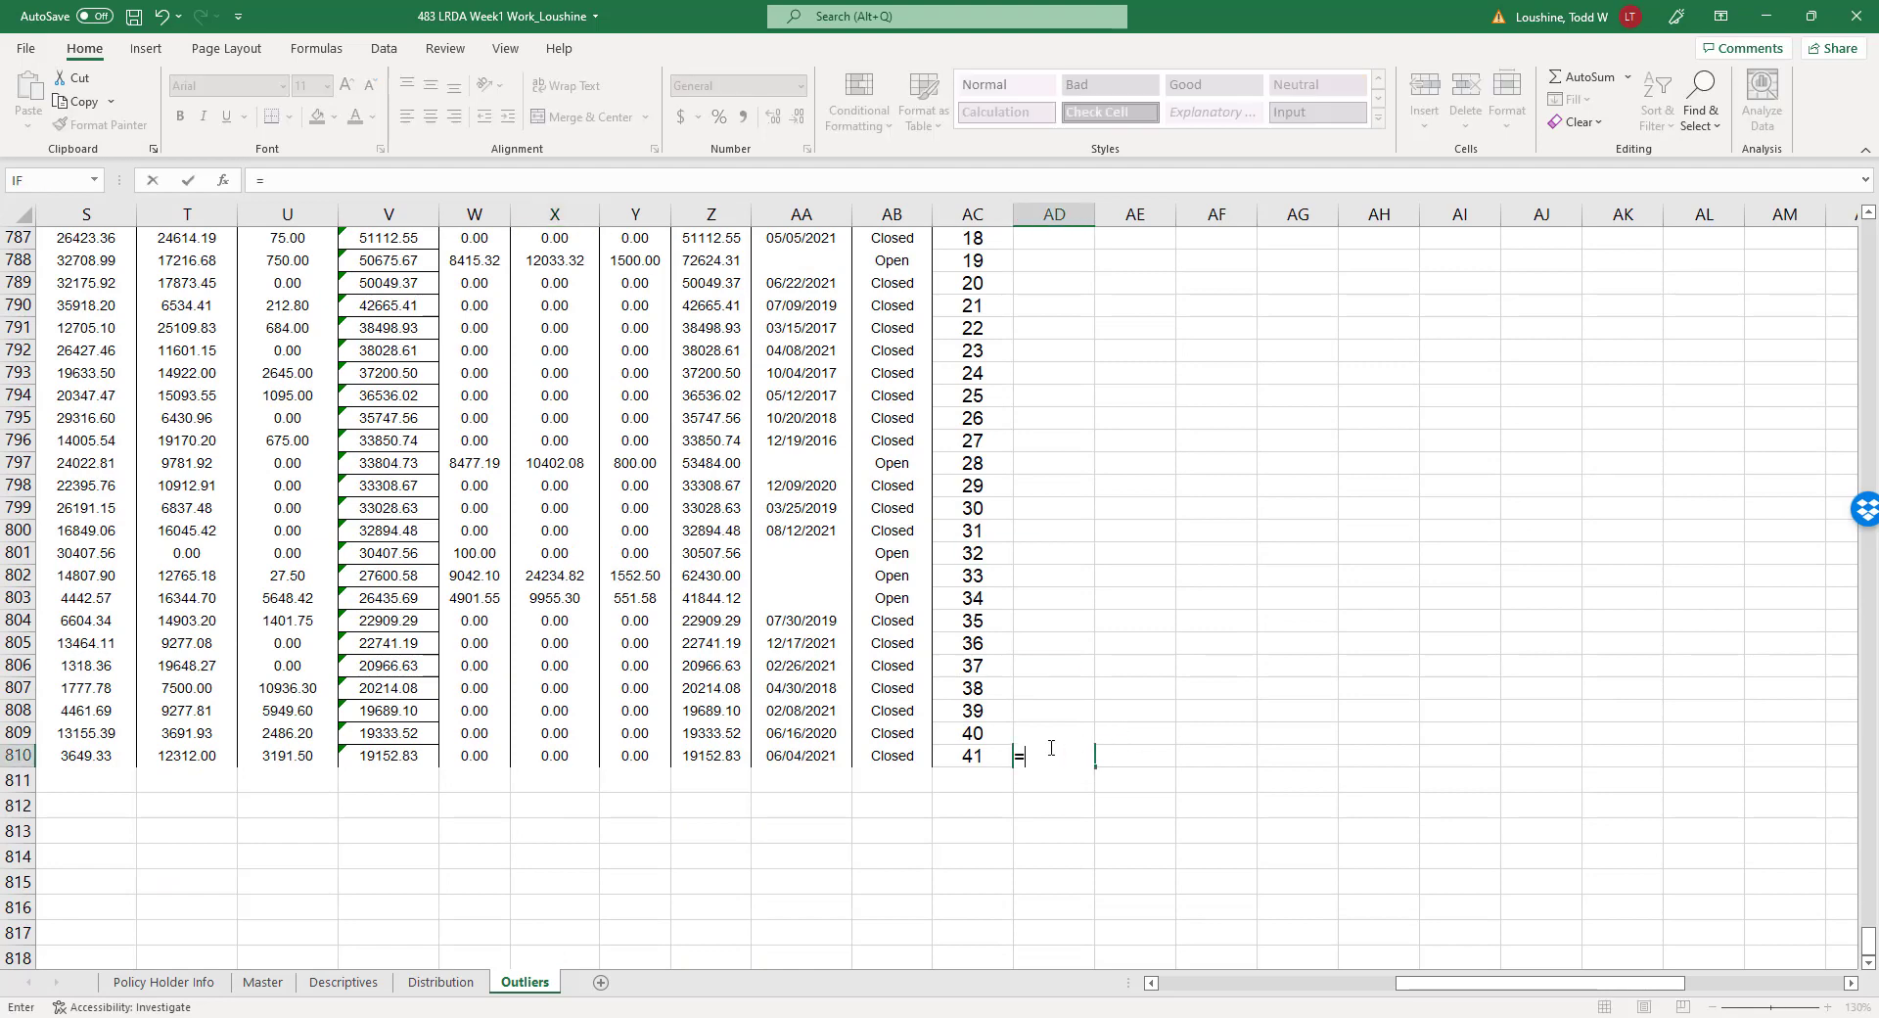
click(1002, 758)
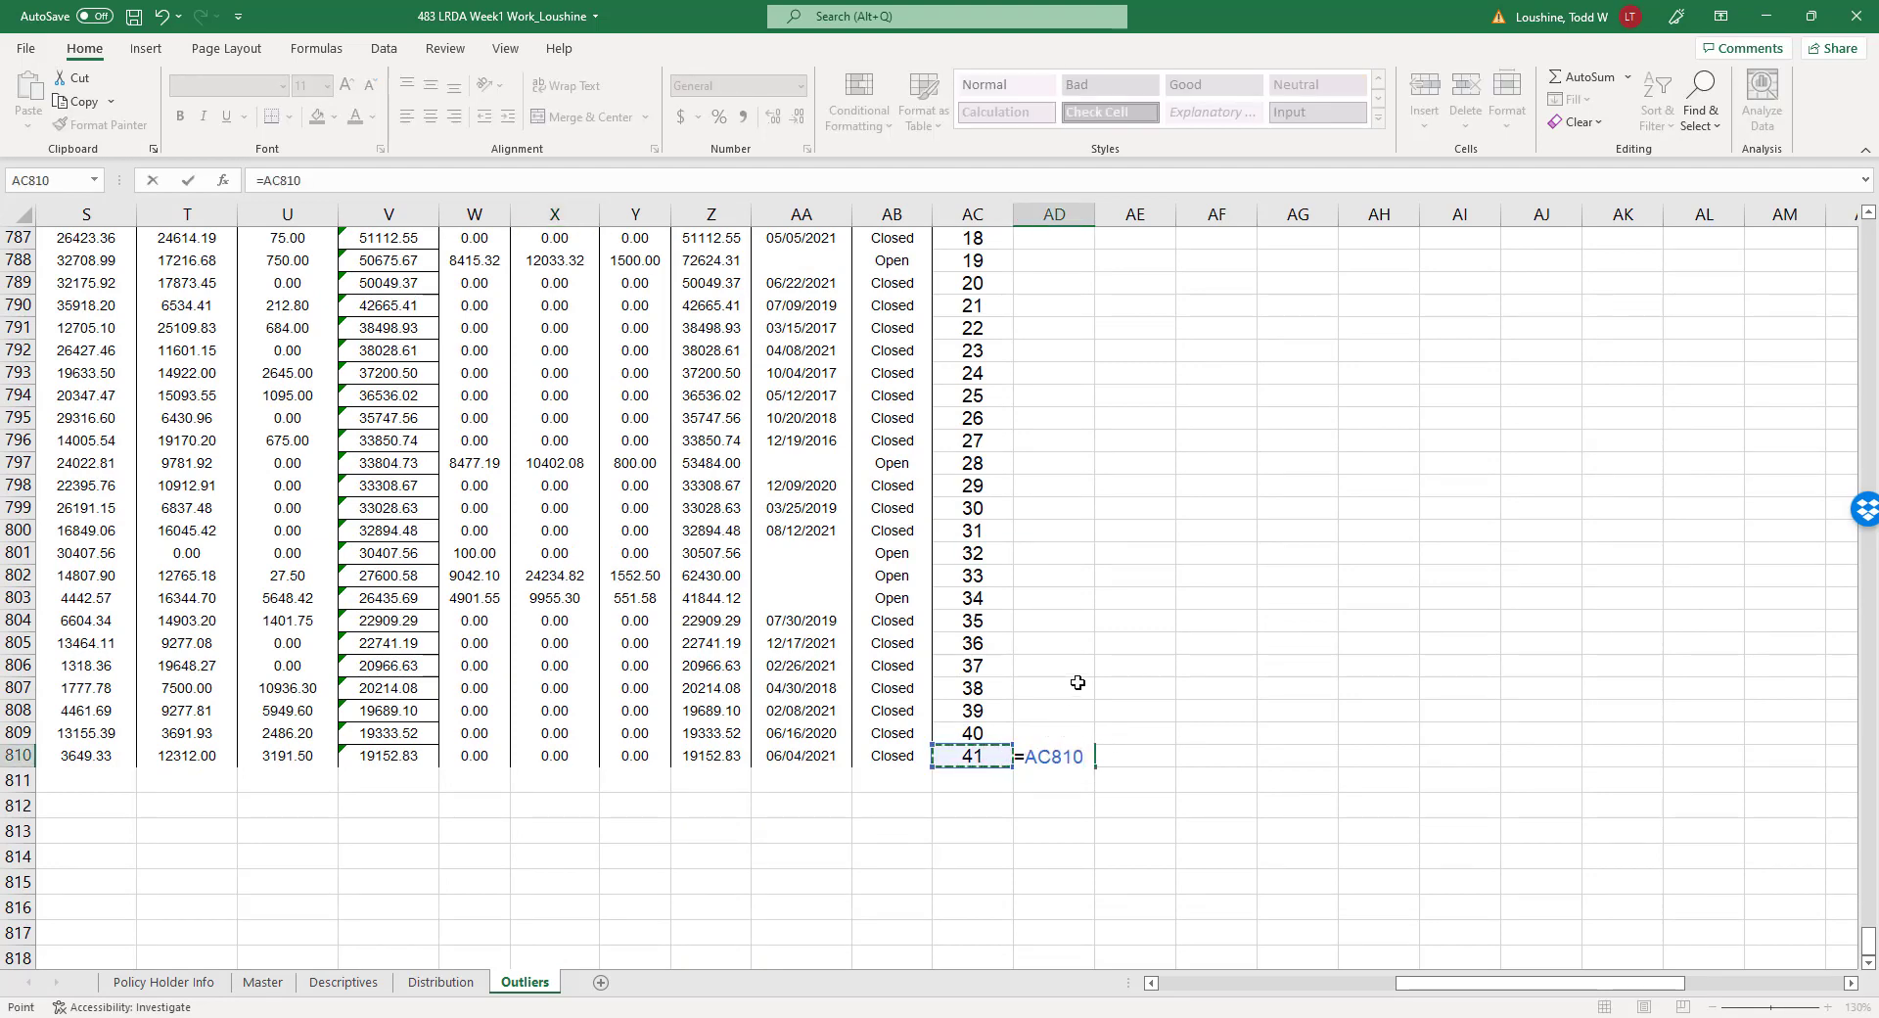
text(/717)
key(Return)
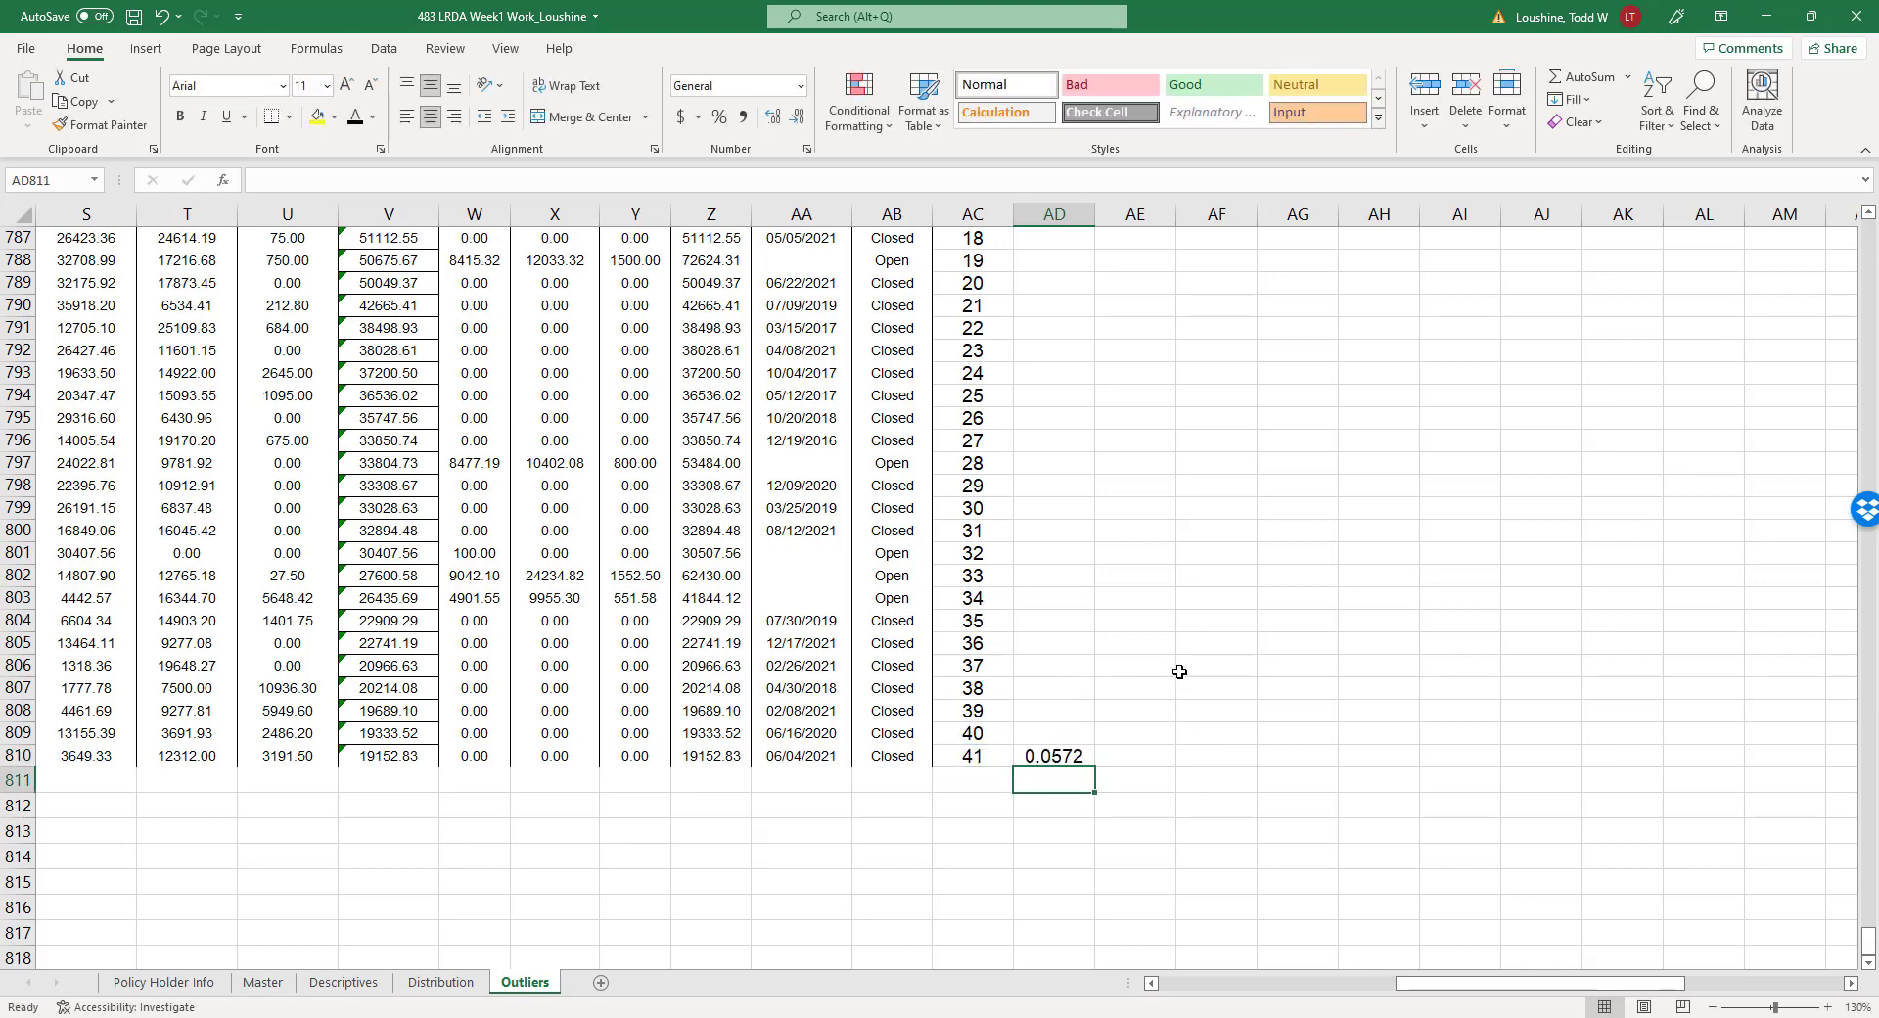
Format the outlier share in AD810 as a percentage.
click(1181, 671)
click(1080, 747)
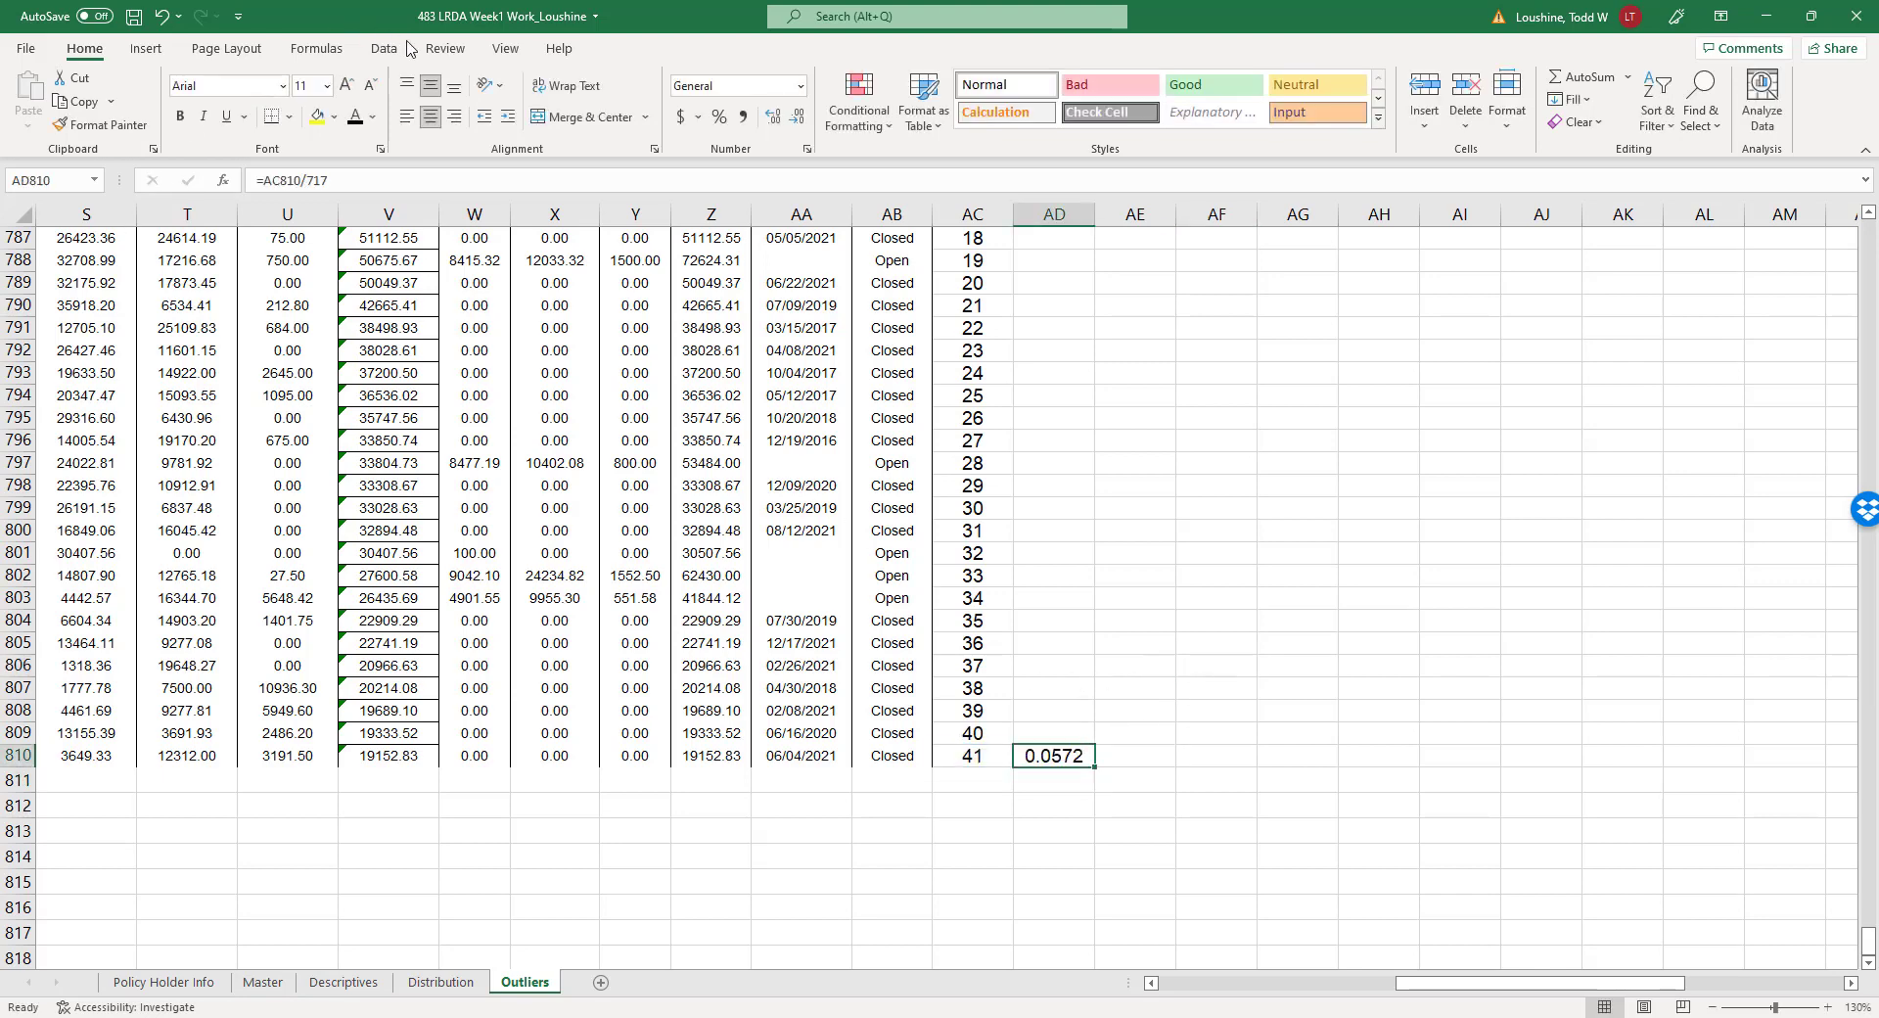
click(799, 88)
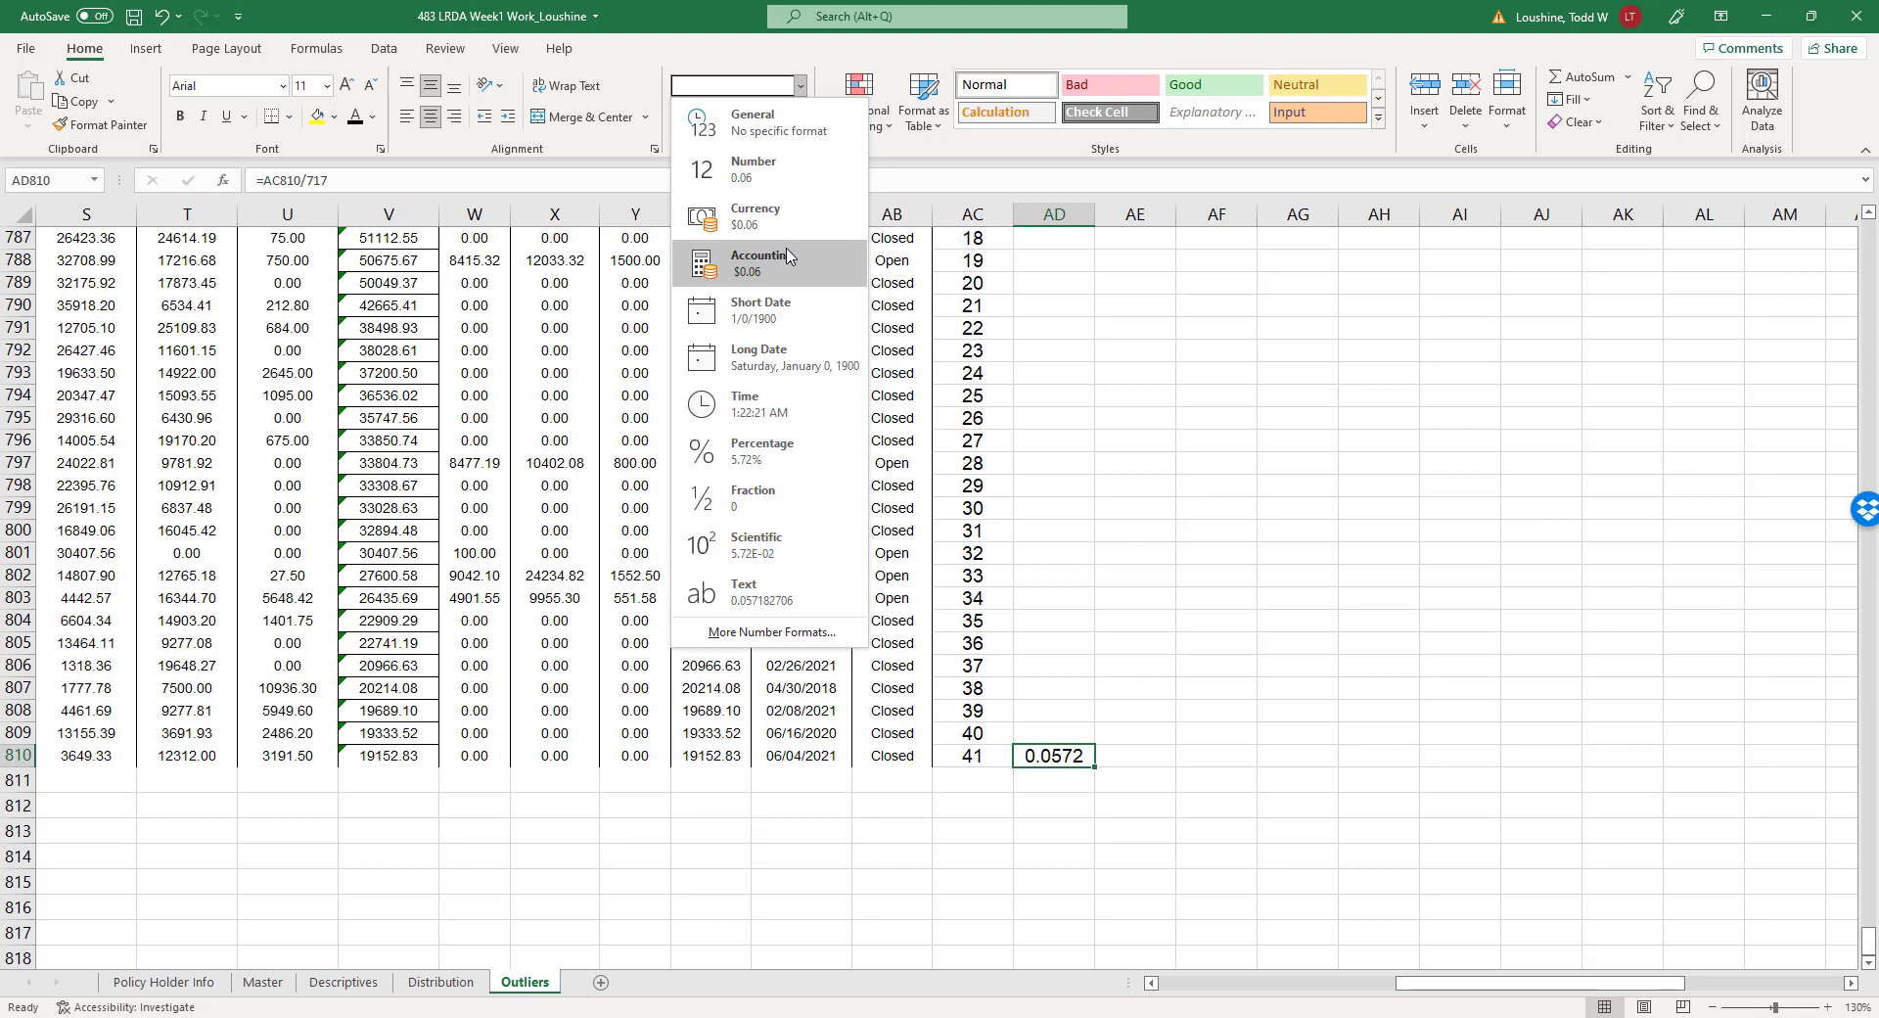
click(780, 457)
click(1100, 460)
Sum the outliers' Total Incurred values in AE810 with the formula =SUM(Z770:Z810).
scroll(487, 345, up, 9)
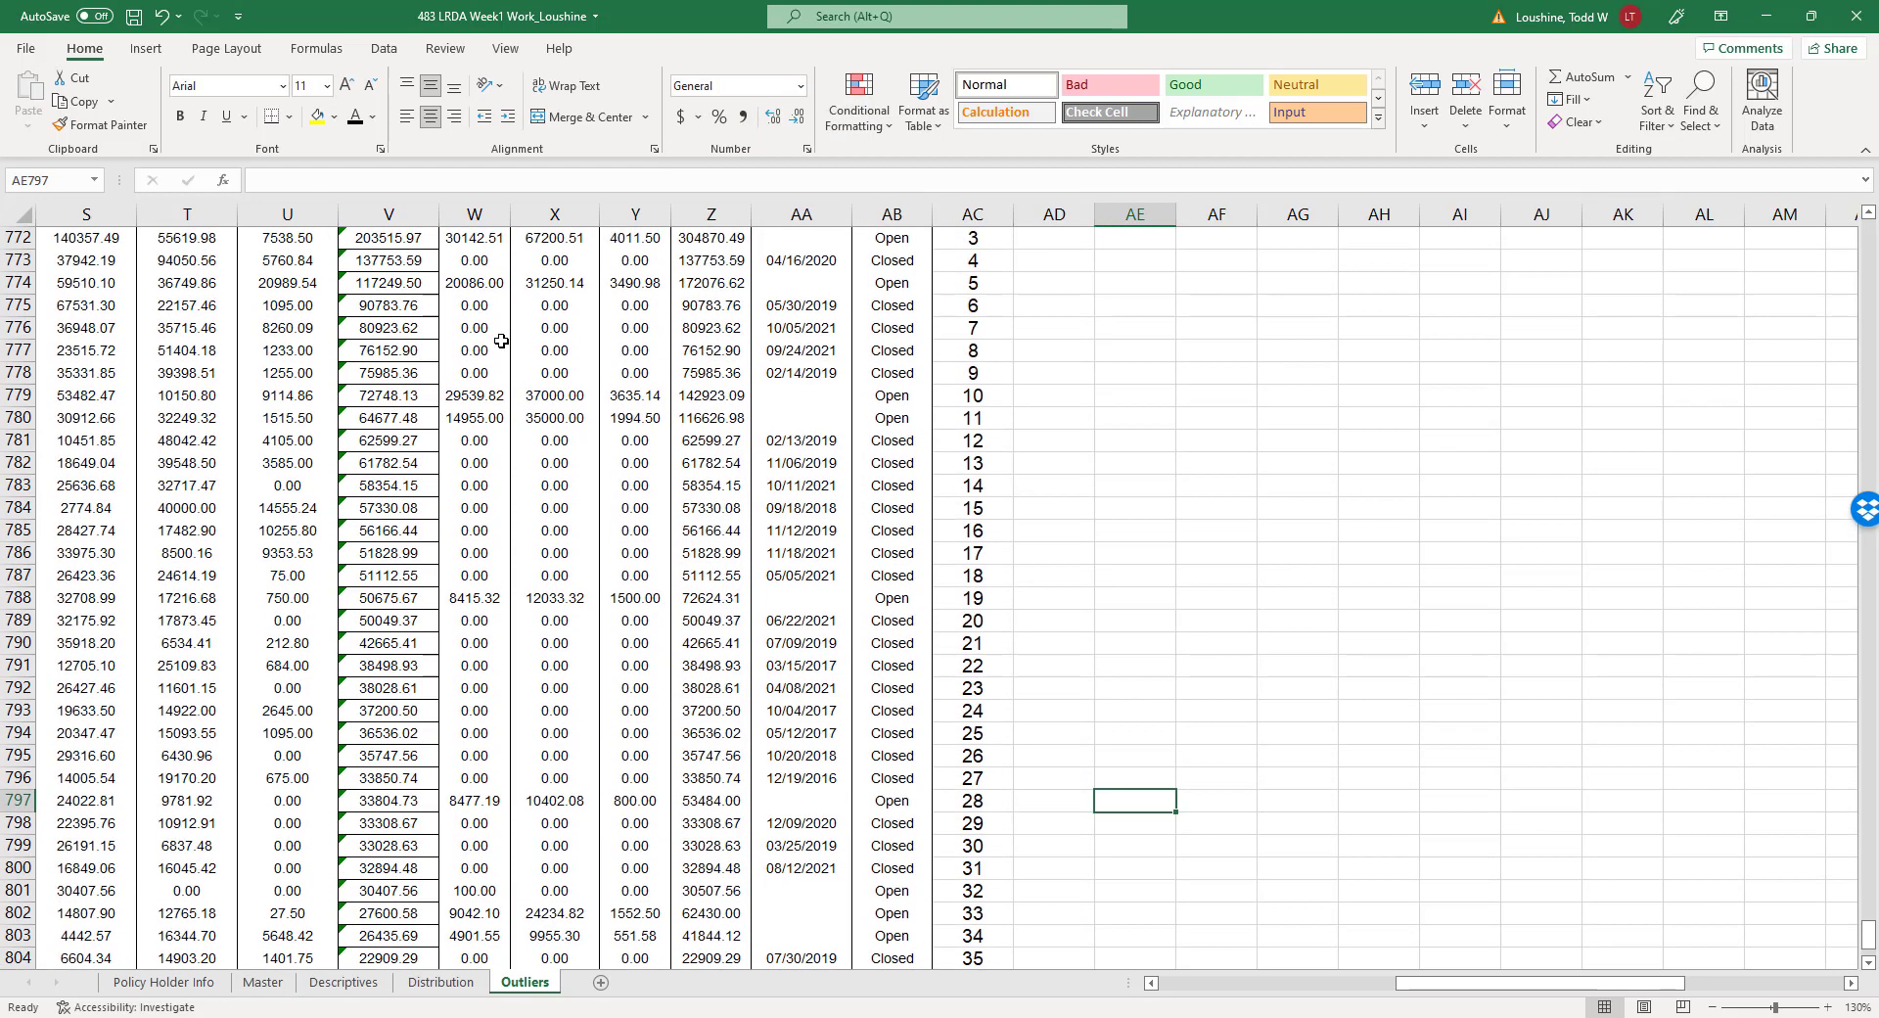
scroll(835, 428, down, 11)
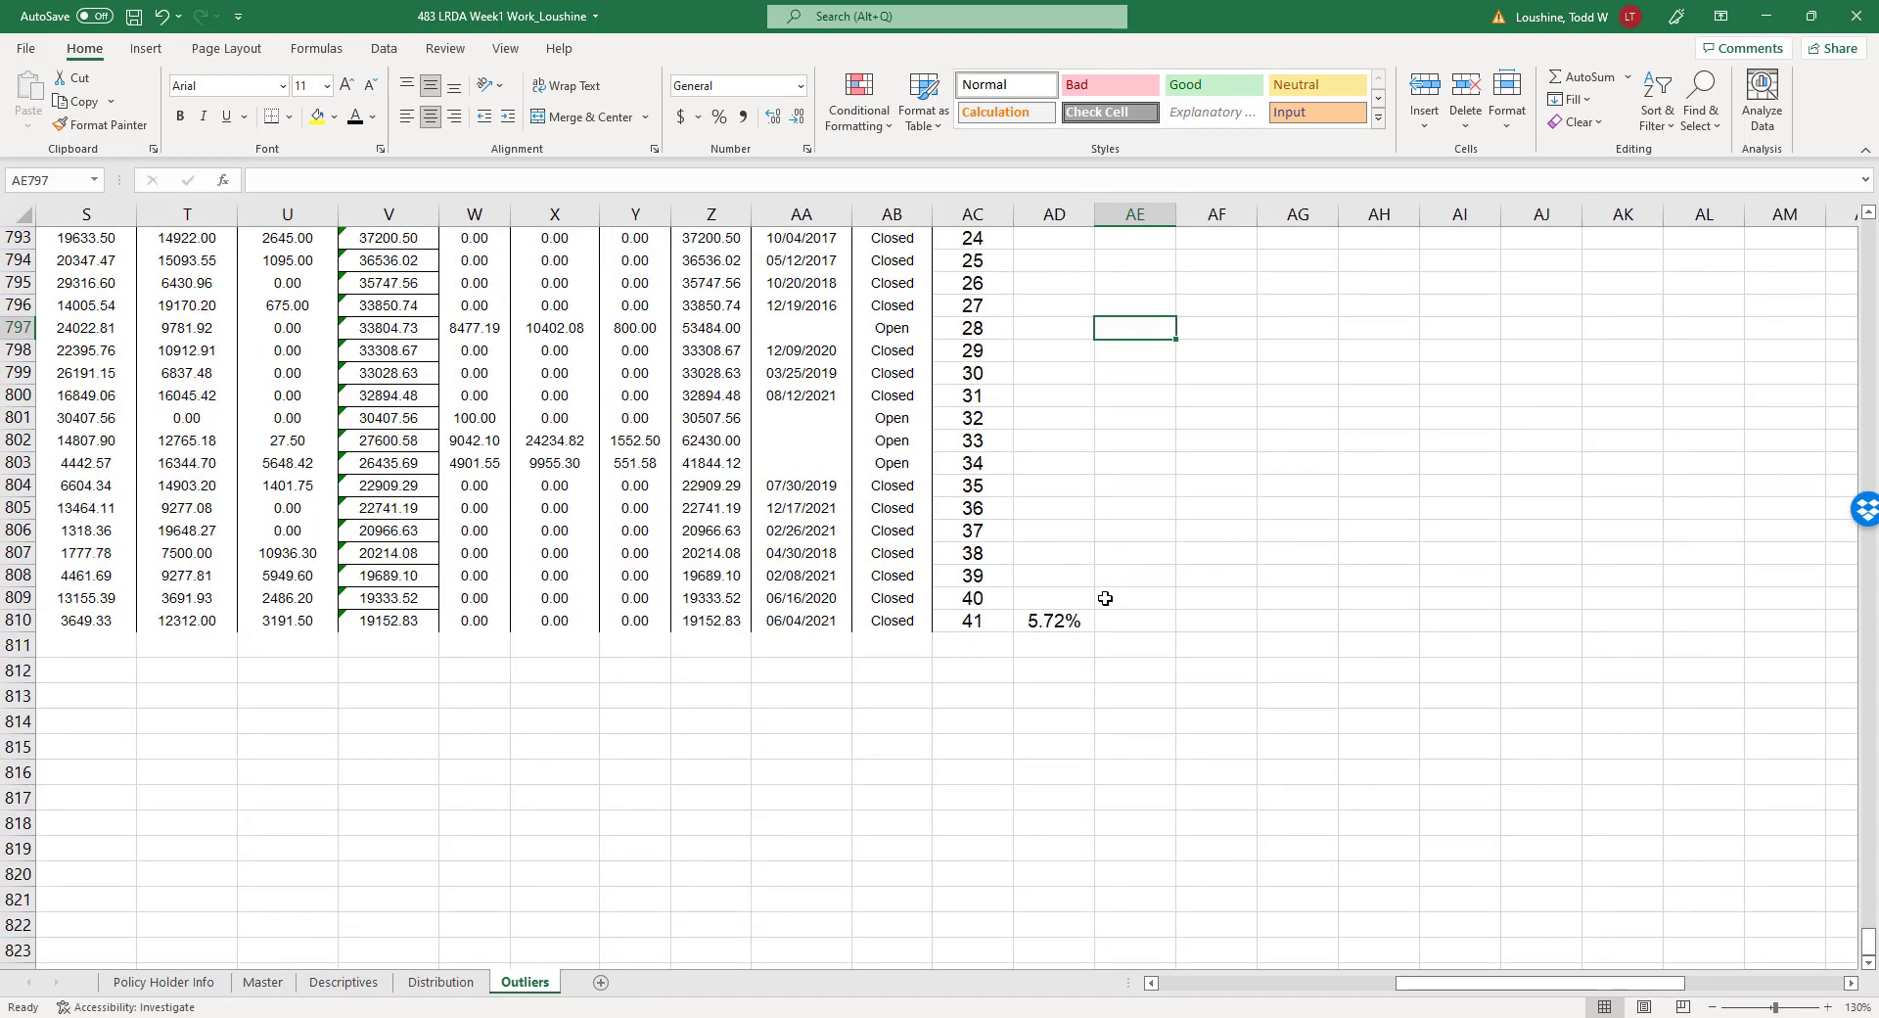
click(1124, 621)
text(=sum()
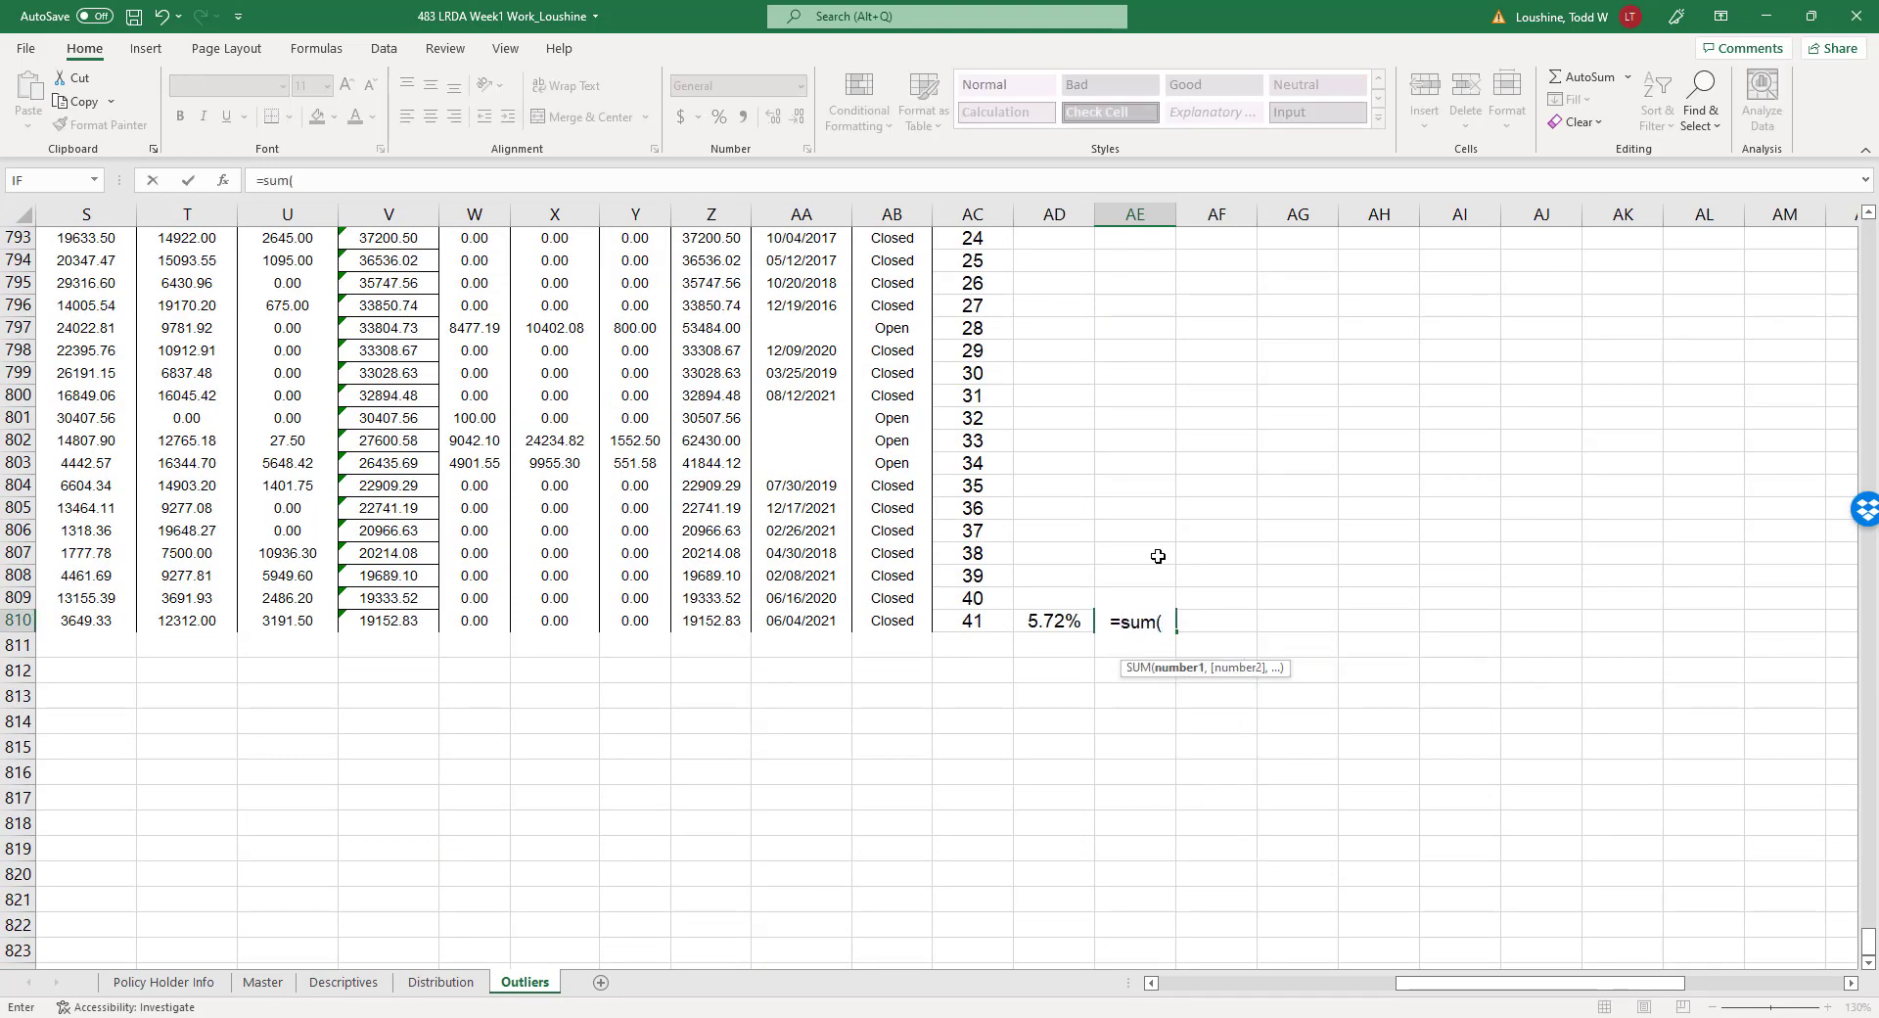
scroll(1157, 556, up, 8)
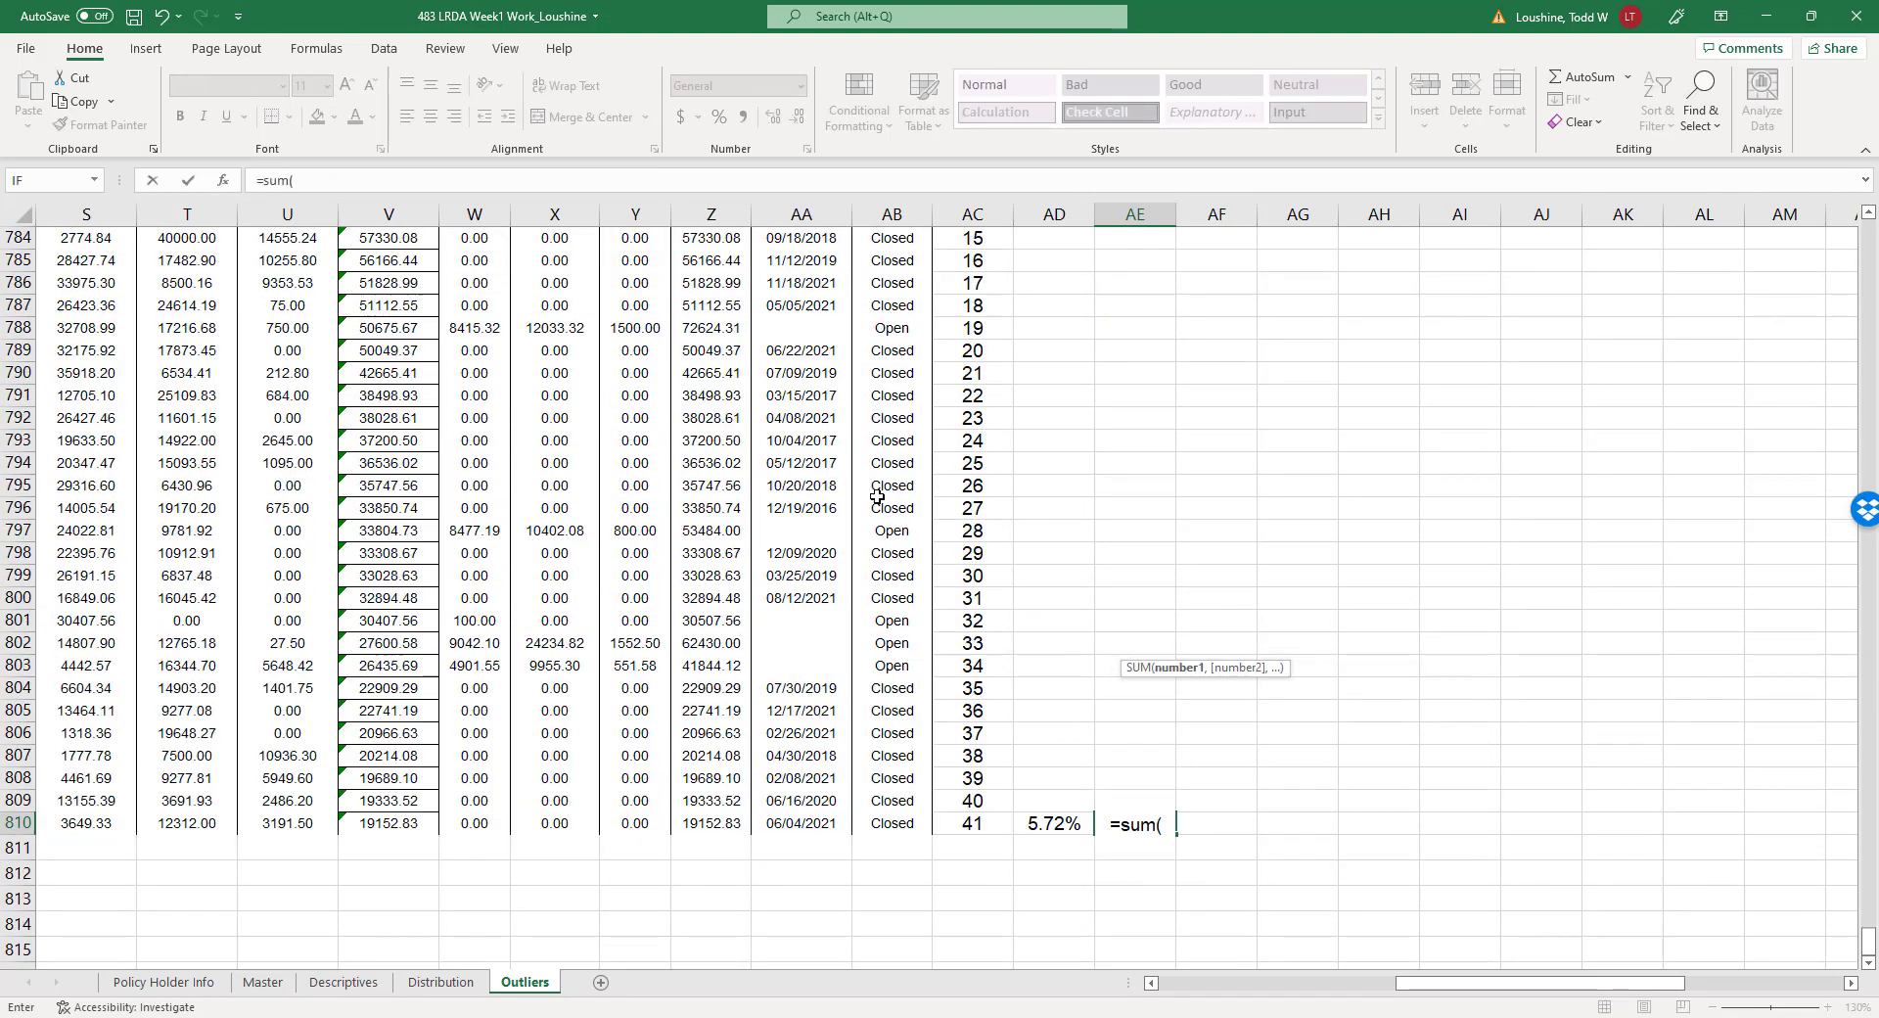
click(712, 265)
drag(714, 331, 714, 888)
key(Return)
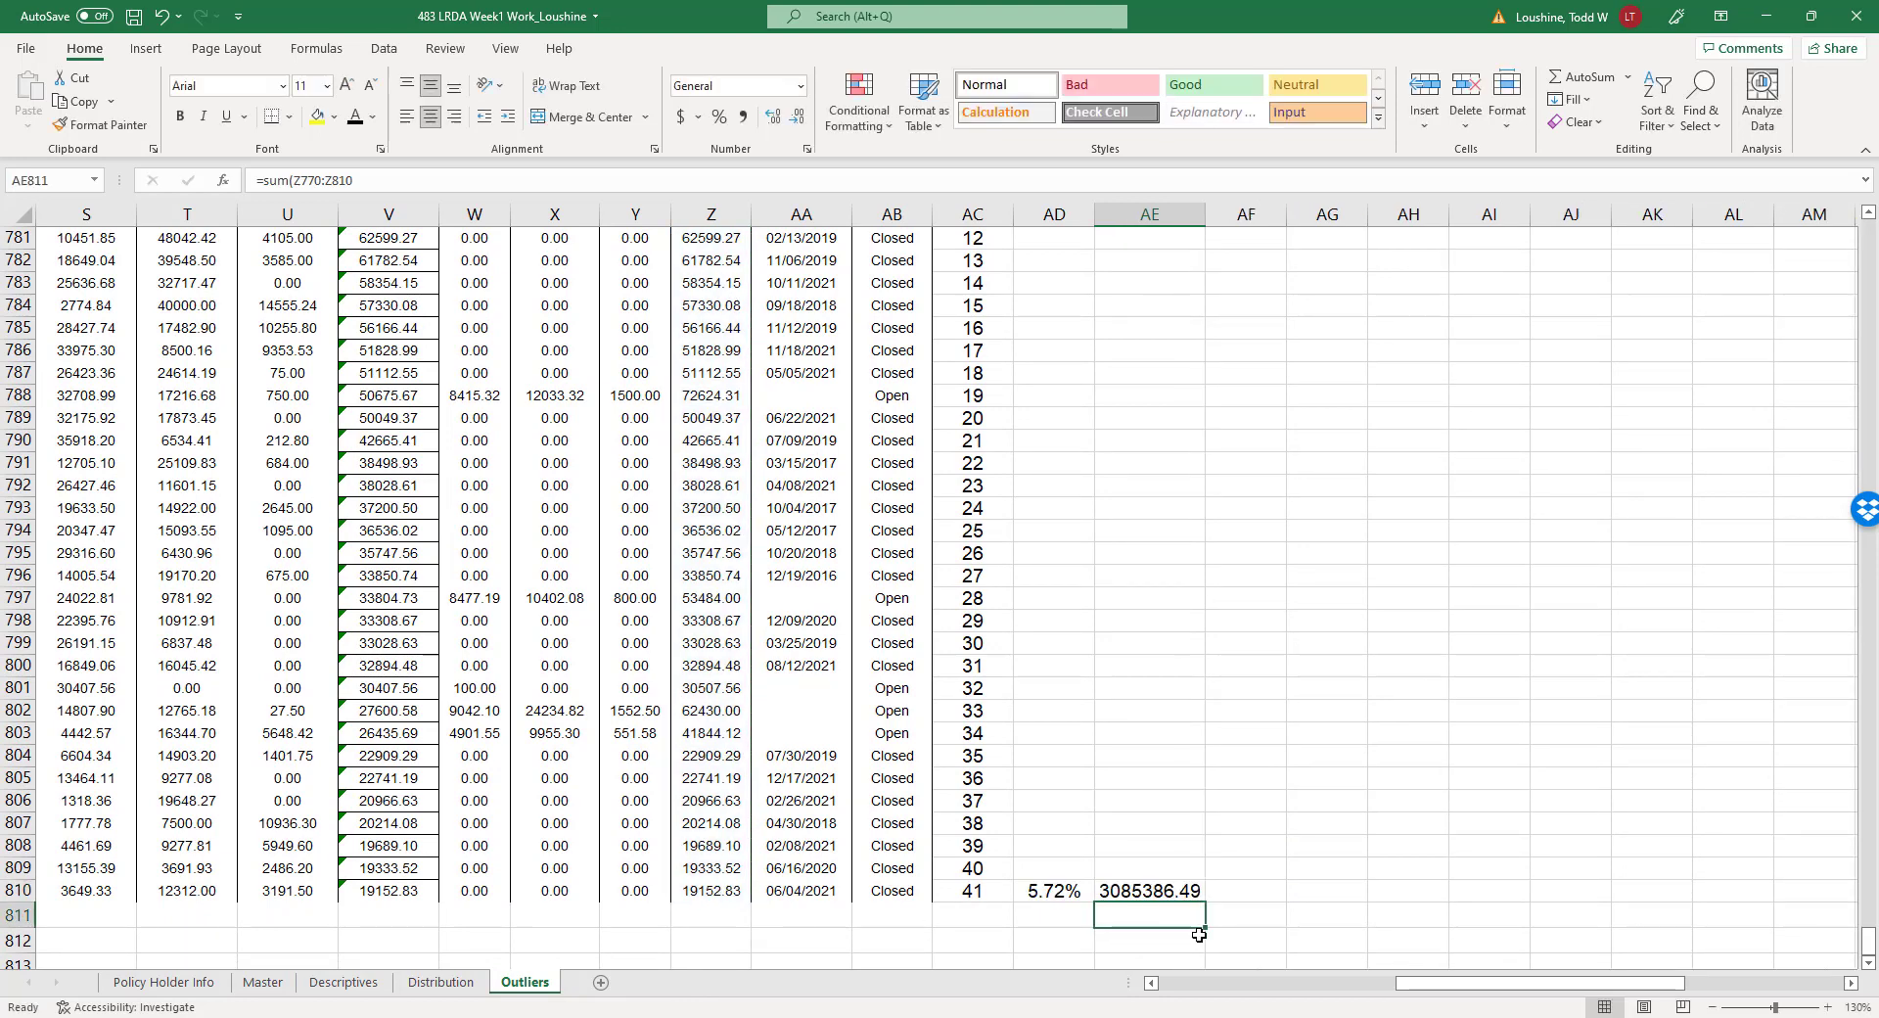
Format the outlier sum in AE810 as currency without decimal places.
key(Up)
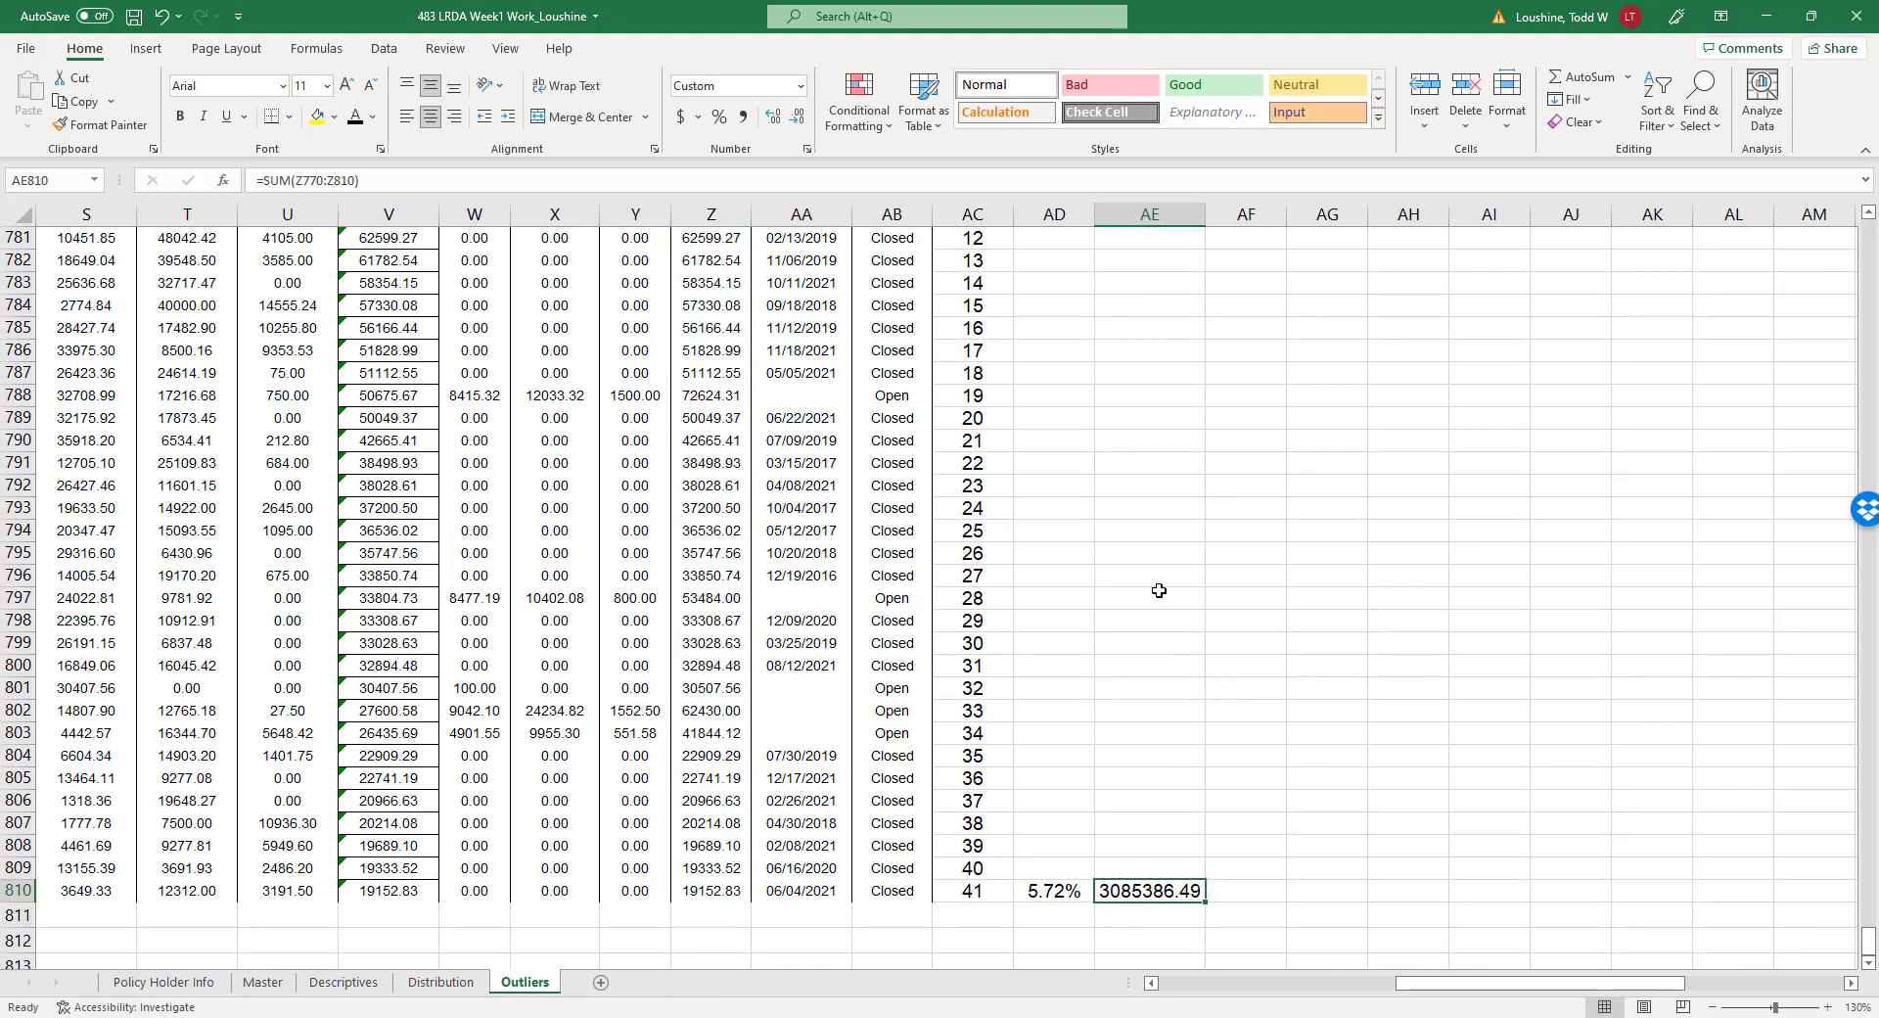
click(802, 86)
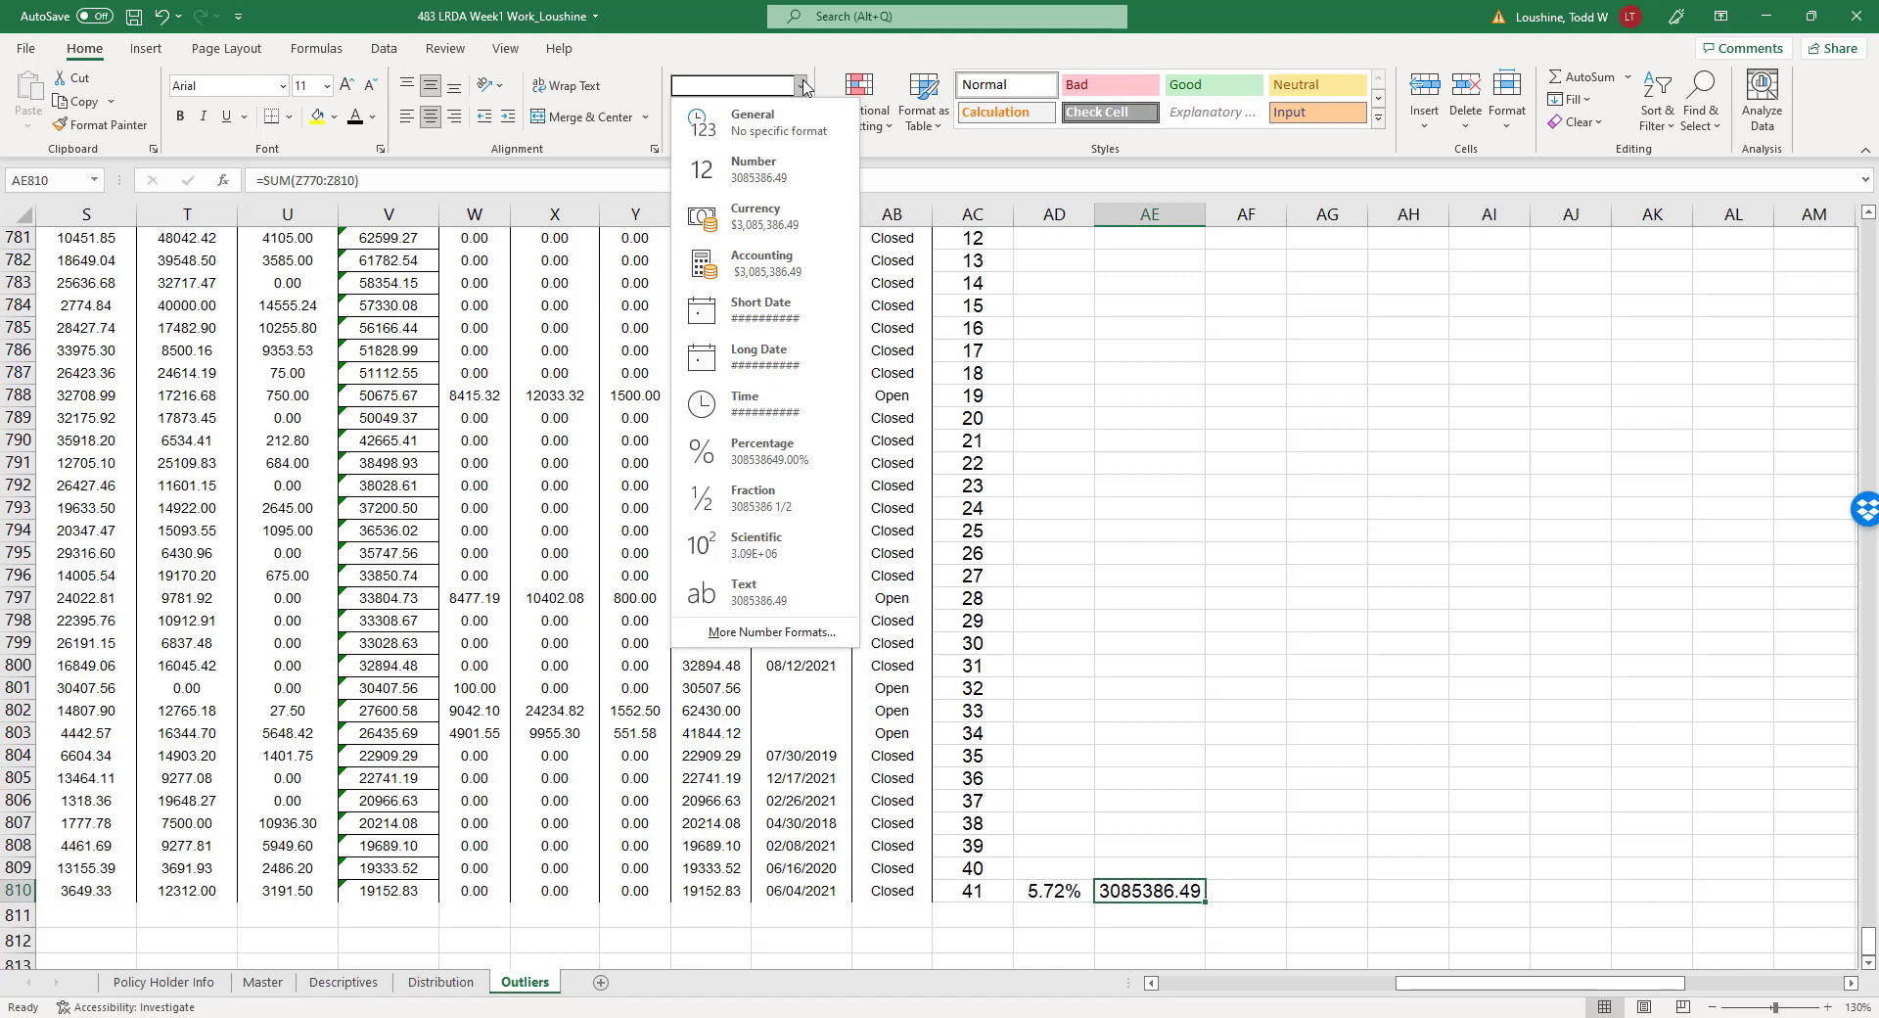
click(776, 233)
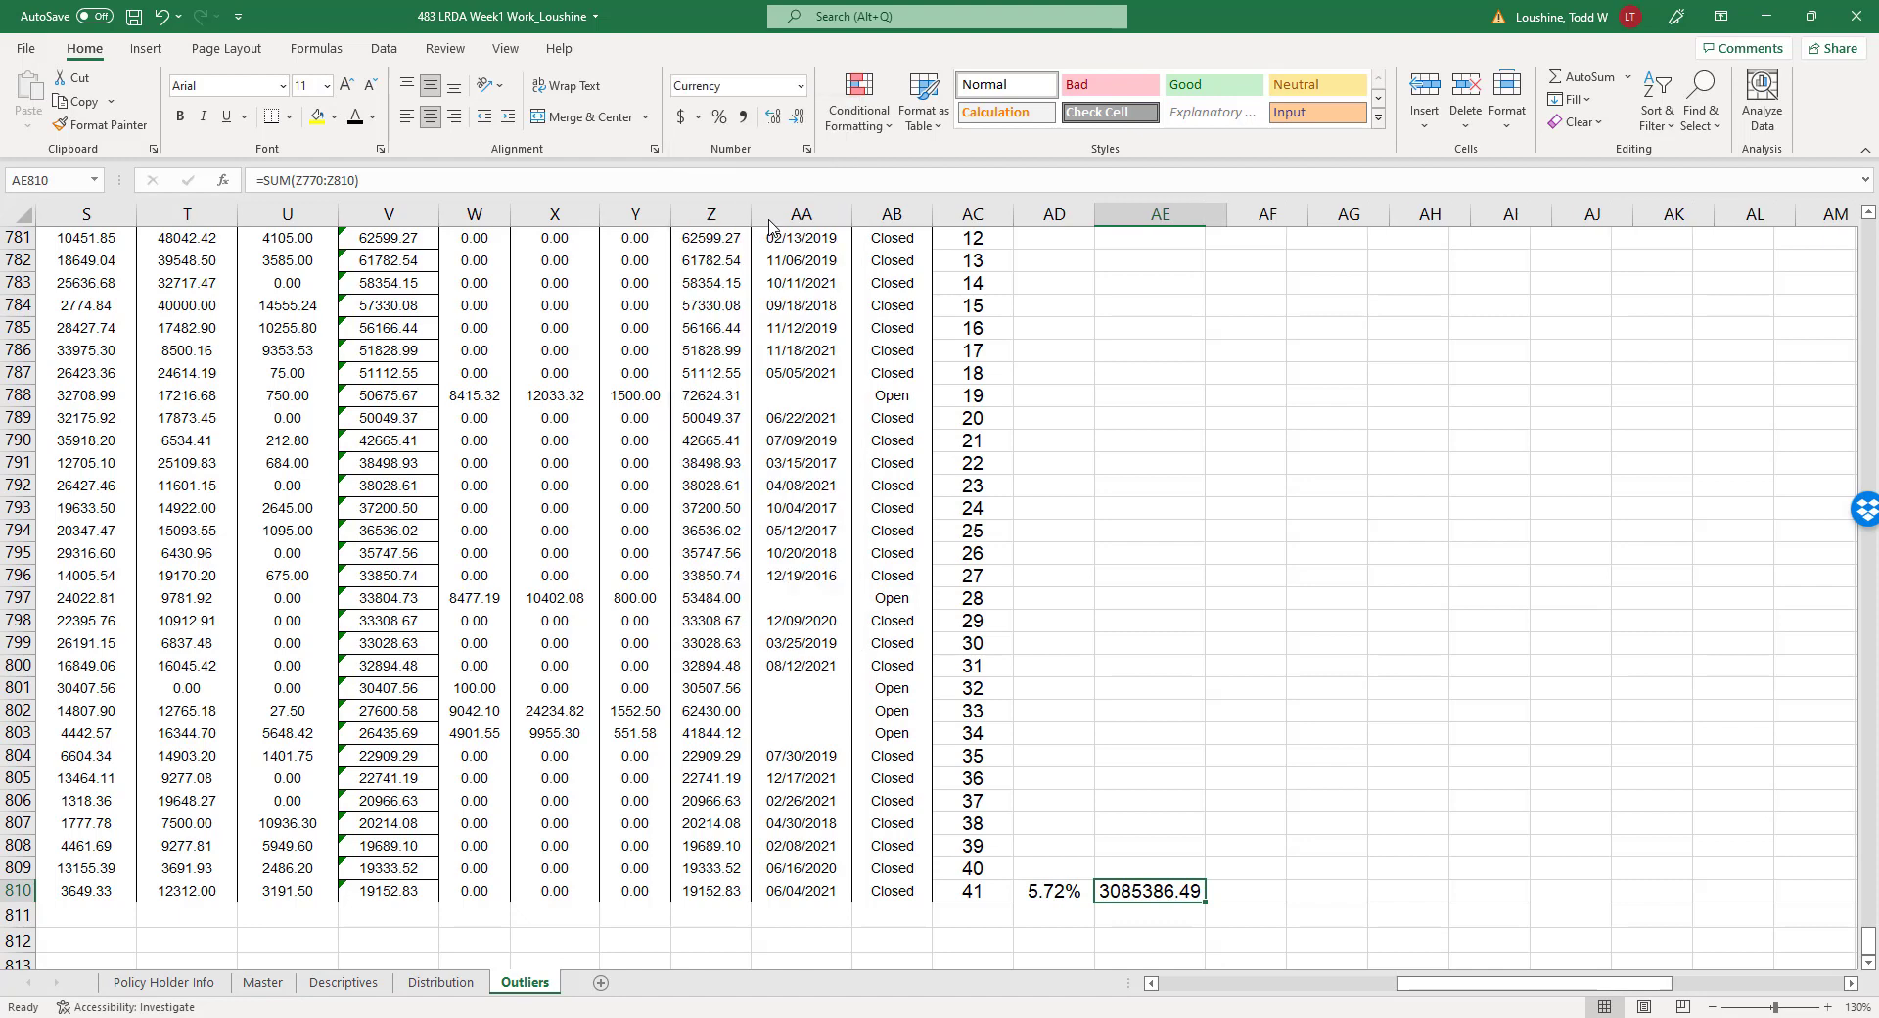
click(797, 116)
click(797, 117)
click(1115, 485)
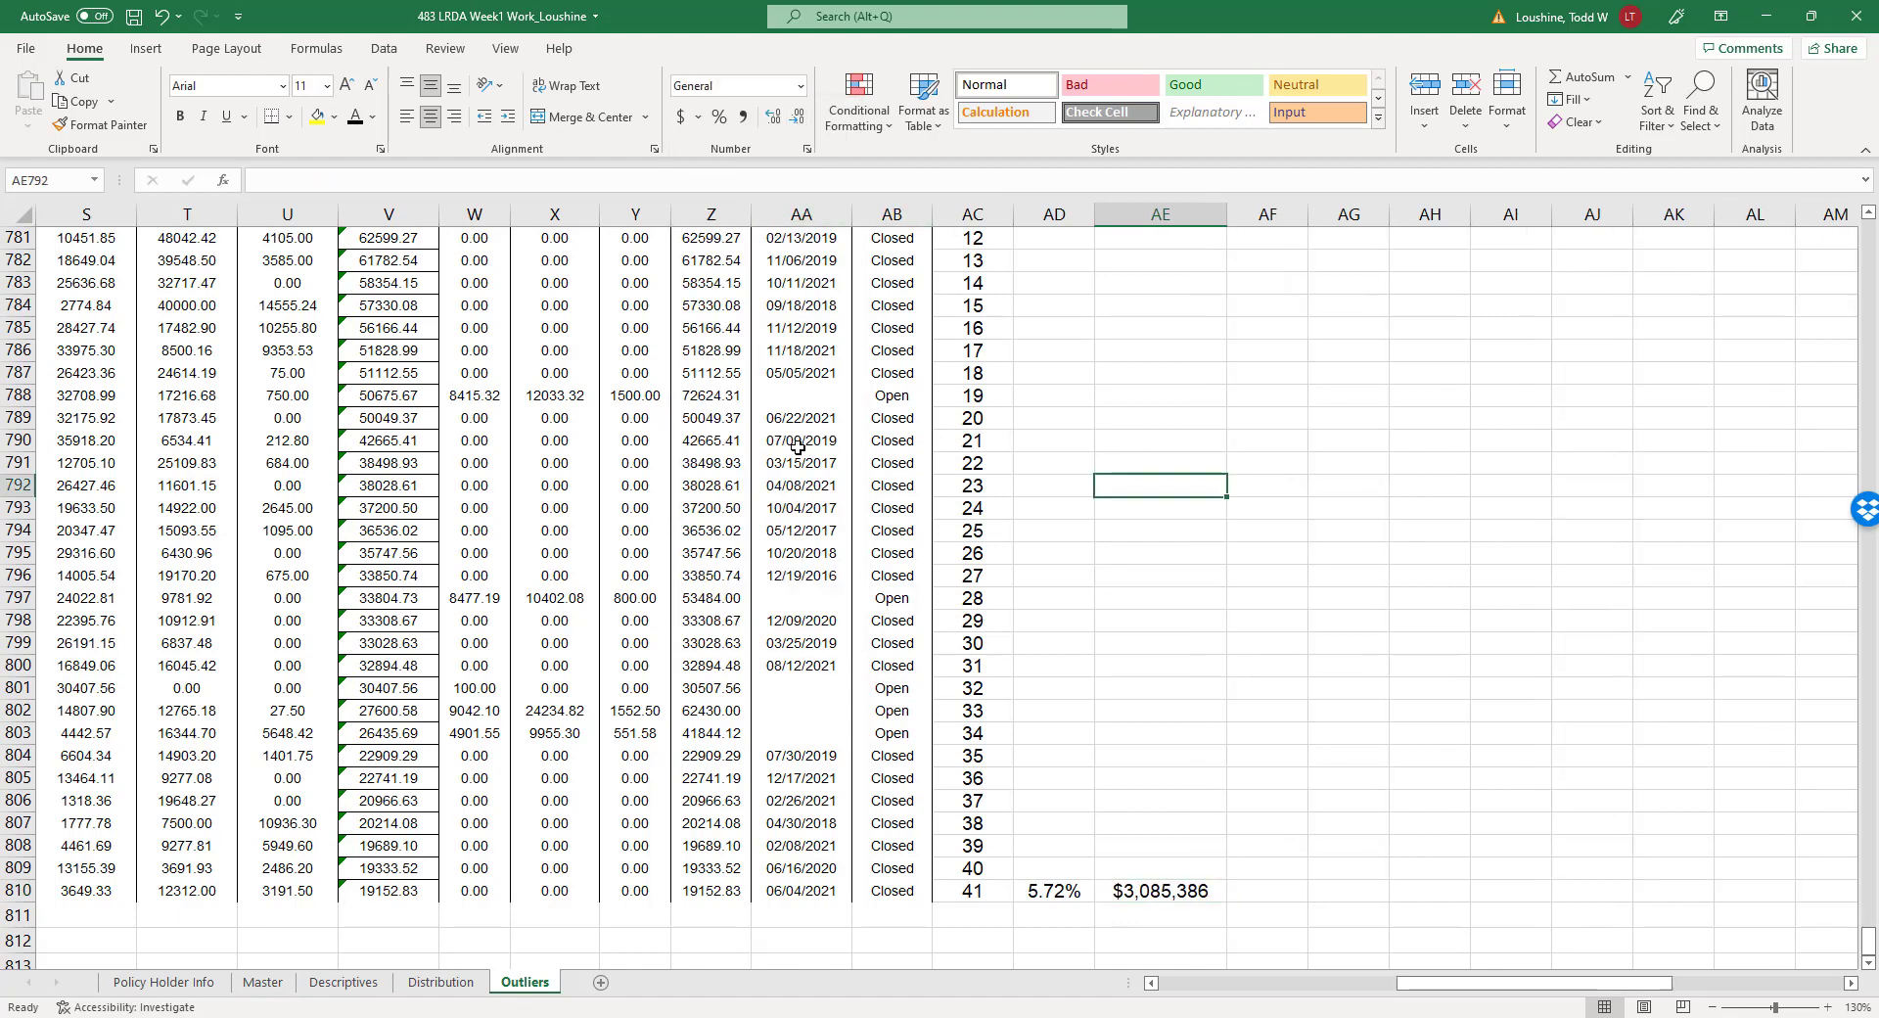
Check the Paid Total subtotal formula in V725, and compare it with the full-data Paid Total subtotal on the Descriptives sheet.
scroll(797, 447, up, 11)
scroll(803, 446, up, 6)
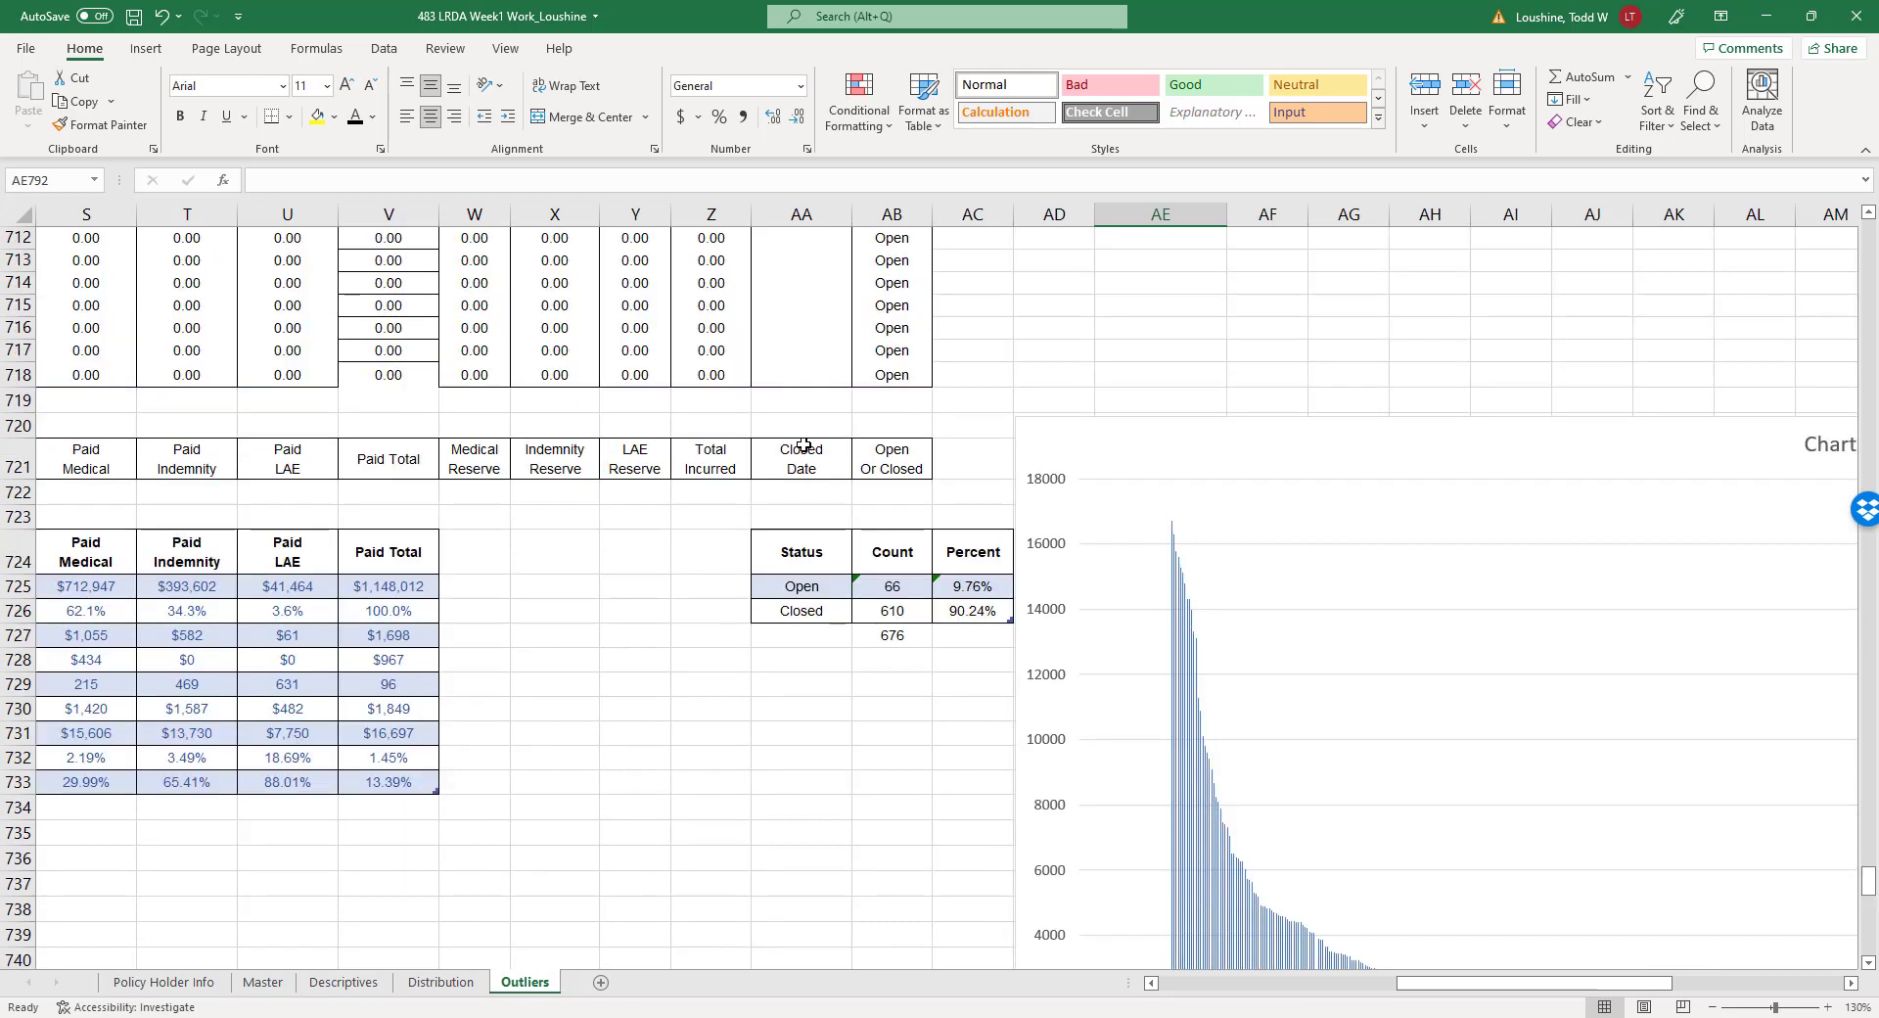
scroll(391, 569, down, 3)
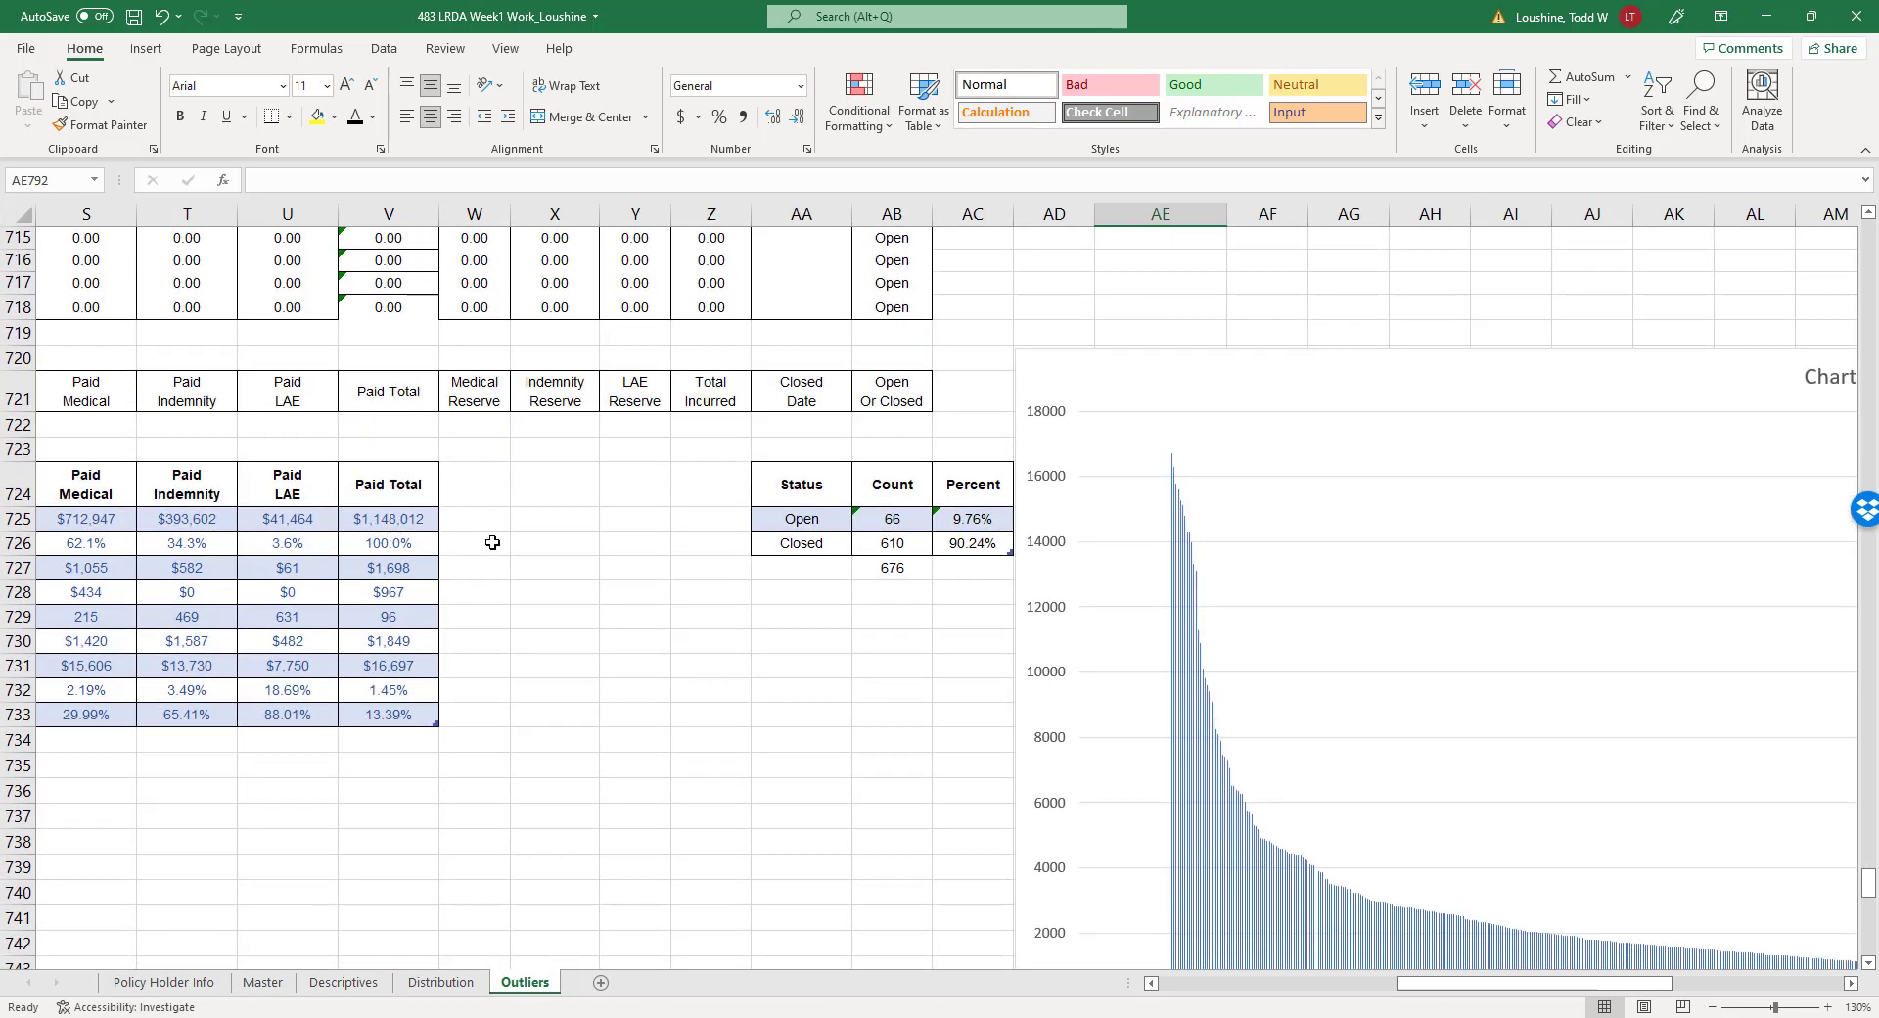
double_click(414, 520)
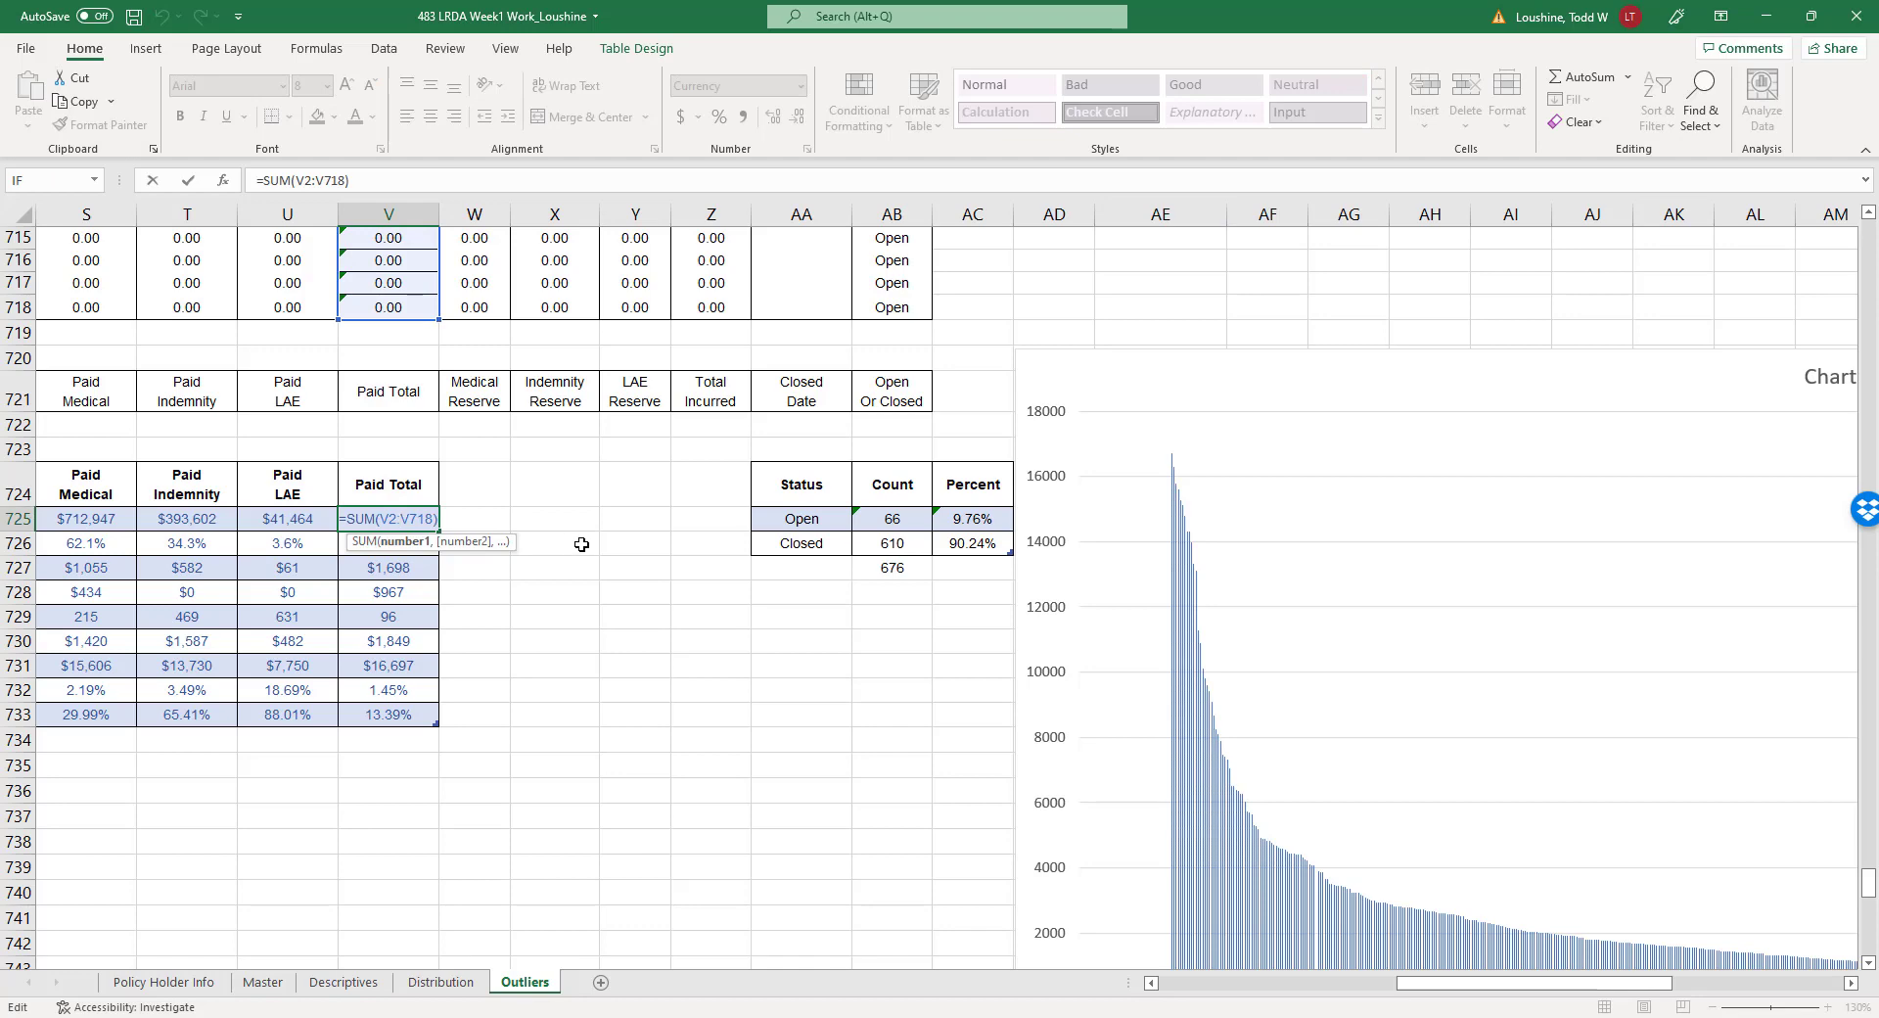
key(Return)
scroll(629, 583, down, 12)
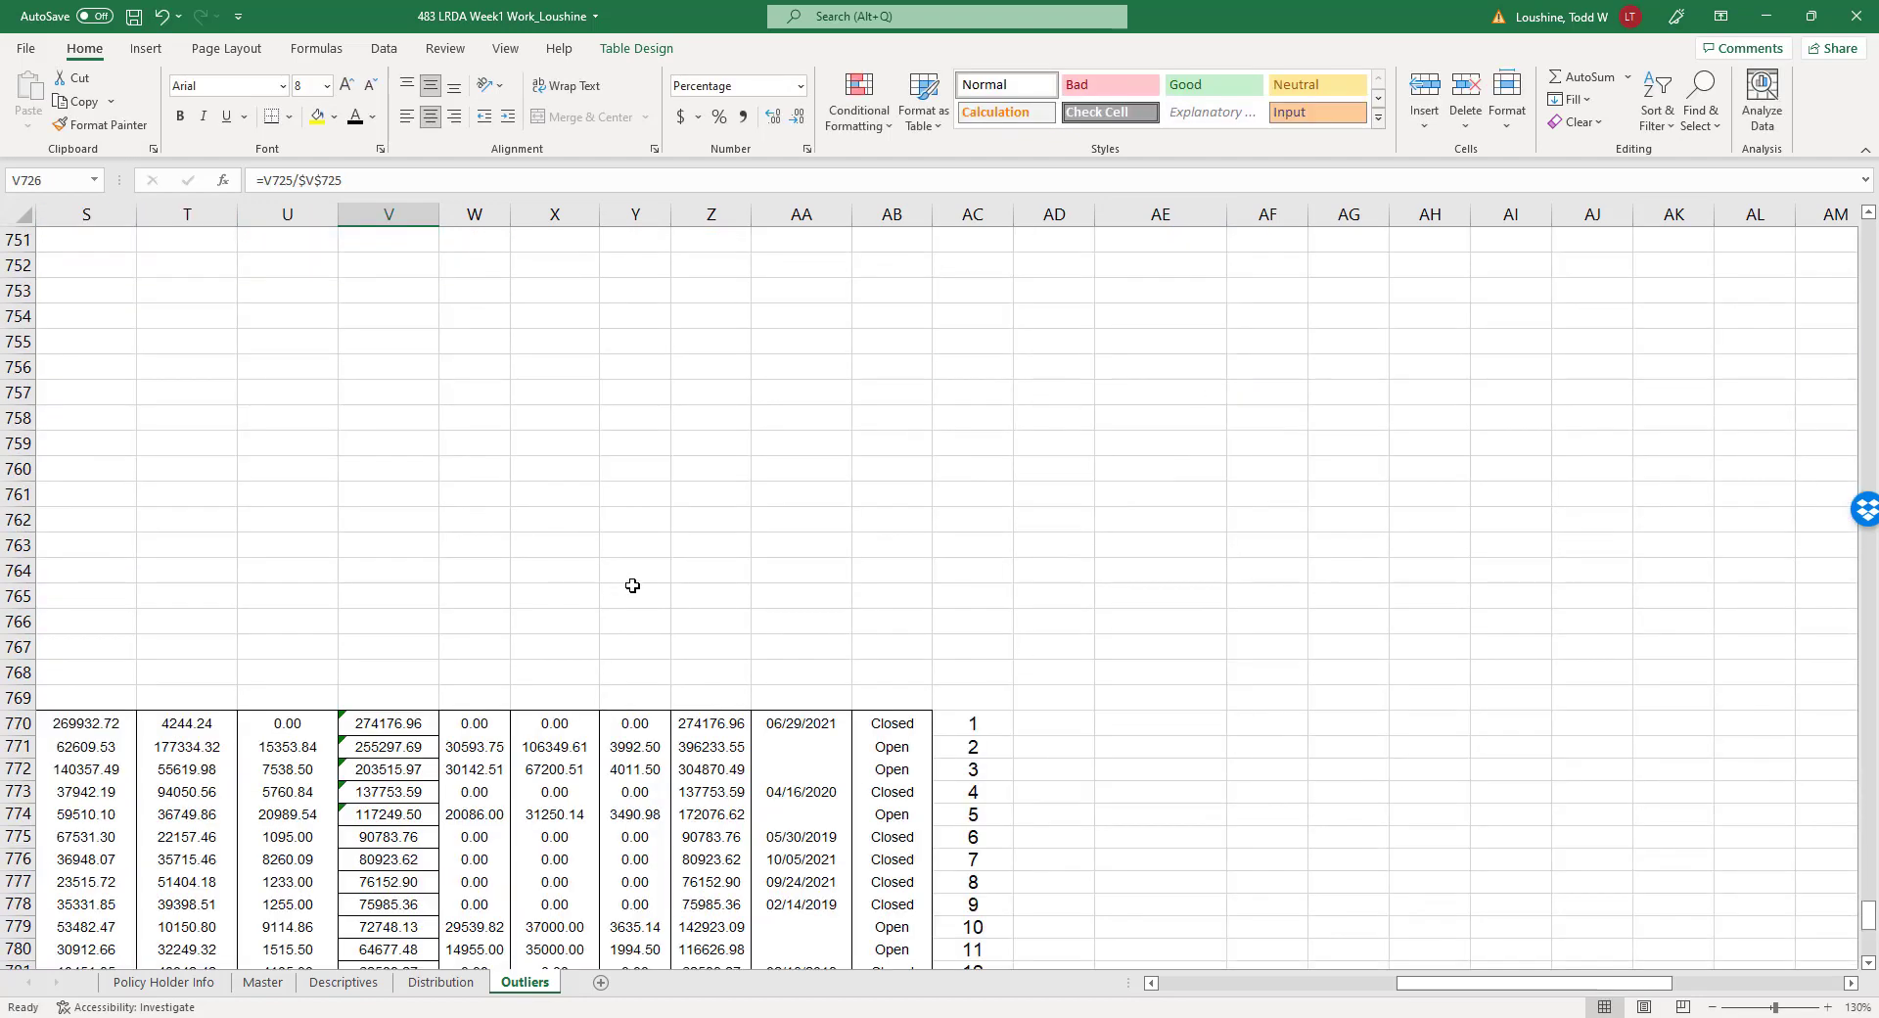
click(332, 984)
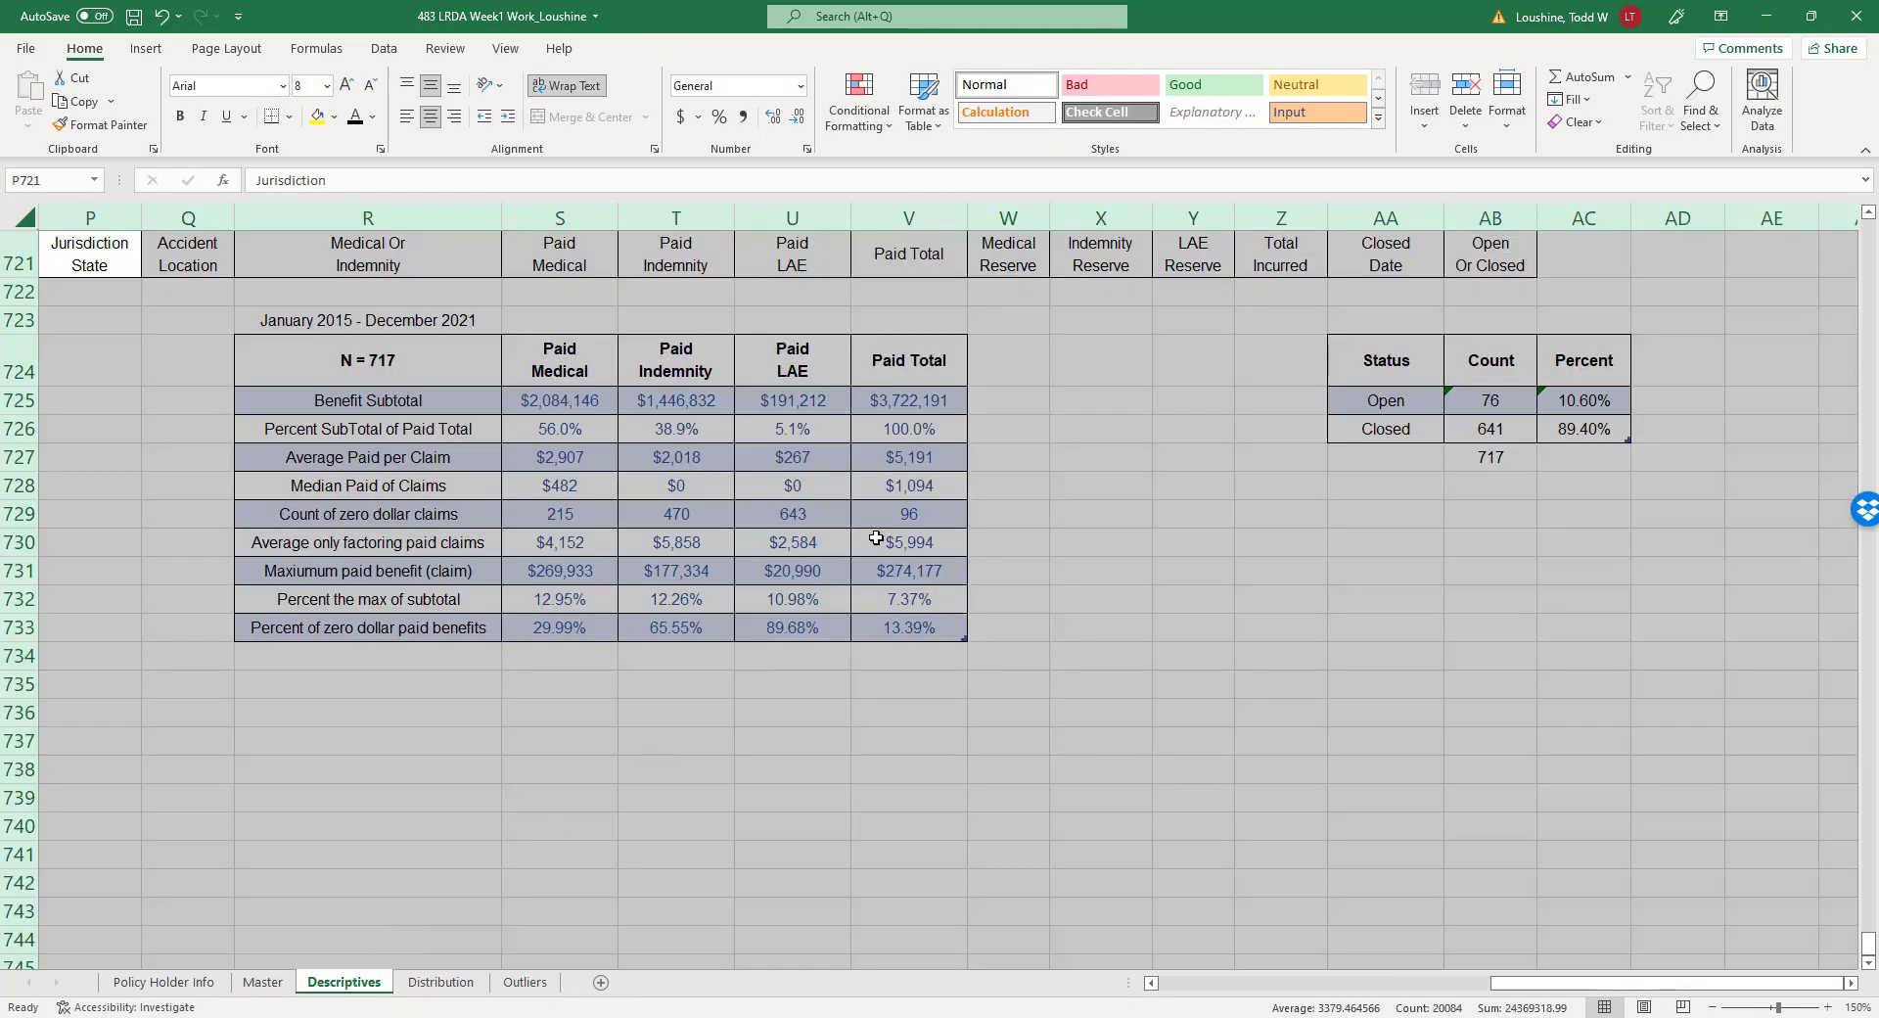
click(941, 398)
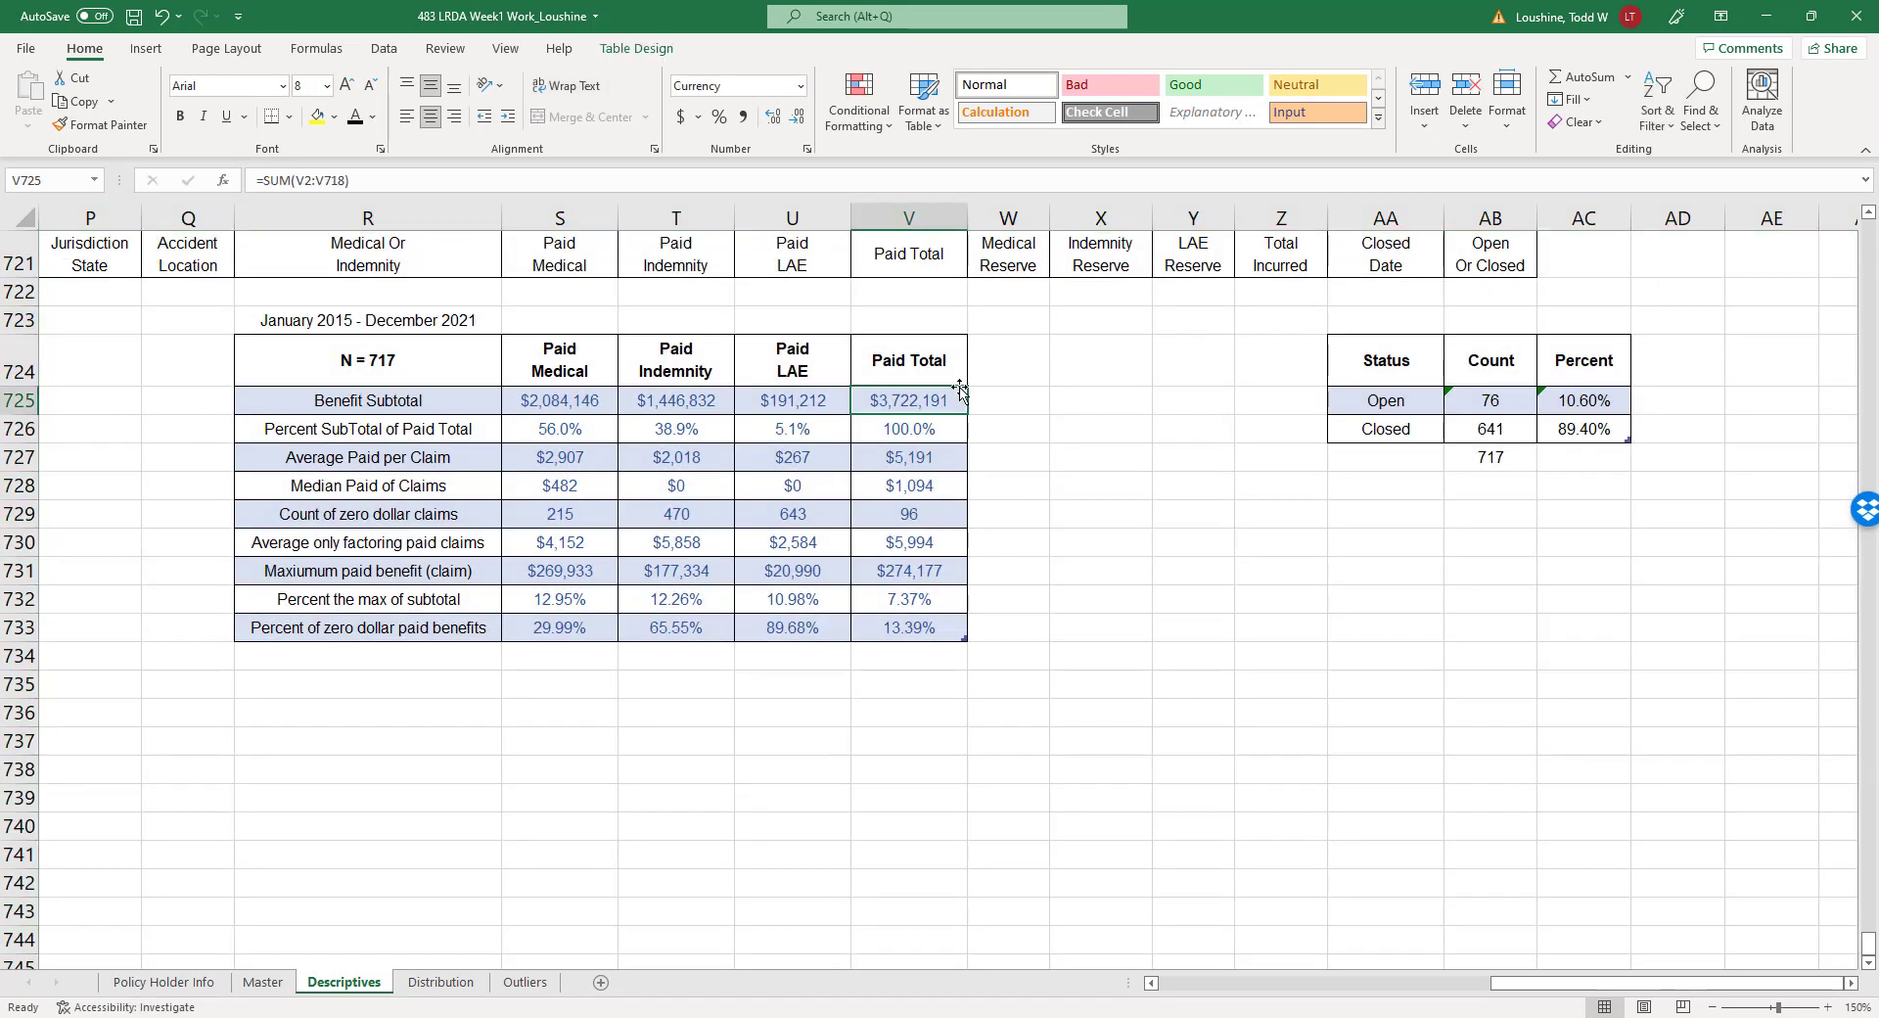
Inspect the cell range summed by the full-data Paid Total subtotal in V725 on the Descriptives sheet.
double_click(927, 402)
scroll(1023, 463, up, 3)
scroll(1023, 463, up, 2)
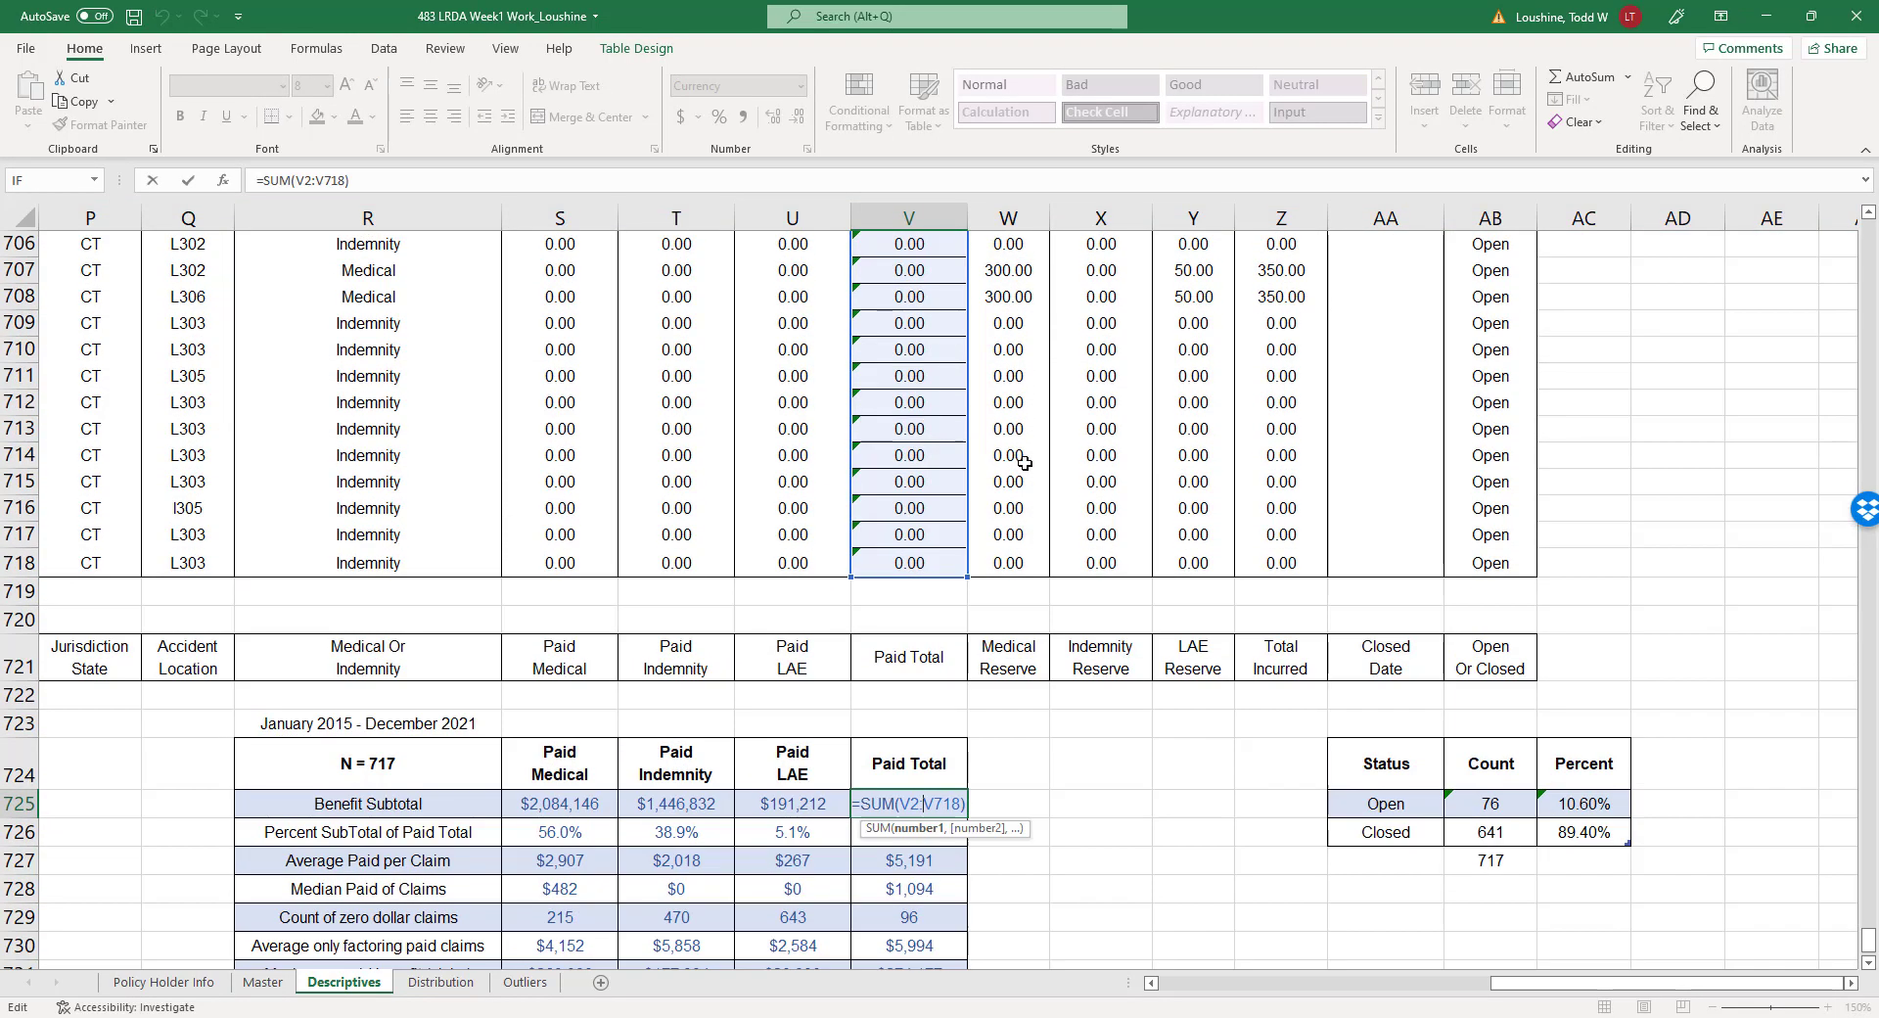
key(Return)
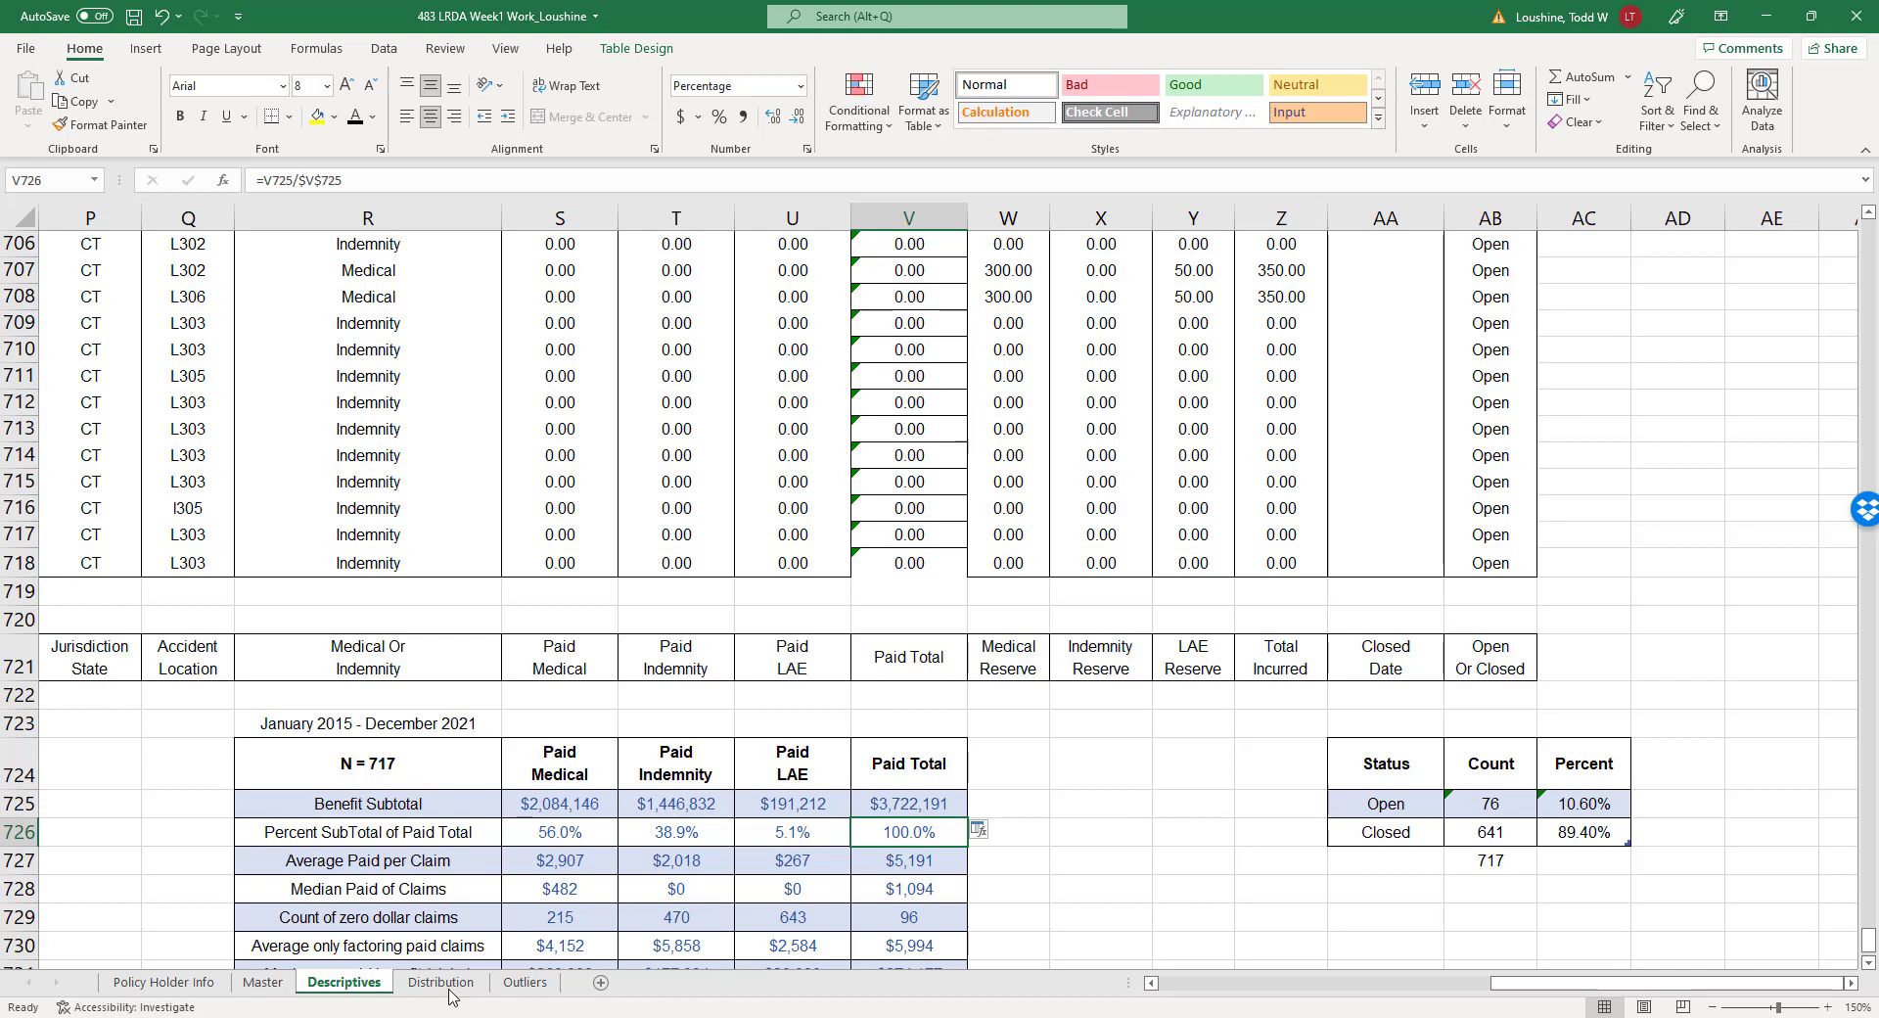
On the Outliers sheet, change the sum in AE810 to total the outliers' Paid Total values with =SUM(V770:V810).
click(521, 986)
click(1075, 880)
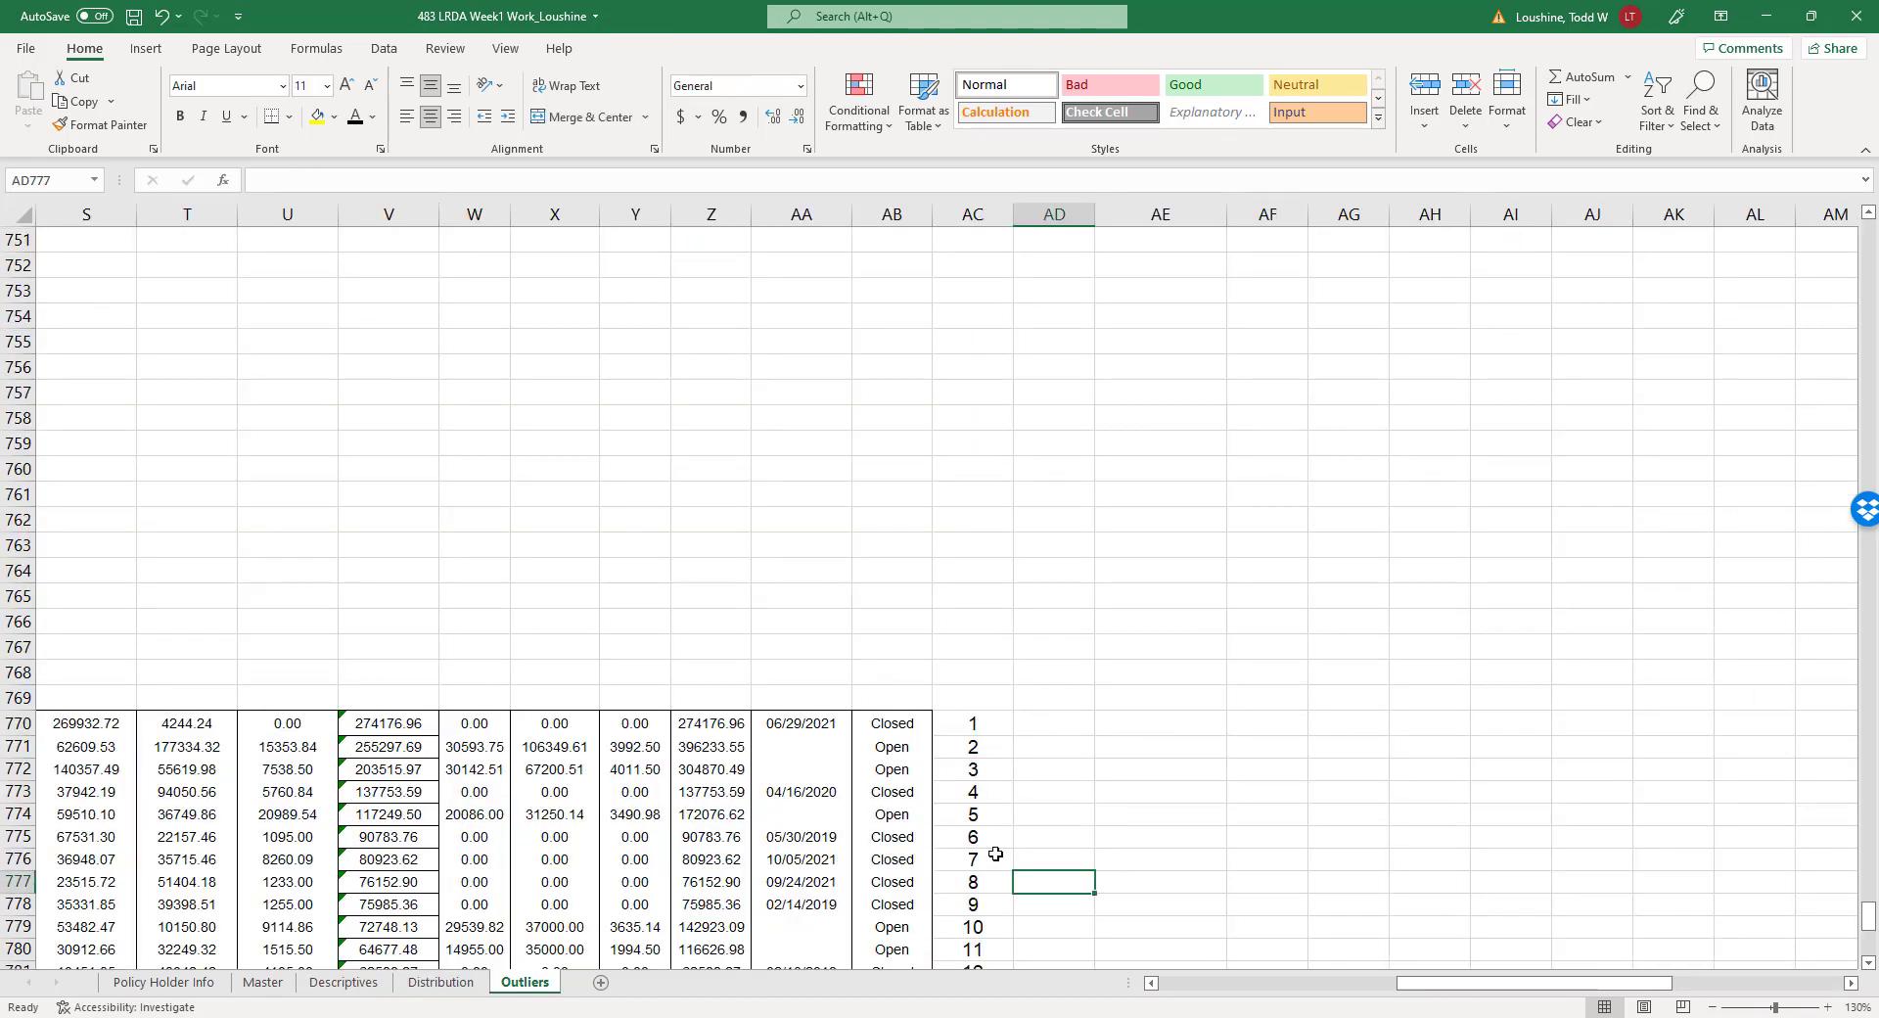
click(388, 724)
scroll(1070, 777, down, 15)
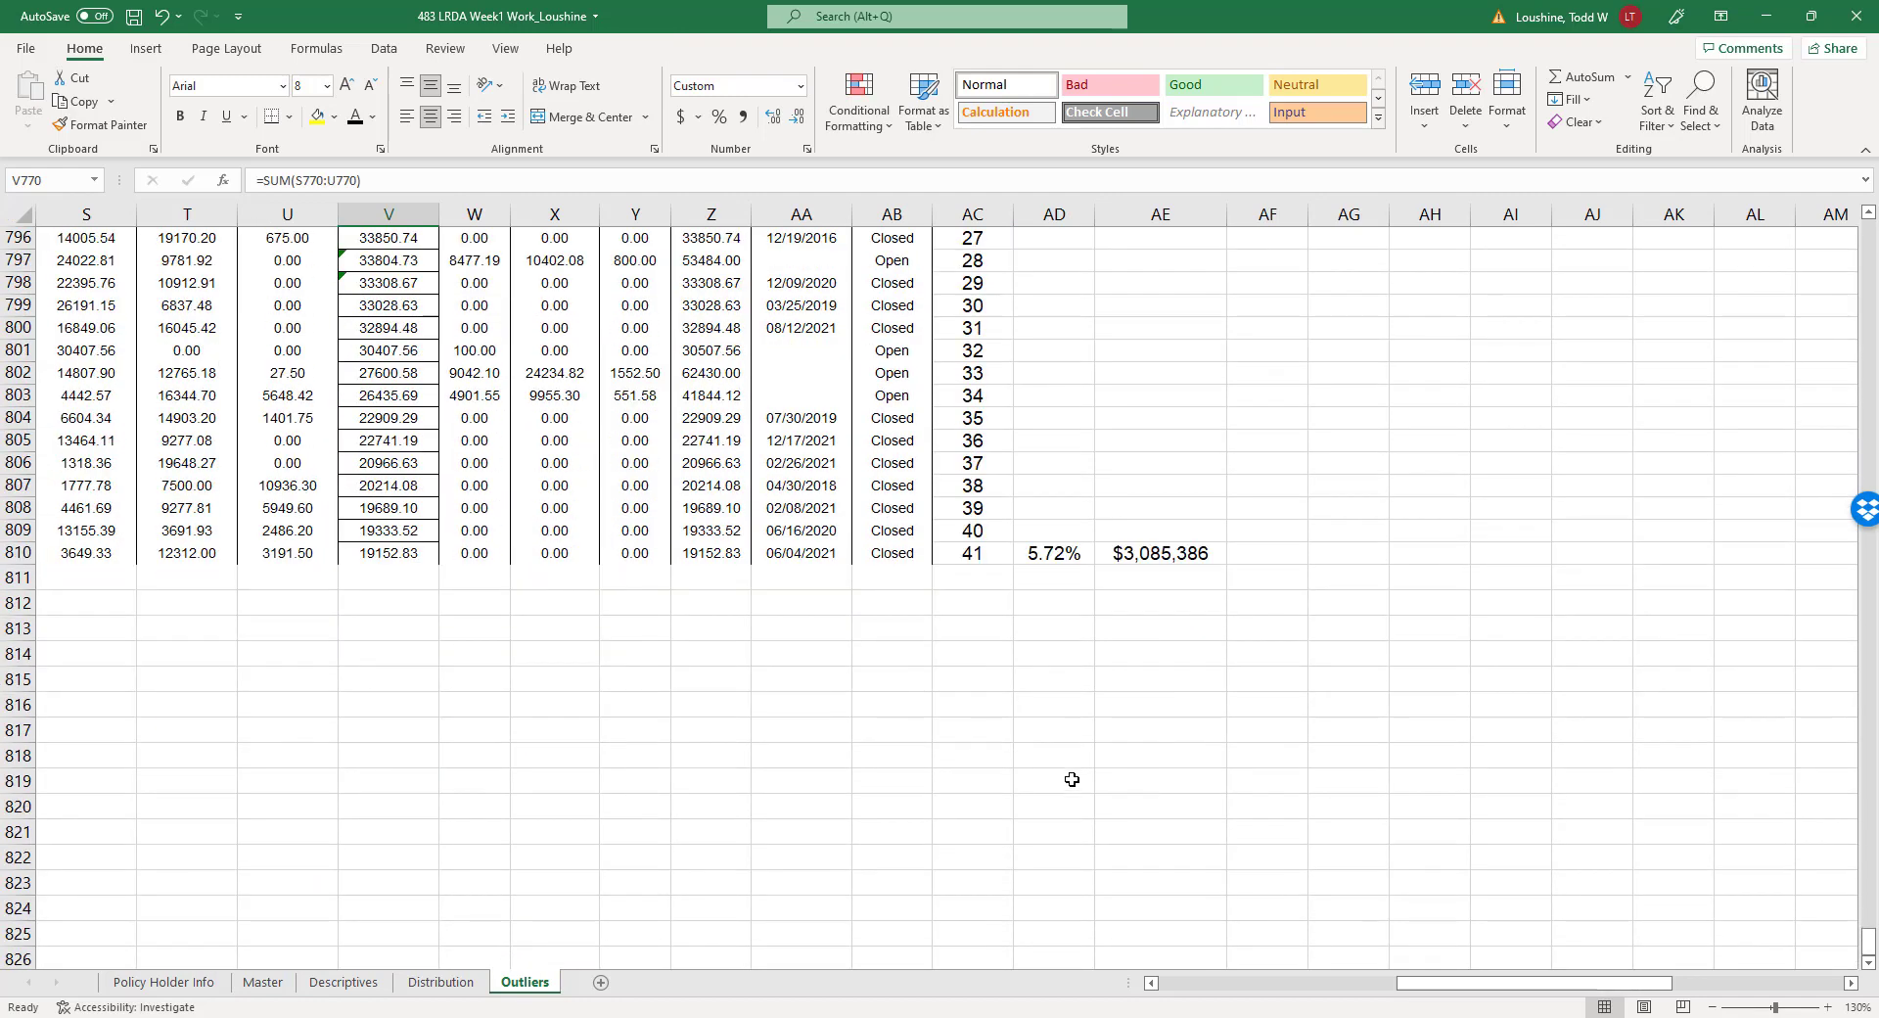
double_click(1148, 556)
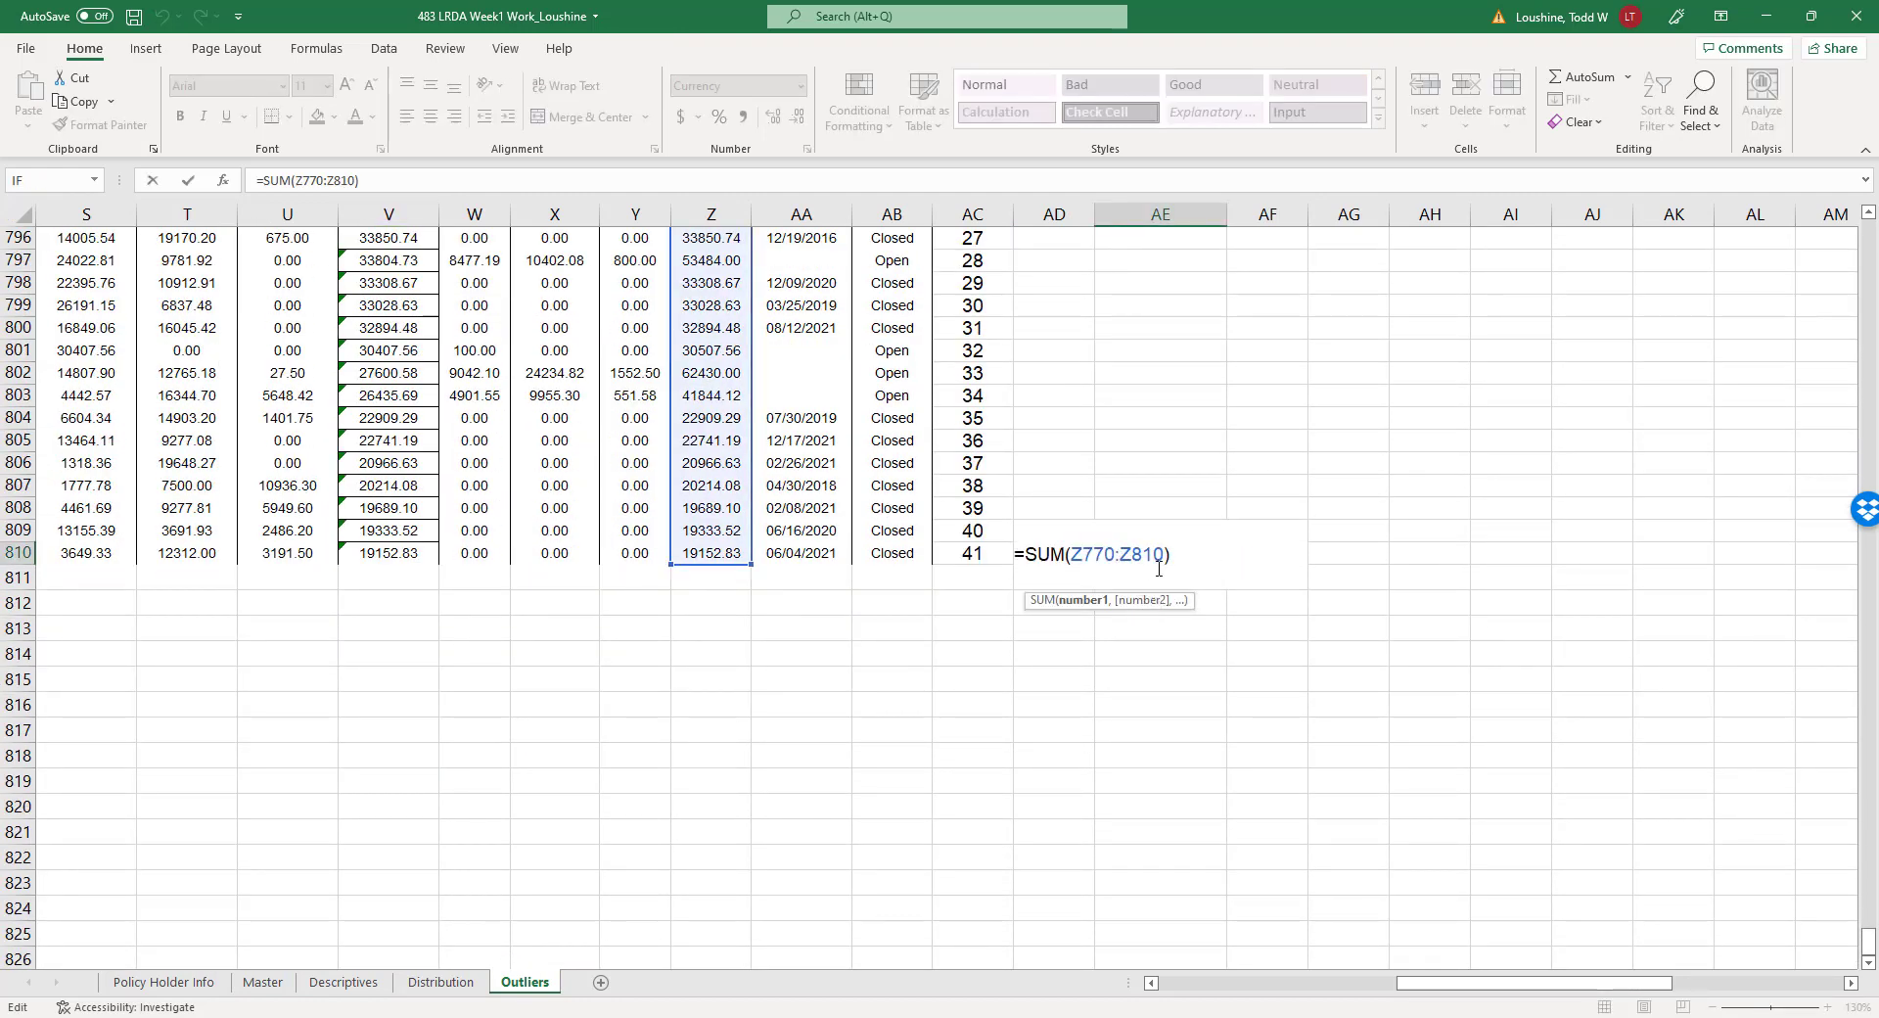
key(BackSpace)
key(BackSpace)
key(BackSpace)
key(BackSpace)
key(BackSpace)
key(BackSpace)
key(BackSpace)
key(BackSpace)
key(BackSpace)
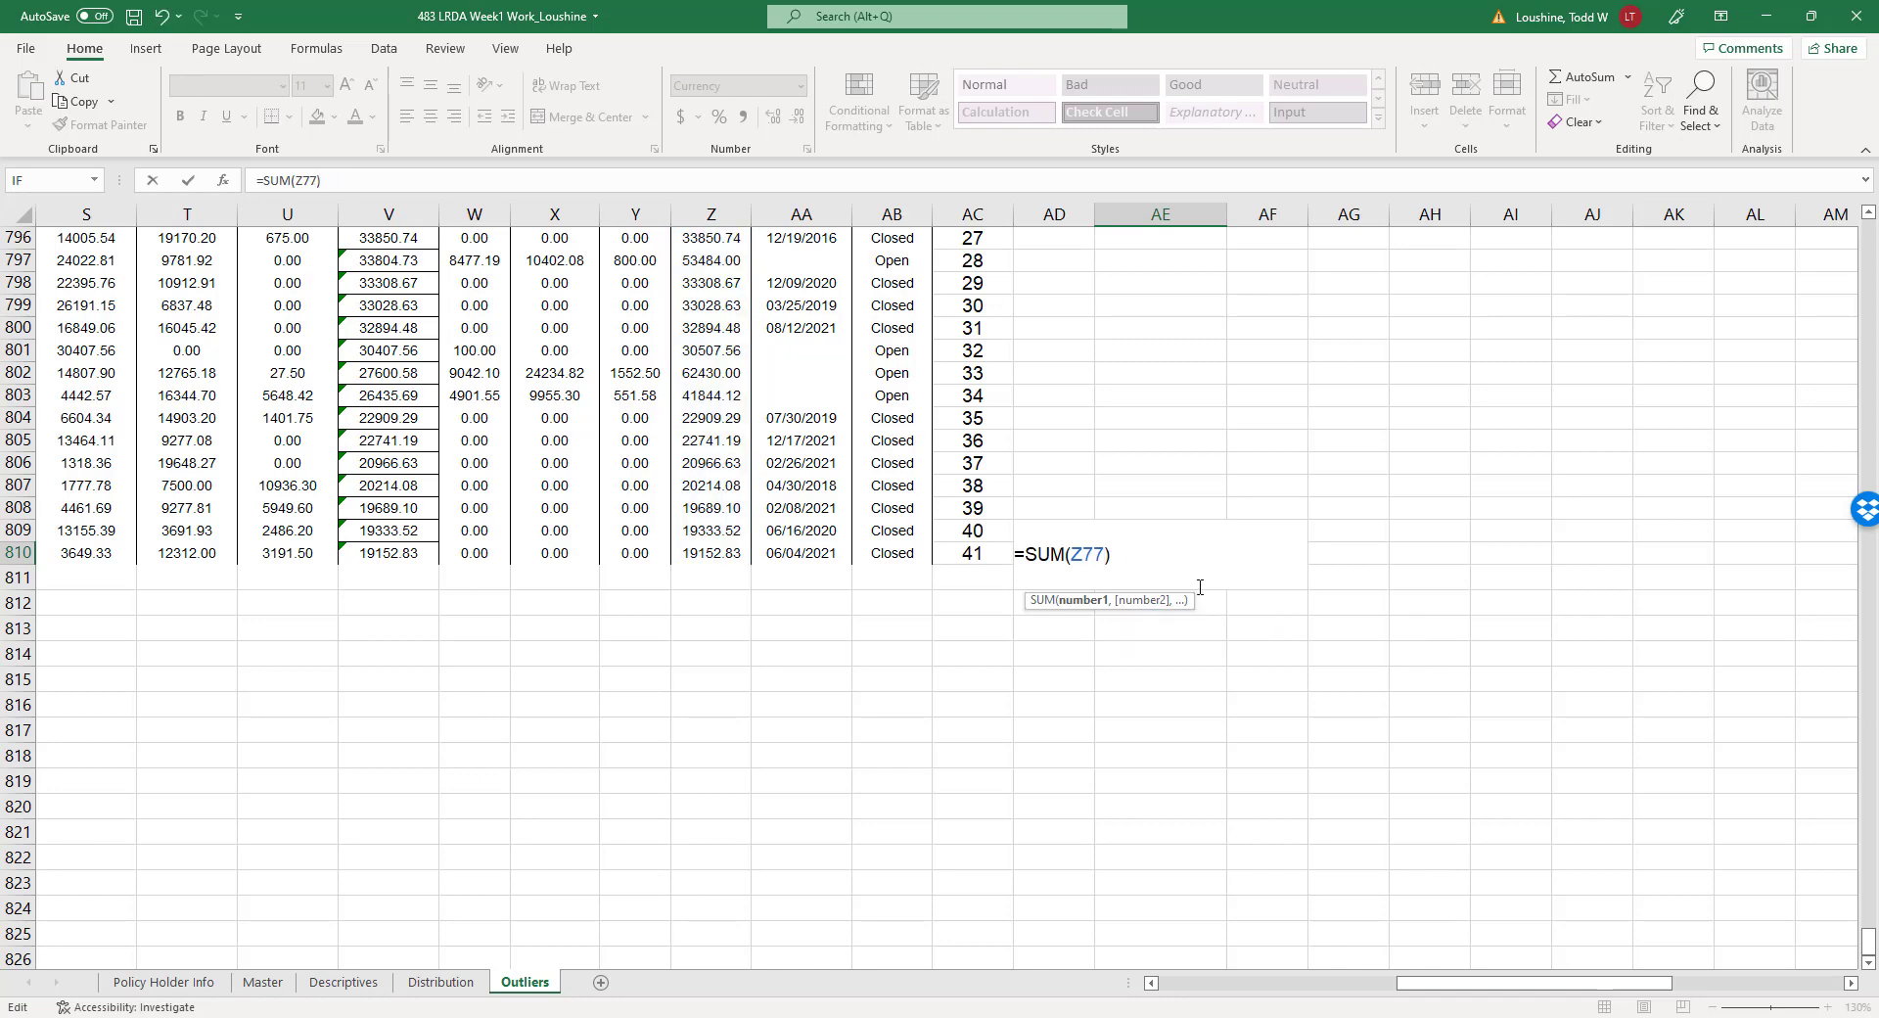
scroll(777, 586, up, 13)
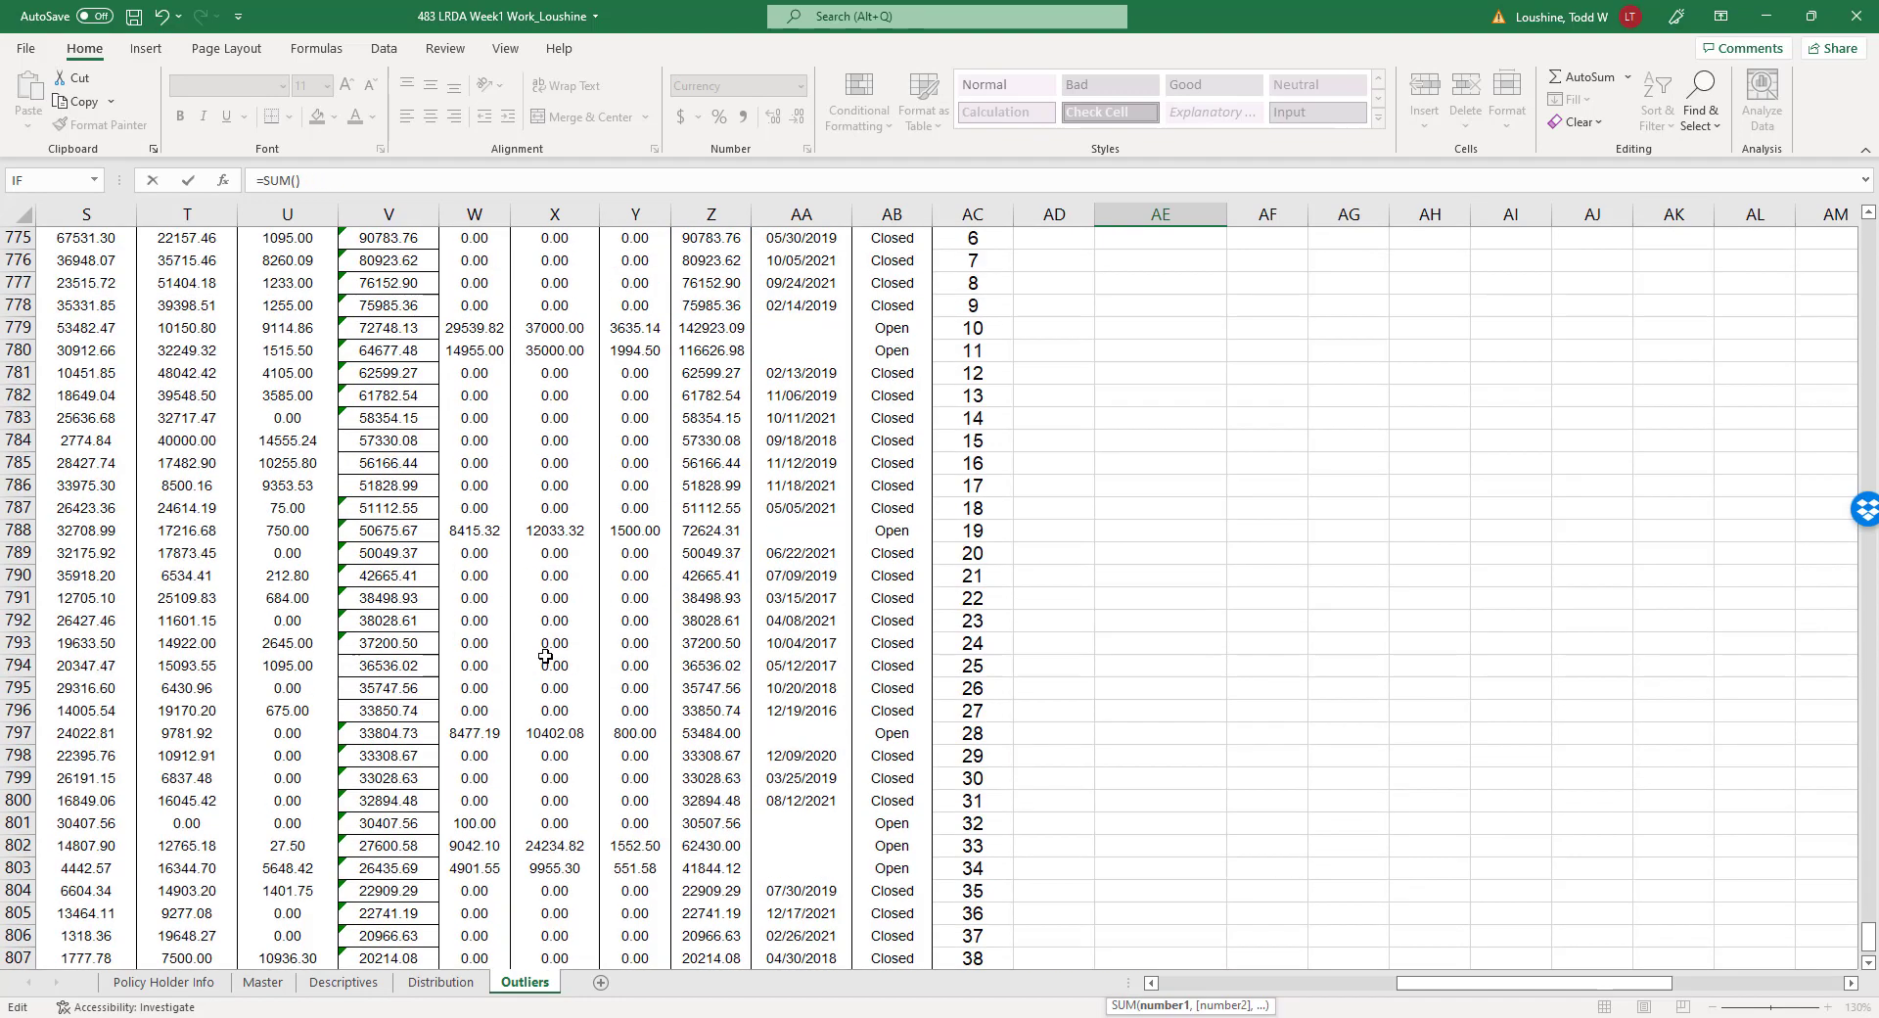
drag(424, 577, 407, 886)
key(Return)
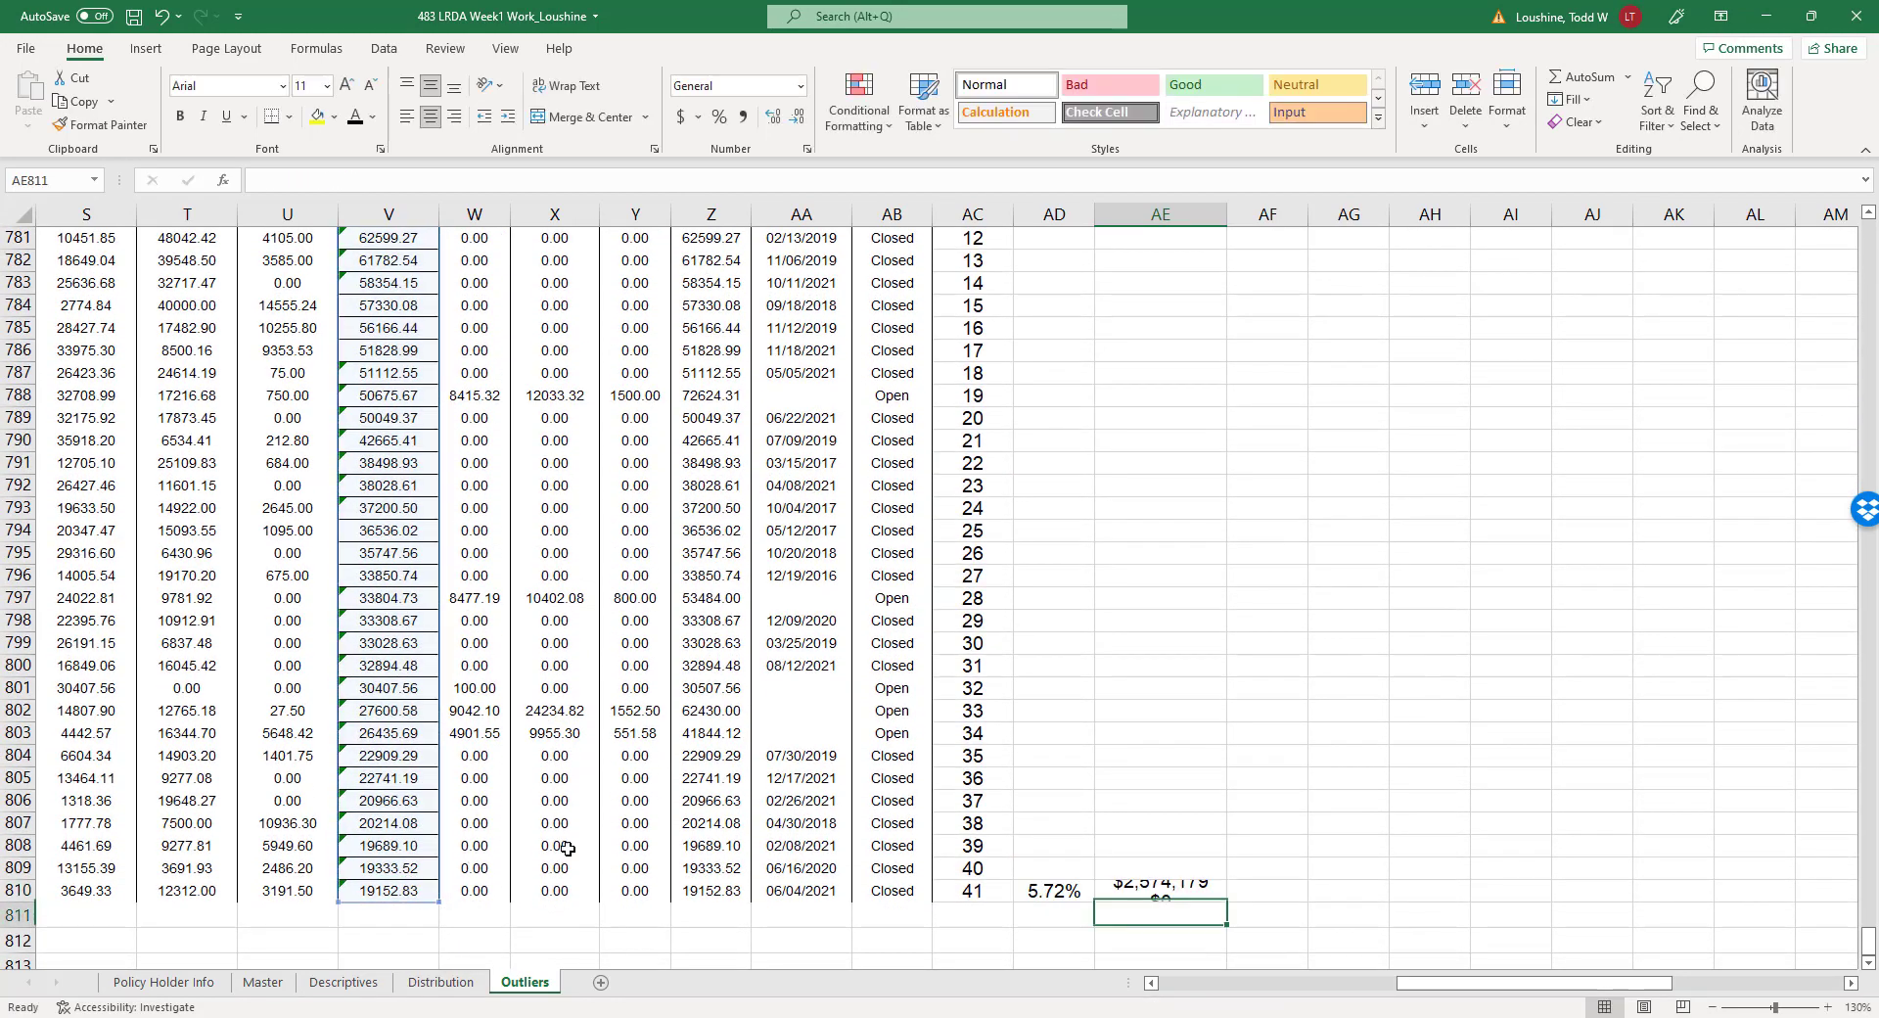
click(1161, 887)
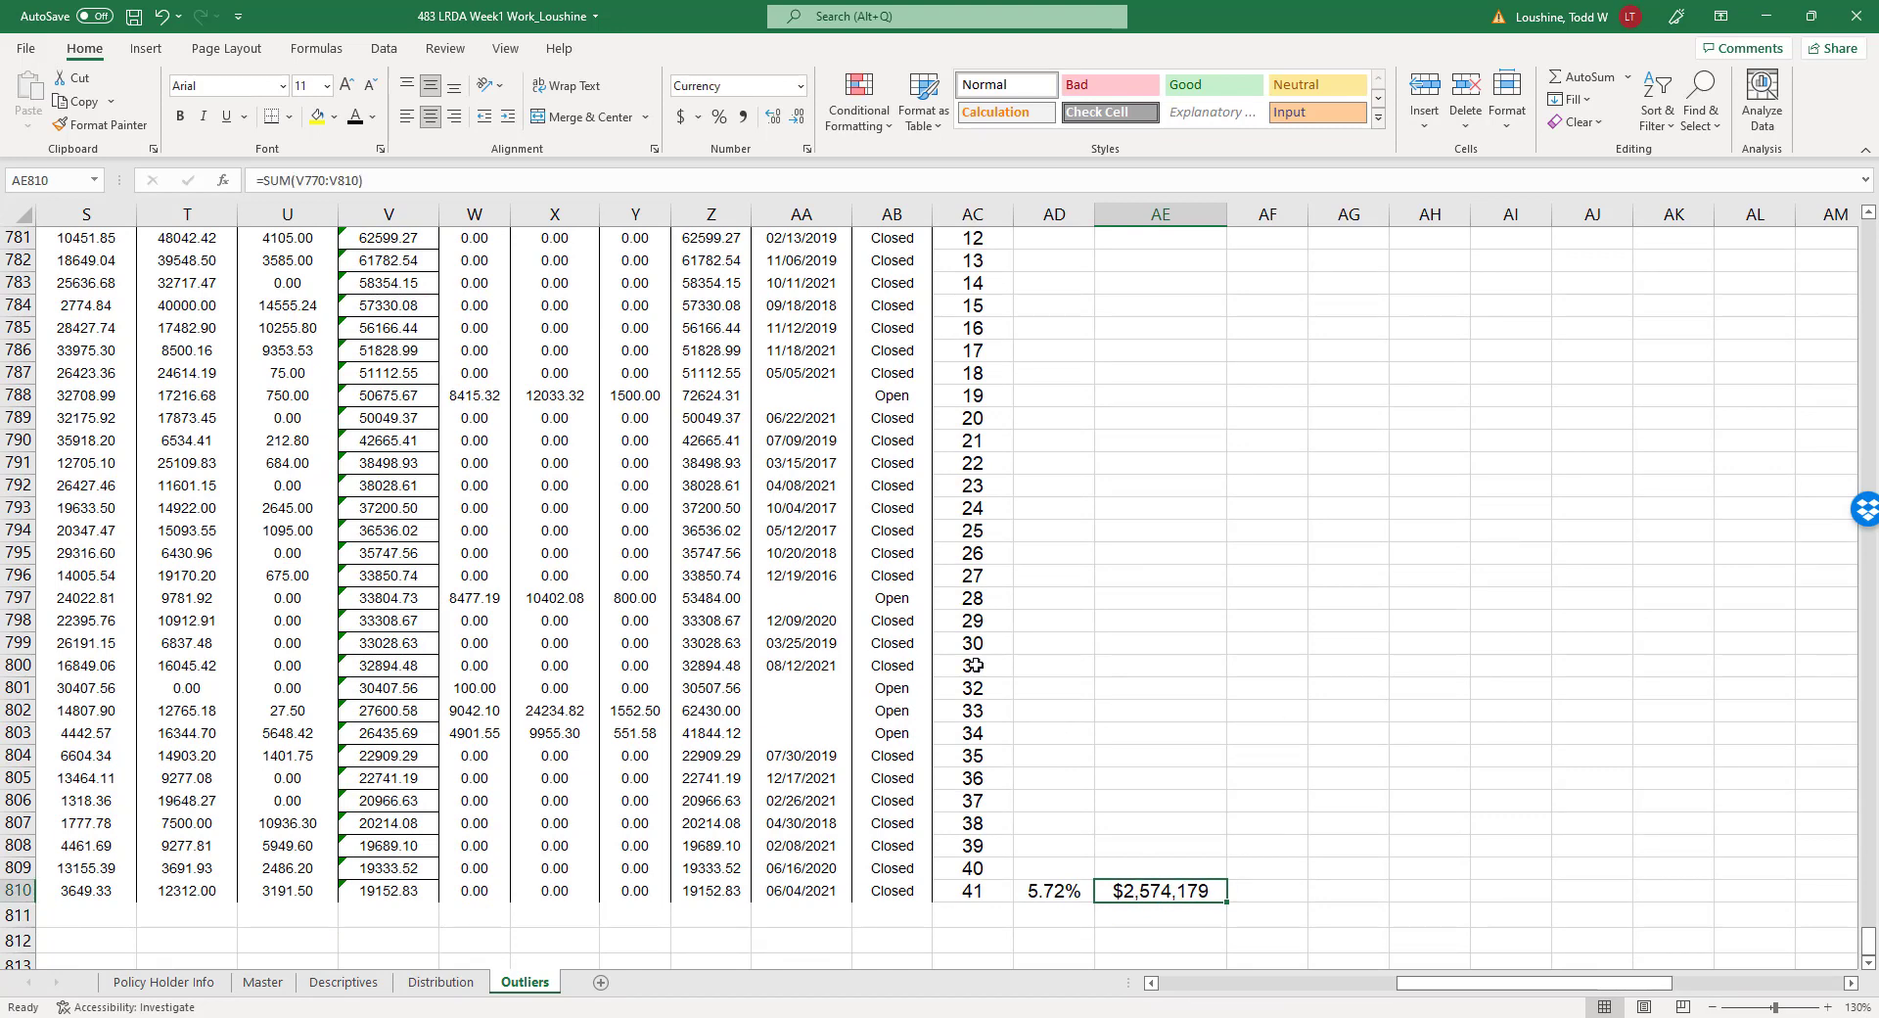
Clear the outlier share in AD810 and the outlier sum in AE810.
scroll(503, 641, up, 7)
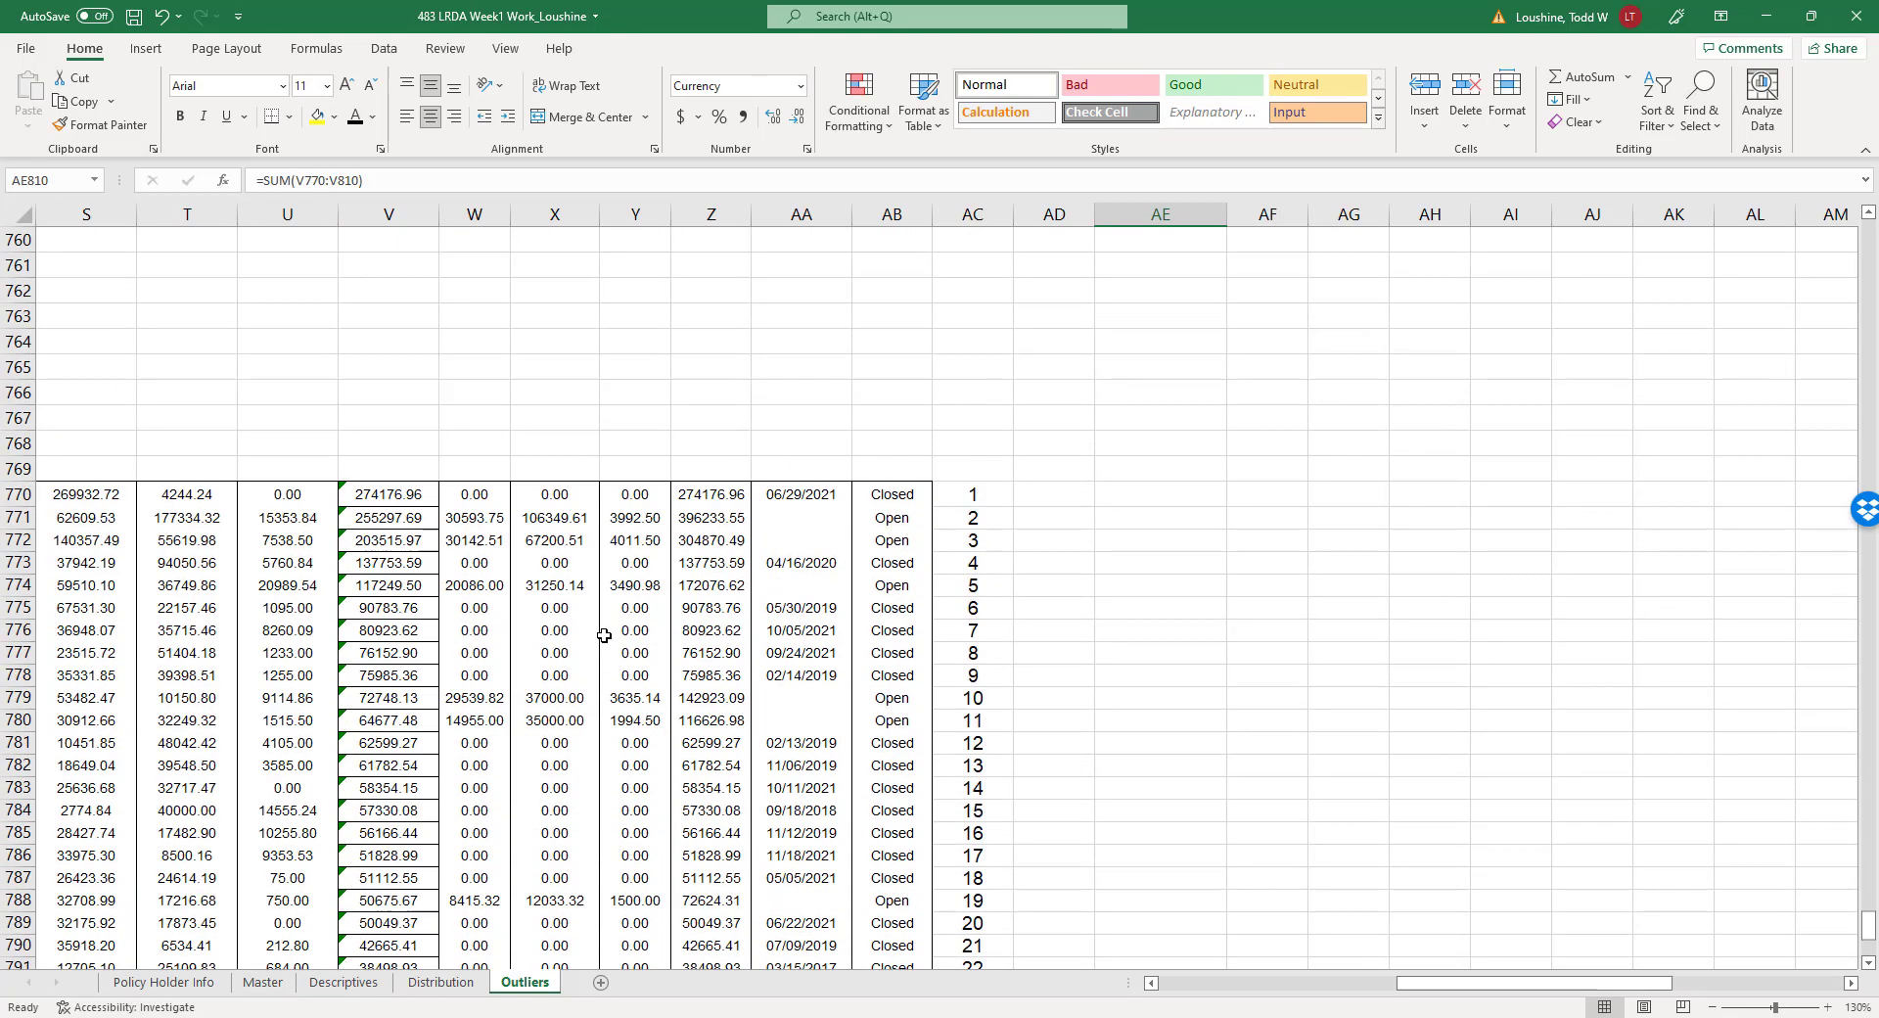
scroll(542, 612, down, 9)
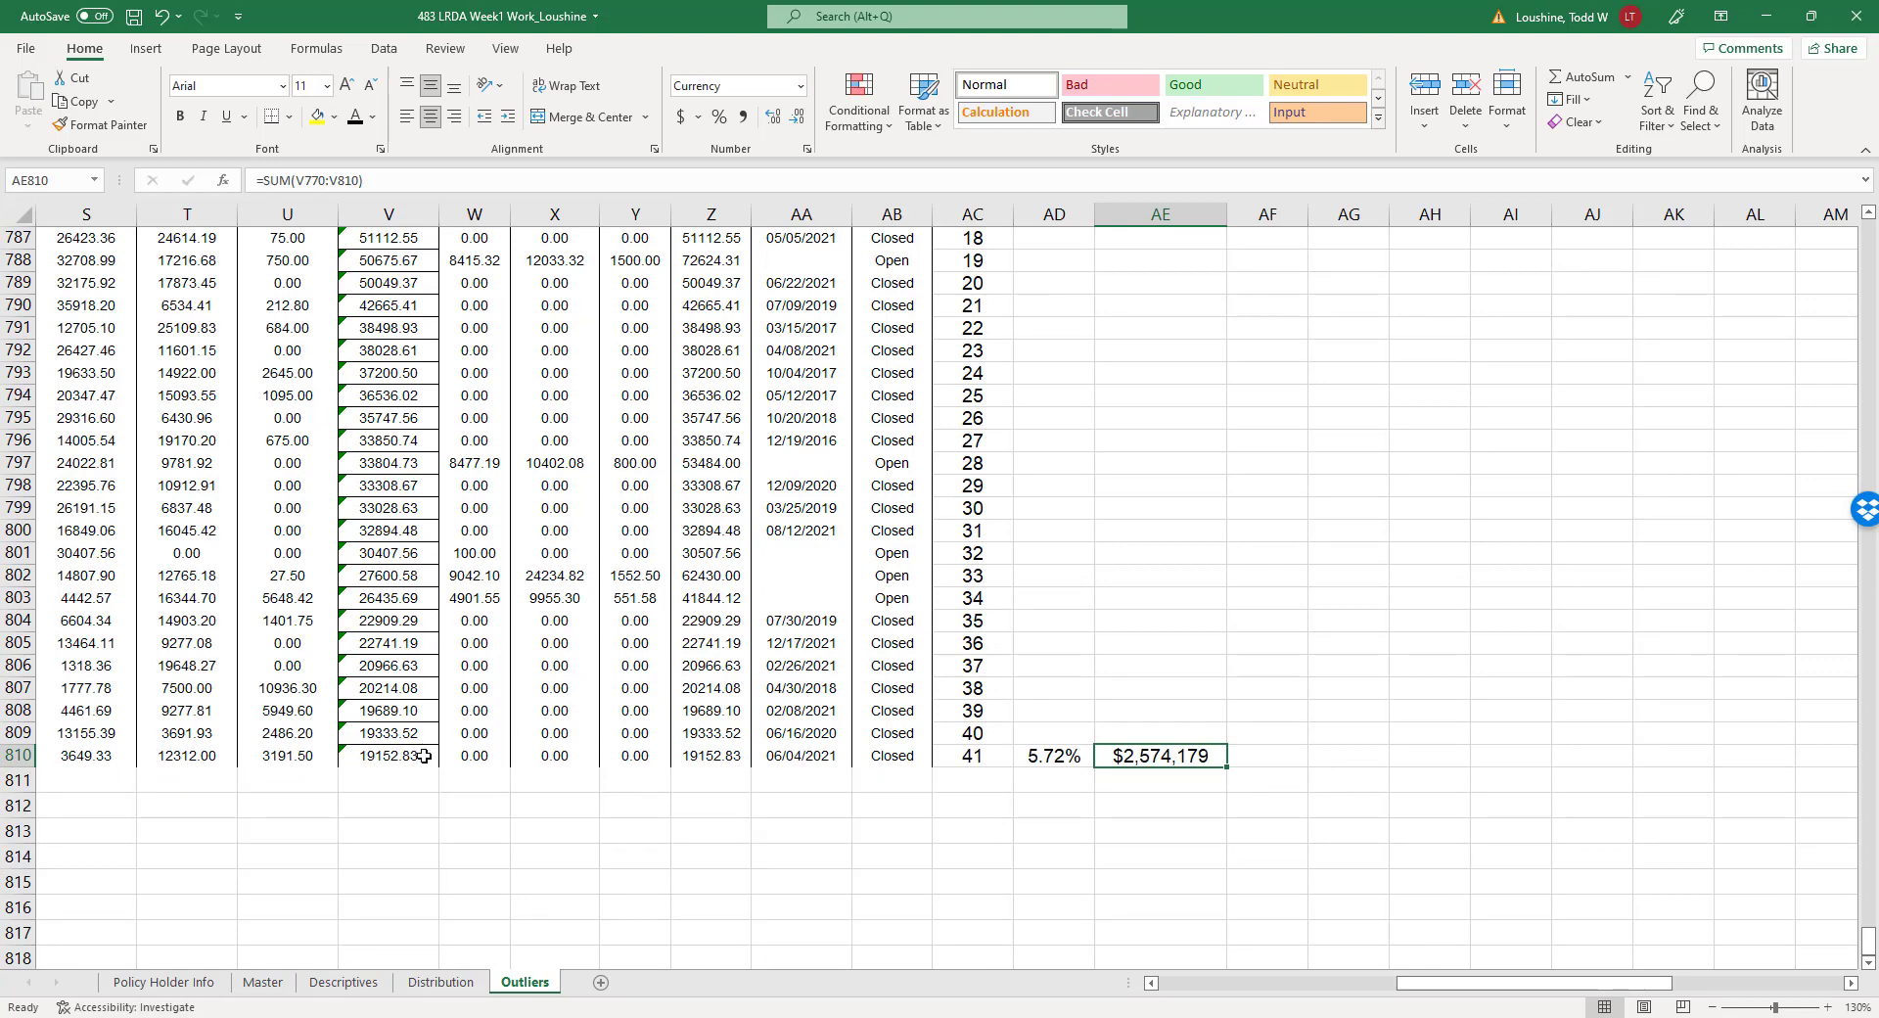
scroll(426, 753, up, 1)
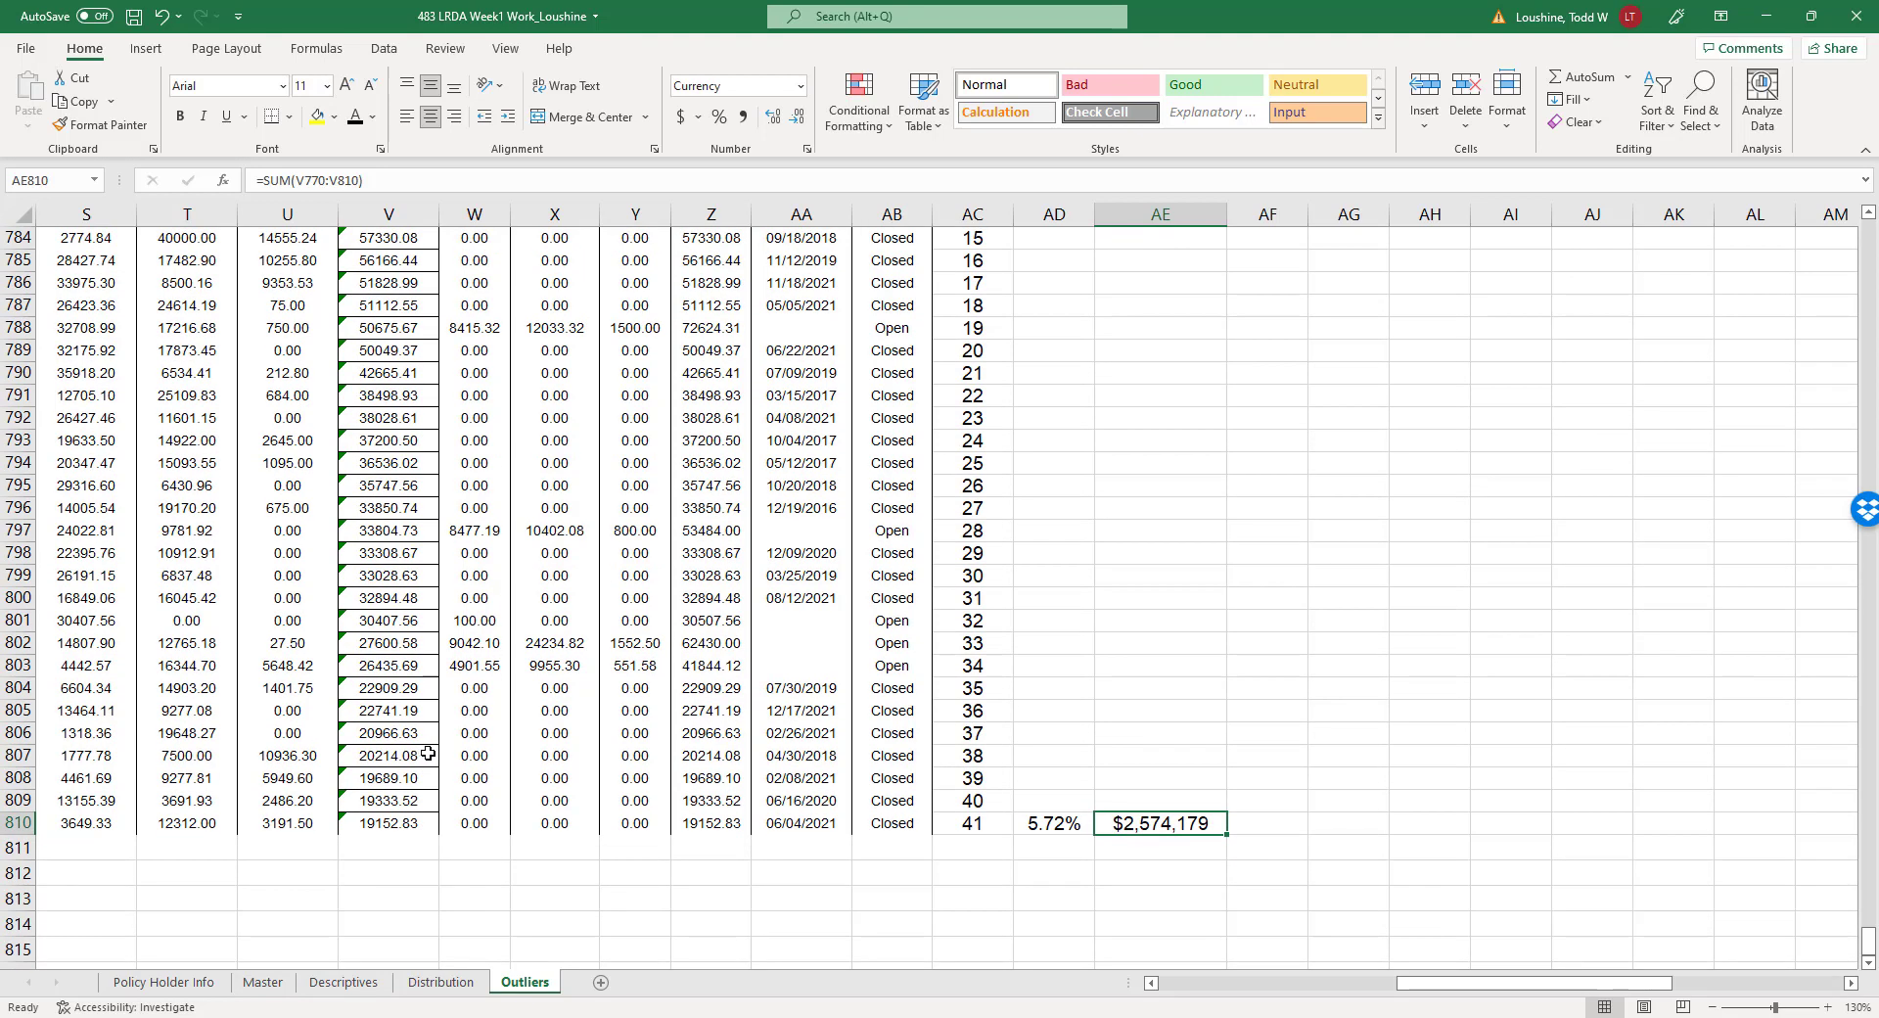
scroll(474, 759, up, 1)
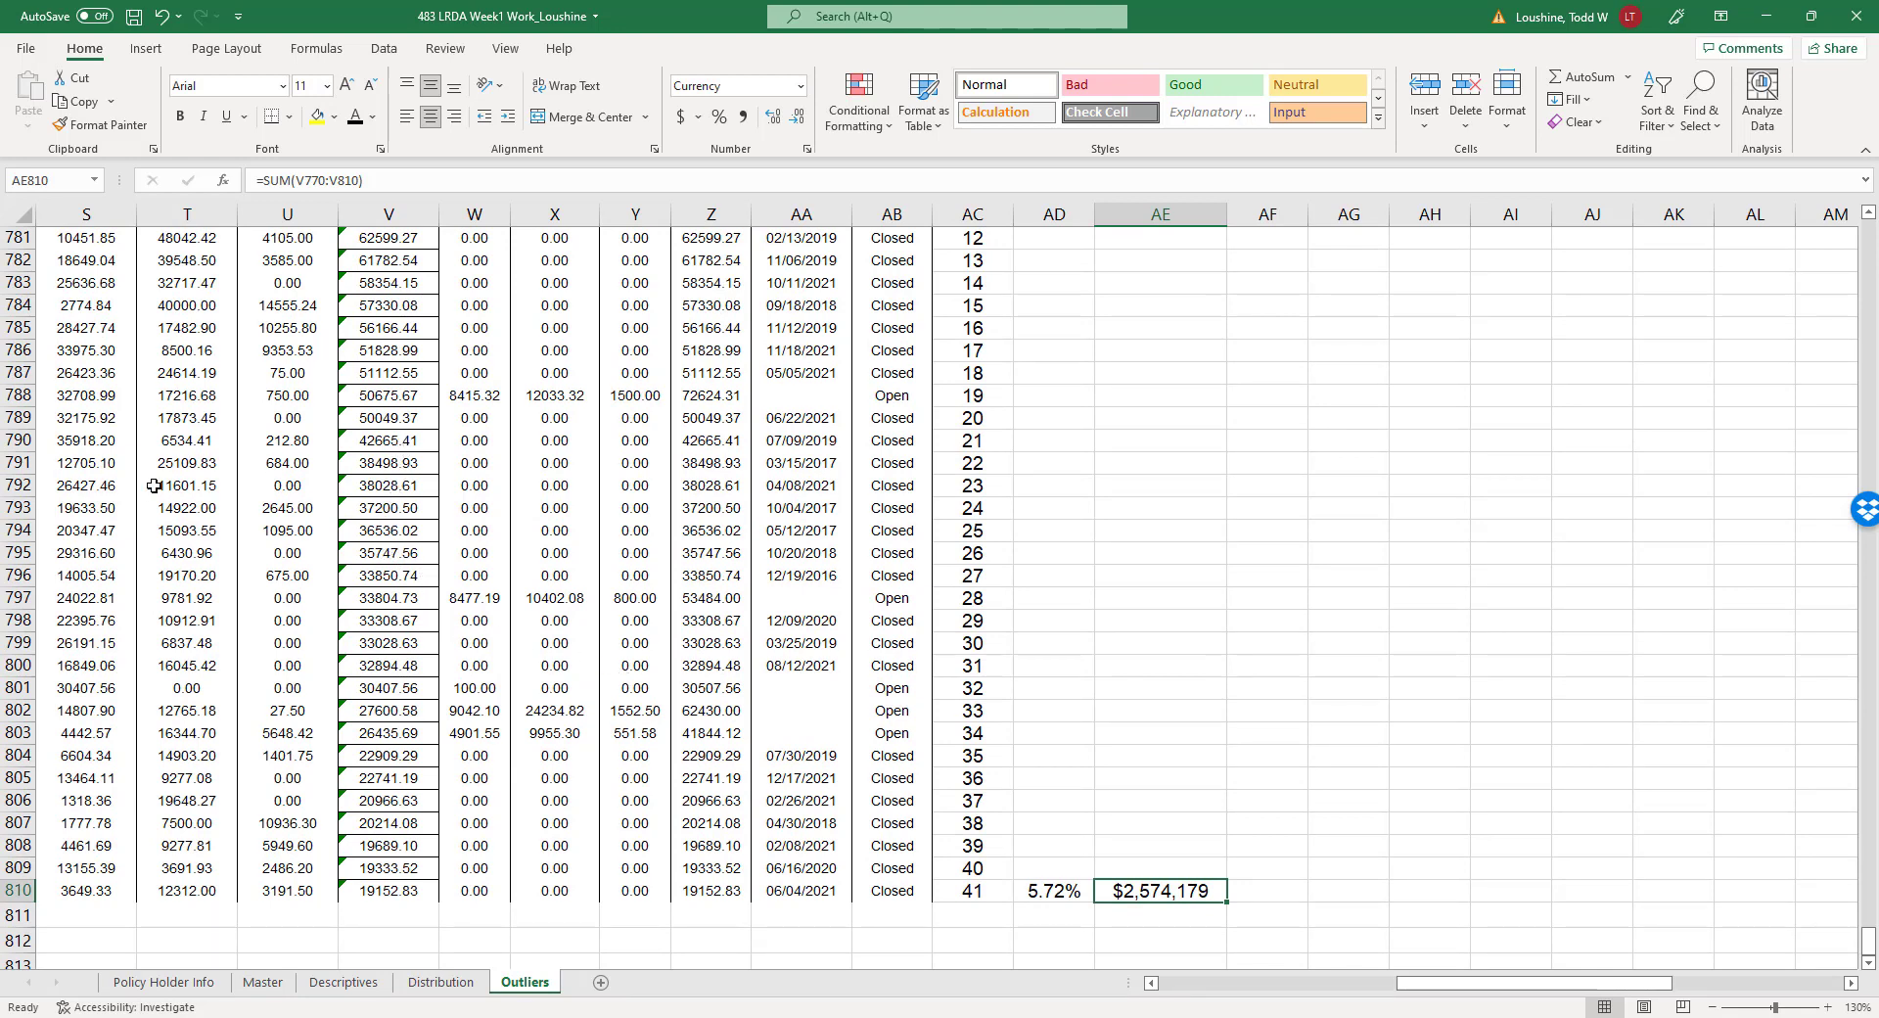
click(1069, 891)
key(Delete)
click(1147, 895)
key(Delete)
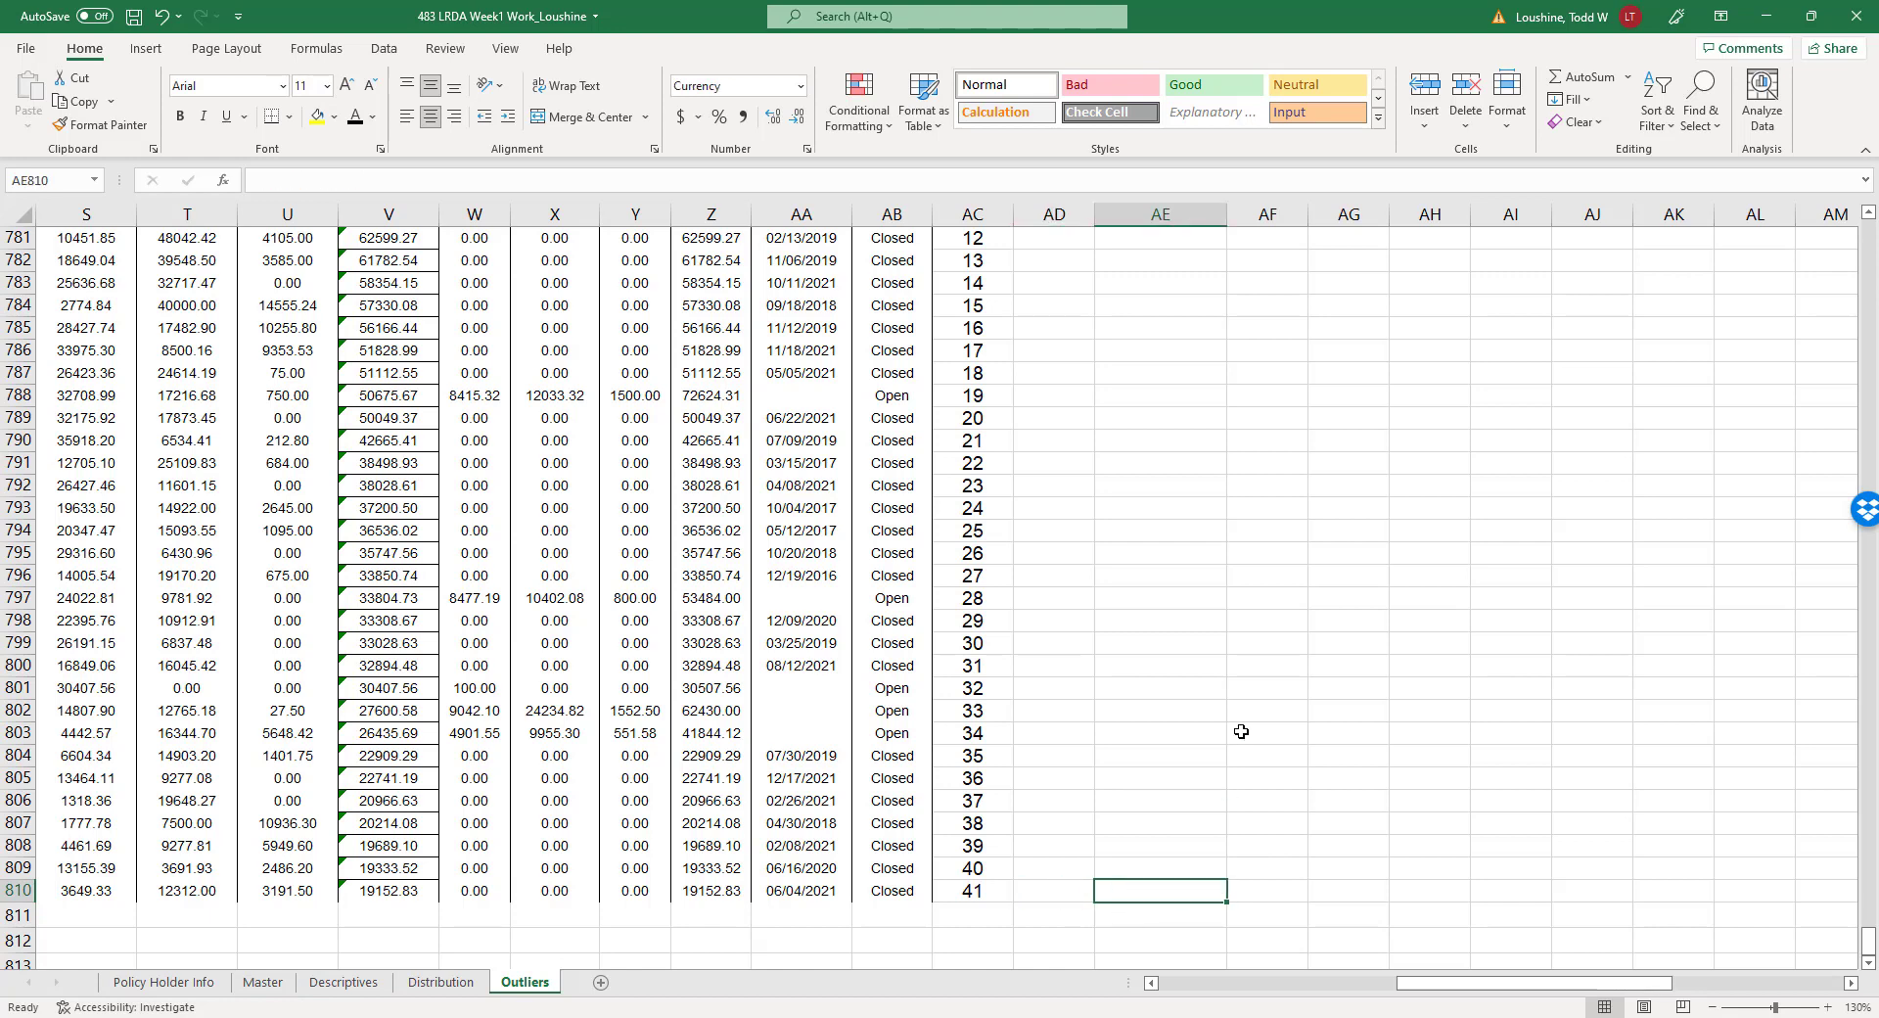
click(1242, 732)
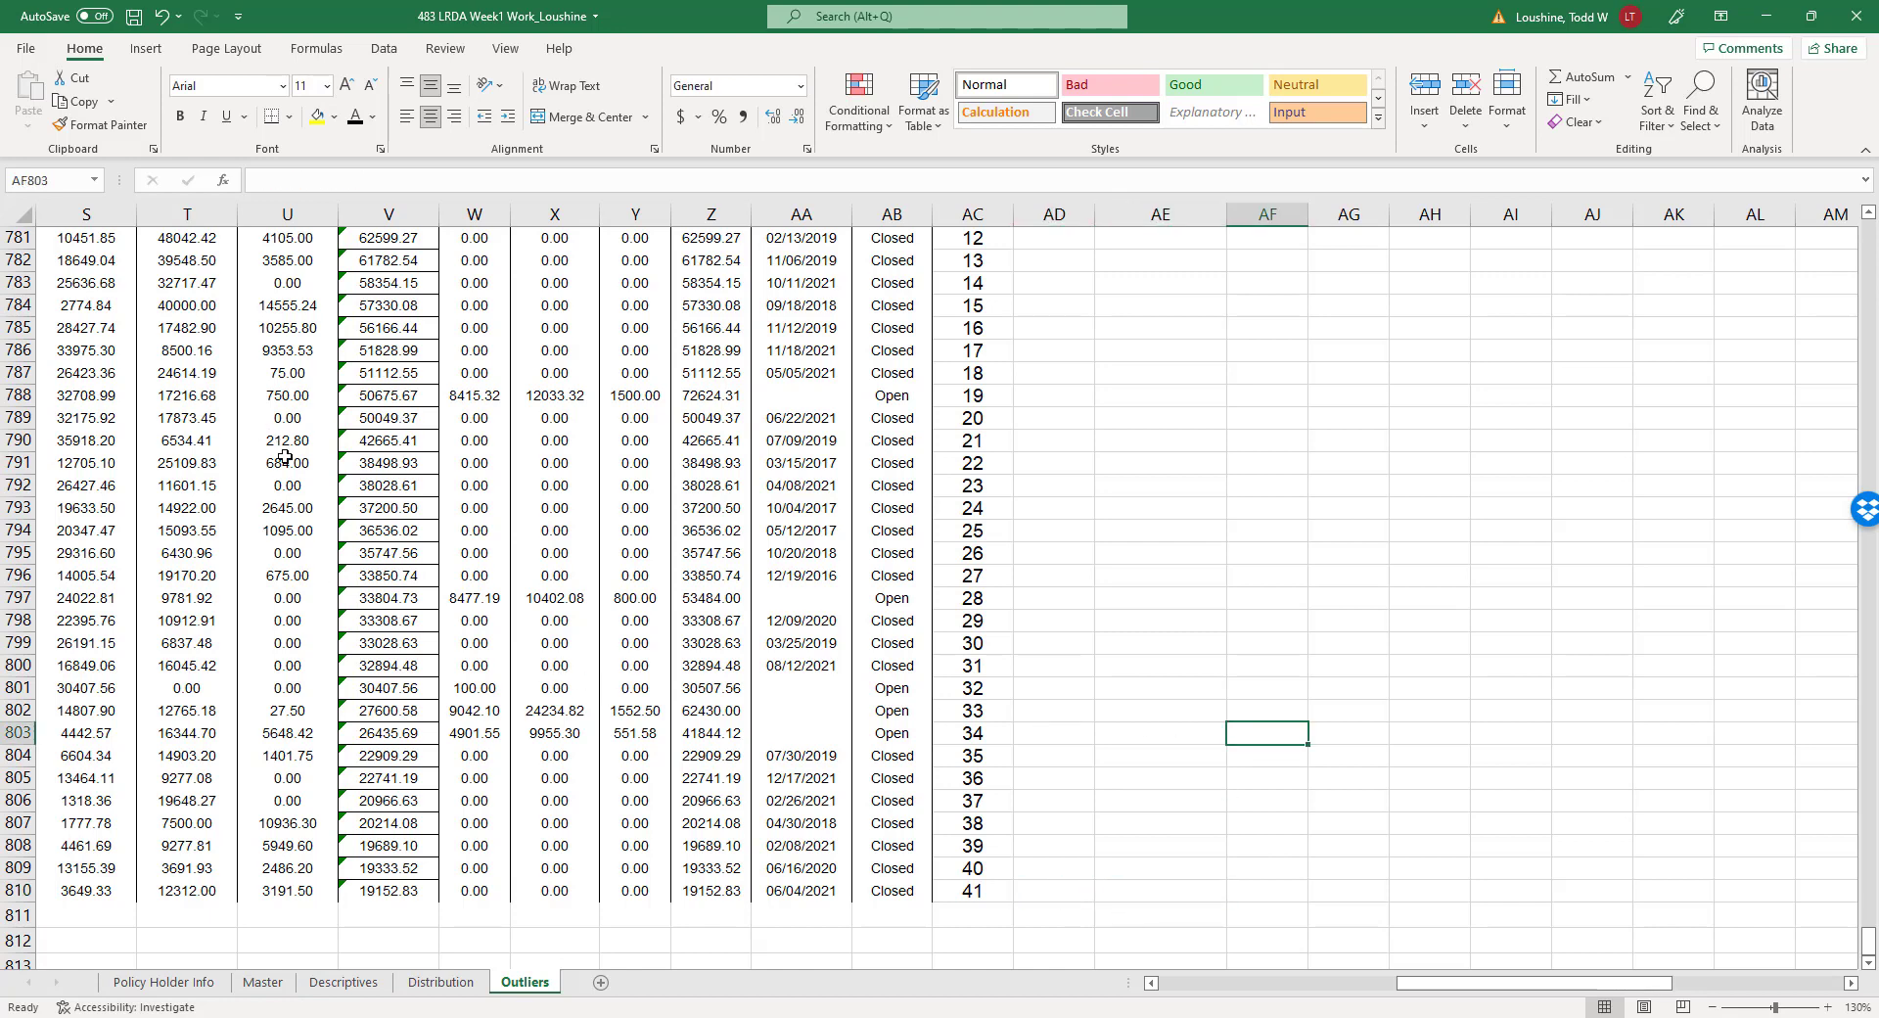
Move outliers 21 to 41 from rows 790:810 back into the claims data starting at row 22, and check the recalculated statistics.
click(18, 440)
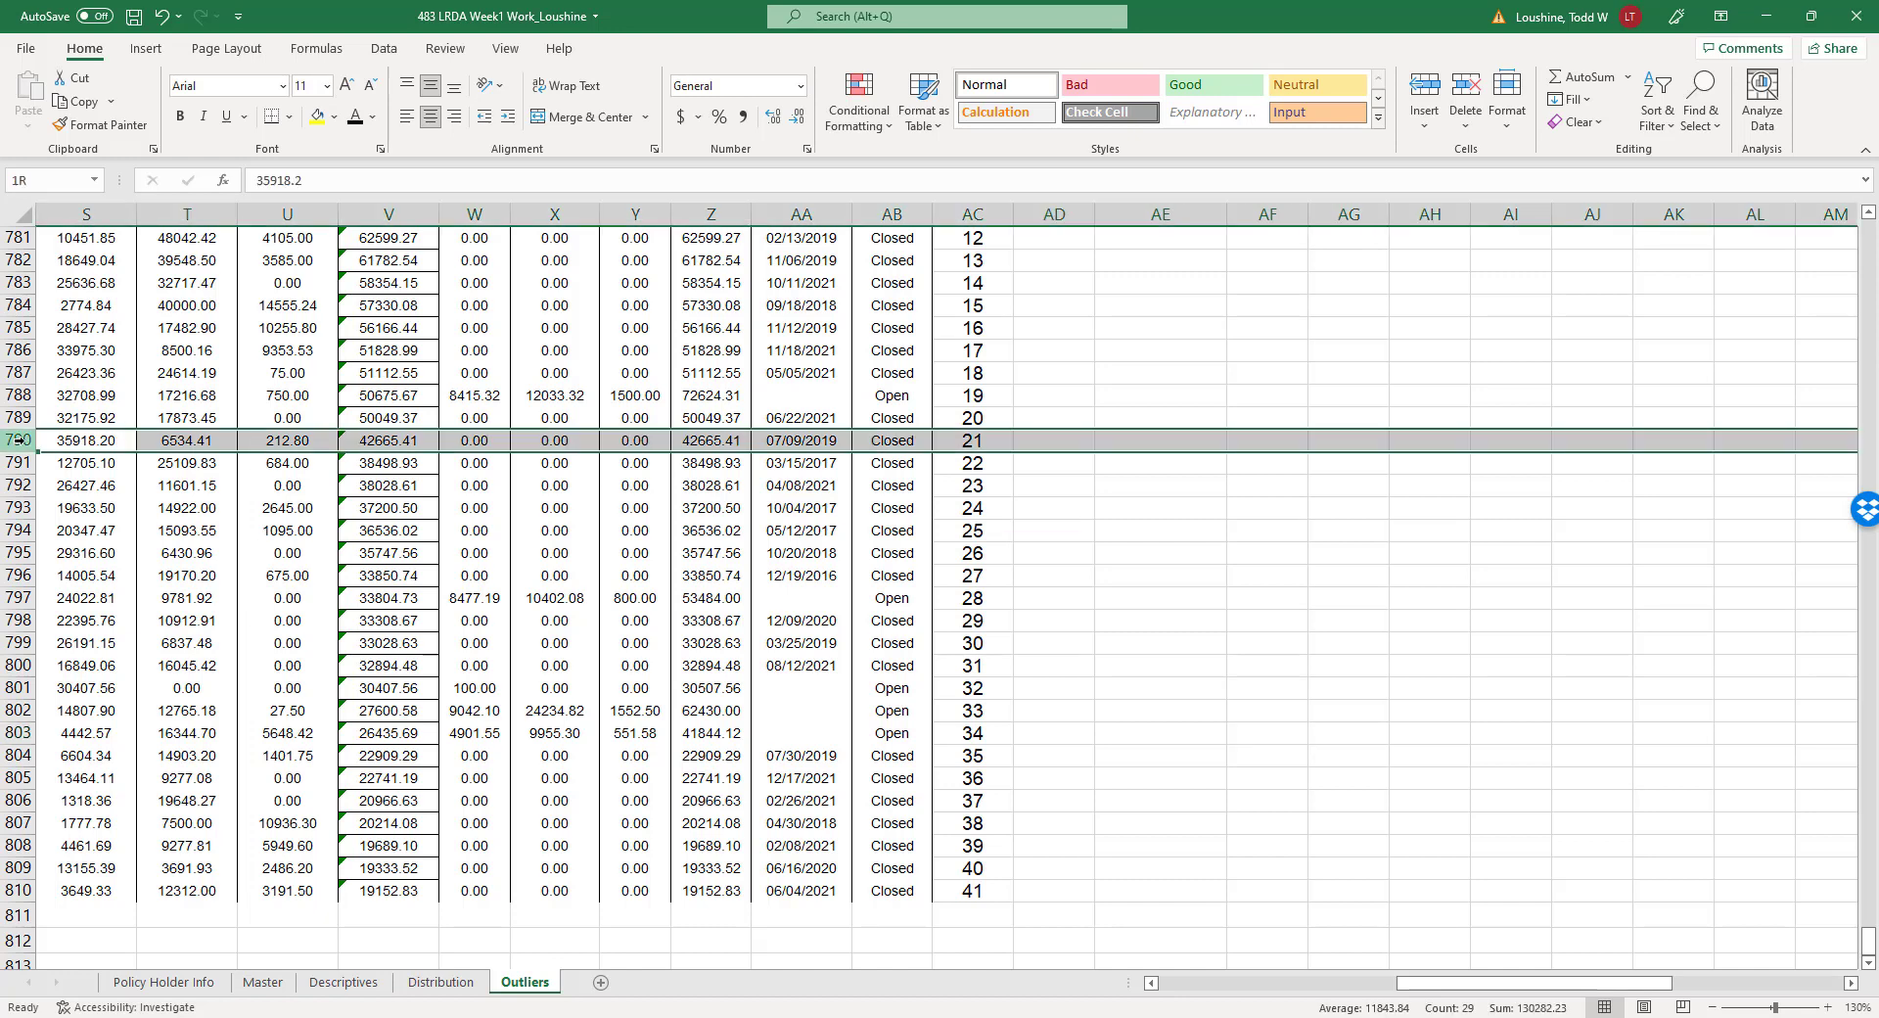
drag(15, 474, 8, 893)
key(ctrl+c)
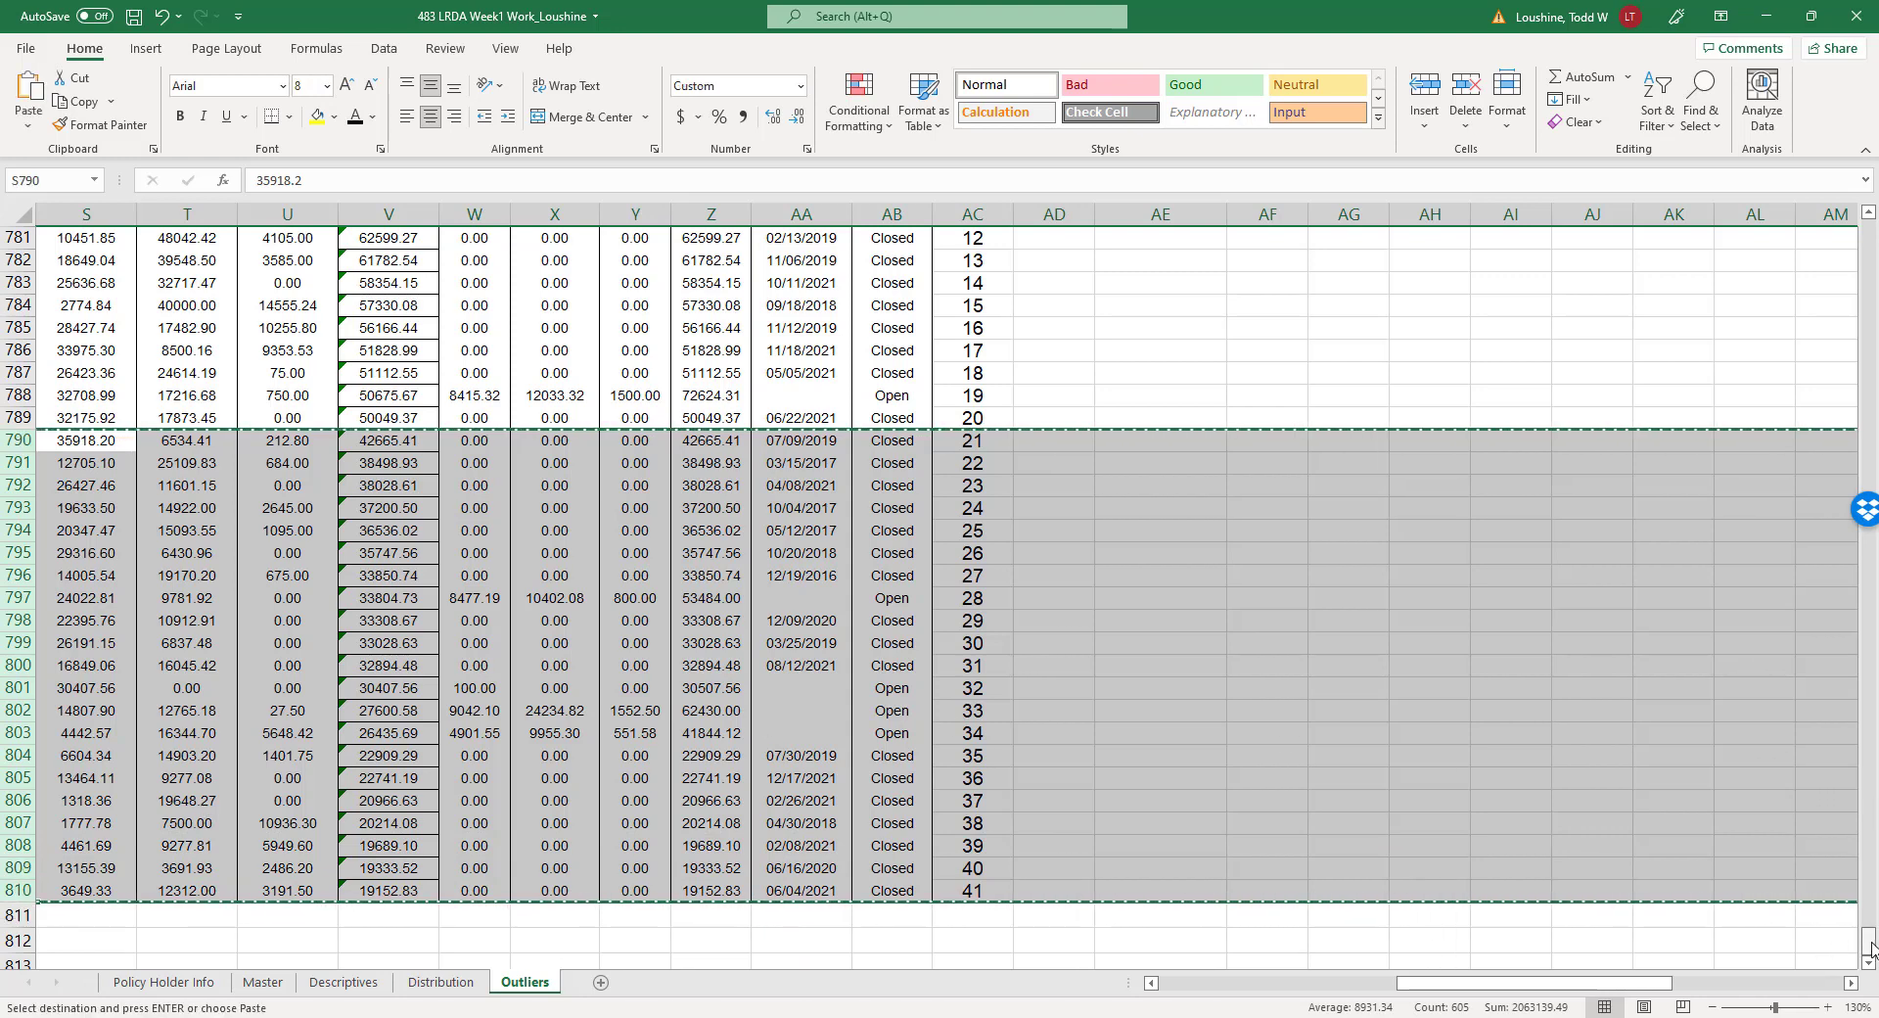
drag(1868, 945, 1869, 228)
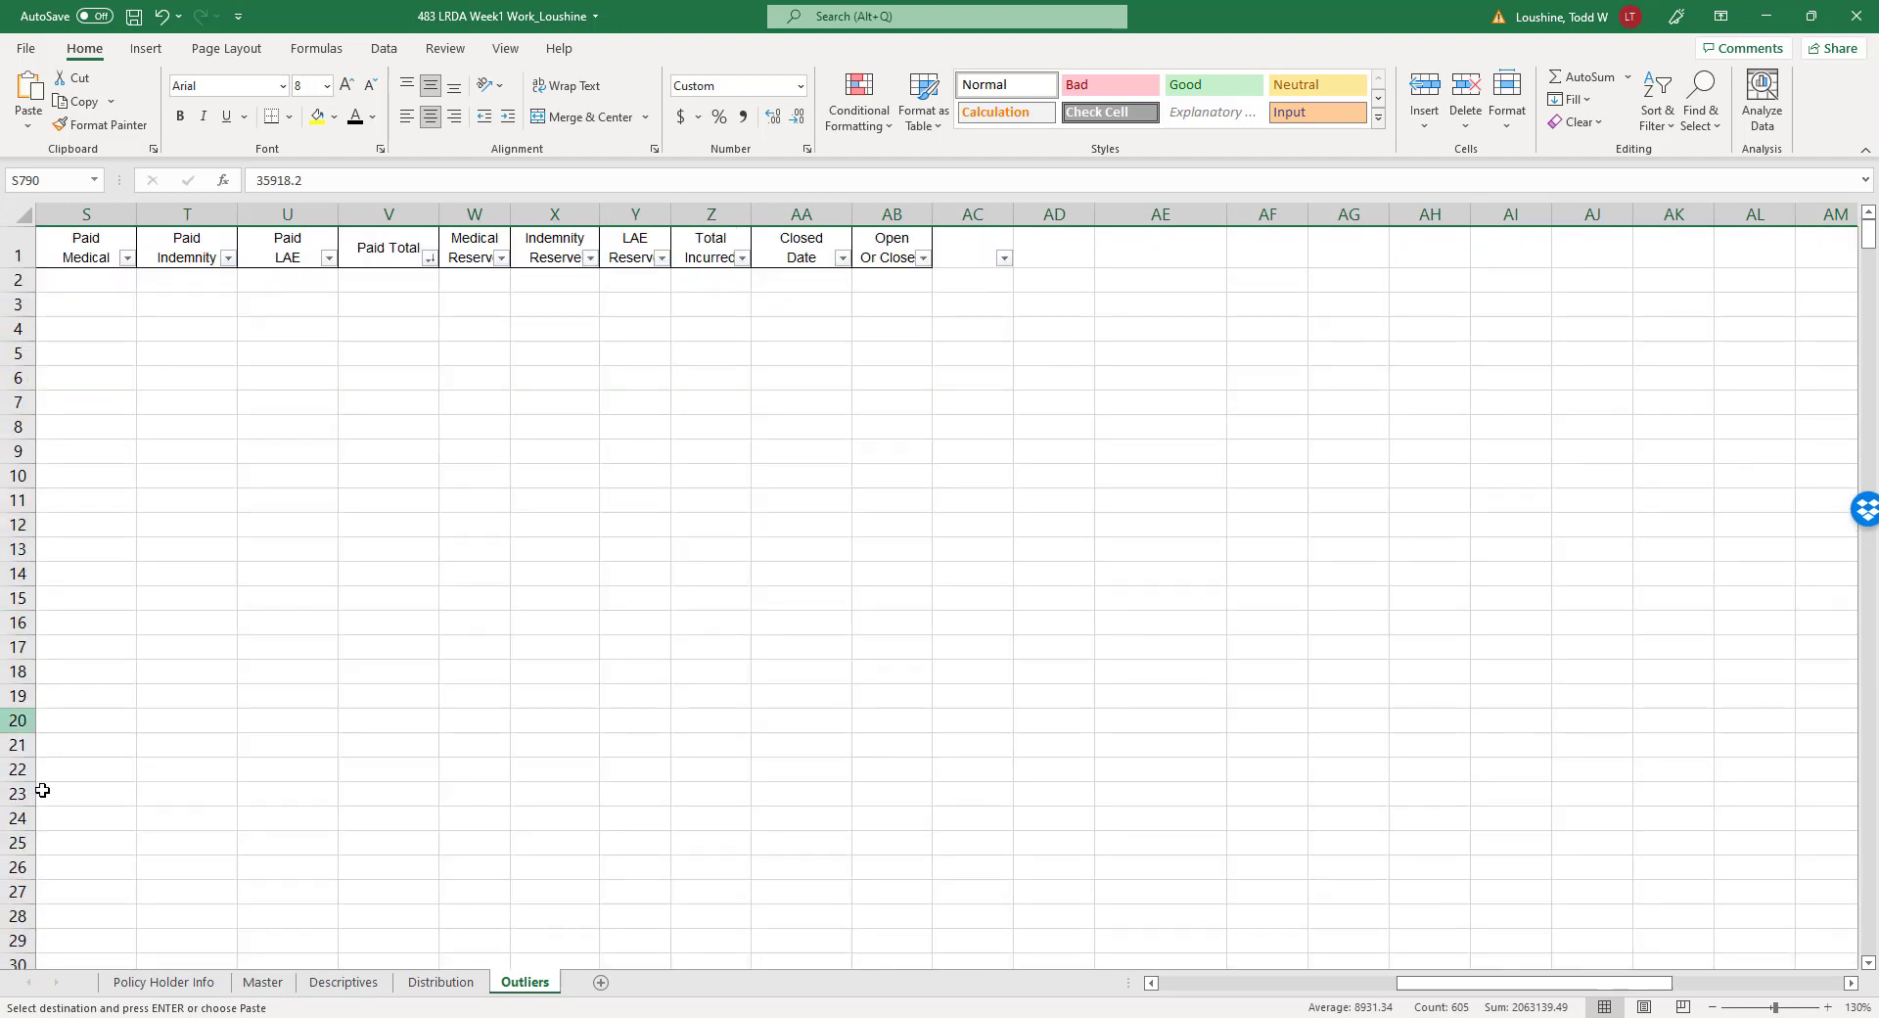
click(24, 744)
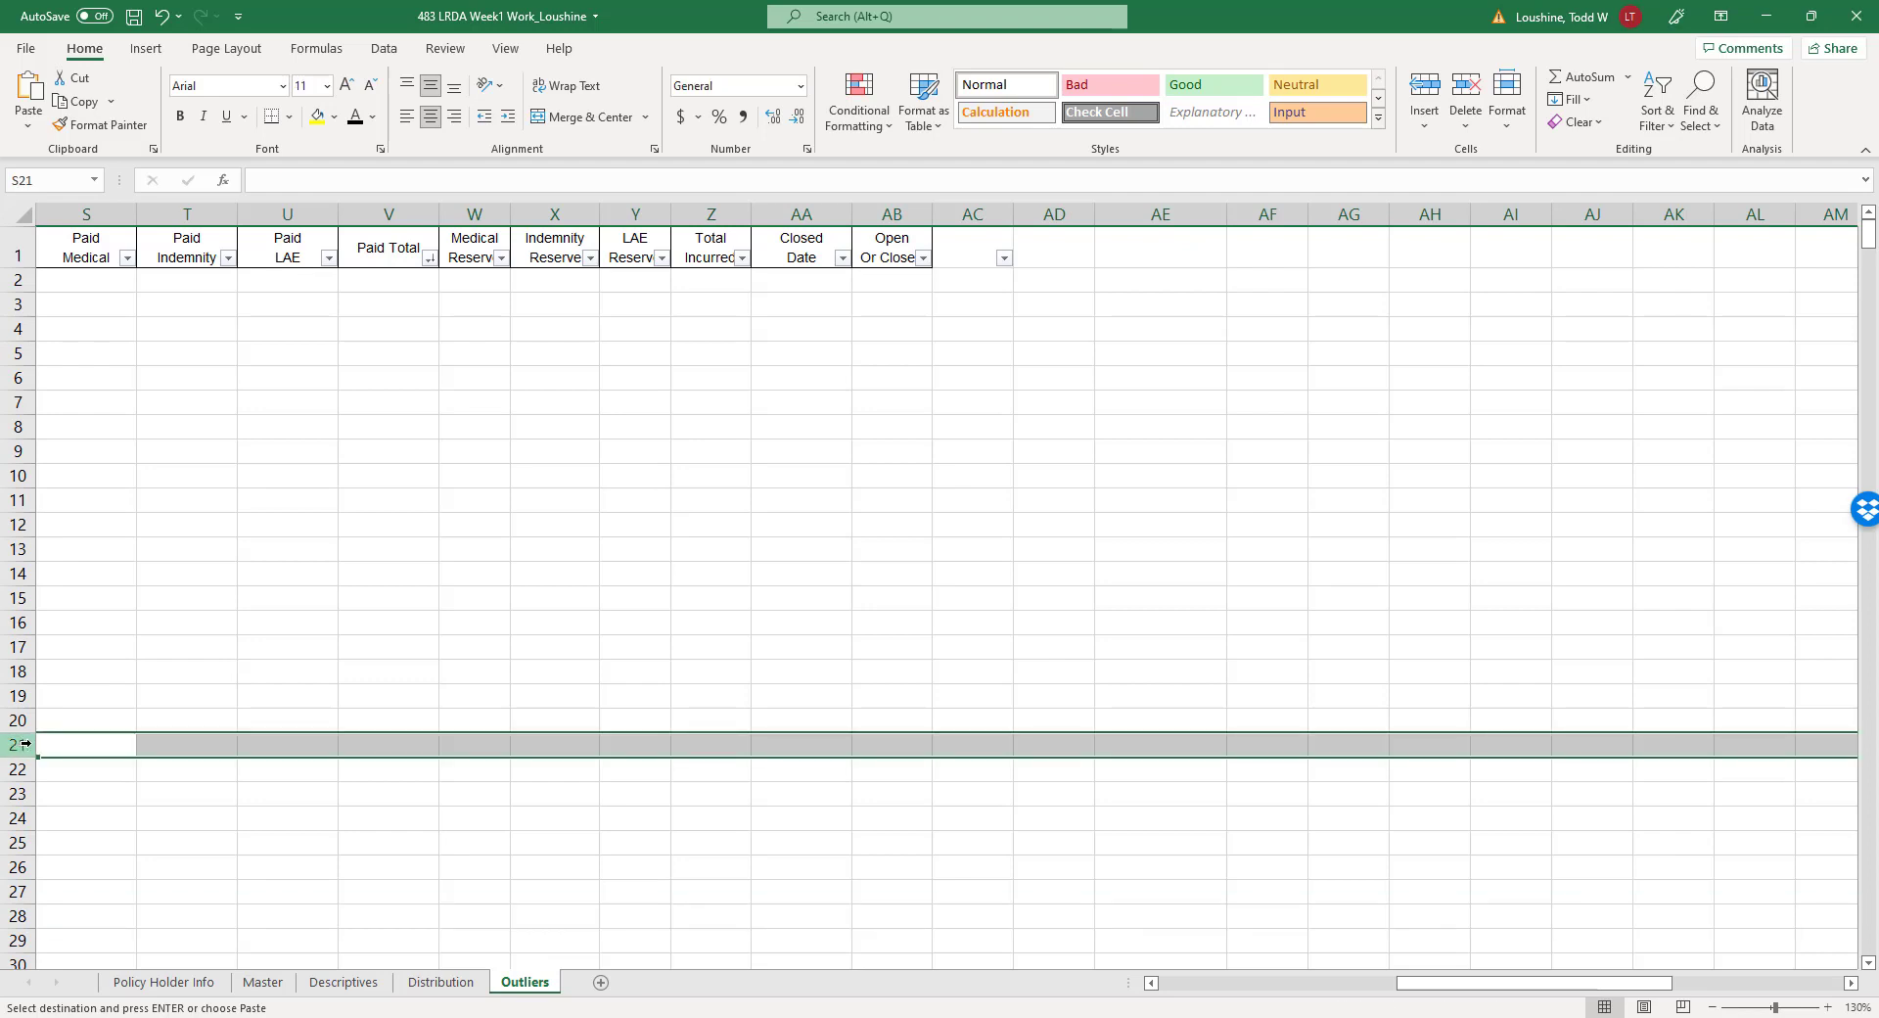
click(19, 769)
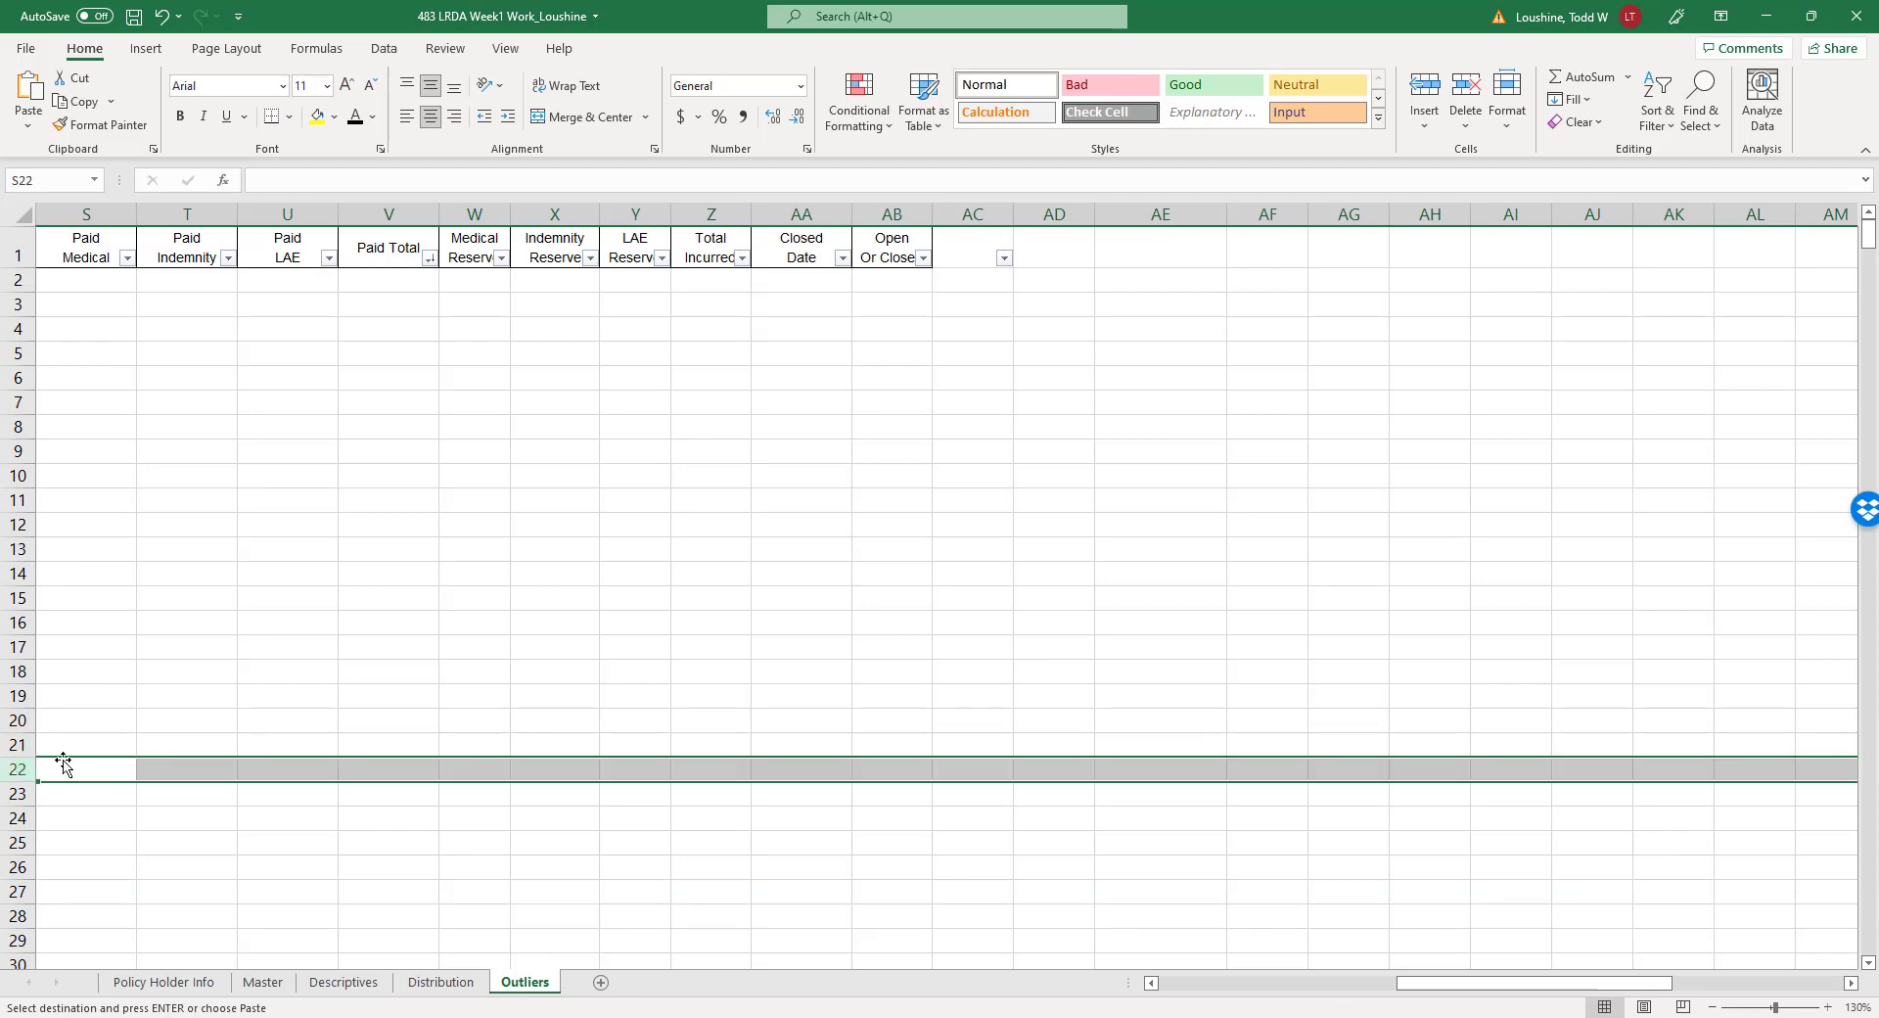
key(Return)
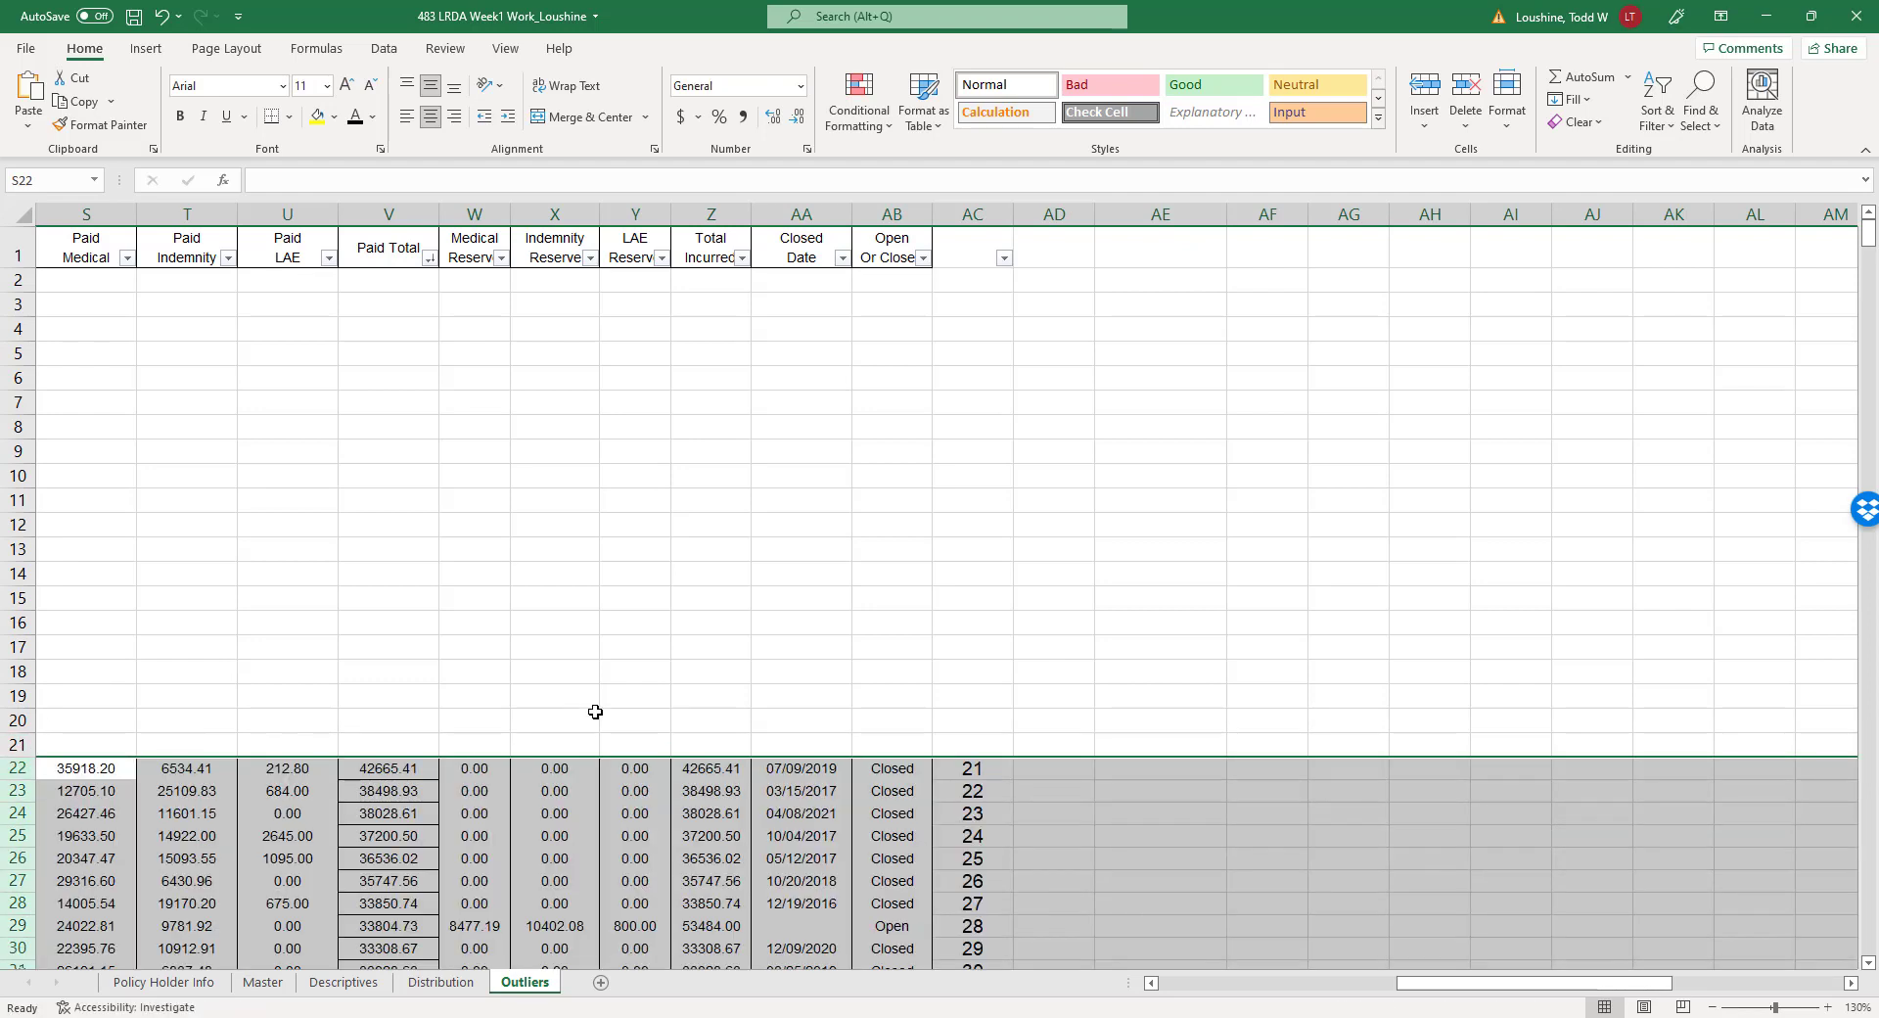
scroll(978, 646, down, 5)
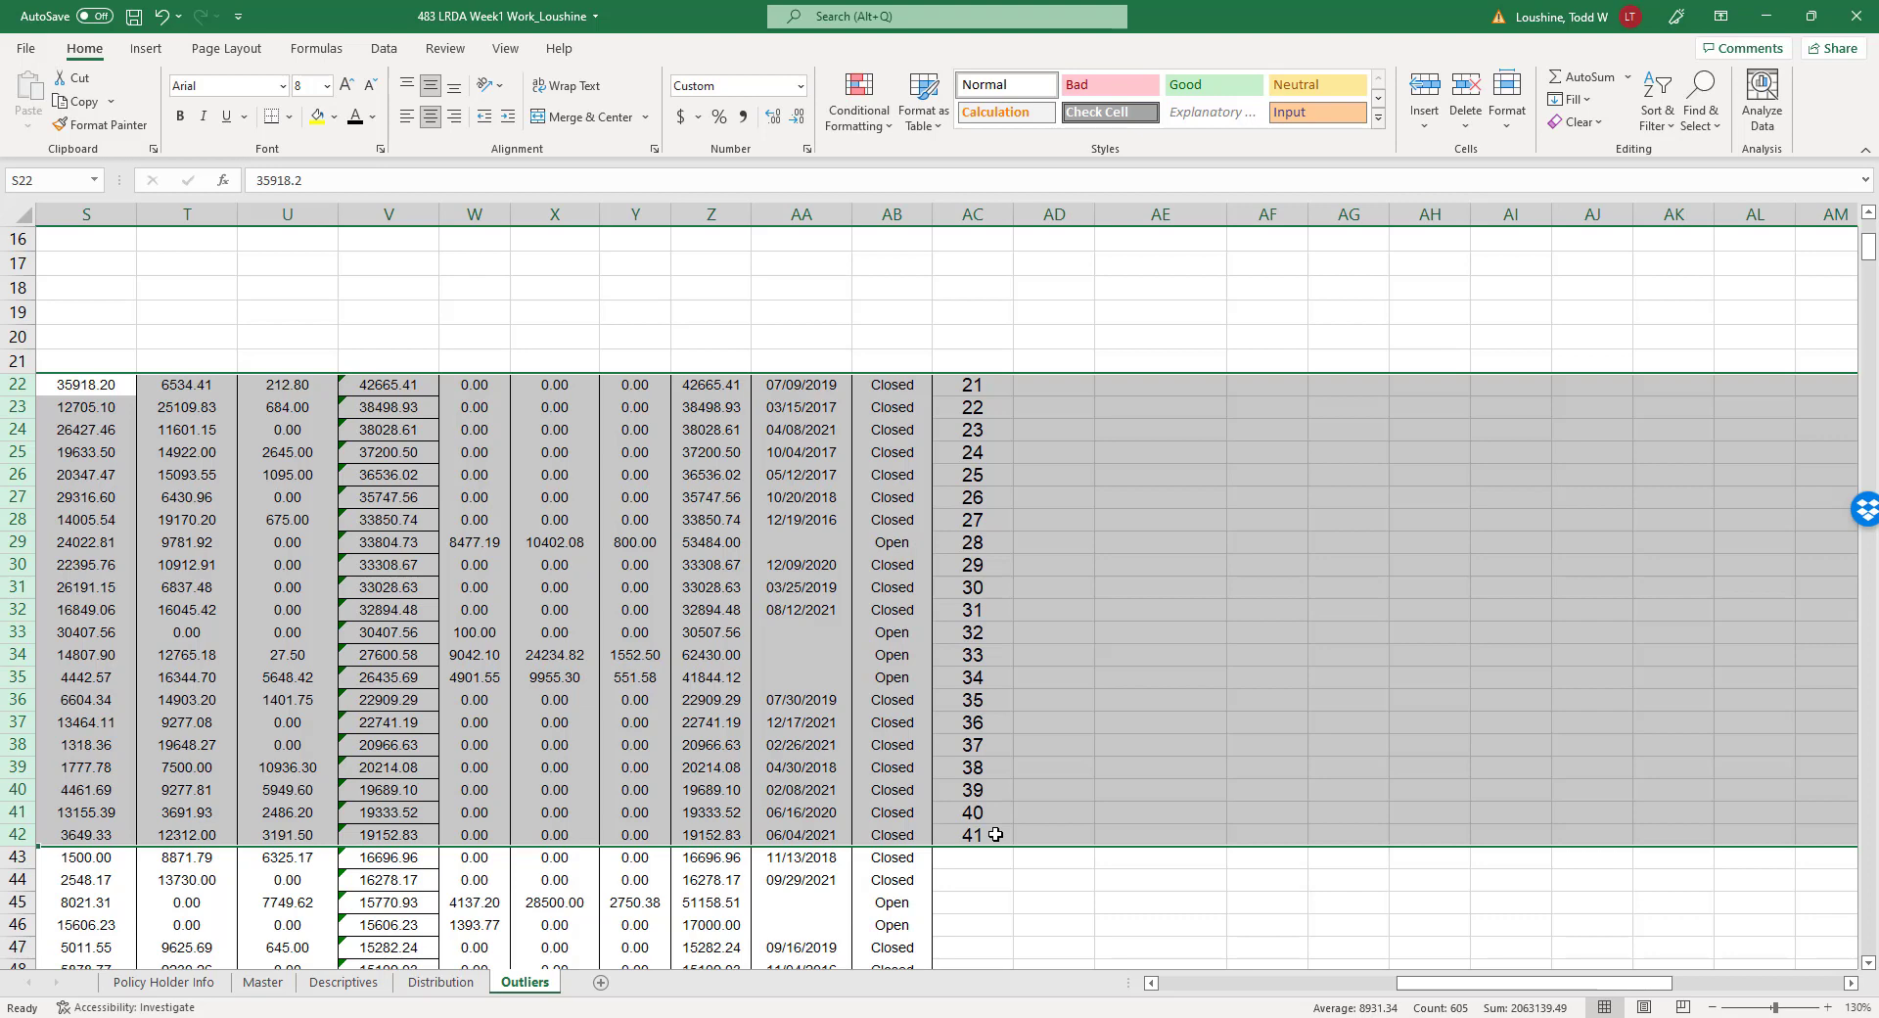
click(1158, 831)
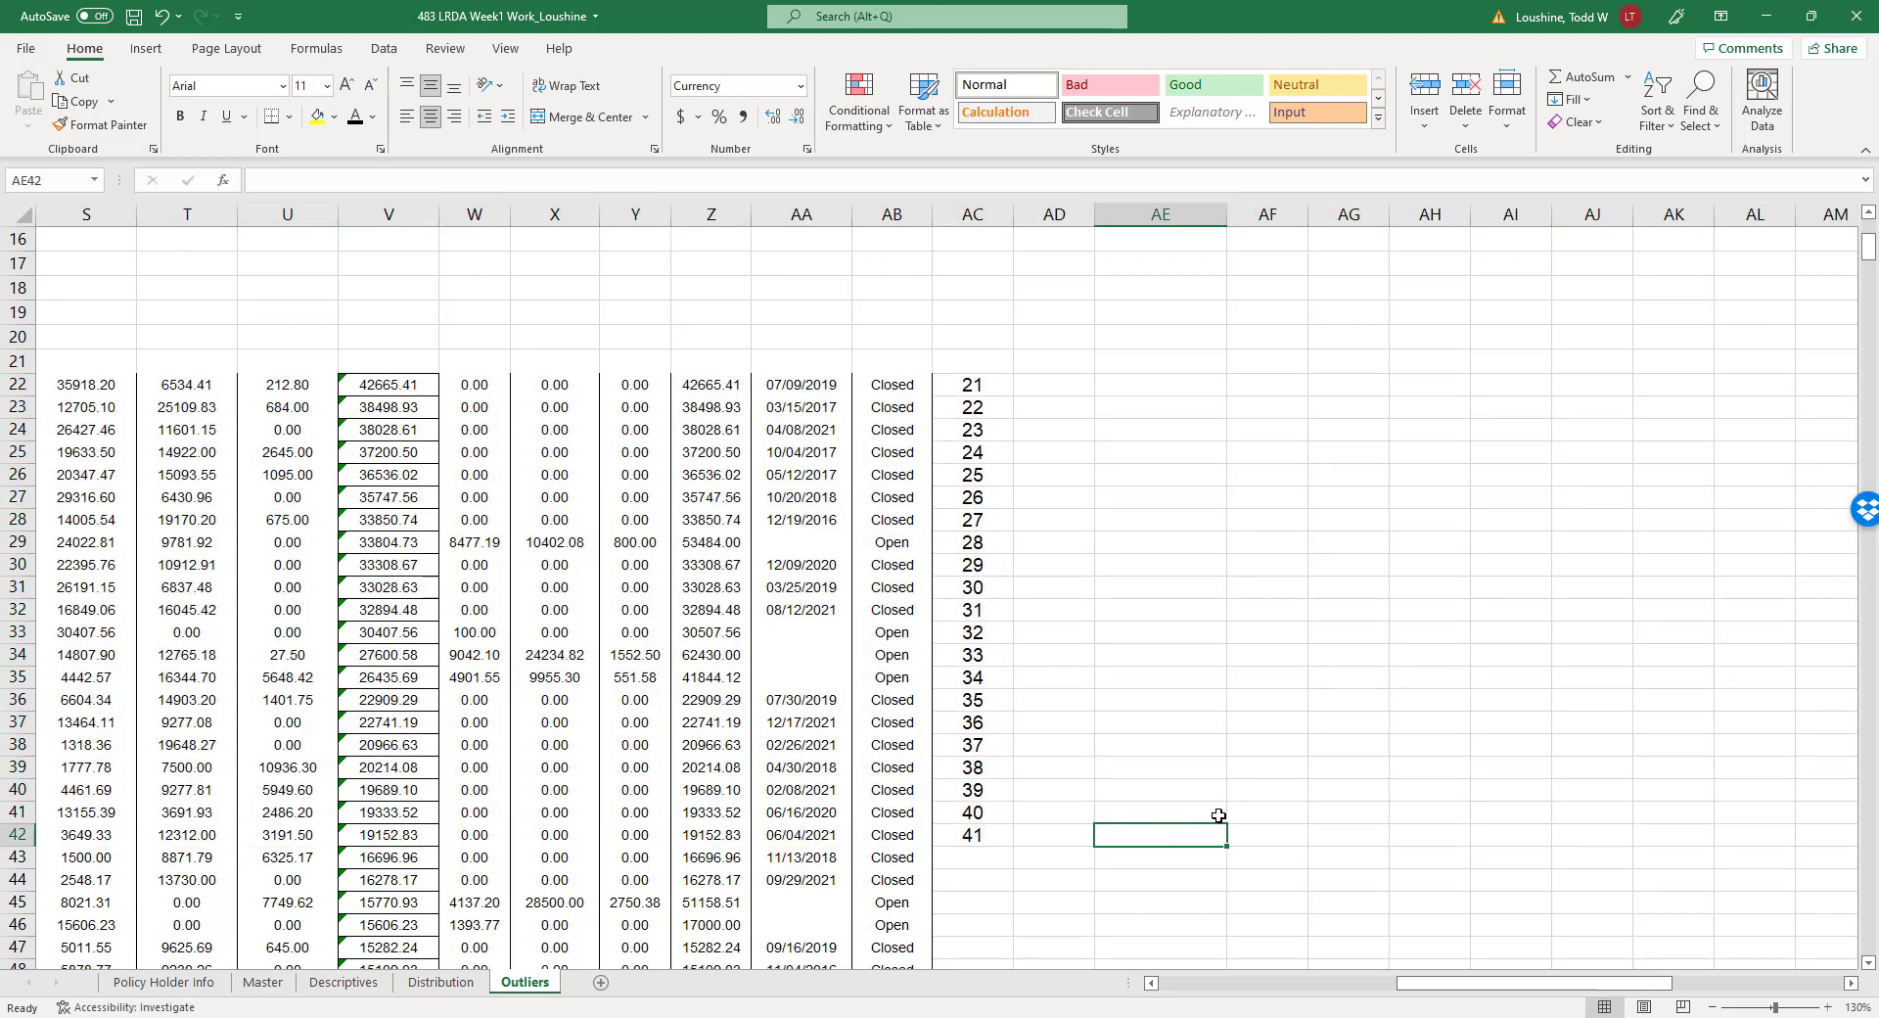
scroll(1215, 803, down, 20)
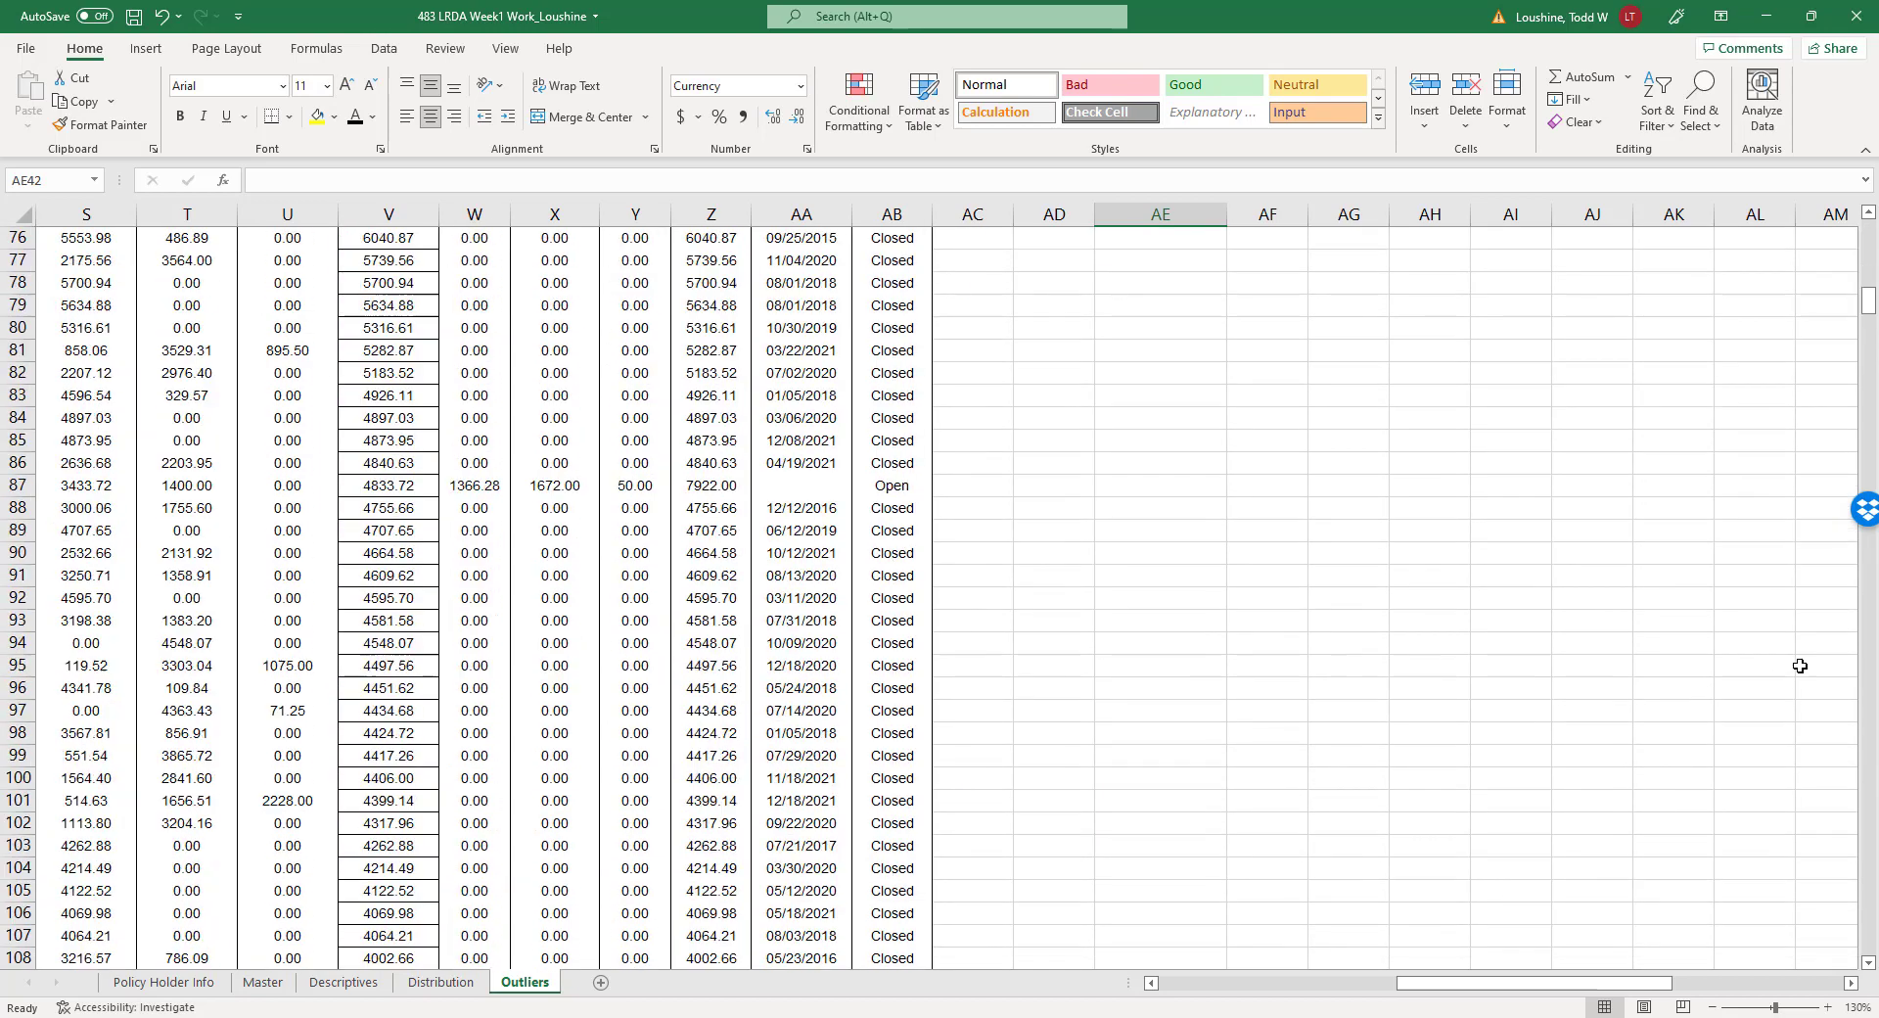
drag(1867, 303, 1845, 911)
scroll(1203, 591, up, 6)
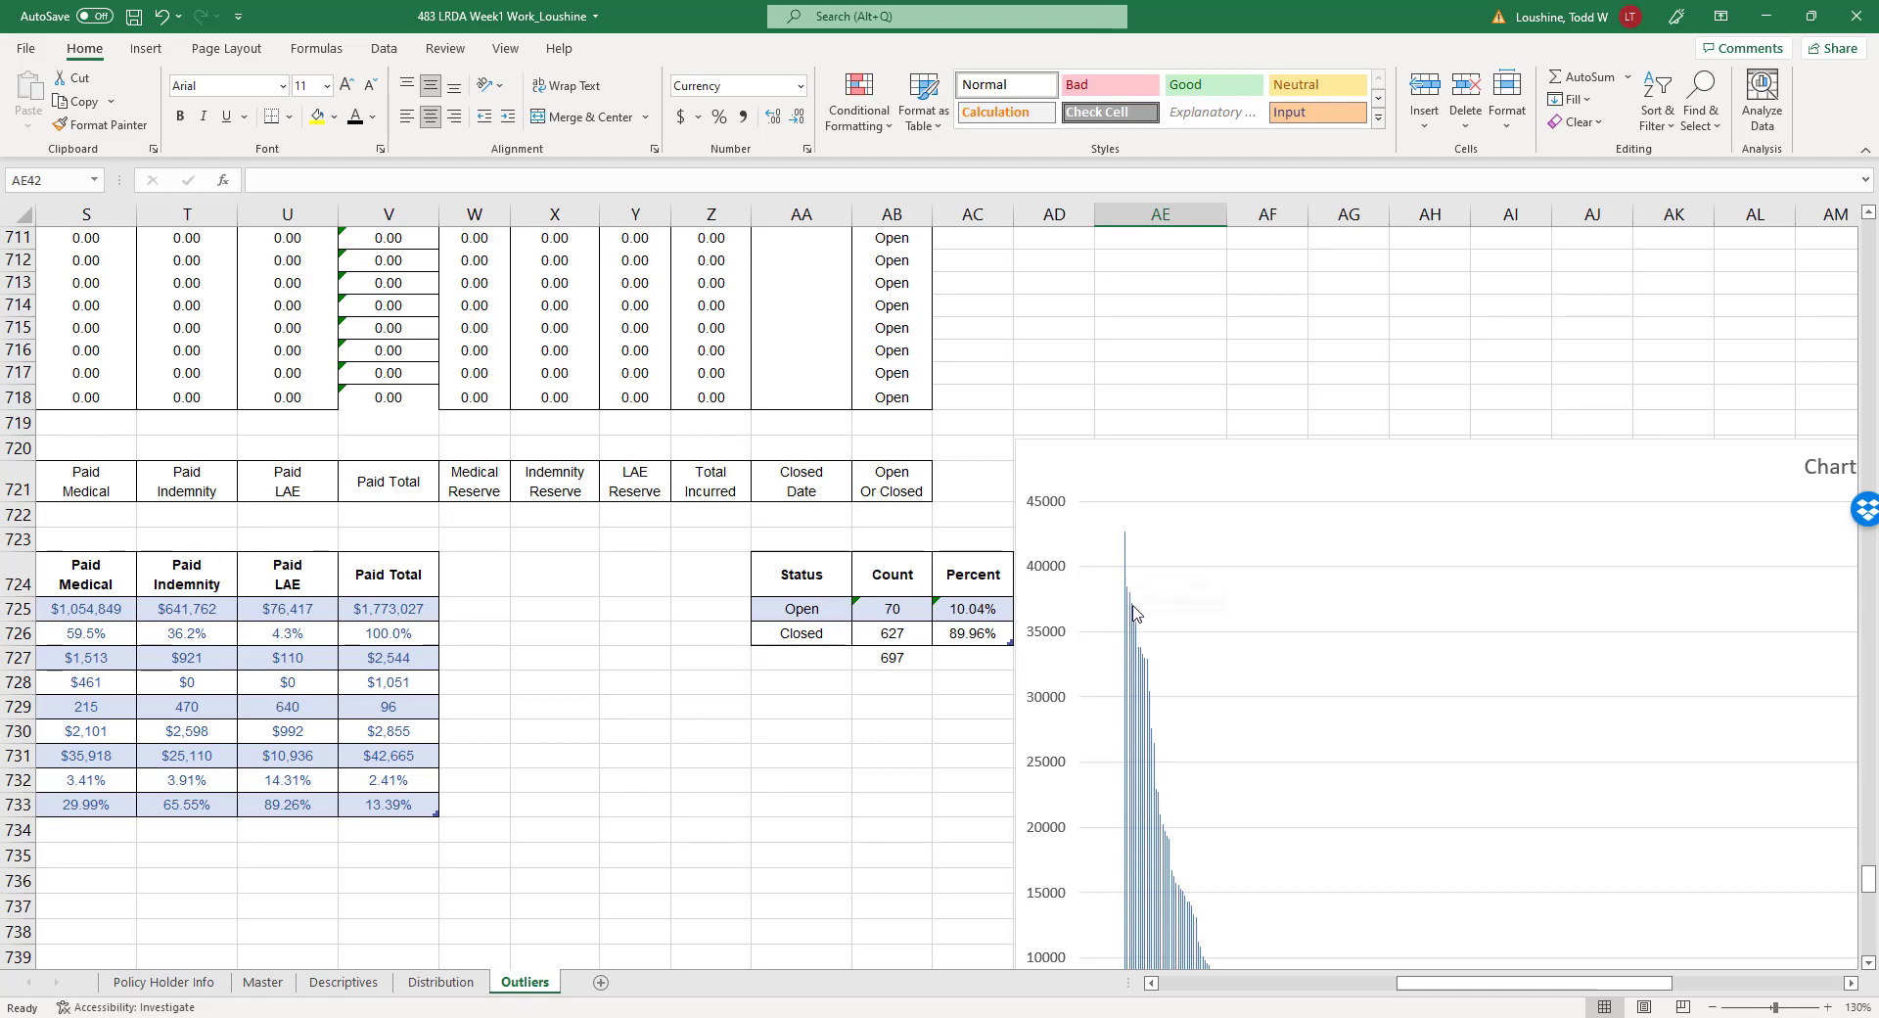
Move outlier 21 from row 22 back to the separated outlier list in row 790.
drag(1868, 878, 1868, 233)
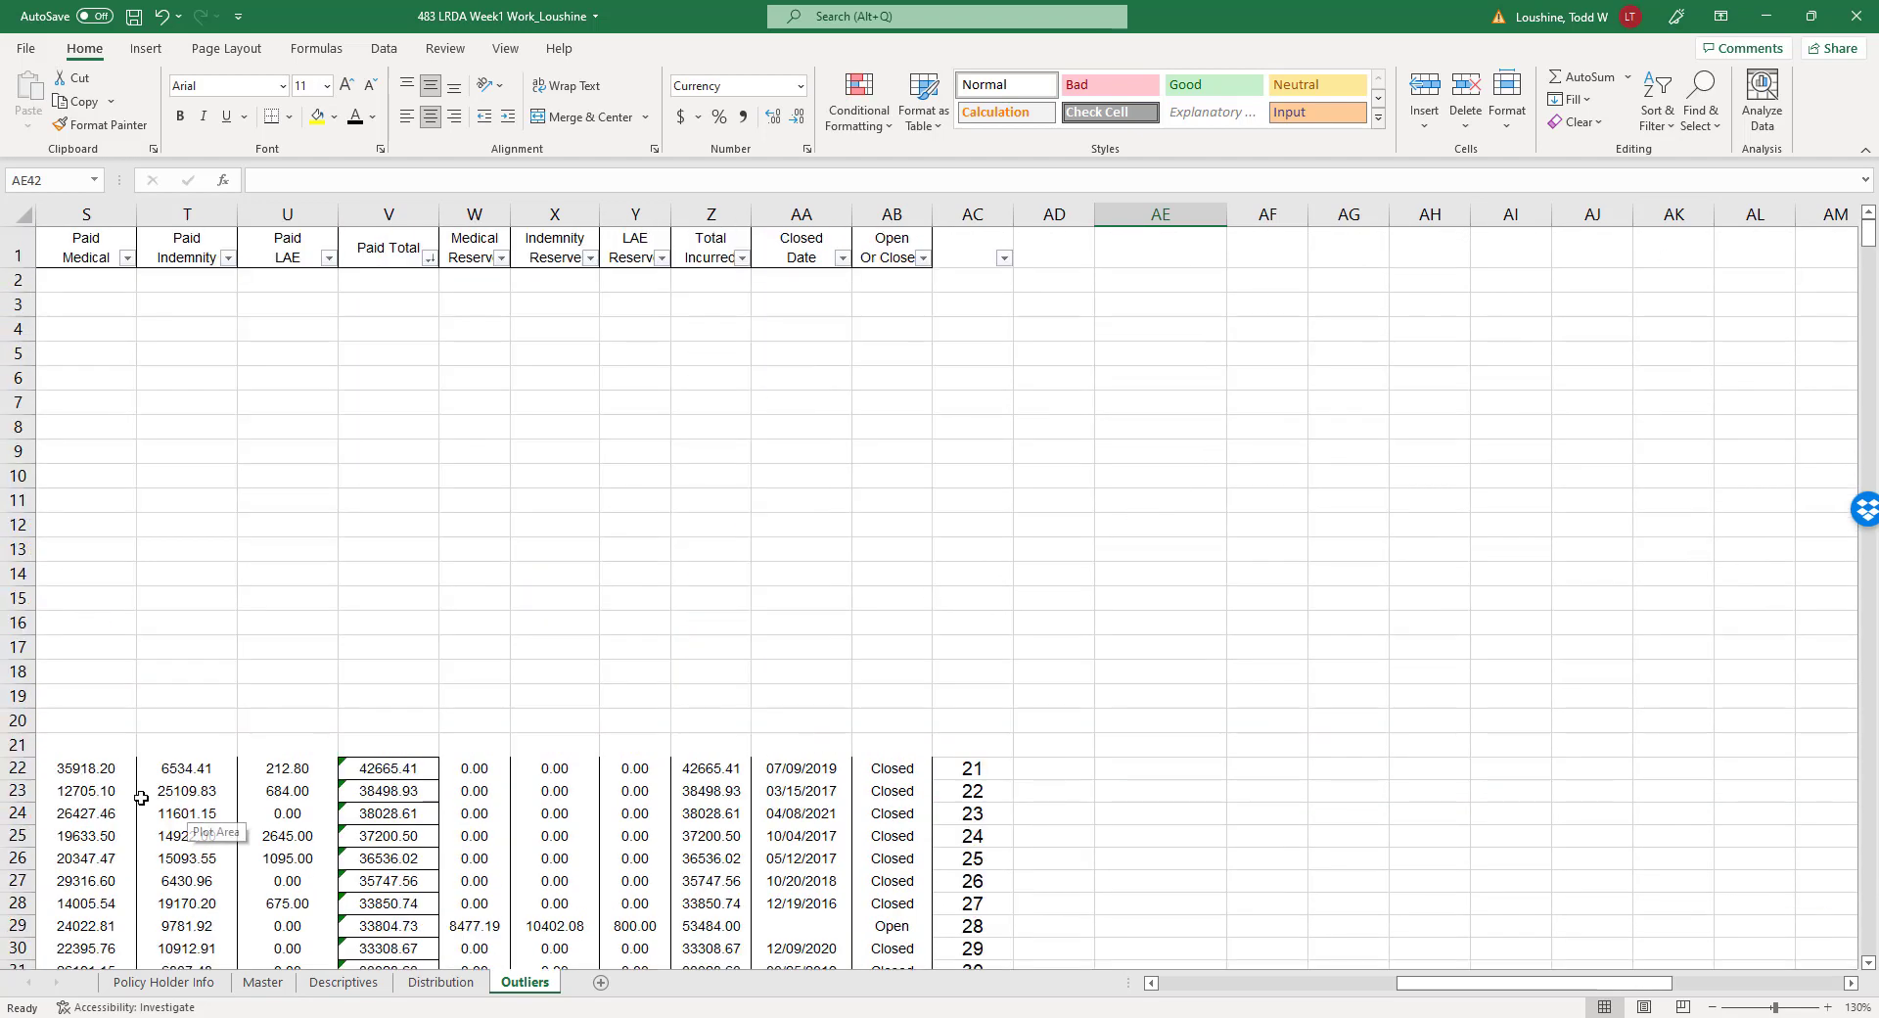
click(20, 770)
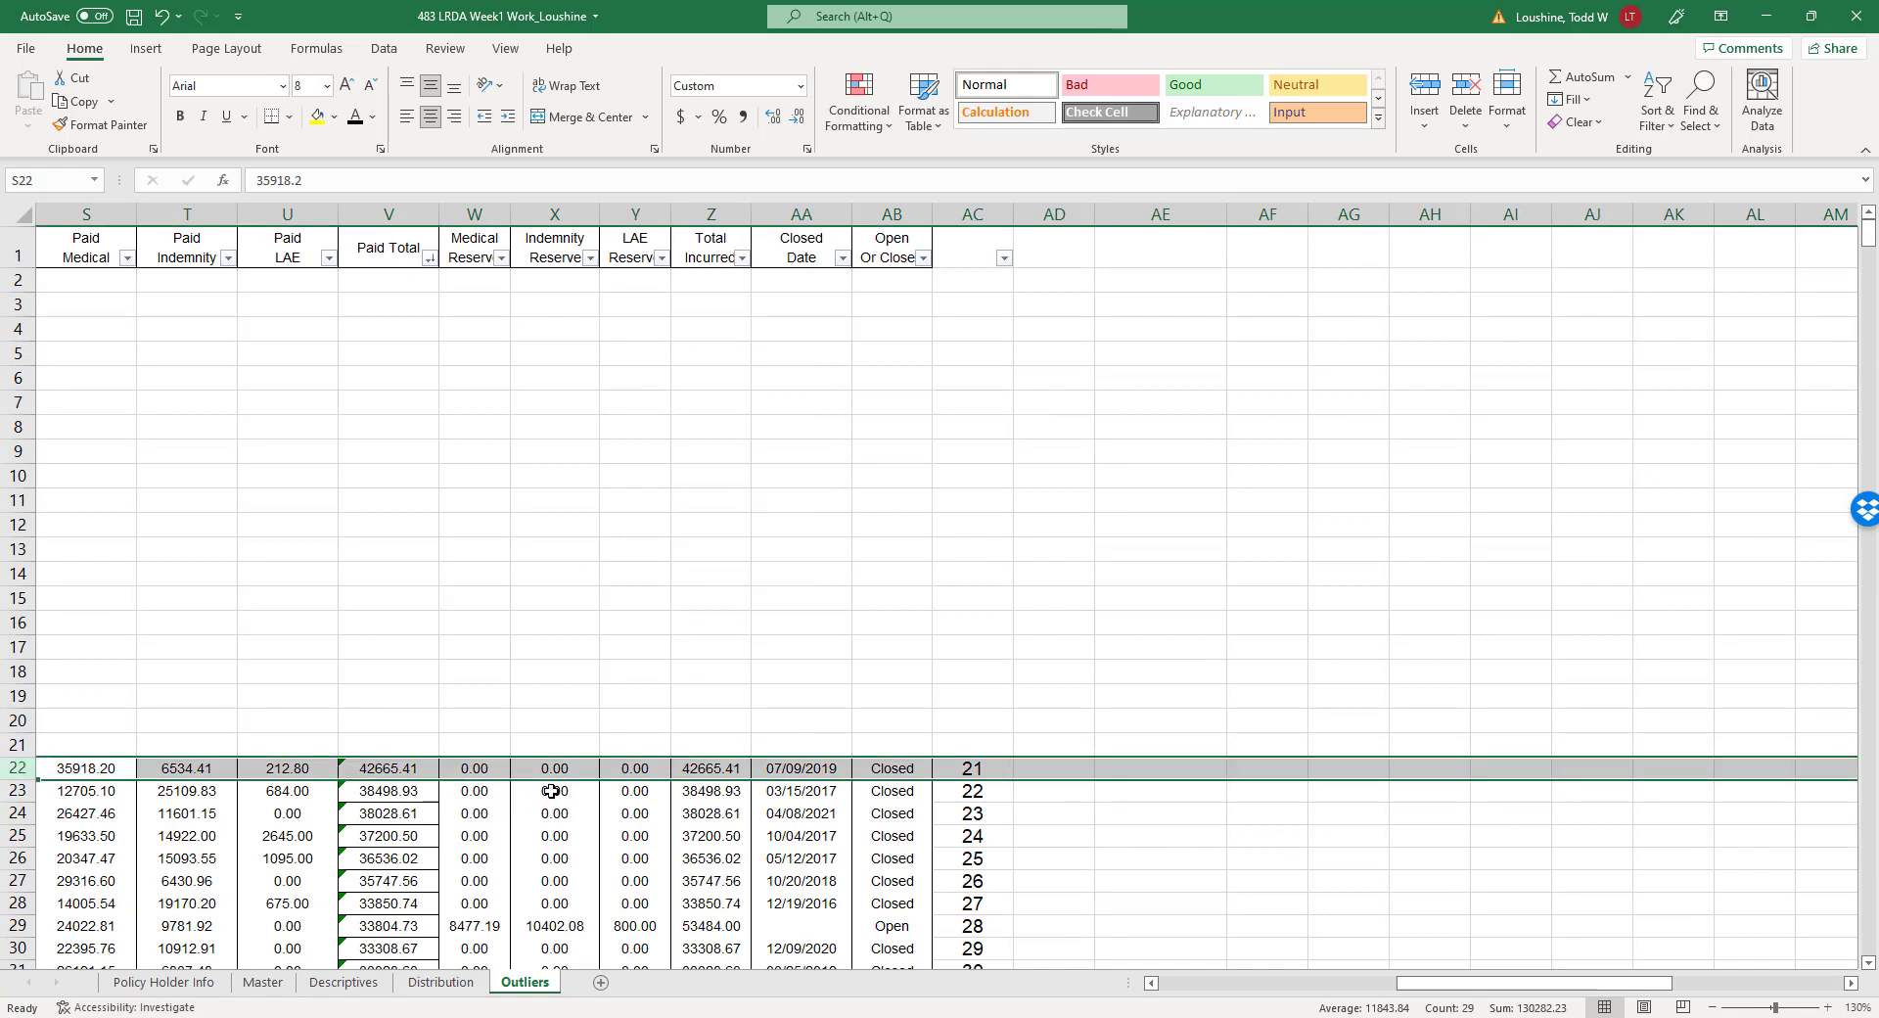
key(ctrl+c)
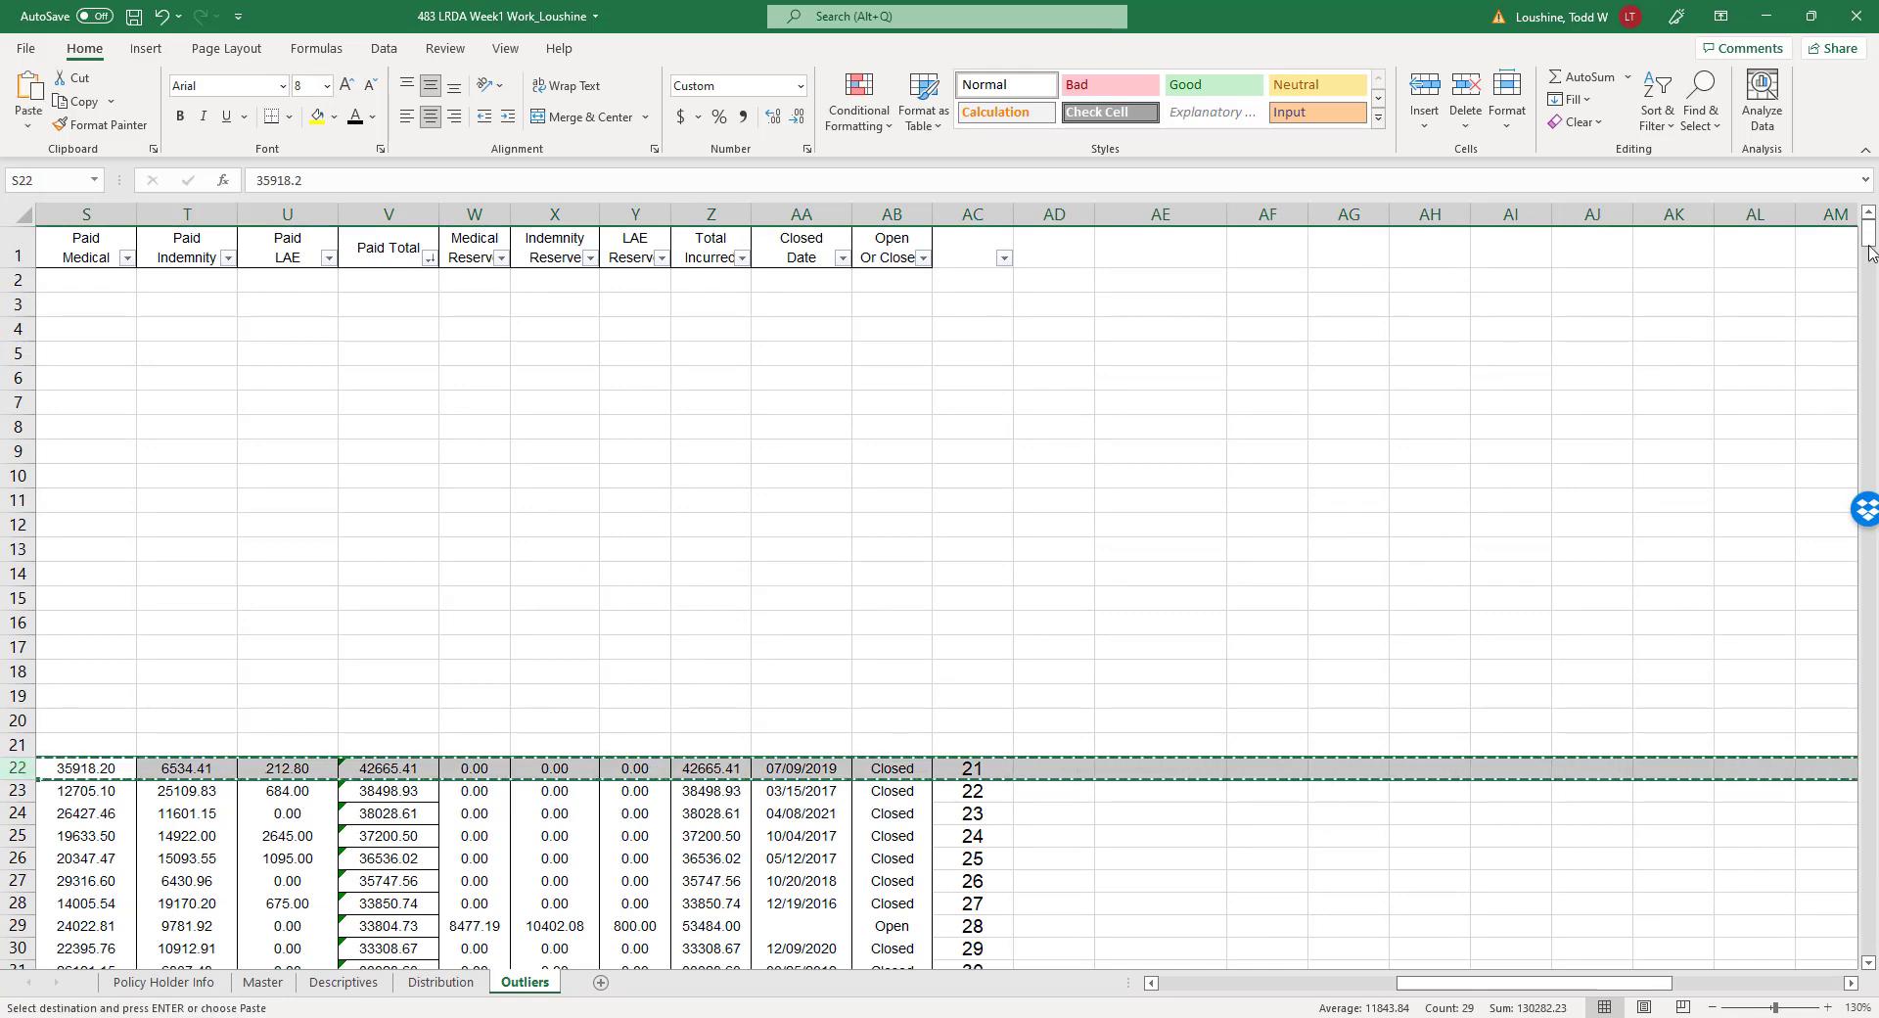
drag(1868, 252, 1869, 940)
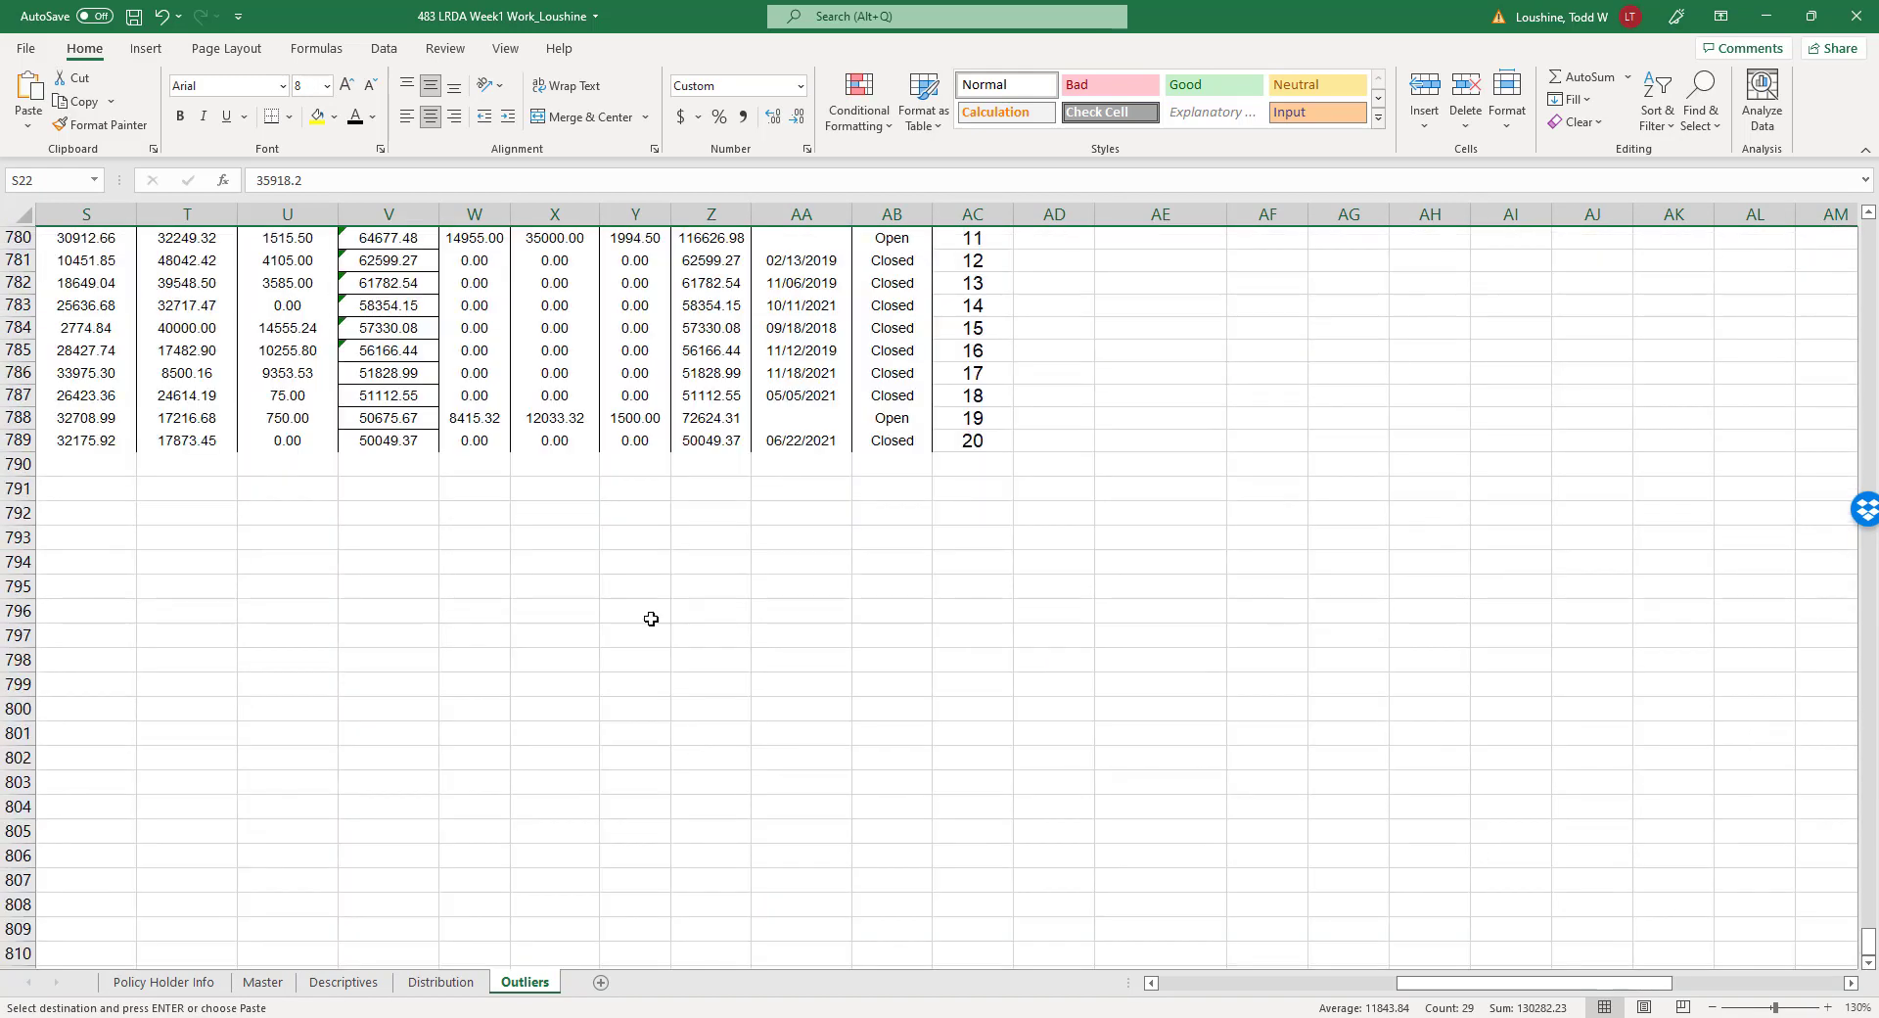
click(20, 463)
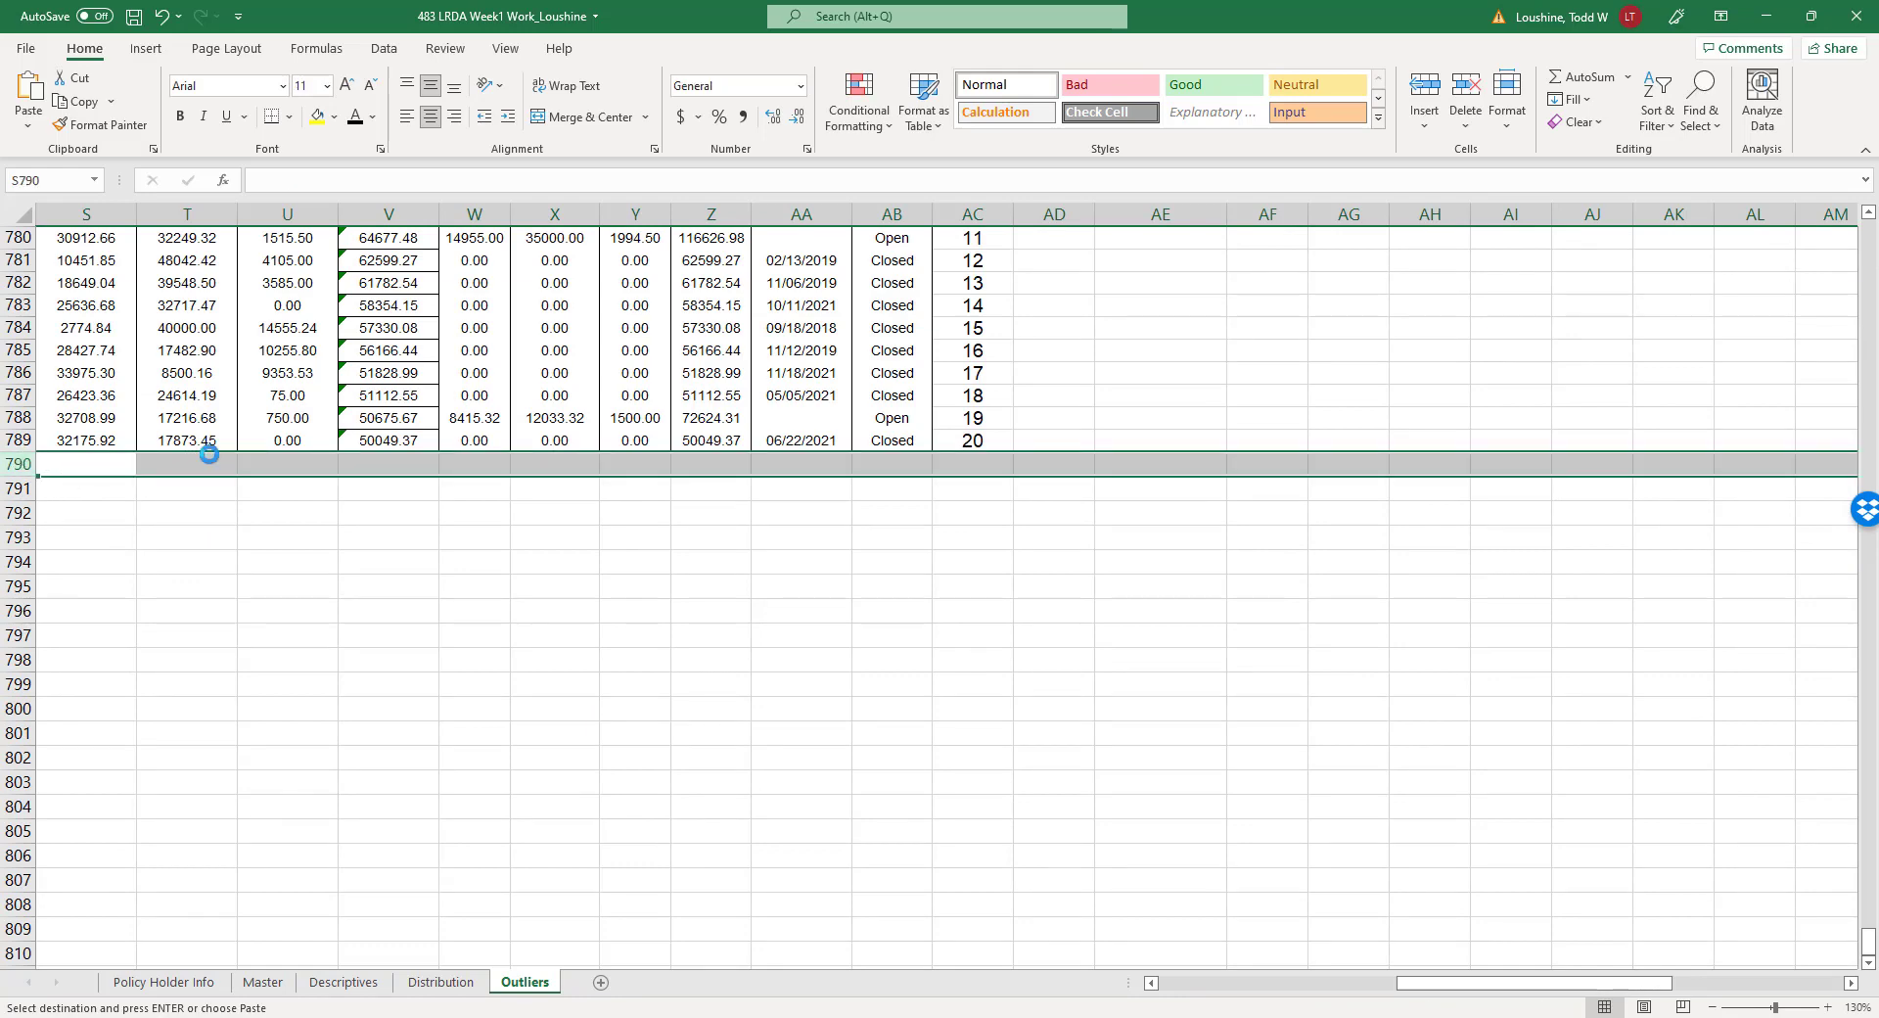
key(Return)
click(1154, 560)
scroll(685, 394, up, 9)
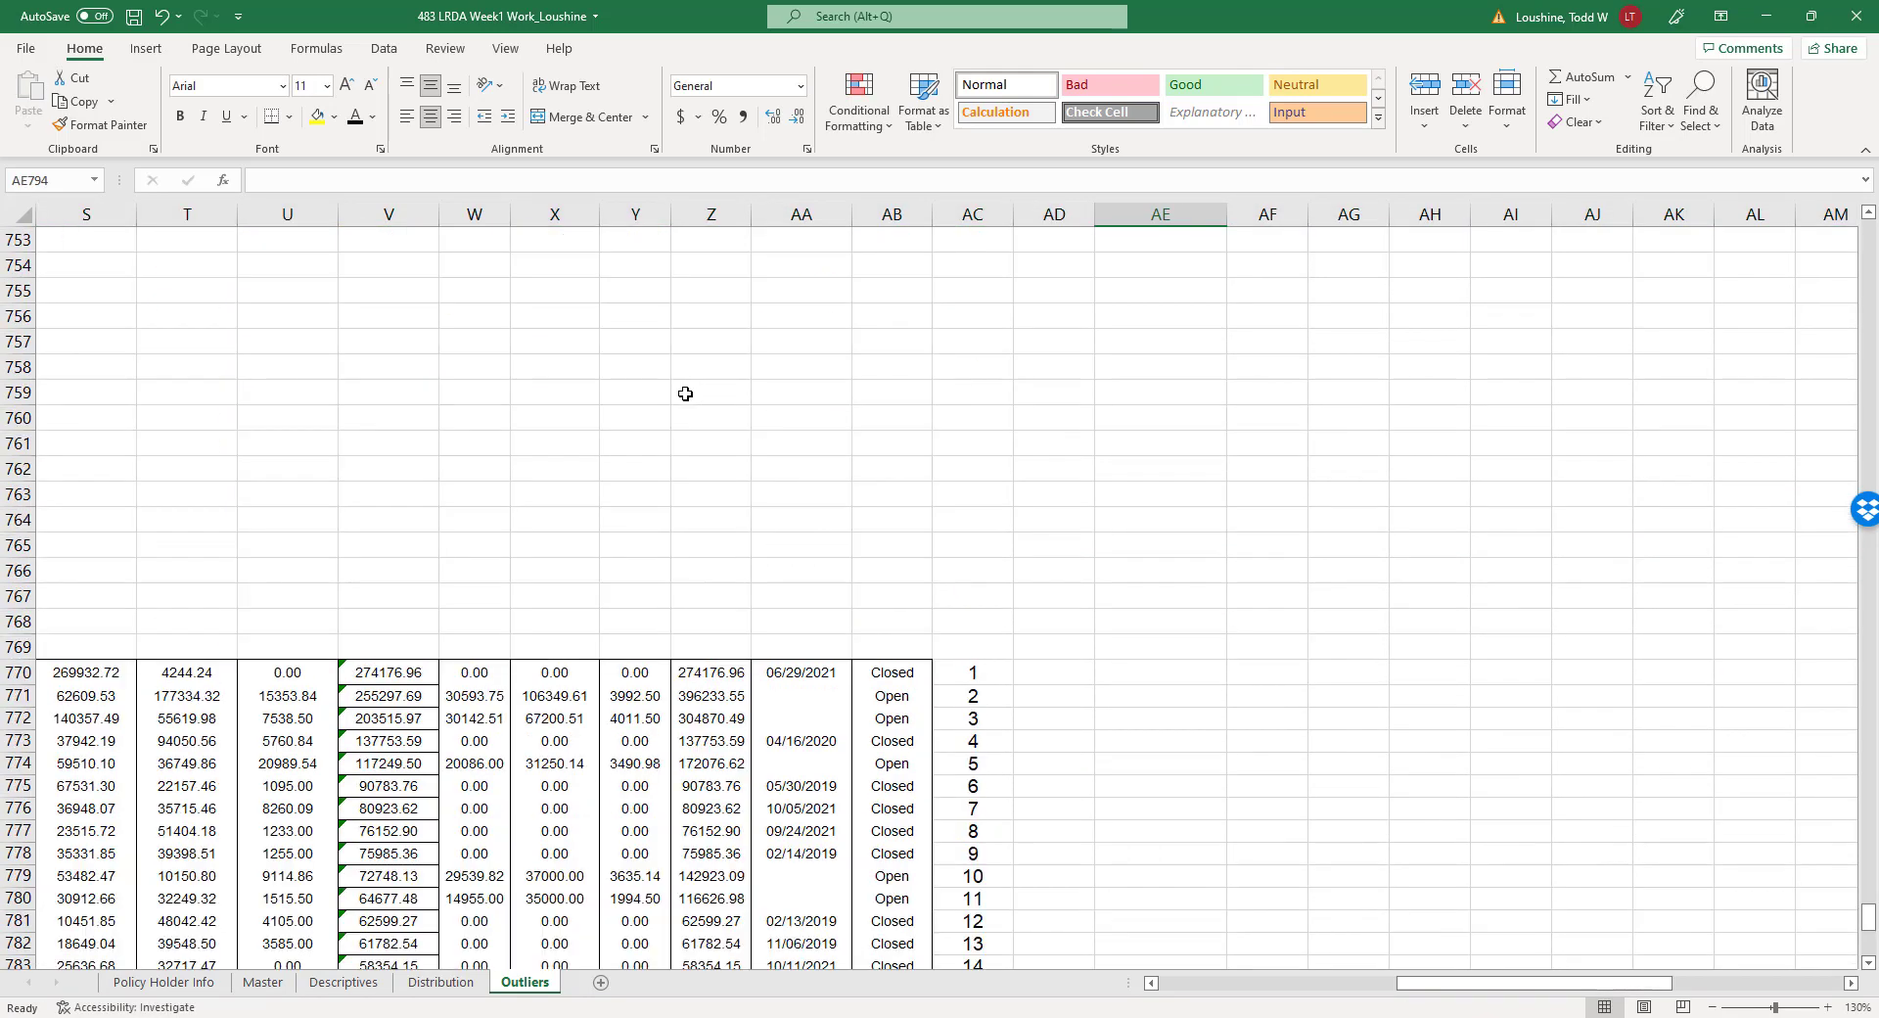
scroll(685, 394, down, 5)
scroll(659, 537, up, 17)
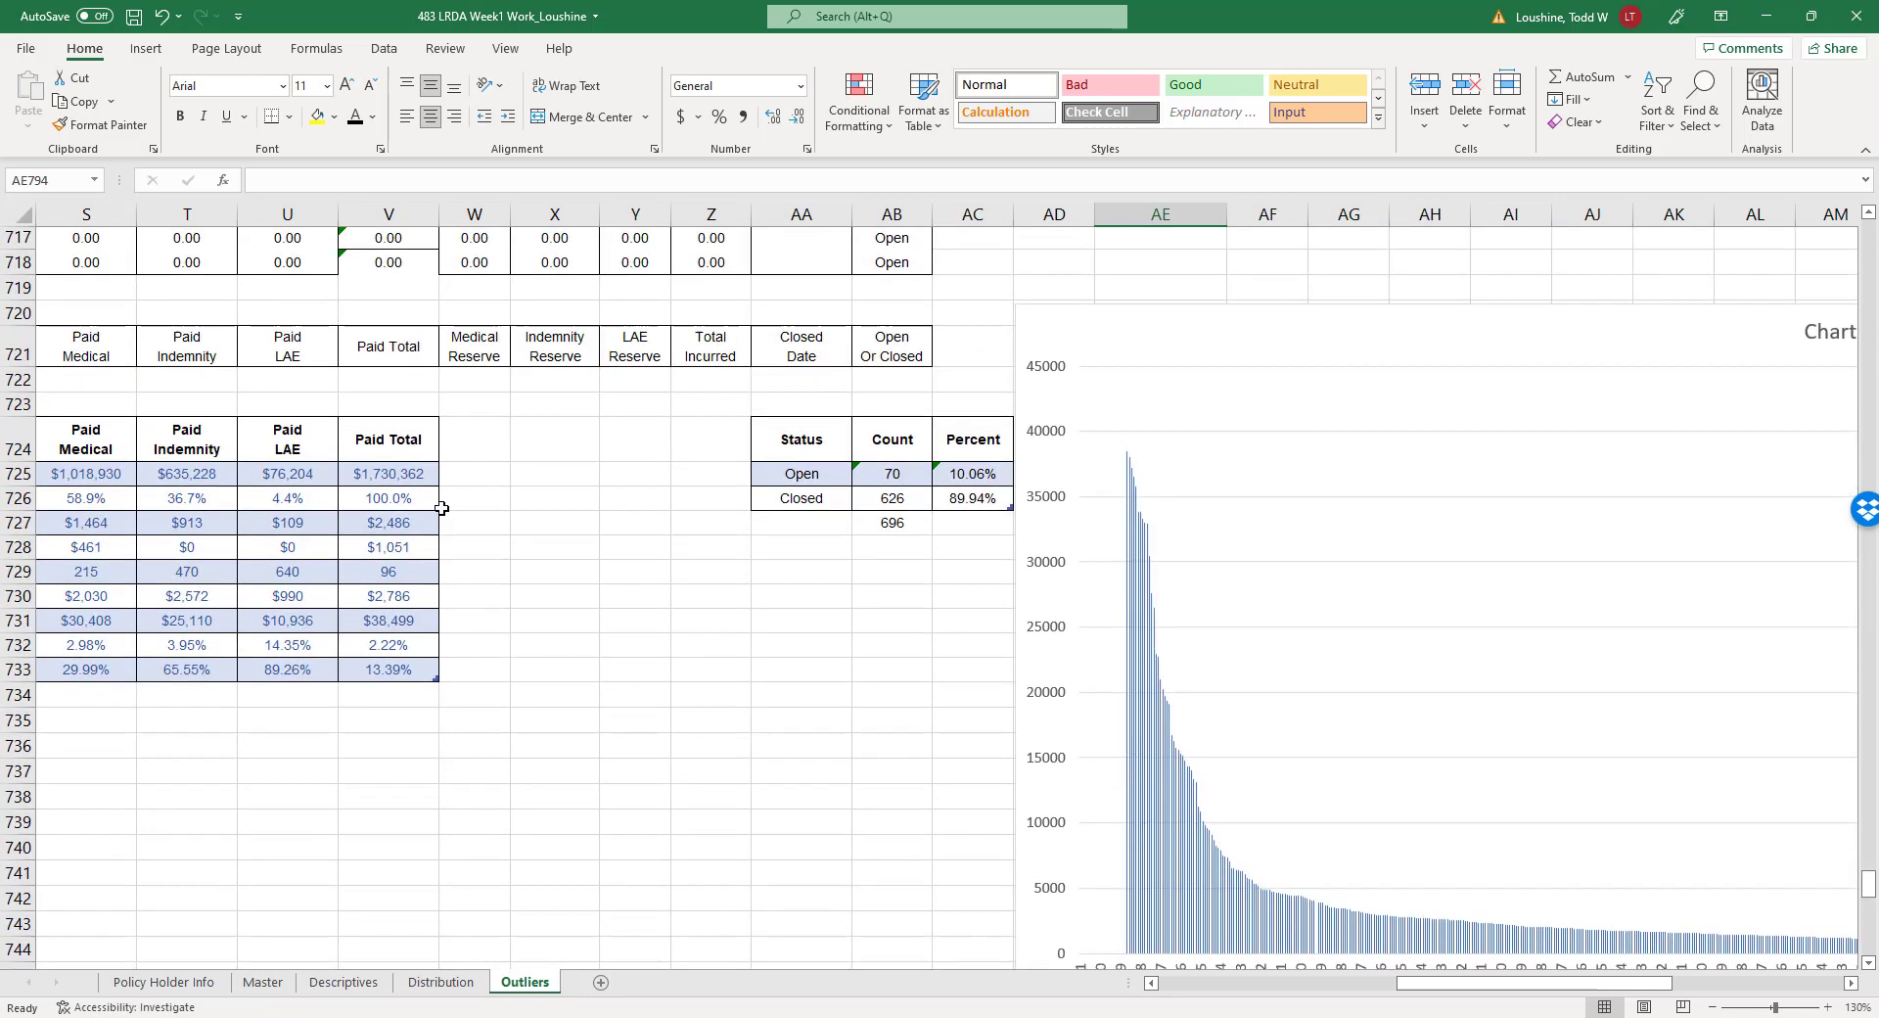
scroll(1174, 910, left, 5)
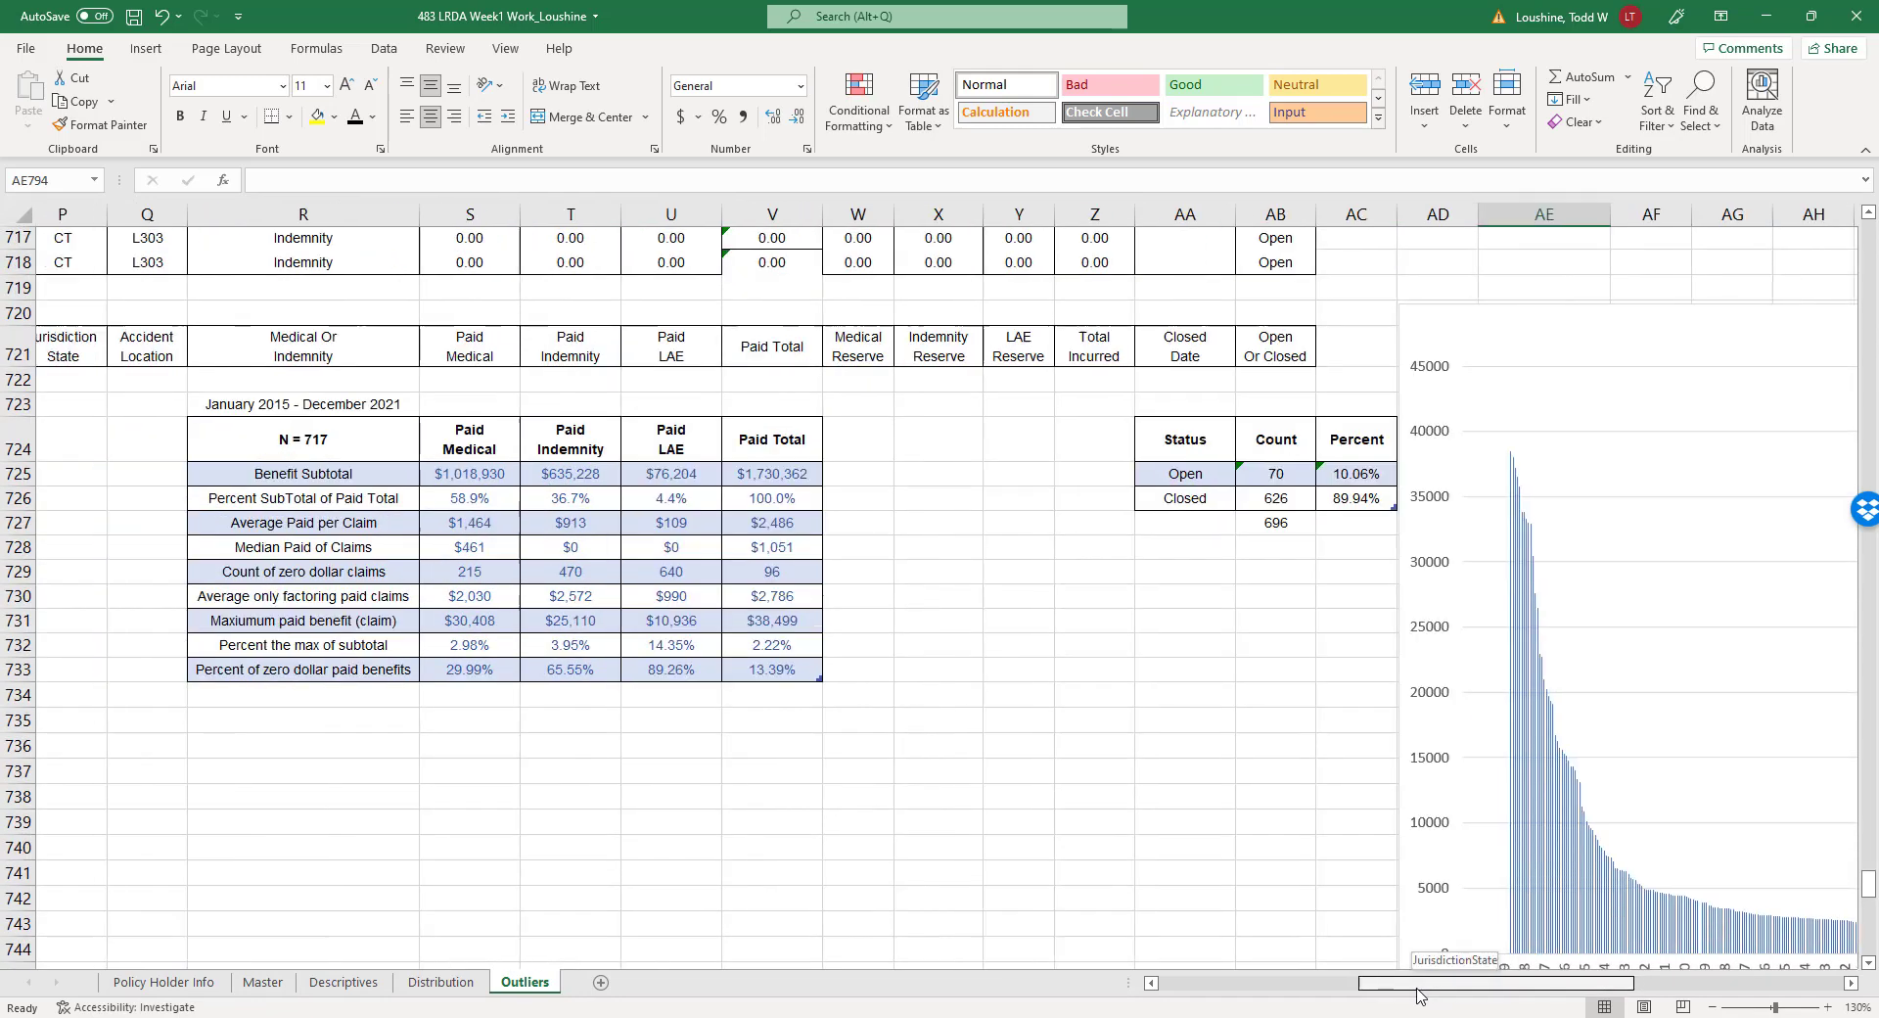
click(672, 775)
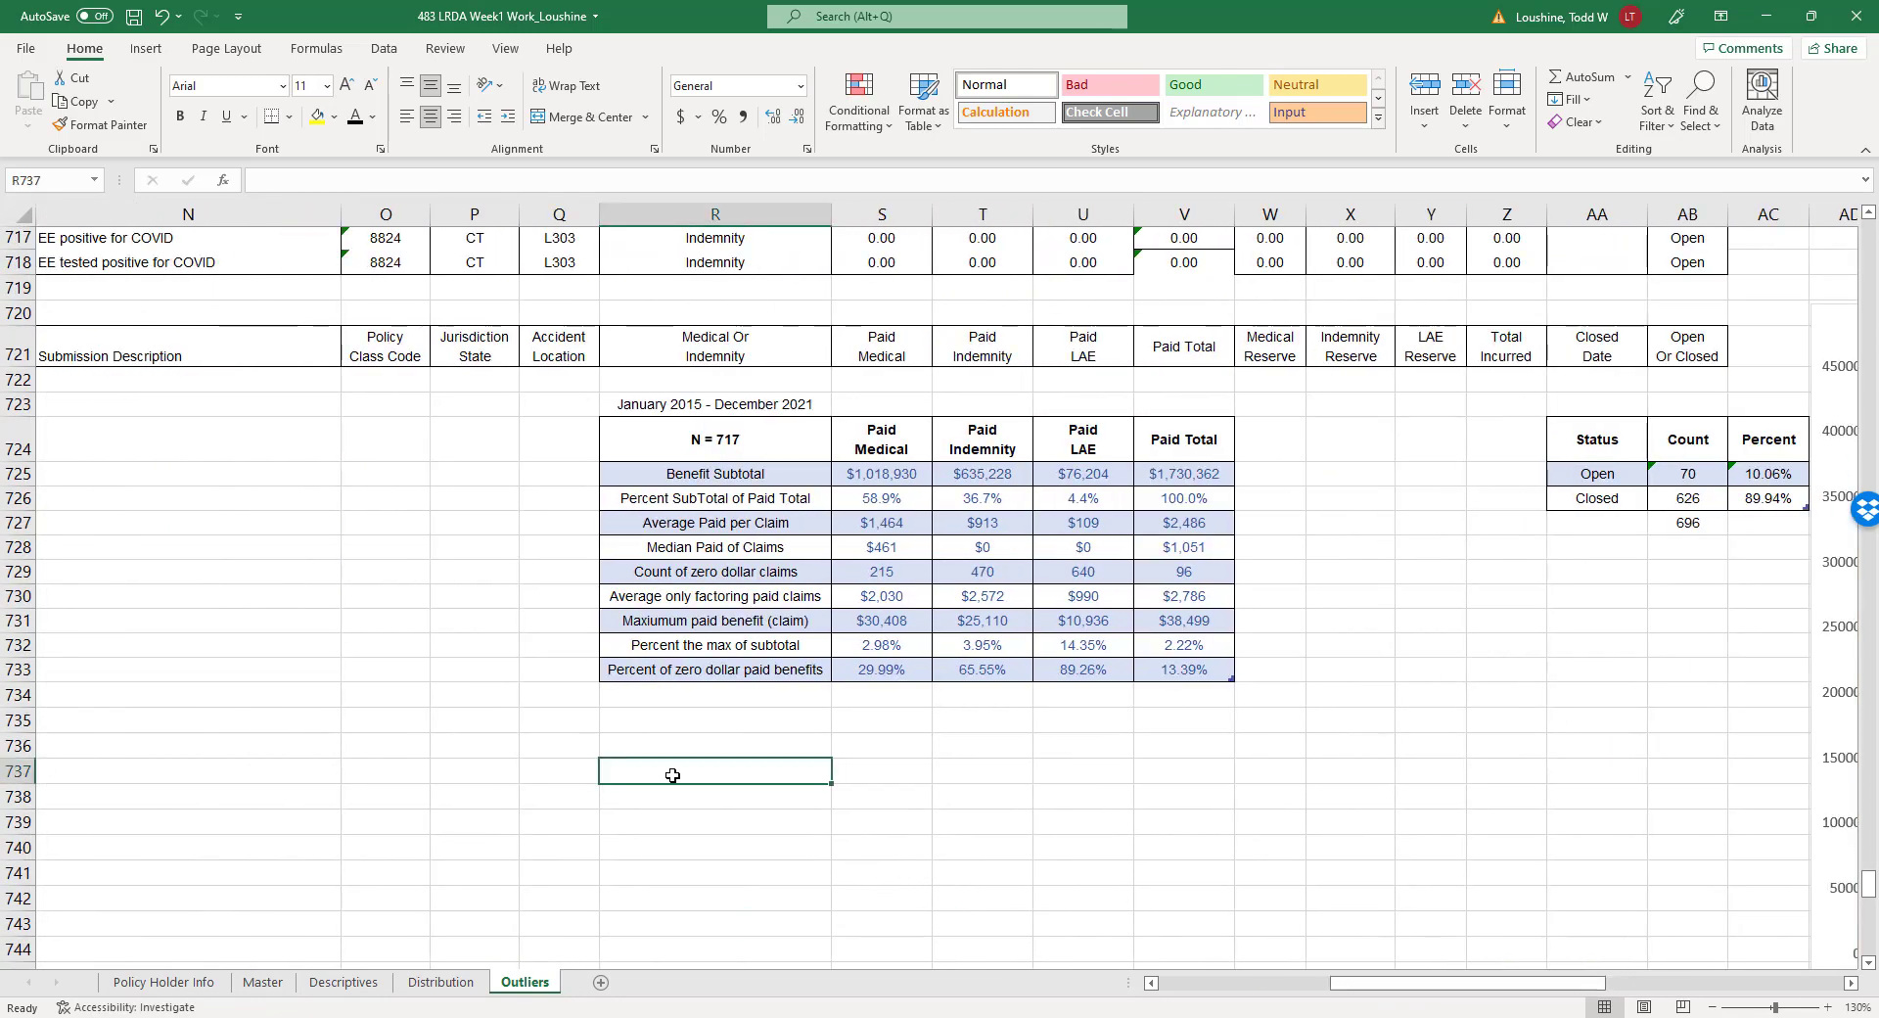
text(=)
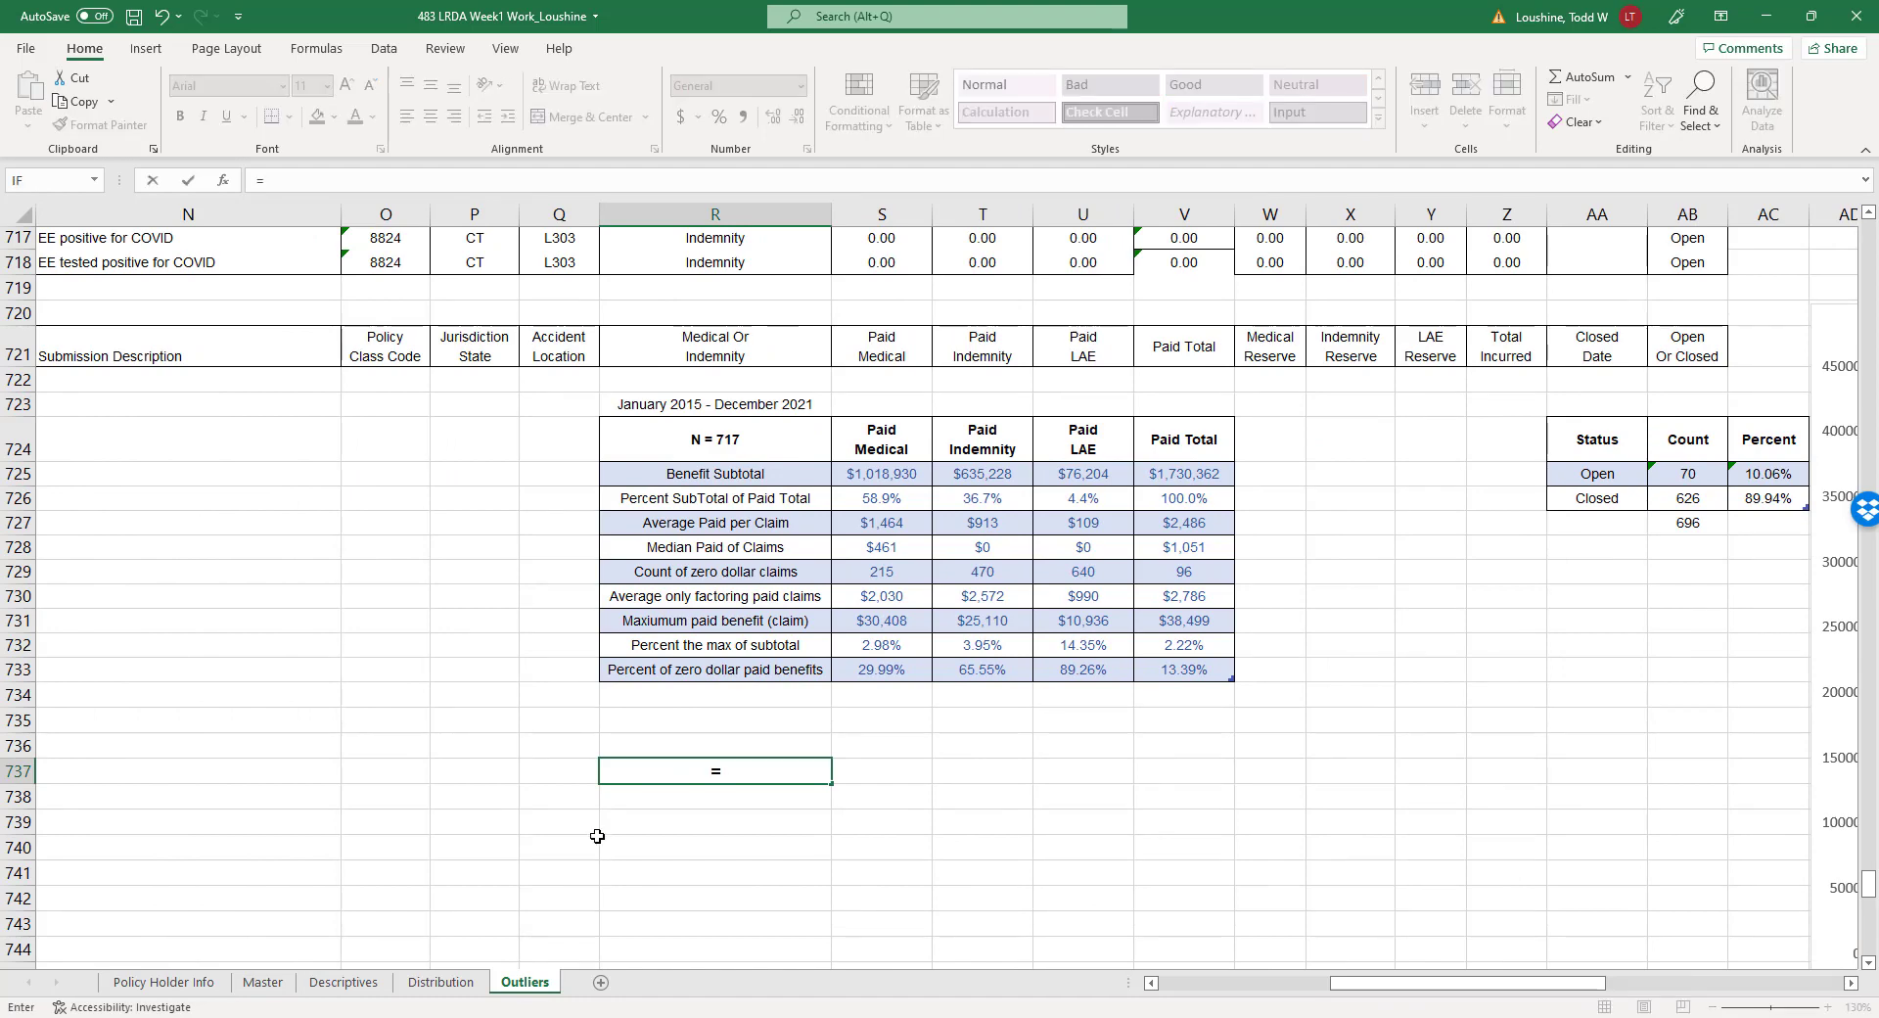
key(Escape)
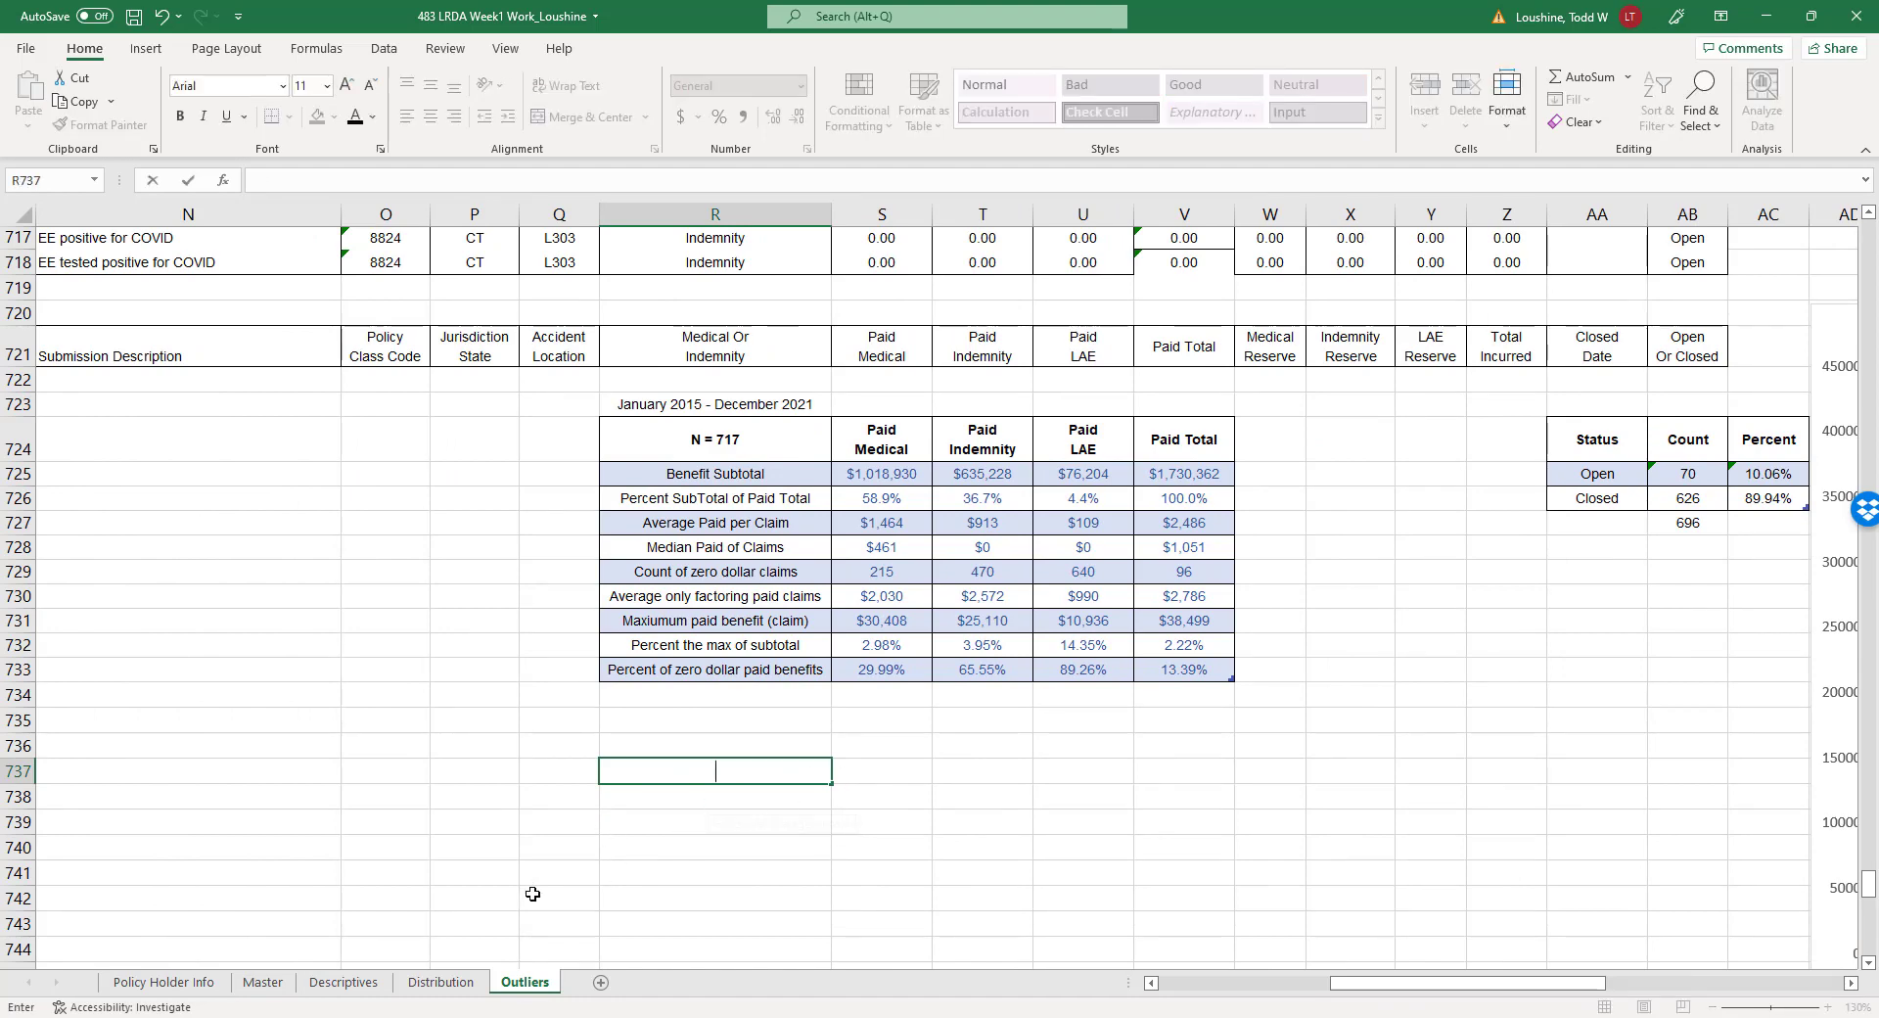
On the Descriptives sheet, copy the benefit statistics table in R724:V733.
click(345, 982)
scroll(857, 819, down, 3)
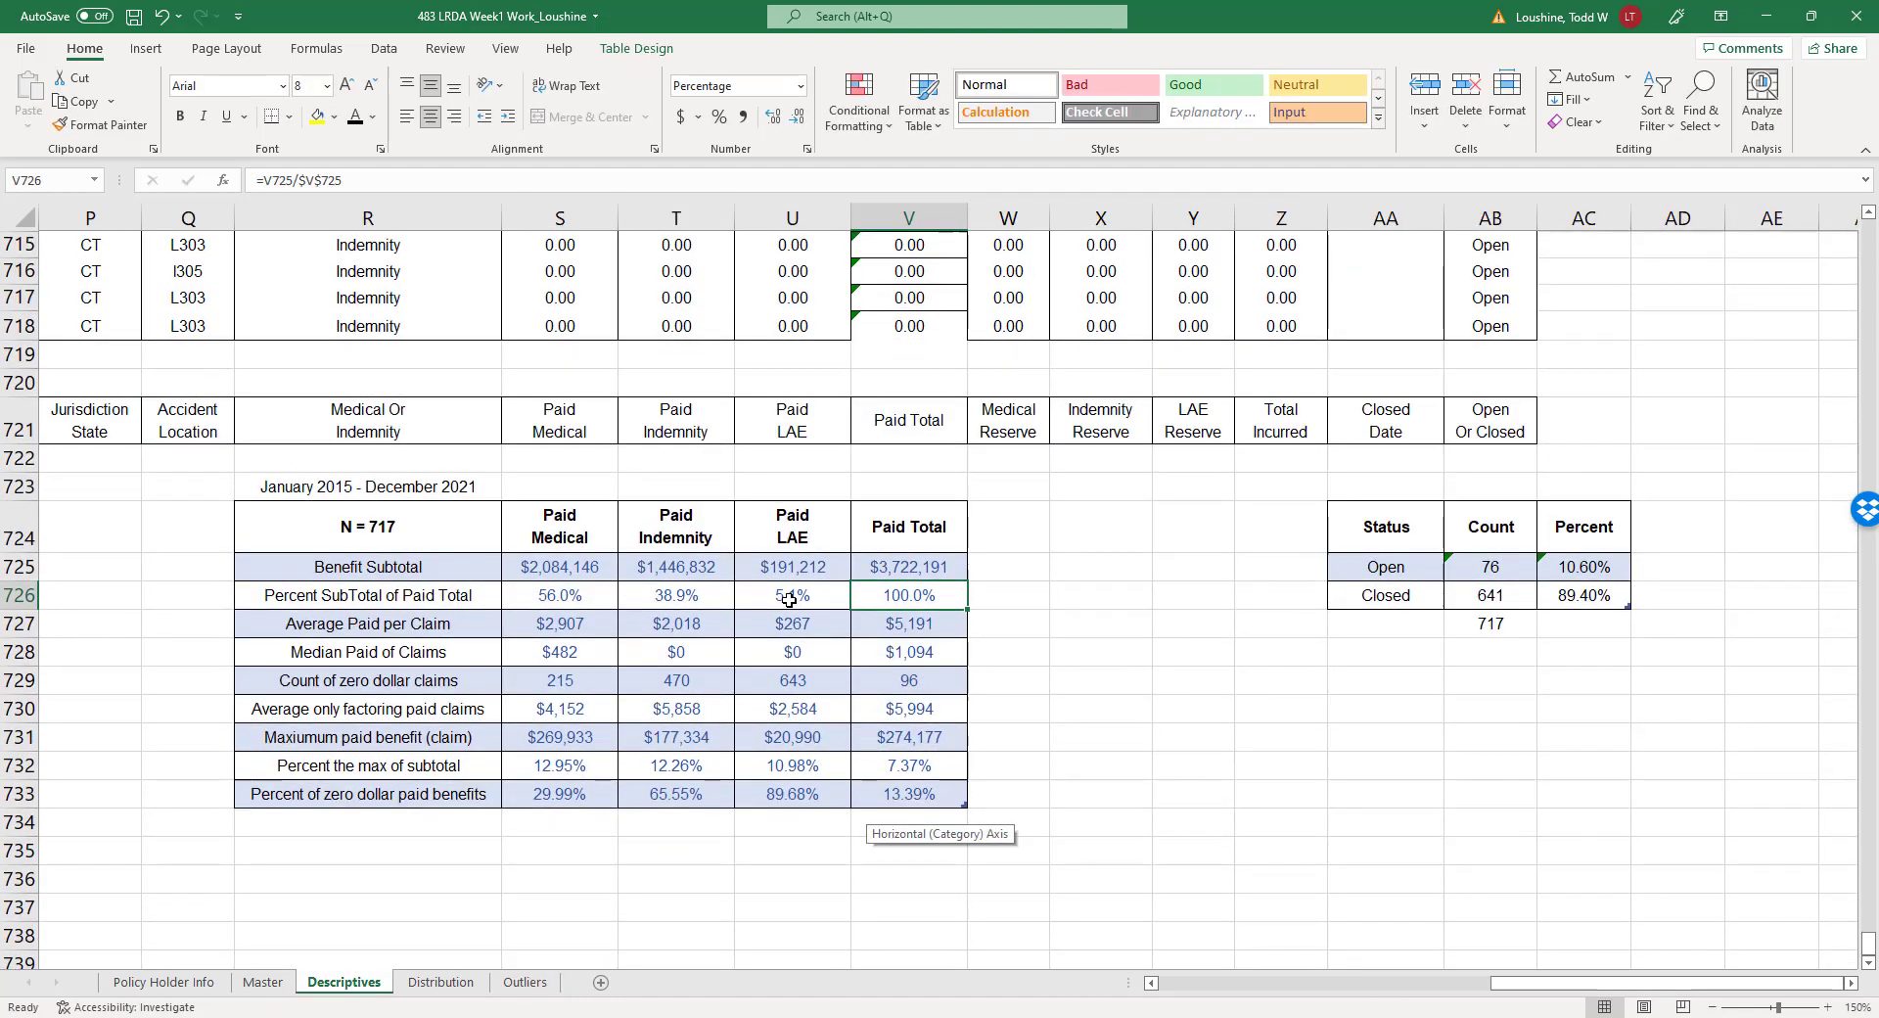
mouse_move(323, 529)
mouse_down()
mouse_move(548, 533)
mouse_move(900, 724)
mouse_move(910, 784)
mouse_up()
key(ctrl+c)
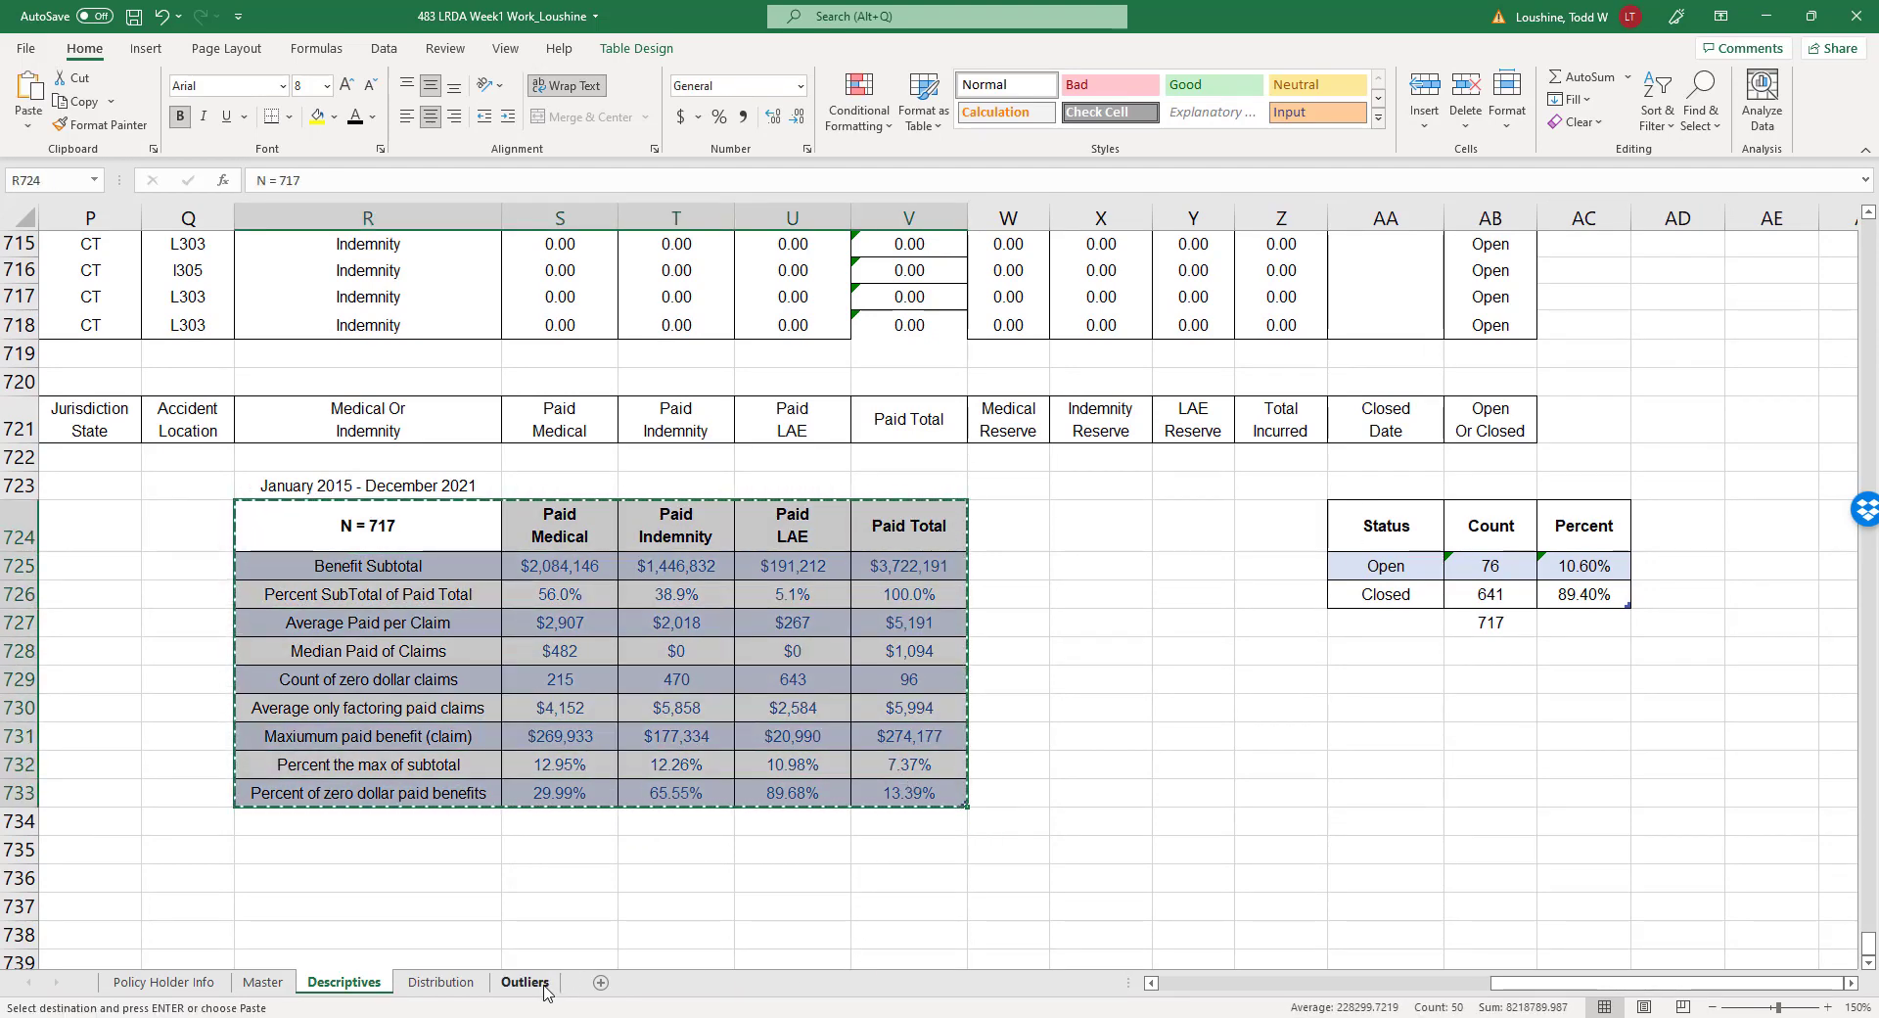
Paste the copied statistics table as values only on the Outliers sheet, starting at R738.
click(525, 981)
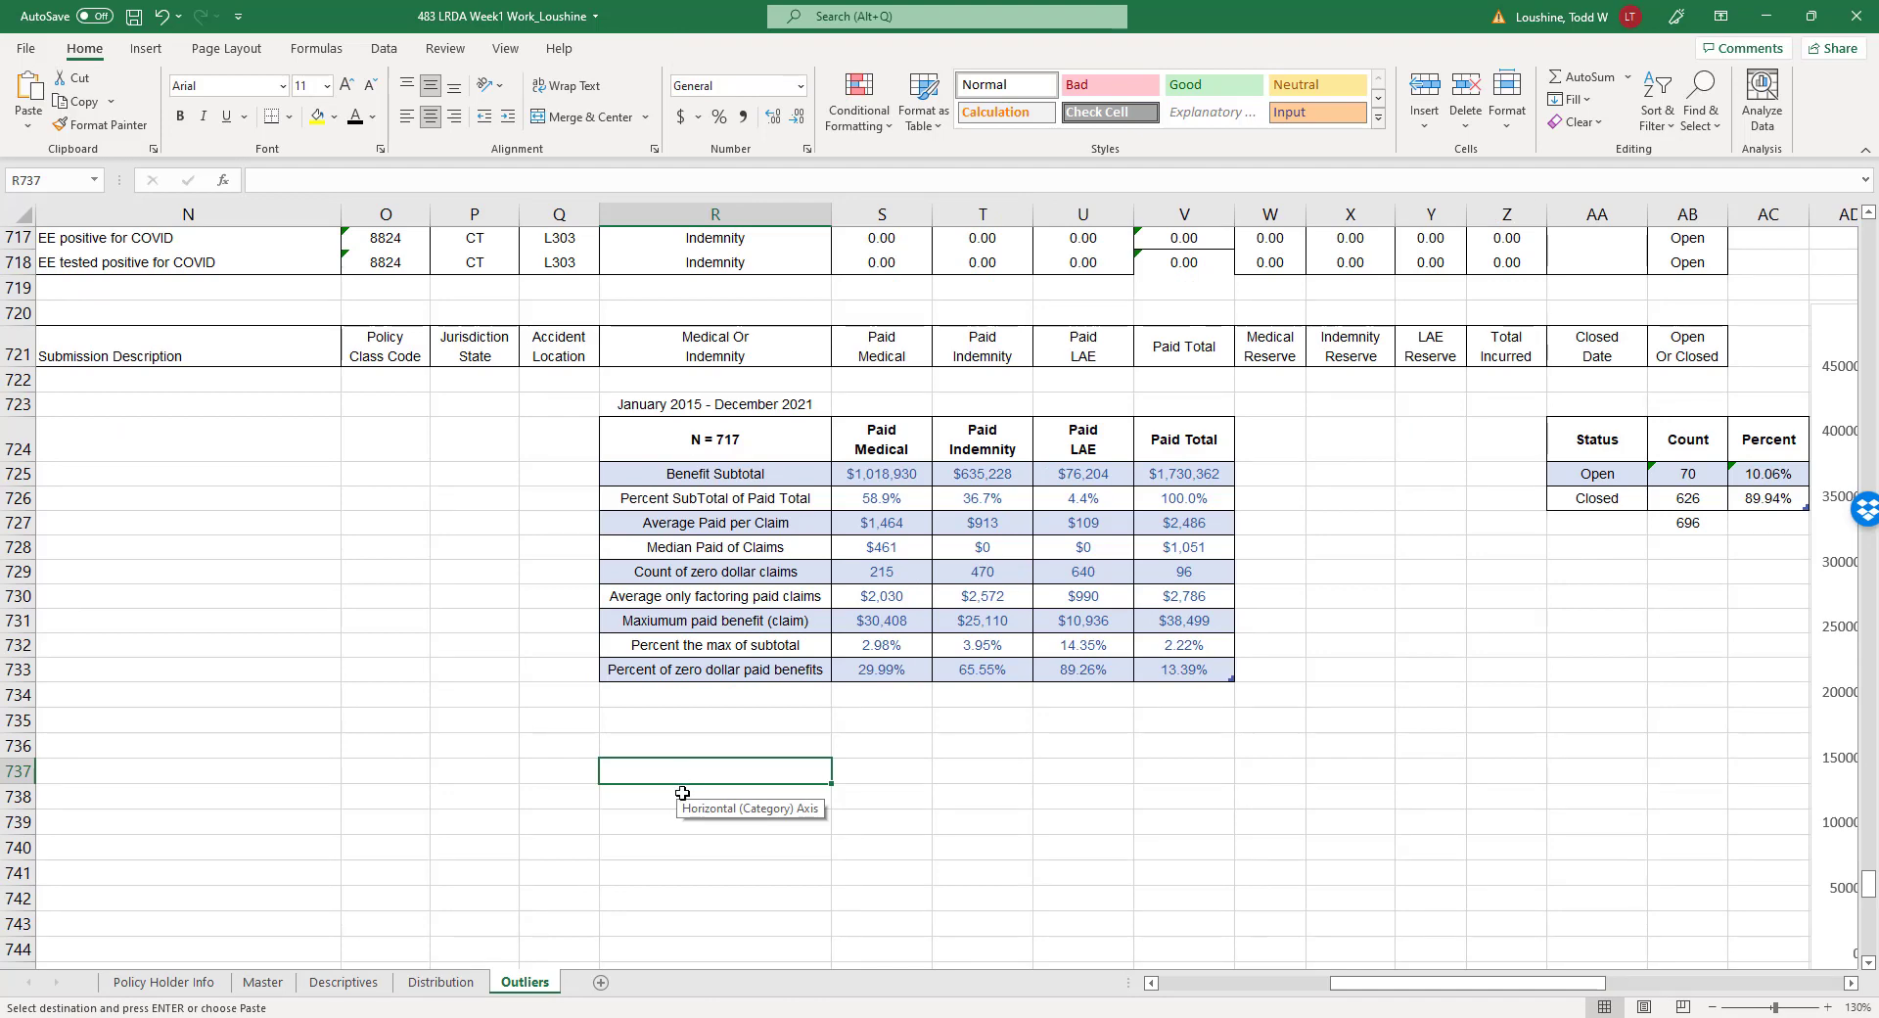
click(677, 796)
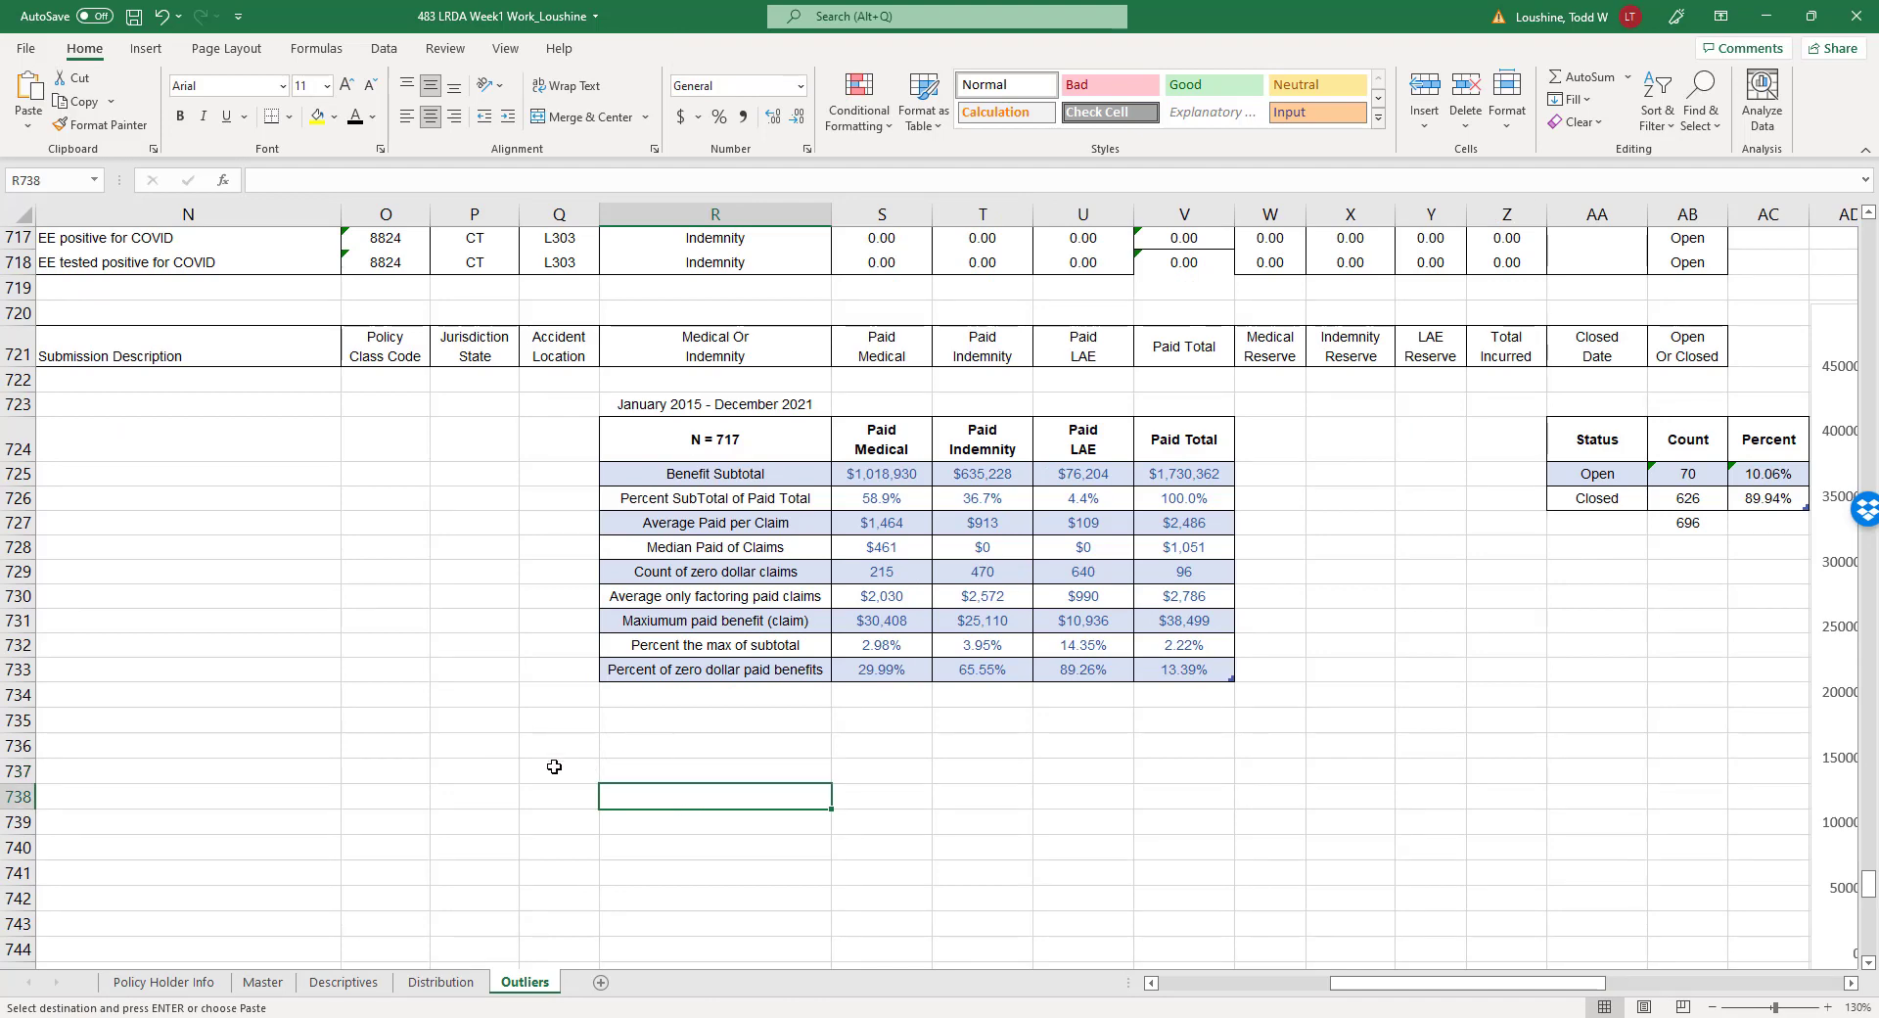
right_click(663, 797)
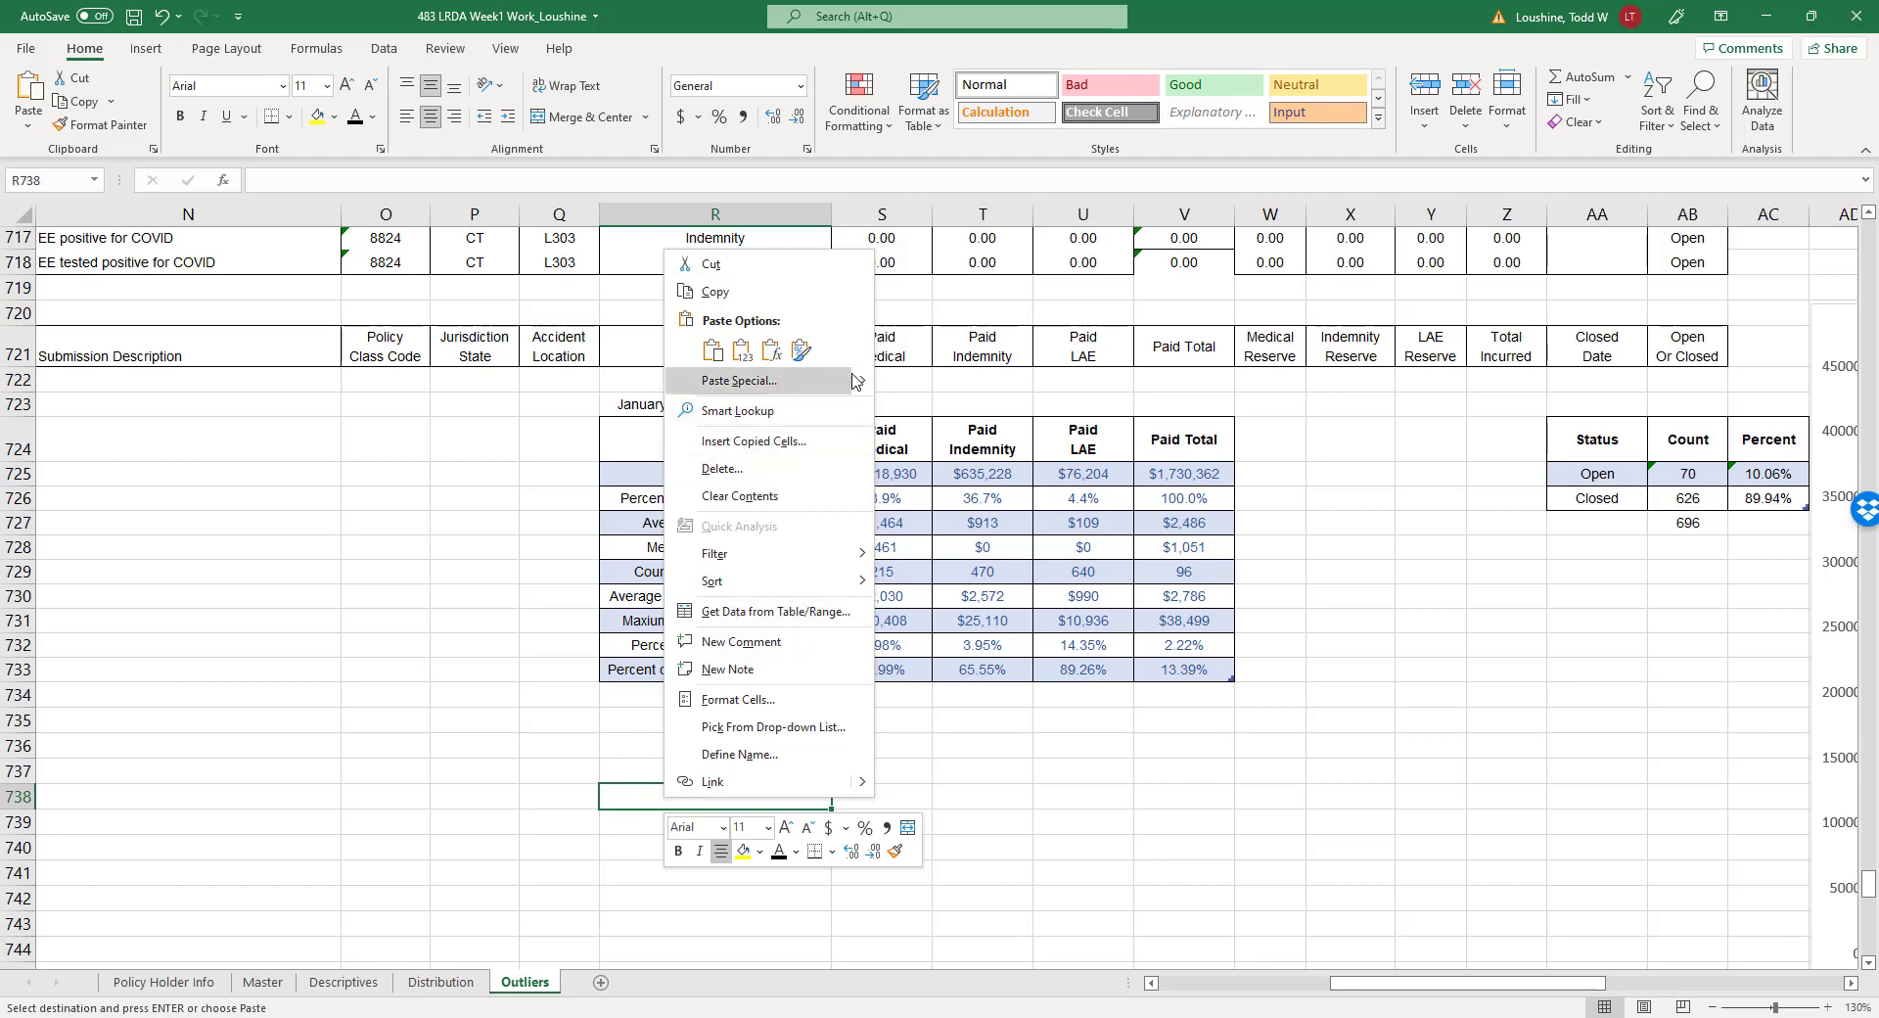
mouse_move(864, 382)
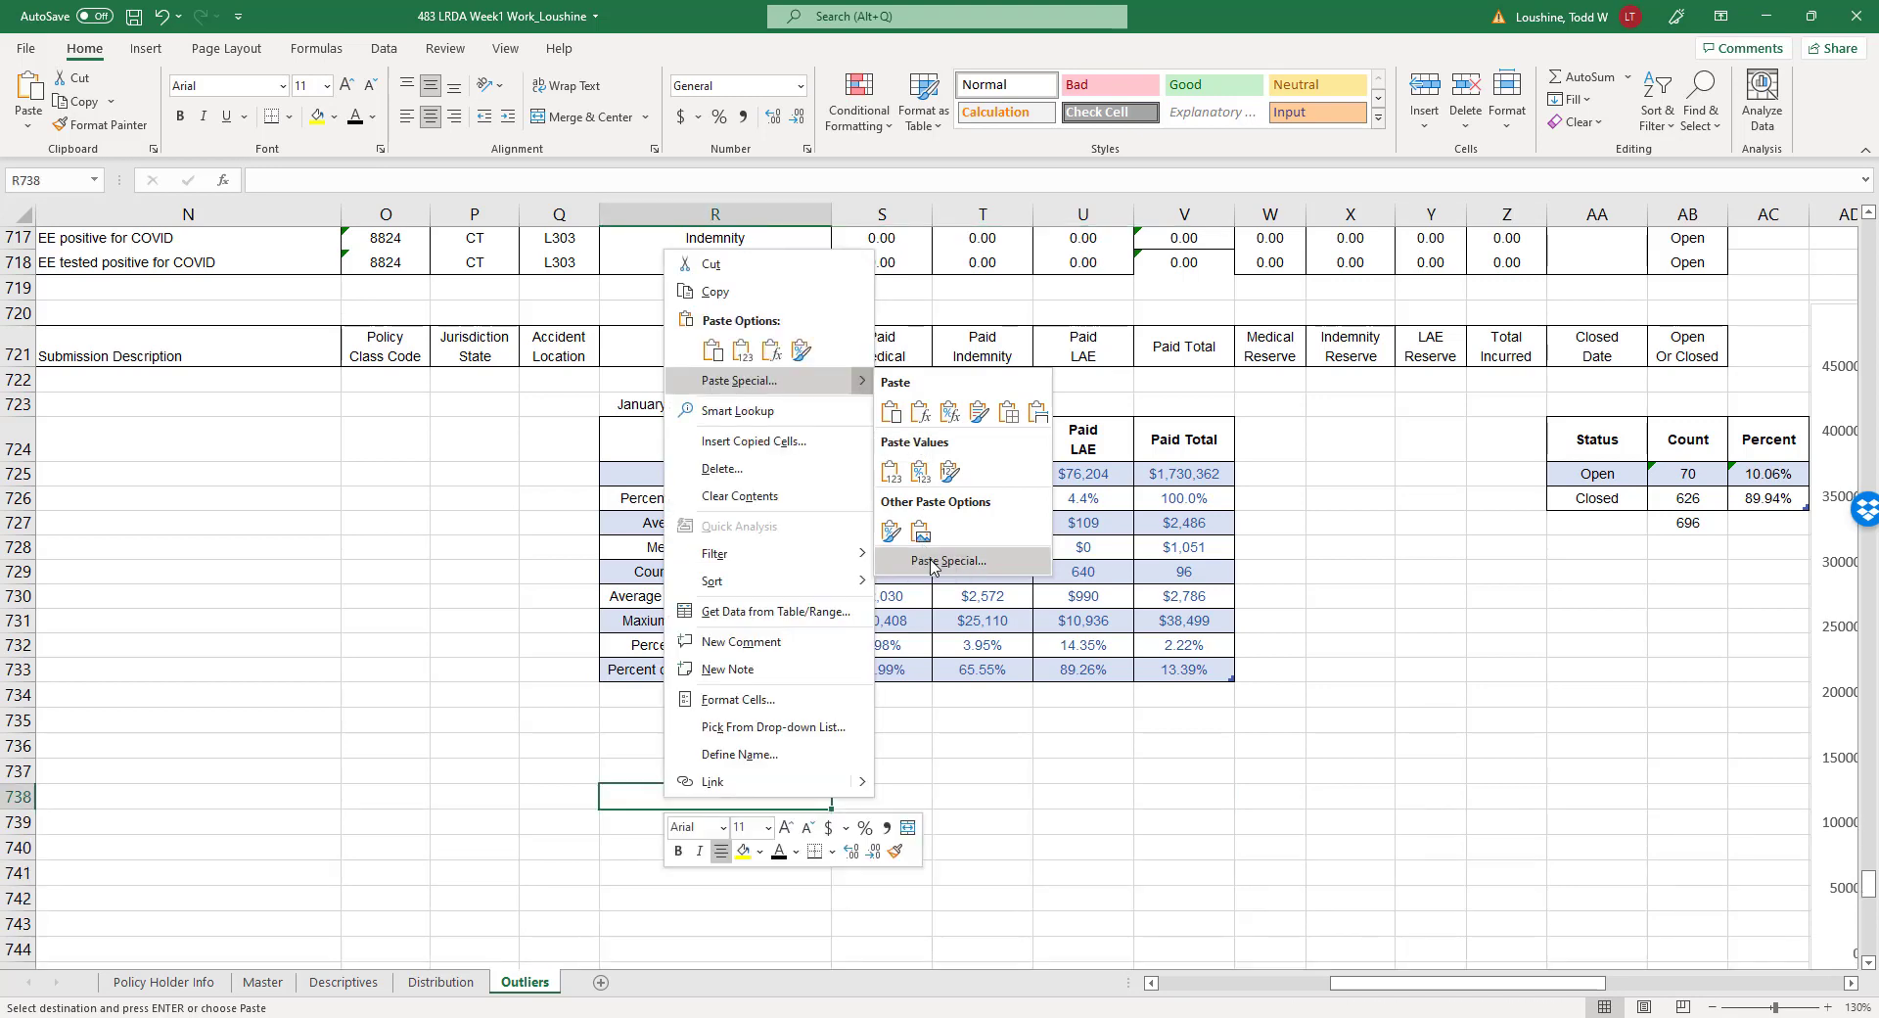
click(962, 563)
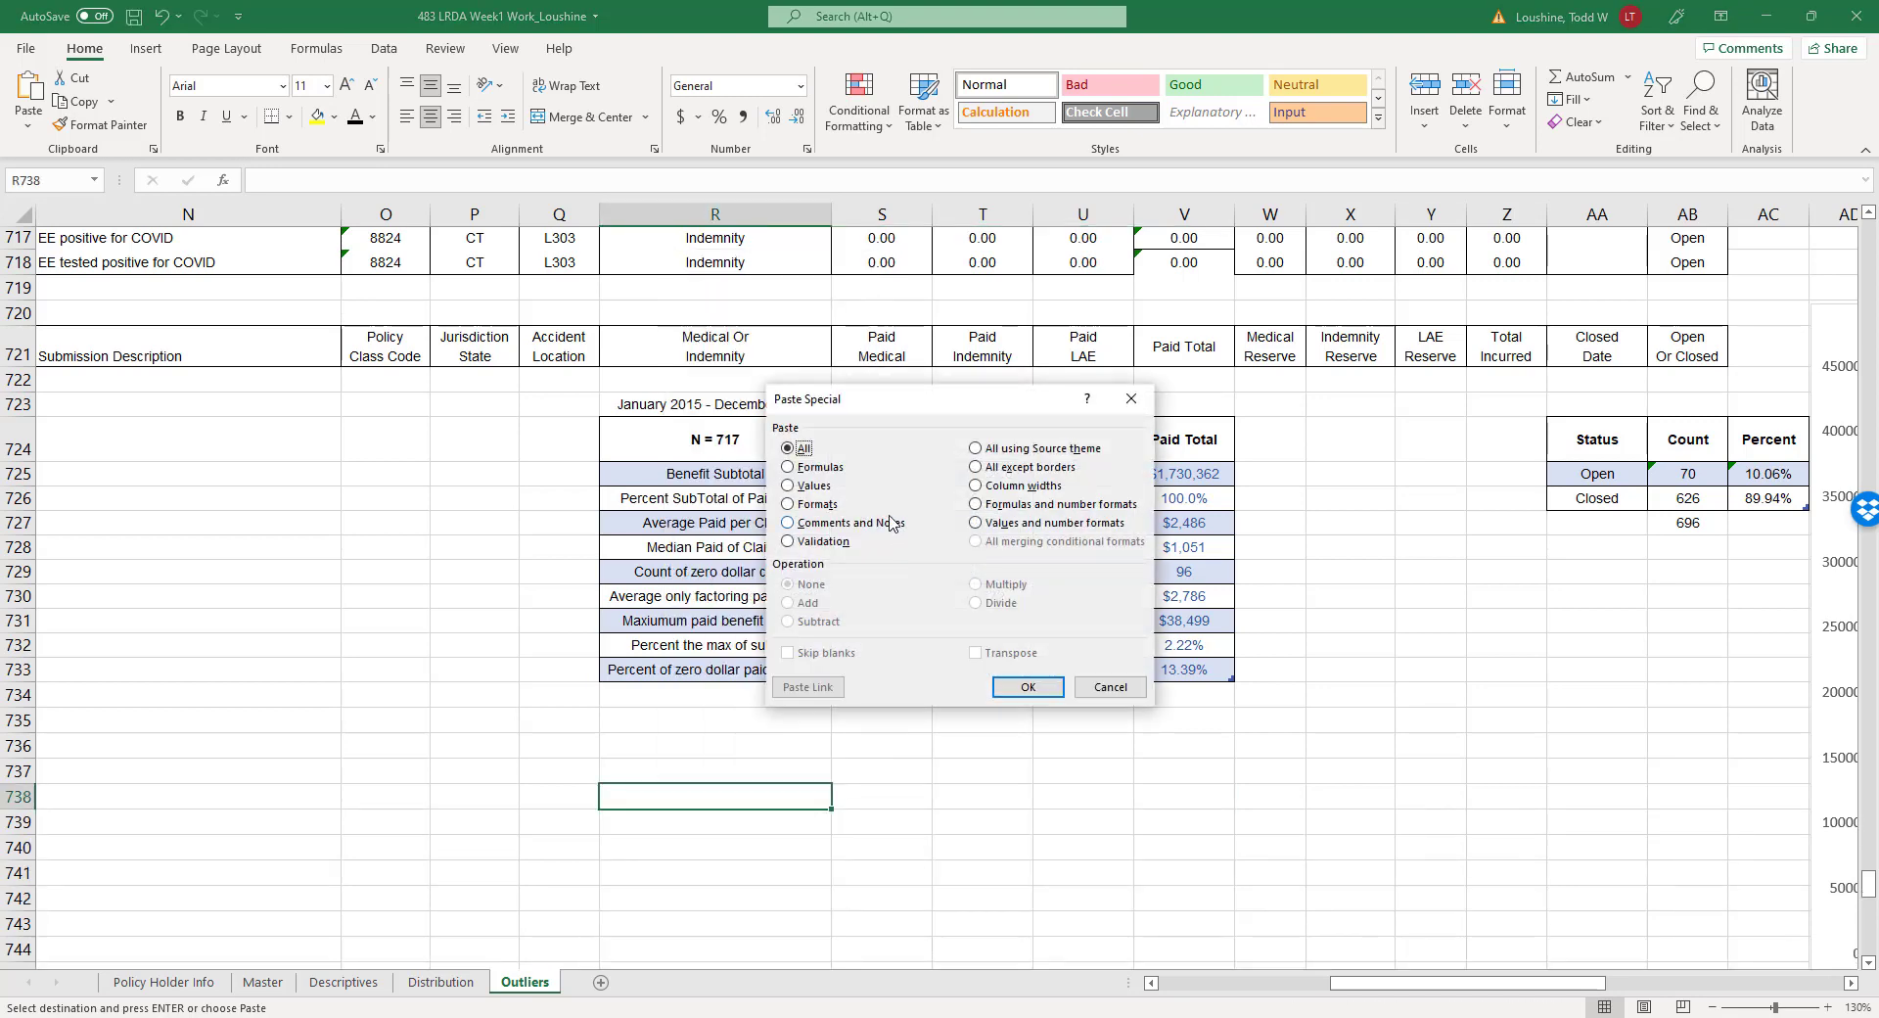
click(788, 486)
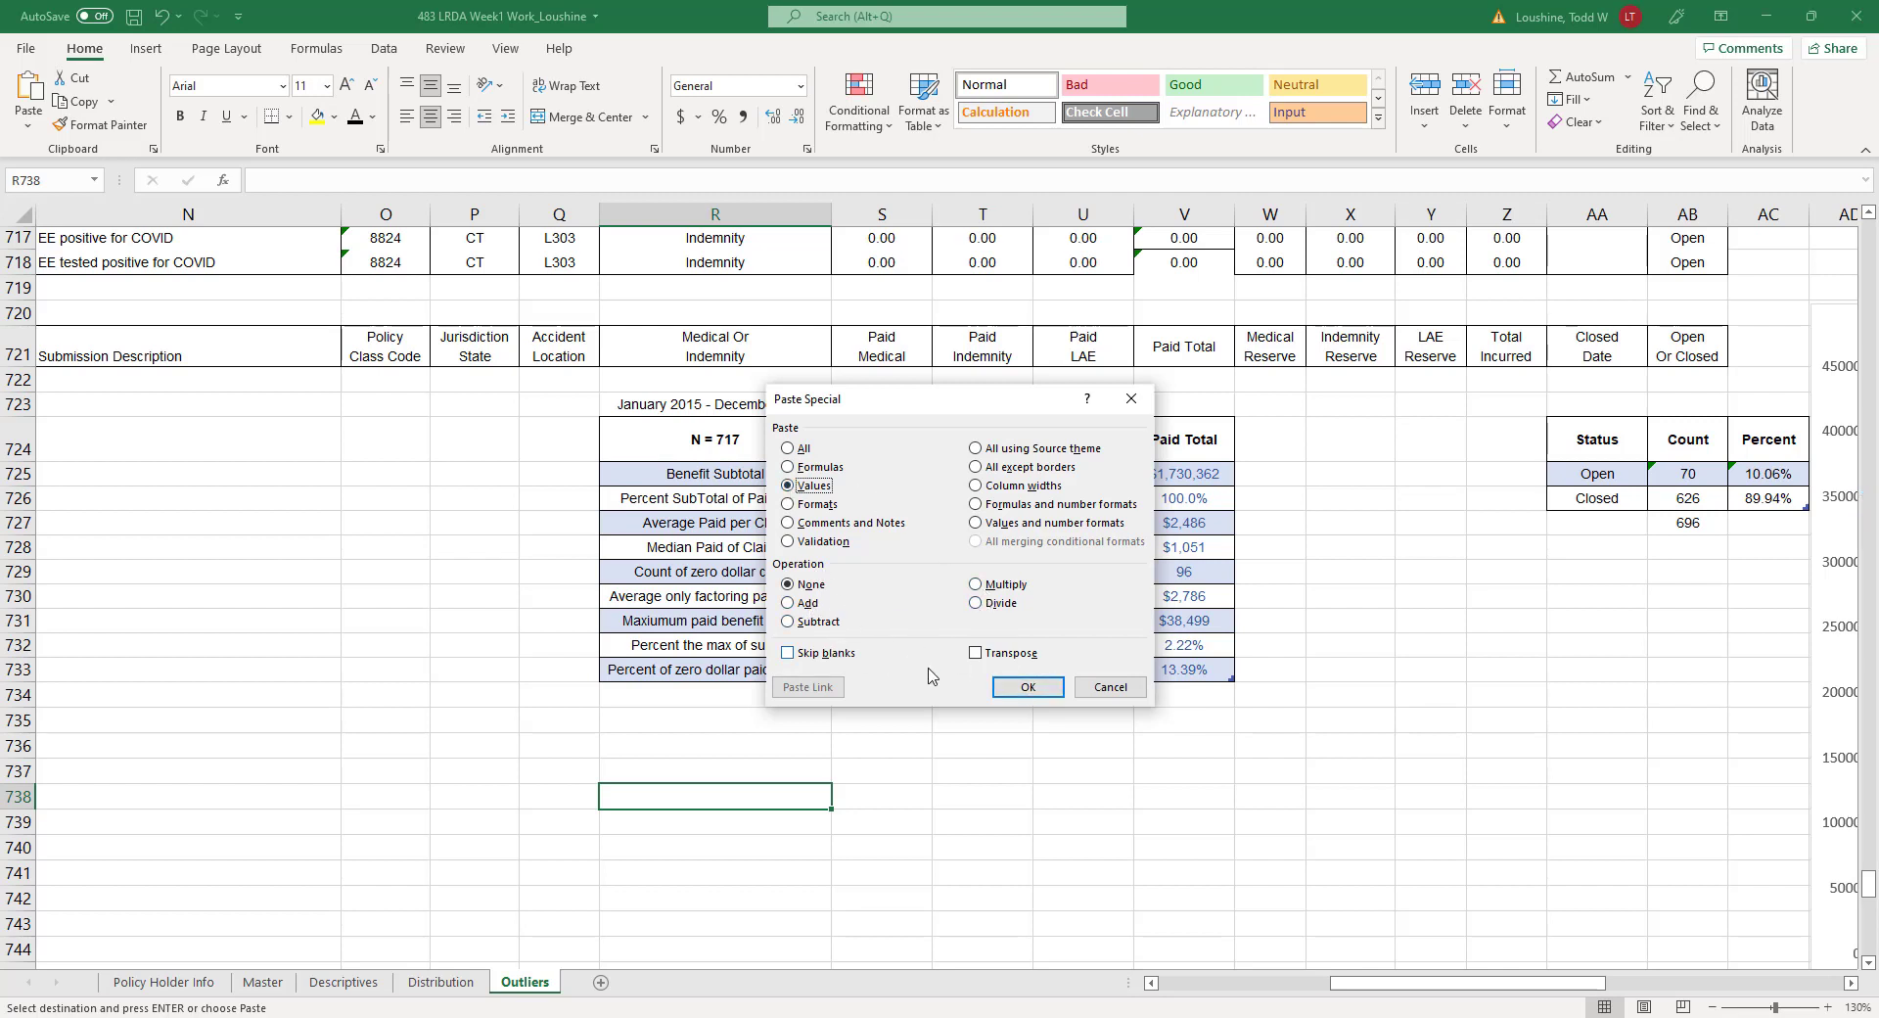
click(1027, 687)
click(1497, 721)
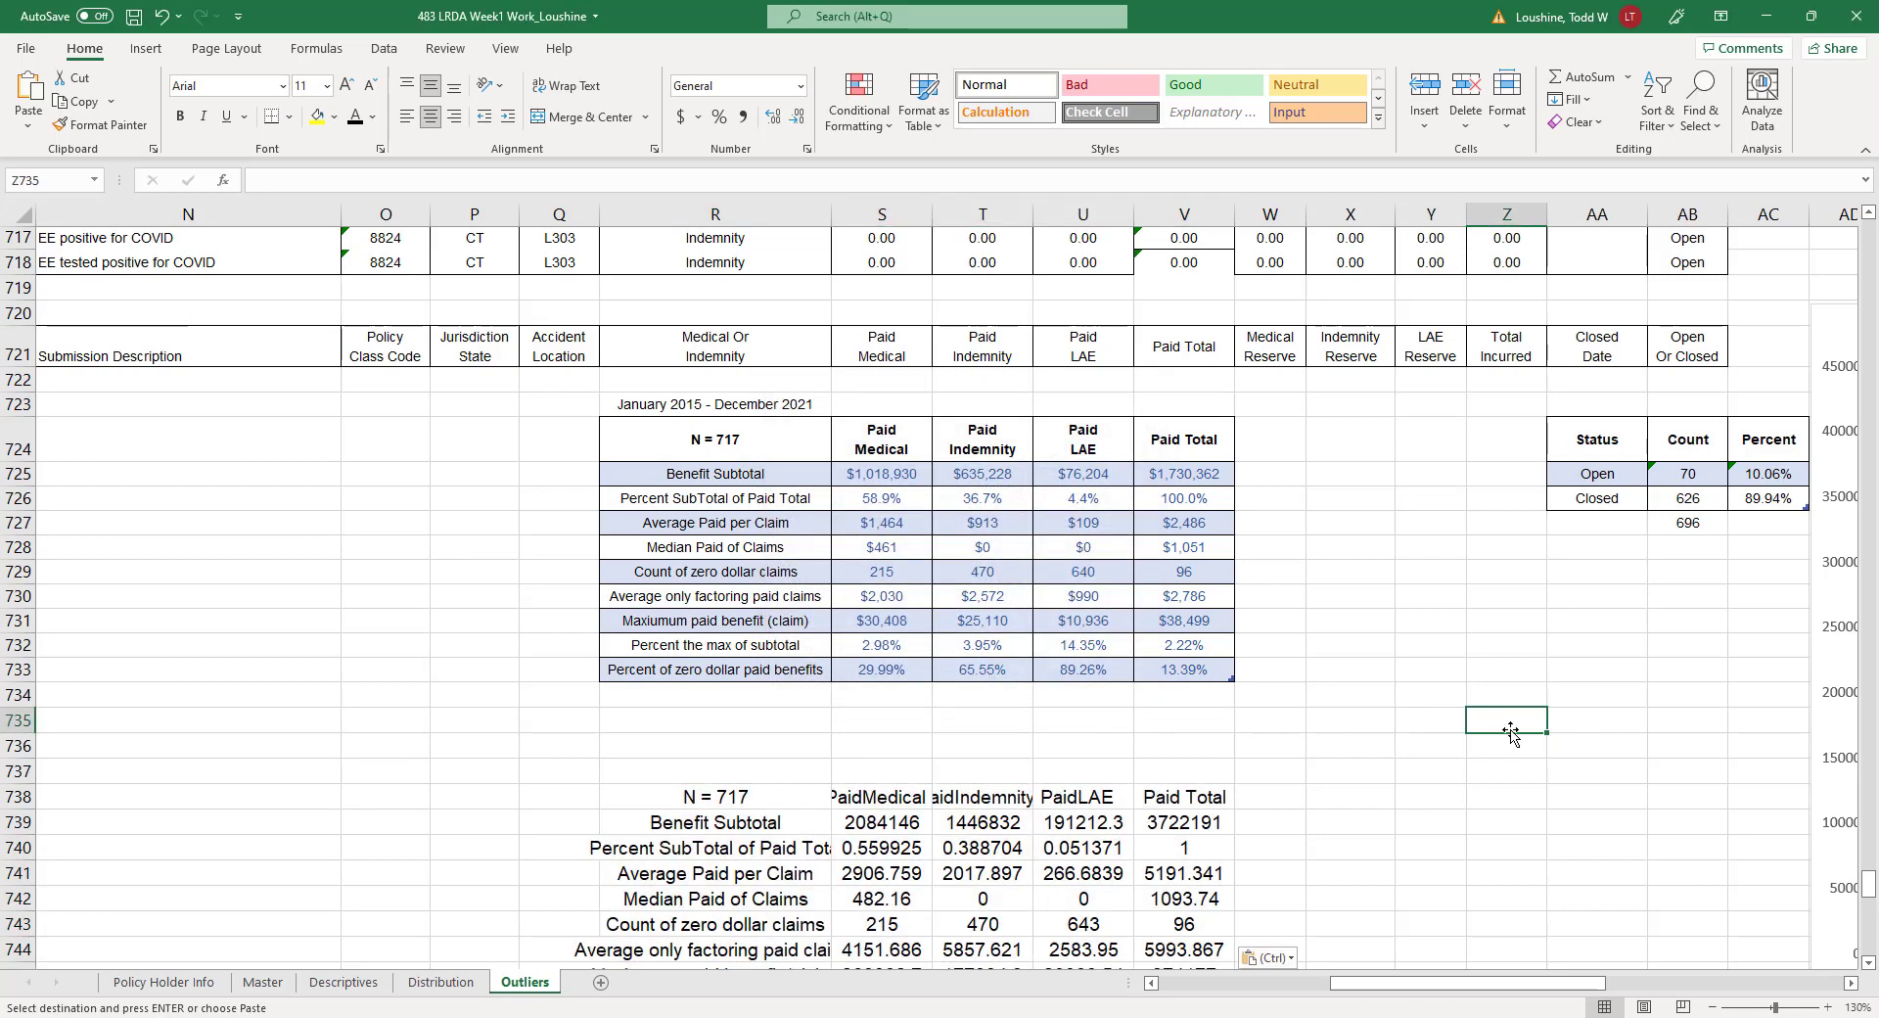
Set the font size of the pasted statistics in R738:V747 to 8.
scroll(1405, 696, down, 2)
scroll(1405, 696, down, 2)
drag(759, 464, 1218, 688)
click(327, 85)
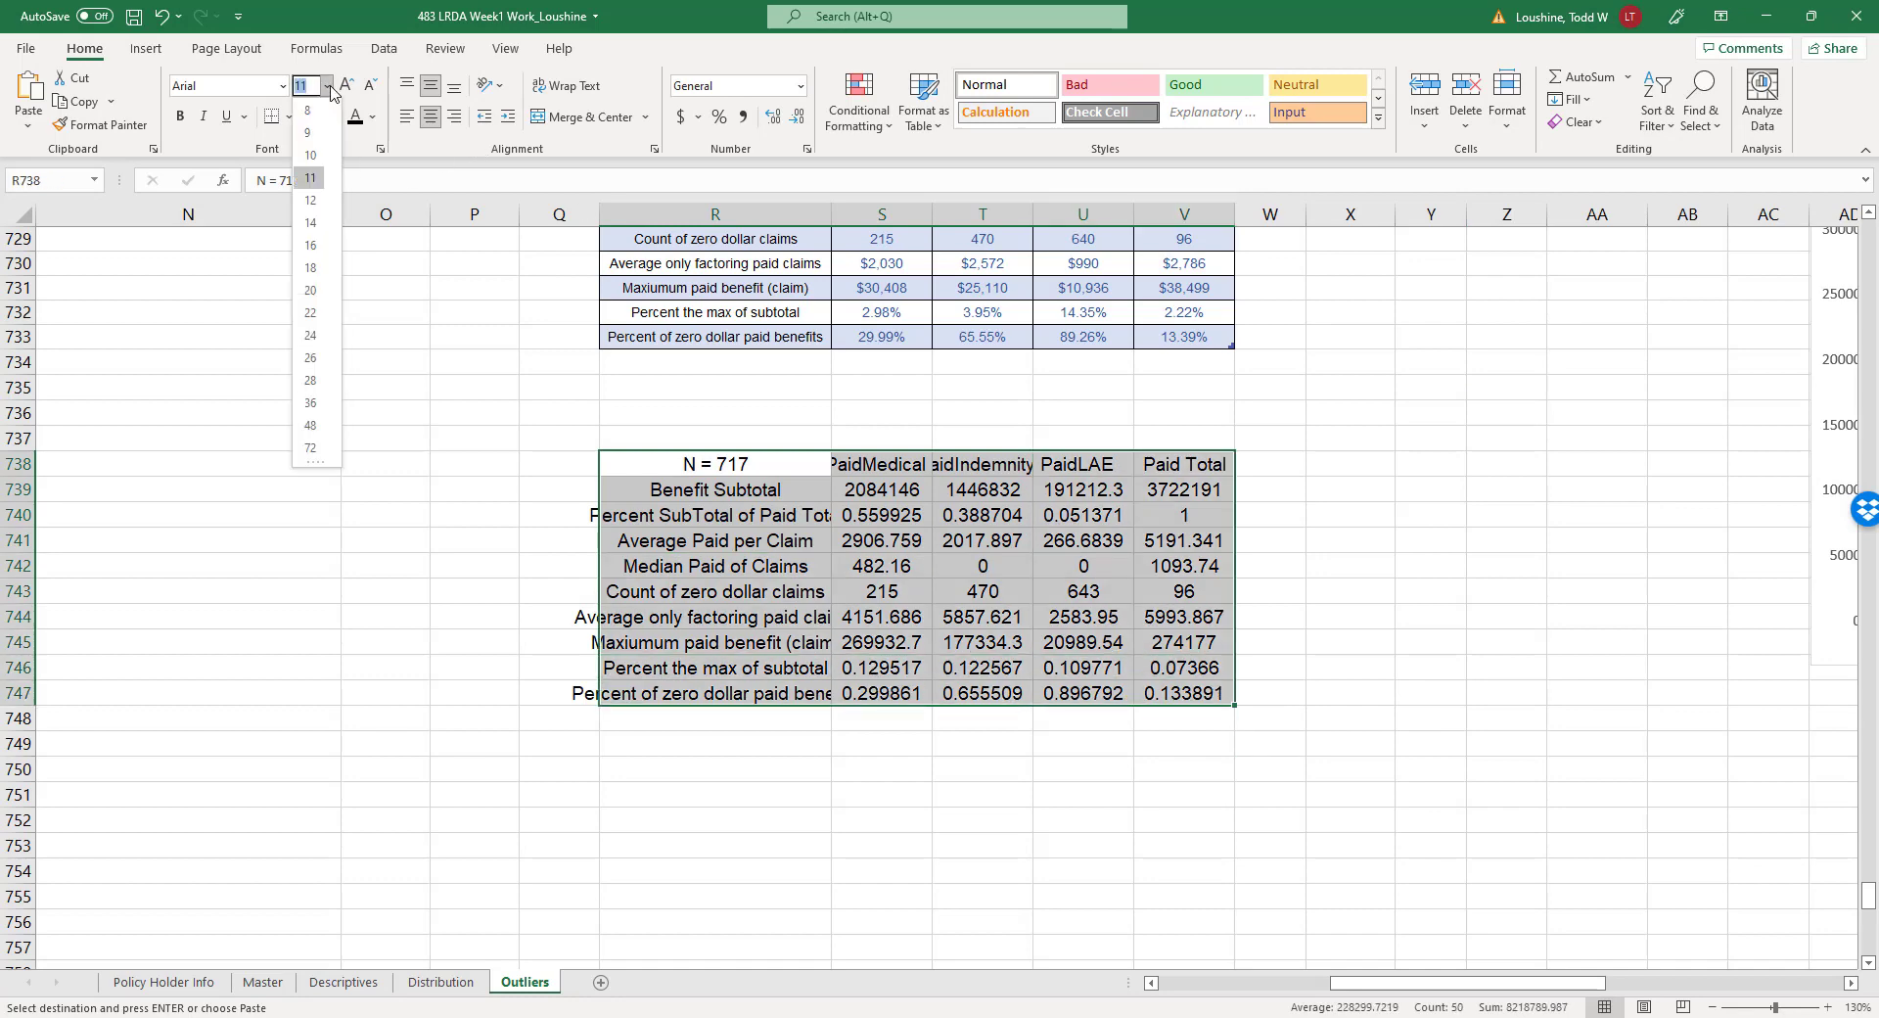
click(311, 110)
click(1374, 436)
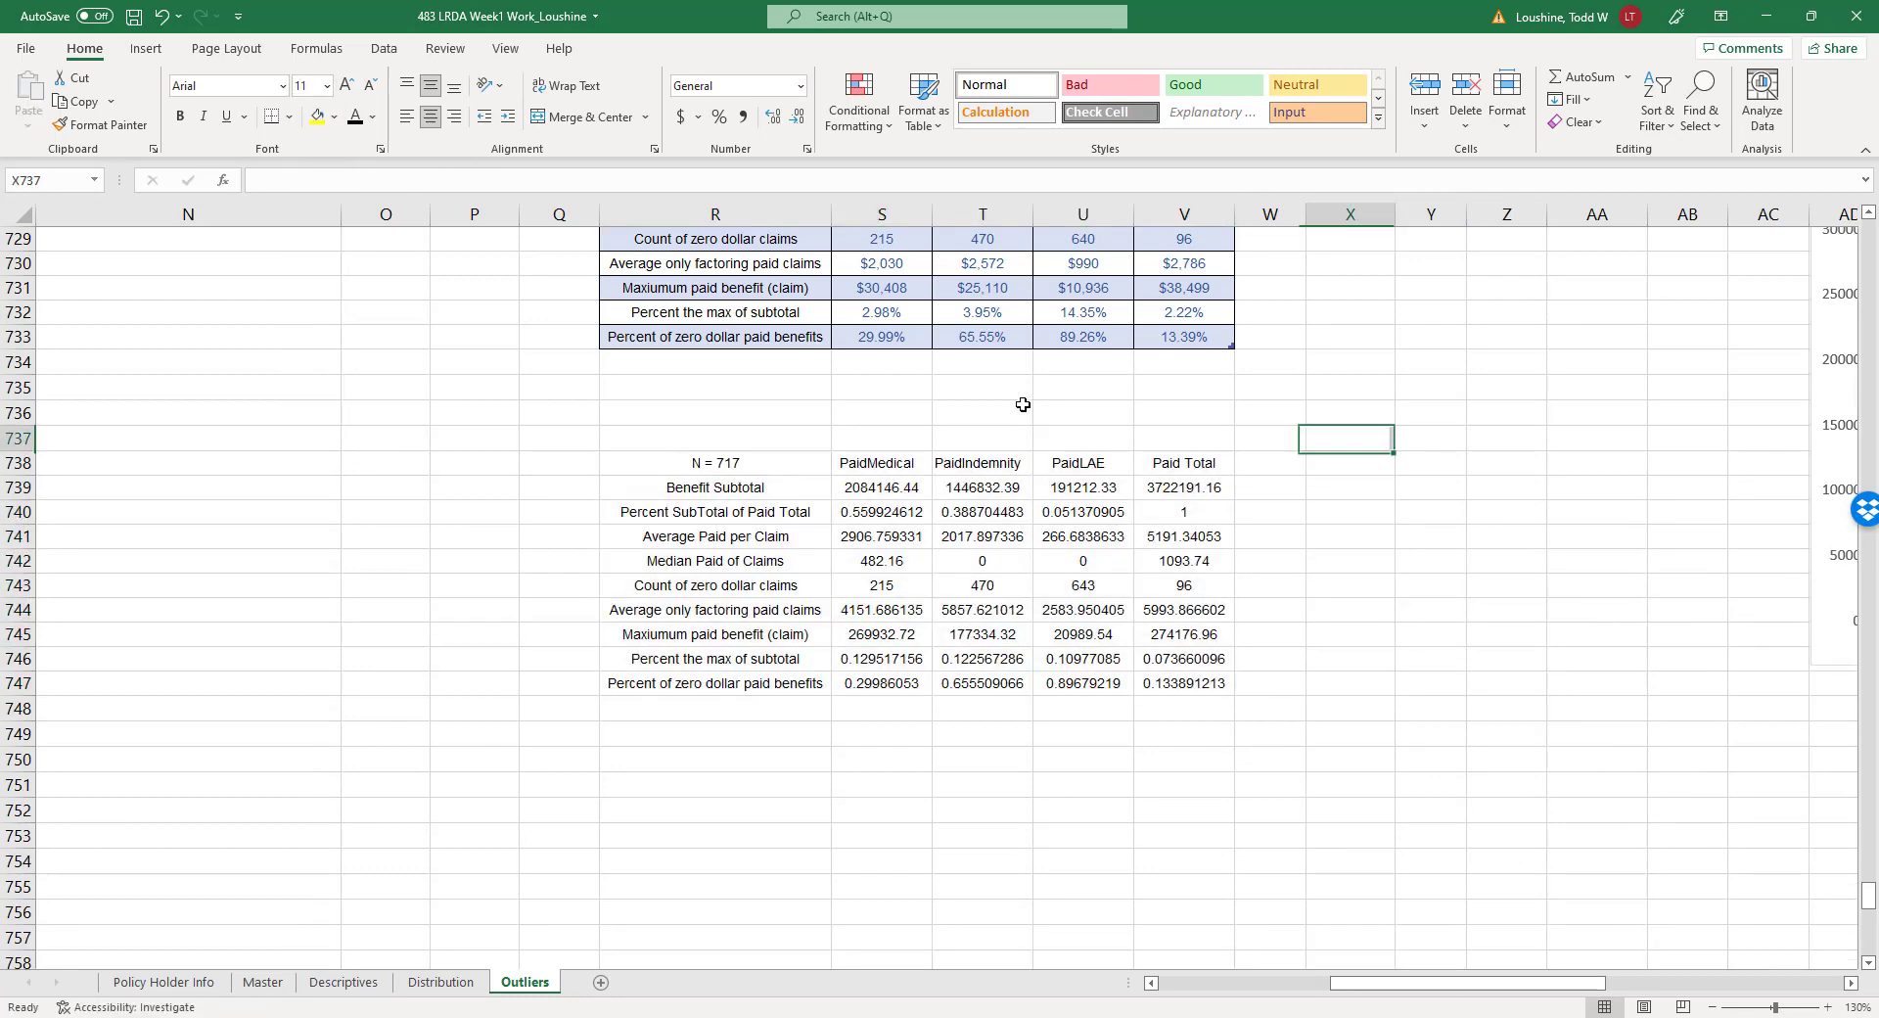
Change the claim count heading of the recalculated statistics table in R724 to N = 696.
click(751, 471)
scroll(751, 503, up, 4)
scroll(1218, 741, down, 12)
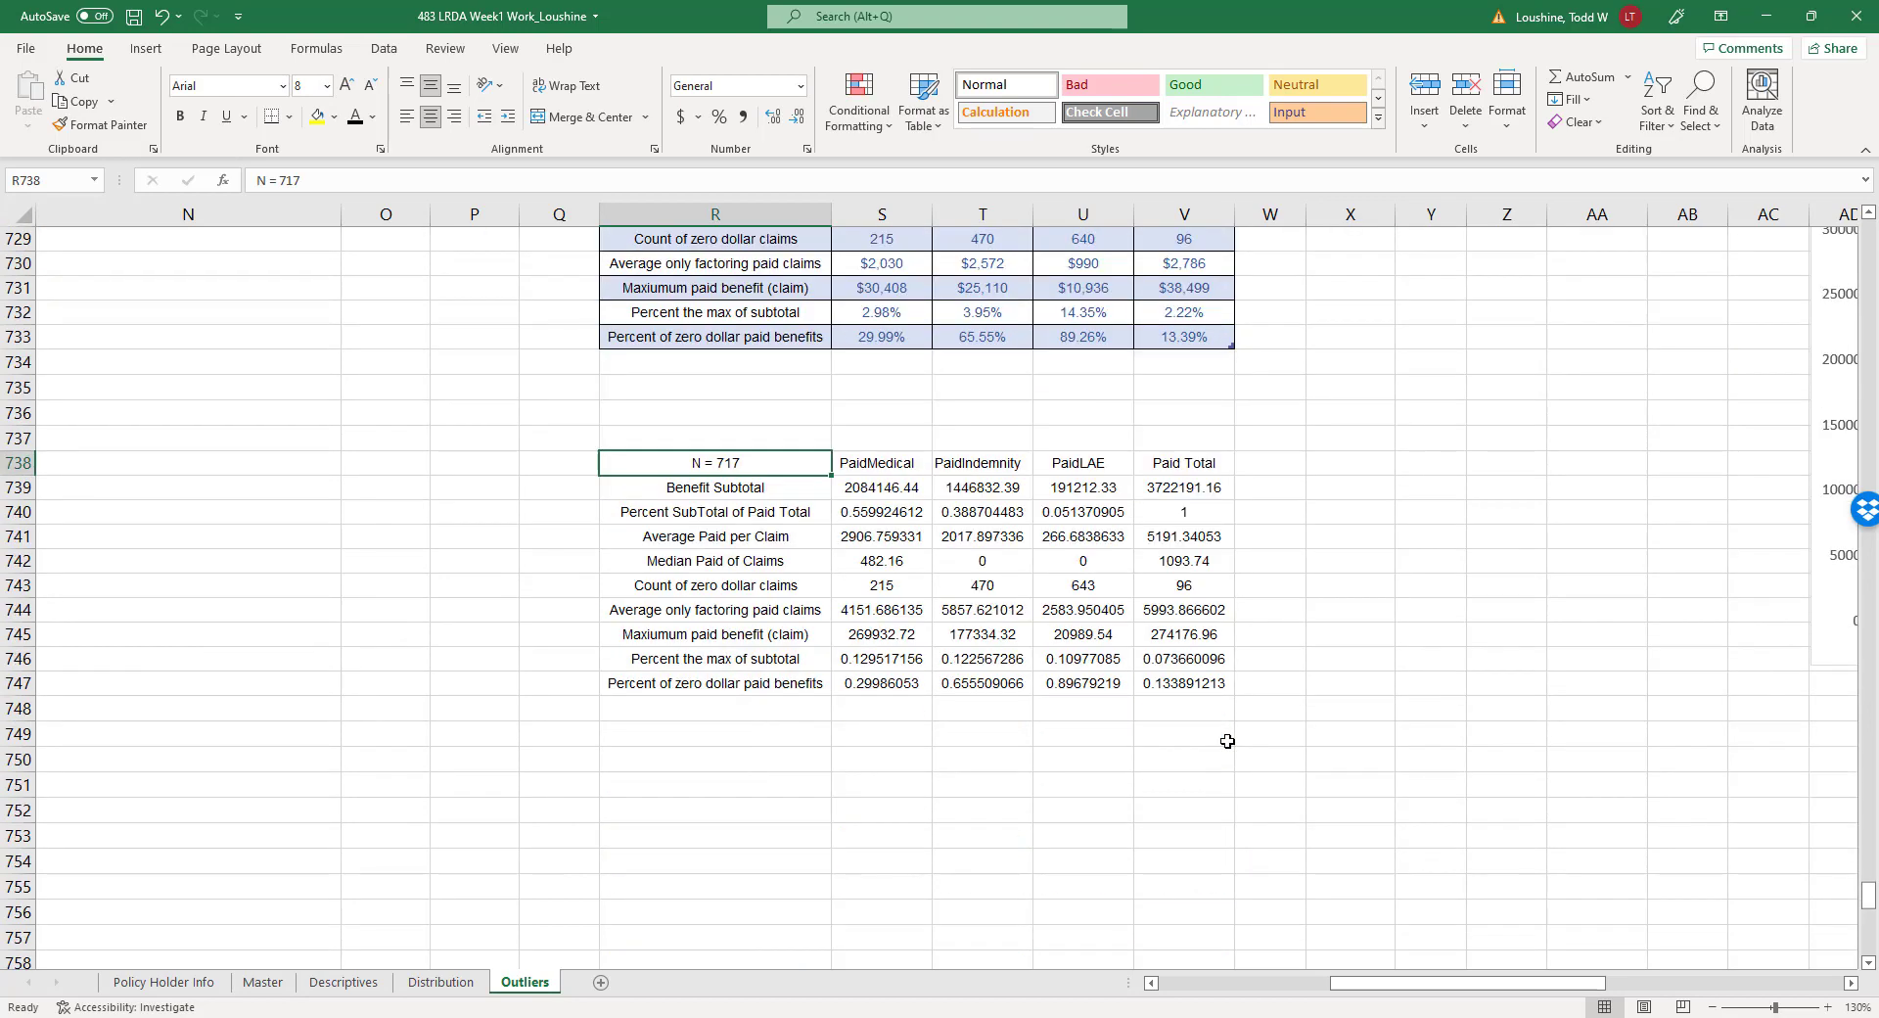
scroll(1240, 739, down, 5)
scroll(1241, 739, up, 17)
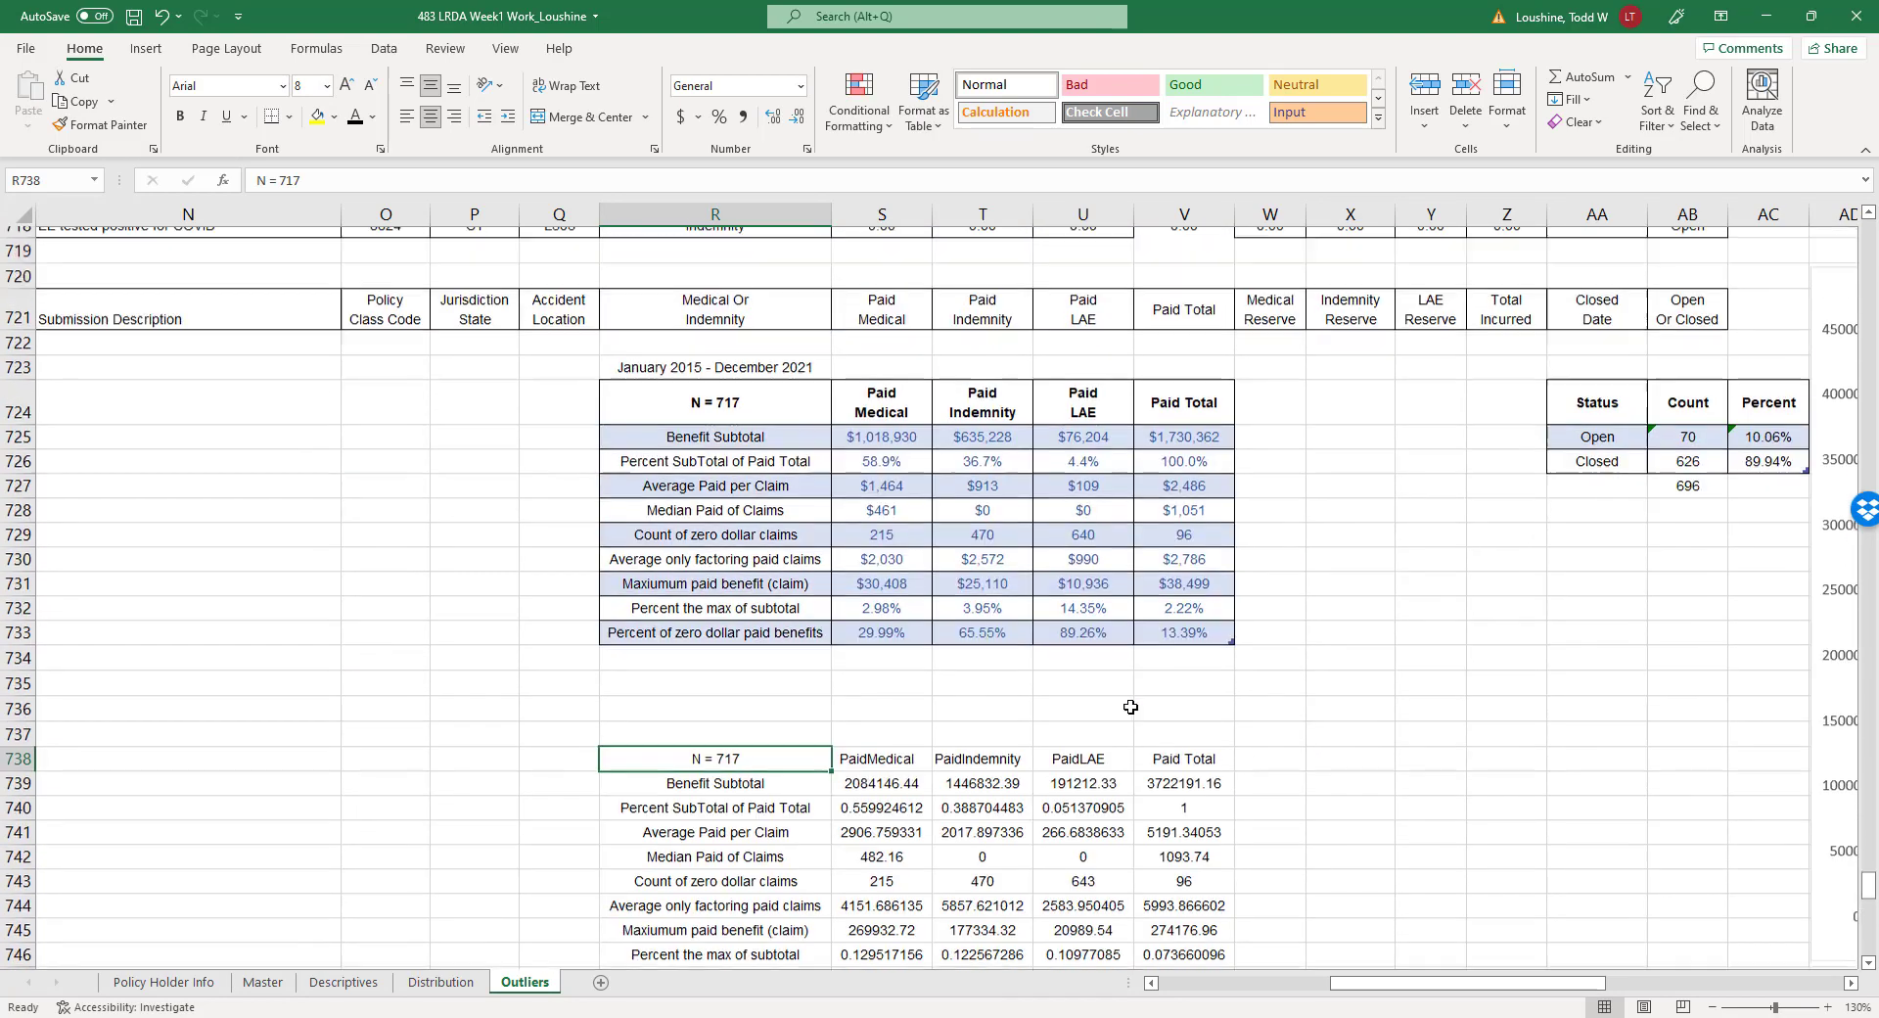
click(685, 445)
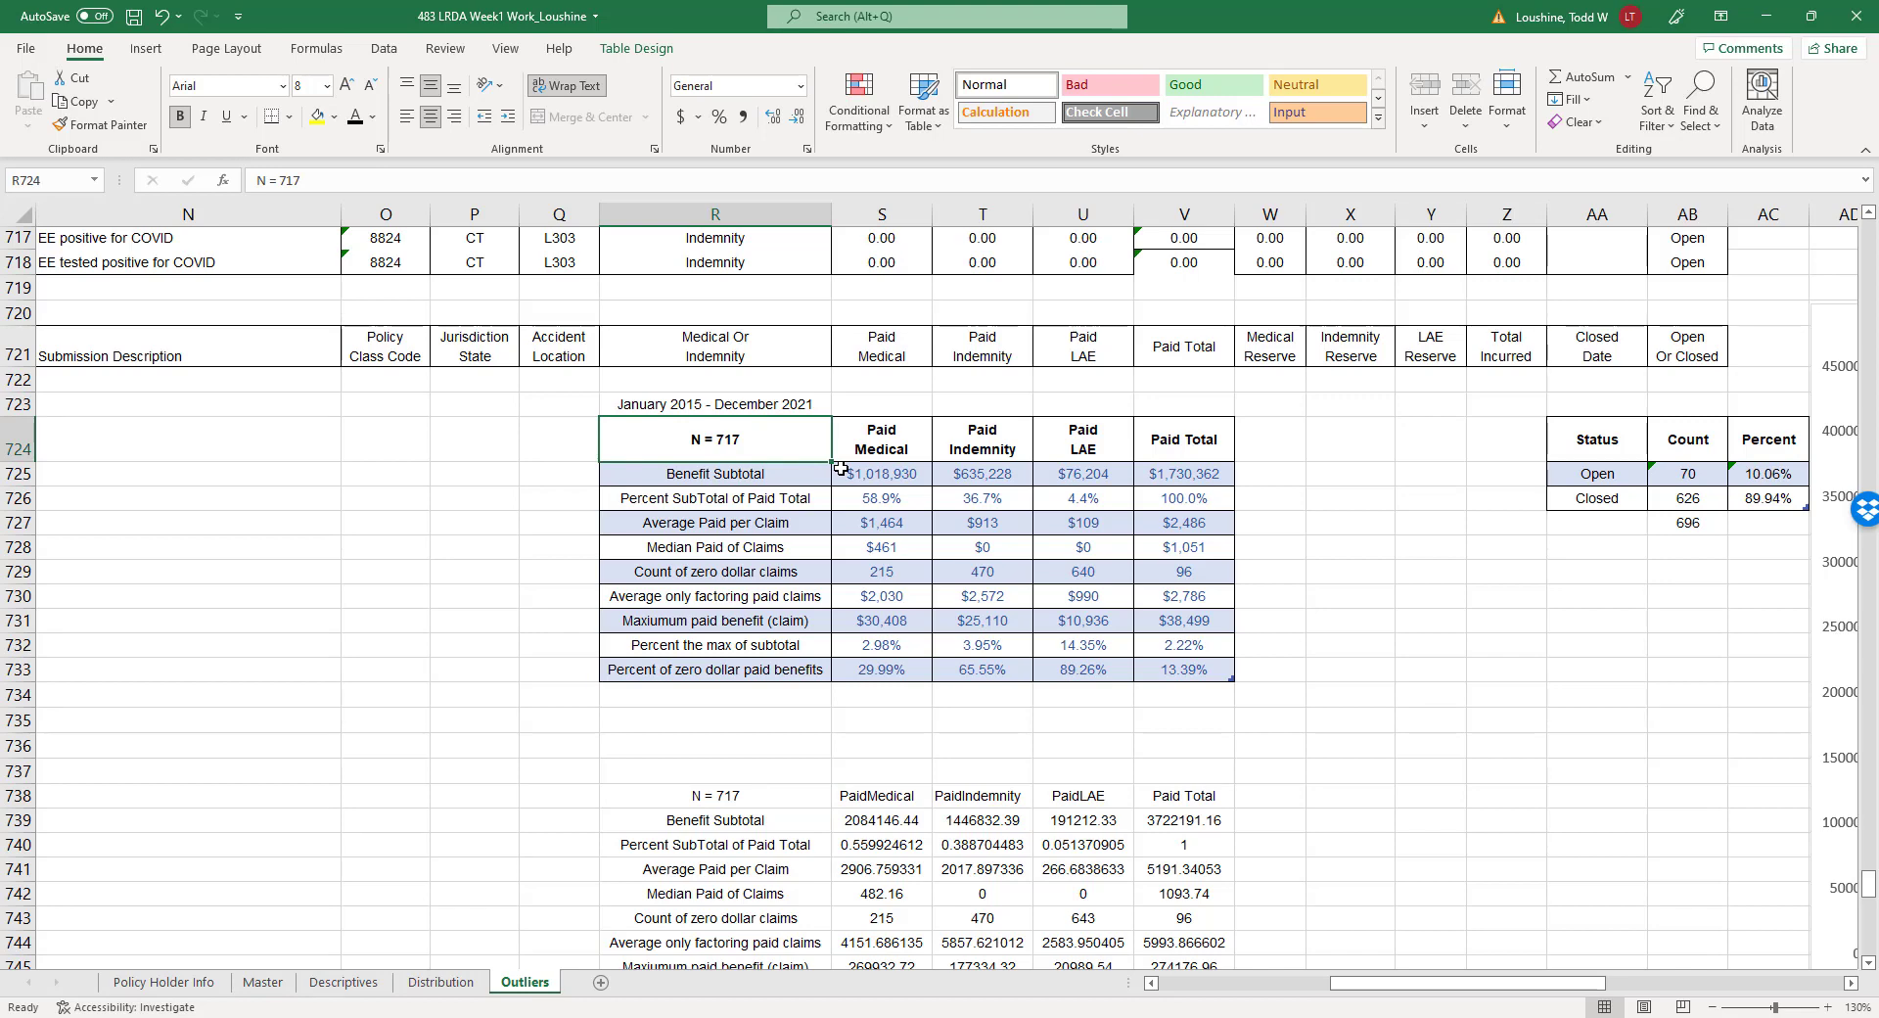
click(303, 180)
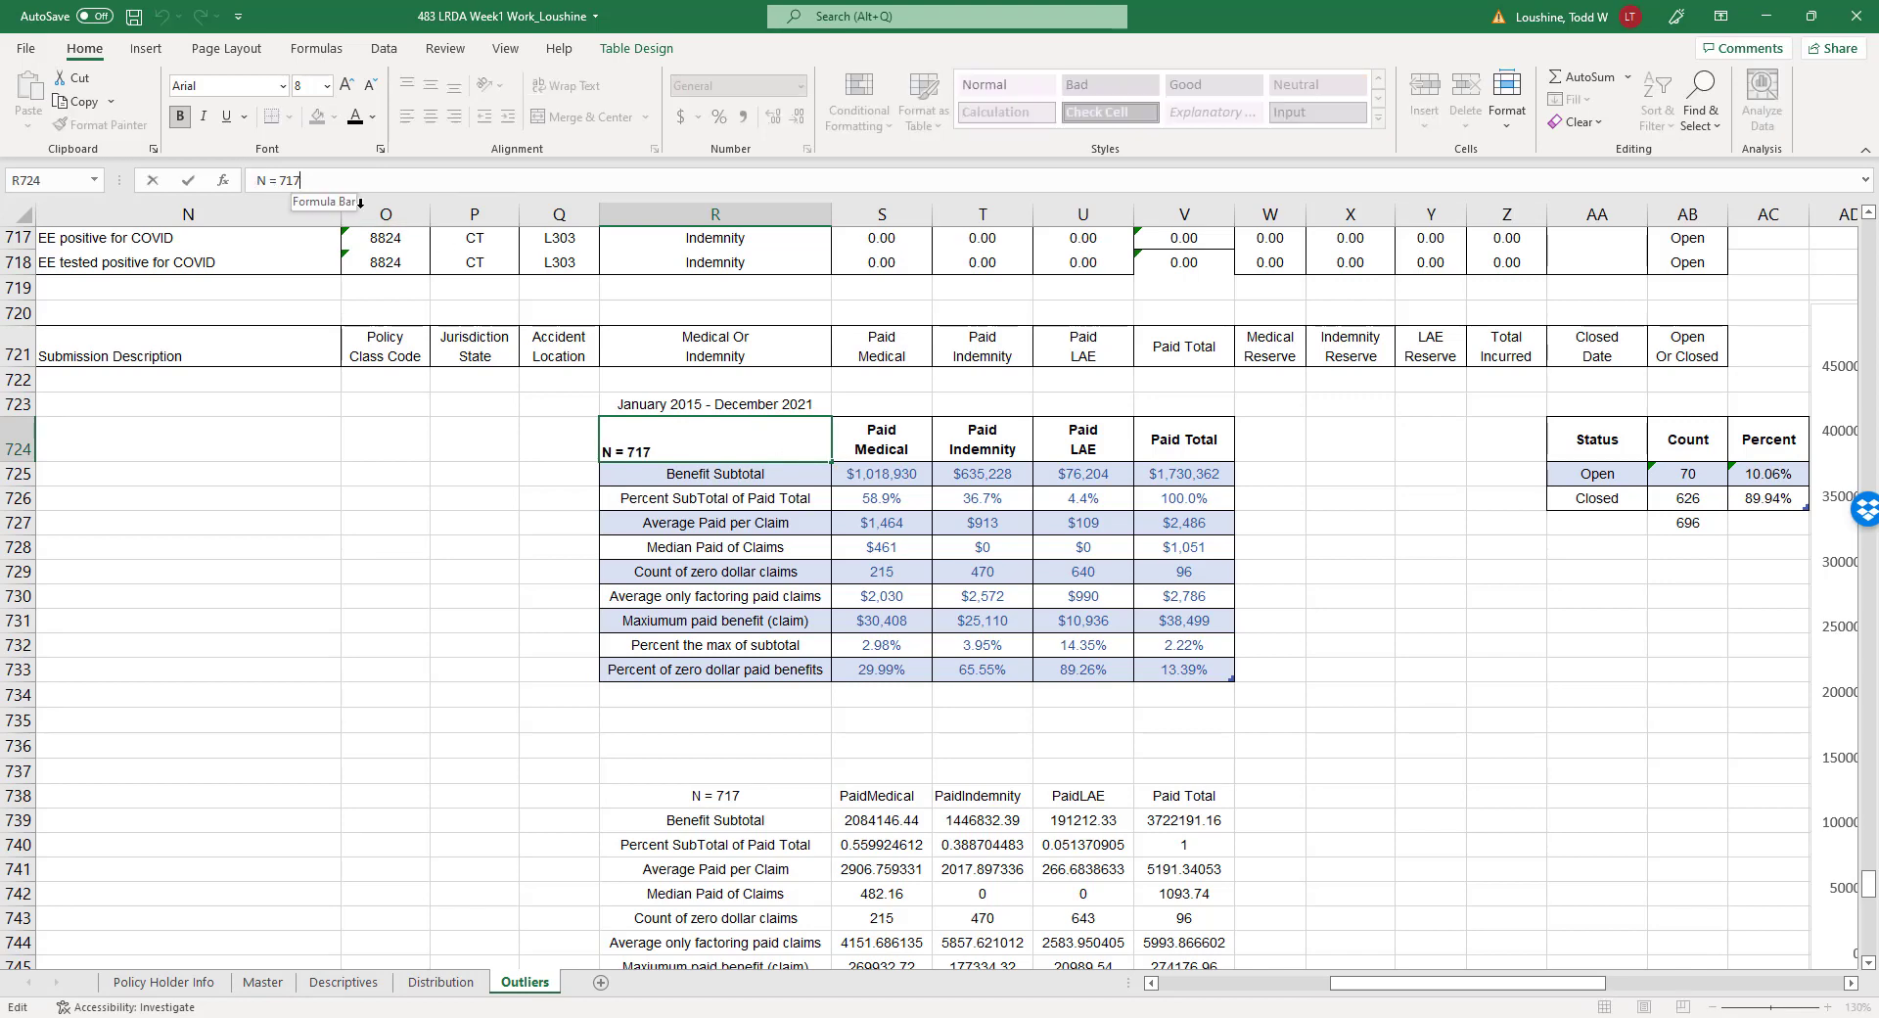
key(BackSpace)
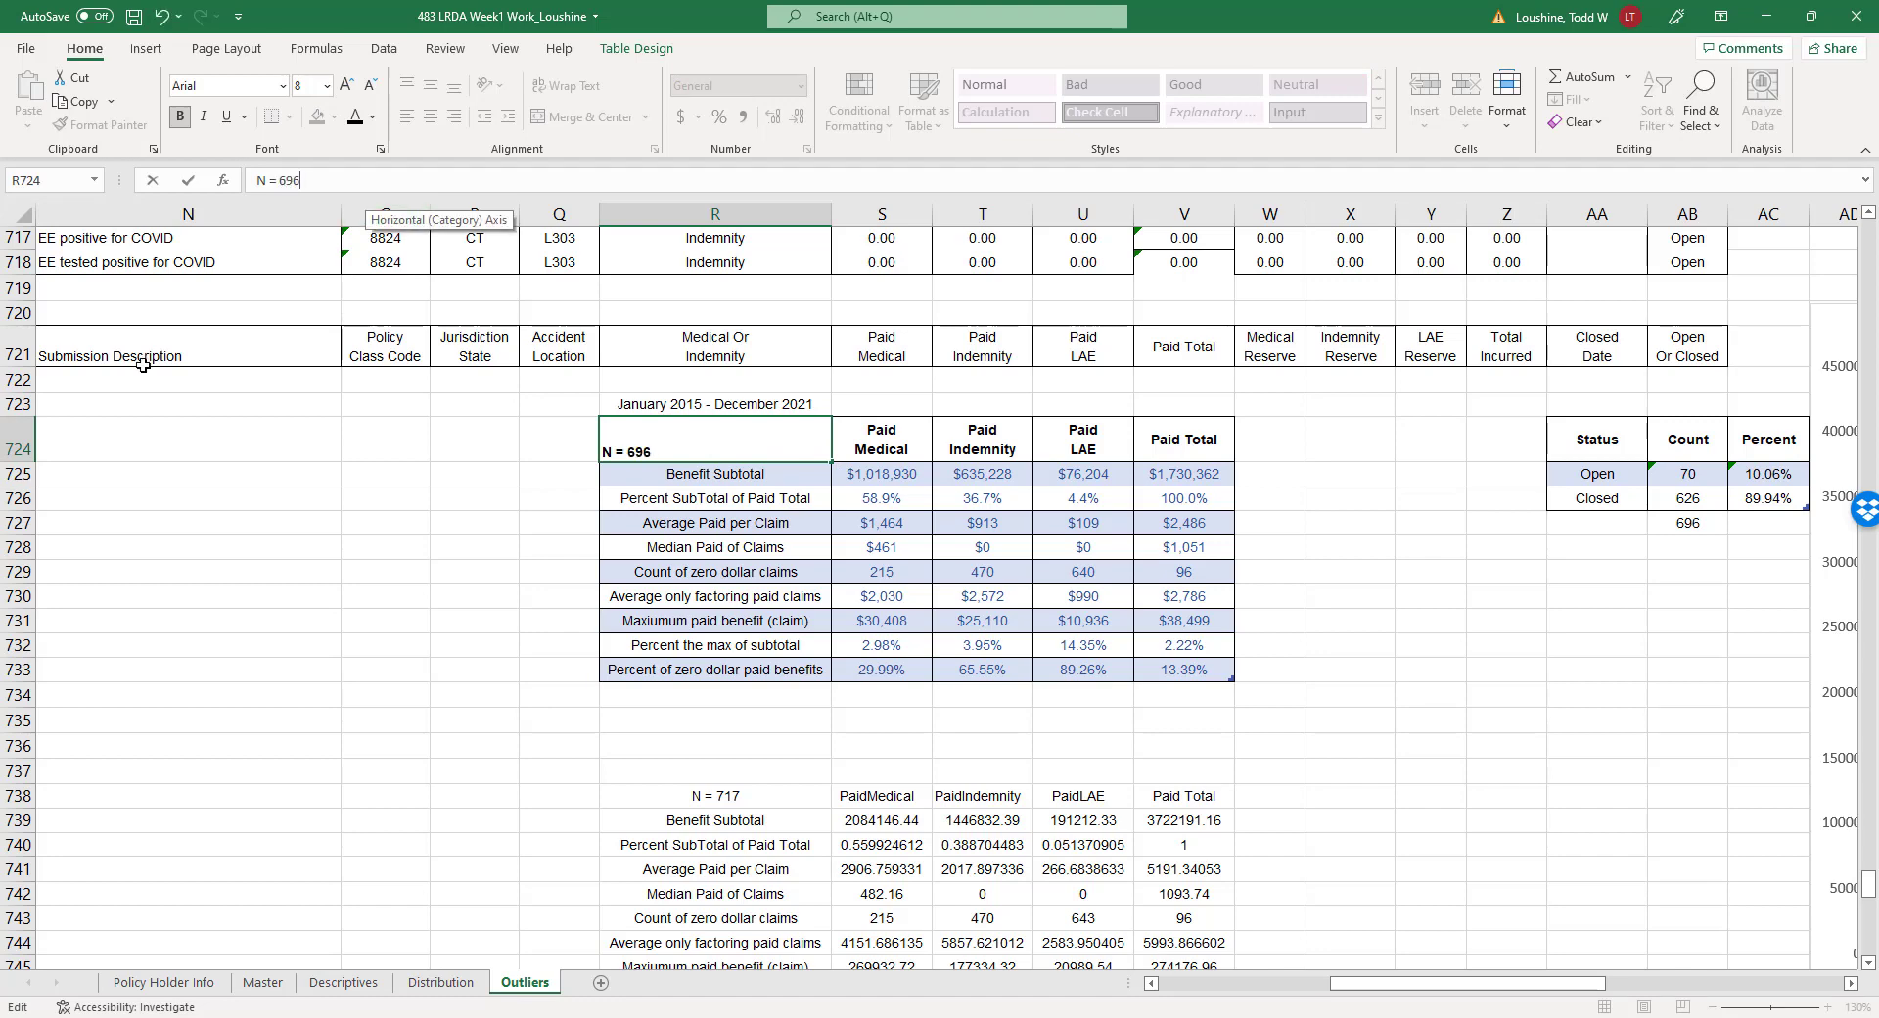
click(266, 562)
click(1537, 689)
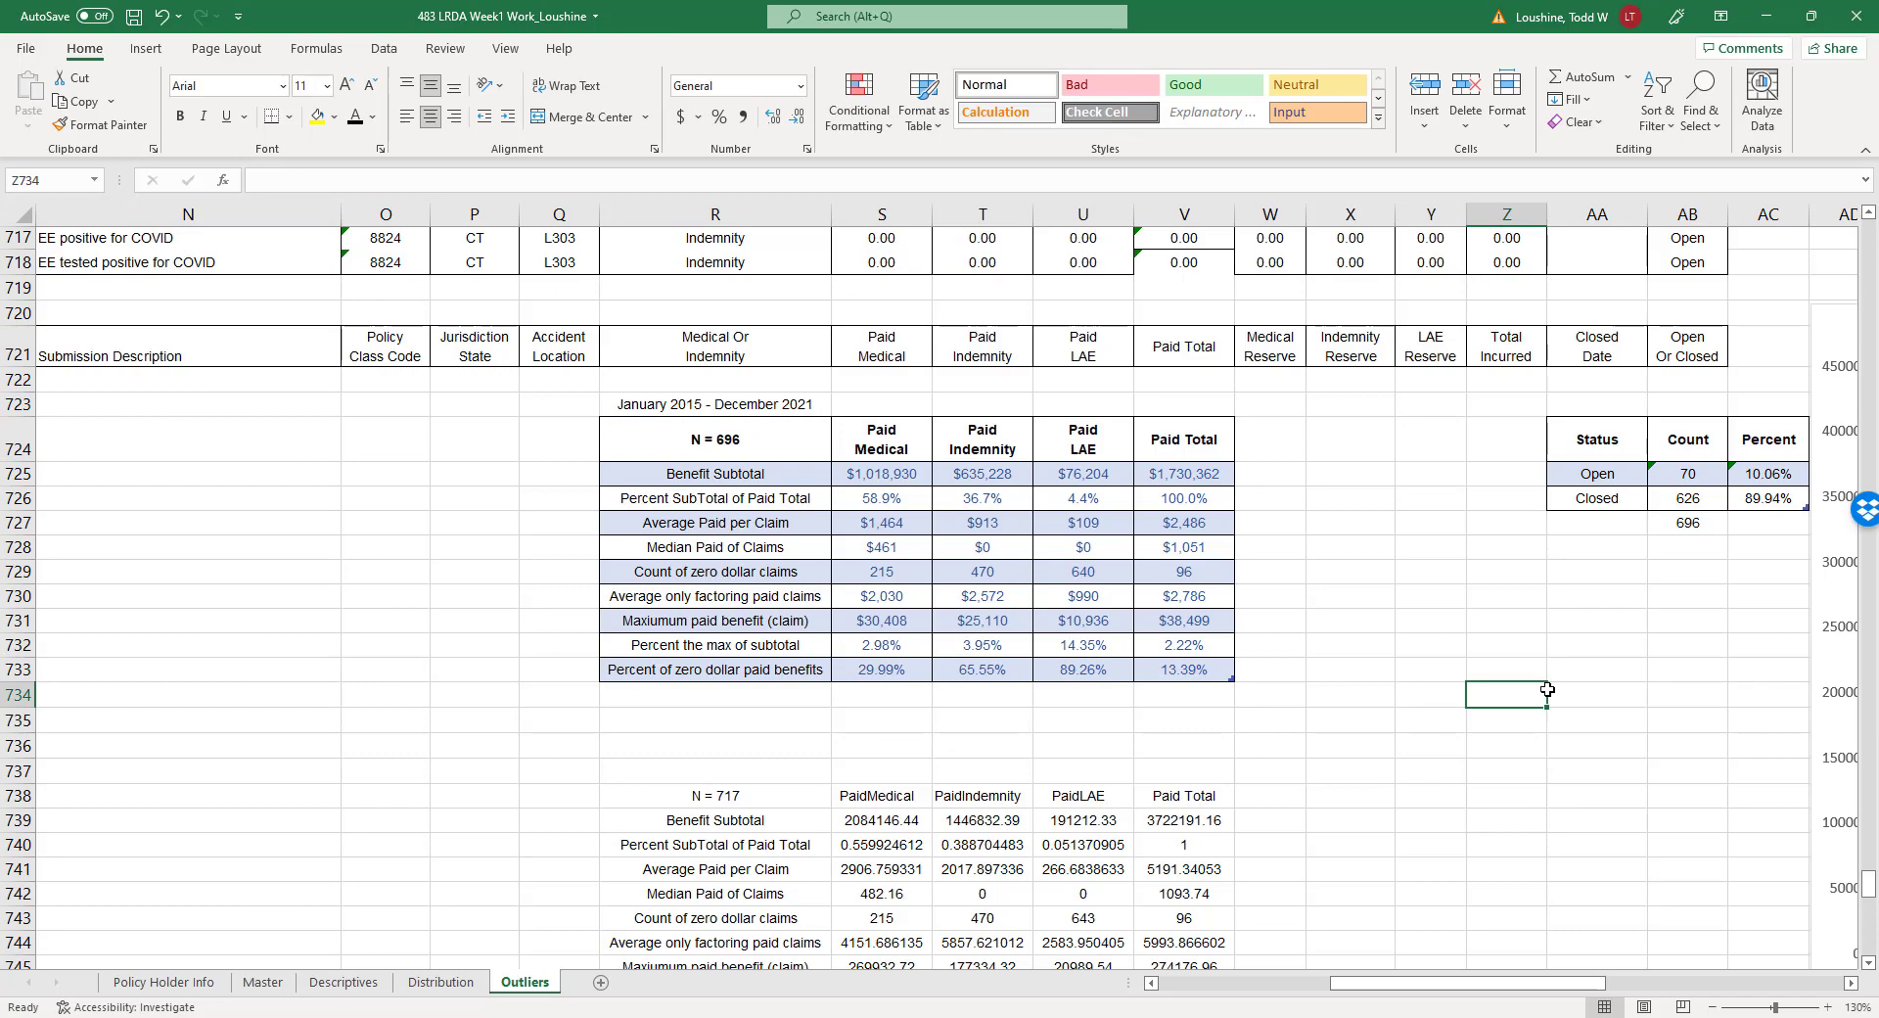
Apply all borders to the pasted statistics table in R738:V747.
scroll(1537, 690, down, 10)
scroll(1624, 822, down, 6)
scroll(1419, 678, up, 15)
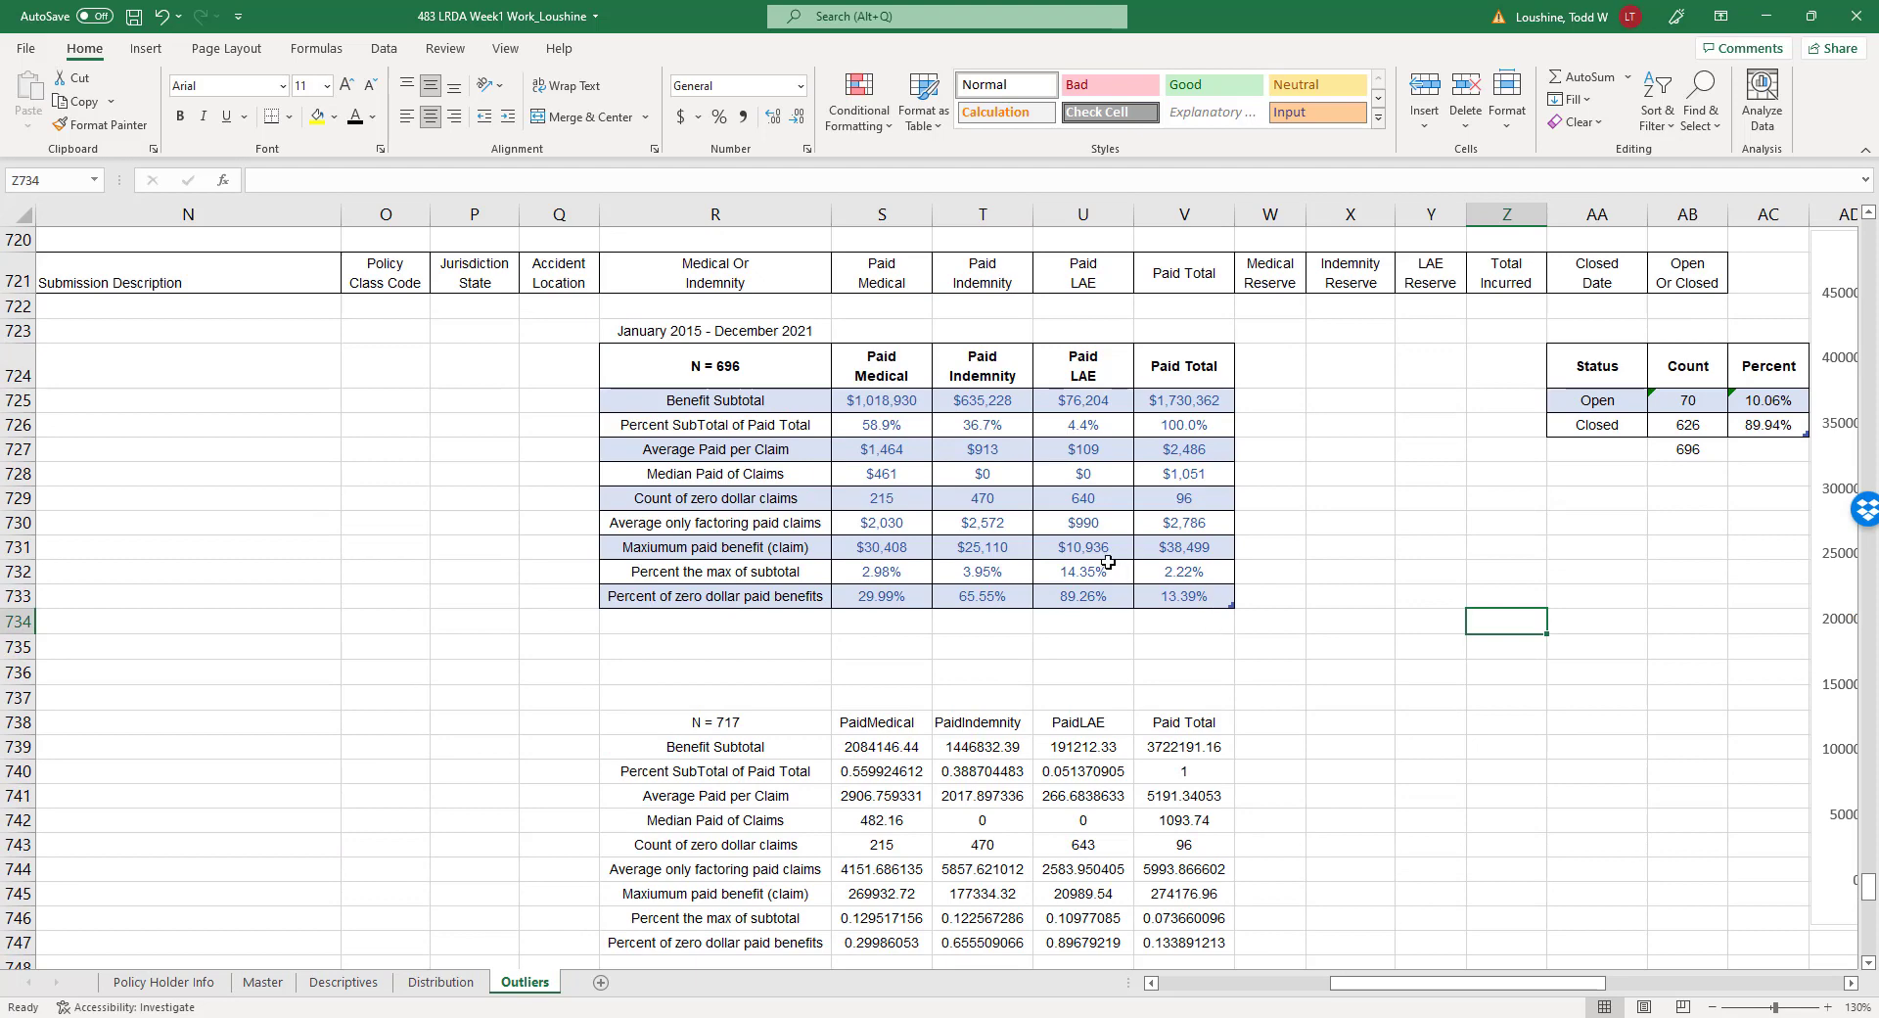
drag(1082, 876, 1161, 942)
click(290, 117)
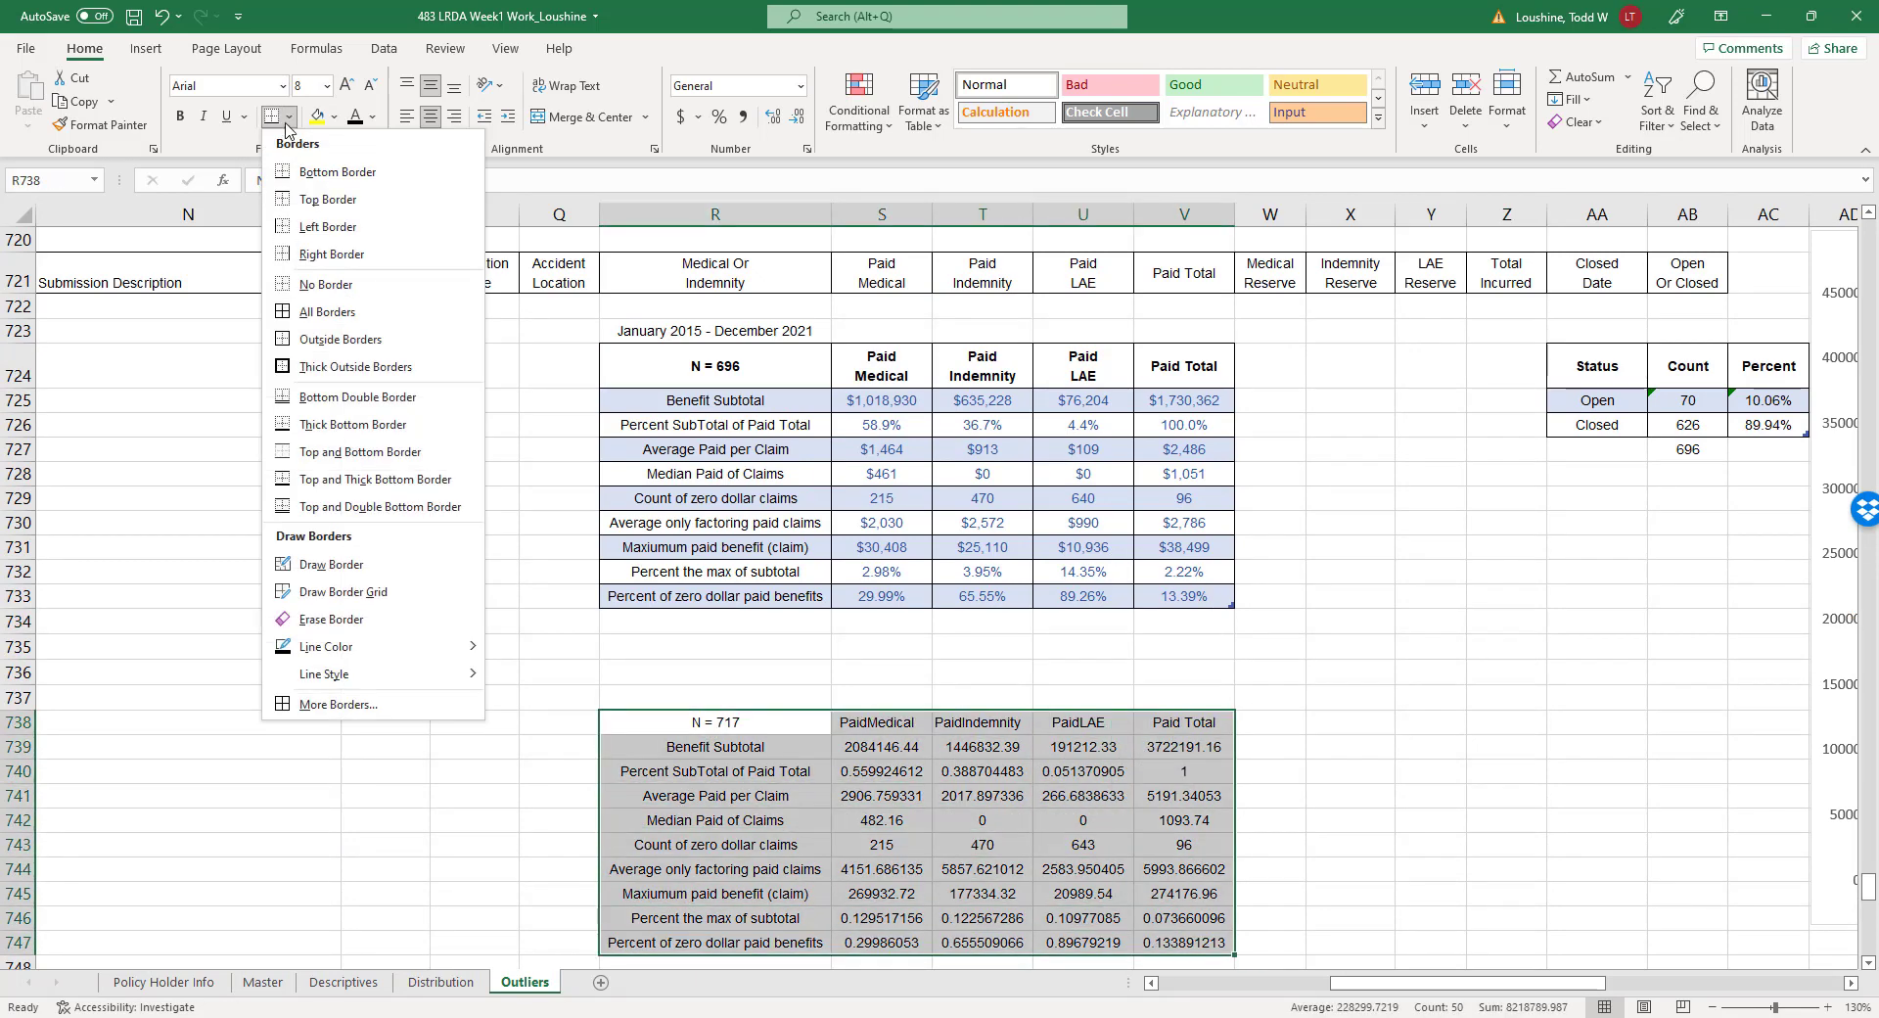
click(329, 356)
click(361, 422)
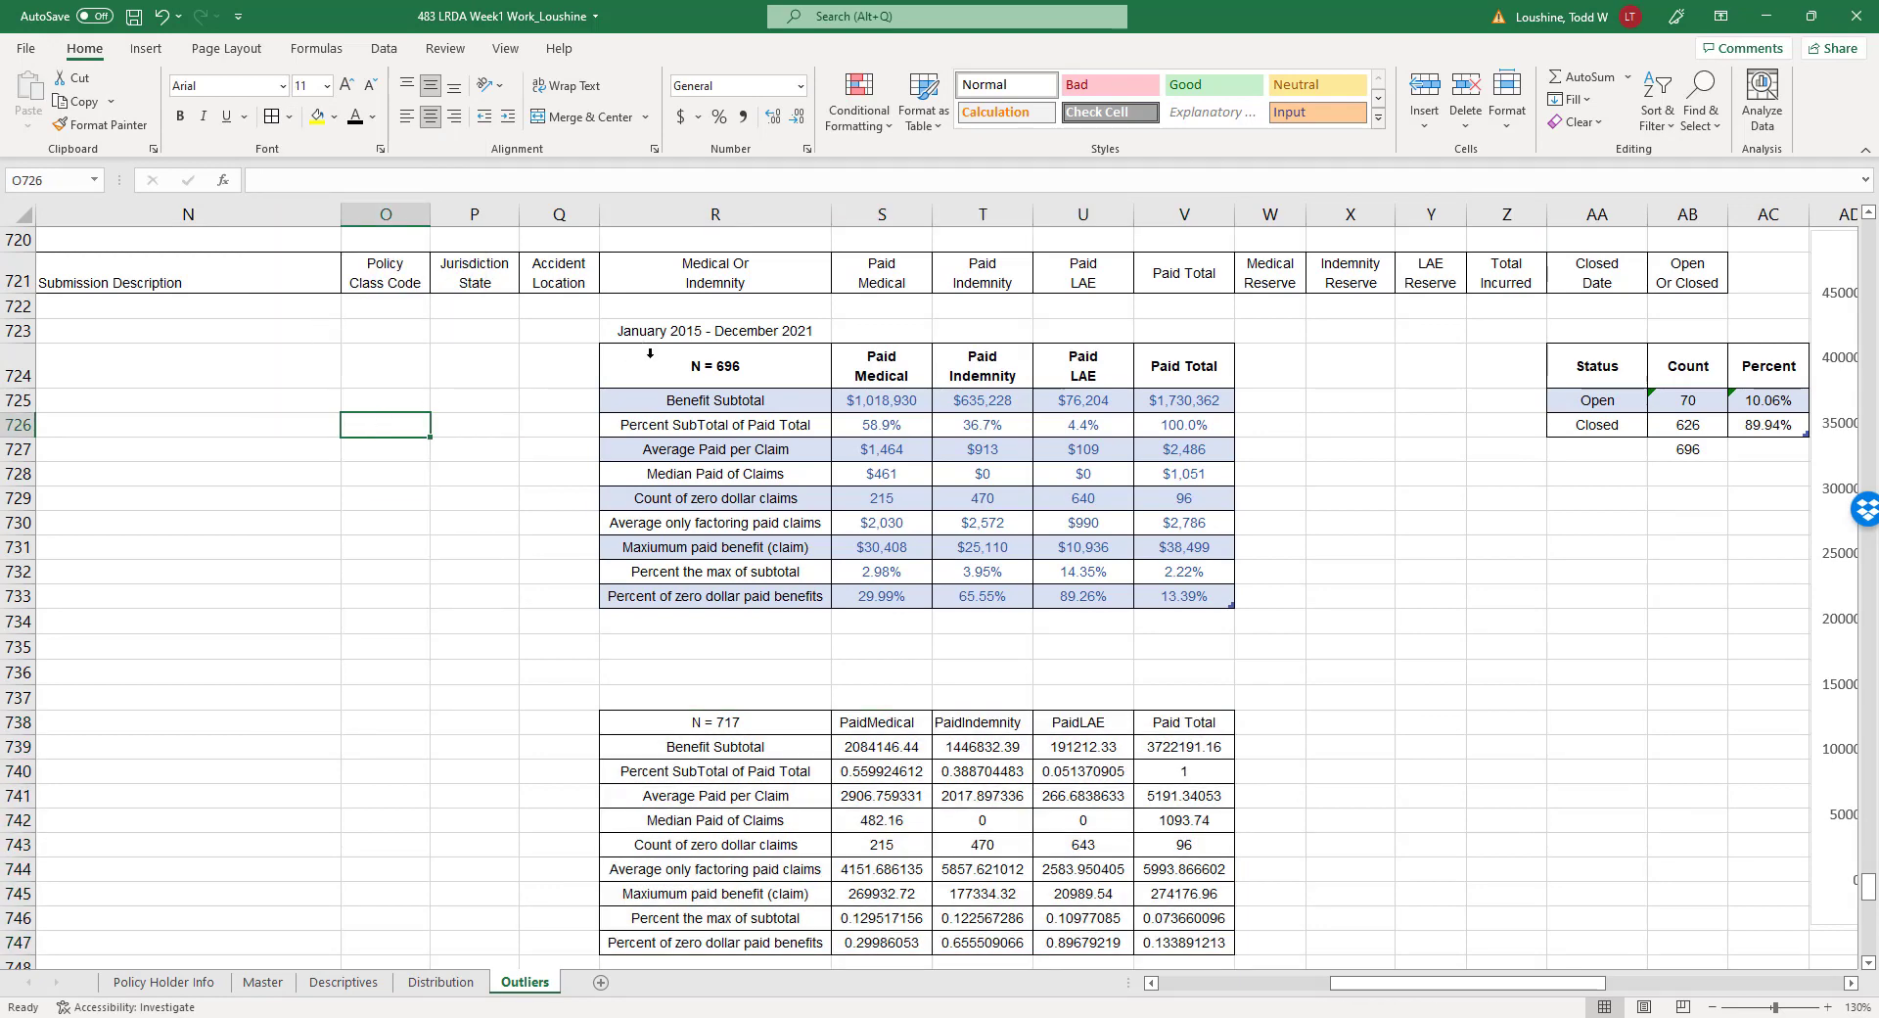
Make row 738 taller and copy the formatted column headings from S724:V724 into S738:V738.
scroll(671, 374, down, 2)
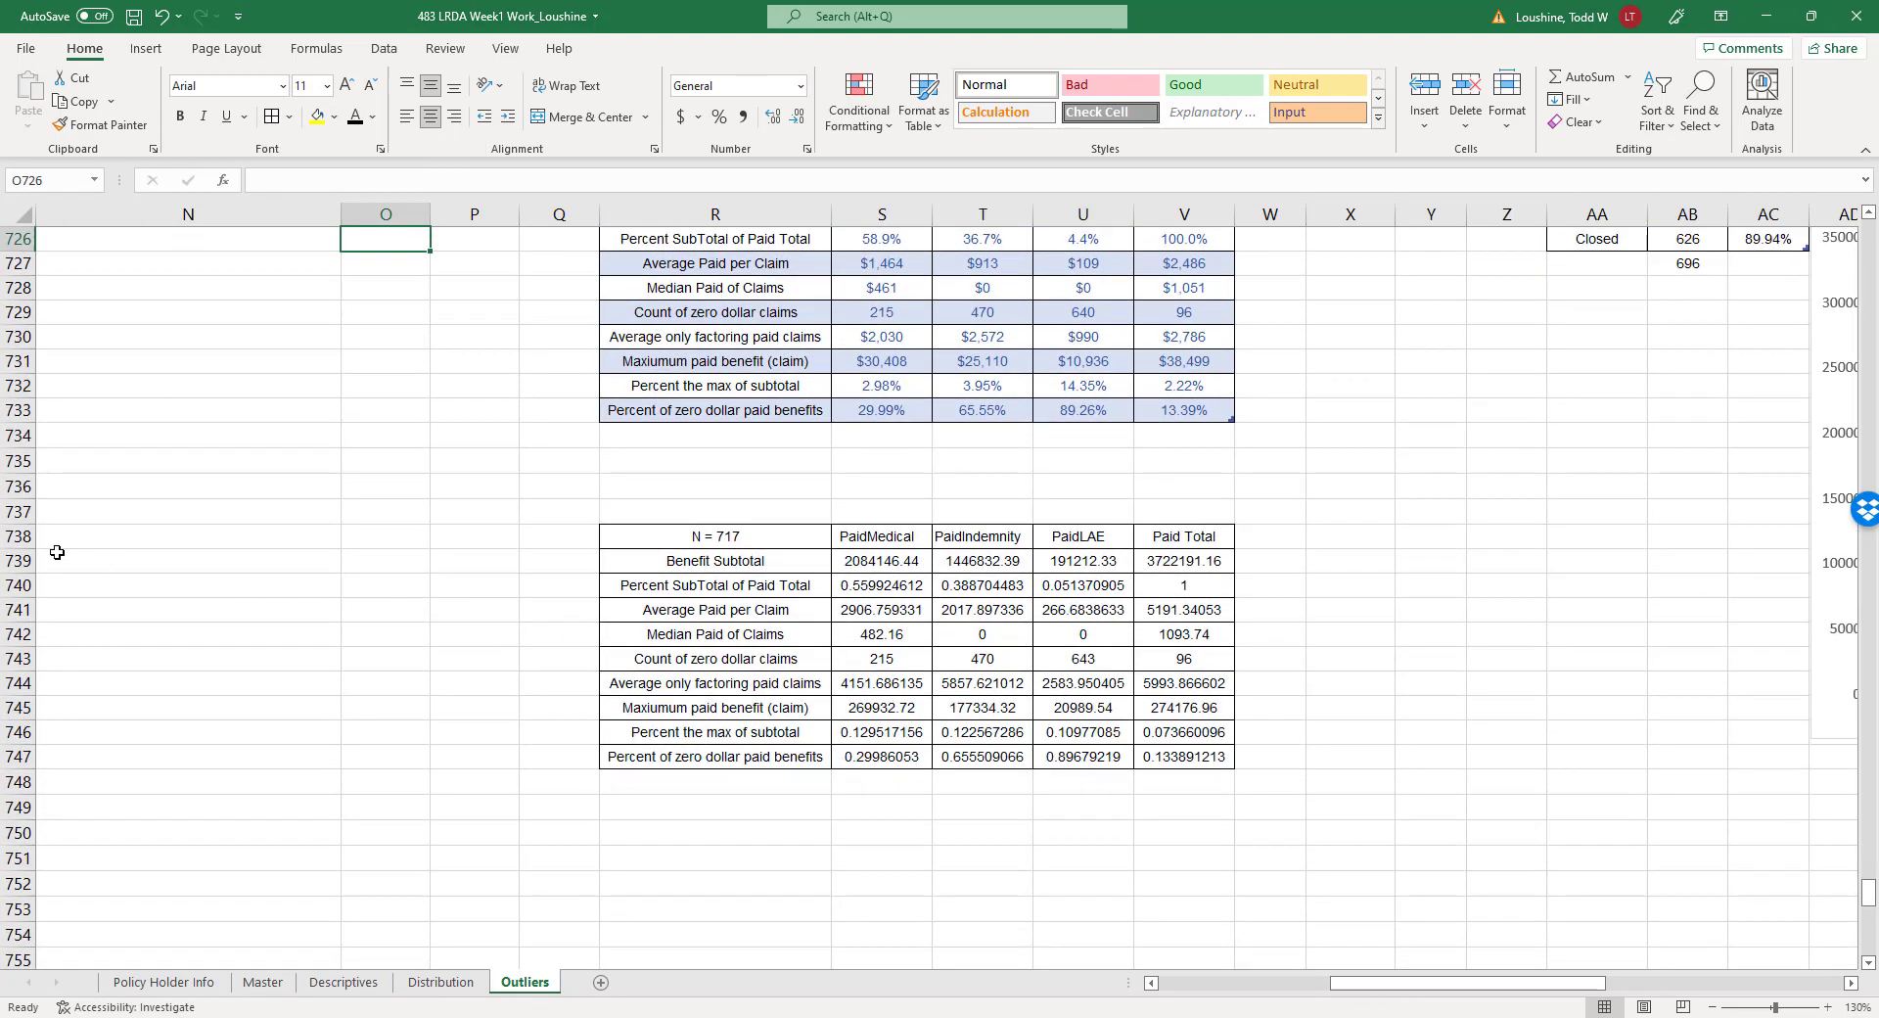
drag(32, 549, 31, 568)
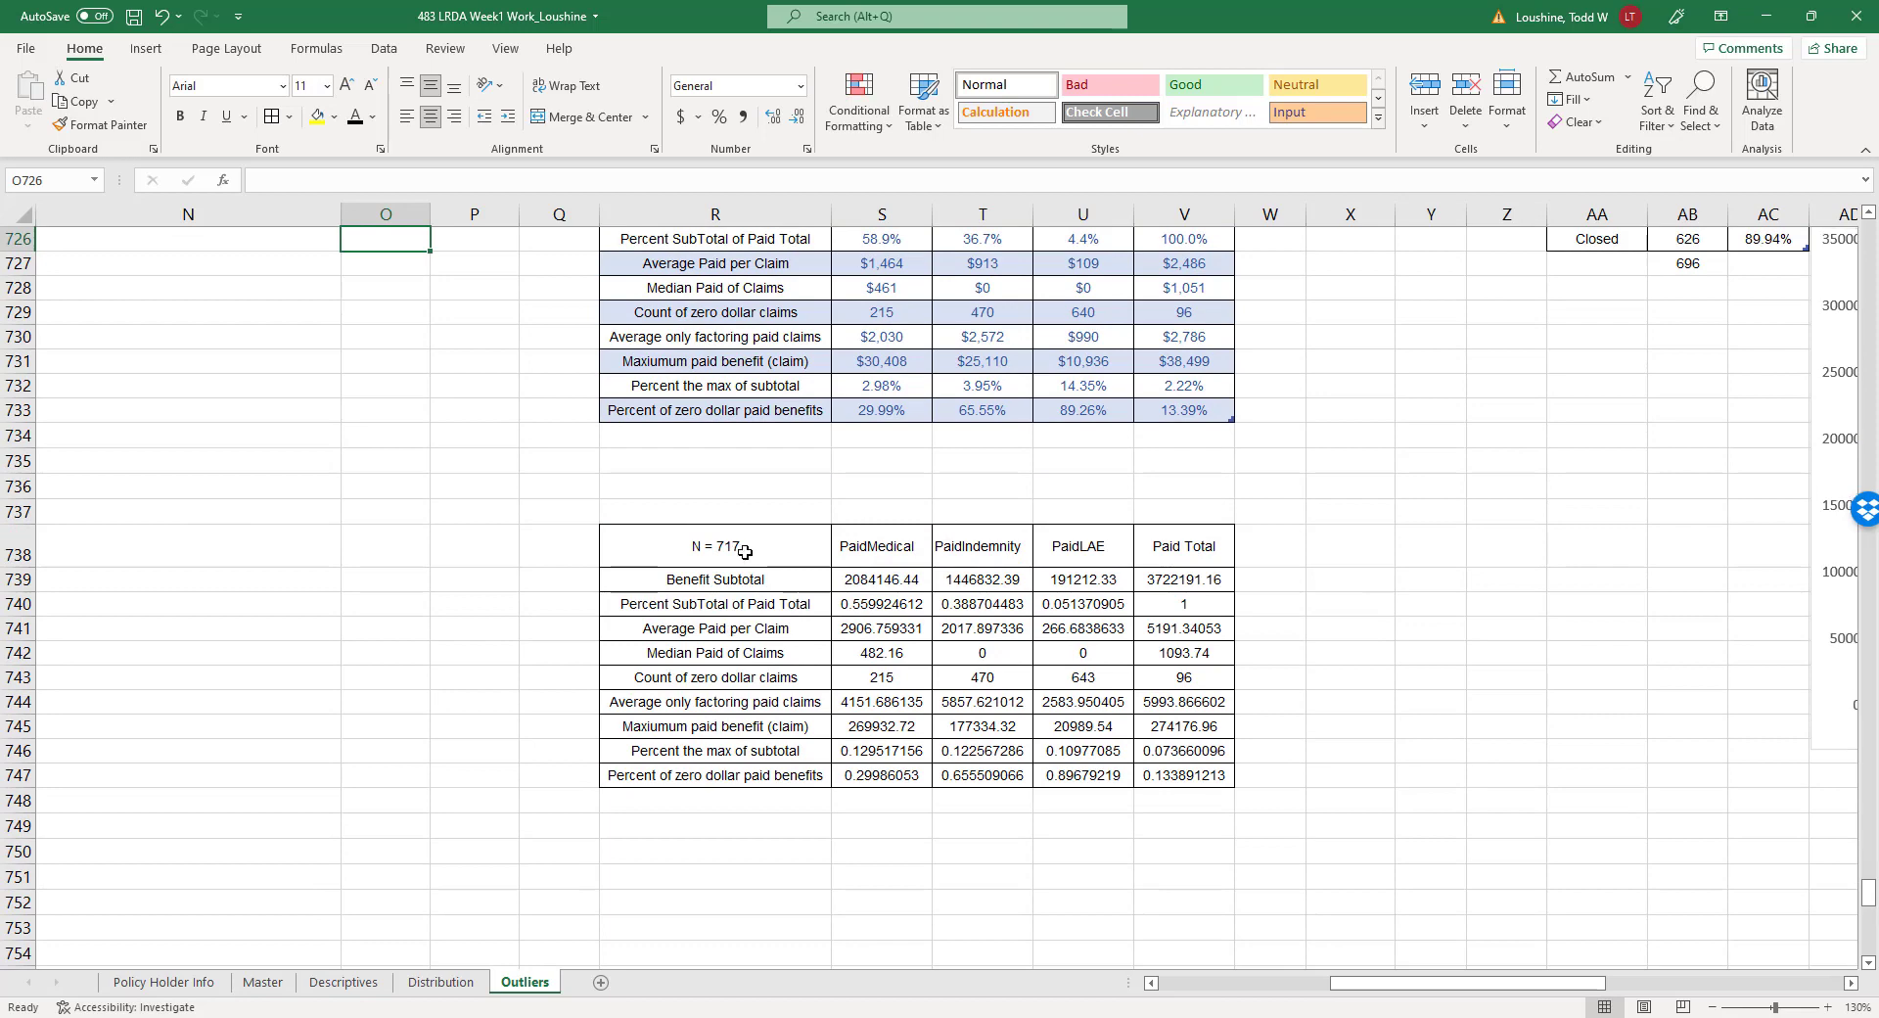
scroll(833, 404, up, 2)
scroll(833, 404, up, 1)
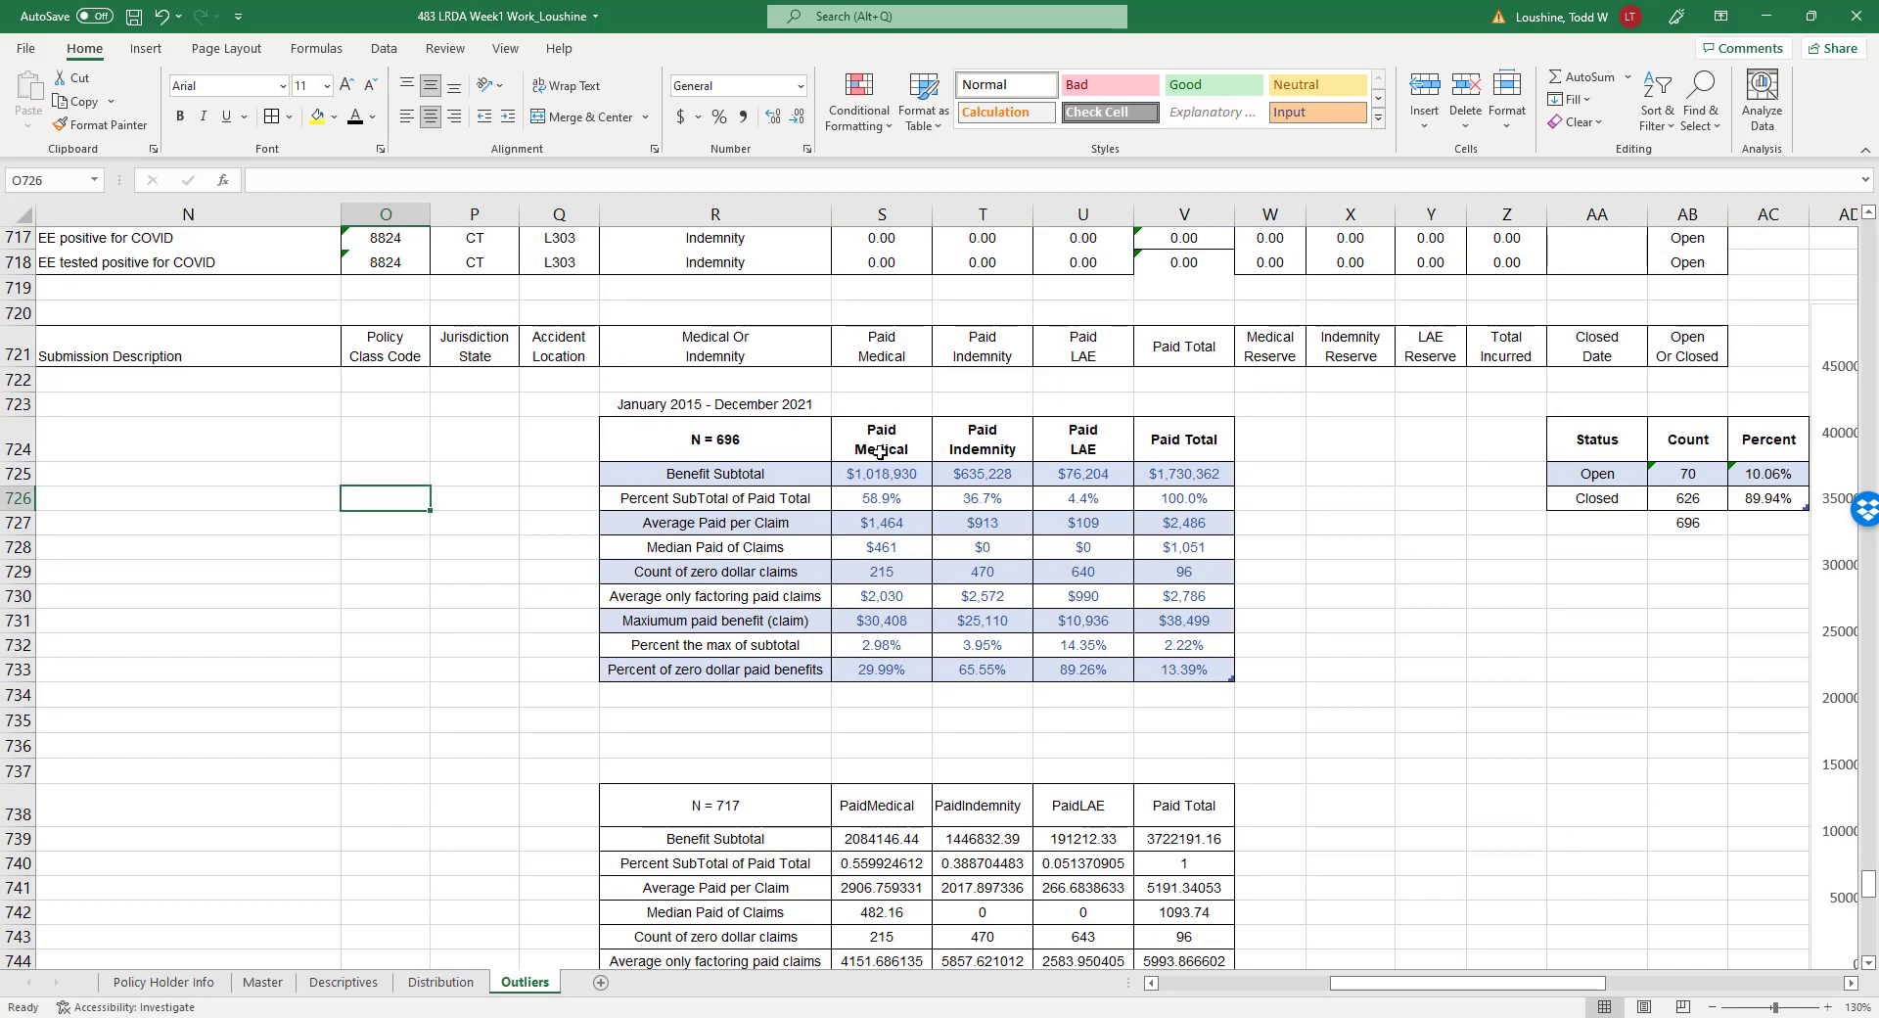
drag(879, 451, 1184, 442)
key(ctrl+c)
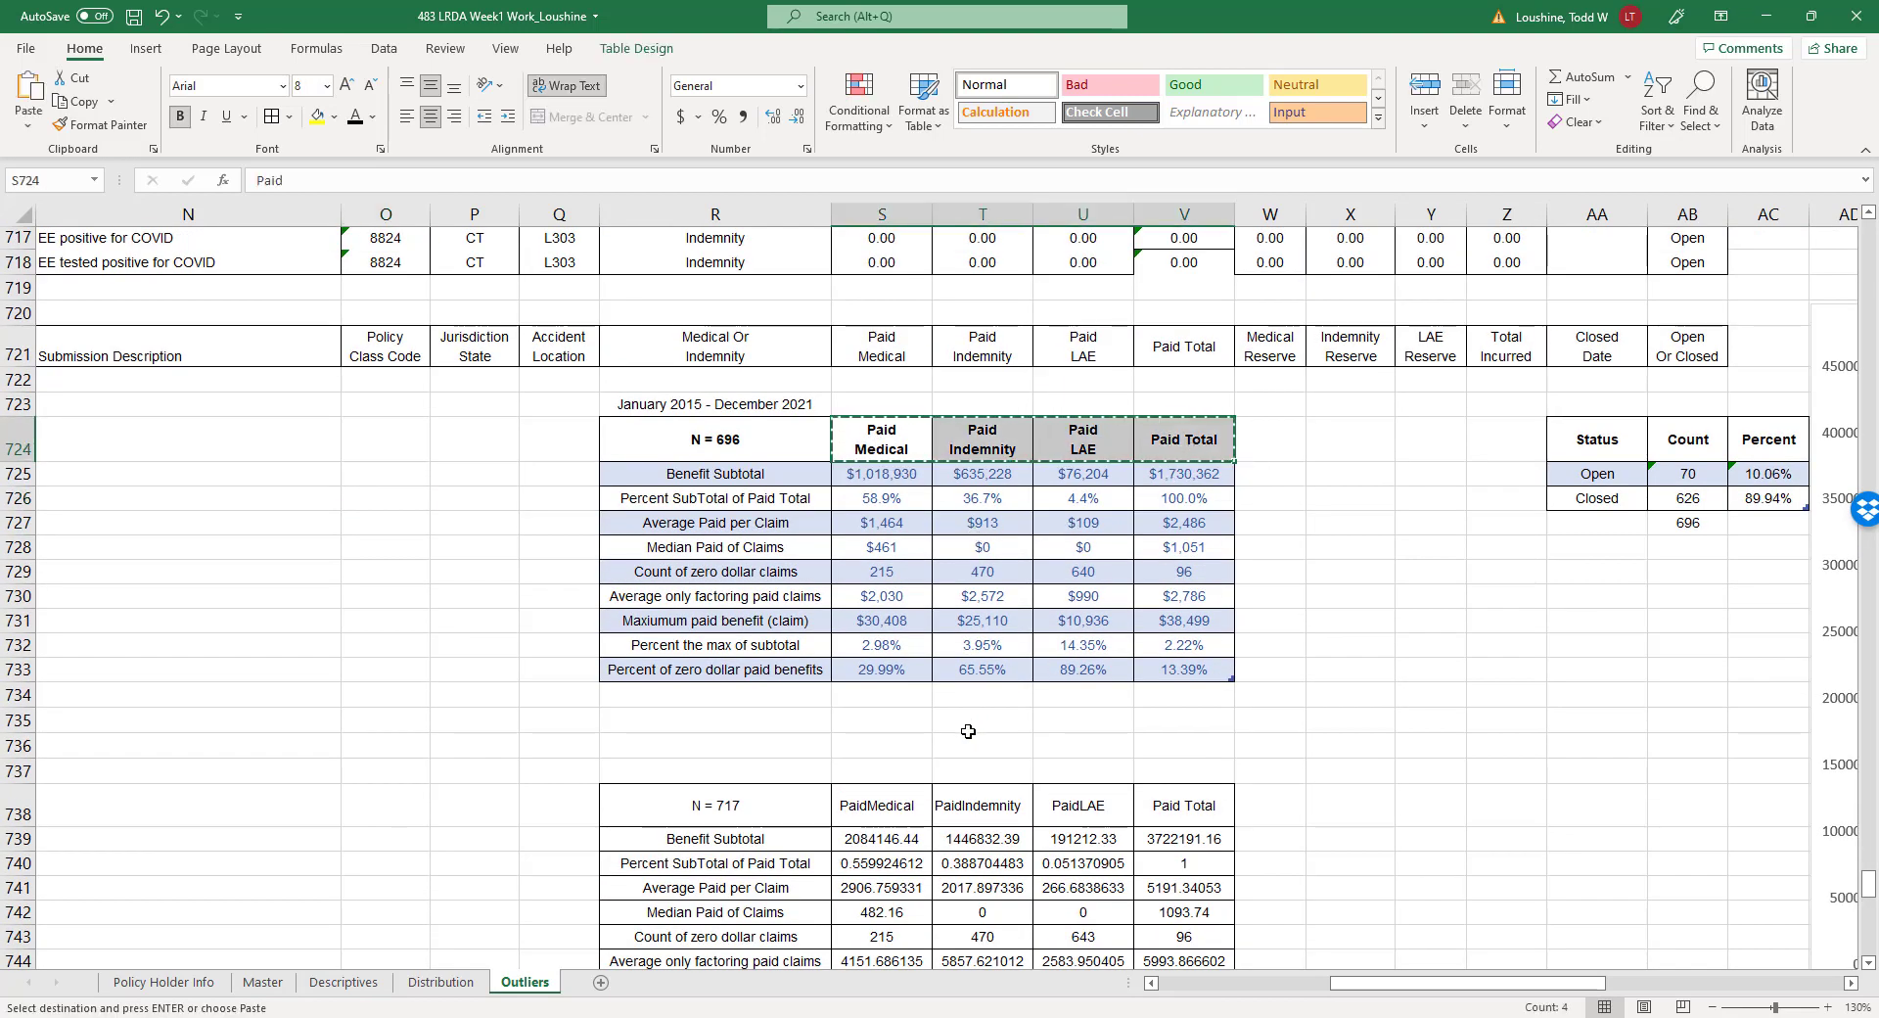
drag(881, 805, 1174, 805)
key(ctrl+v)
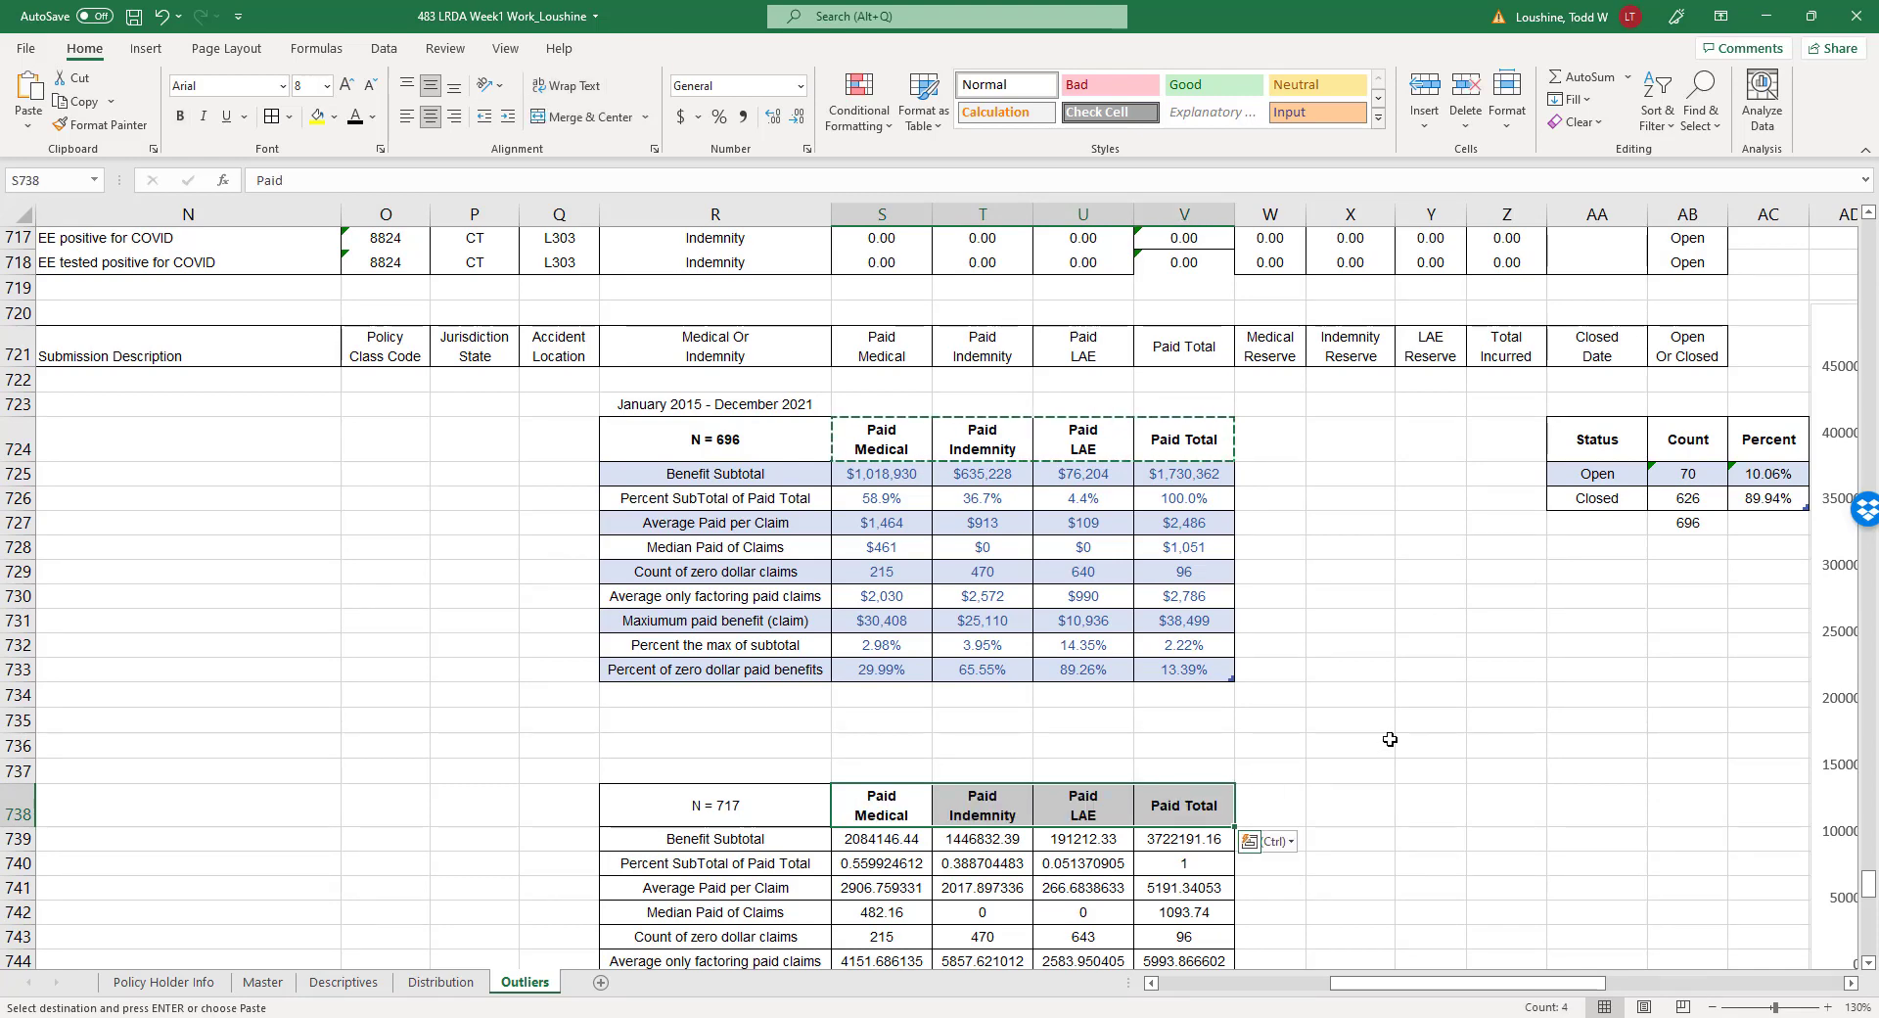
Make the N = 717 heading in R738 bold and end the copy mode.
click(729, 806)
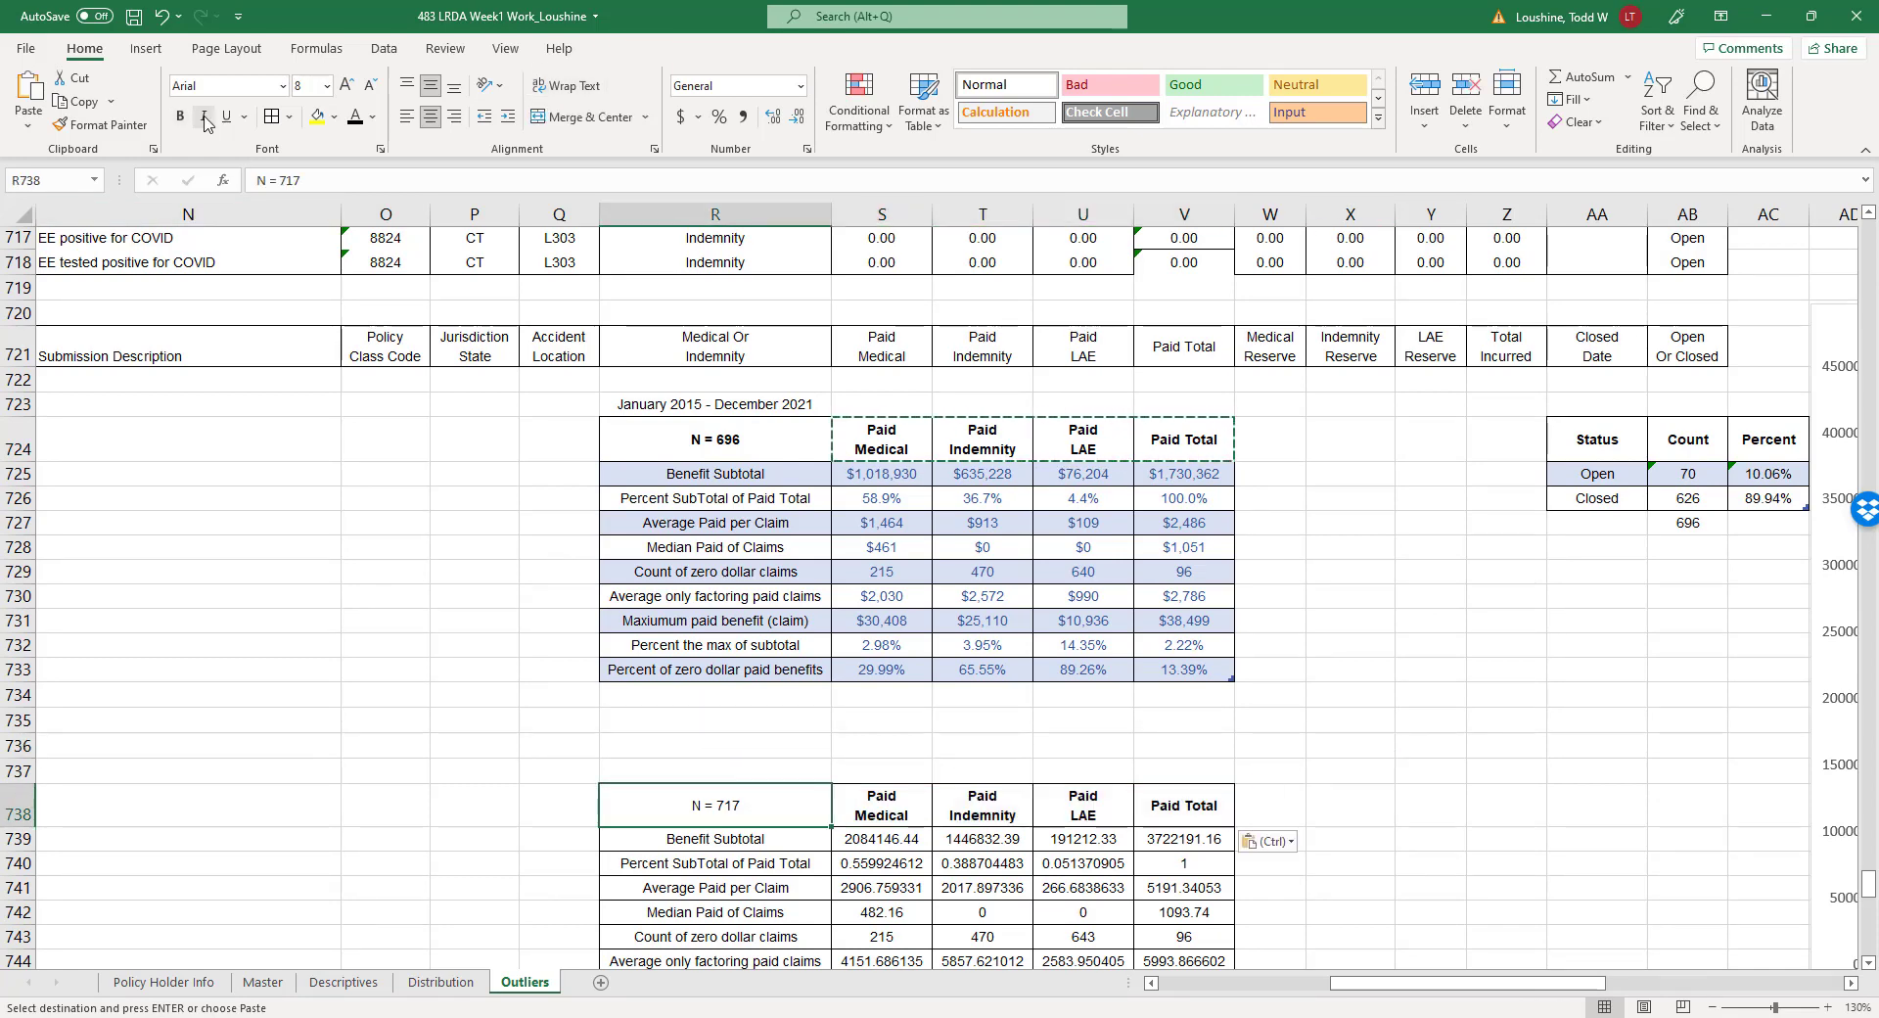
key(Escape)
click(1507, 645)
scroll(886, 646, down, 3)
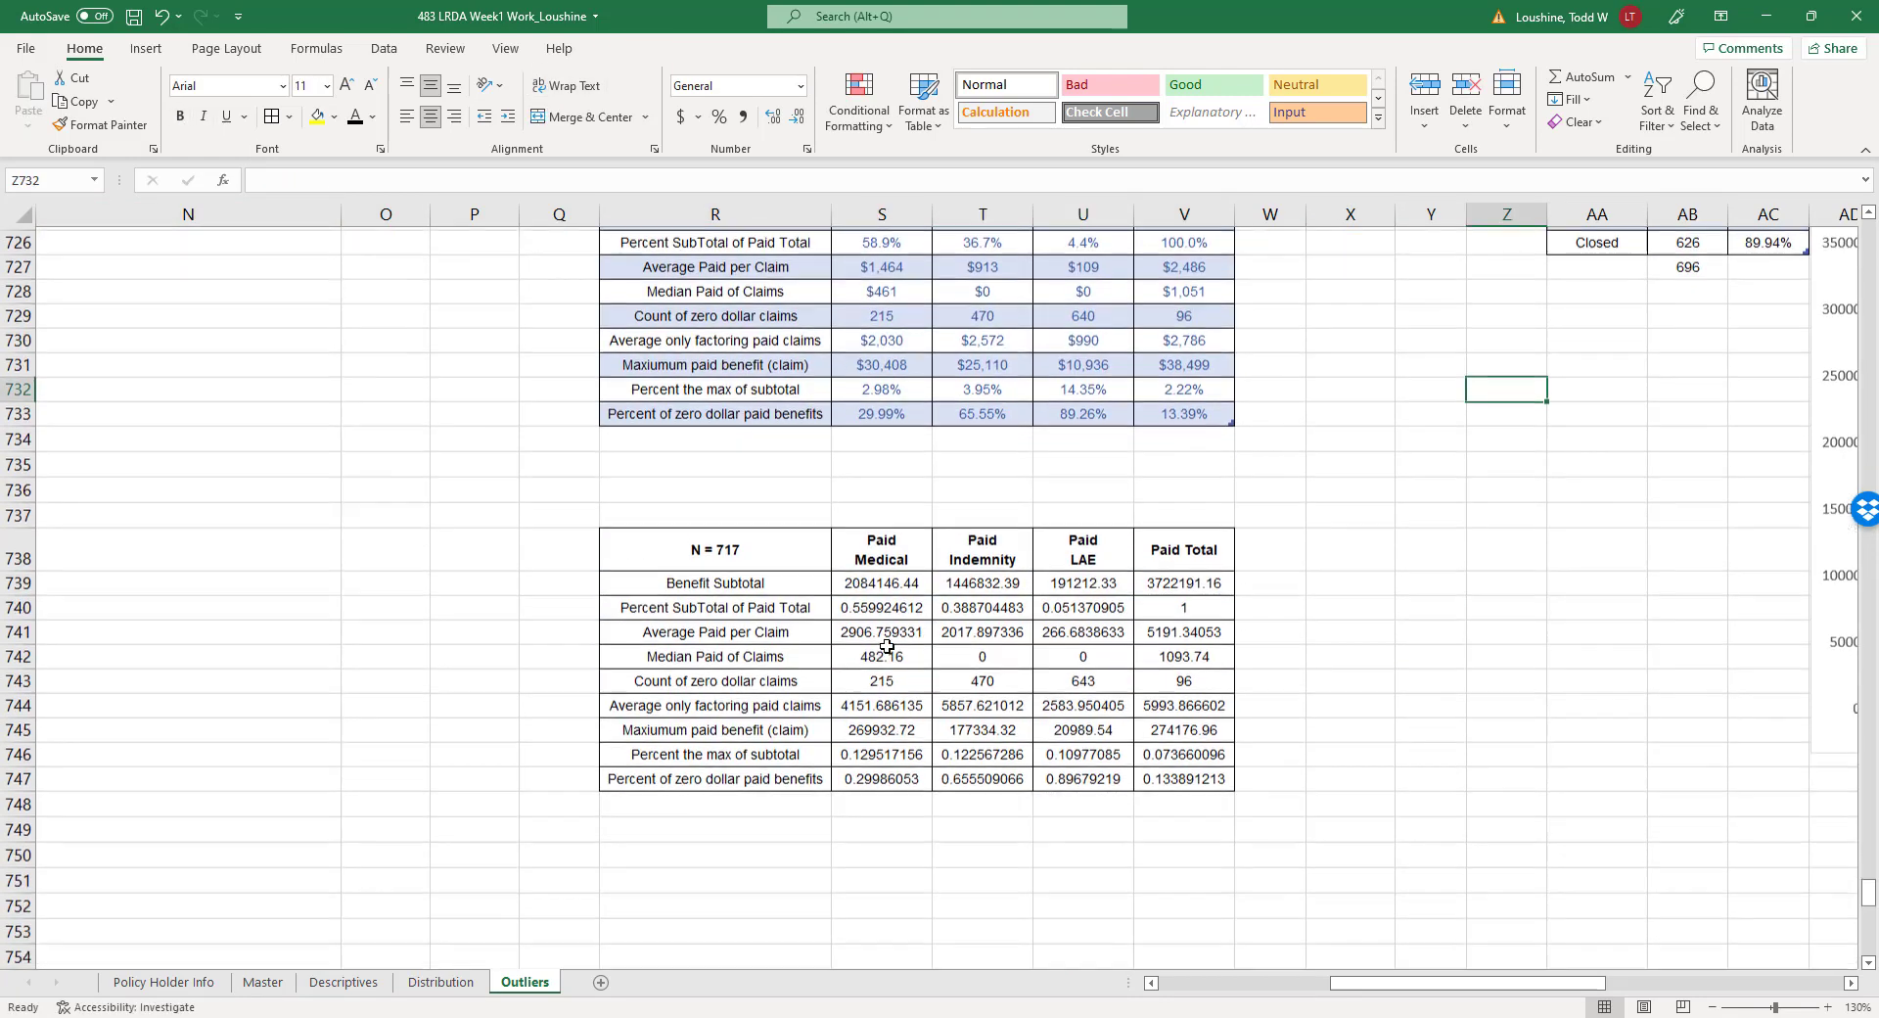
Format the Benefit Subtotal values in S739:V739 as Currency with no decimal places.
drag(881, 583, 1189, 583)
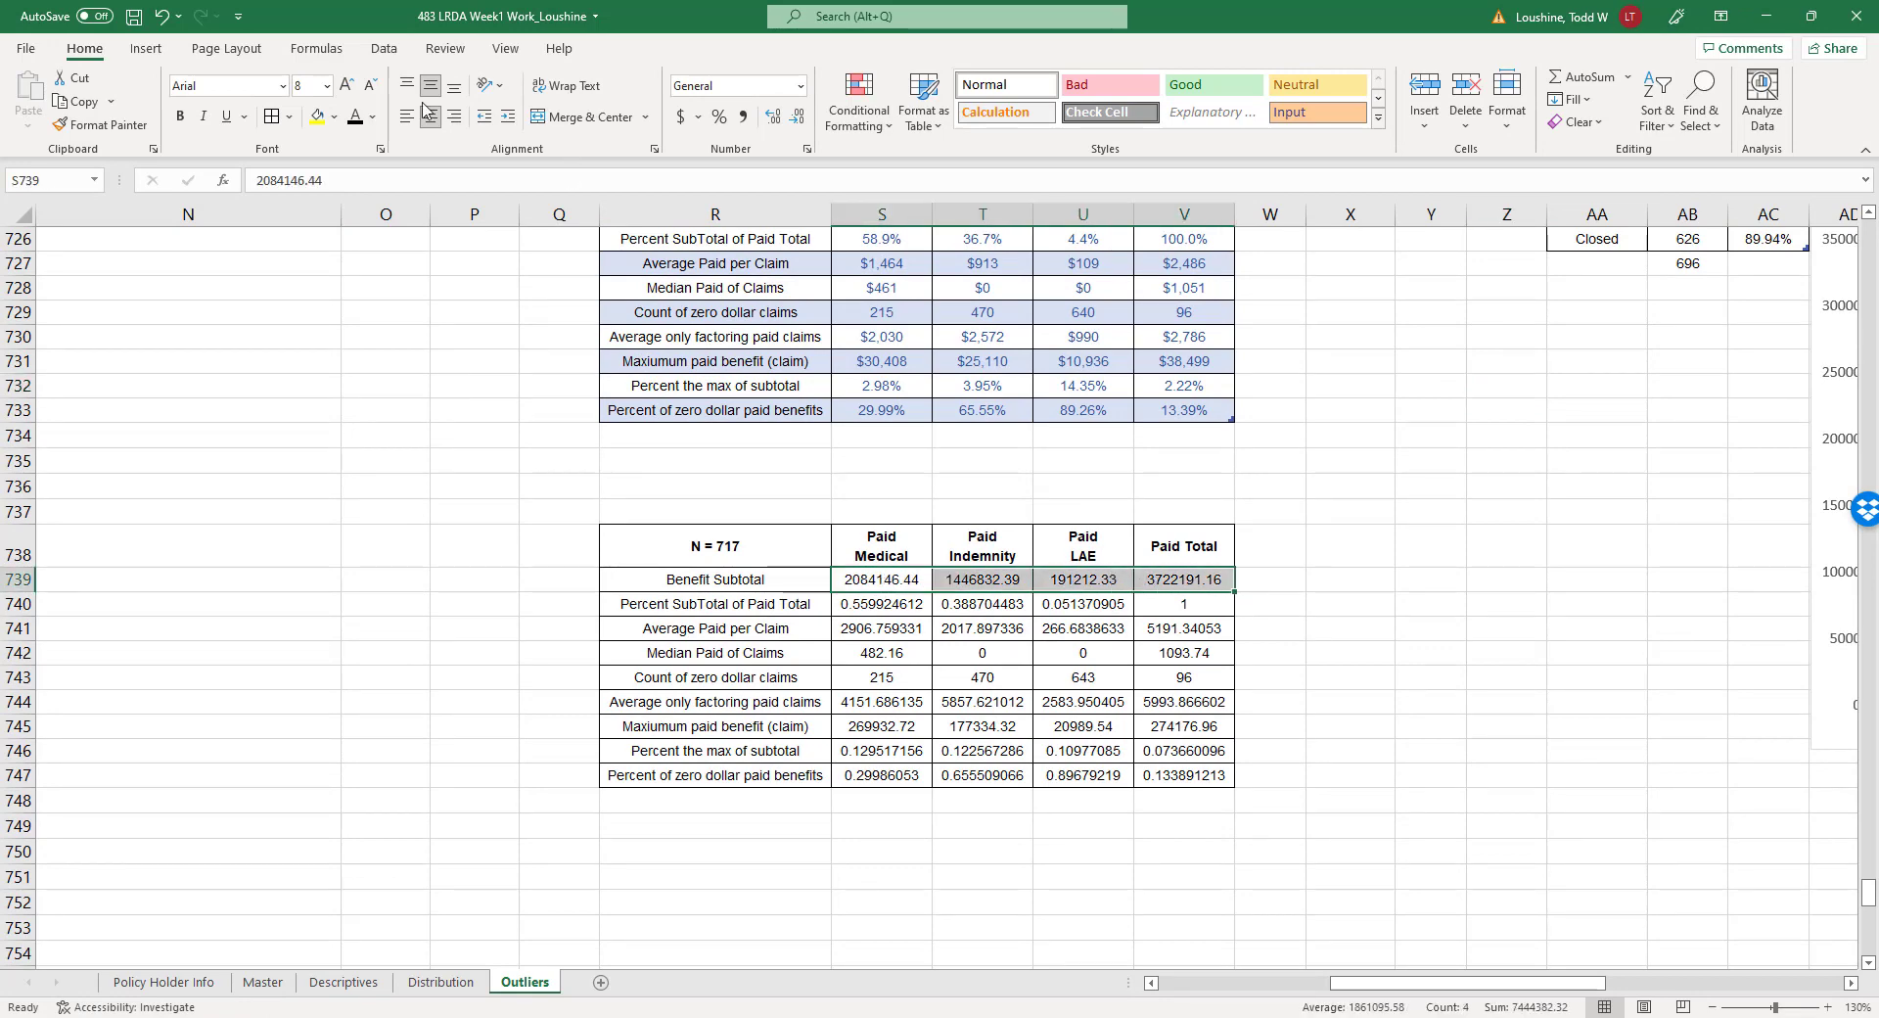
click(799, 85)
click(753, 213)
click(797, 116)
click(798, 116)
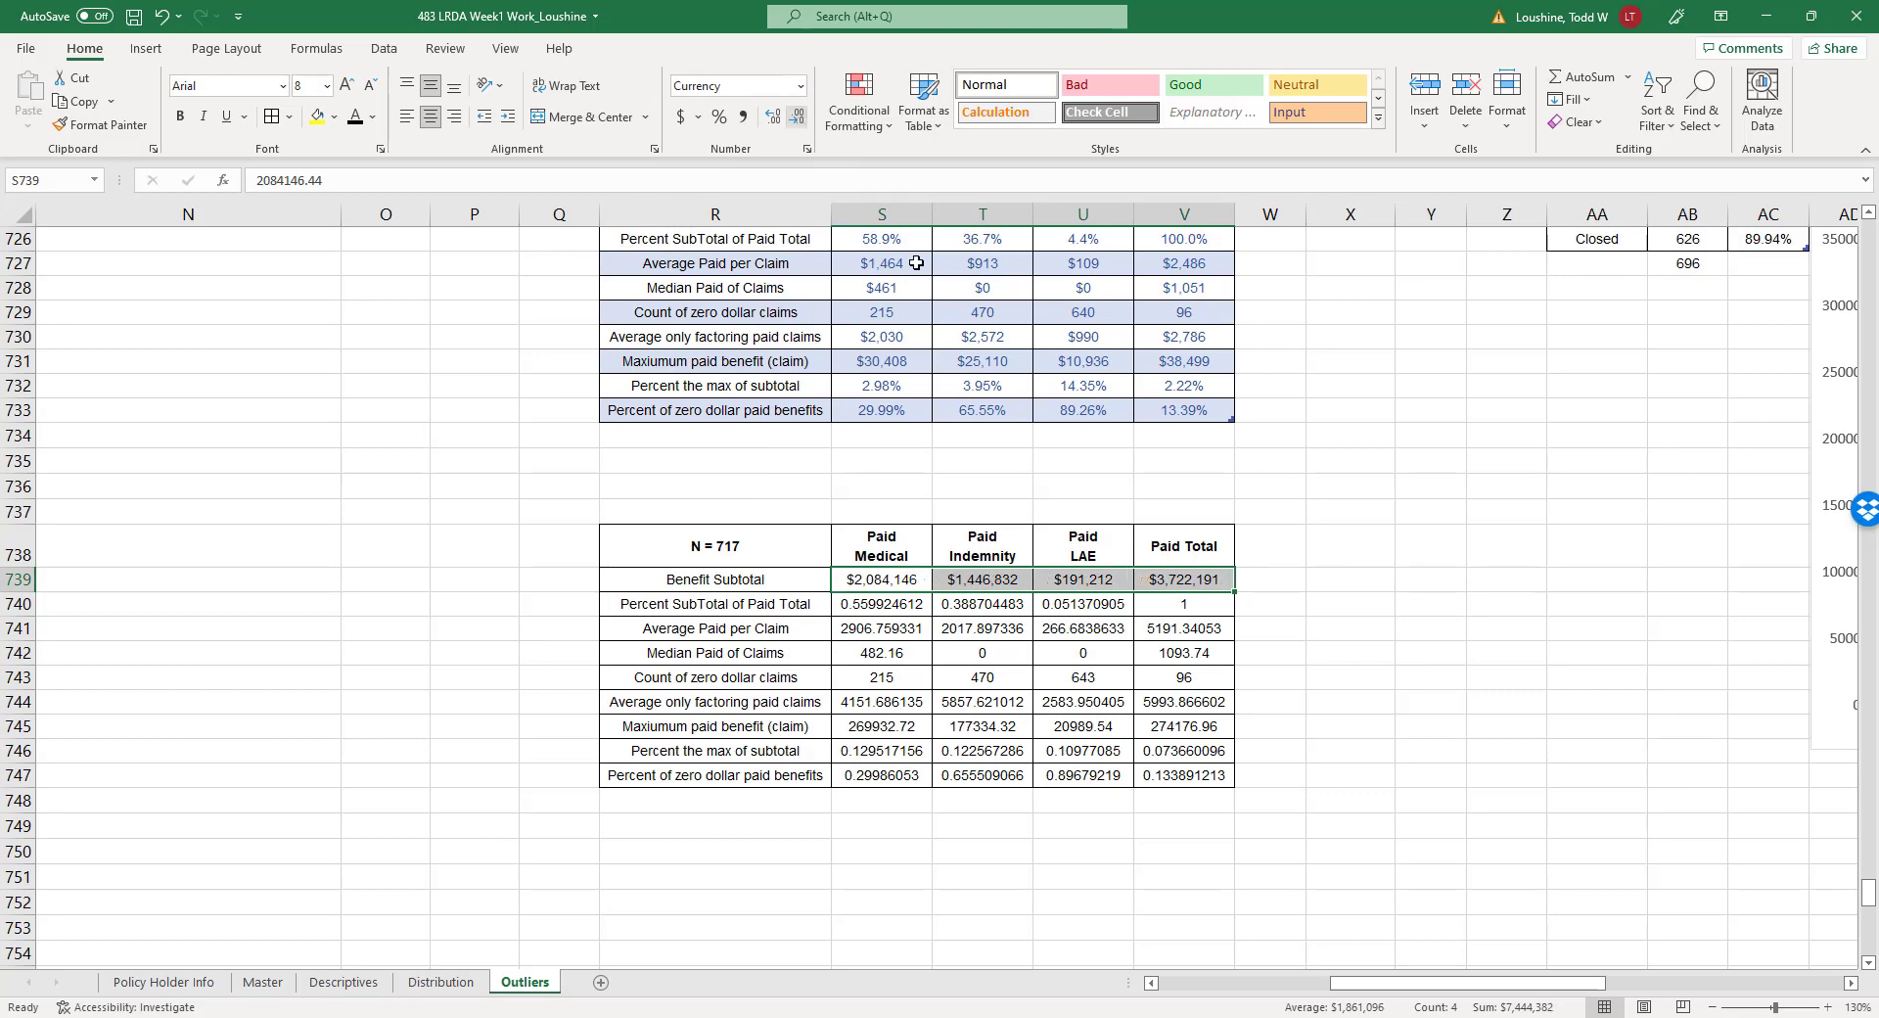
Format the Percent SubTotal of Paid Total values in S740:V740 as Percentage with one decimal place.
drag(884, 605, 1184, 604)
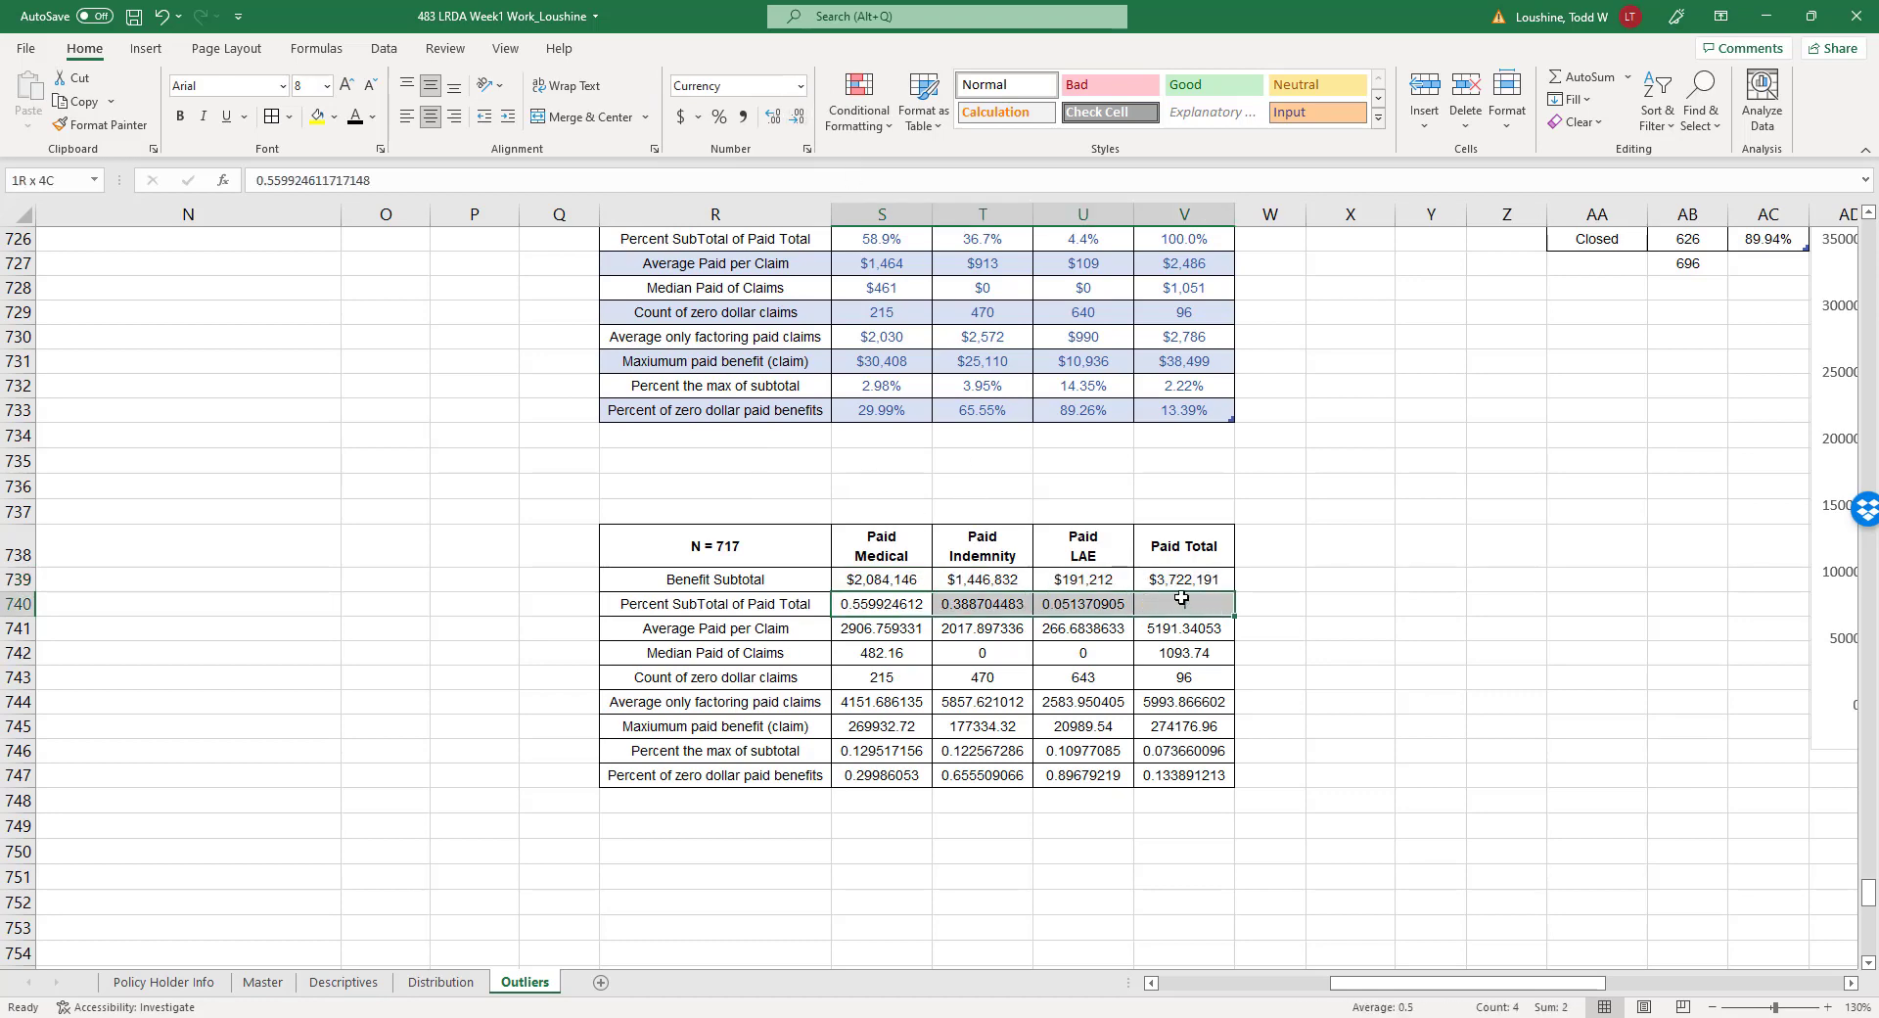
click(799, 87)
click(814, 447)
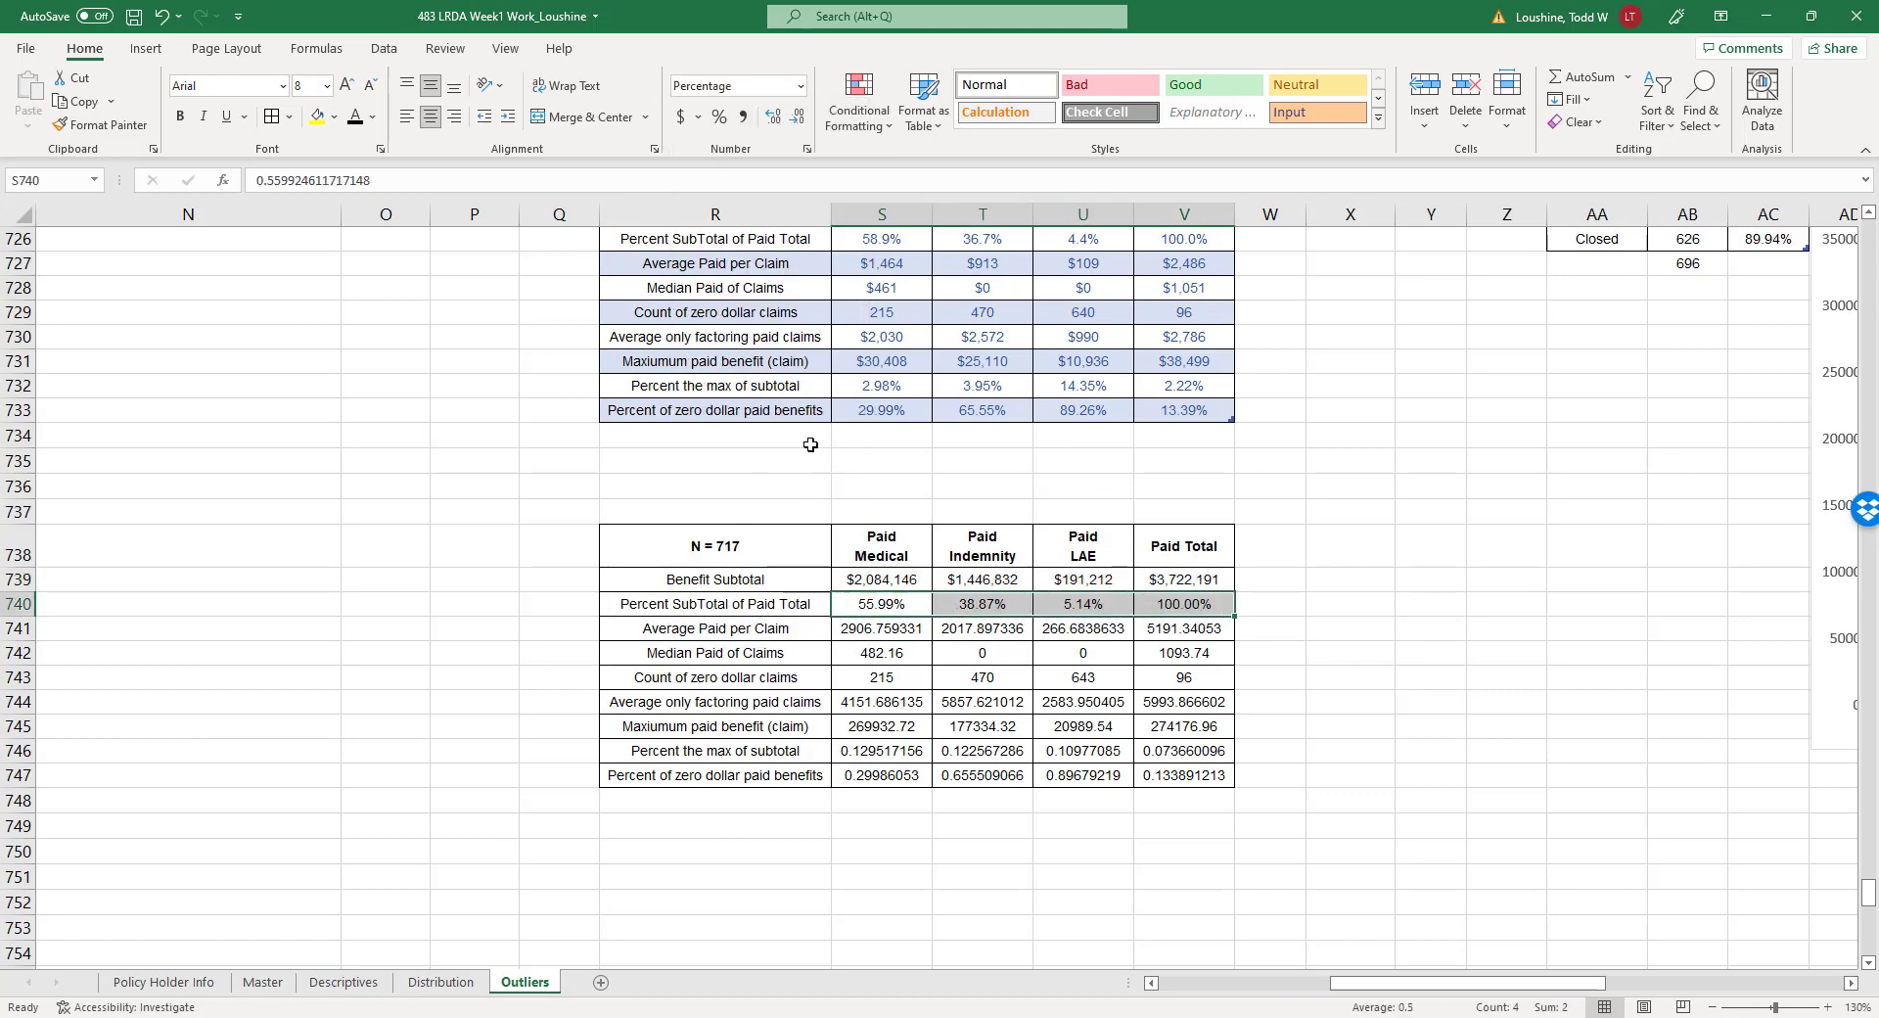
click(797, 116)
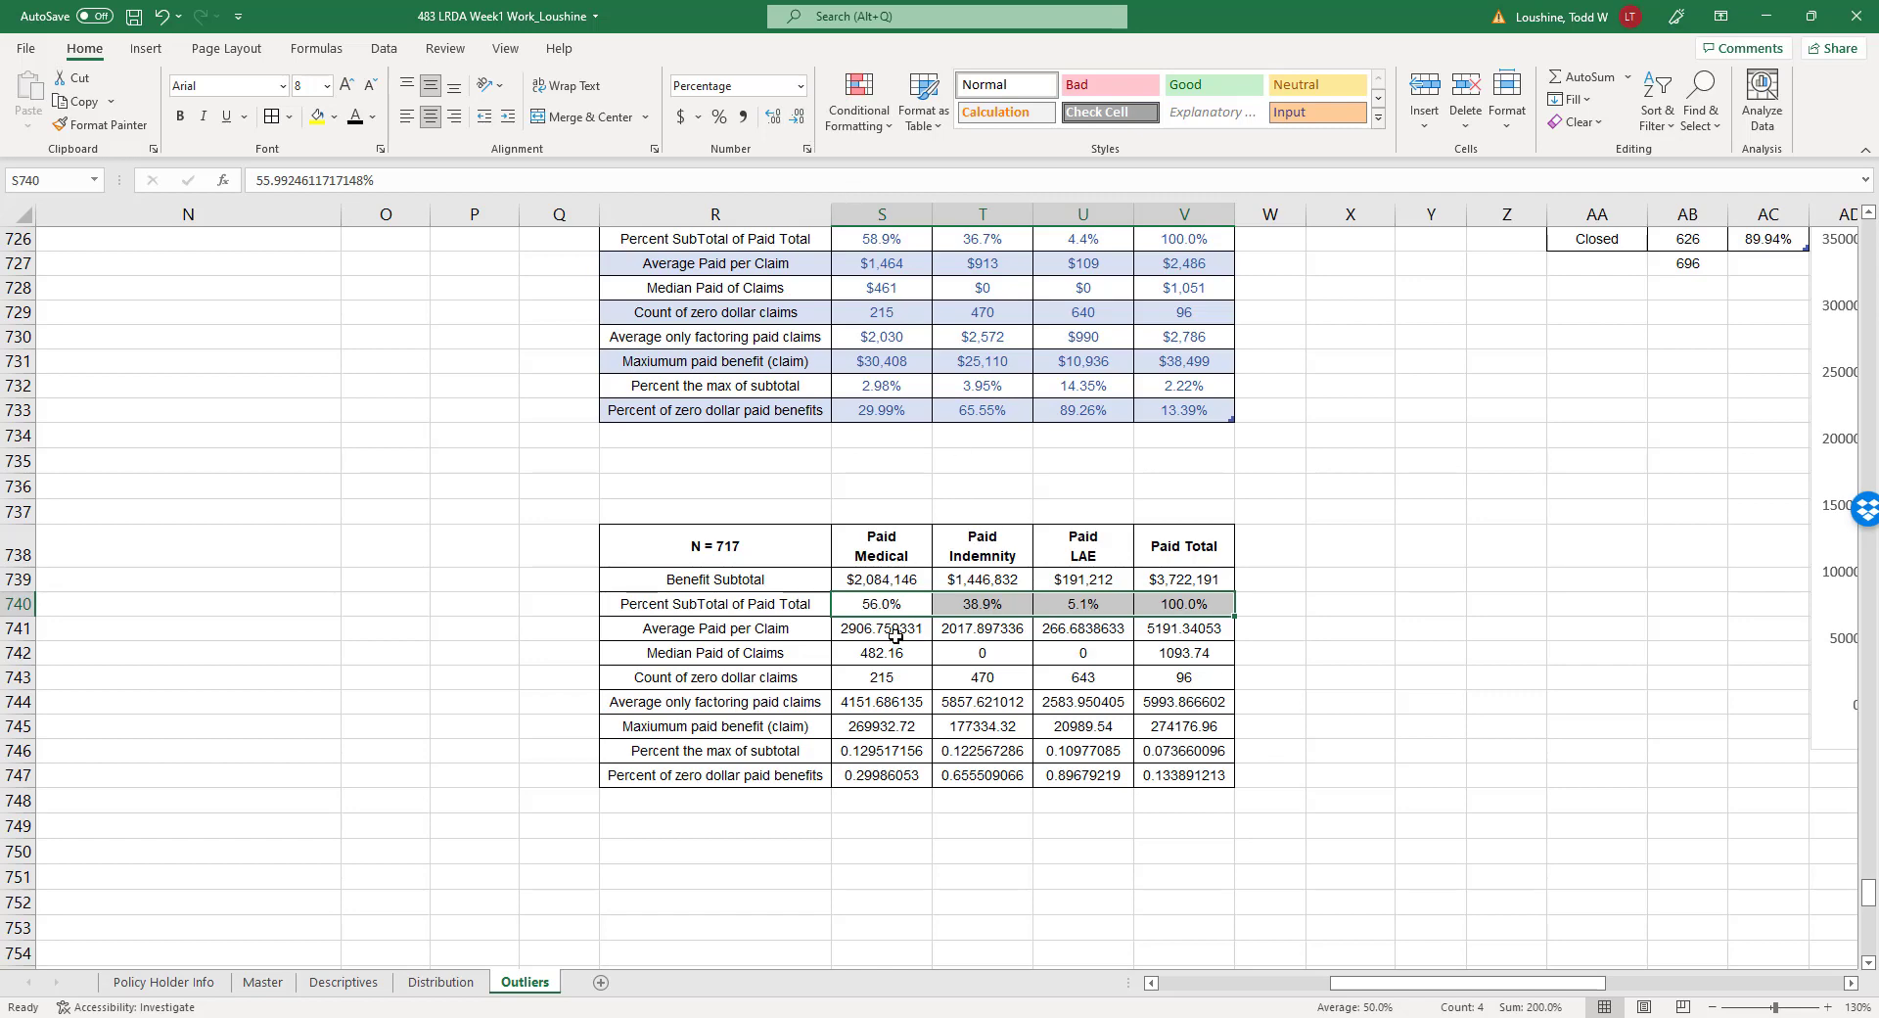
Format the Average Paid per Claim and Median Paid of Claims values in S741:V742 as Currency with no decimal places.
drag(894, 636, 1181, 652)
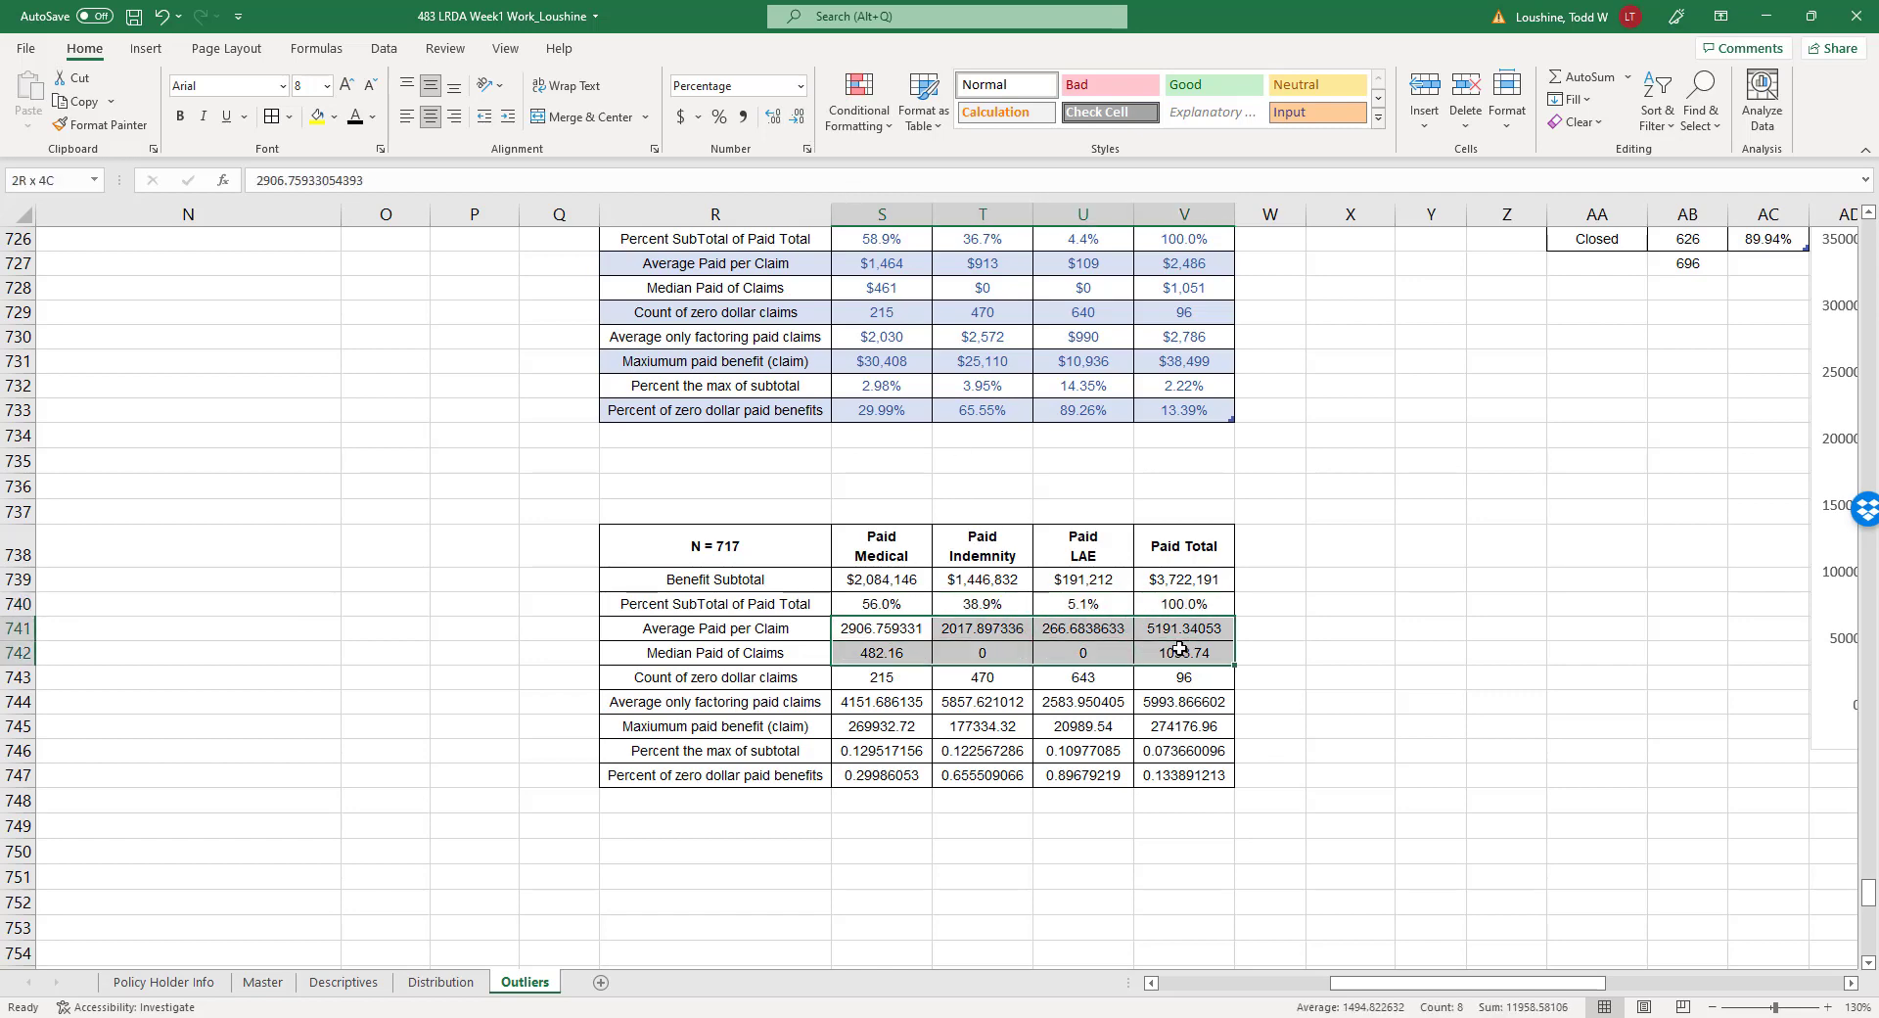
click(800, 87)
click(790, 210)
click(797, 116)
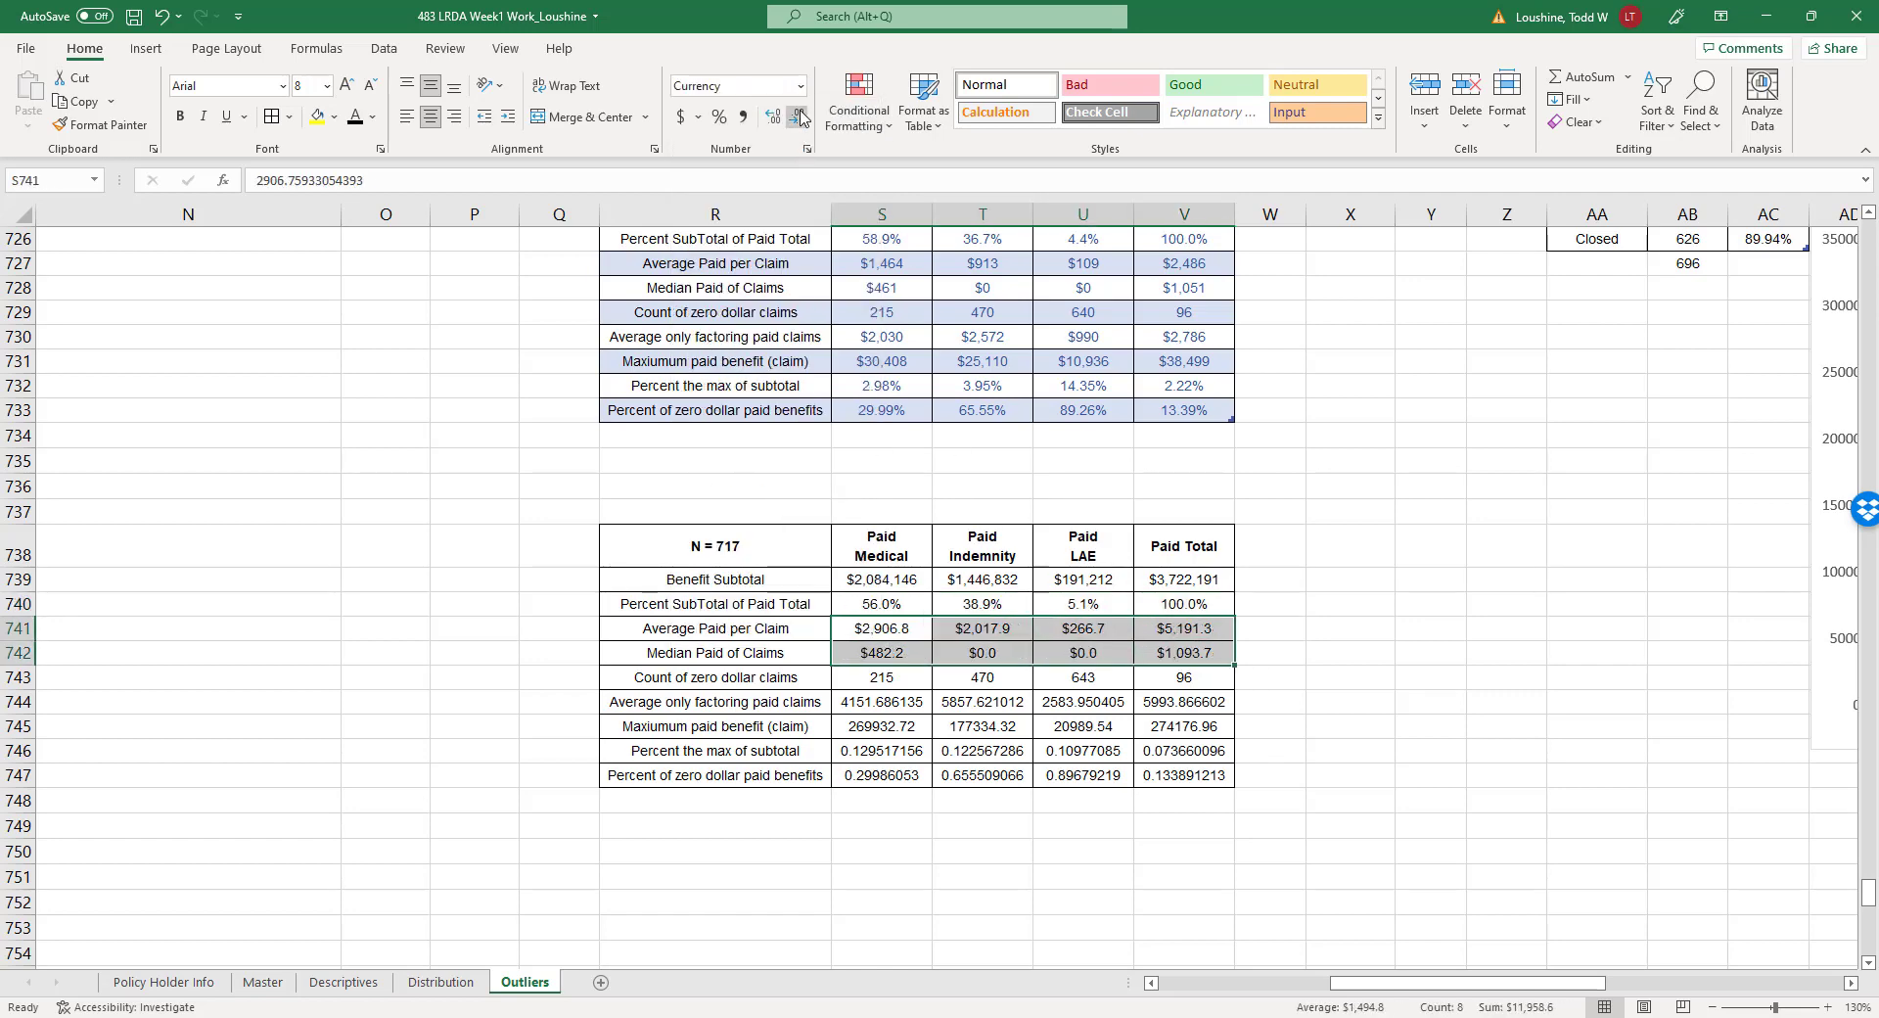
click(799, 116)
Format the paid-claims average and maximum paid benefit values in S744:V745 as Currency with no decimal places.
drag(902, 697, 1185, 726)
click(799, 87)
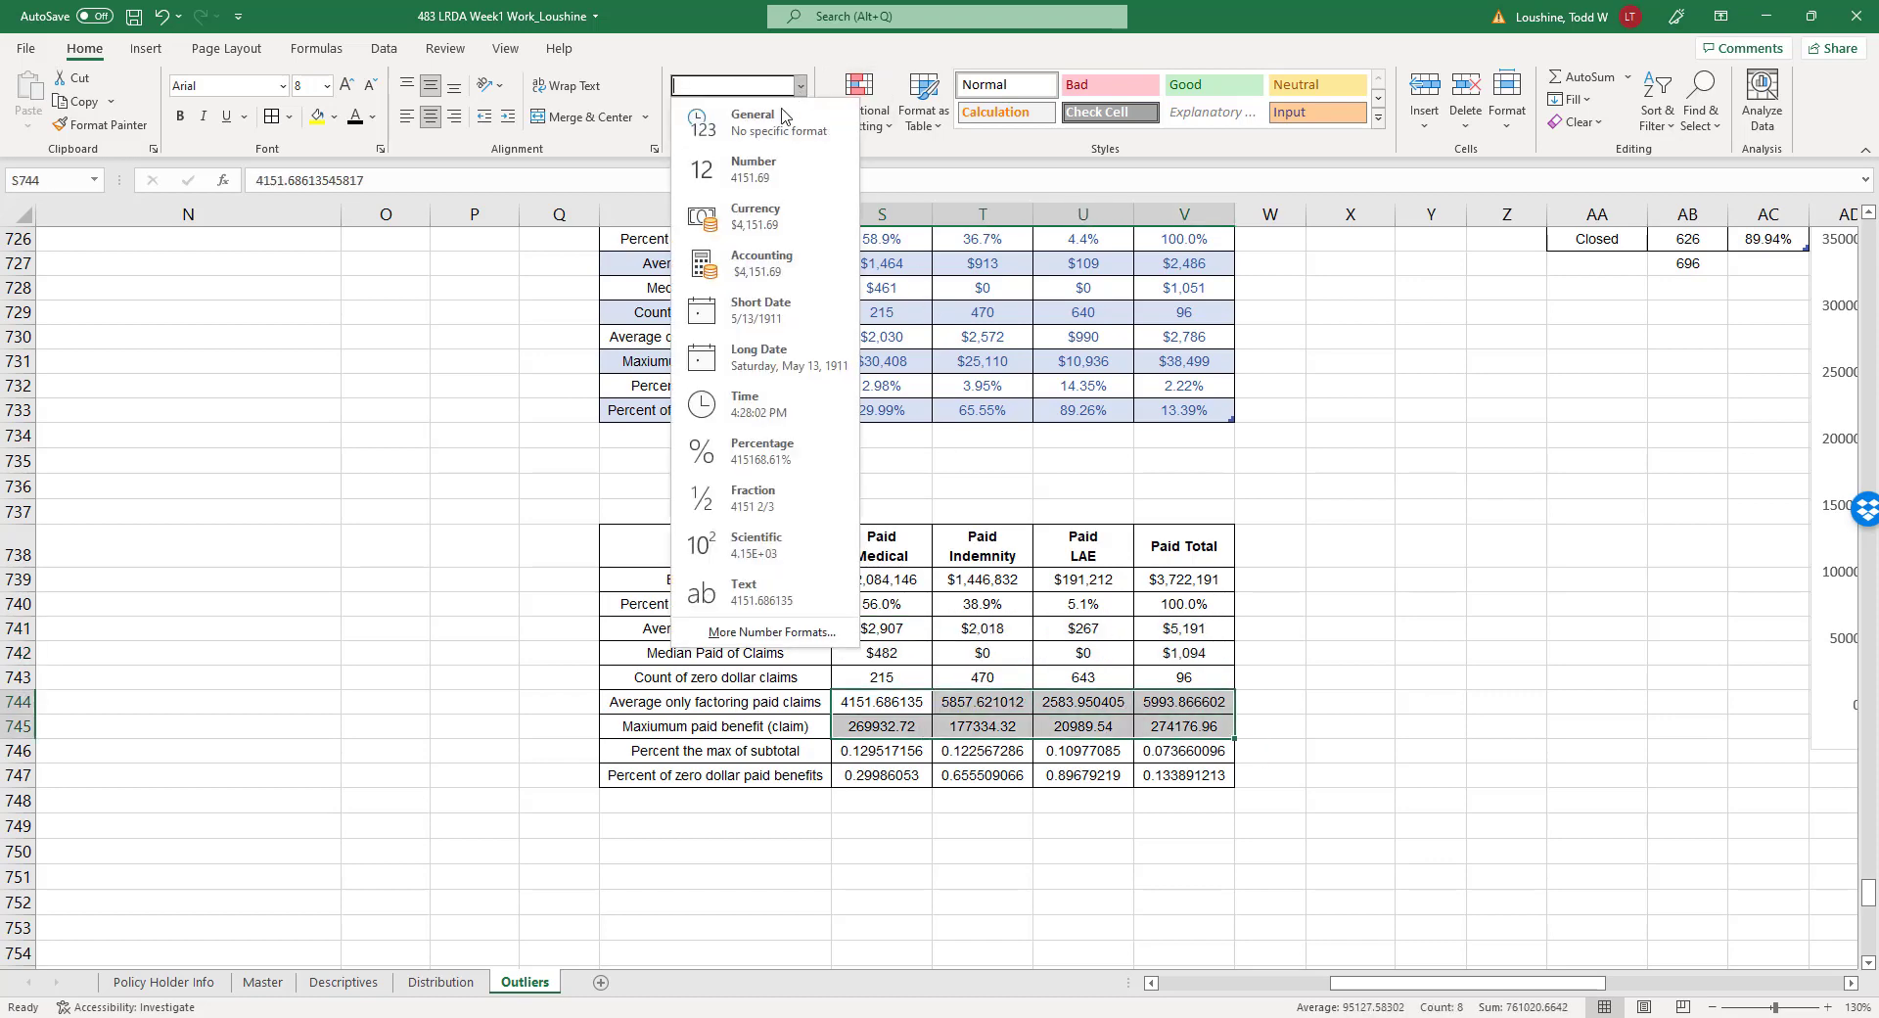
click(790, 208)
click(797, 116)
click(797, 116)
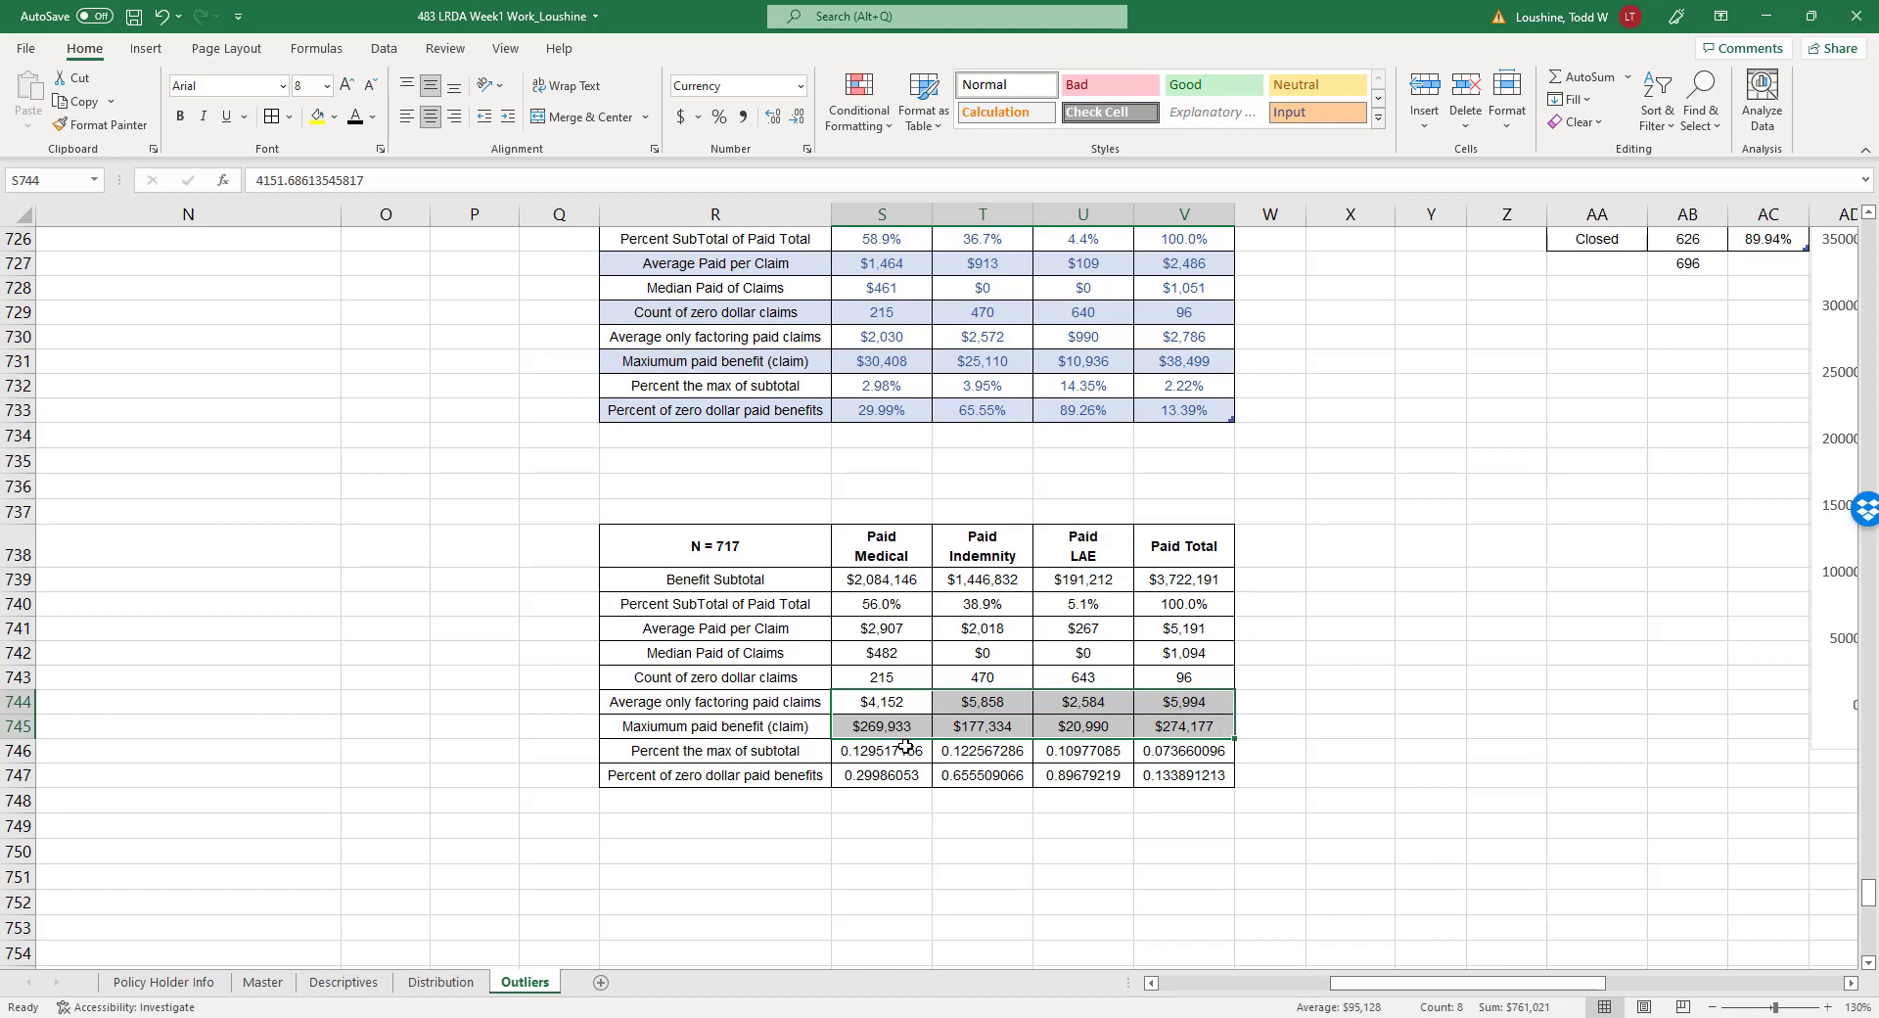
Format the two percent rows in S746:V747 as Percentage with two decimal places.
drag(907, 749, 1151, 783)
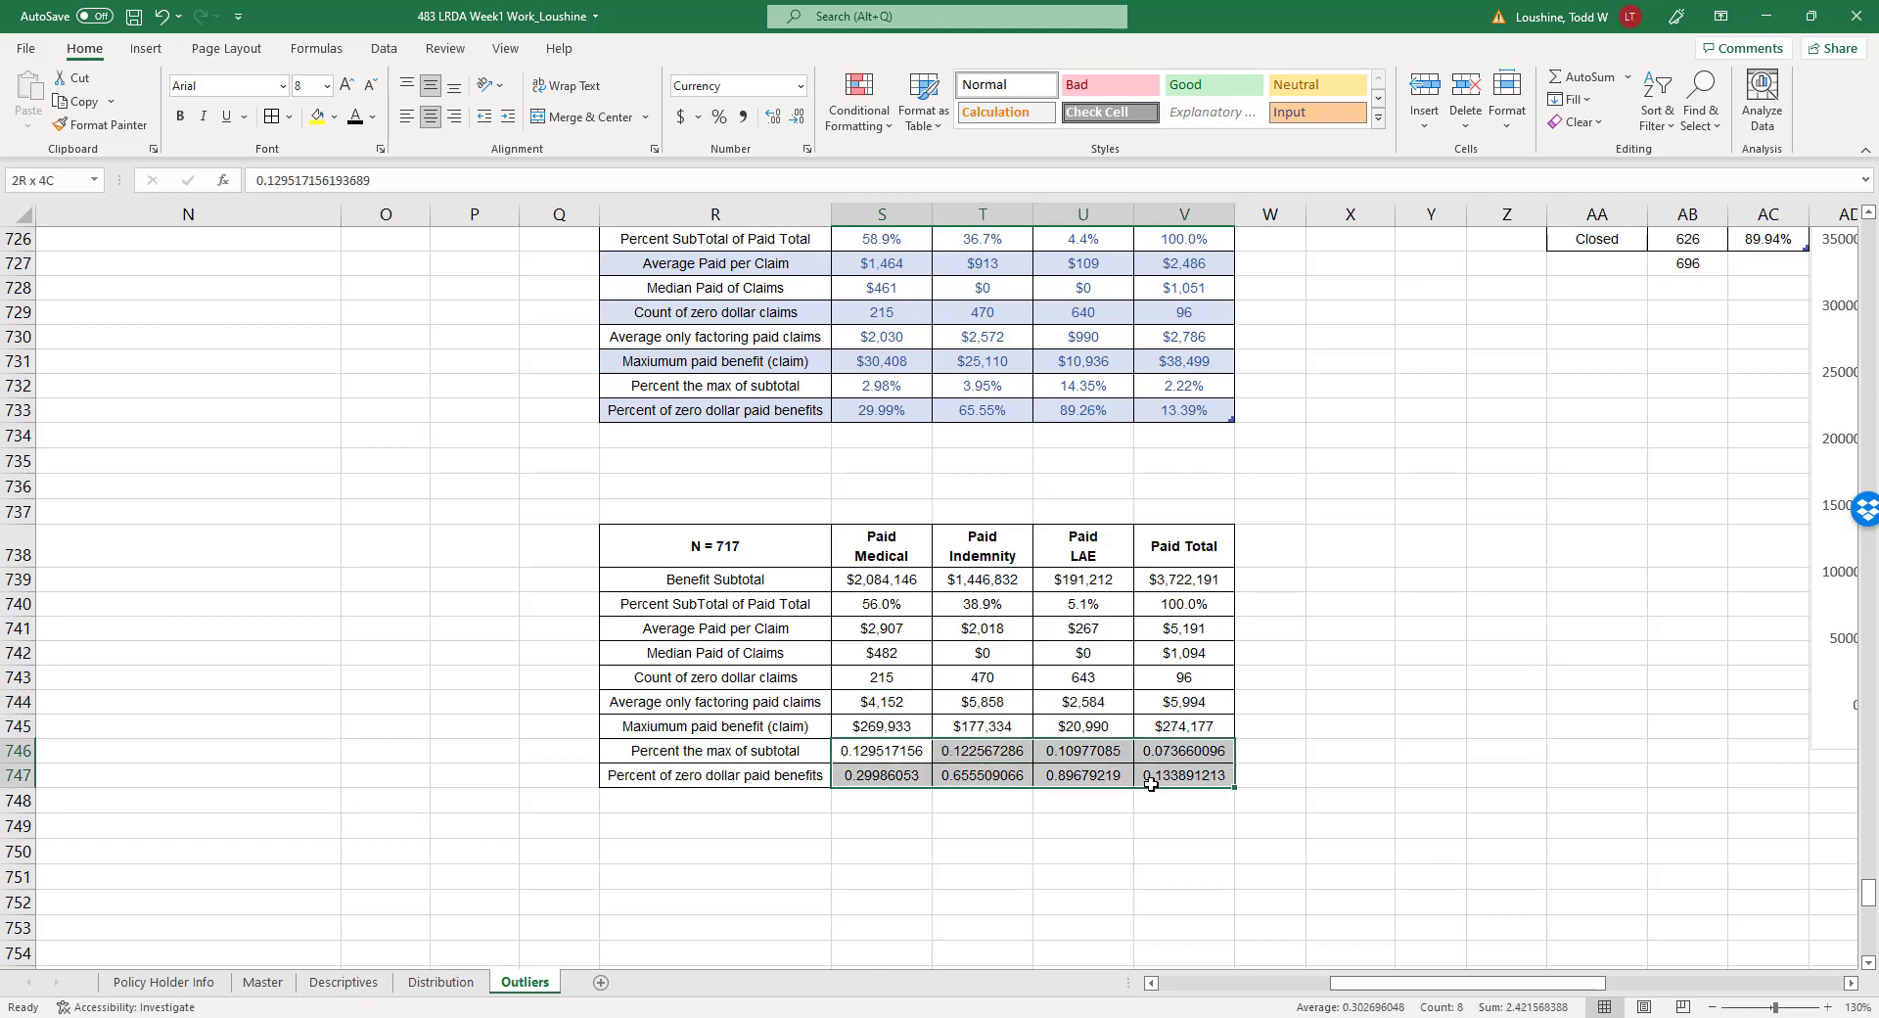
click(800, 86)
click(724, 451)
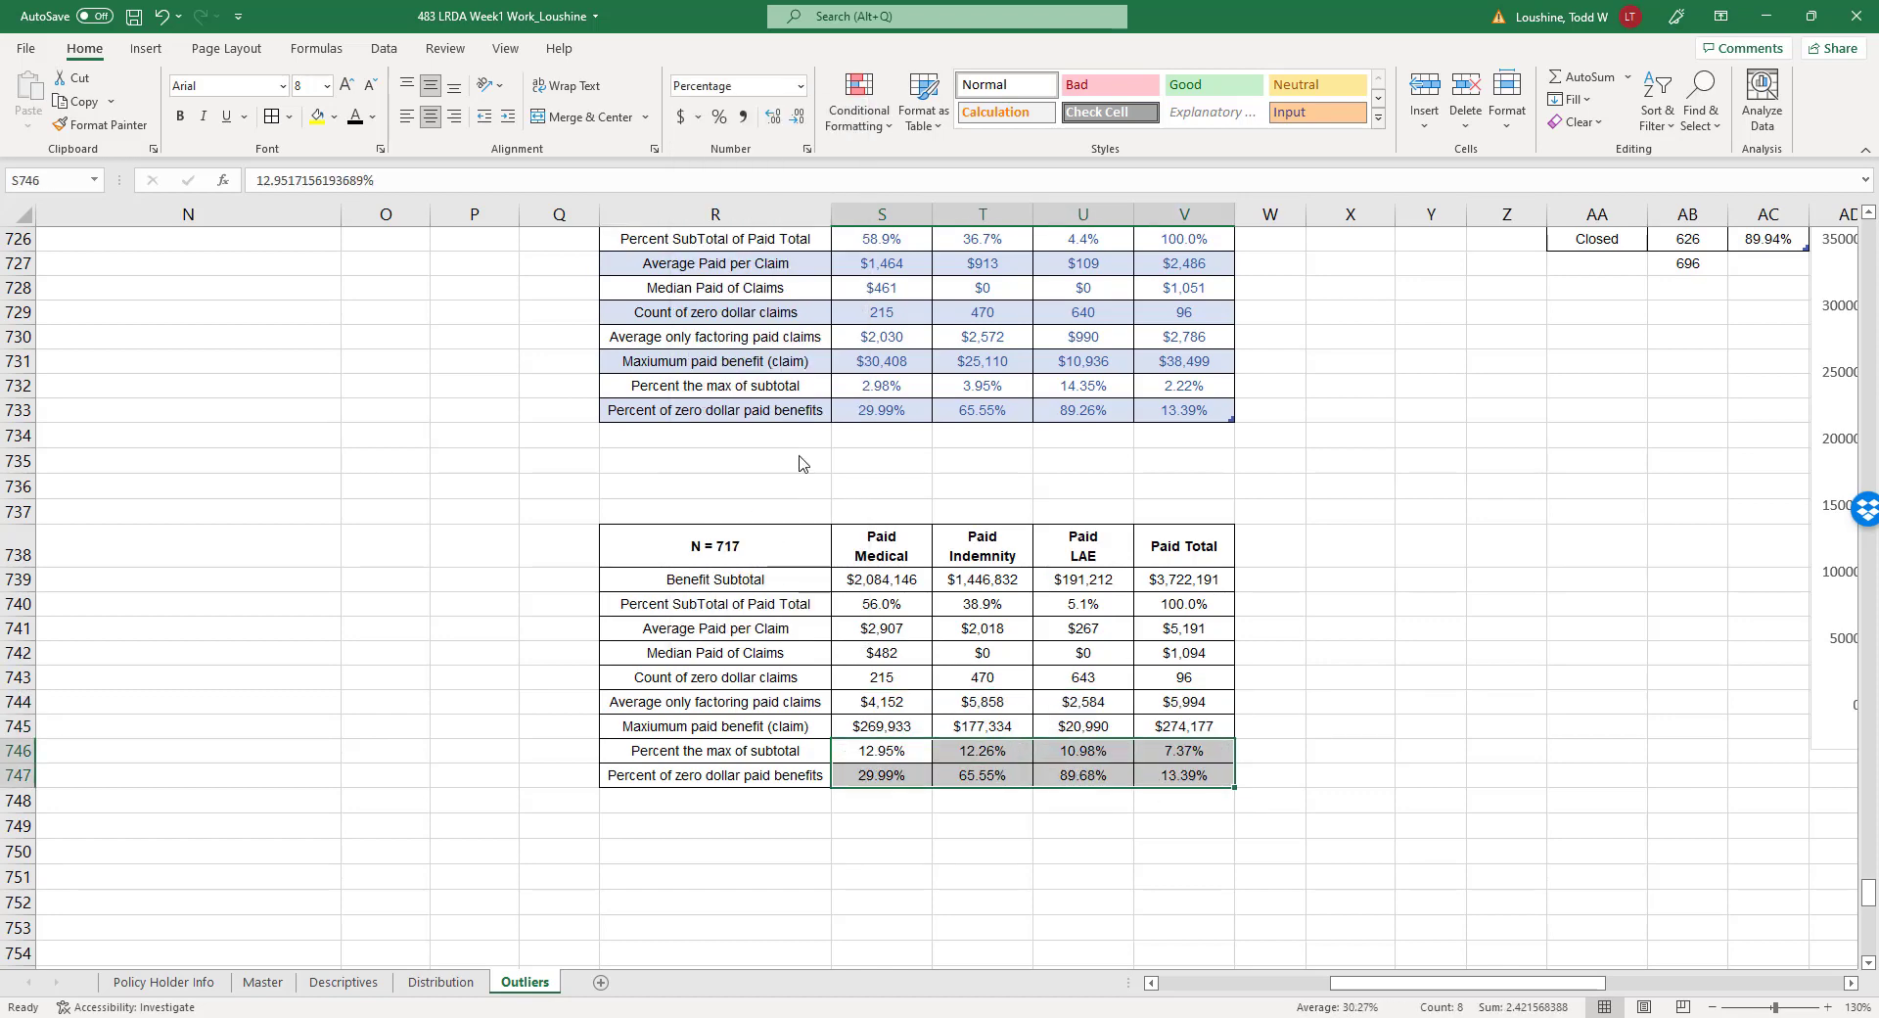
click(1387, 519)
Compare the Paid Total maximum, percent of subtotal, average and median between the N = 696 and N = 717 tables.
scroll(1387, 520, up, 2)
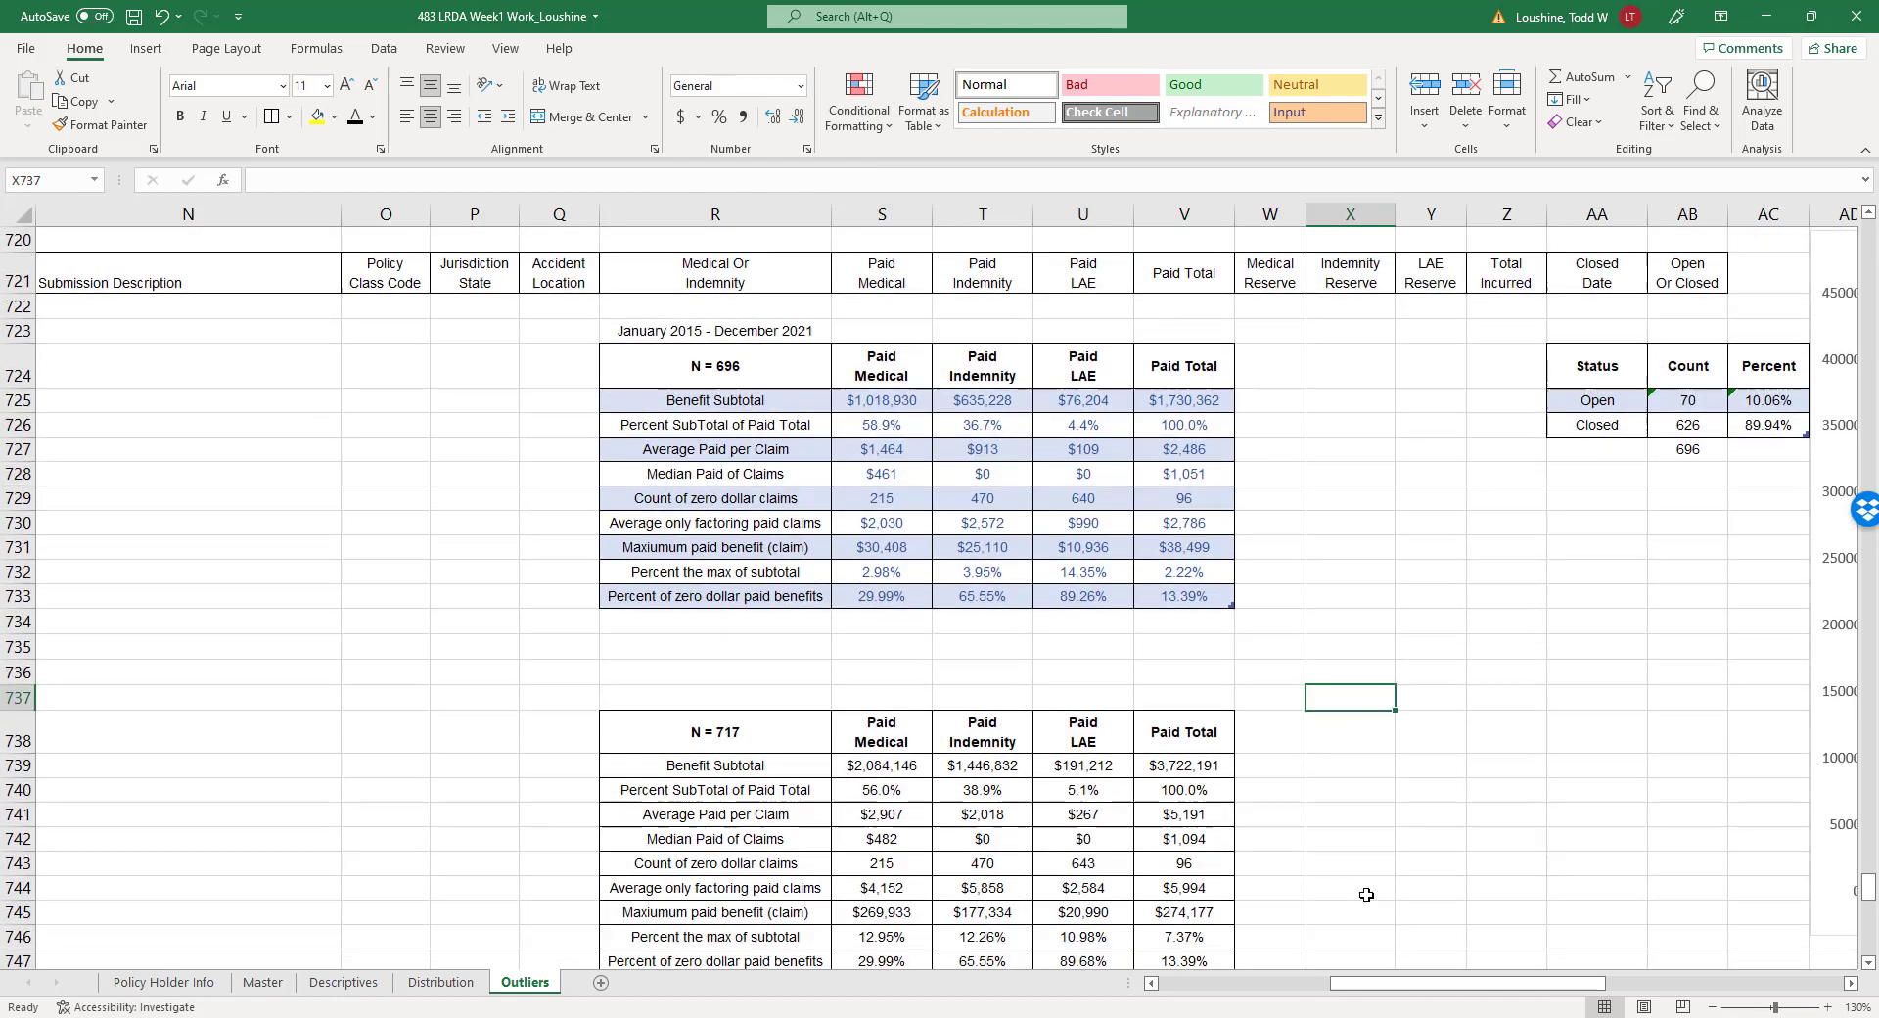
click(1213, 934)
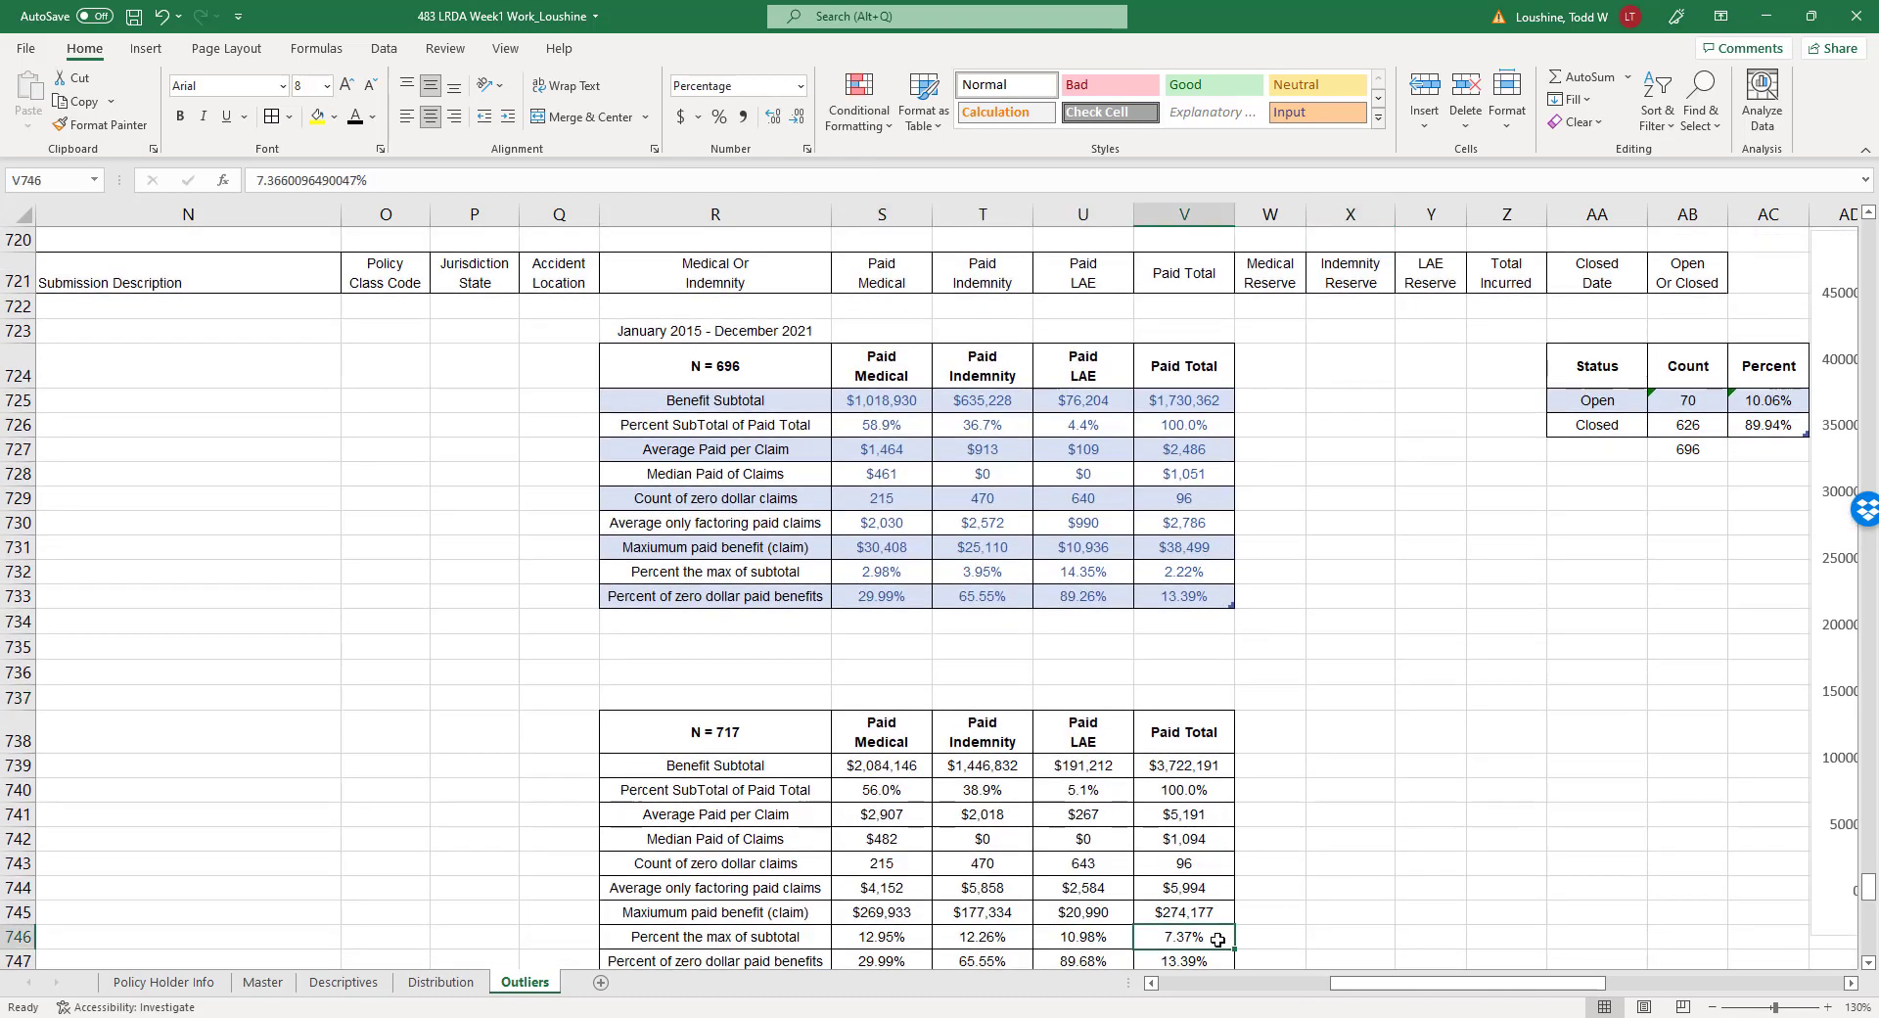
click(1349, 522)
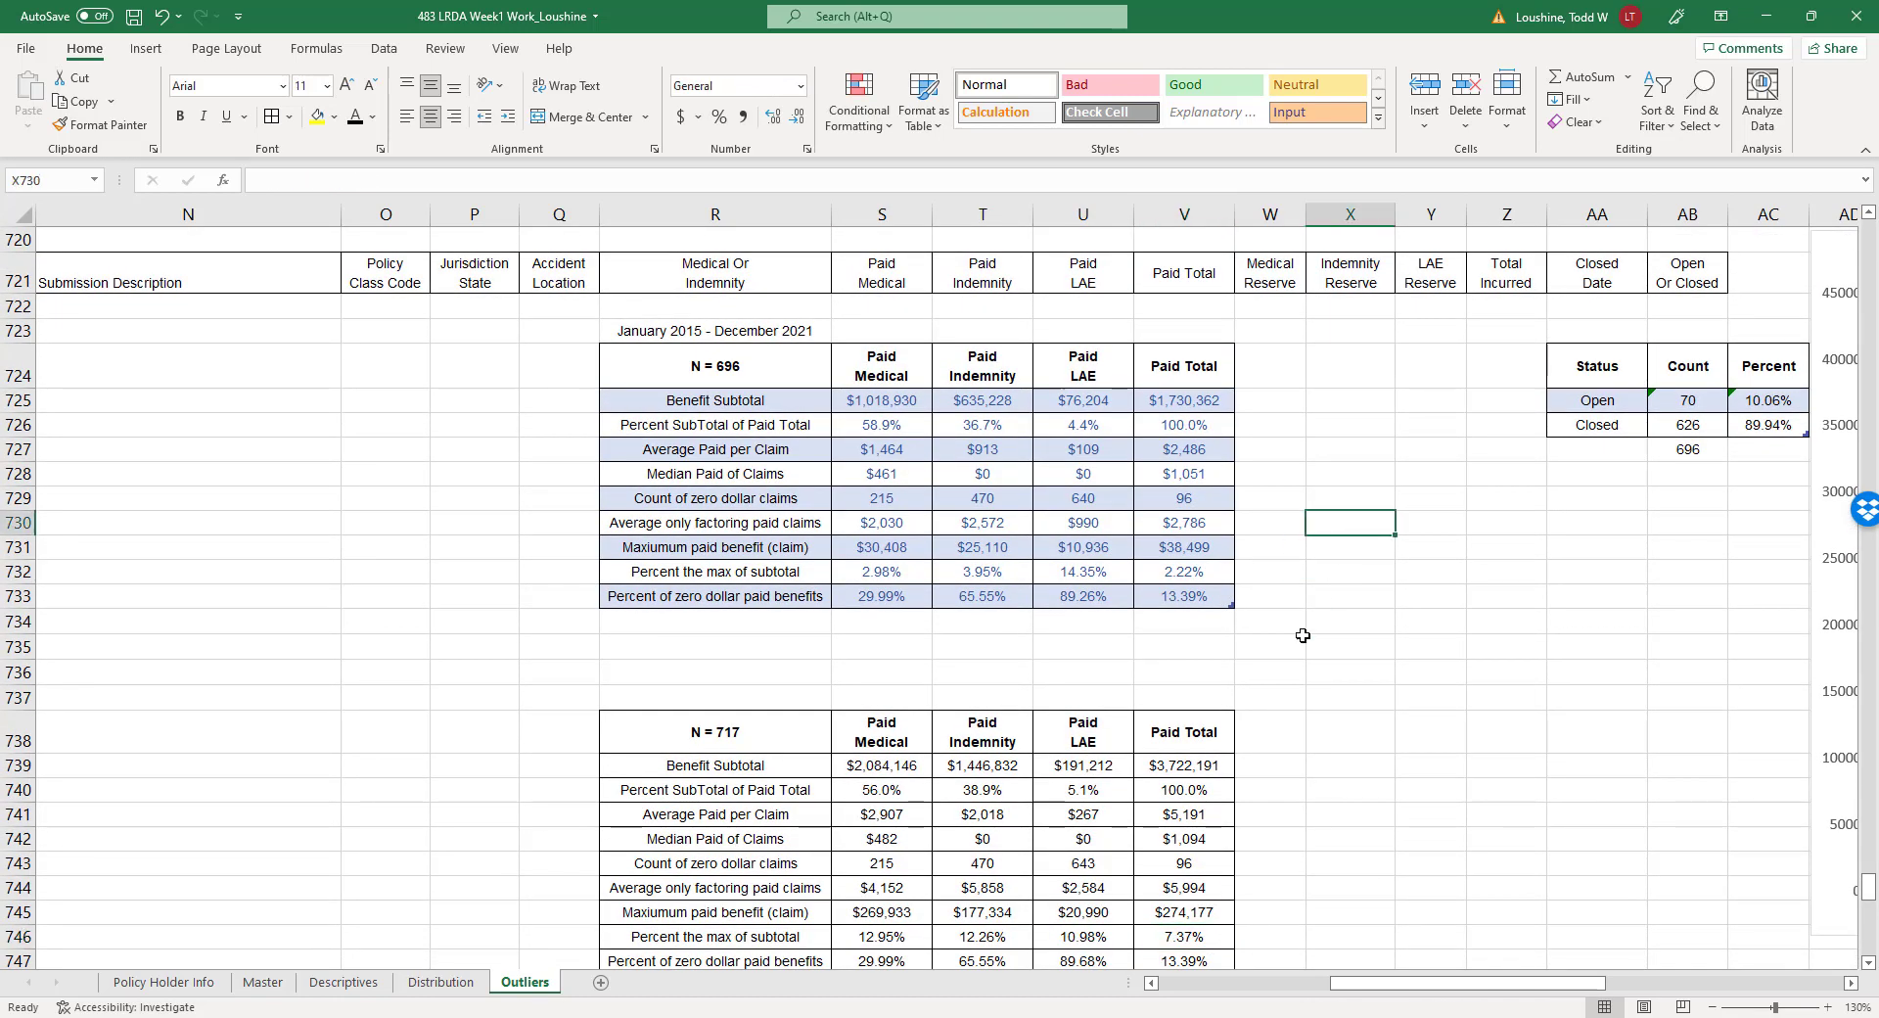
scroll(1304, 637, down, 2)
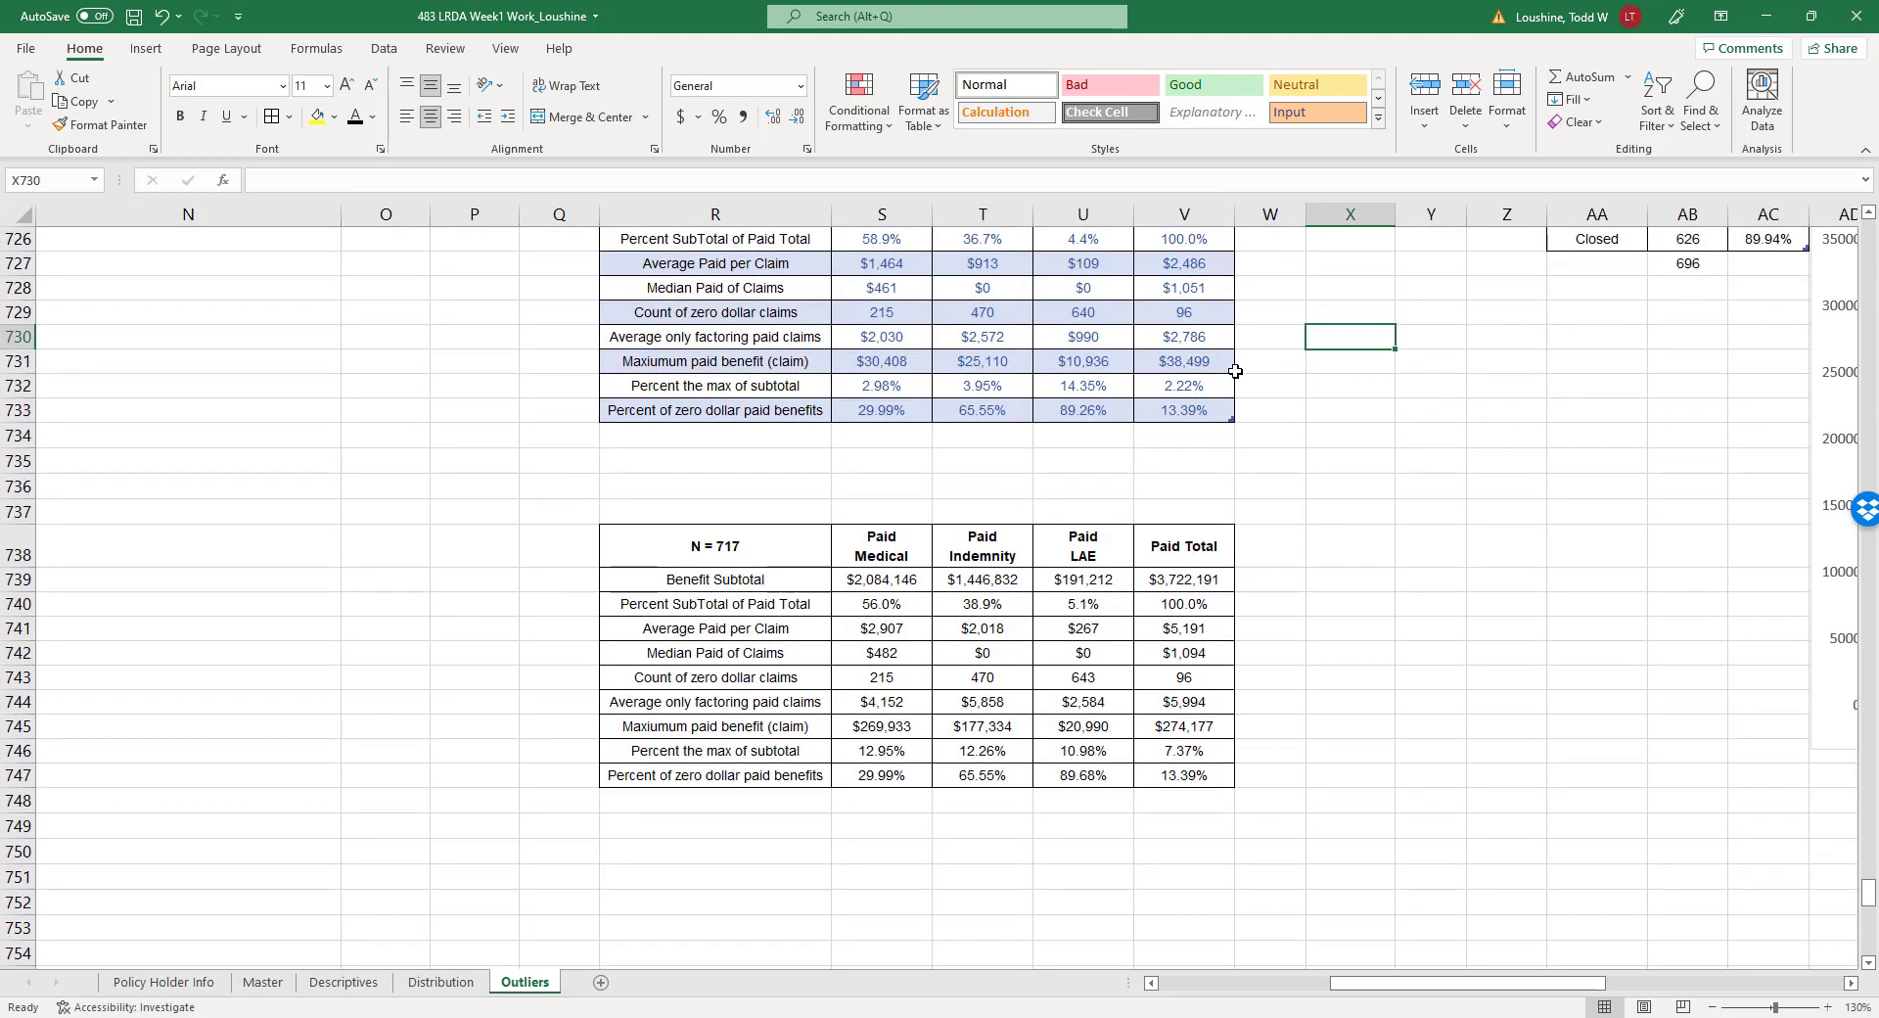
click(1205, 355)
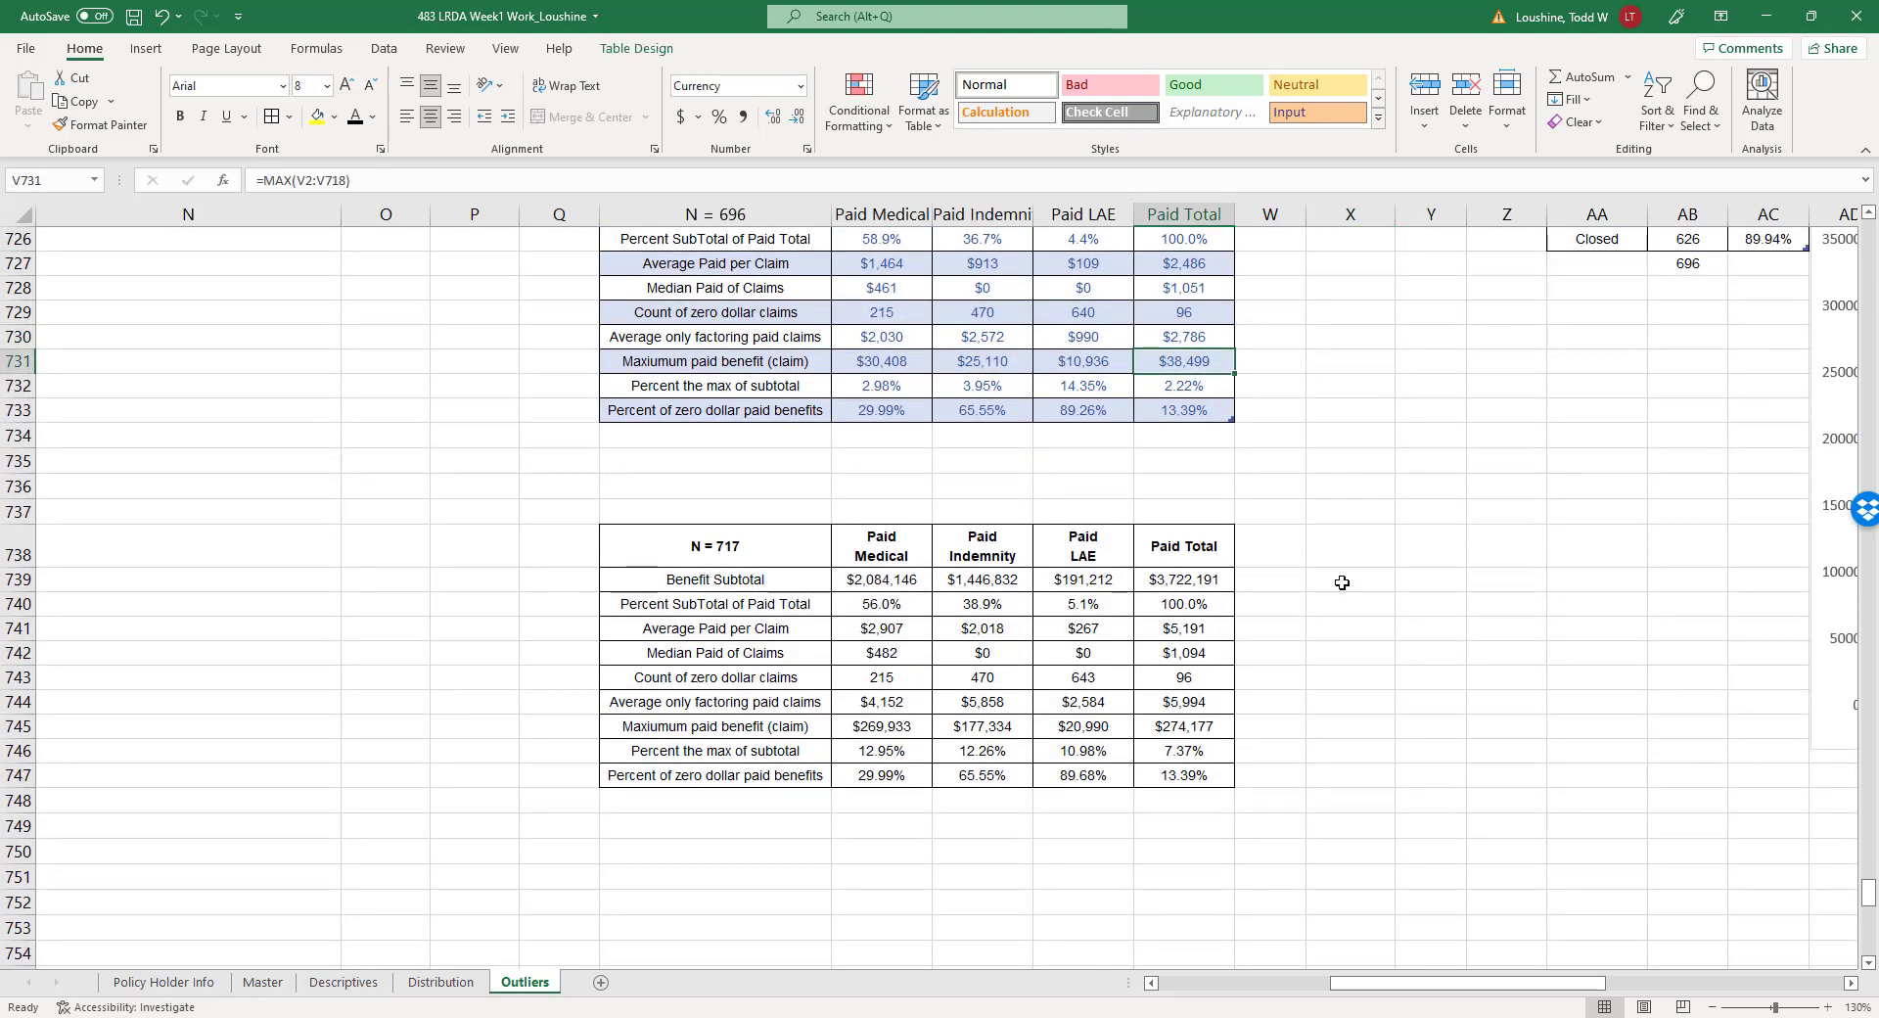
click(1431, 677)
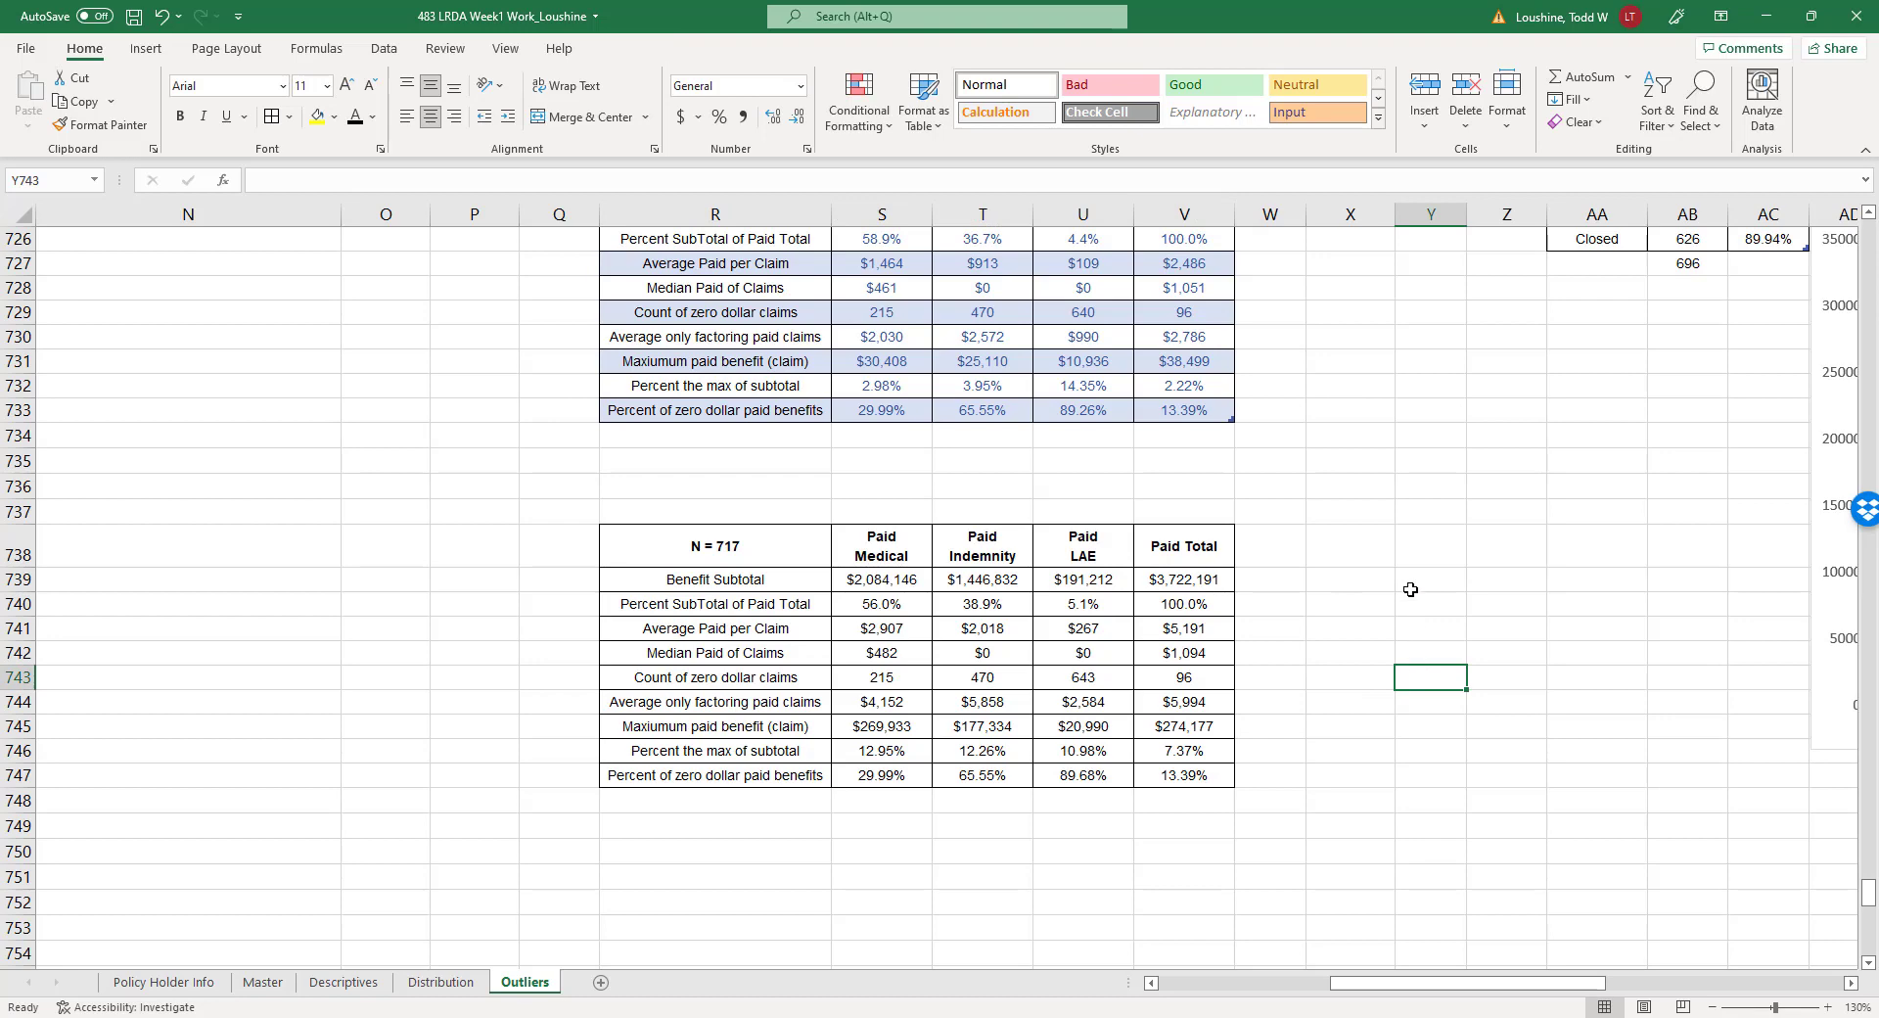
scroll(1413, 587, up, 1)
drag(1206, 361, 1203, 384)
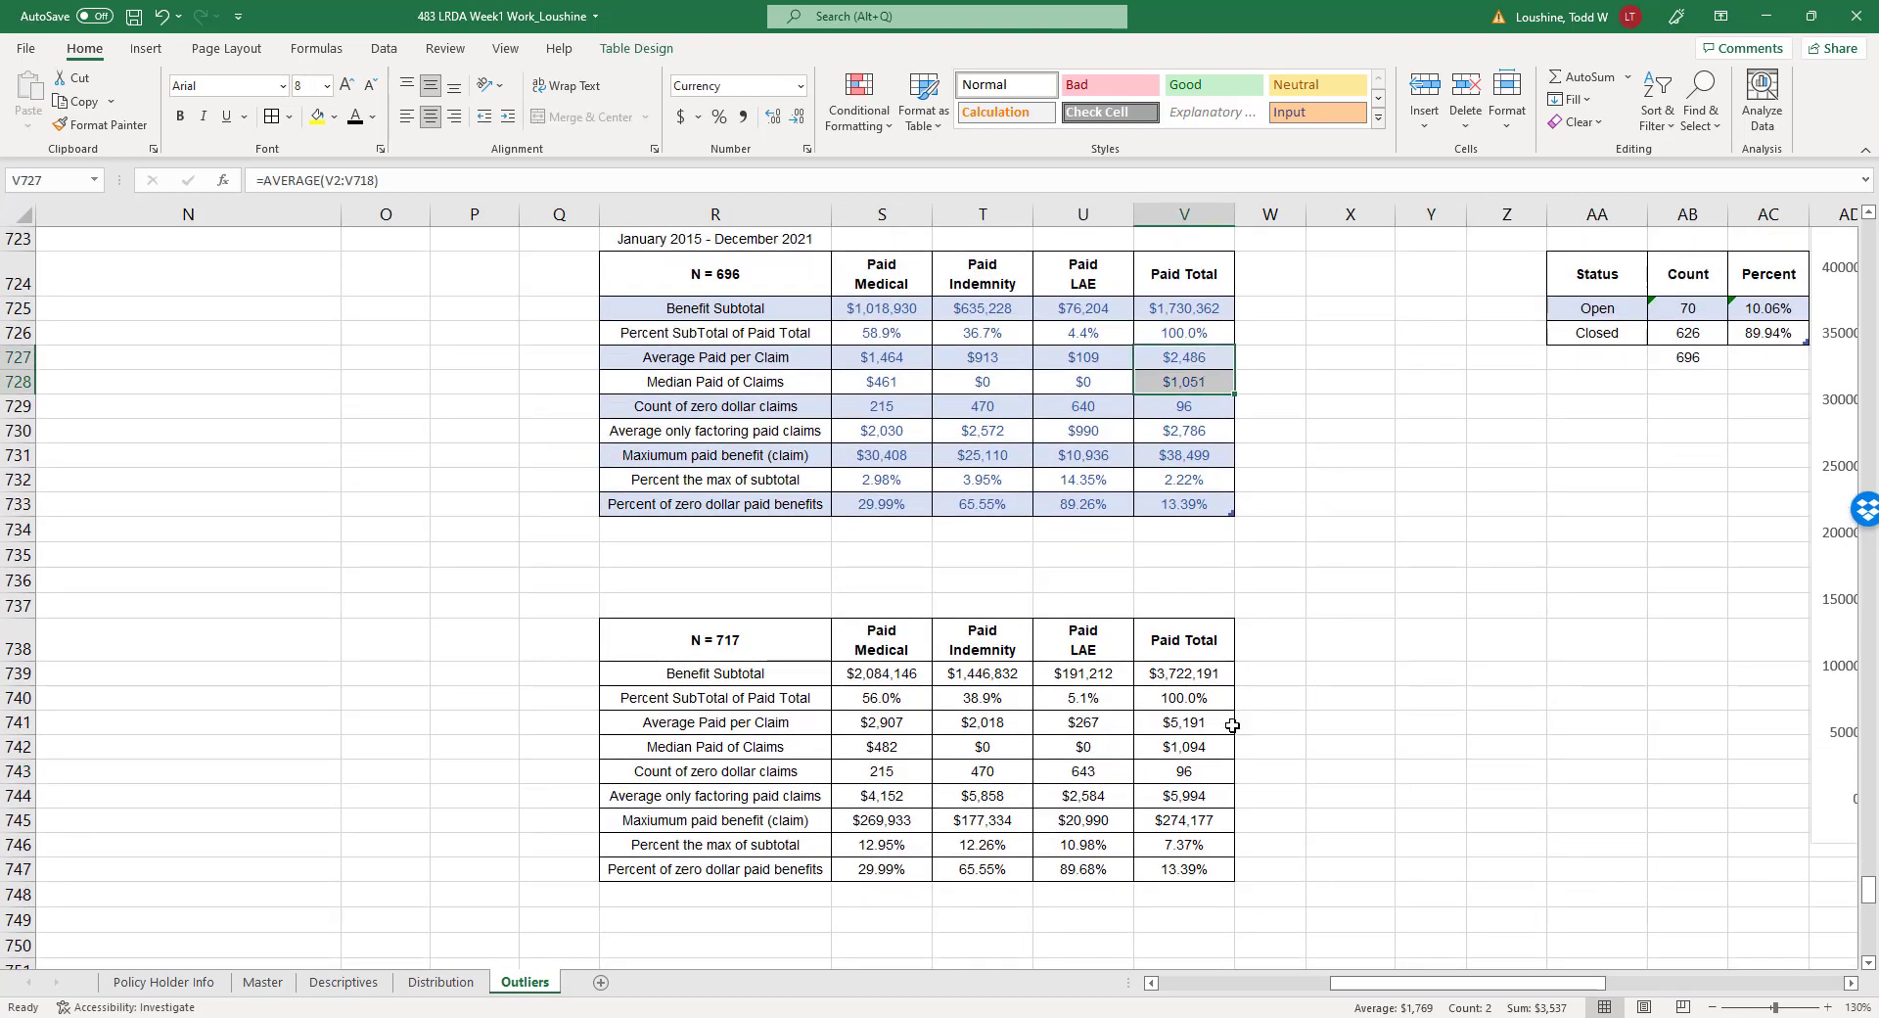
drag(1205, 725, 1202, 747)
click(1409, 641)
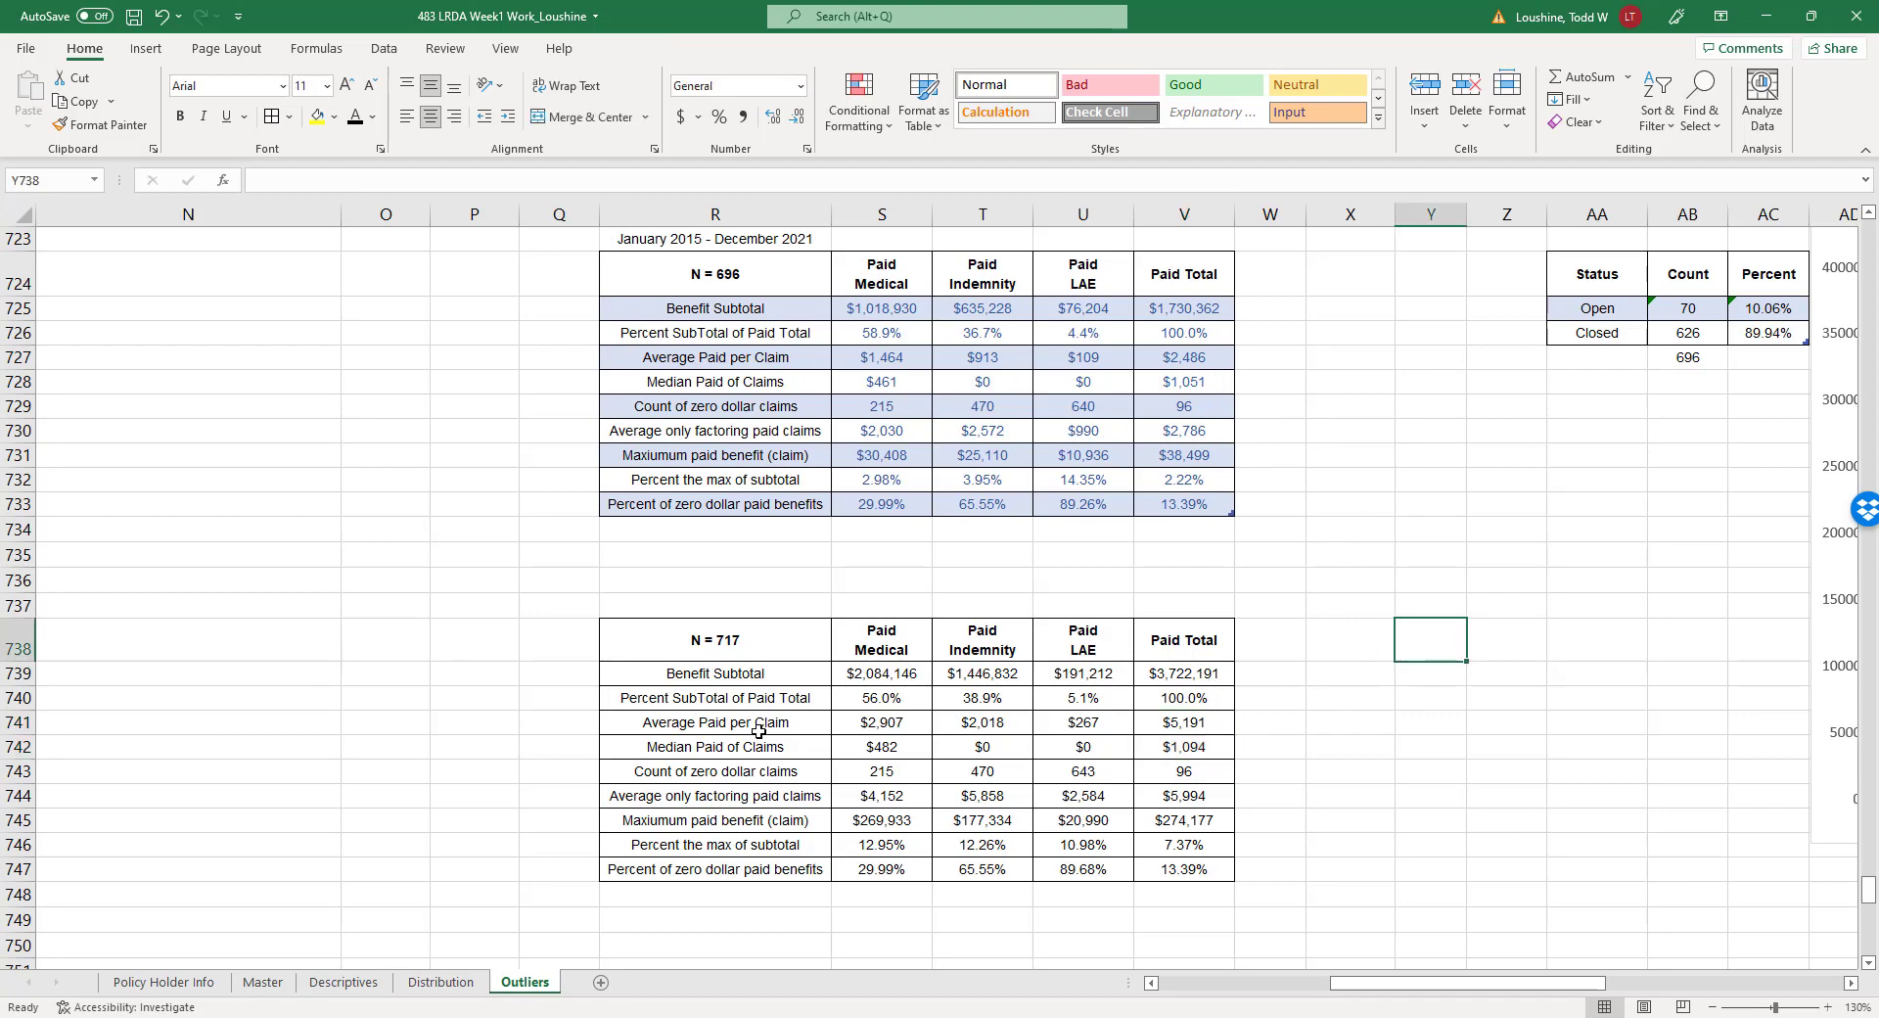
Copy the entire Outliers sheet and paste it into a new worksheet.
click(36, 217)
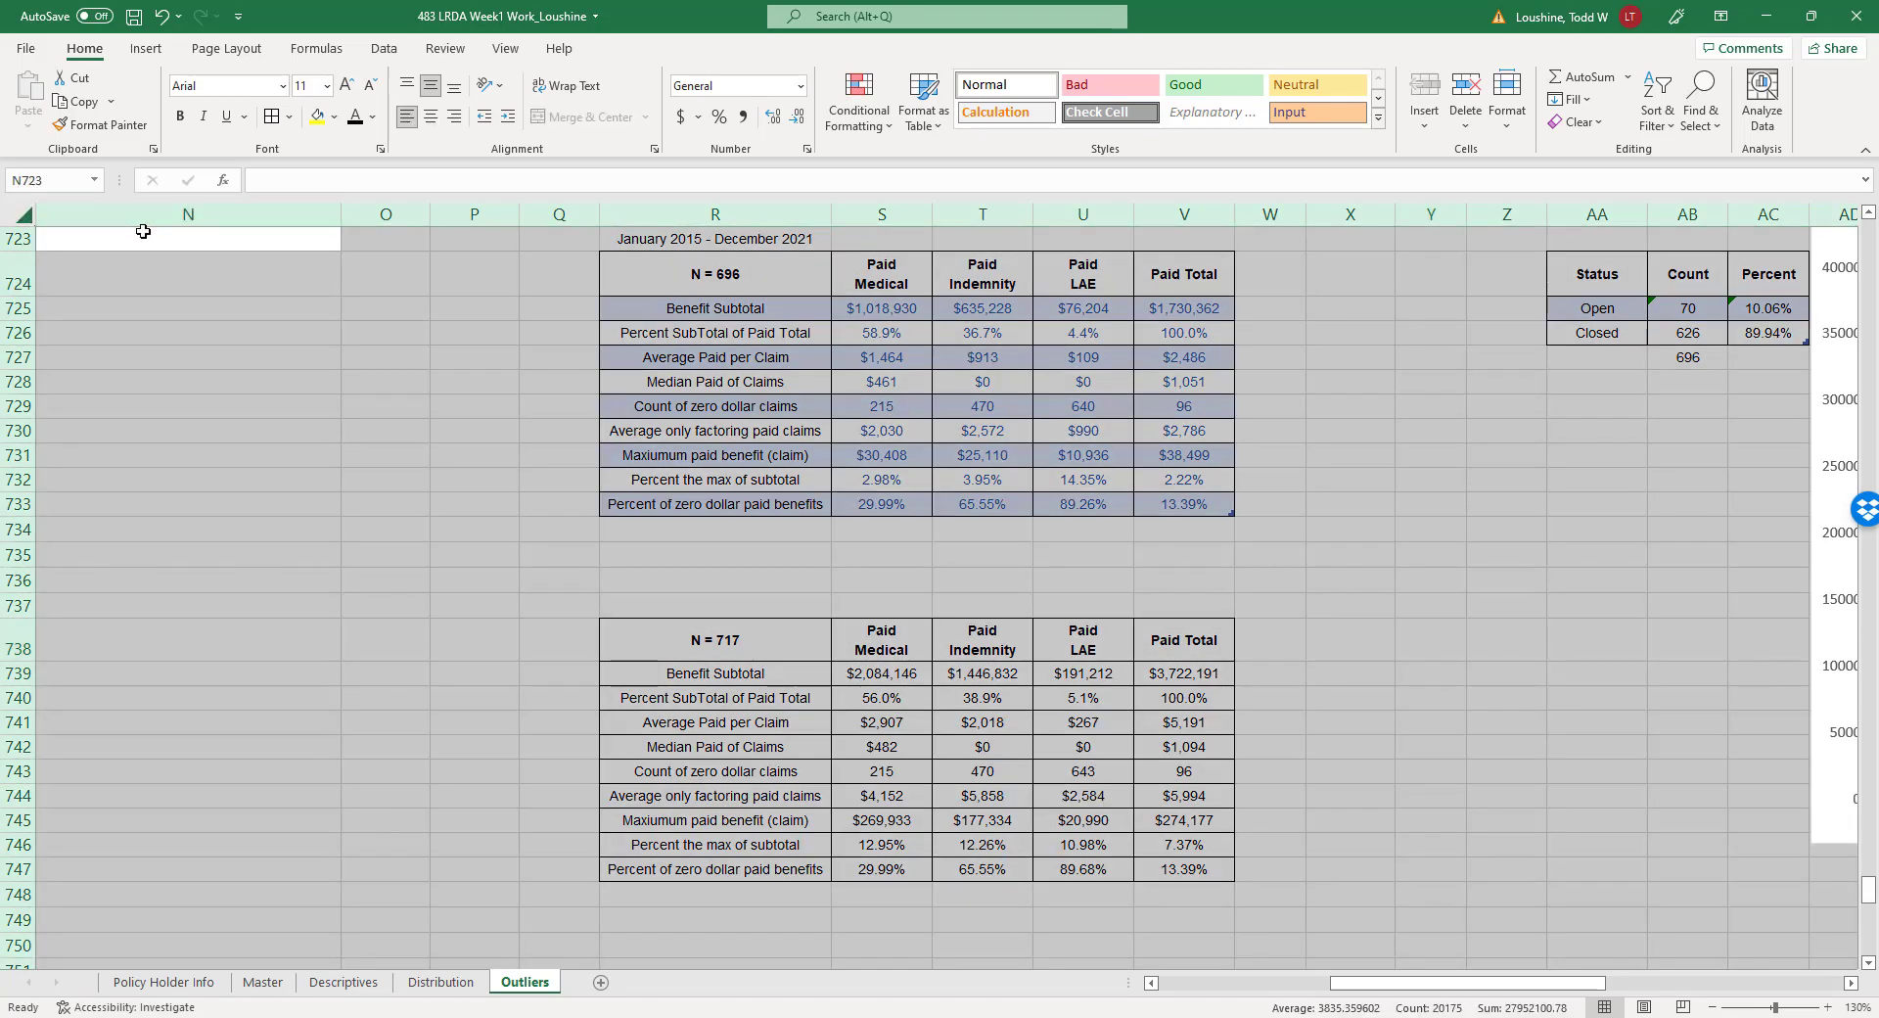
key(ctrl+c)
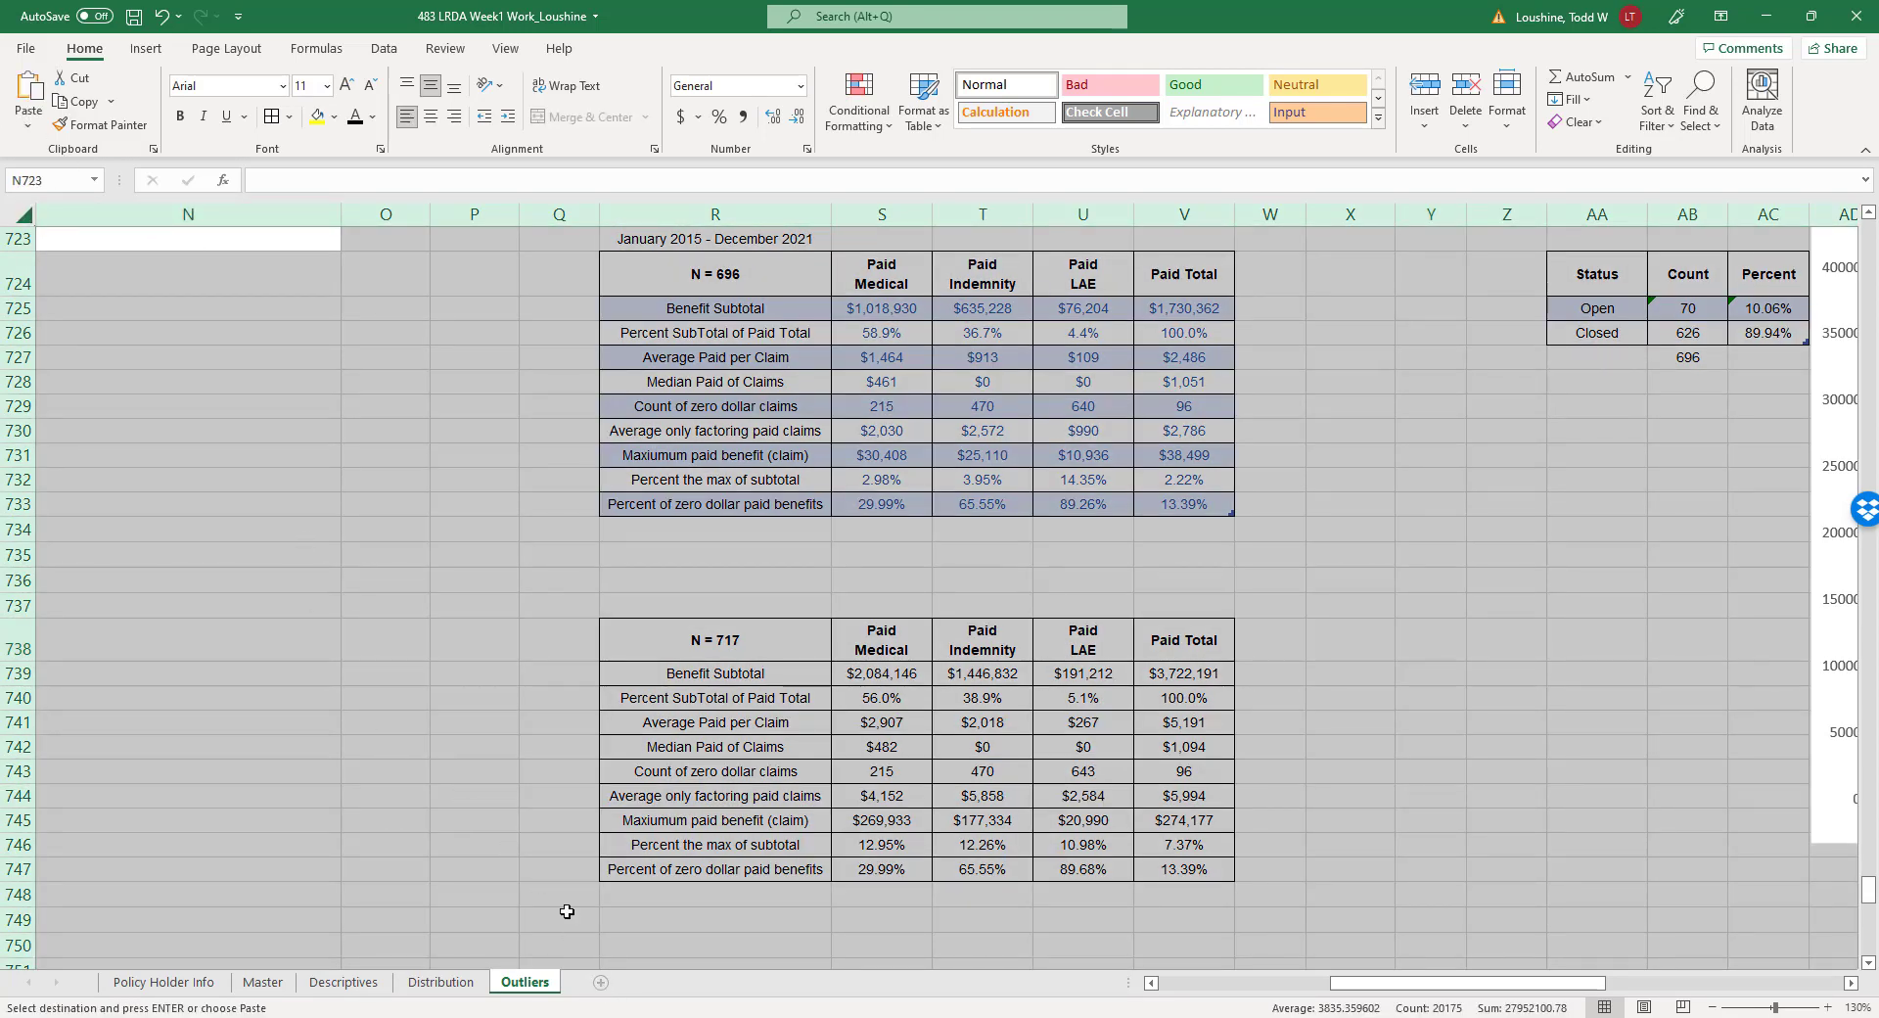
click(601, 982)
key(ctrl+a)
key(ctrl+v)
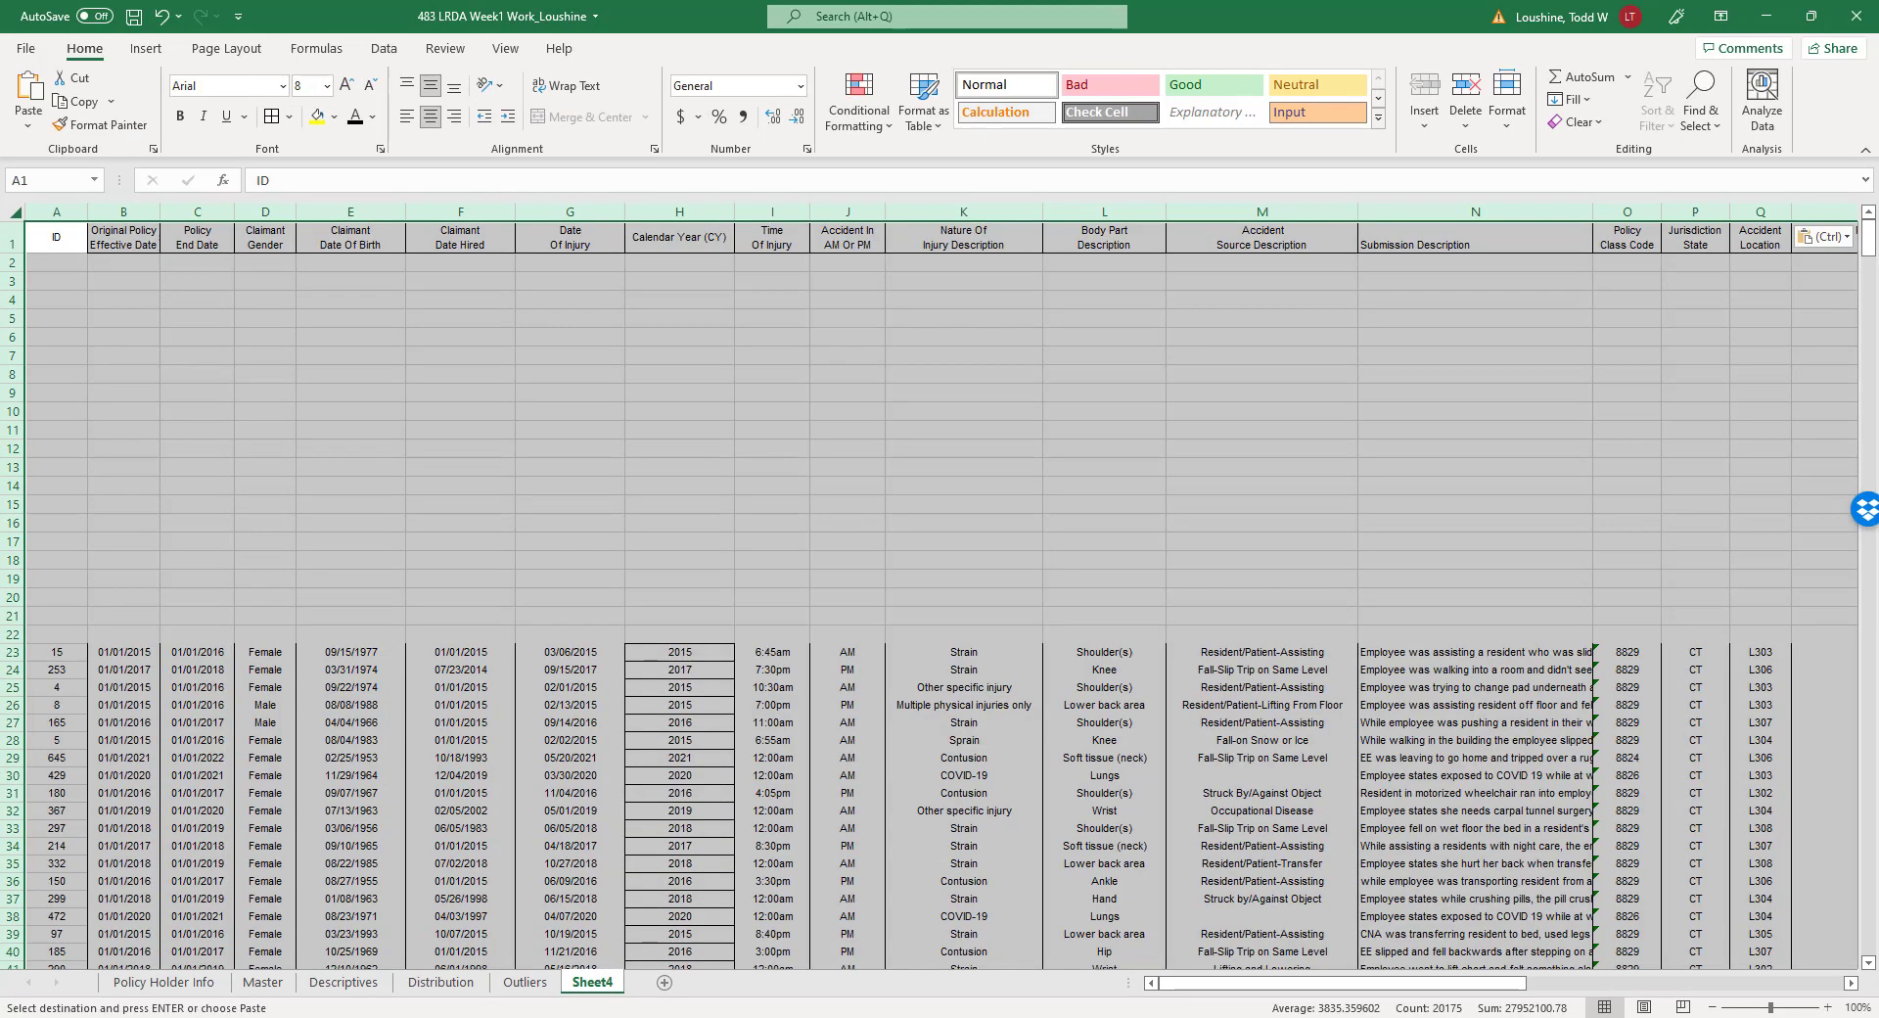
Rename the new worksheet as Annual.
double_click(592, 982)
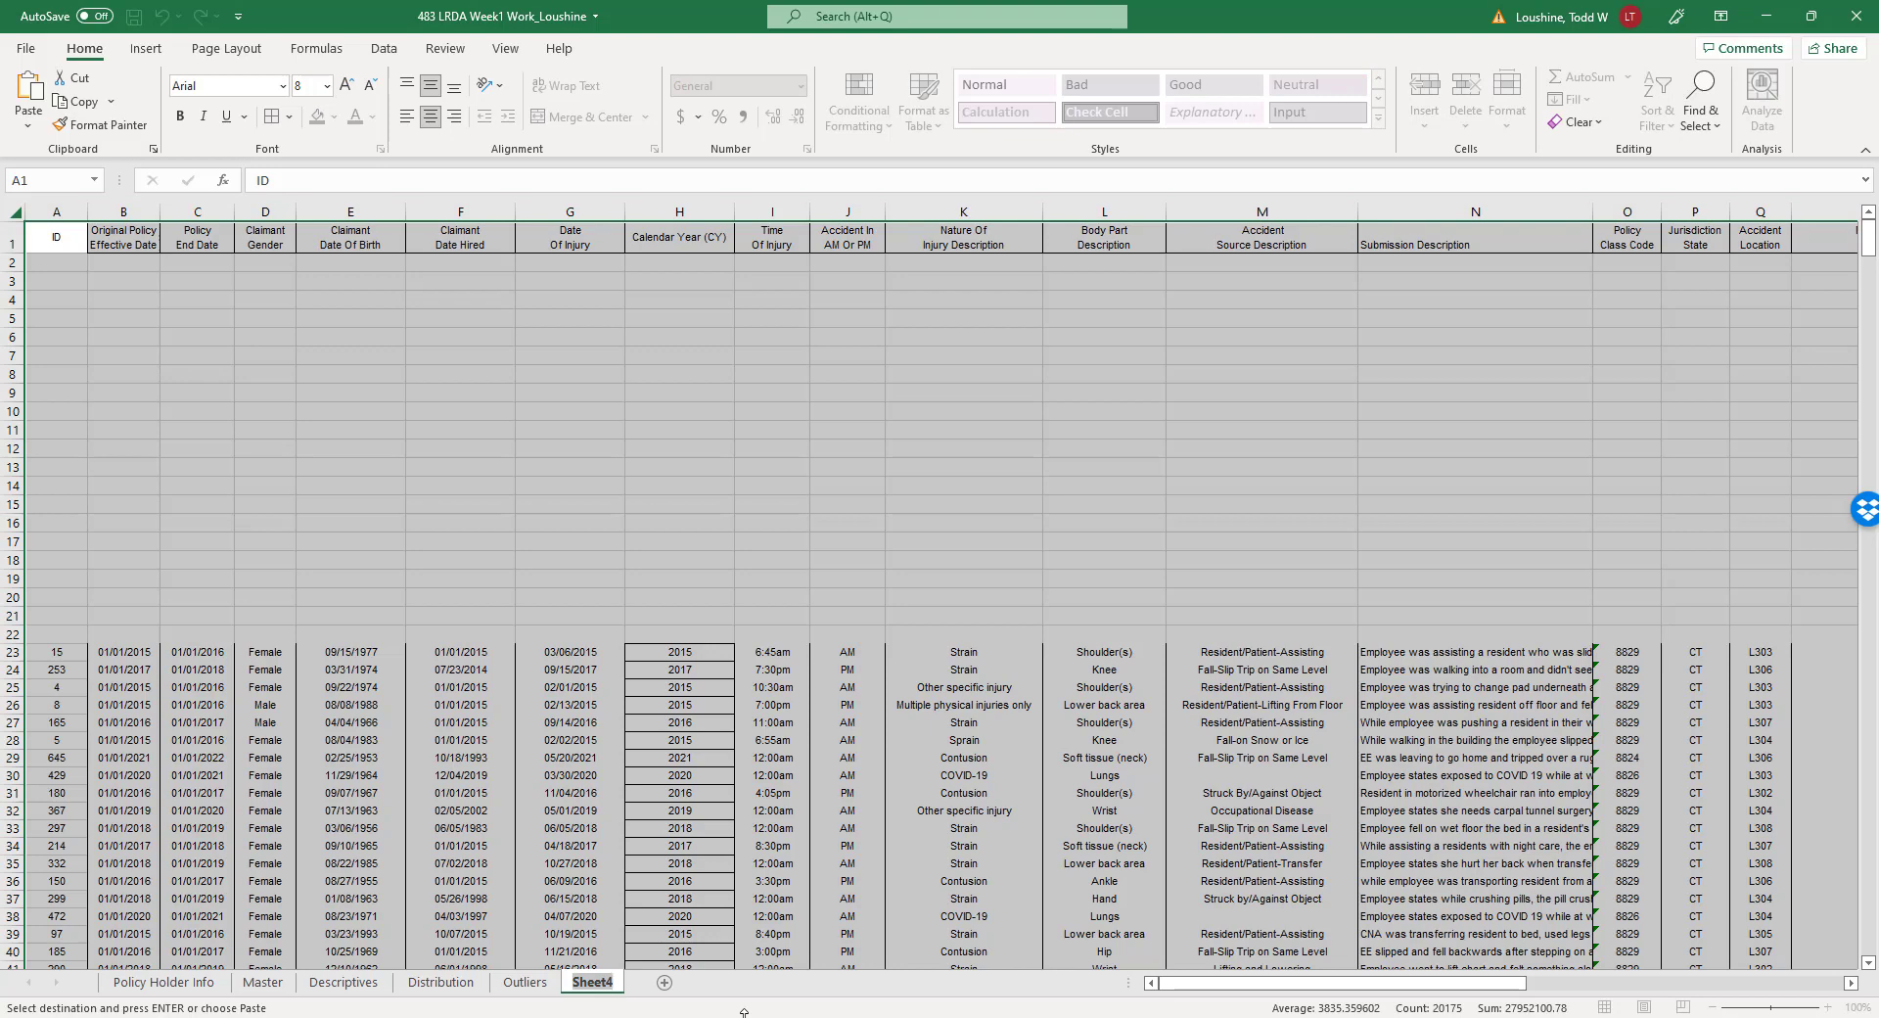
text(Annual with)
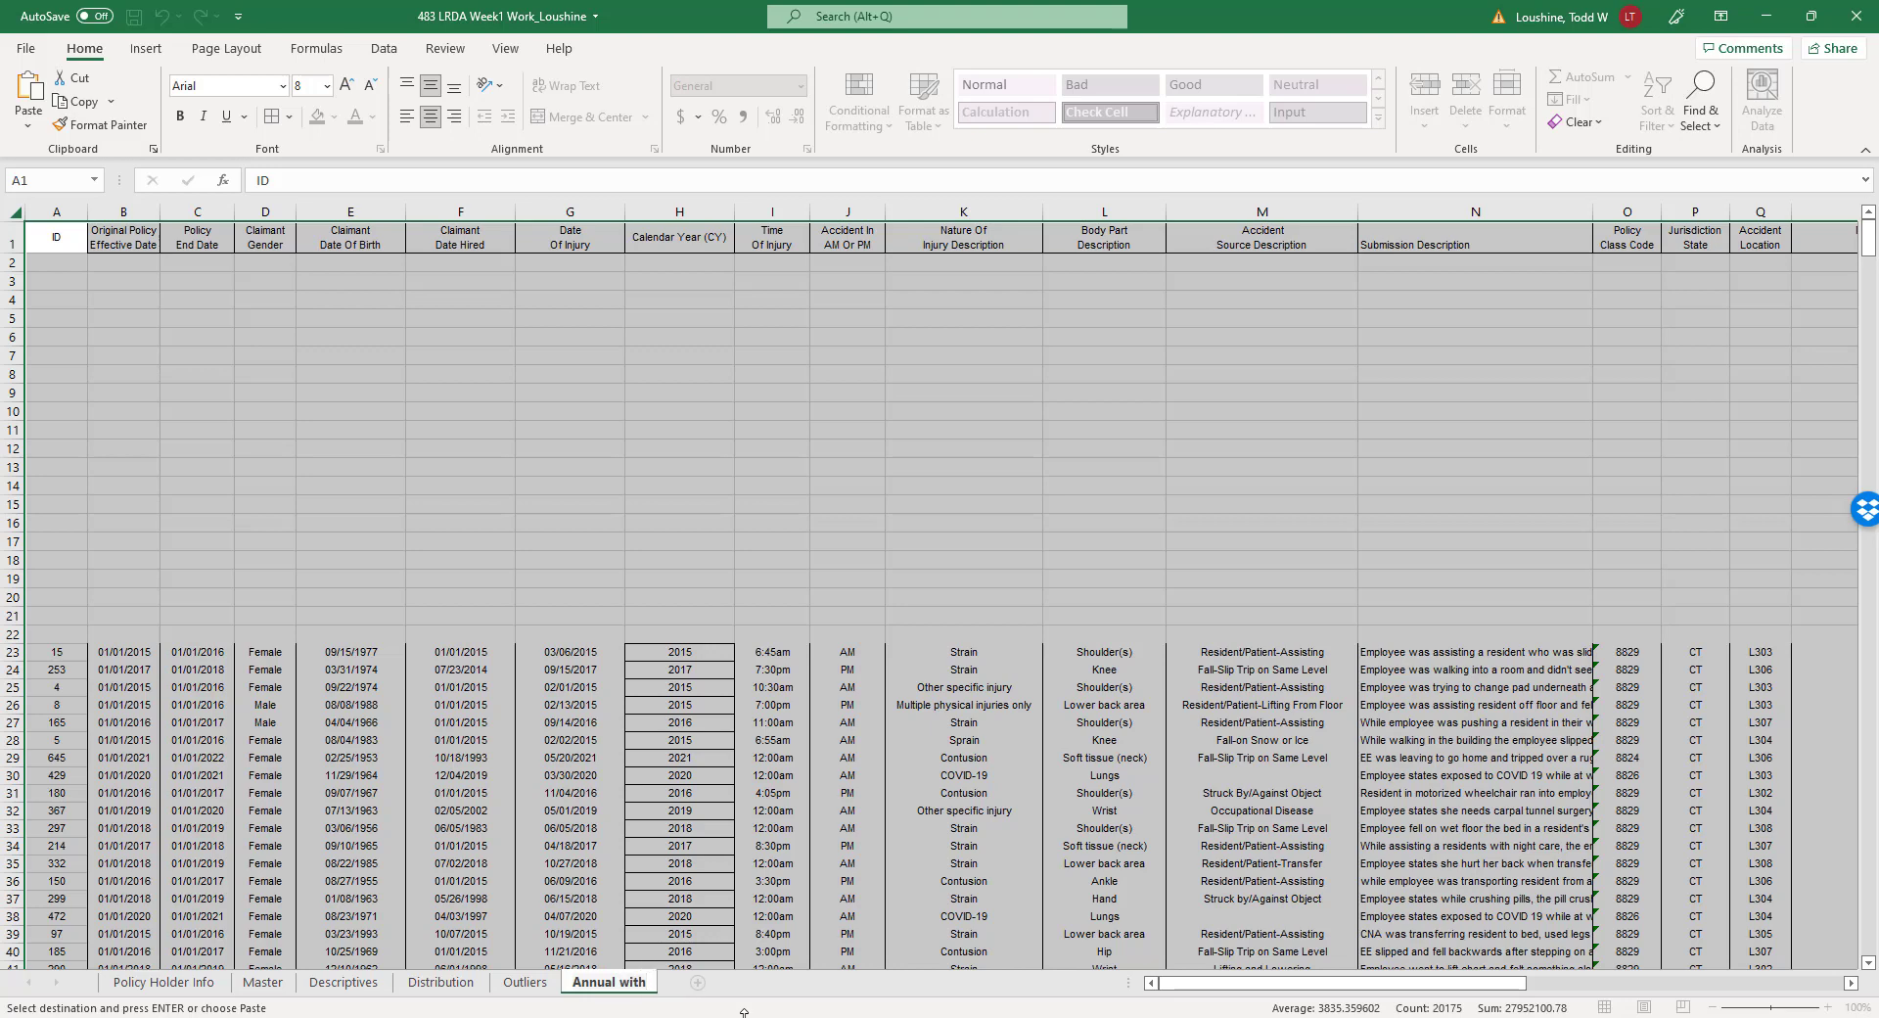
key(BackSpace)
key(BackSpace)
key(BackSpace)
key(BackSpace)
key(BackSpace)
click(697, 409)
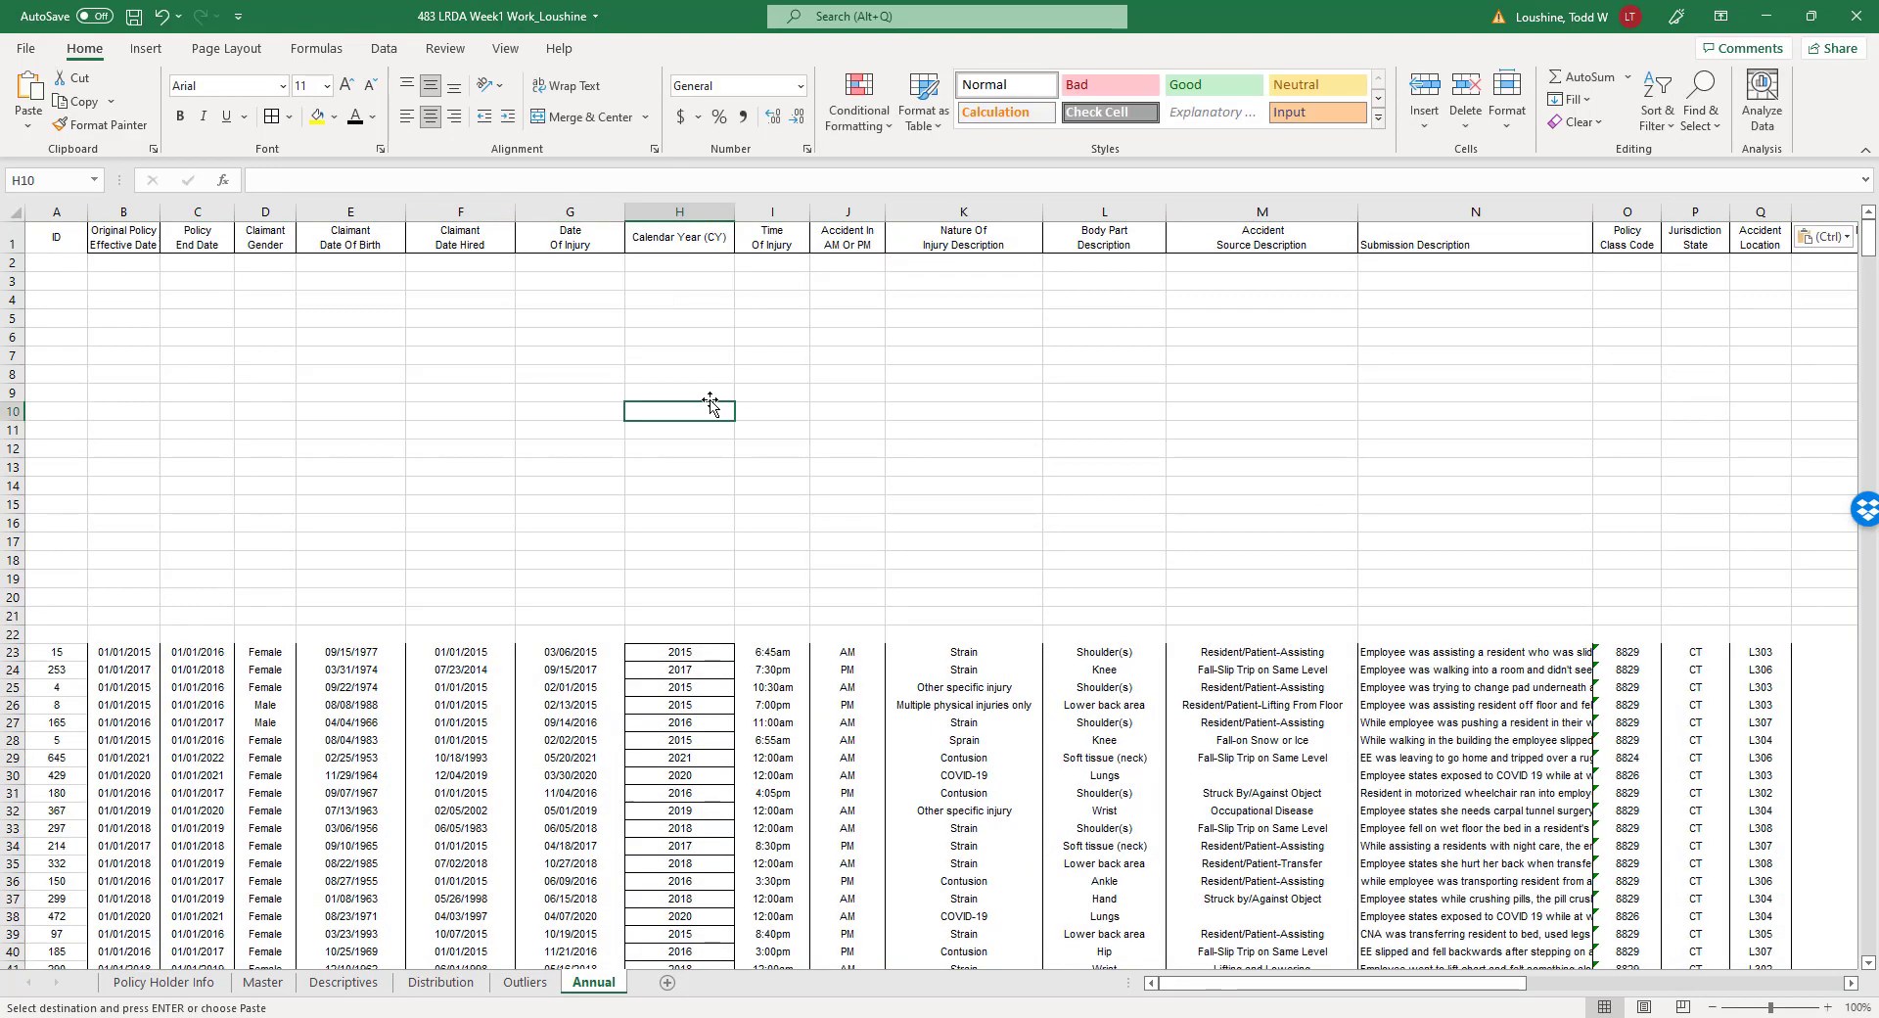
Save the workbook as a new copy in the 2022 Spring folder, changing Week1 to Week2 in the file name.
click(27, 59)
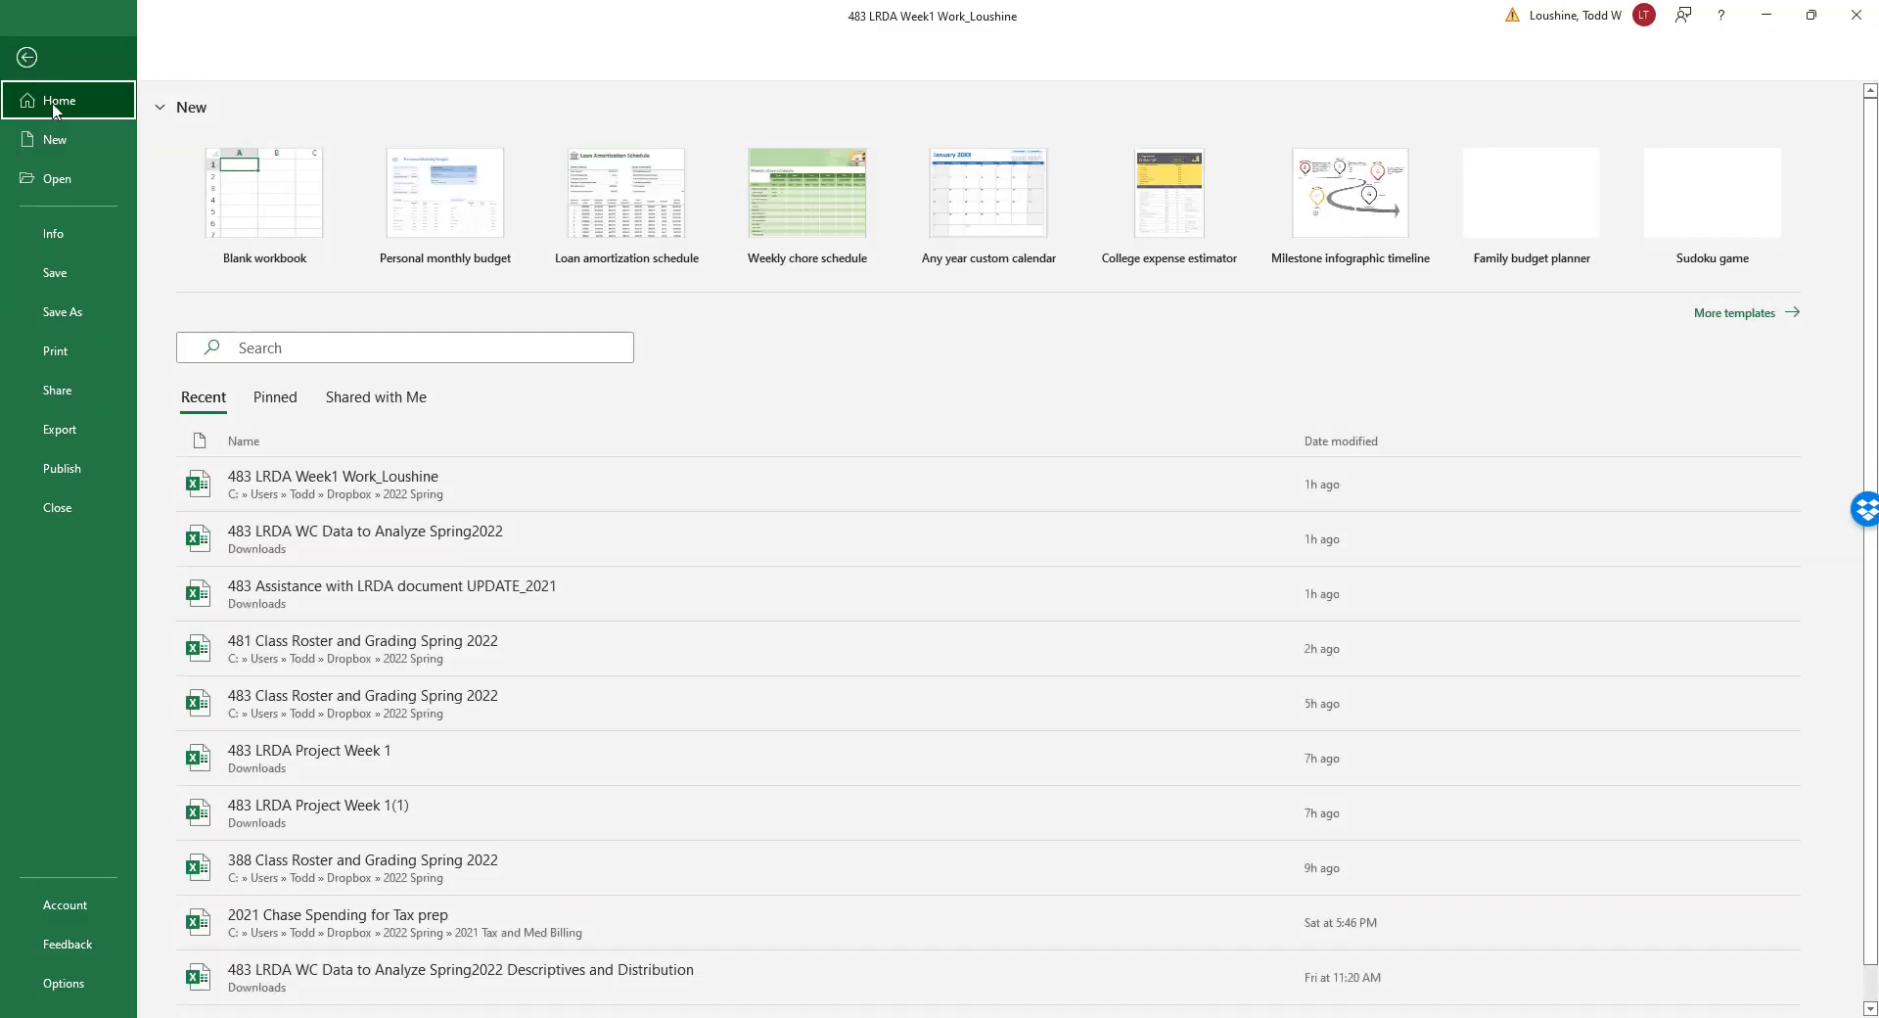
click(77, 310)
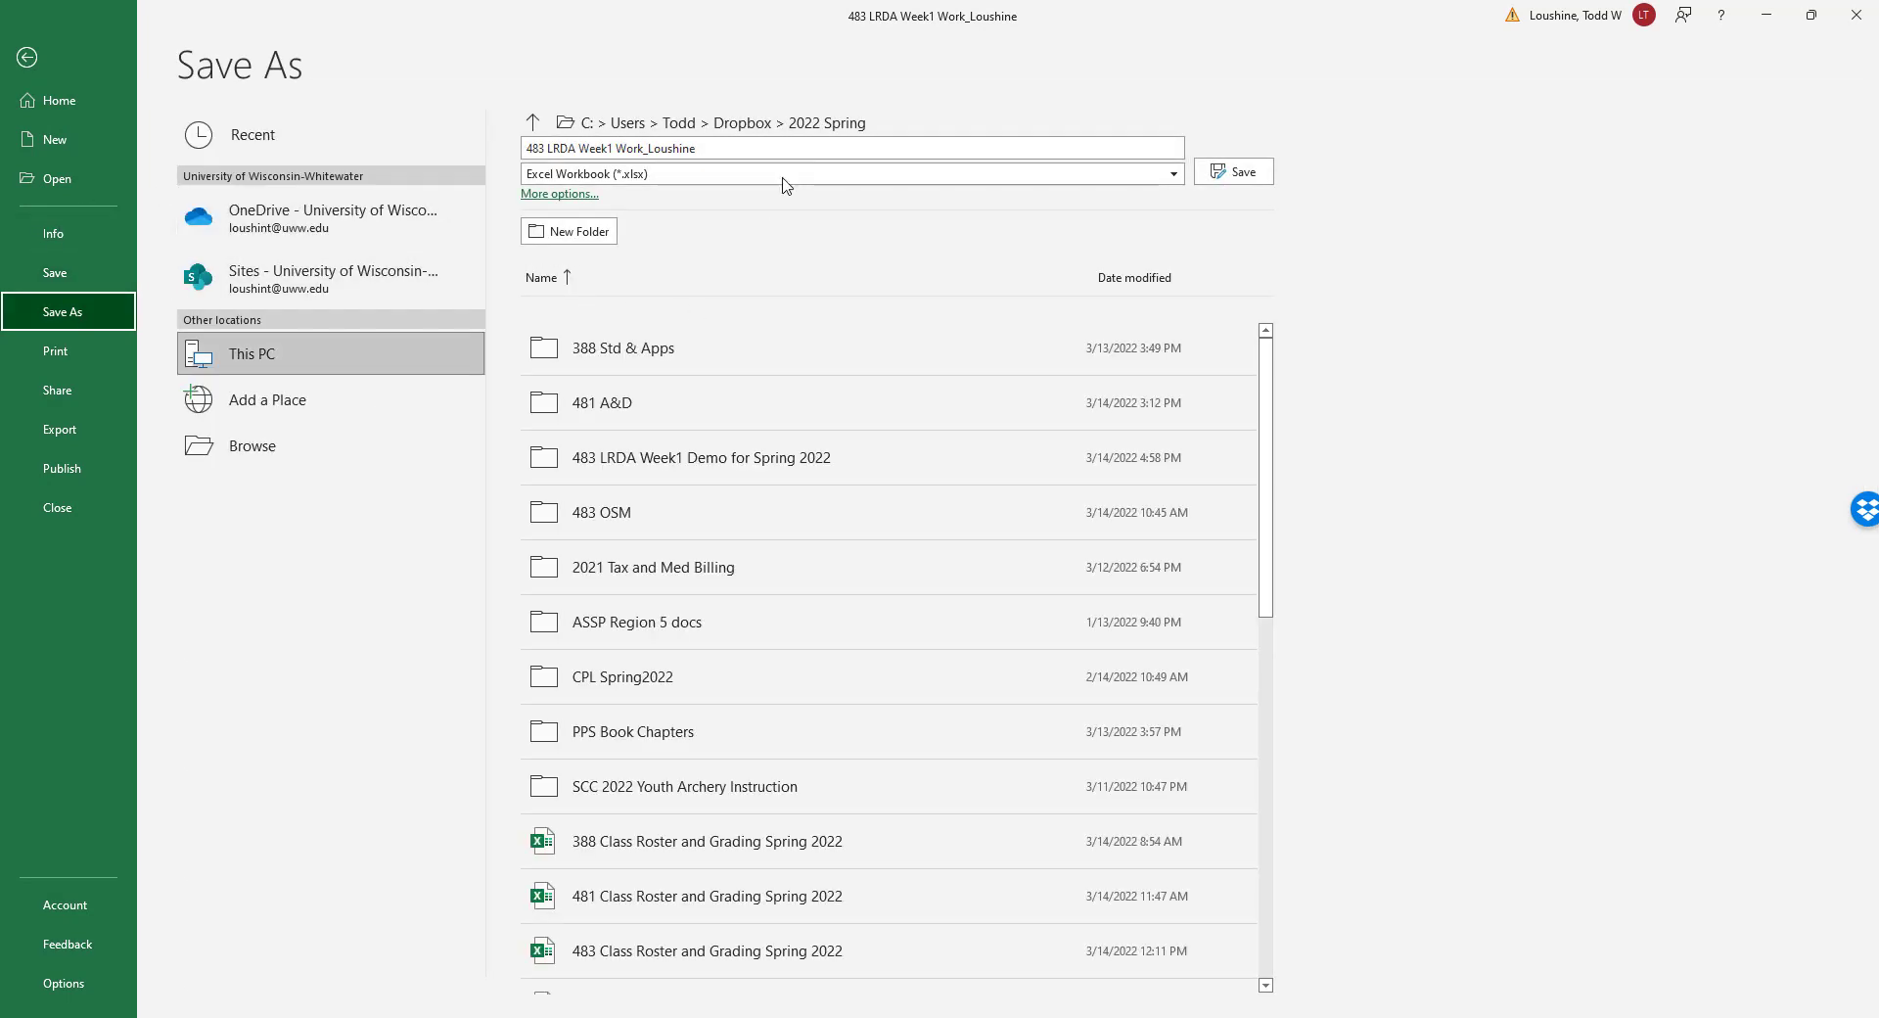
click(612, 148)
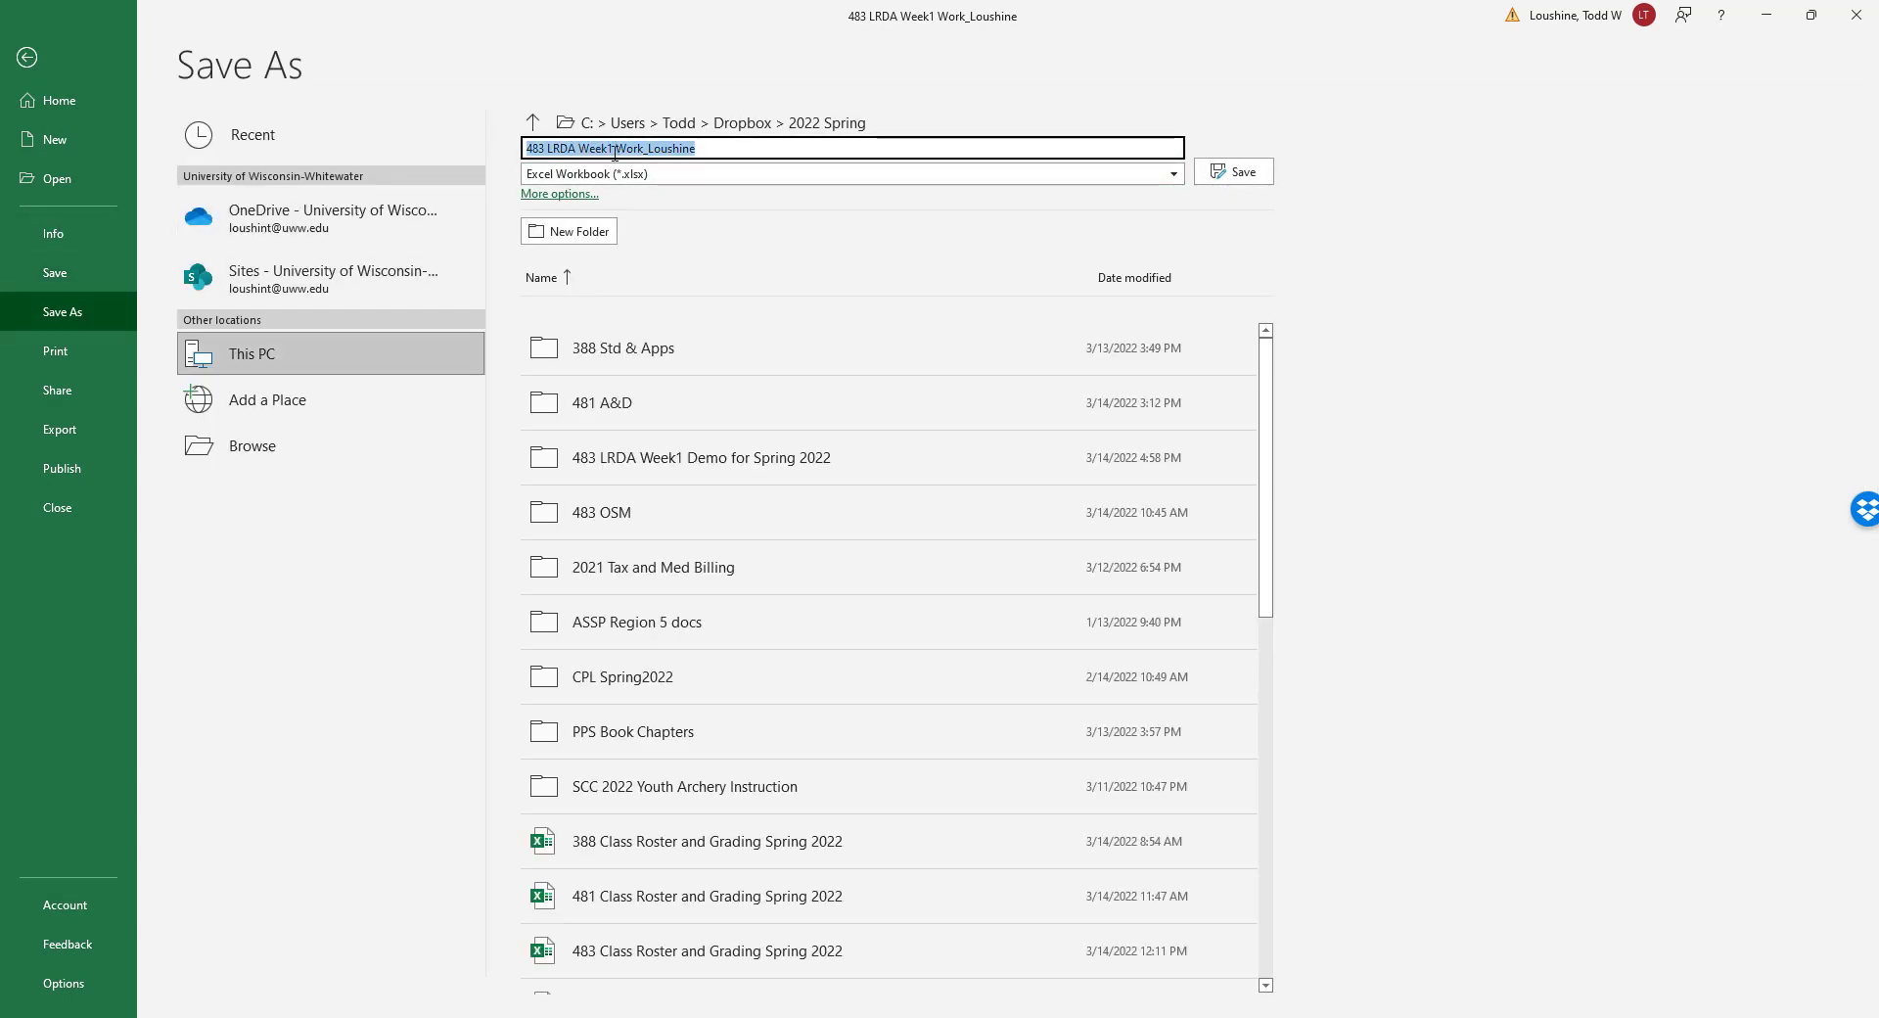
click(613, 147)
key(BackSpace)
text(2)
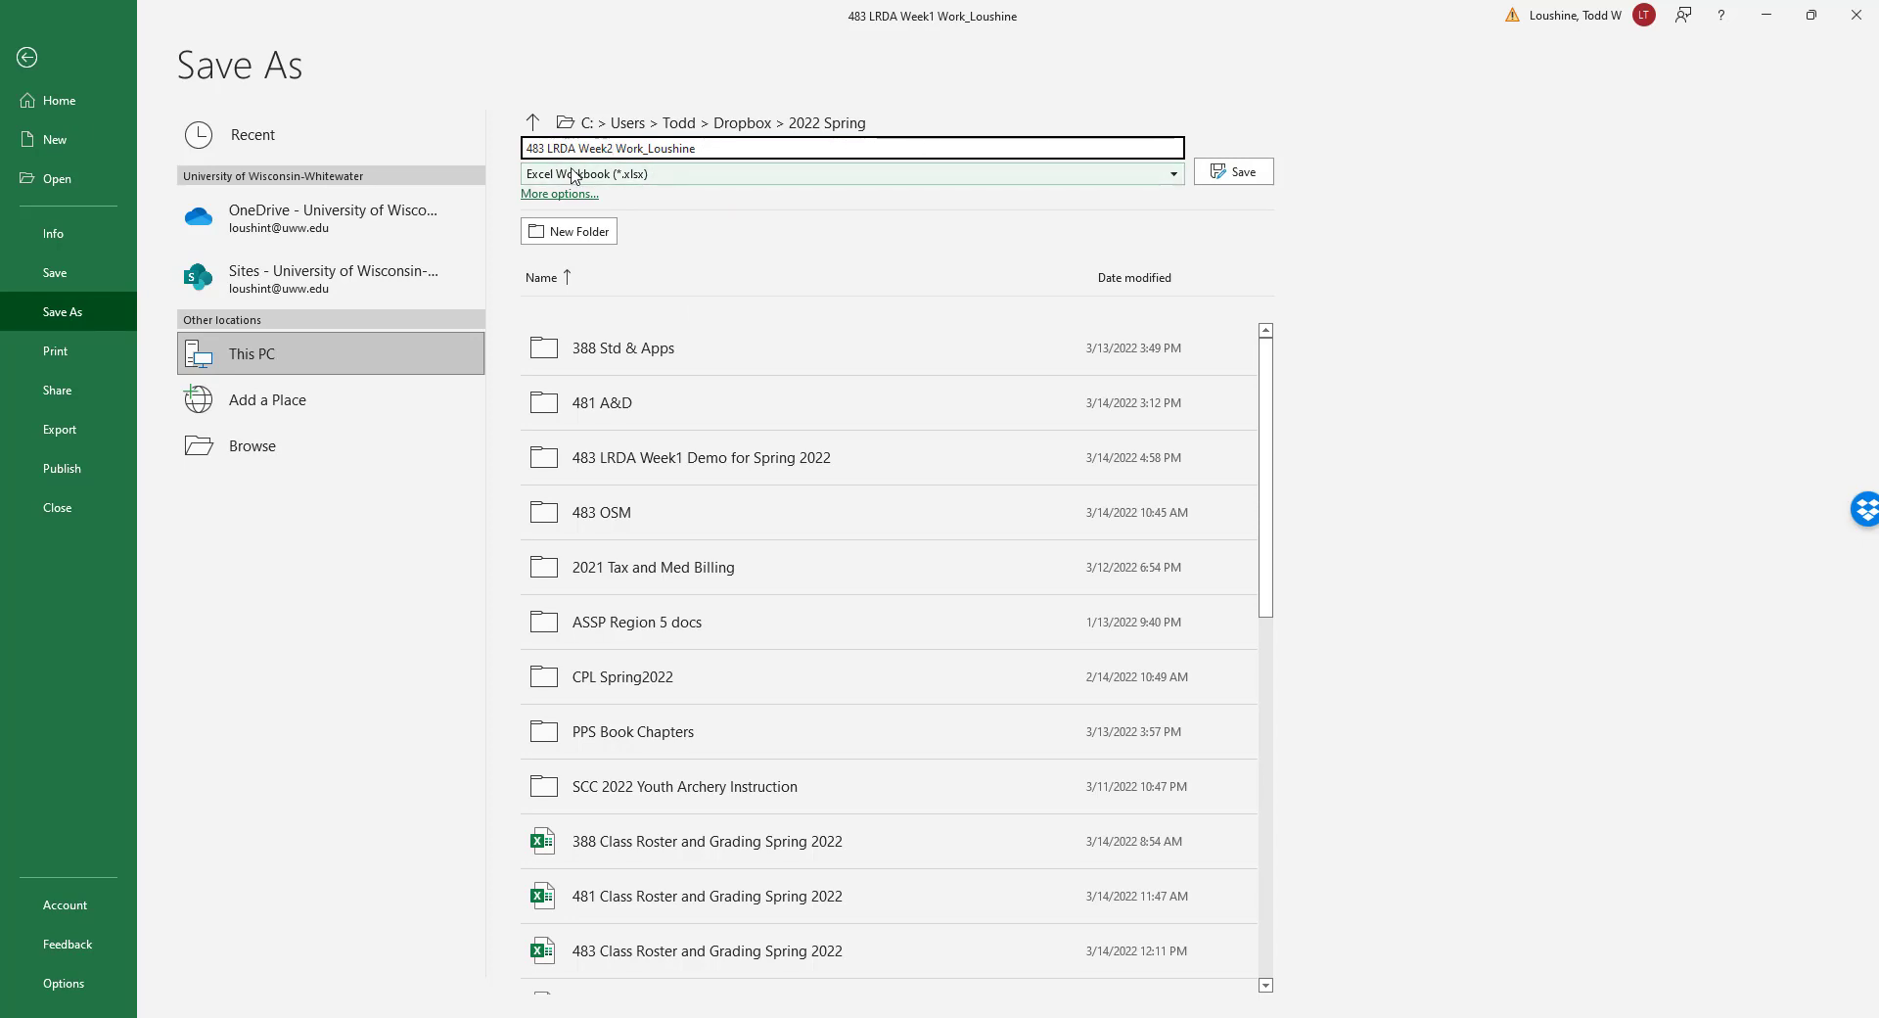
click(1219, 173)
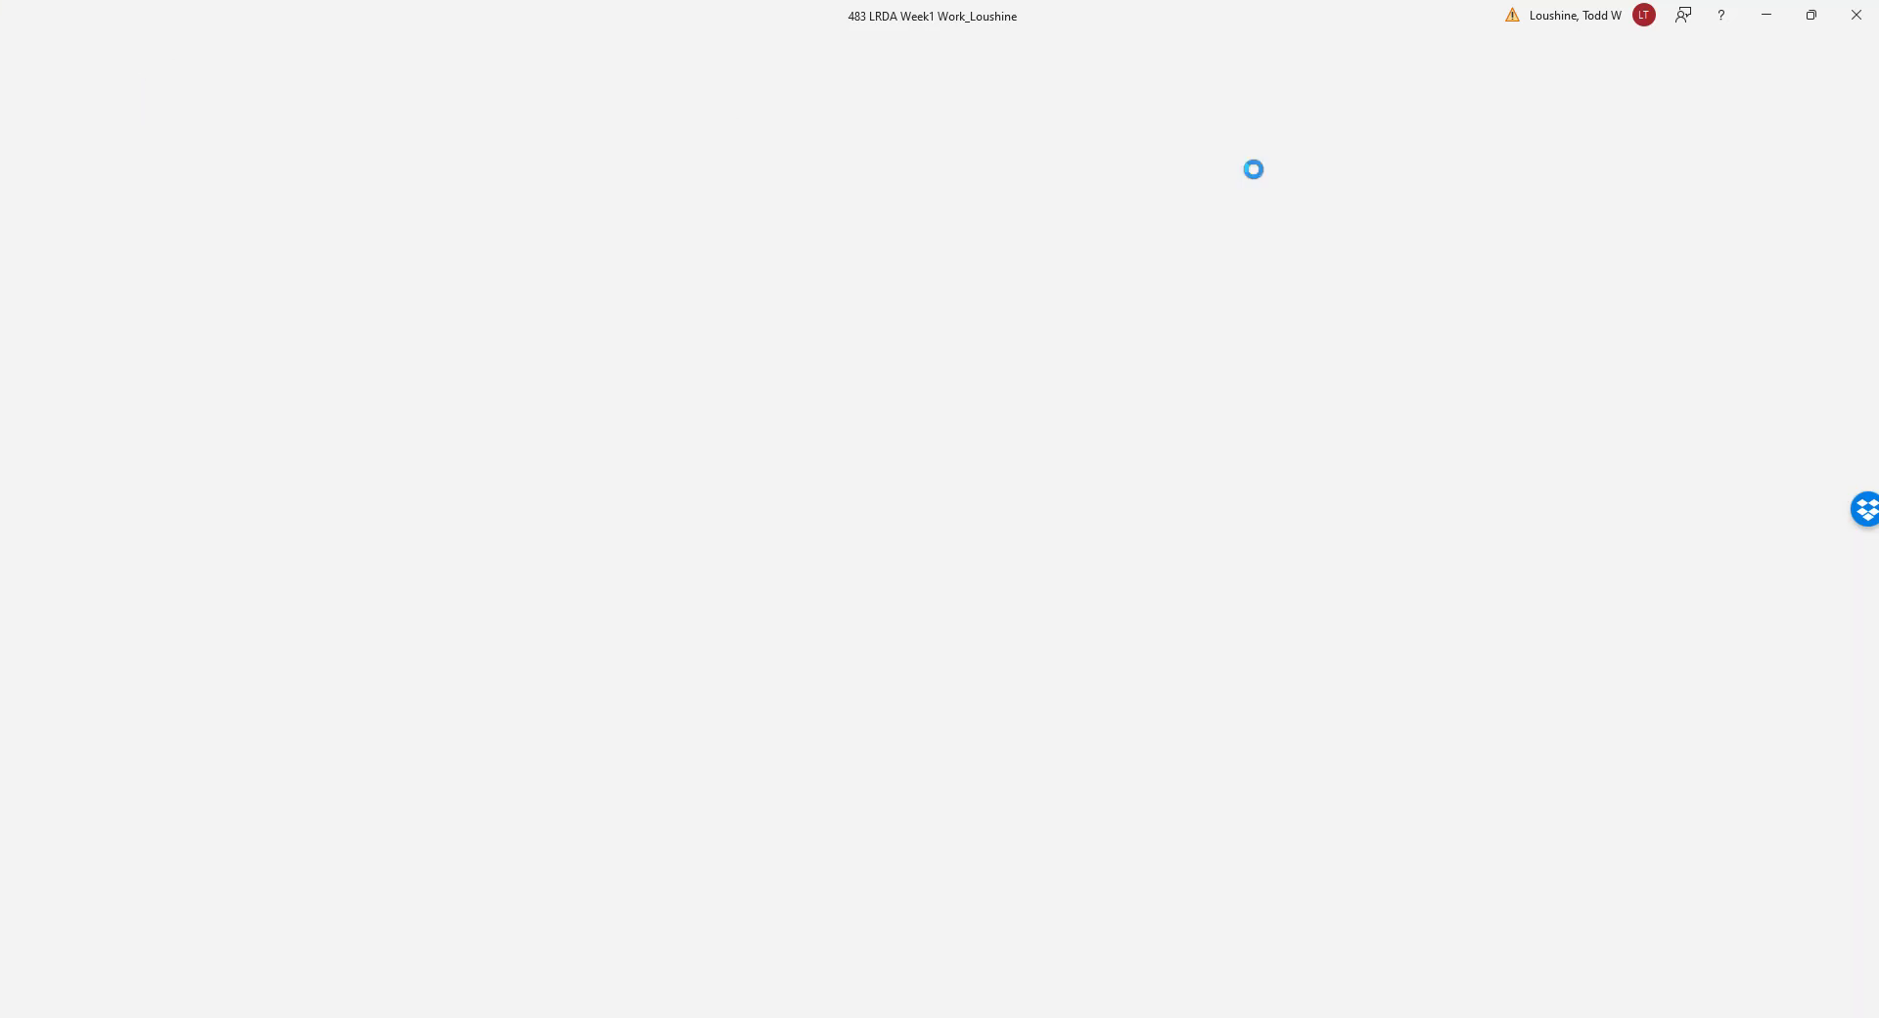
click(961, 447)
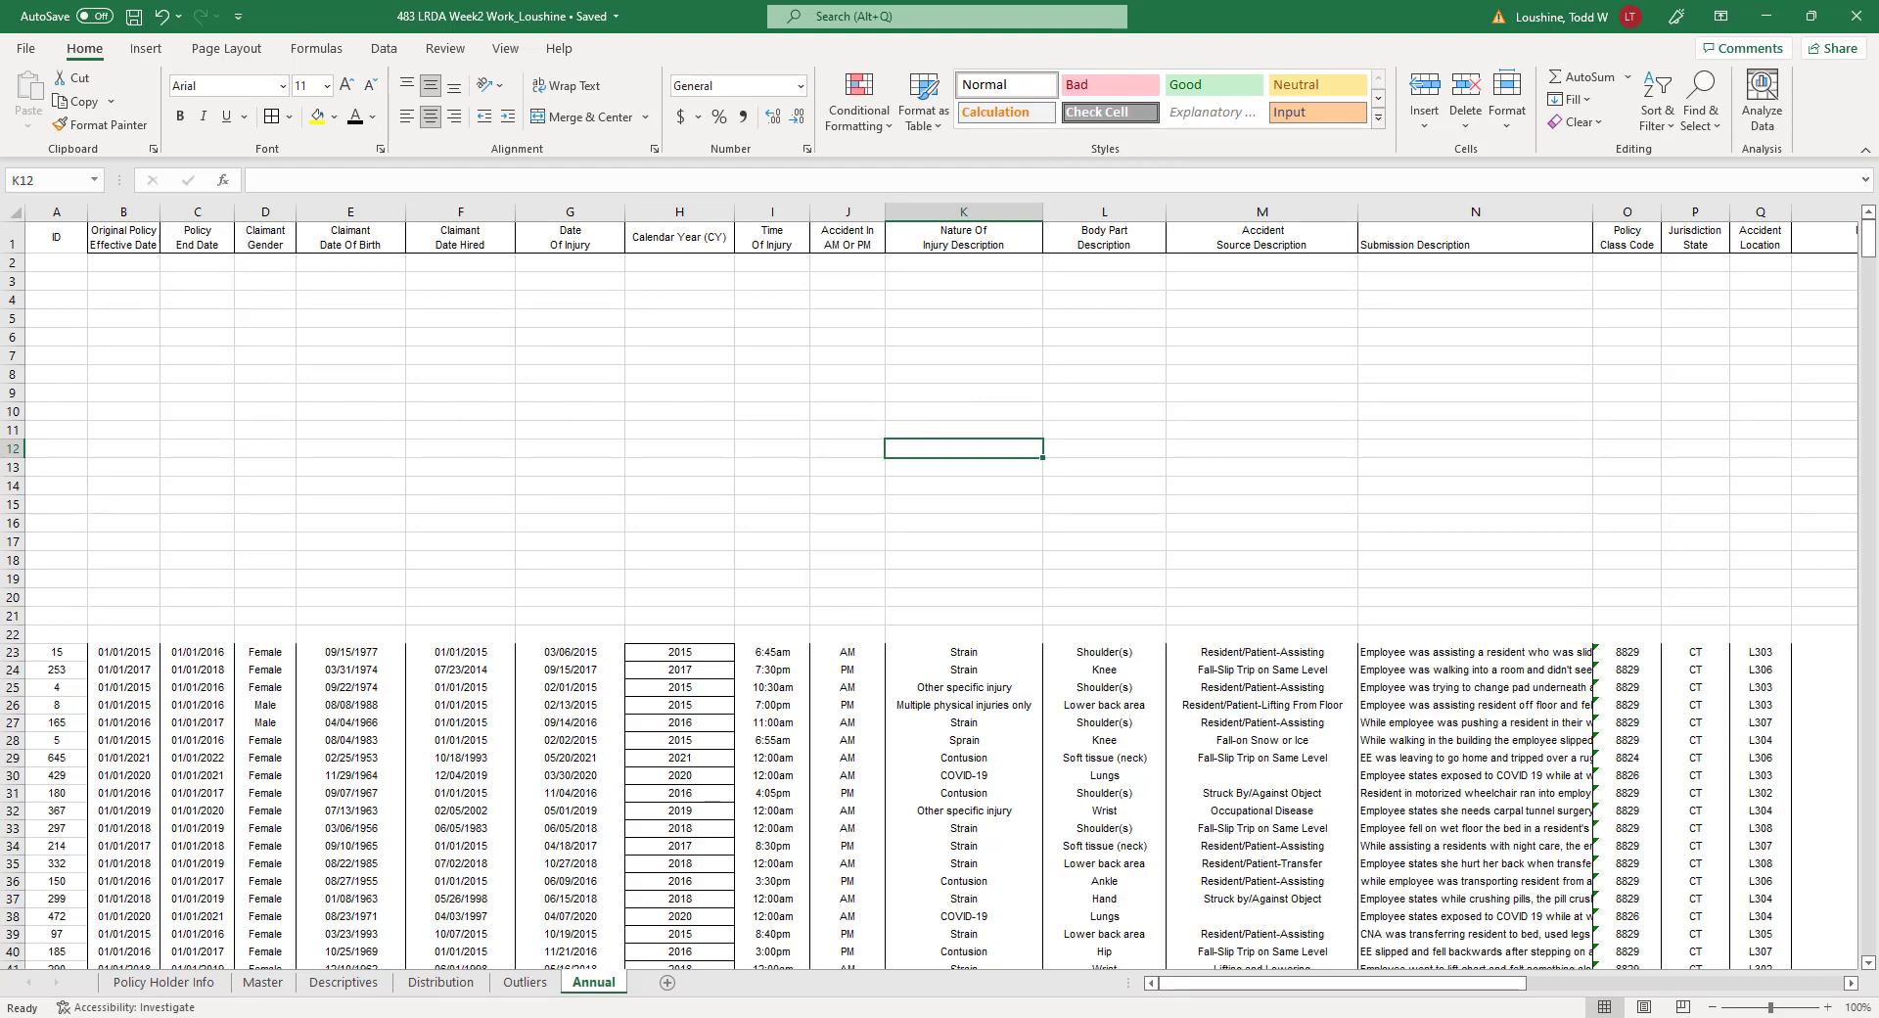
Copy the outlier claims in rows 770 to 790 of the Annual sheet into the empty rows starting at A2.
drag(1866, 240, 1867, 939)
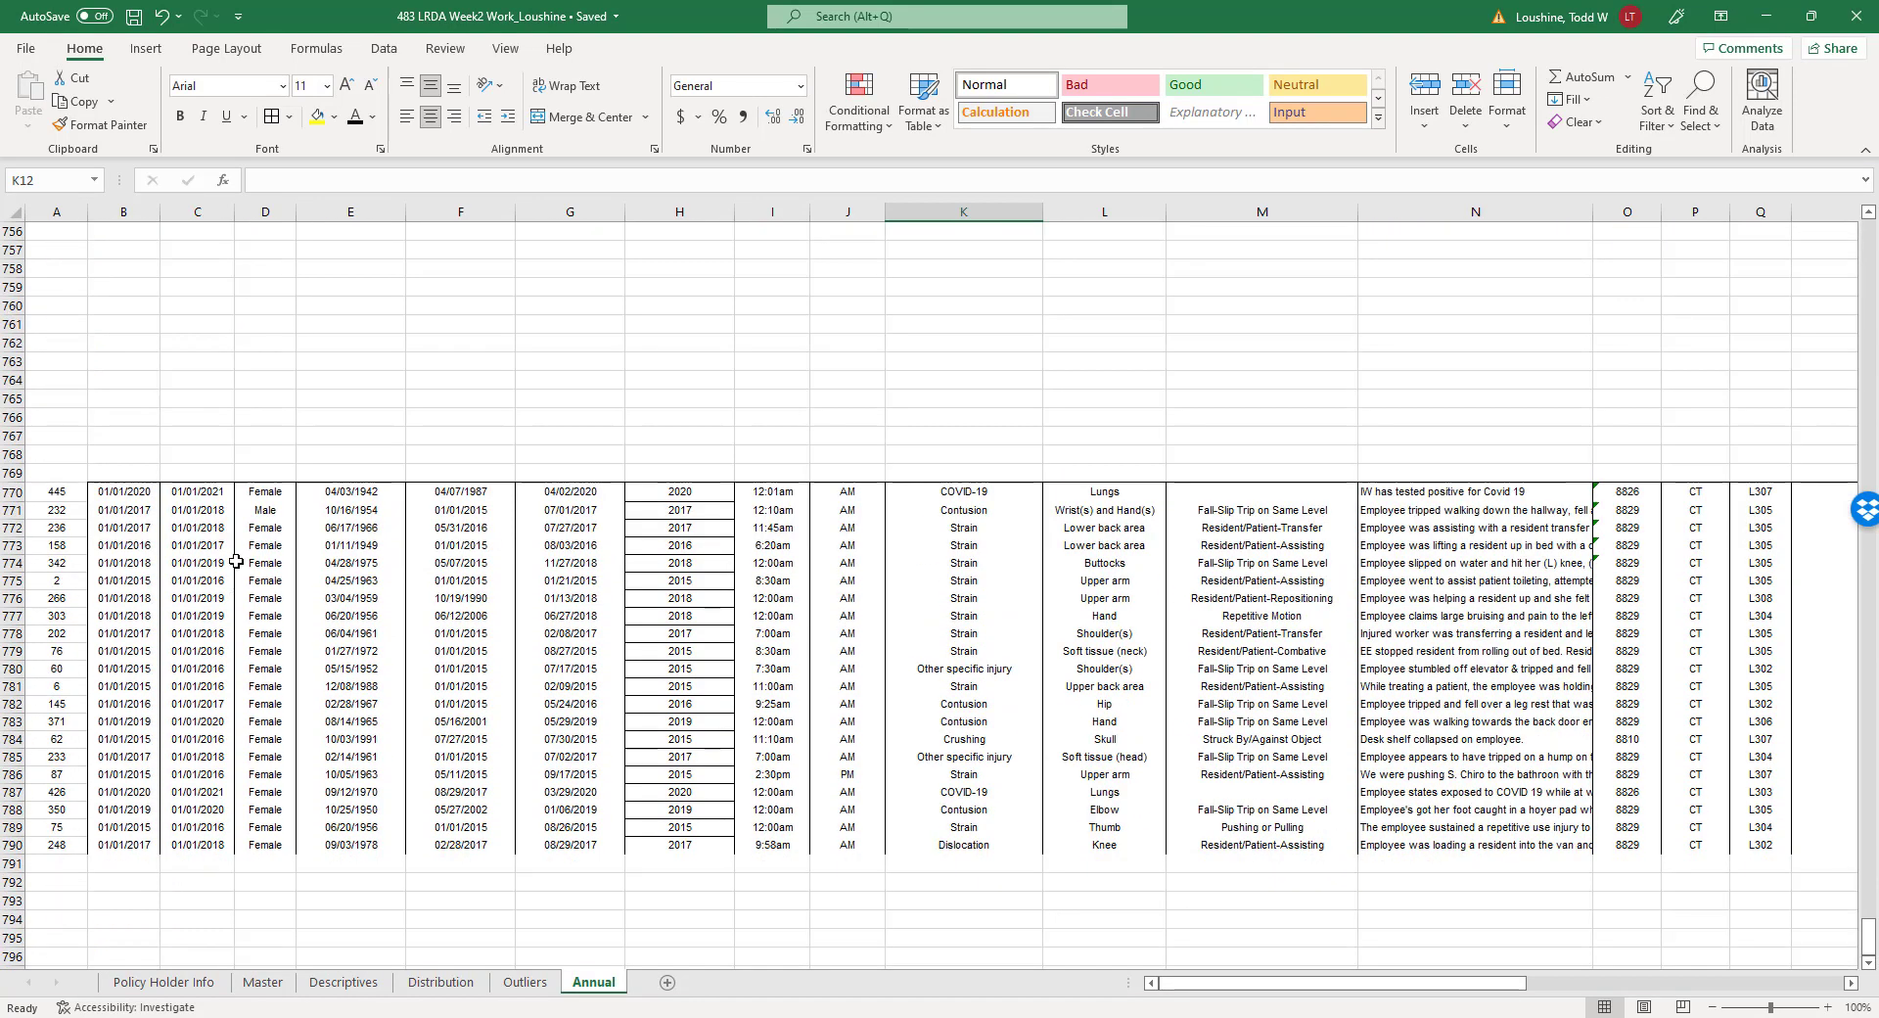
scroll(236, 560, down, 1)
drag(12, 436, 18, 789)
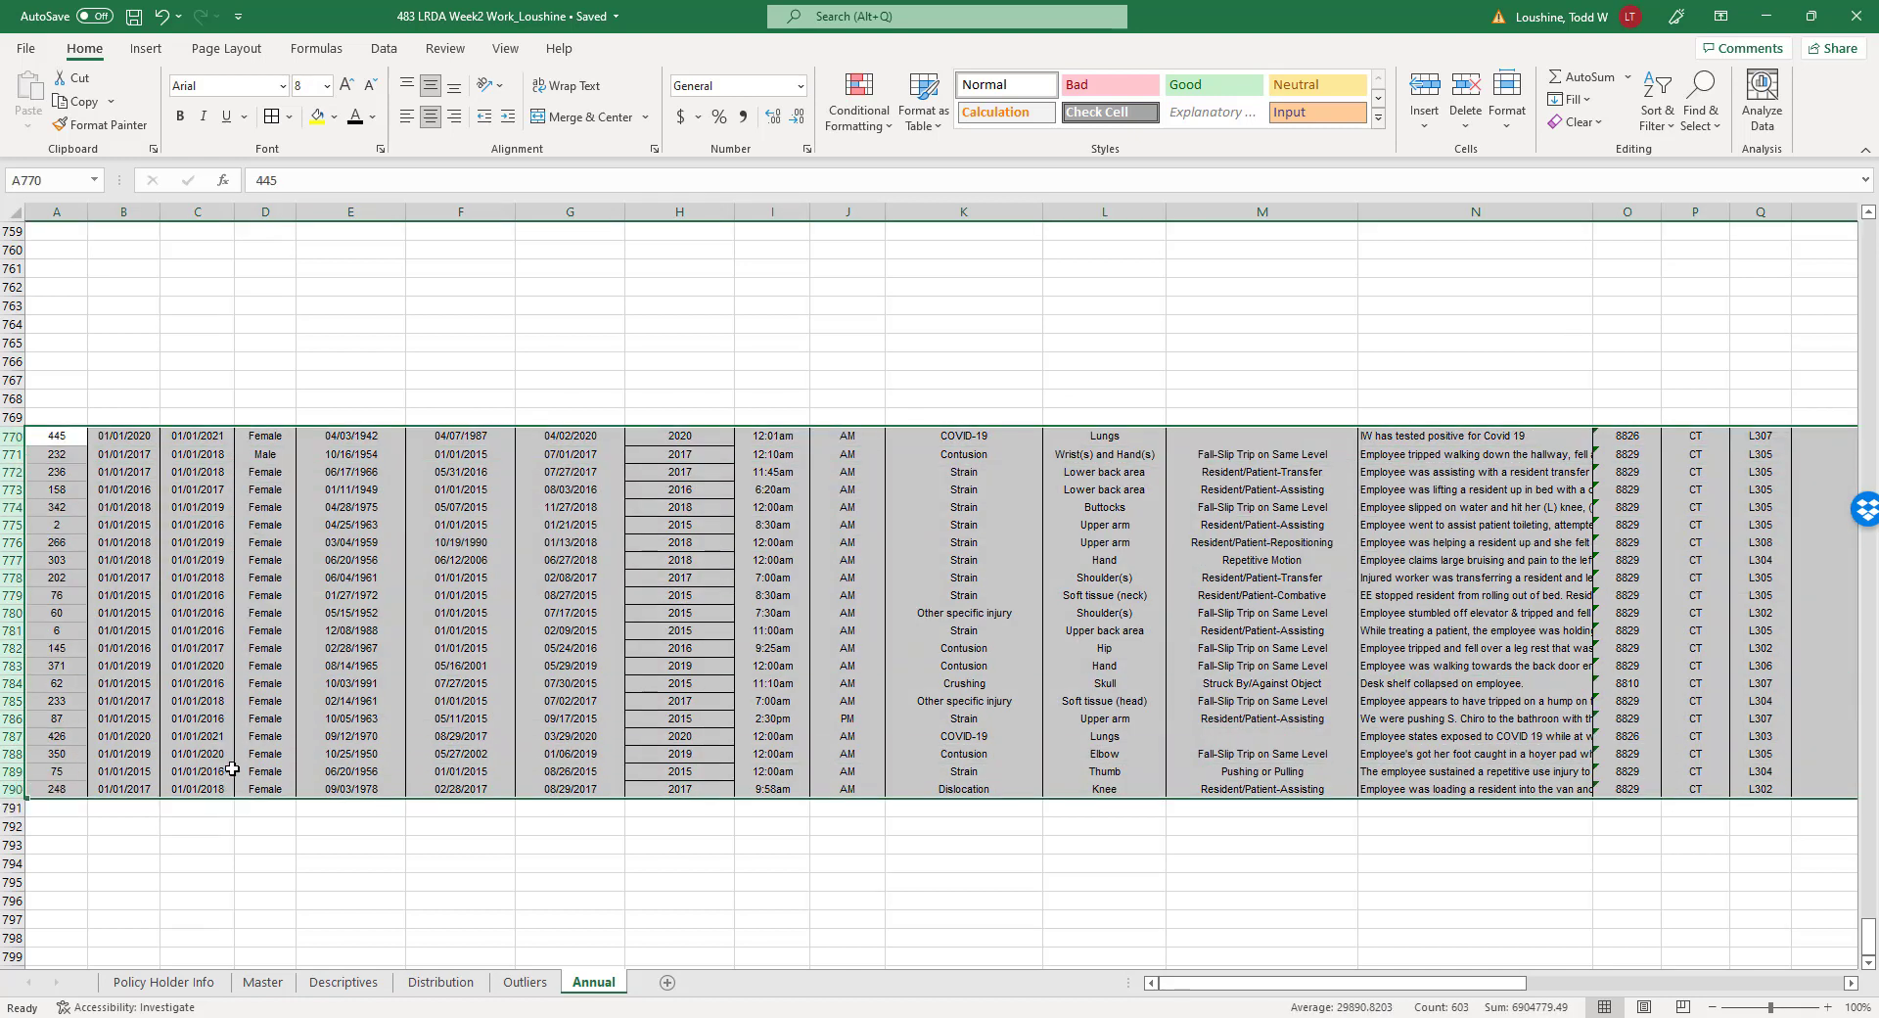
key(ctrl+c)
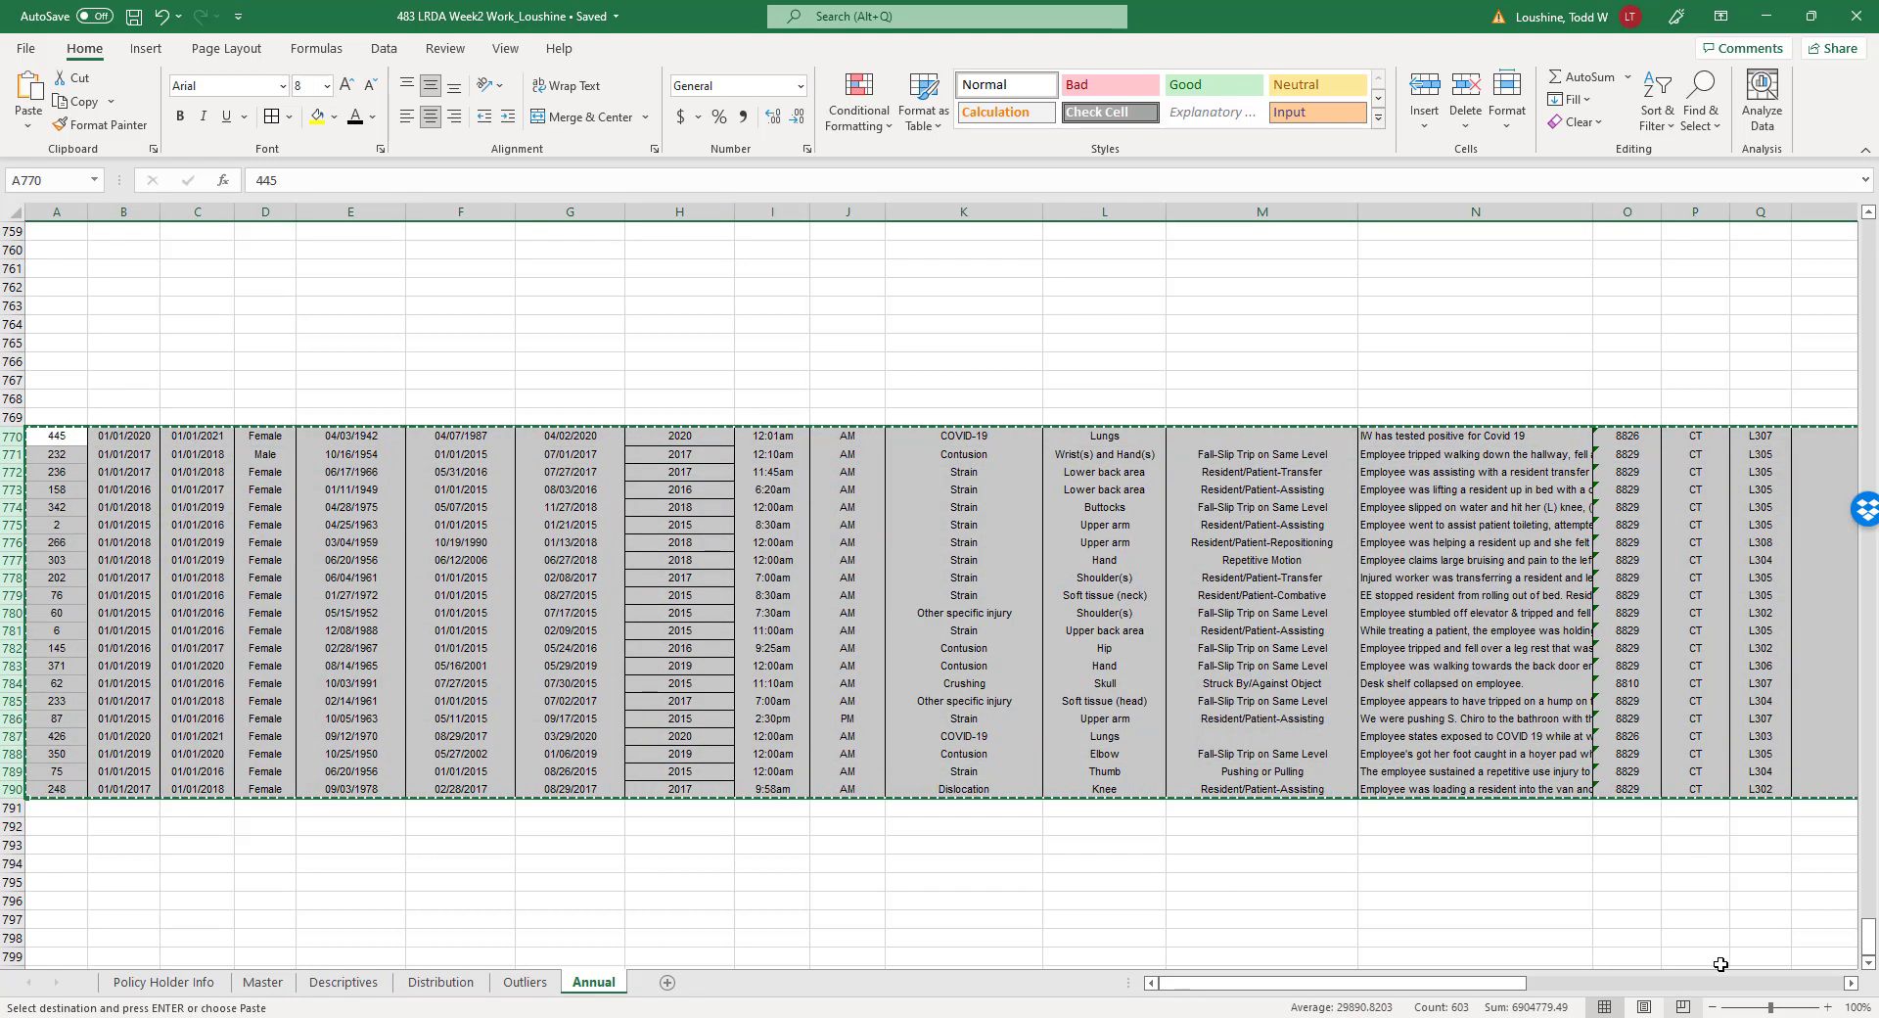
drag(1868, 939, 1829, 227)
click(44, 261)
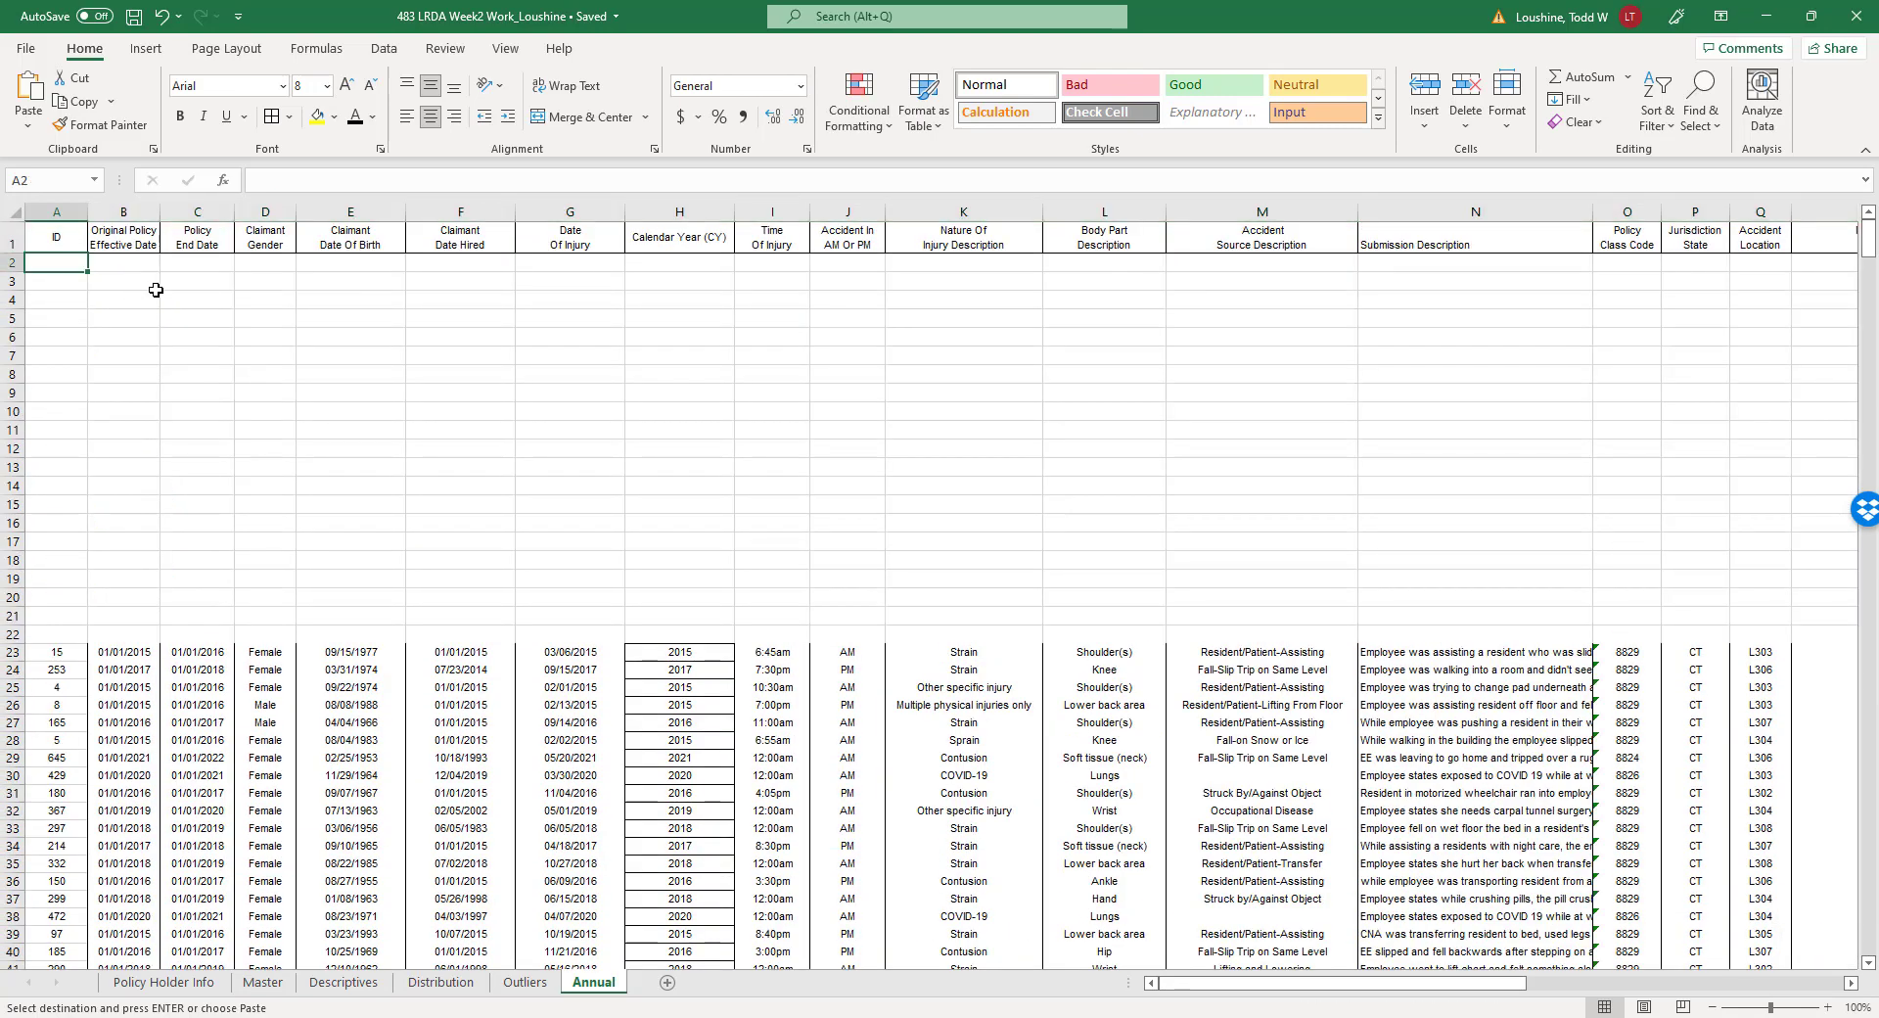
key(Return)
click(918, 350)
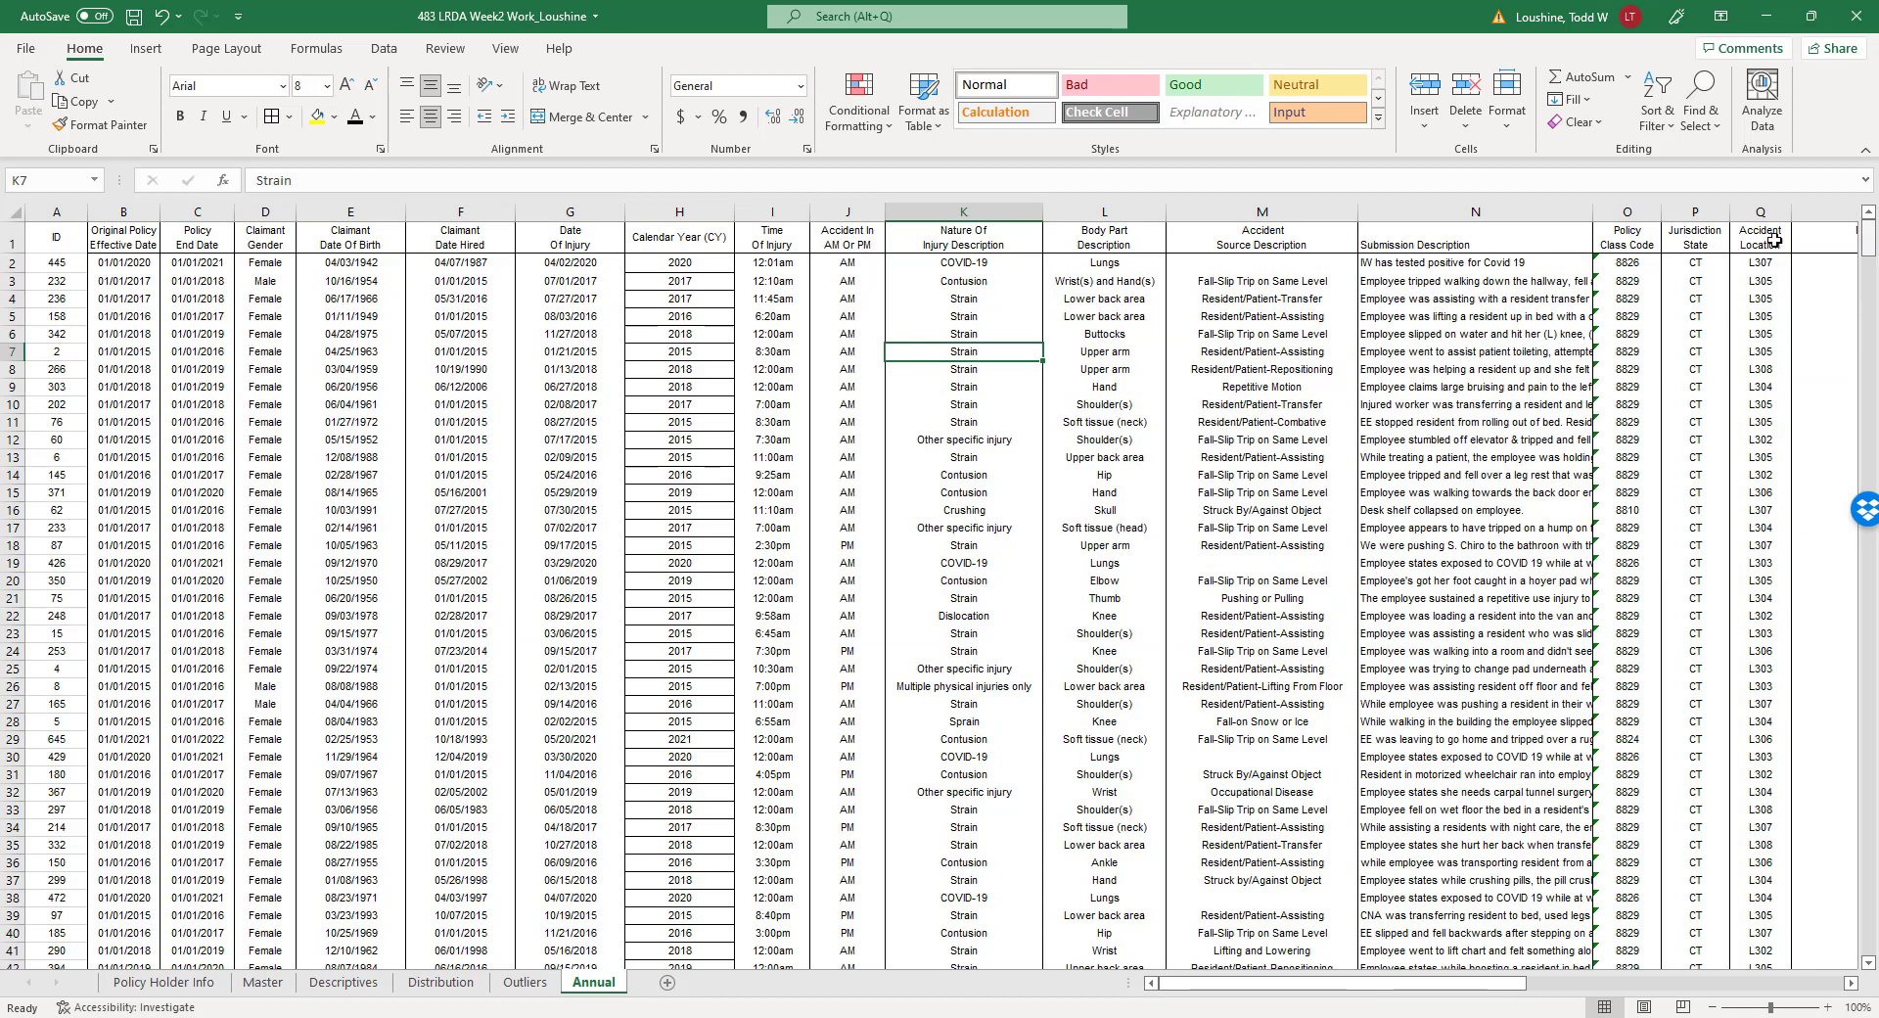
Add filters to the Annual sheet's header row and sort the claims by Date Of Injury from oldest to newest.
click(12, 246)
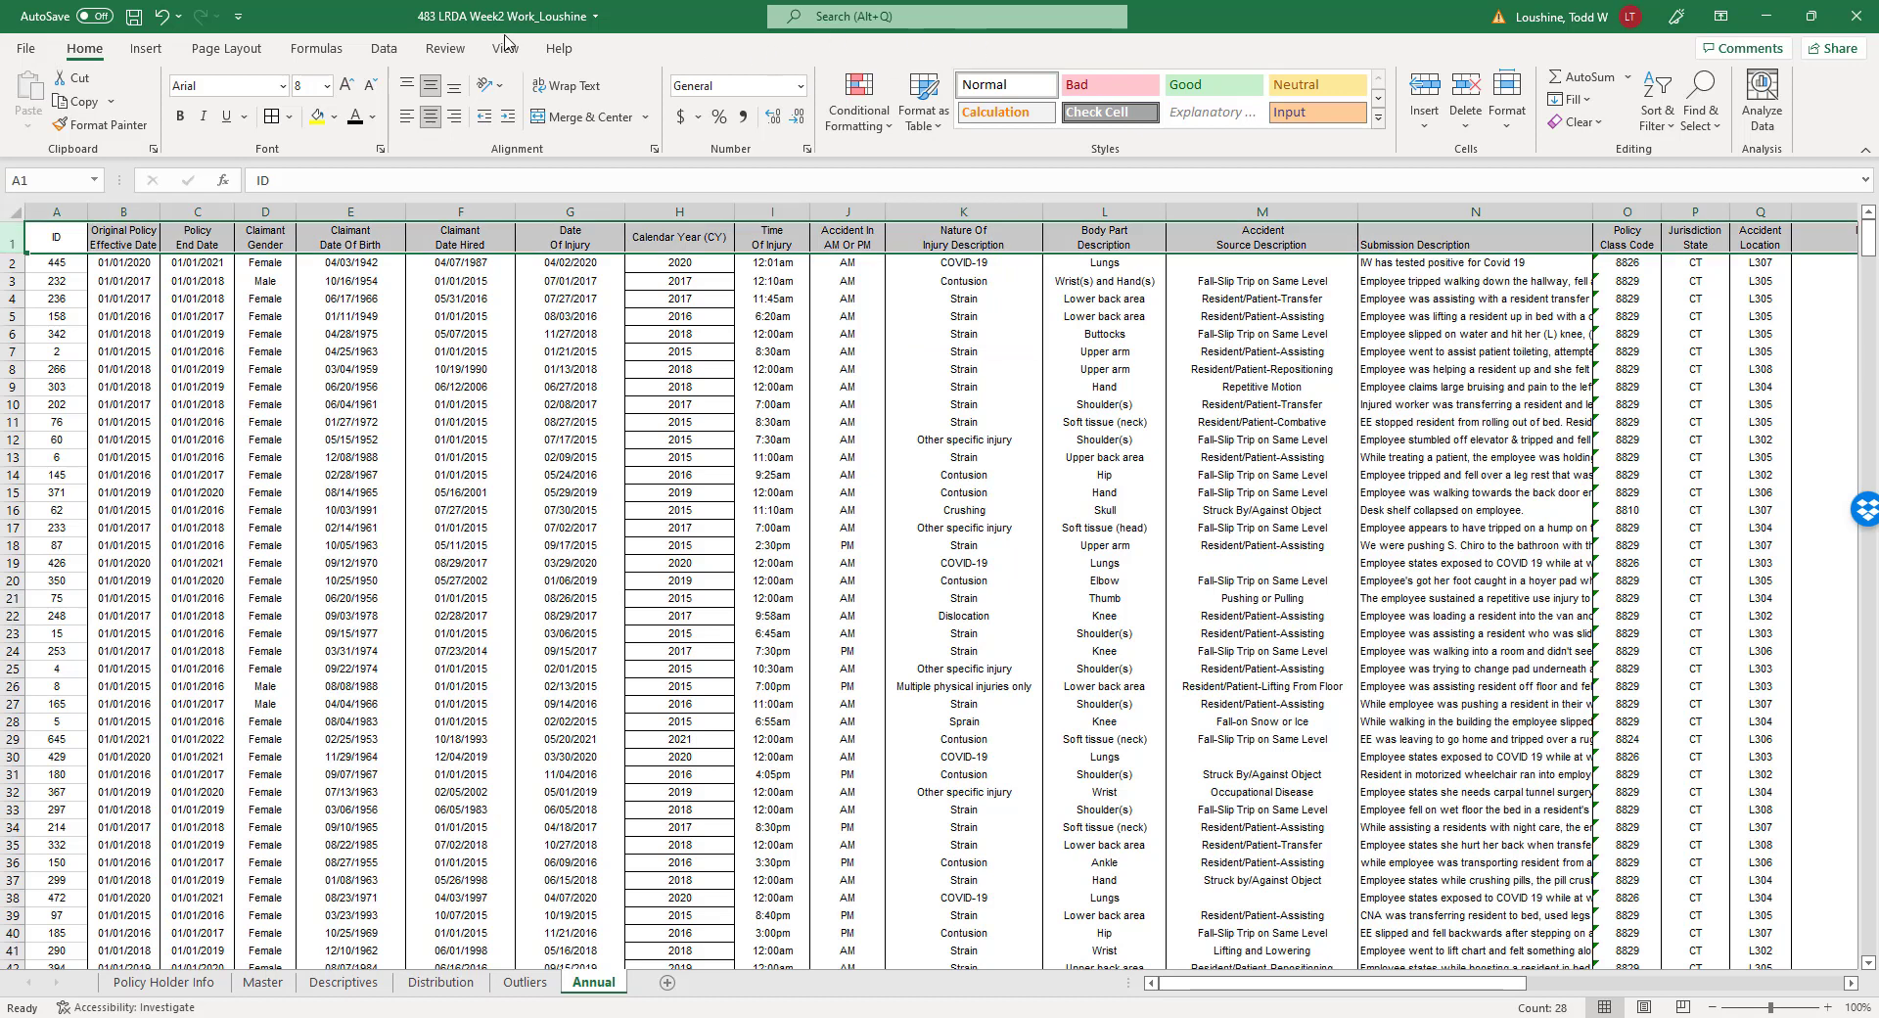
click(383, 49)
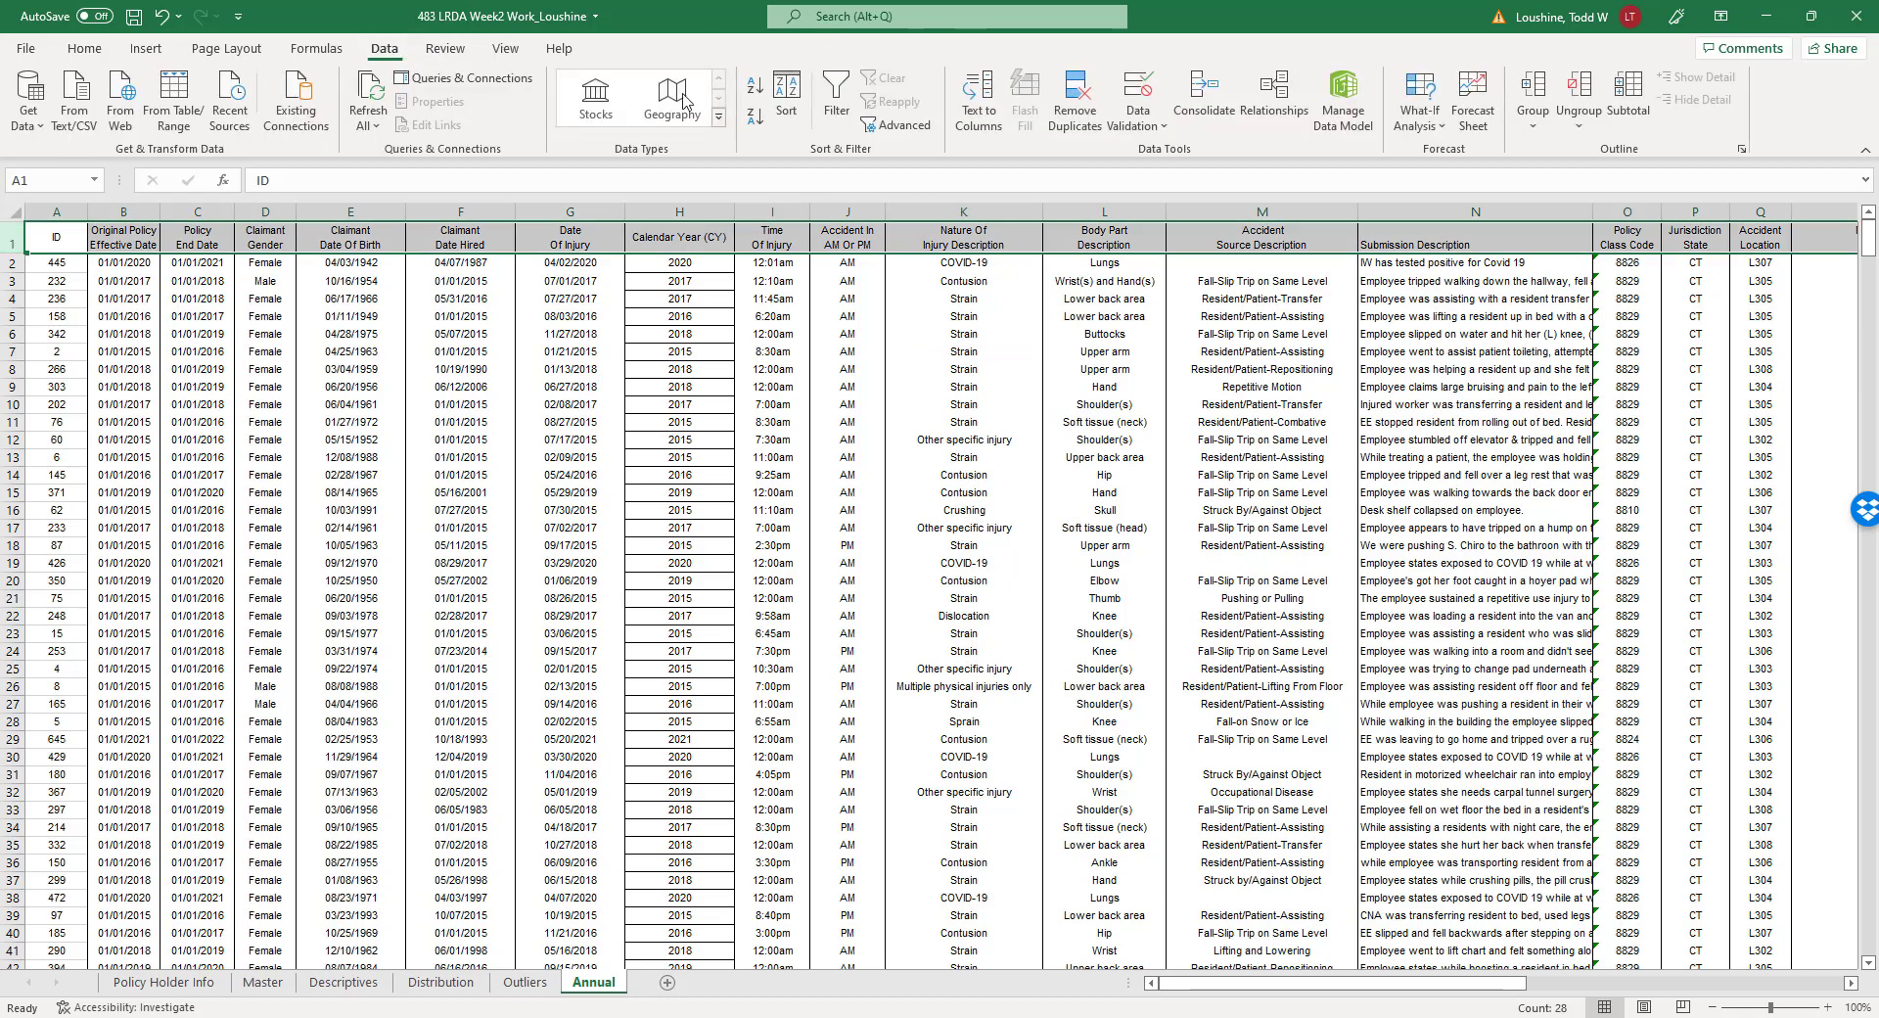
click(840, 108)
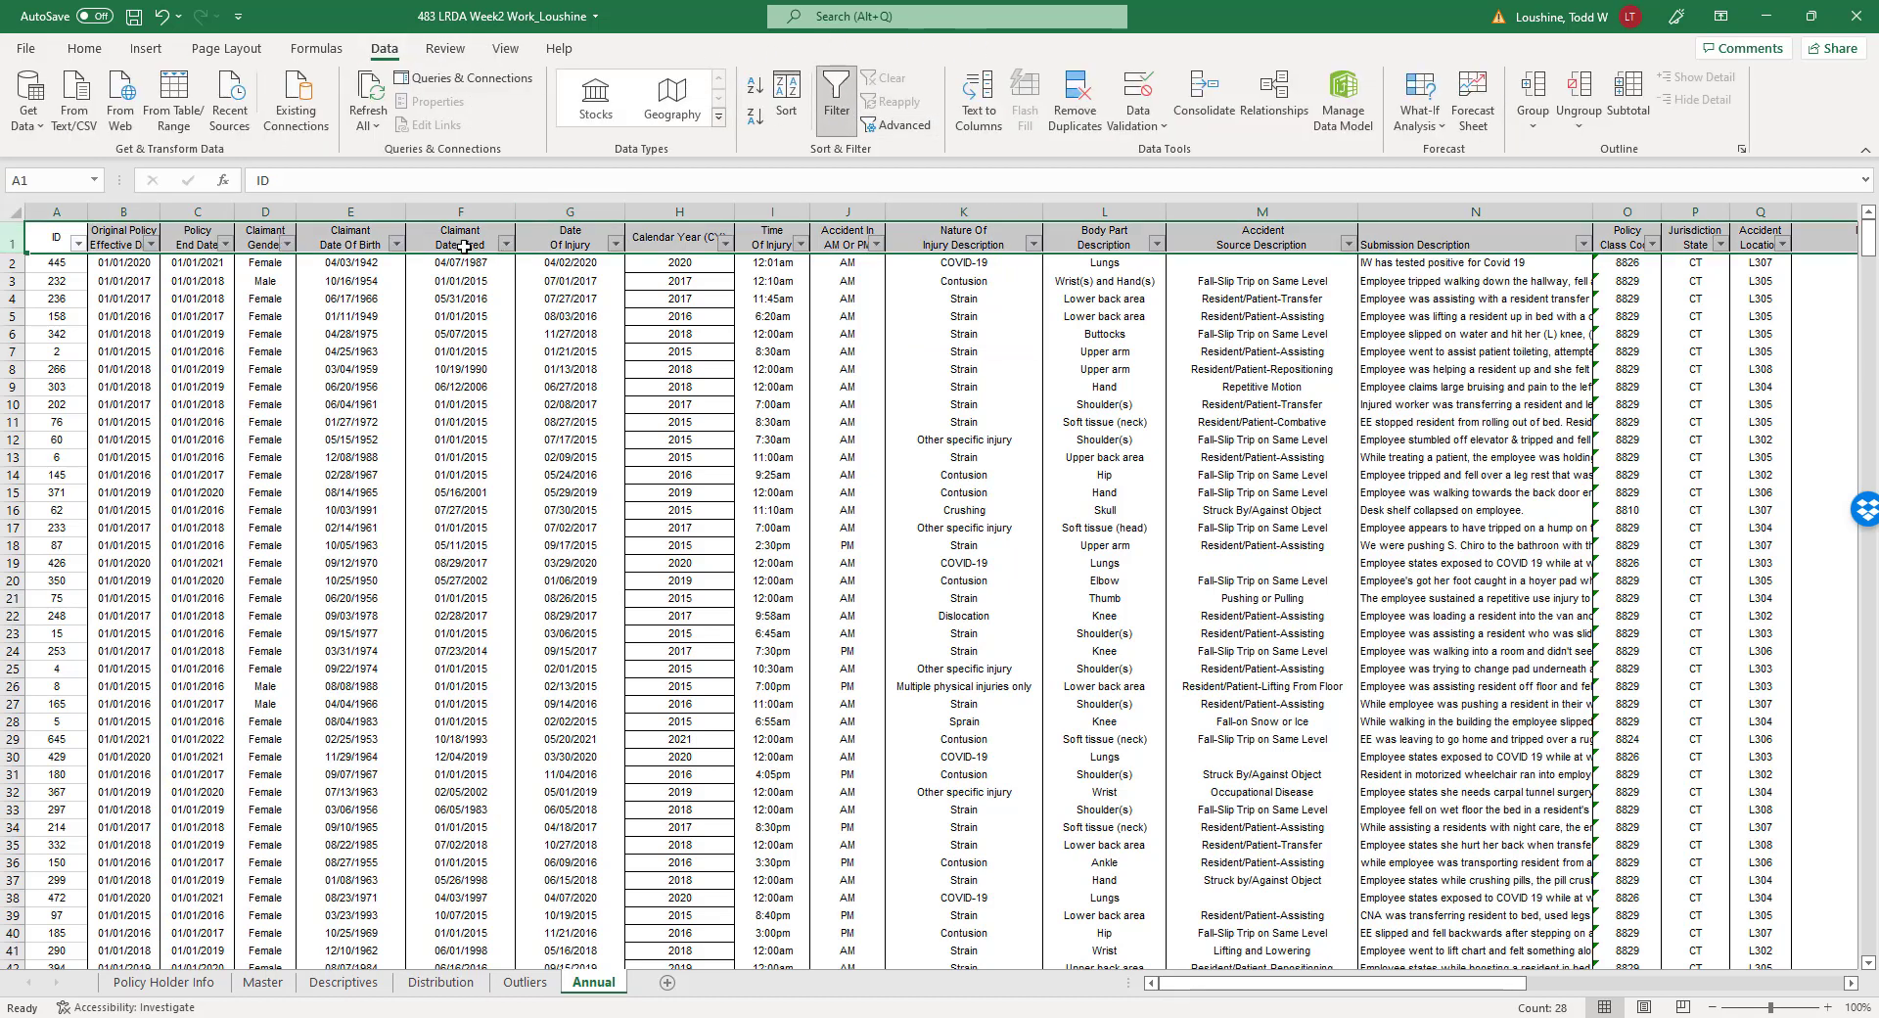
click(616, 245)
click(431, 264)
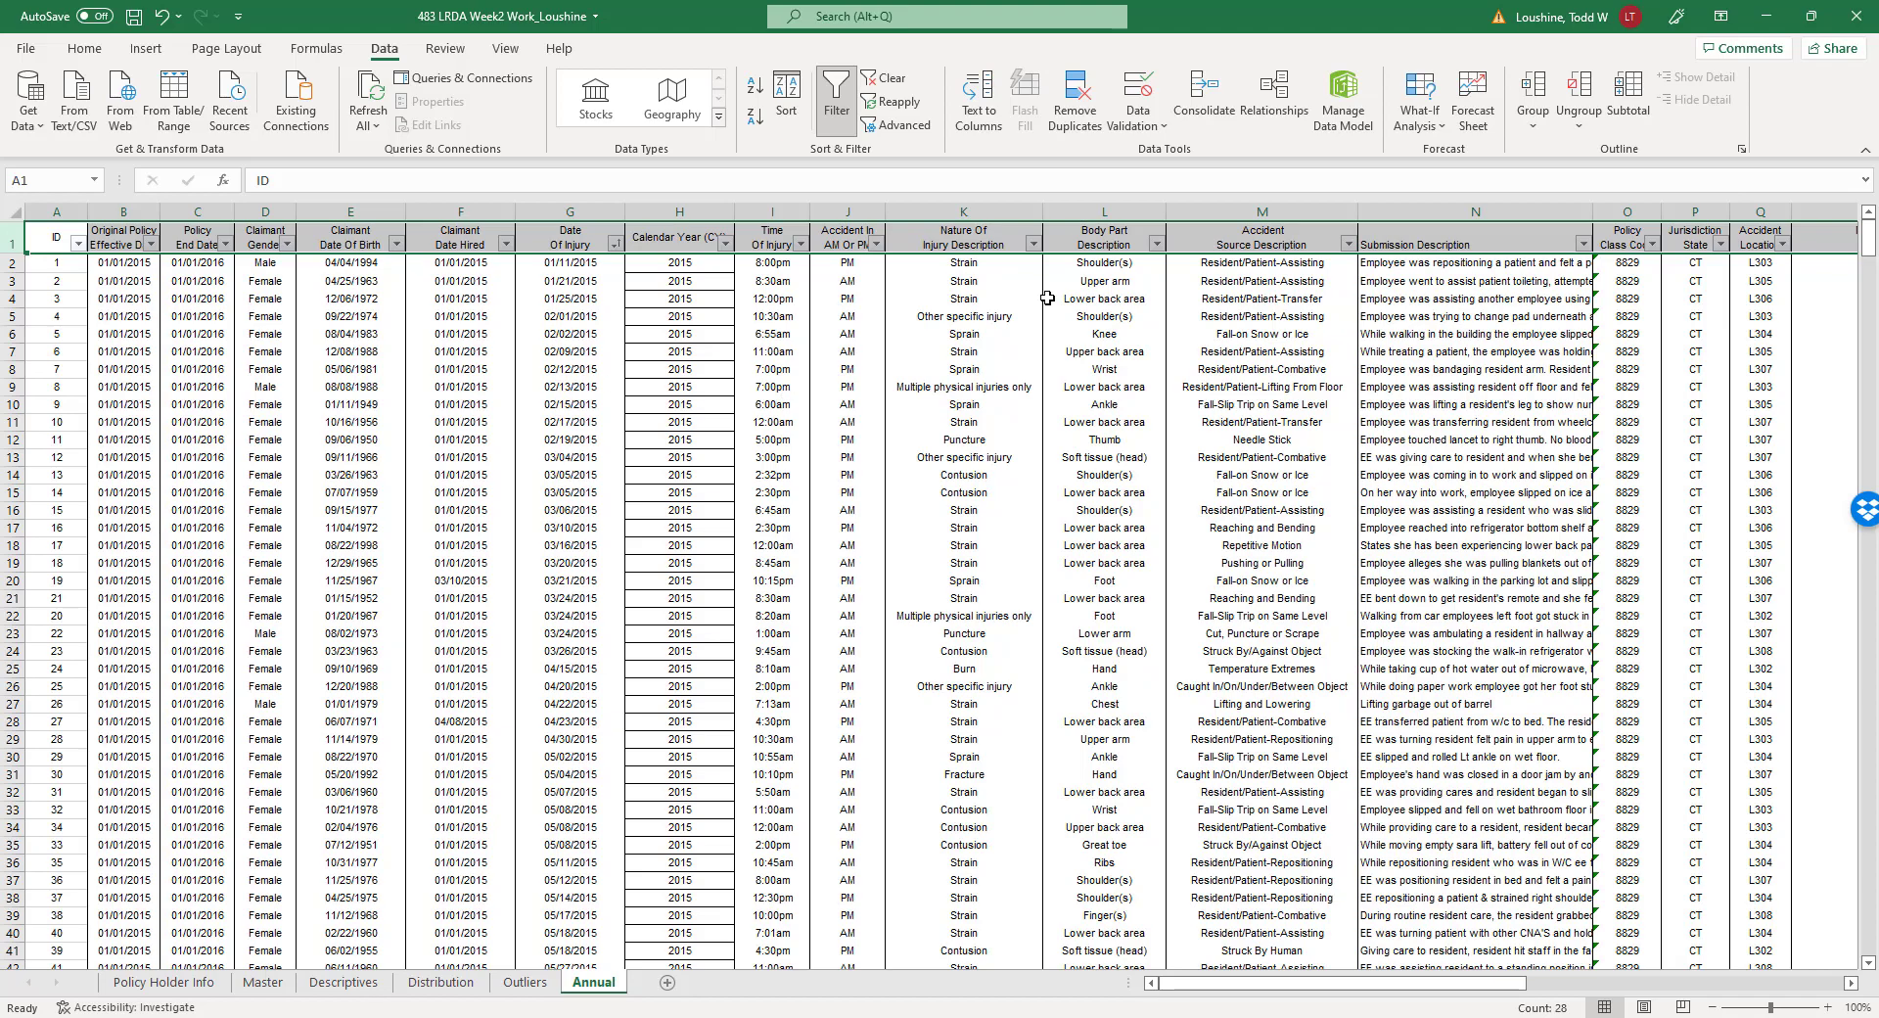
Delete the bar chart beside the summary tables below the claims on the Annual sheet.
drag(1871, 250, 1869, 893)
click(1475, 826)
drag(1522, 980, 1666, 980)
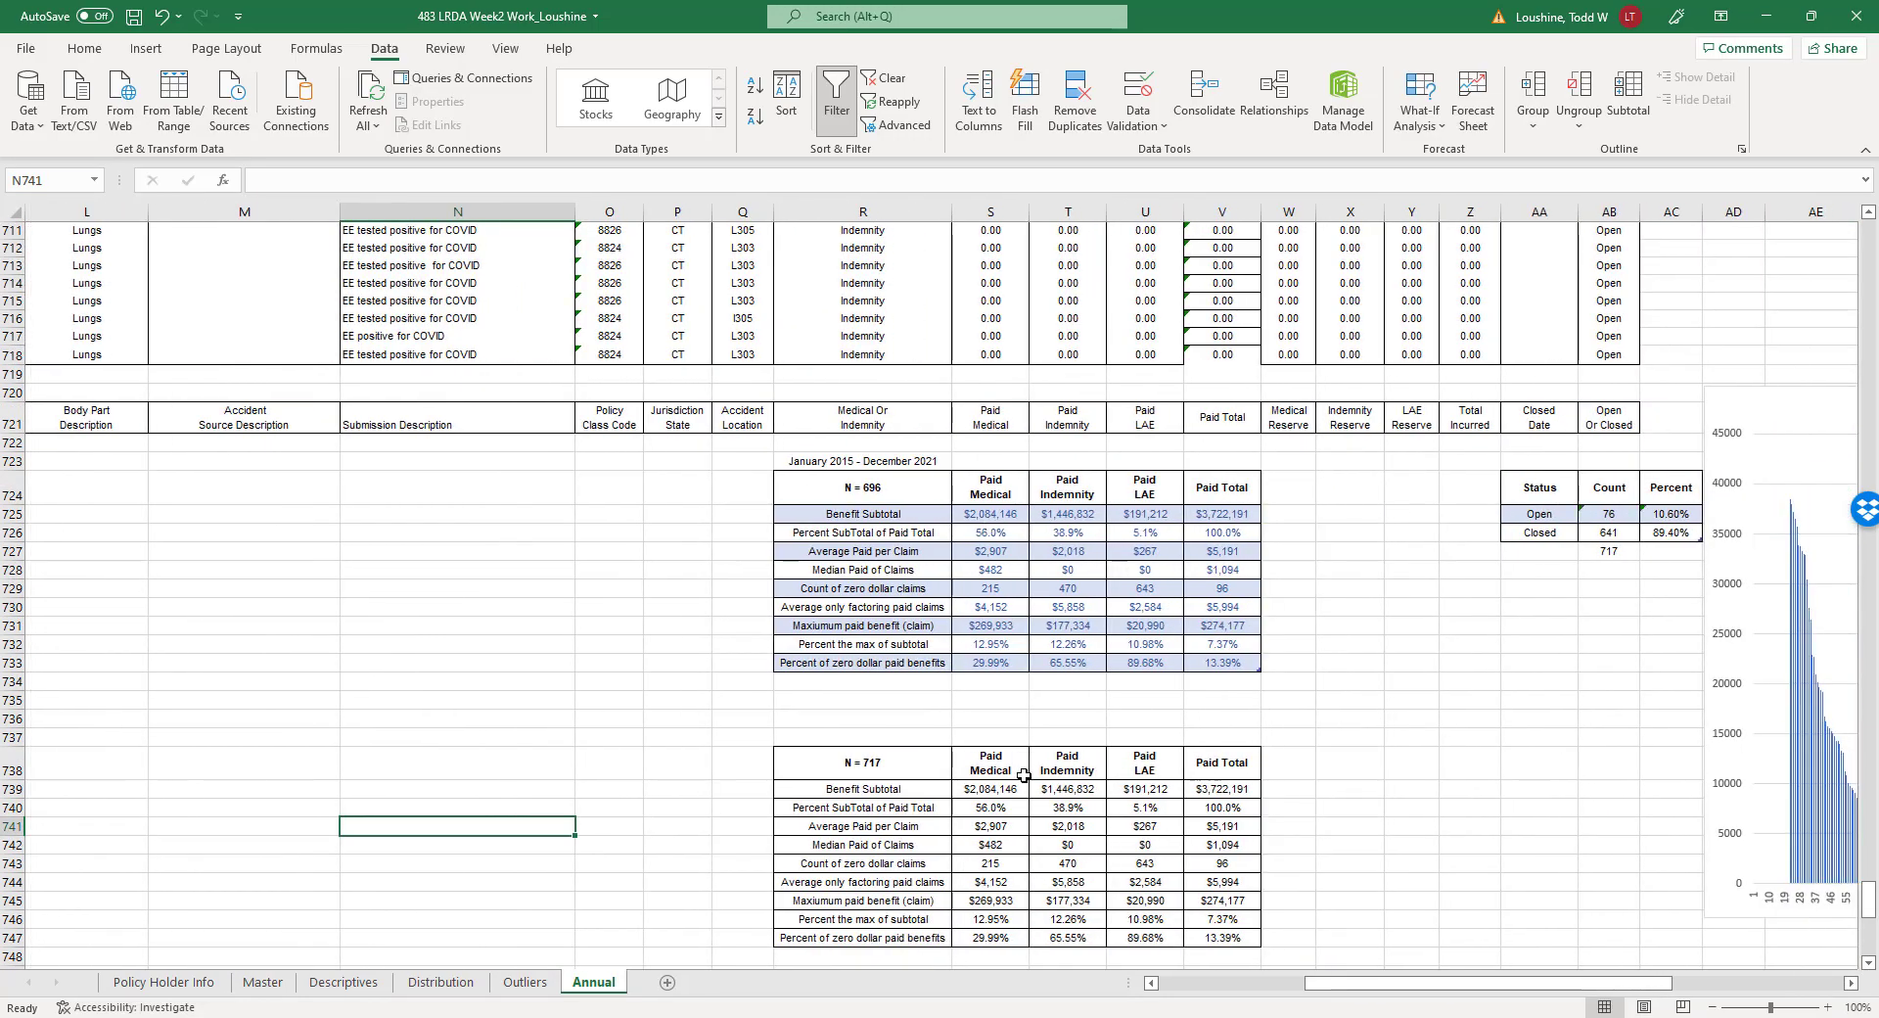
click(910, 483)
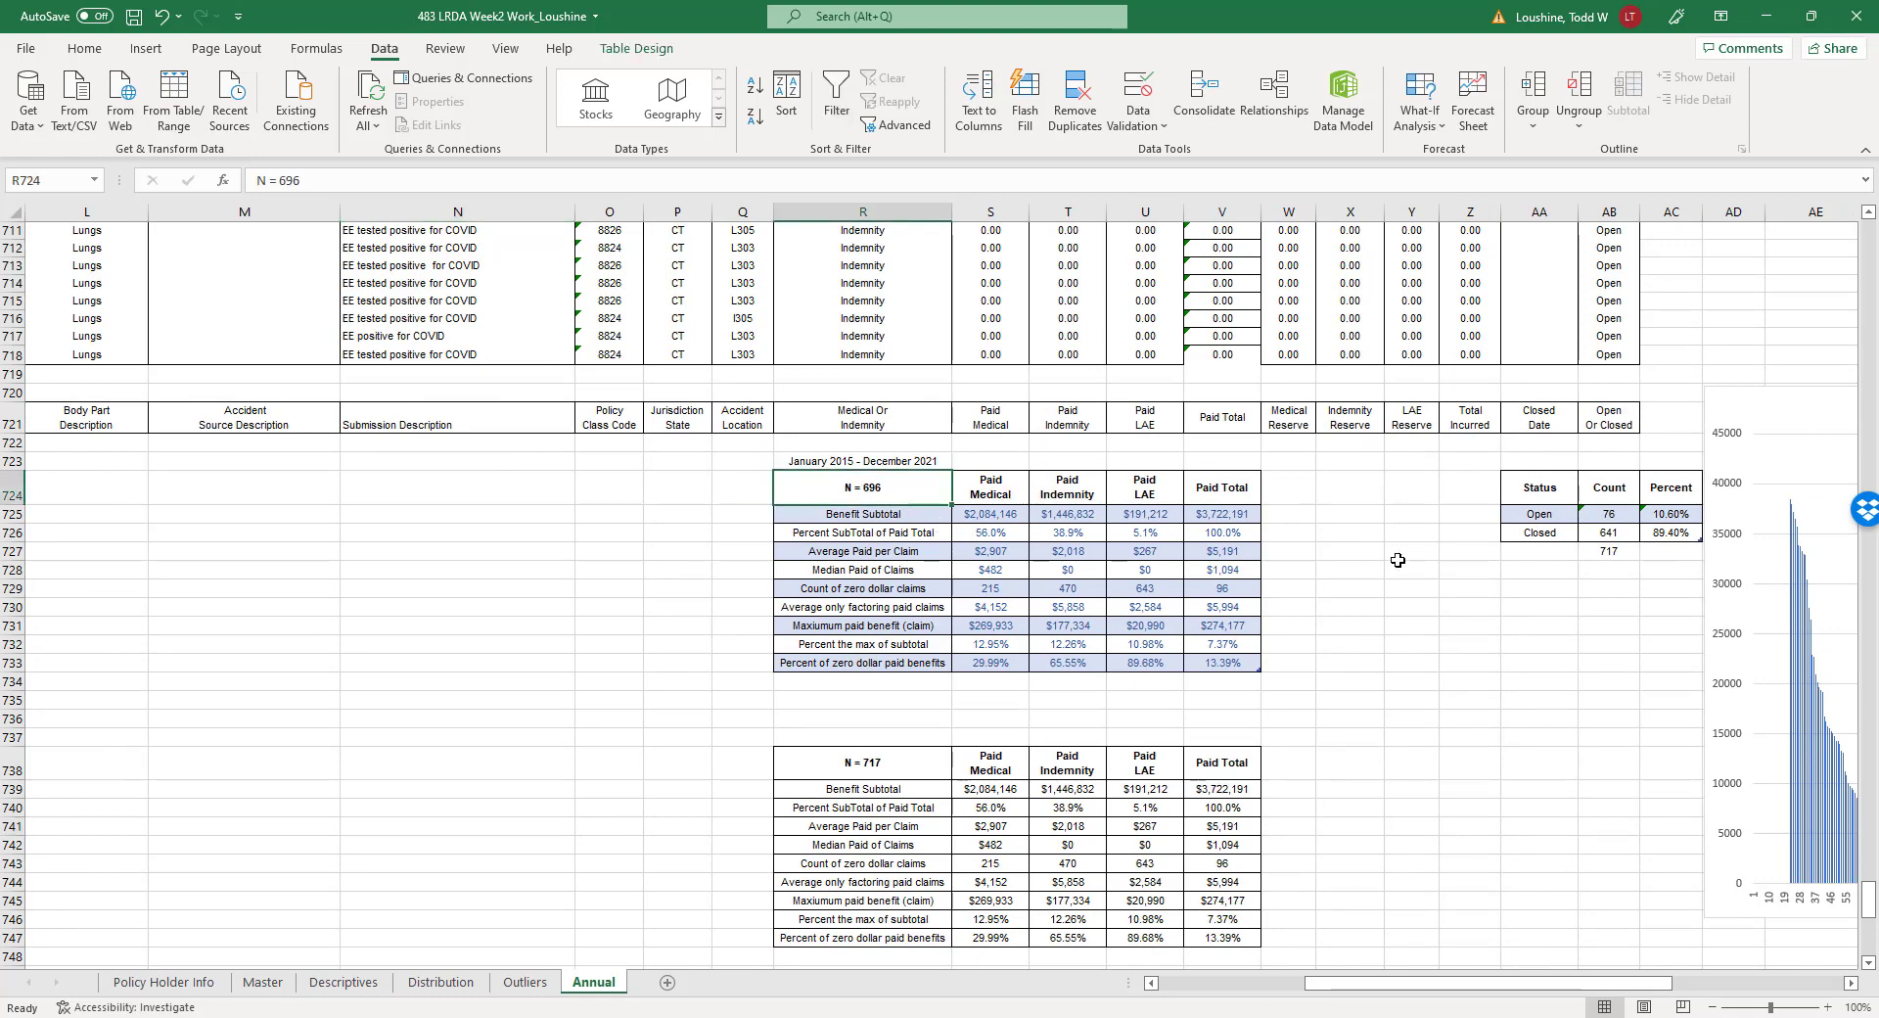
click(1429, 596)
click(1765, 404)
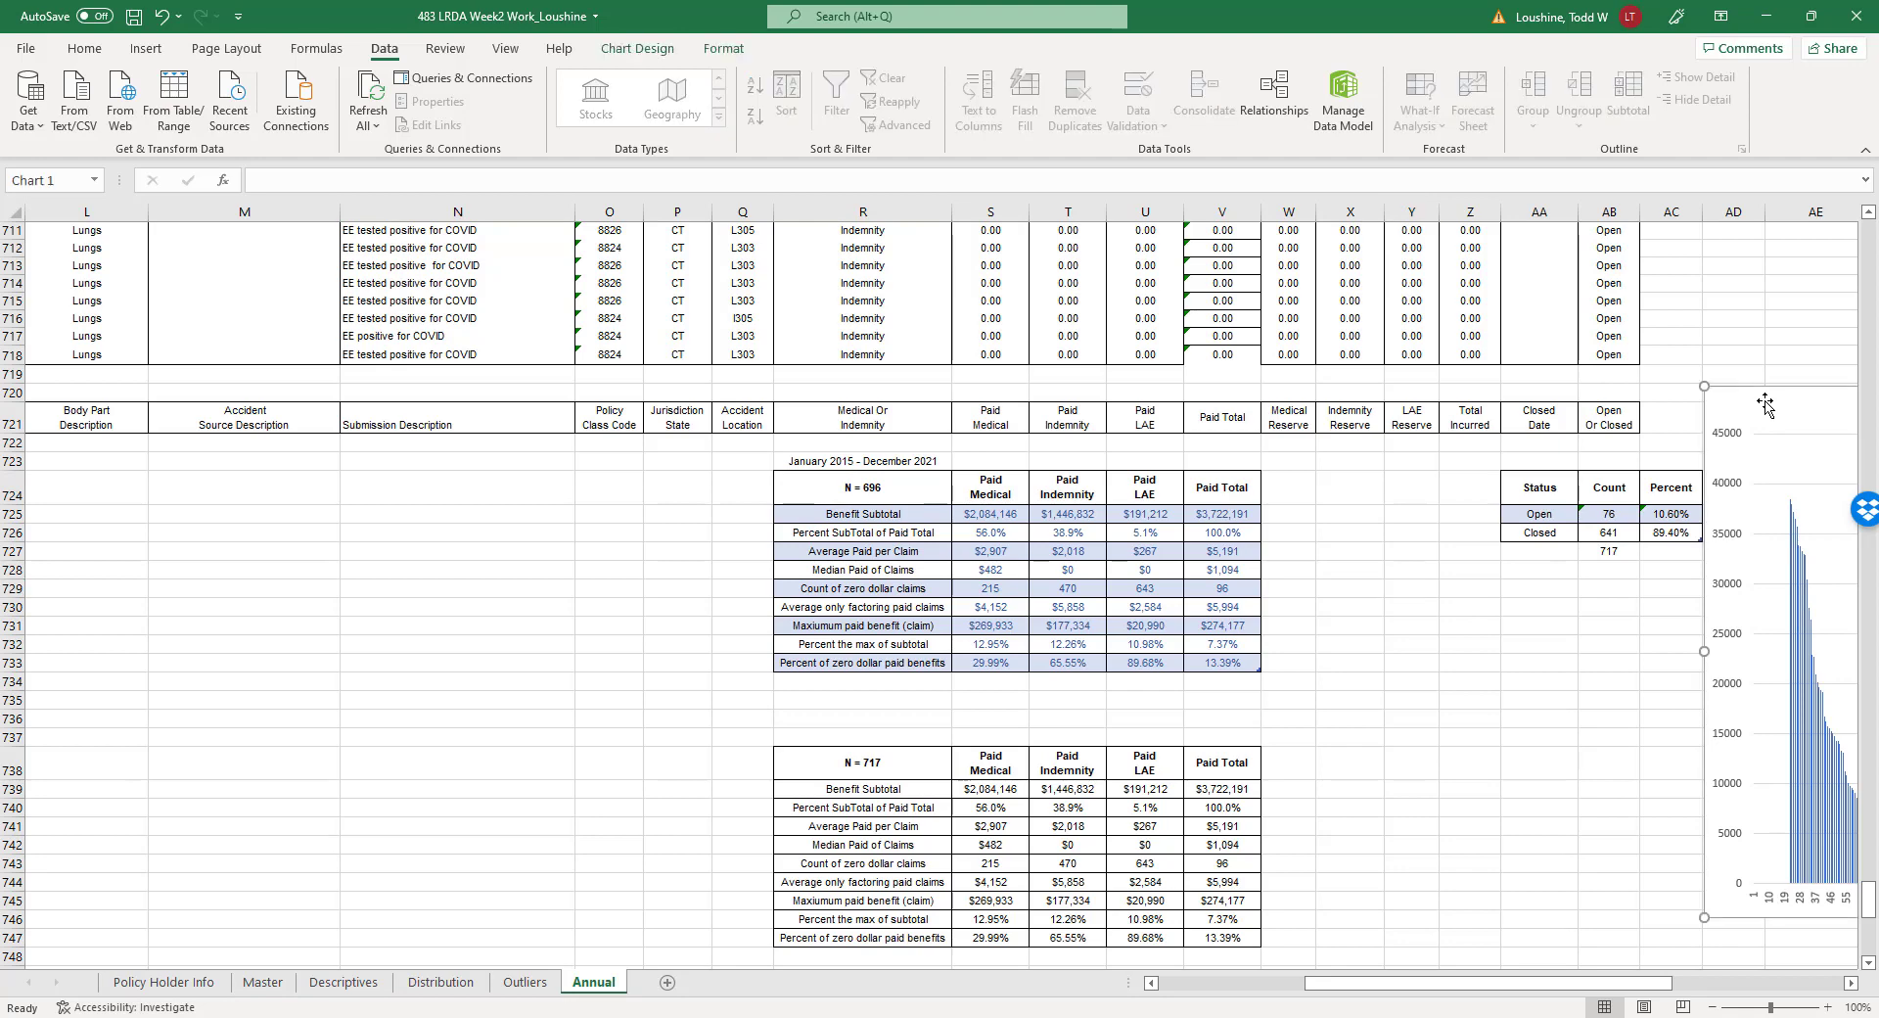
key(Delete)
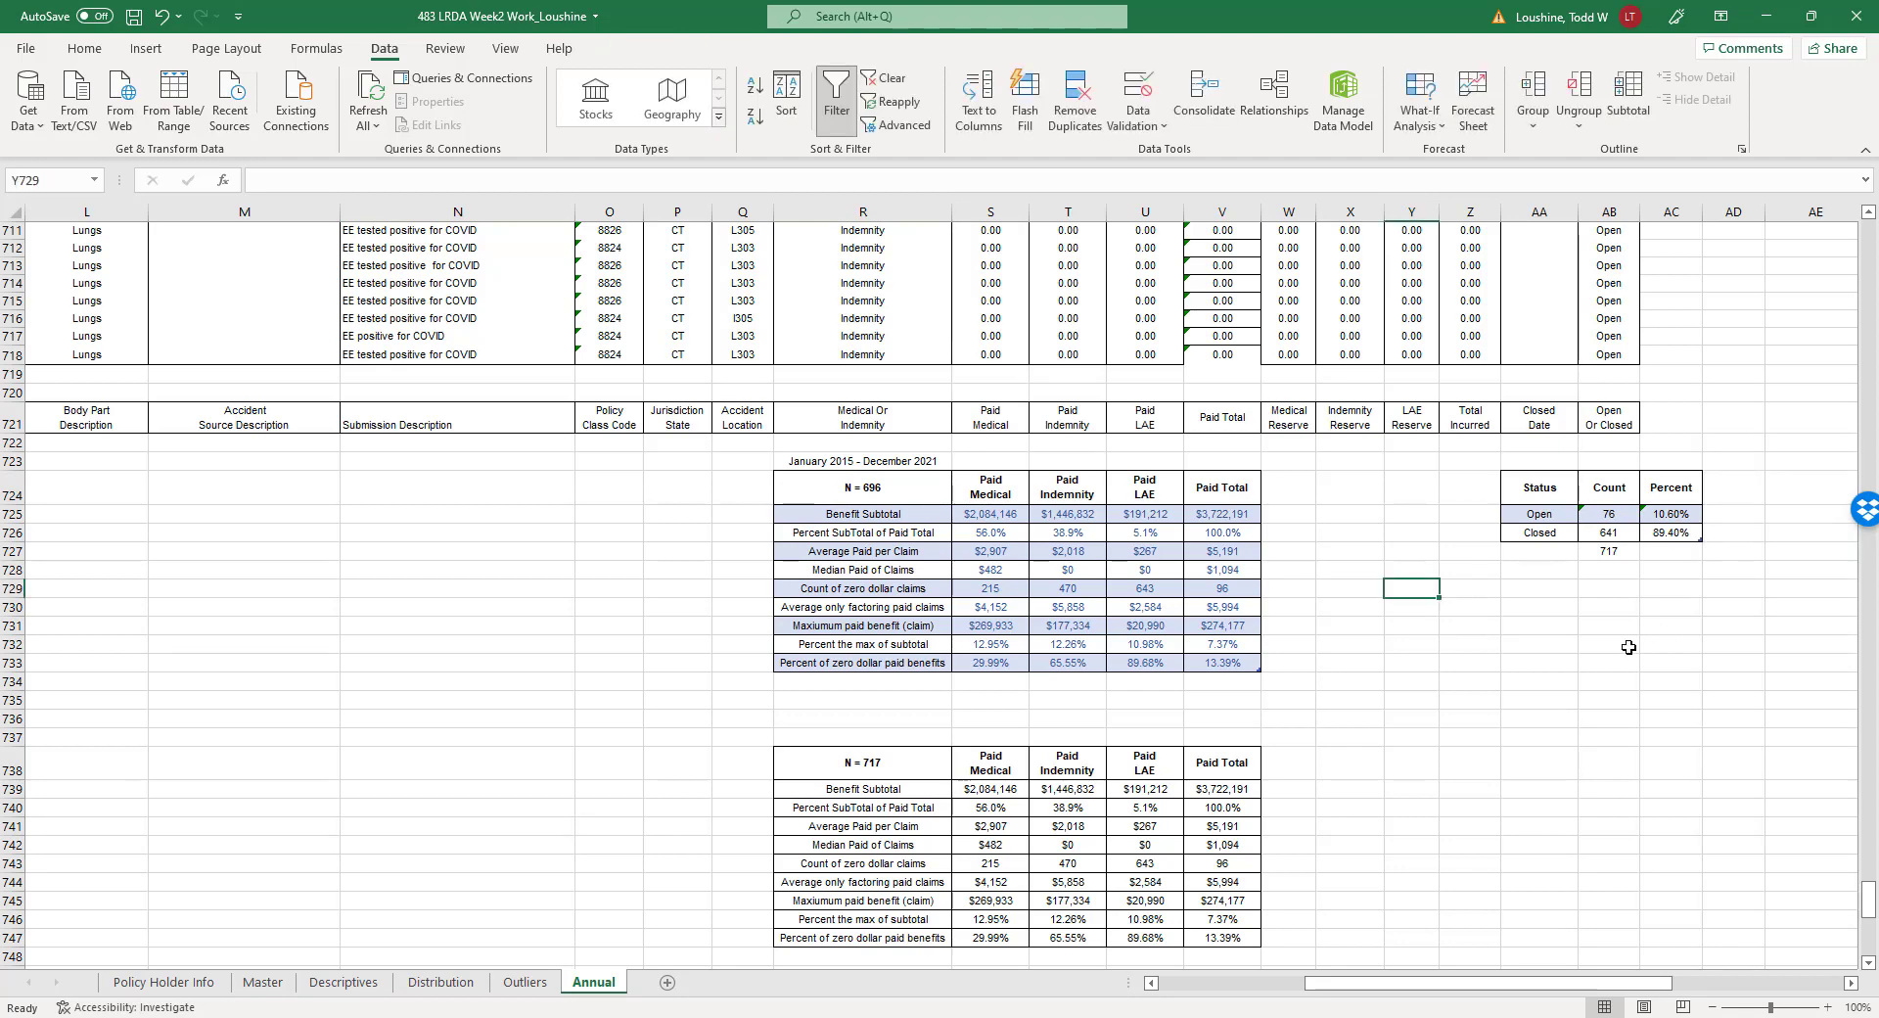
Delete the empty rows 734 to 736 between the N = 696 and N = 717 summary tables.
click(1609, 662)
scroll(1471, 633, down, 3)
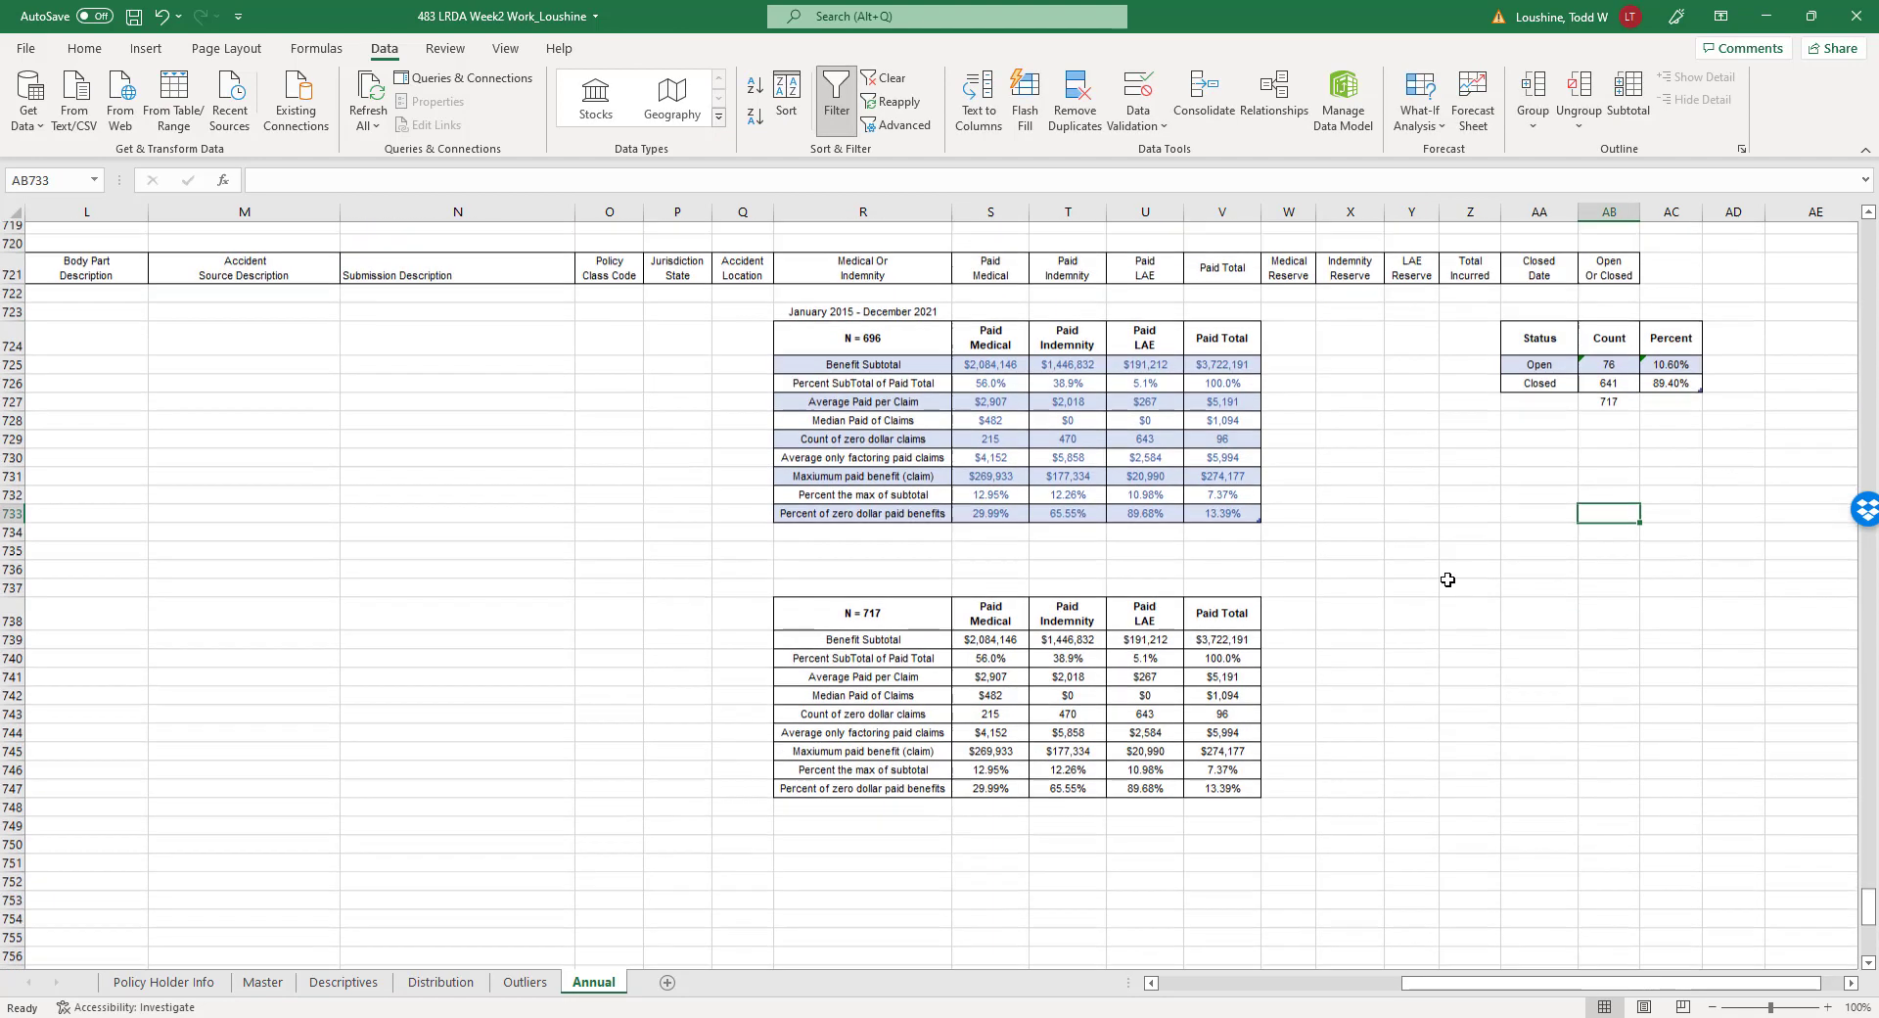
drag(15, 520, 14, 558)
right_click(10, 539)
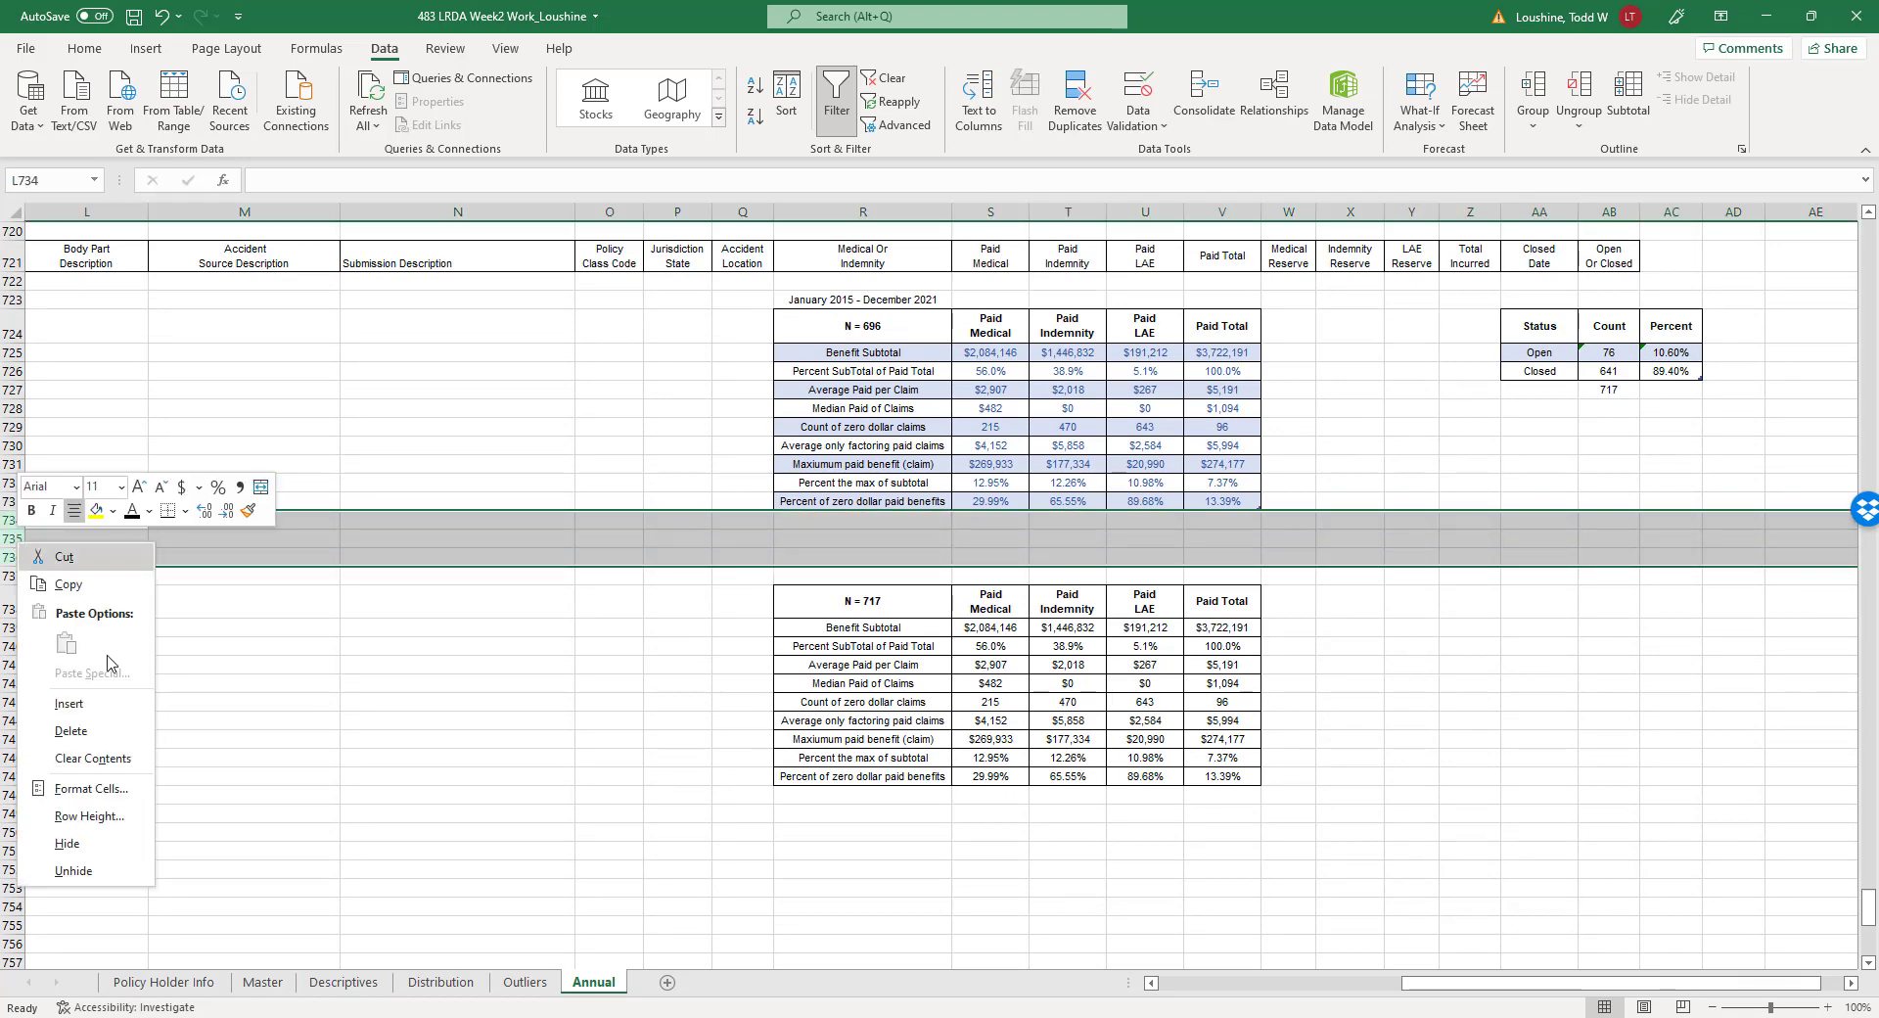
click(59, 733)
click(357, 668)
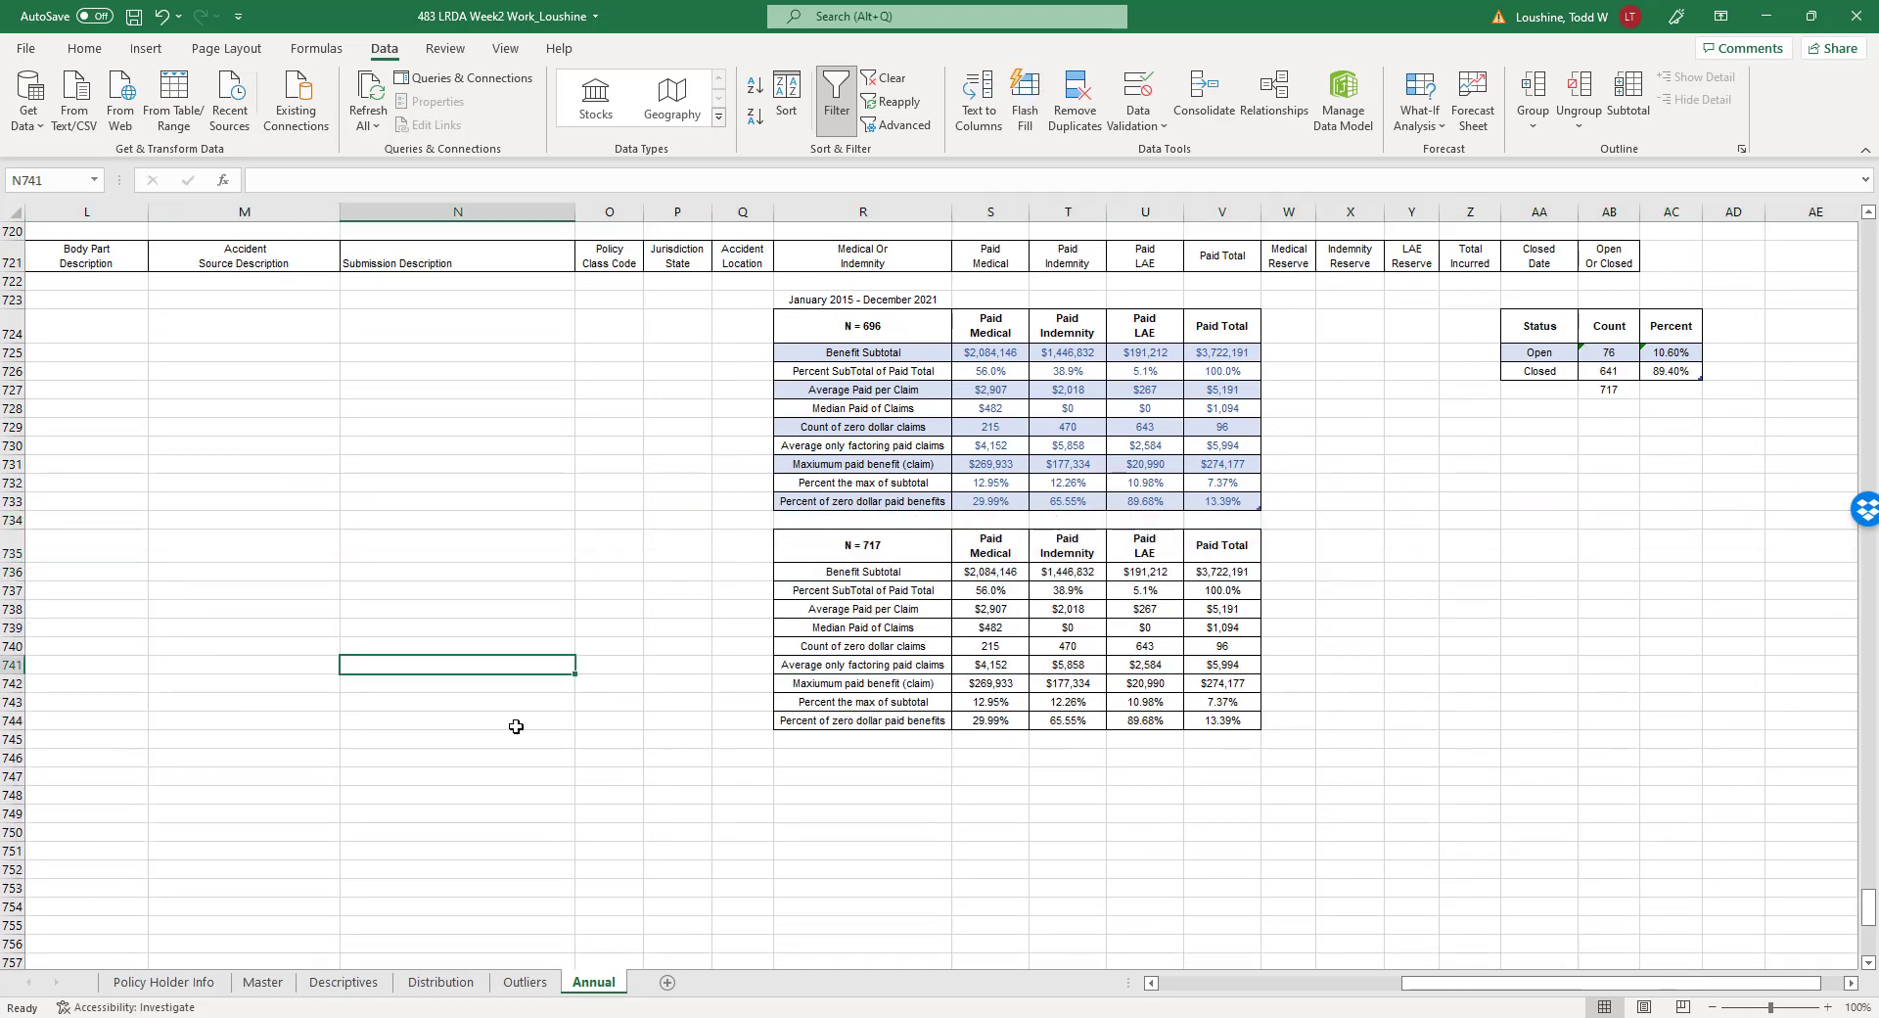
Copy the Paid Medical, Paid Indemnity, Paid LAE and Paid Total headings from row 735 to the cells starting at S747.
scroll(886, 814, down, 2)
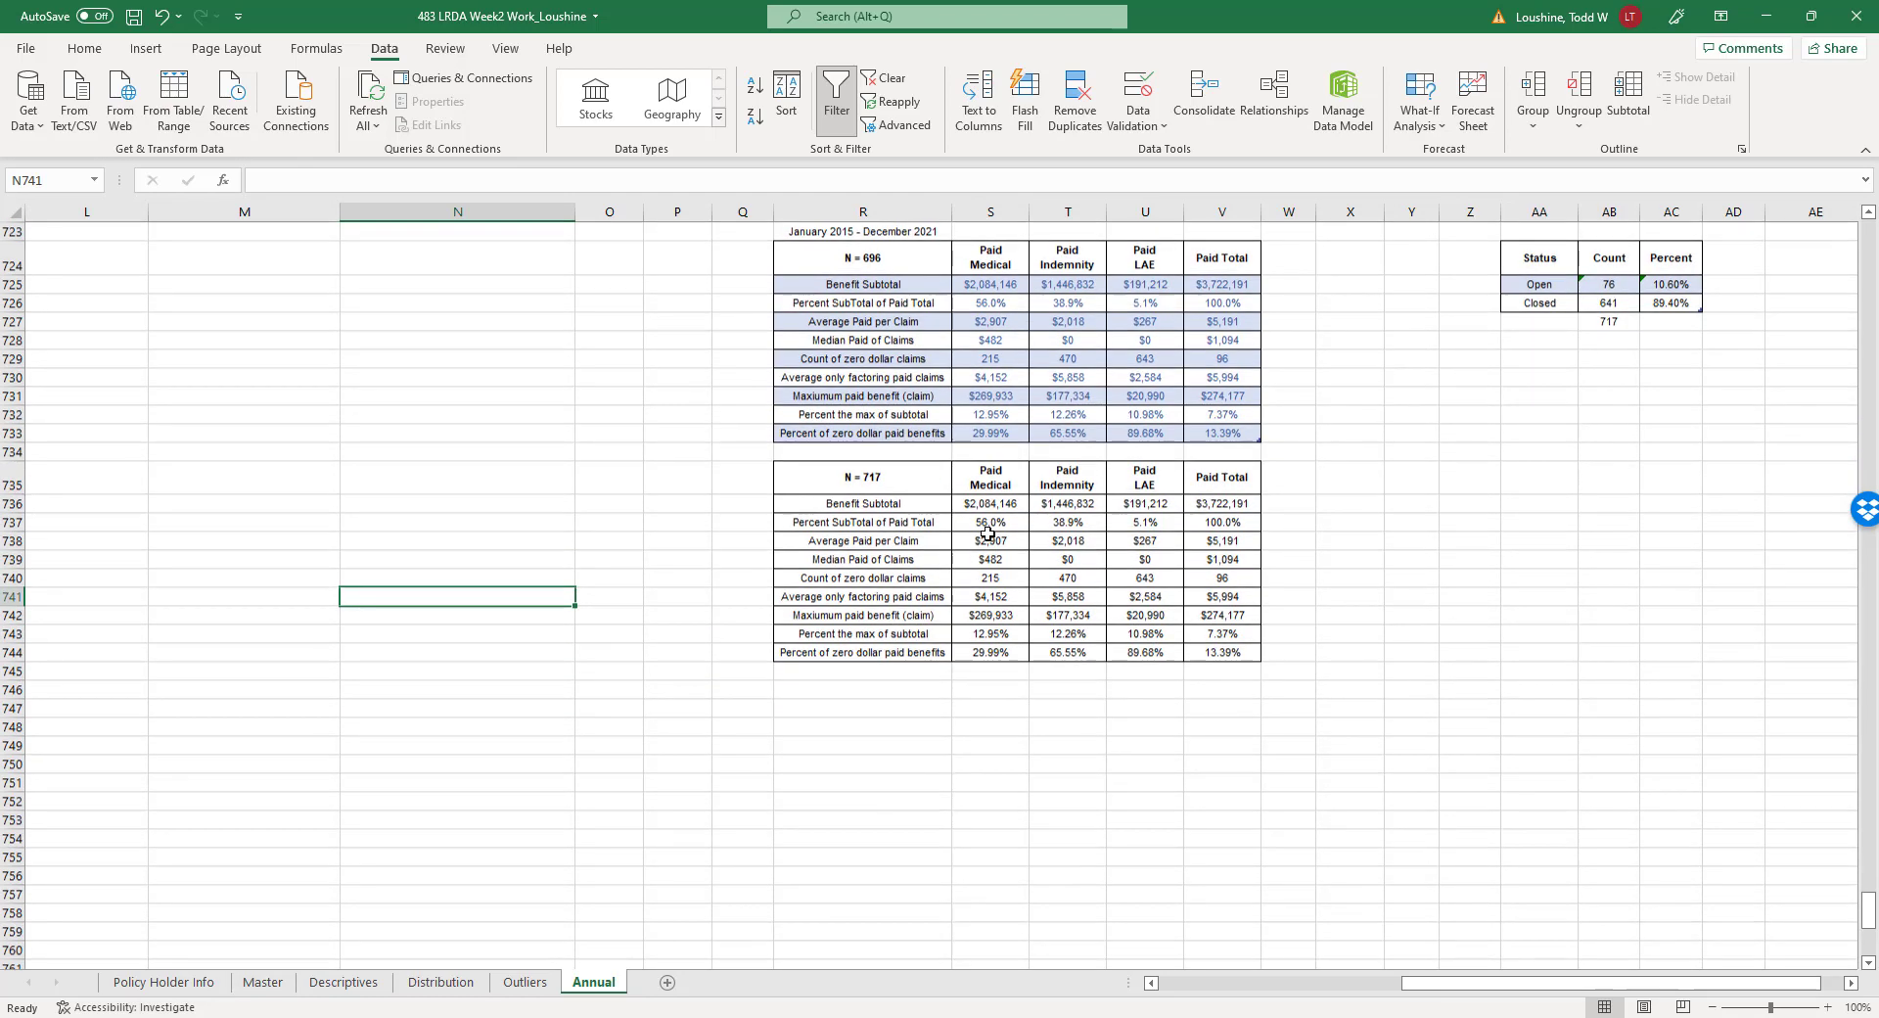
drag(989, 411, 1223, 412)
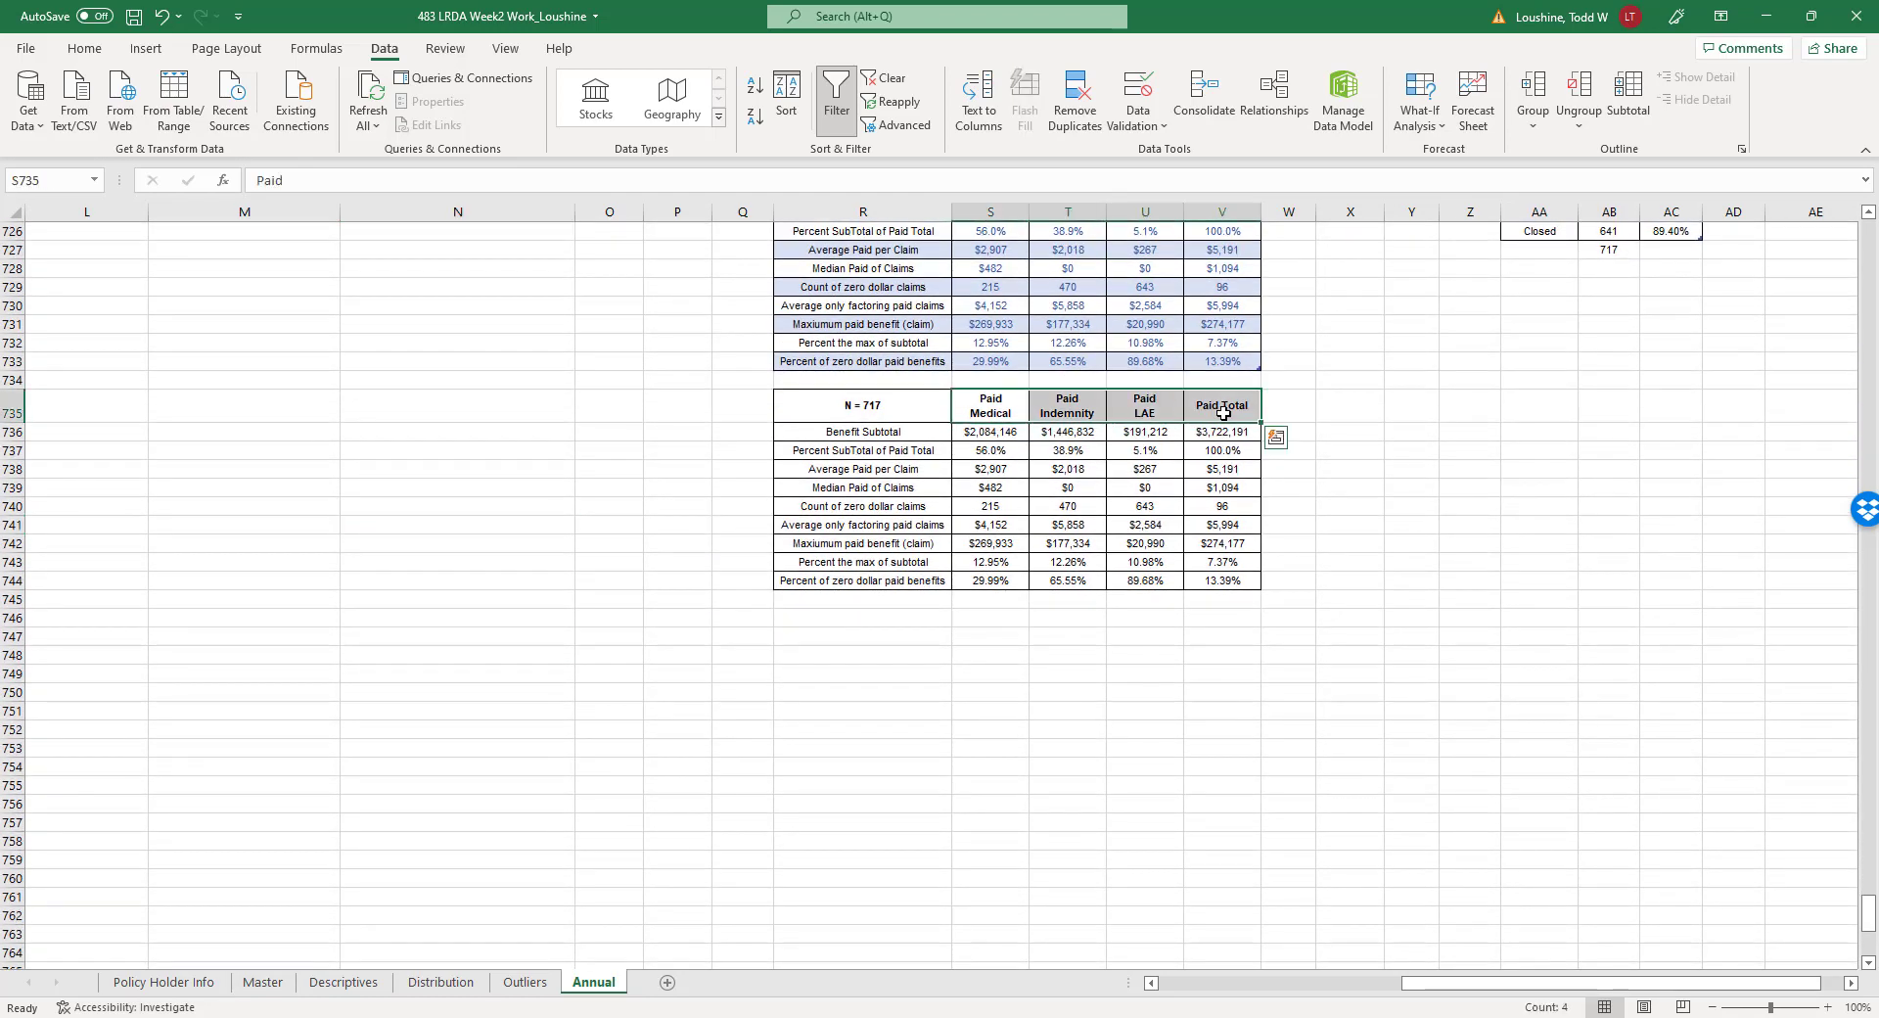
key(ctrl+c)
click(980, 640)
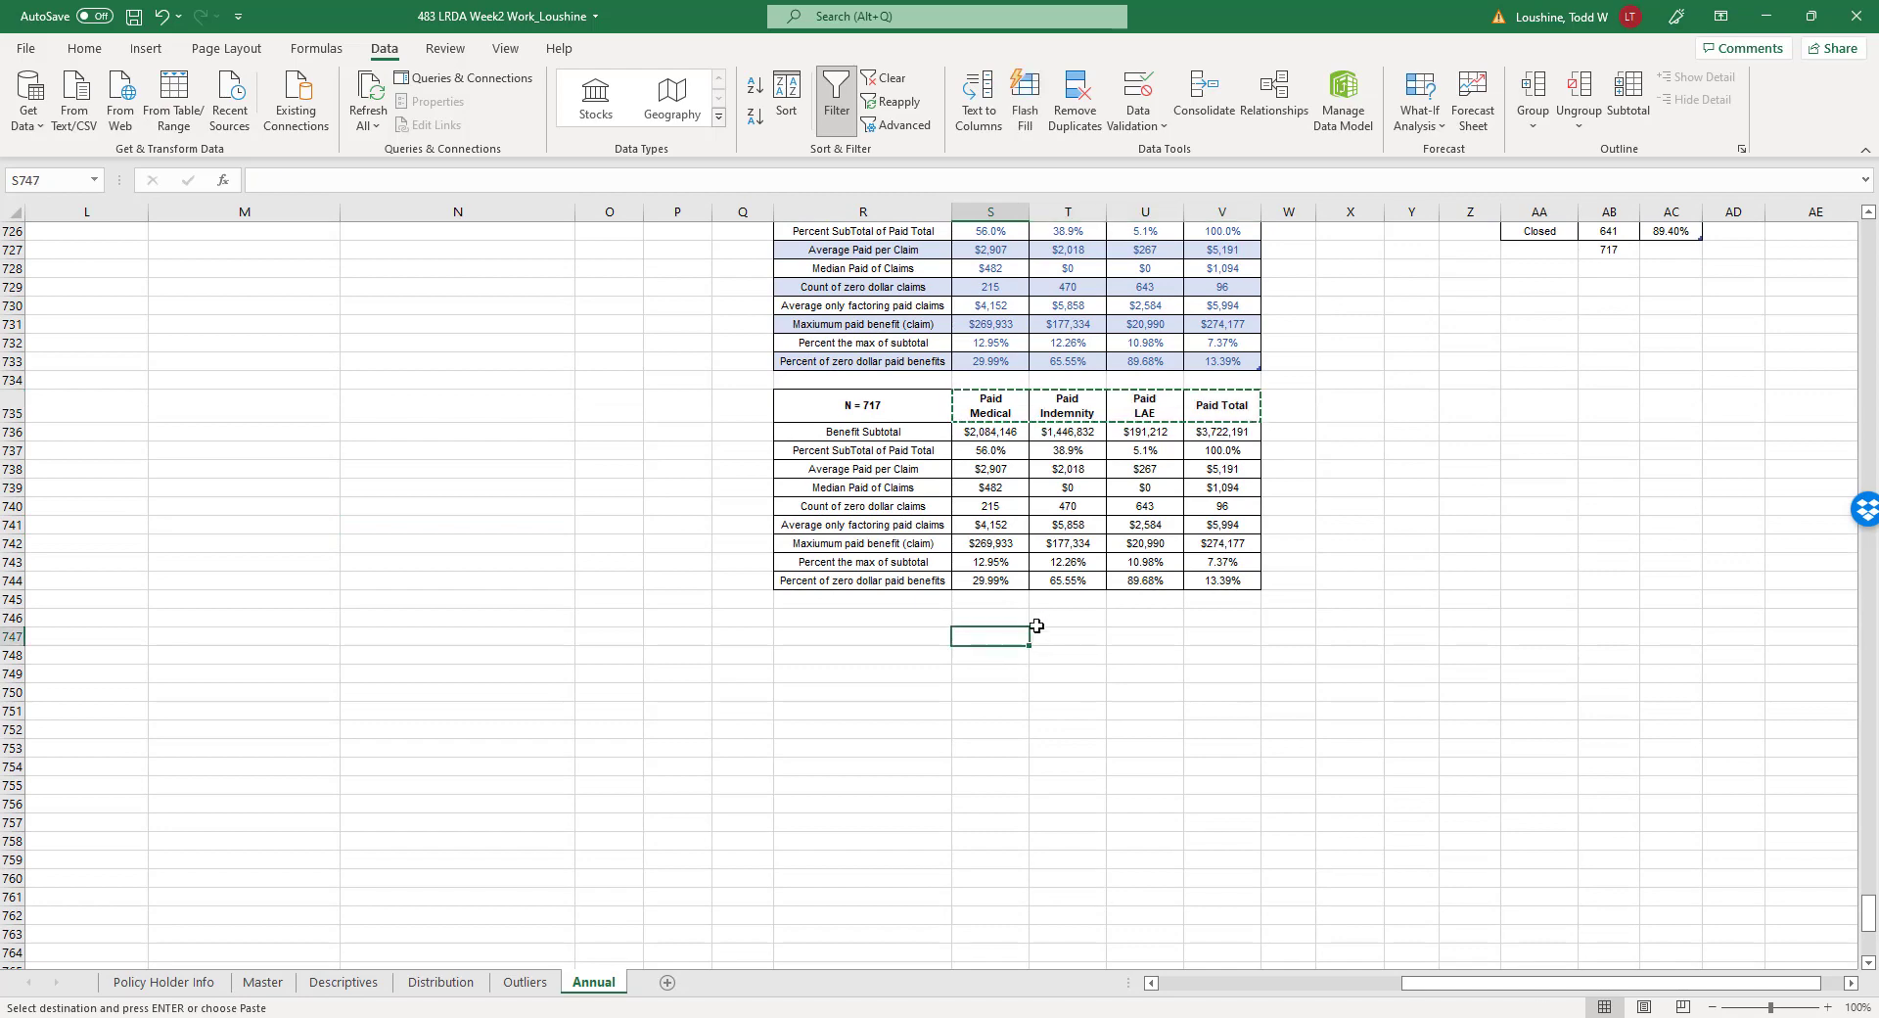
key(ctrl+v)
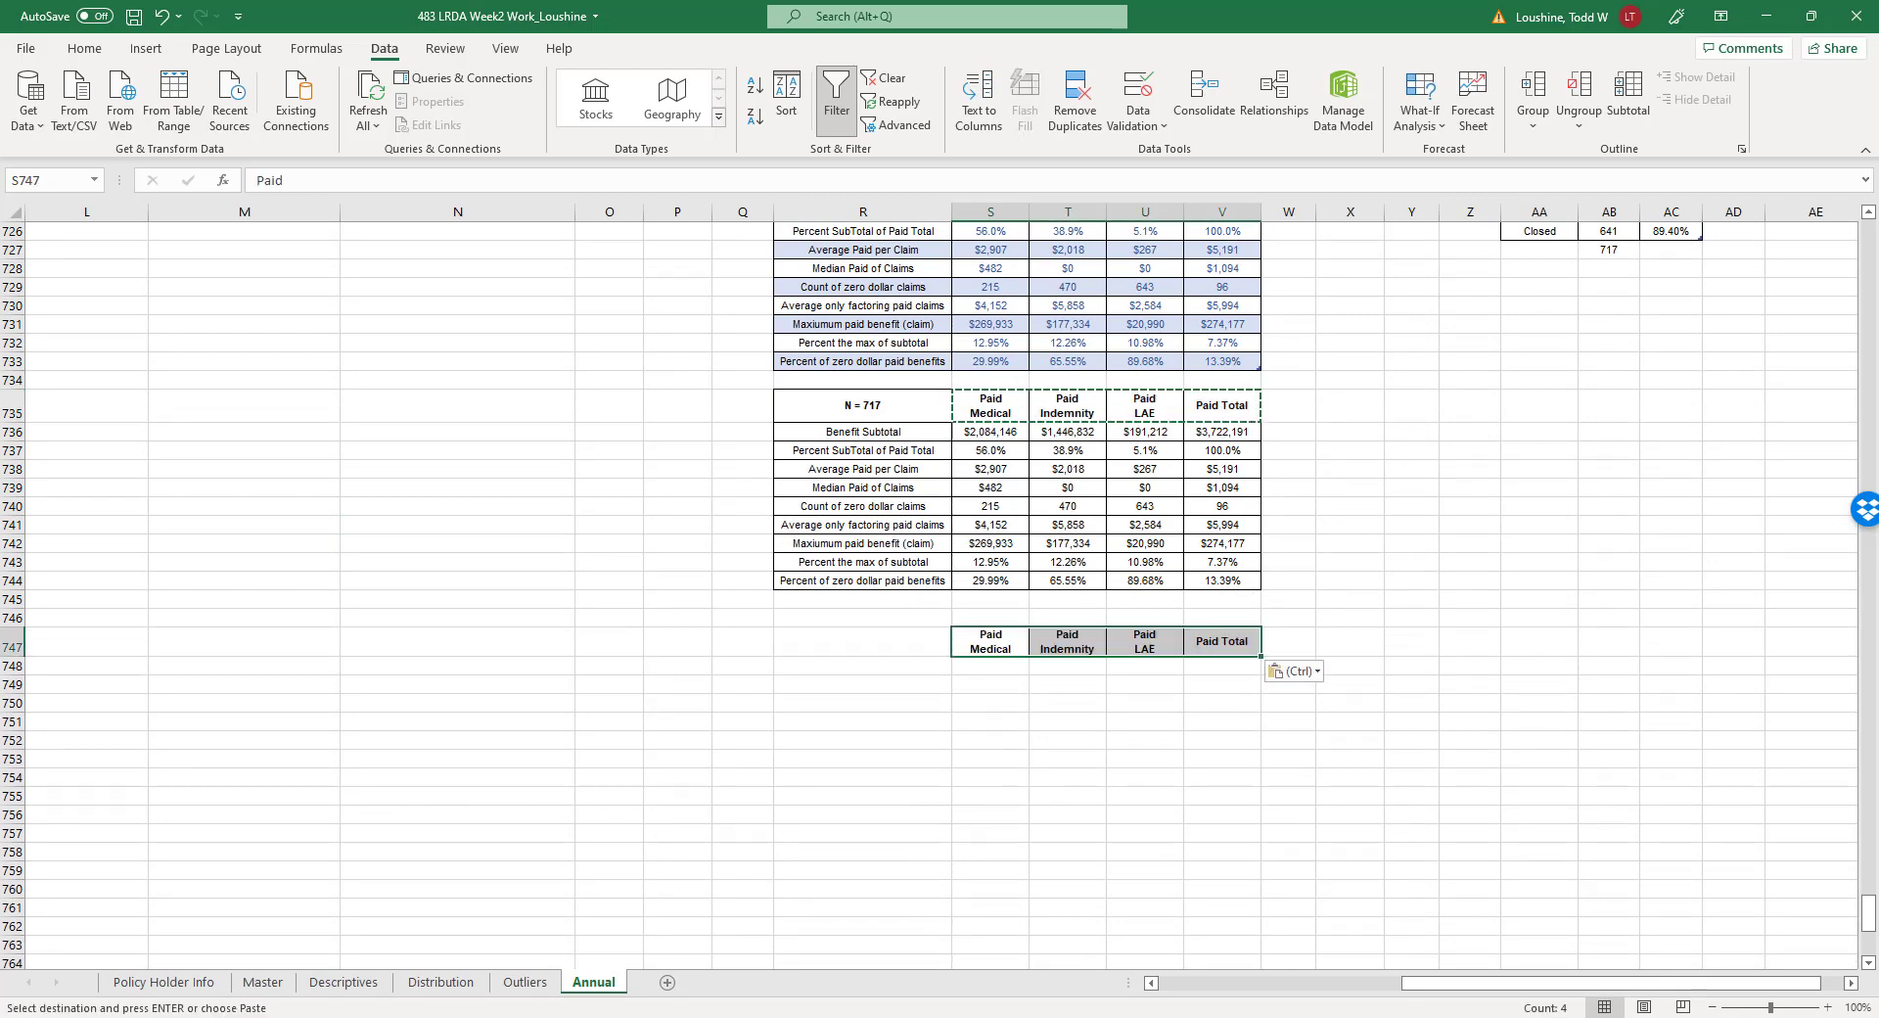
Switch to the 483 Assistance workbook and examine the results table columns on its AnnualTrending sheet.
click(838, 1016)
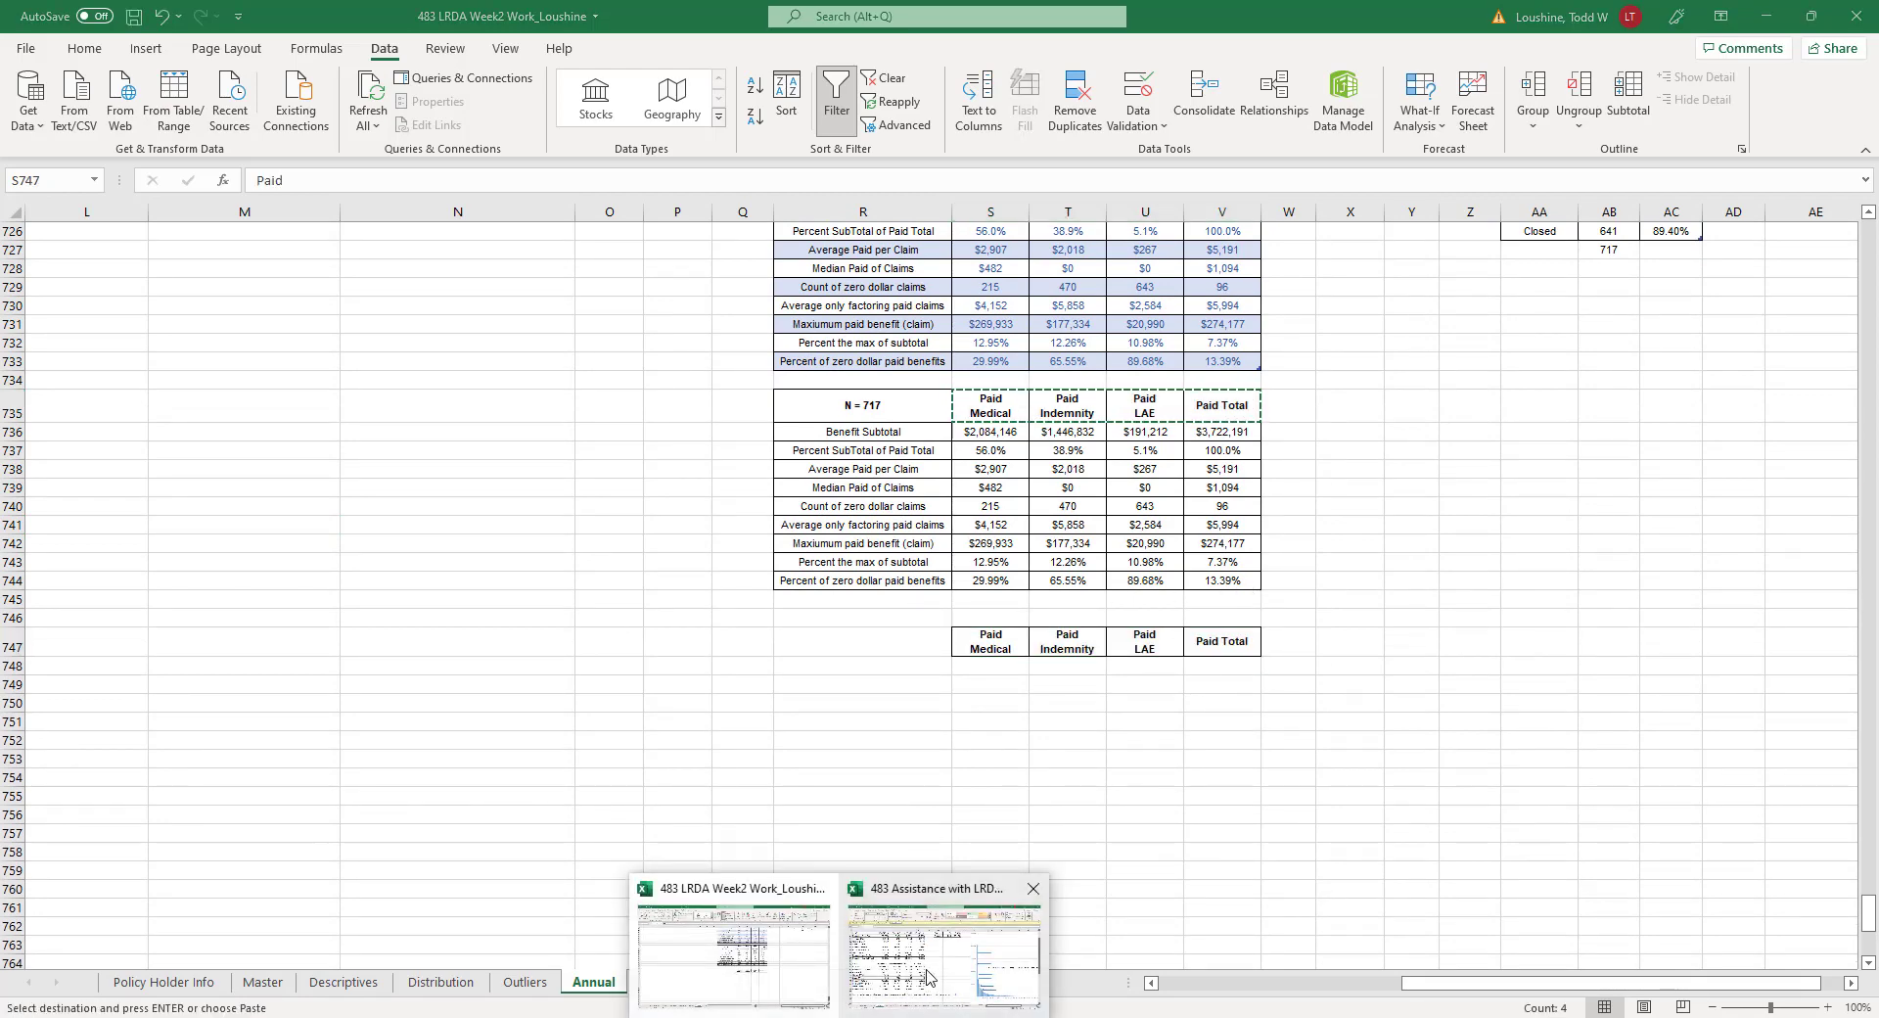
click(898, 995)
click(404, 982)
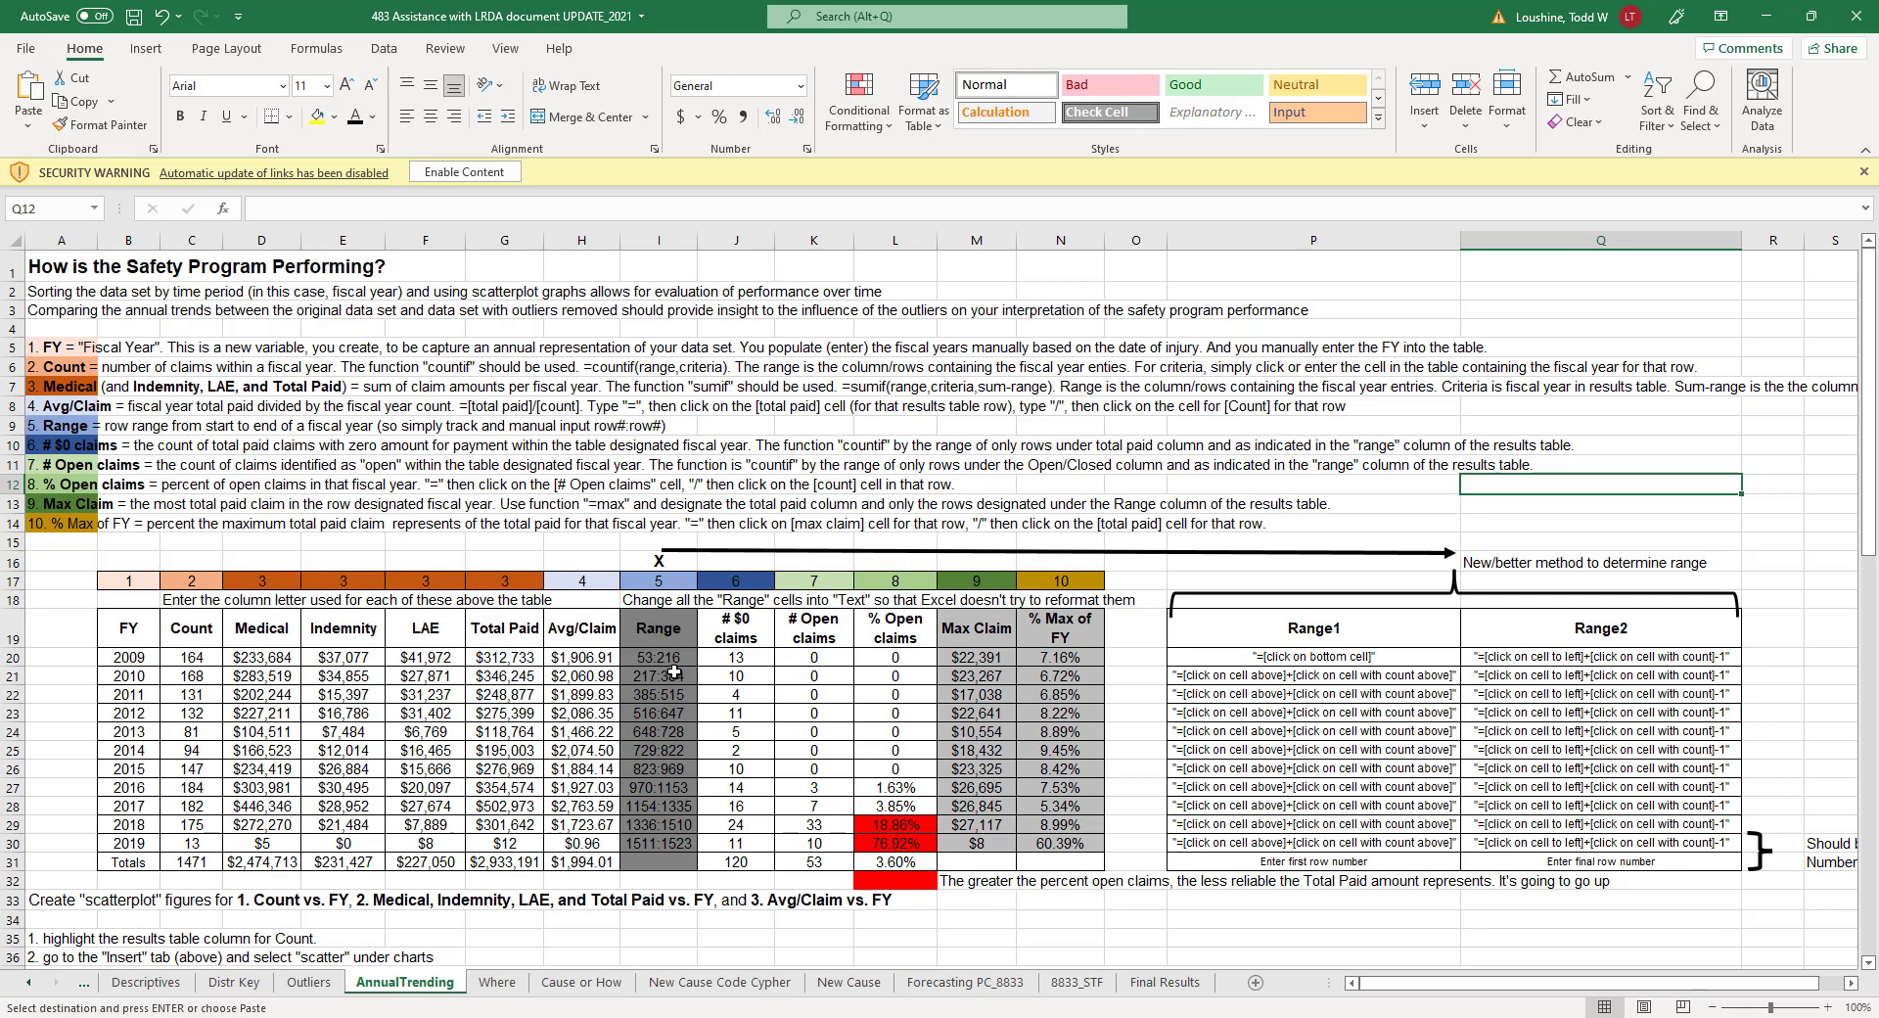
click(740, 626)
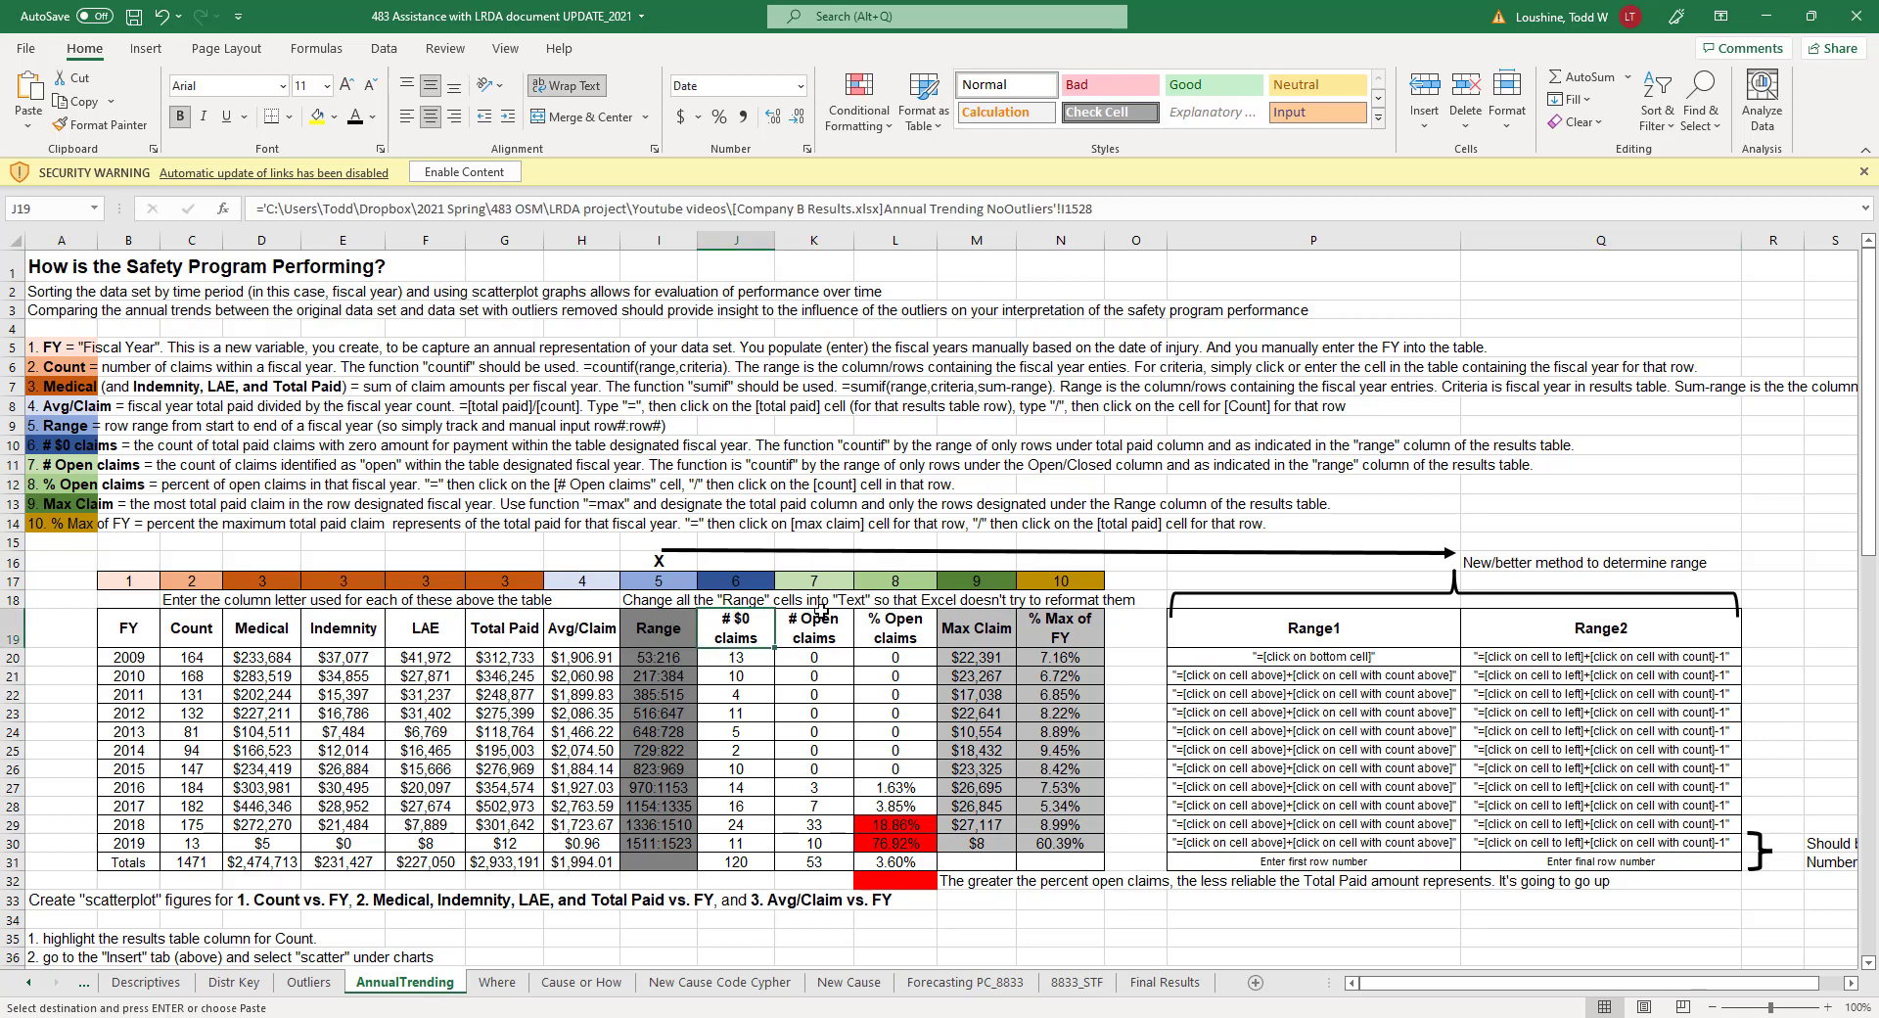
click(818, 620)
click(902, 626)
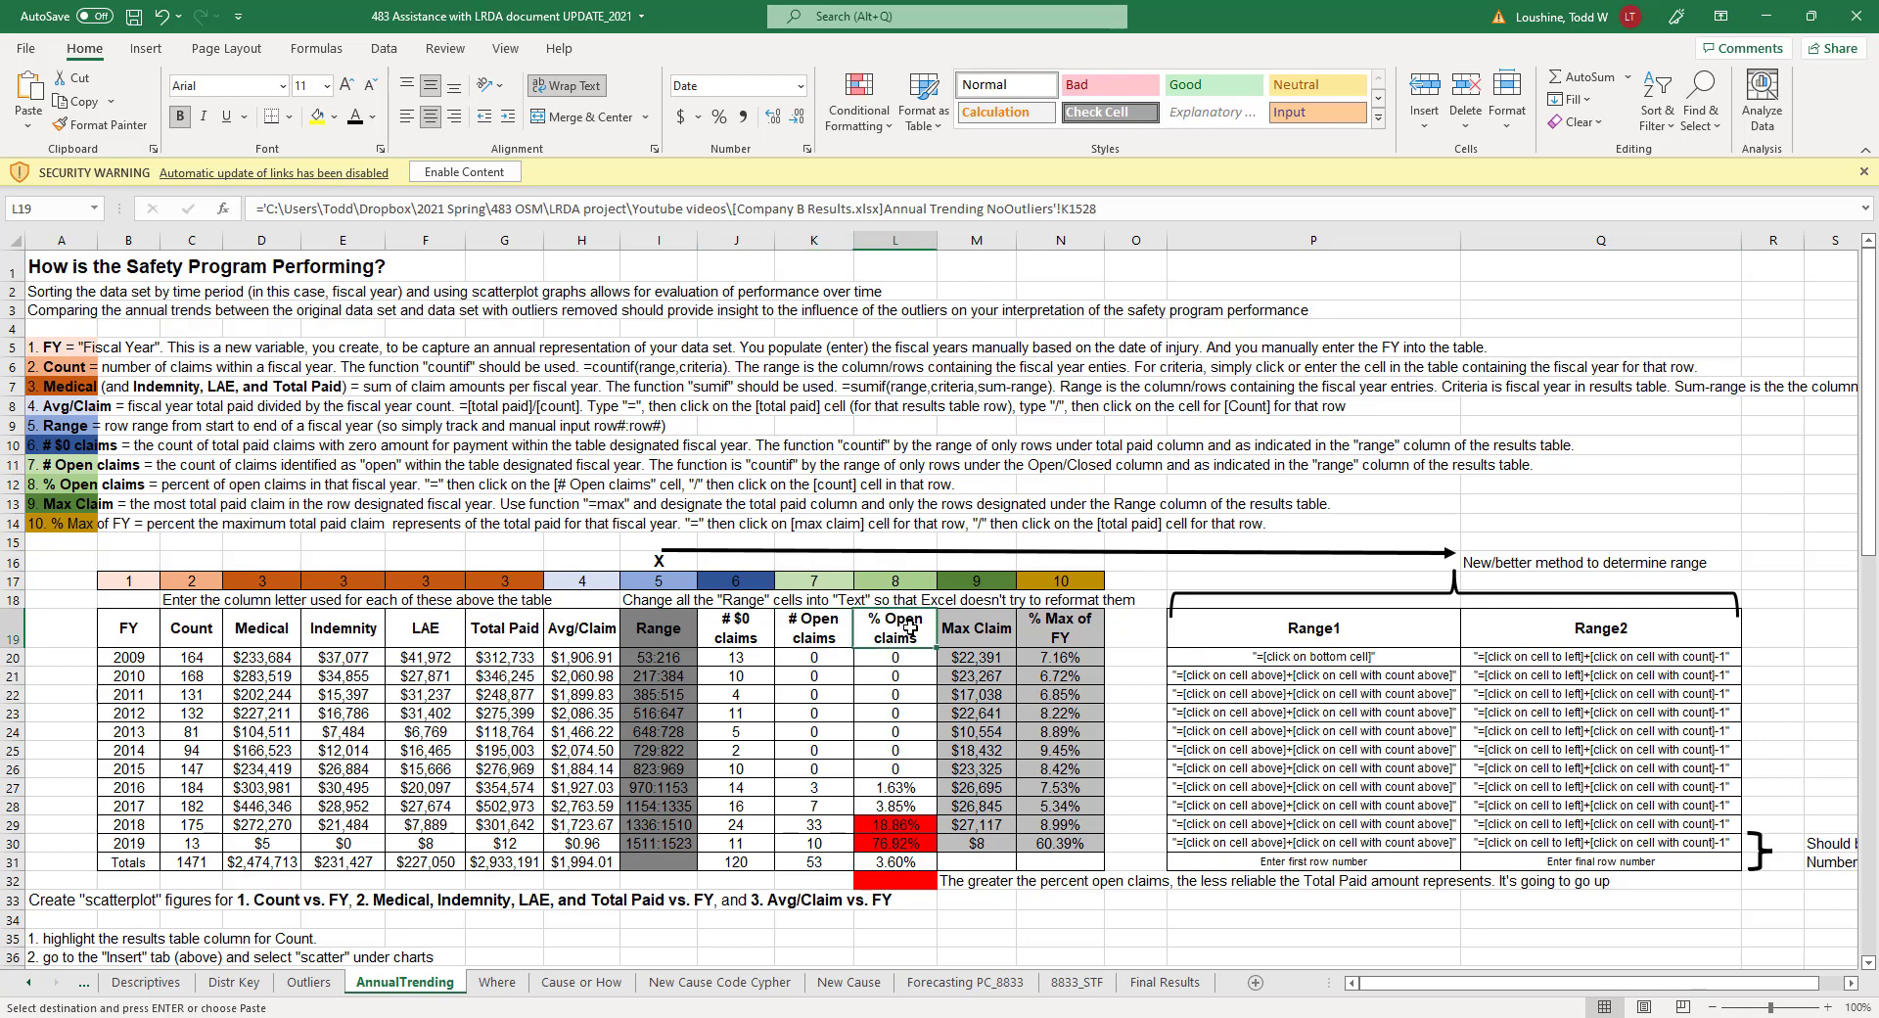
click(976, 628)
click(1113, 631)
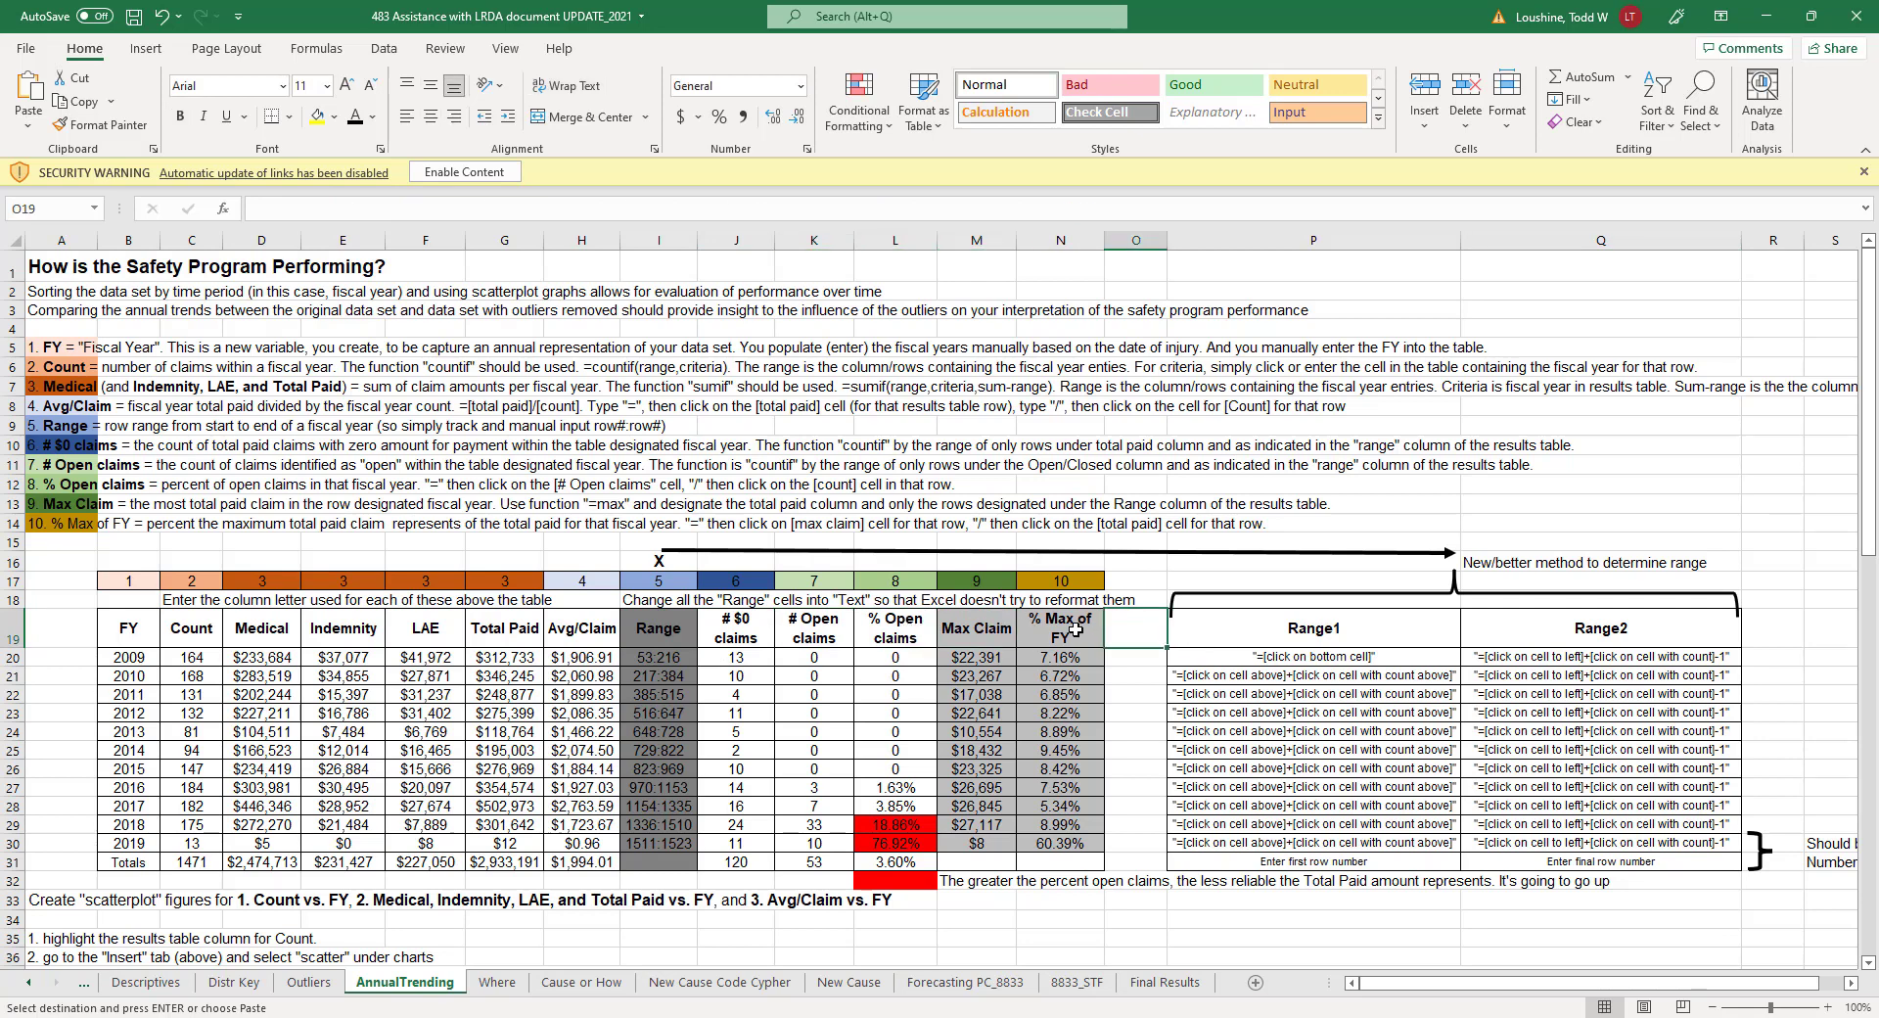
click(1075, 631)
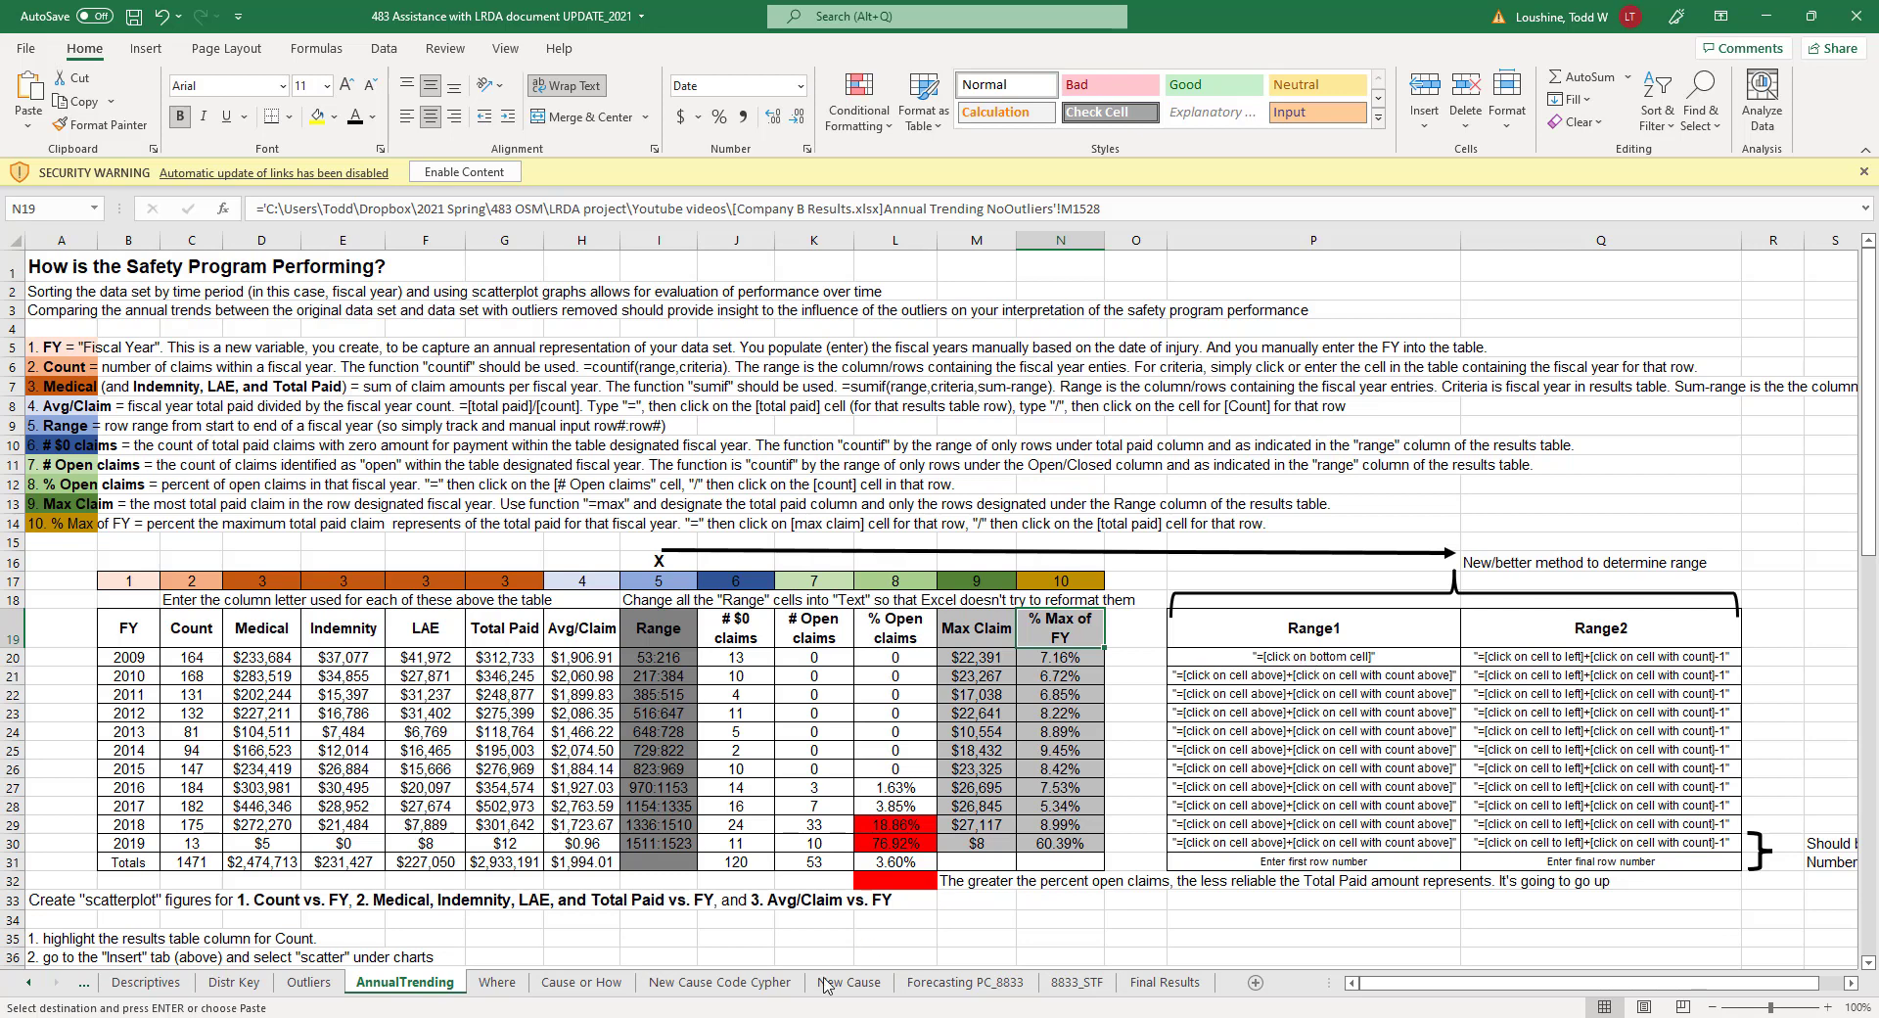
click(200, 655)
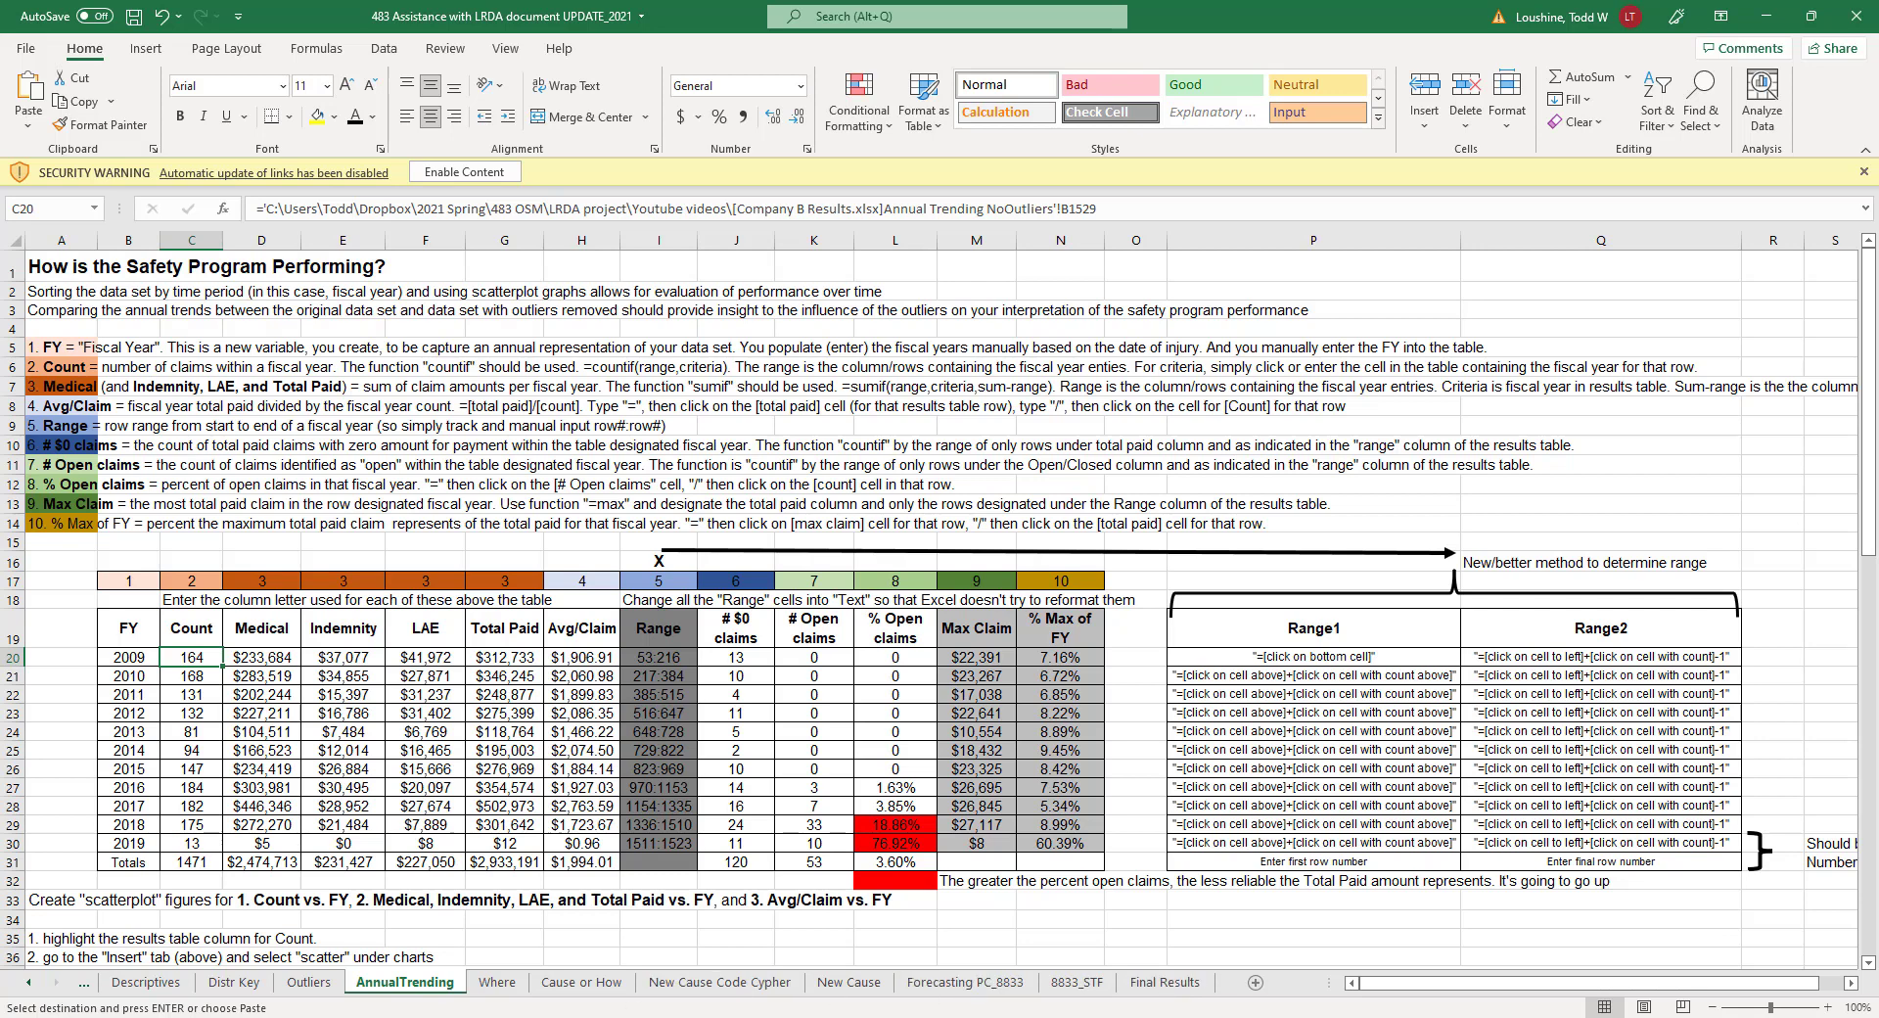
Back in the Week2 workbook, enter the headings Count in R747 and Year in Q747, and narrow column R.
click(841, 1017)
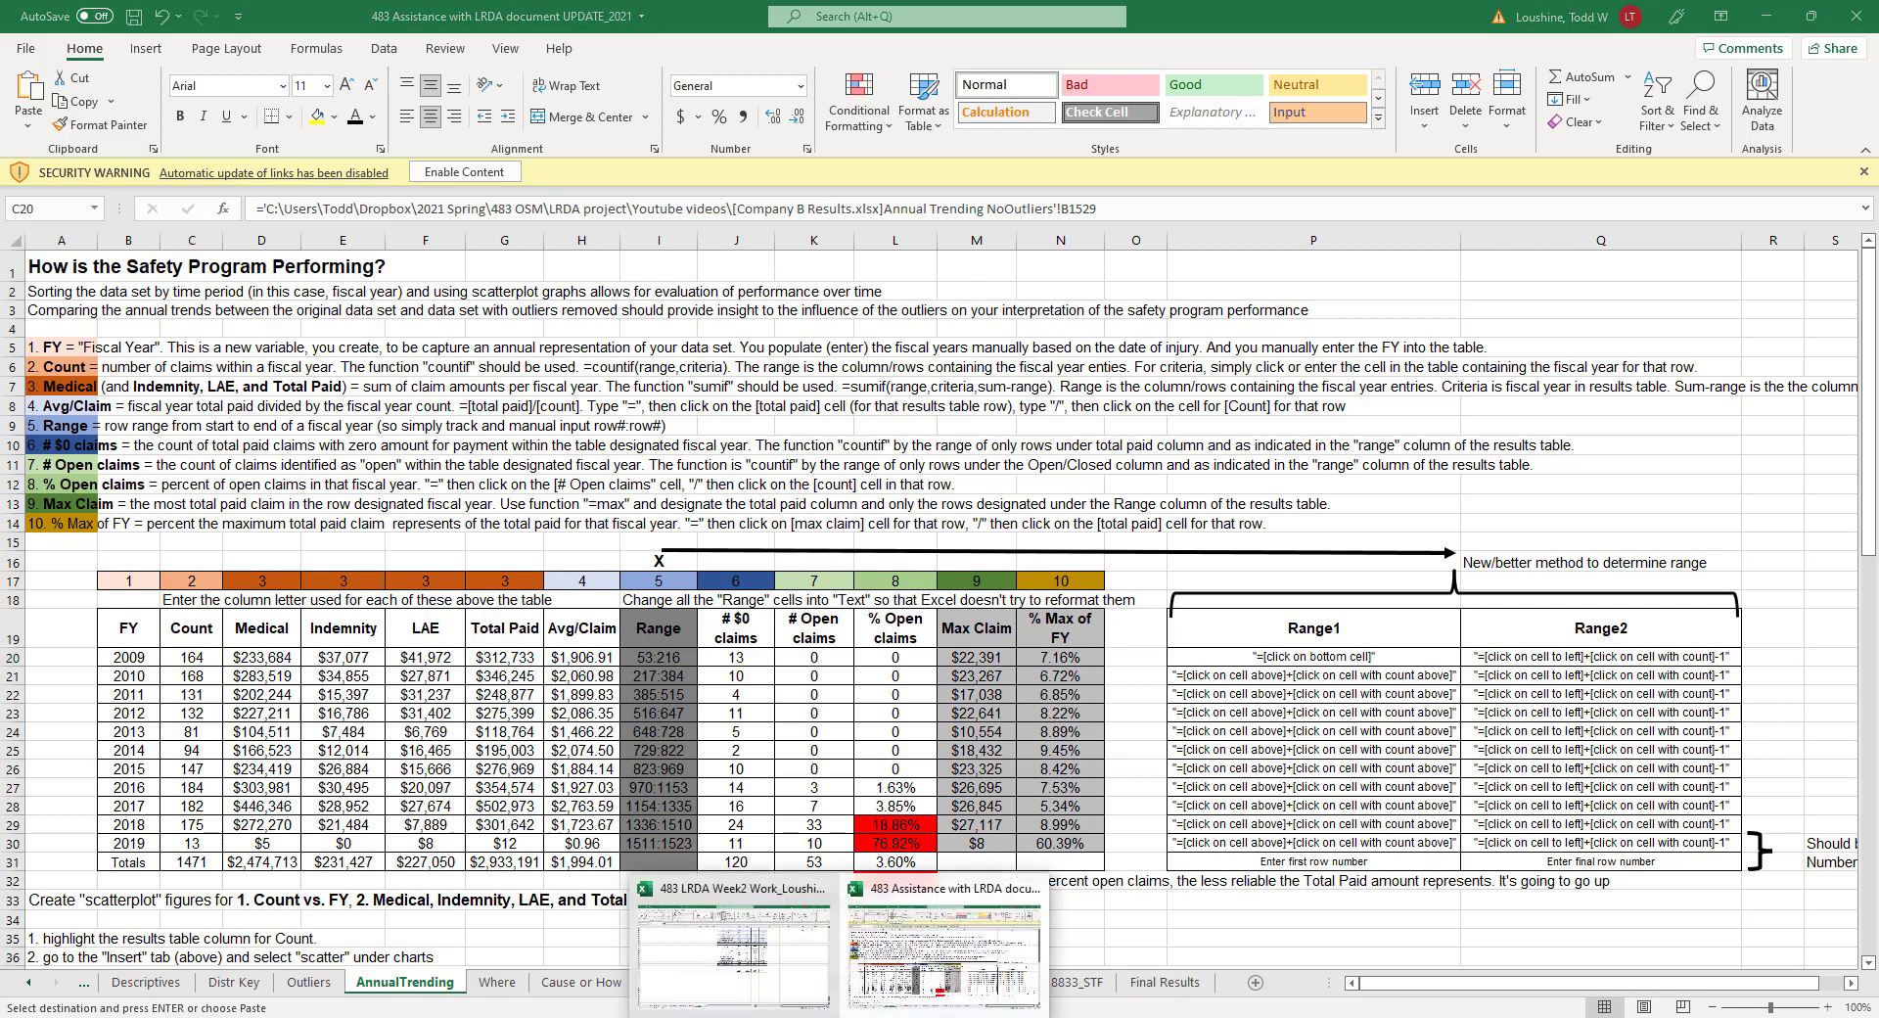
click(793, 947)
click(919, 654)
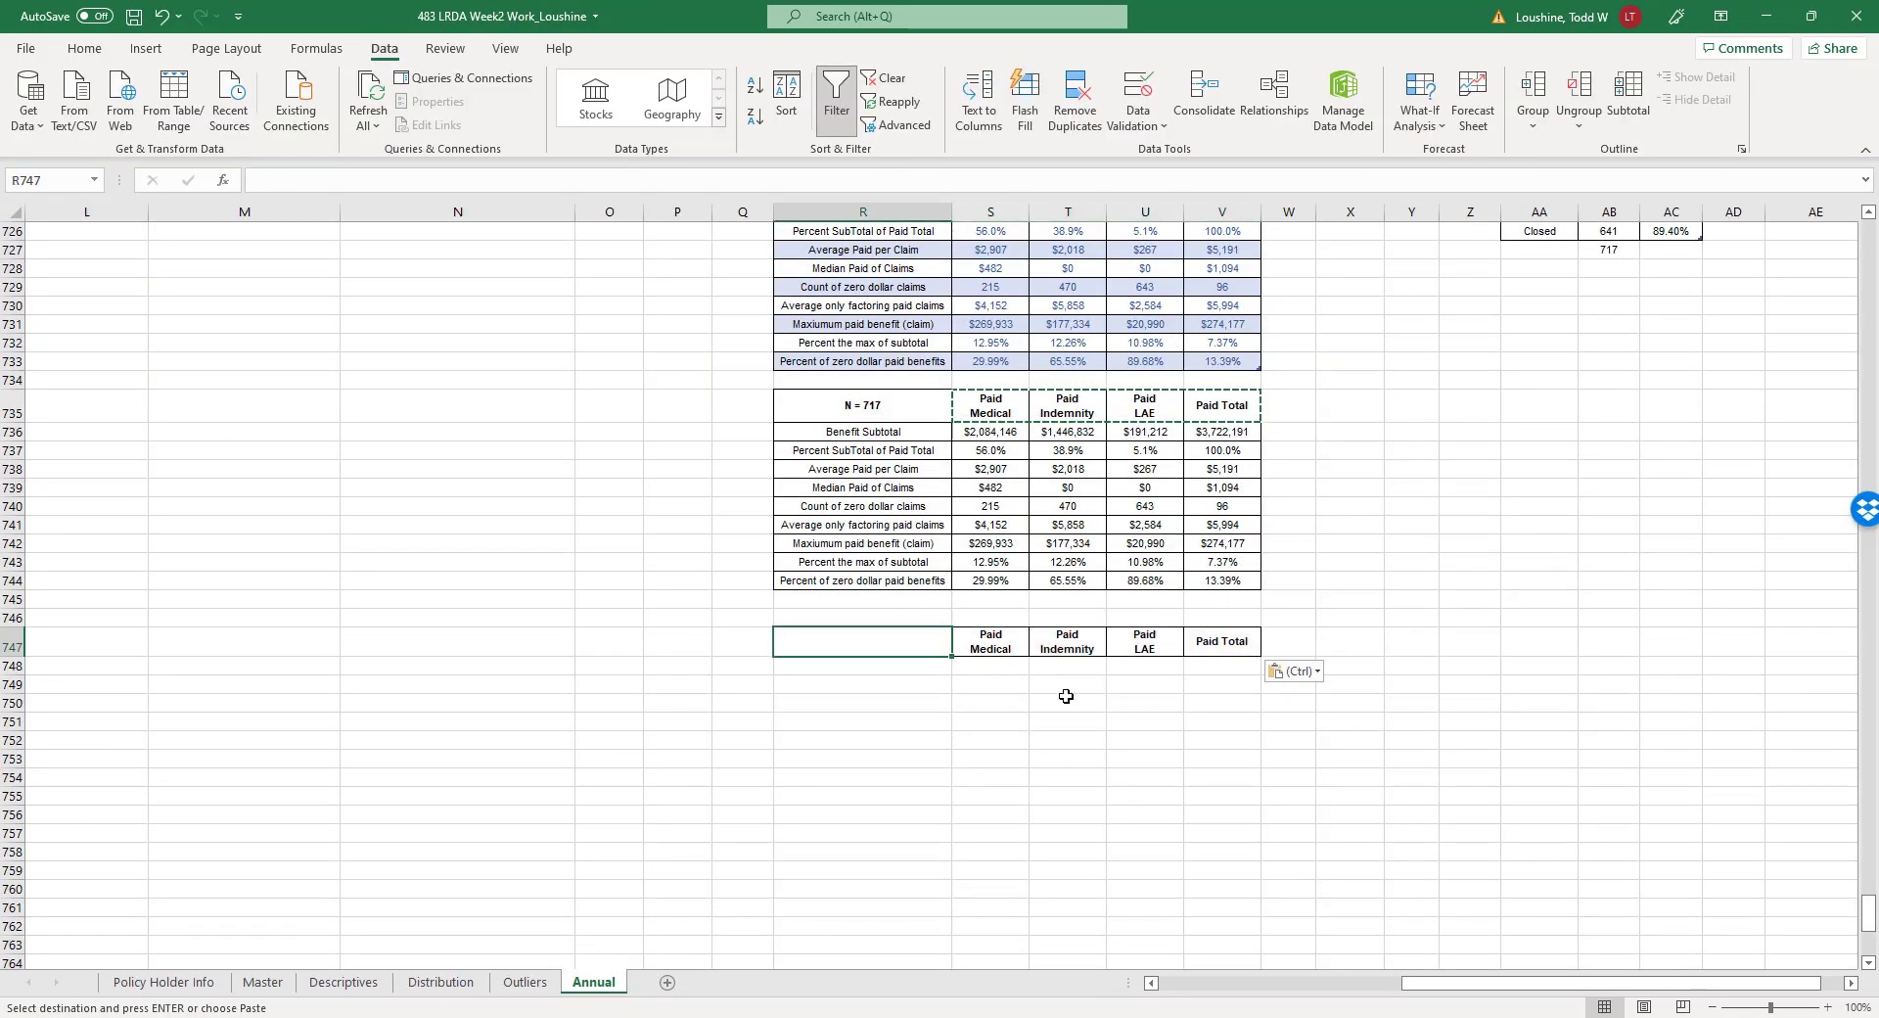
scroll(1046, 704, up, 3)
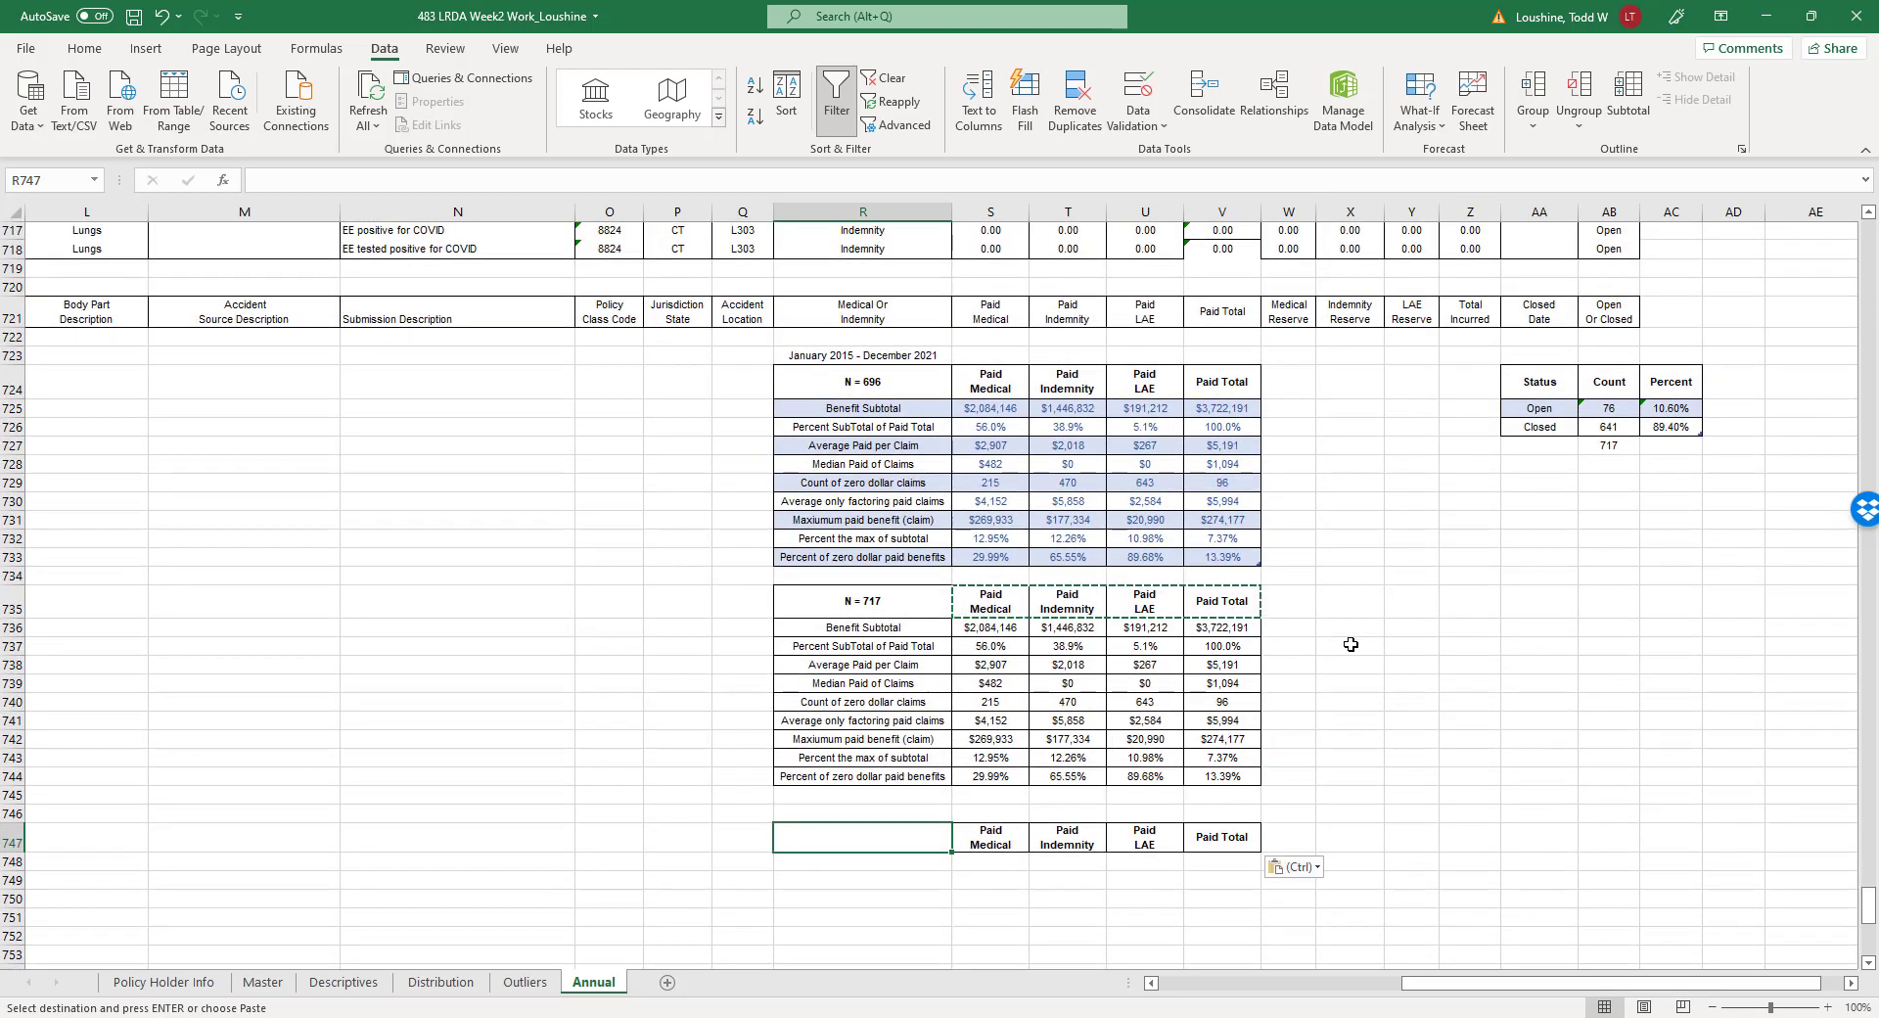
text(Count)
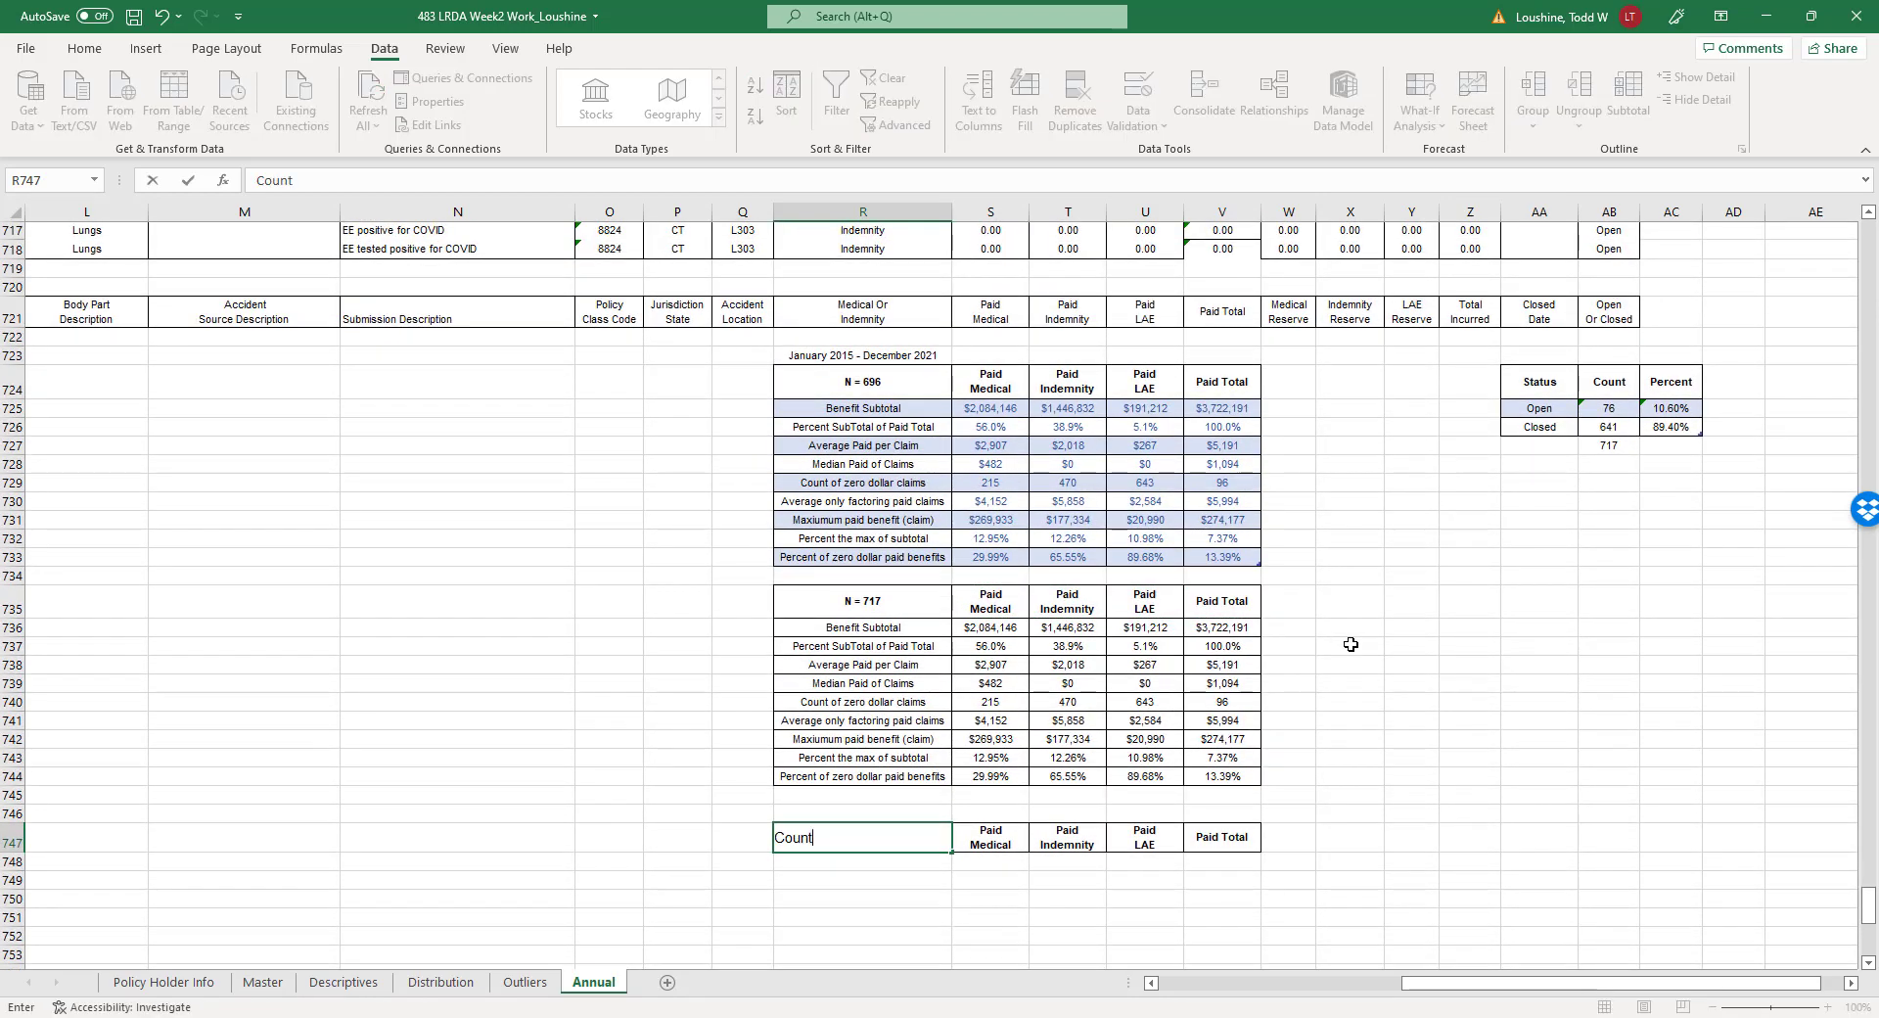
key(Left)
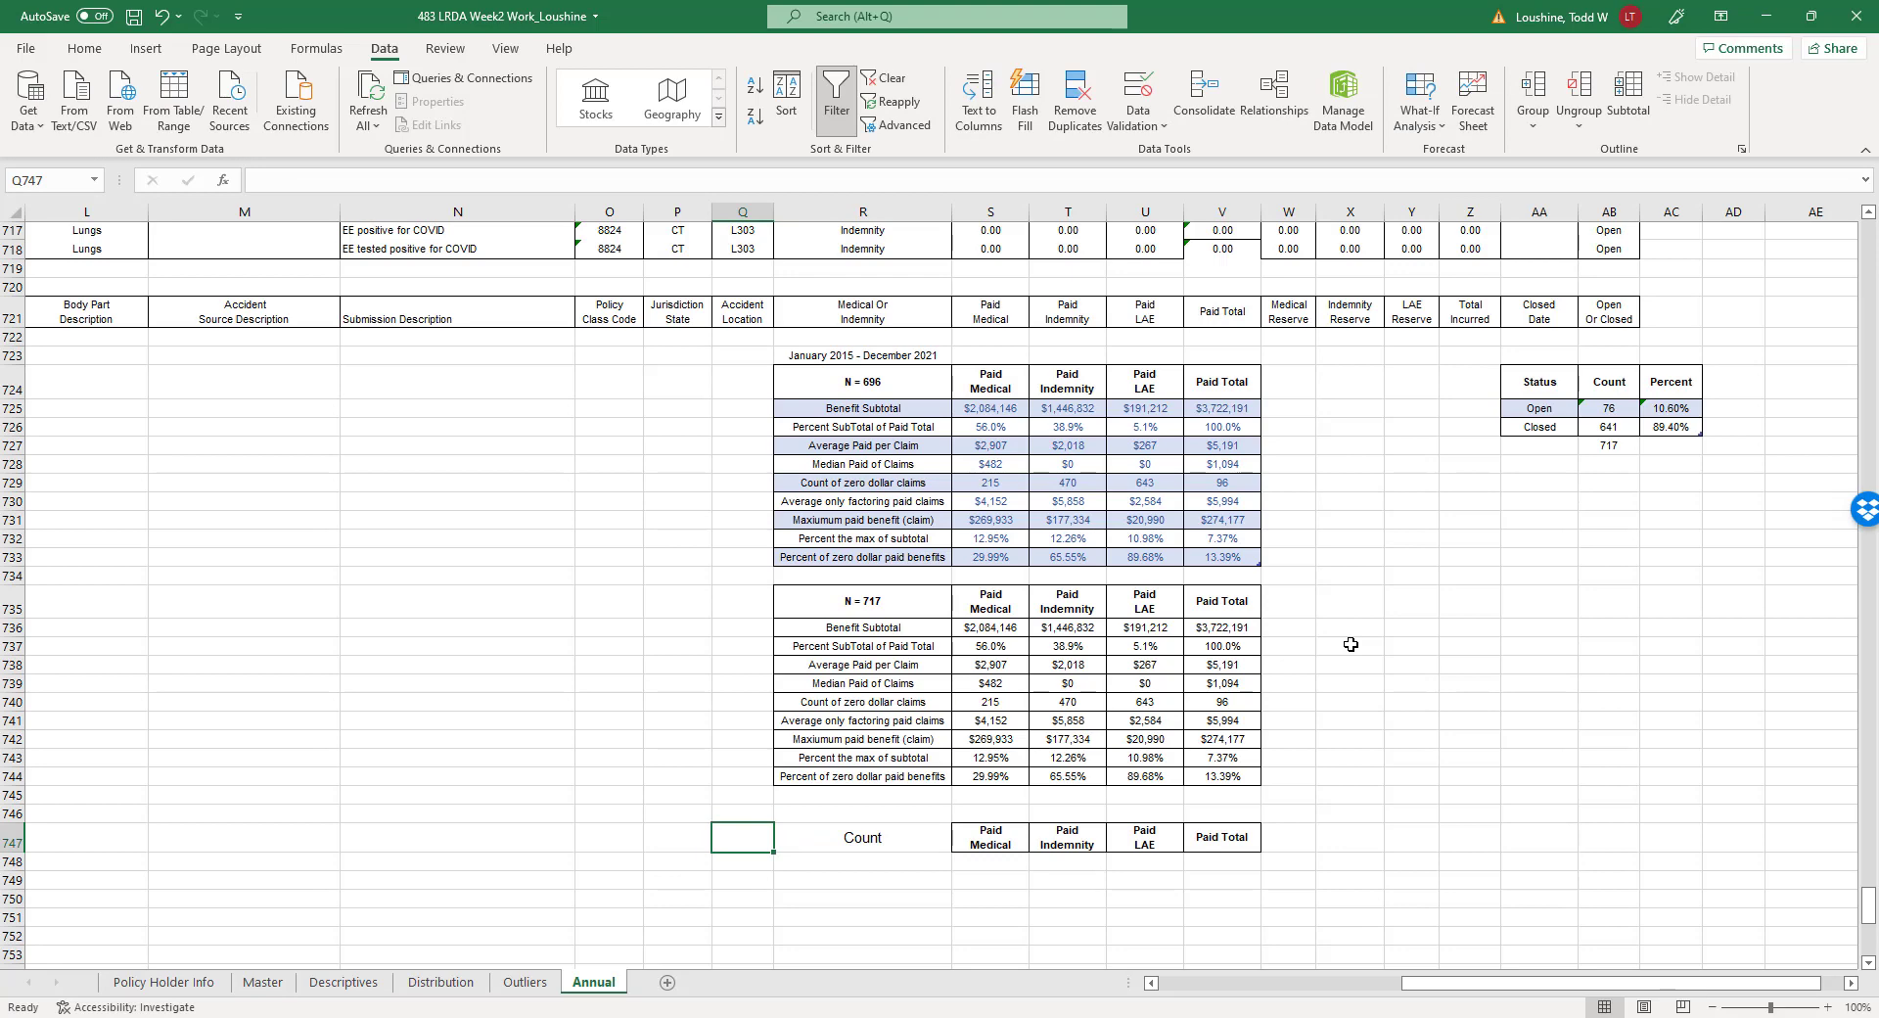
text(Year)
key(Return)
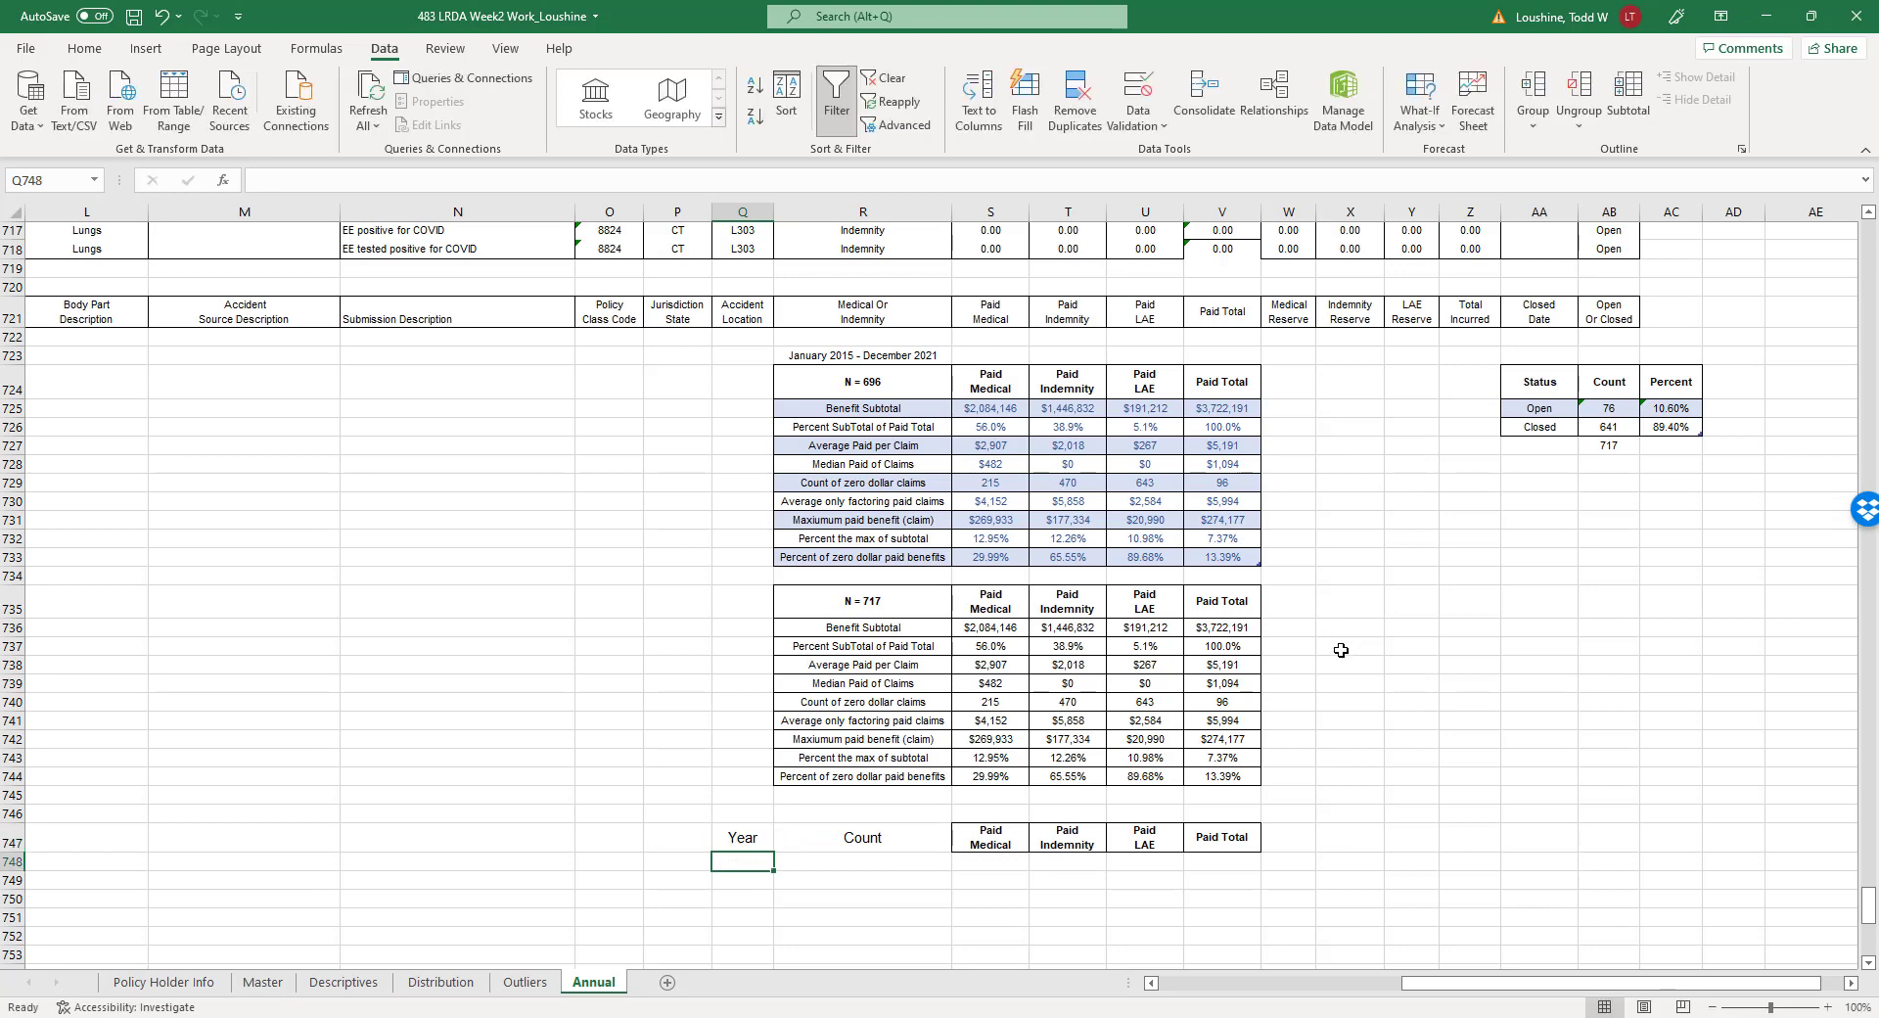
drag(952, 203, 874, 204)
click(1330, 577)
Fill the Year column with 2015 through 2021 in Q748 to Q754.
scroll(747, 528, down, 5)
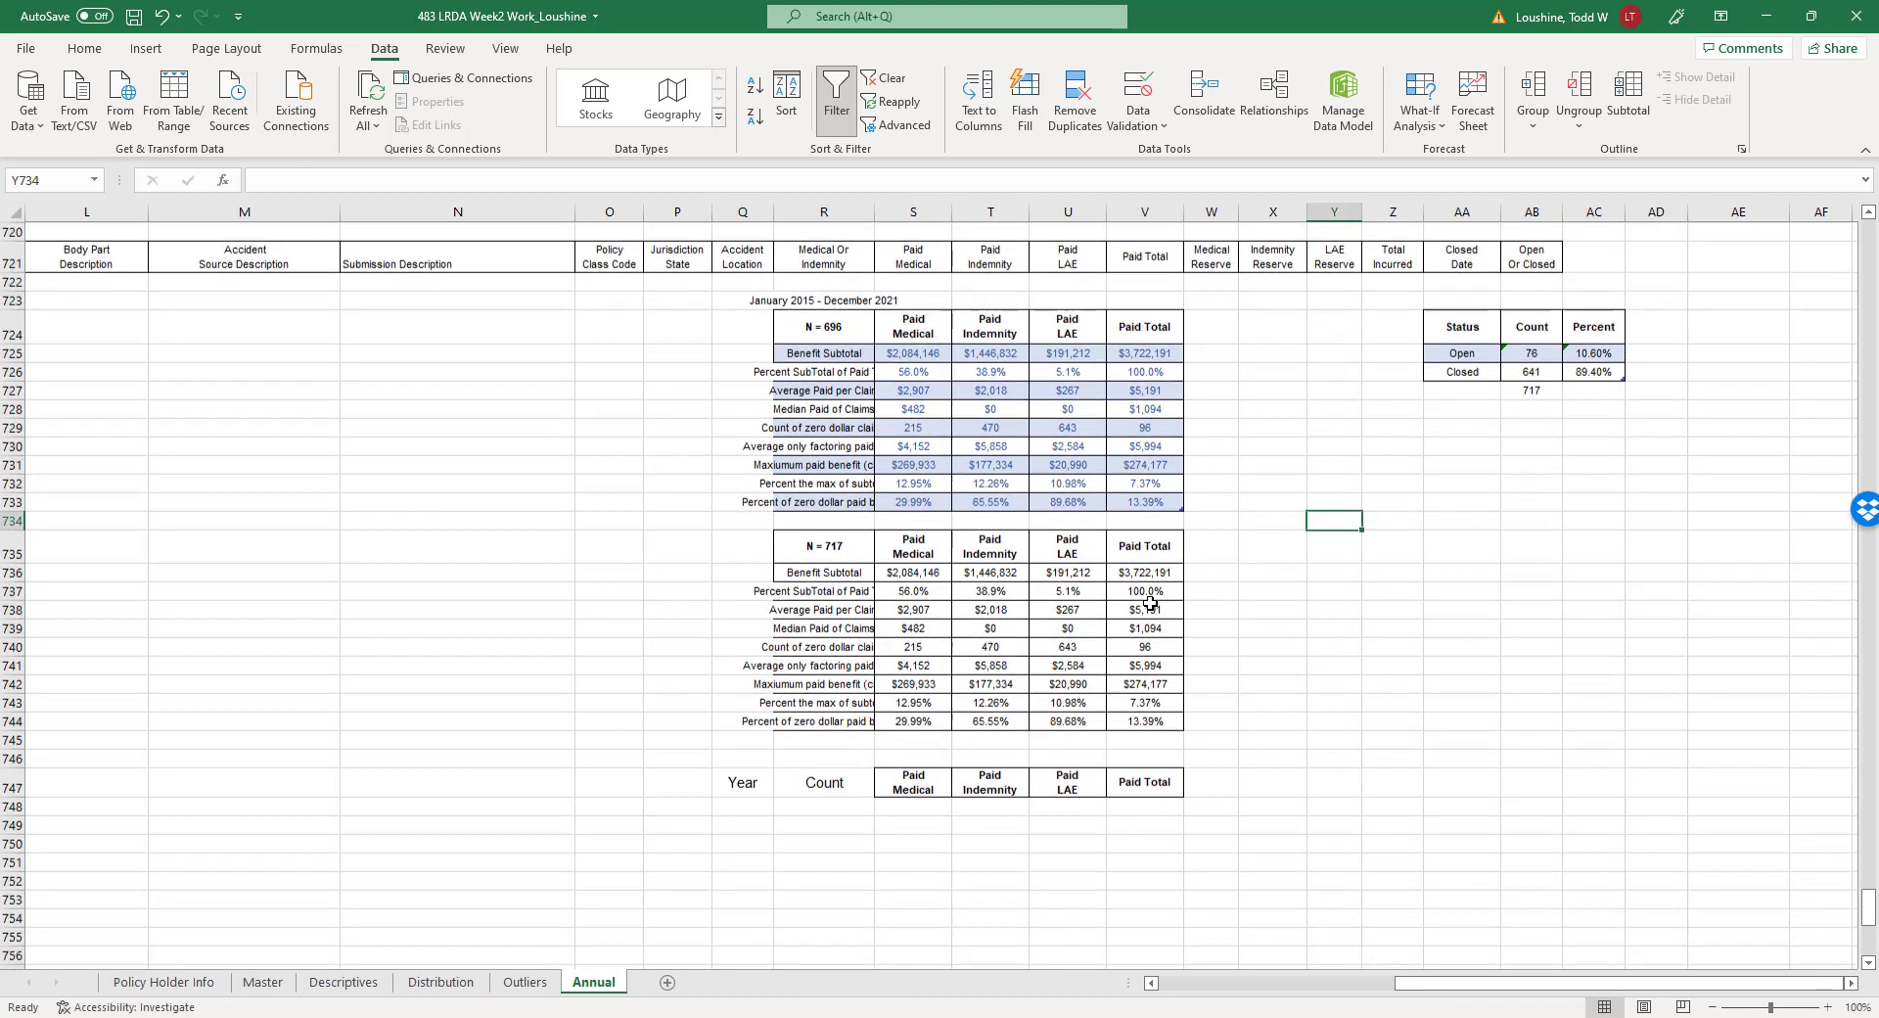
click(754, 554)
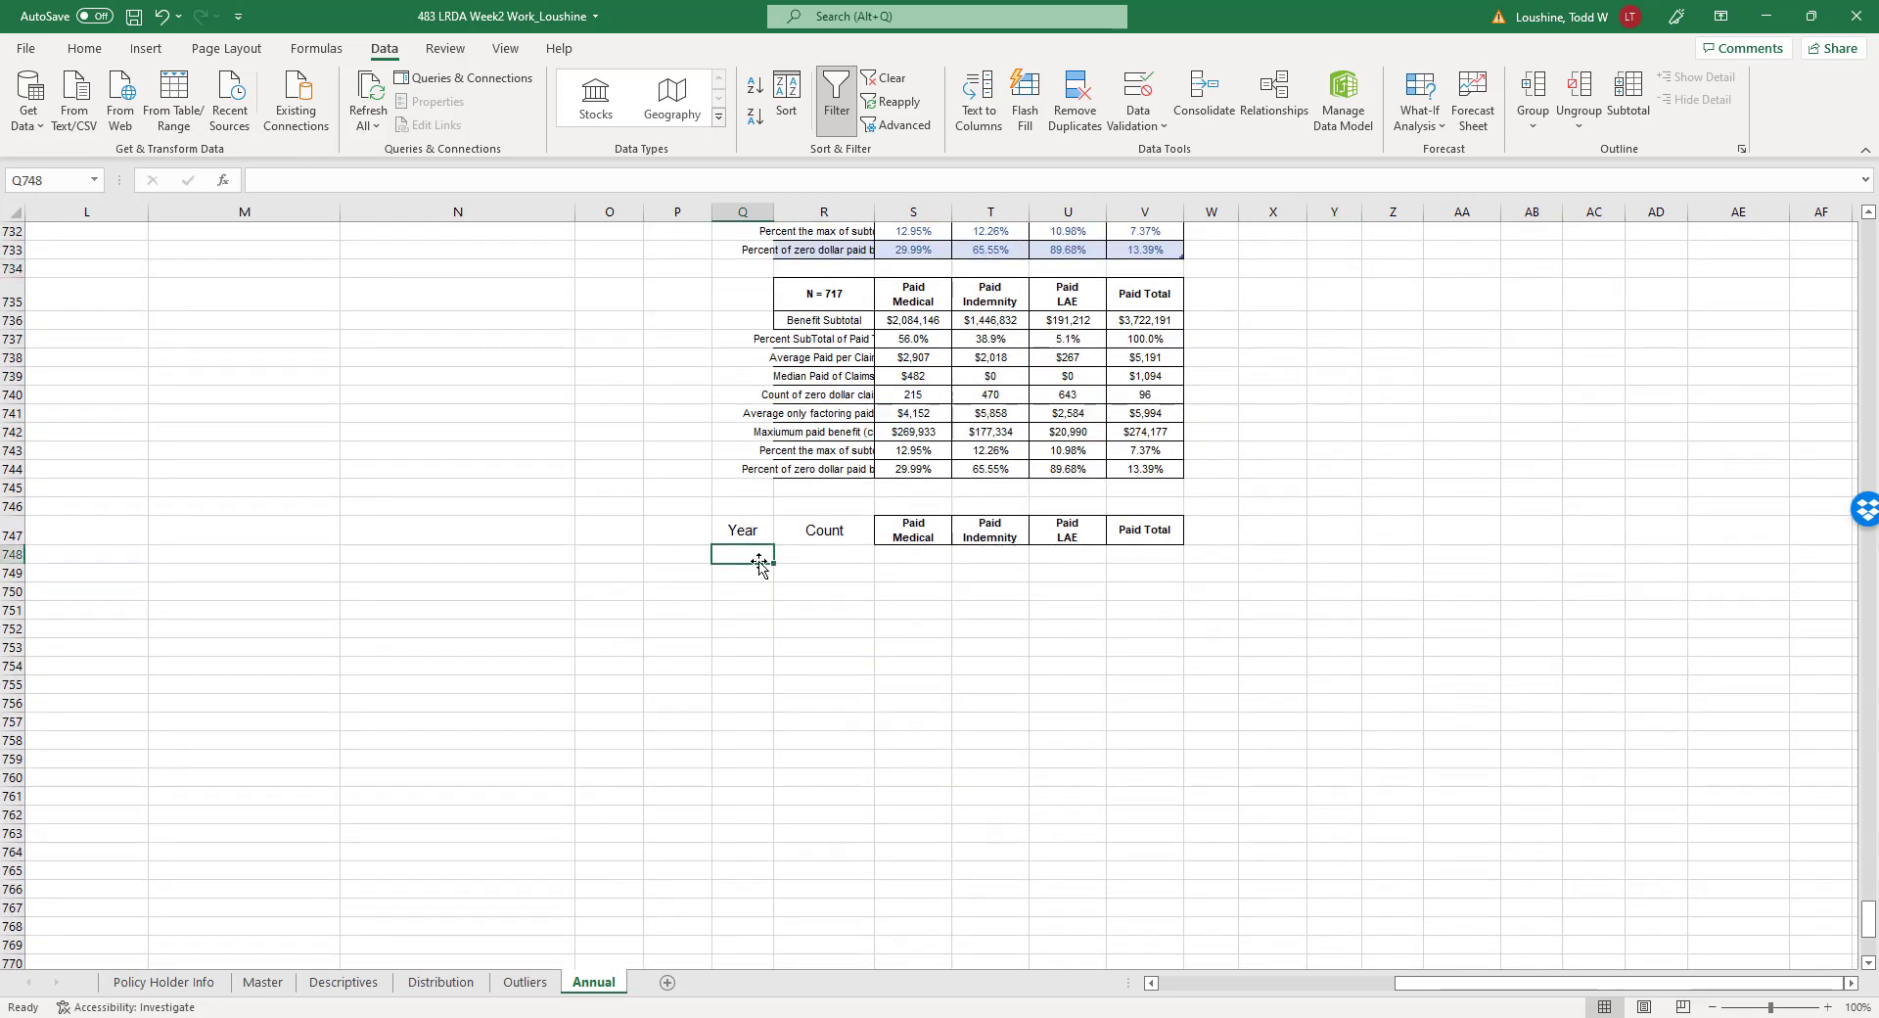
text(2015)
key(Return)
text(2016)
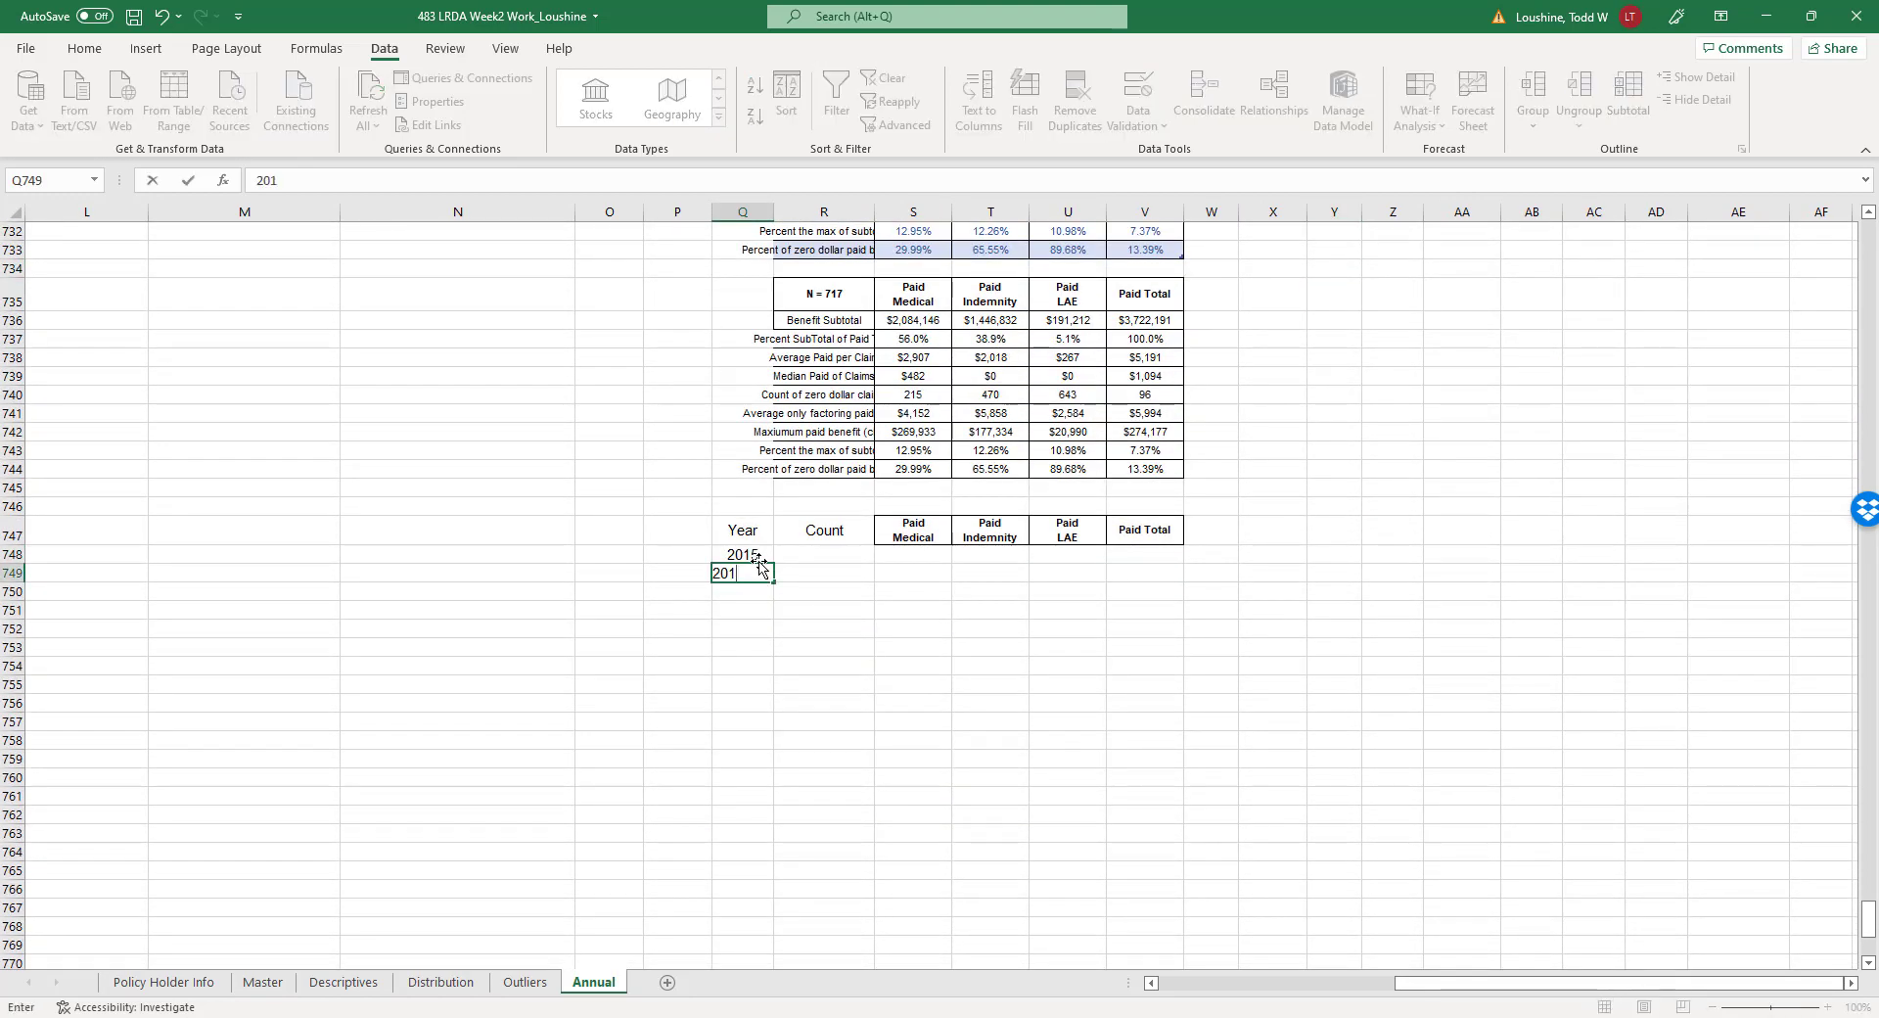
key(Return)
drag(757, 555, 773, 675)
click(925, 654)
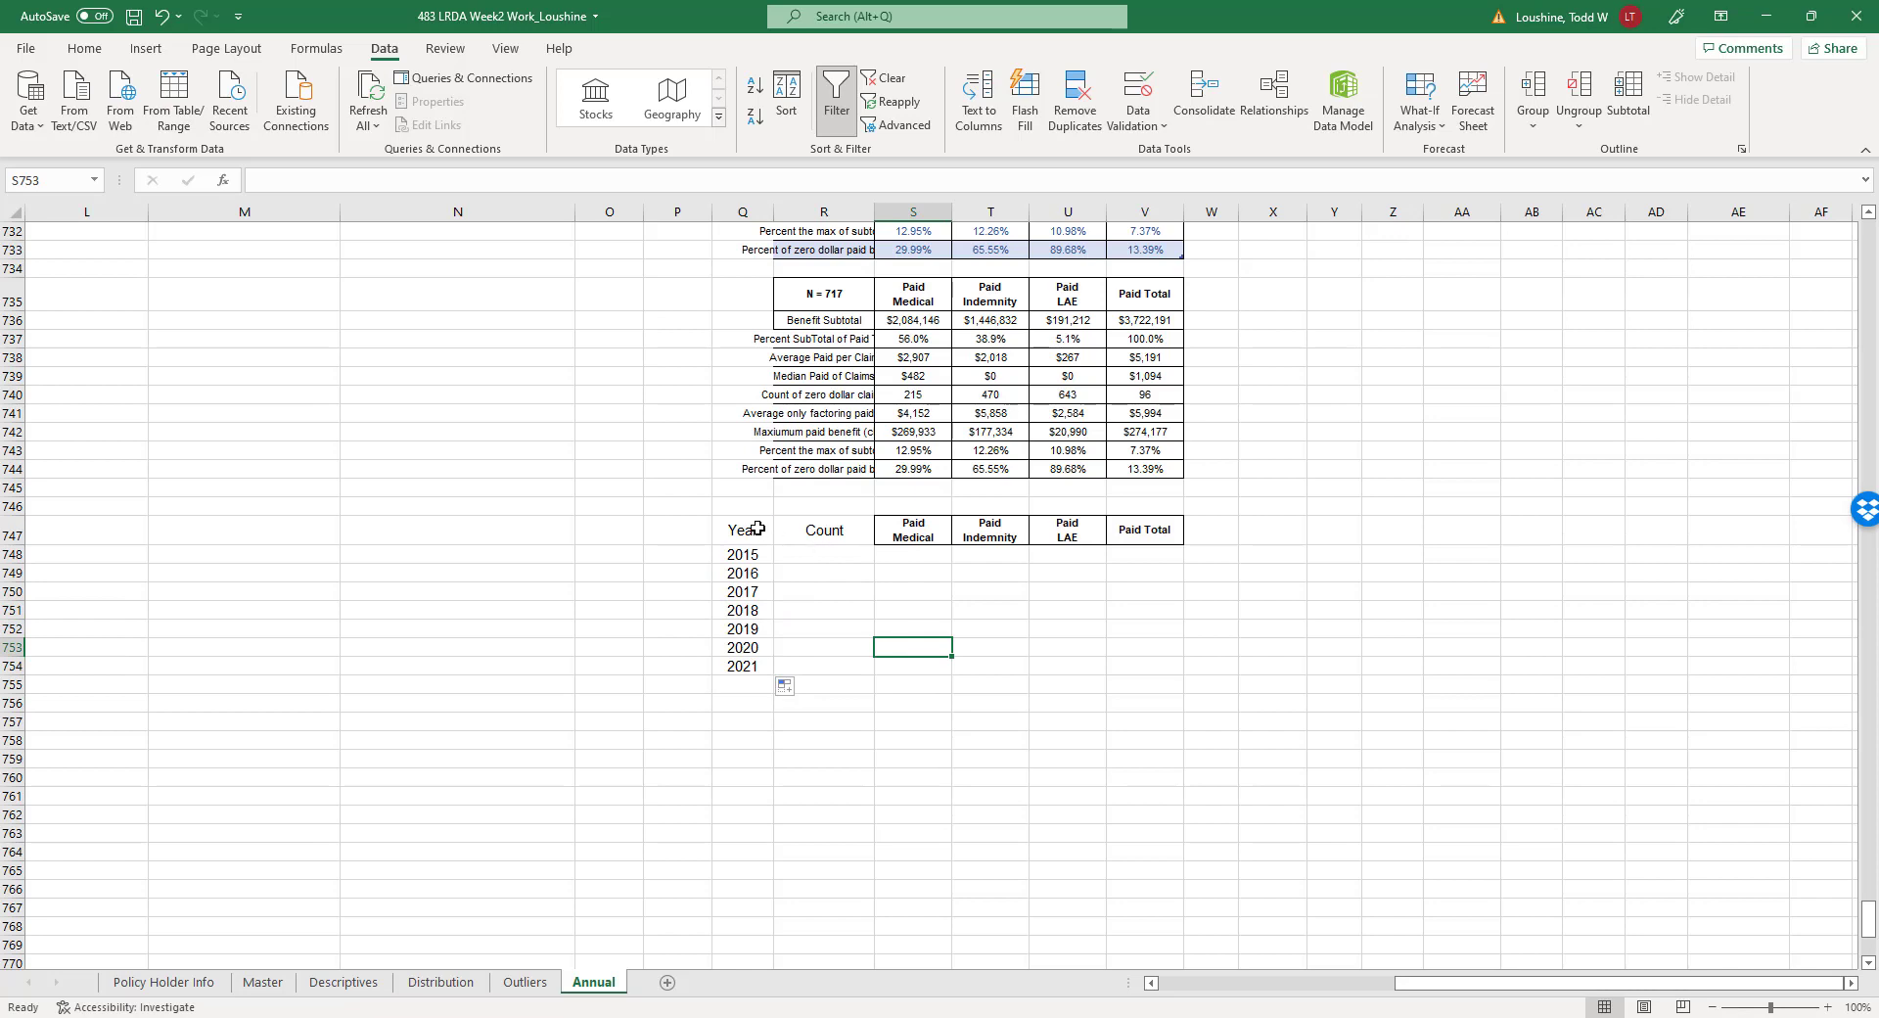
Apply borders to all cells of the annual table Q747:V755 and enter the label total in Q755.
drag(742, 532, 1123, 662)
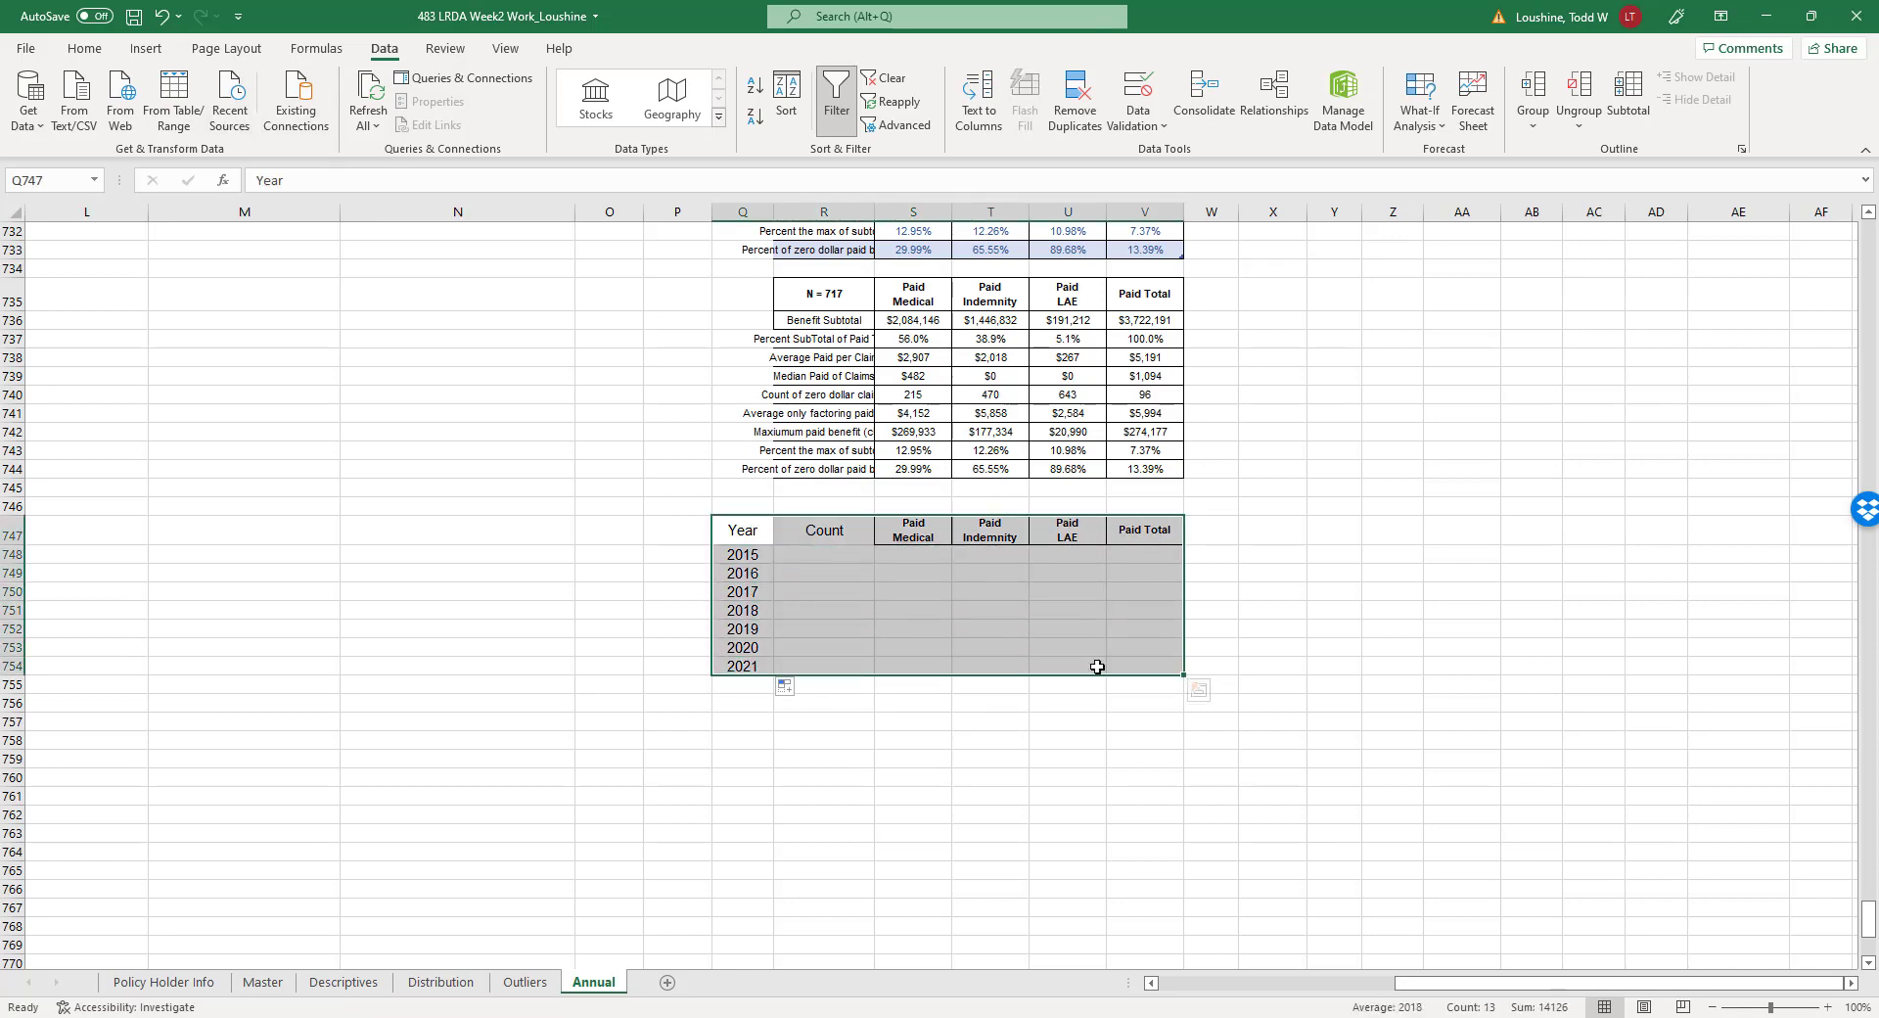
click(989, 776)
drag(736, 537, 1178, 688)
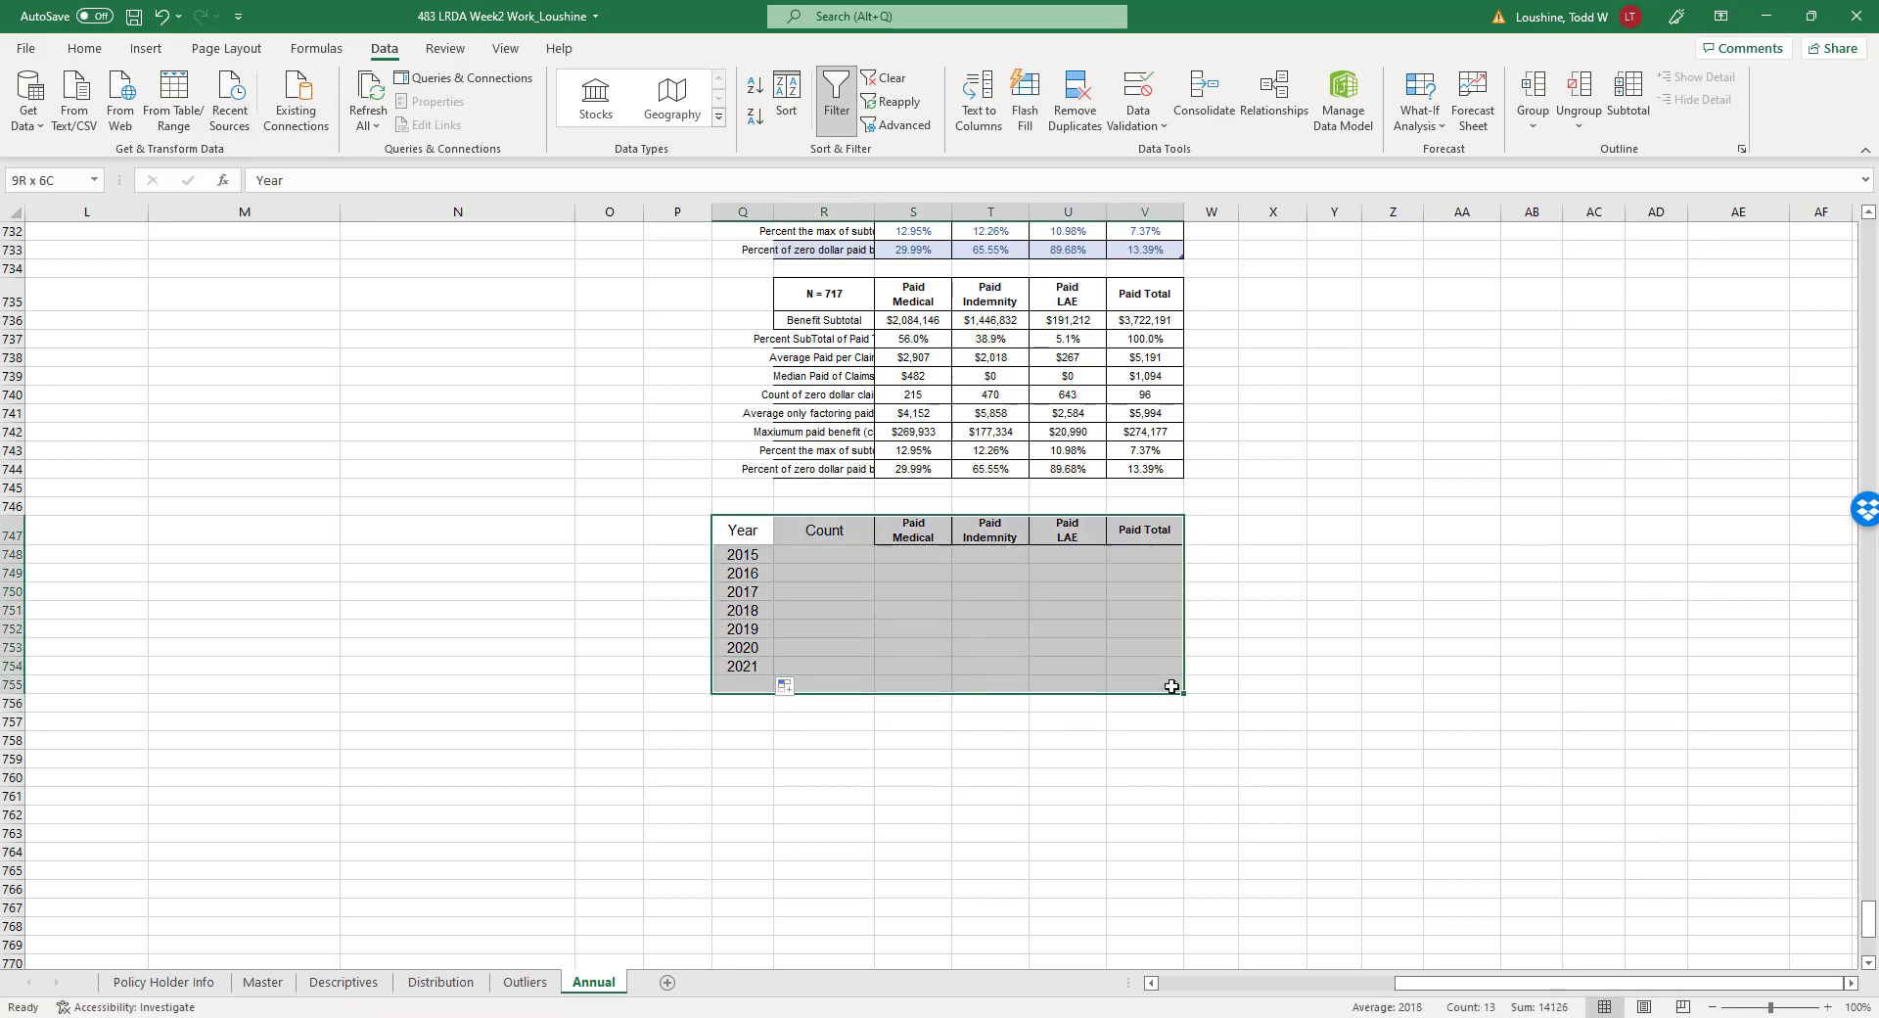
click(84, 48)
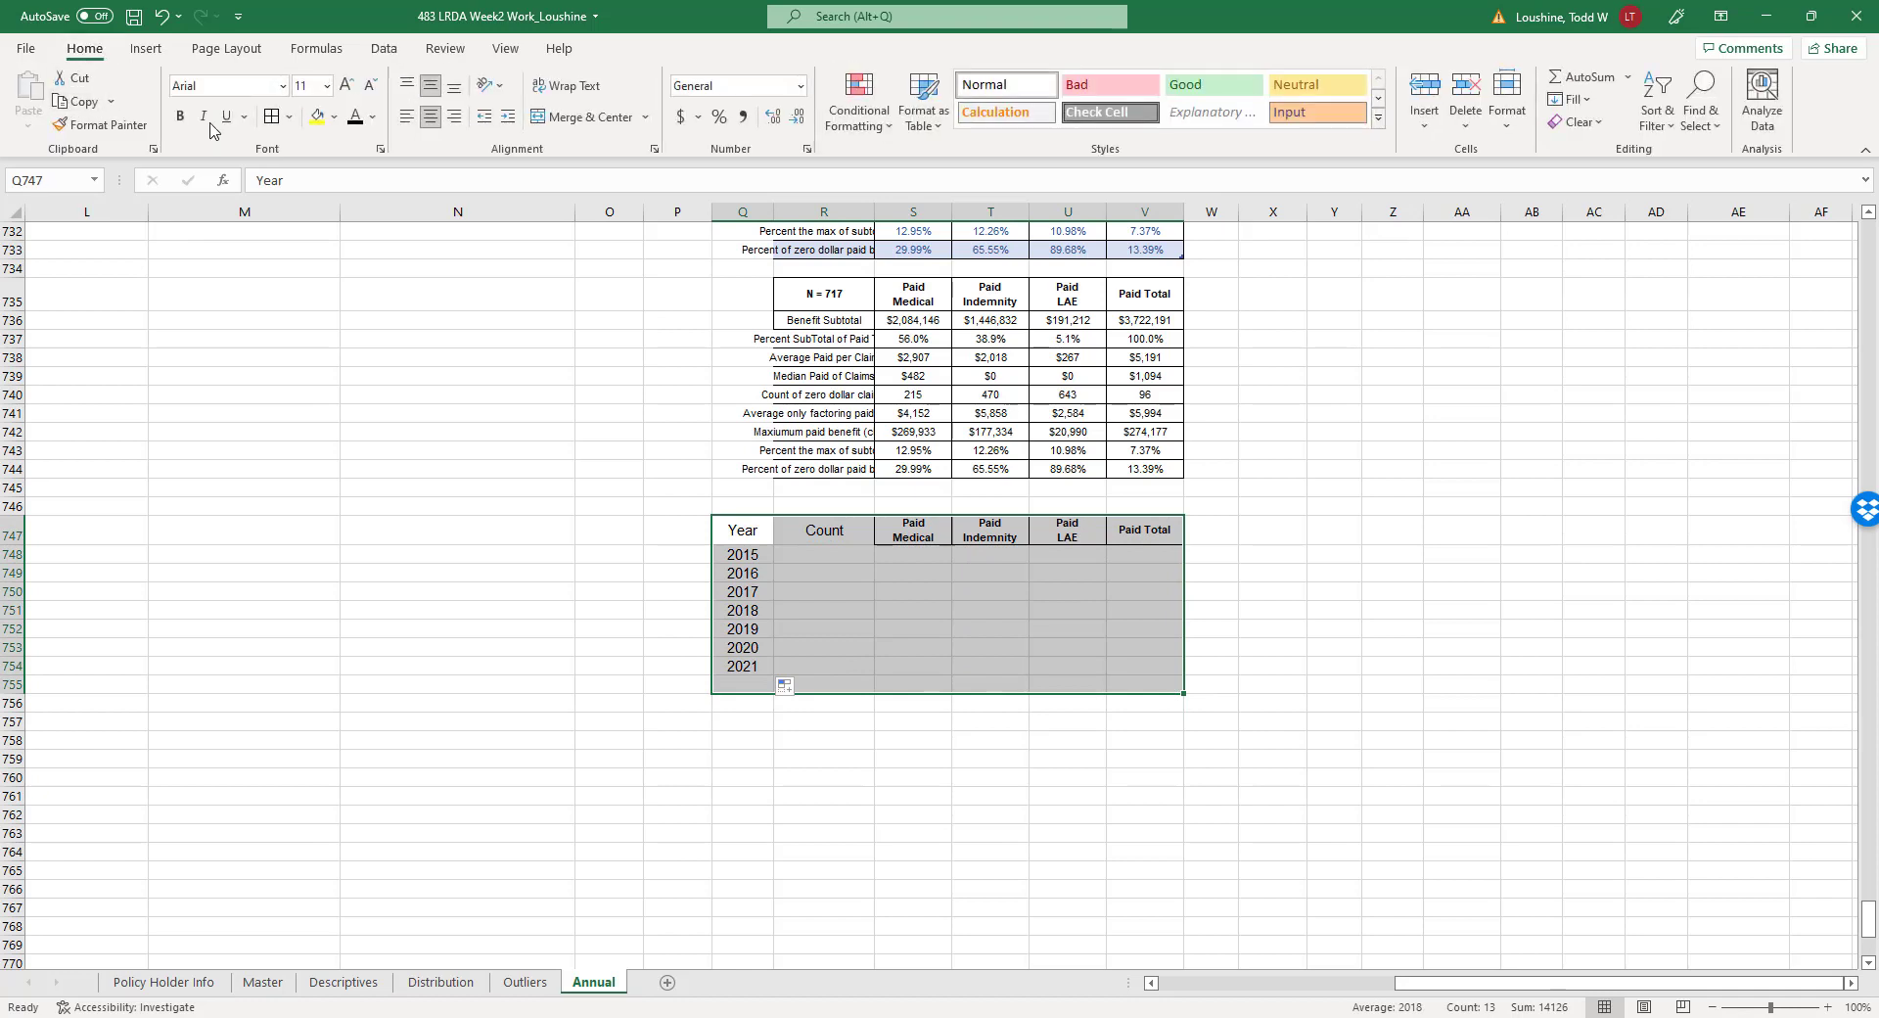
click(274, 121)
click(763, 685)
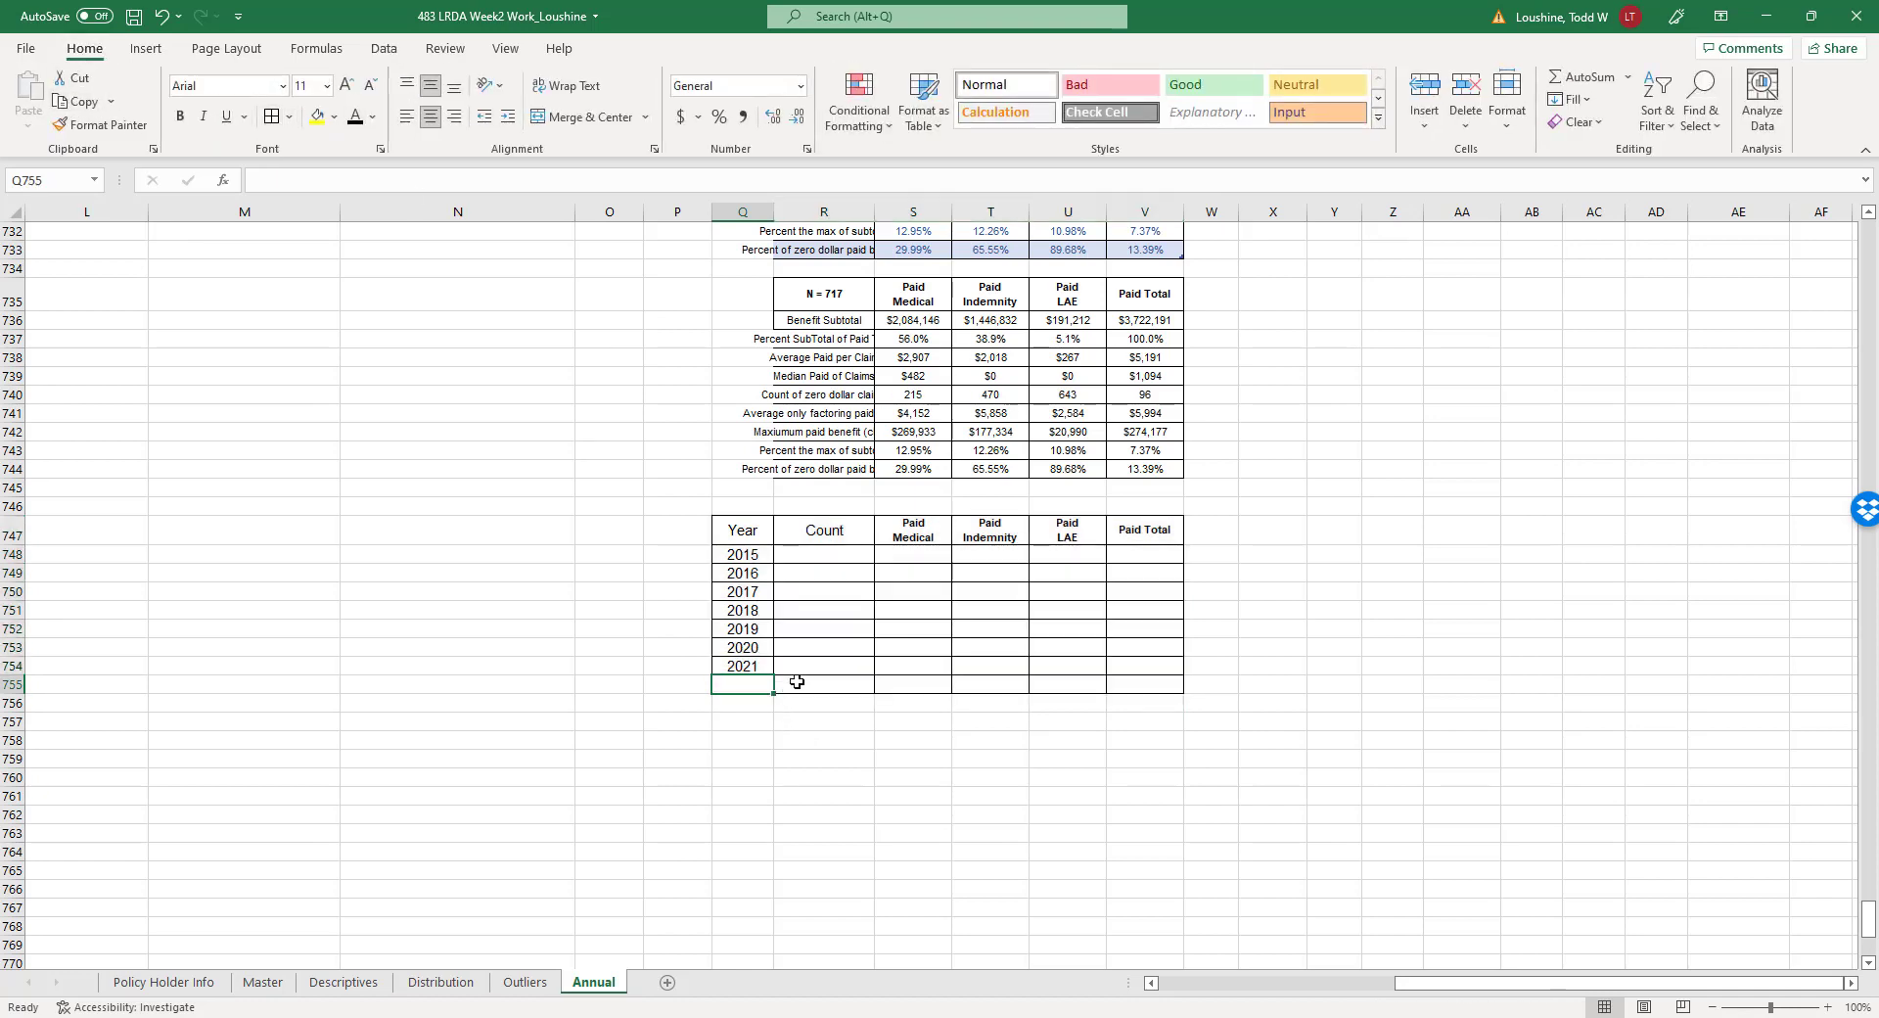
text(total)
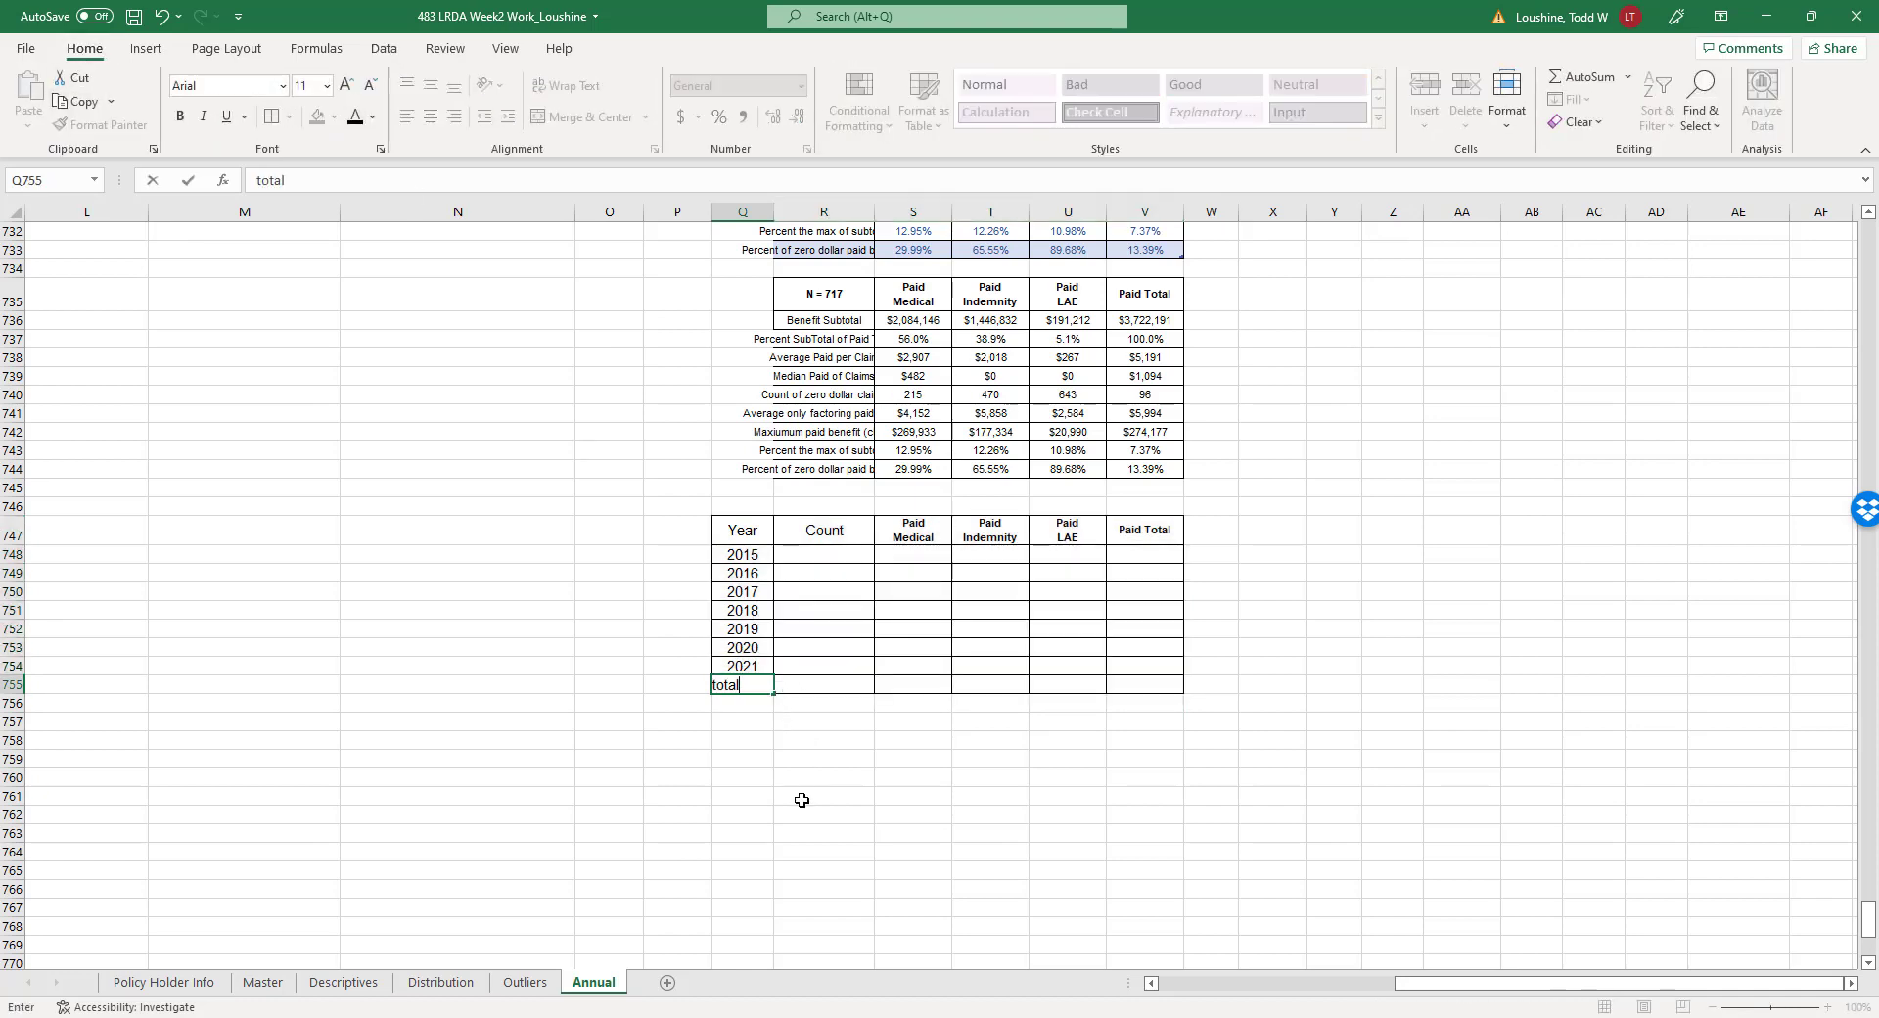
Set the font size of Q747:V755 to 8 and make the Year and Count headings bold.
drag(740, 531, 1134, 687)
click(327, 85)
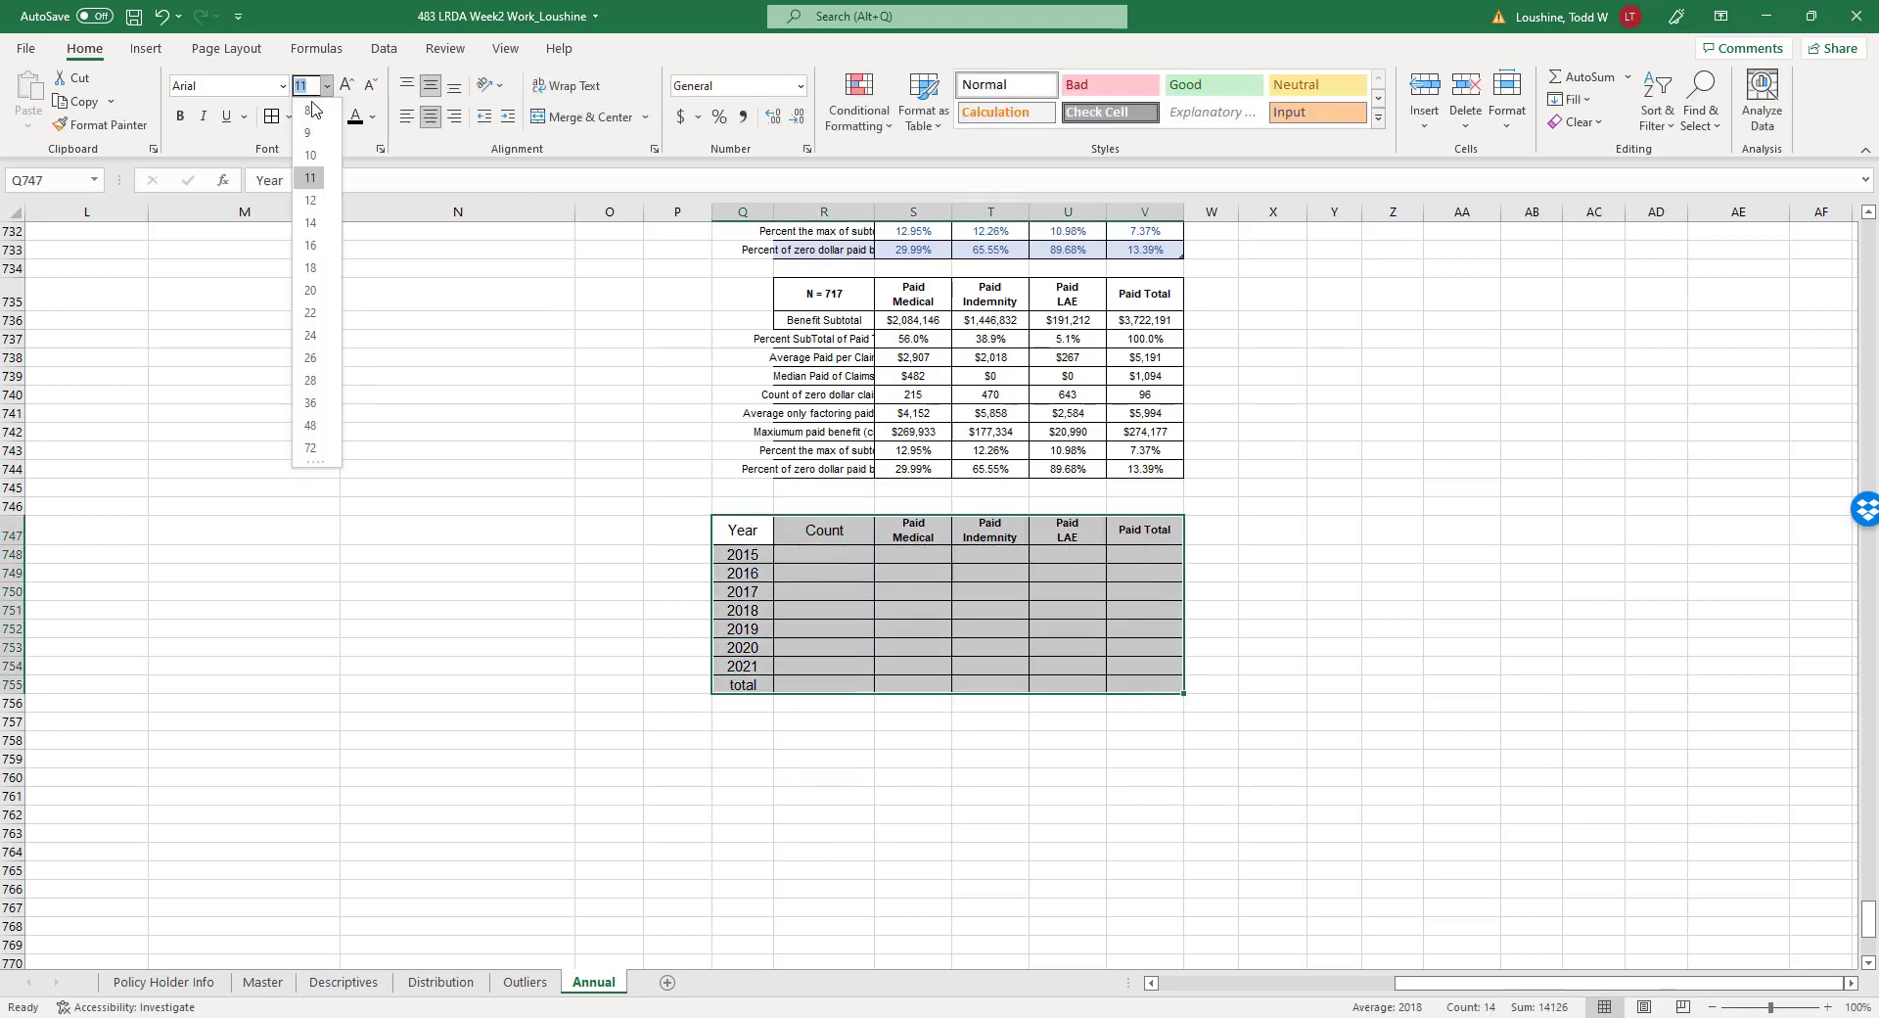
click(310, 109)
click(565, 590)
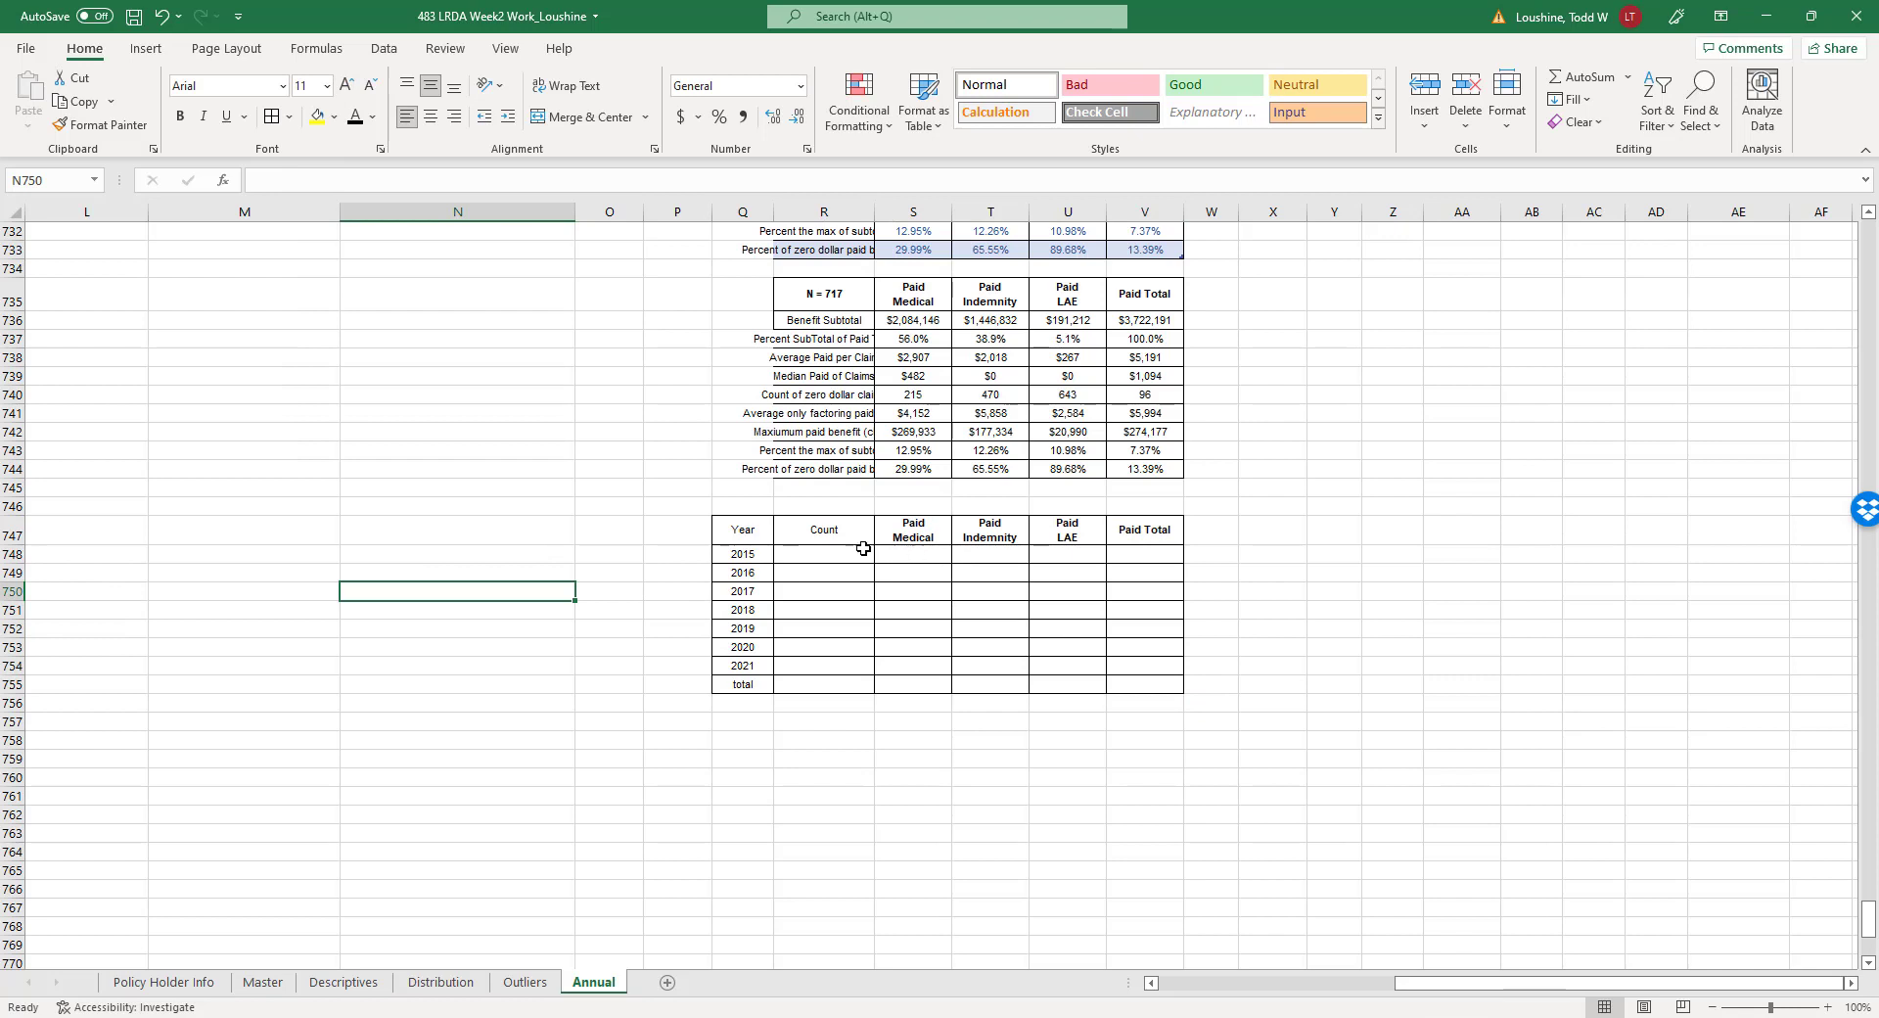
drag(752, 530, 827, 531)
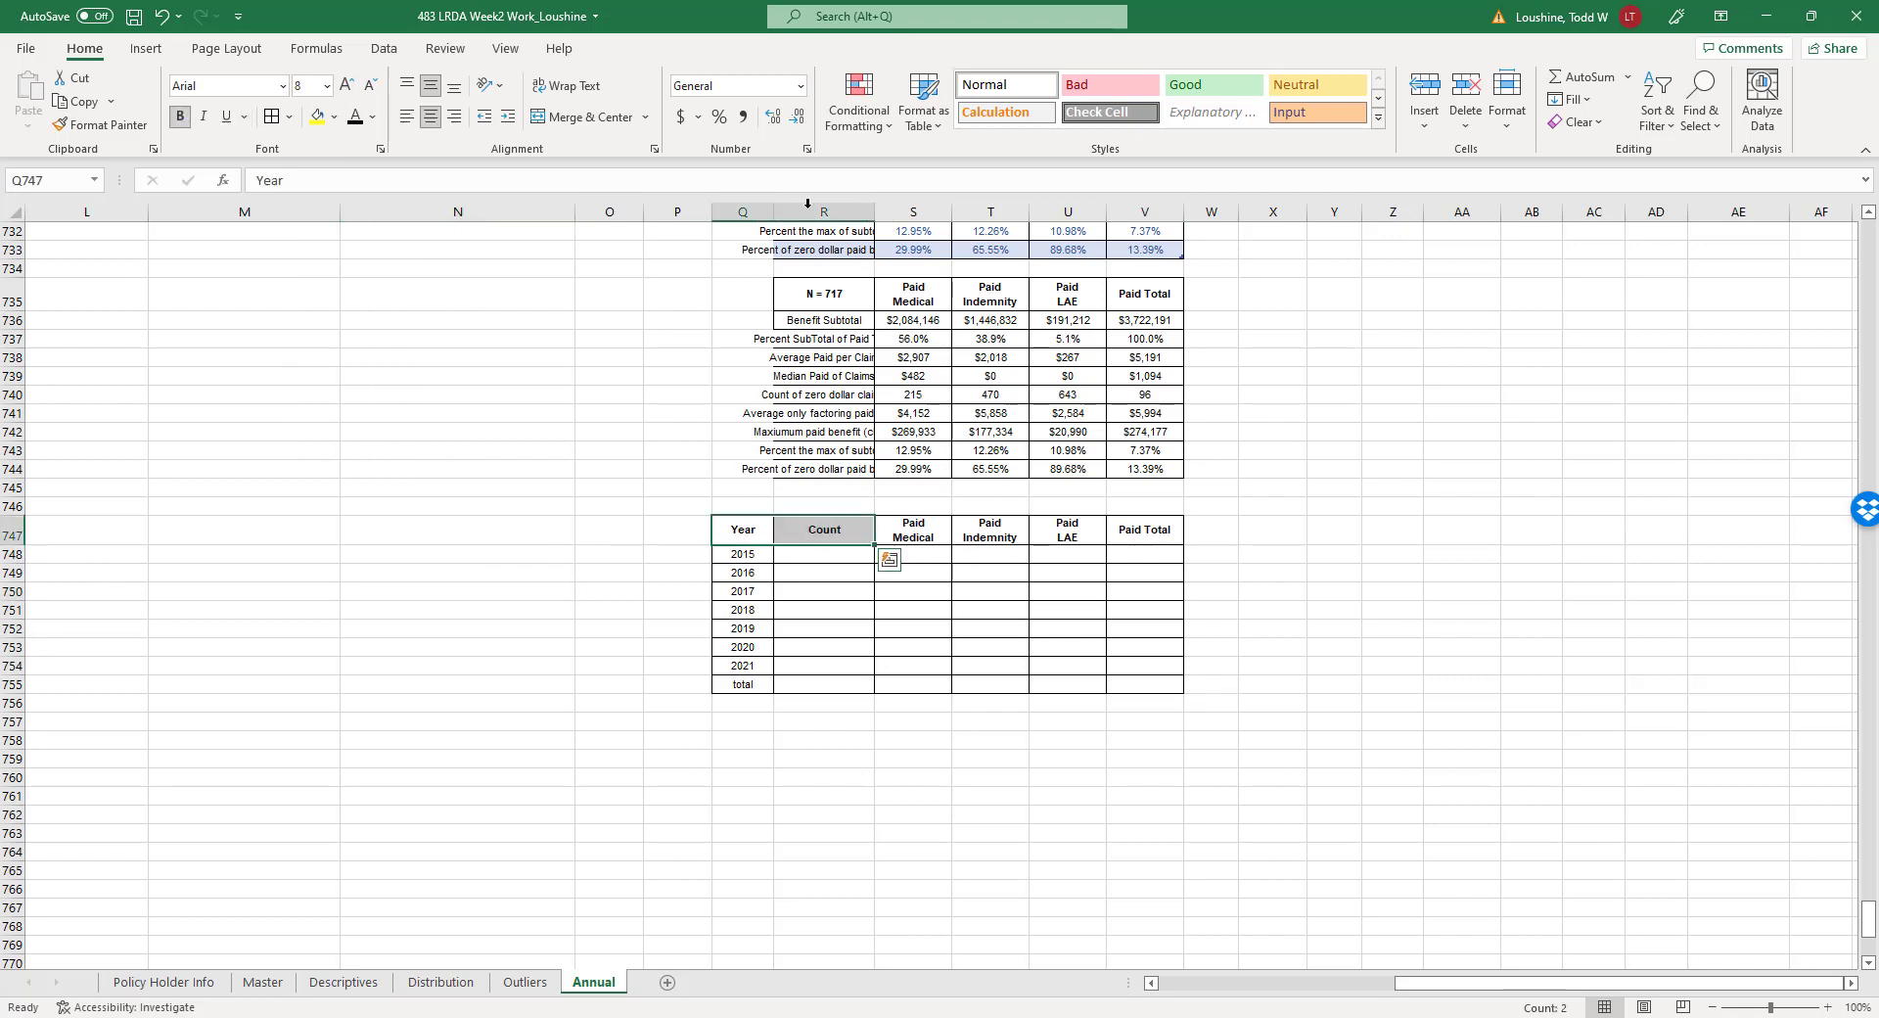
Adjust columns R through V so that they all have the same width.
drag(871, 206, 1175, 212)
click(1409, 468)
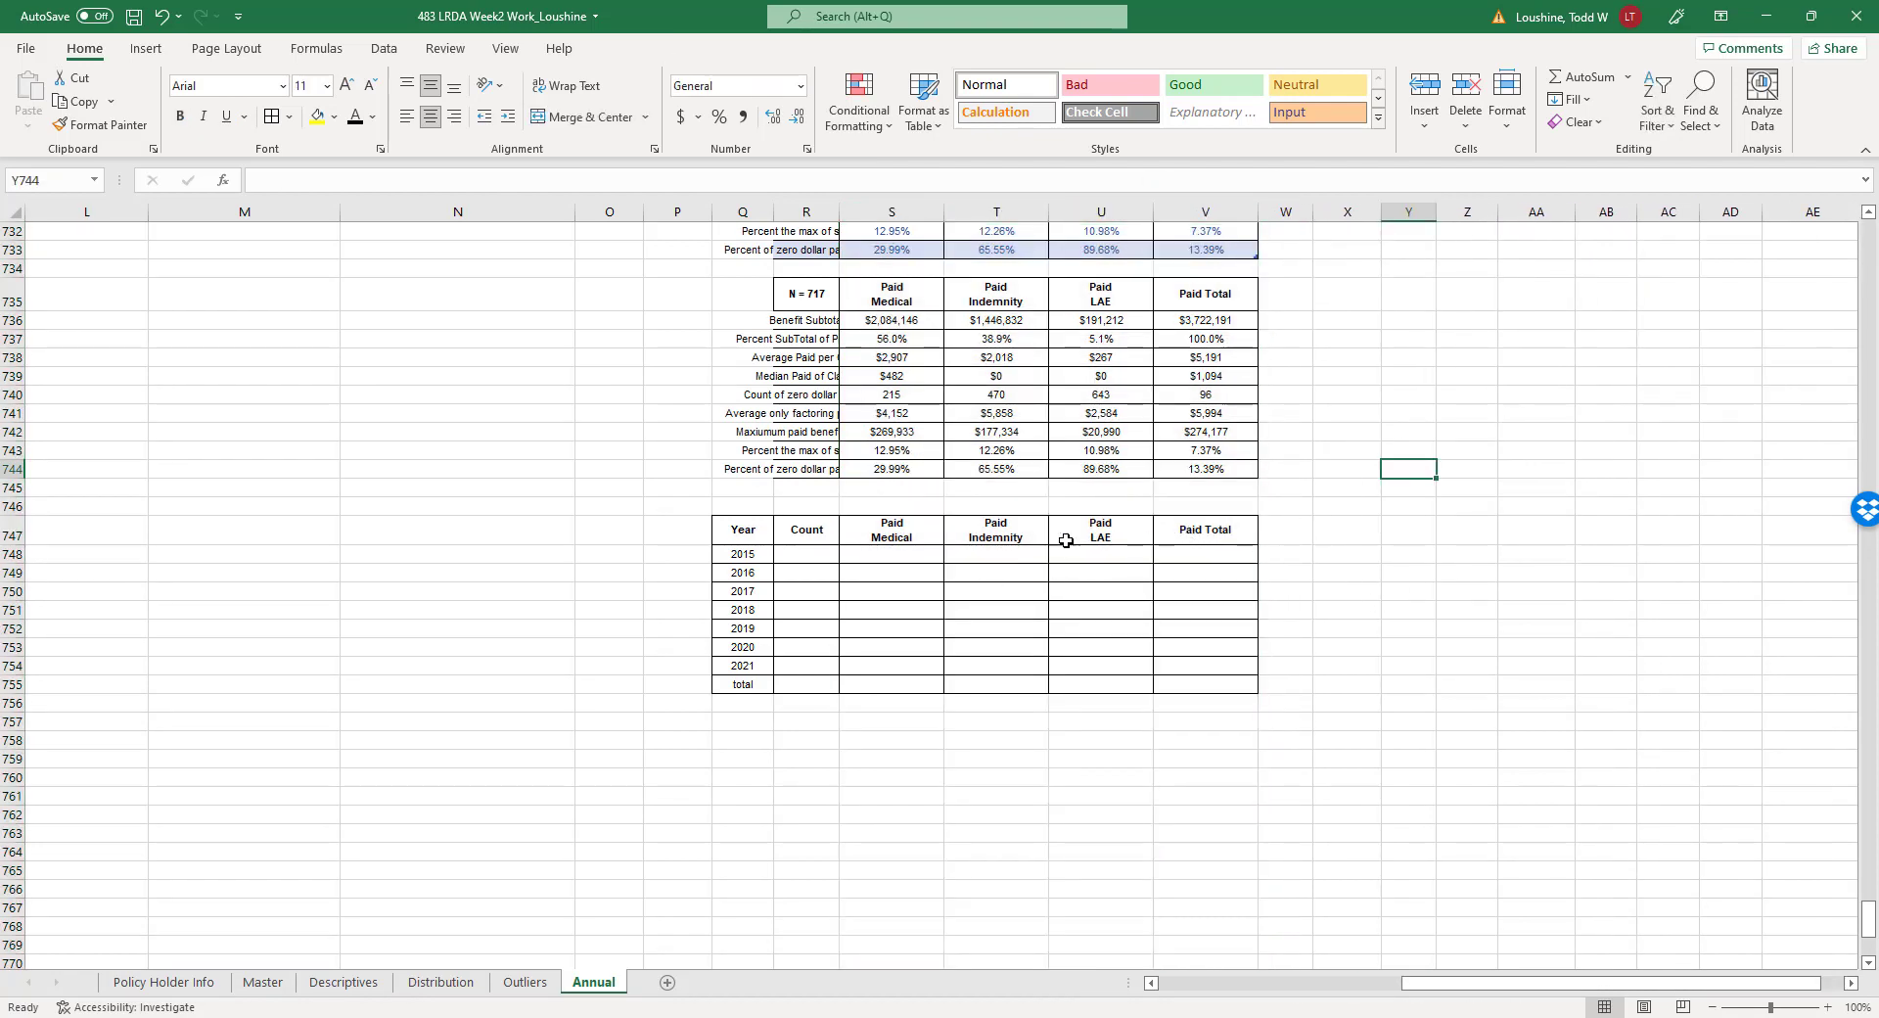
drag(839, 210, 1276, 230)
click(1362, 592)
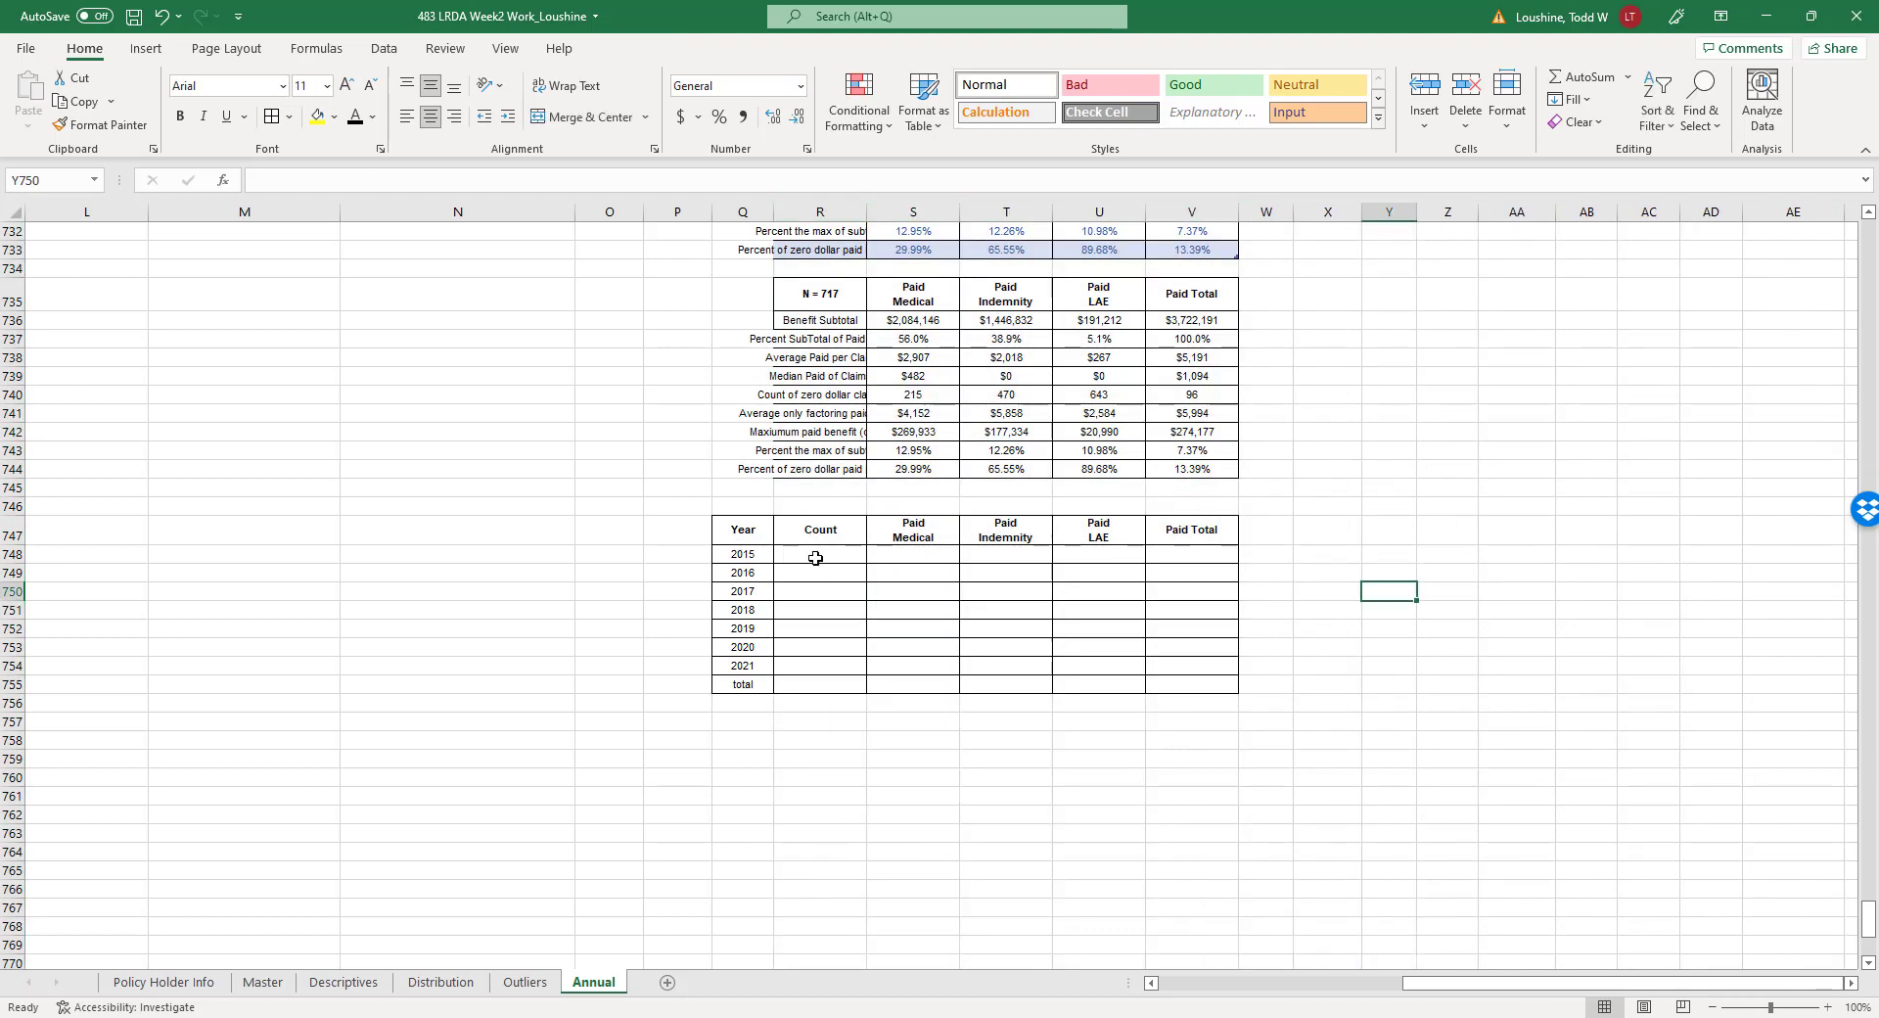
Enter the note col H in R746 above the Count heading and set its font size to 8.
scroll(437, 557, up, 8)
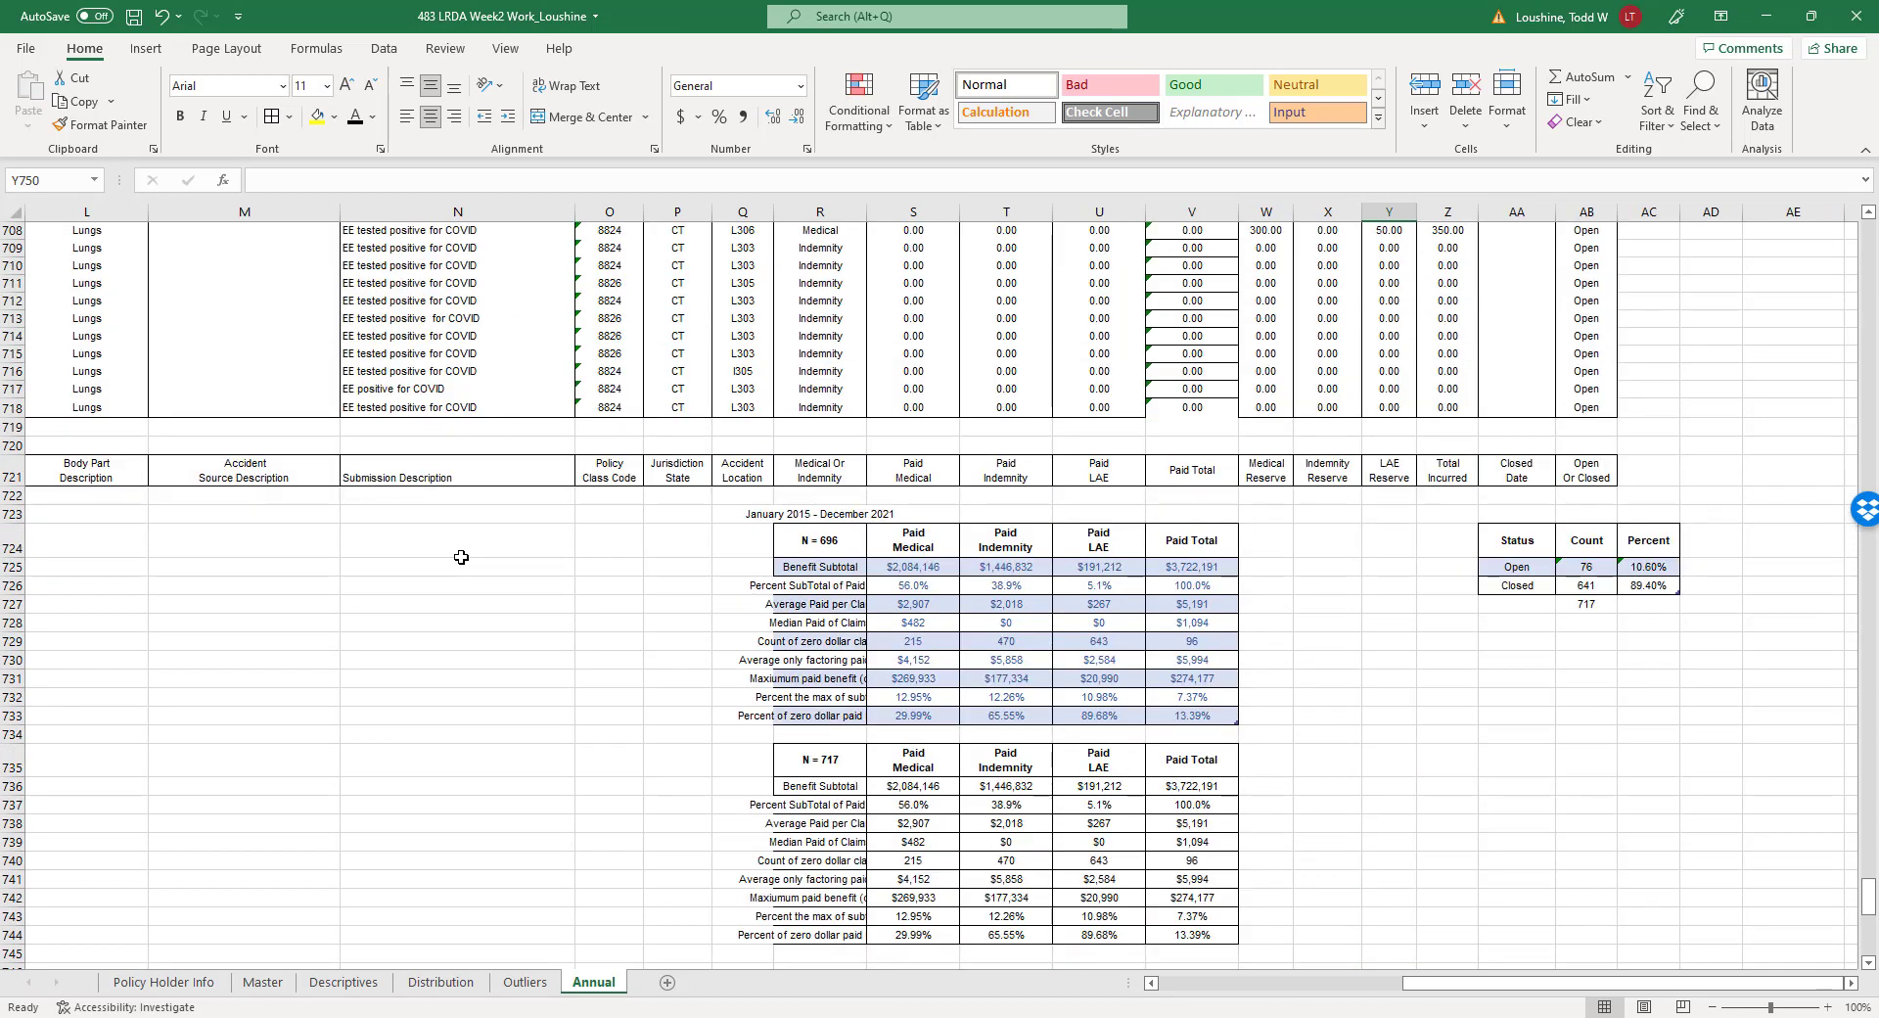
mouse_move(1501, 983)
mouse_down()
mouse_move(1396, 1004)
mouse_move(1512, 1005)
mouse_up()
scroll(1354, 892, down, 3)
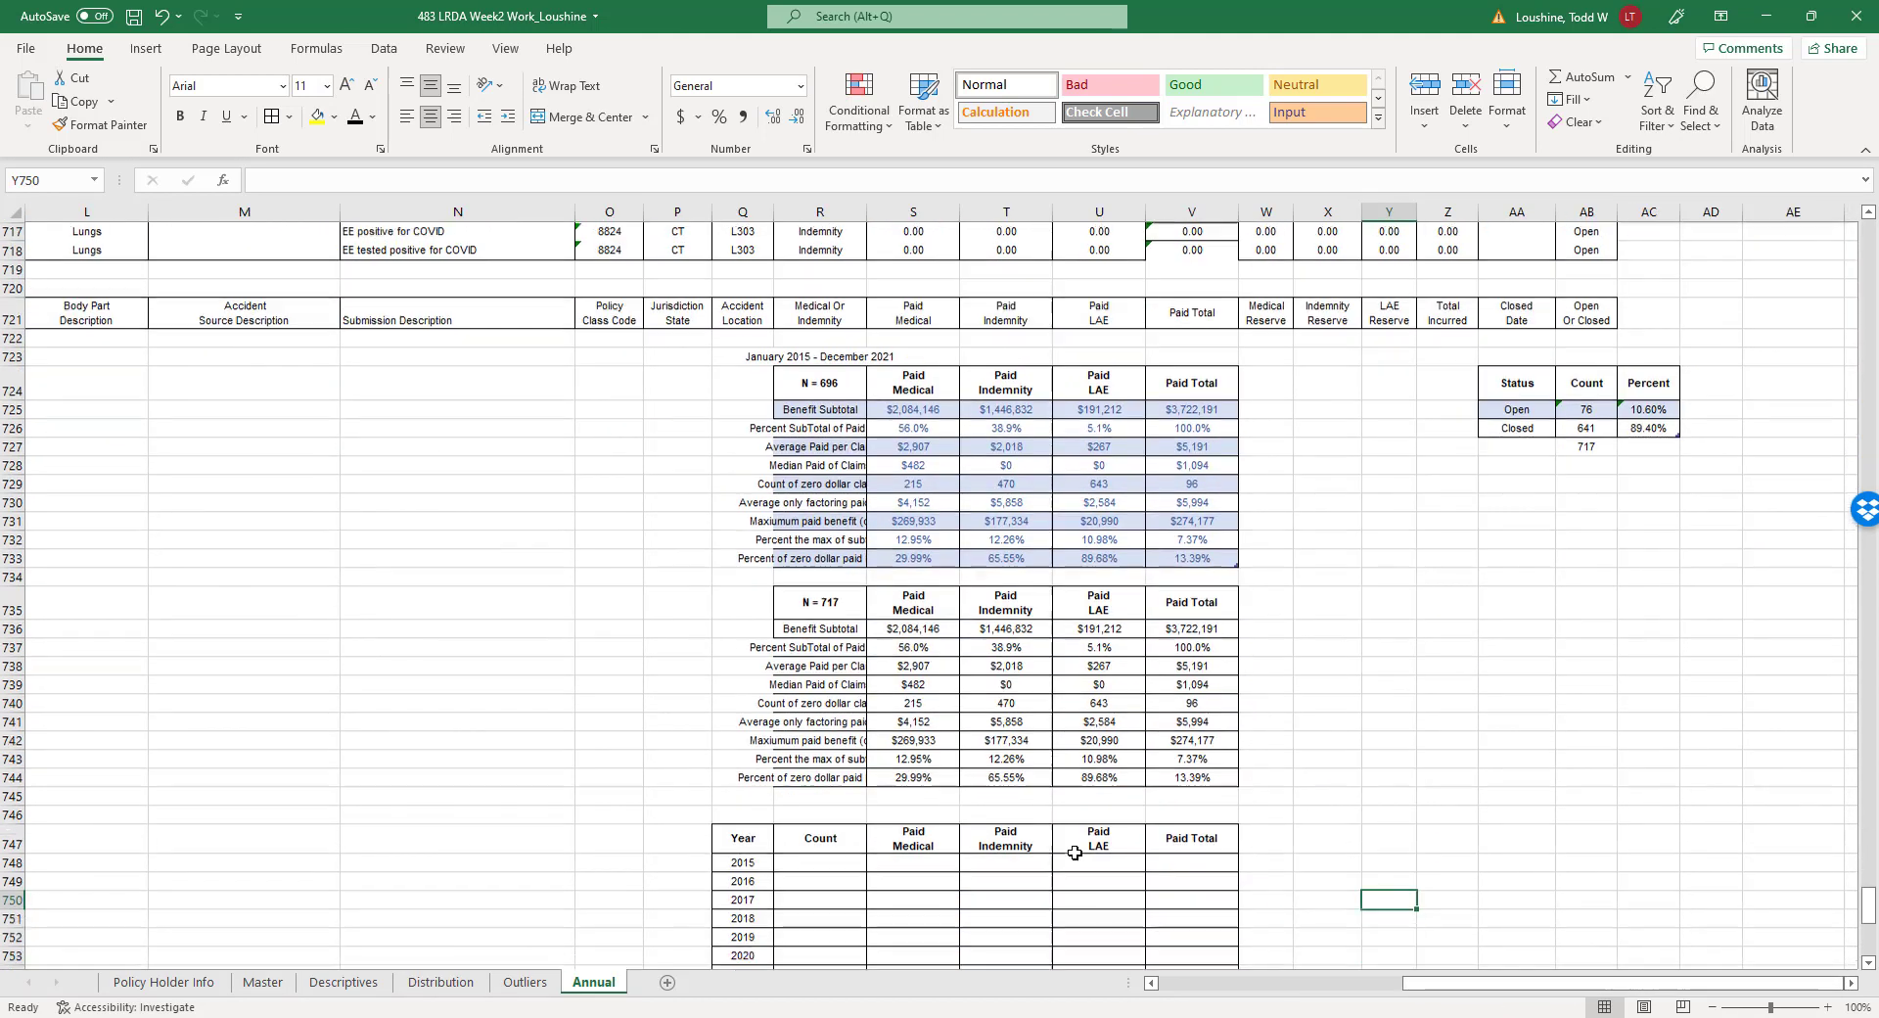
click(829, 818)
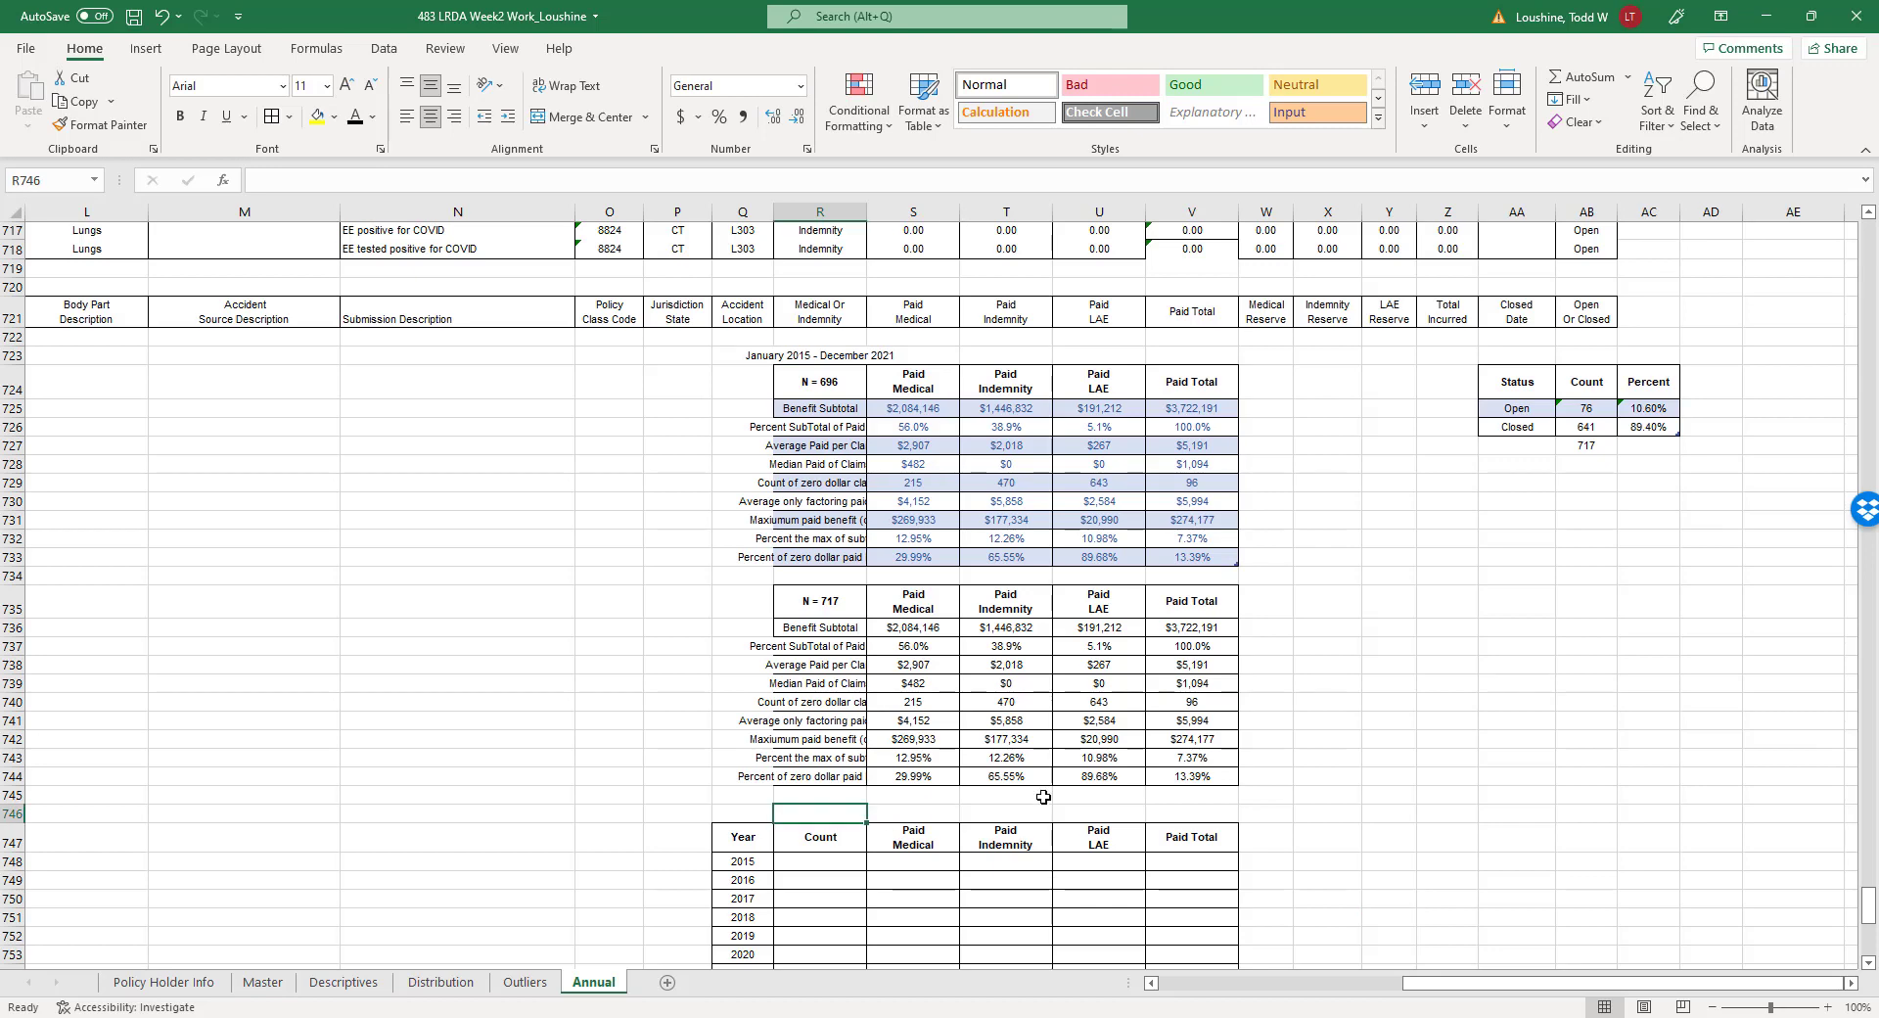
text(col H)
key(Return)
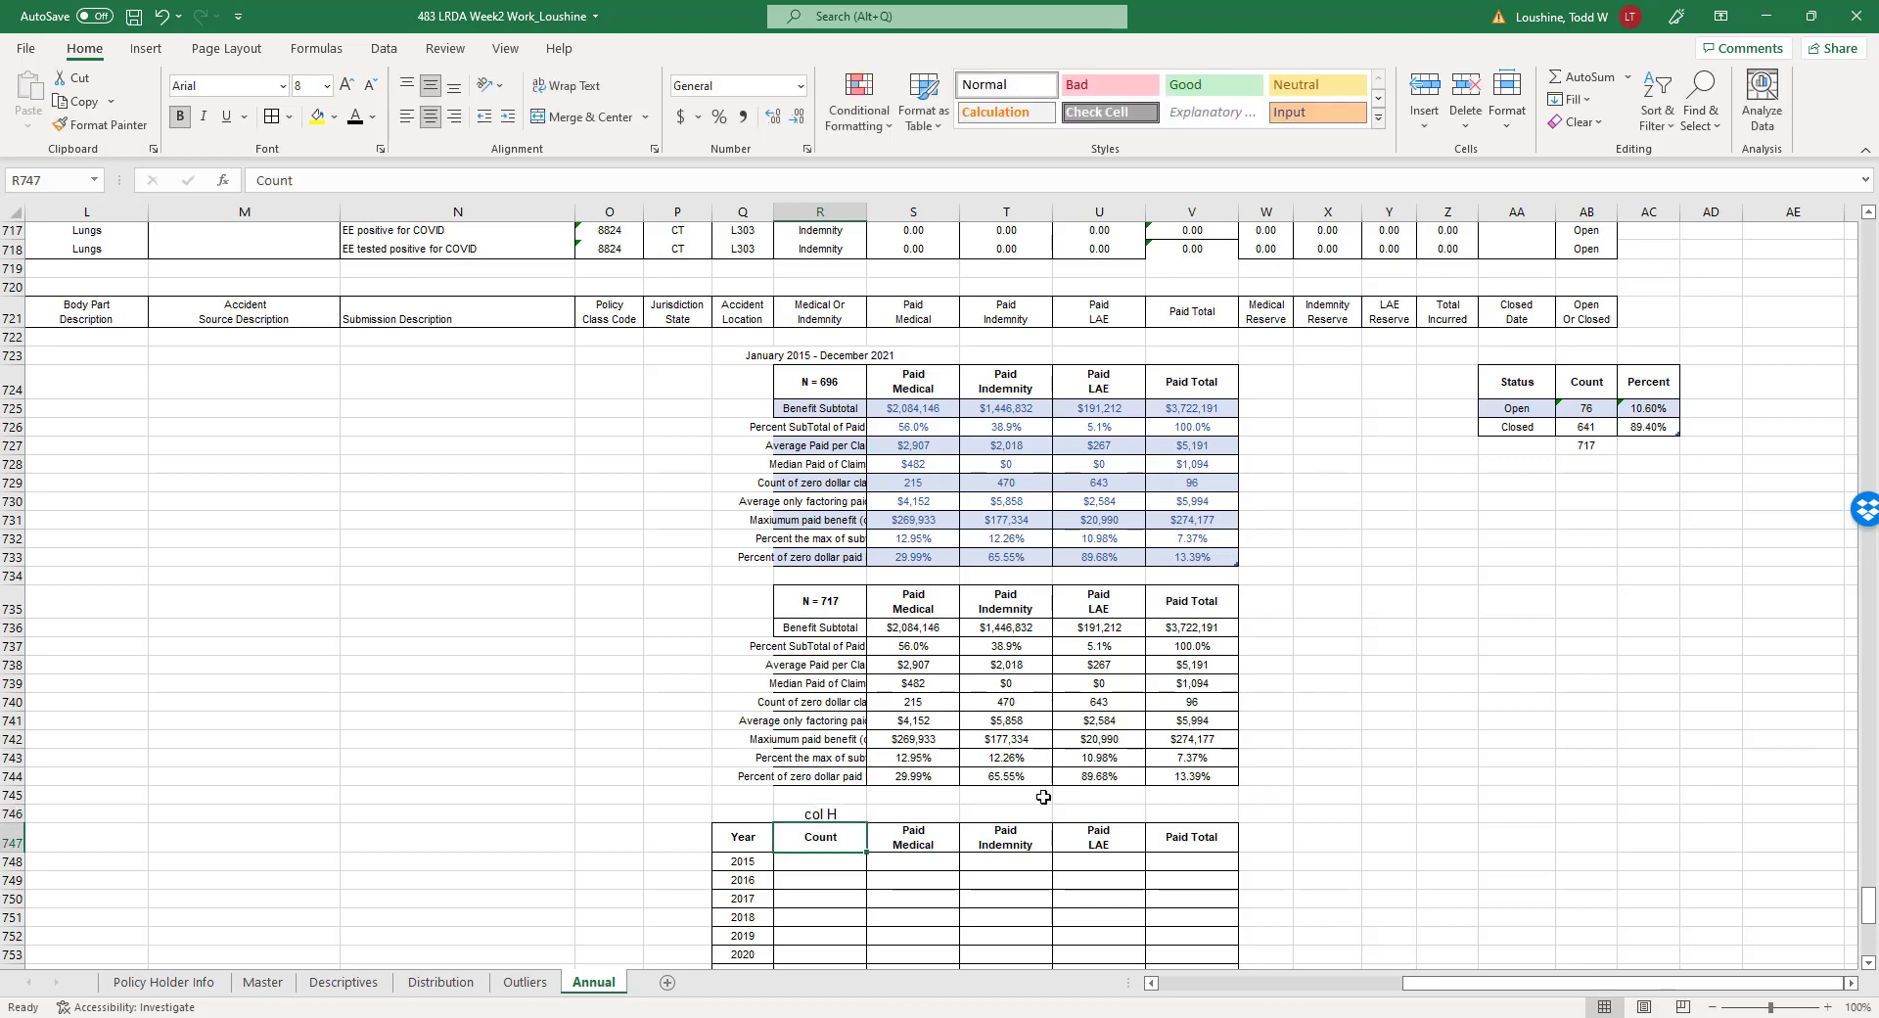
click(819, 813)
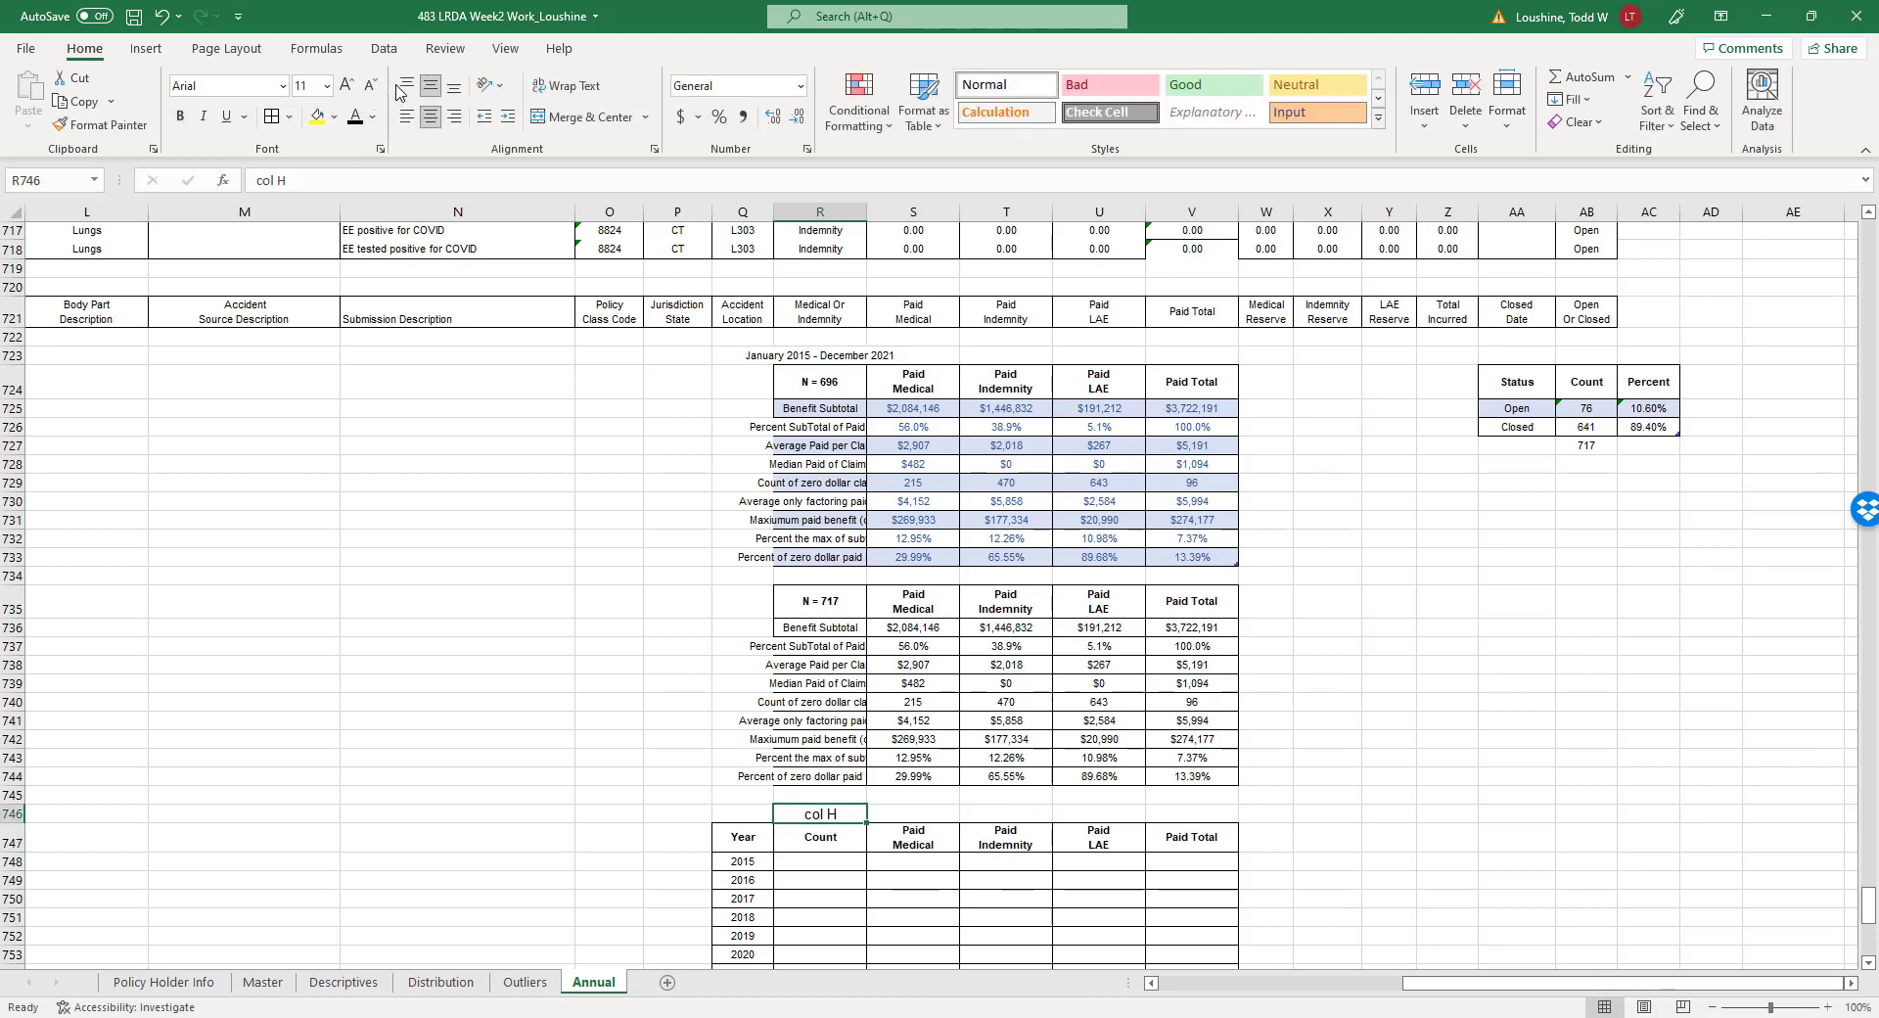
click(327, 85)
click(308, 106)
scroll(435, 383, down, 6)
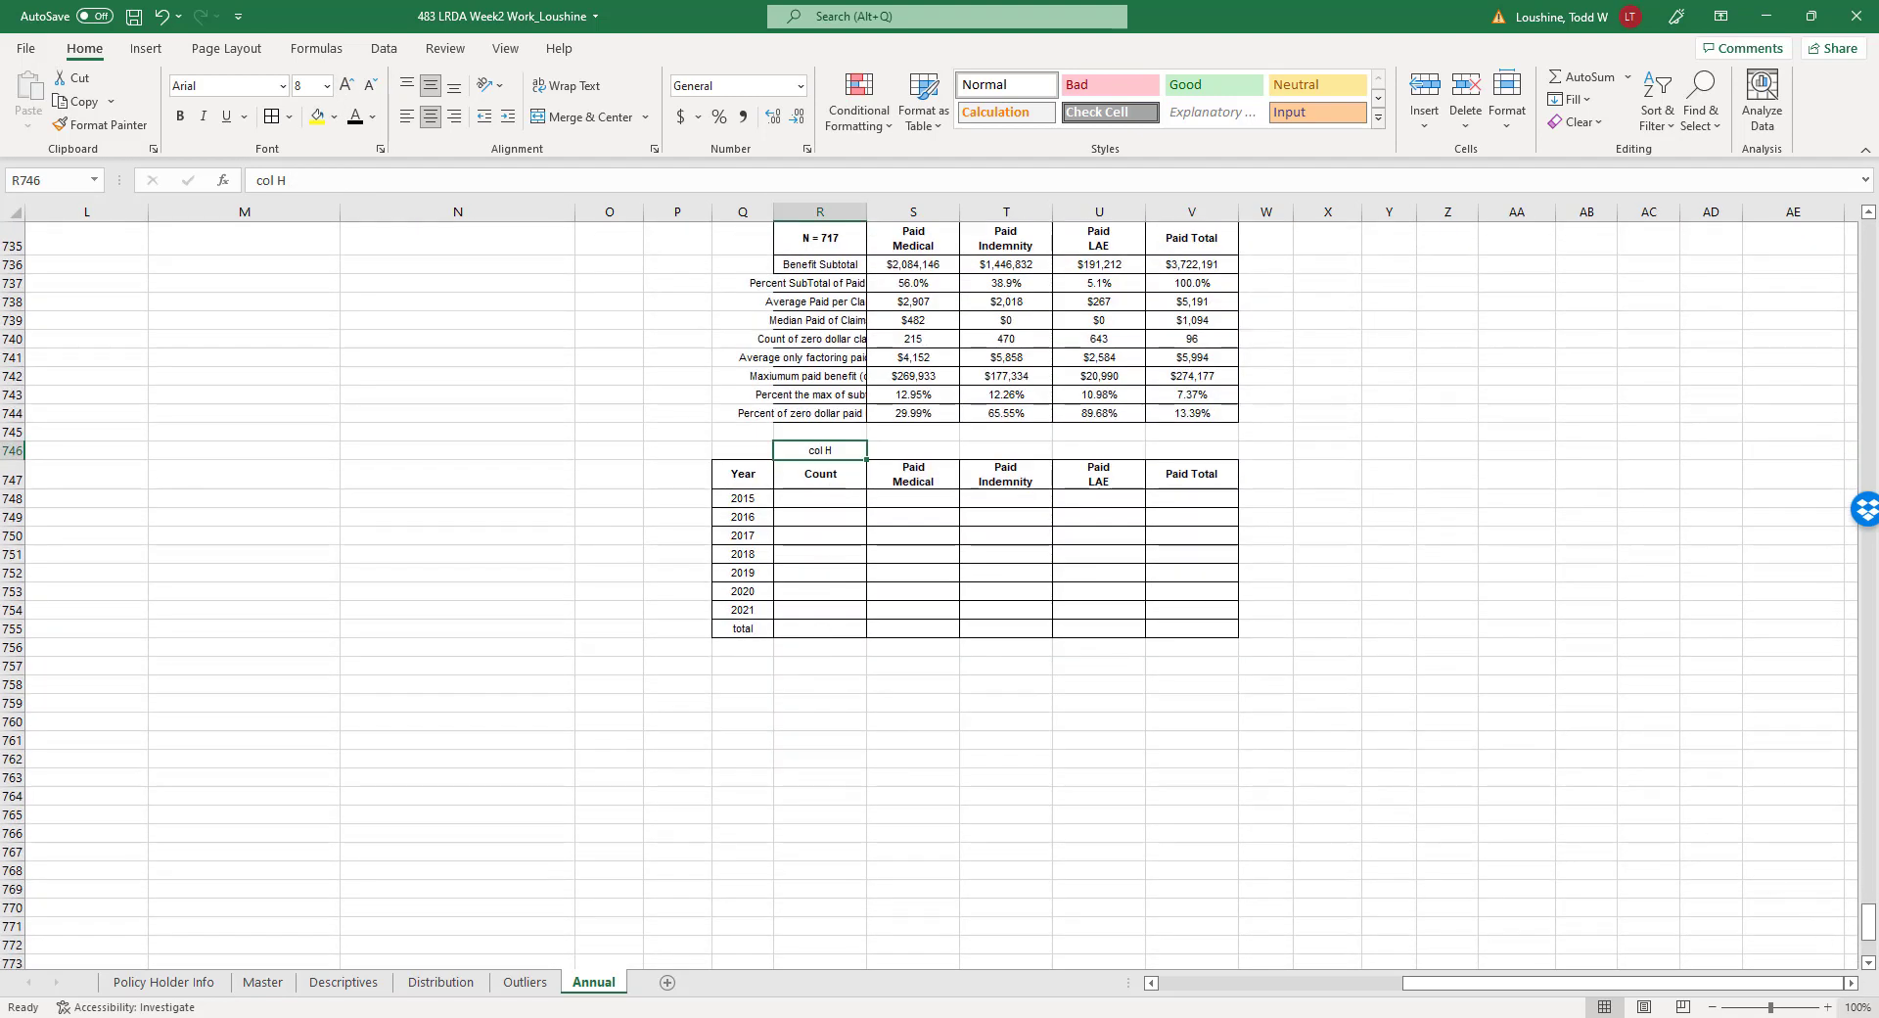
Enter a COUNTIF formula in R748 that counts the entries in H2:H718 matching the year in Q748.
click(1827, 1007)
click(1827, 1006)
click(1826, 1007)
scroll(491, 599, up, 8)
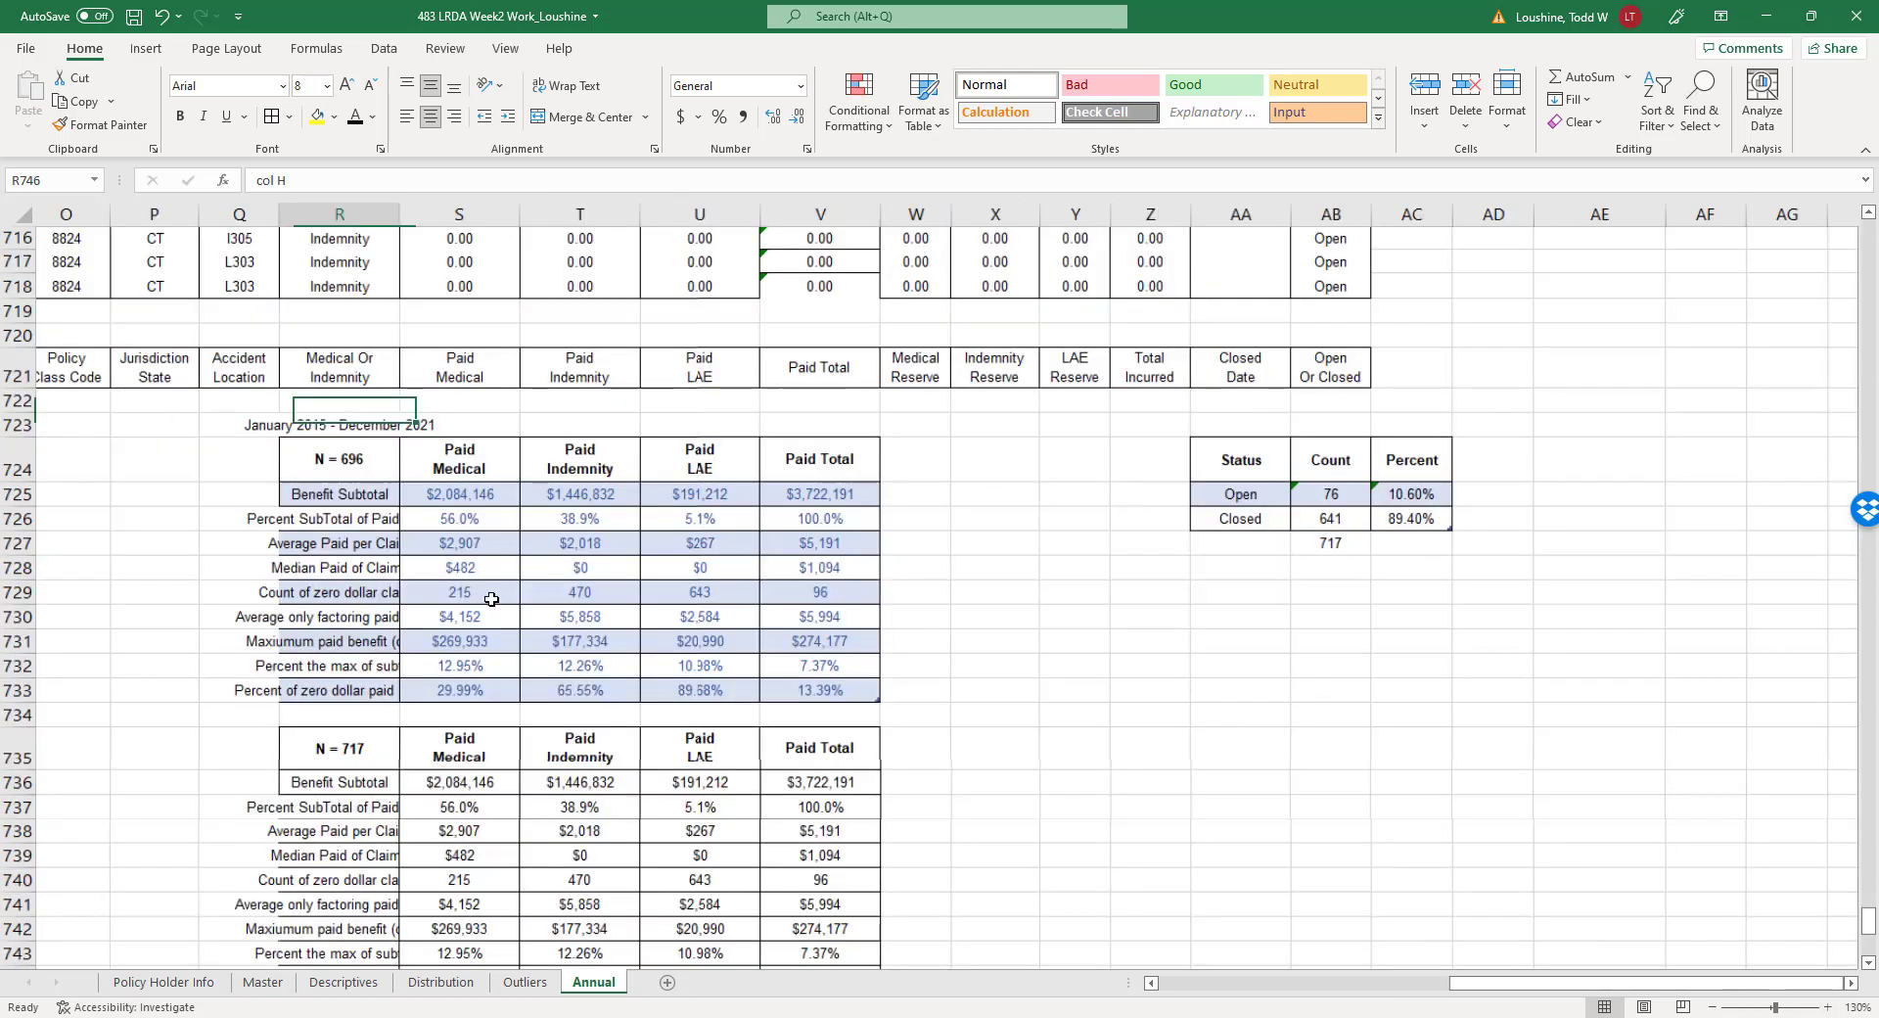
scroll(558, 545, down, 8)
click(357, 471)
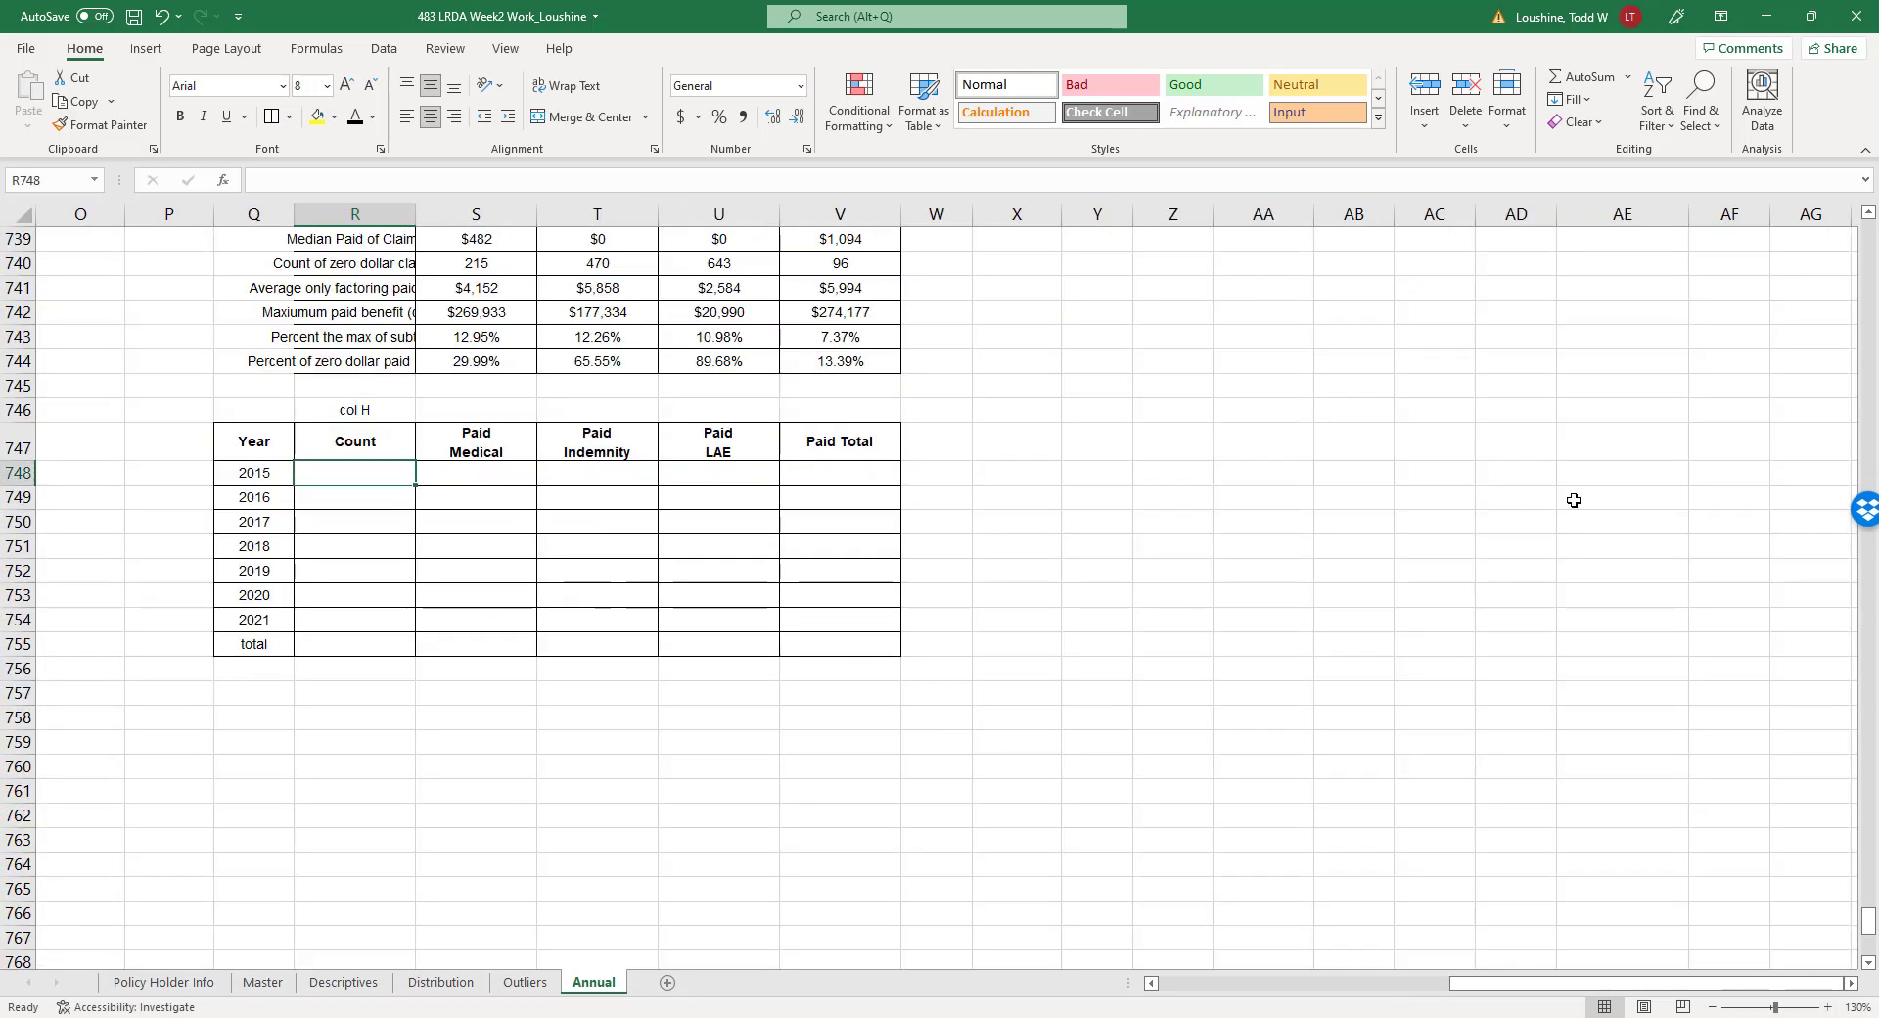
text(=countif(h2)
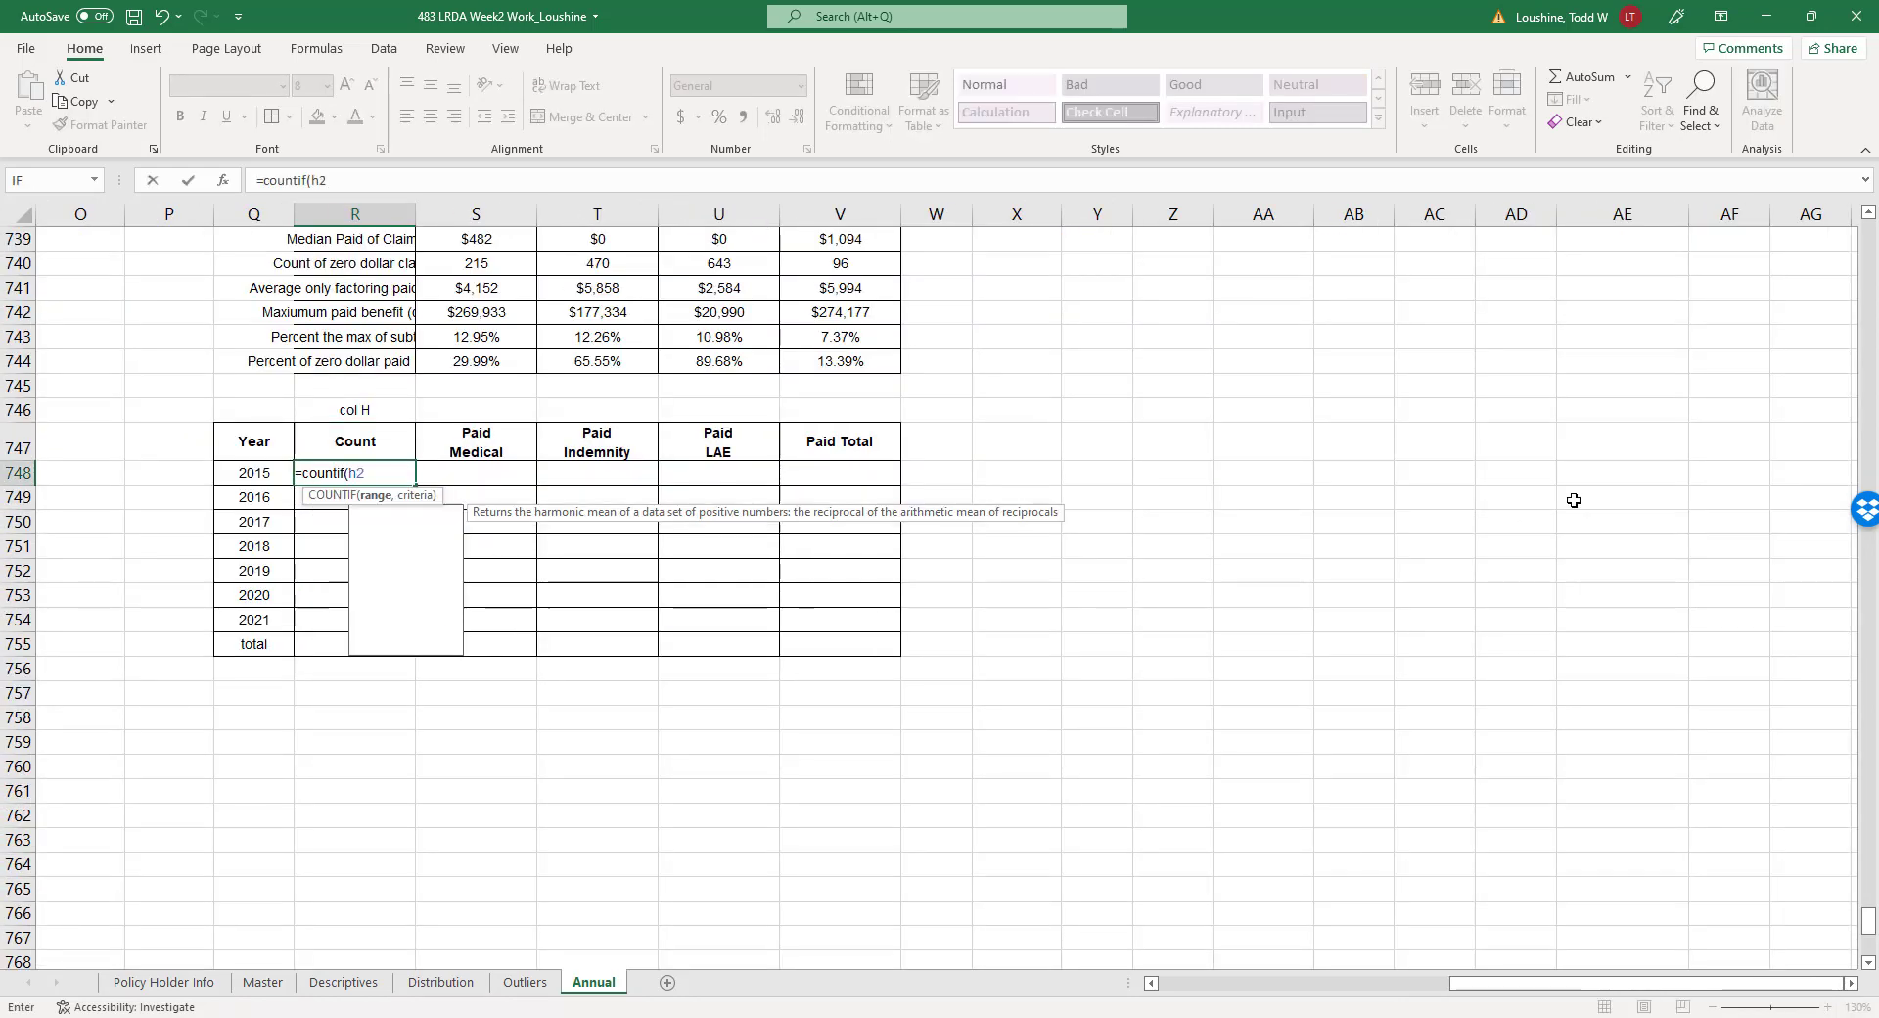
text(:h7)
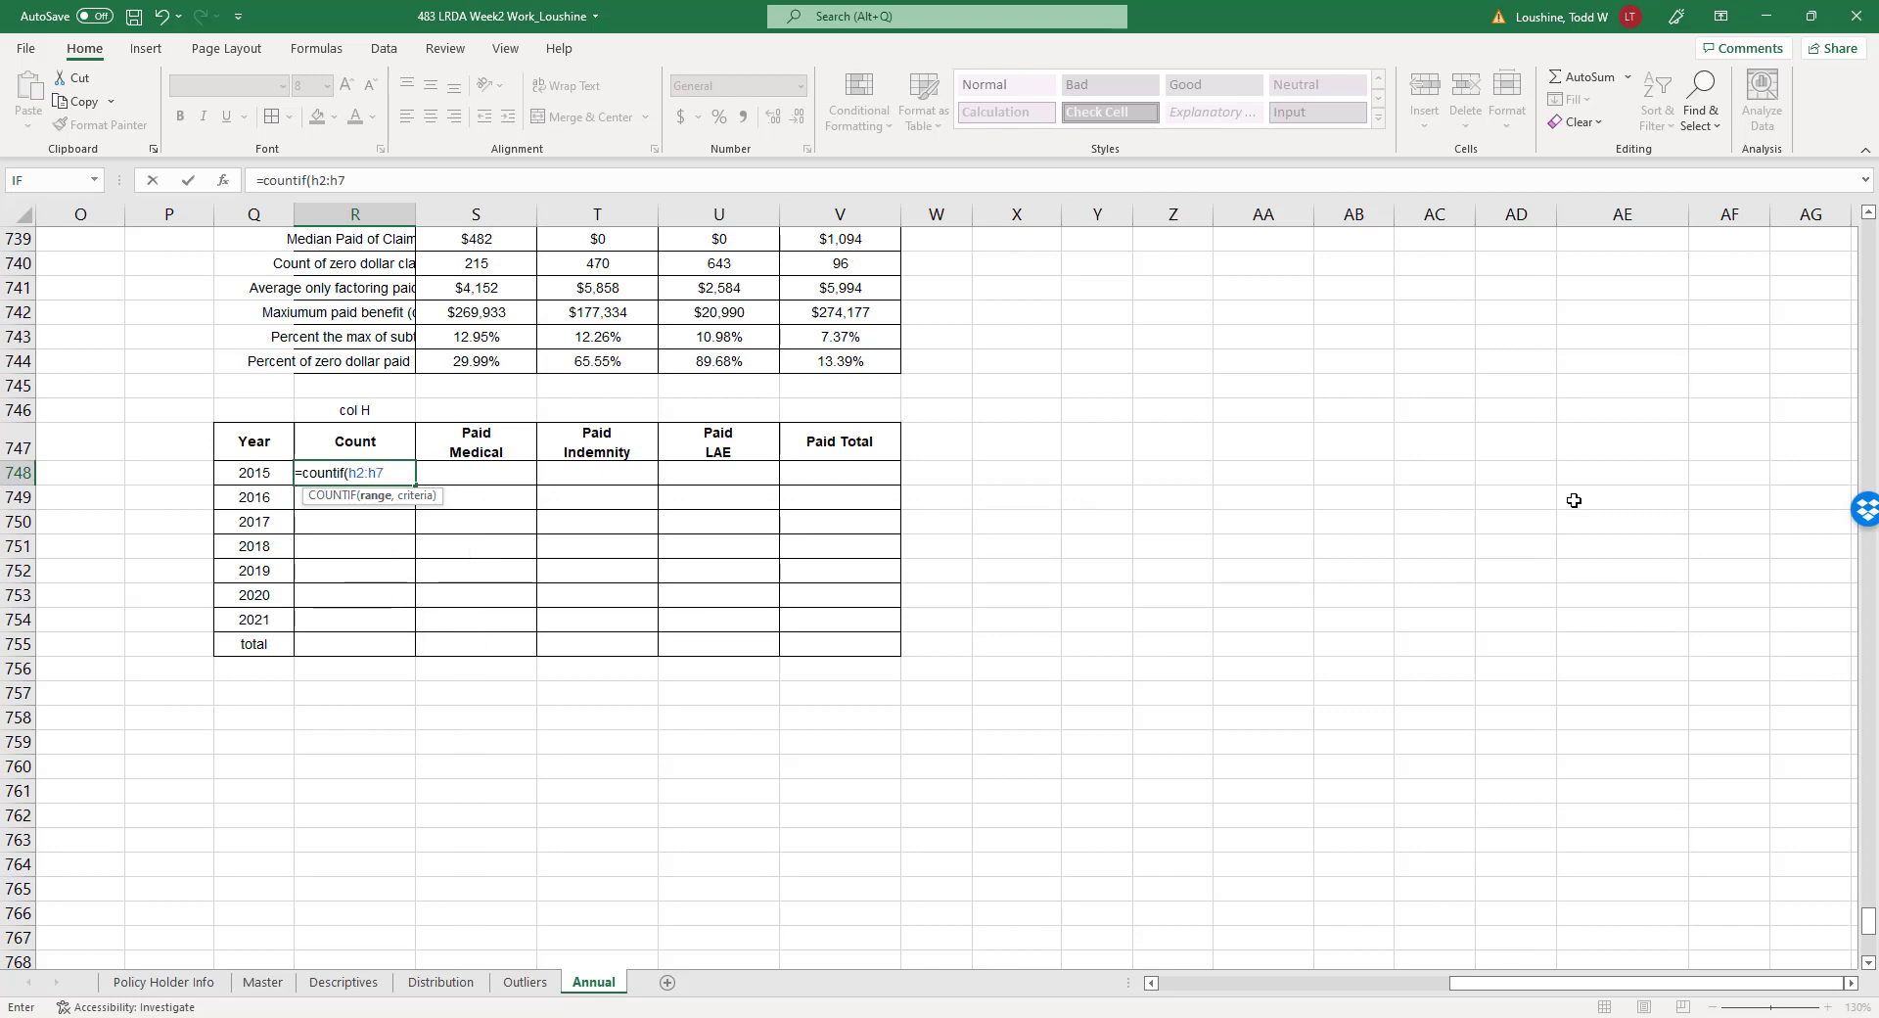
text(18,)
click(265, 475)
key(Return)
Lock the row references in R748's formula as H$2:H$718 and fill it down through R754.
click(372, 470)
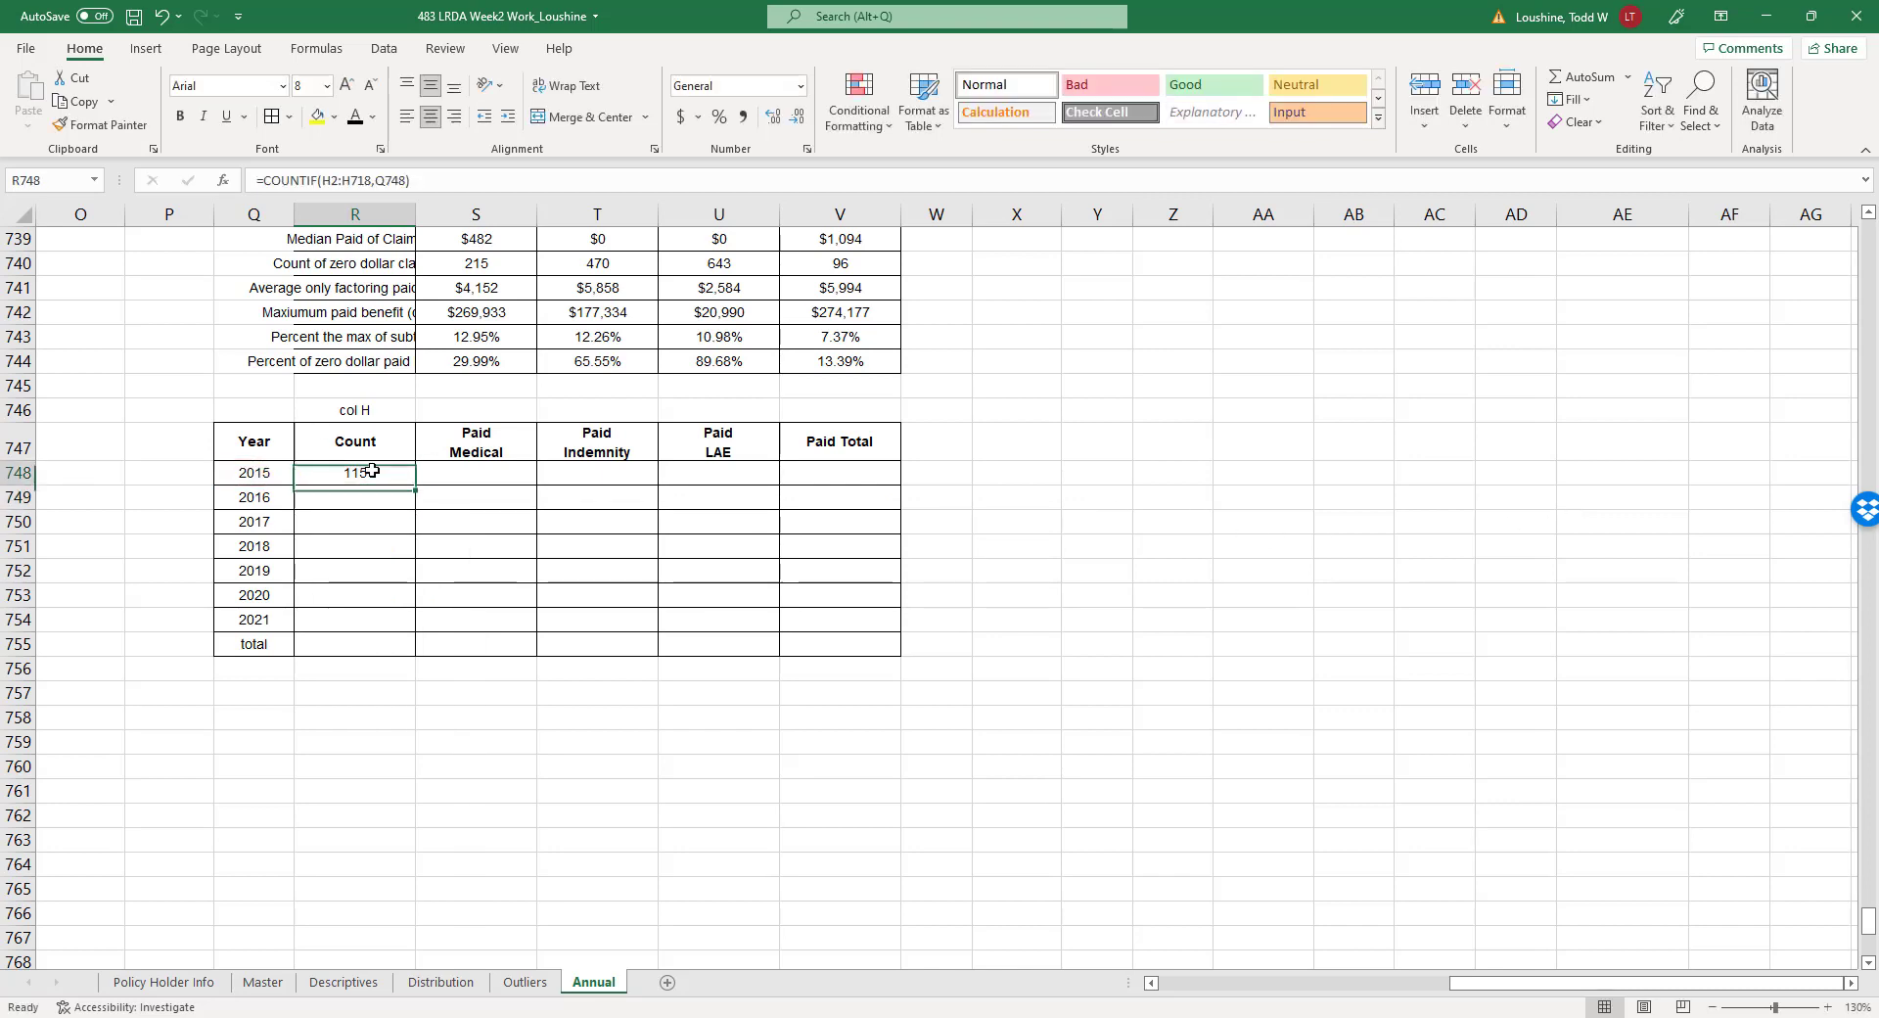
click(333, 178)
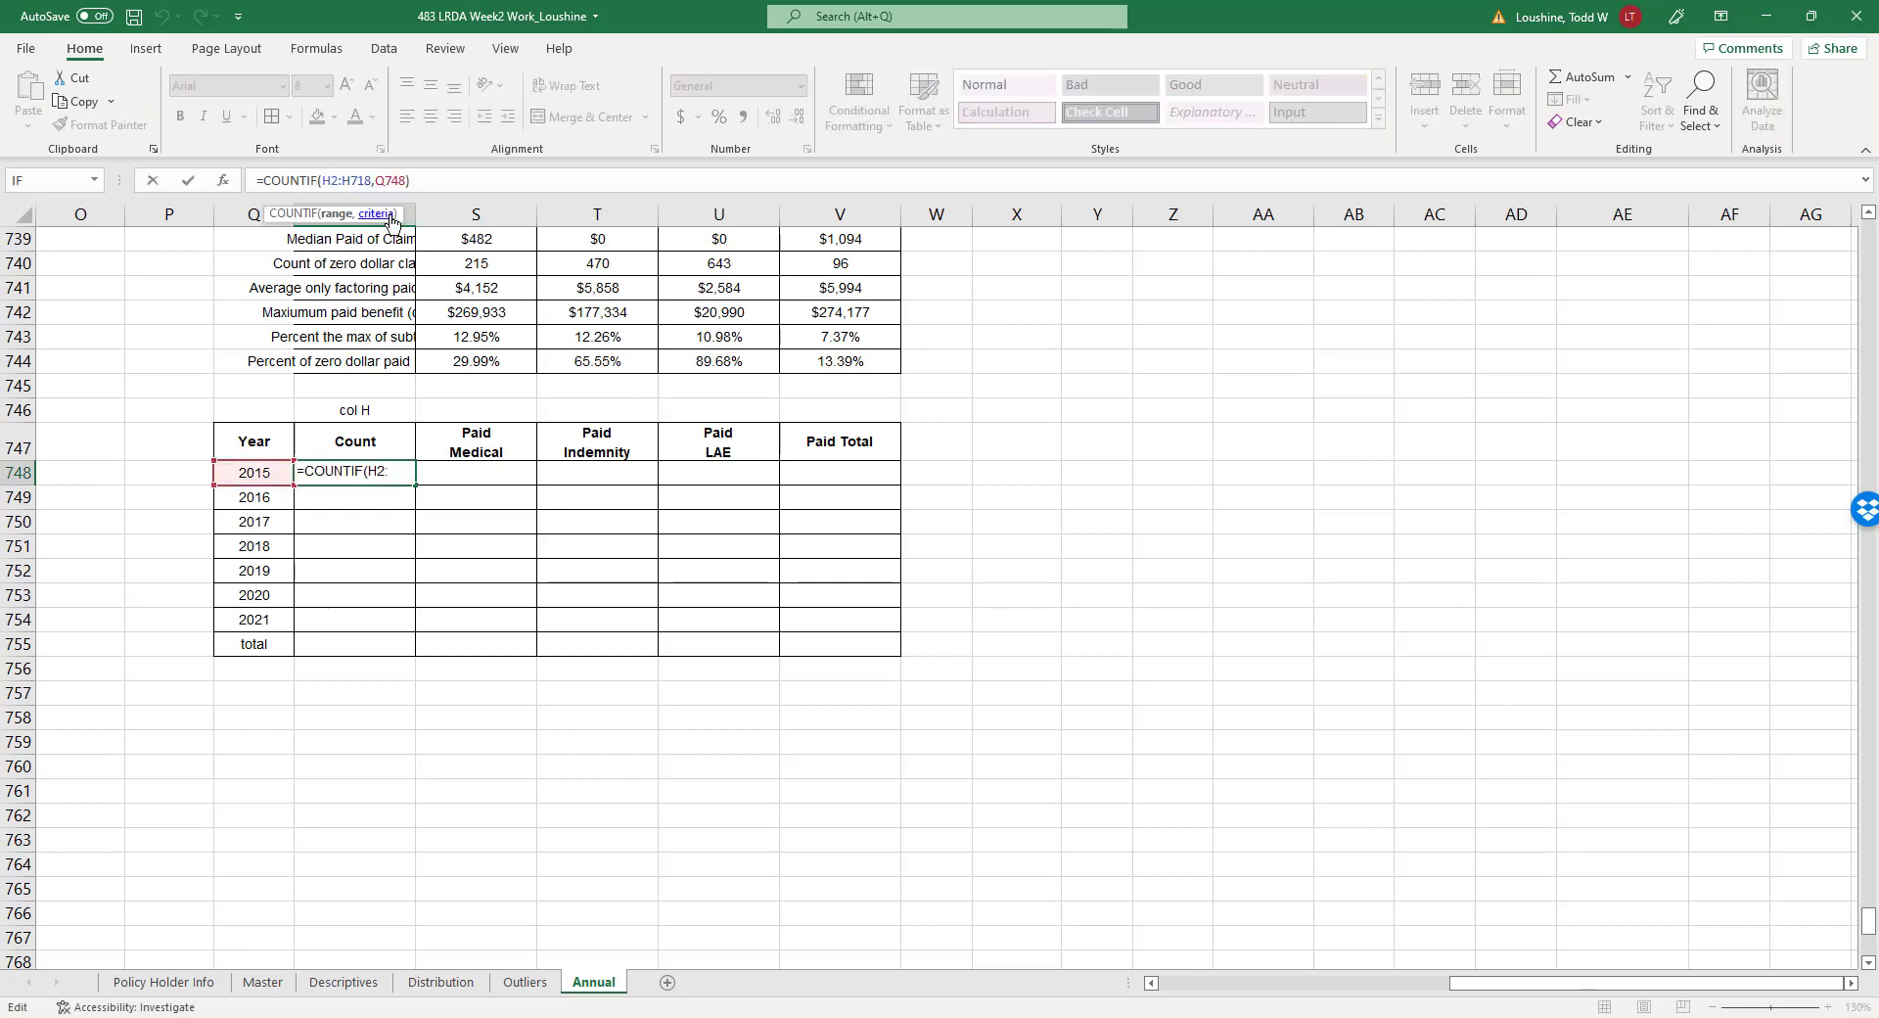
text($)
key(Return)
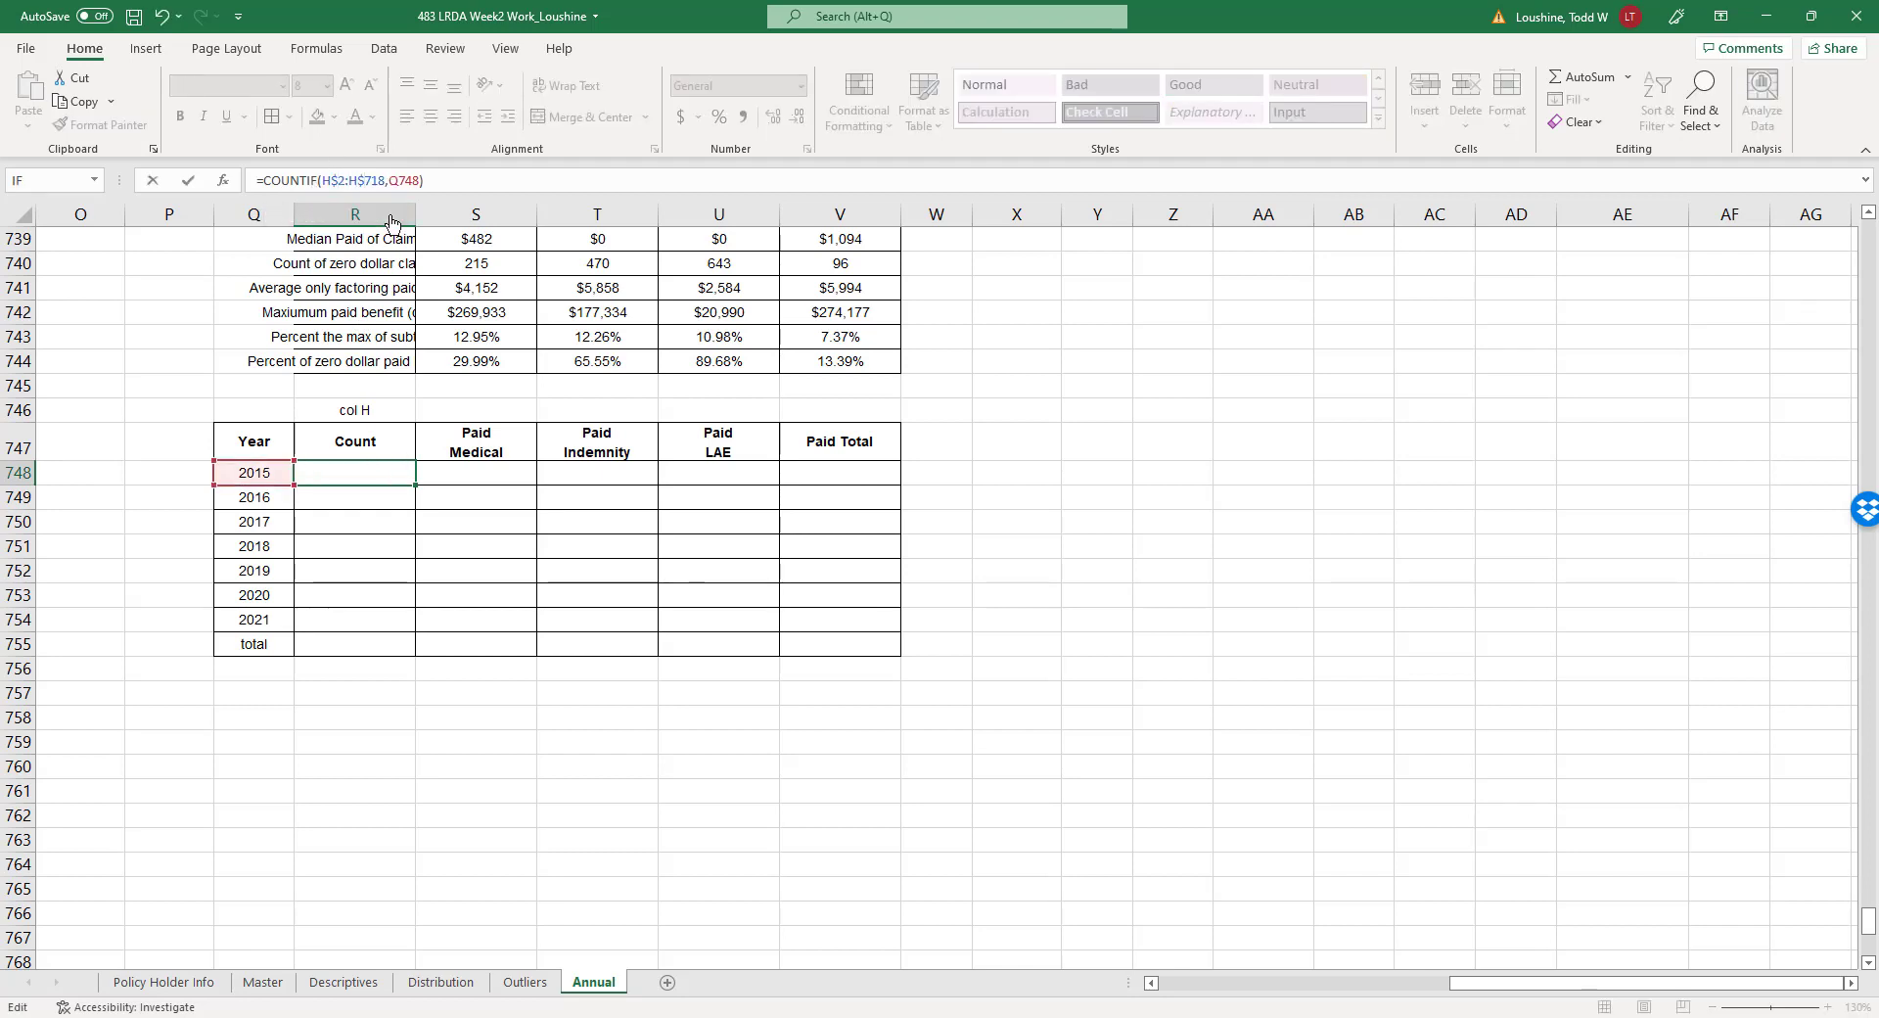
click(392, 471)
drag(415, 484, 397, 651)
Total the yearly counts R748:R754 with a SUM formula in R755.
click(397, 646)
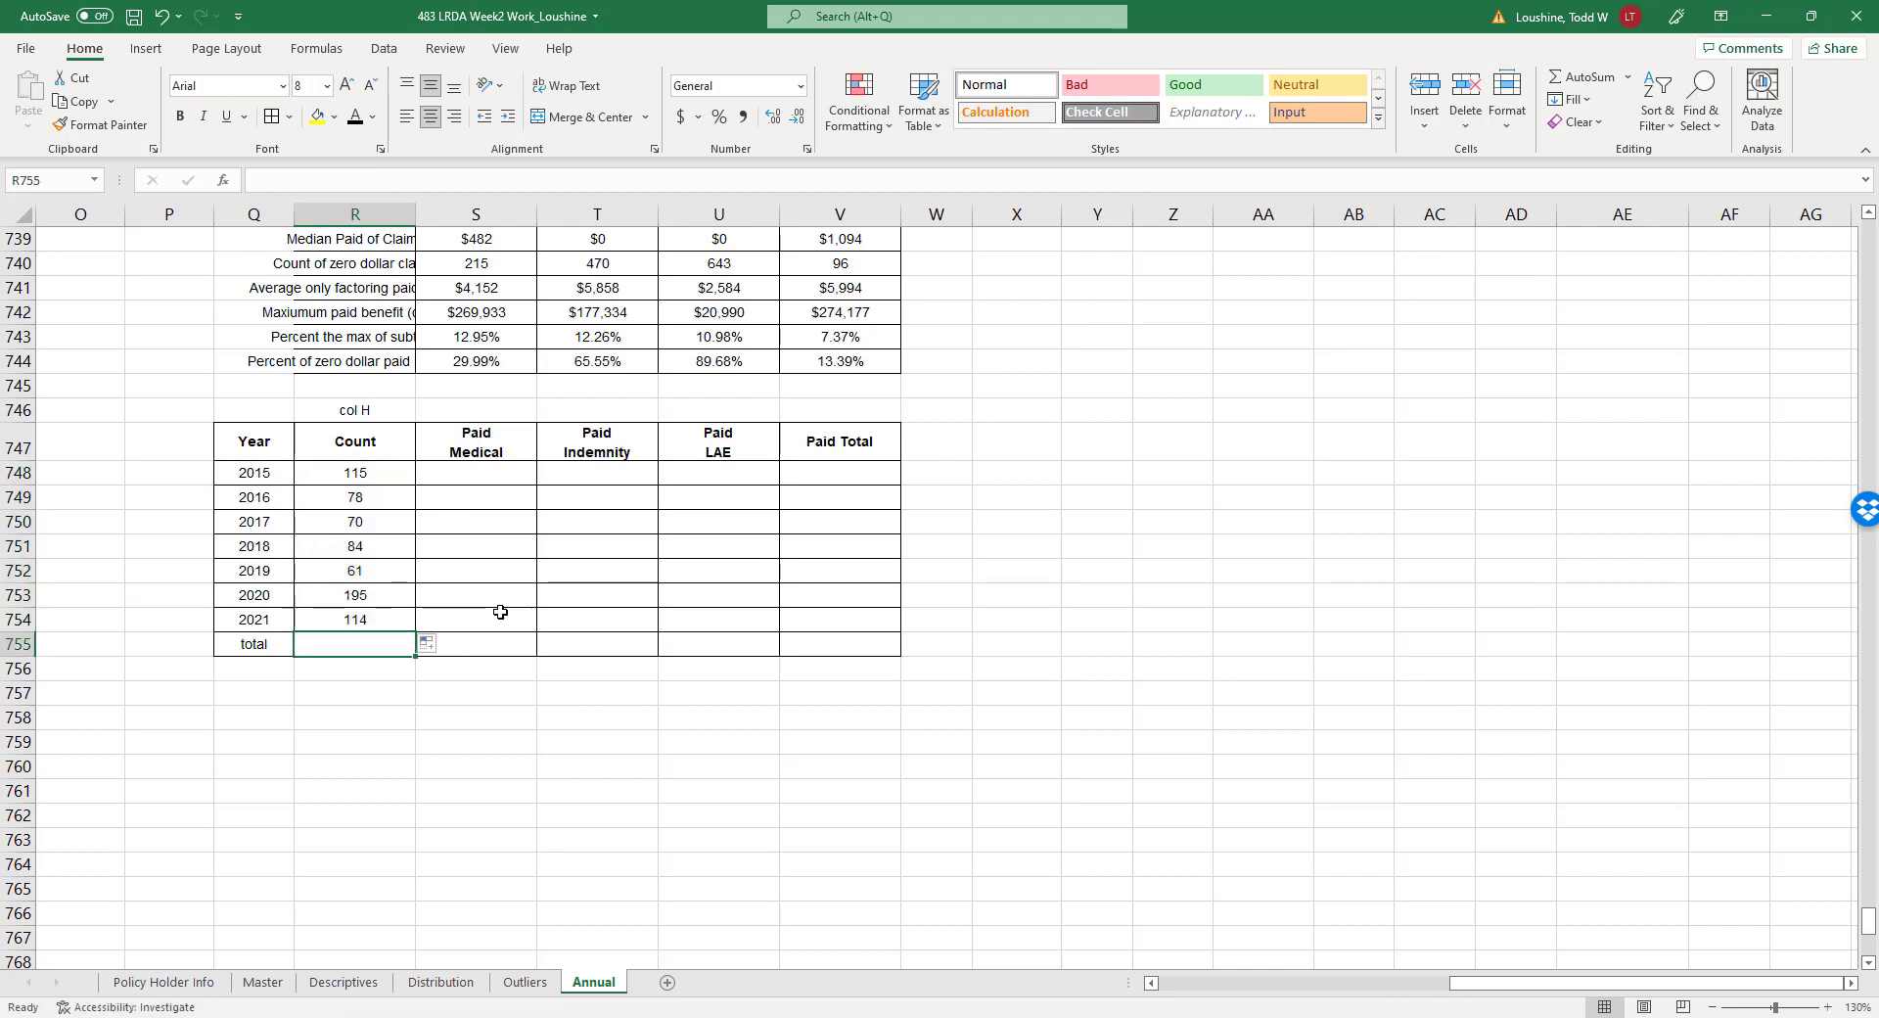
text(=sum()
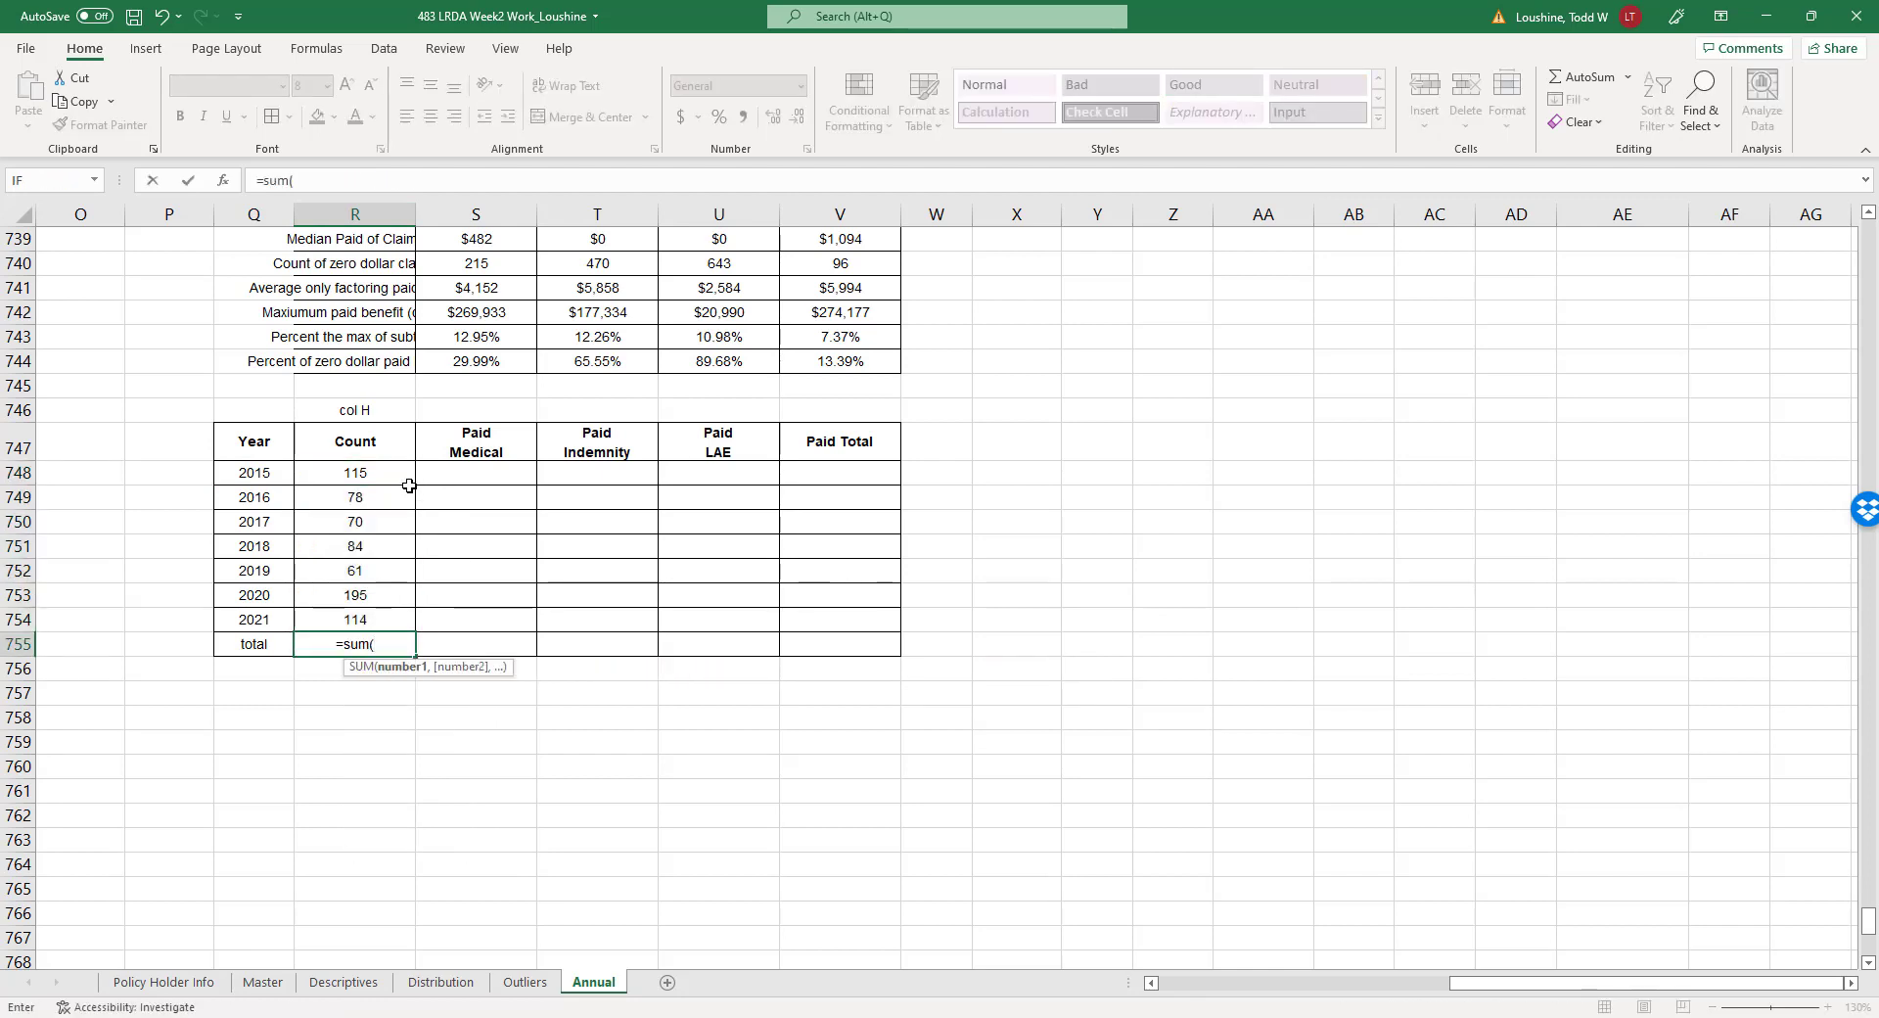
drag(409, 486, 450, 620)
key(Return)
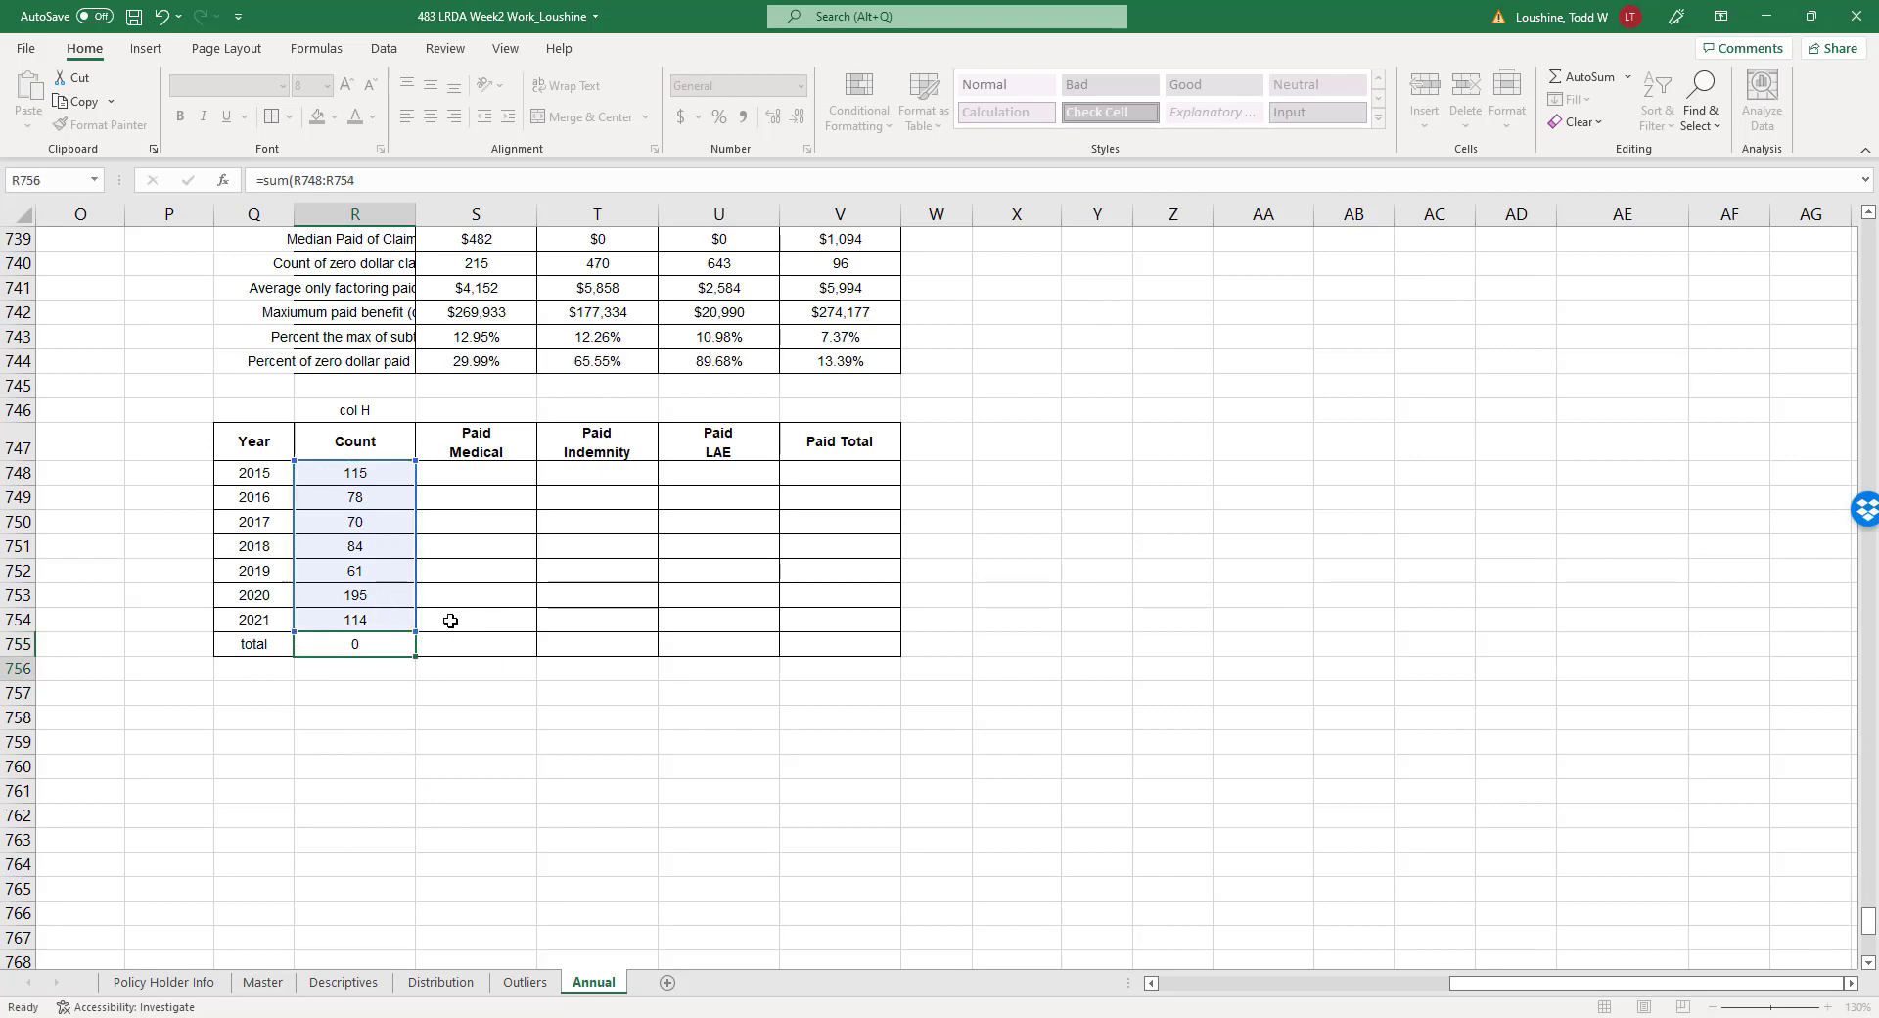
Enter a SUMIF formula in S748 that adds the Paid Medical amounts S2:S718 where H2:H718 matches the year in Q748.
click(489, 468)
text(=)
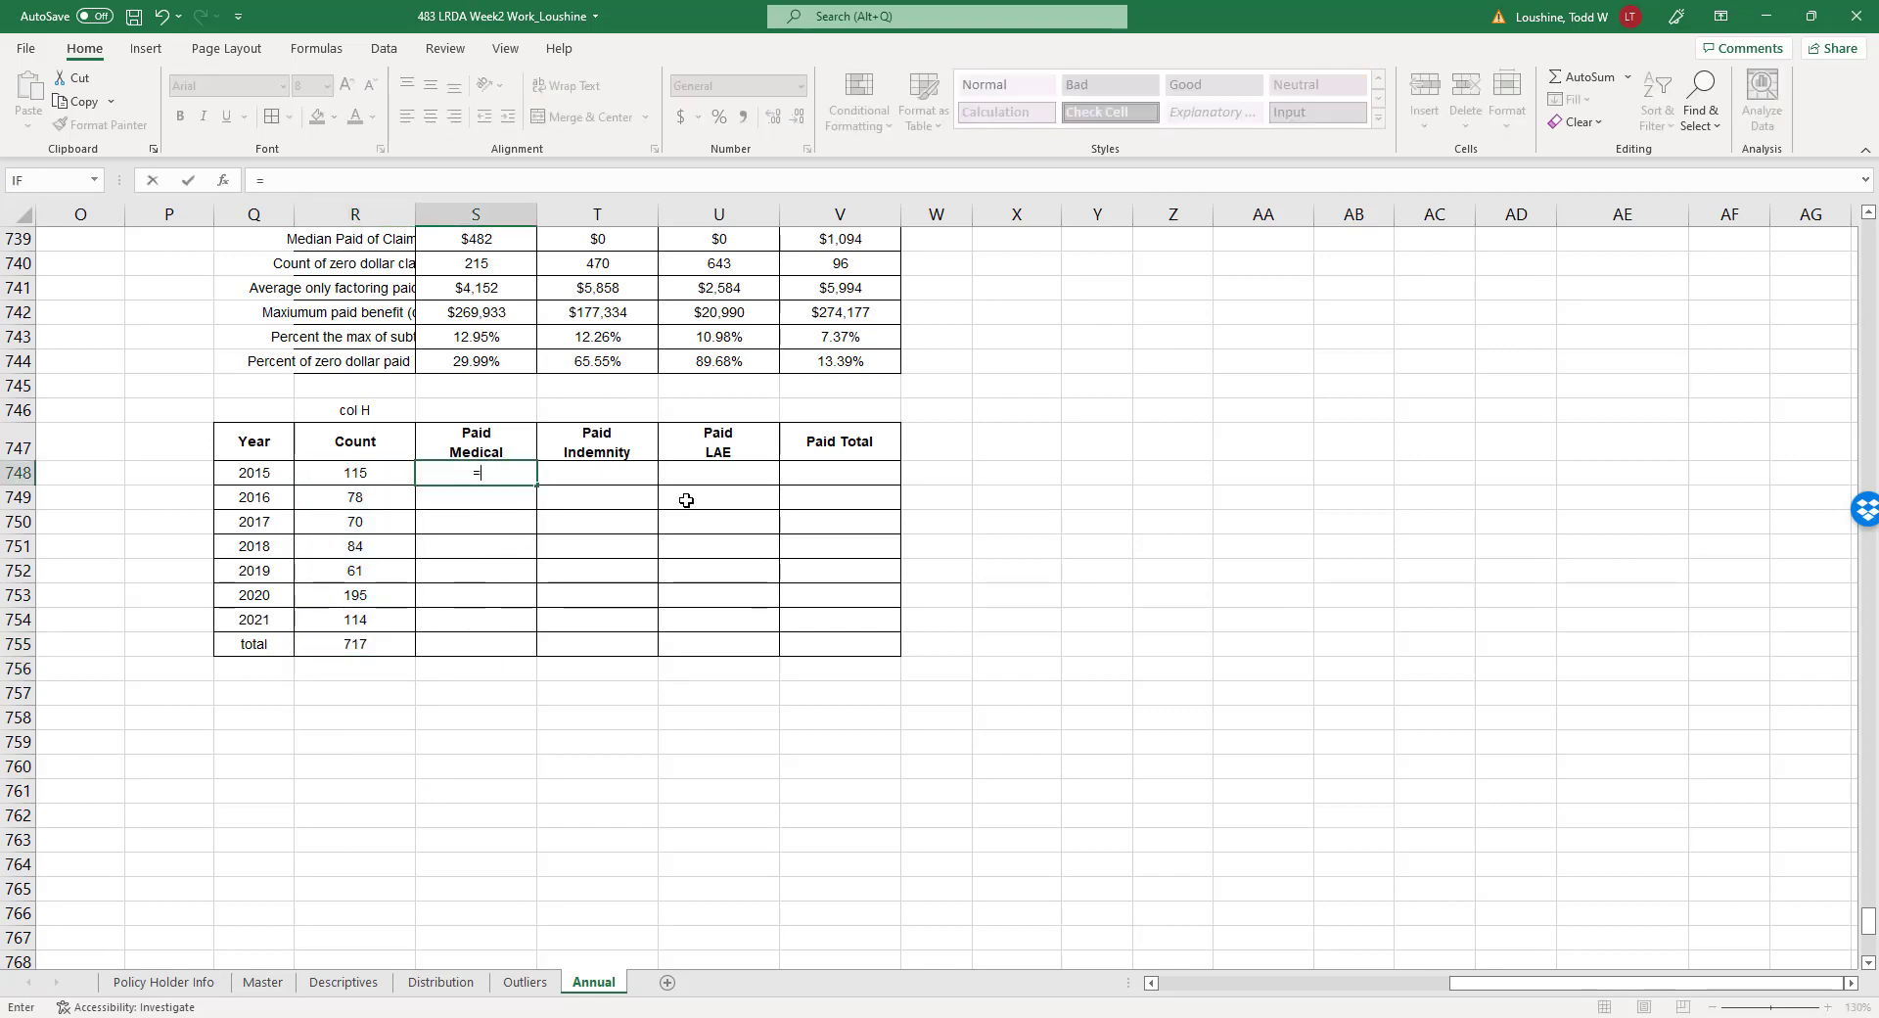
text(s)
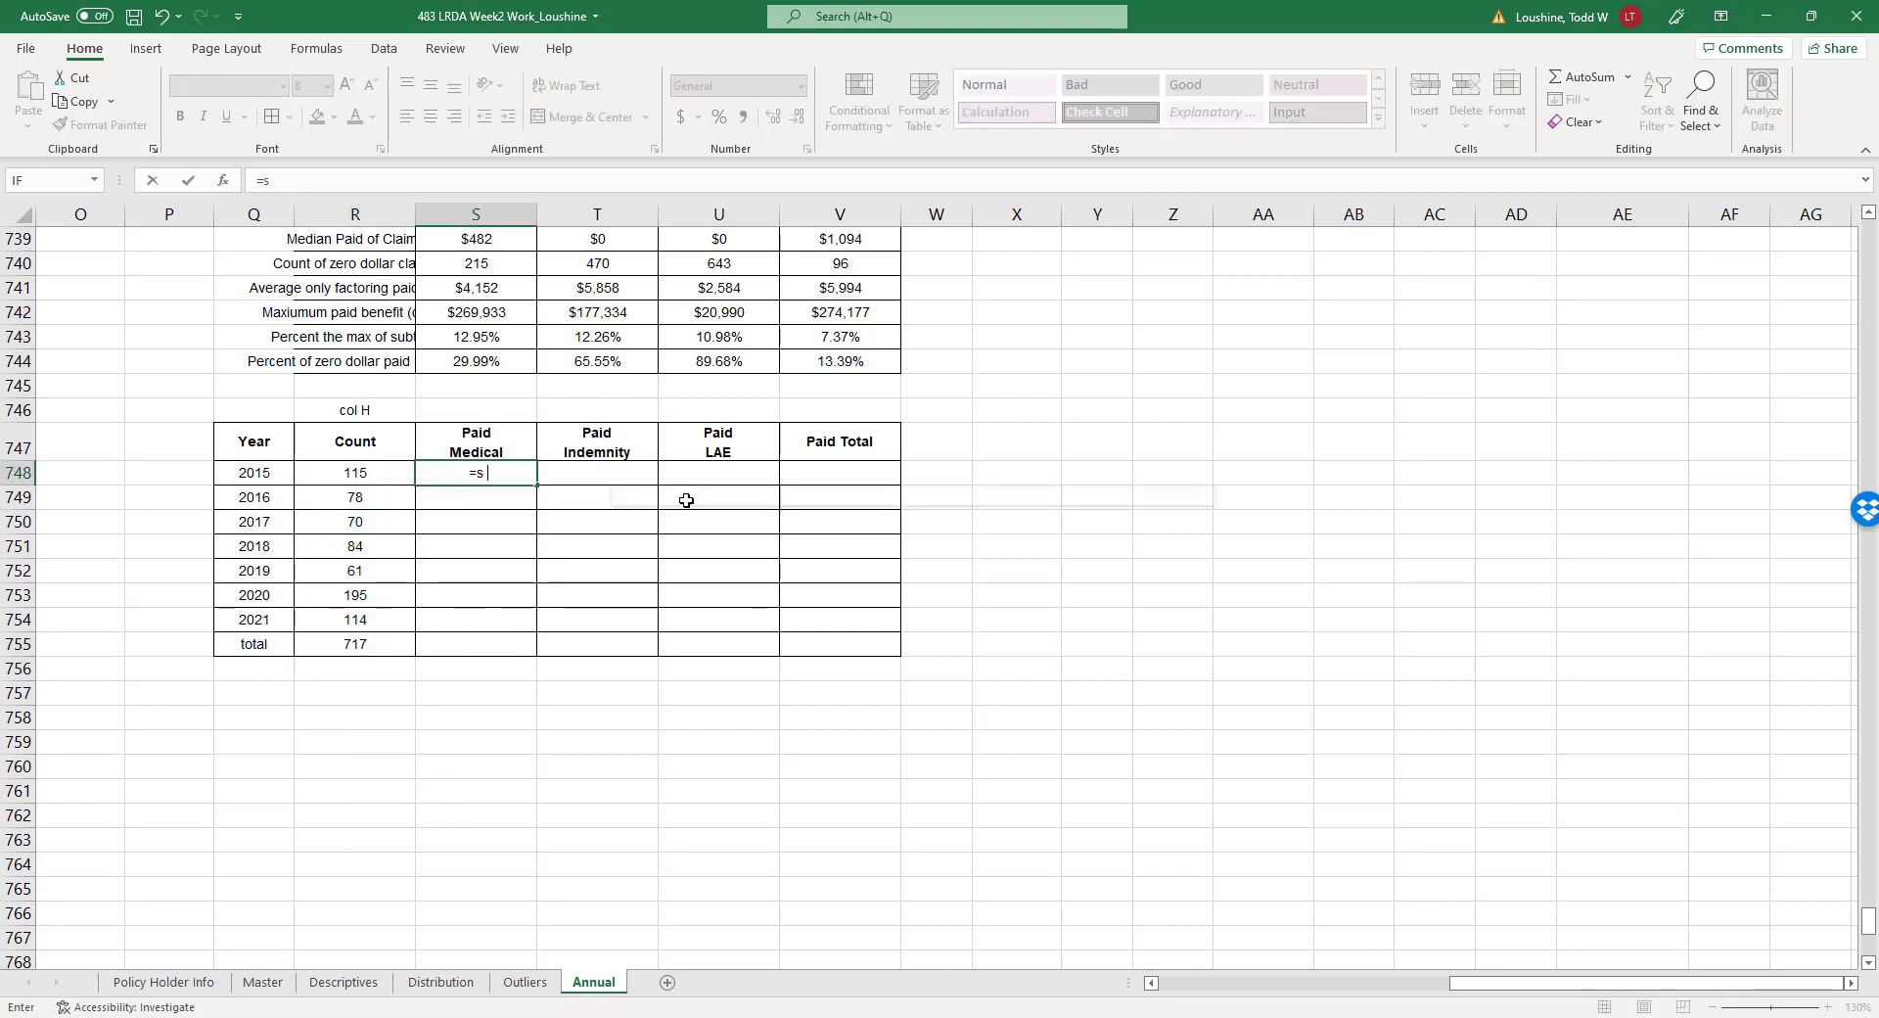
text(umif()
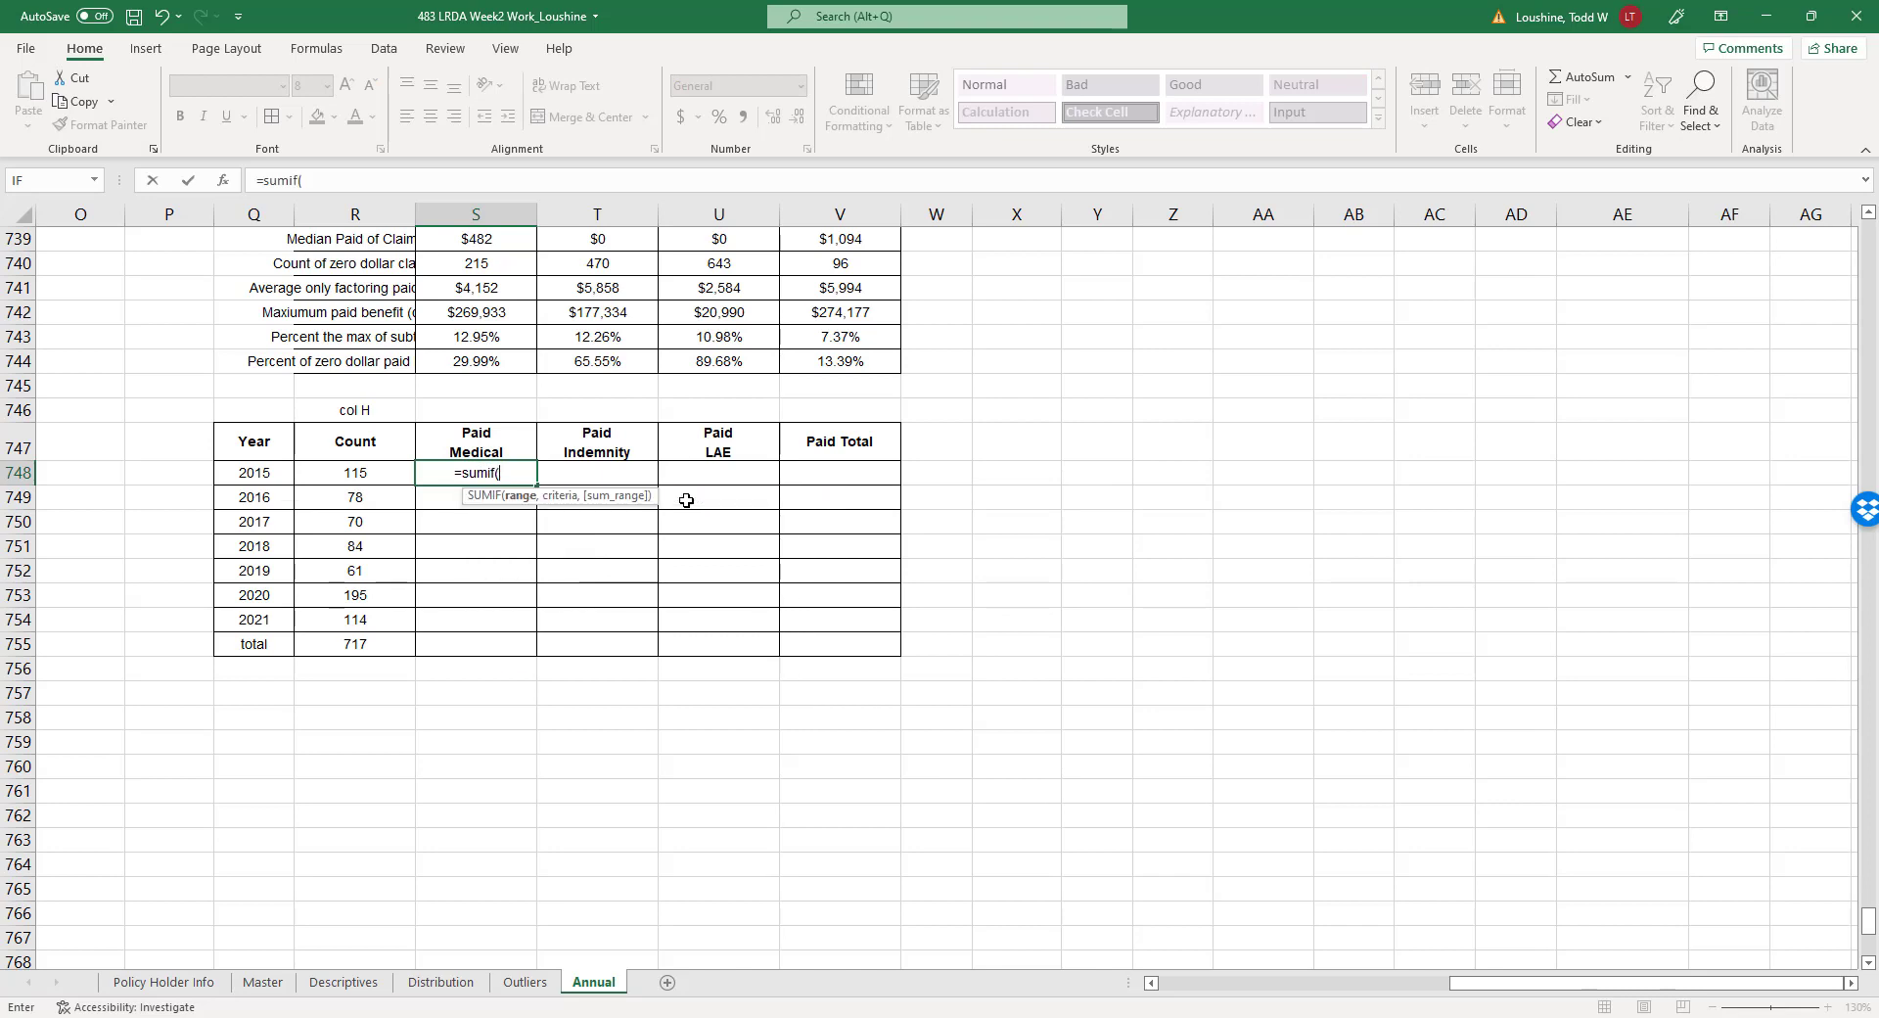
text(h2:)
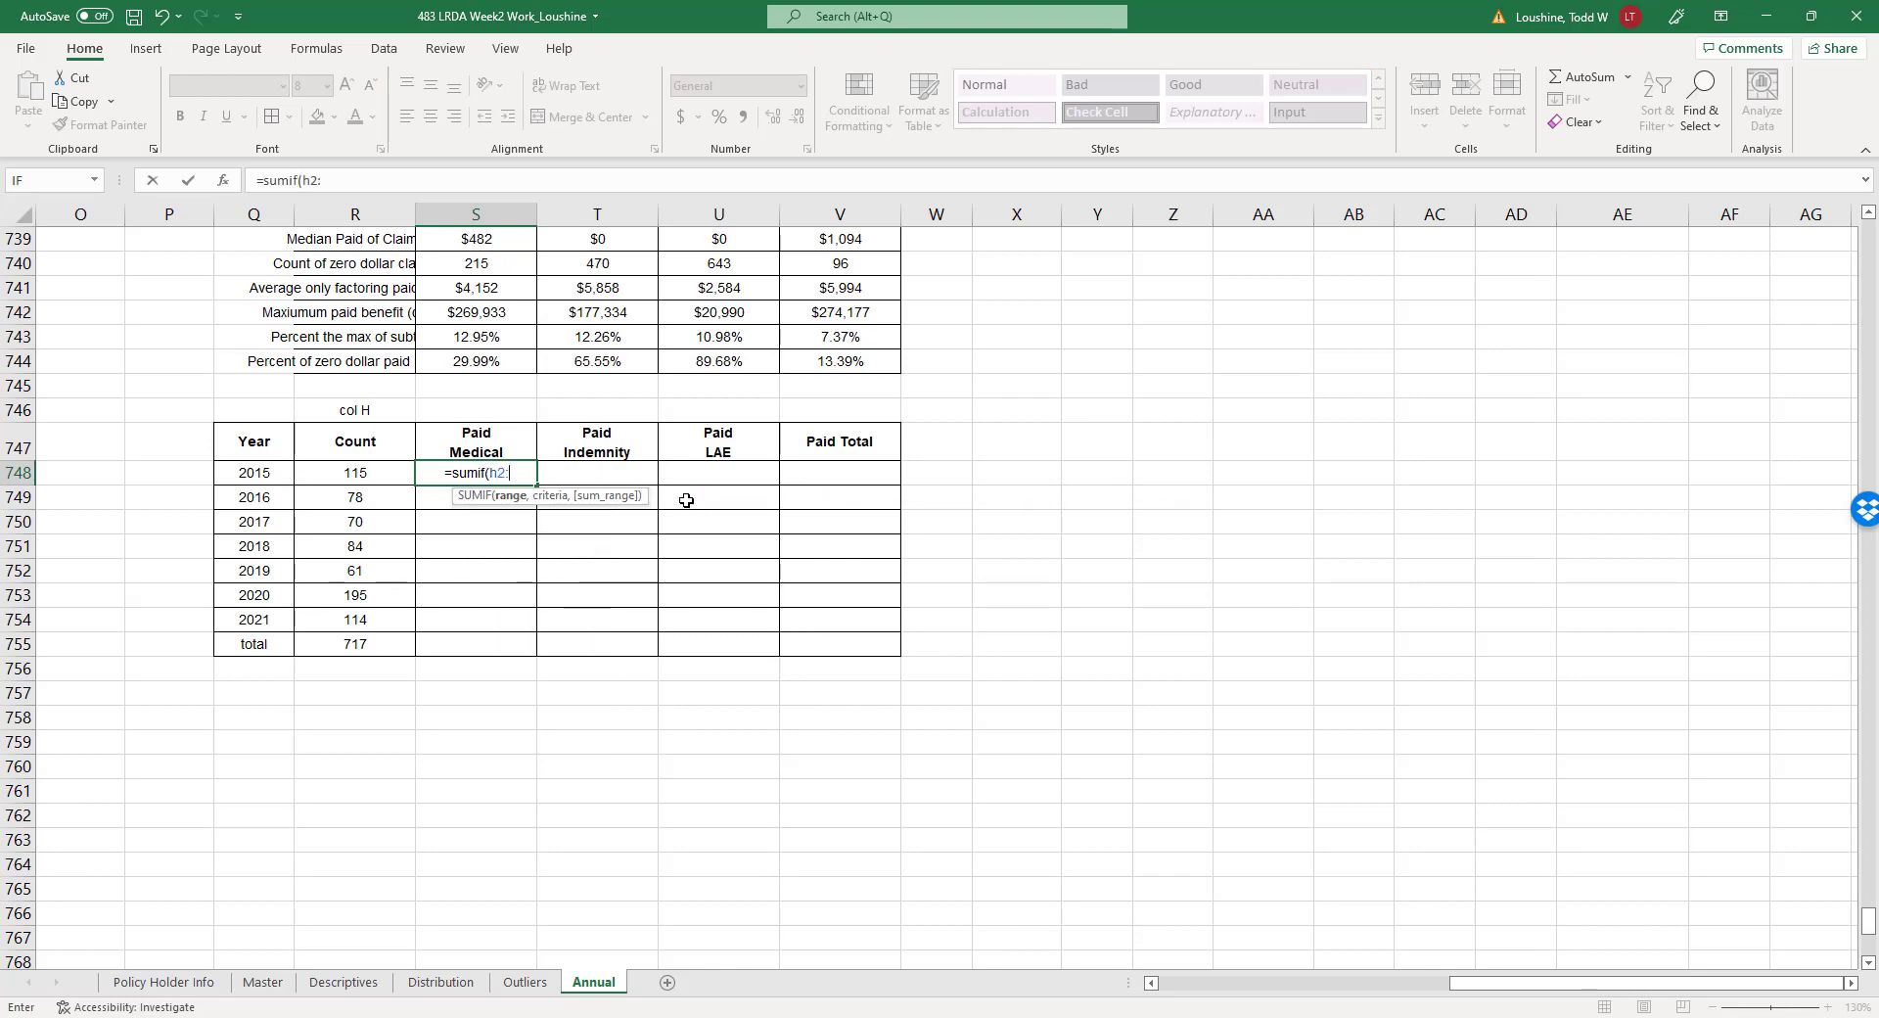
text(h718,)
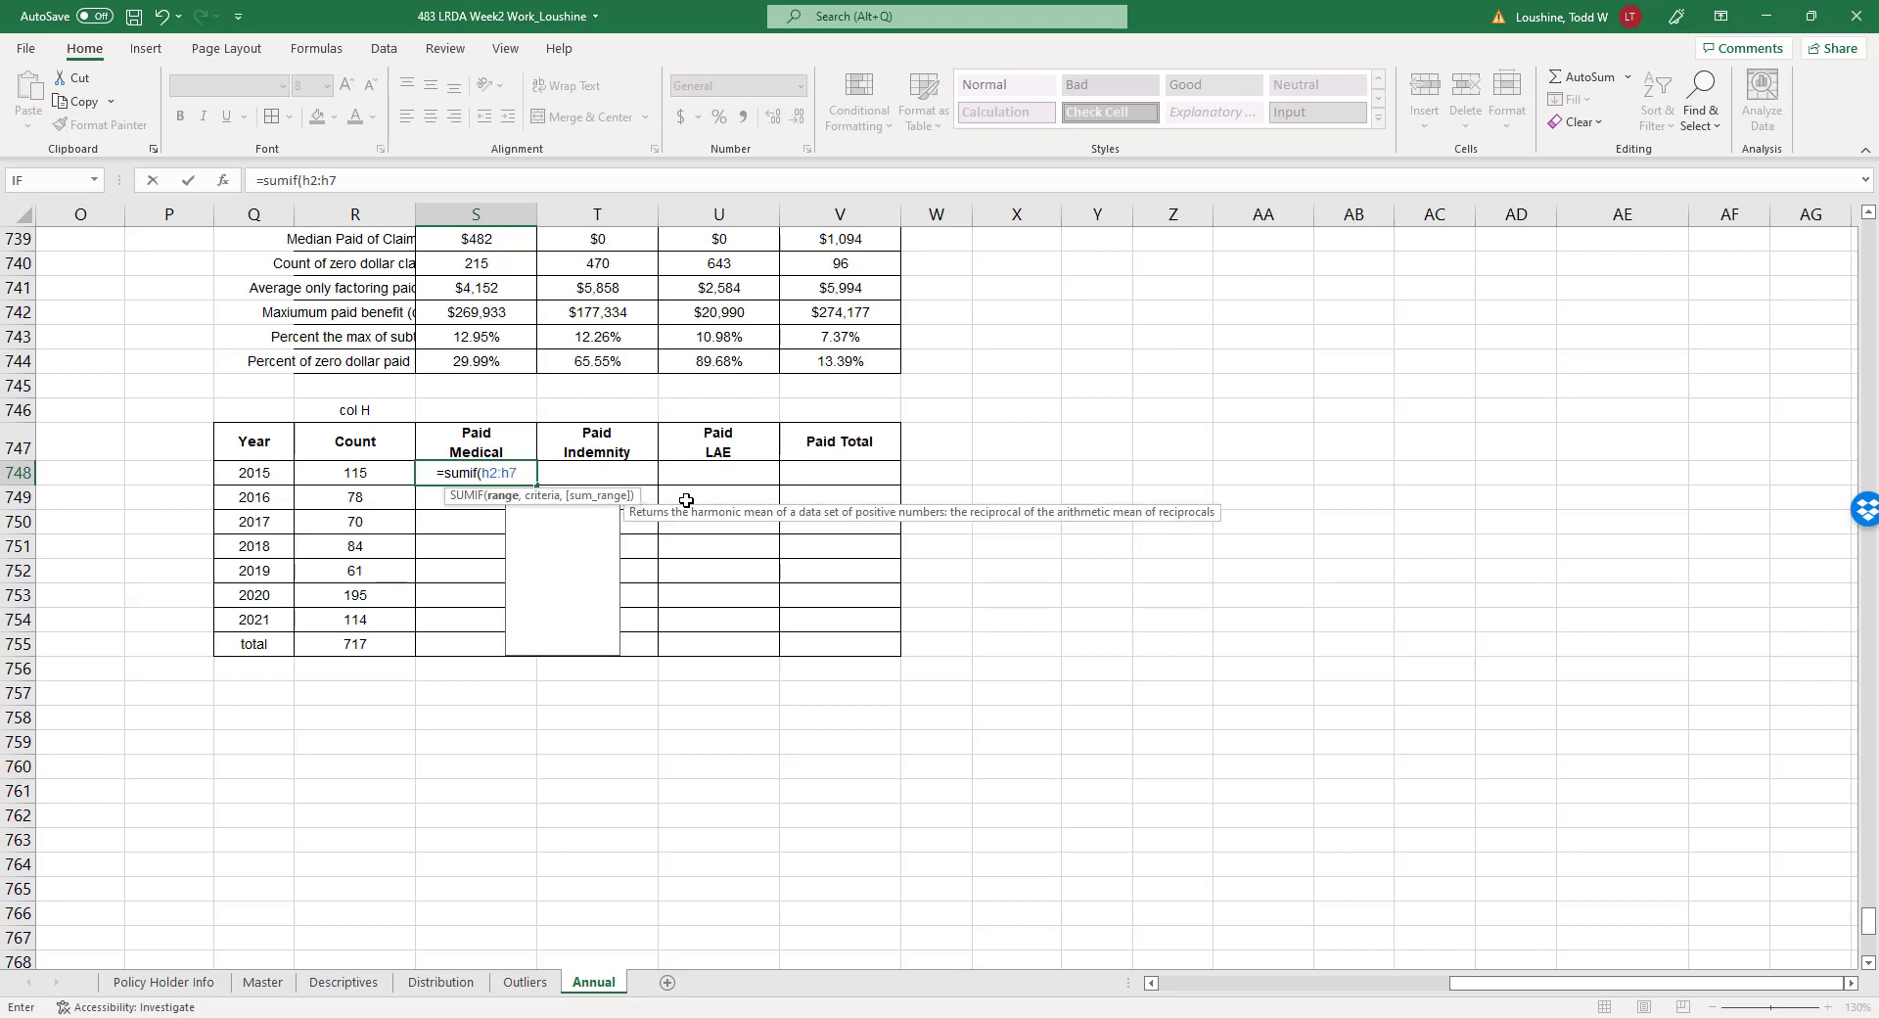
click(255, 471)
text(,)
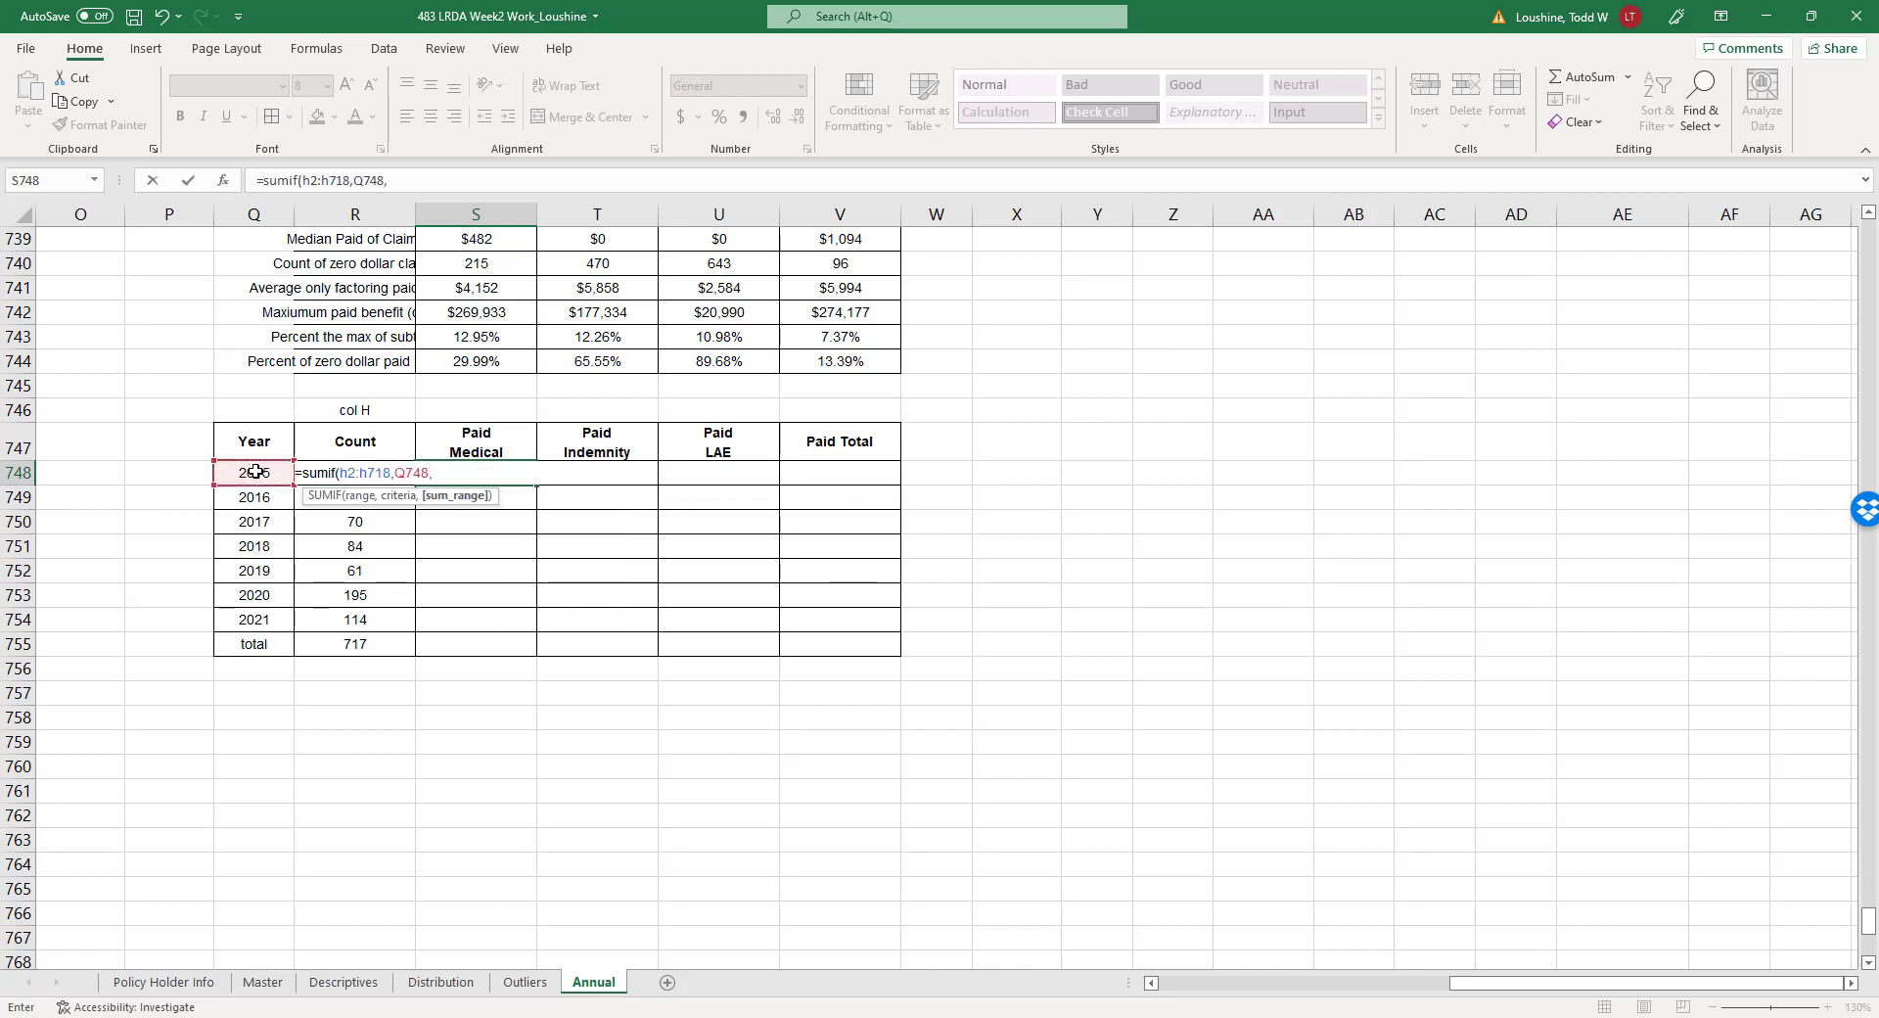
text(s2:s718)
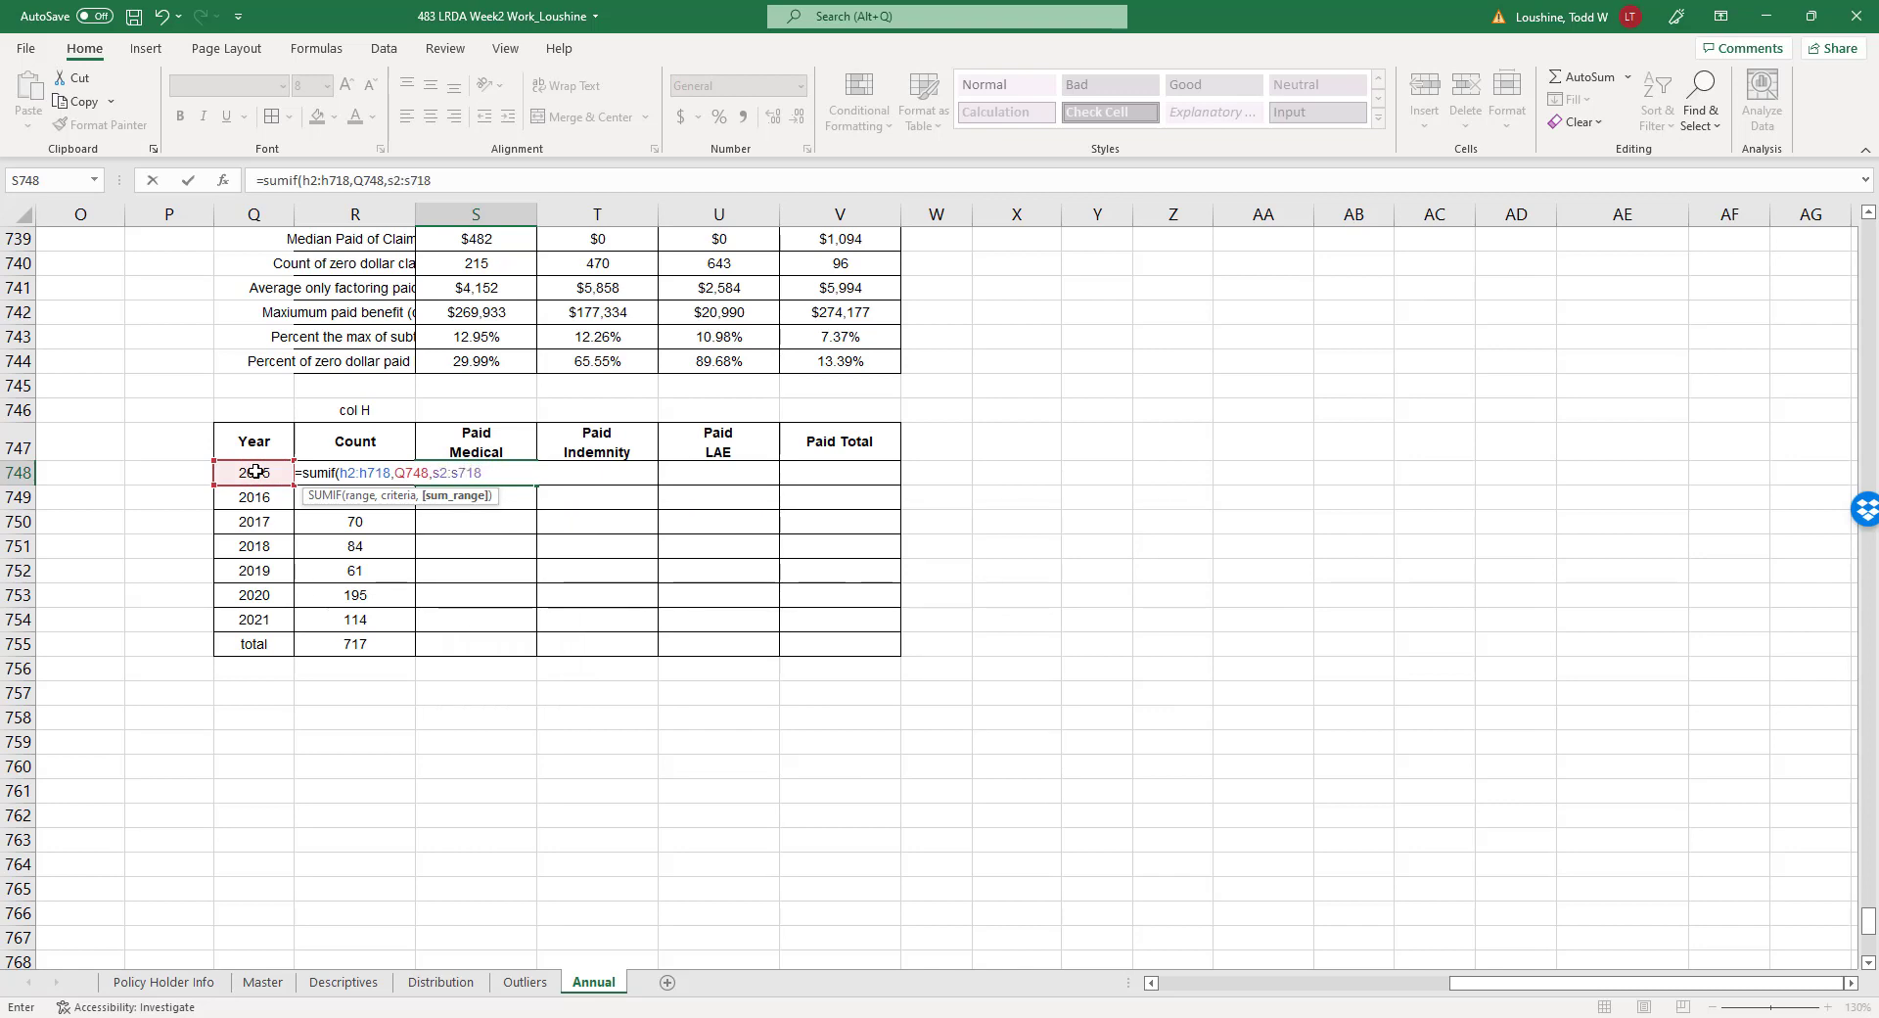
key(Return)
Format the 2015 Paid Medical sum in S748 as Currency with no decimal places.
click(531, 467)
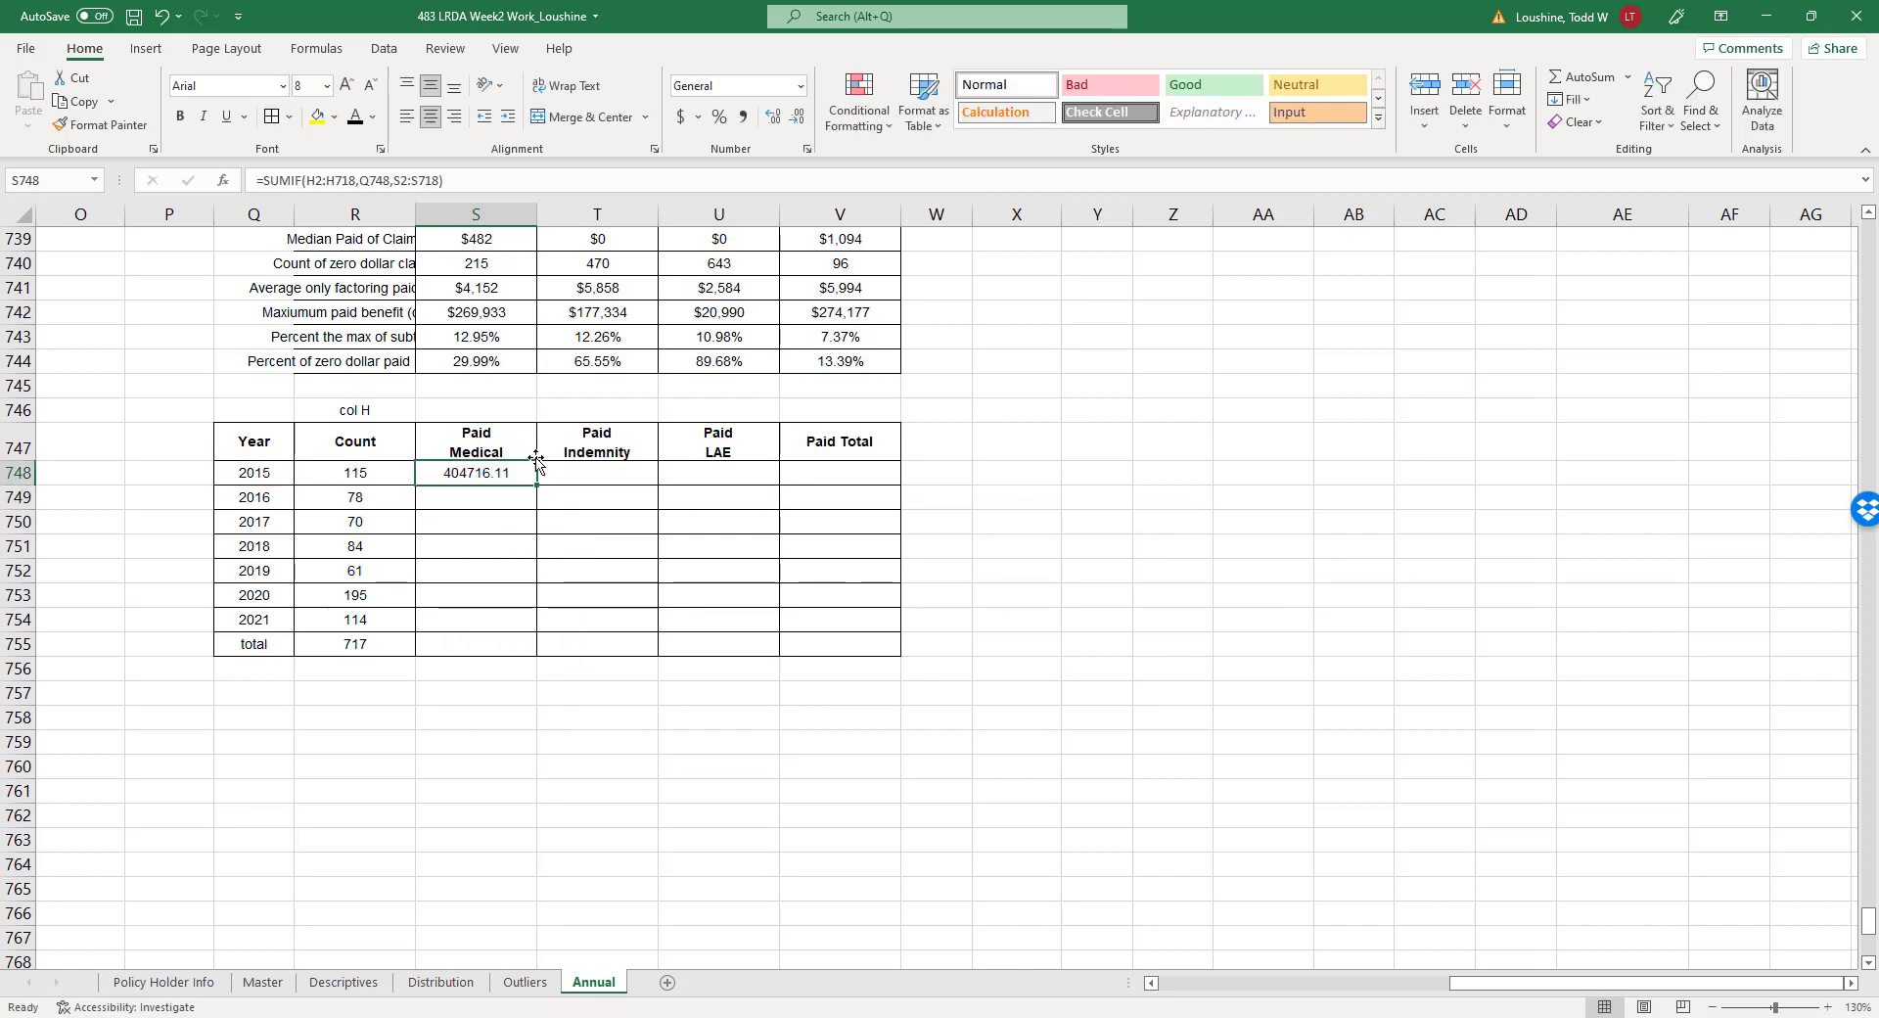
click(799, 87)
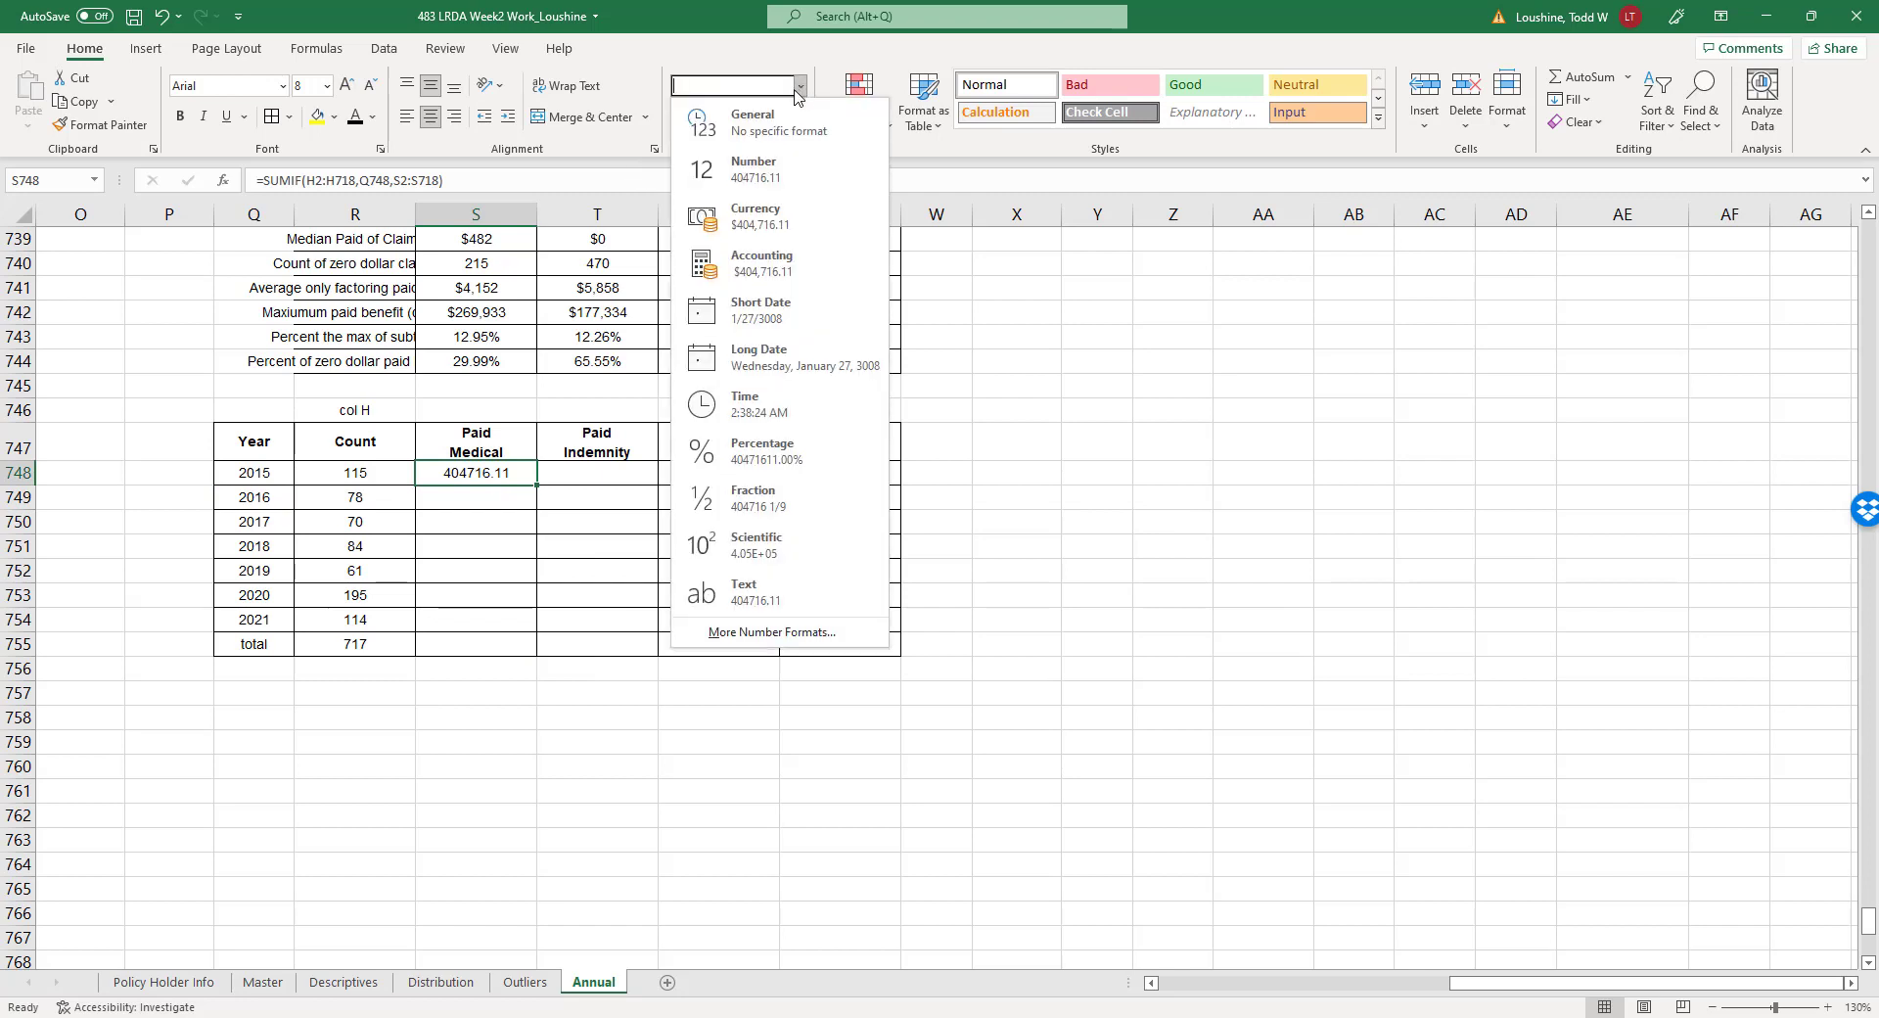
click(758, 216)
click(798, 116)
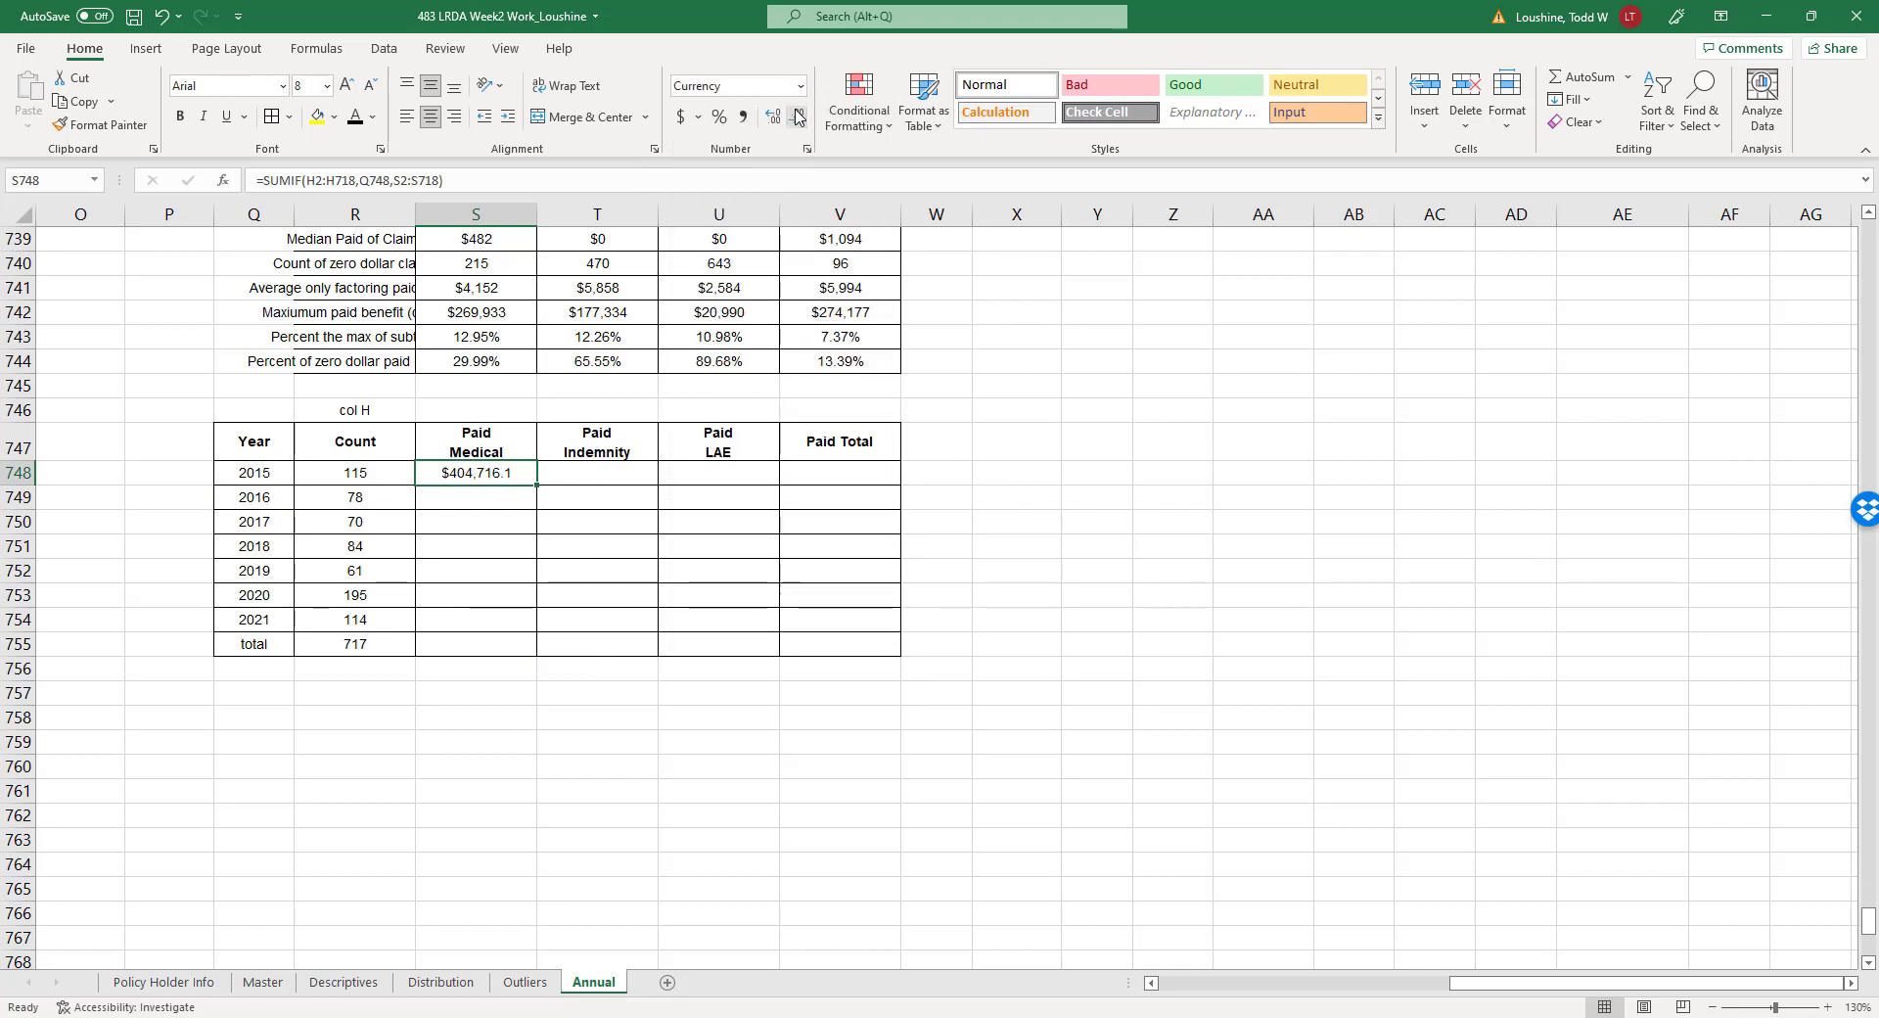
click(799, 116)
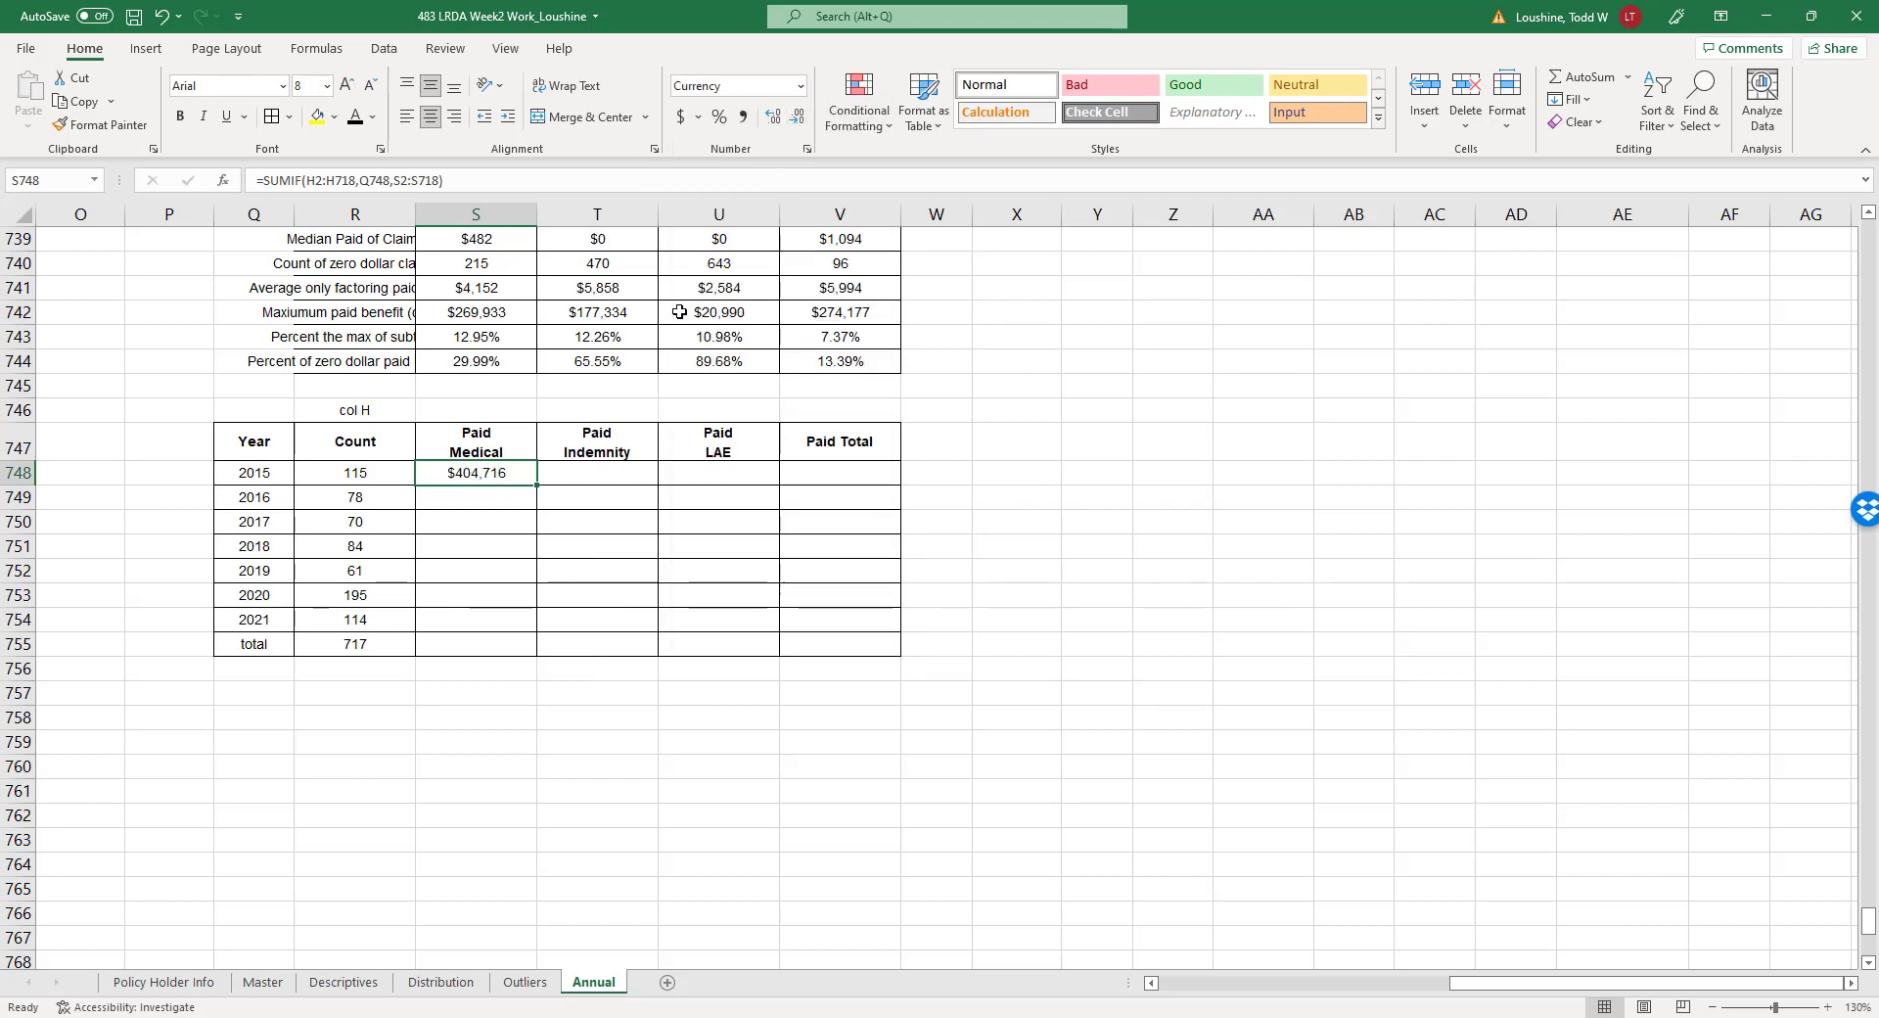
Make the criteria range in S748's SUMIF formula absolute as $H$2:$H$718.
click(317, 180)
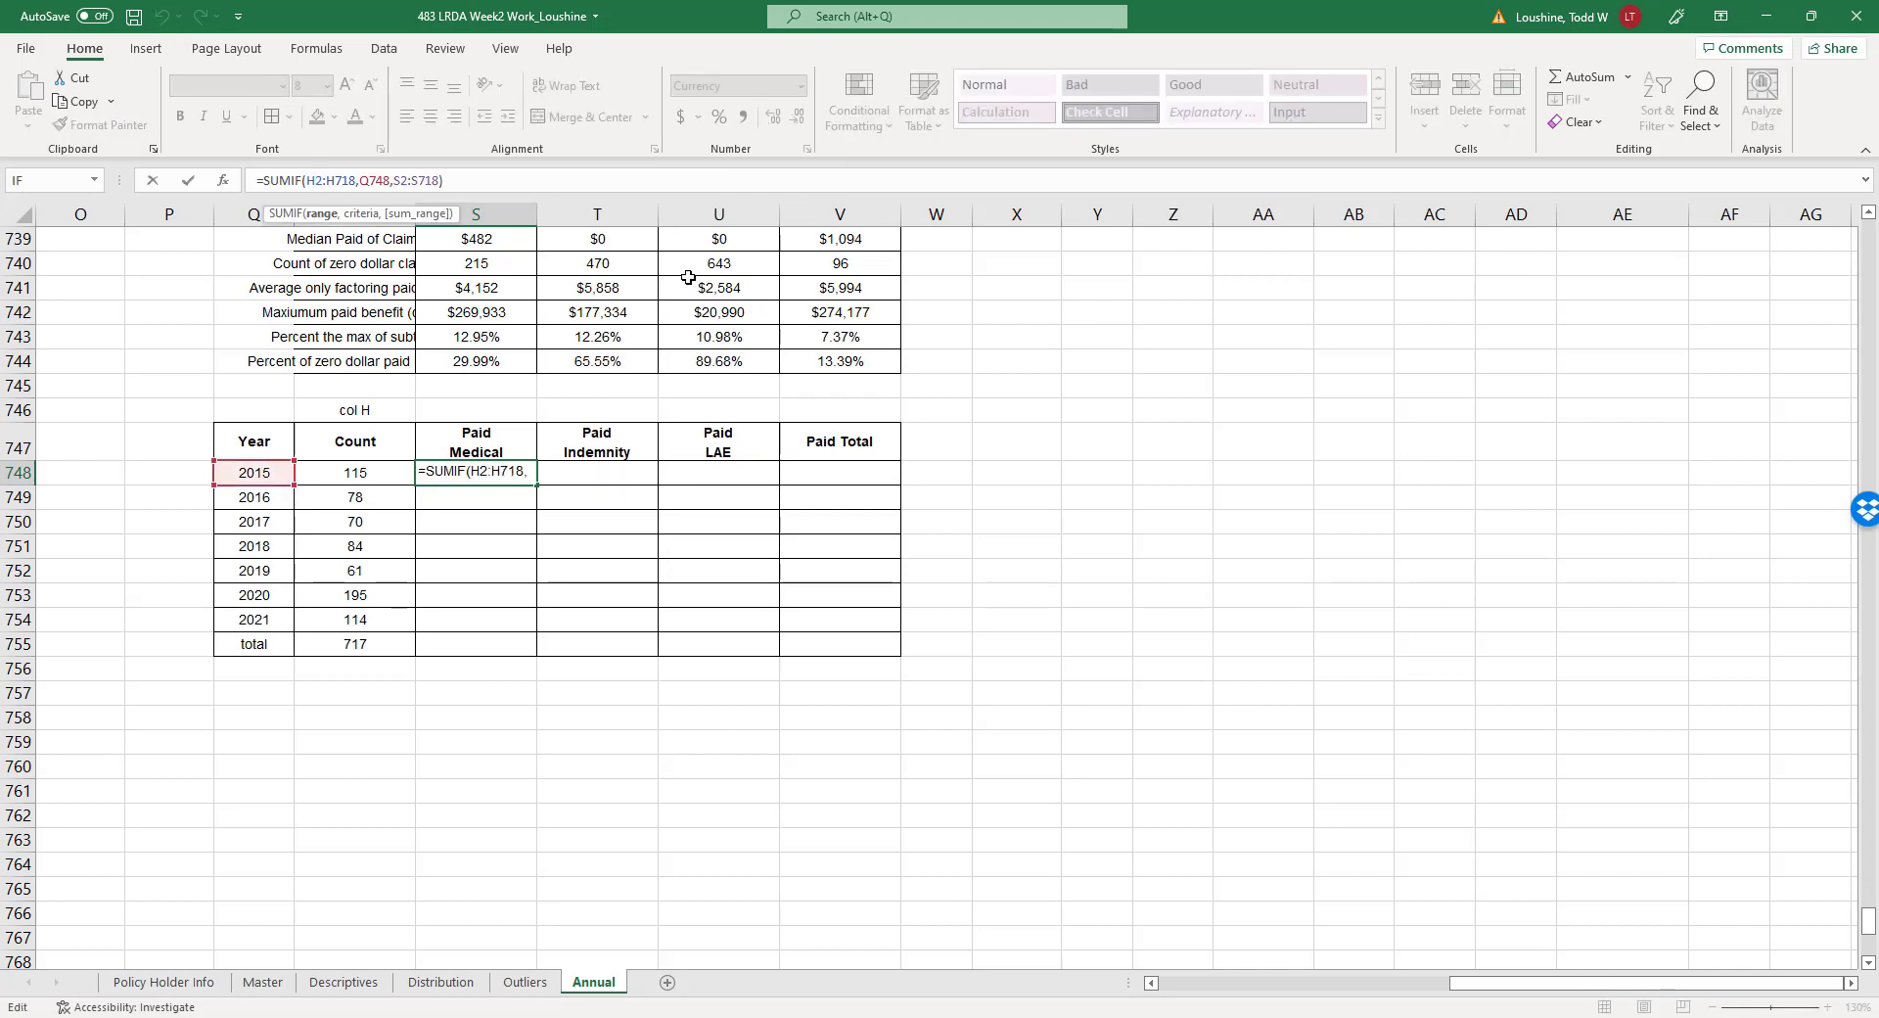
text($)
key(Right)
text($)
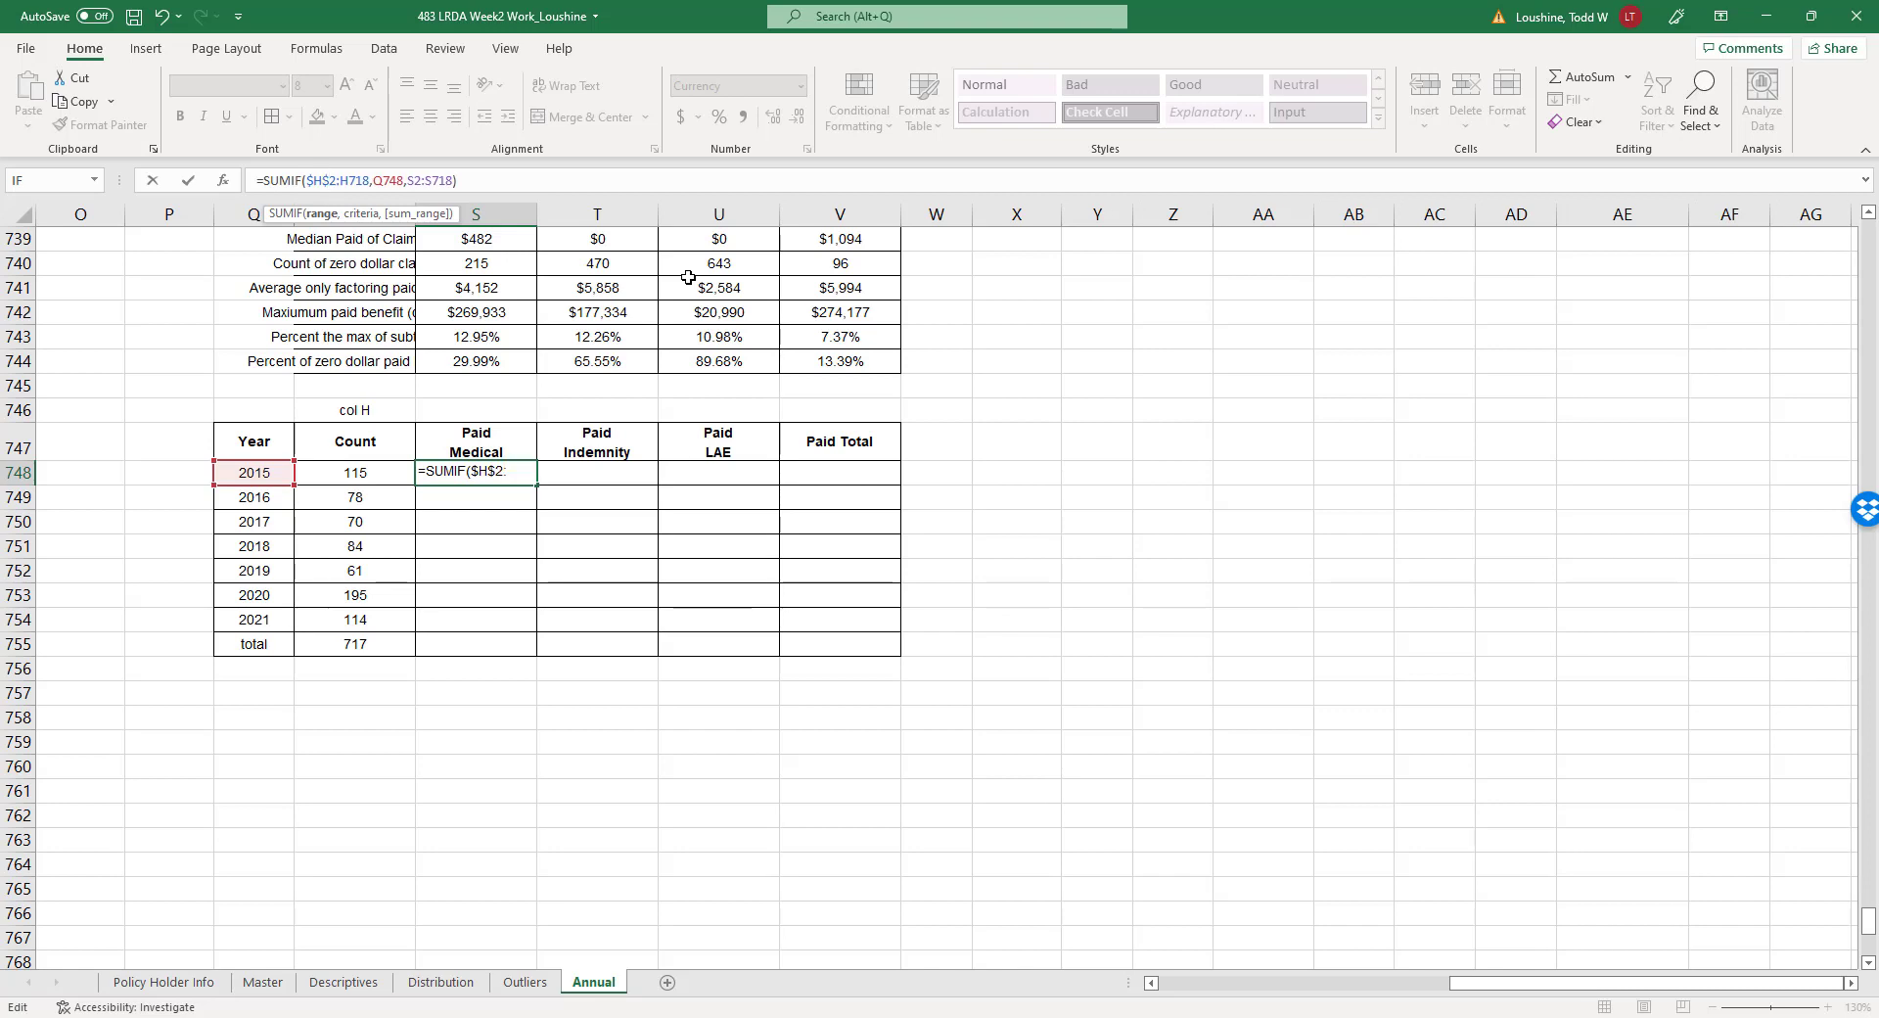
key(Right)
text($H)
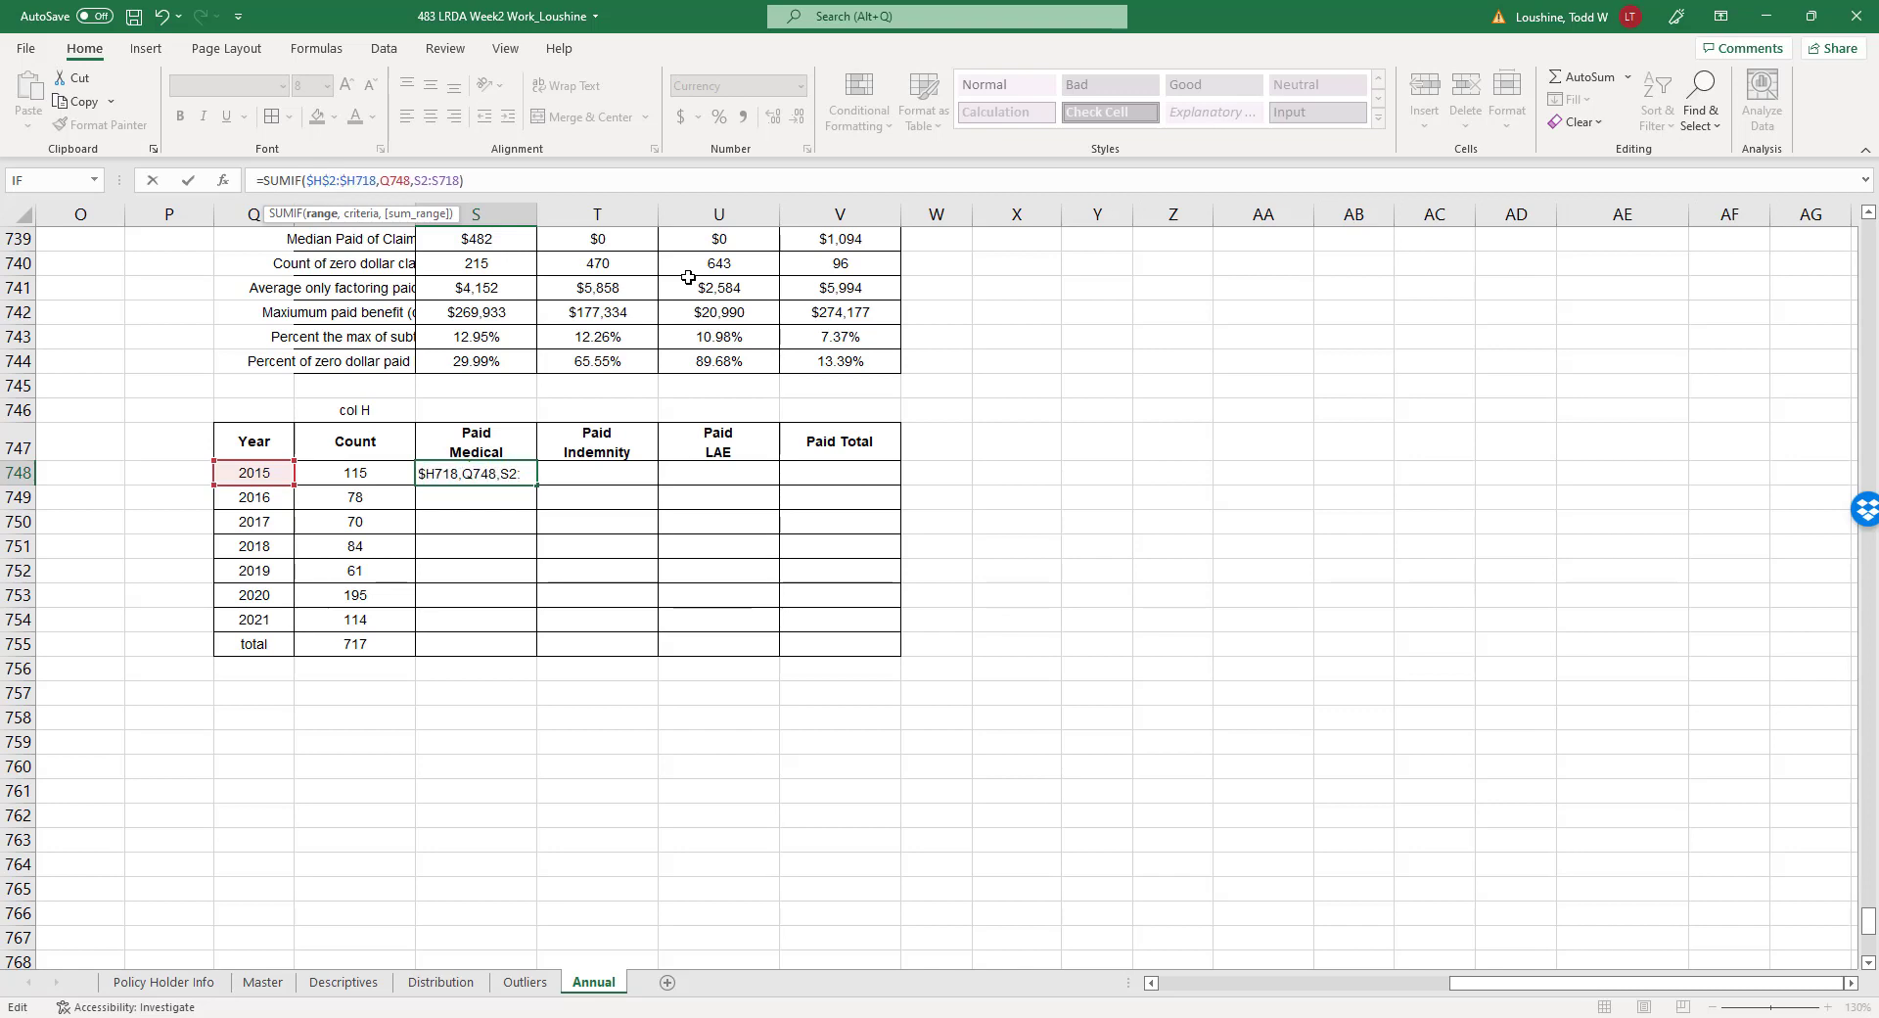
text($)
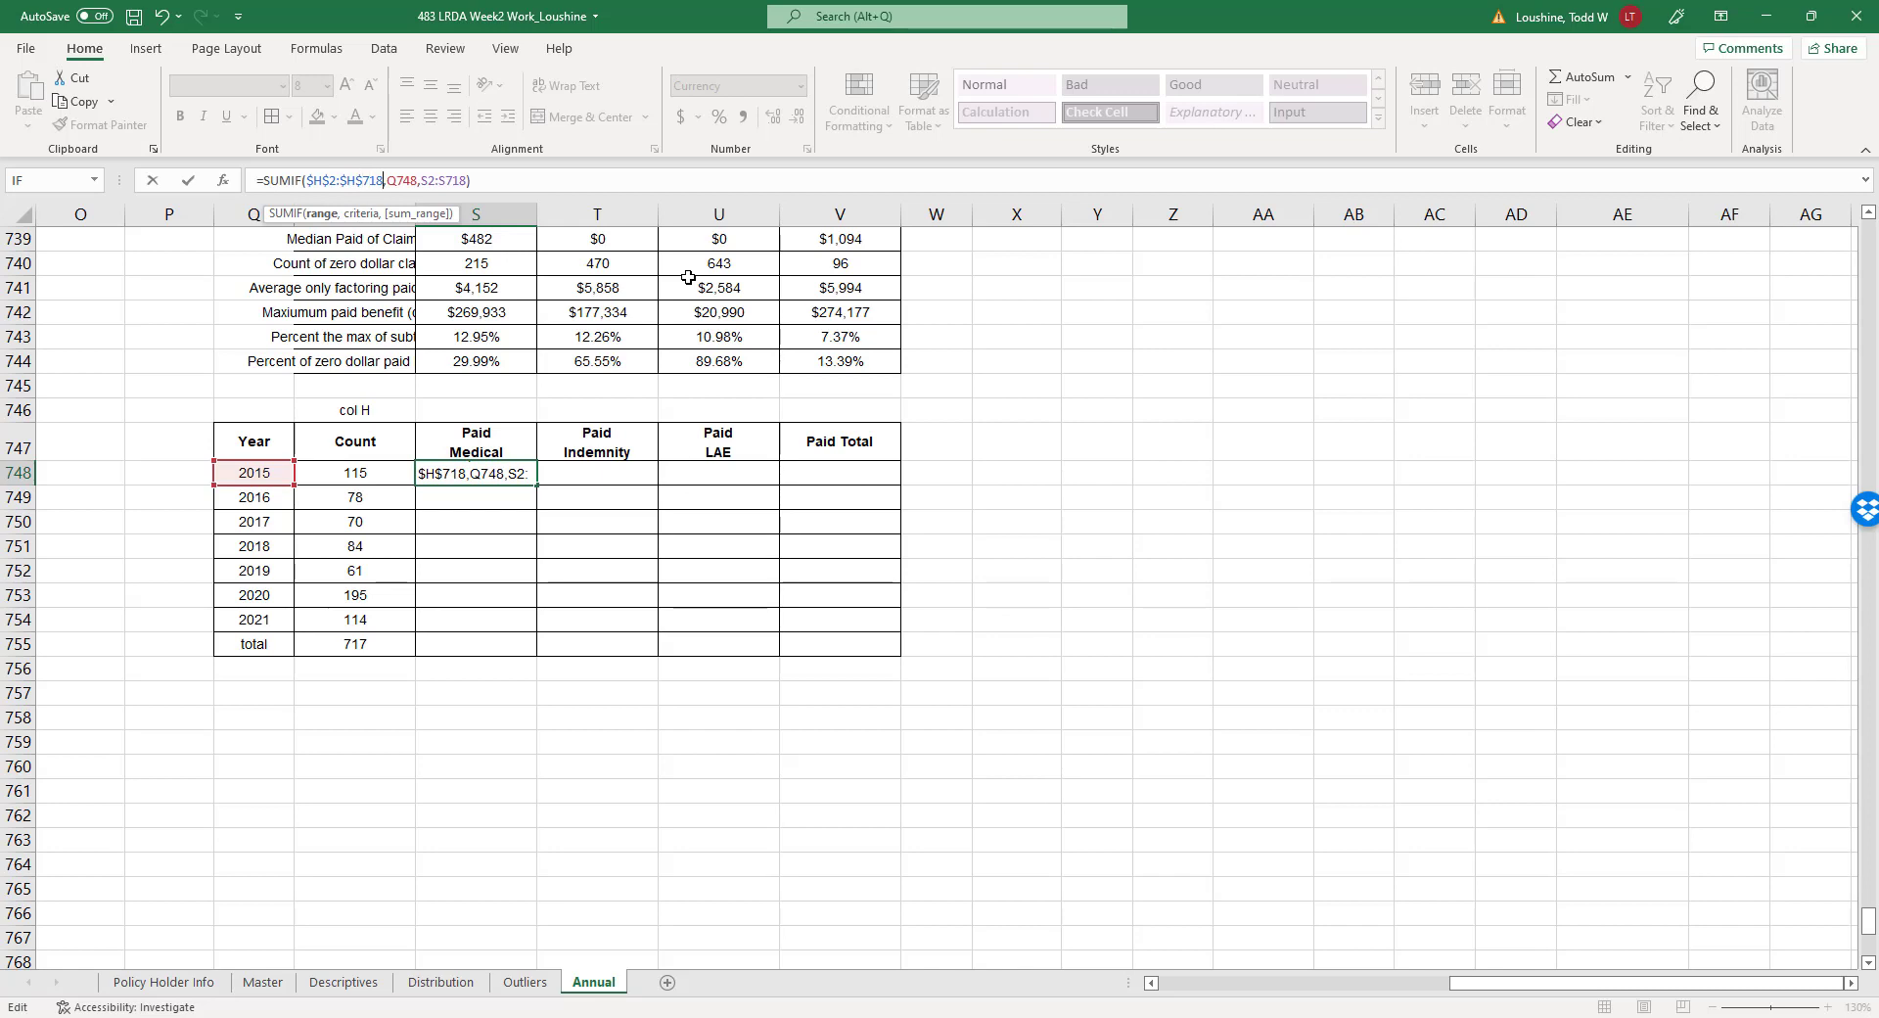
Lock the criteria as $Q748 and the sum range as S$2:S$718 in S748's formula, and fill it through V754.
key(Right)
text($)
key(BackSpace)
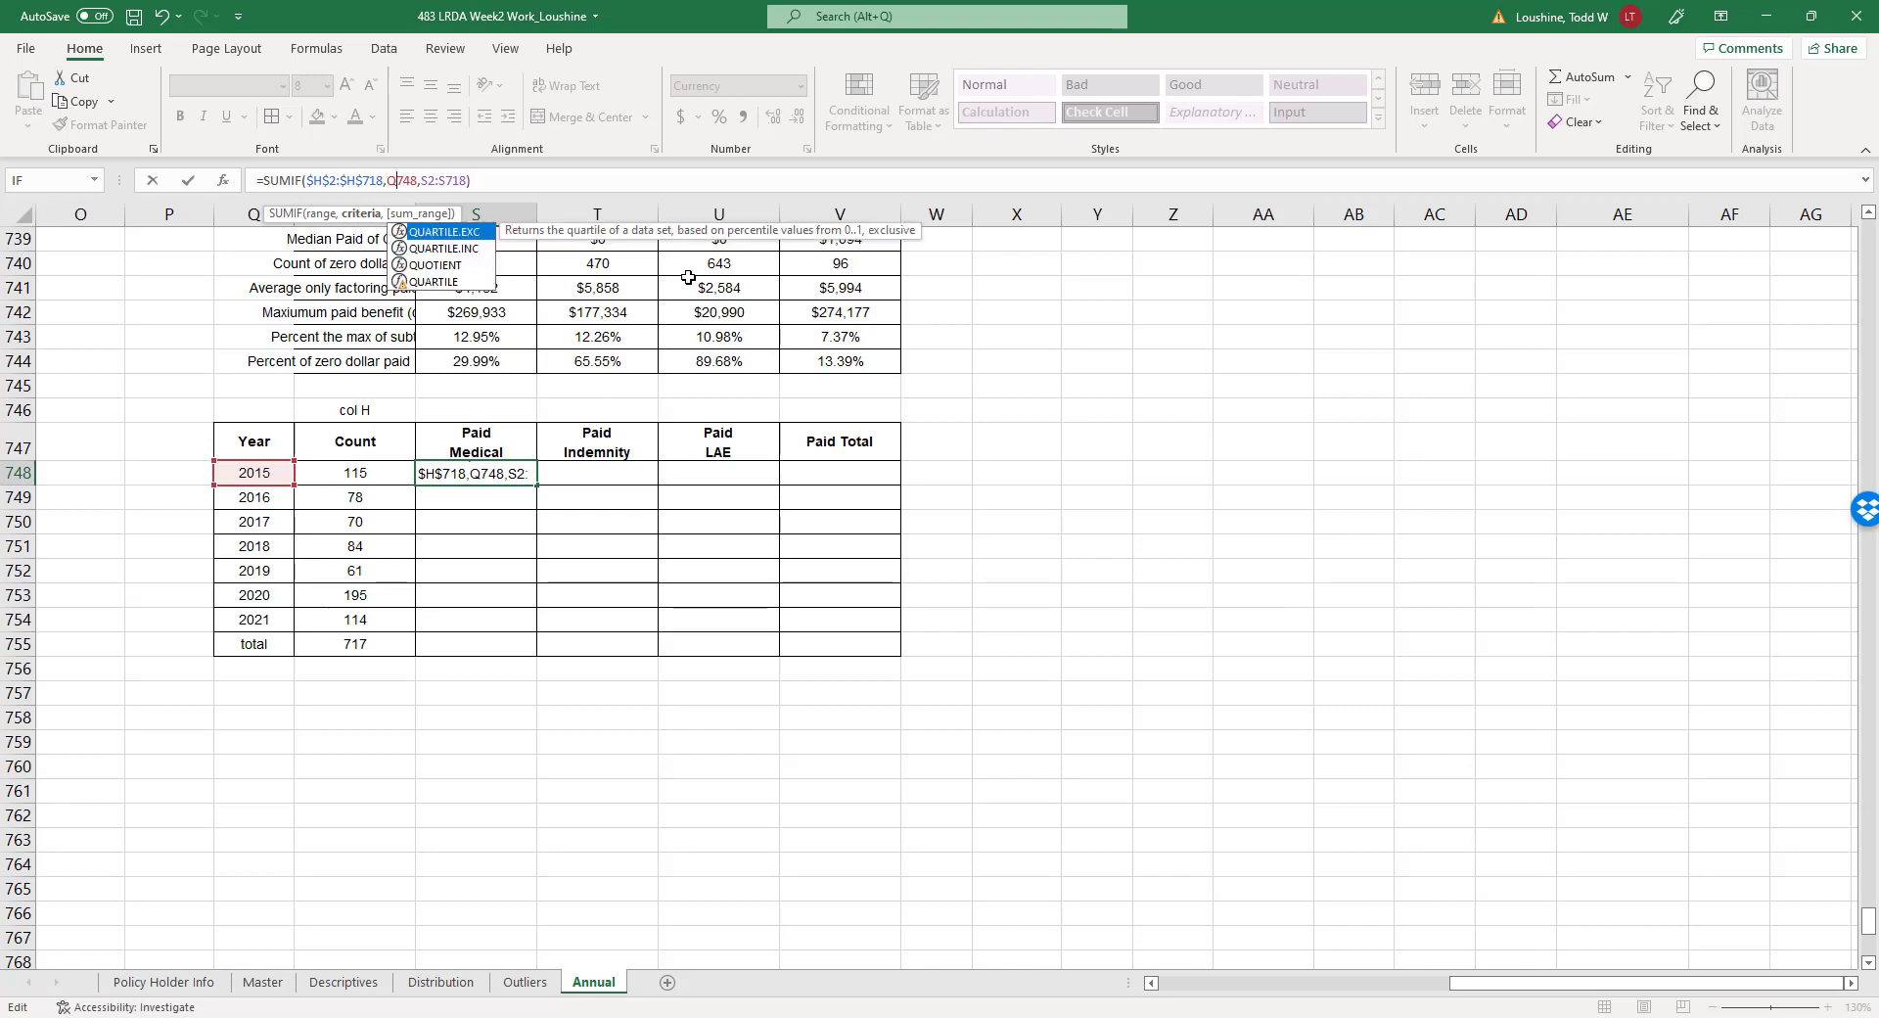
key(Left)
text($)
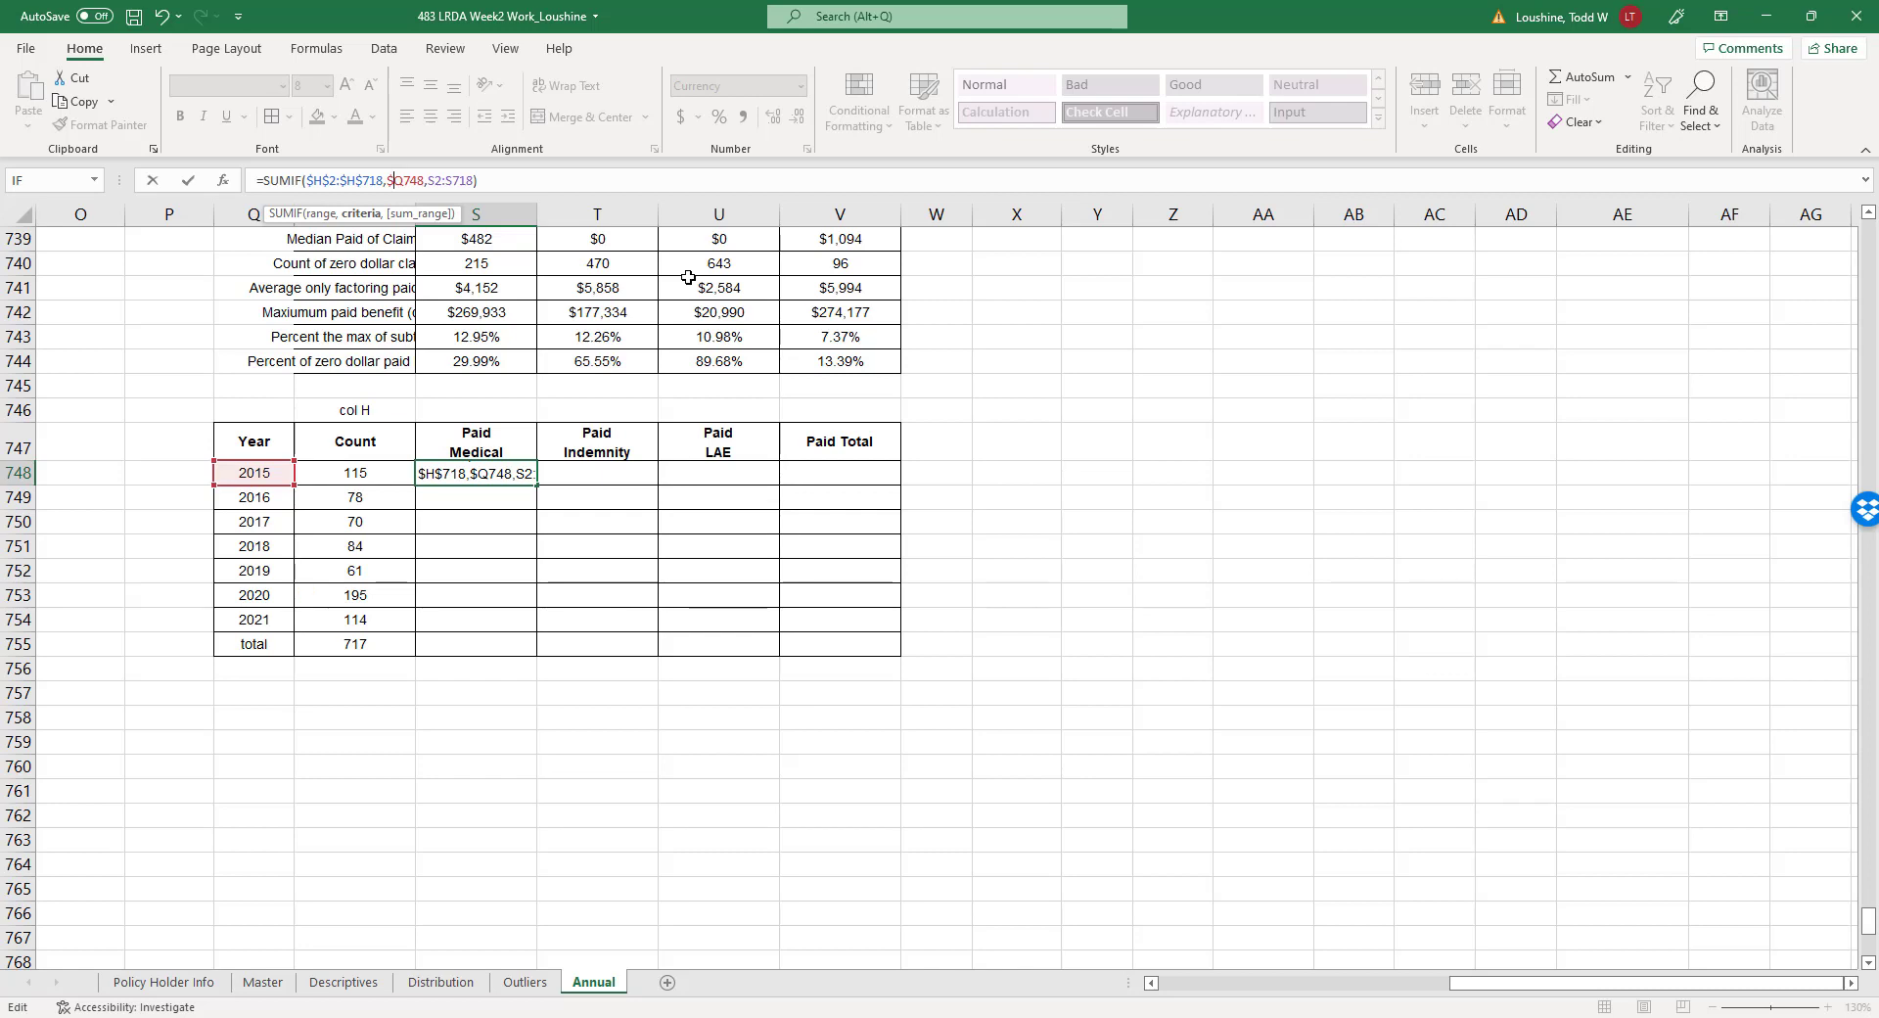
key(Right)
key(Right)
key(Right)
key(Right)
key(Right)
text($H)
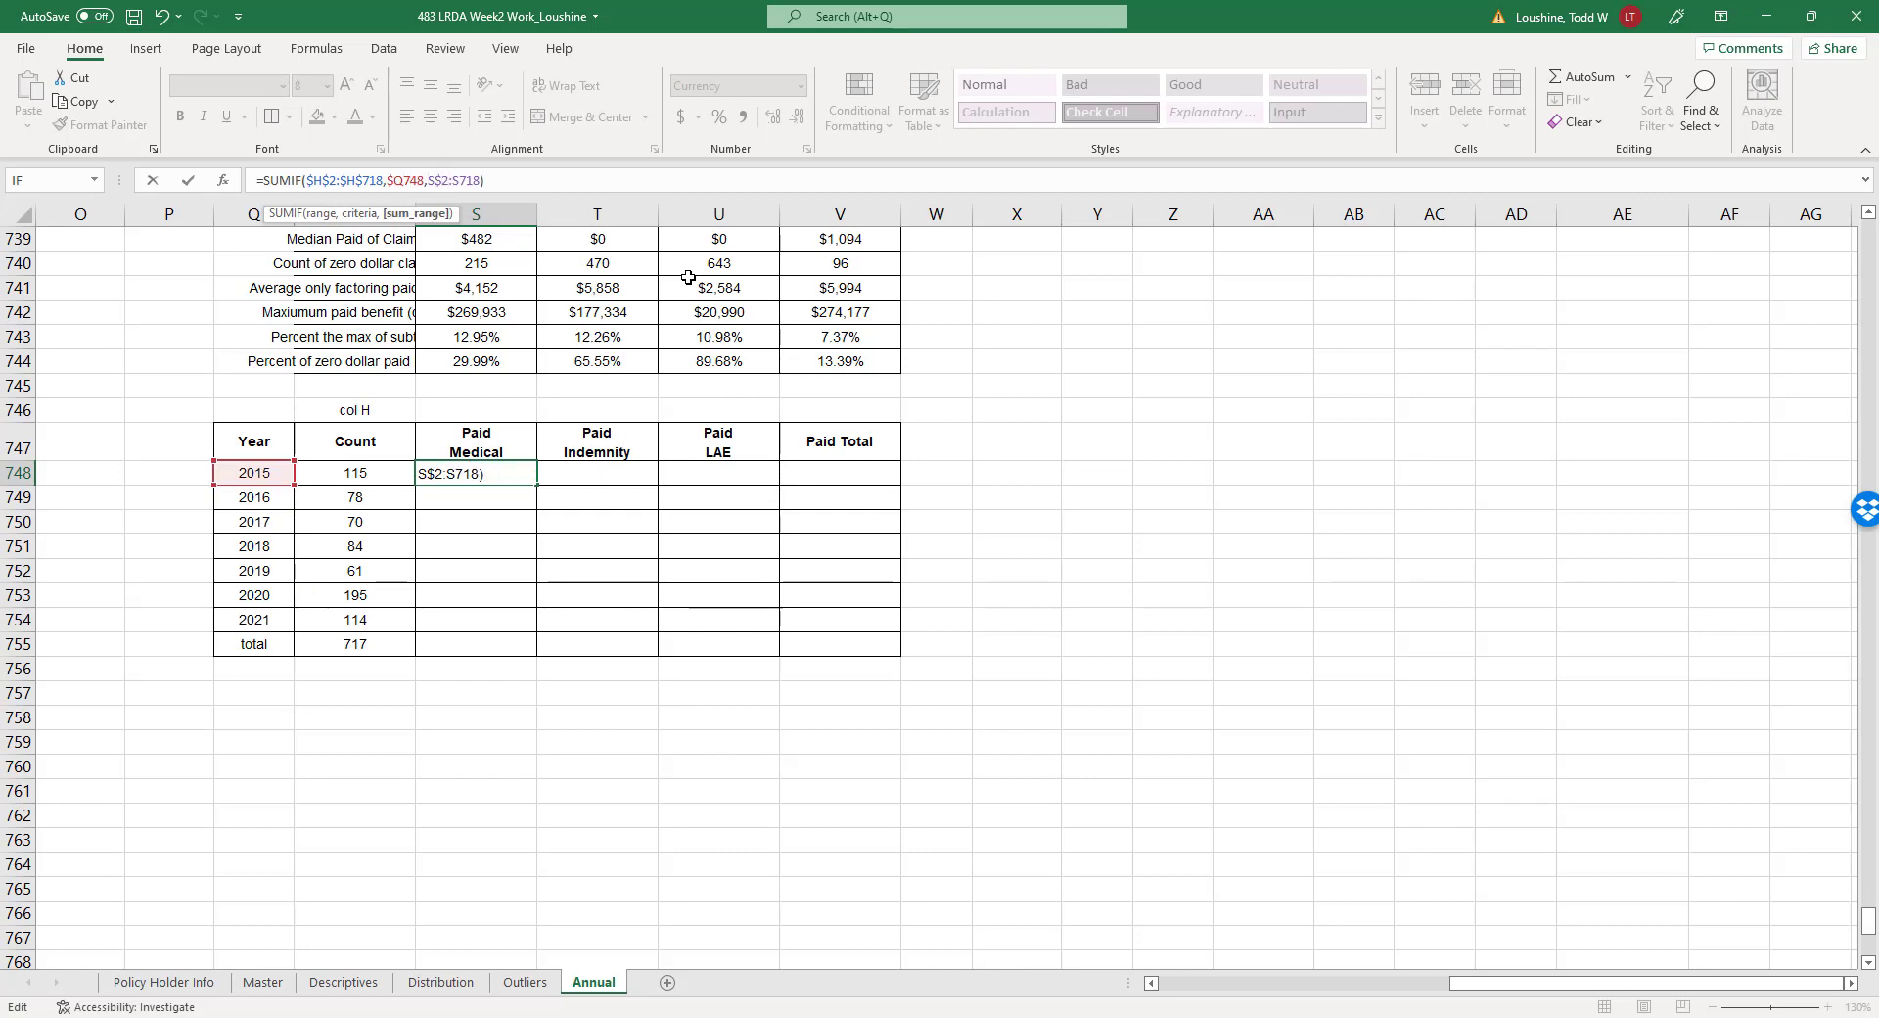
text($)
key(ctrl+Return)
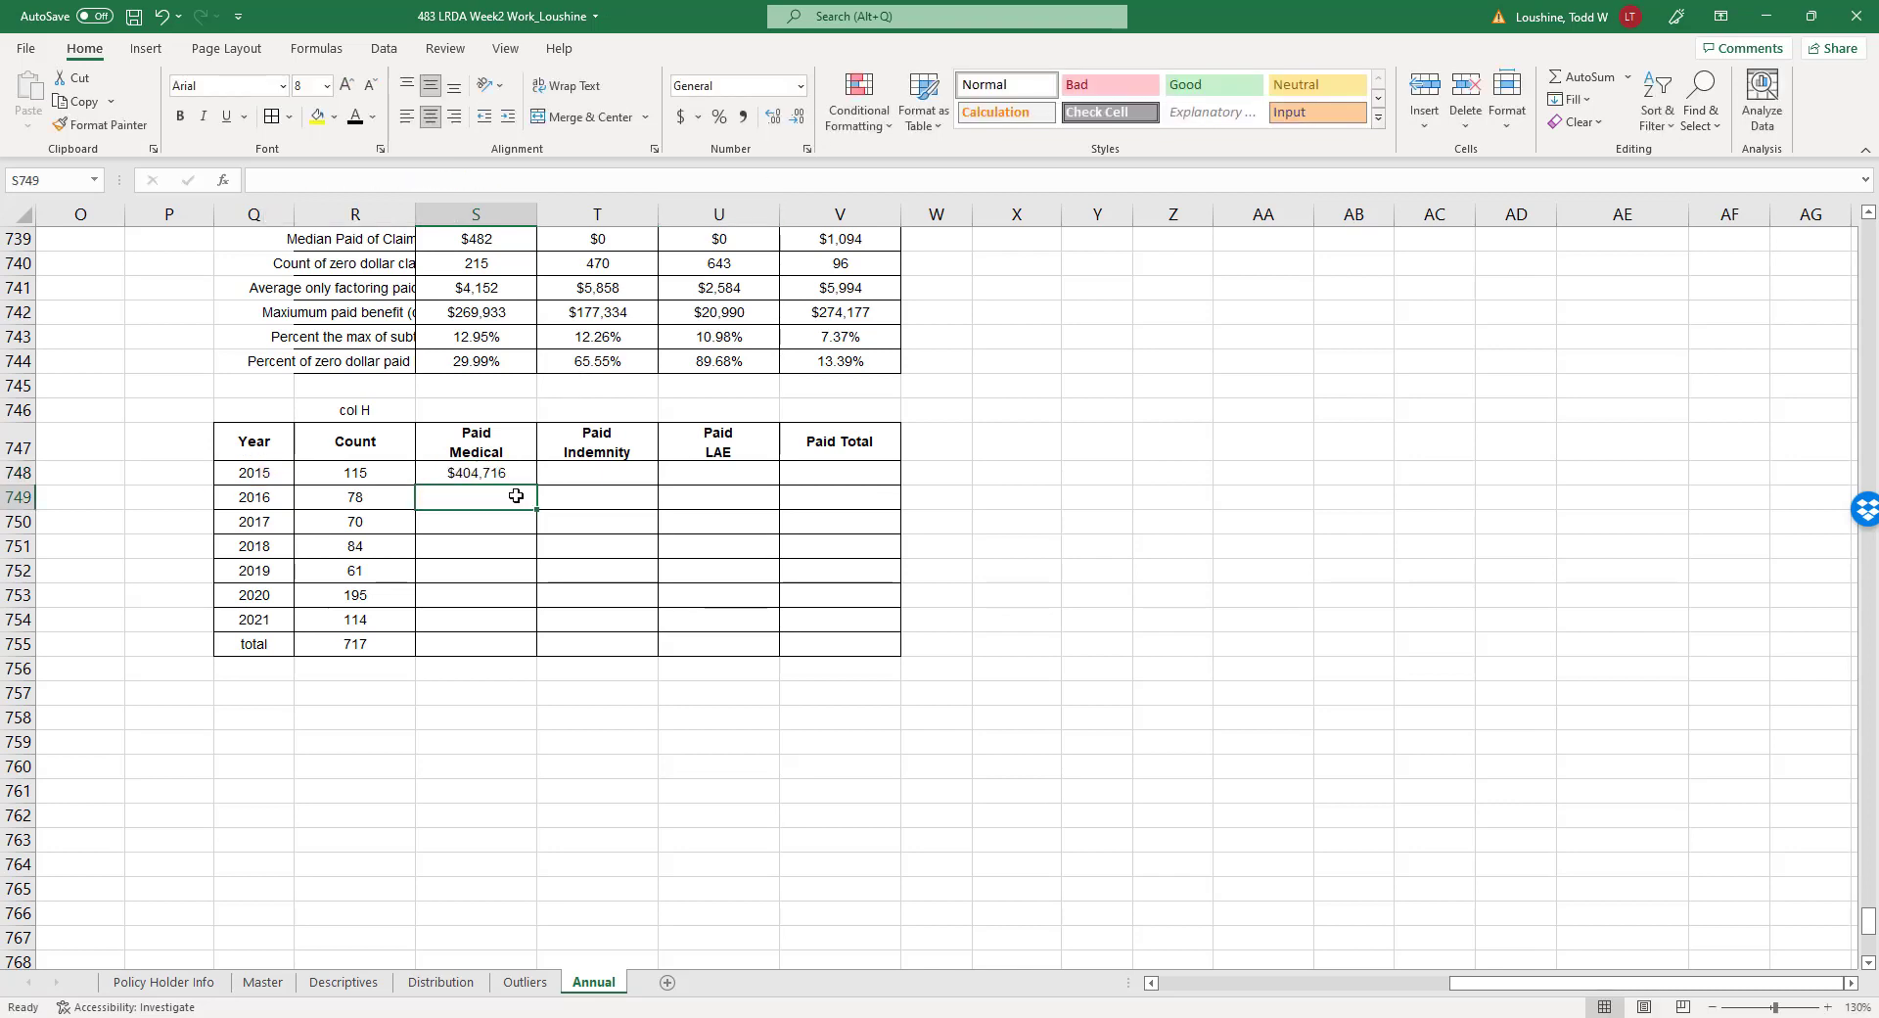
drag(536, 486, 880, 634)
Total S748:S754 with a SUM formula in S755 and fill it across to V755 under Paid Total.
click(504, 654)
text(=sum()
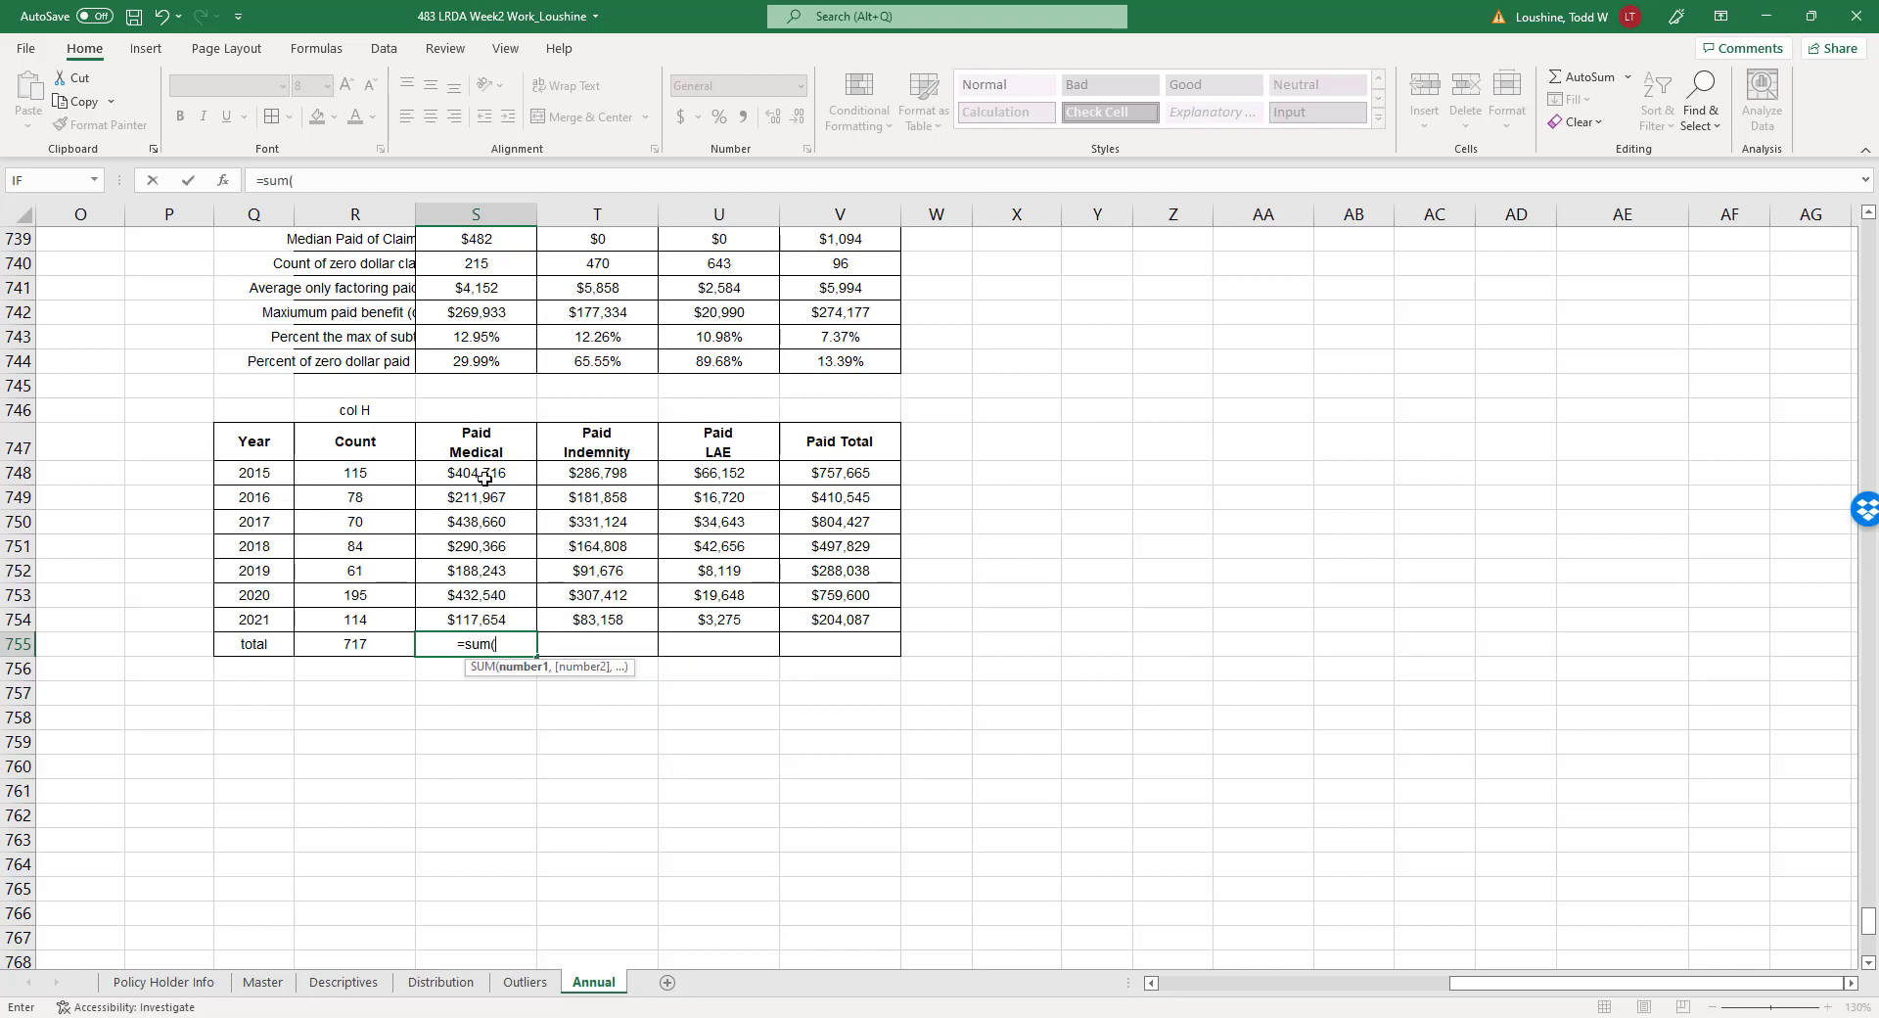
drag(484, 478, 870, 652)
key(Return)
click(515, 648)
scroll(994, 649, up, 2)
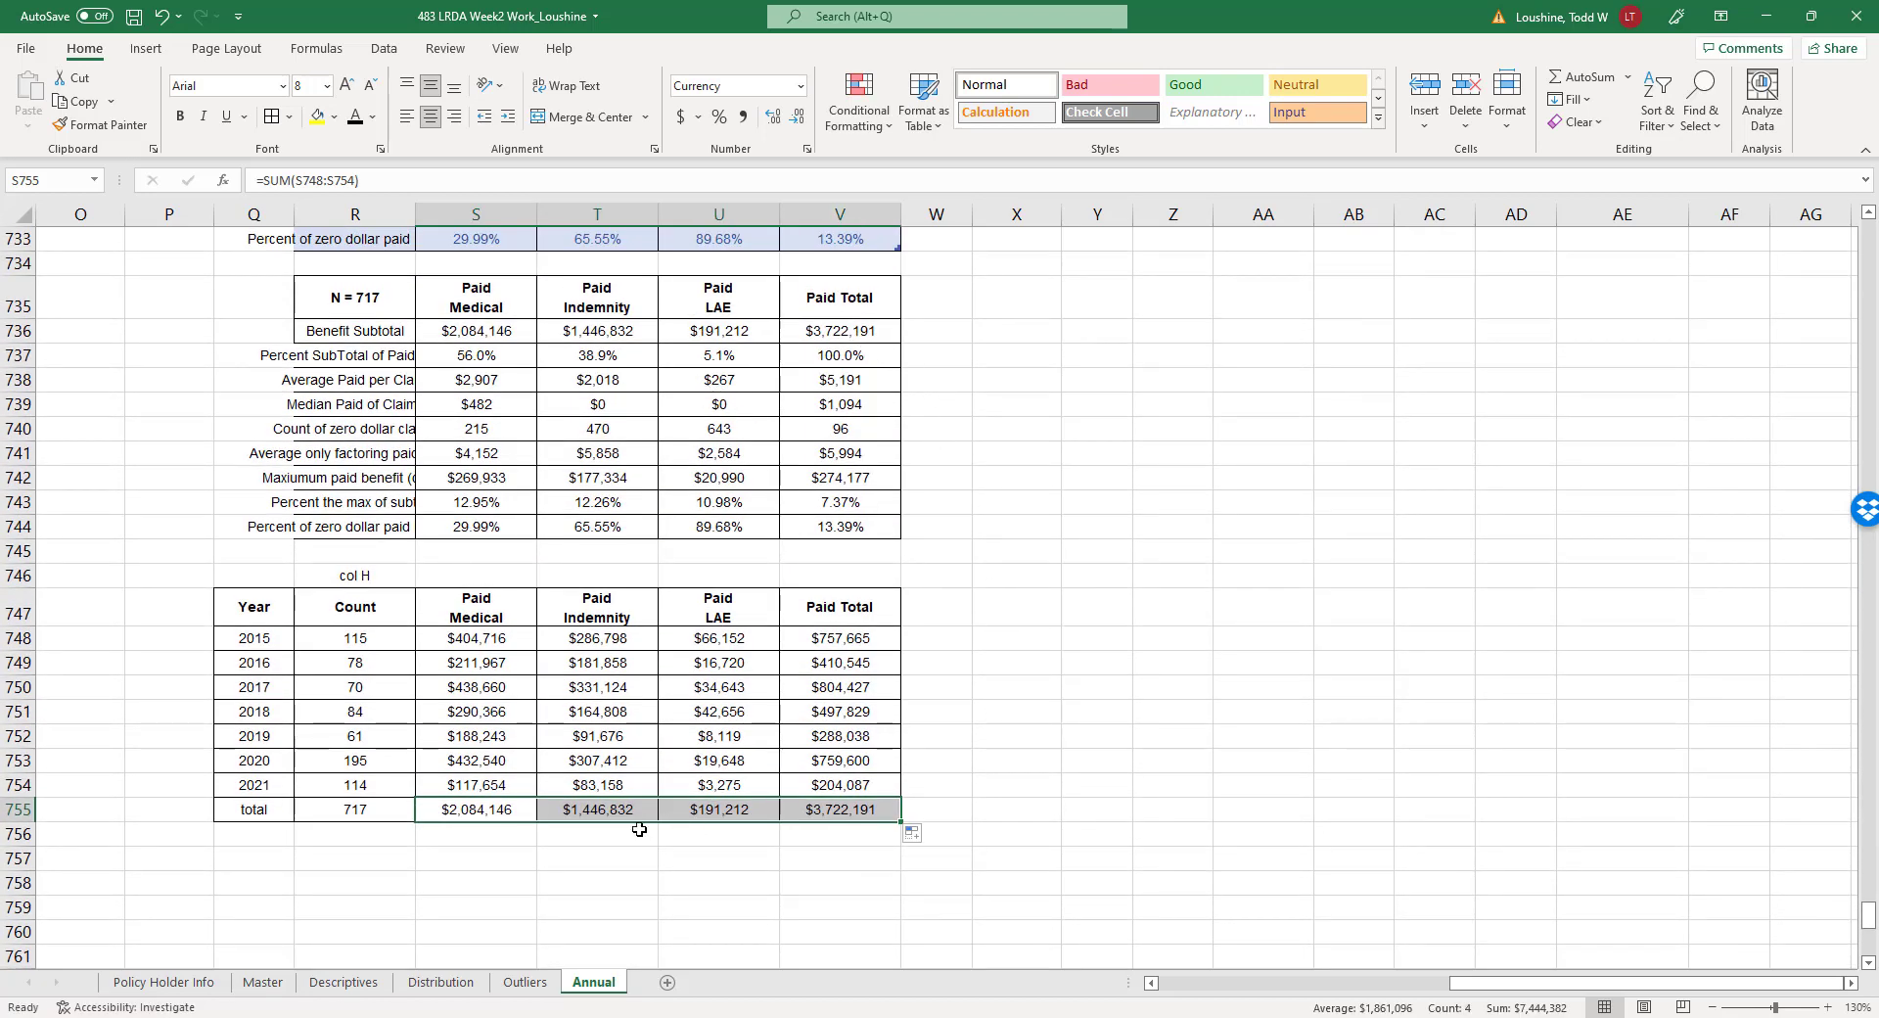
click(1282, 669)
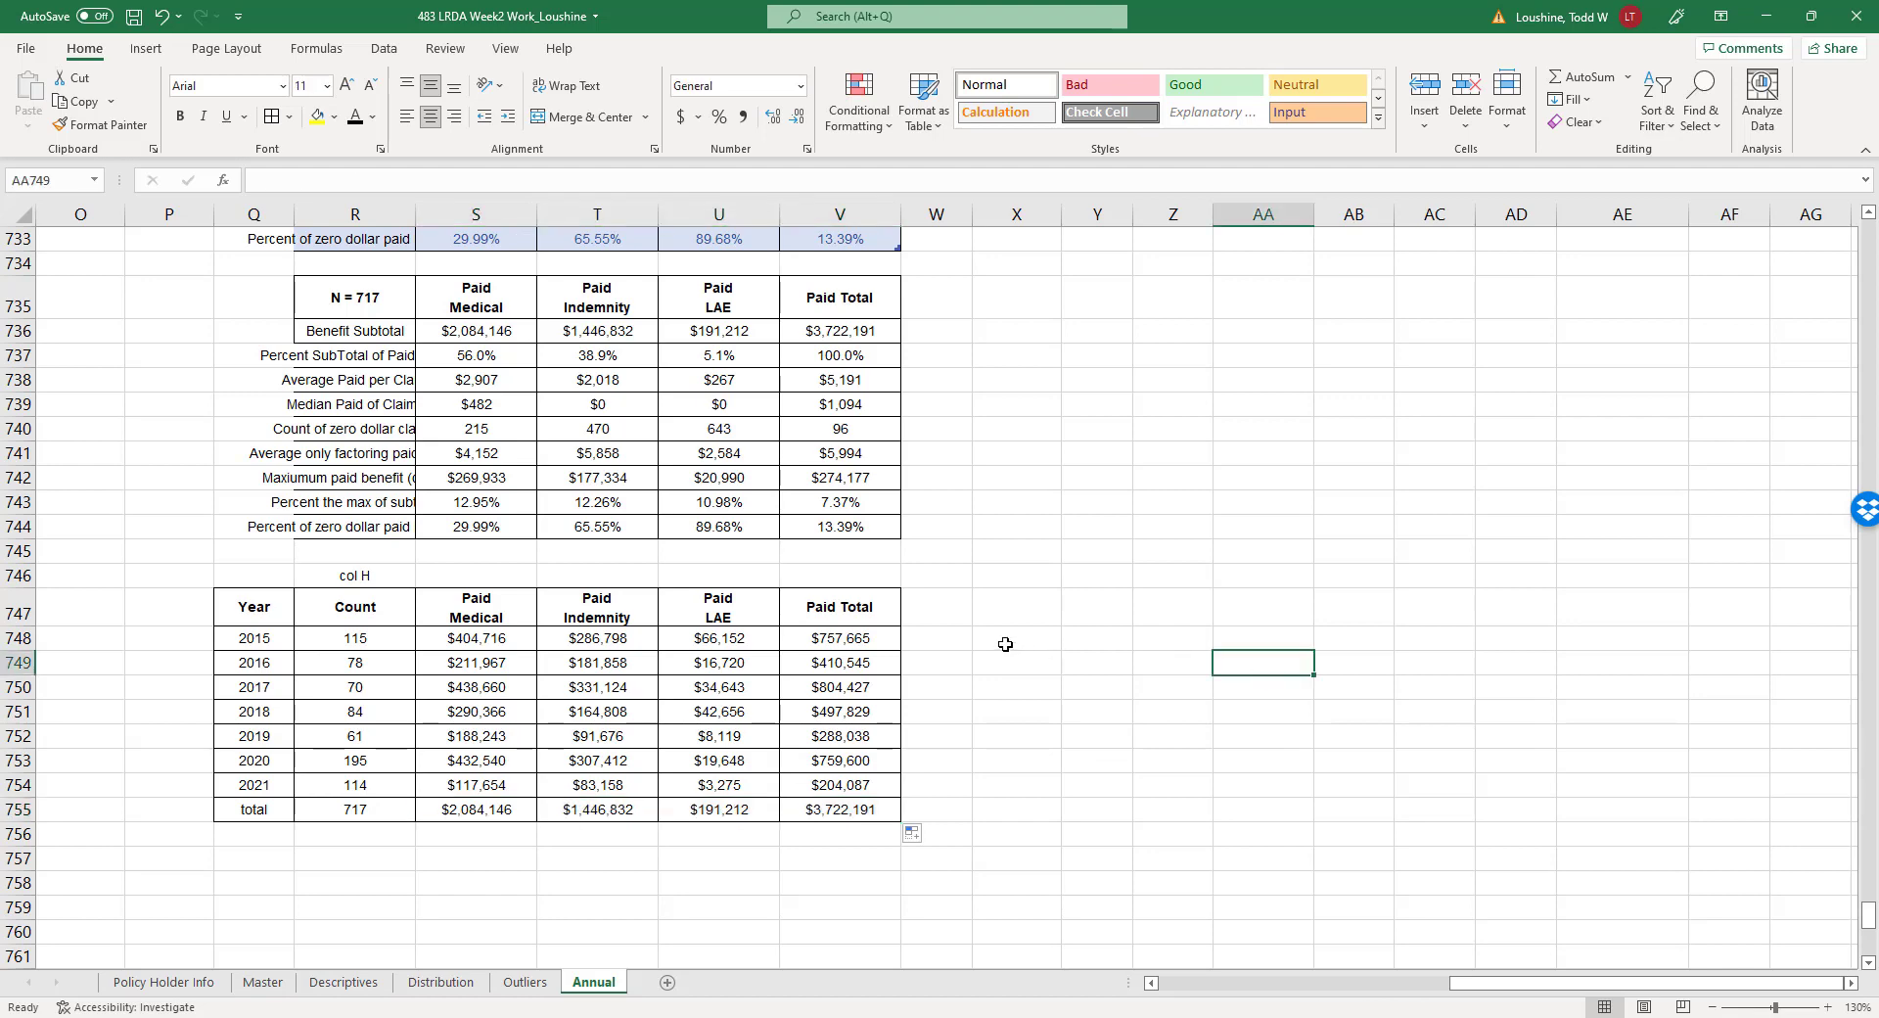
Insert a scatter chart of the claim counts by year from Q747:R754, leaving out the total row.
scroll(629, 614, down, 2)
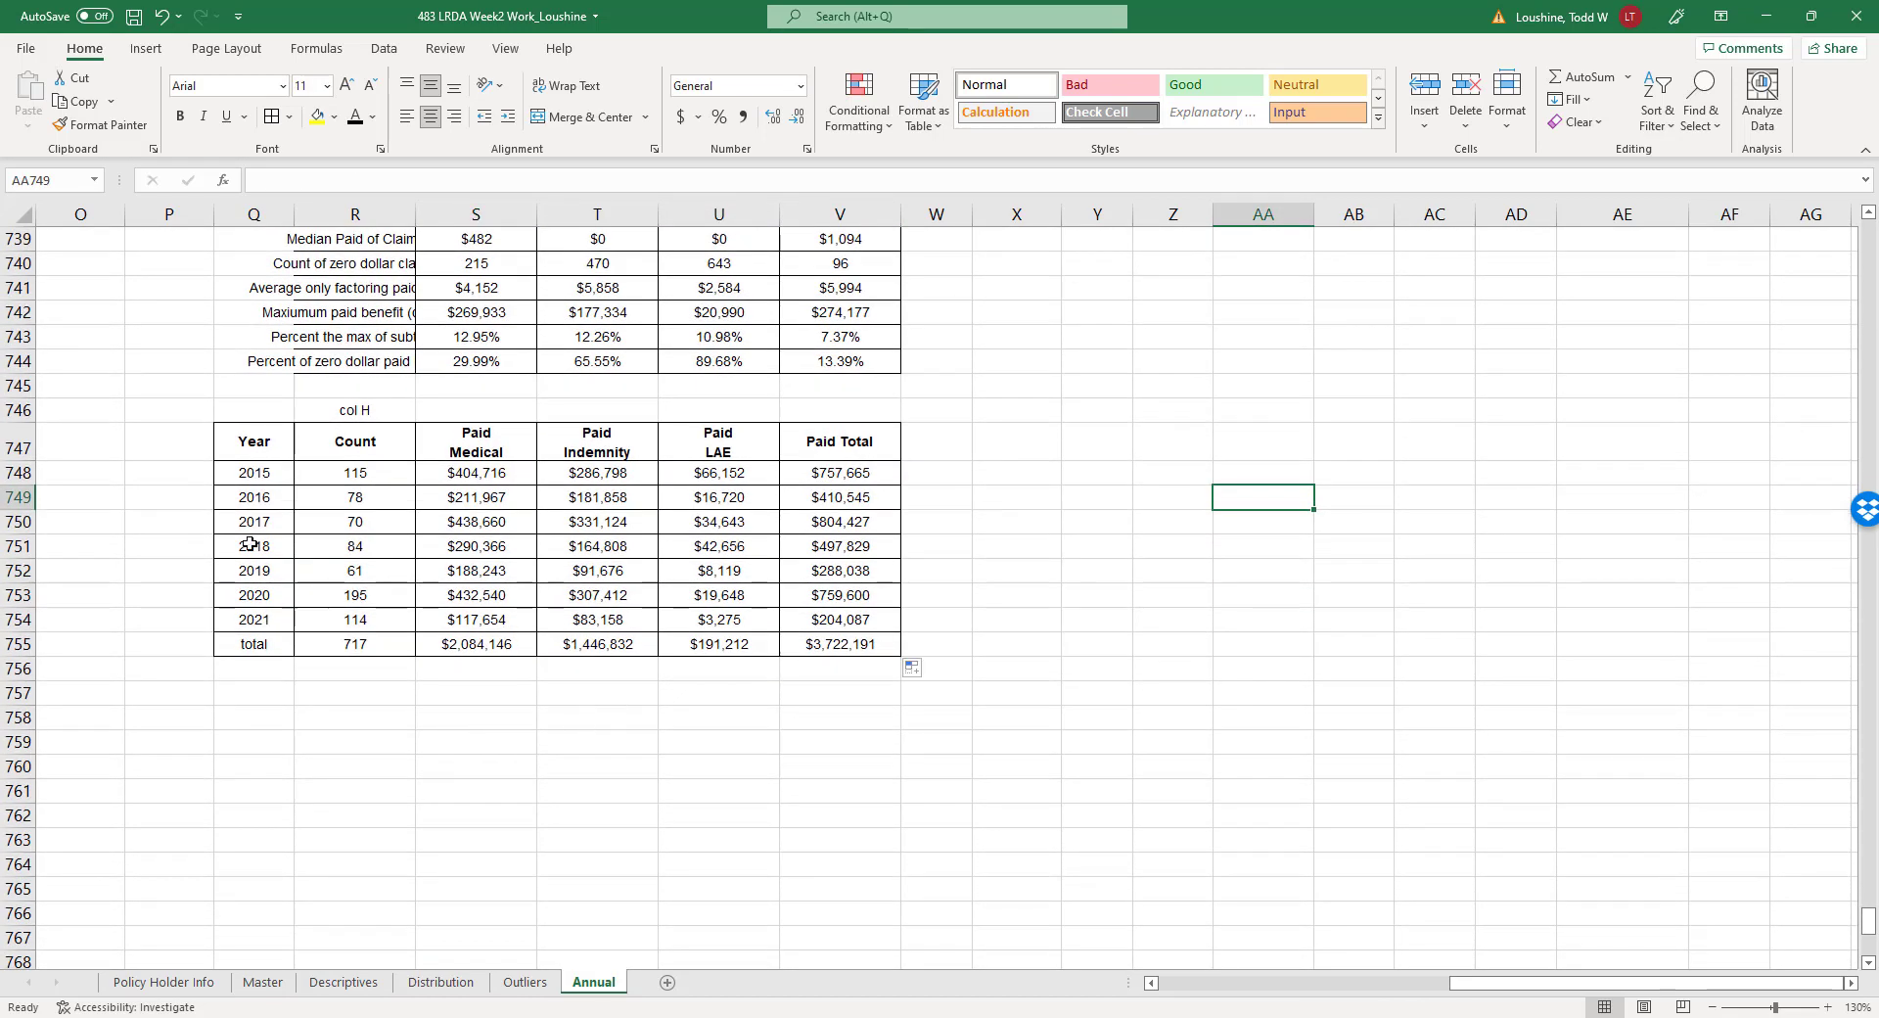
drag(256, 446, 372, 622)
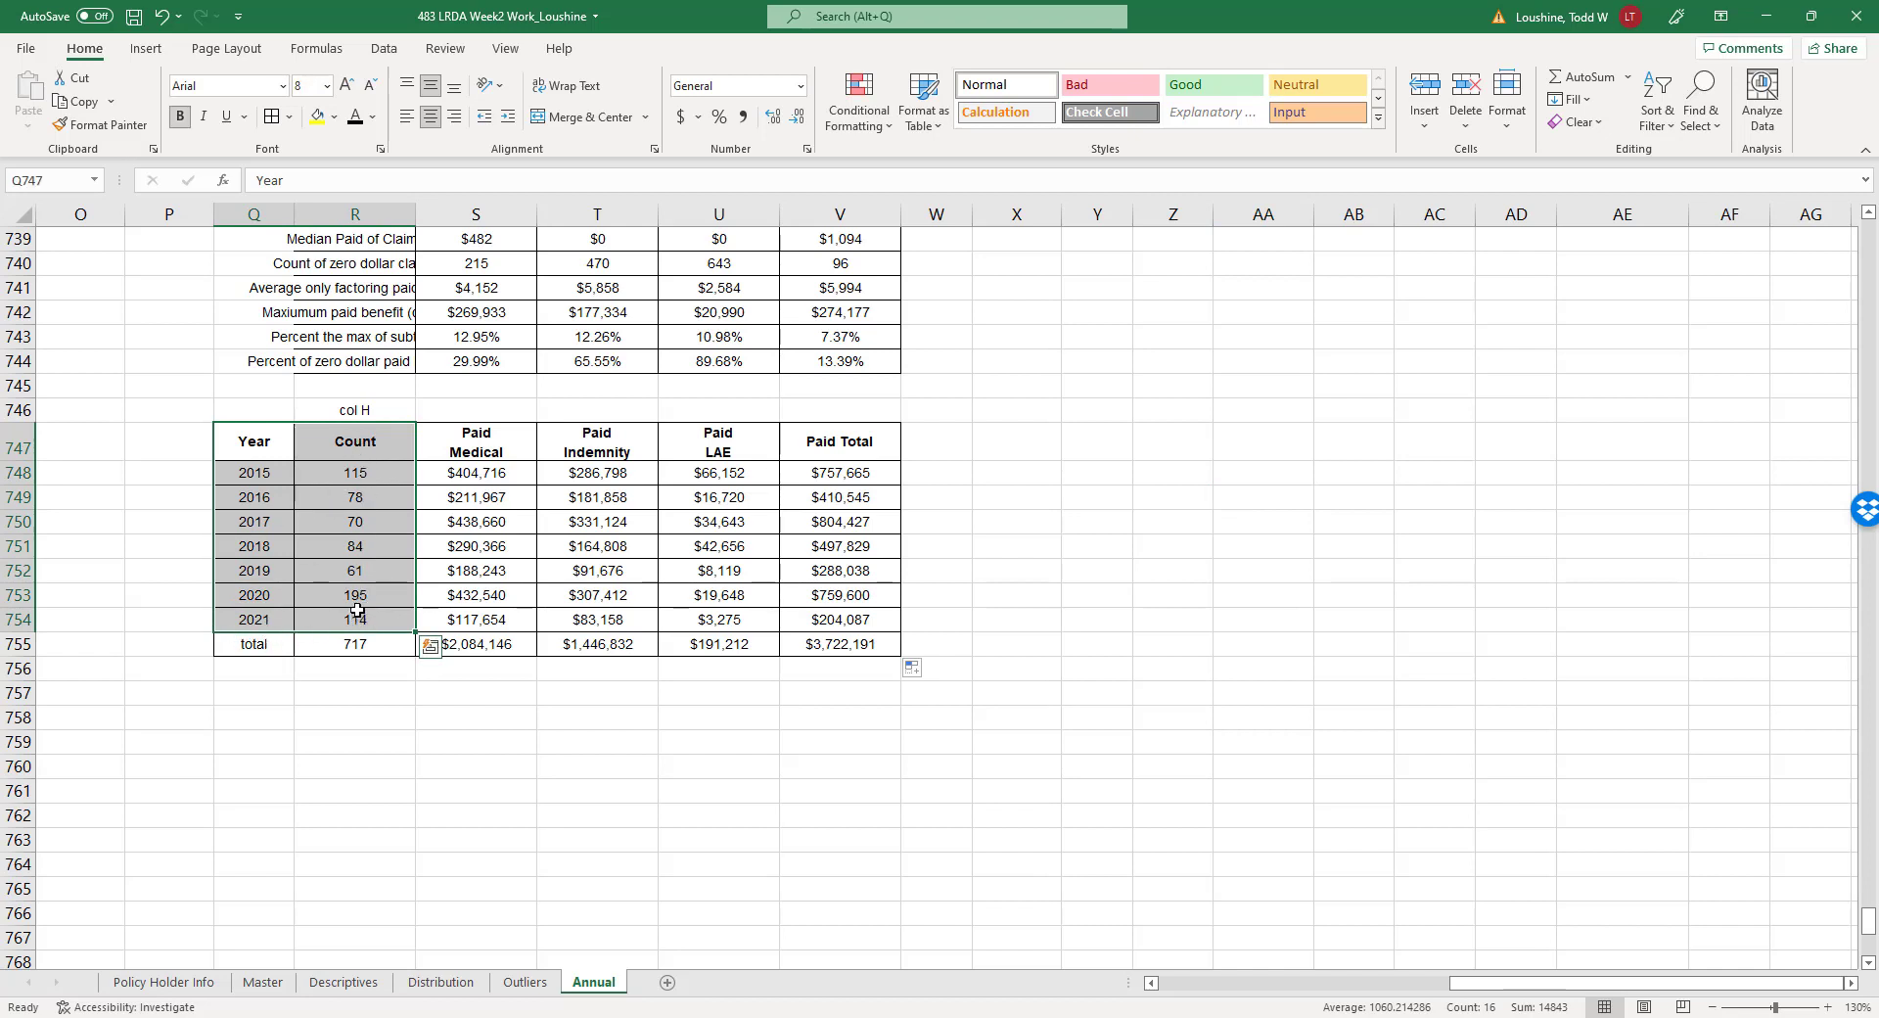
click(149, 51)
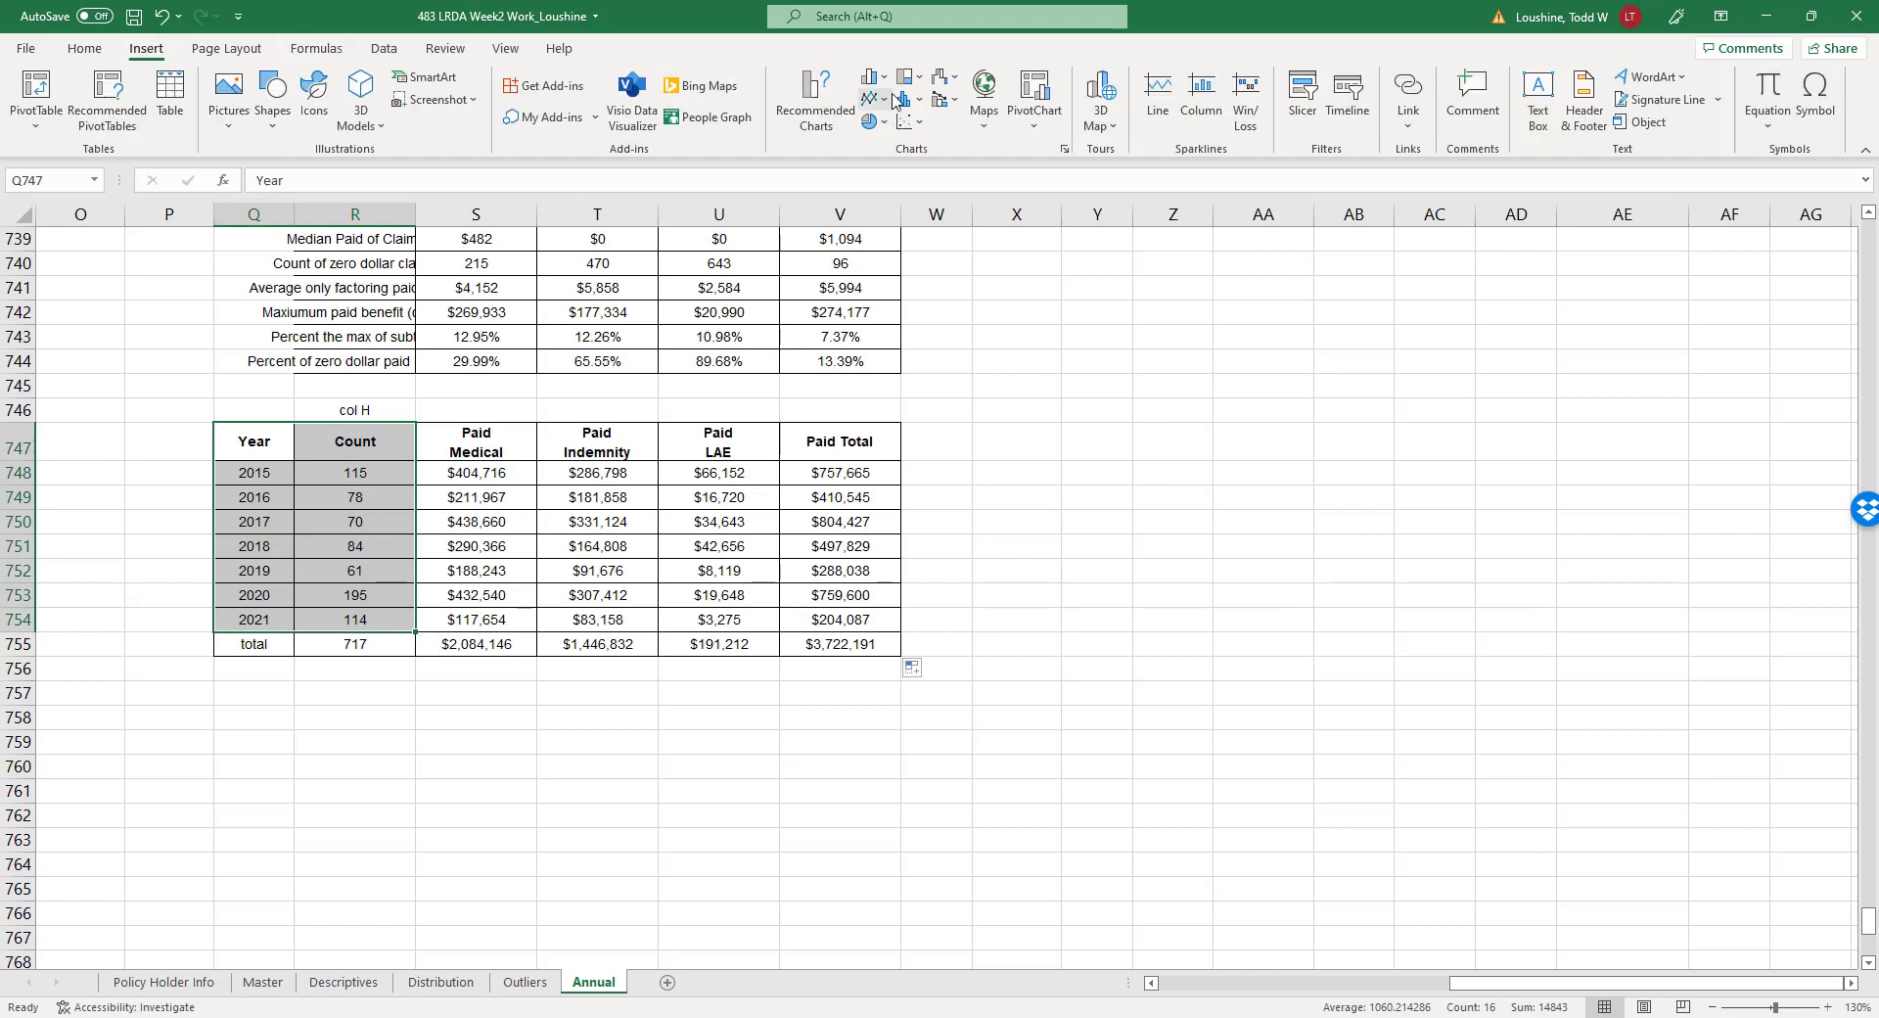
click(908, 122)
click(921, 189)
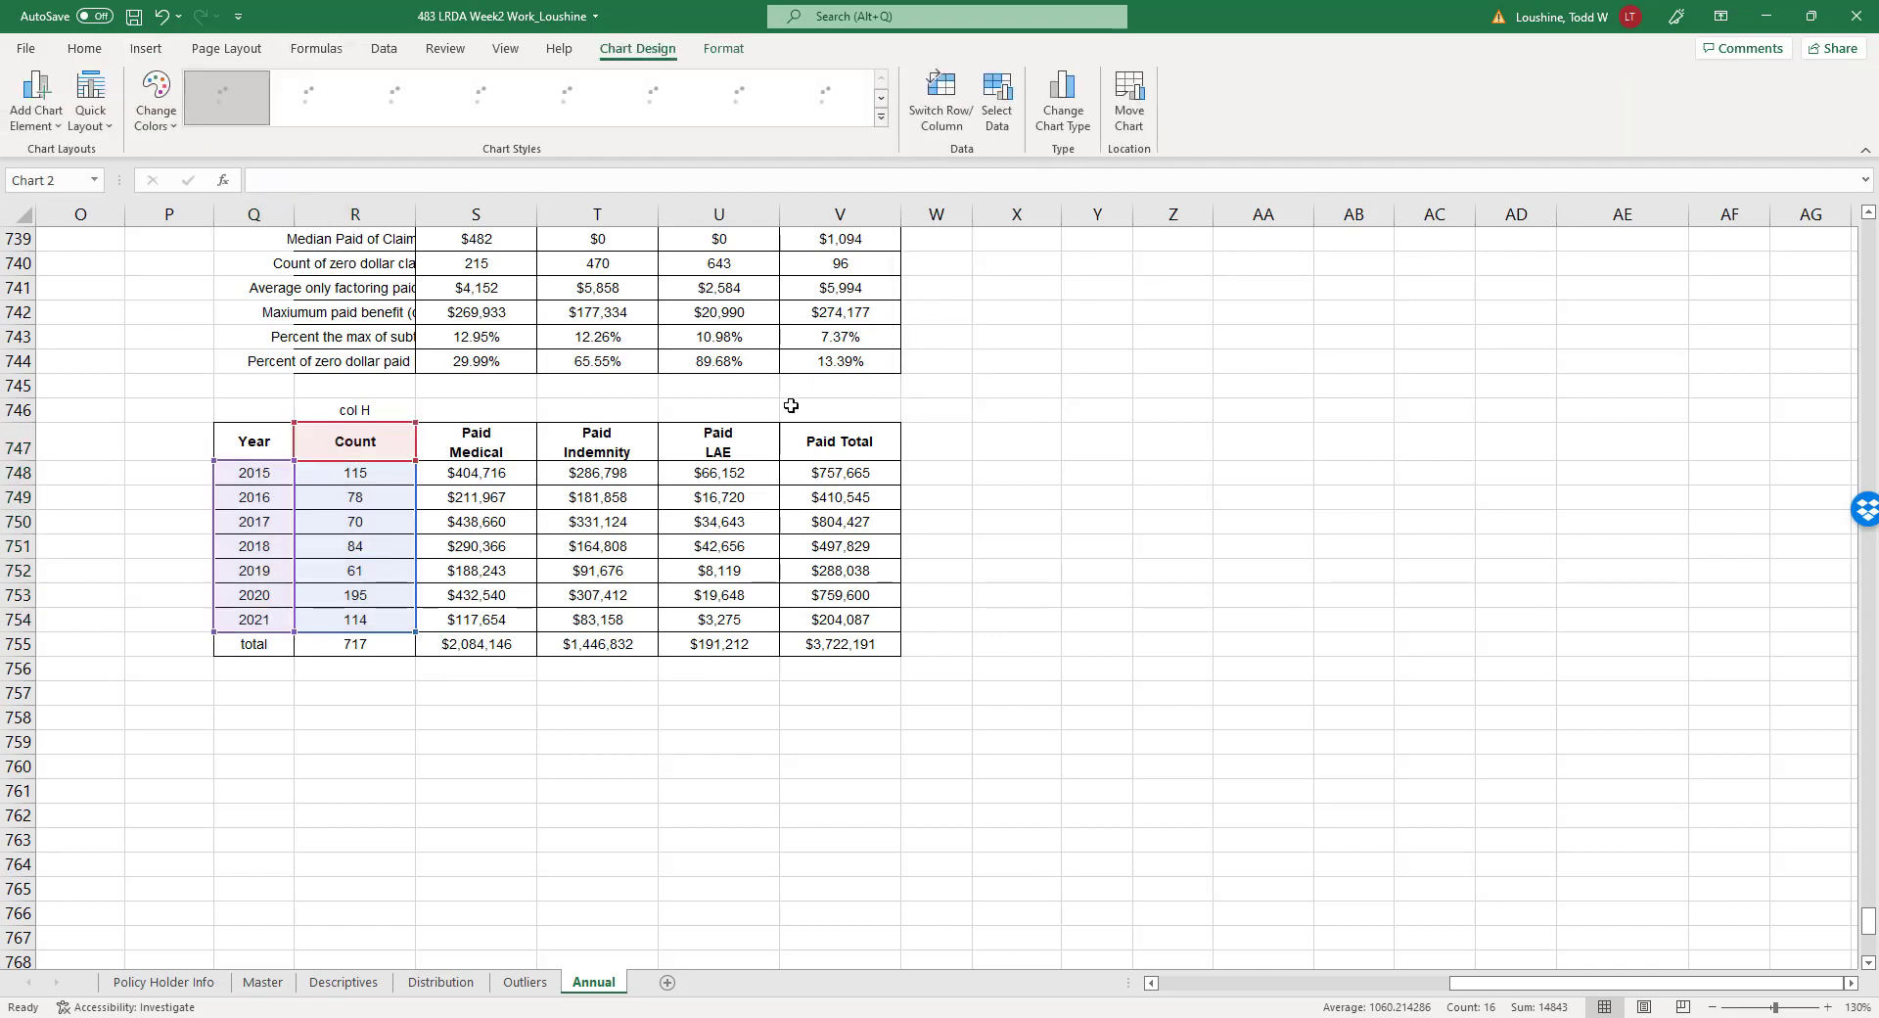
Move the Count scatter chart directly below the annual table, starting at about row 757.
drag(1000, 530, 434, 717)
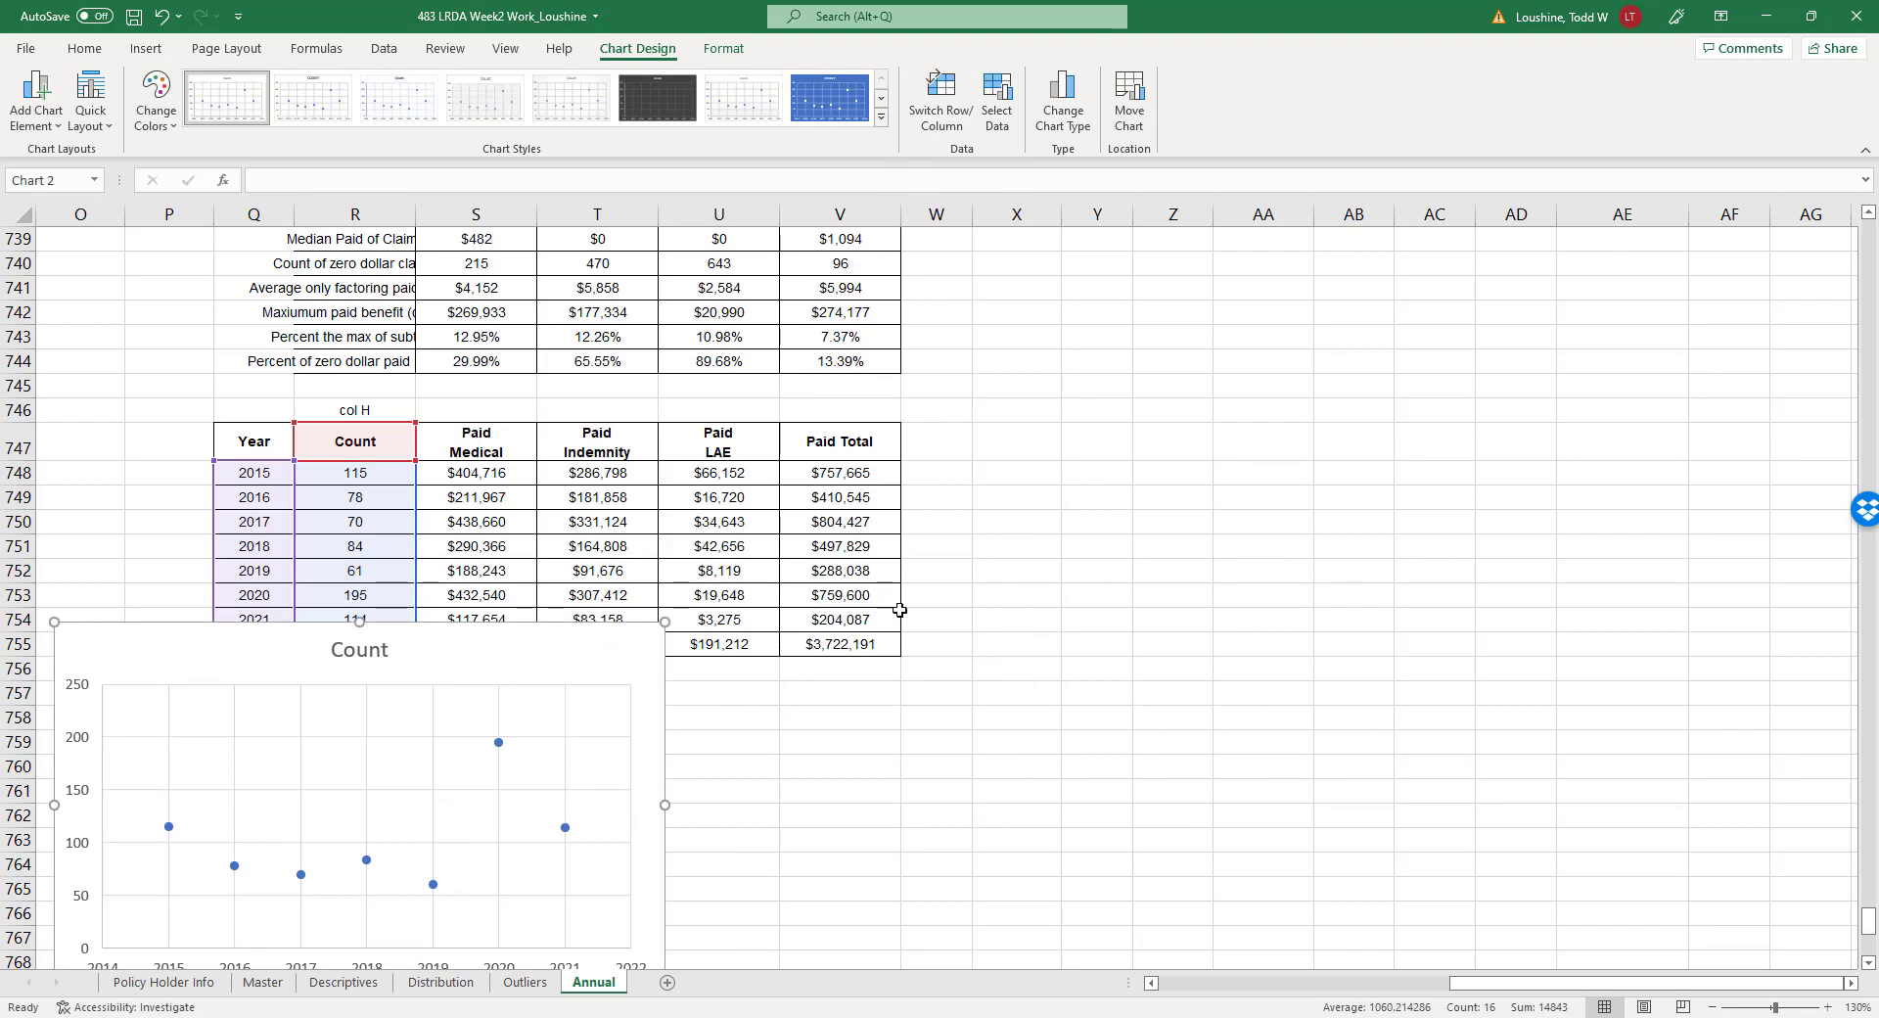
scroll(608, 466, down, 3)
drag(608, 465, 620, 530)
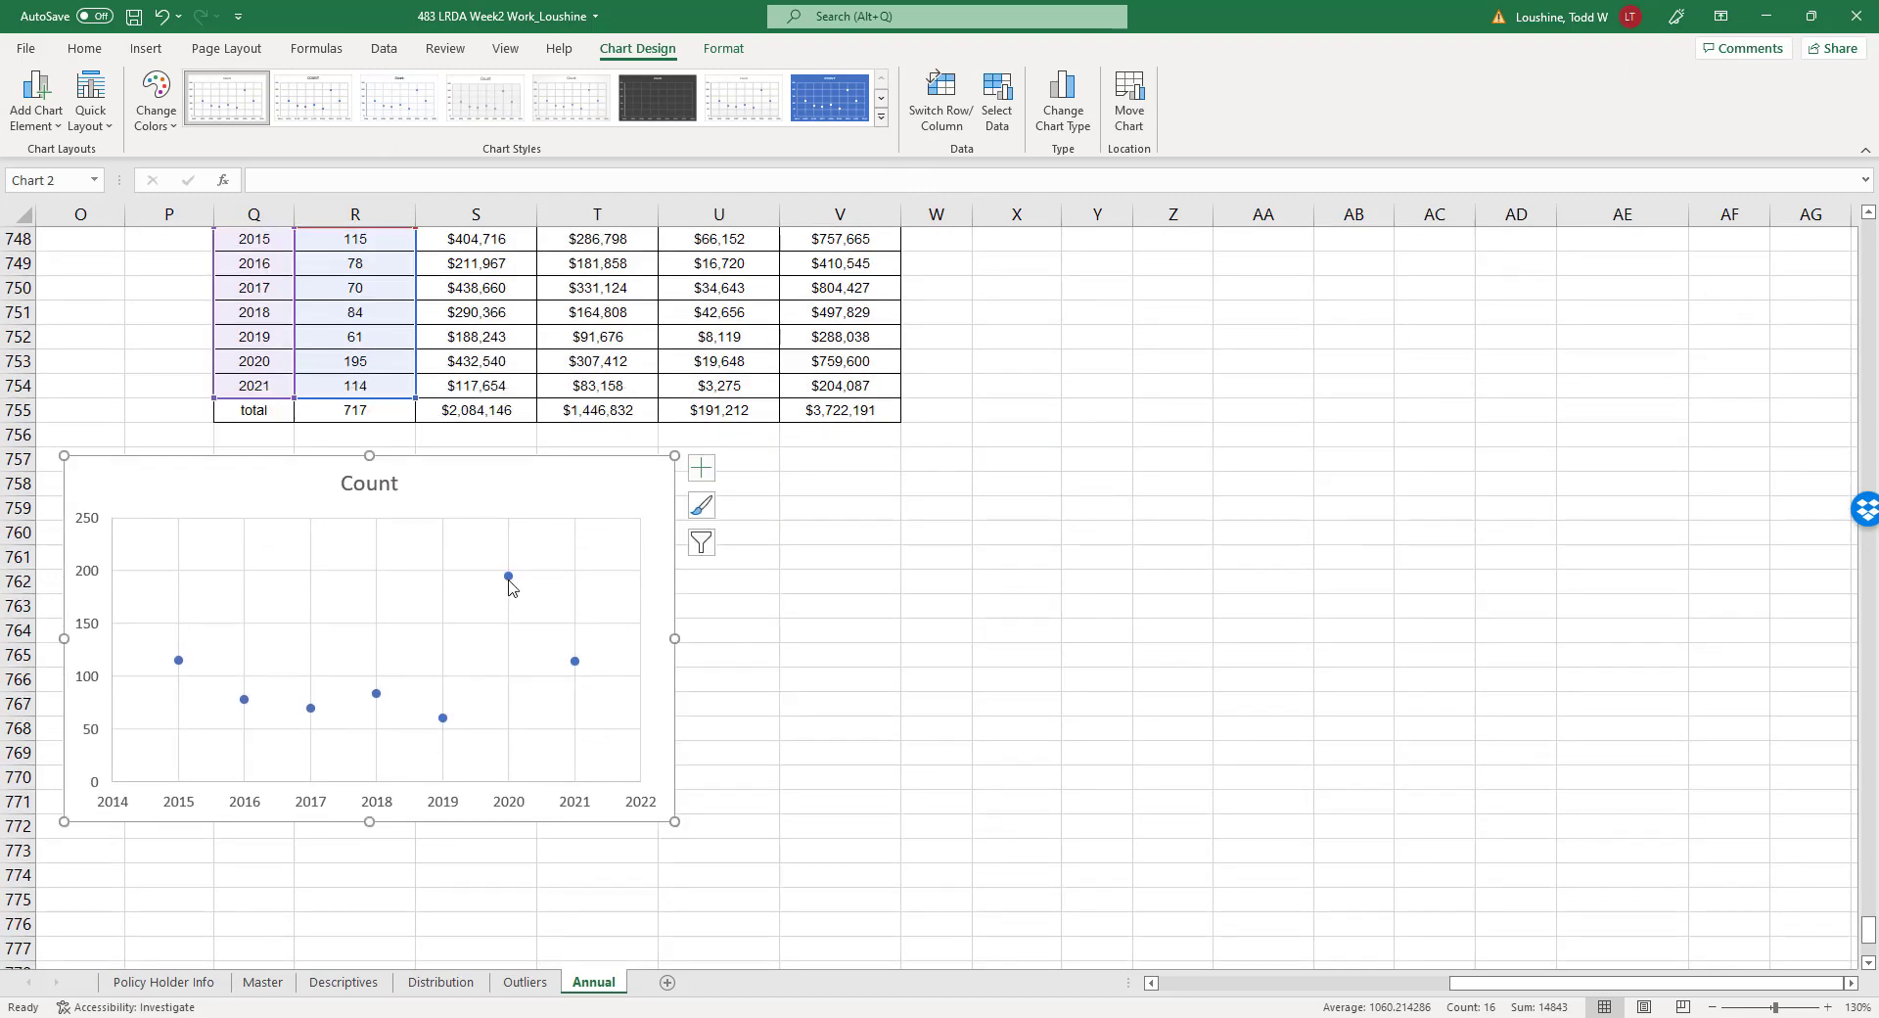
Add a linear trendline to the Count series, forecast 2 periods forward, with the R-squared value displayed on the chart.
right_click(508, 575)
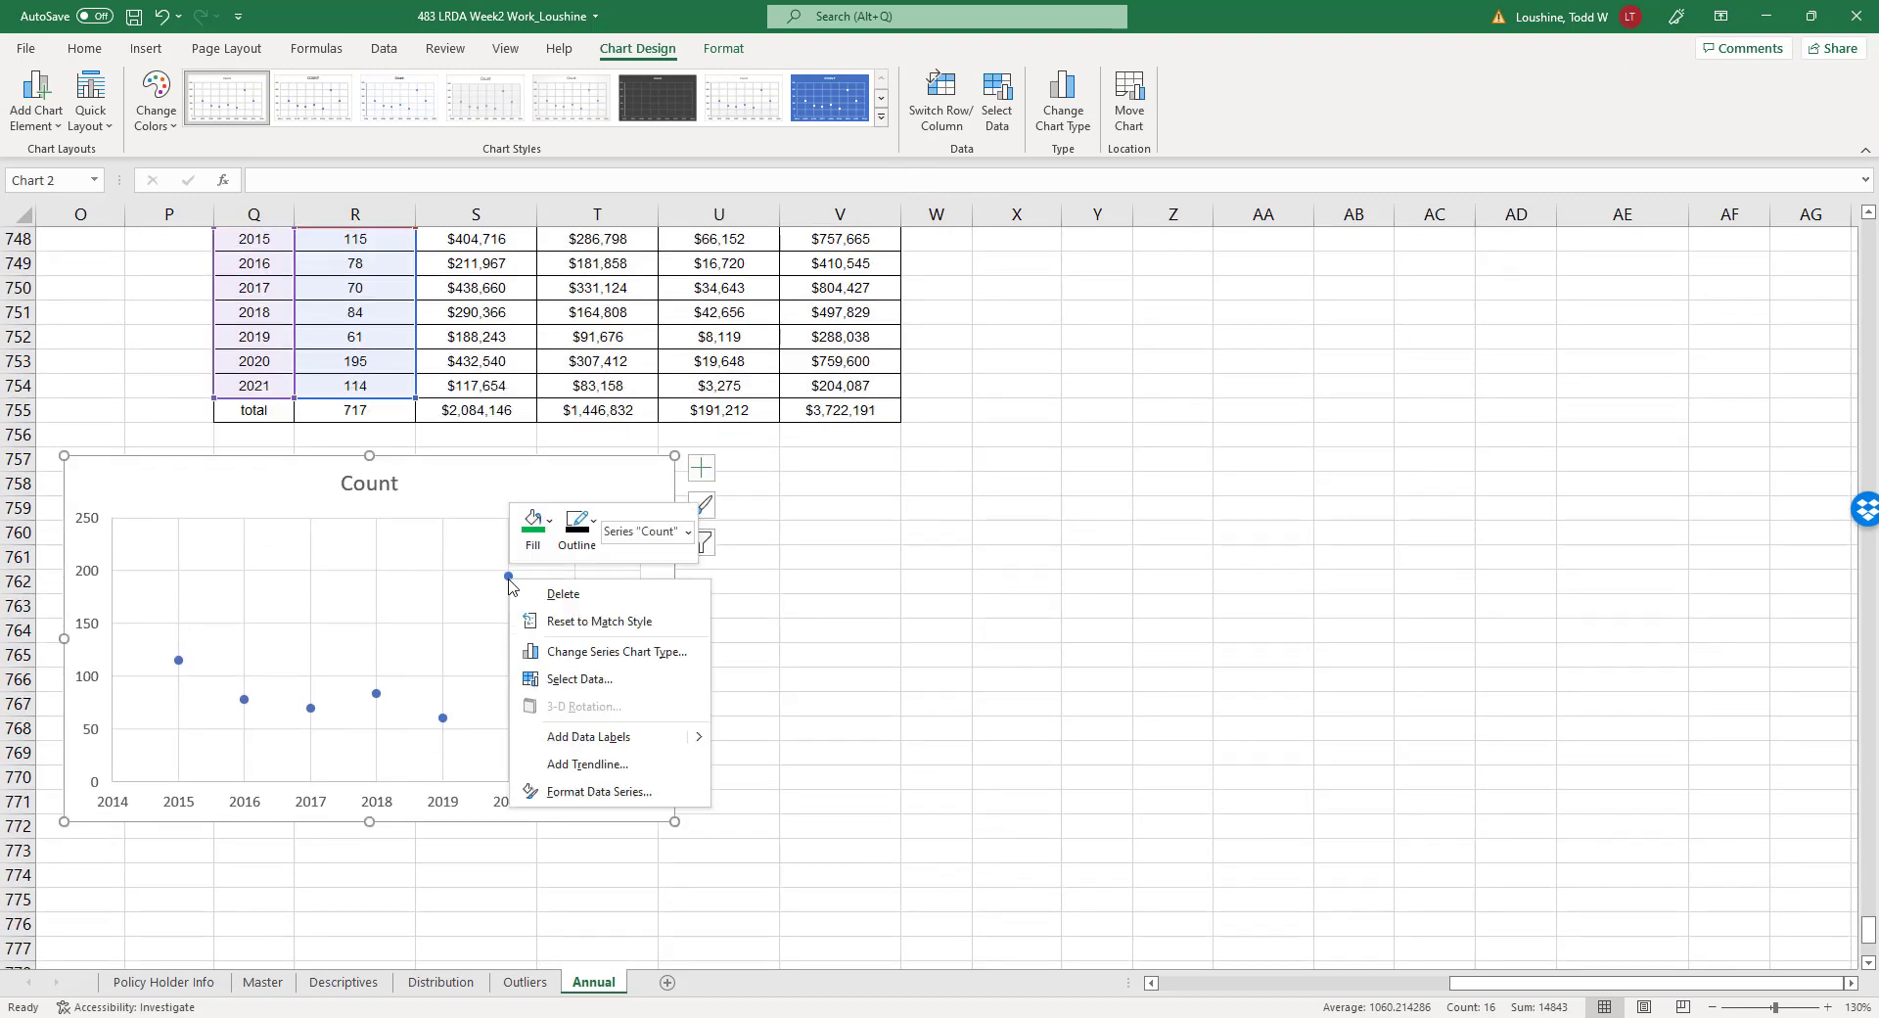
click(597, 767)
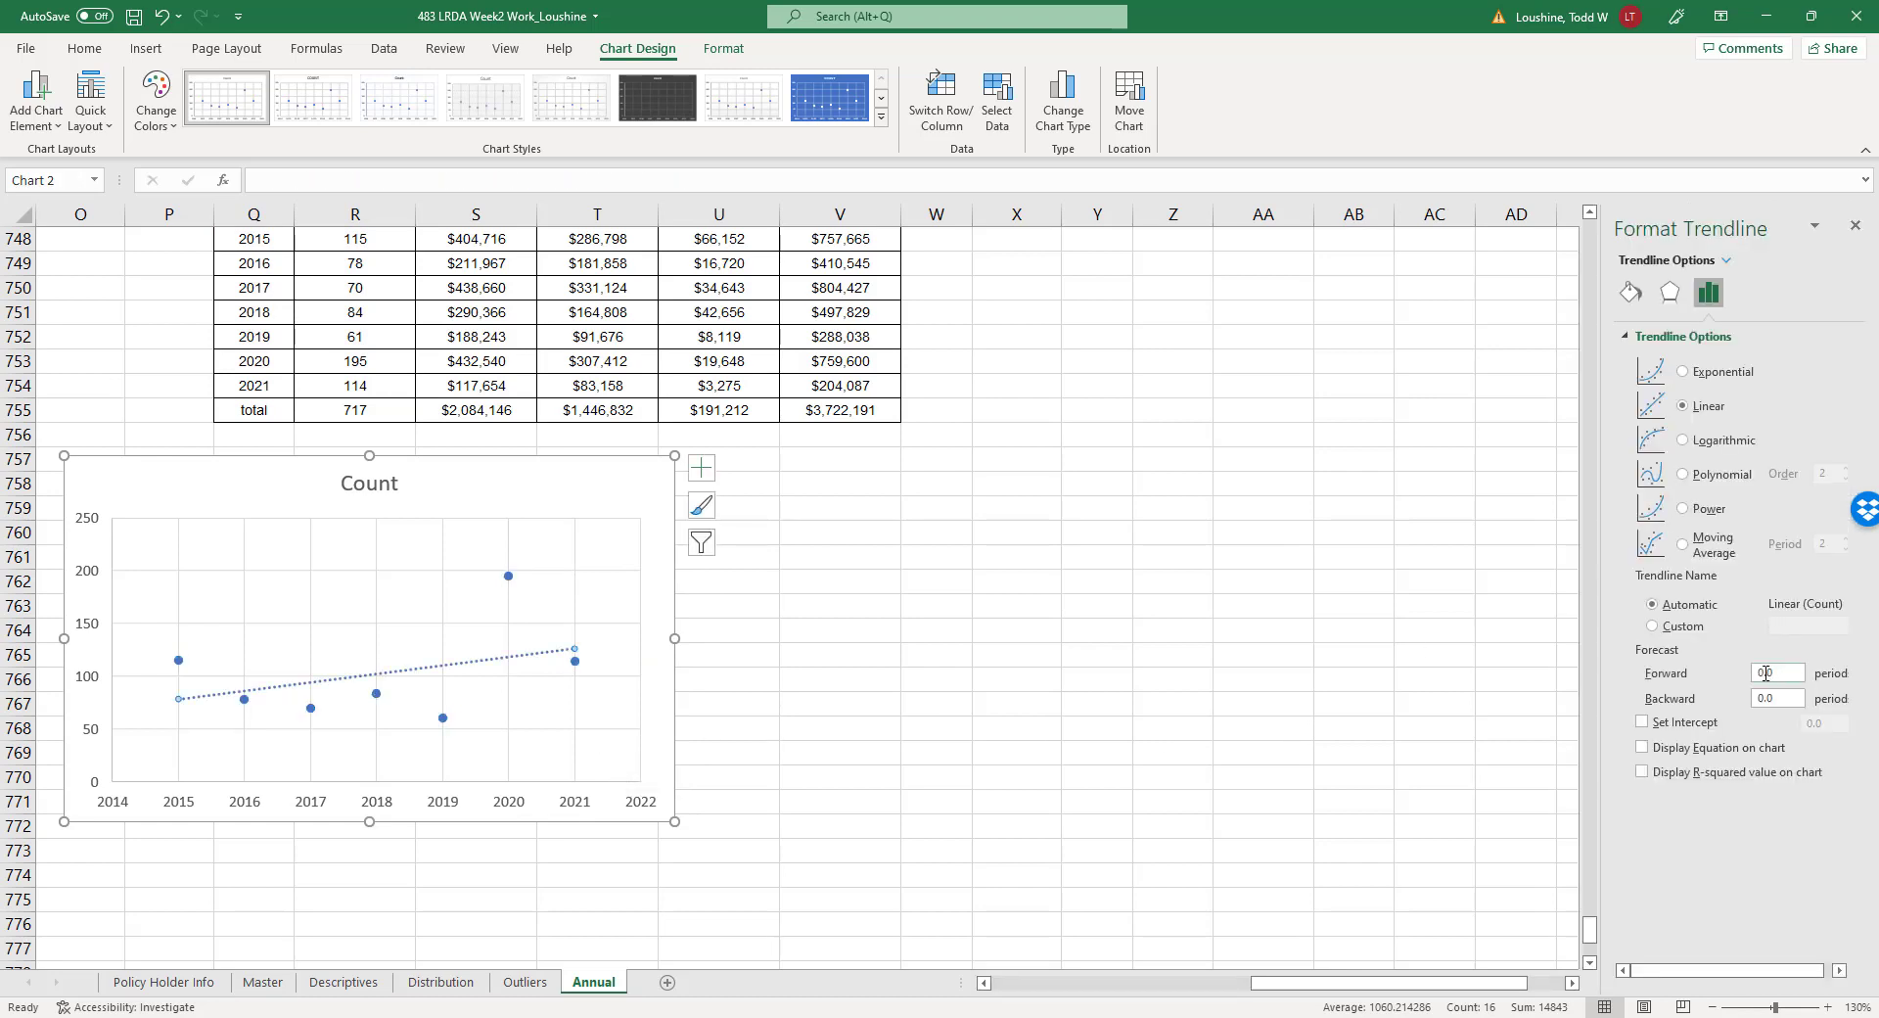
click(1765, 673)
click(1643, 772)
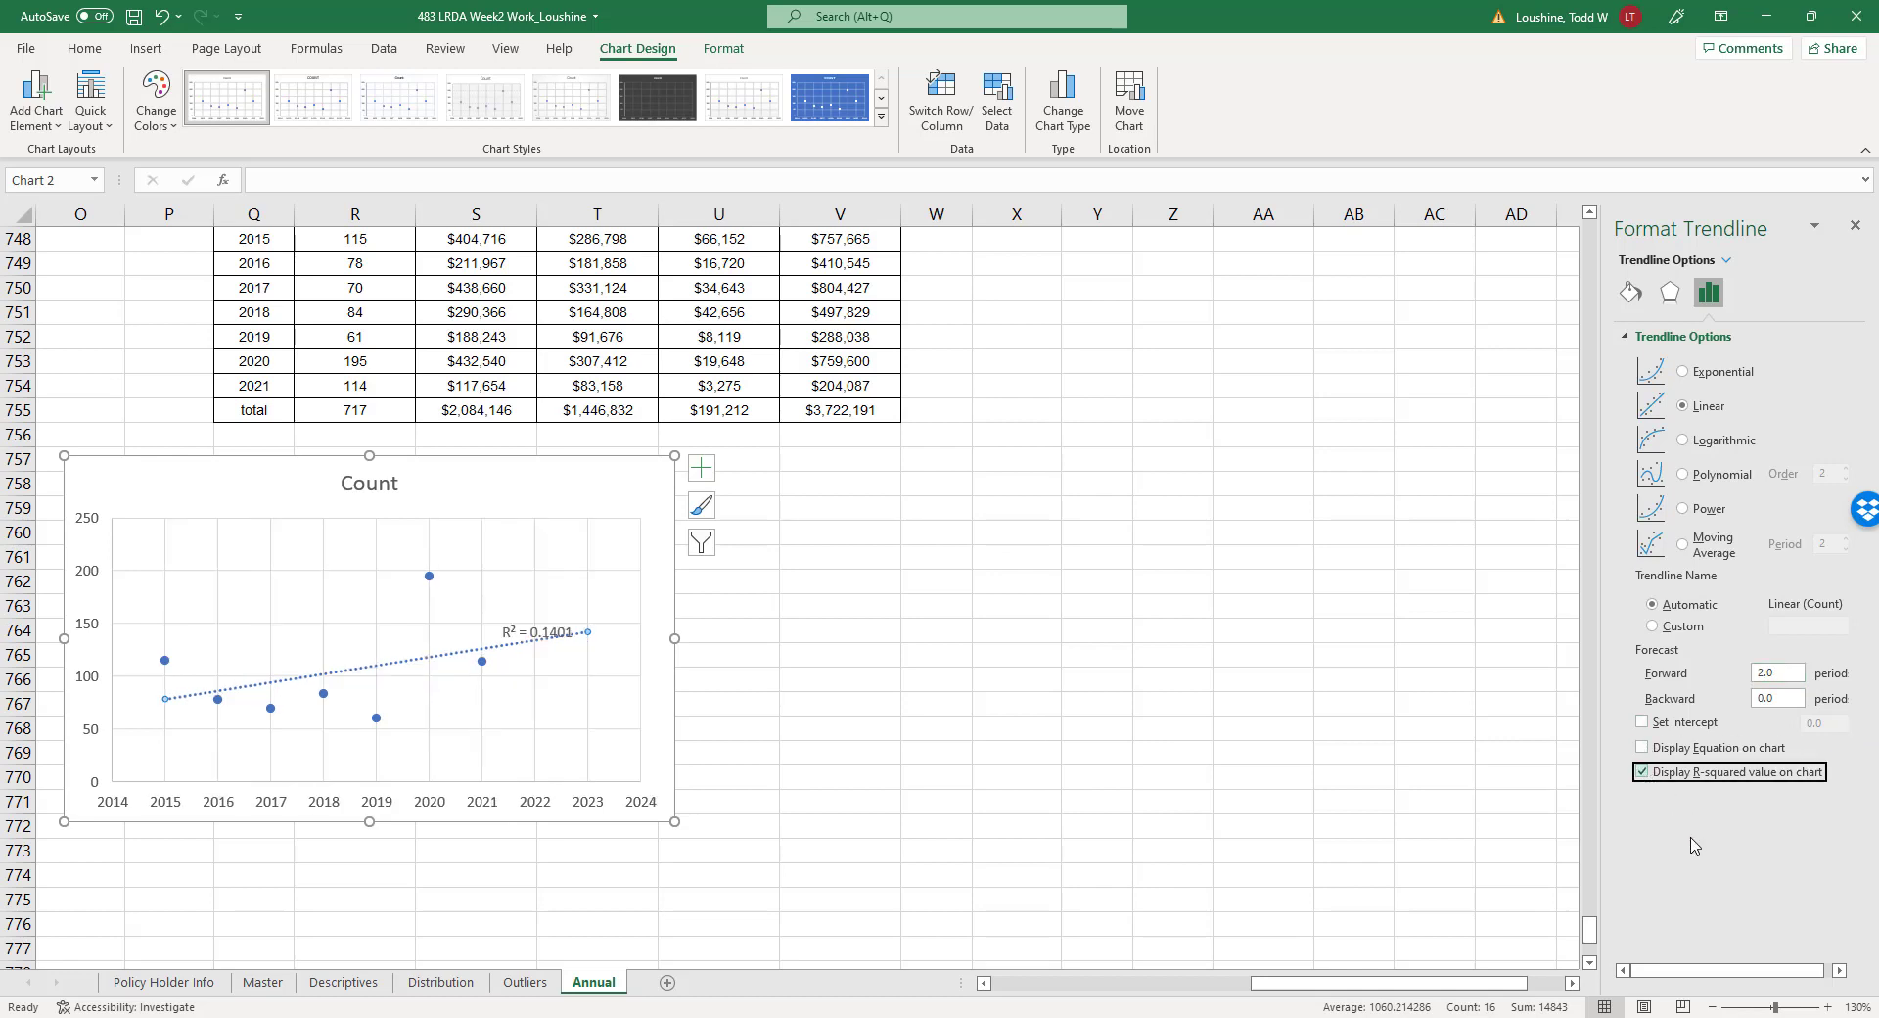
click(1066, 817)
Move the R-squared label slightly up so it sits clear above the trendline, and inspect the 2020 data point.
click(540, 627)
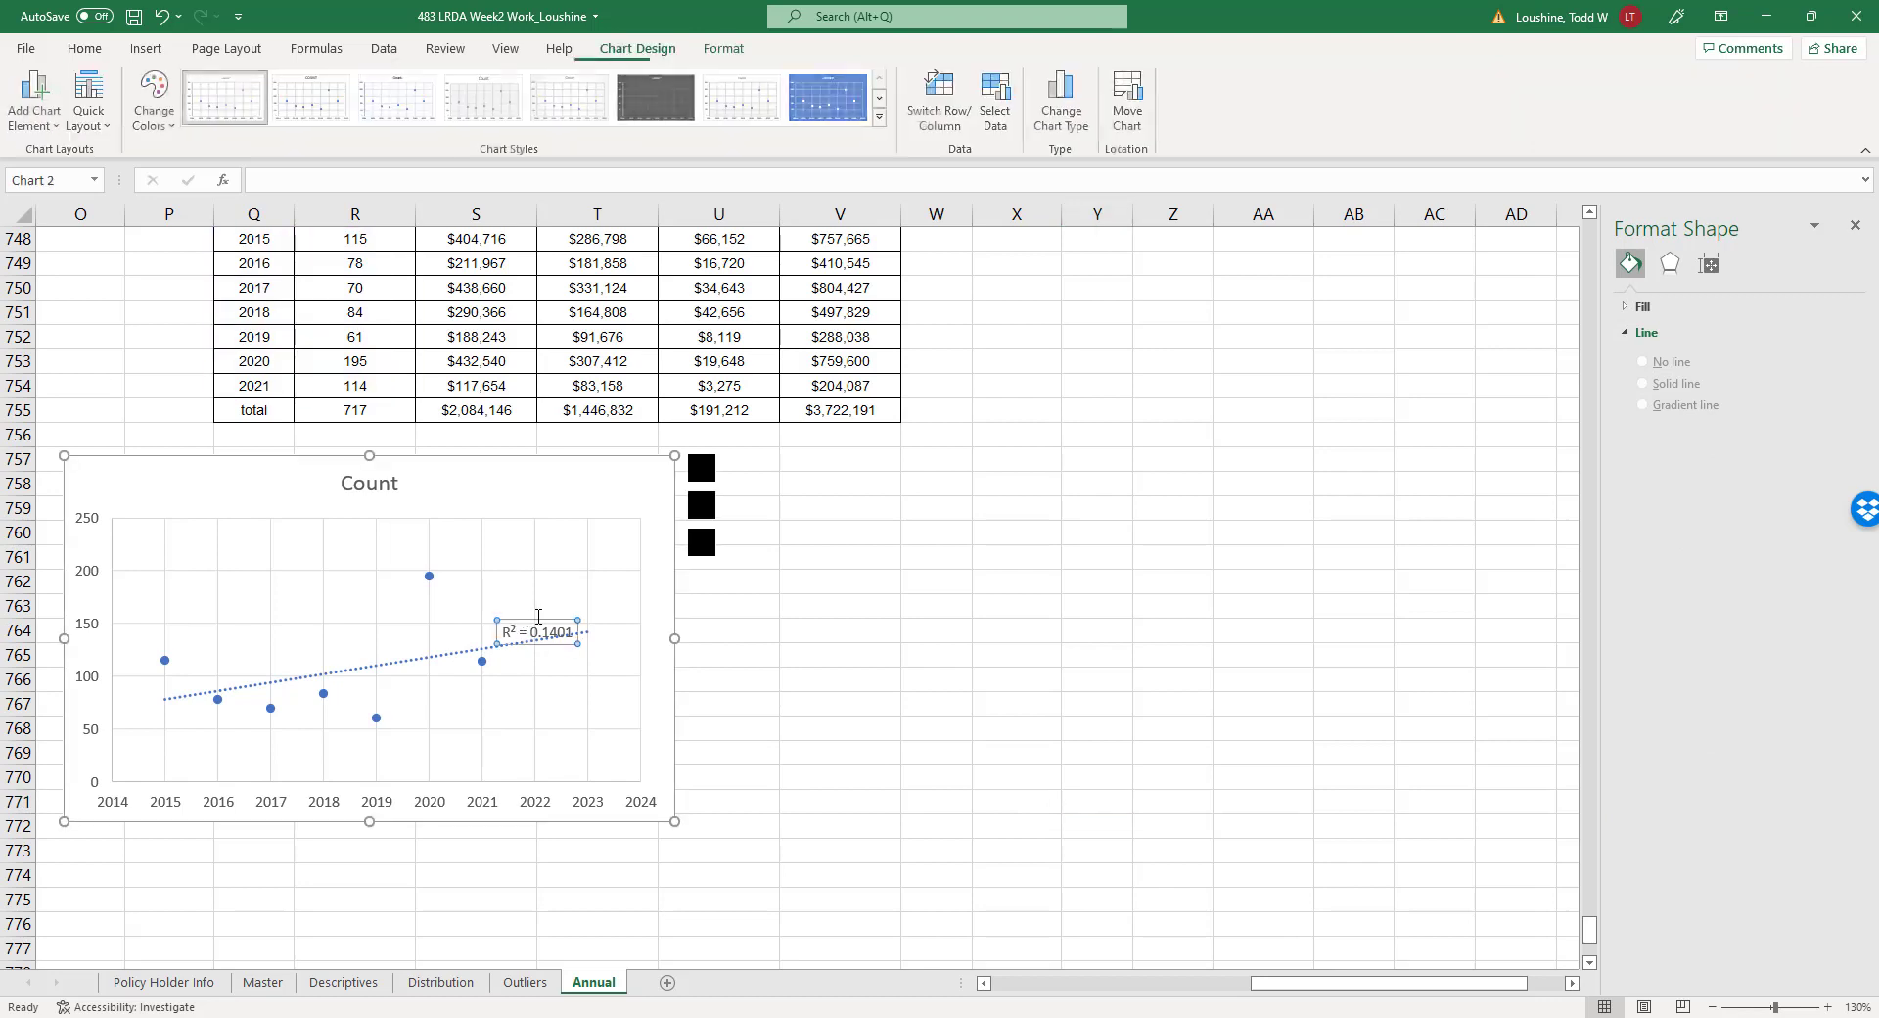
drag(541, 620, 540, 607)
click(587, 683)
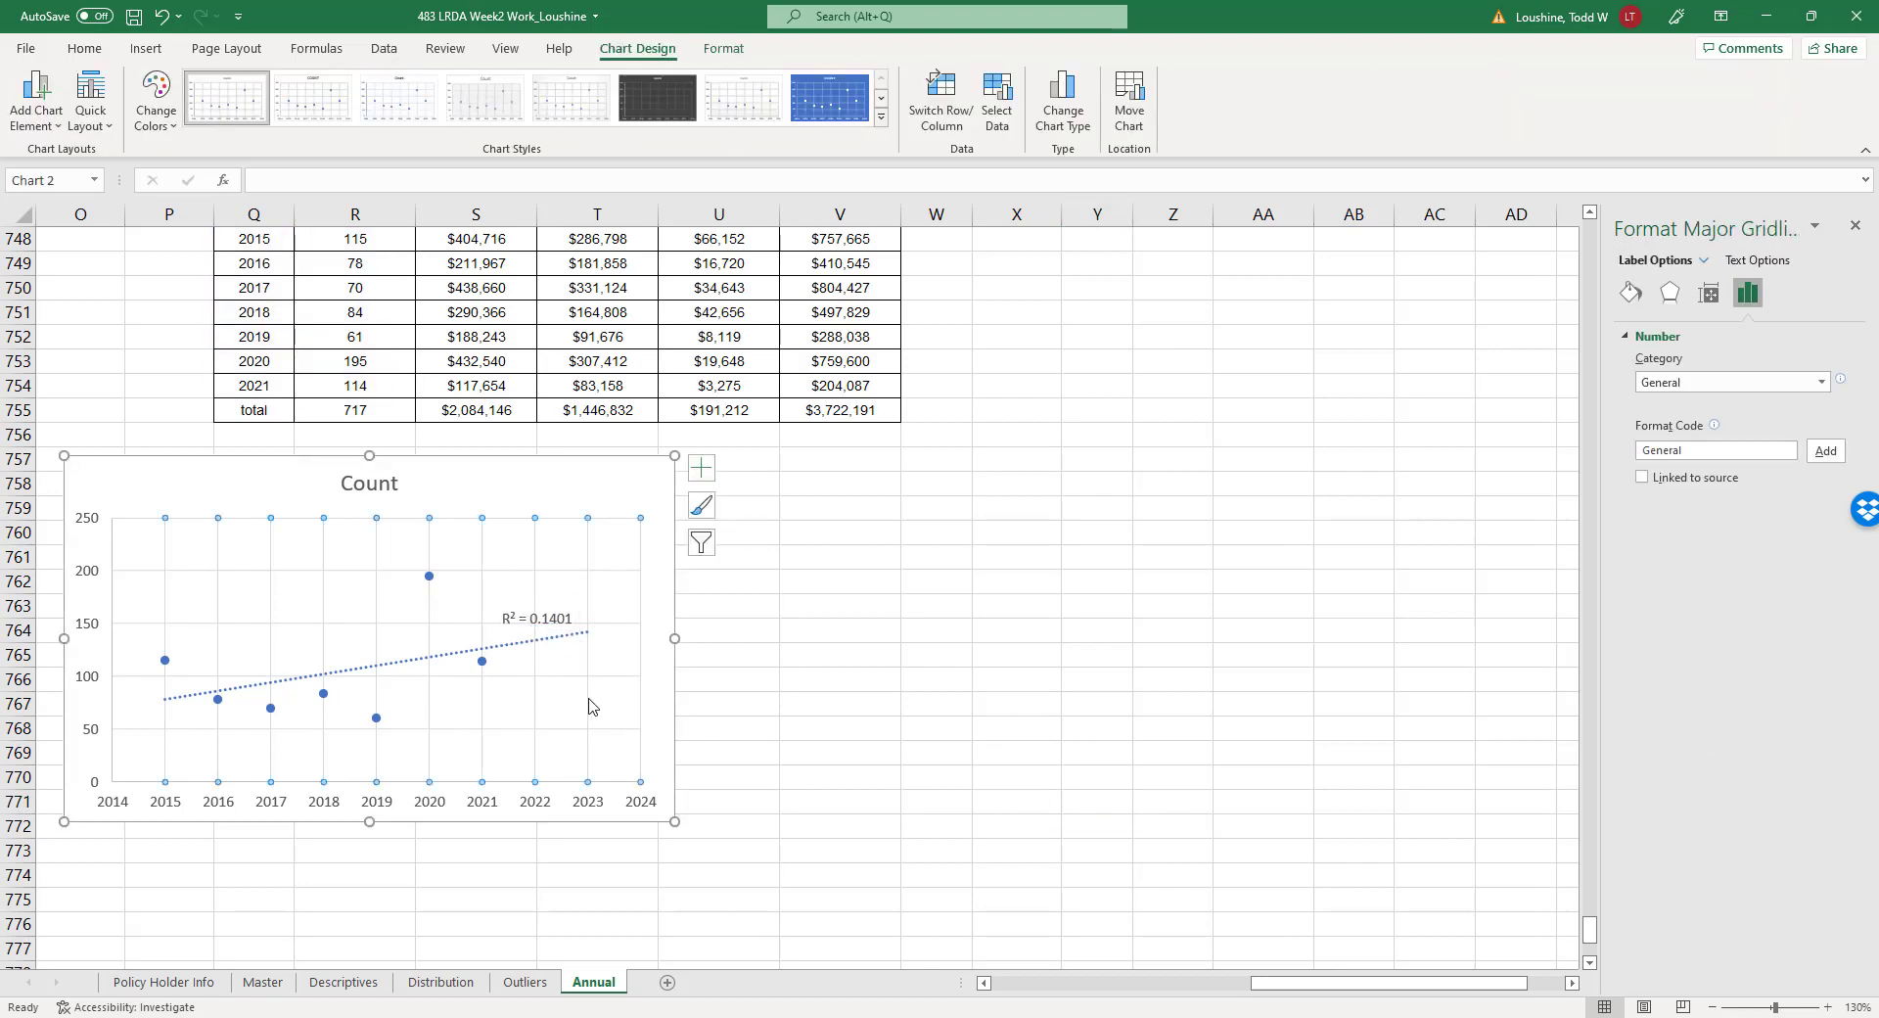
mouse_move(432, 581)
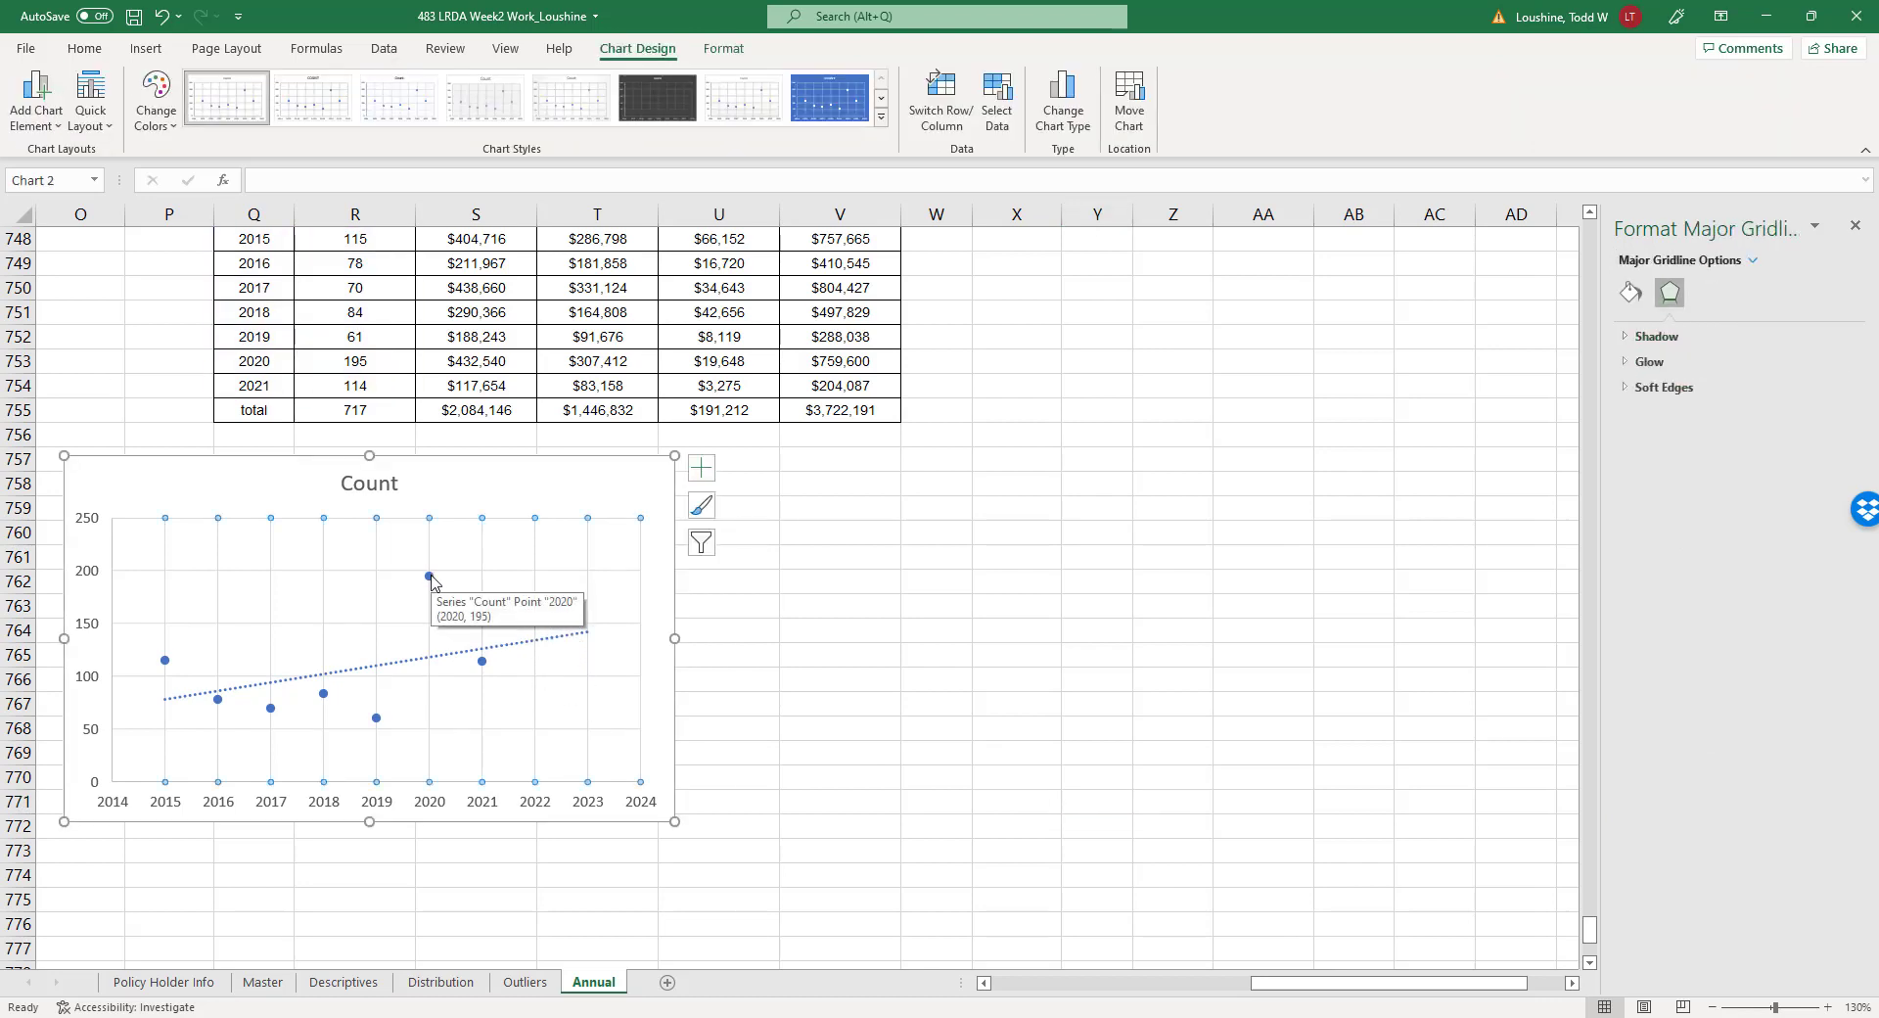
click(886, 677)
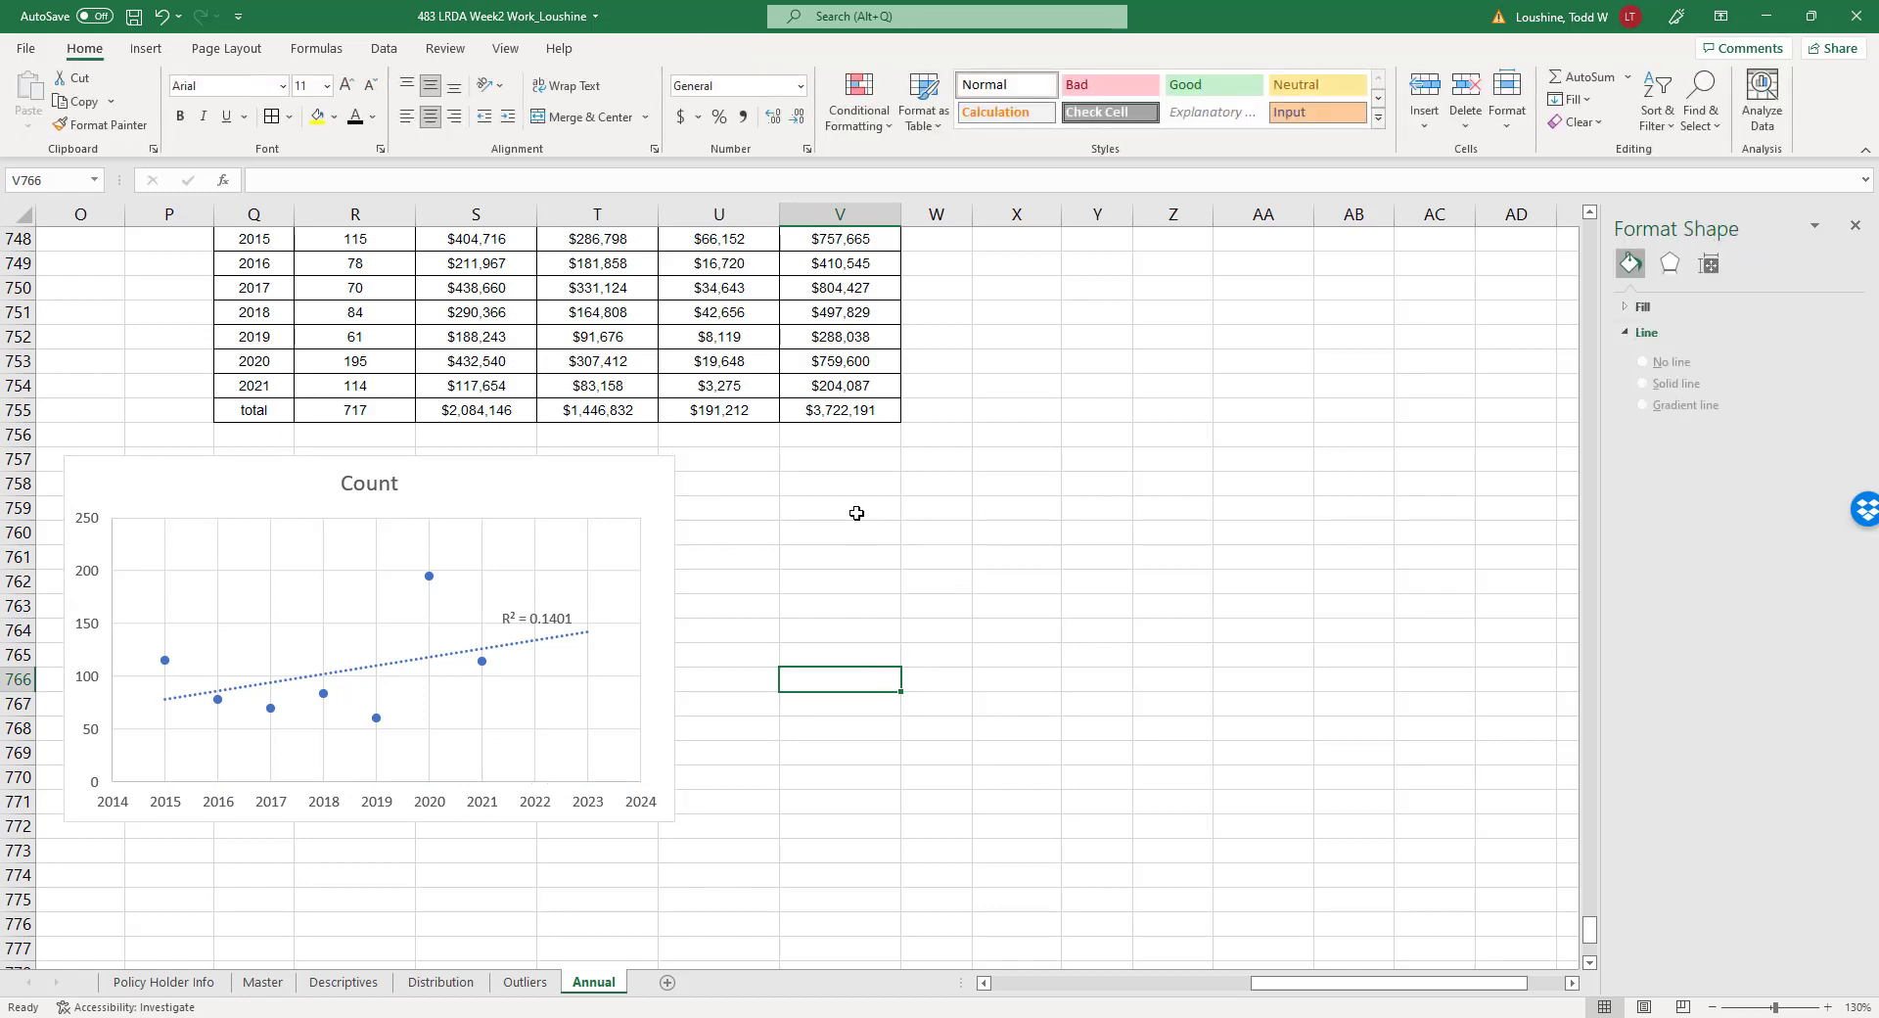
Examine the submission descriptions of the last claims above row 718, and return to the Count chart.
scroll(778, 474, up, 12)
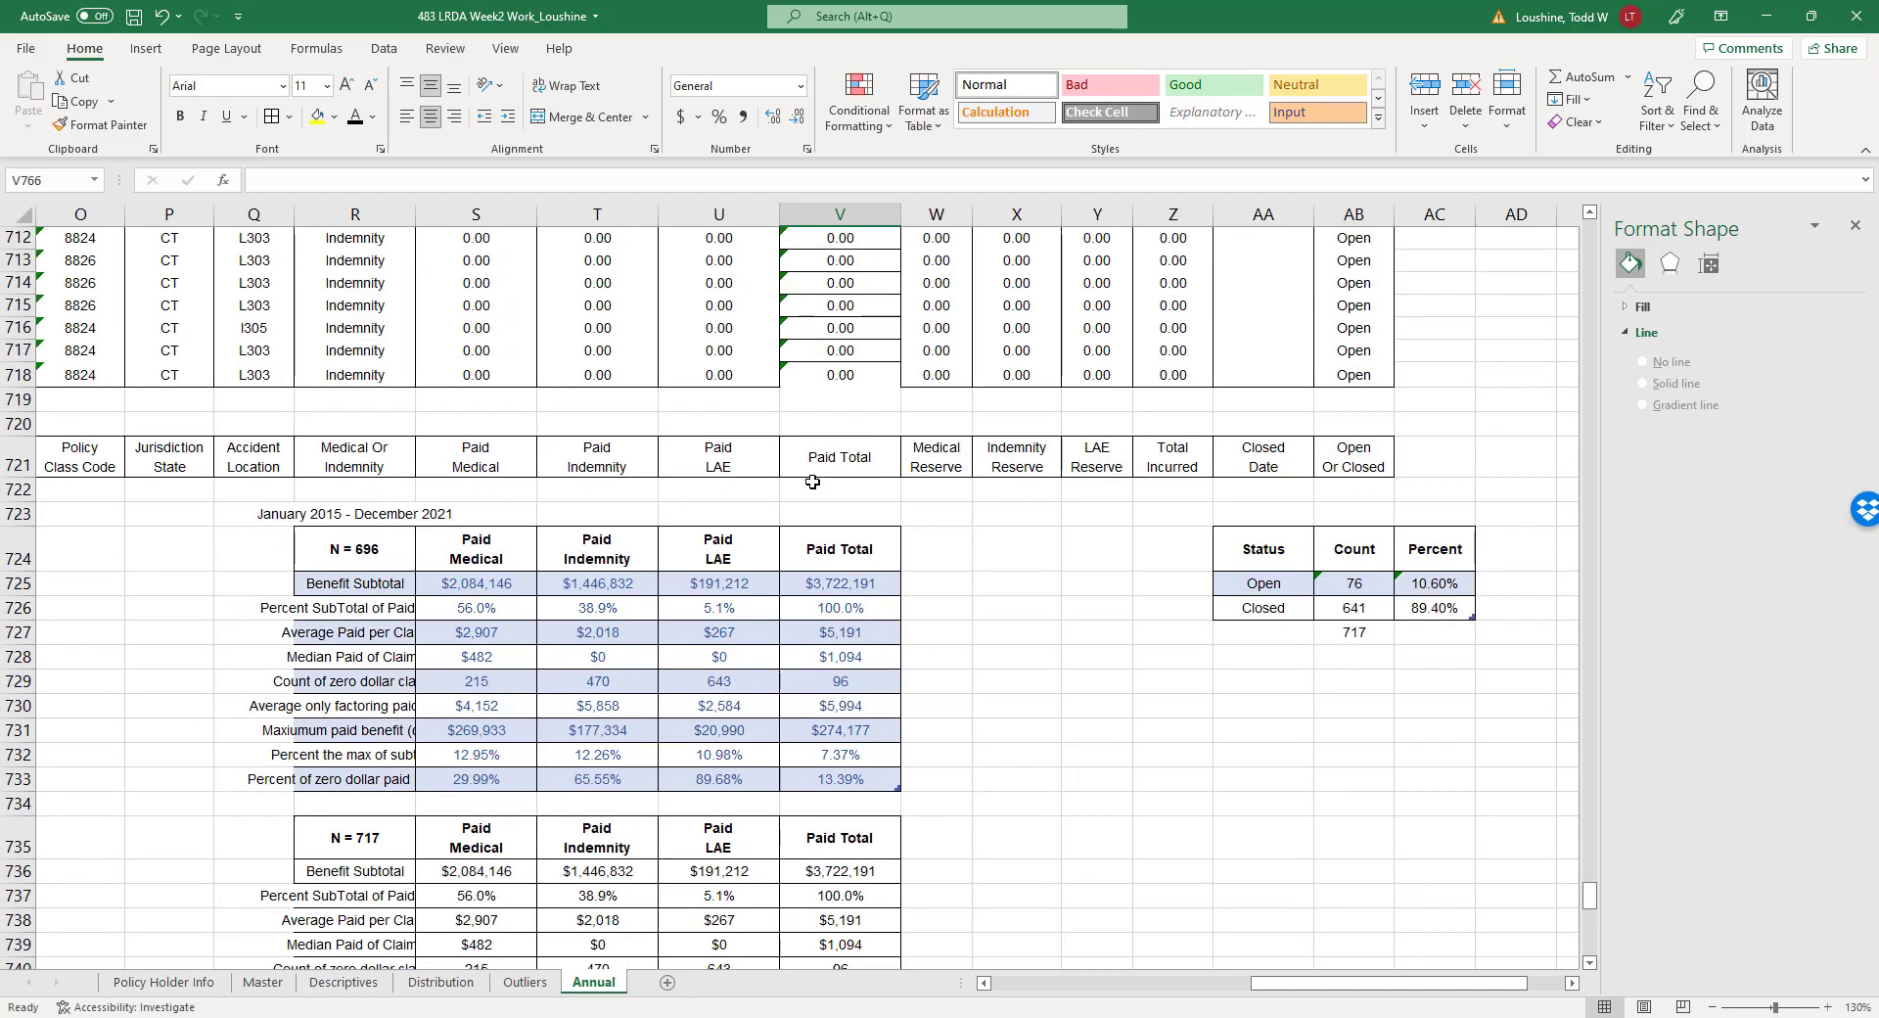
scroll(812, 481, up, 4)
drag(1301, 983, 1233, 992)
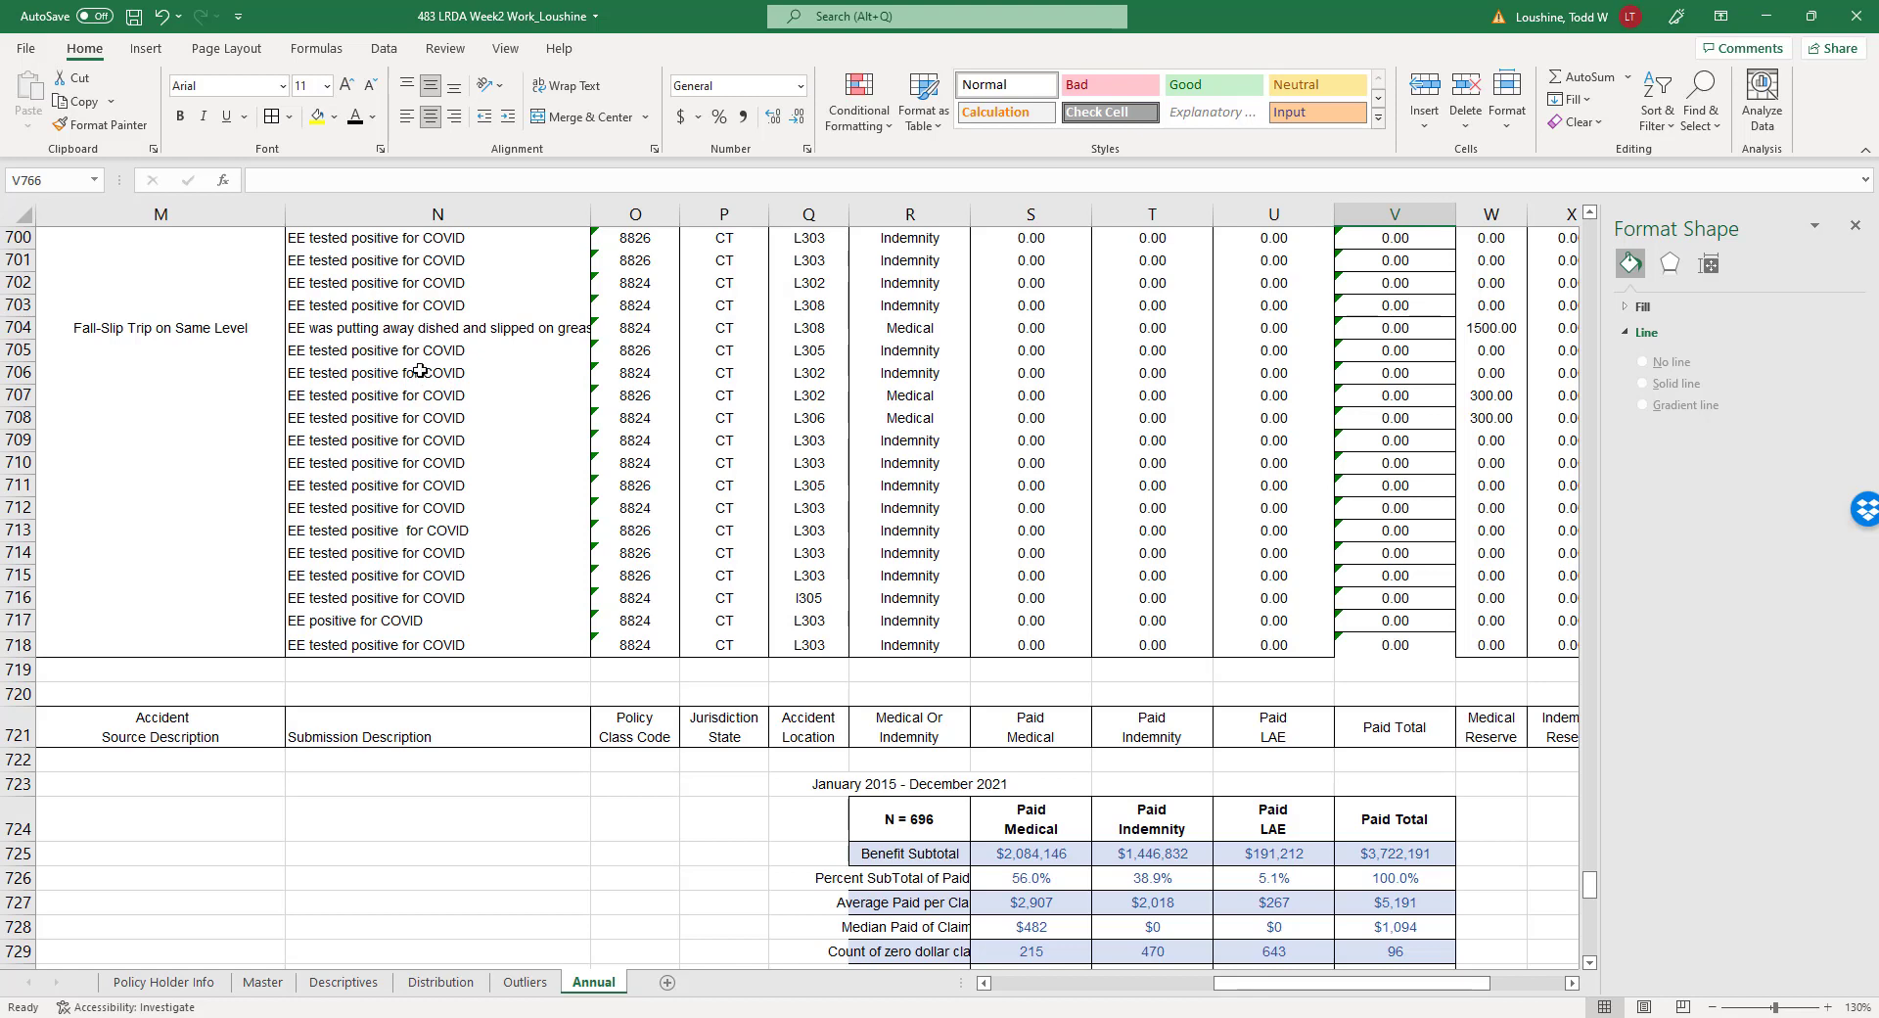
click(559, 824)
scroll(567, 821, down, 11)
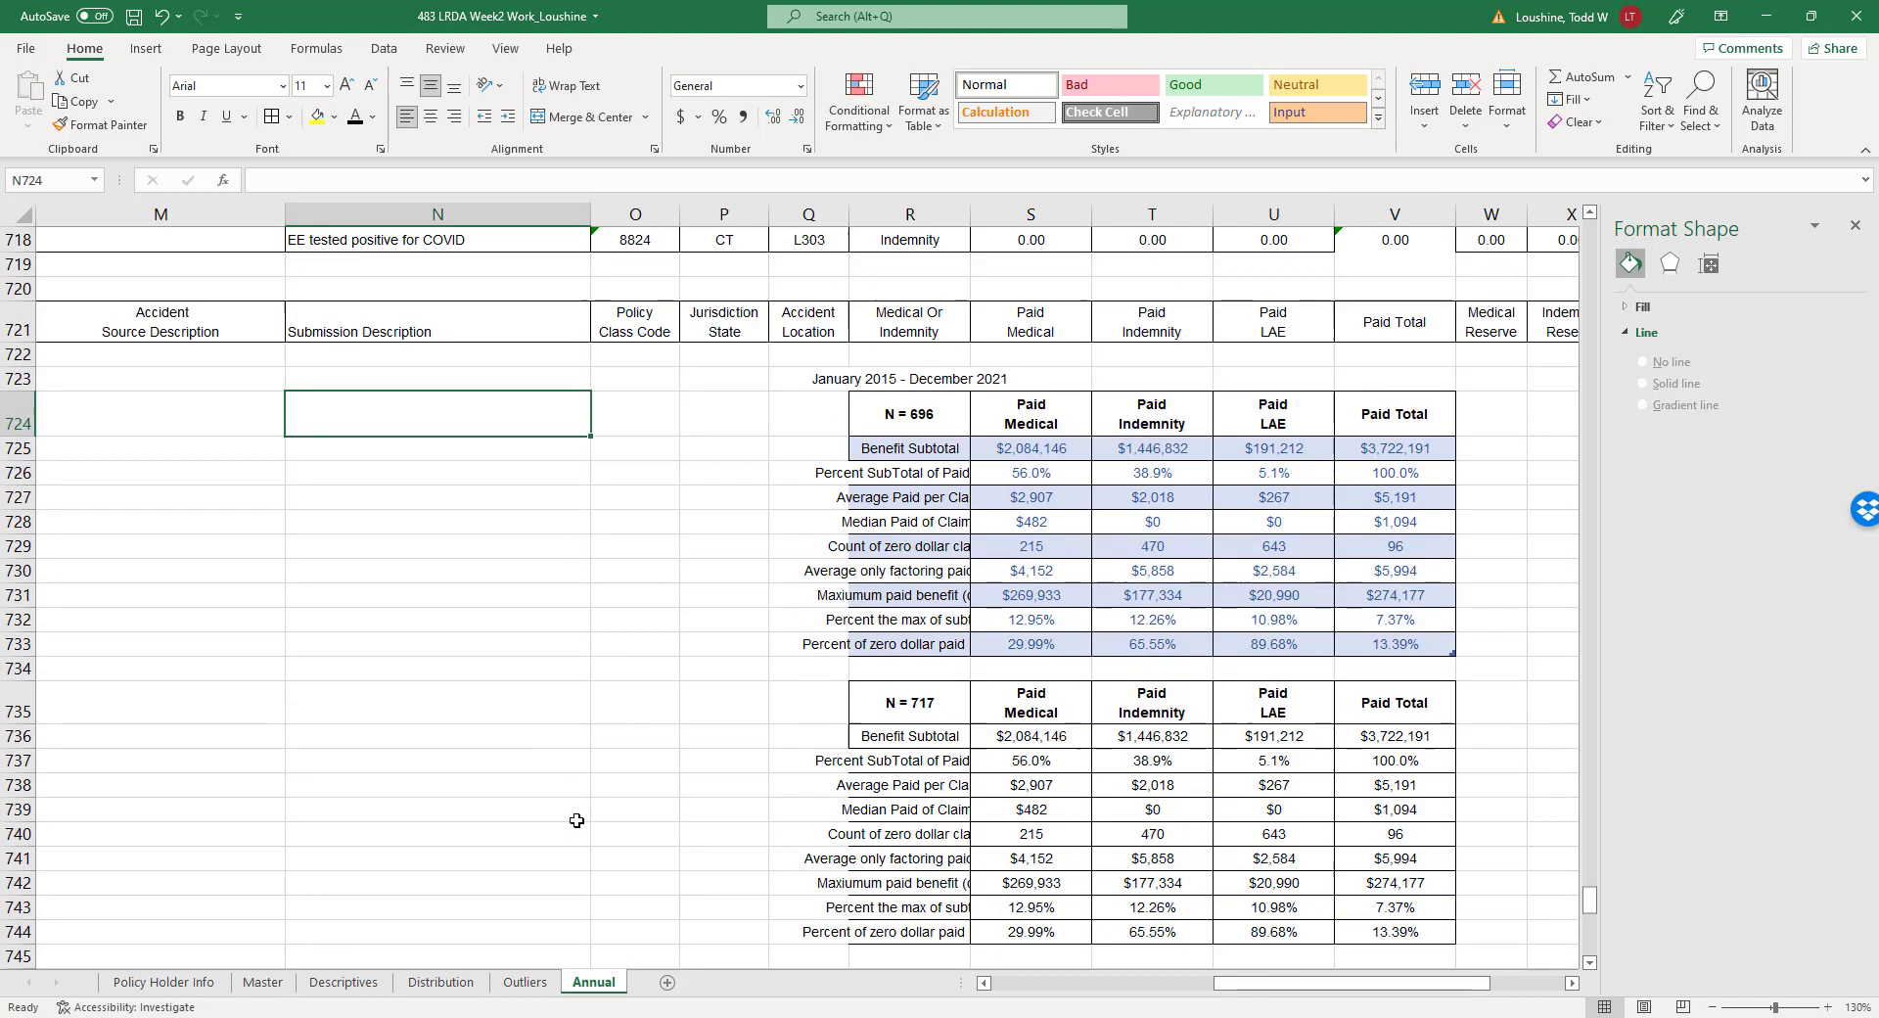
scroll(576, 819, down, 2)
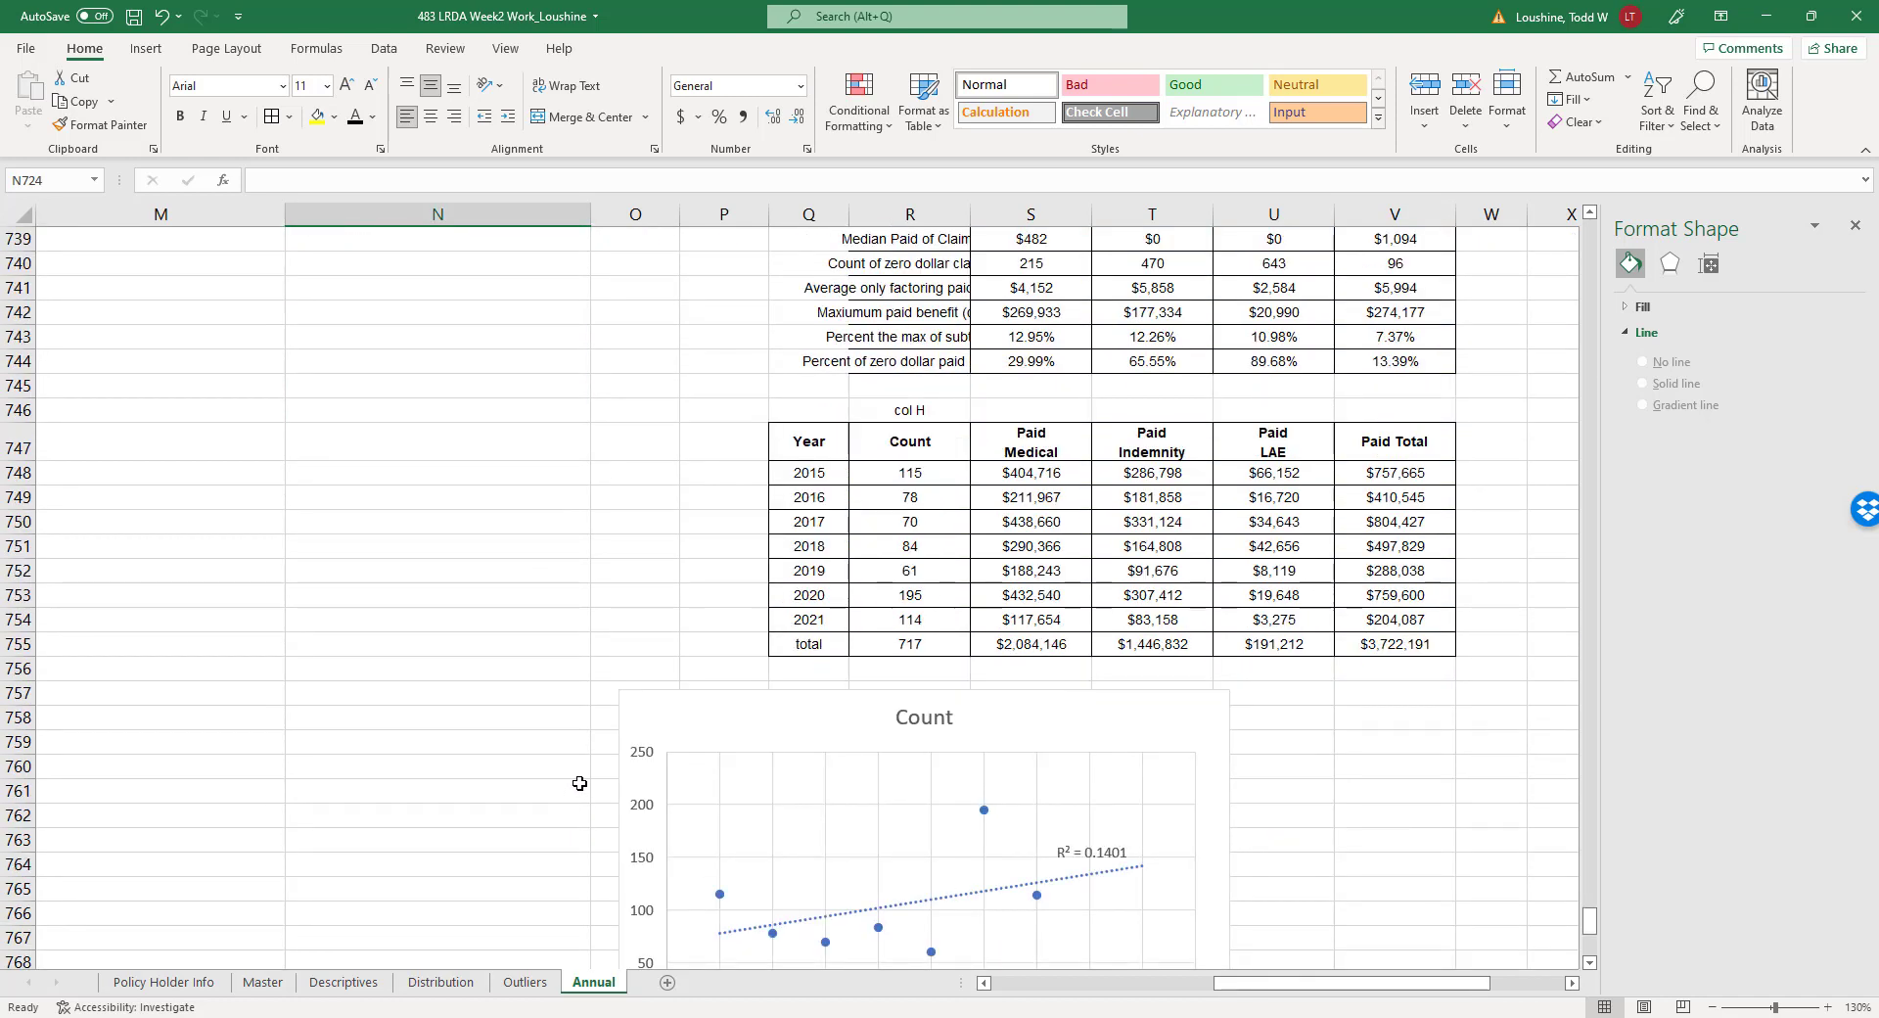
scroll(578, 782, down, 3)
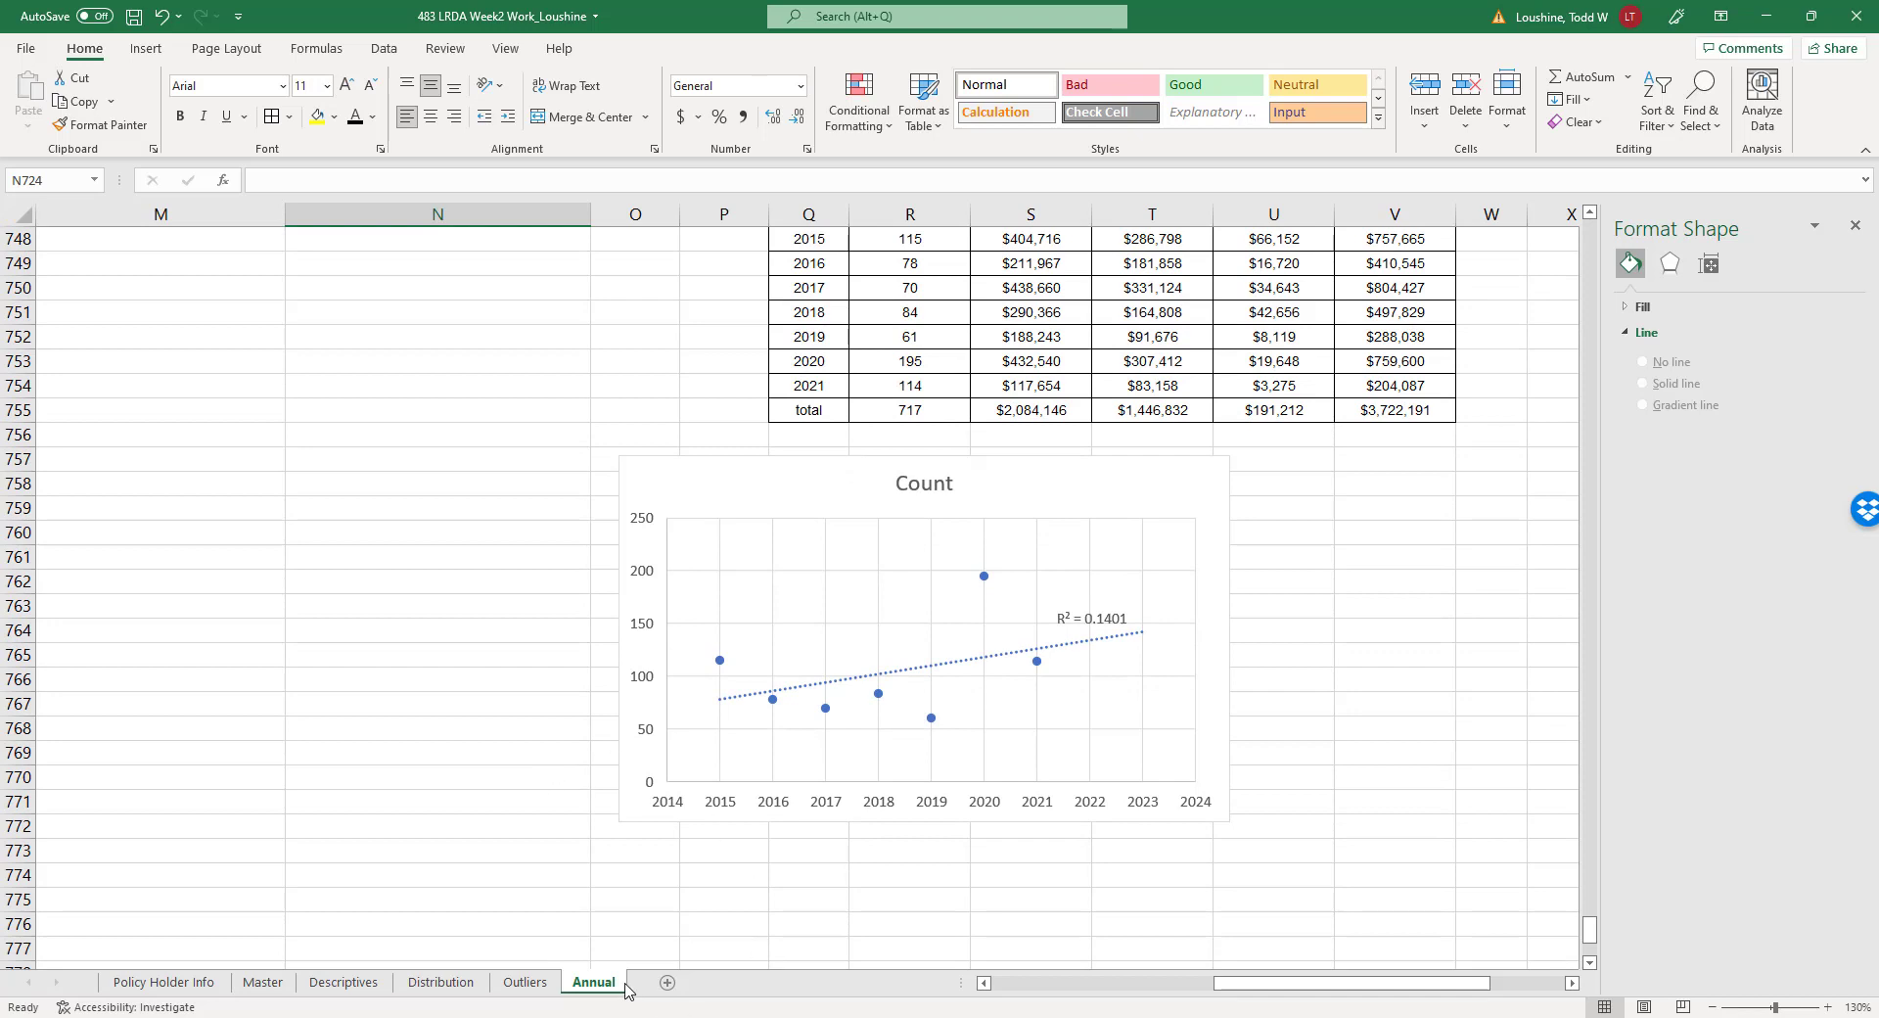
Copy the entire Annual worksheet's contents.
click(22, 214)
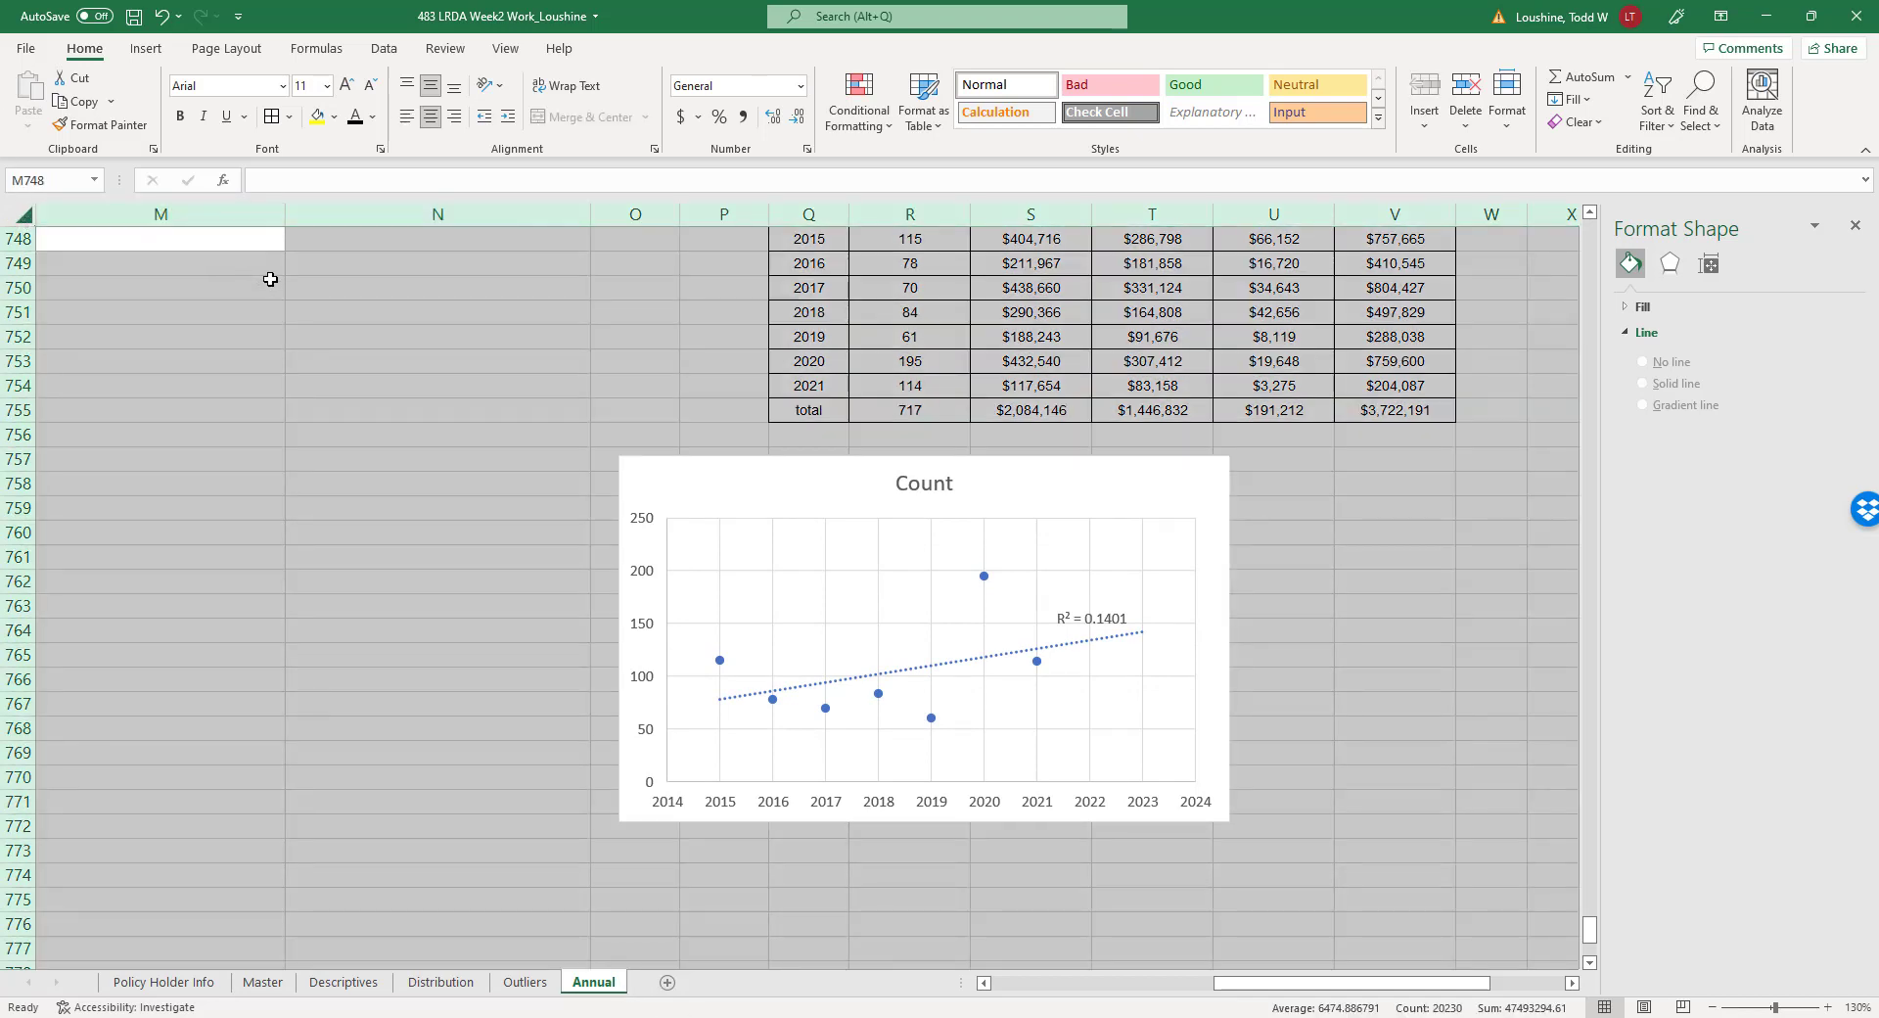
key(ctrl+c)
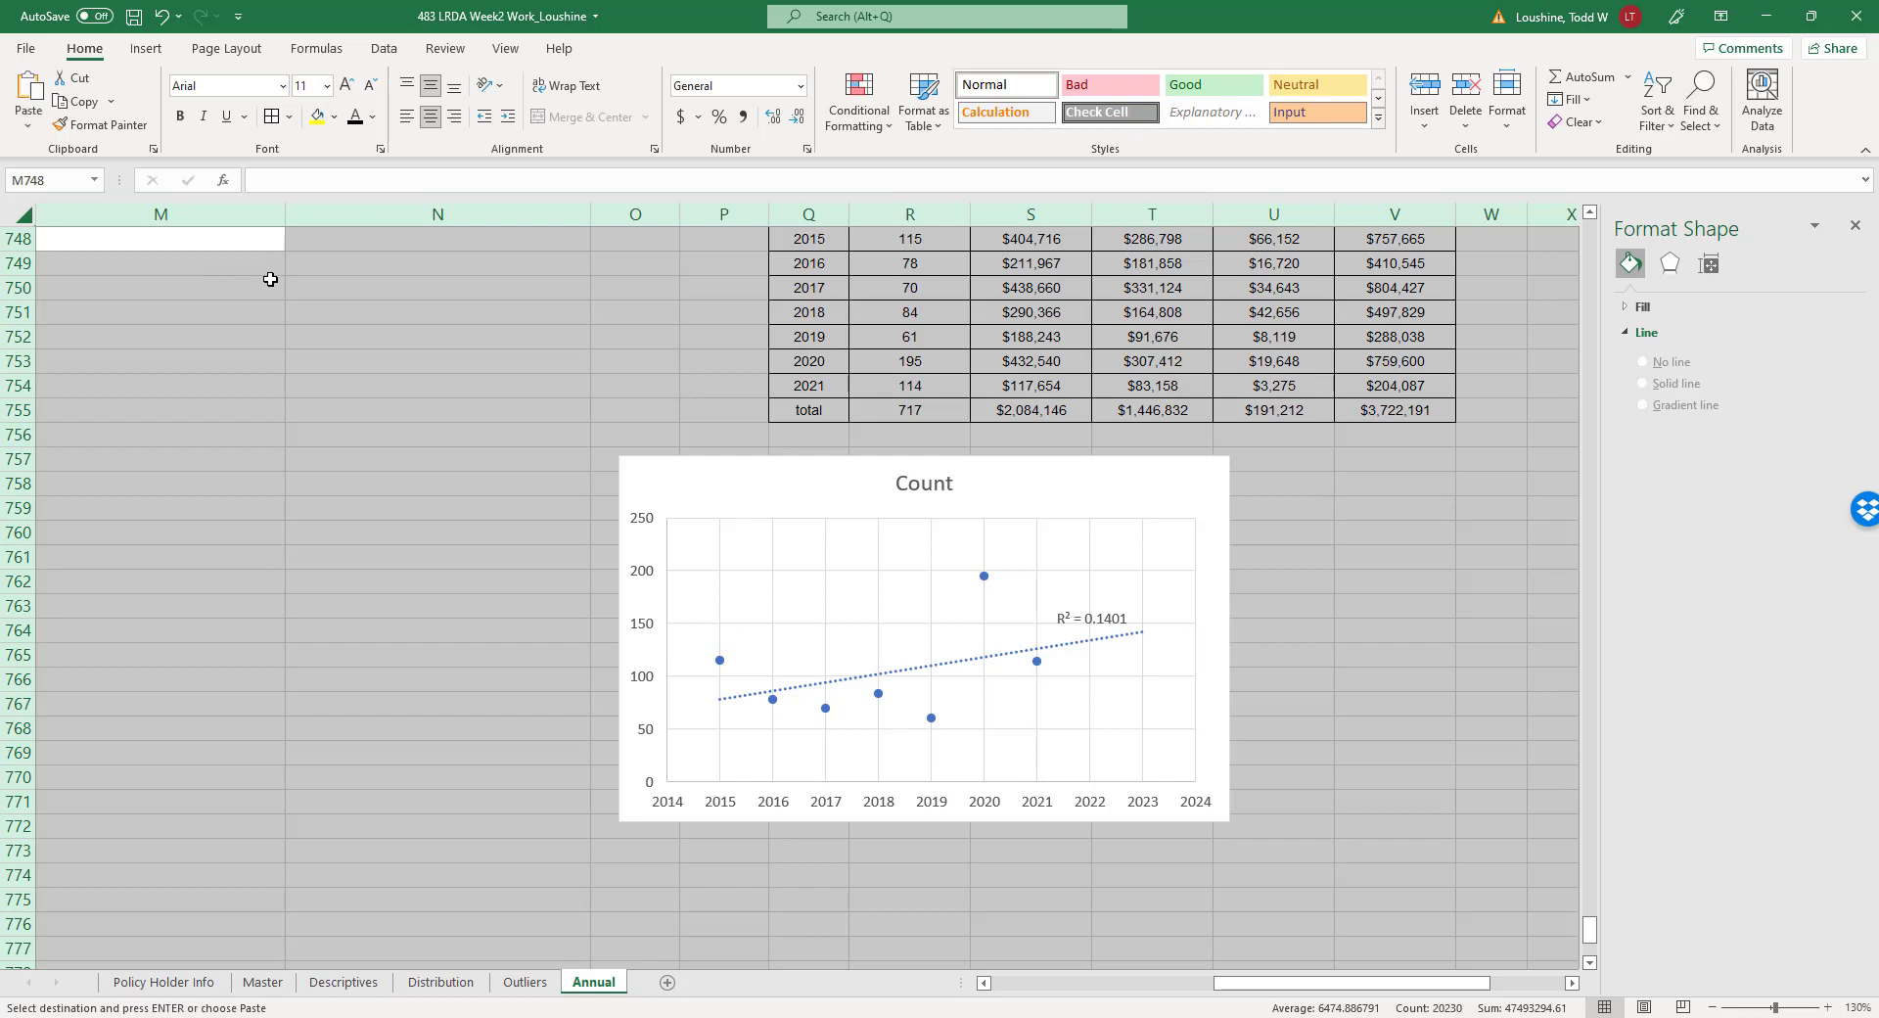
click(322, 381)
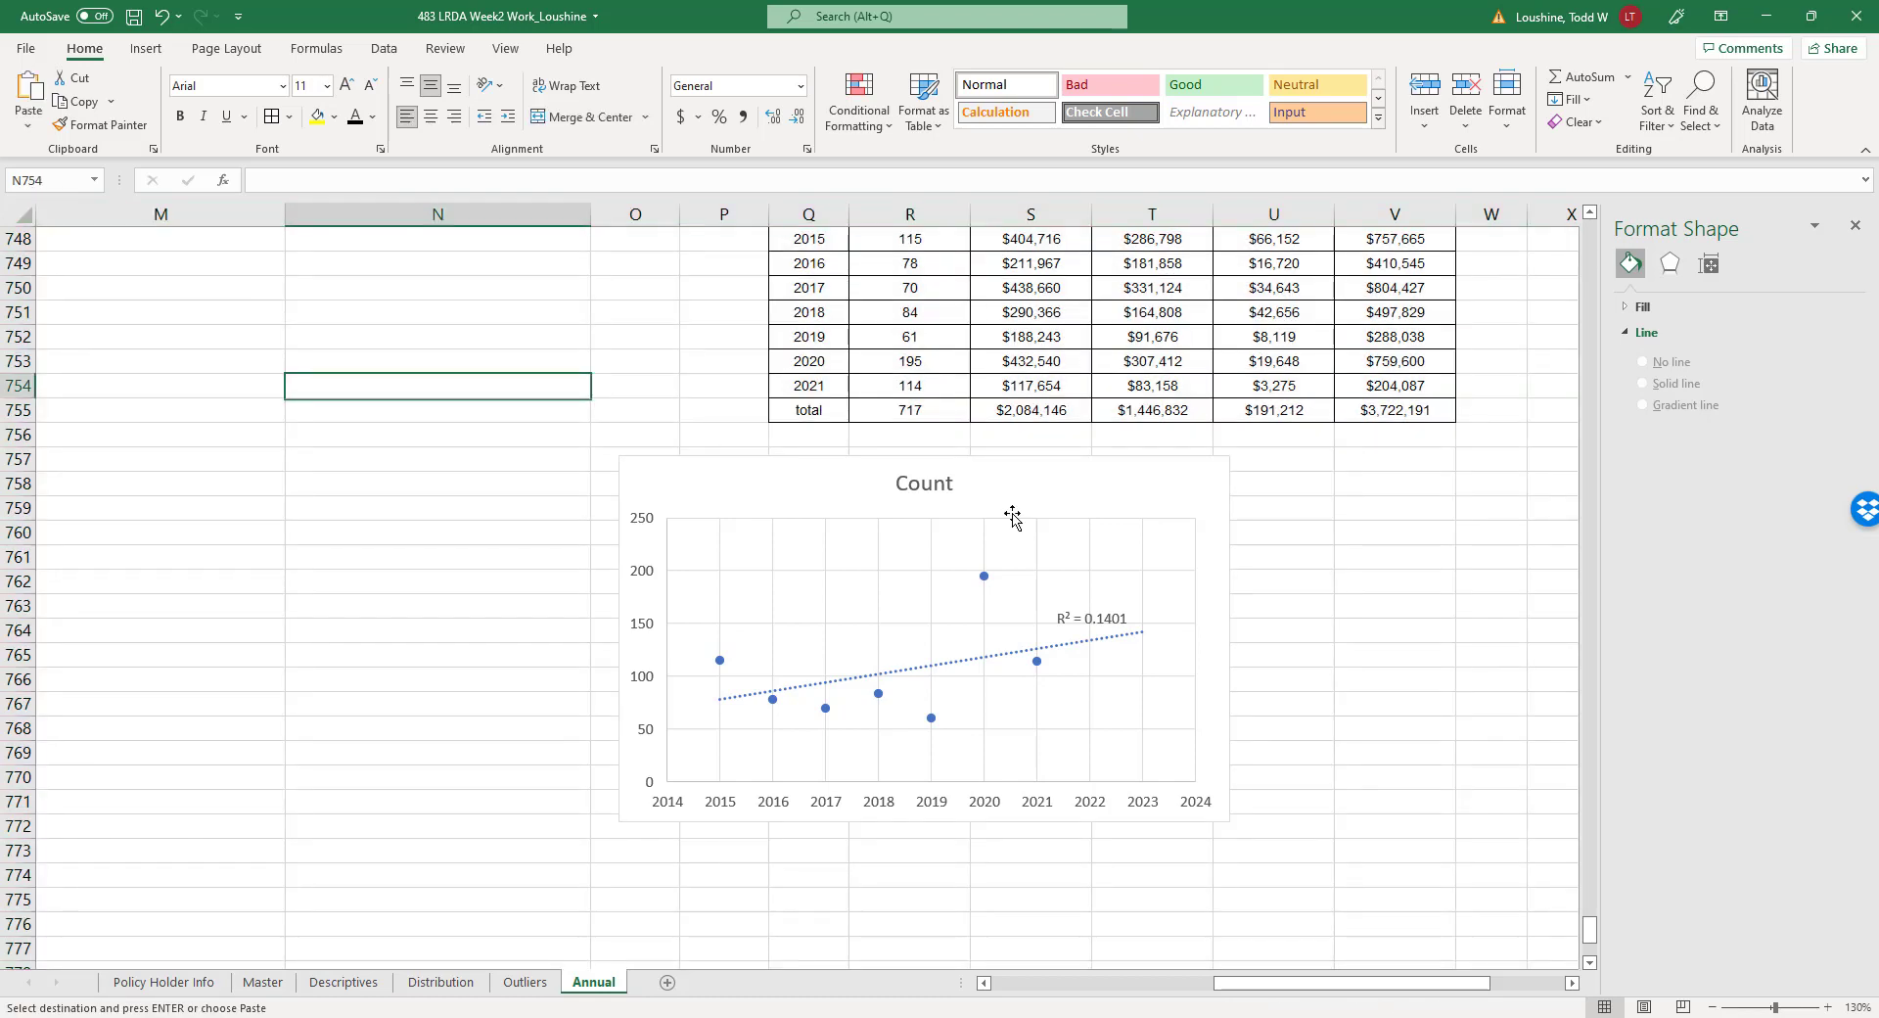
Move the Count scatter chart under columns M to Q, beside the annual table, and close the Format Shape pane.
click(1436, 616)
click(1086, 473)
drag(1108, 474, 650, 452)
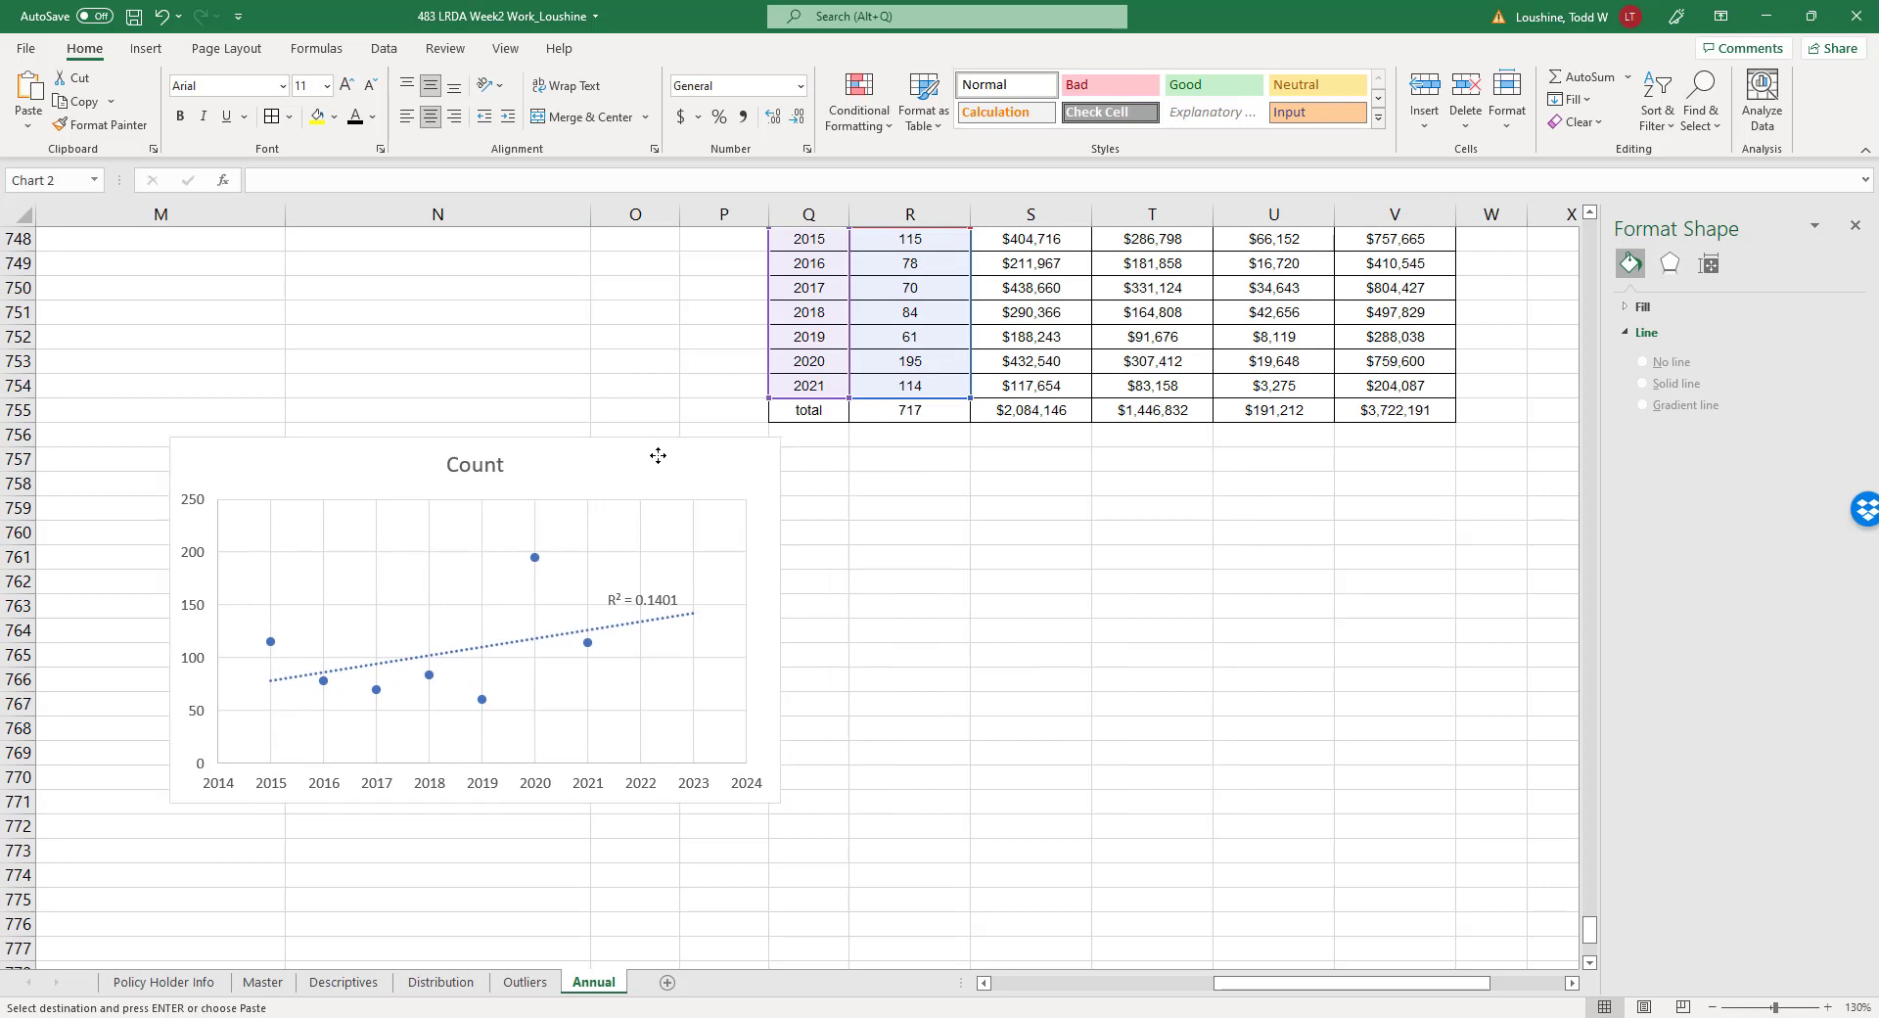
click(1242, 607)
scroll(1242, 607, up, 3)
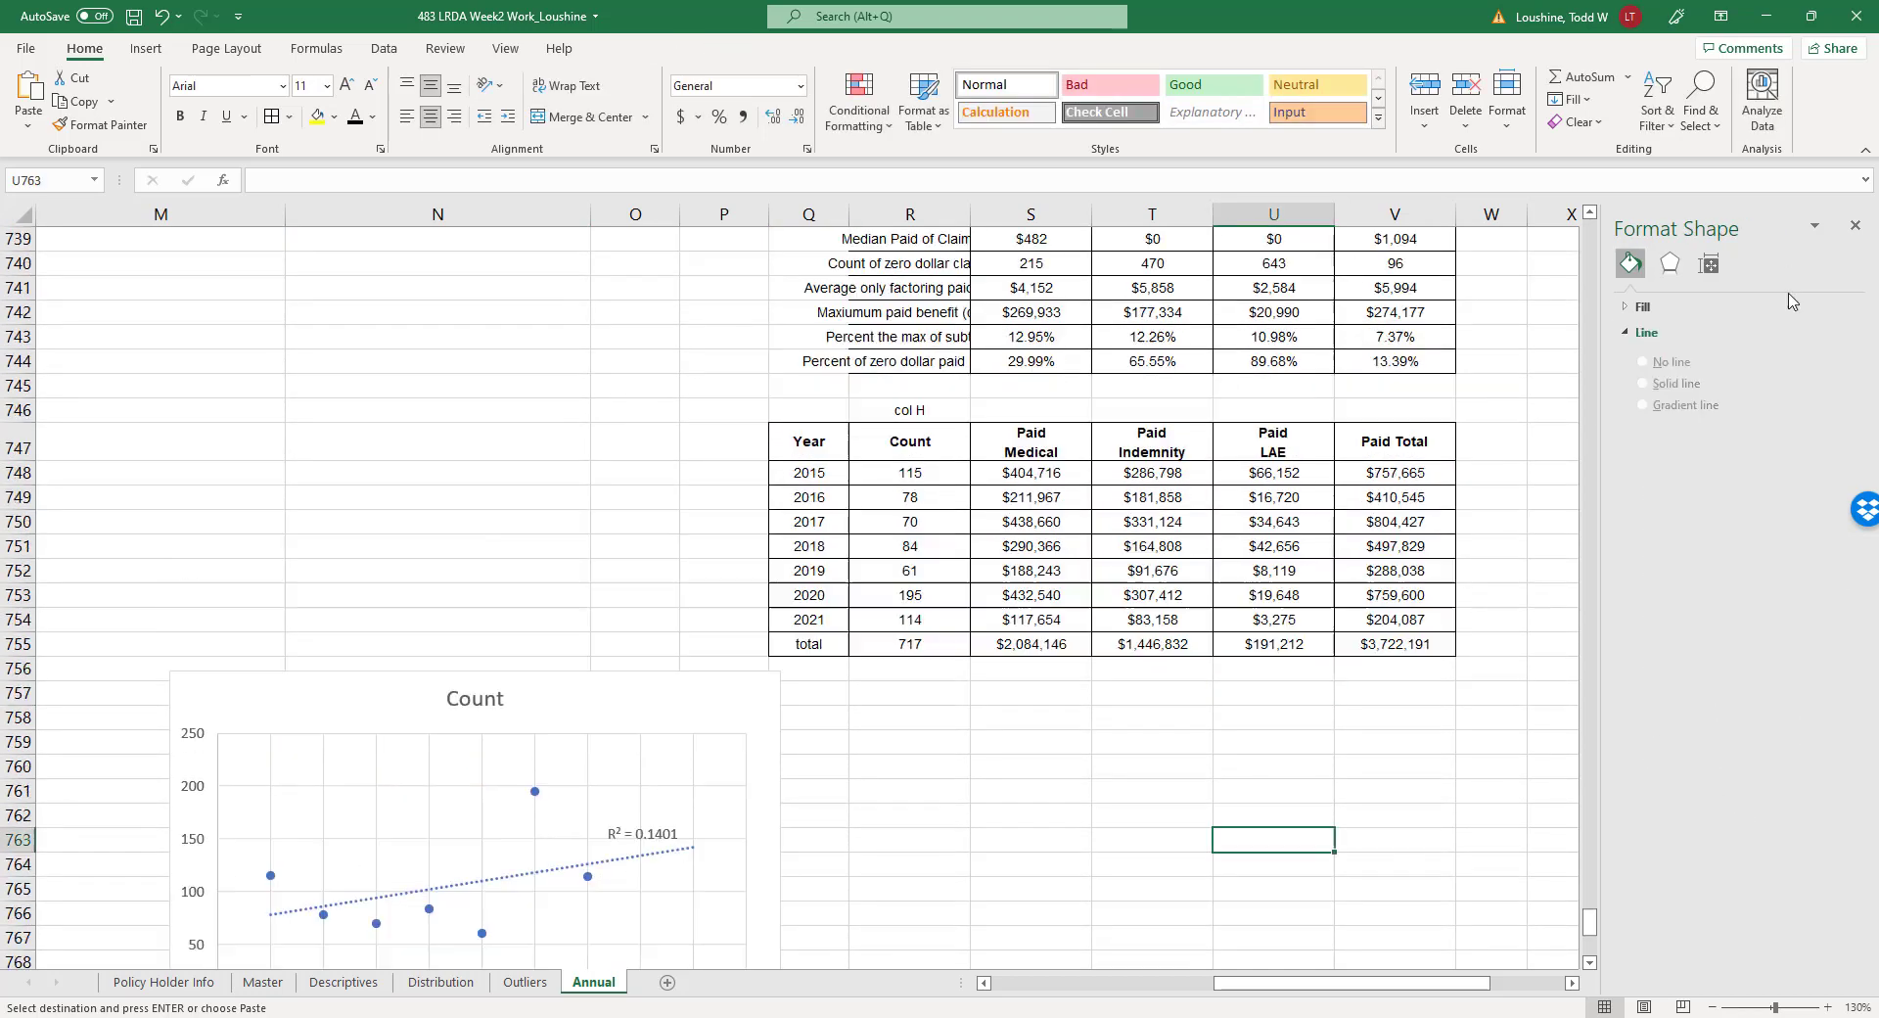
click(1855, 225)
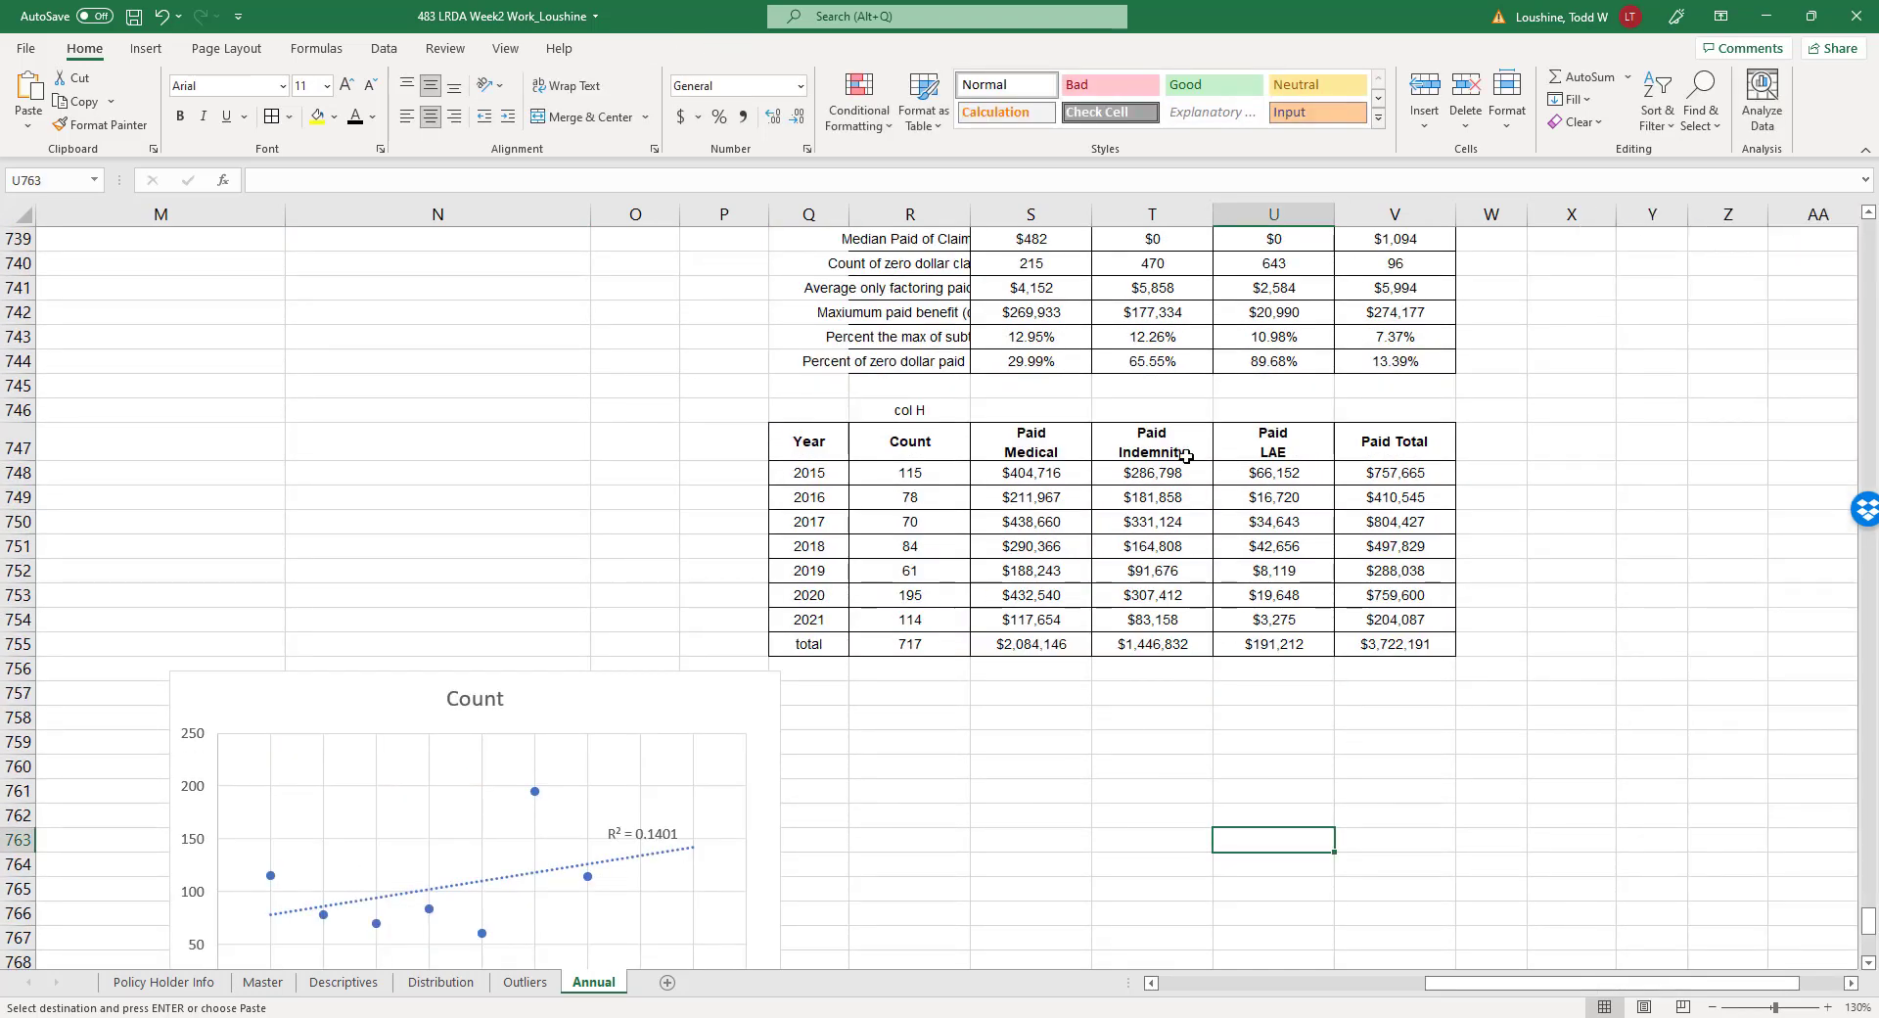
drag(1371, 468, 1382, 564)
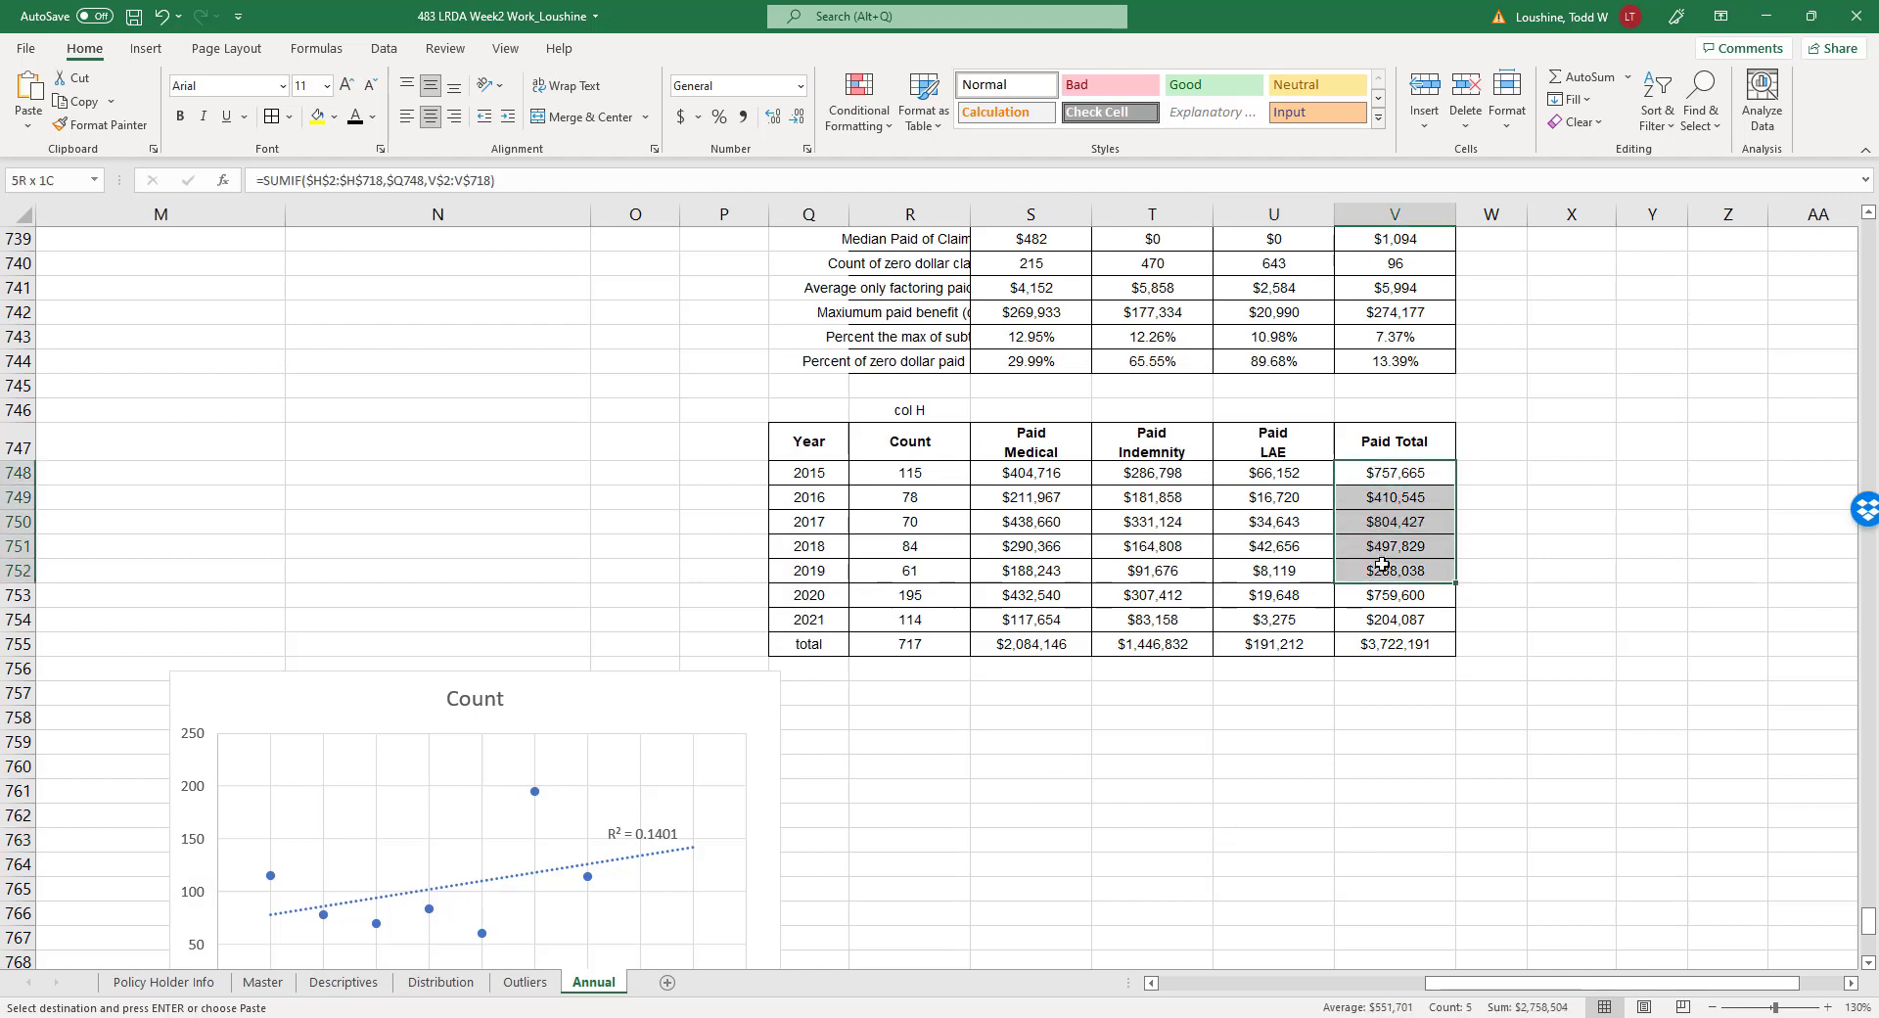
click(1562, 500)
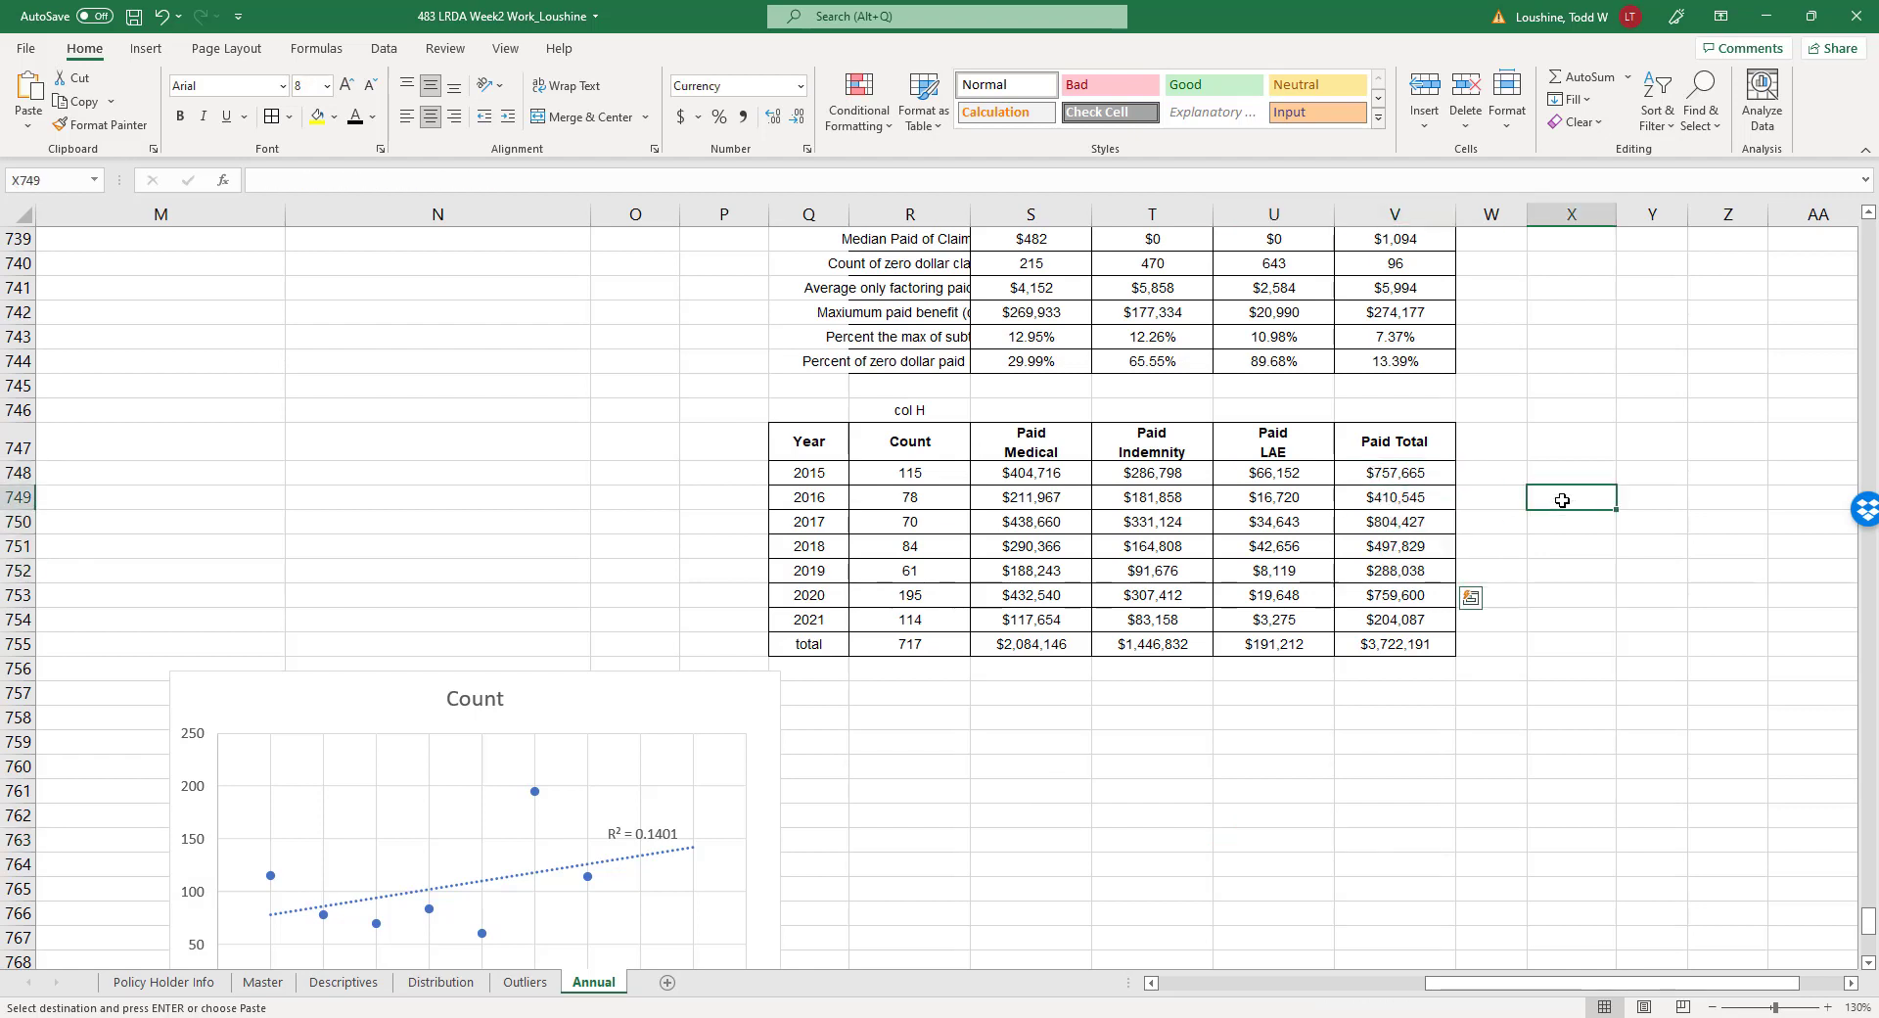
drag(1048, 434, 1406, 599)
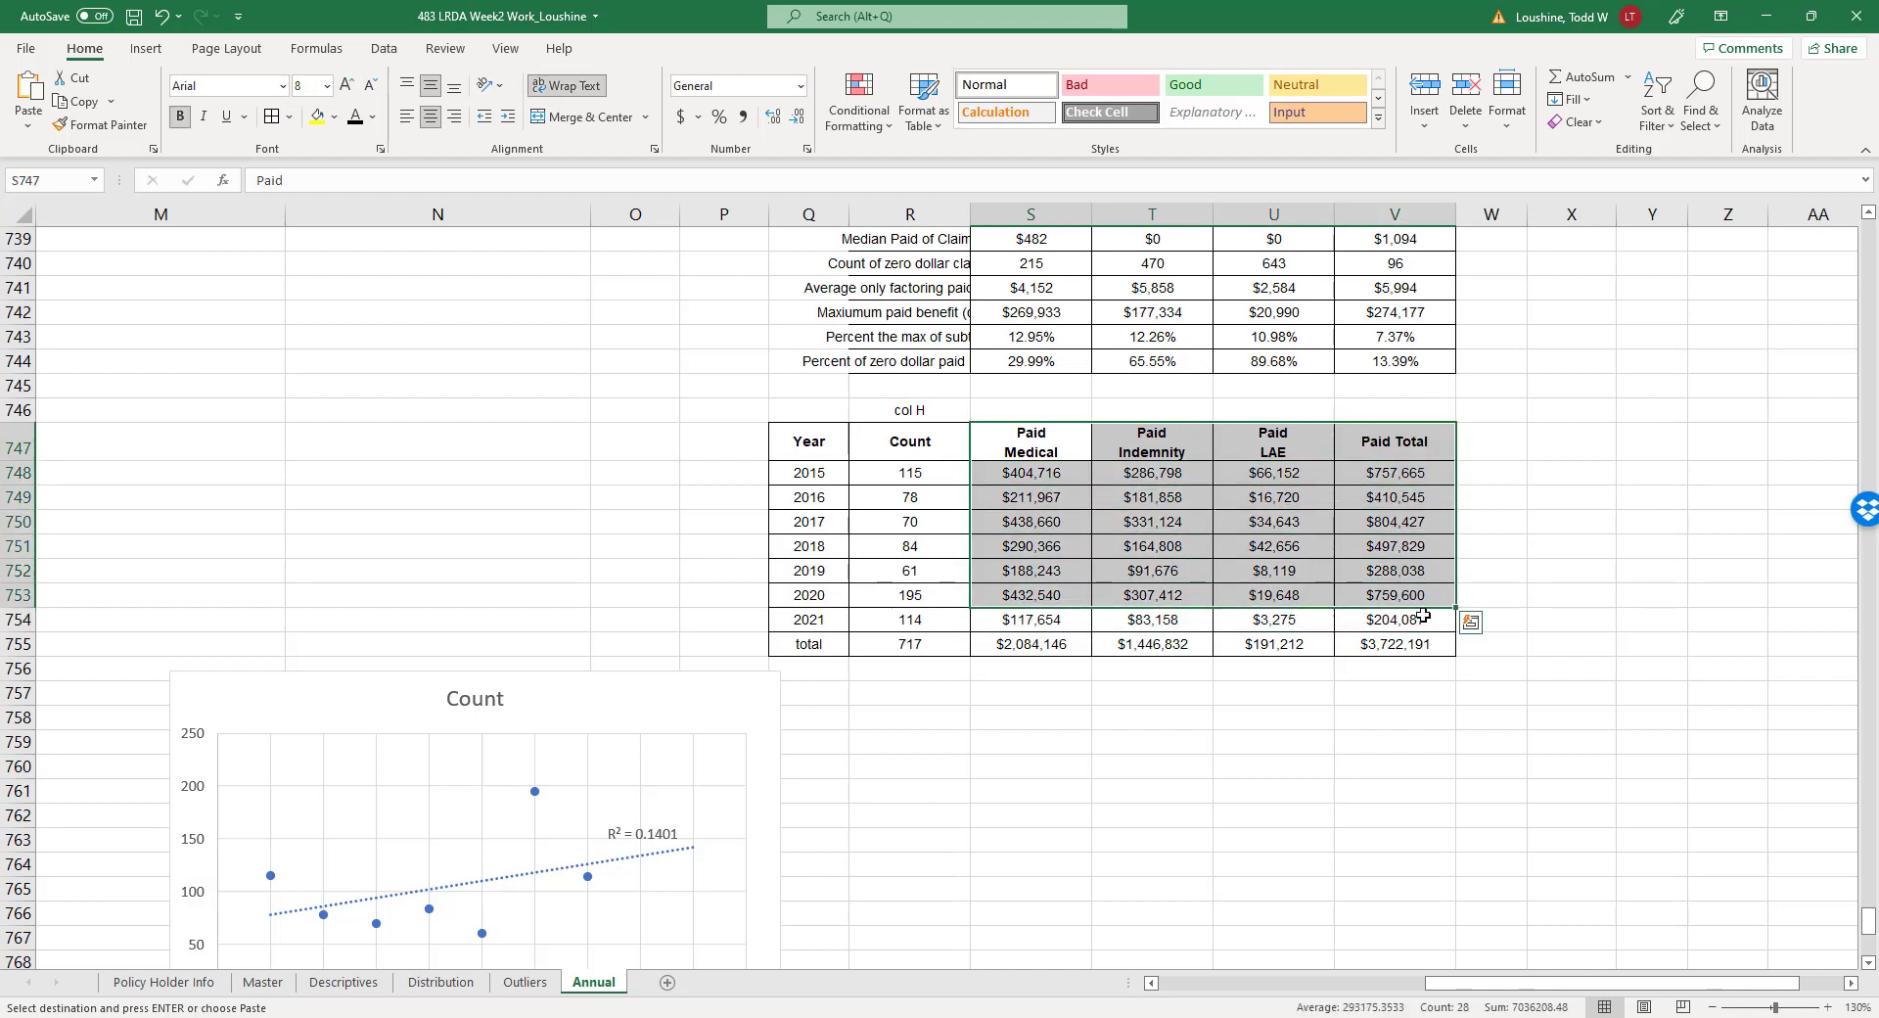
click(145, 49)
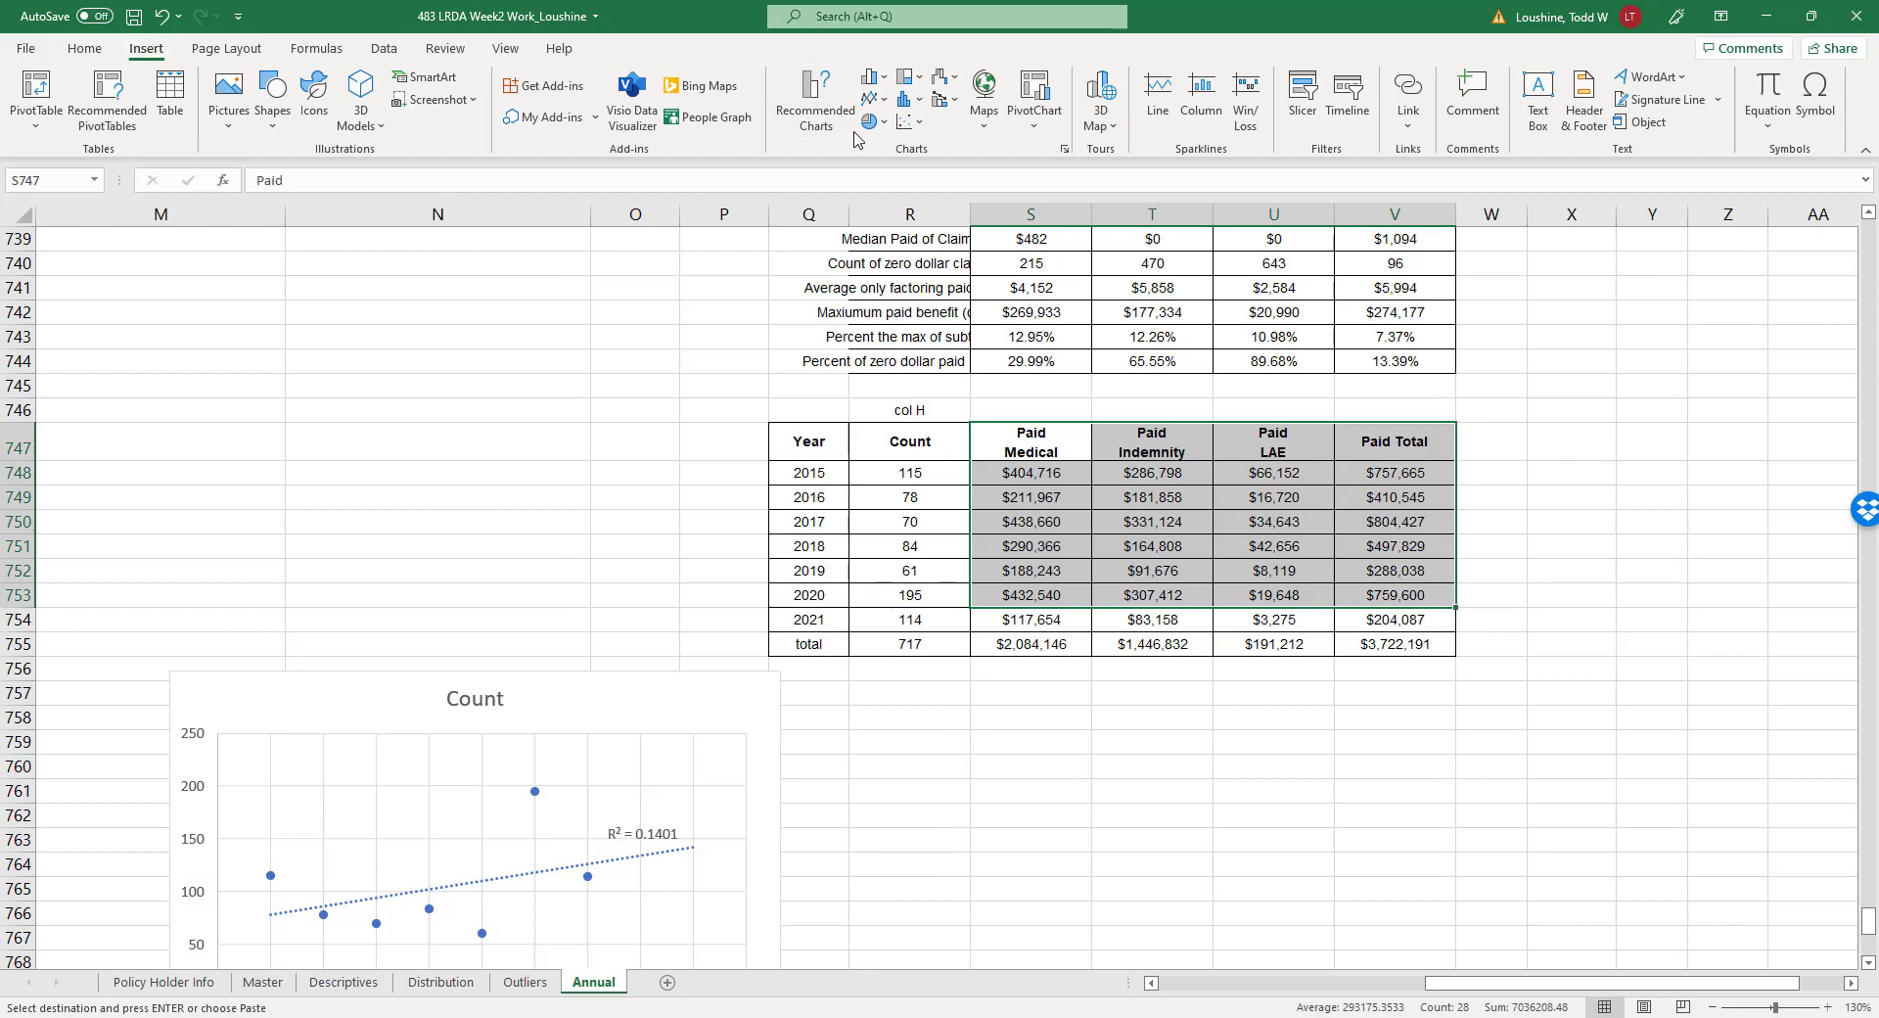
click(909, 121)
click(925, 193)
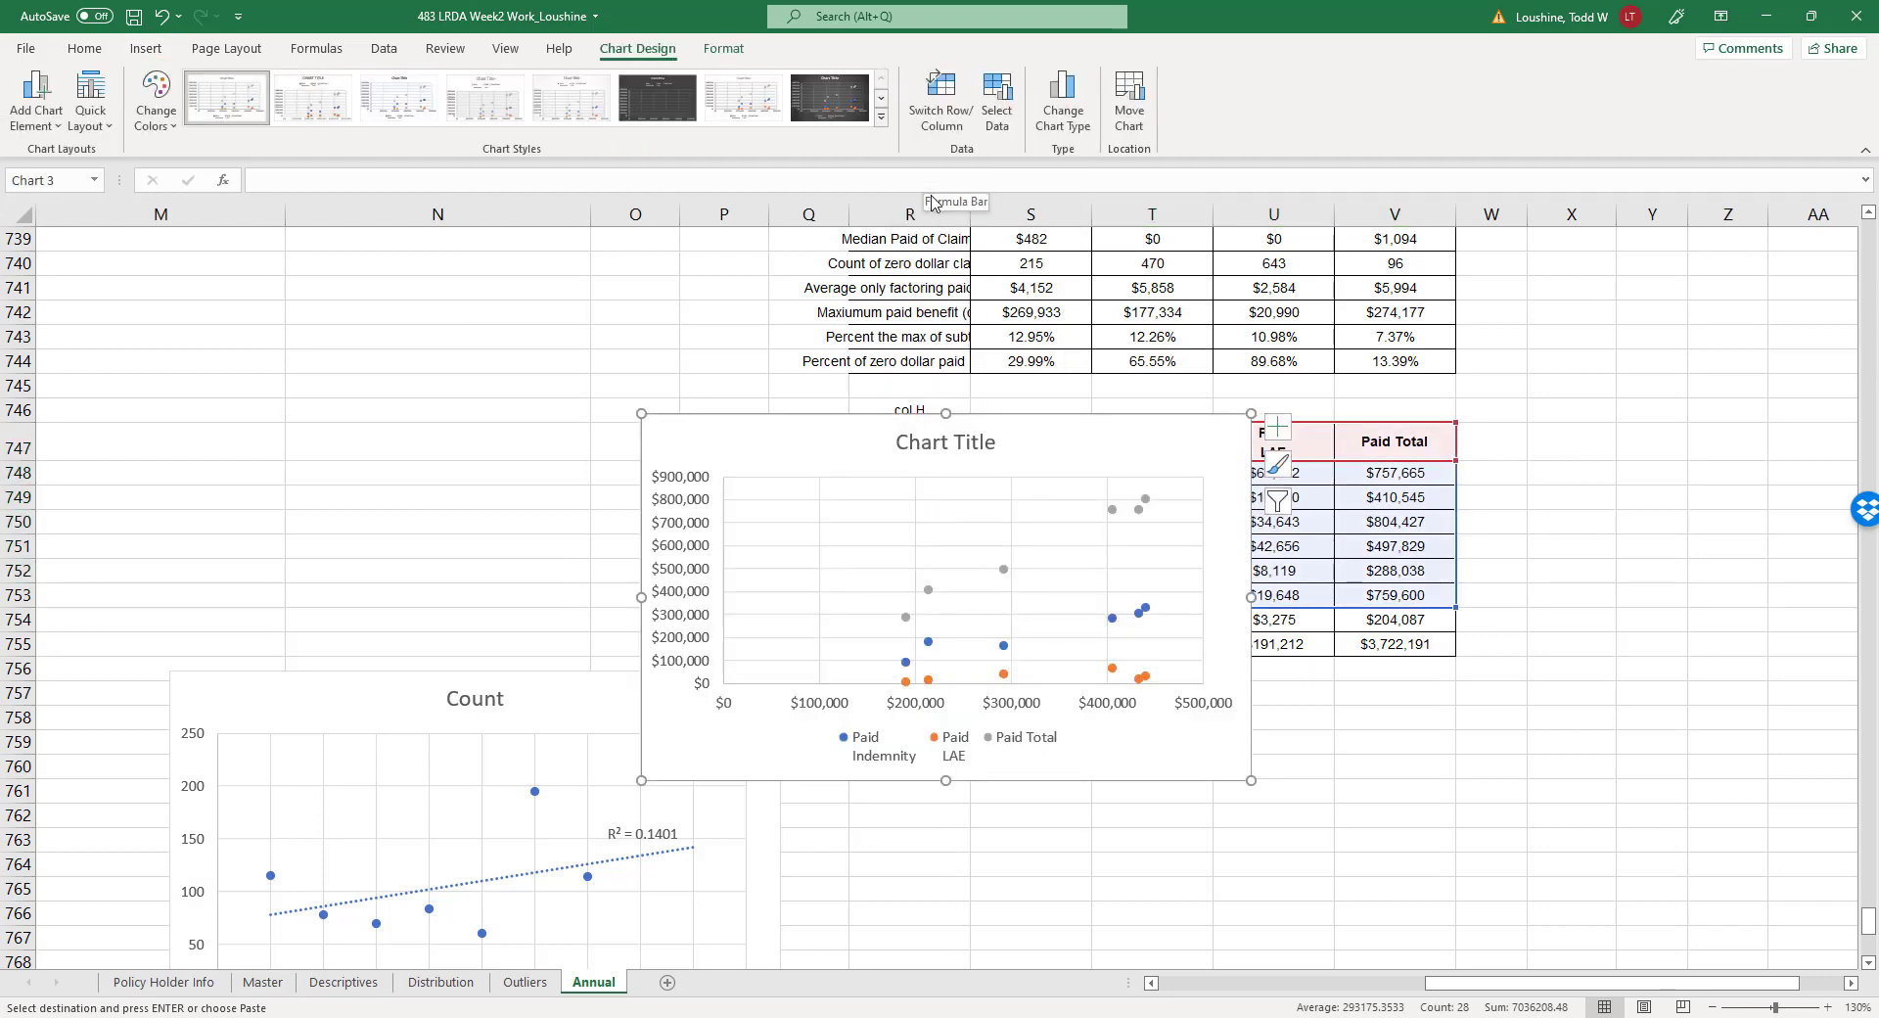
key(ctrl+z)
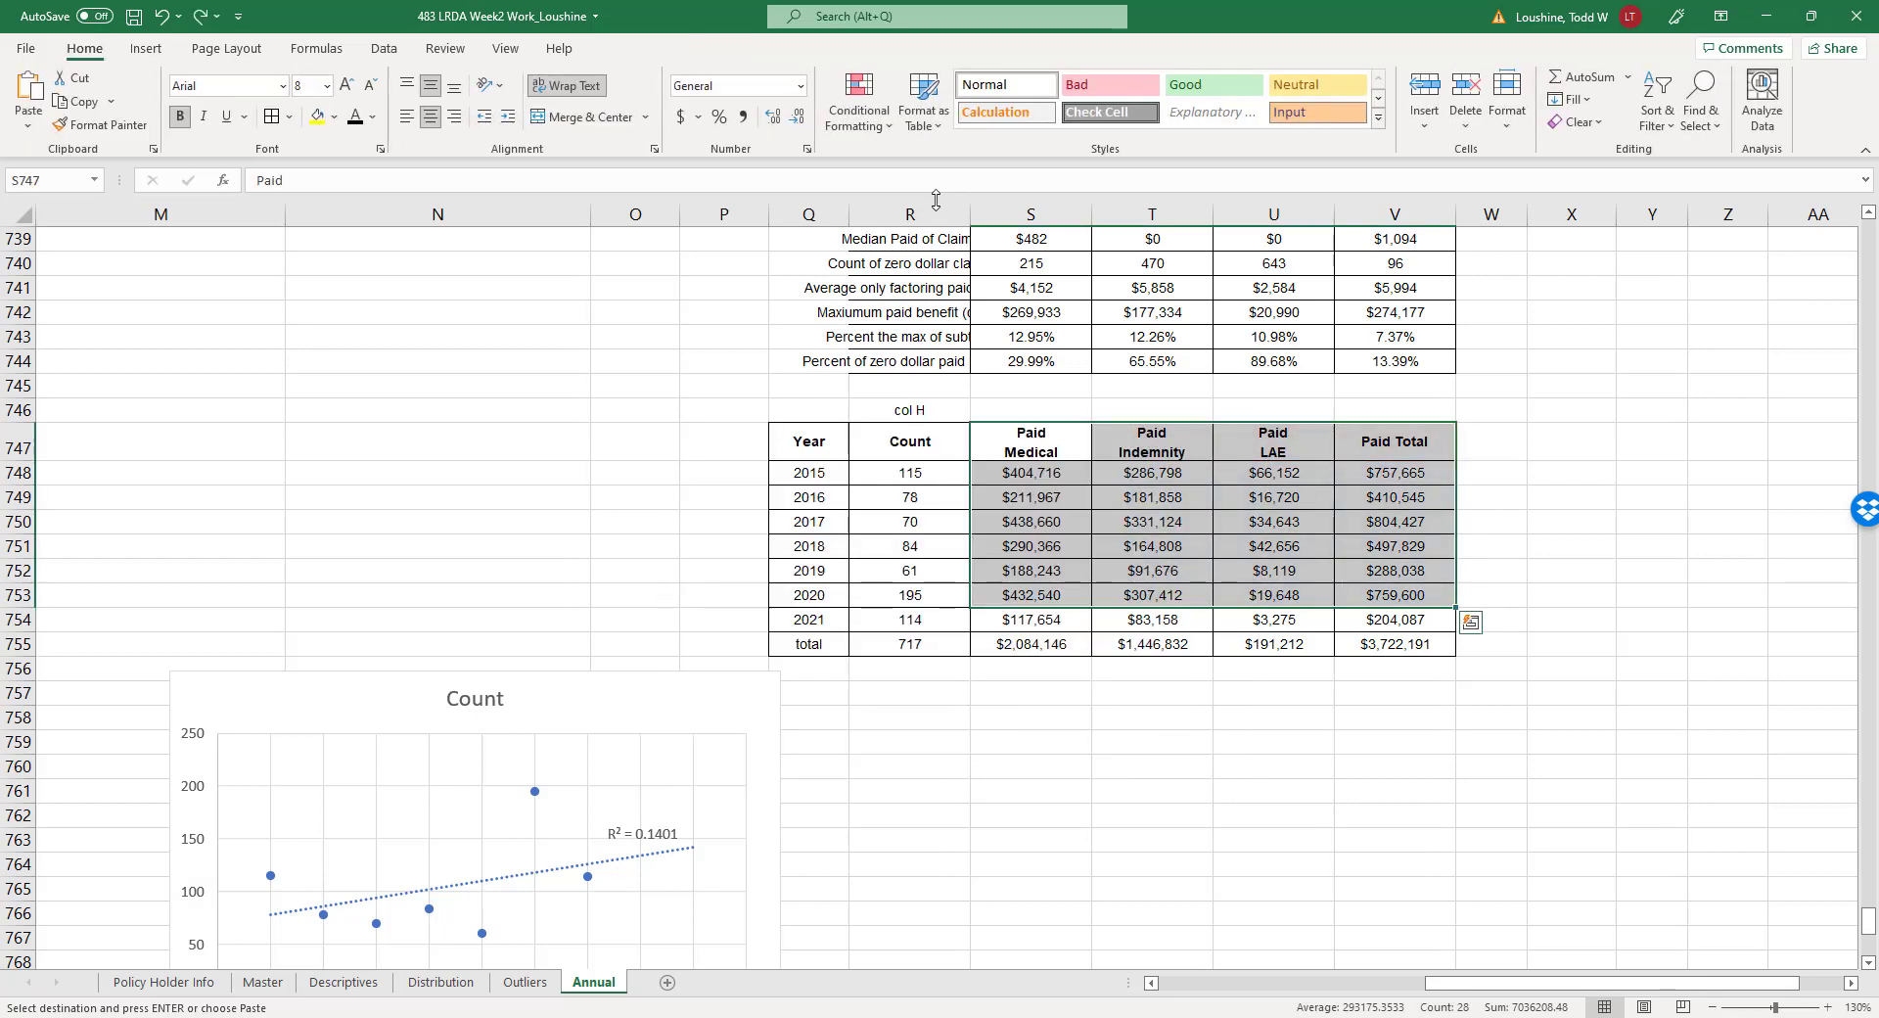
Insert a scatter chart of the Paid Total range V747:V753 and place it below the annual table beside the Count chart.
click(1593, 736)
drag(1422, 455, 1427, 596)
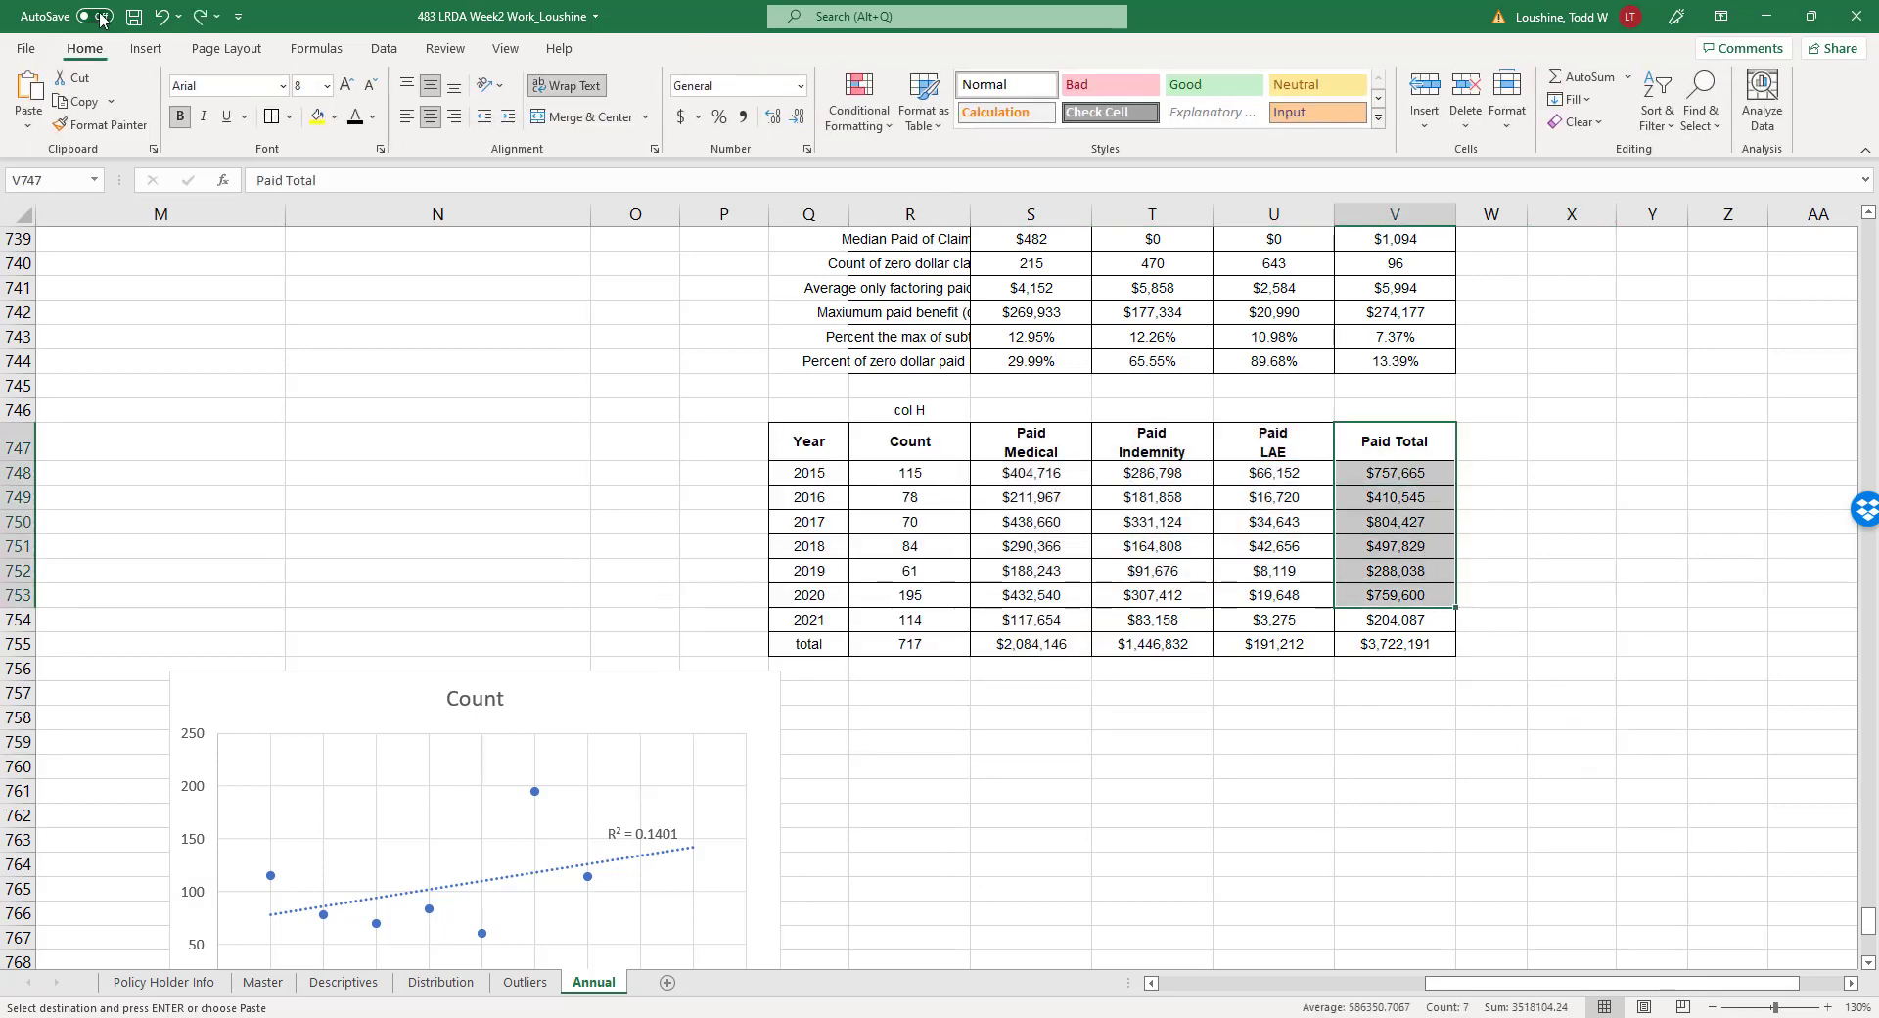
click(145, 49)
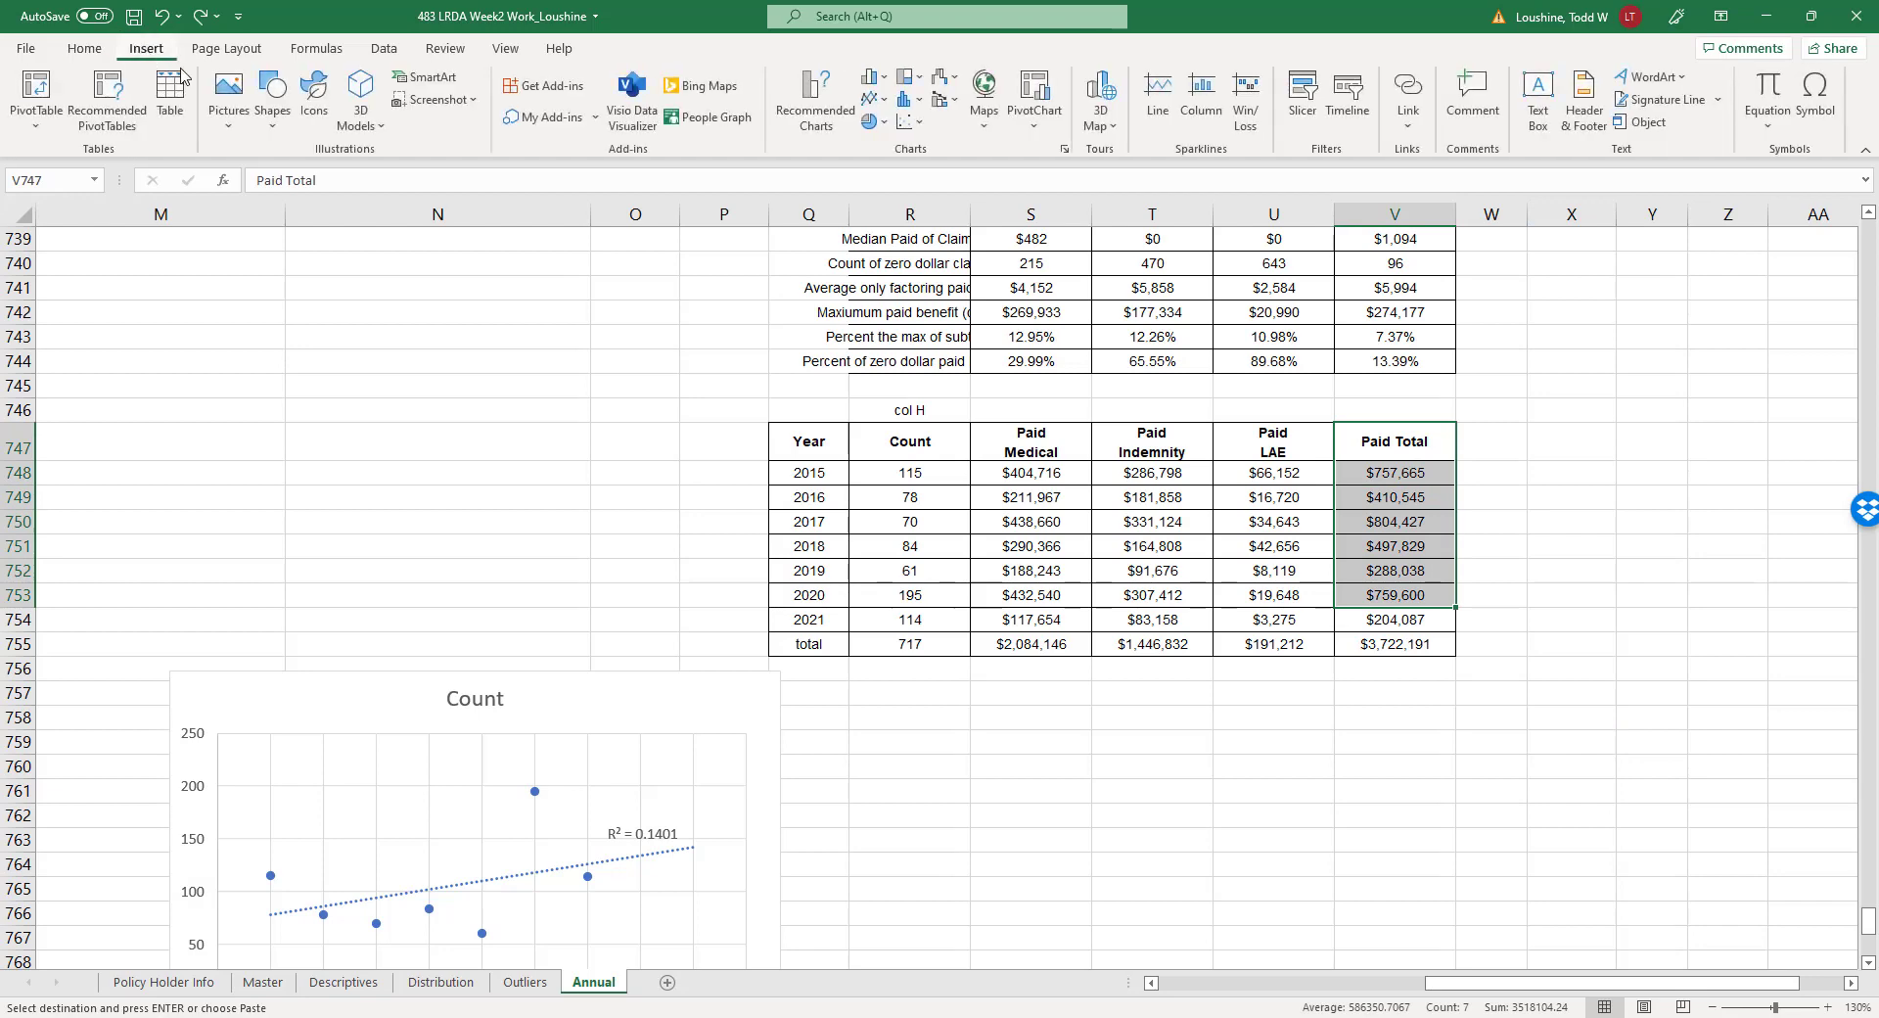
click(905, 121)
click(915, 181)
drag(1216, 423, 1380, 677)
scroll(1615, 714, down, 2)
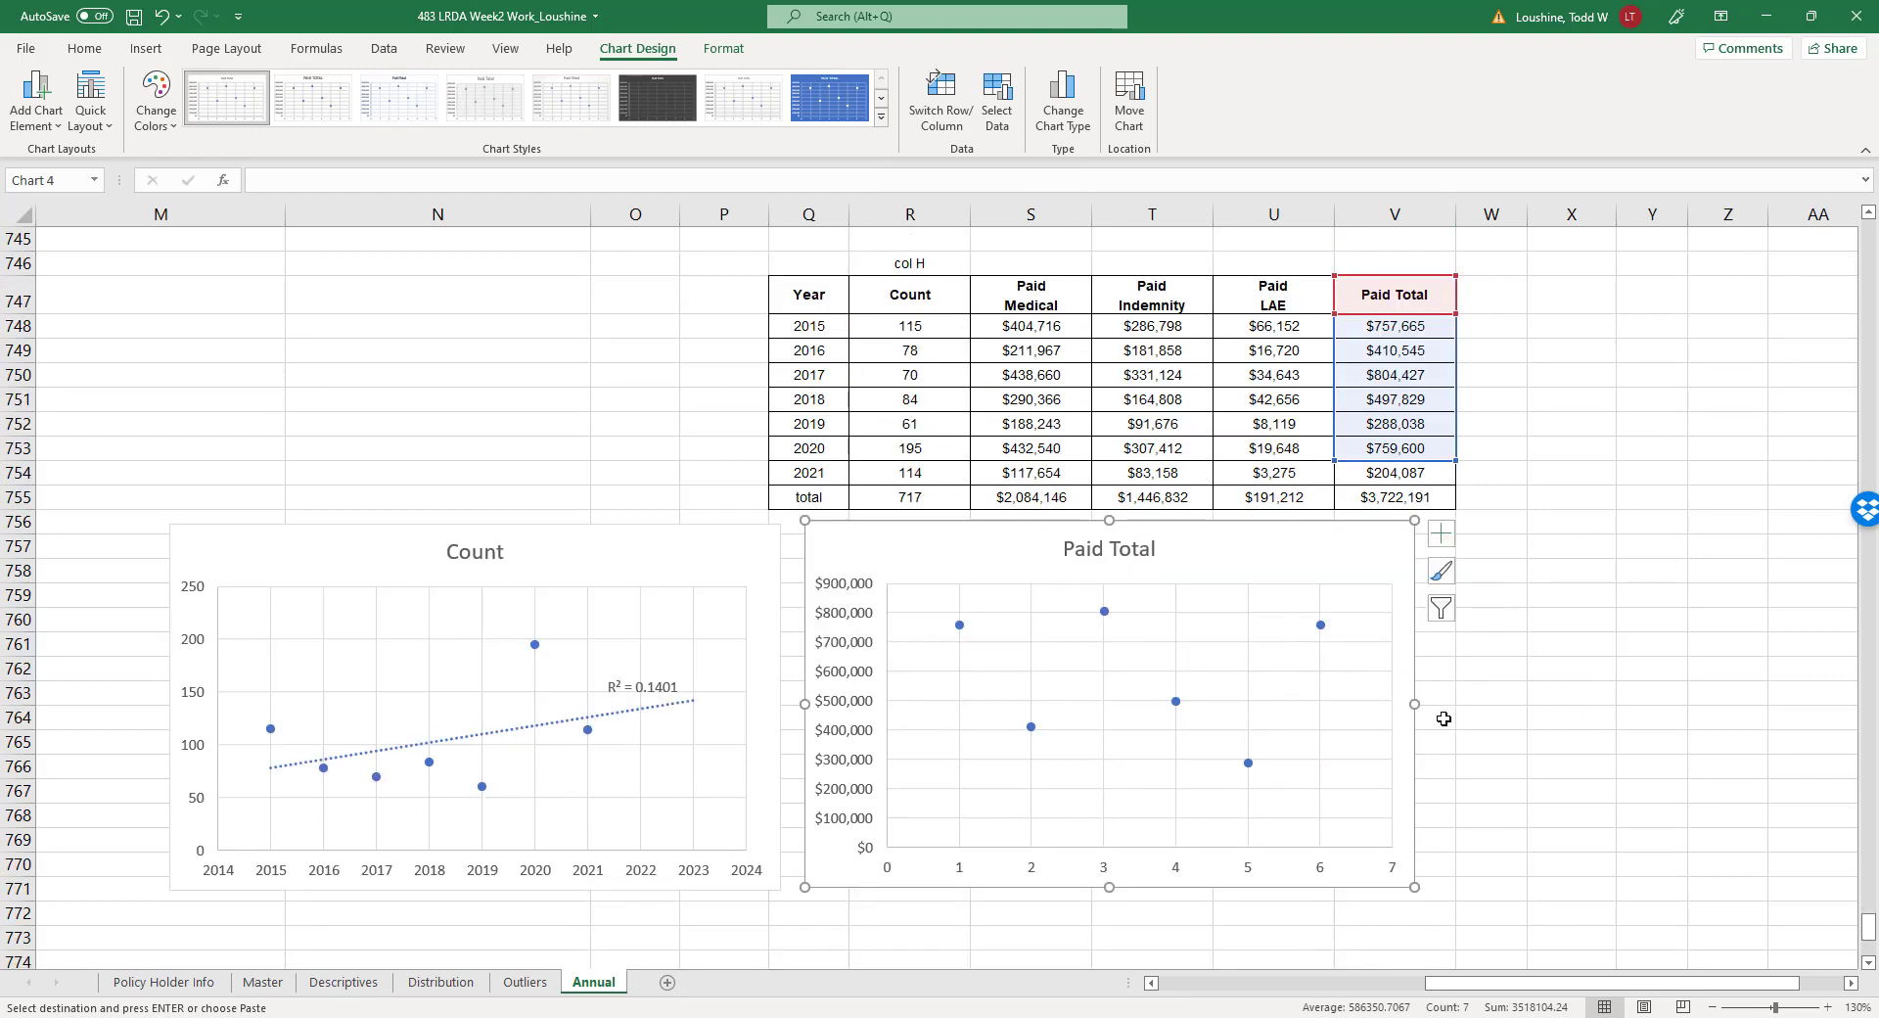
Set the X values of the Paid Total series to the years in Q748:Q753.
right_click(1249, 767)
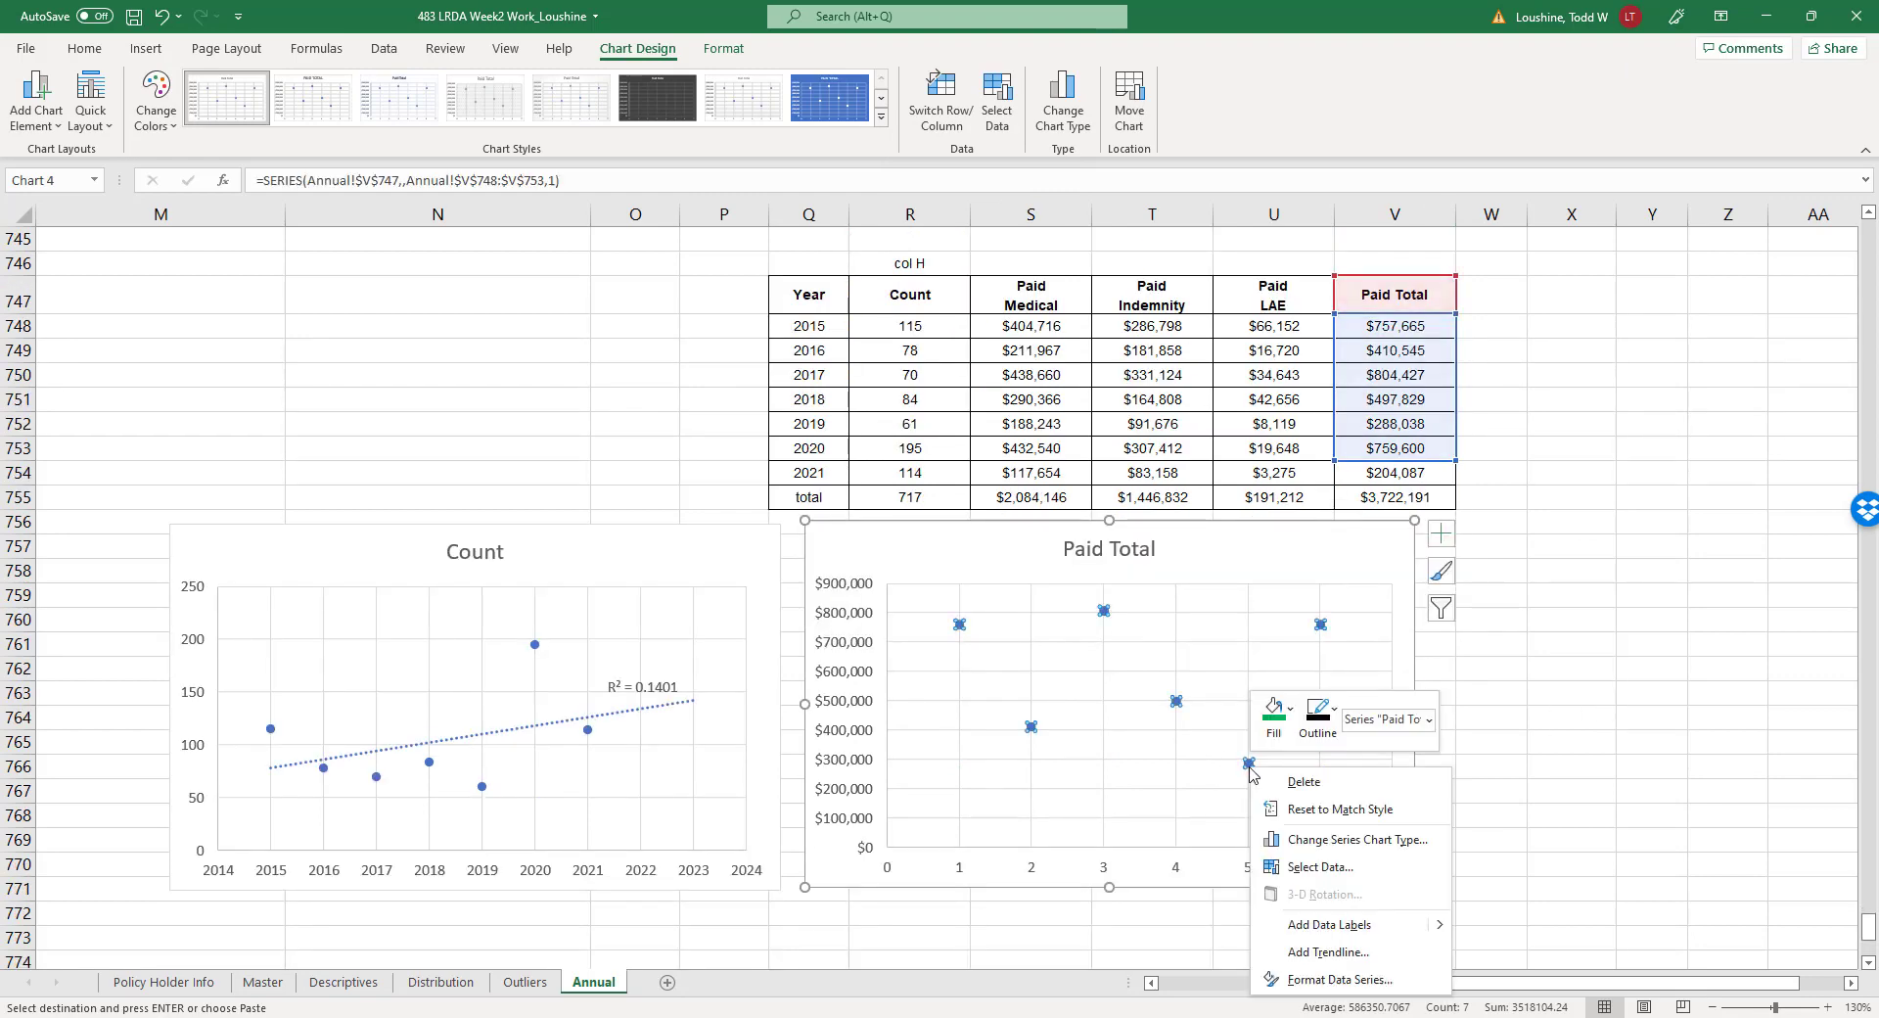
click(1319, 867)
drag(950, 523, 1070, 537)
click(1032, 703)
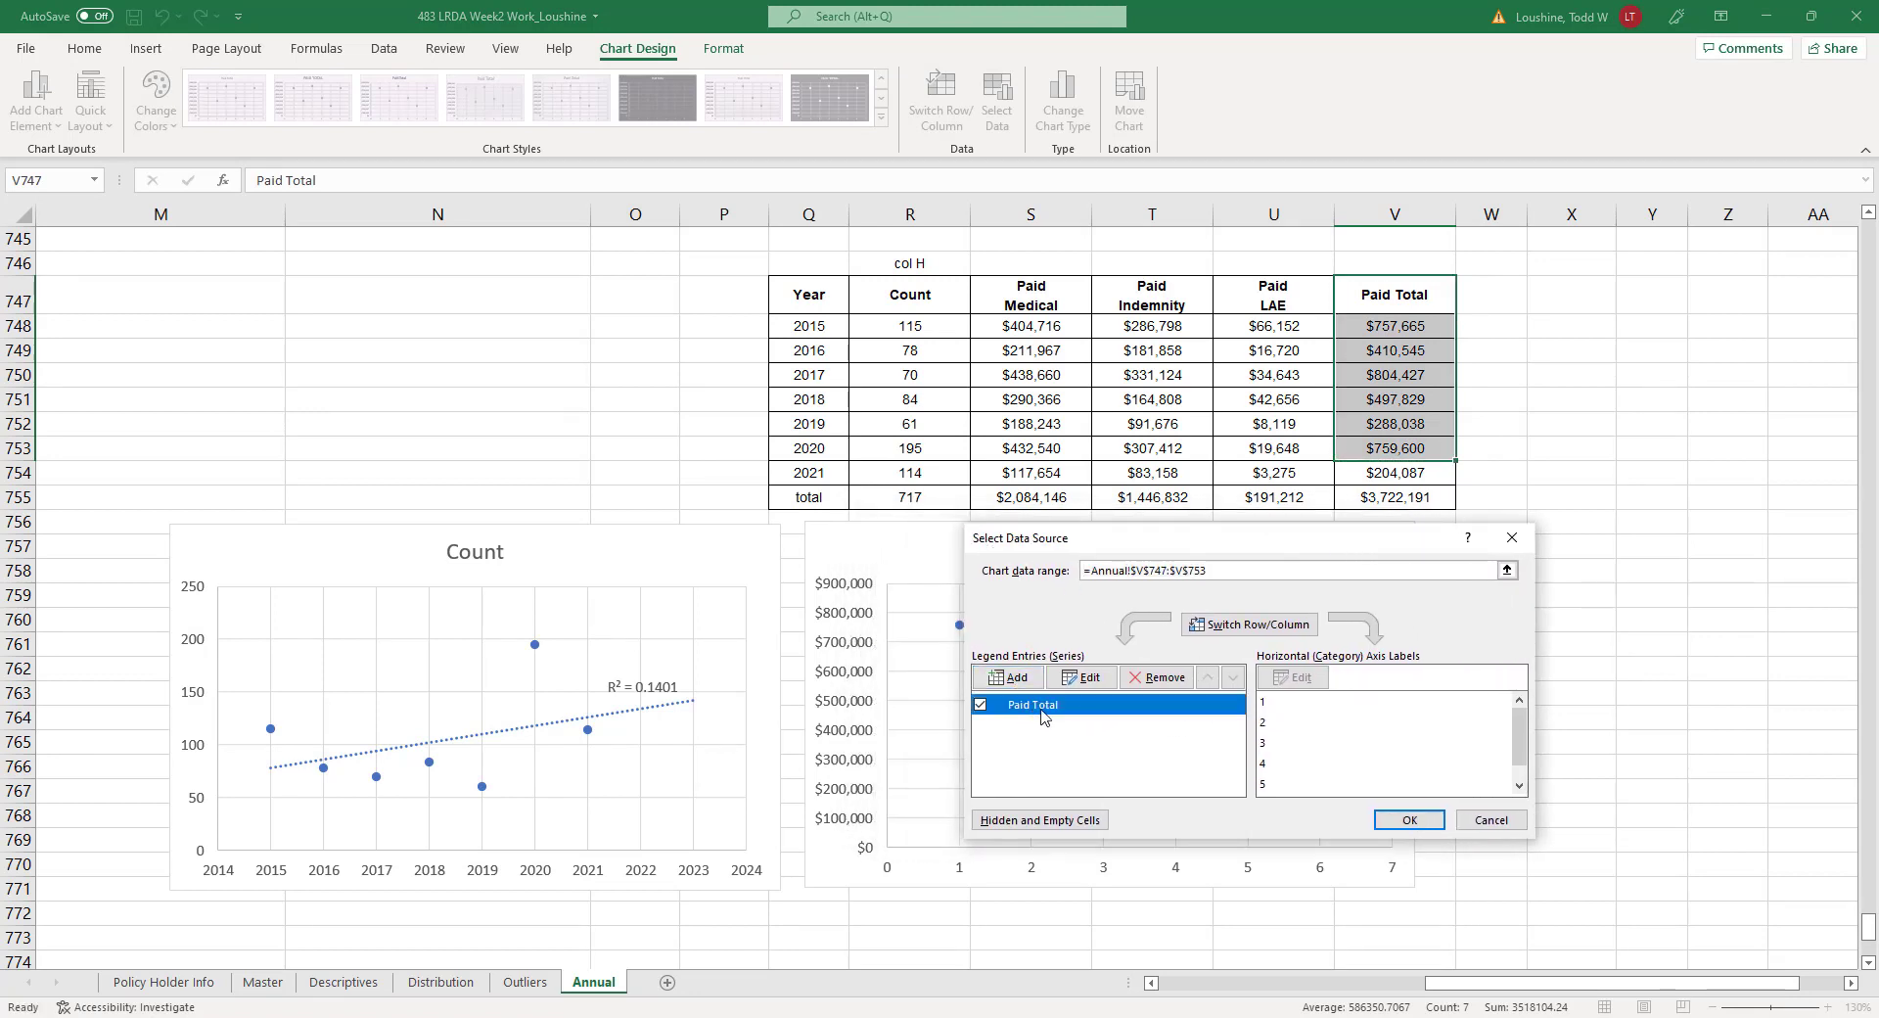
click(1081, 676)
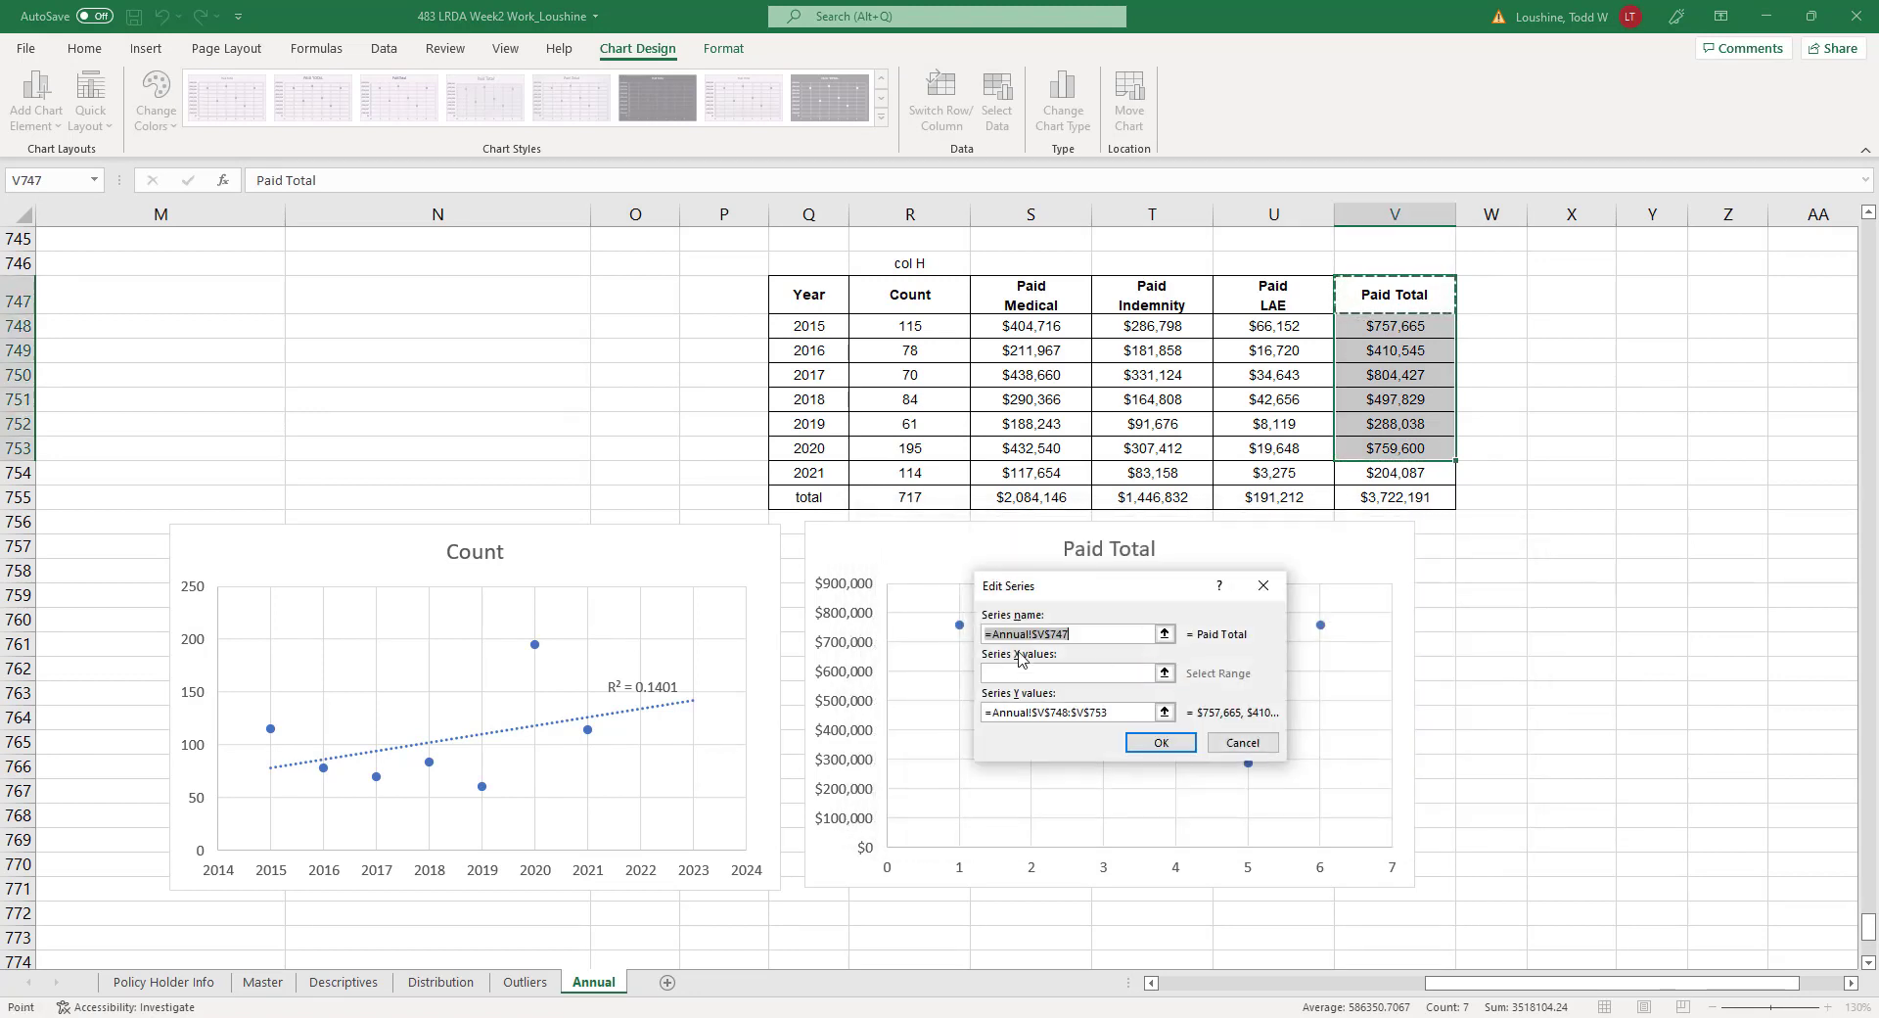
click(1164, 673)
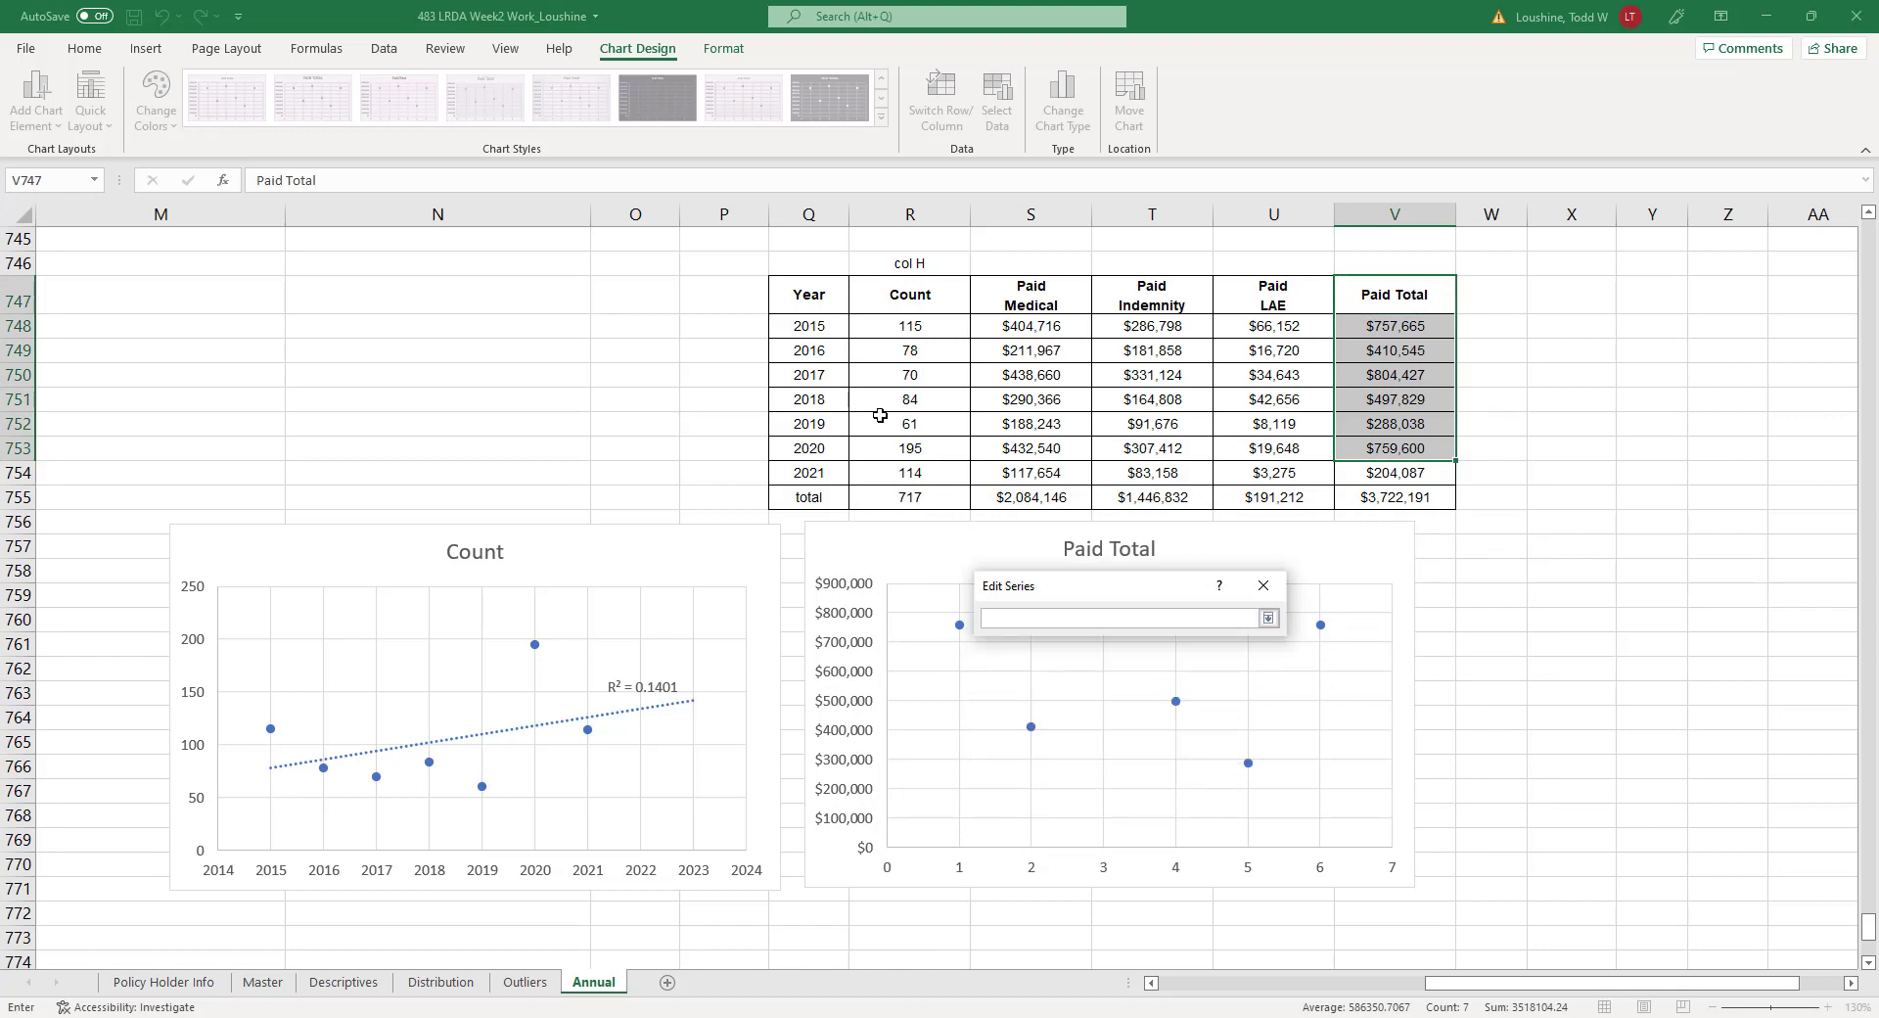
drag(823, 333, 822, 448)
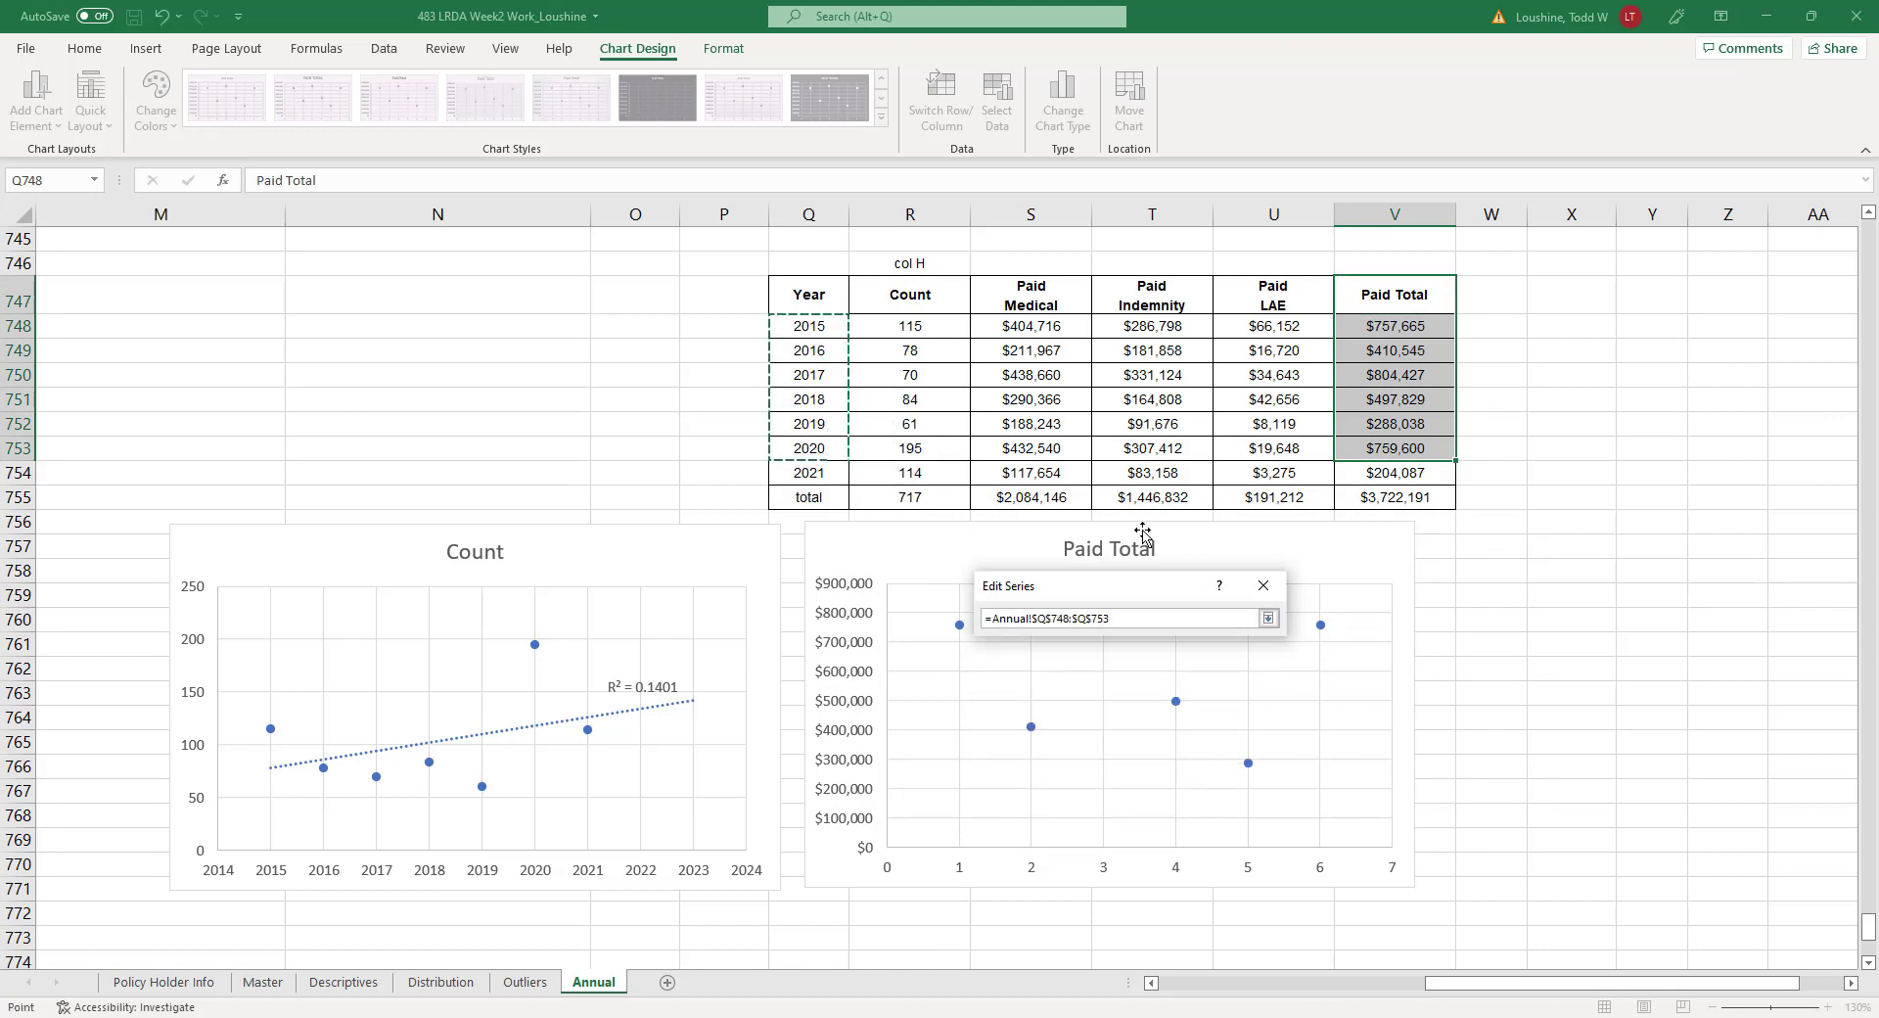
click(1268, 617)
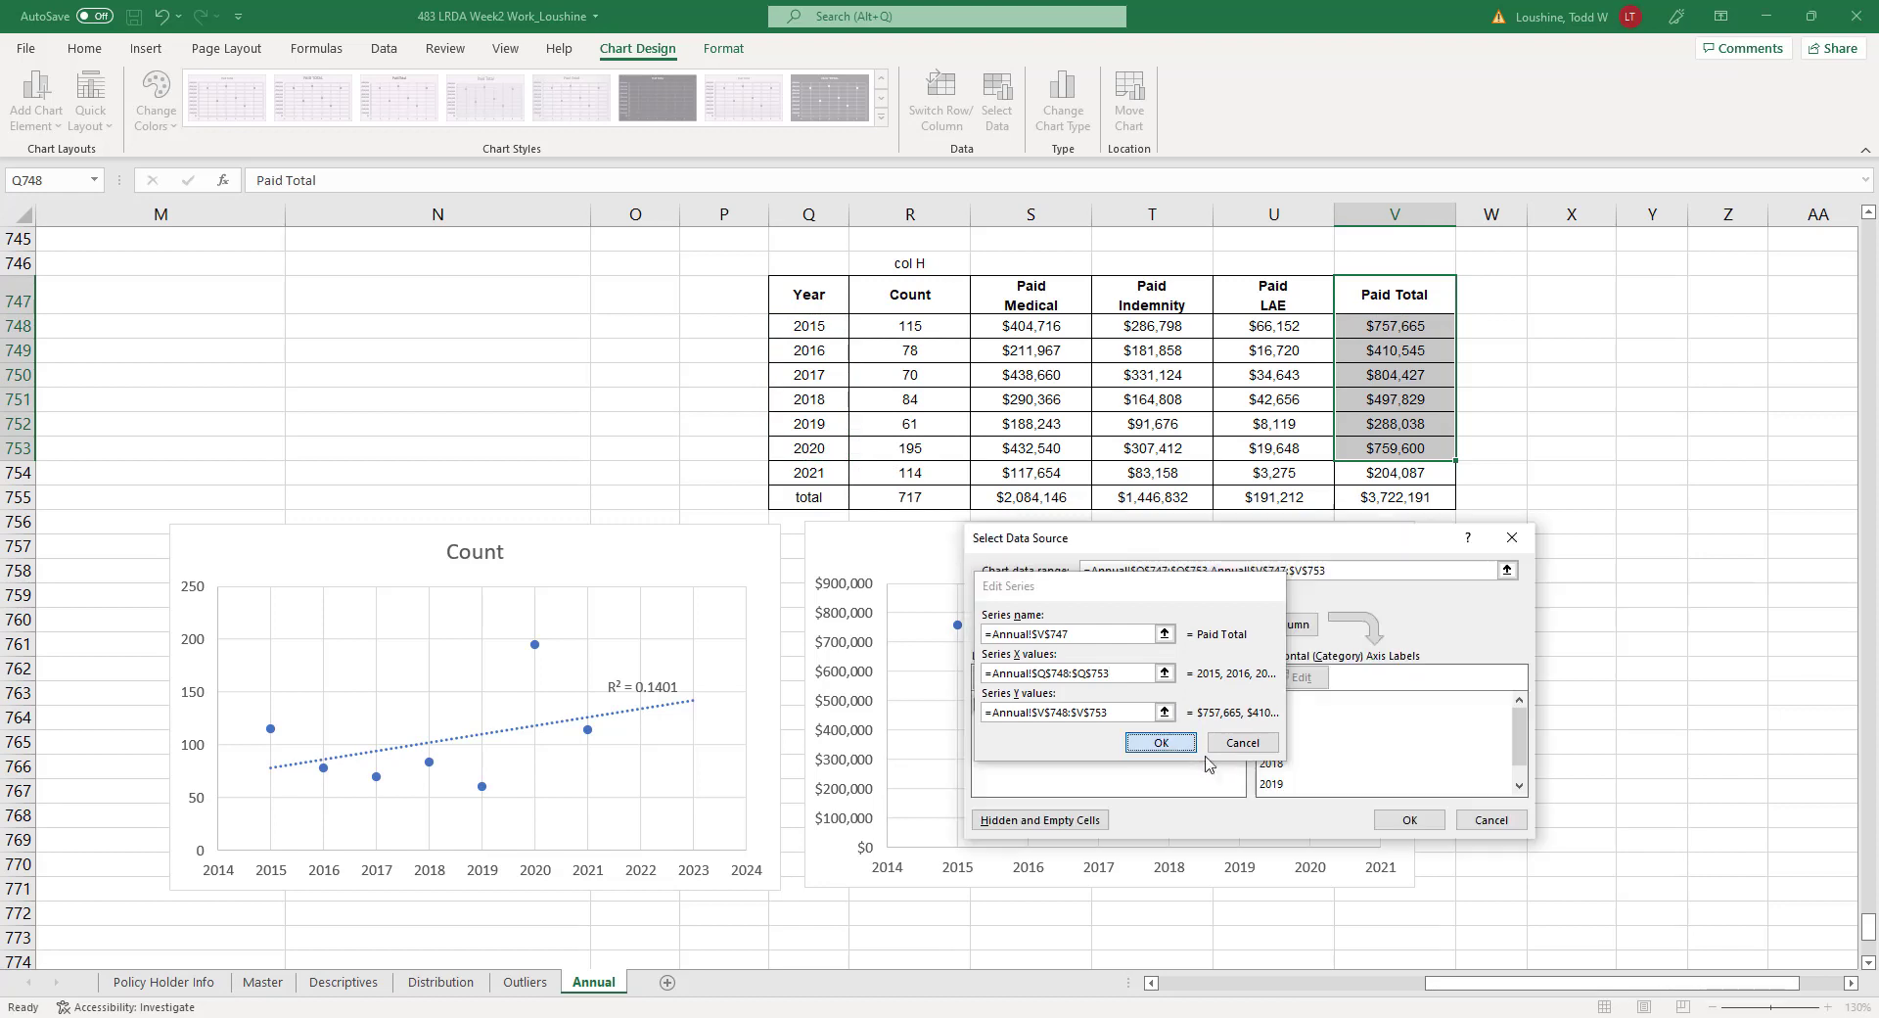
click(1169, 744)
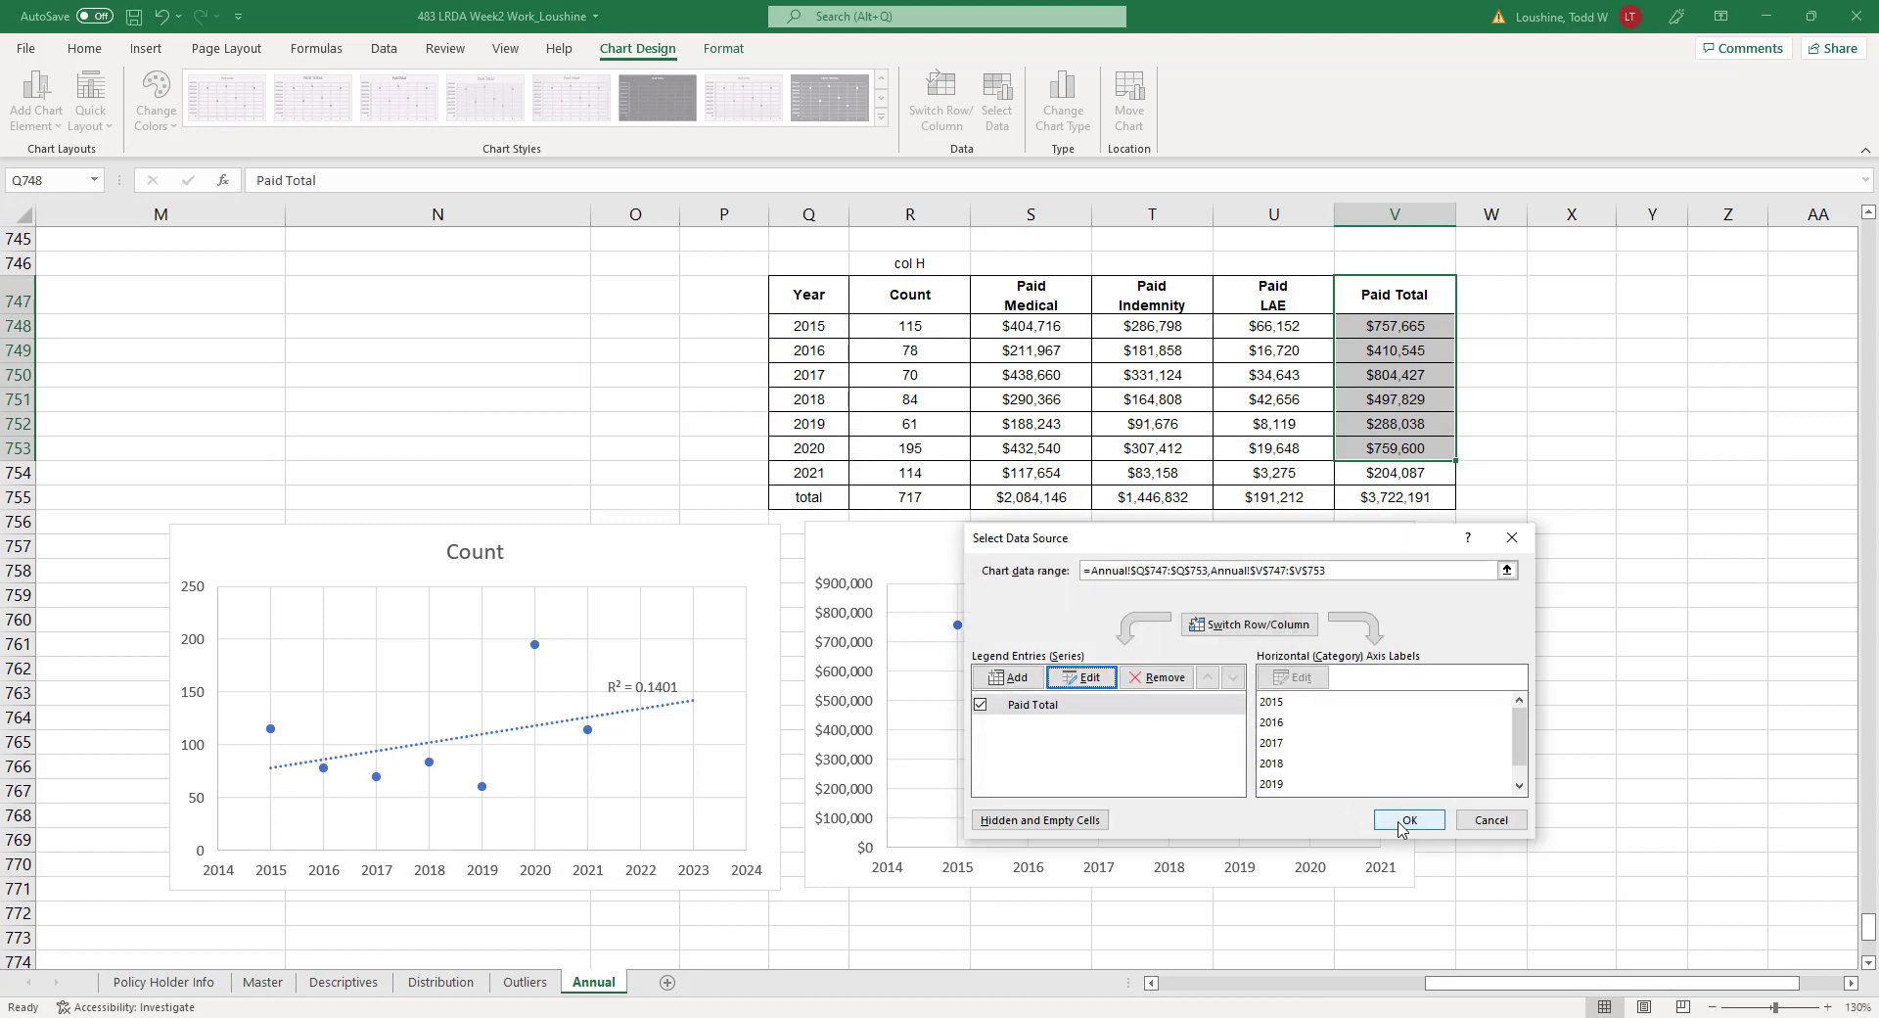
click(1405, 821)
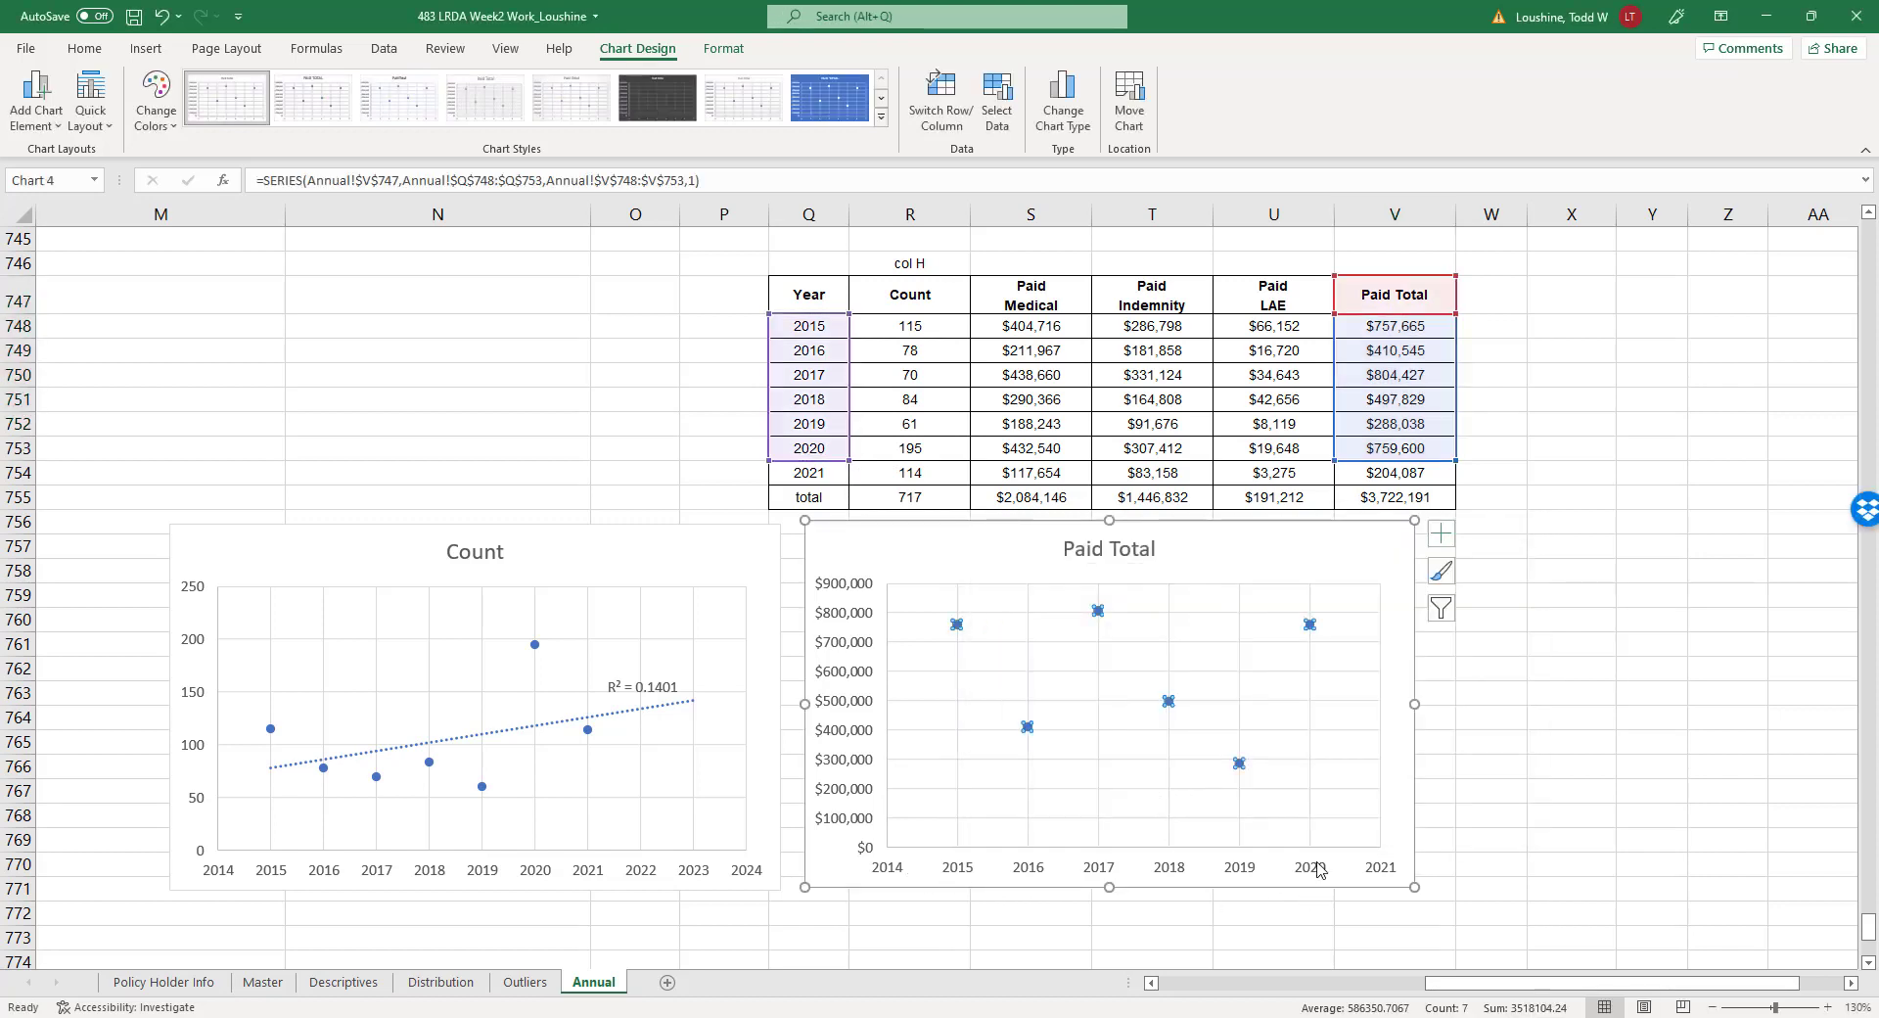
Add a linear trendline to the Paid Total series, forecast 3 periods forward, with its R-squared value displayed just above the line.
right_click(1239, 763)
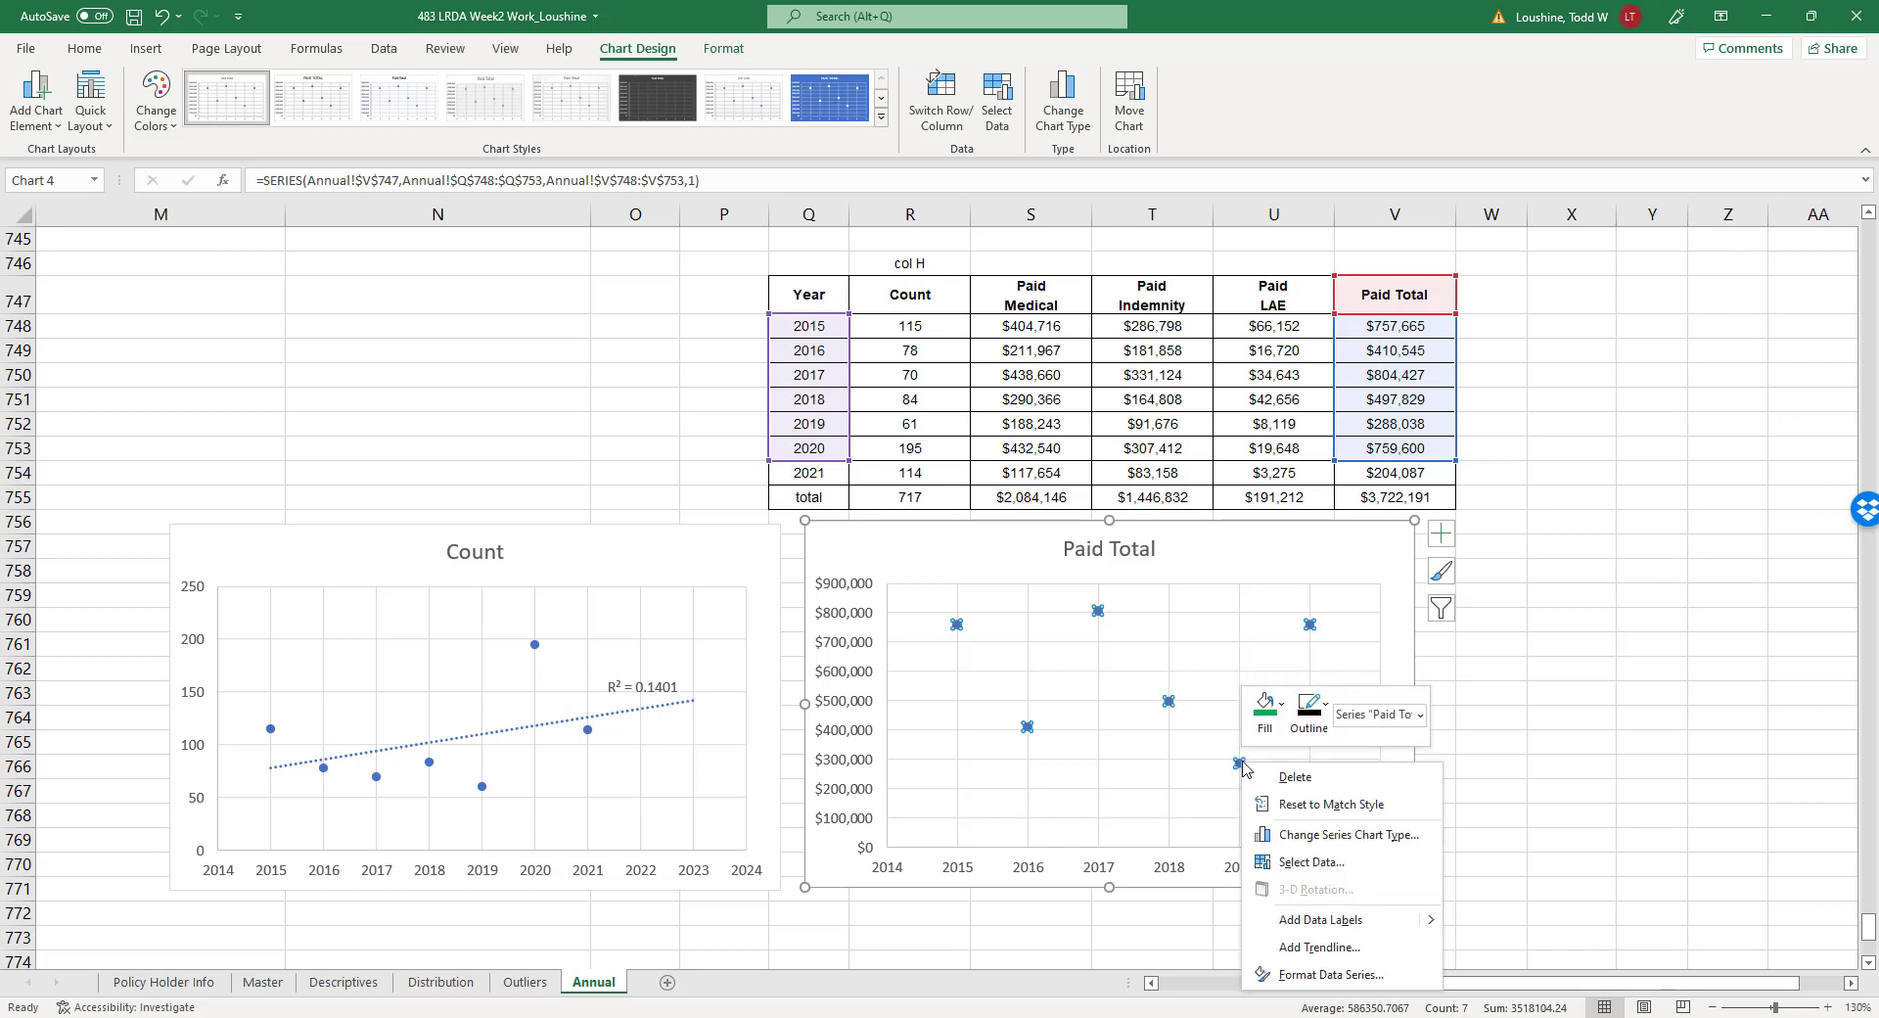
click(1318, 946)
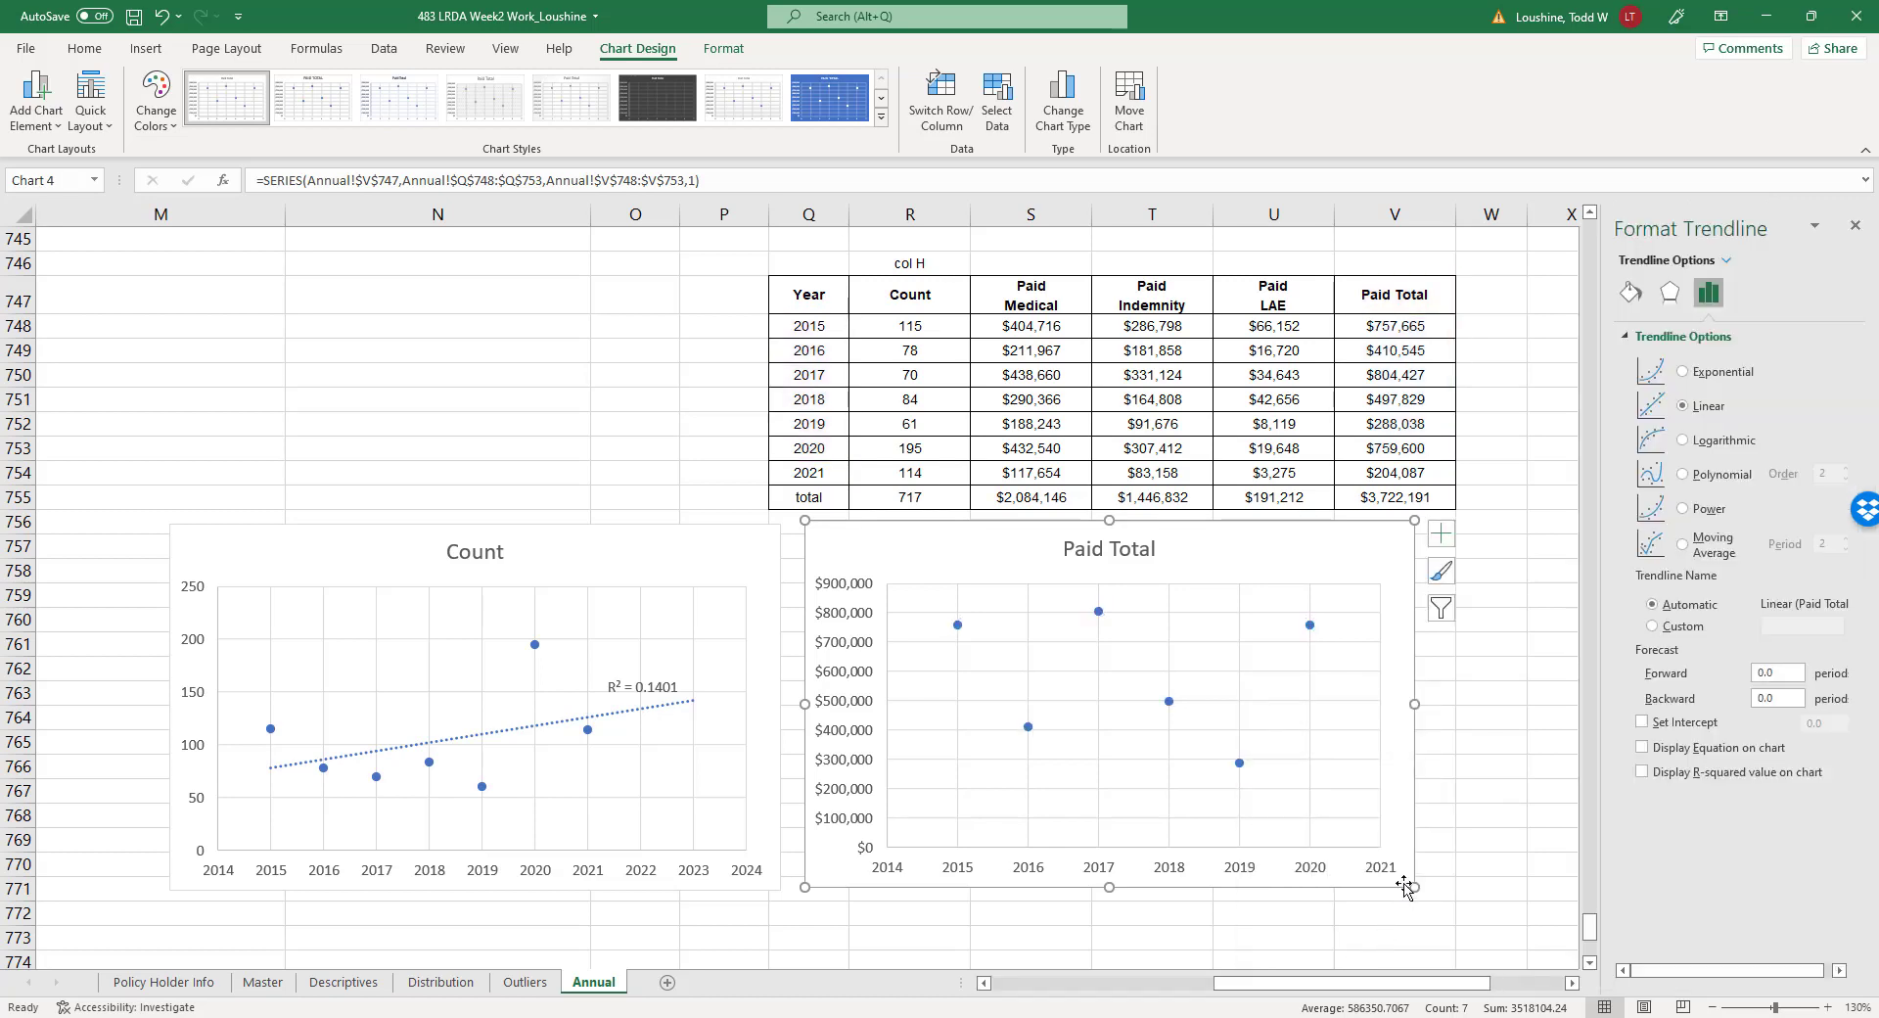
click(1766, 674)
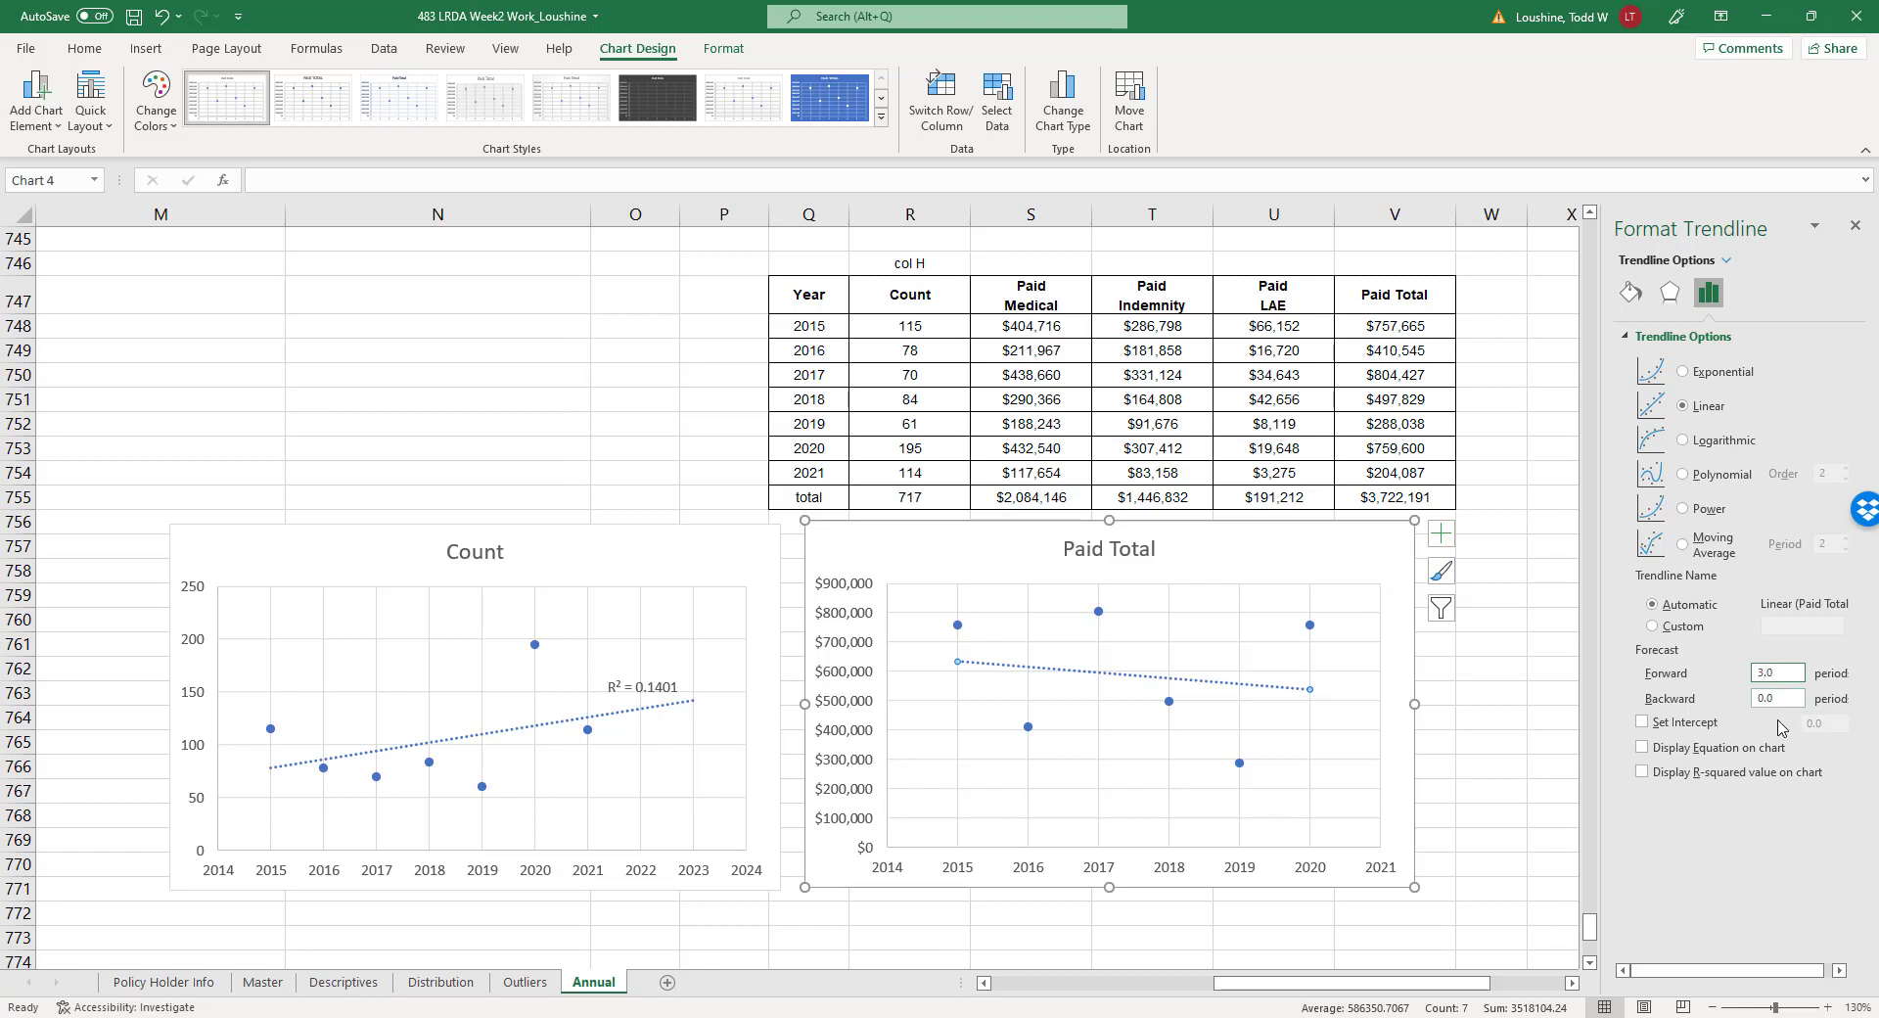
click(1642, 772)
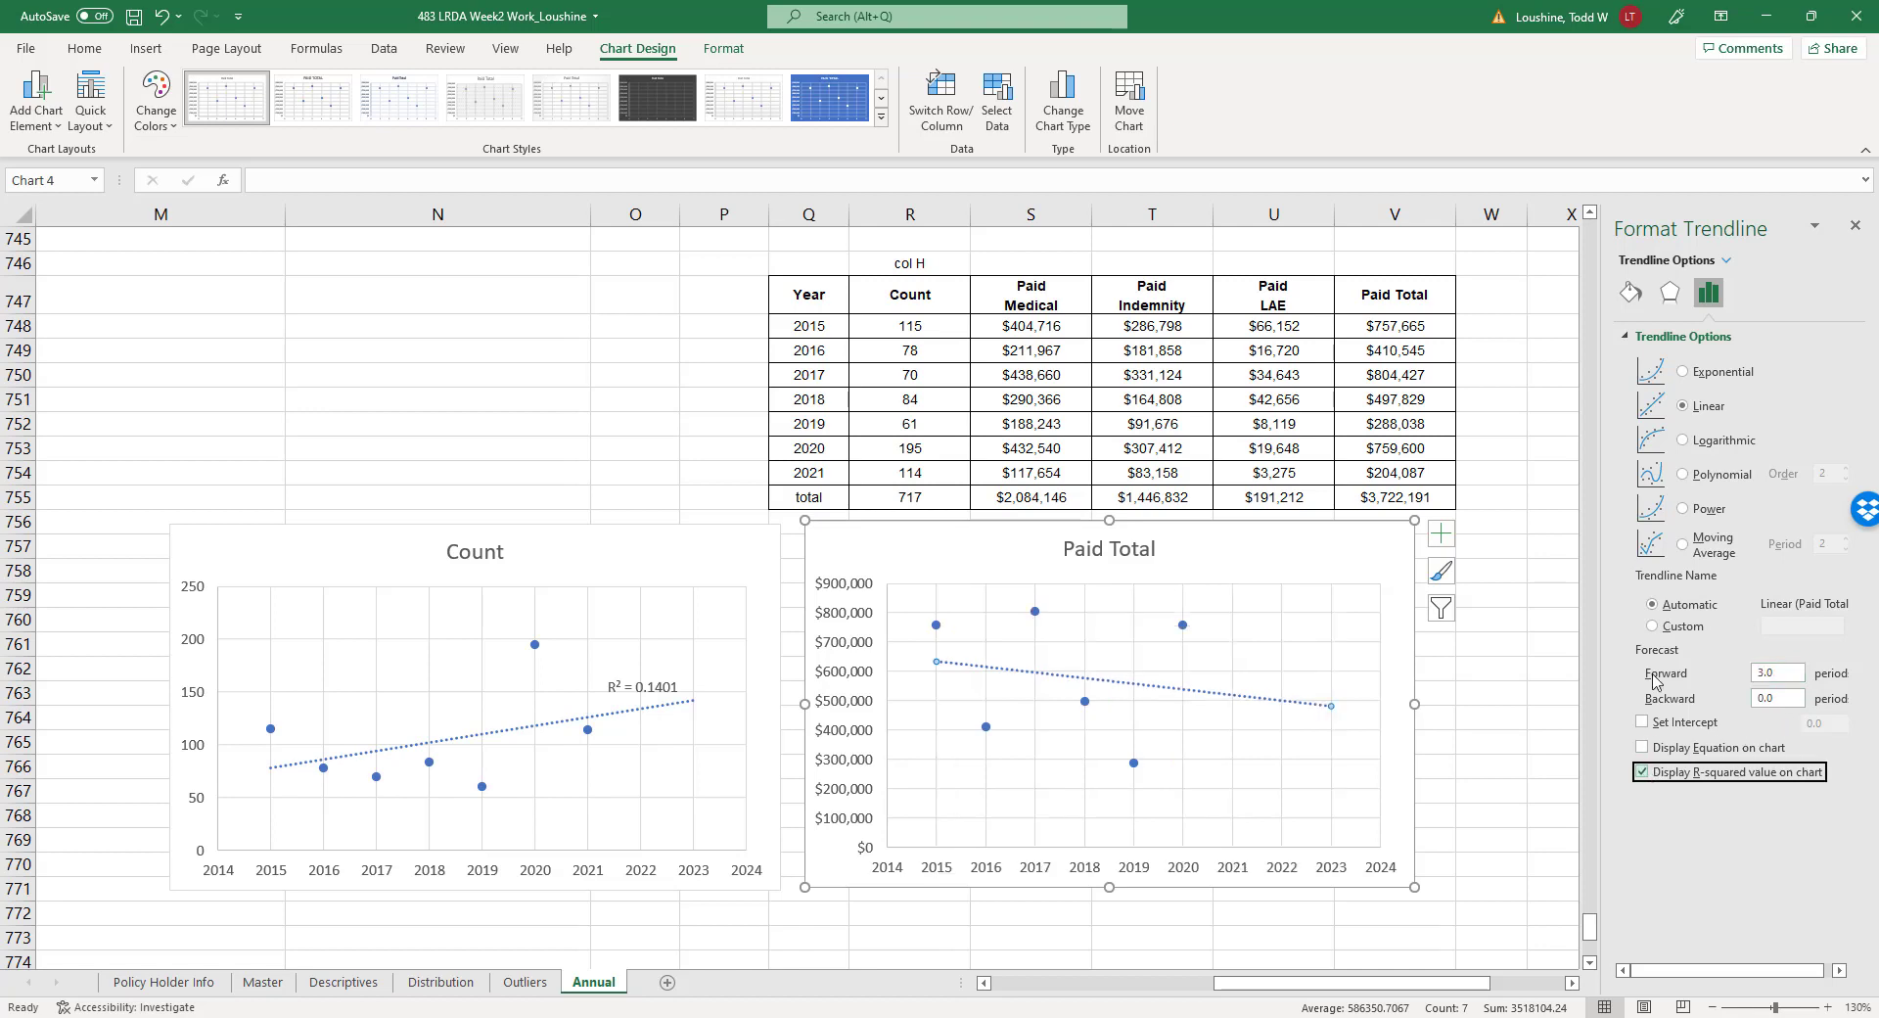
click(1852, 230)
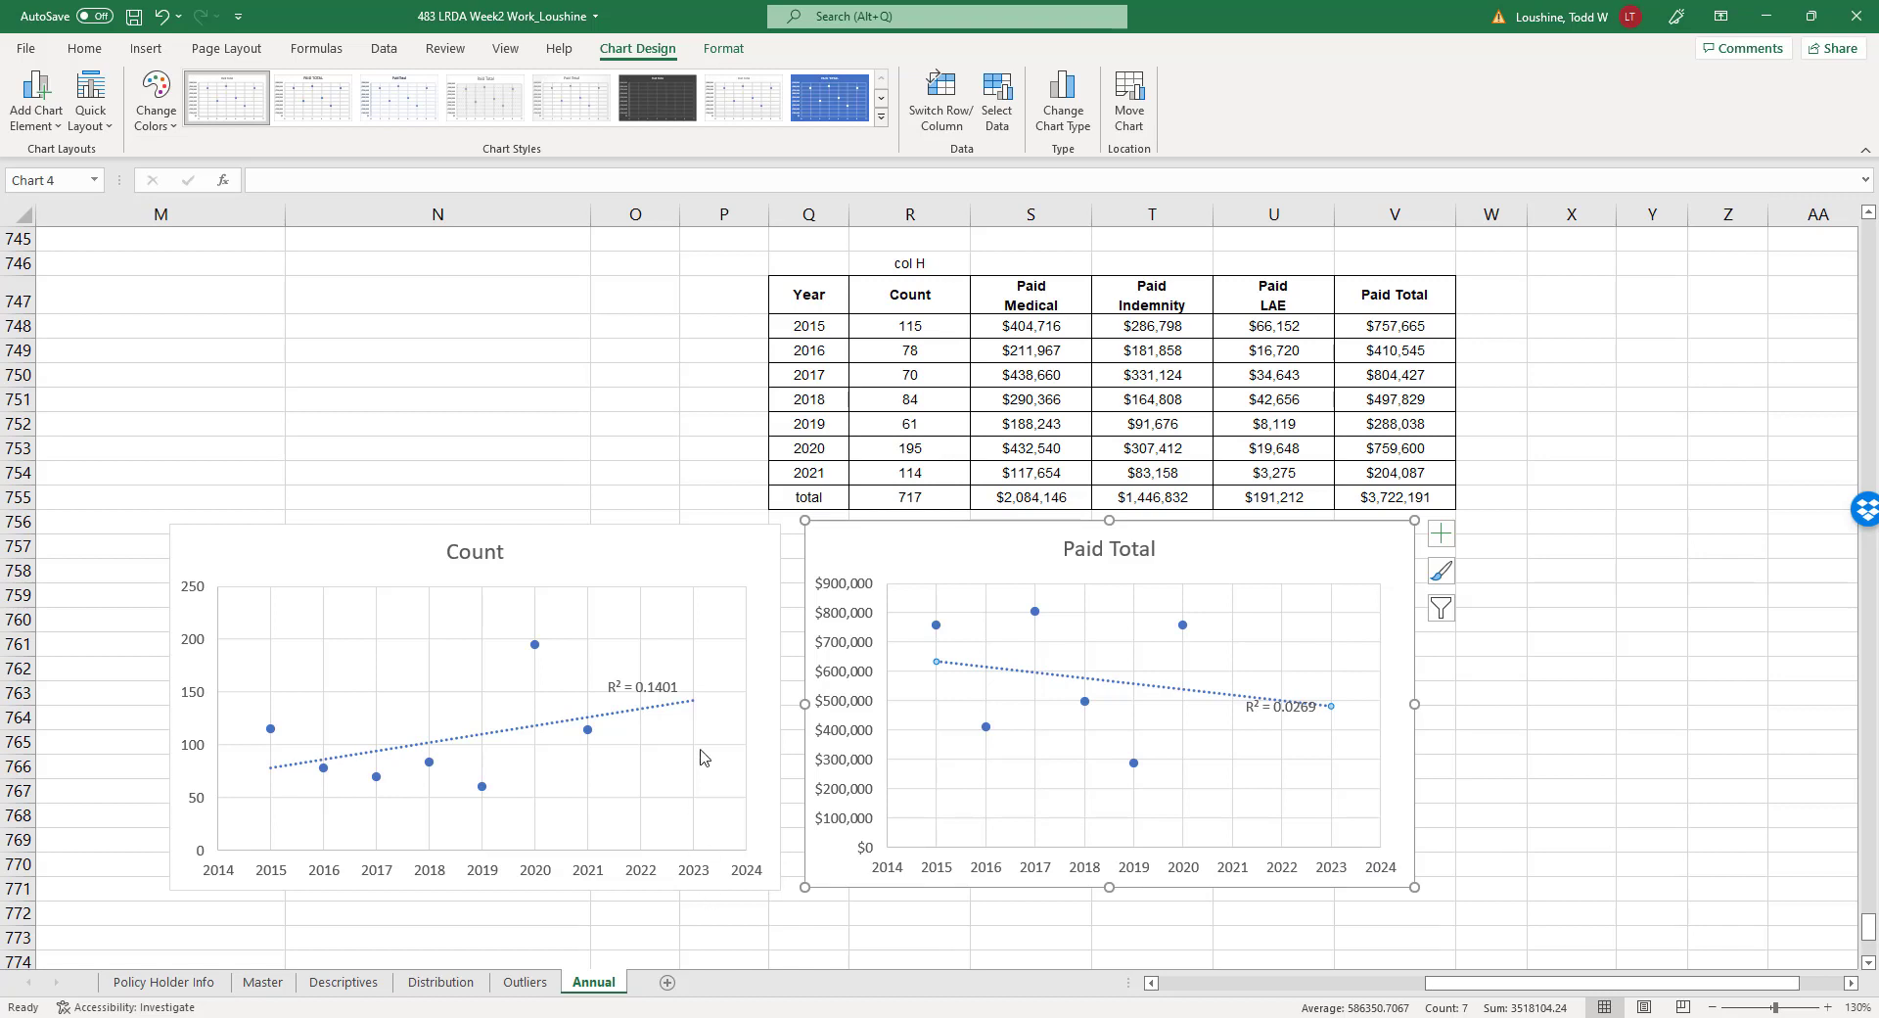
click(1277, 718)
drag(1303, 692, 1318, 671)
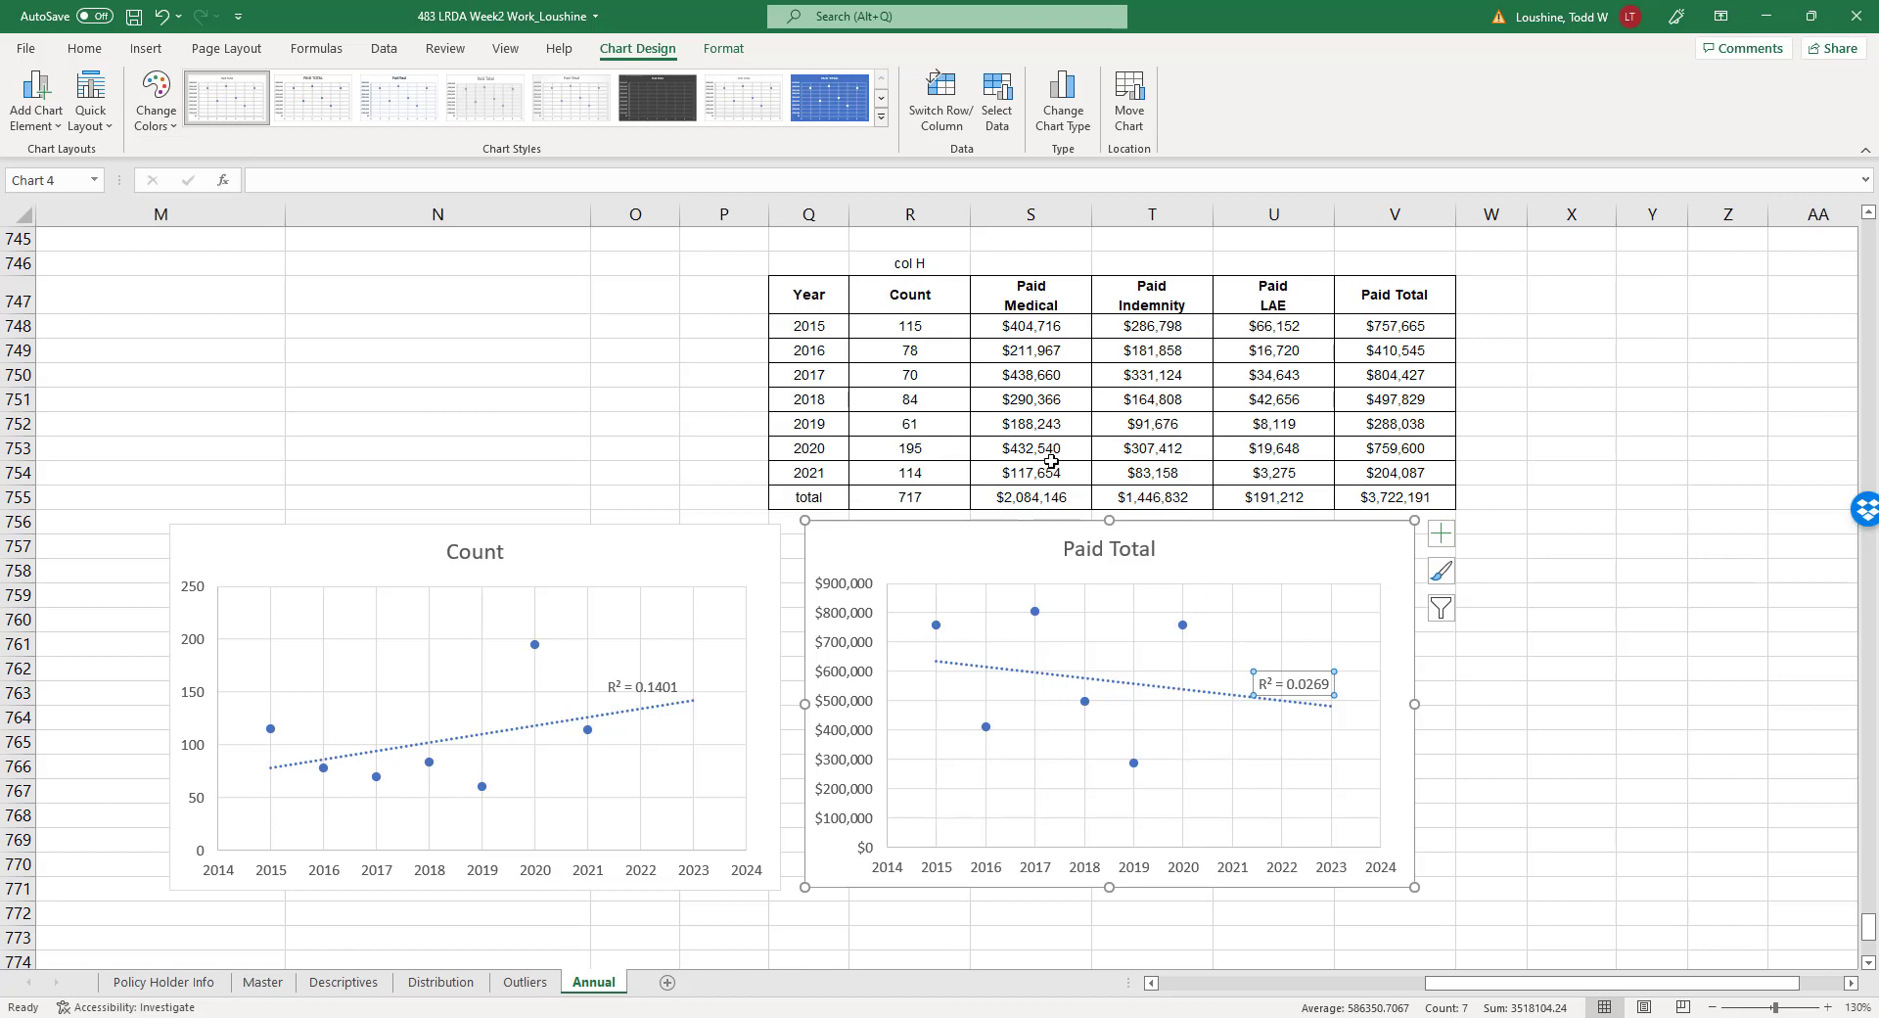
Add a second data series to the Paid Total chart, named from the Paid Medical header in S747.
mouse_move(1181, 624)
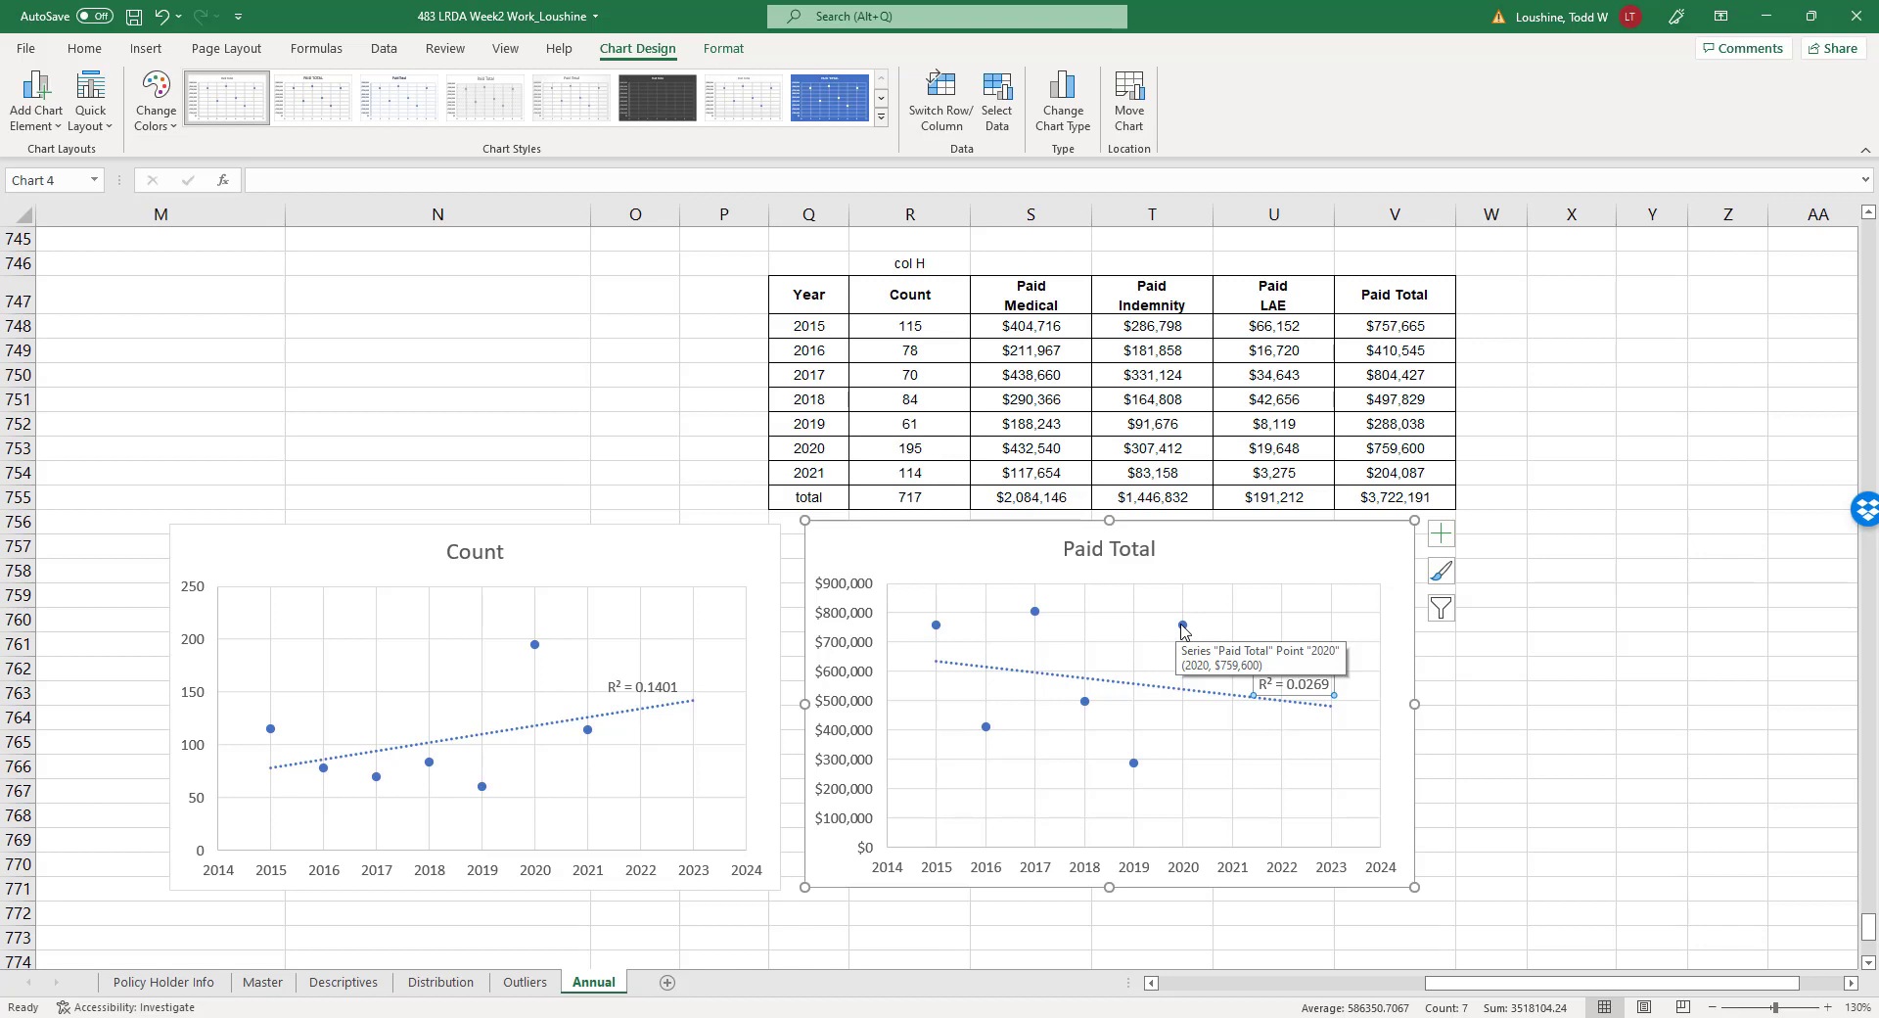
right_click(1181, 626)
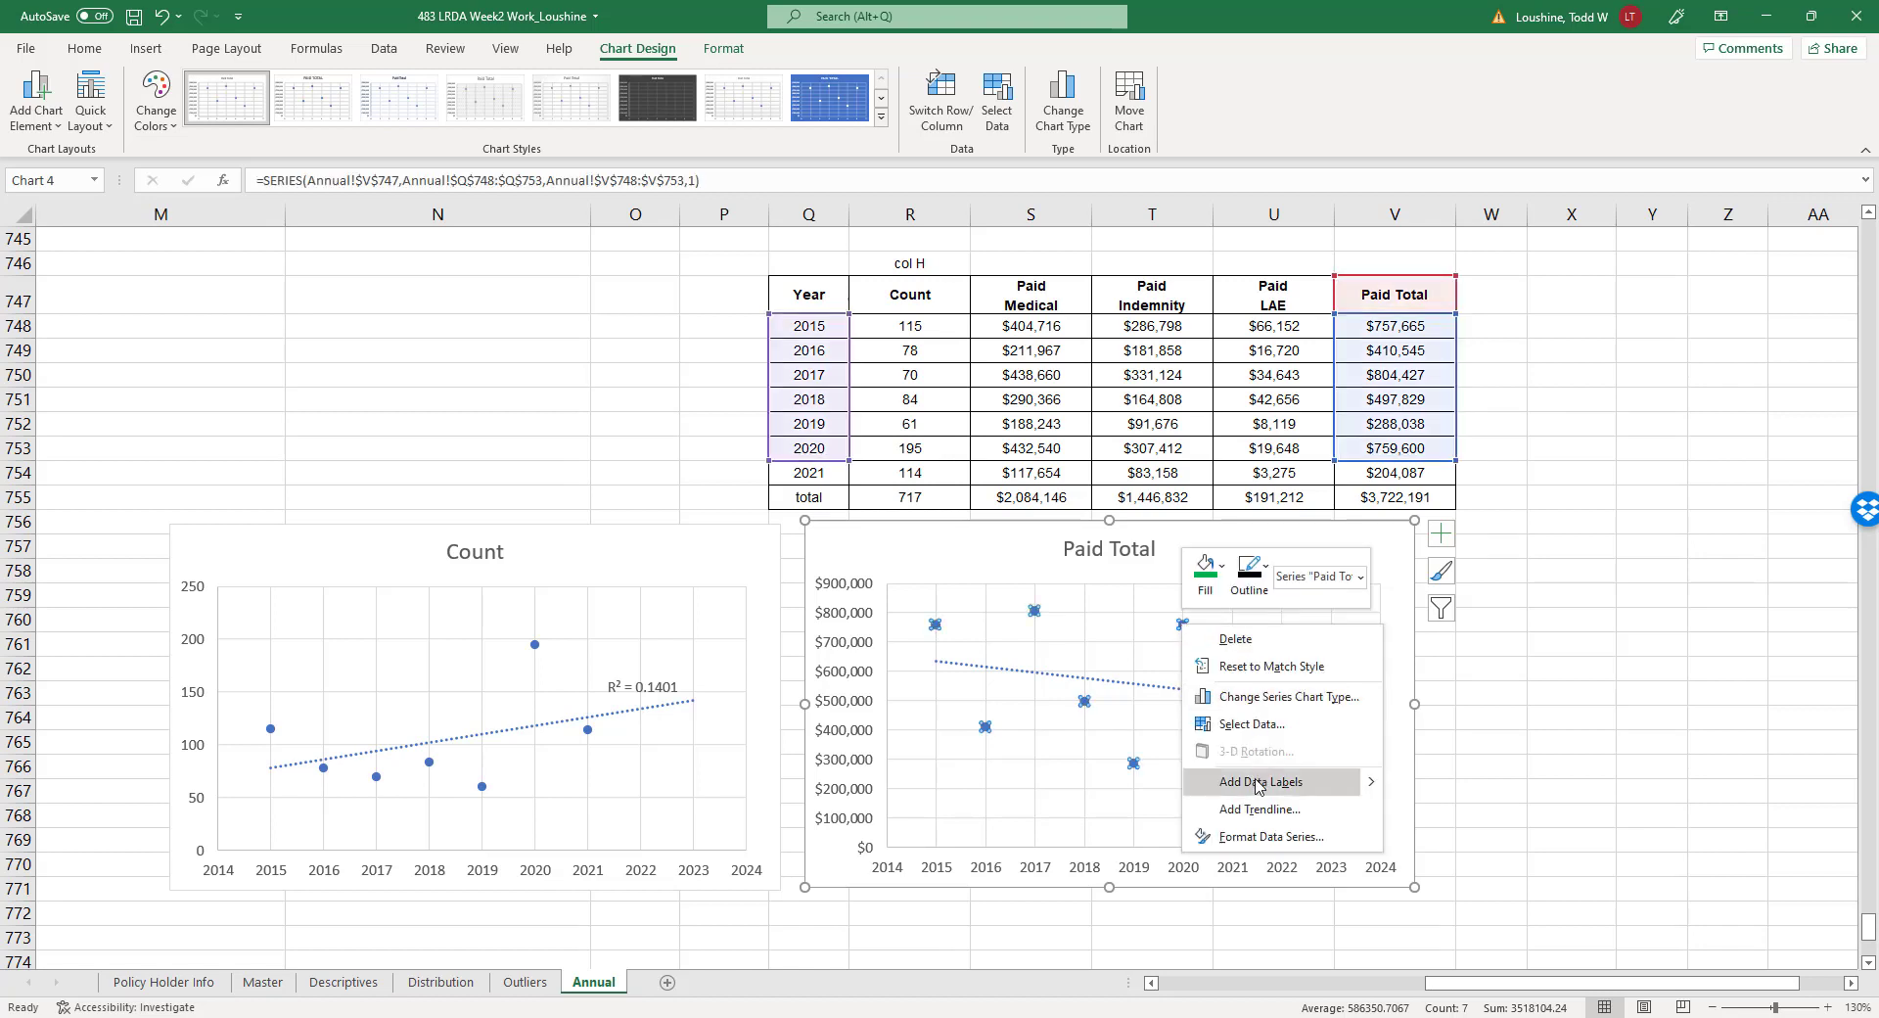
click(1250, 724)
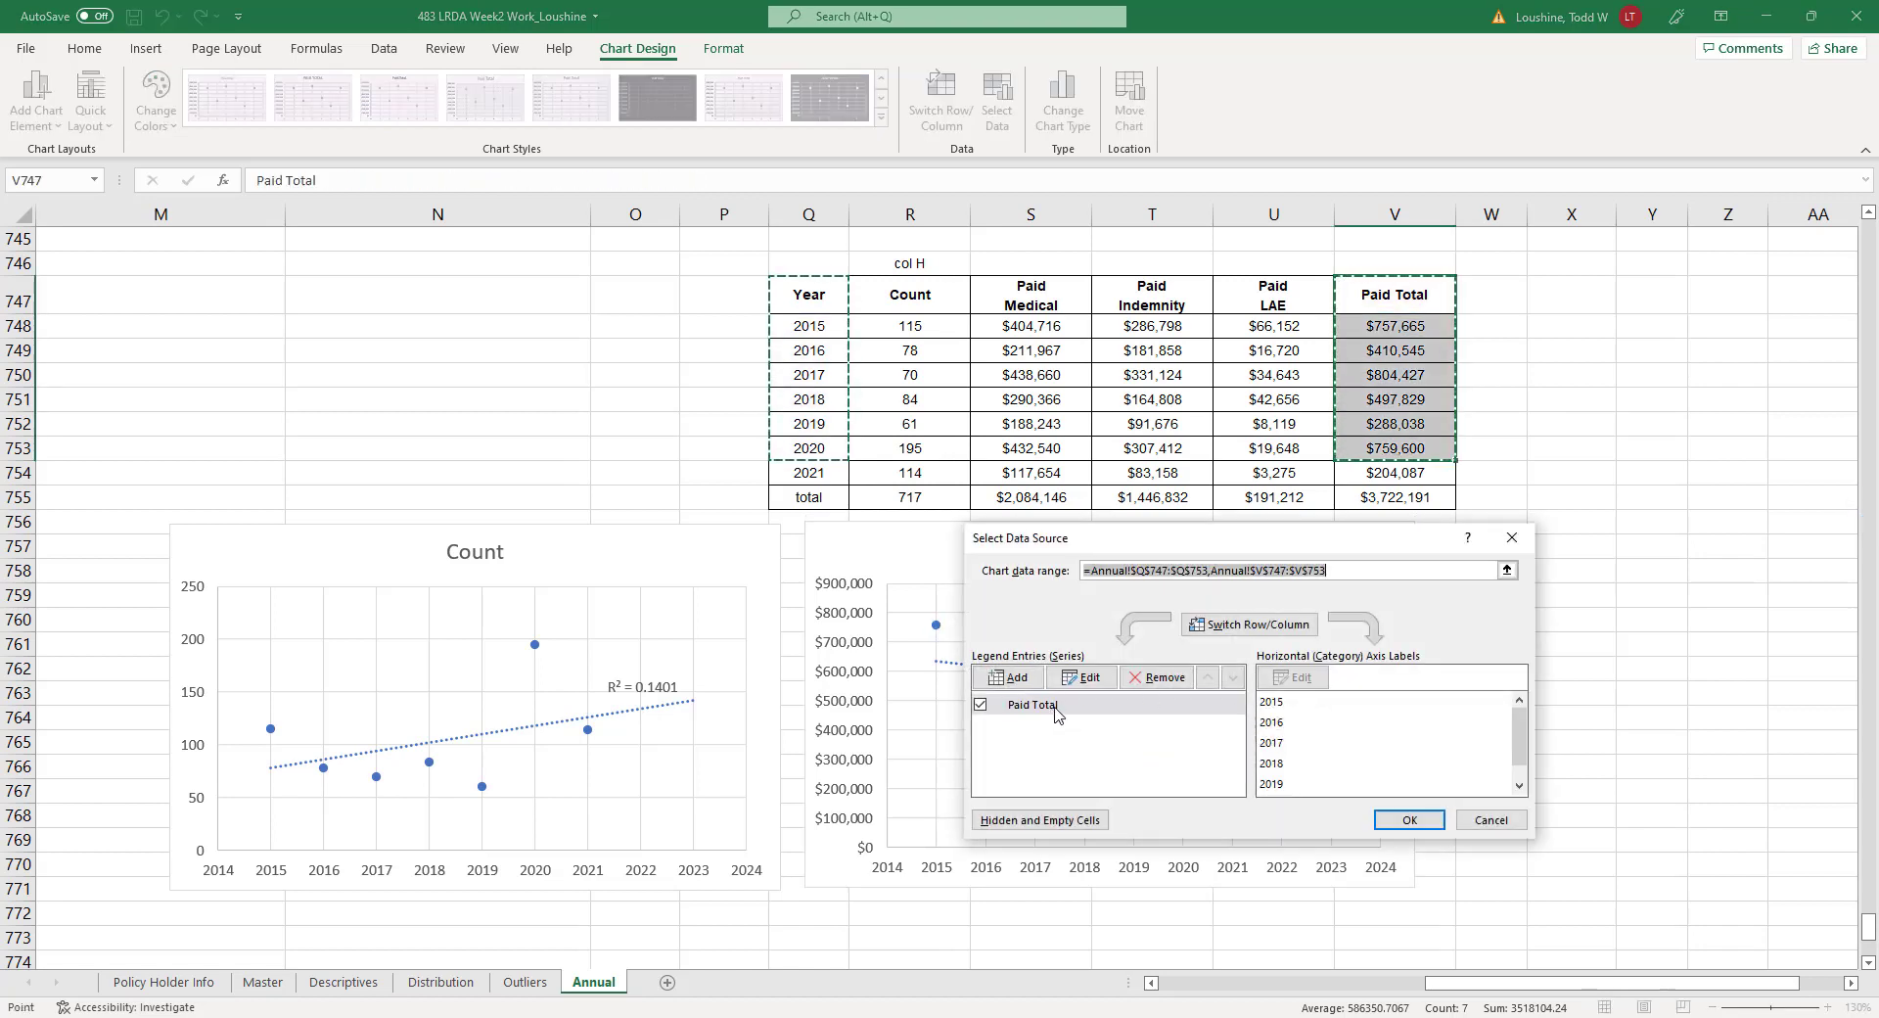
click(1081, 677)
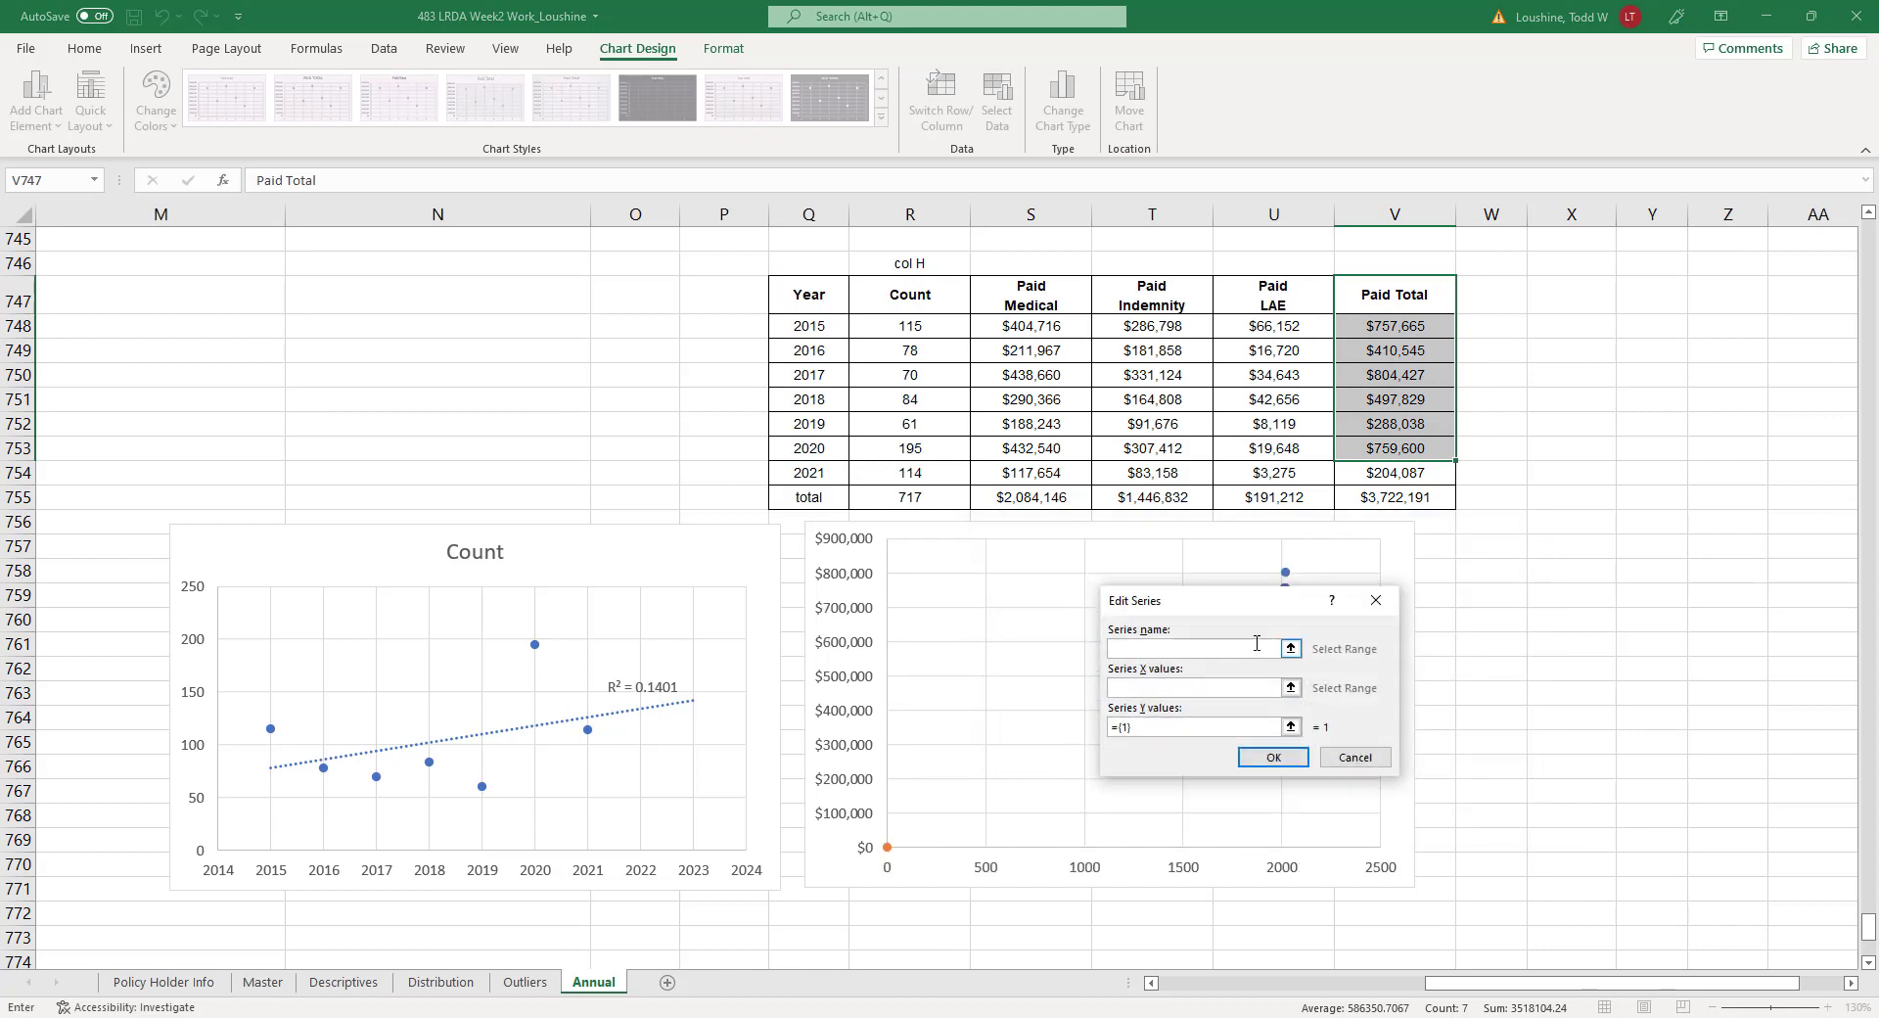
click(1291, 648)
click(1043, 287)
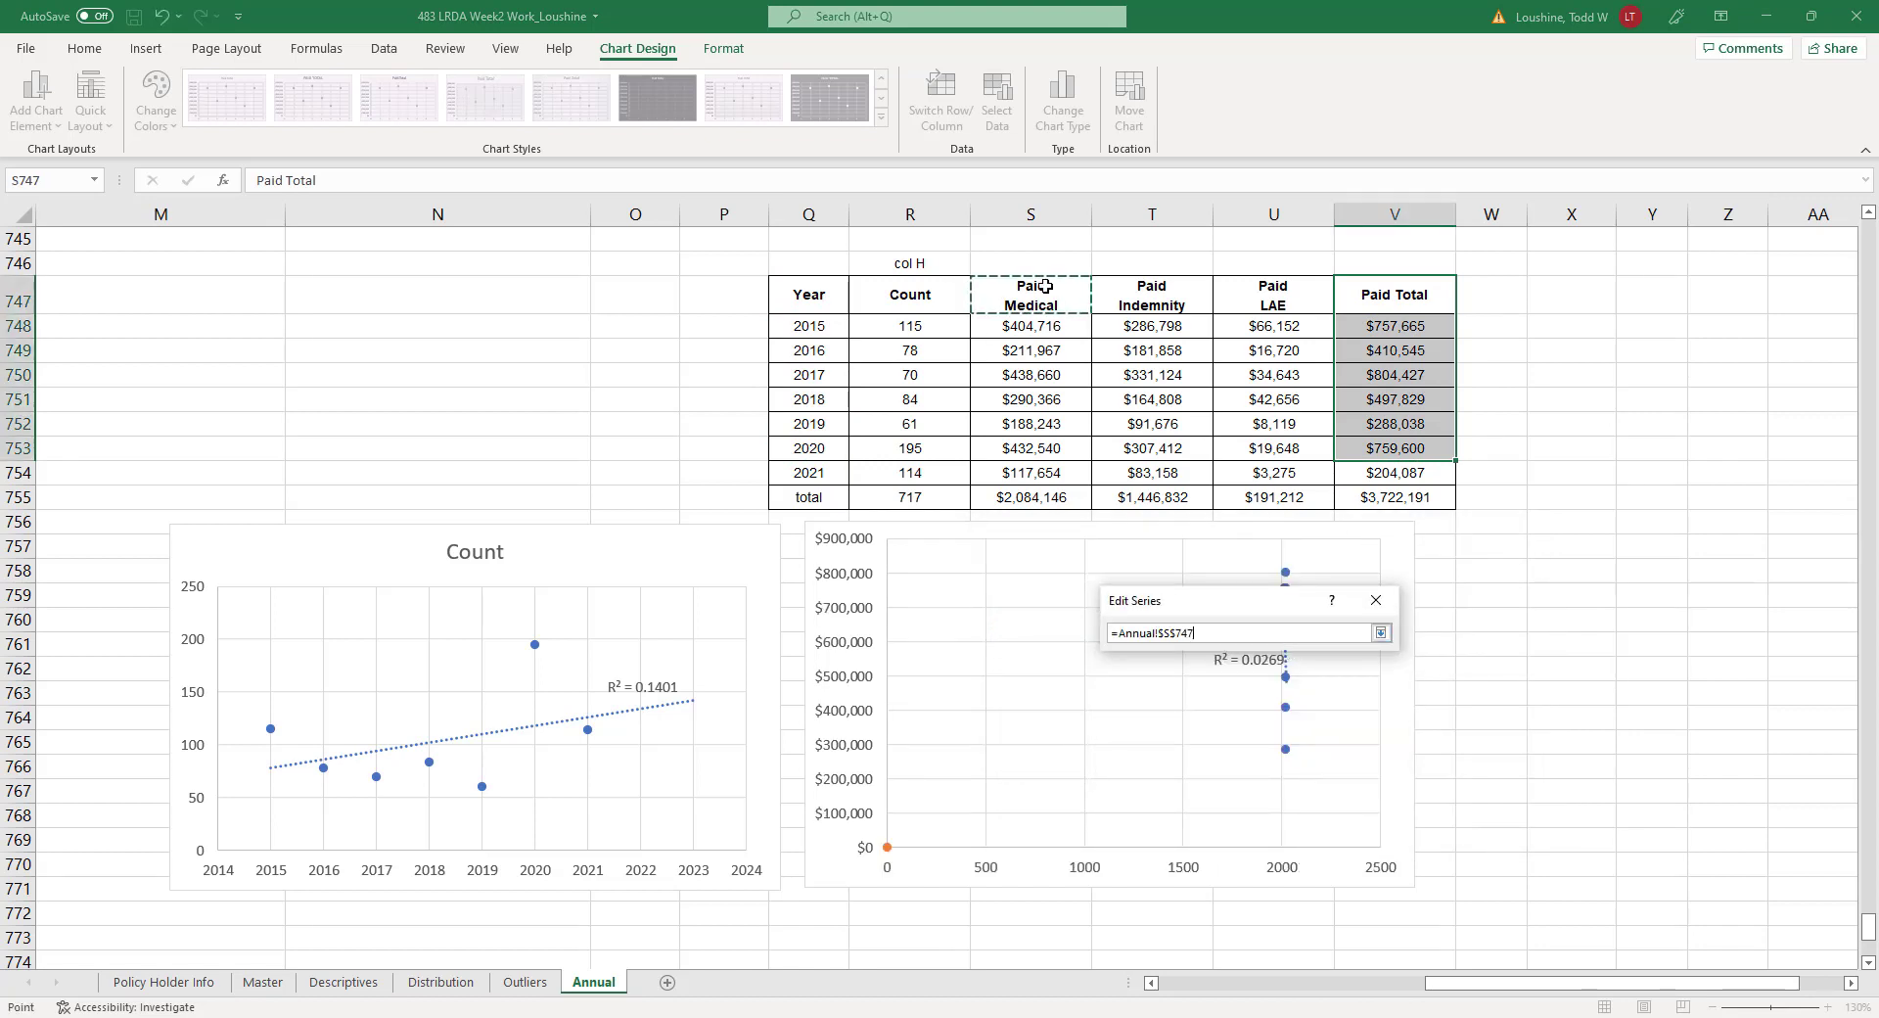
click(1381, 633)
Set the Paid Medical series' X values to the years in Q748:Q753 and its Y values to S748:S753.
click(1289, 685)
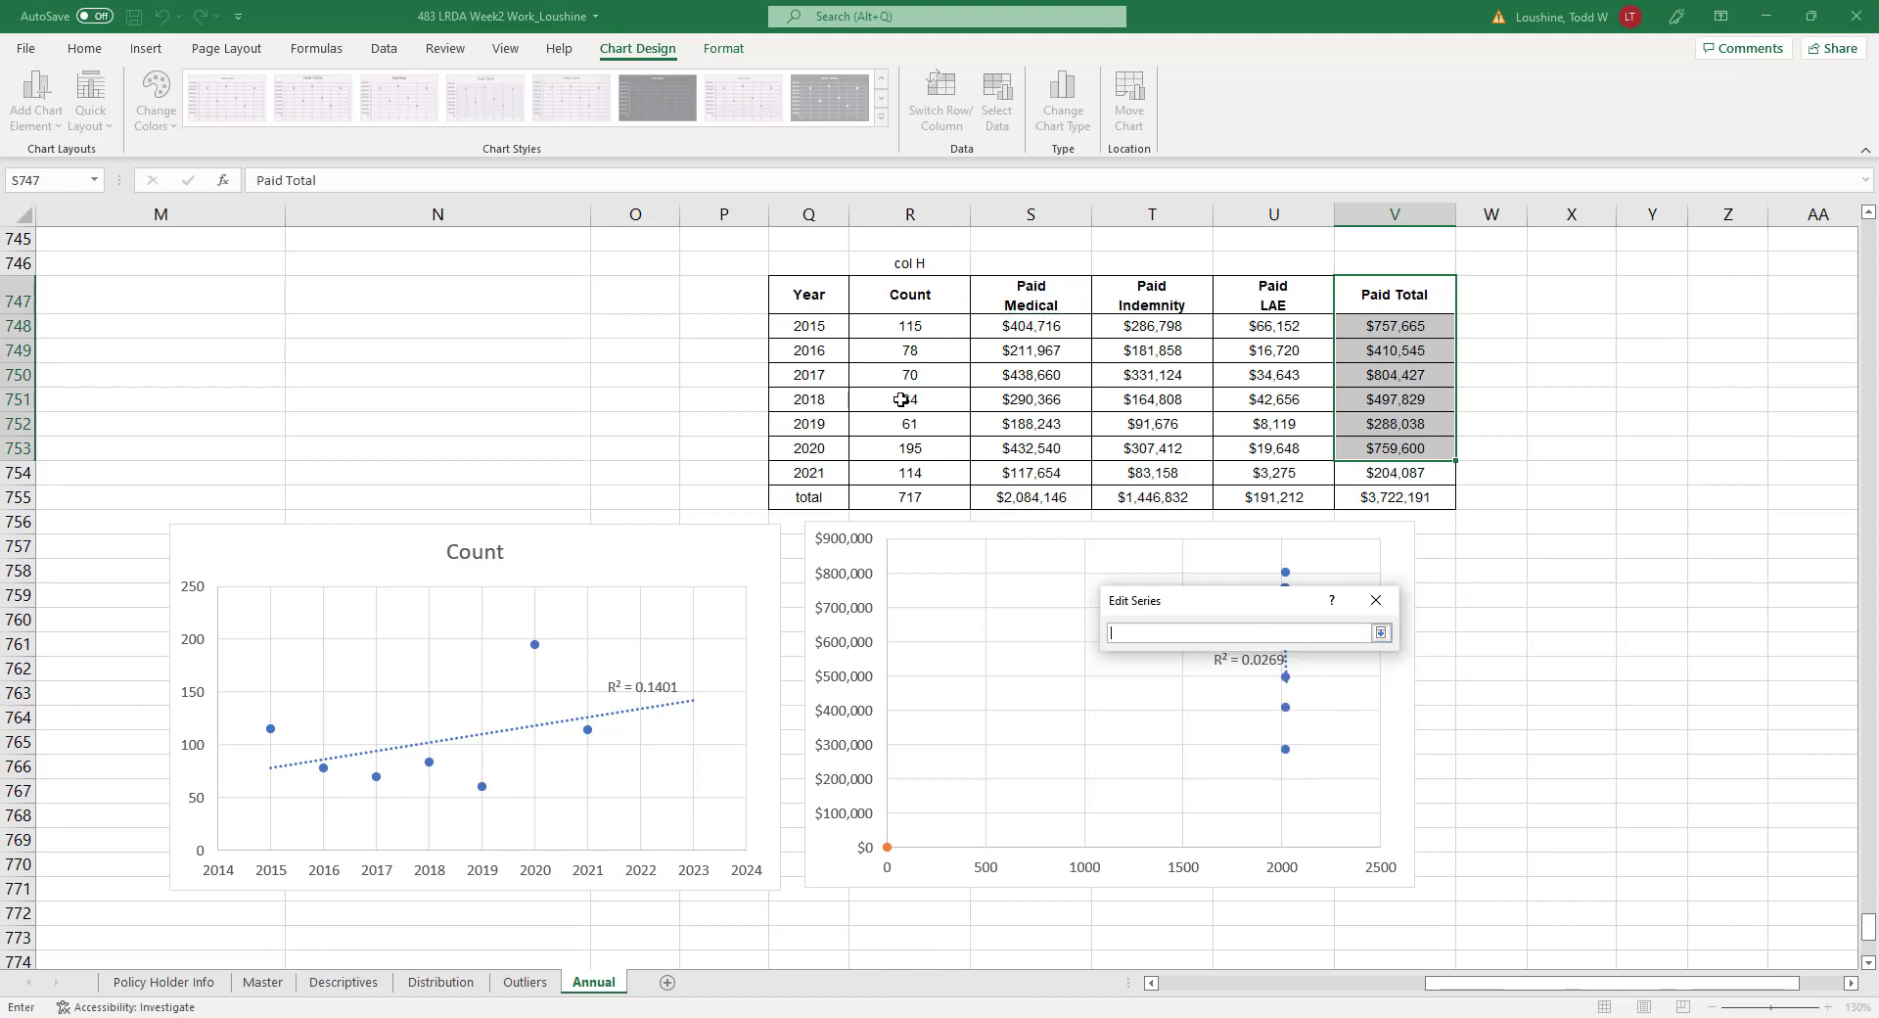
click(827, 330)
drag(826, 330, 822, 448)
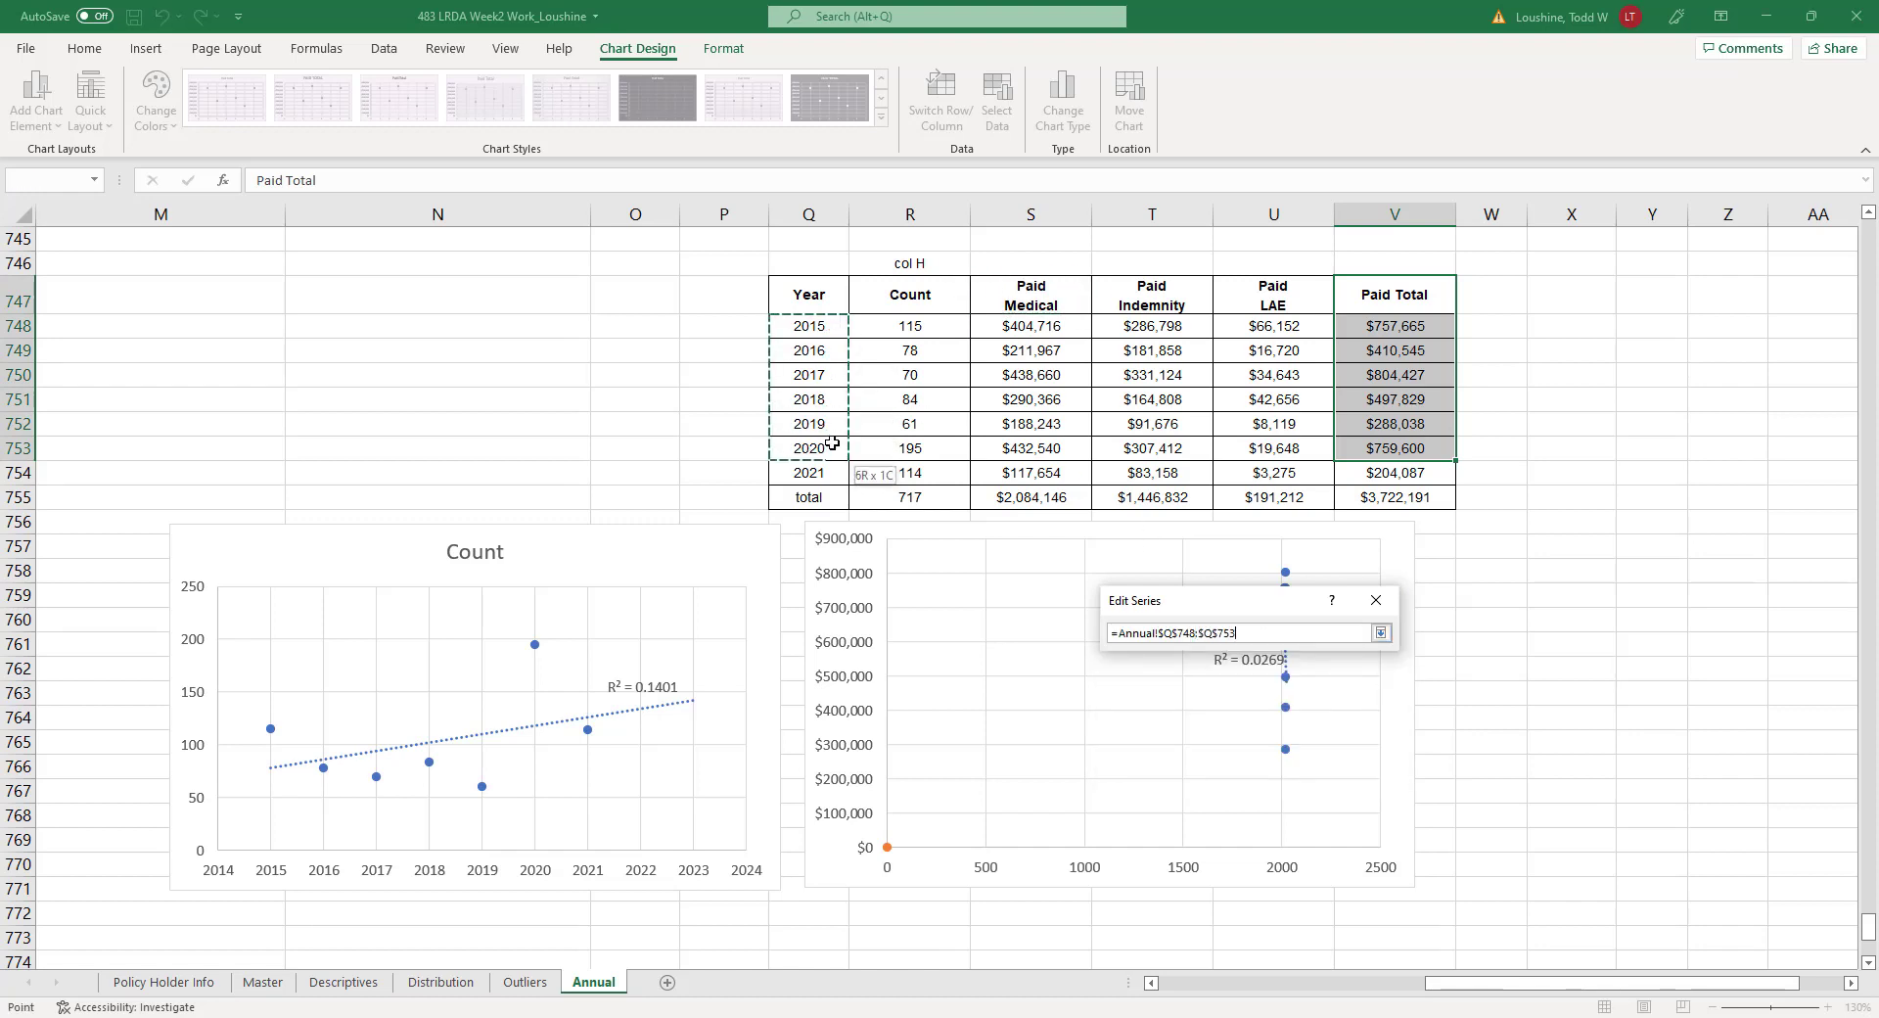
click(1380, 633)
click(1289, 726)
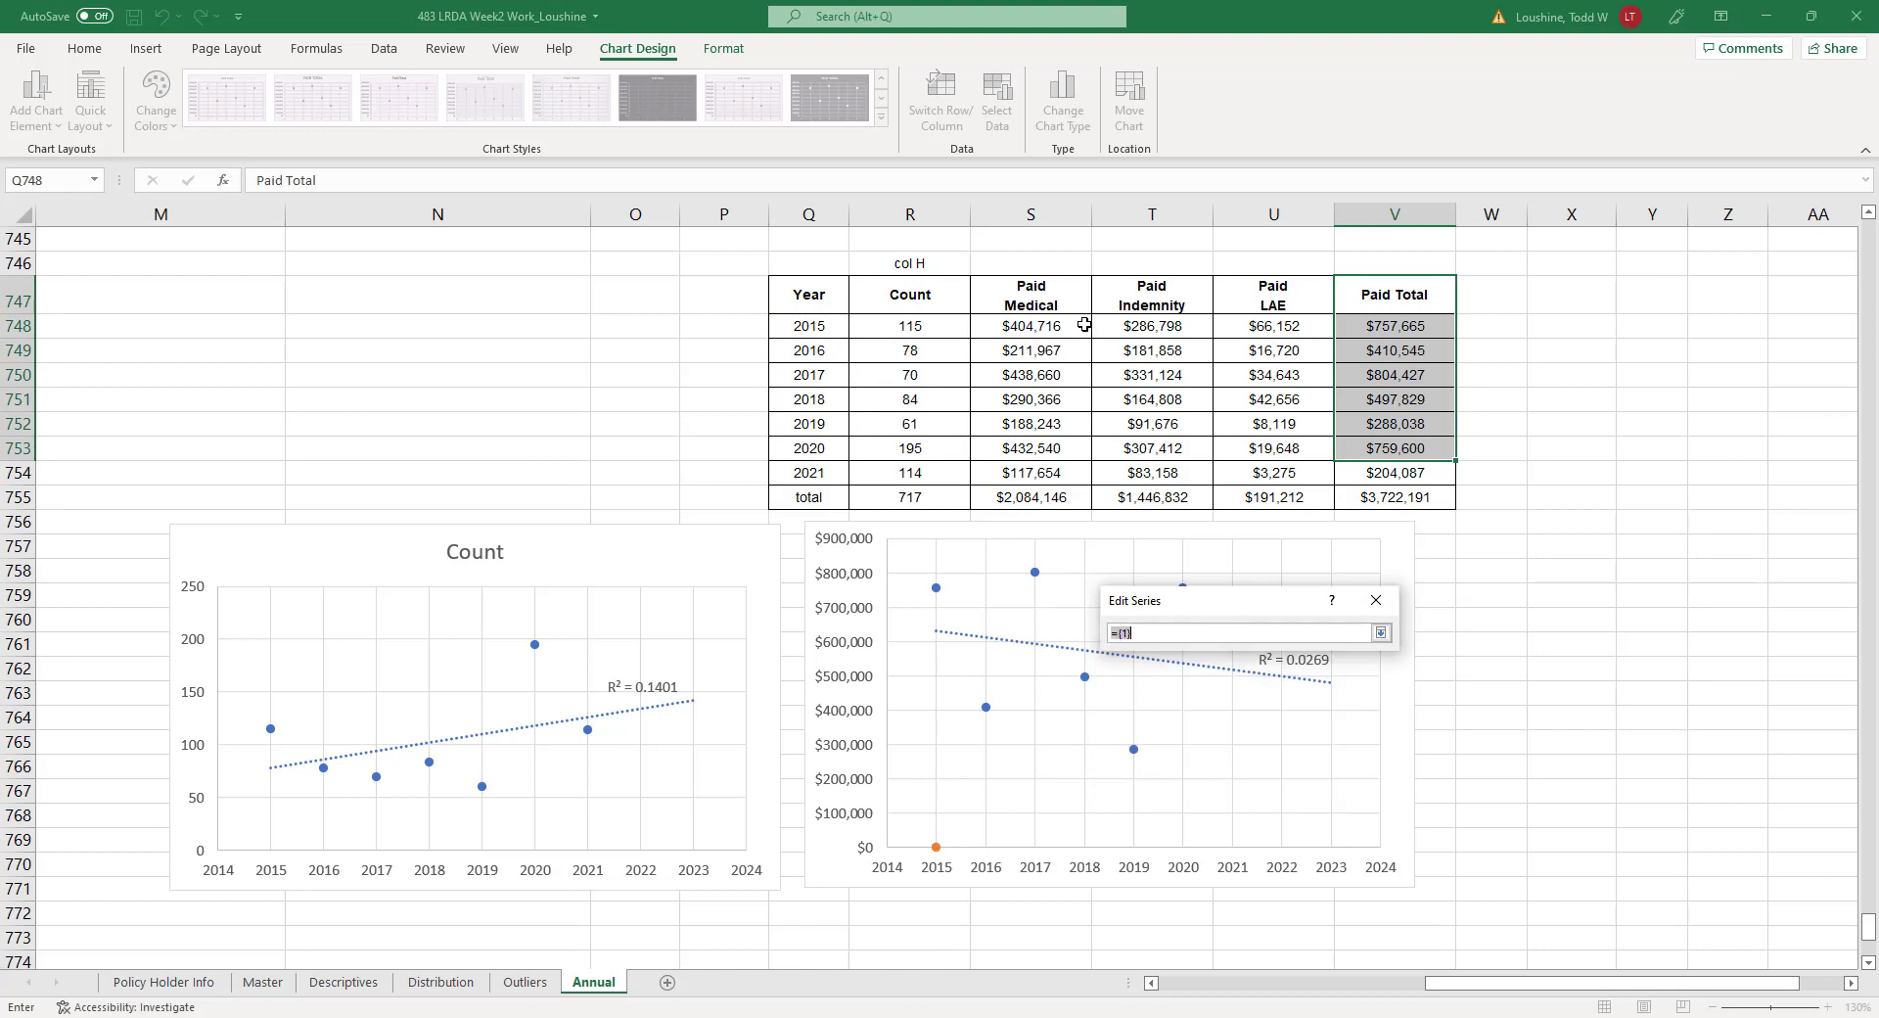
click(1076, 327)
drag(1071, 346, 1094, 450)
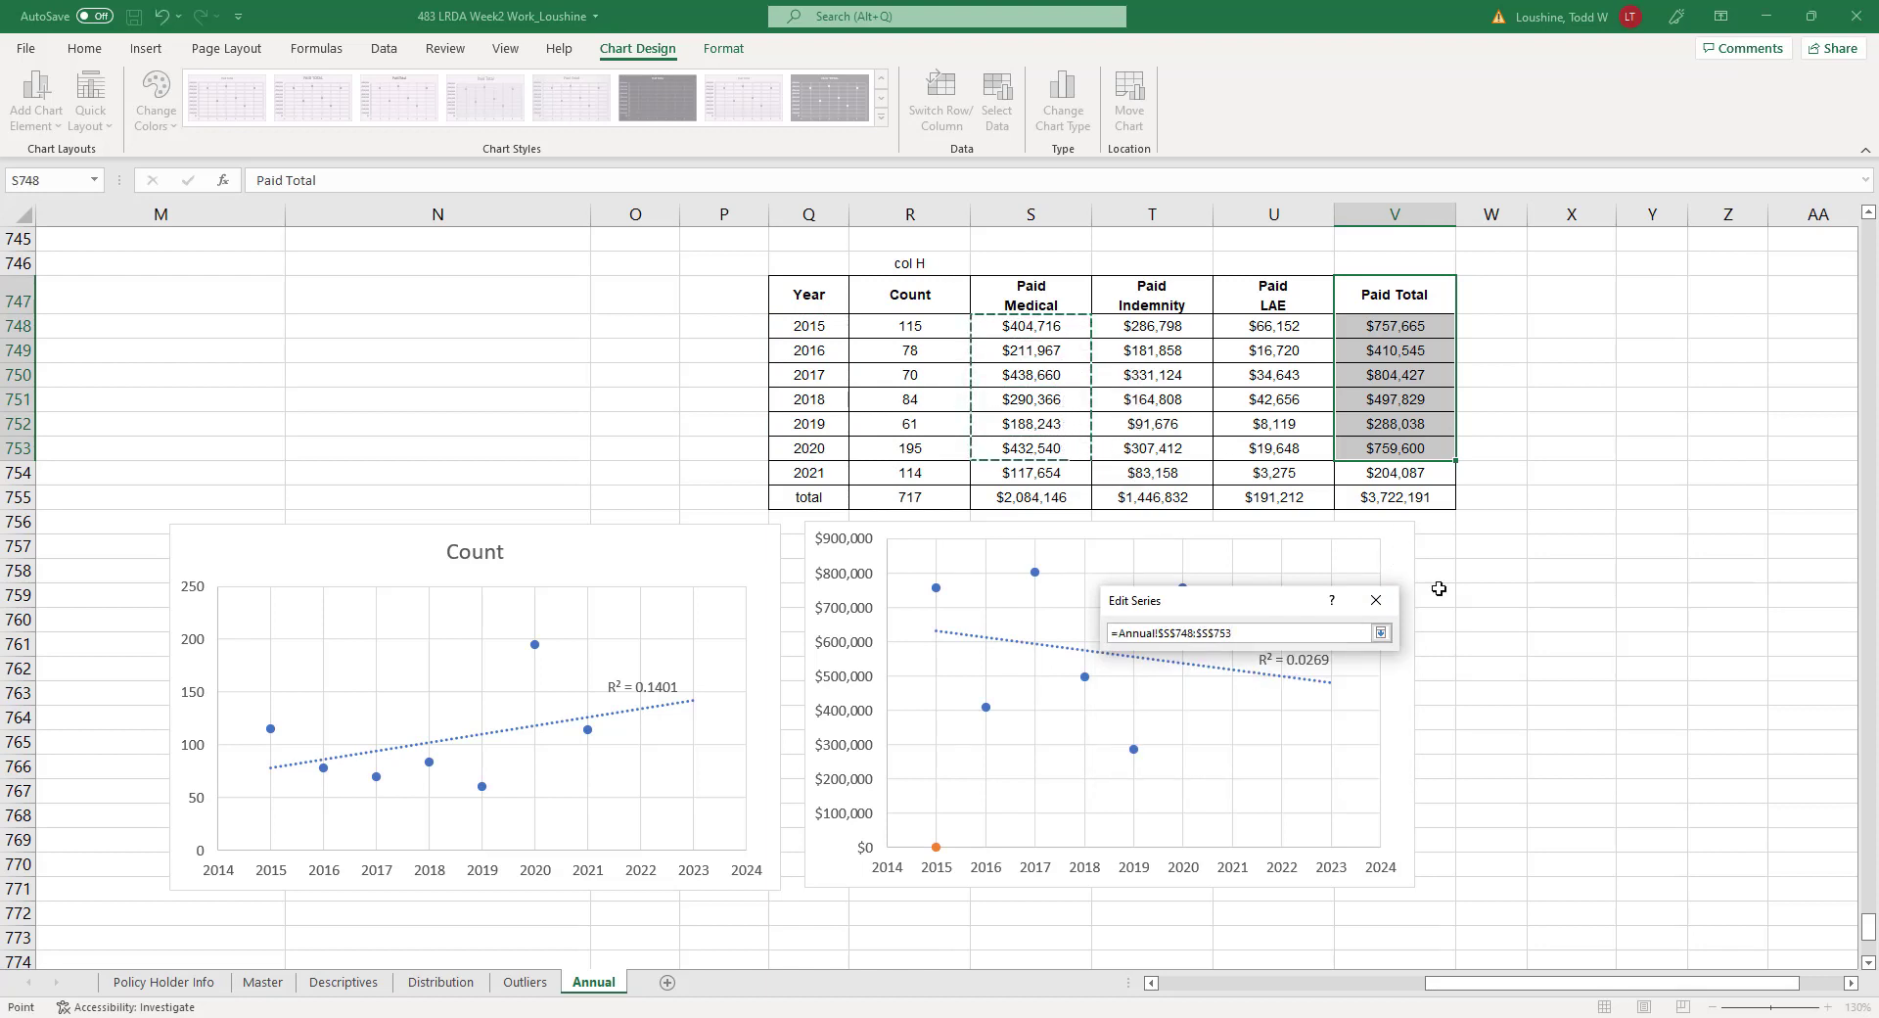
click(1381, 633)
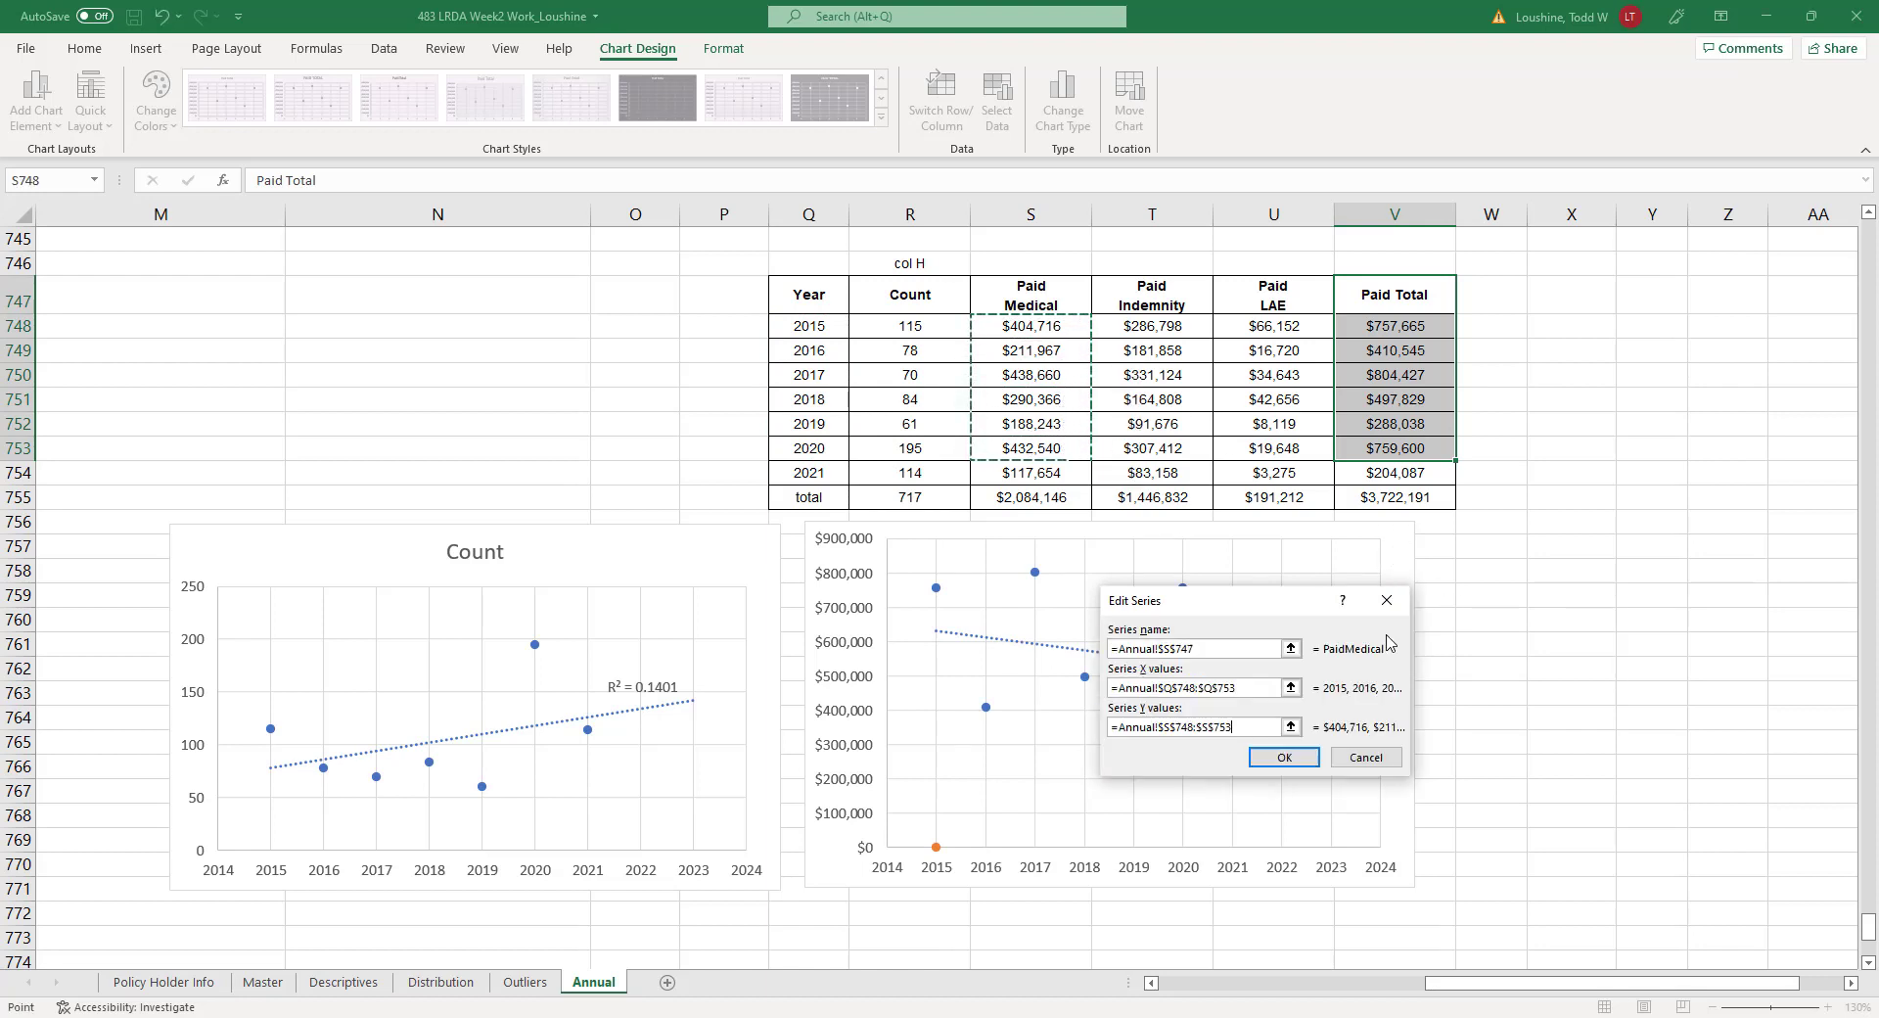
click(1284, 758)
click(1406, 821)
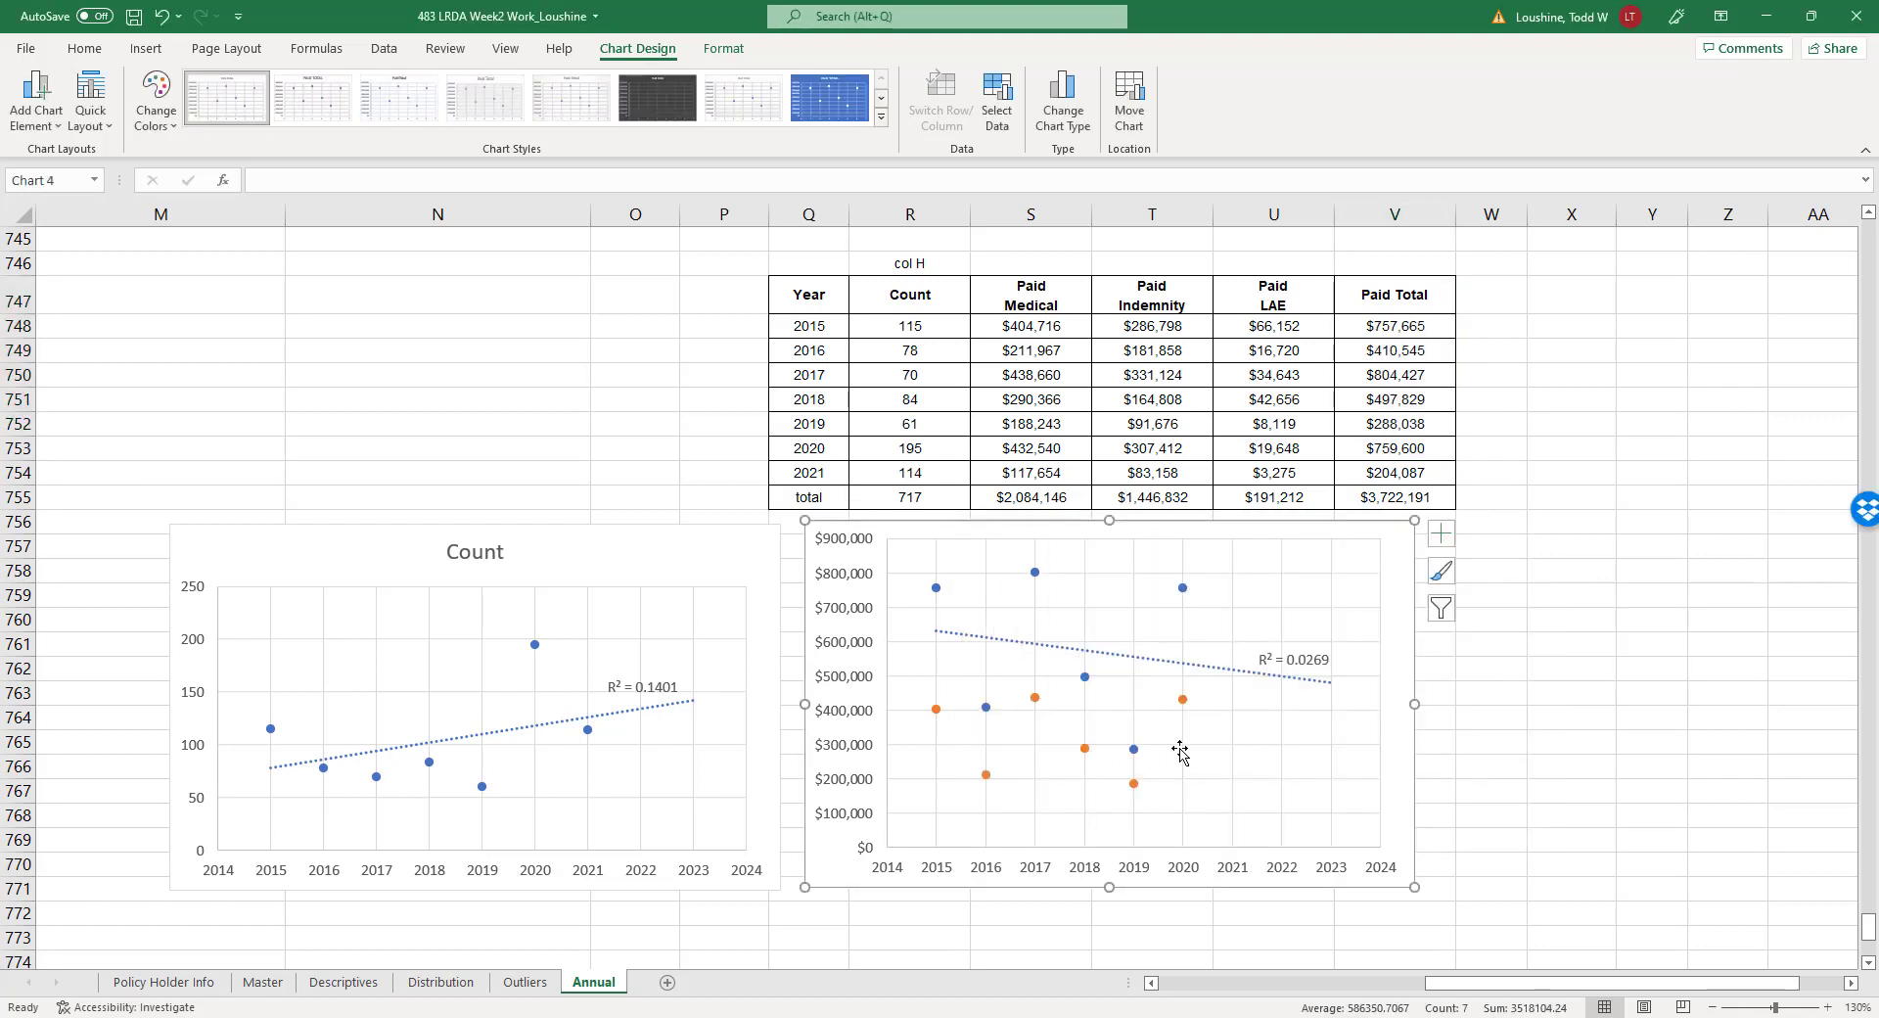
Add a linear trendline to the Paid Medical series, forecast 3 periods forward, with its R-squared value displayed just below the line.
right_click(1182, 700)
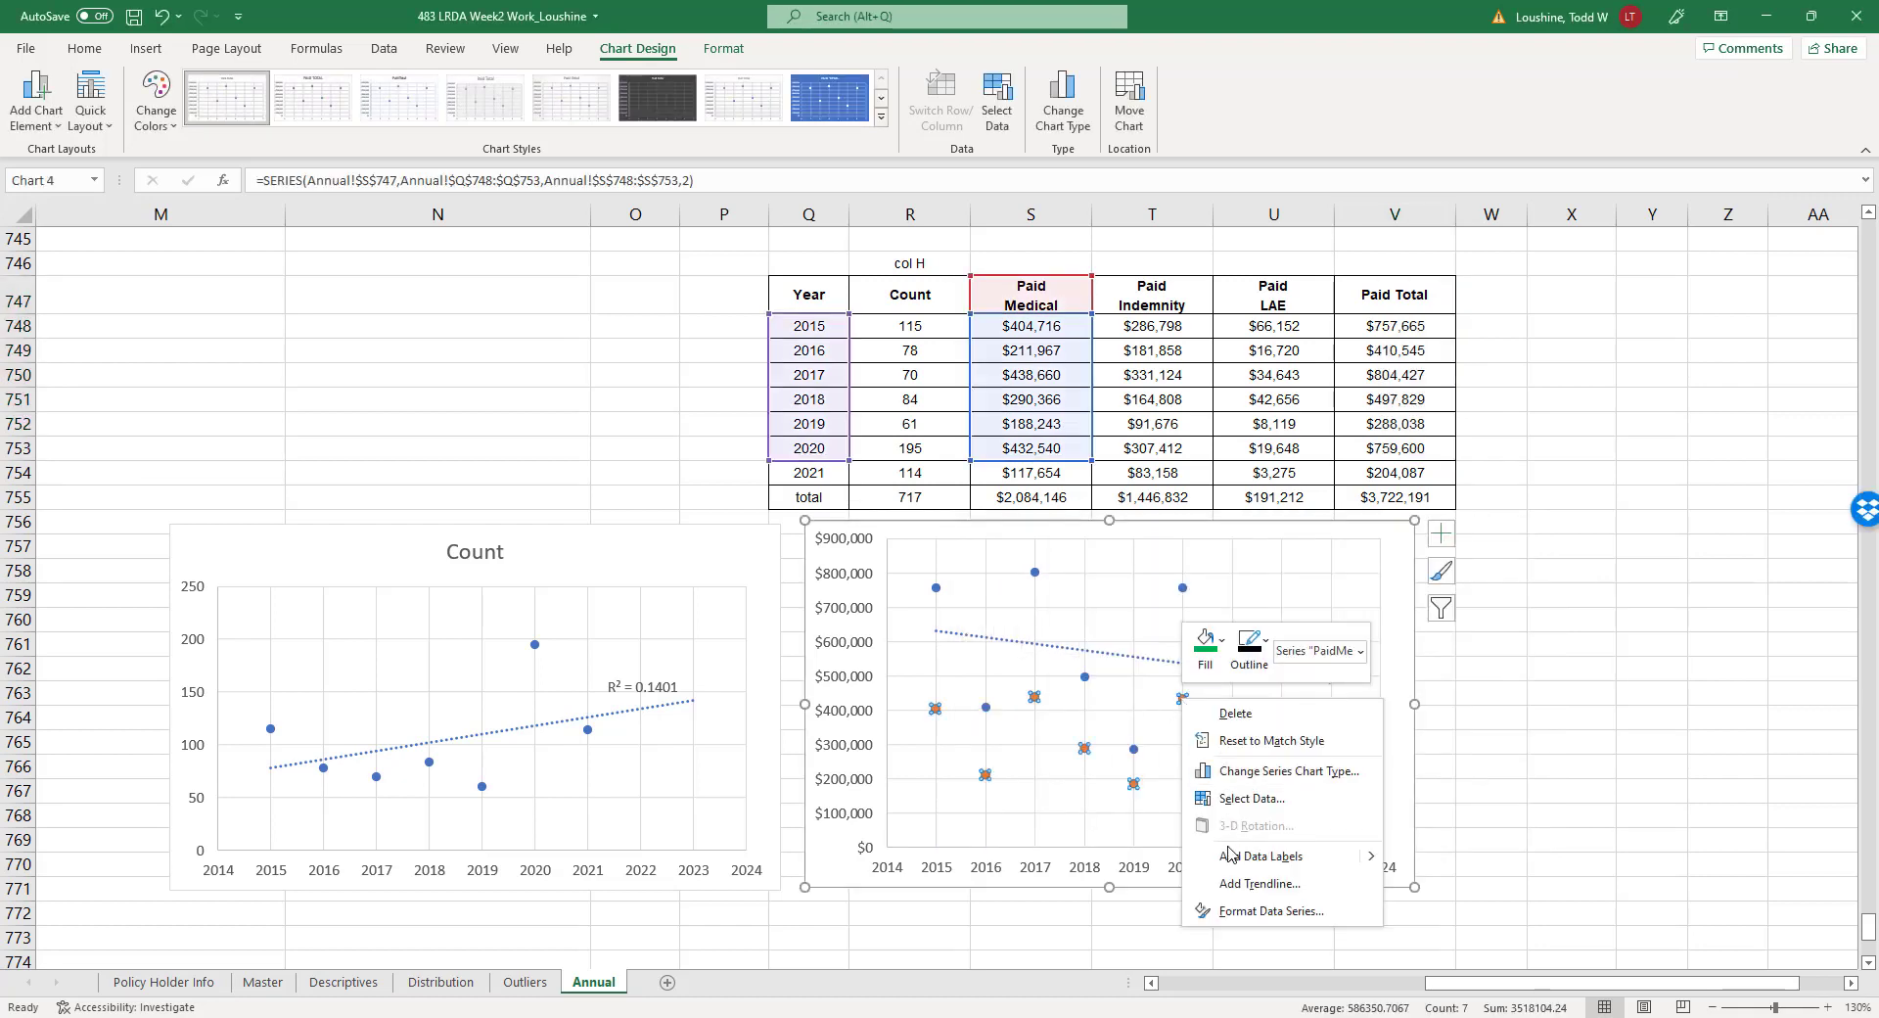
click(1238, 883)
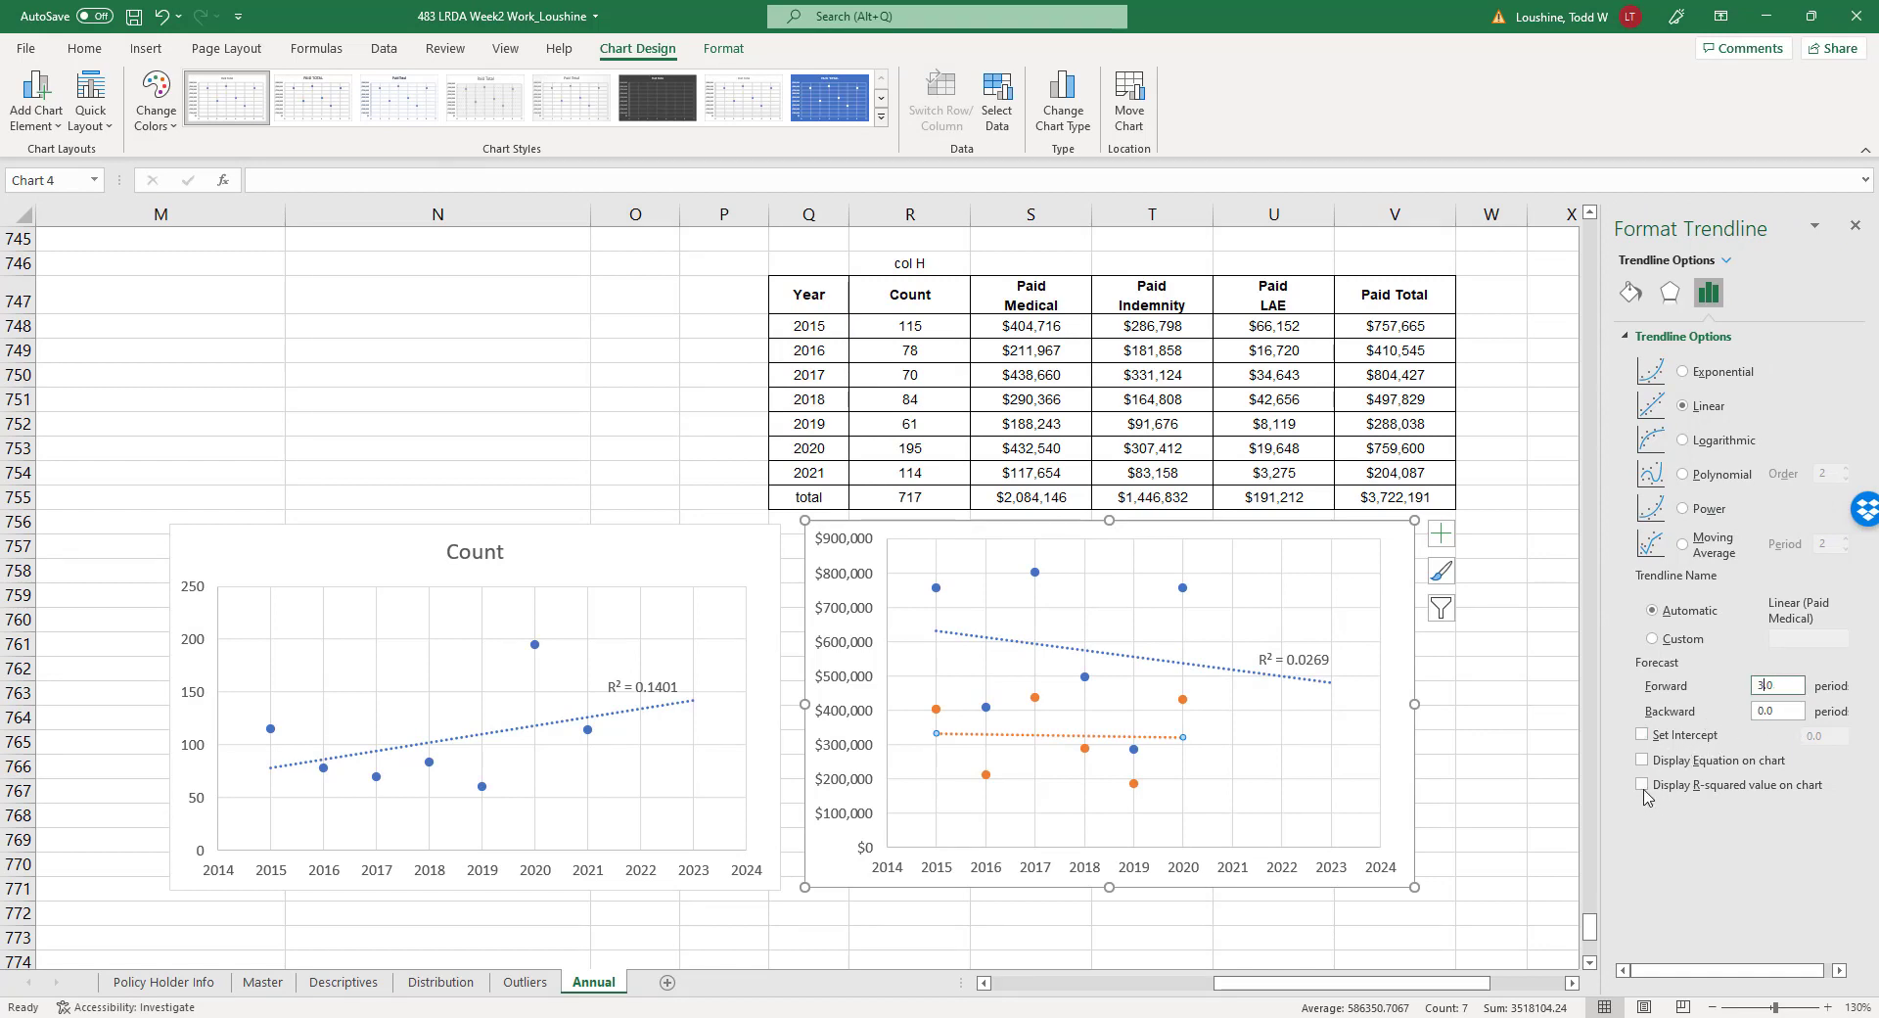
click(1642, 785)
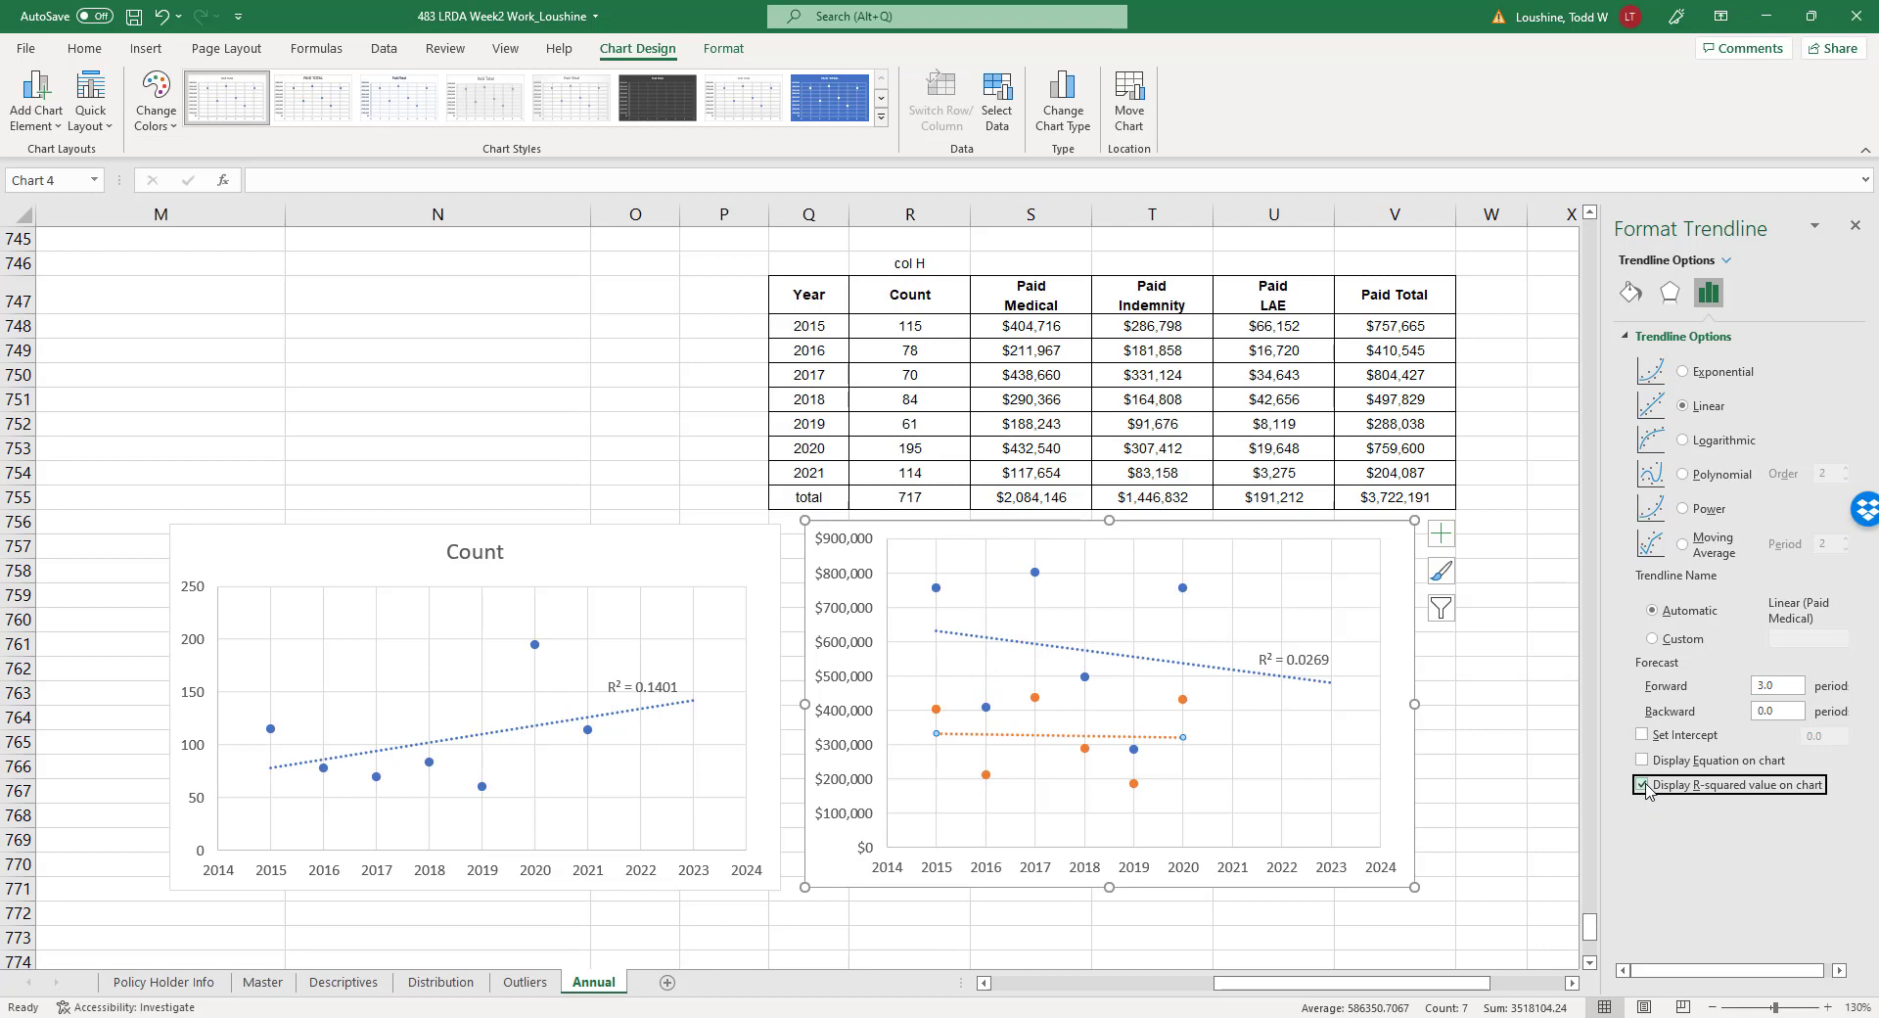
click(1505, 720)
click(1300, 754)
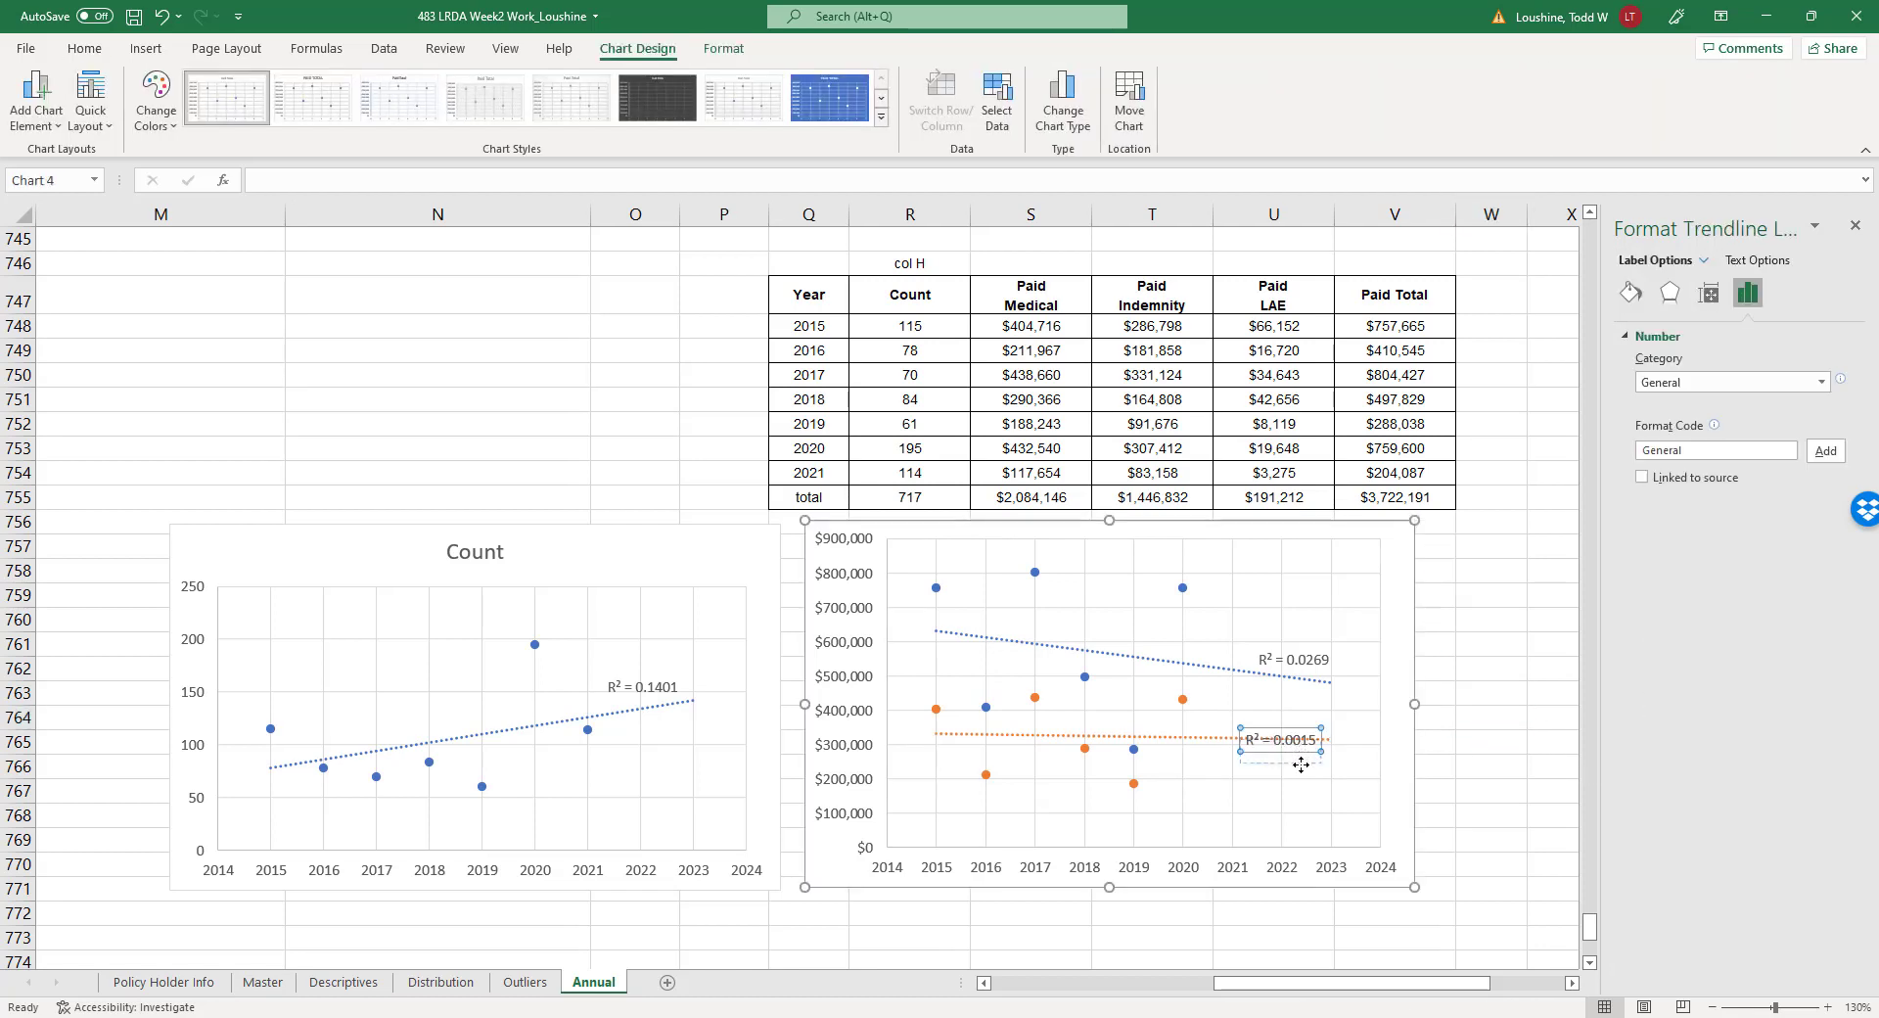
drag(1303, 770, 1306, 770)
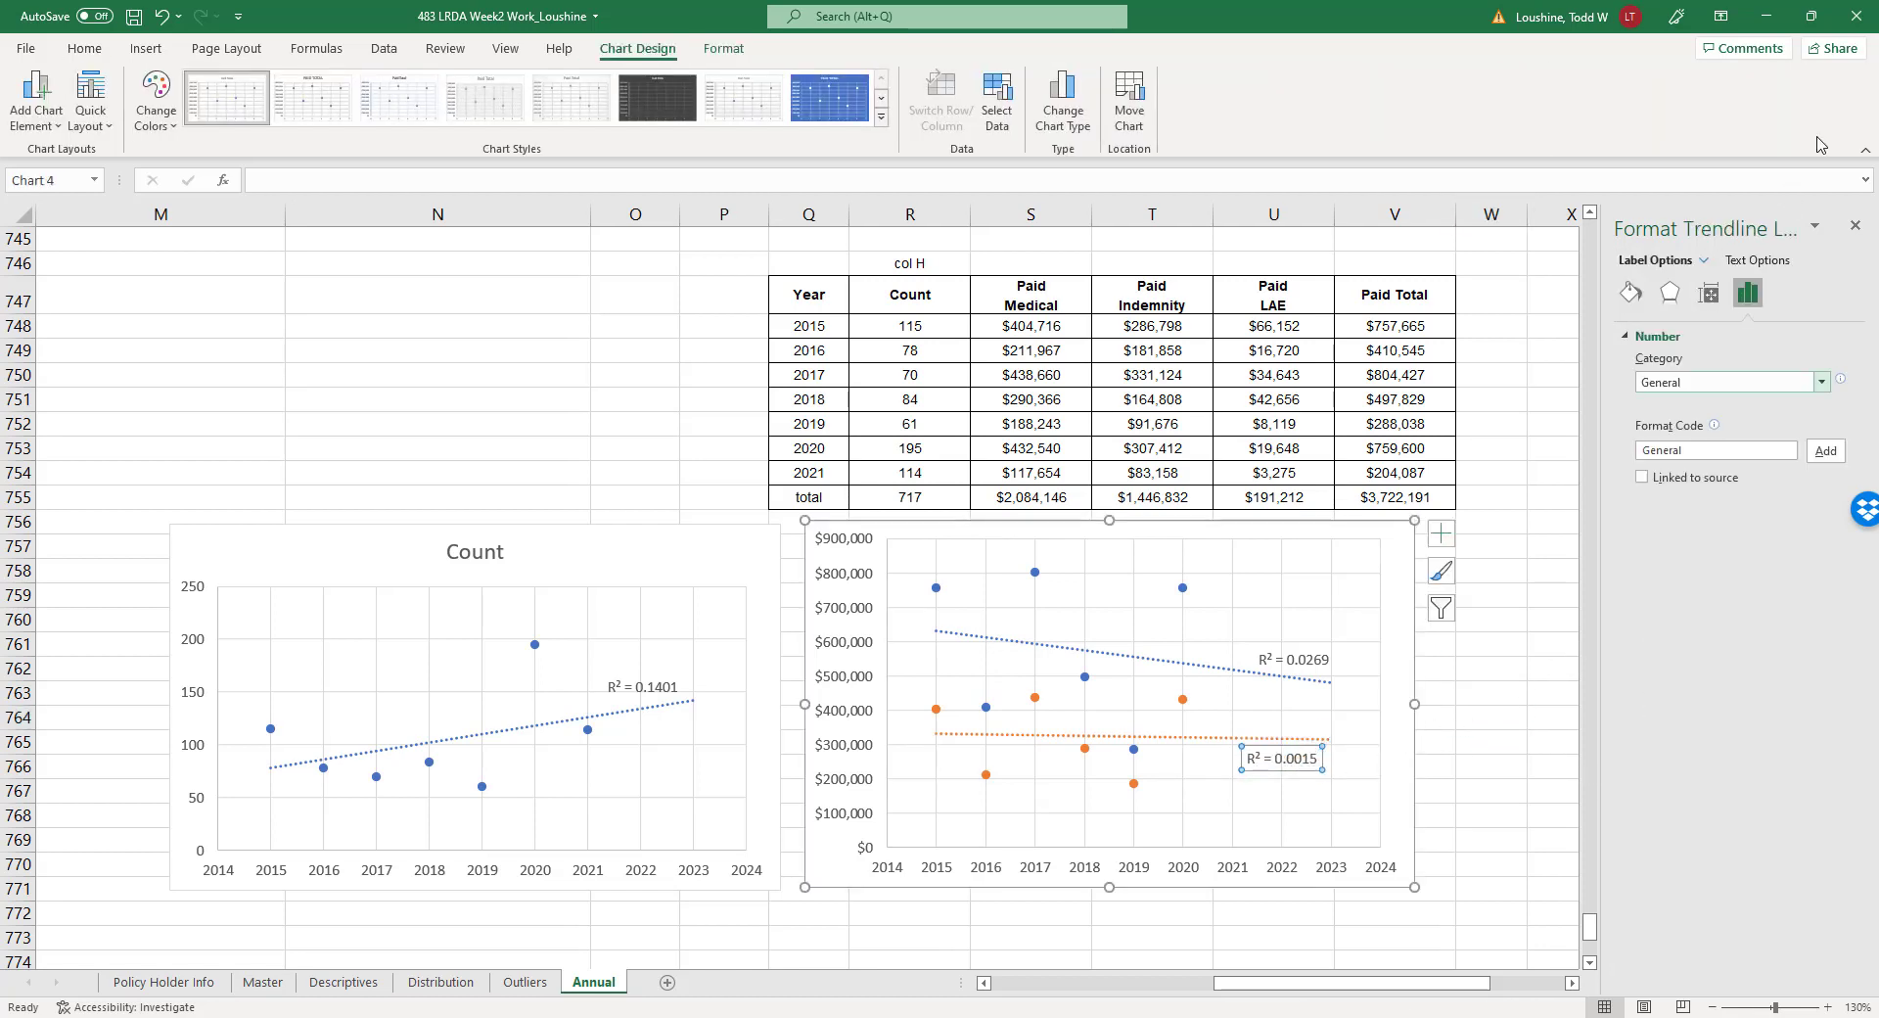
click(1854, 225)
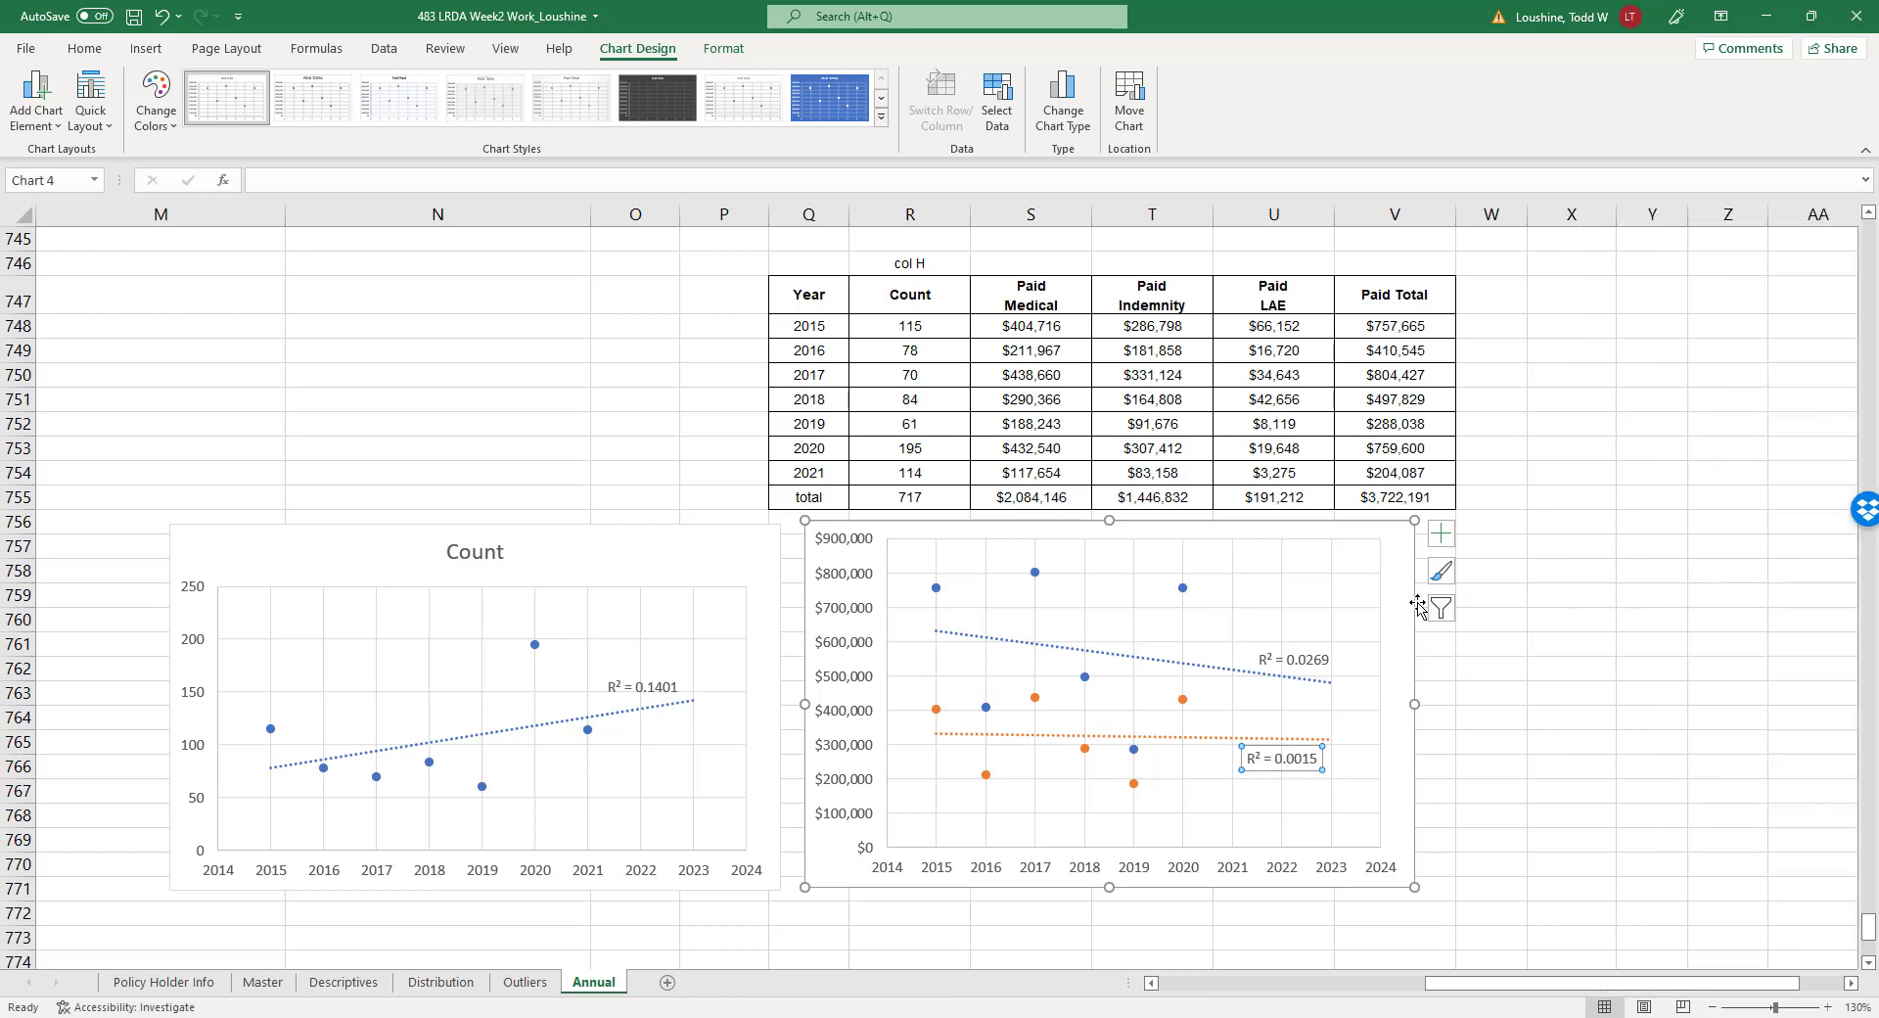
Add a legend below the plot area of the paid amounts chart and enlarge the chart slightly.
click(1436, 612)
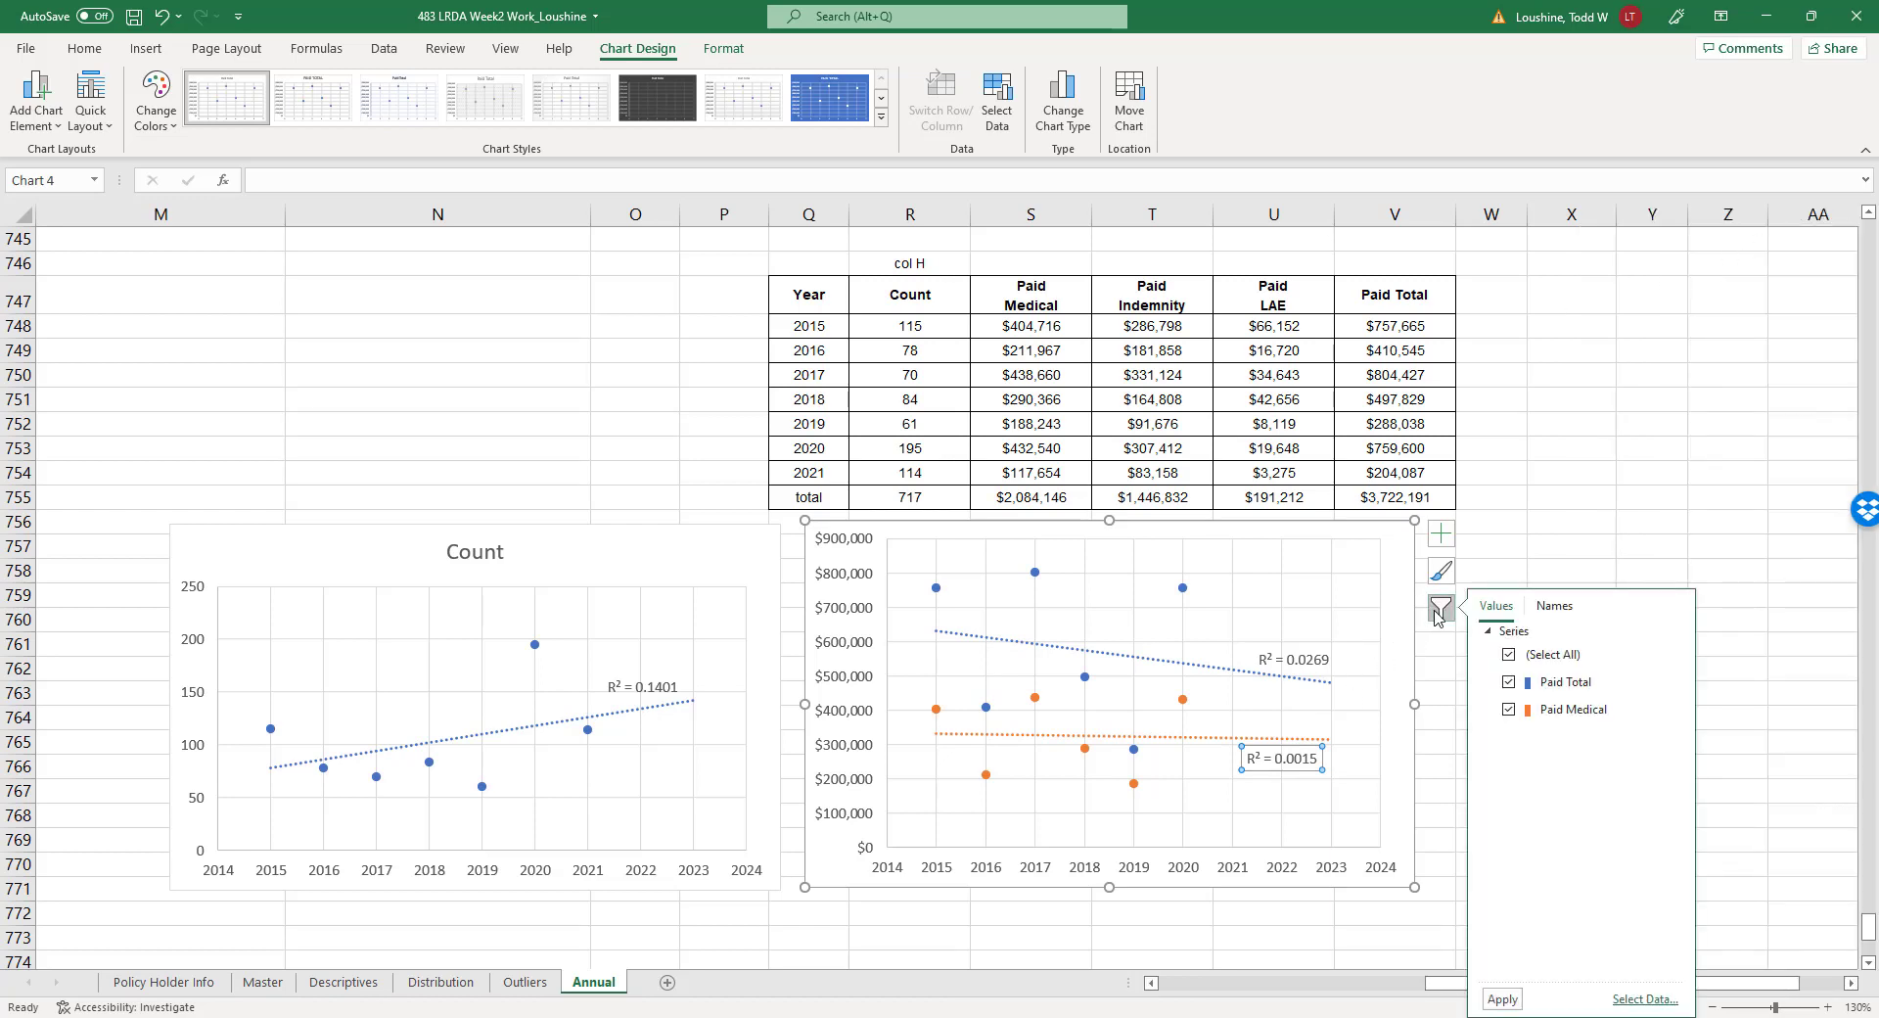
click(1434, 539)
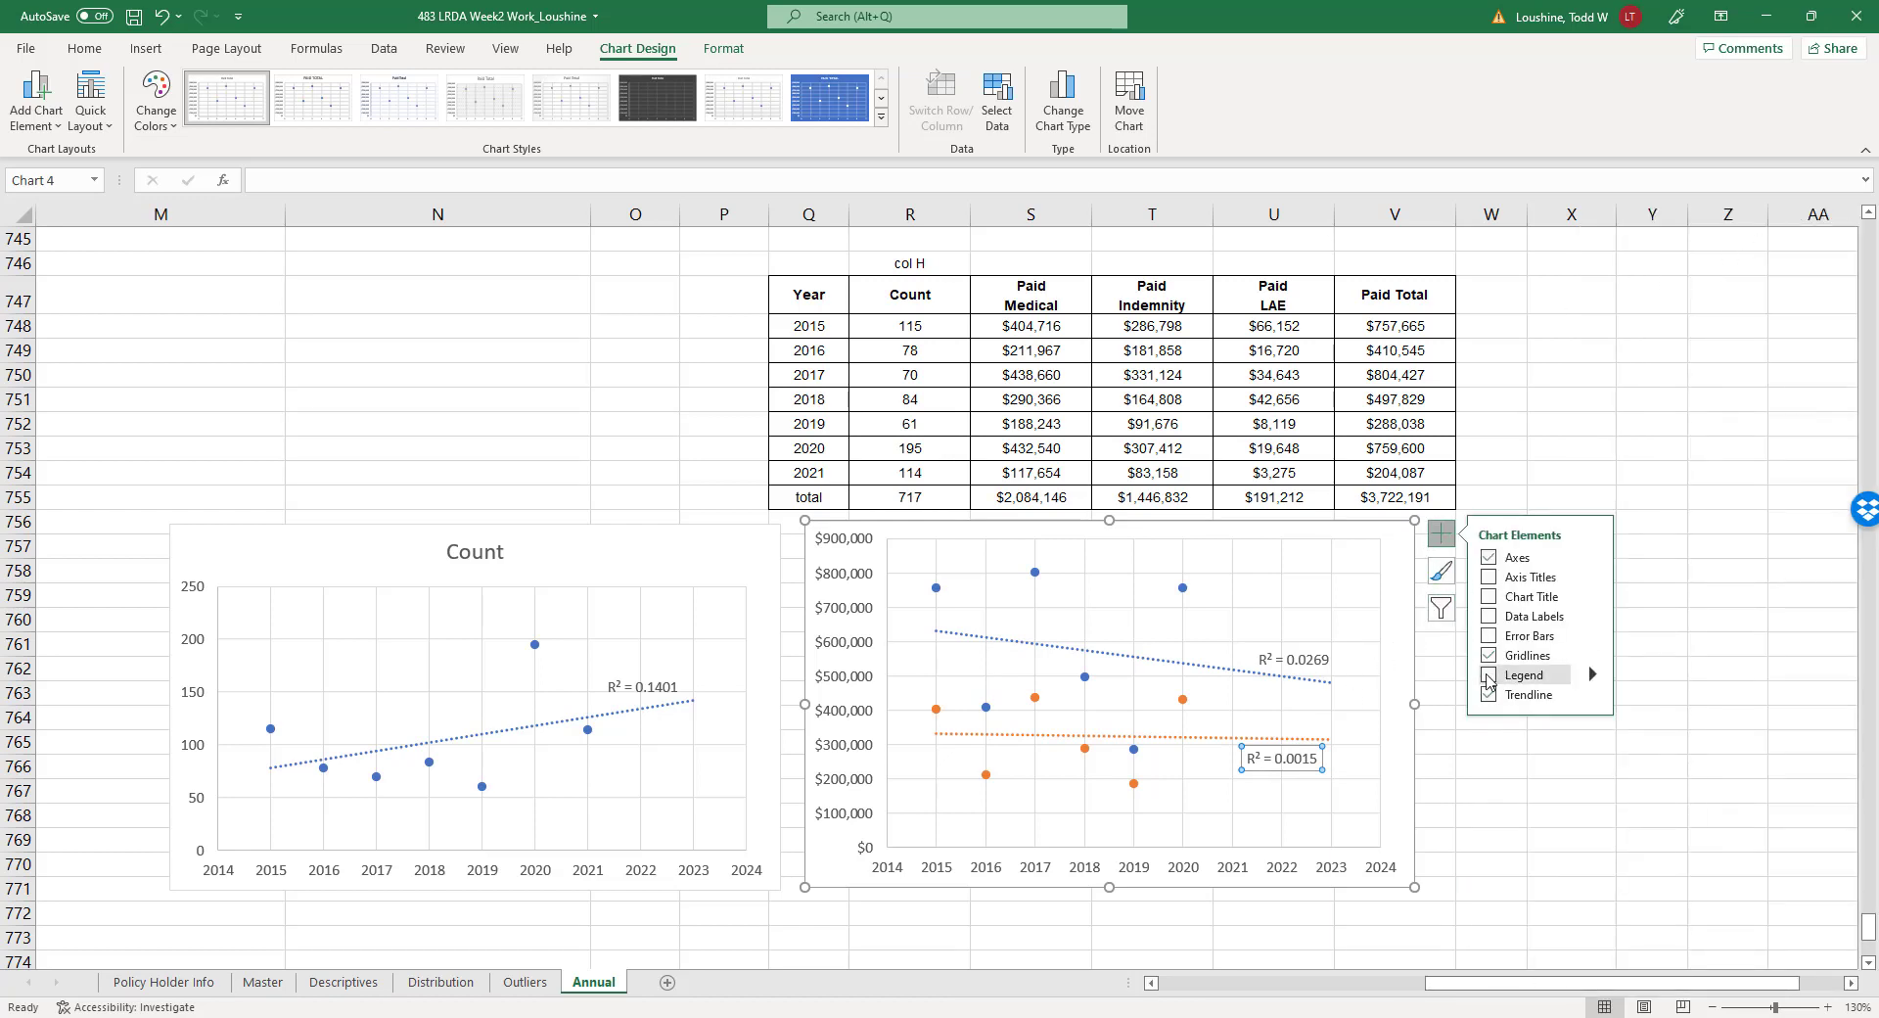
click(1488, 675)
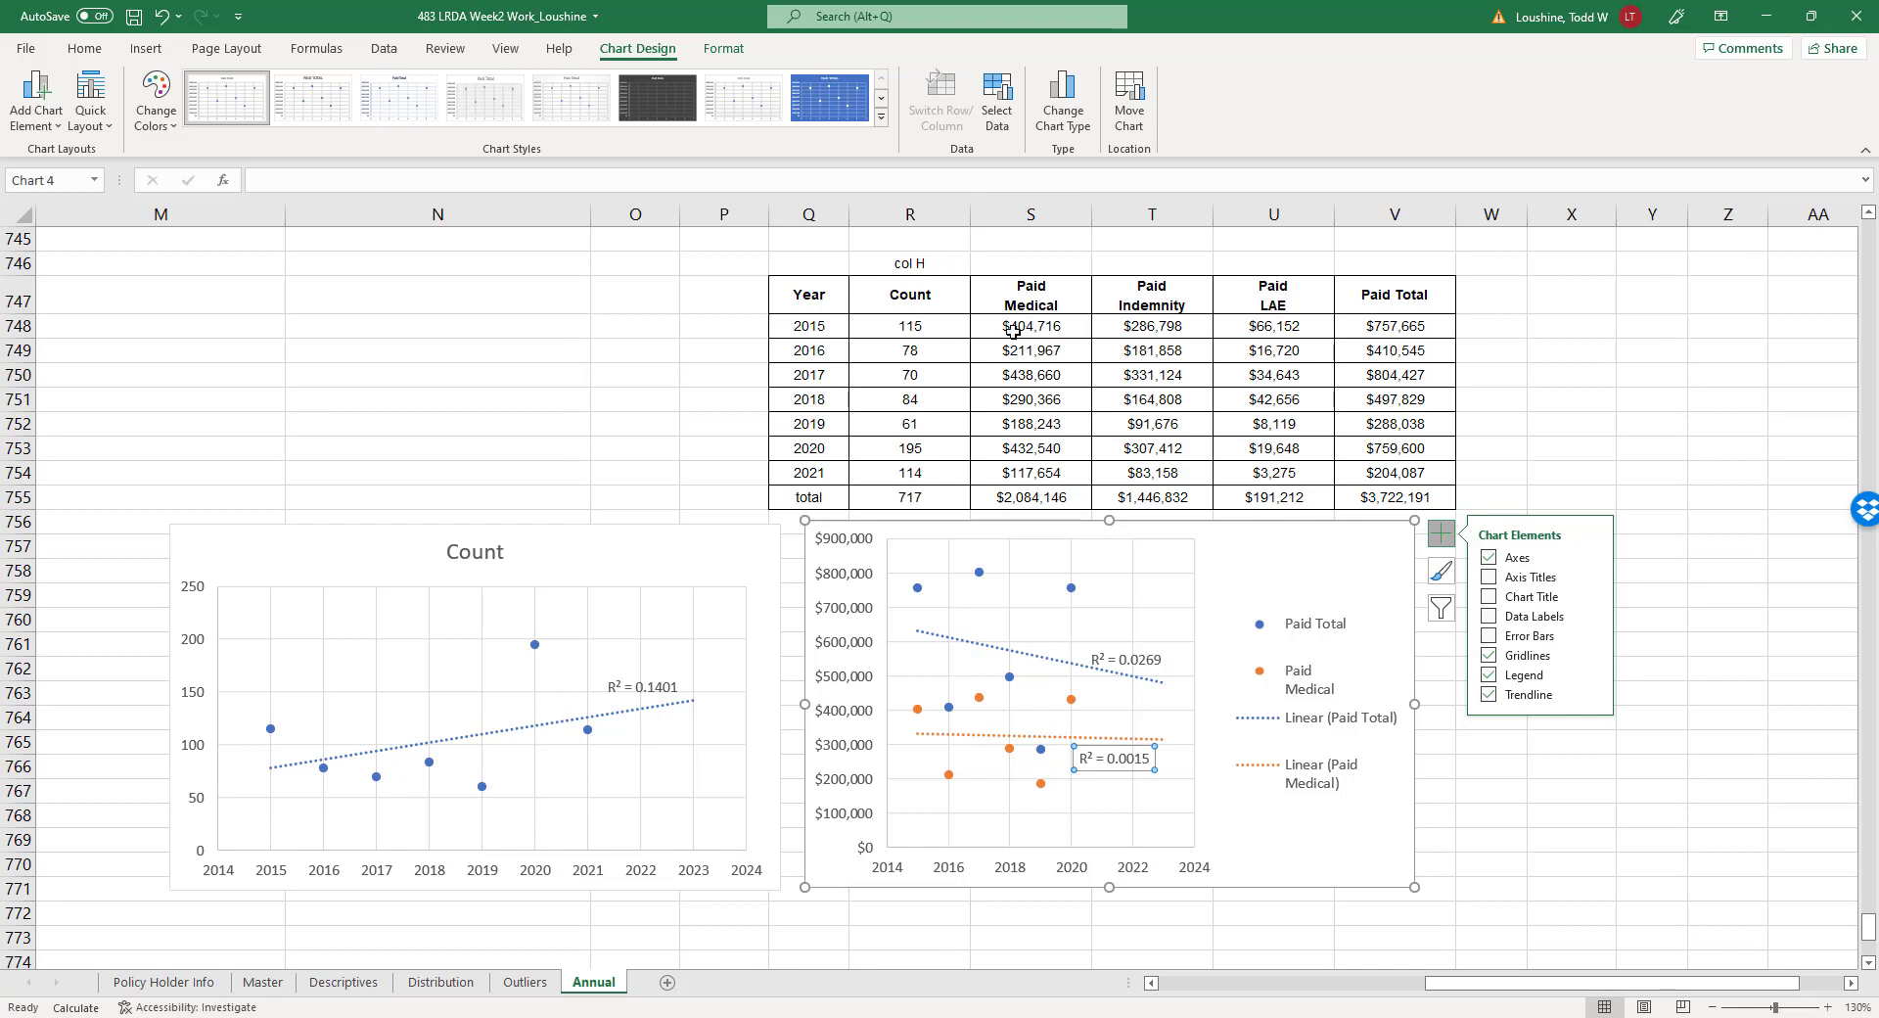
click(1442, 579)
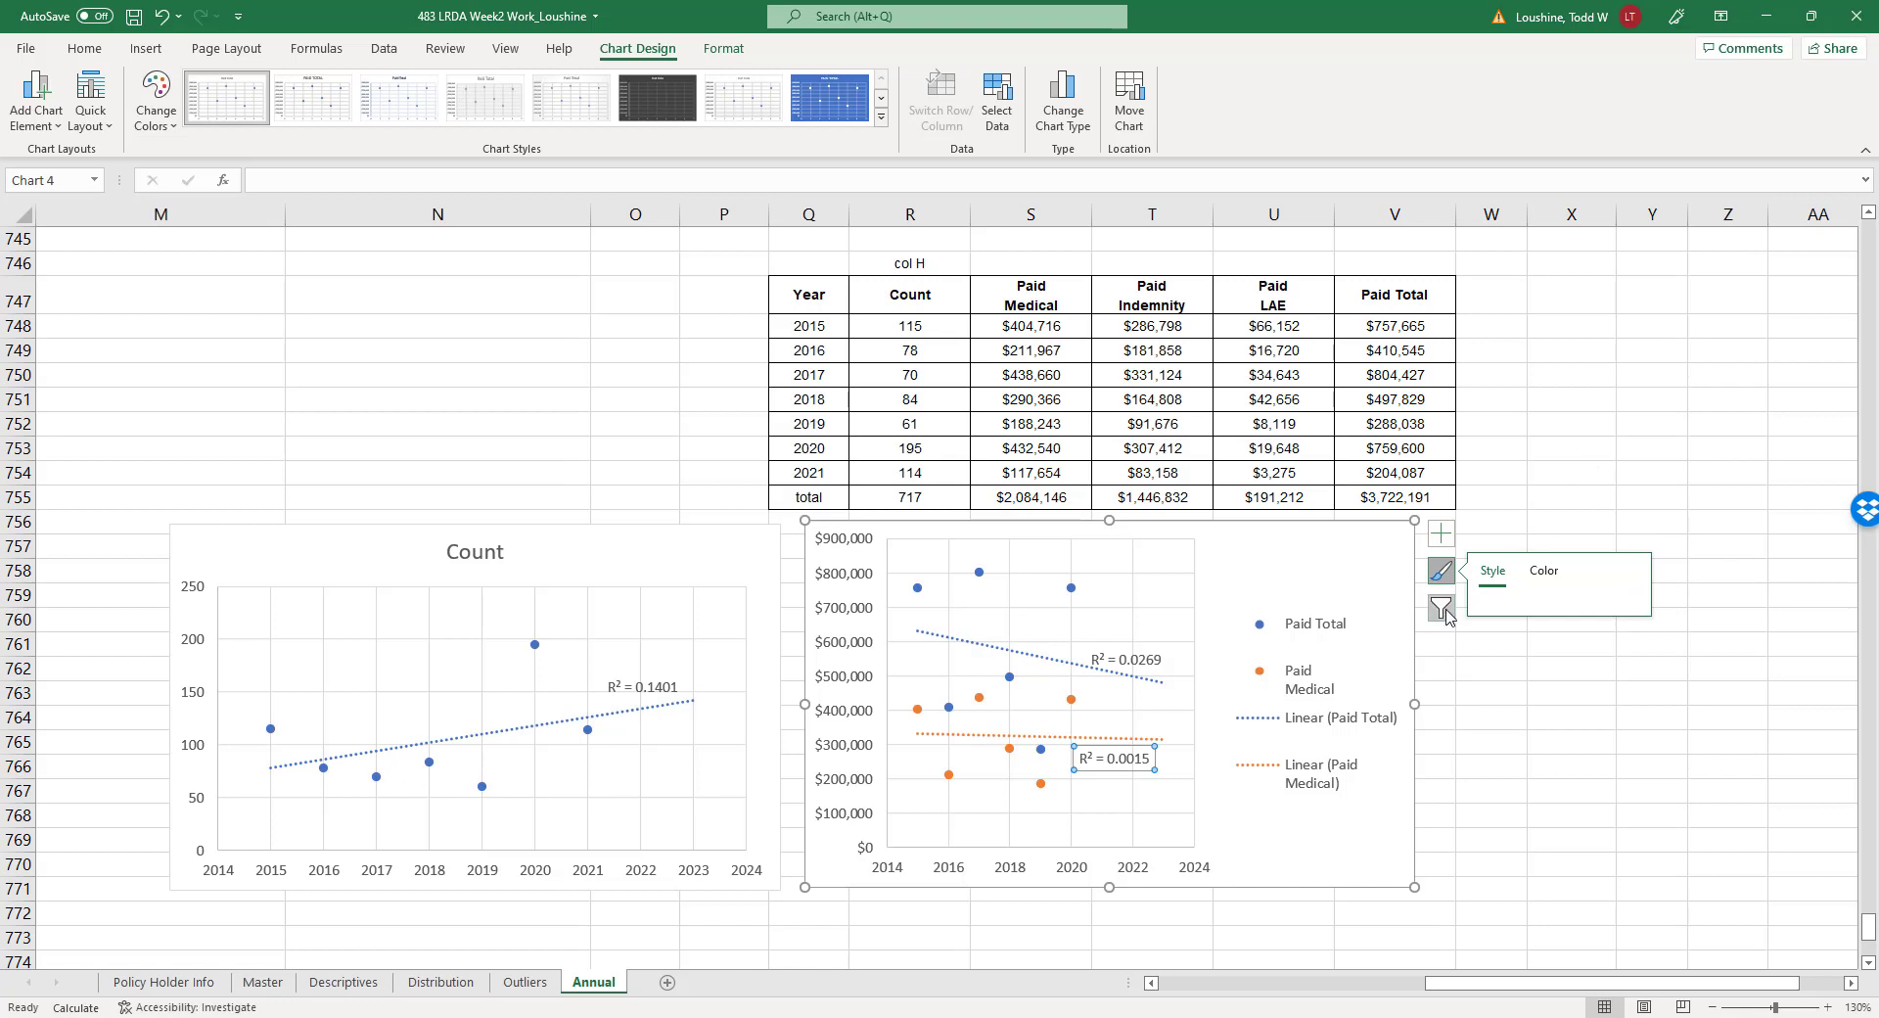
click(1440, 533)
click(1444, 577)
click(1444, 578)
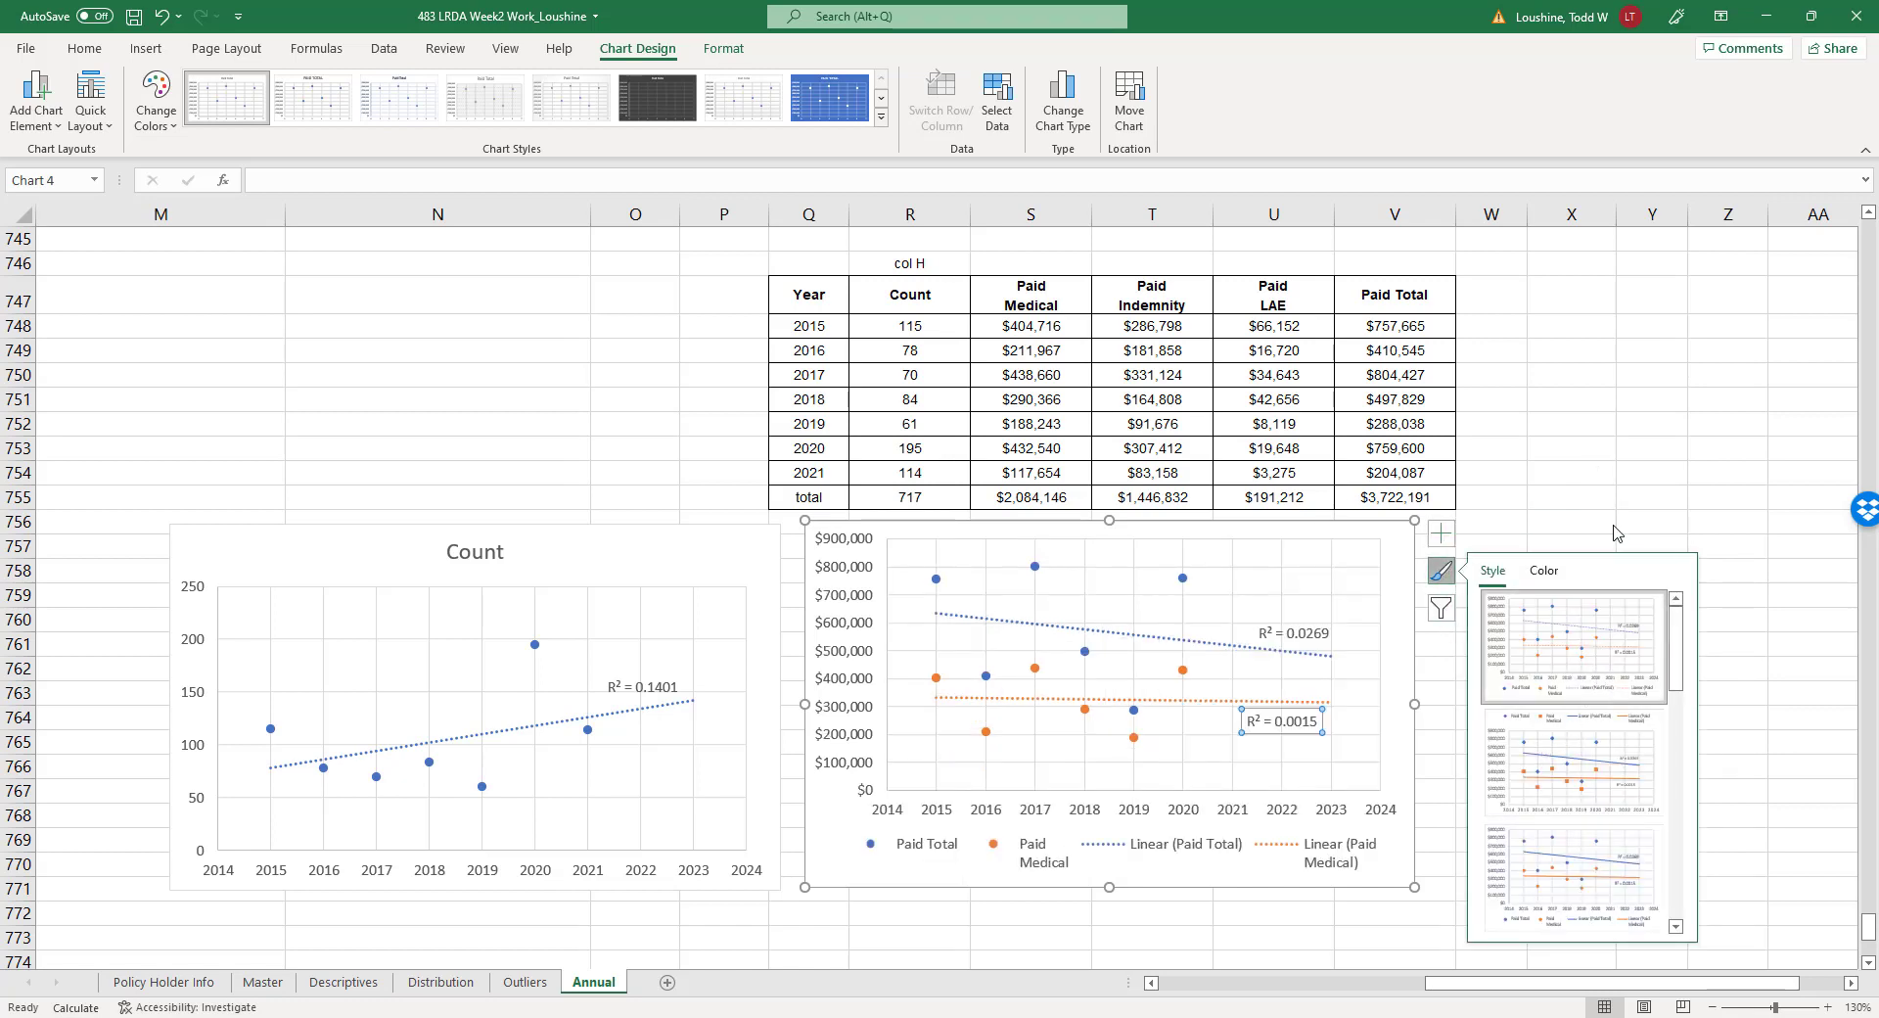
click(1652, 472)
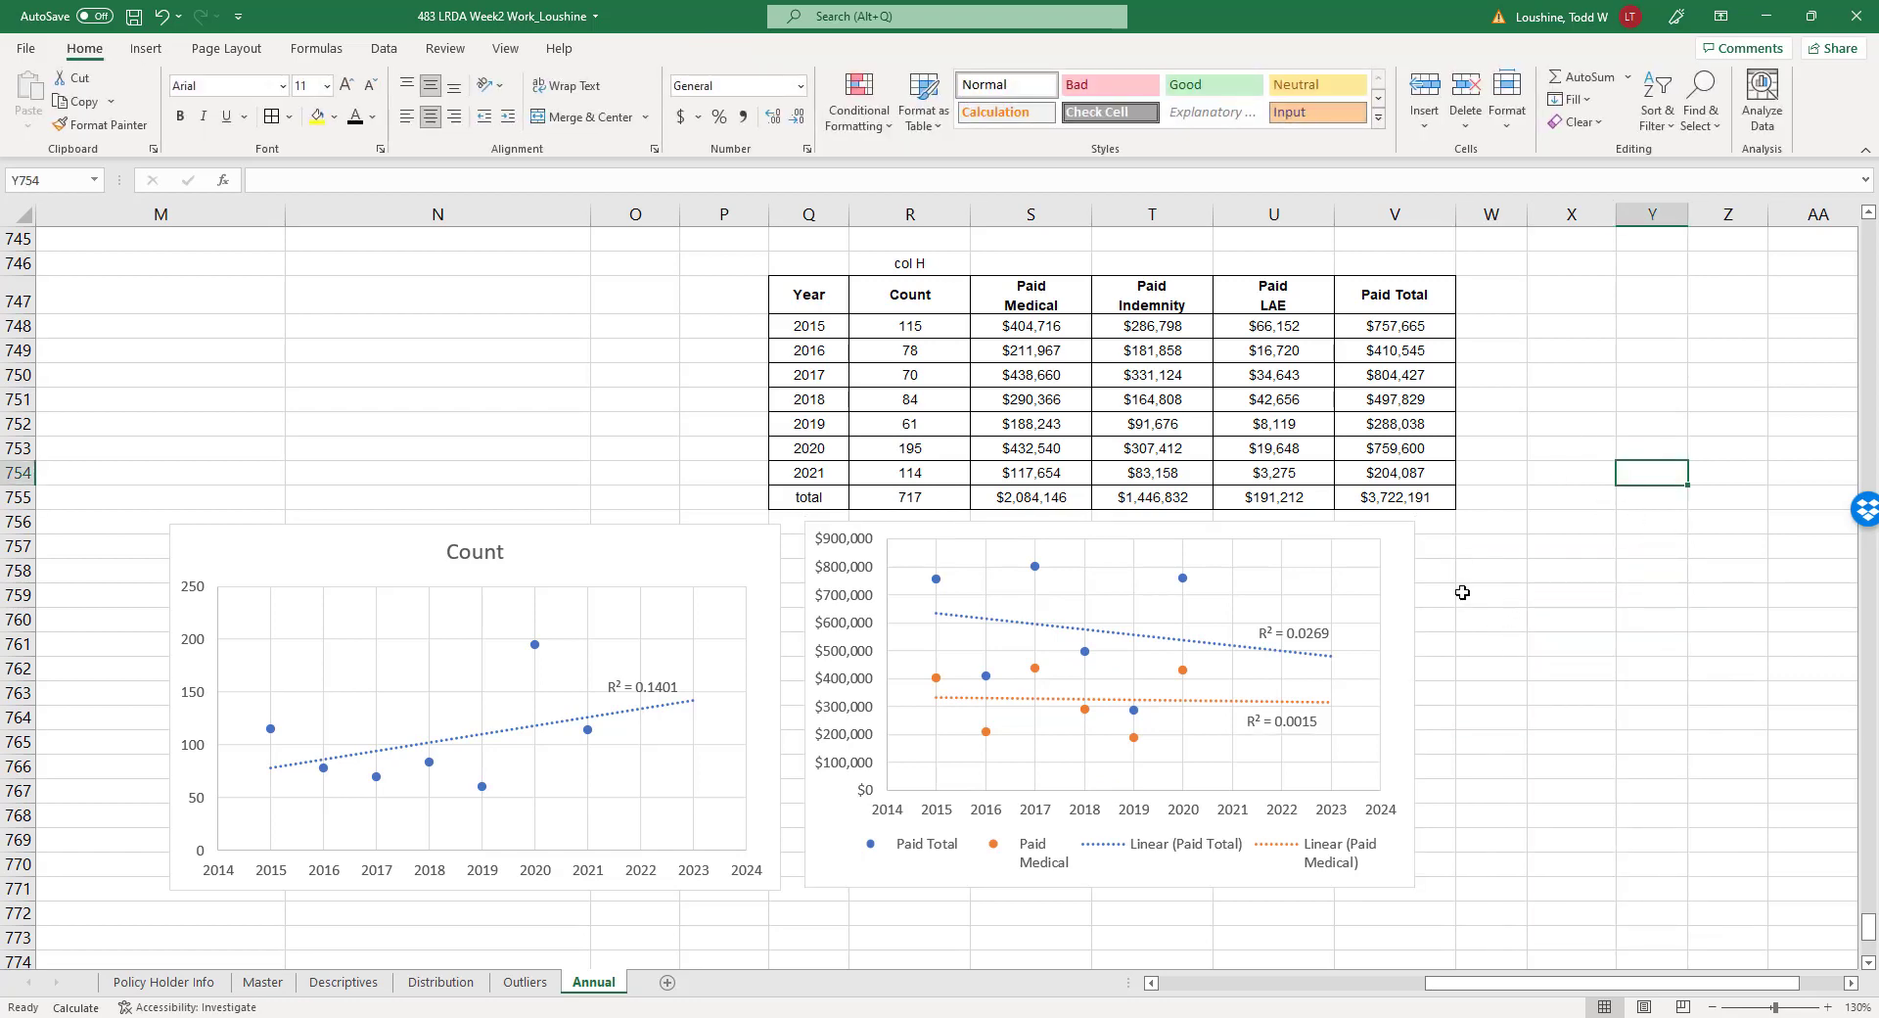
click(1406, 594)
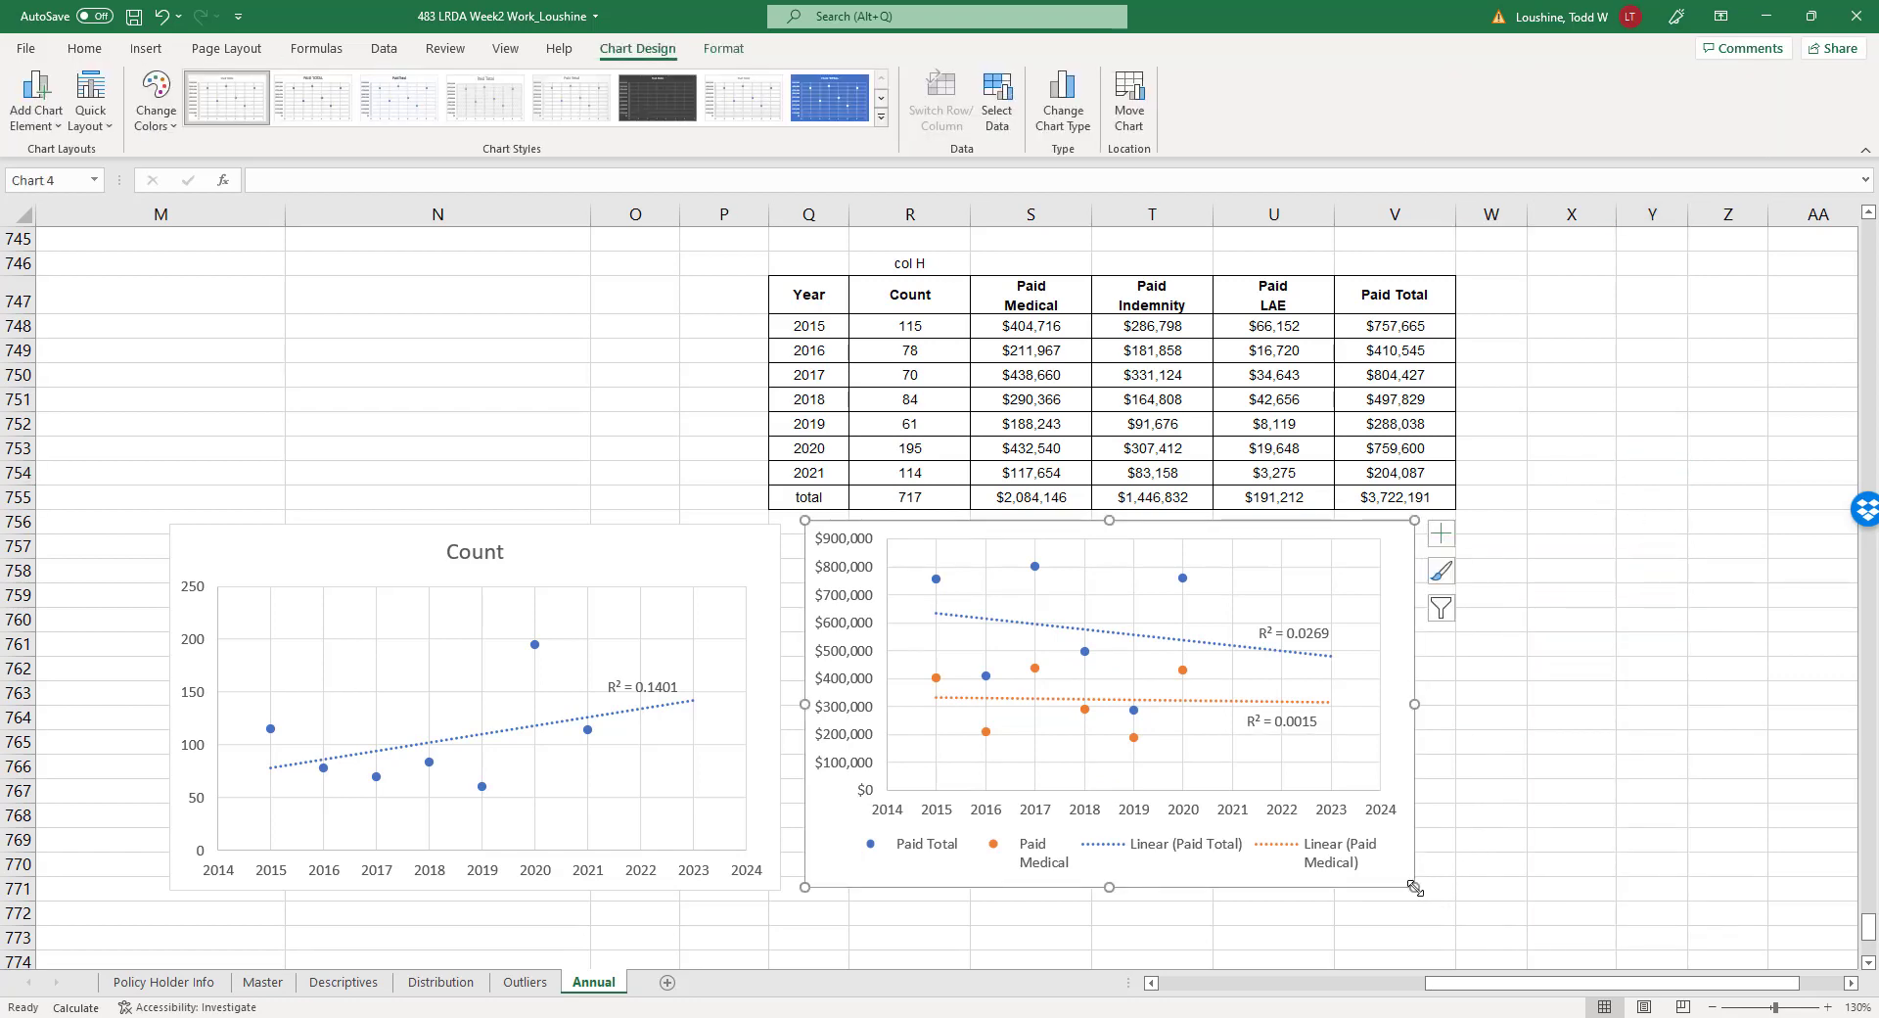
drag(1413, 887, 1474, 915)
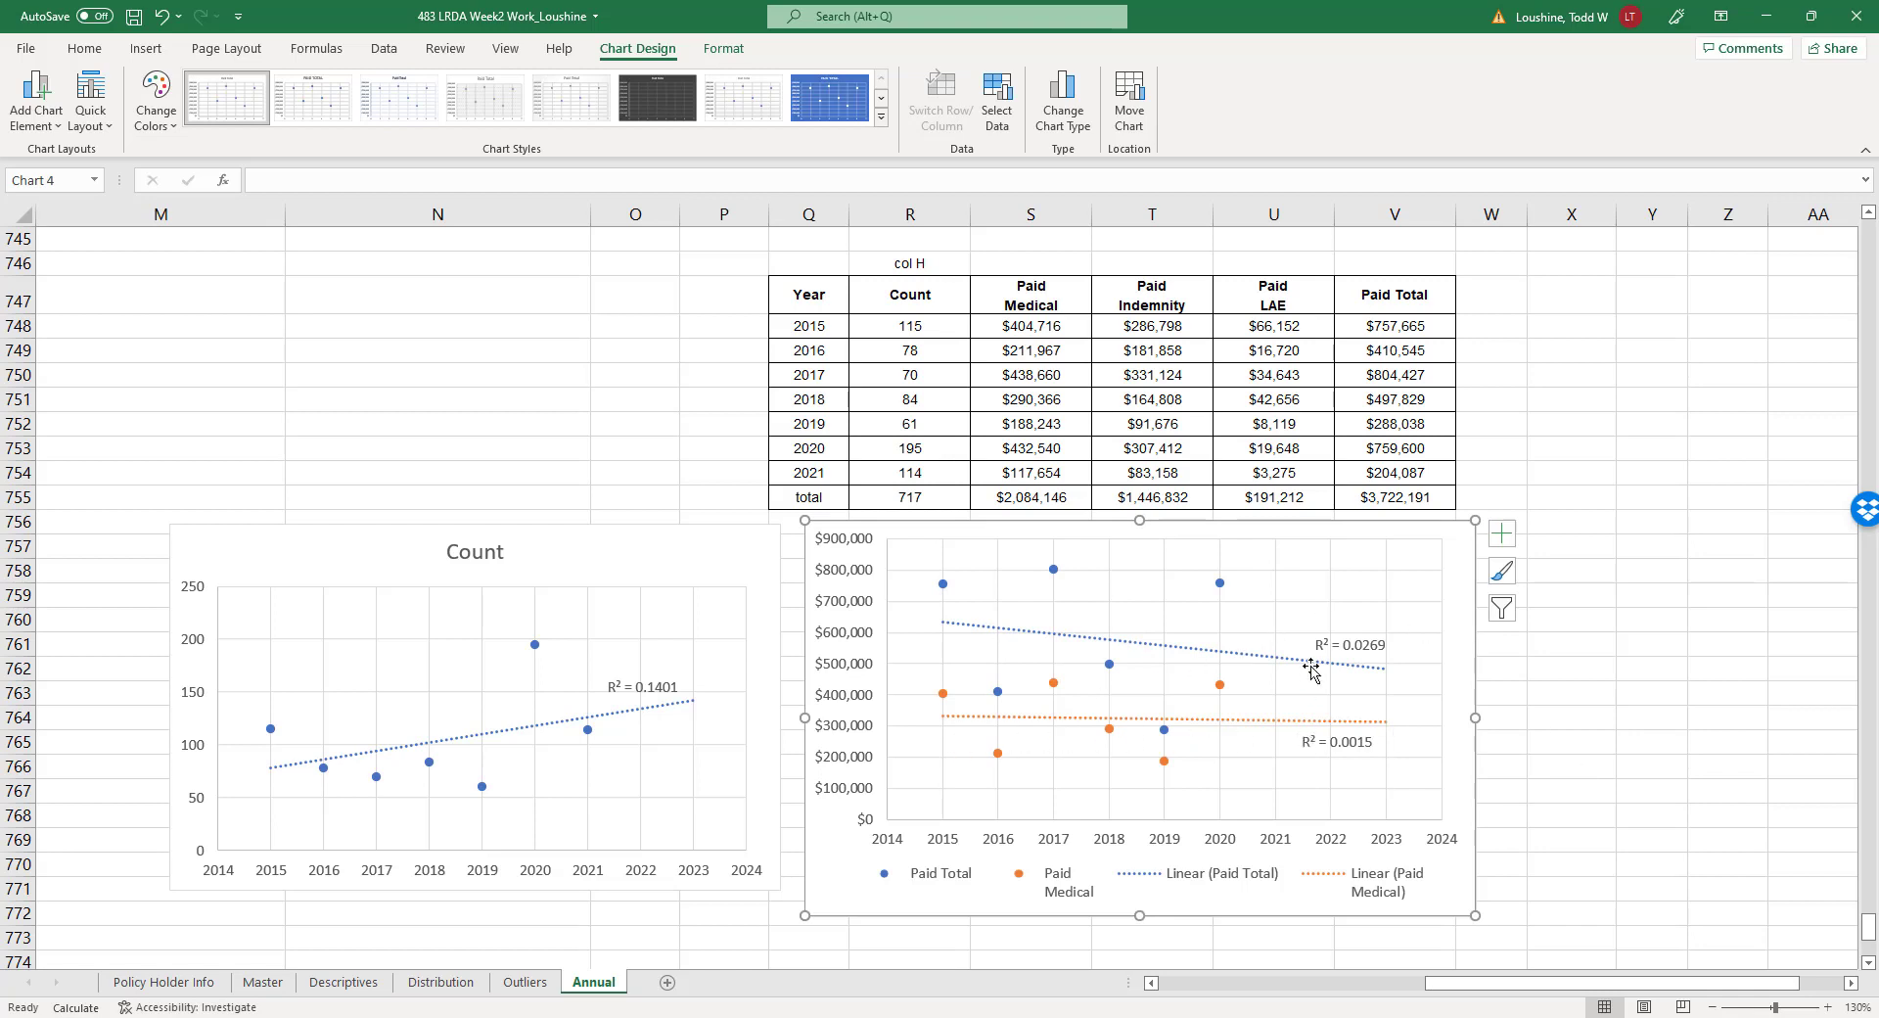
Copy the entire Annual sheet, including its charts, into a new worksheet.
click(53, 245)
key(ctrl+shift+End)
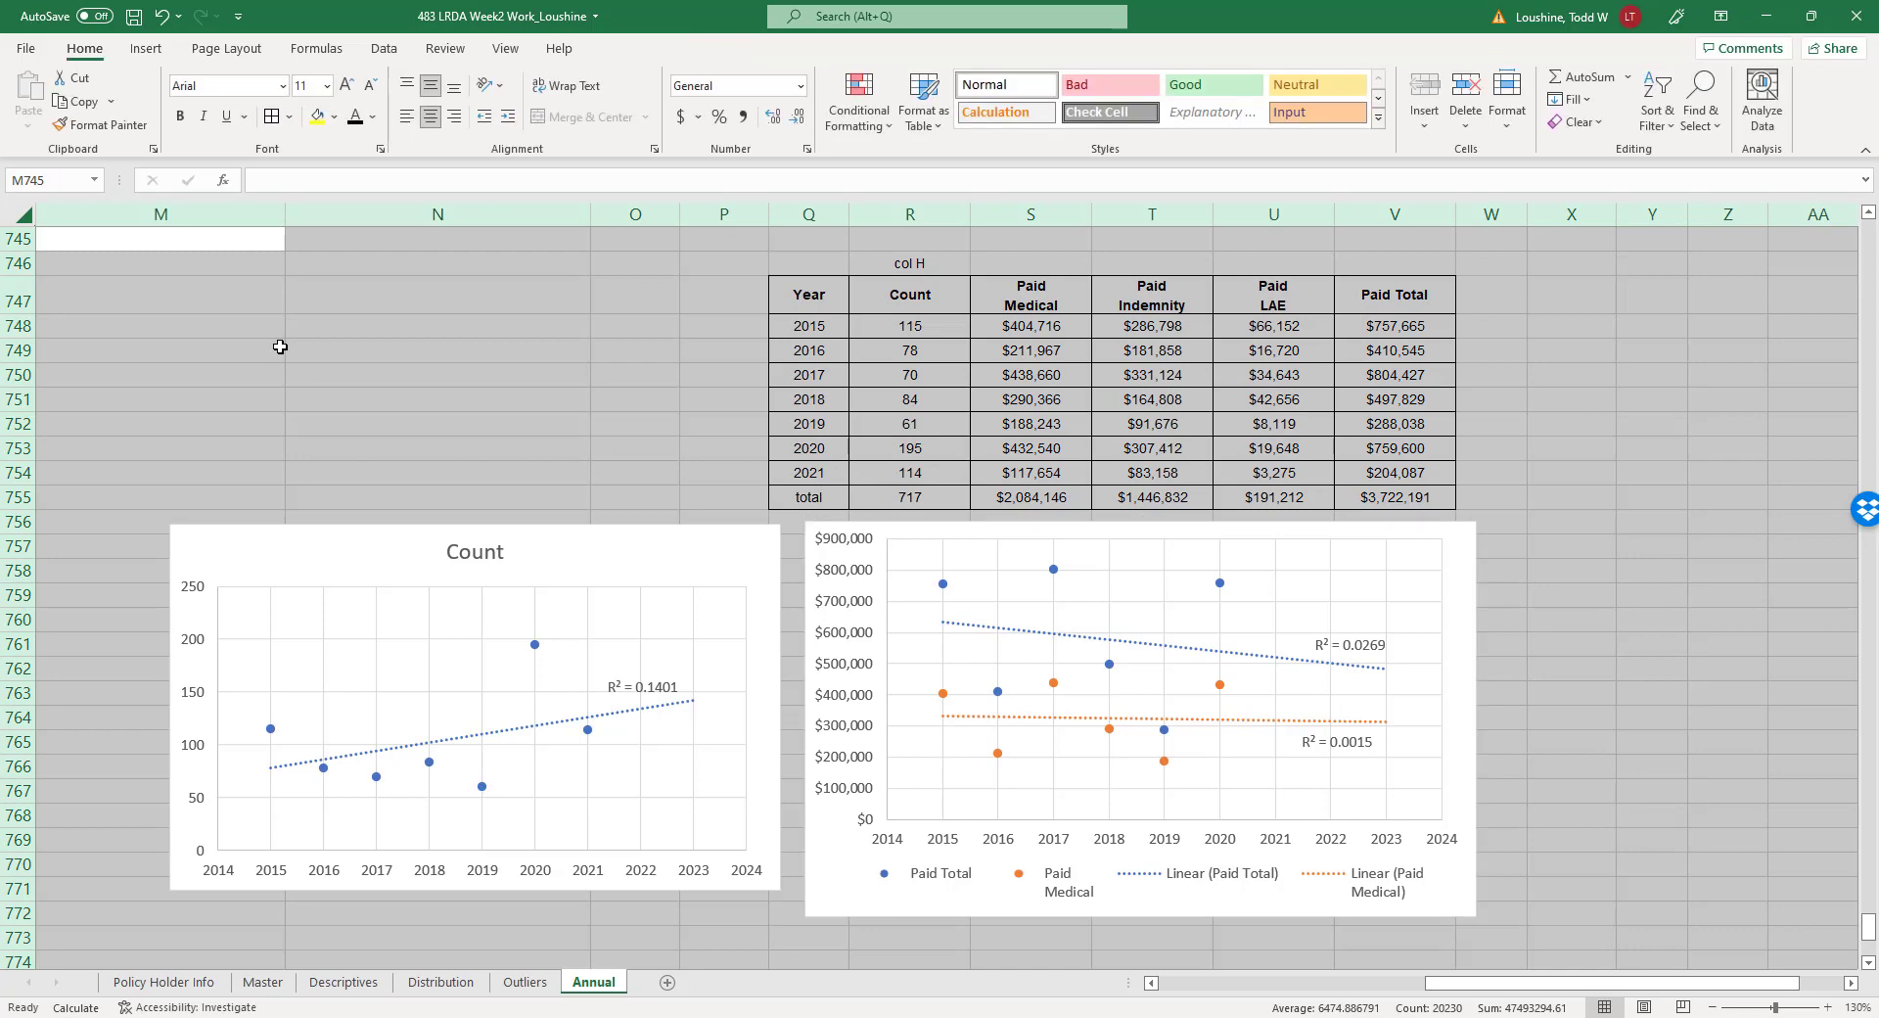
key(ctrl+c)
click(667, 981)
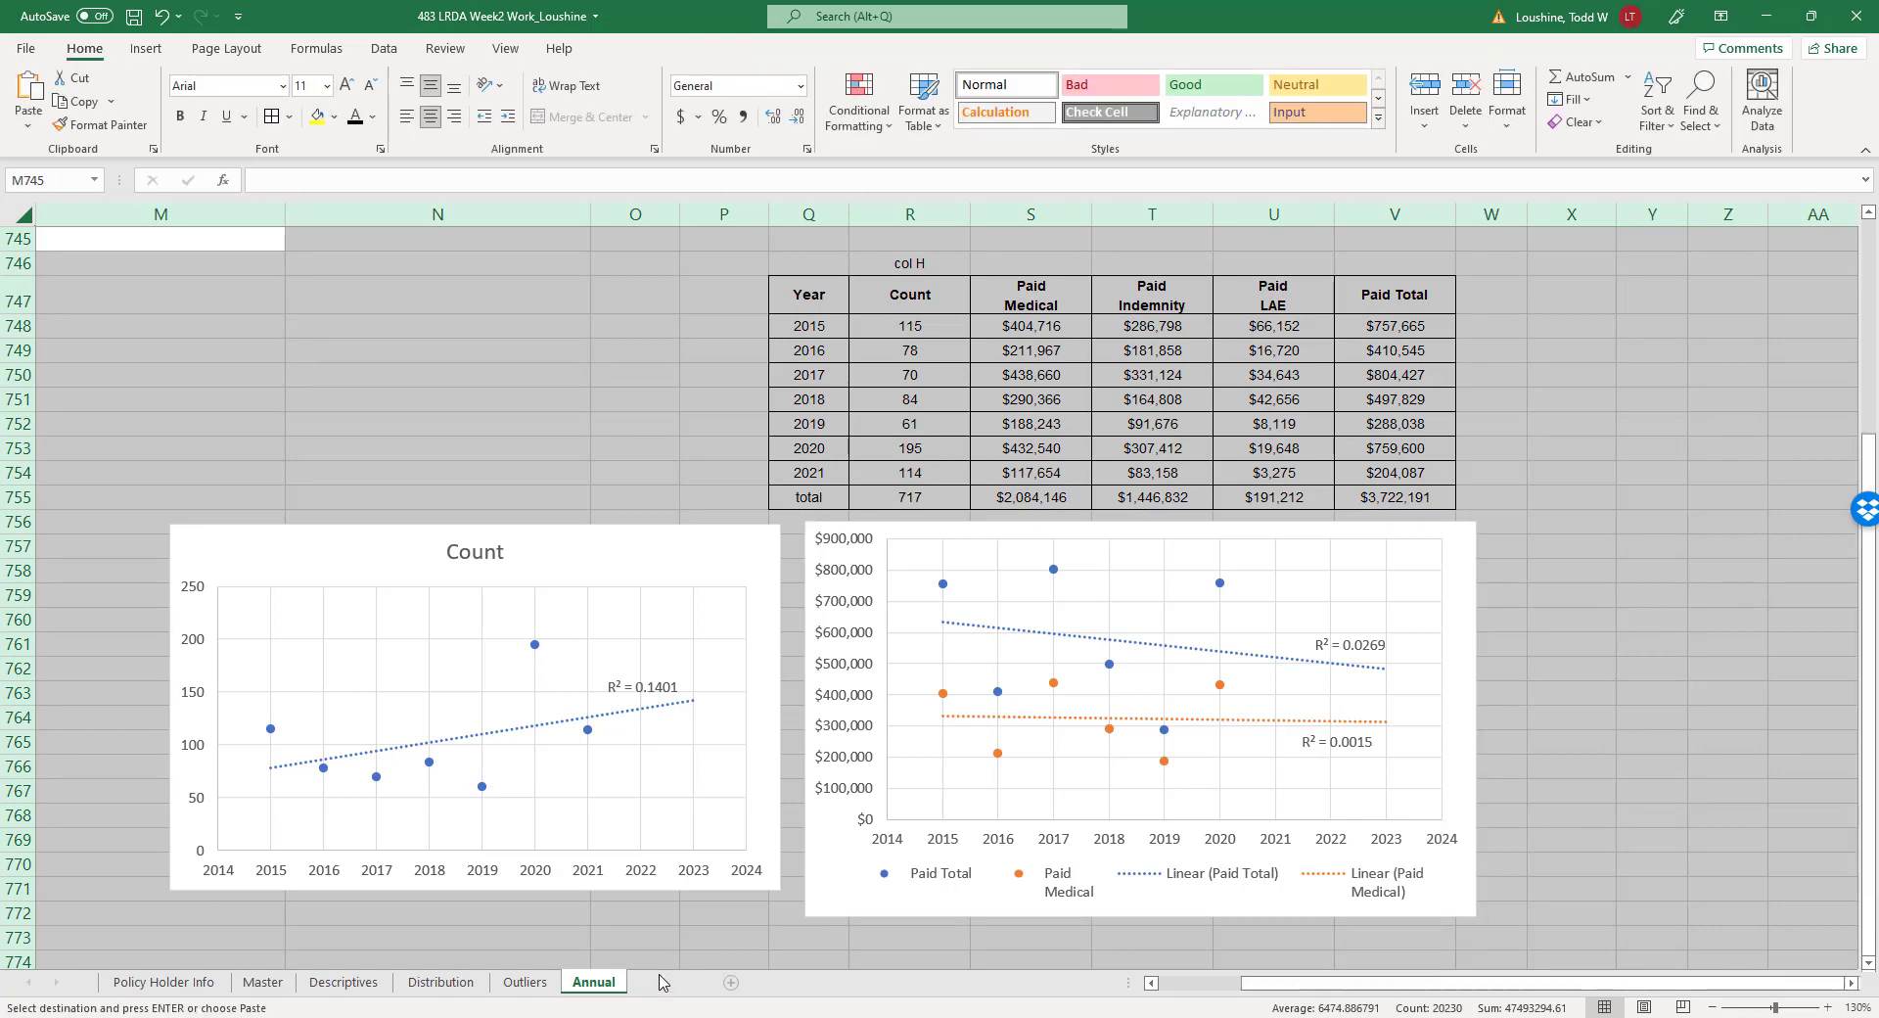
key(ctrl+v)
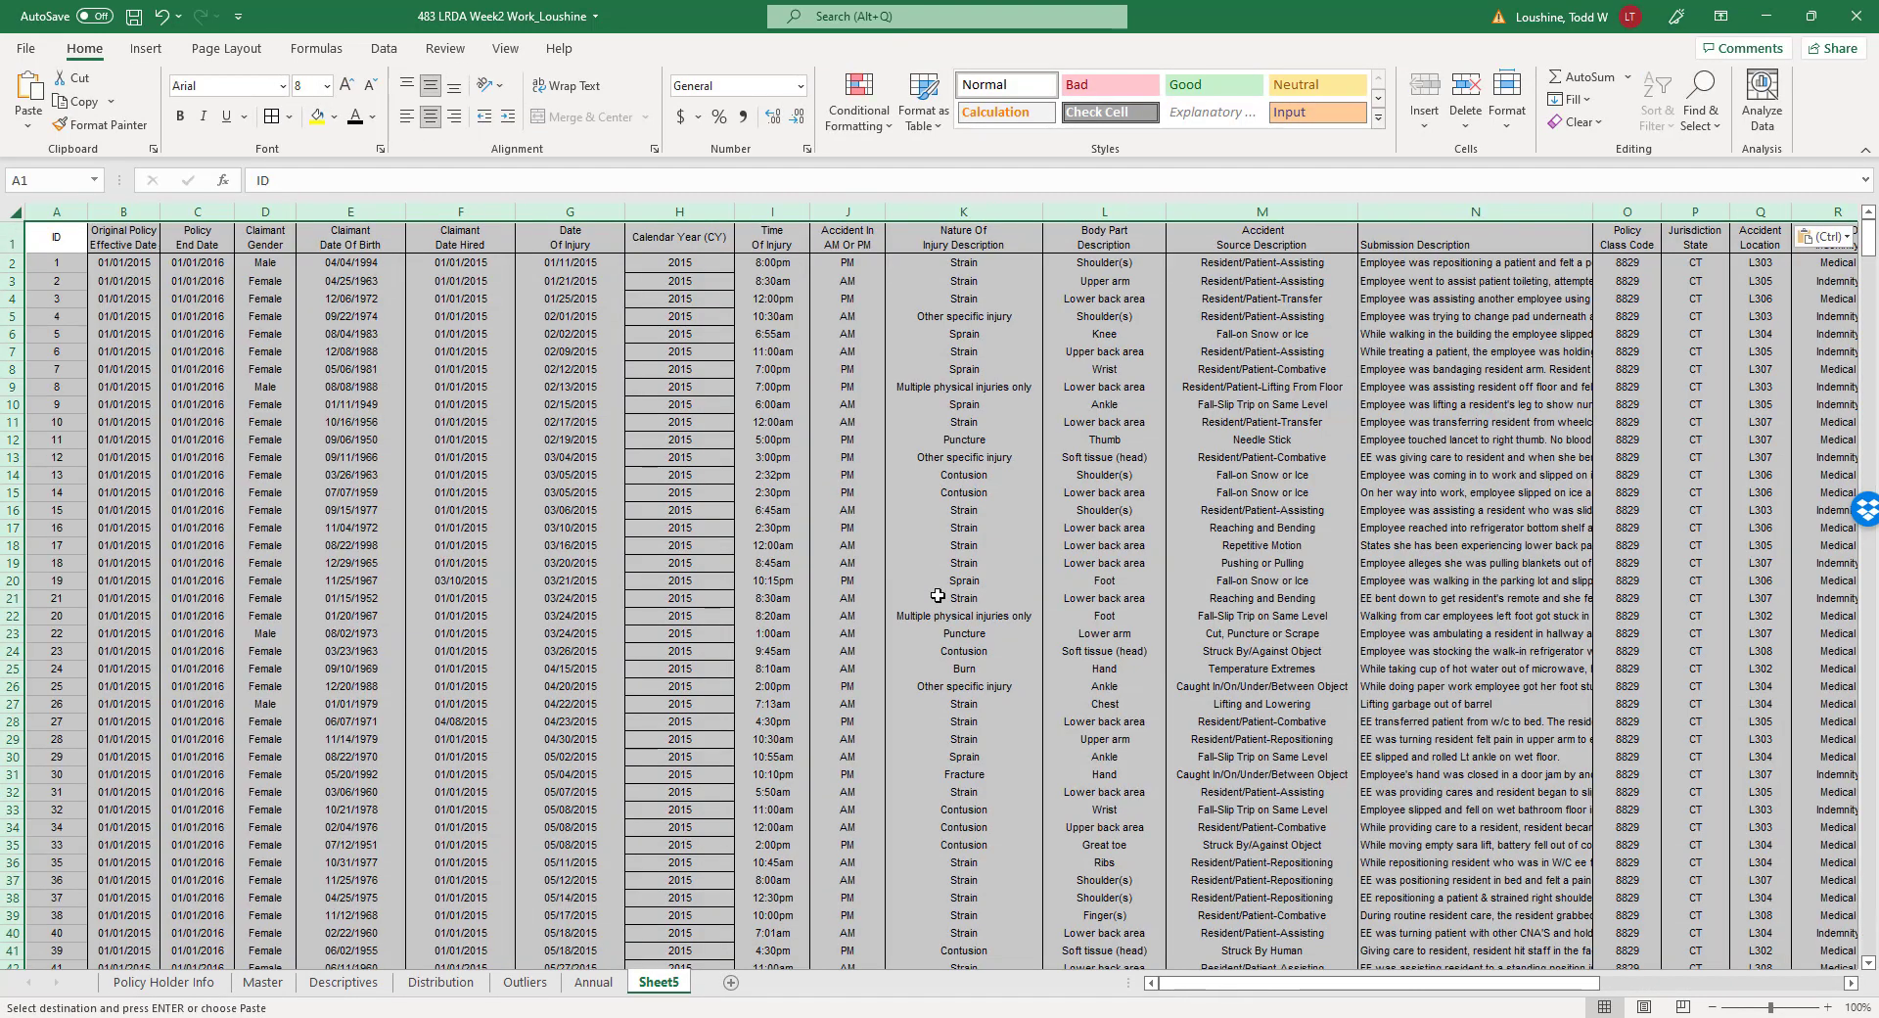
click(1255, 566)
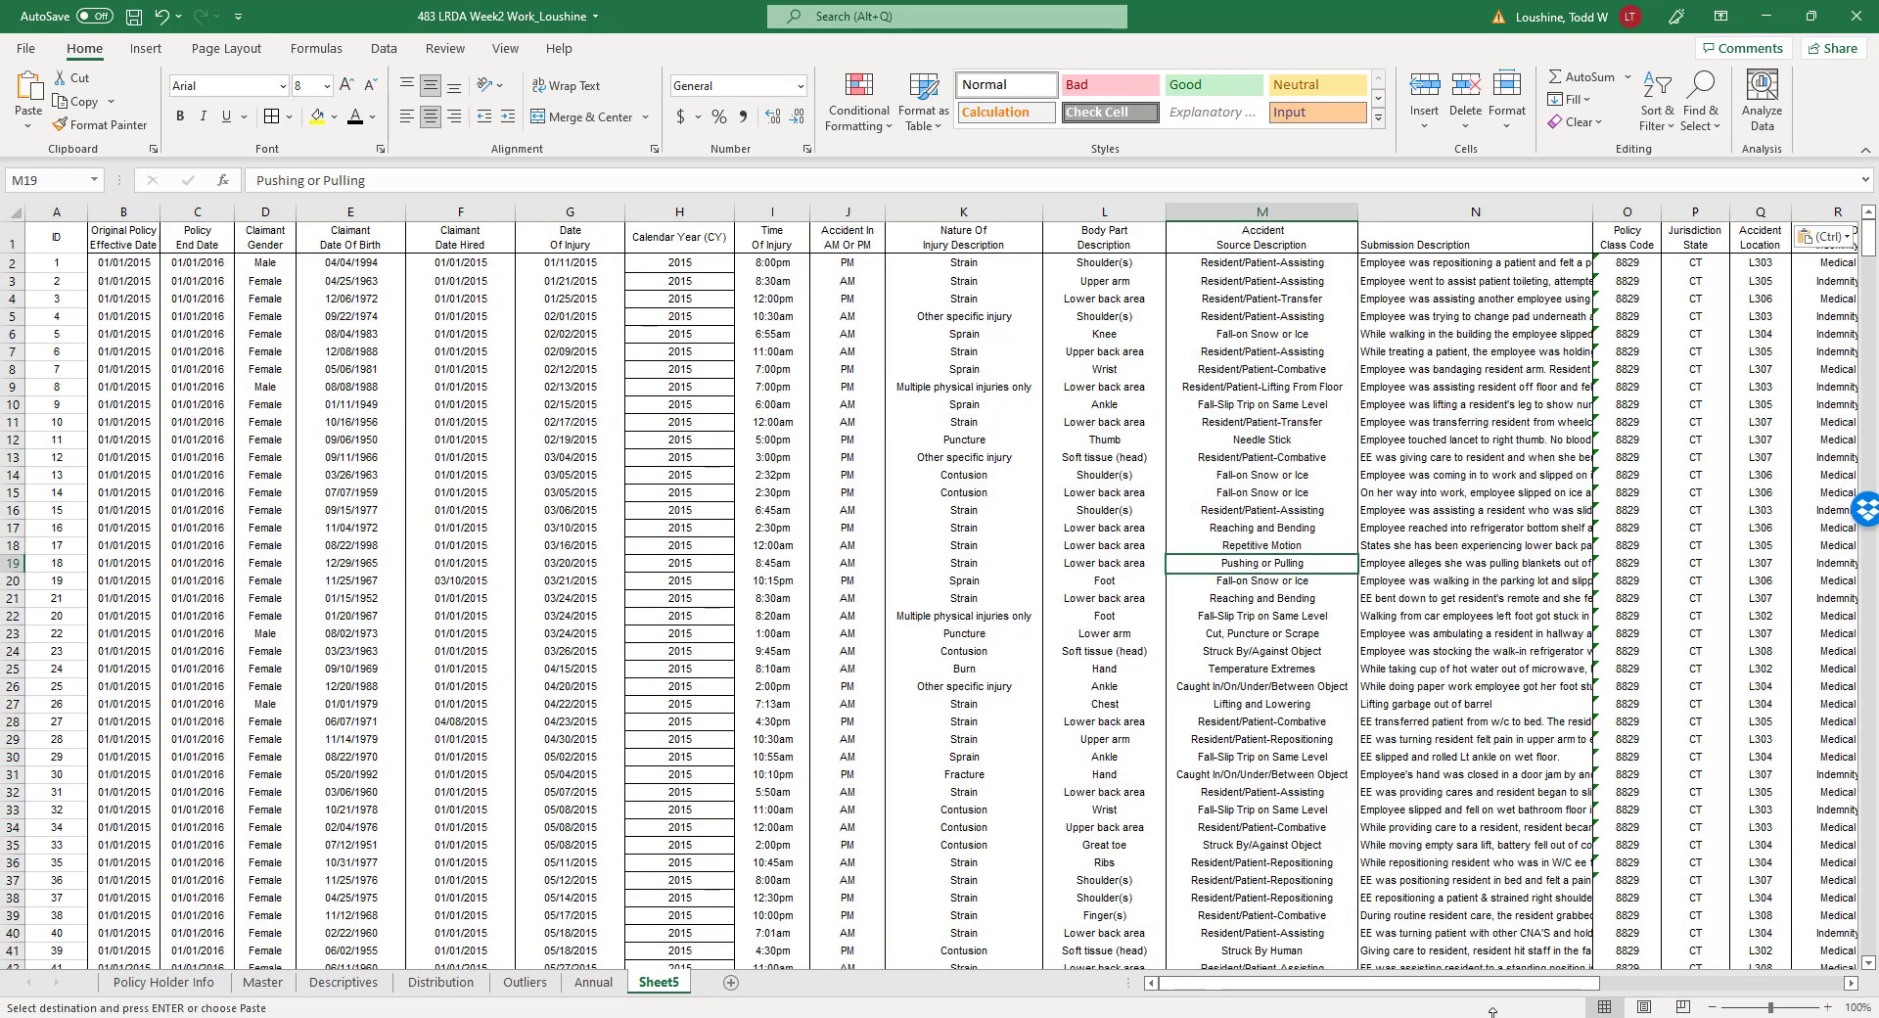
Add filters to the header row of the new sheet and sort the claims by Paid Total from largest to smallest.
drag(1491, 984, 1713, 998)
click(8, 244)
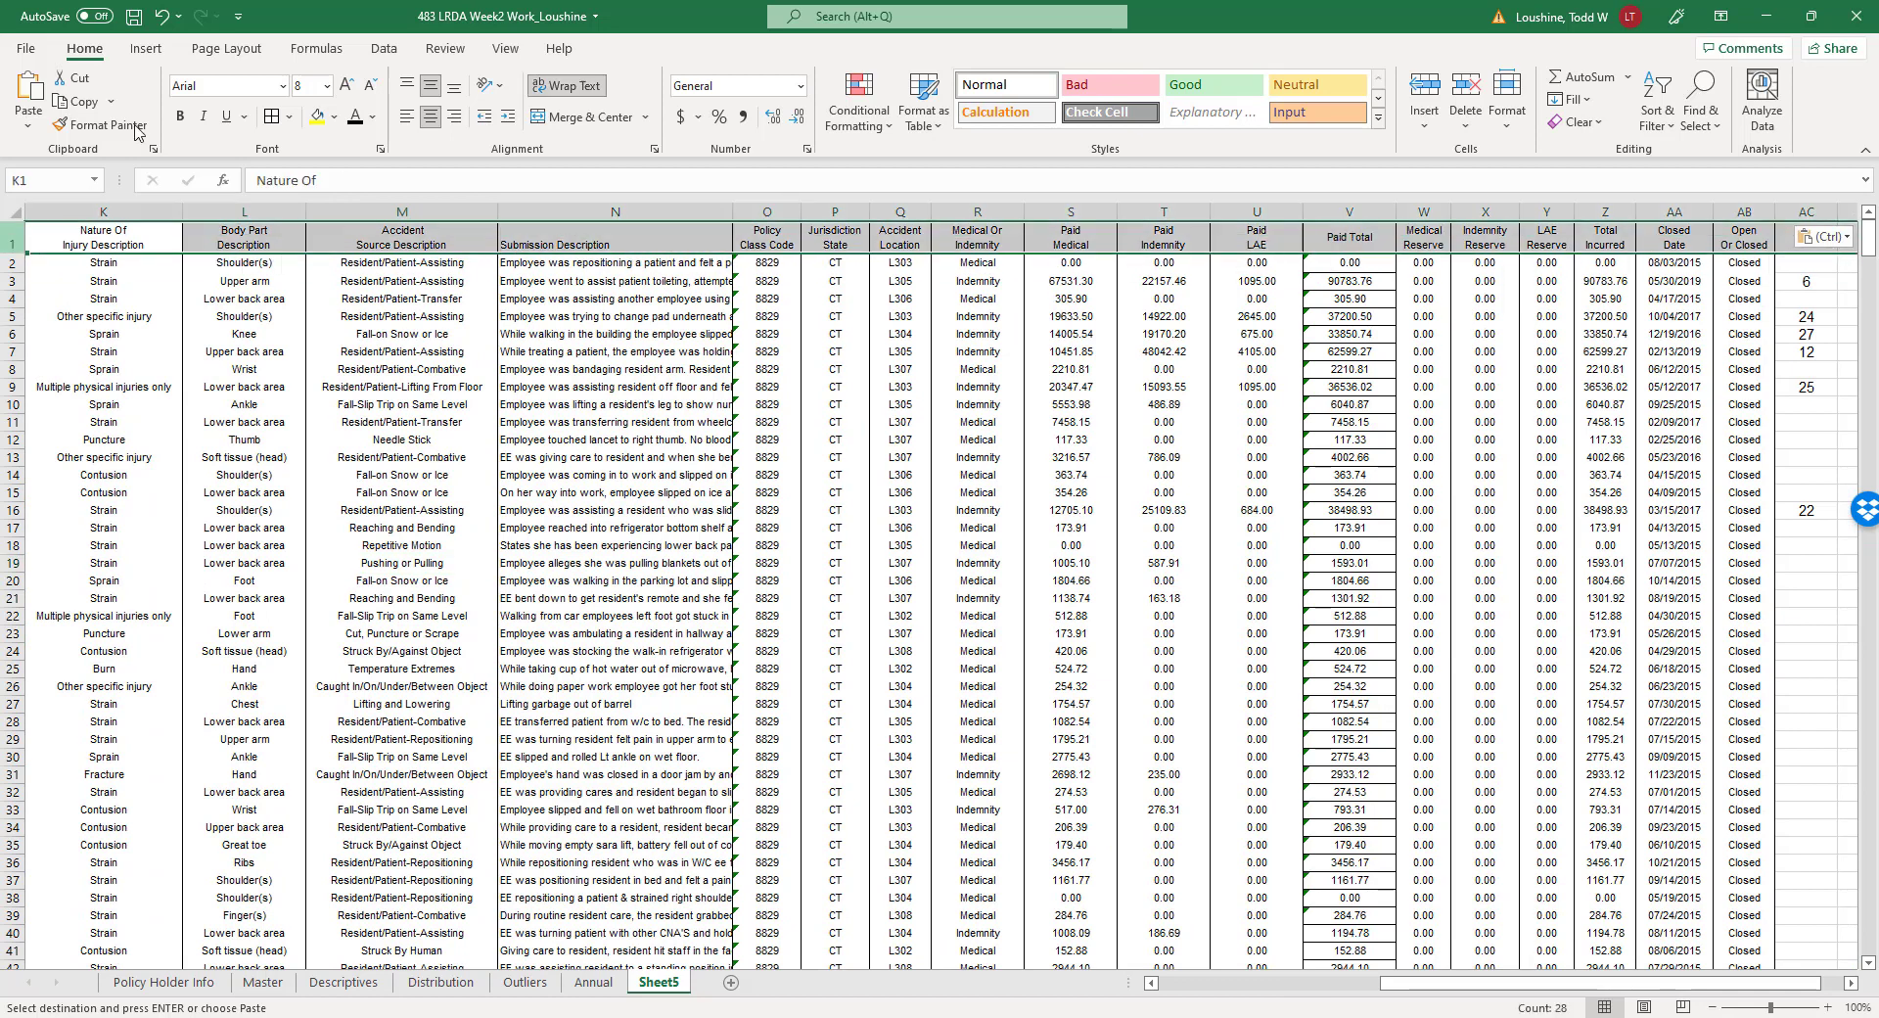
click(384, 48)
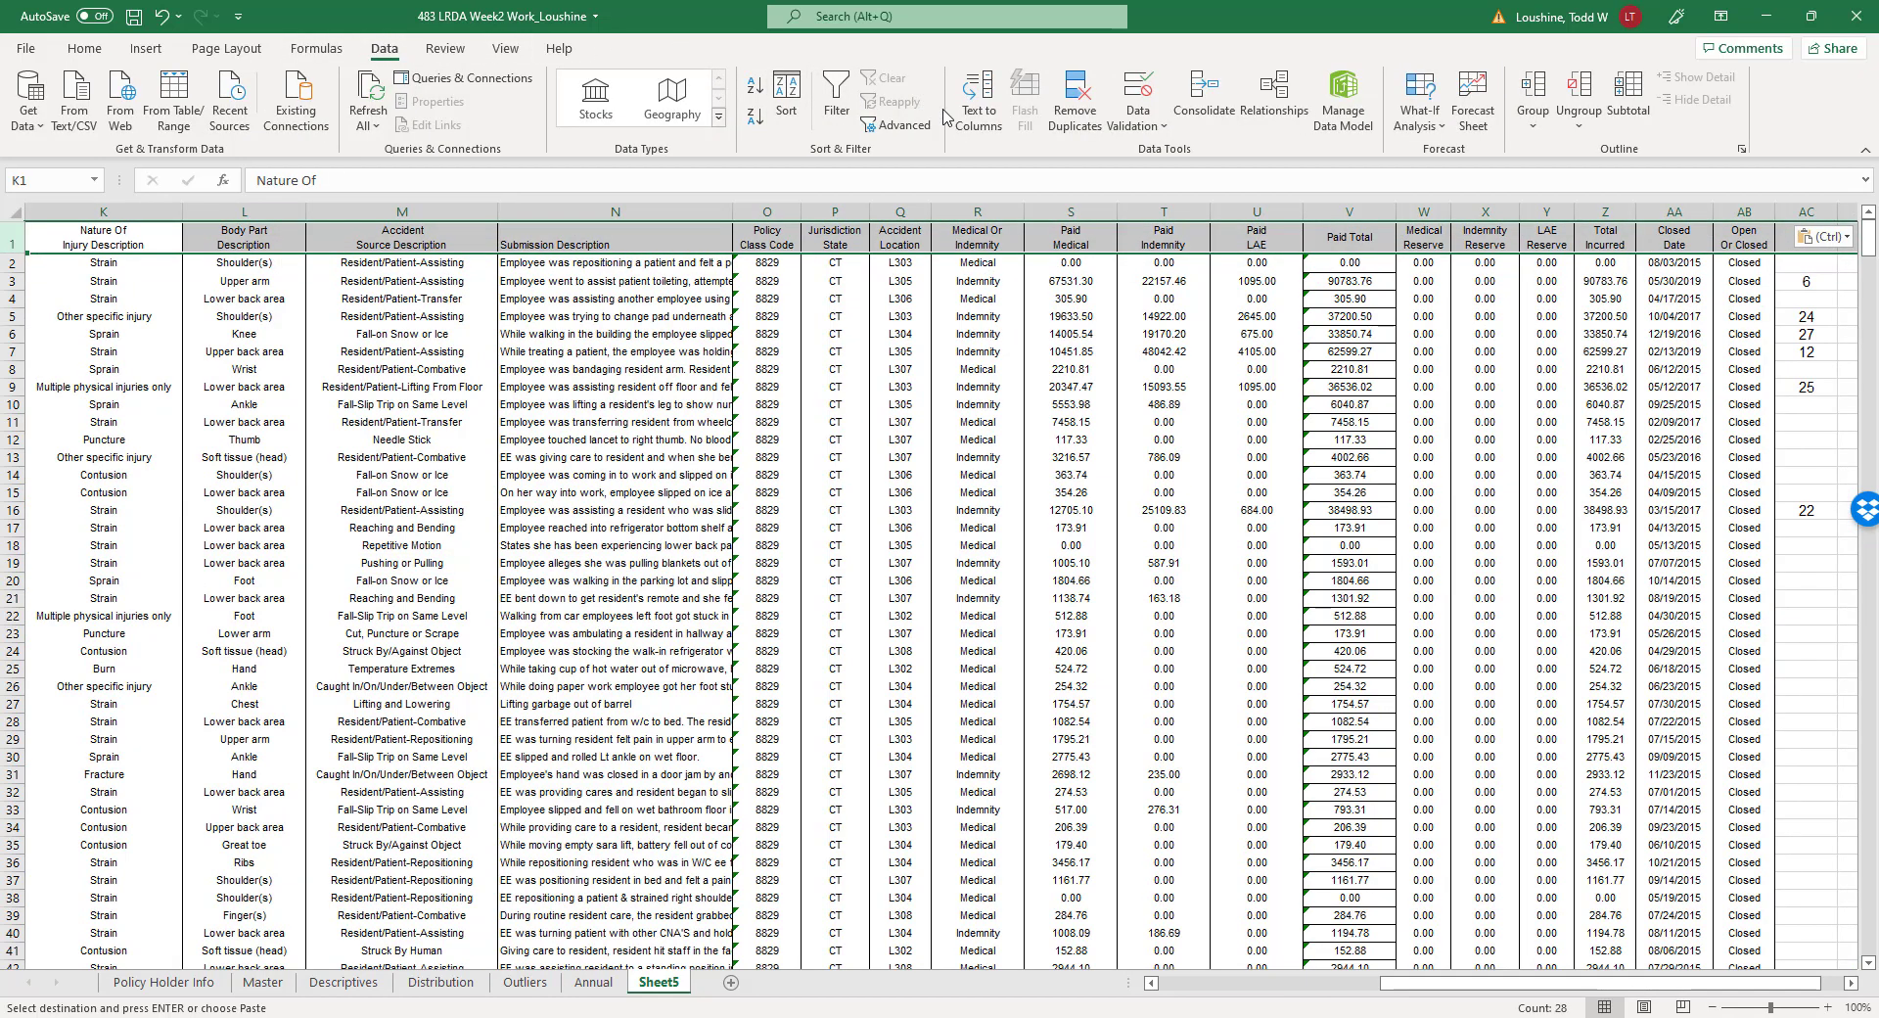
click(837, 95)
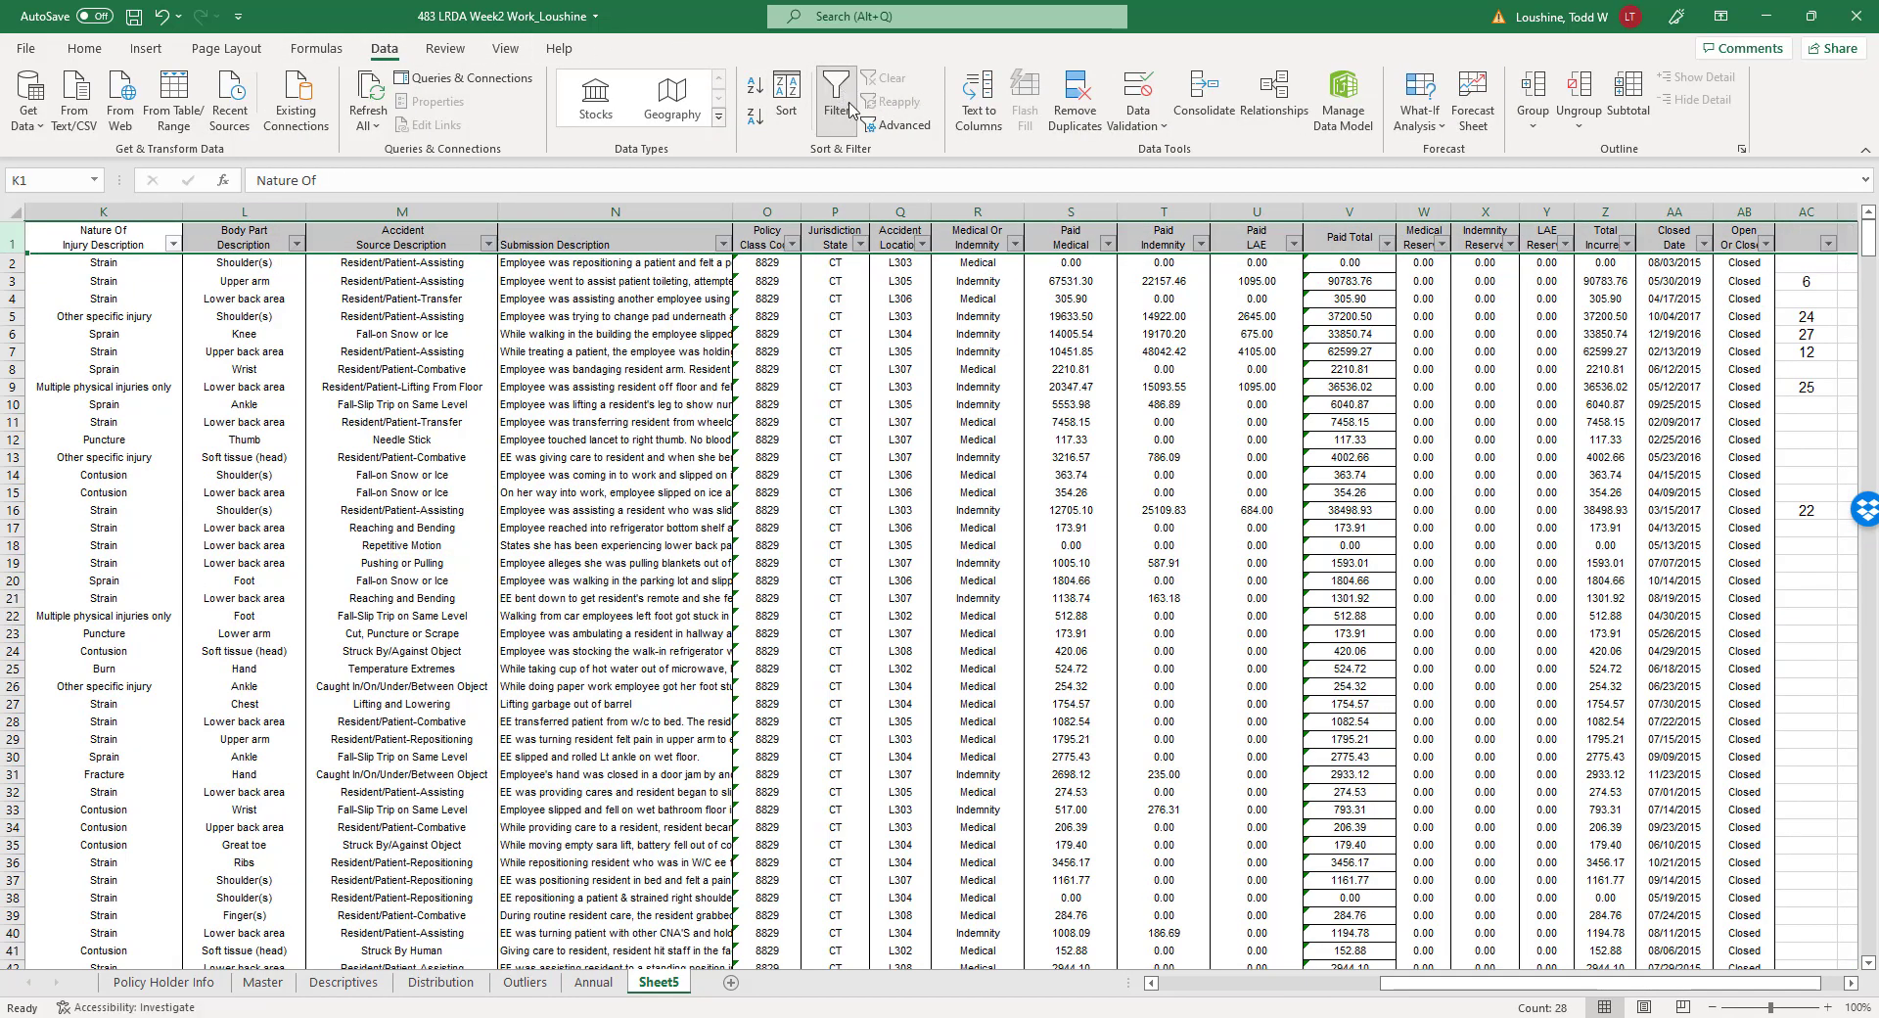
click(1385, 245)
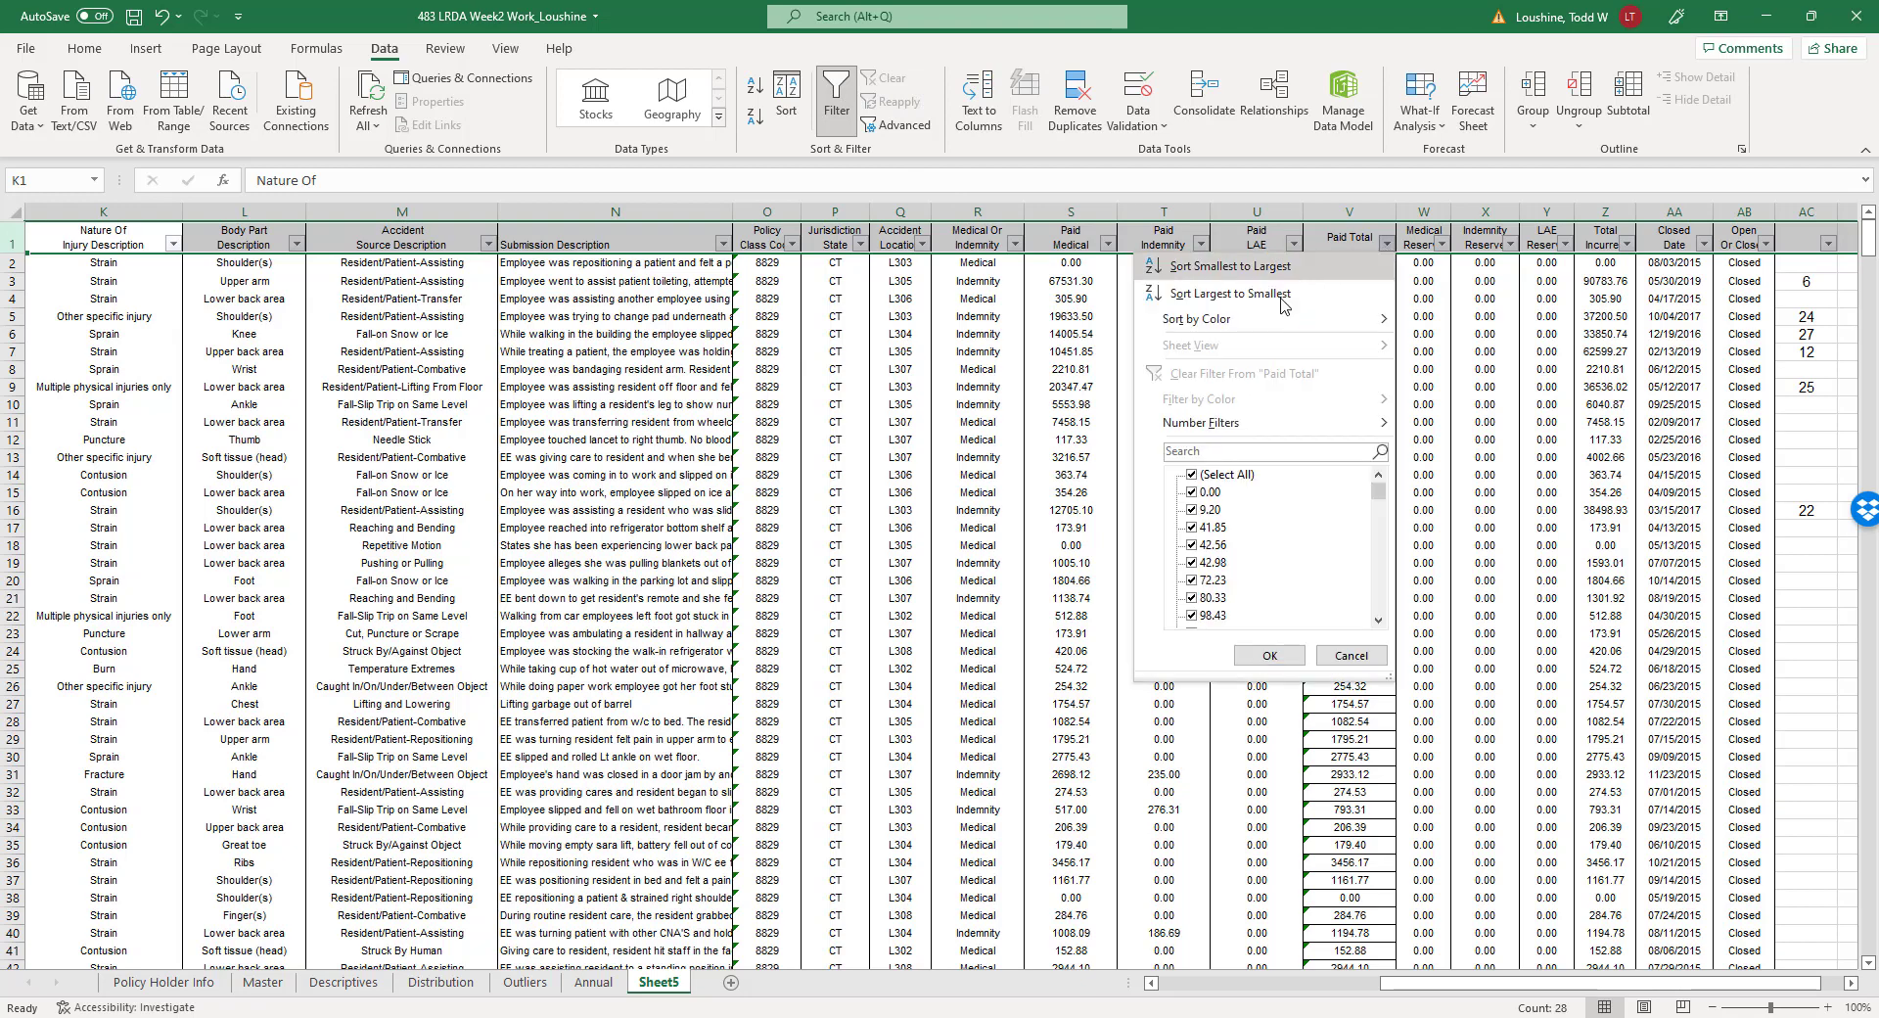
click(1213, 296)
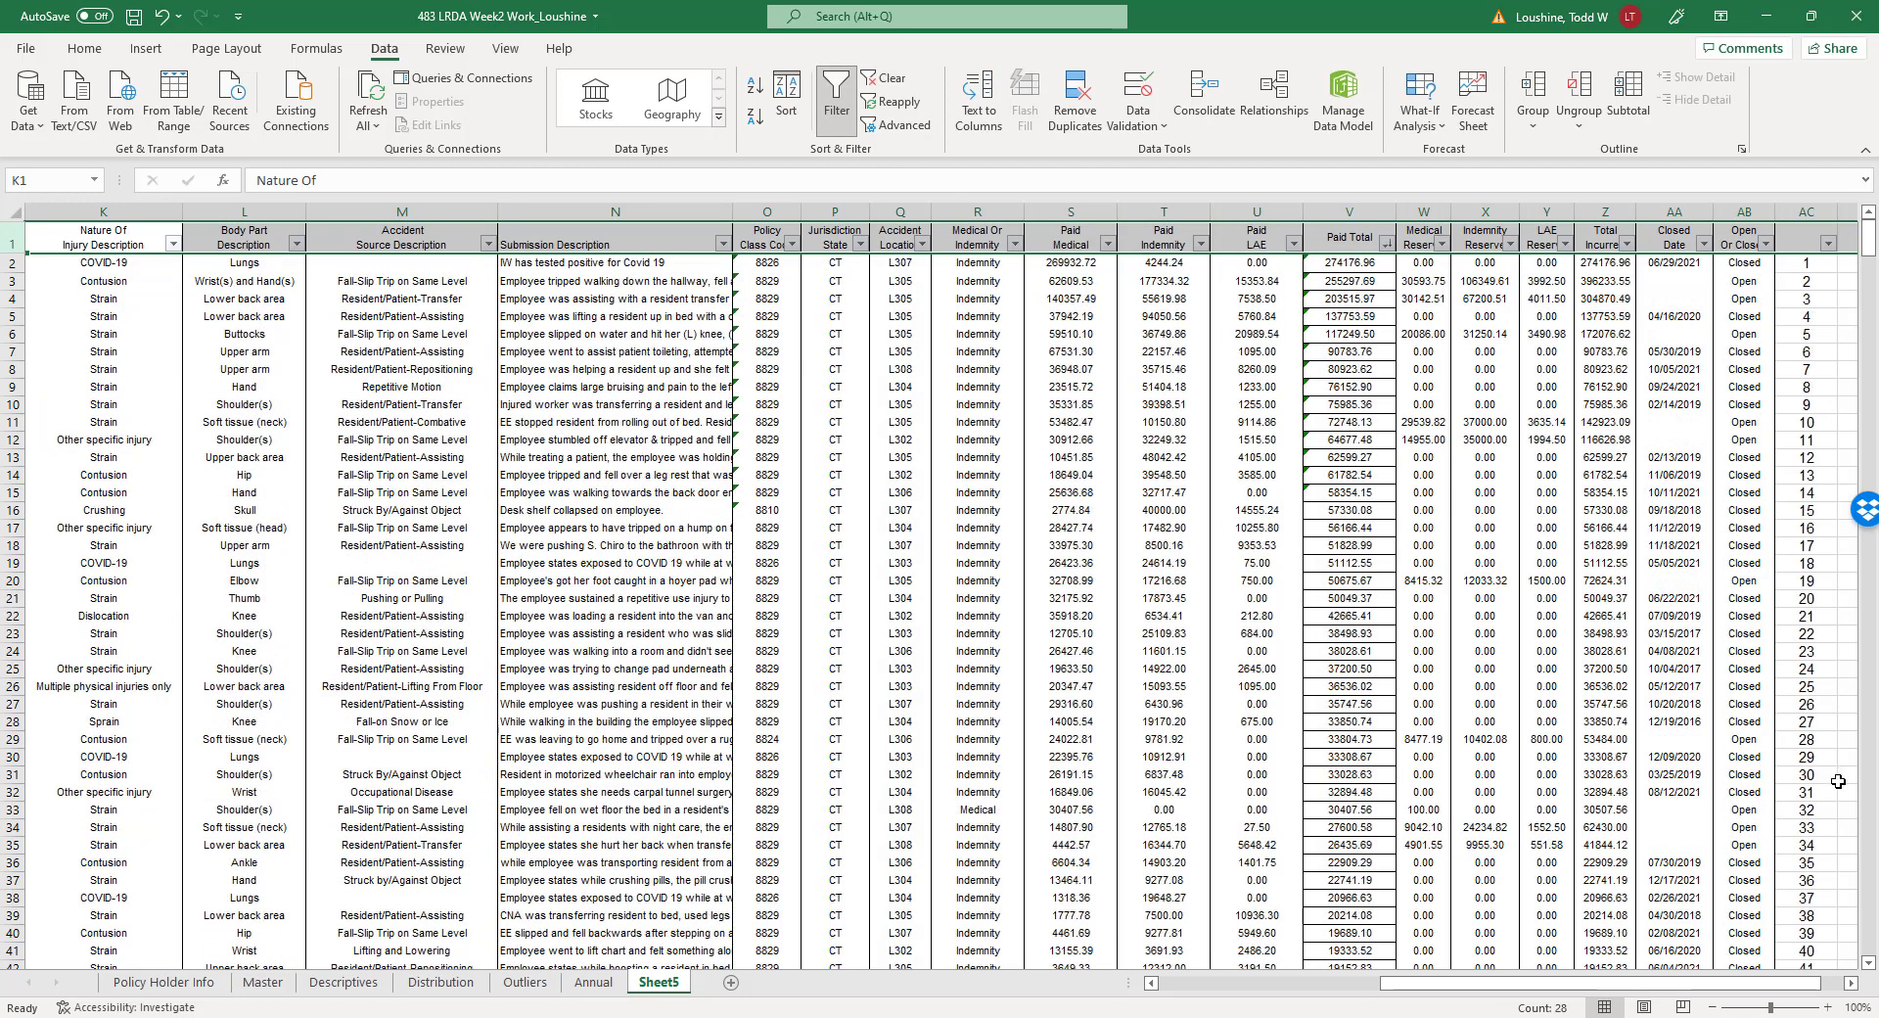
click(1838, 781)
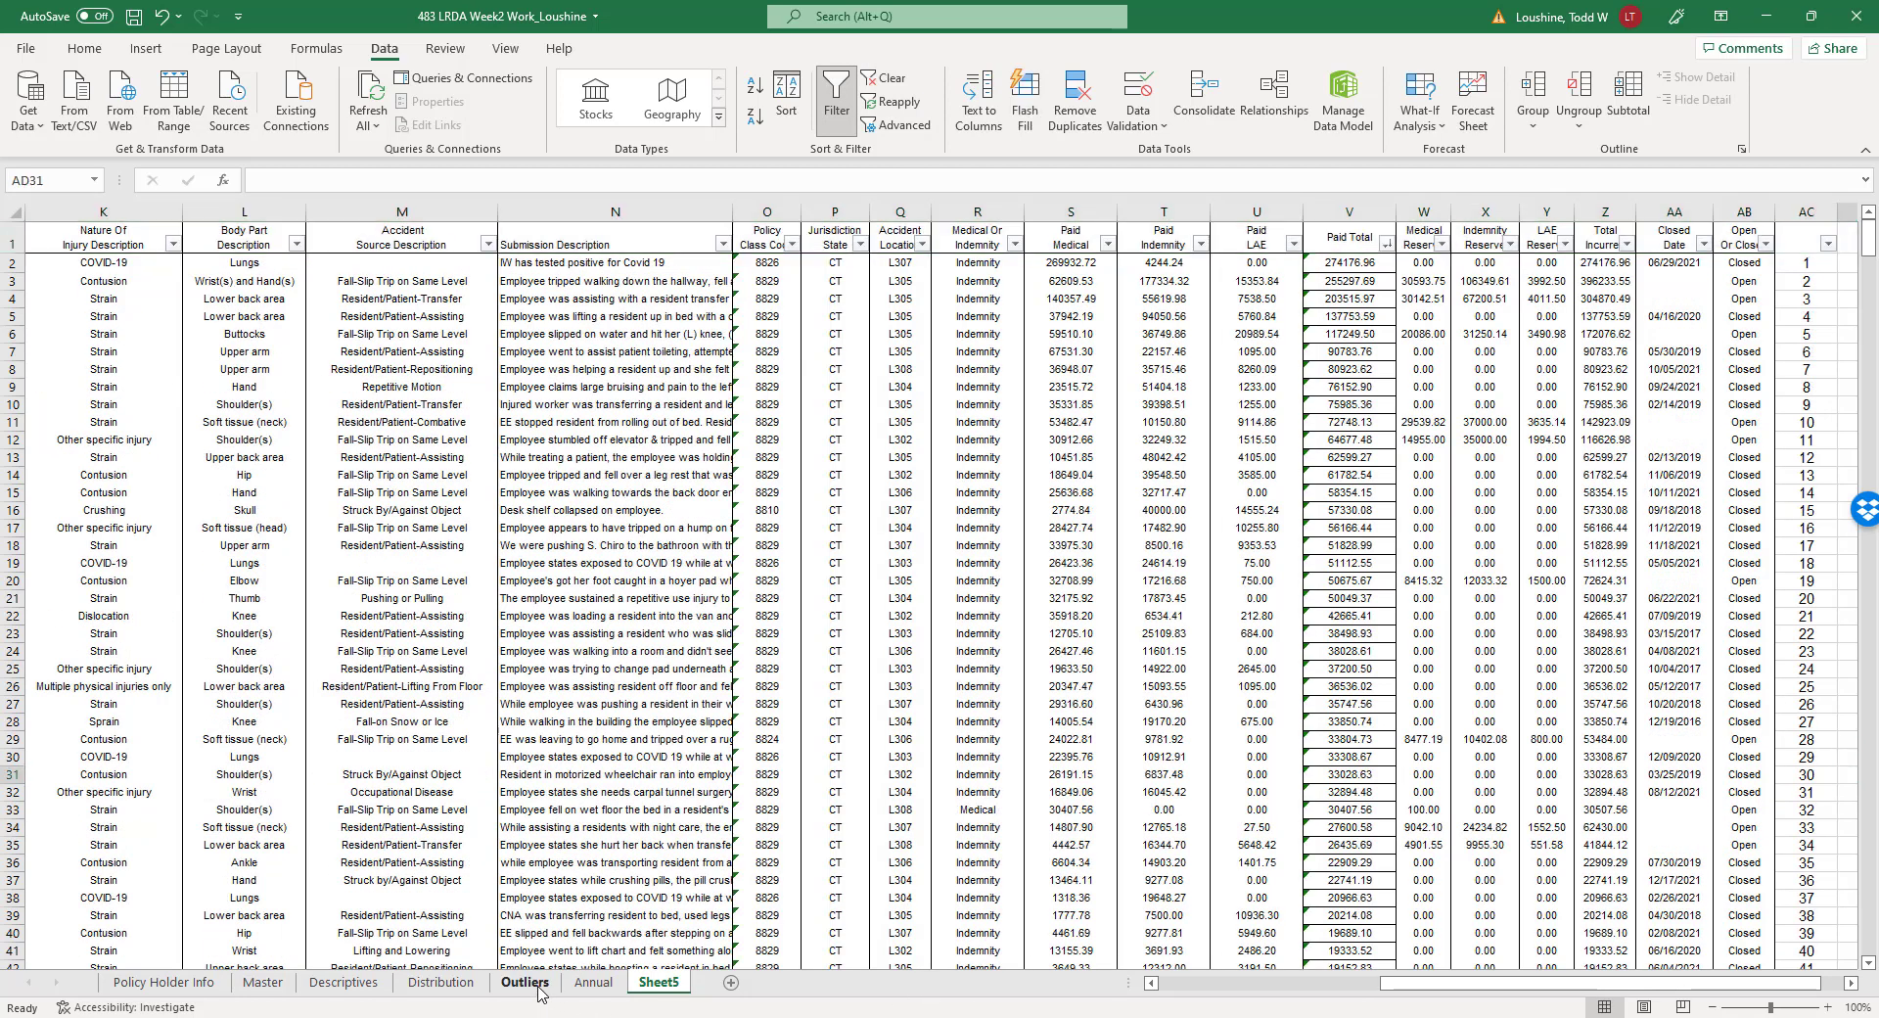
Check the separated claims on the Outliers sheet, and move rows 2 to 22 of Sheet5 below its charts, starting at row 780.
click(529, 982)
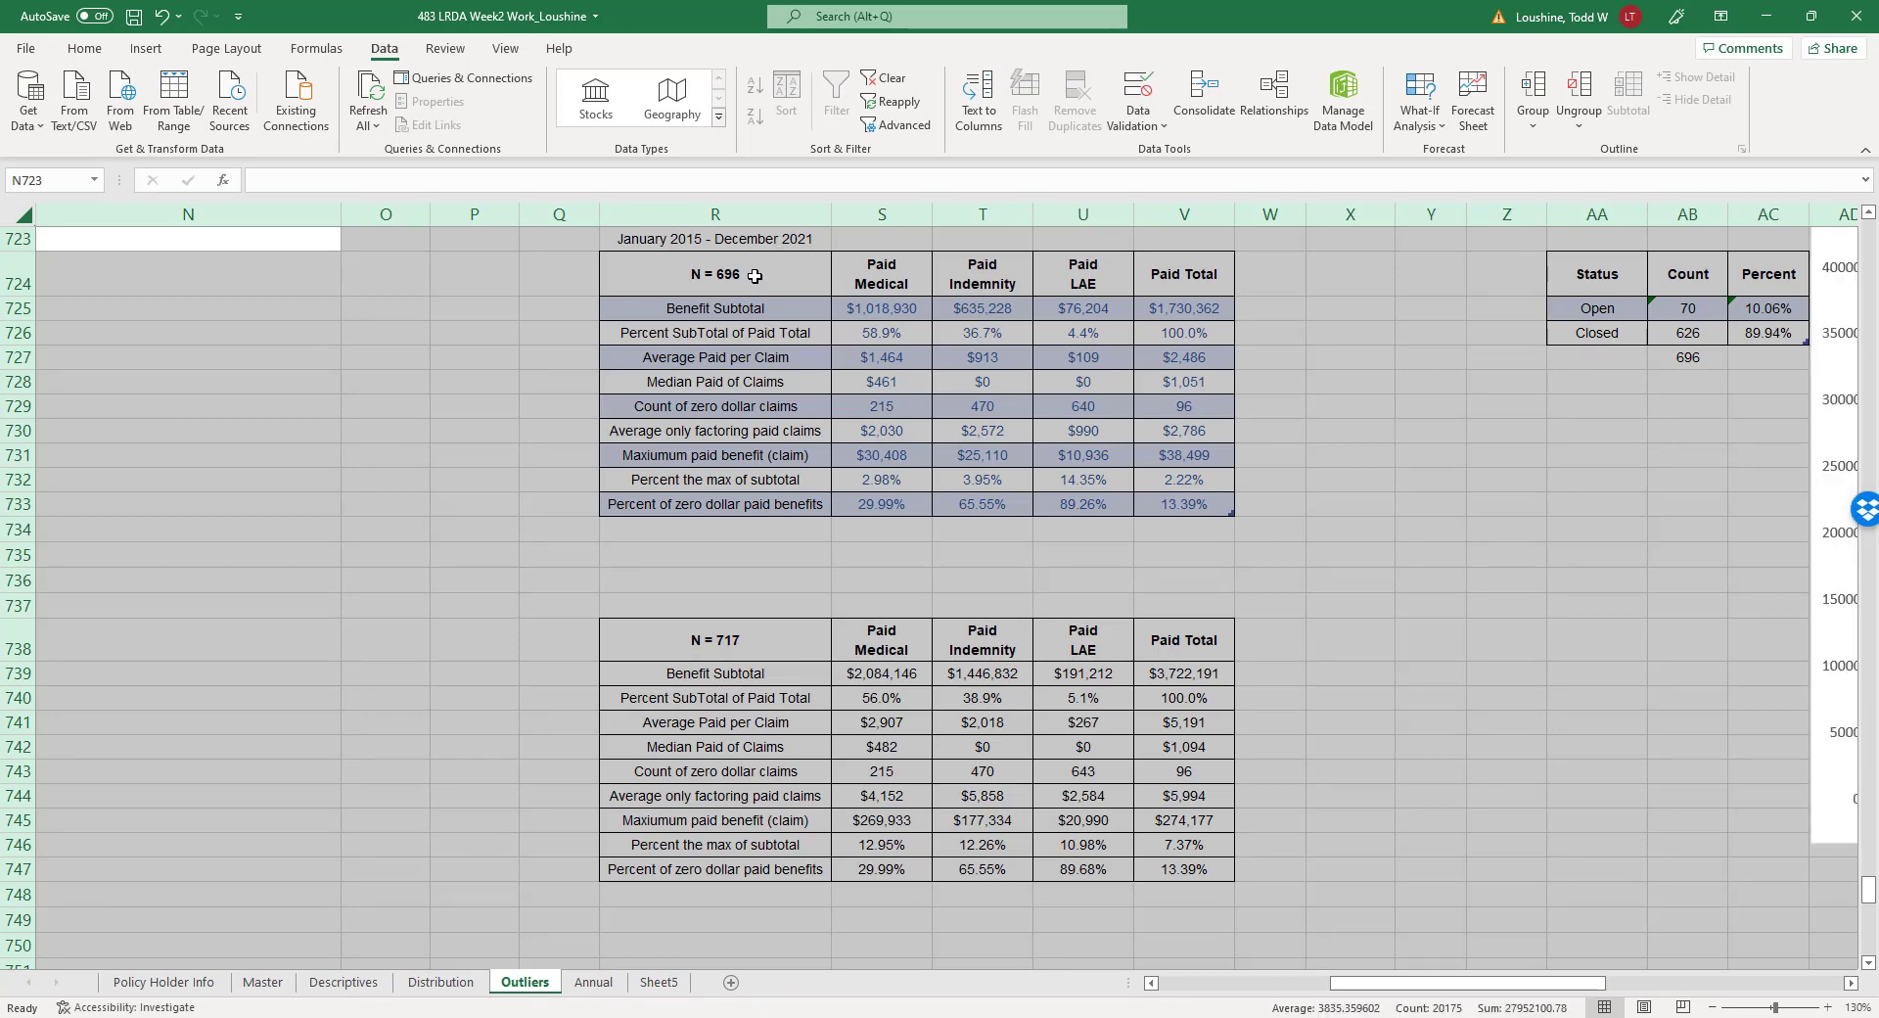
click(1626, 730)
scroll(1623, 783, down, 11)
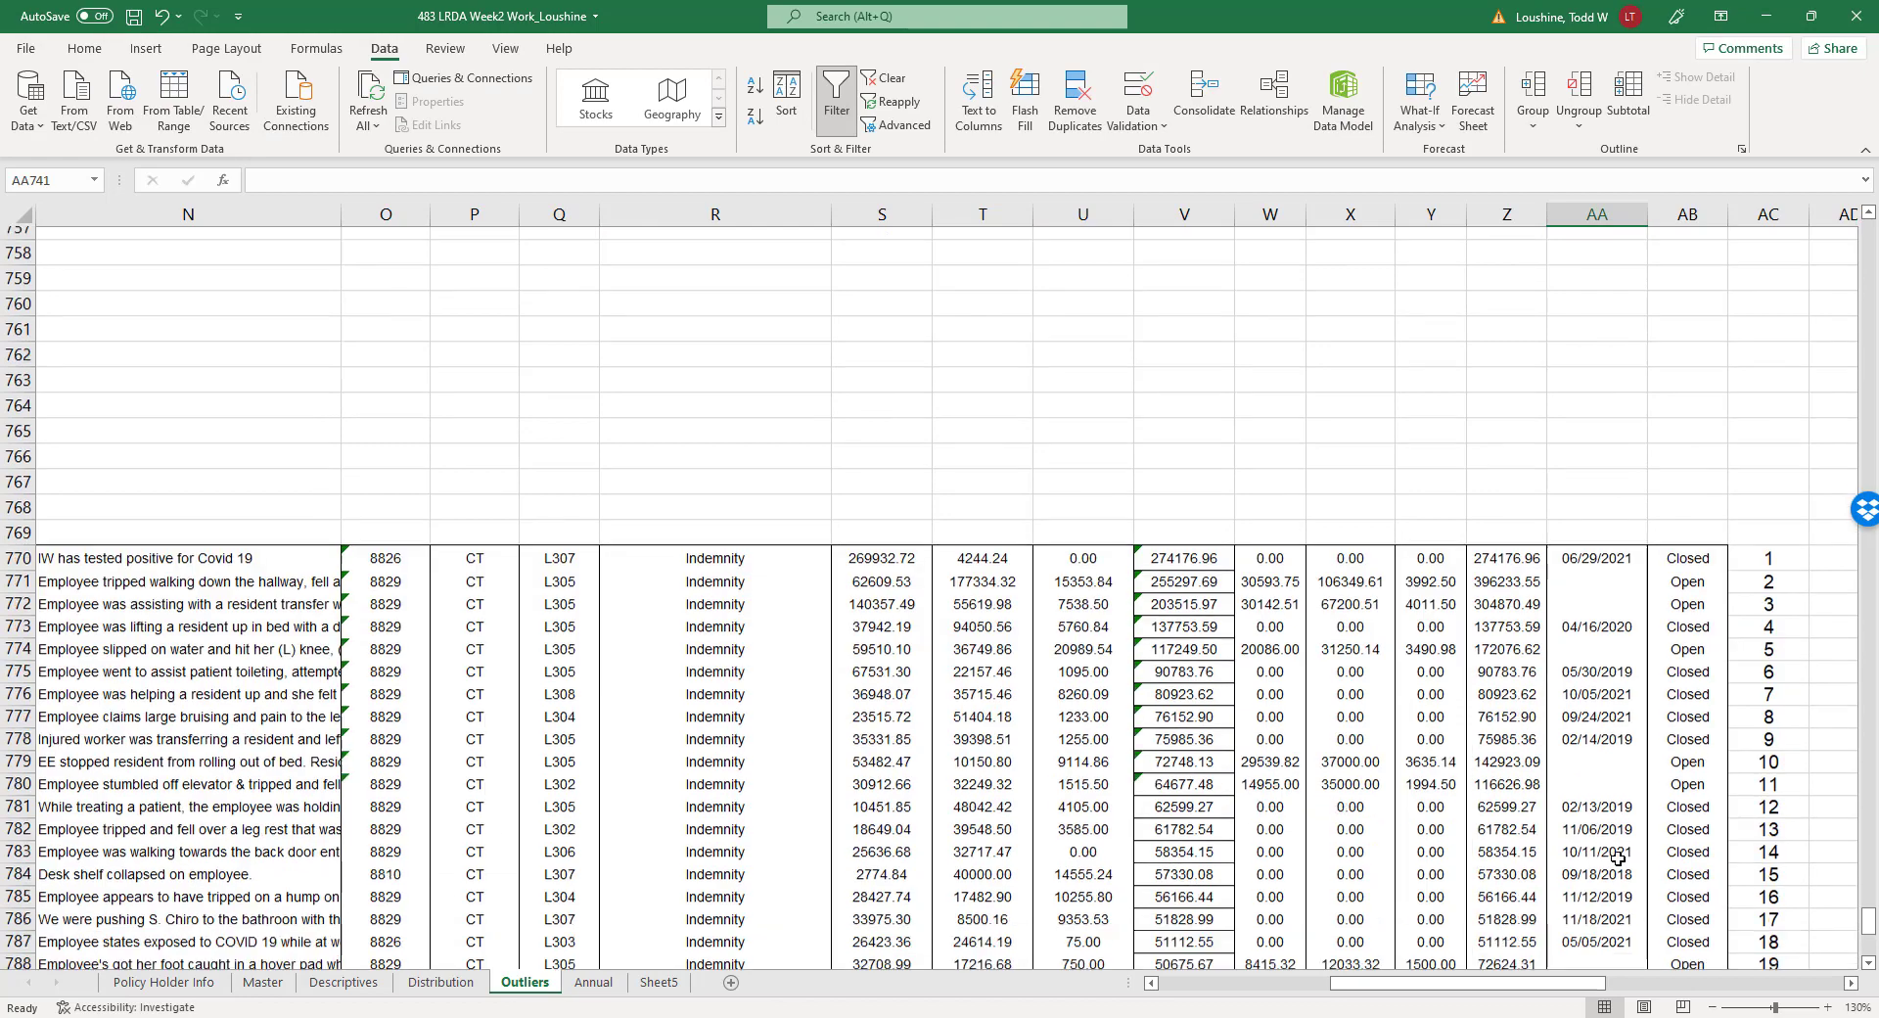
scroll(1618, 858, down, 4)
click(659, 982)
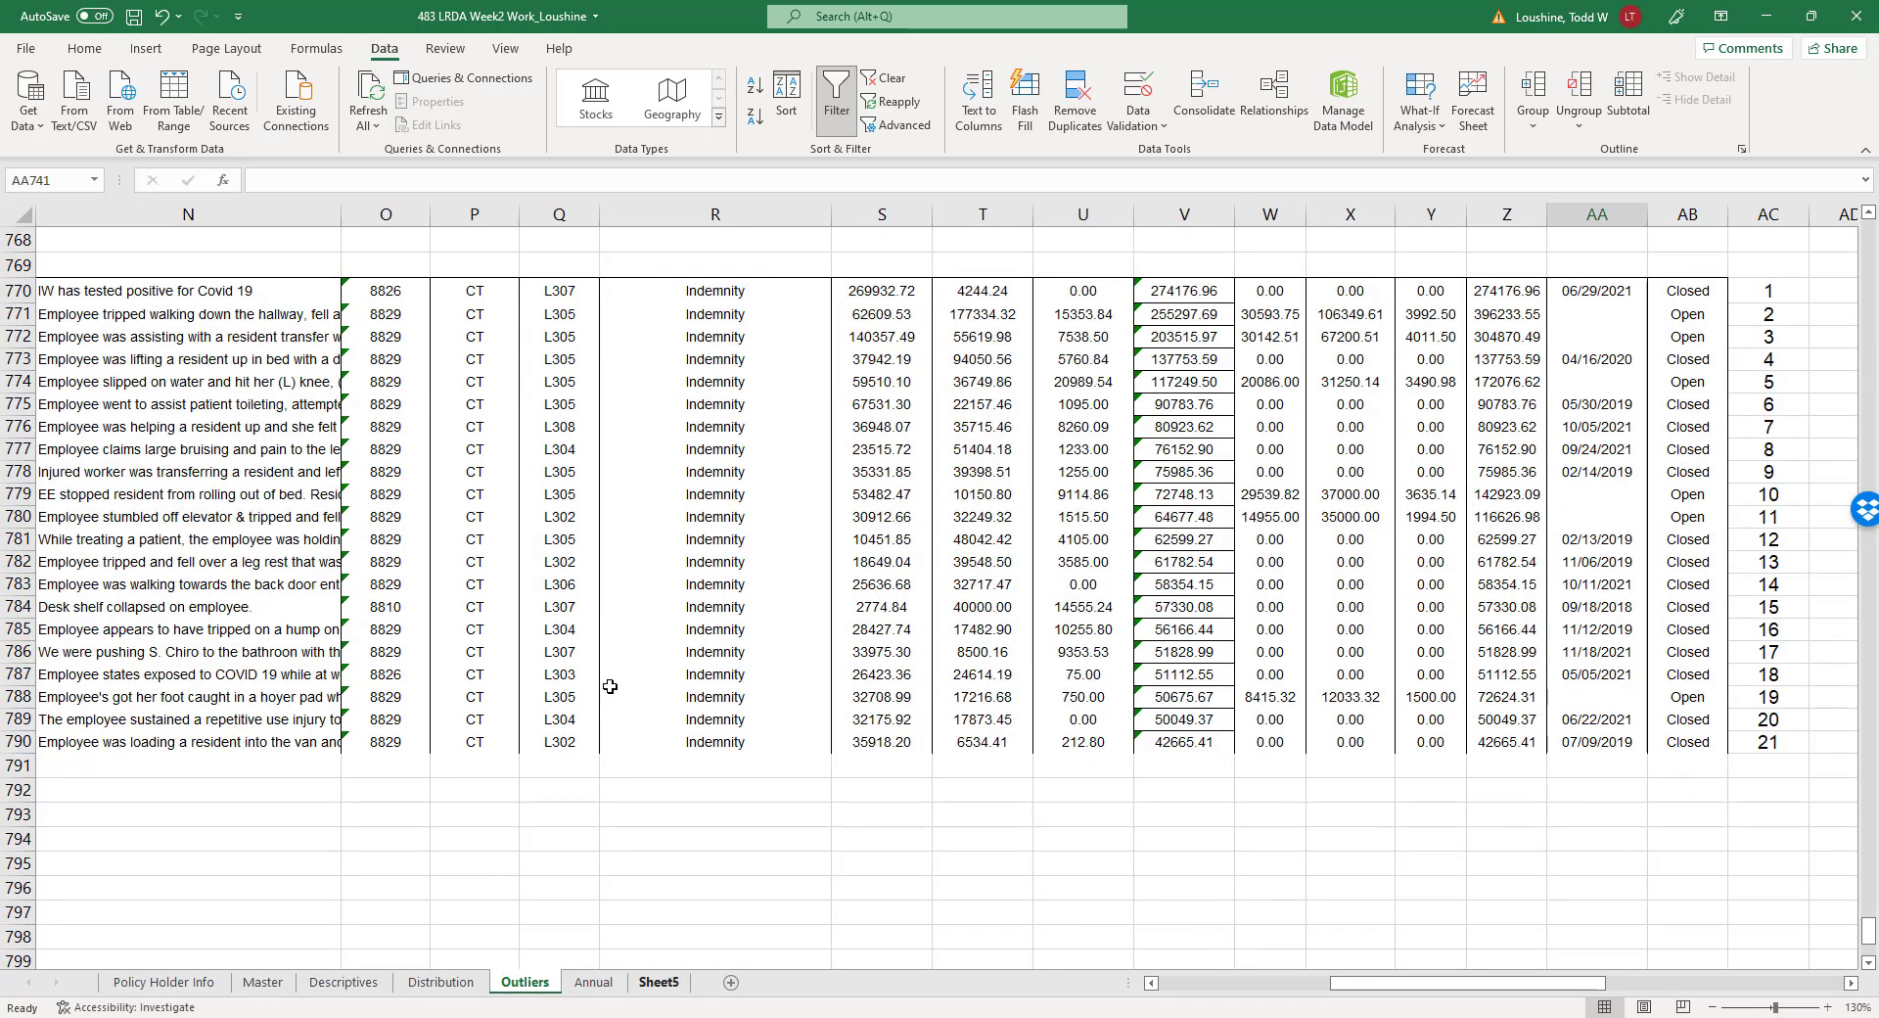
drag(17, 265, 43, 615)
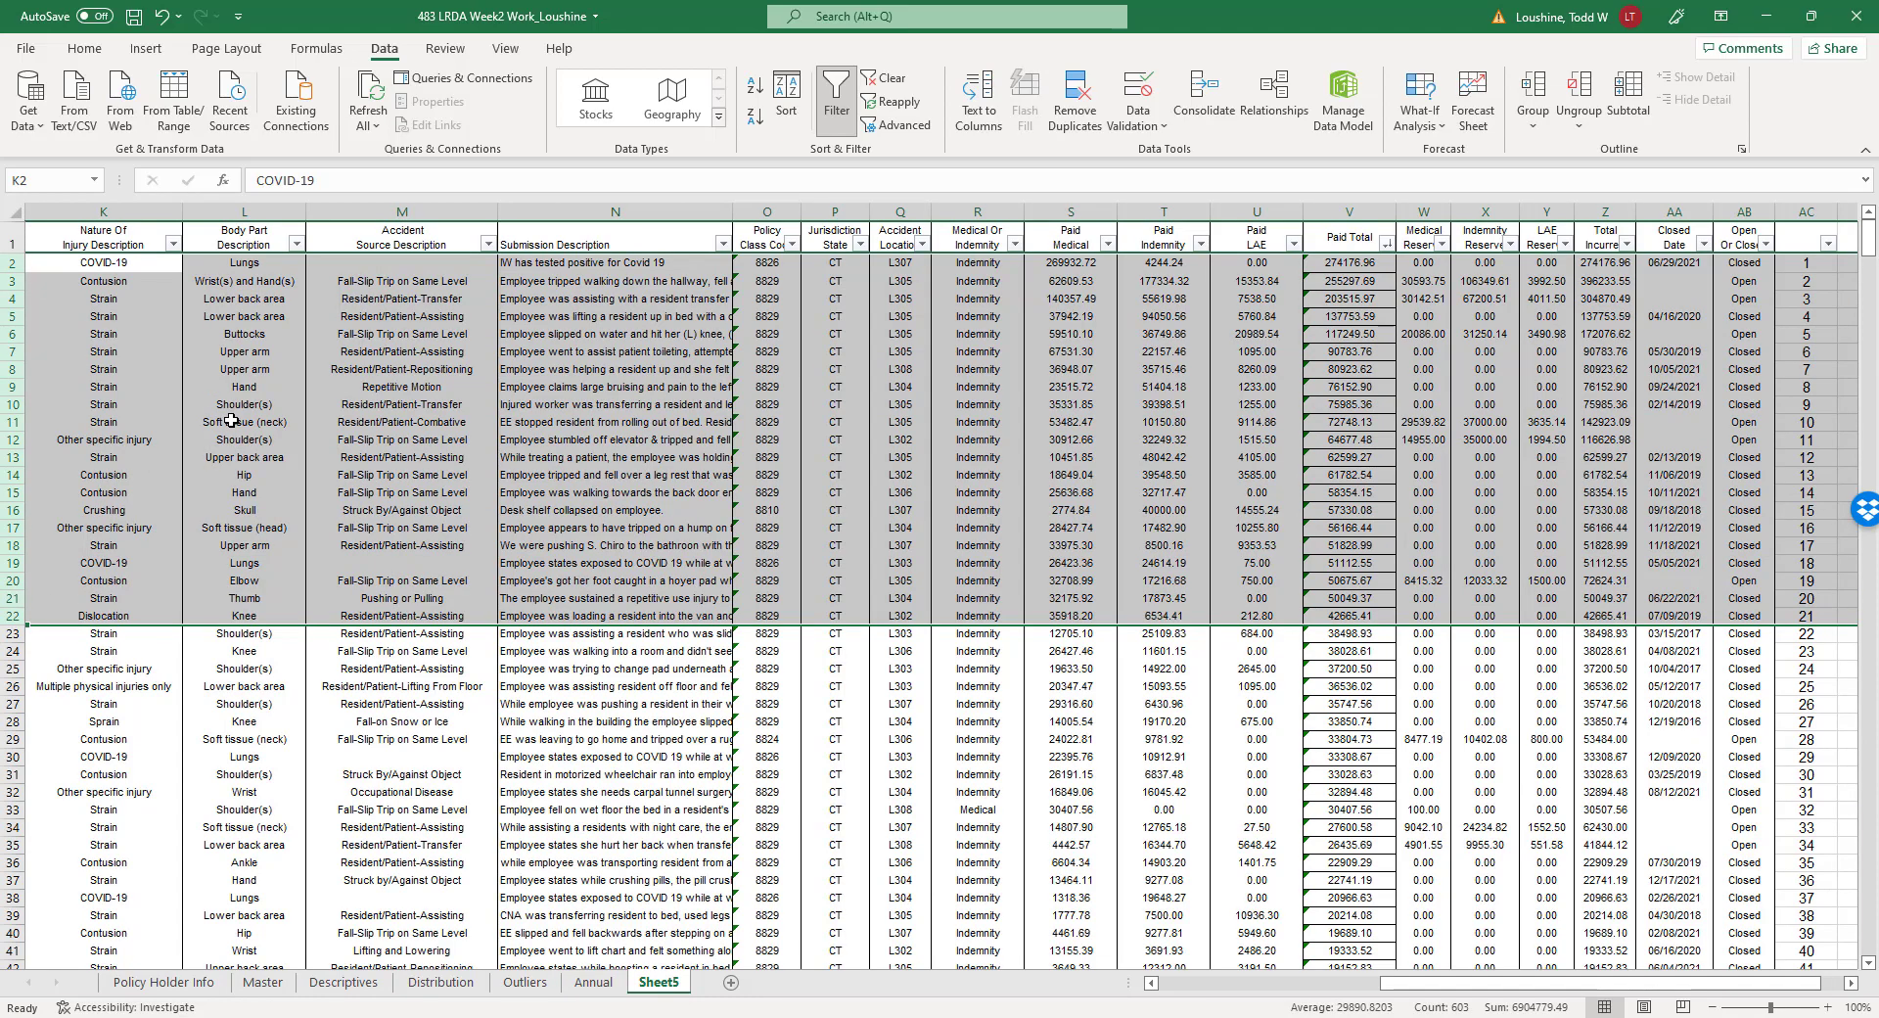
key(ctrl+c)
drag(1867, 241, 1871, 963)
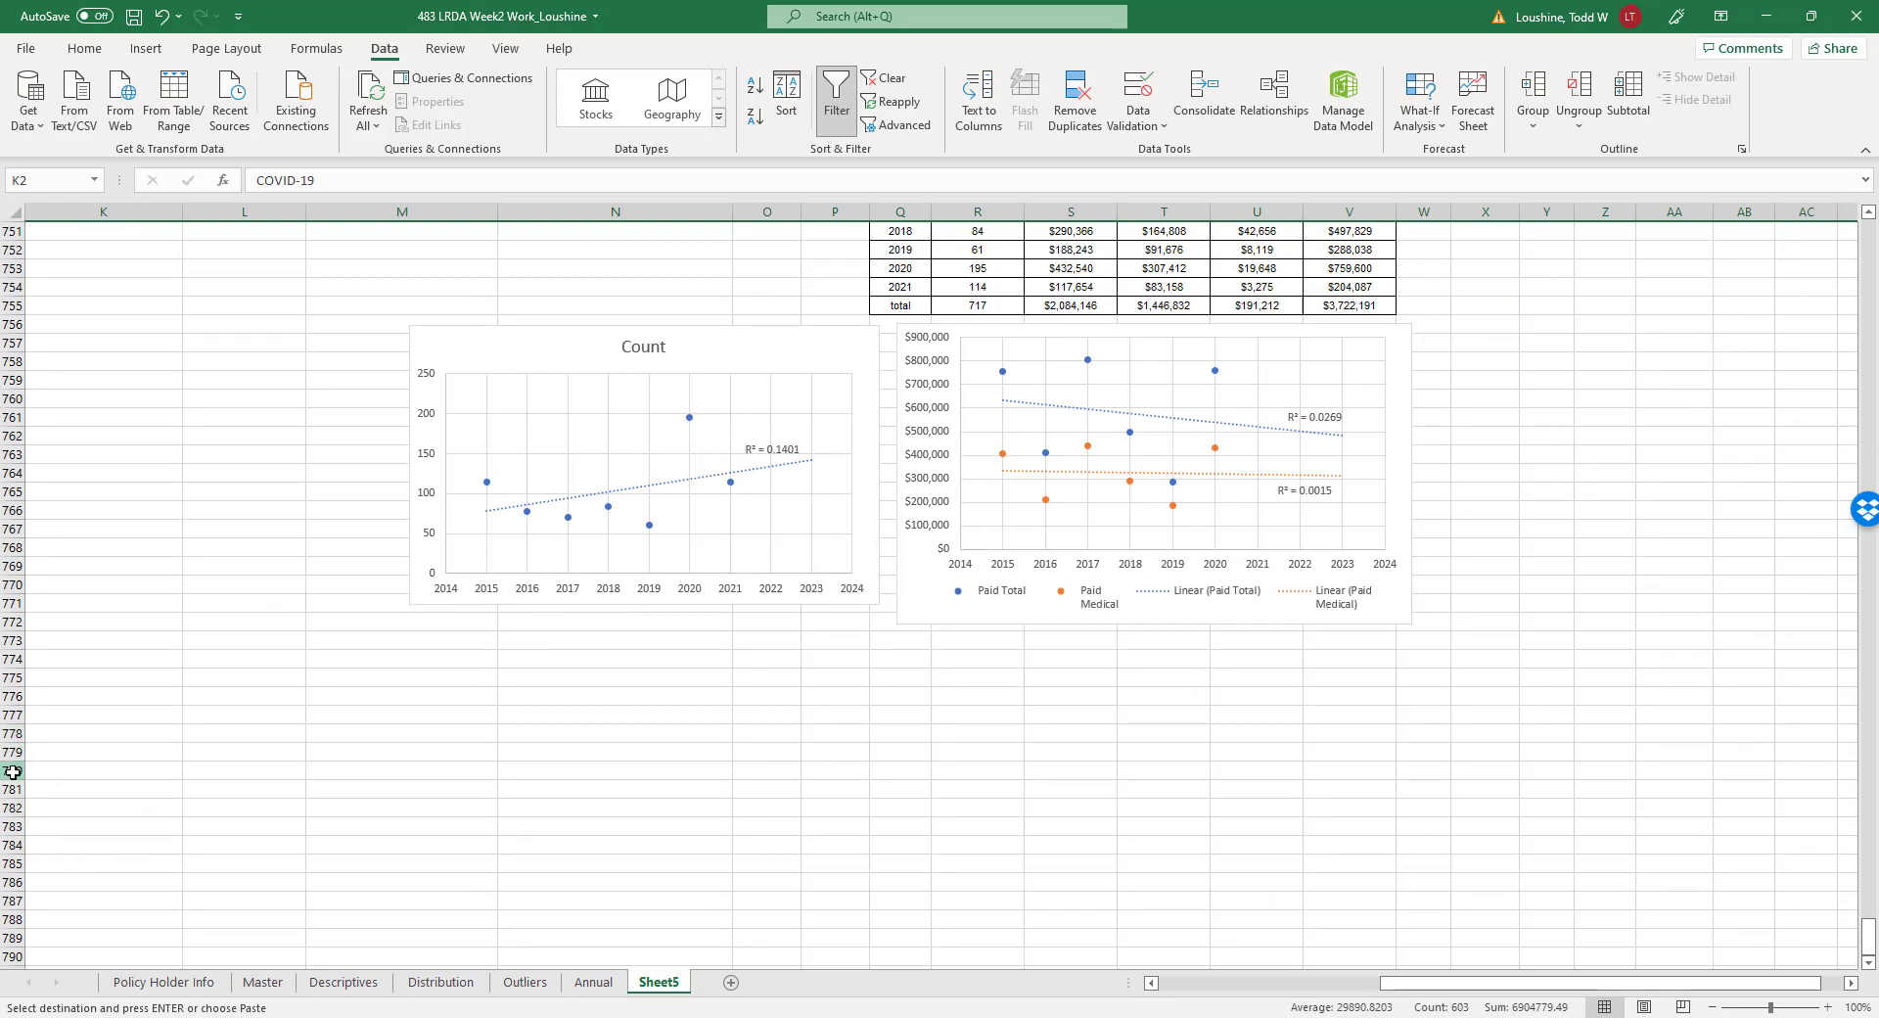
click(12, 772)
key(Return)
click(836, 678)
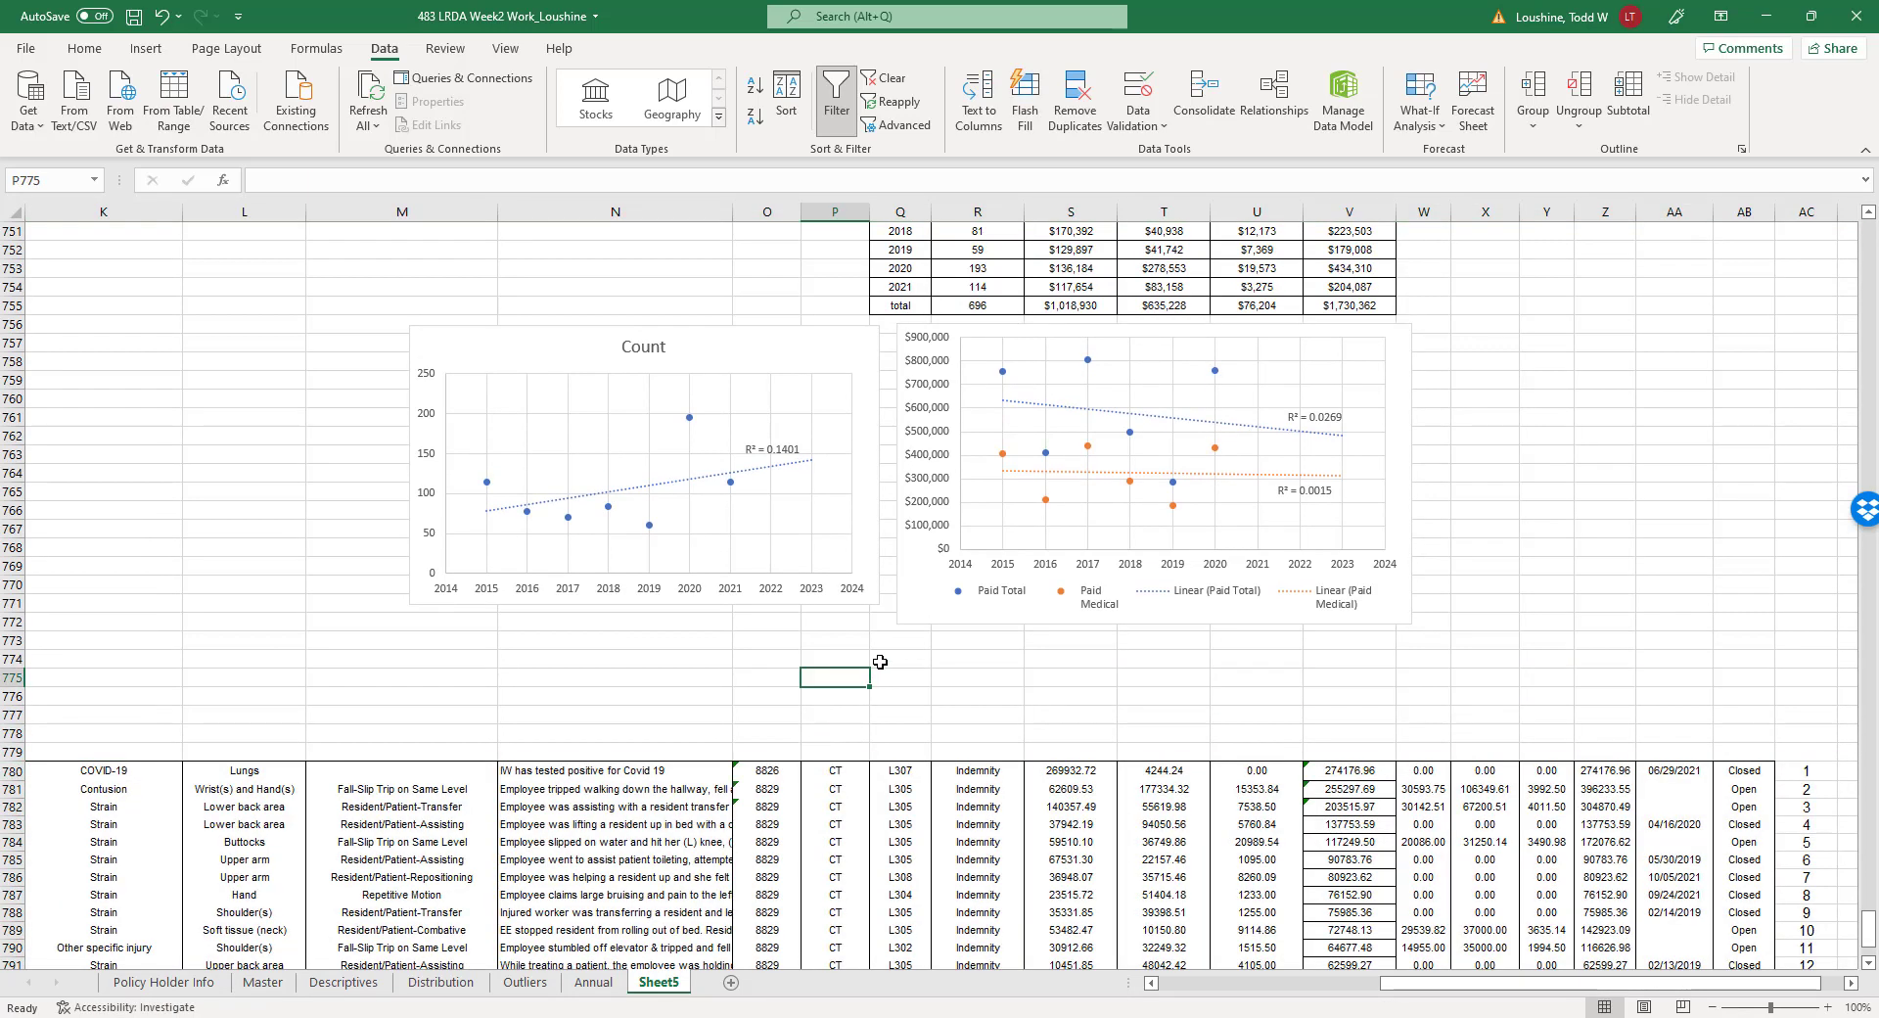
Compare the Paid Total sums in the N = 696, N = 717 and annual summary tables on Sheet5.
scroll(1539, 500, up, 3)
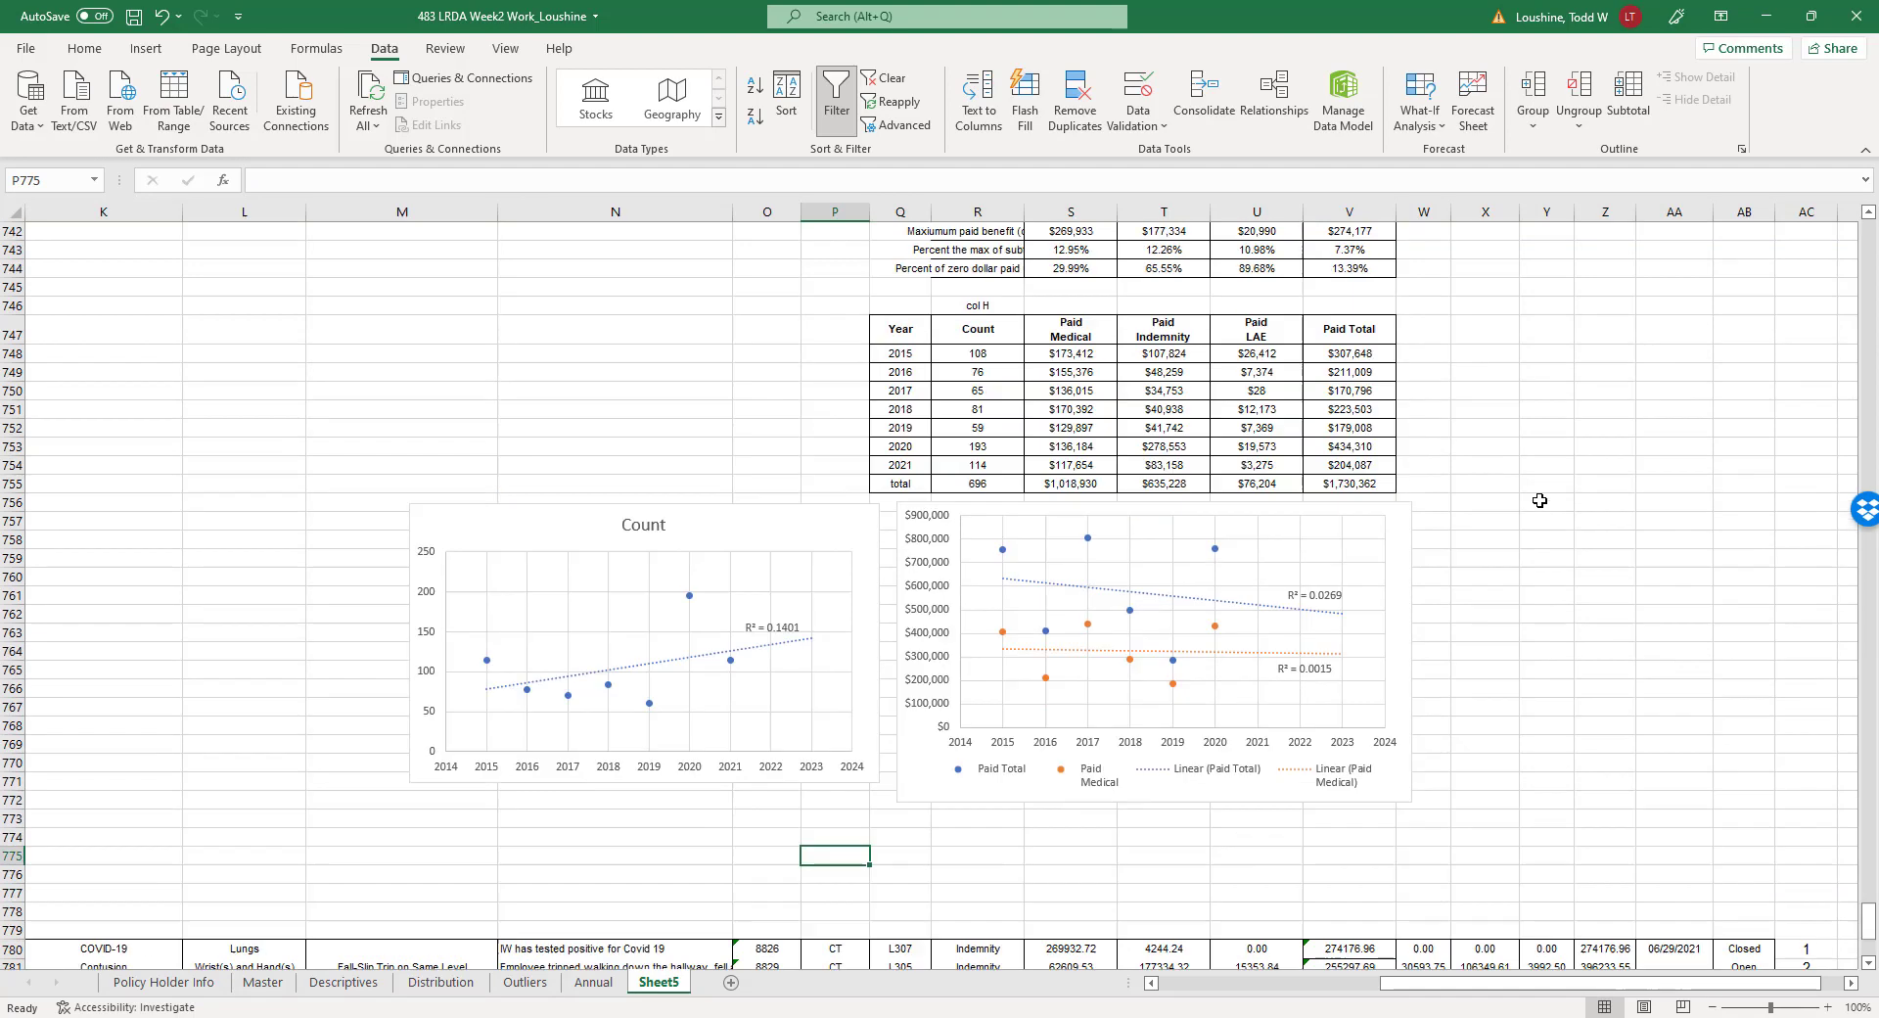
scroll(1432, 470, up, 3)
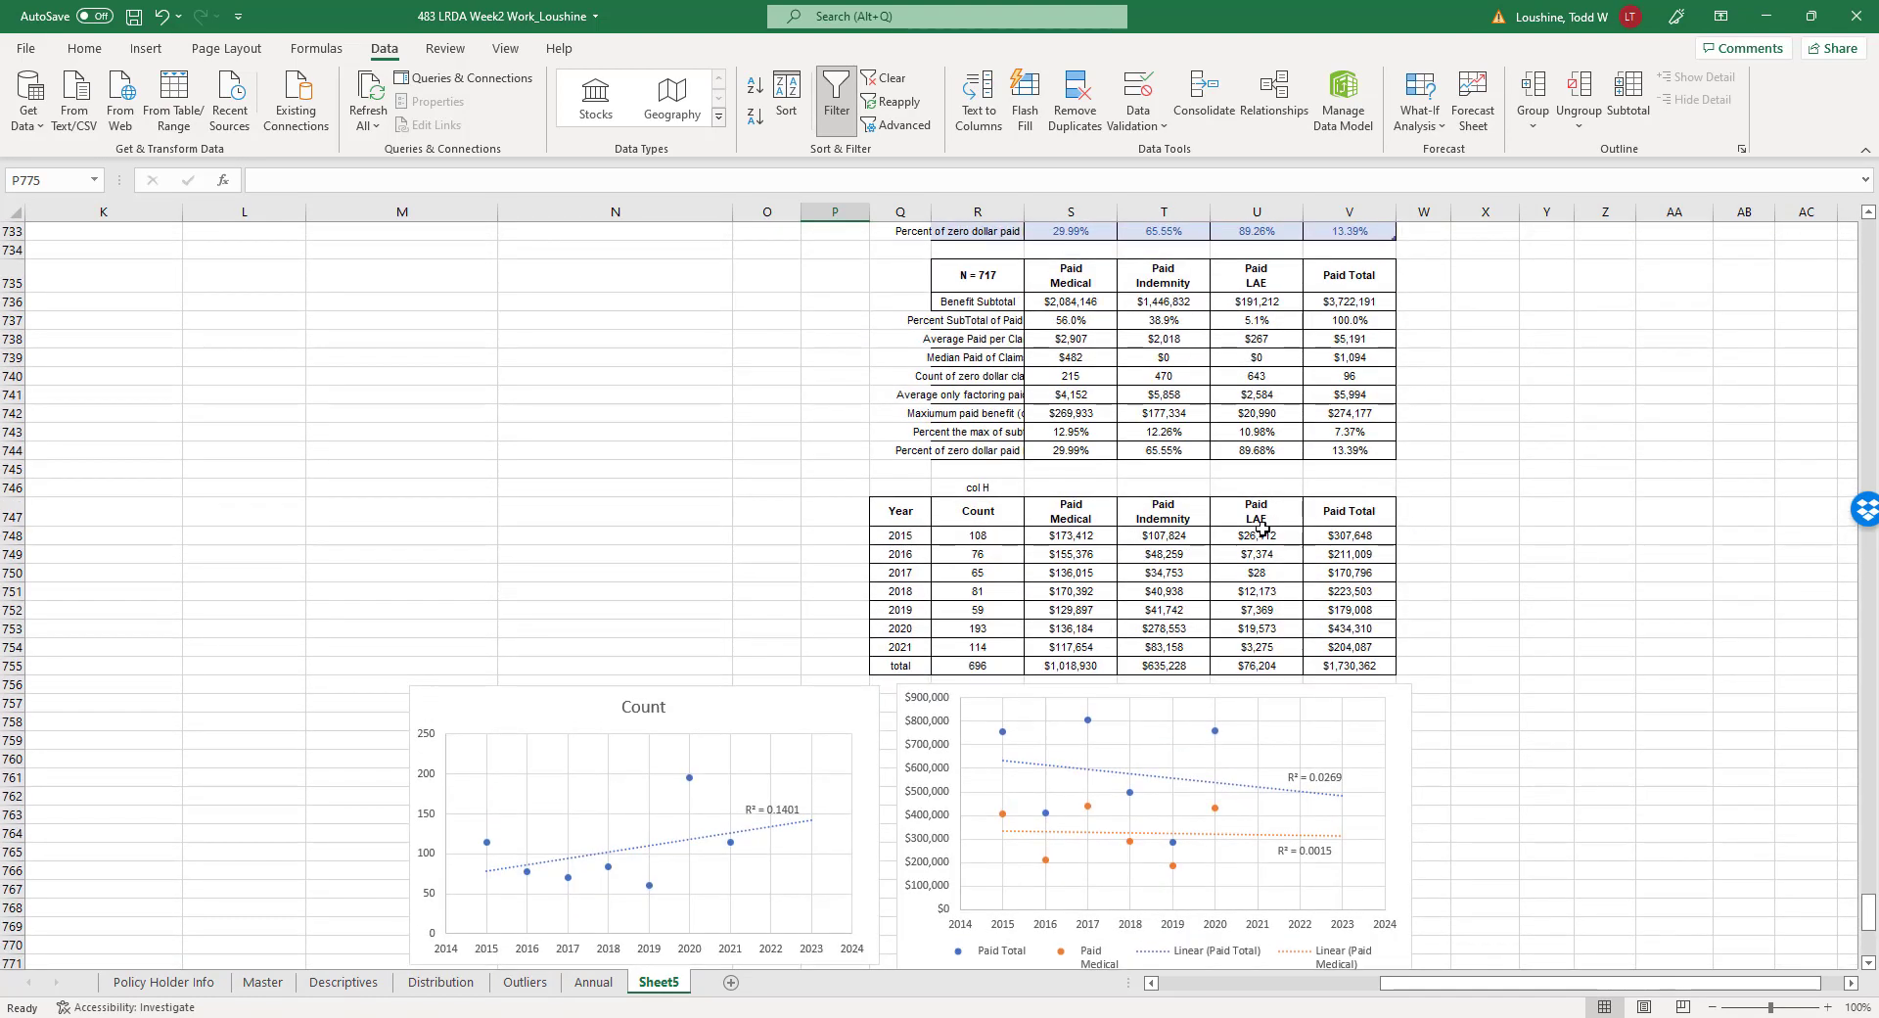
scroll(1277, 405, up, 3)
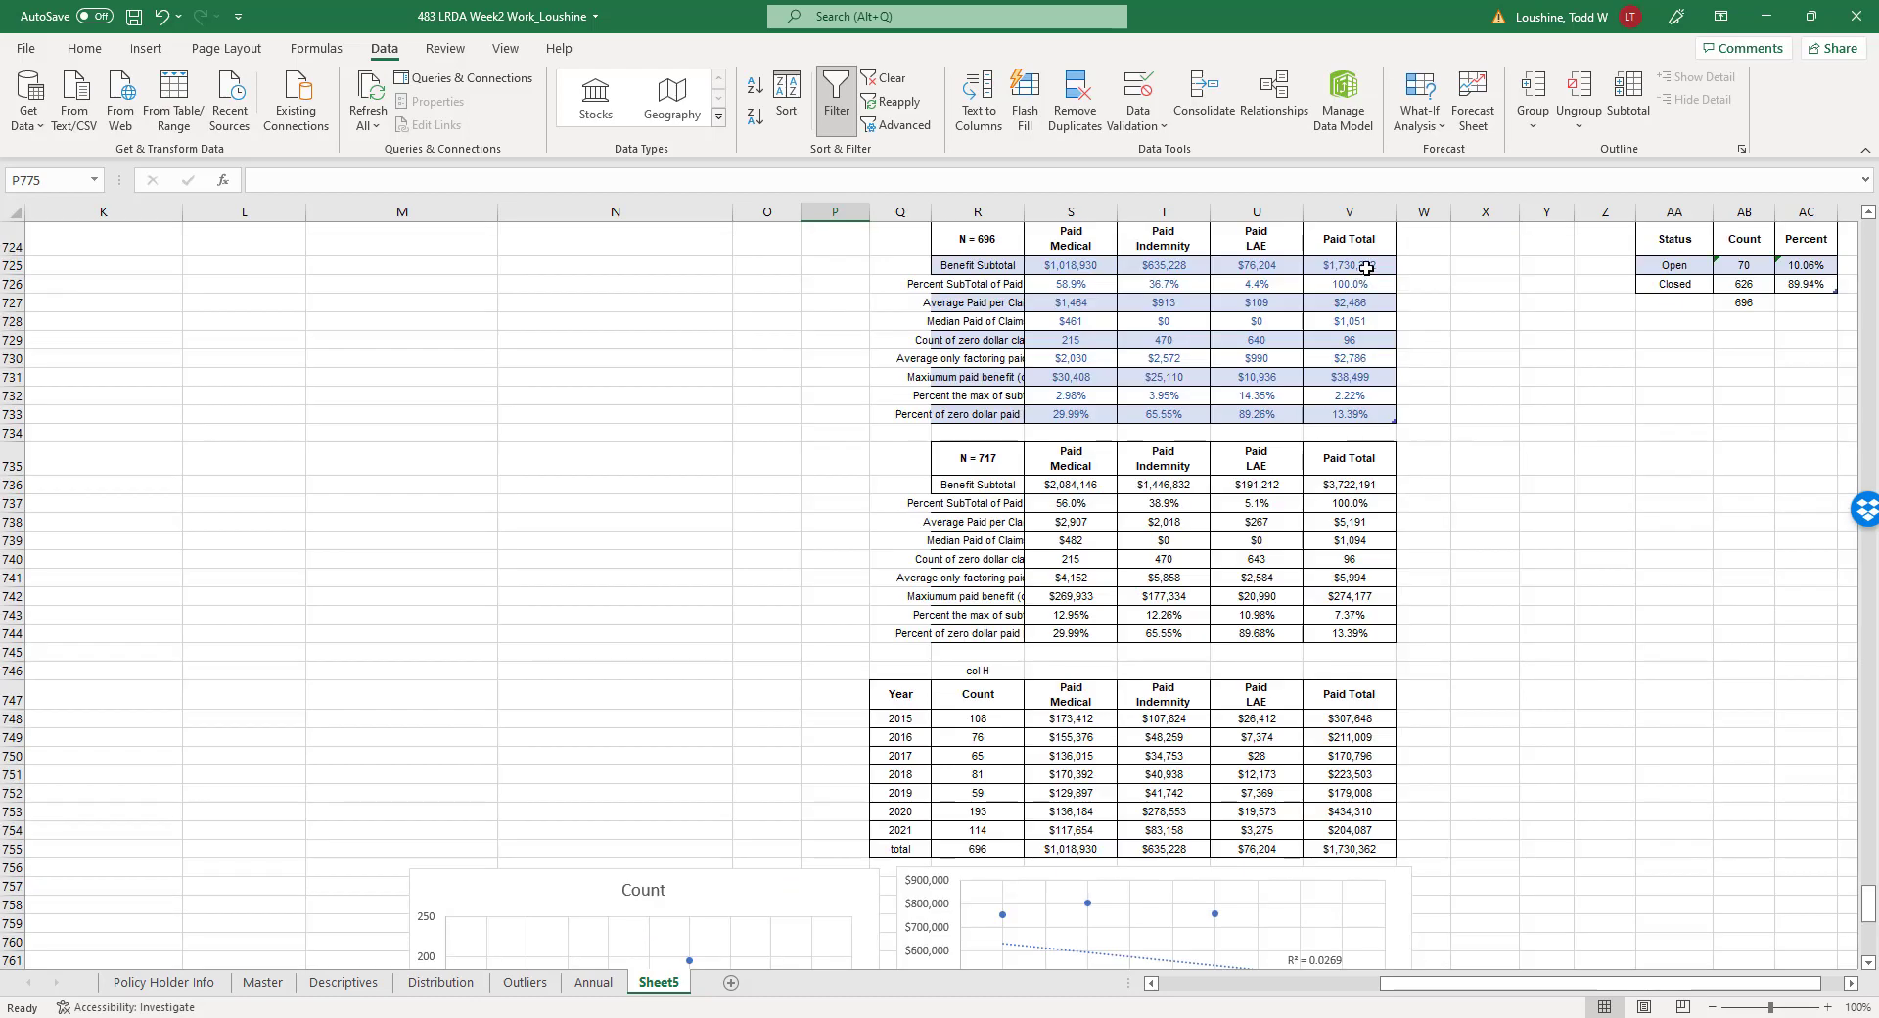
click(1366, 267)
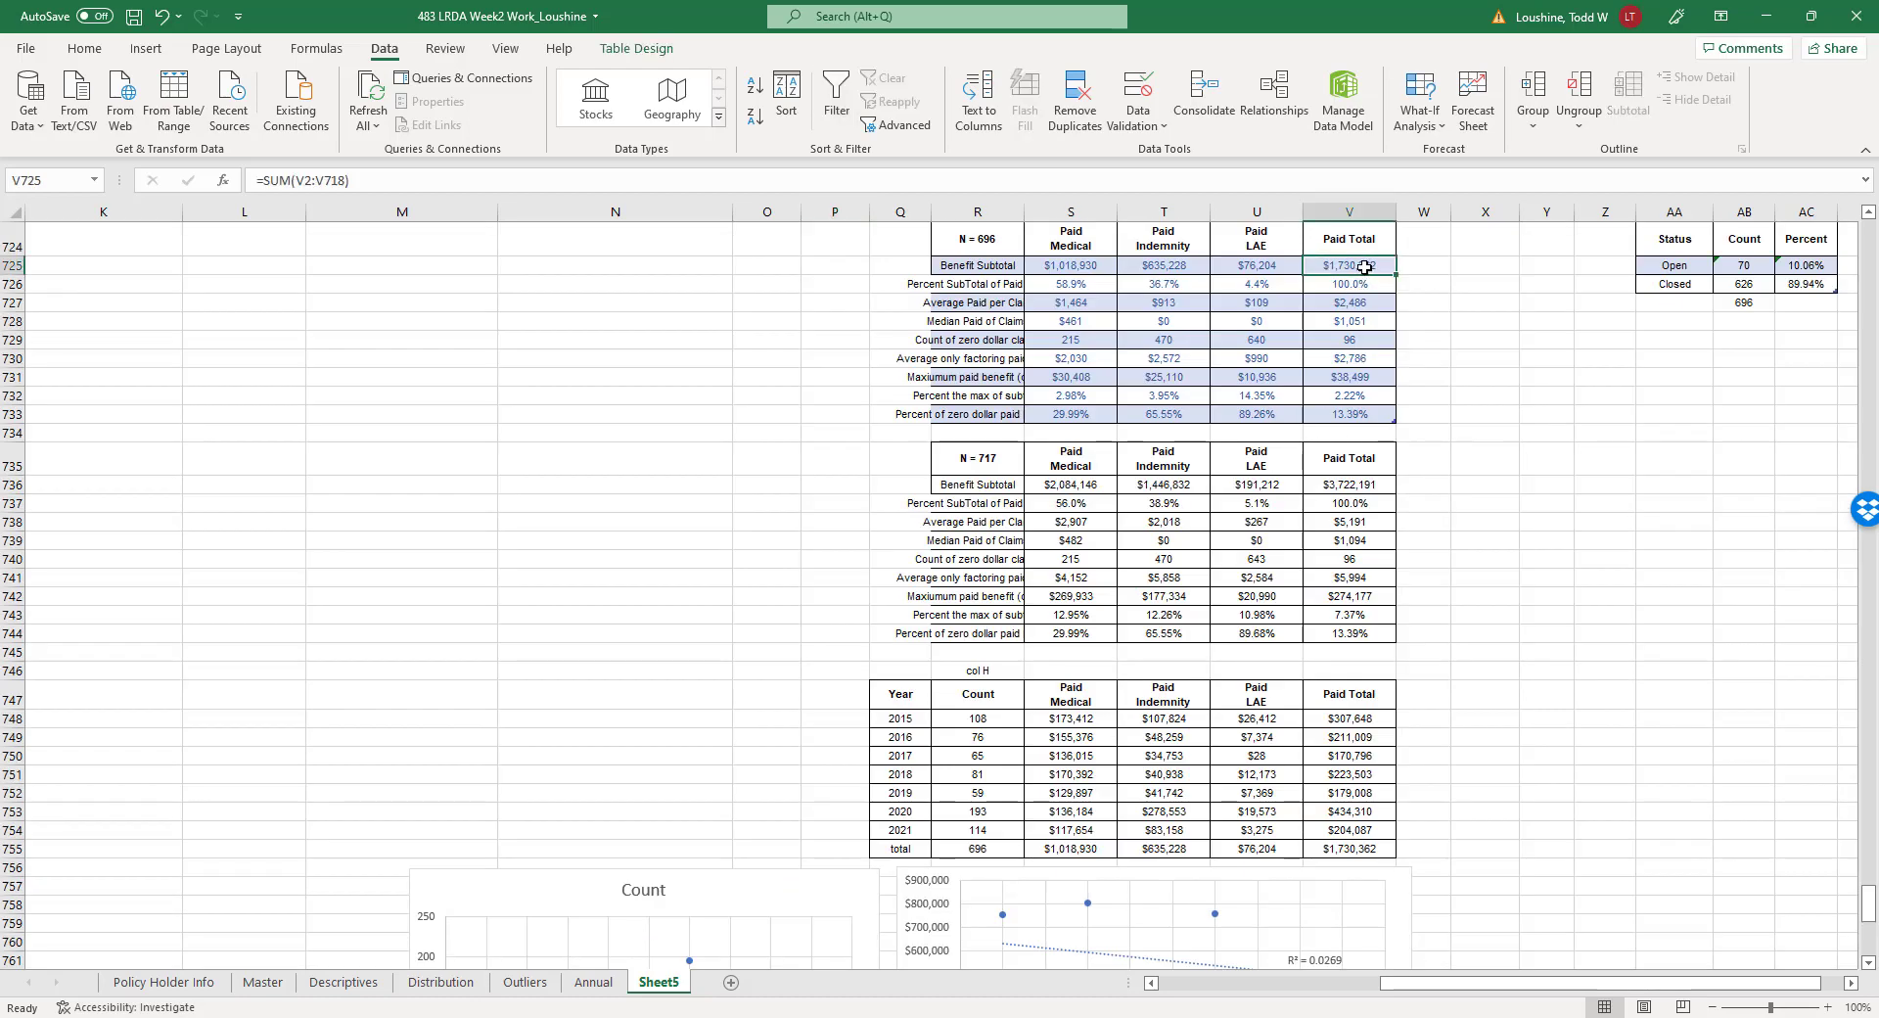
click(1369, 487)
scroll(1424, 489, down, 2)
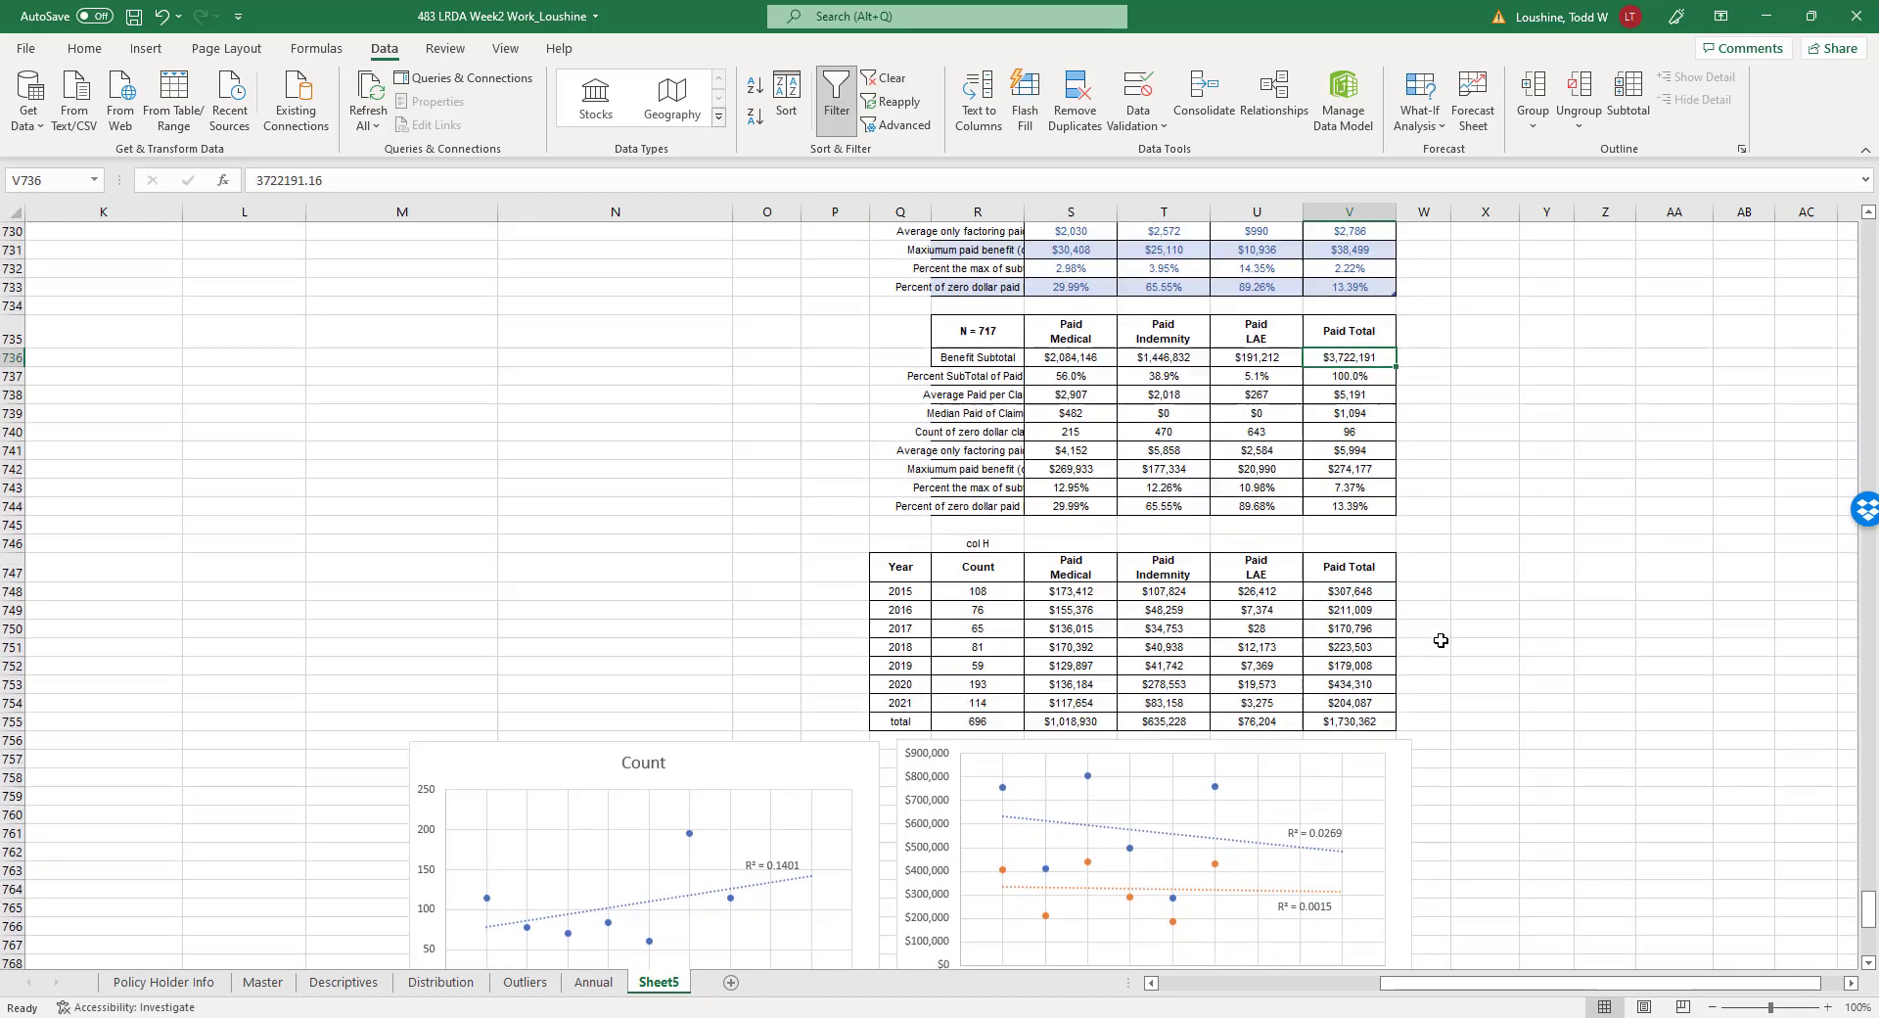
click(1348, 721)
scroll(1446, 499, up, 2)
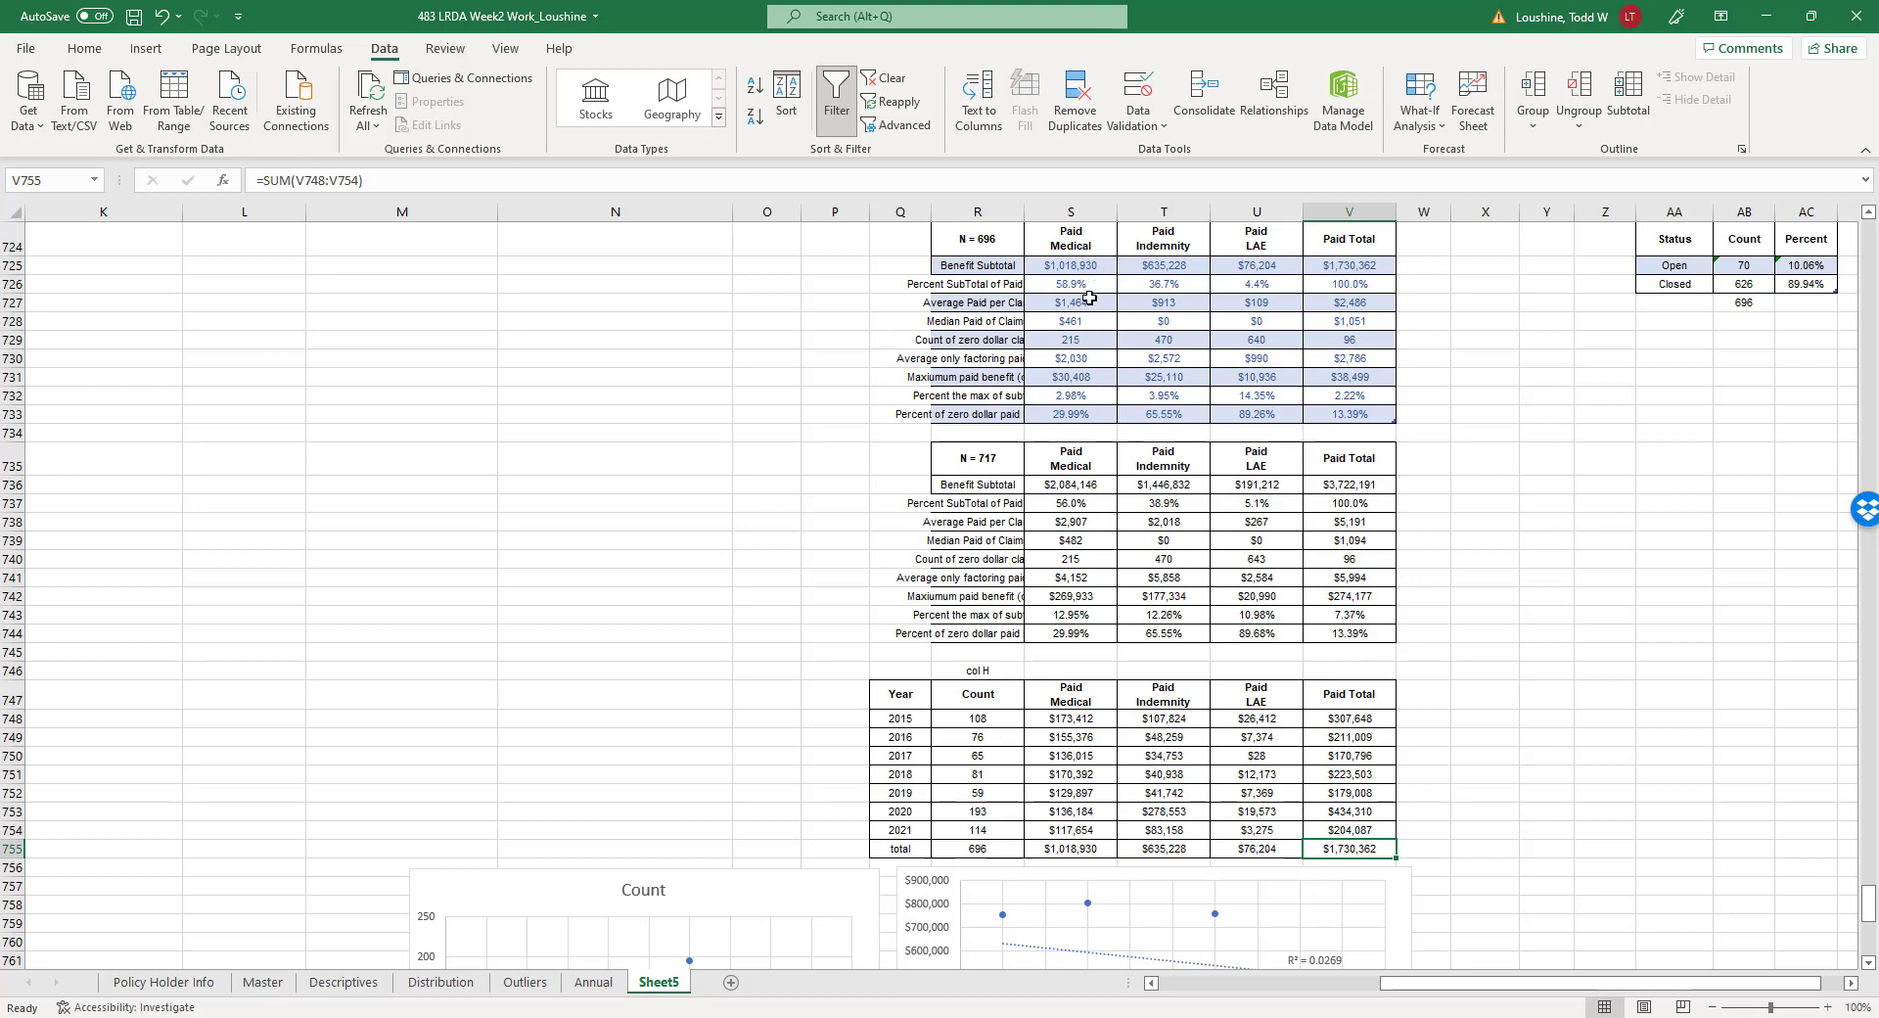
click(1502, 558)
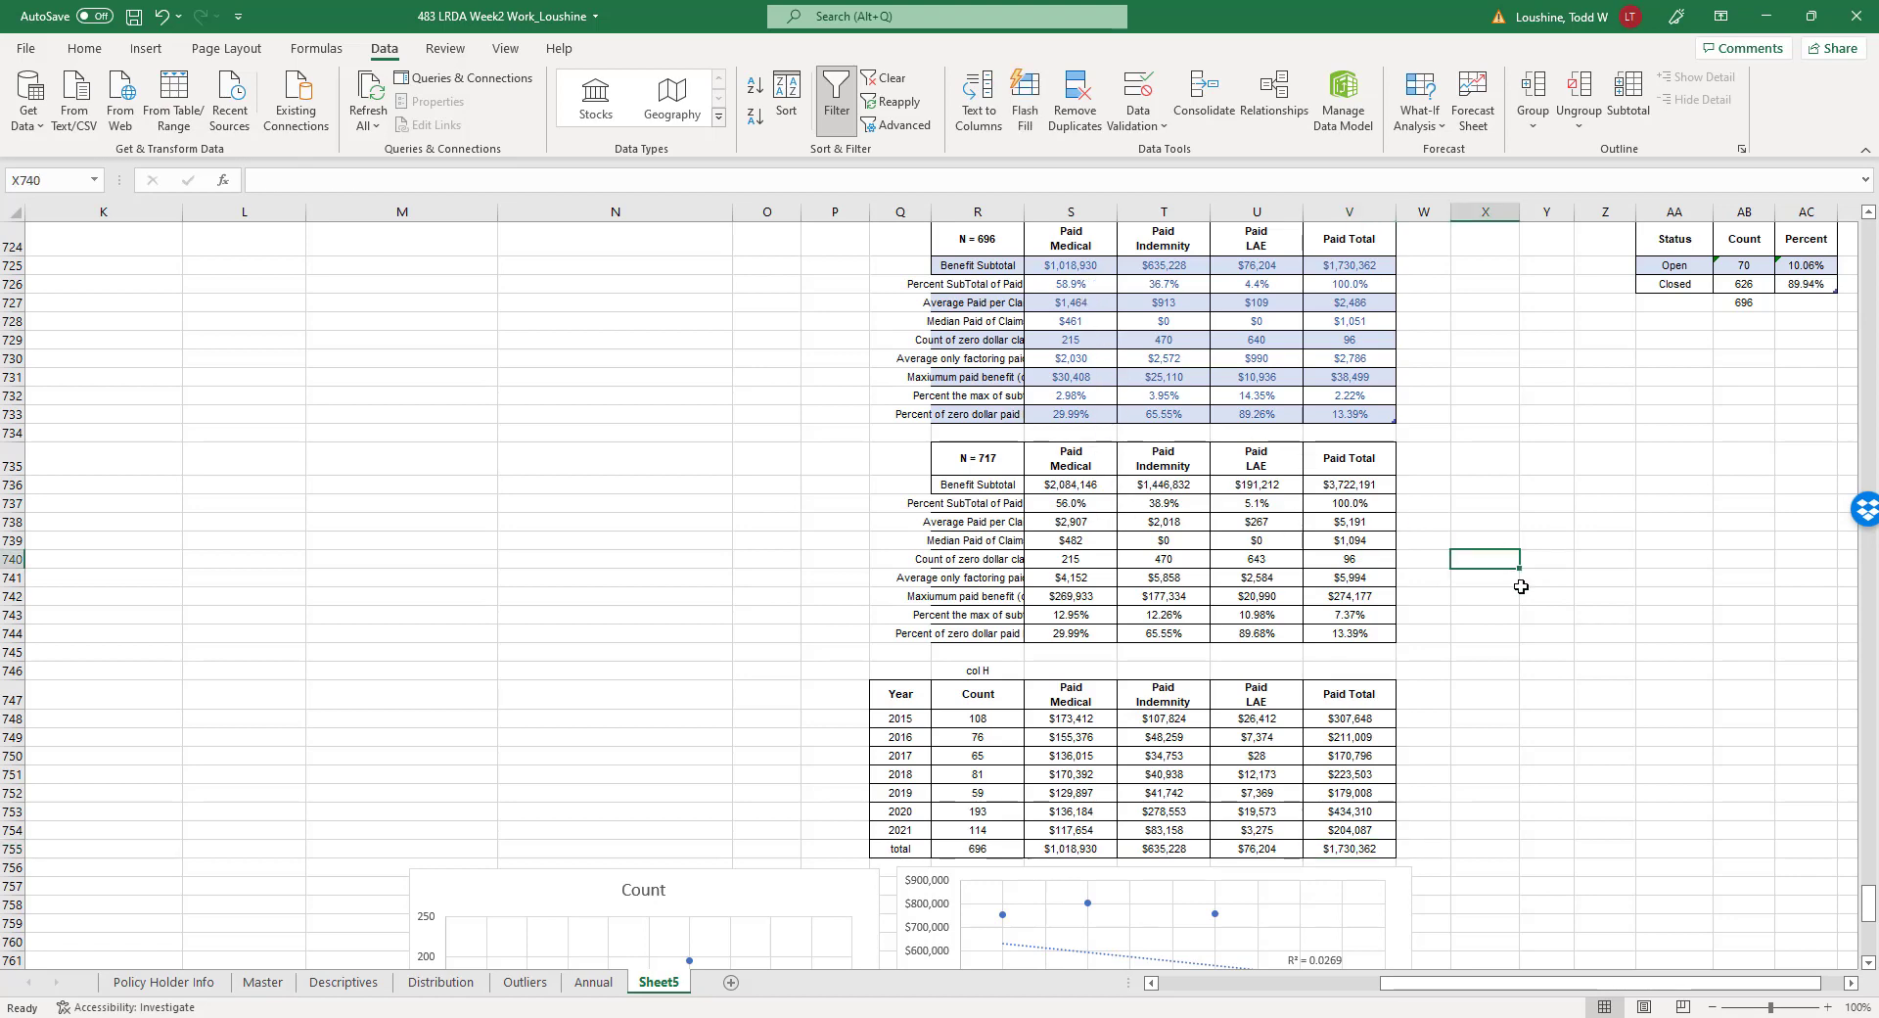
Open the data source of the Count chart, go back to Sheet5 and start adding a new series.
scroll(1520, 585, down, 6)
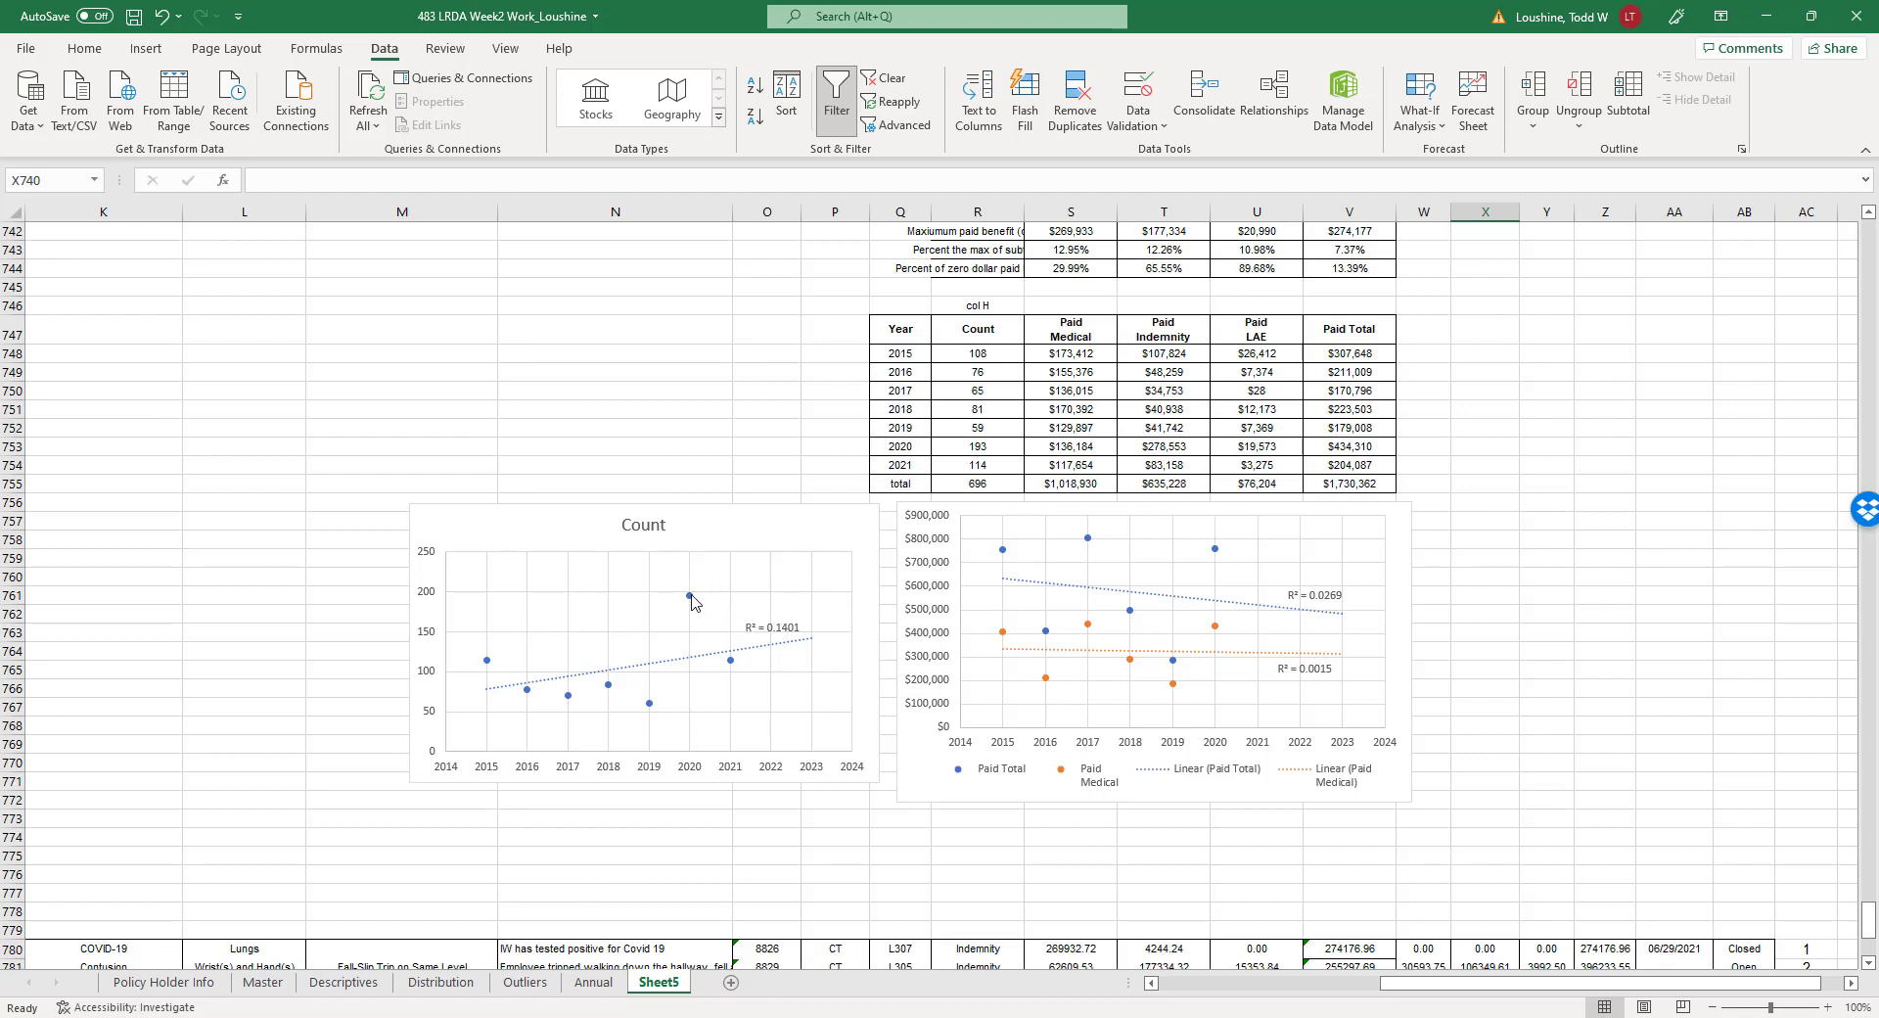
mouse_move(691, 600)
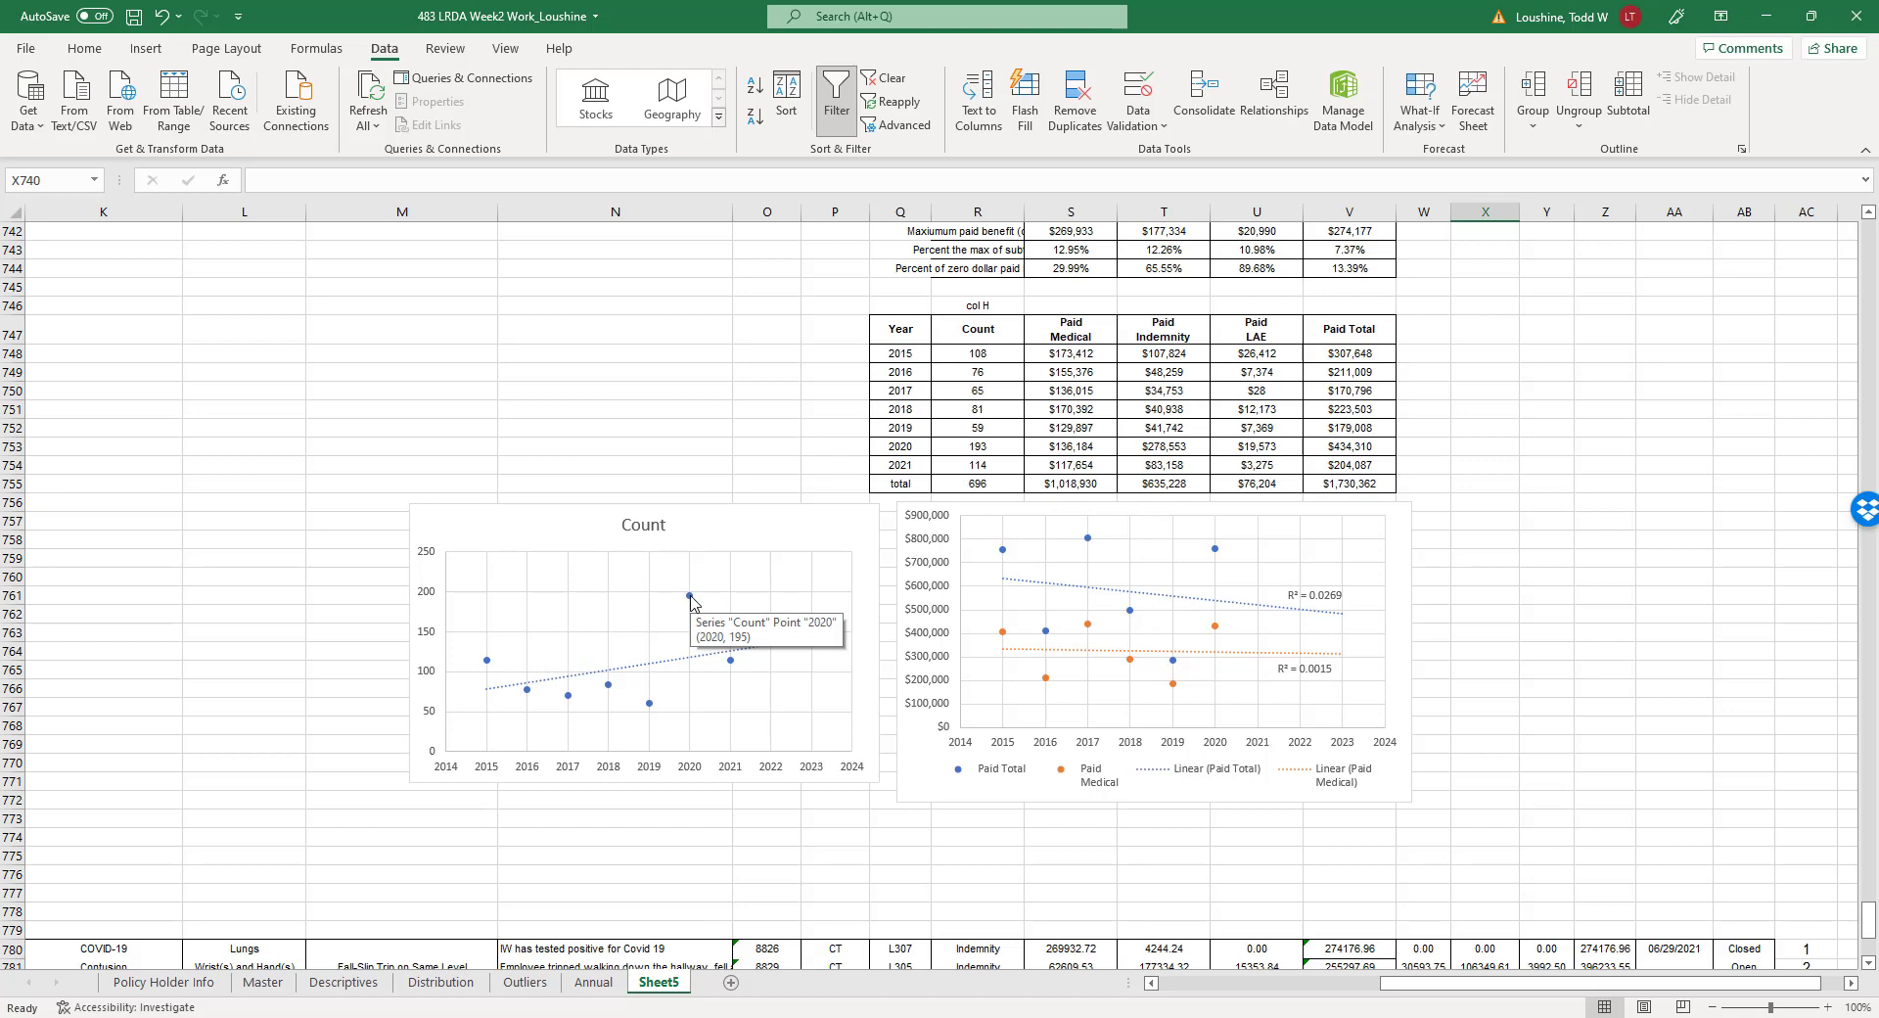
right_click(690, 597)
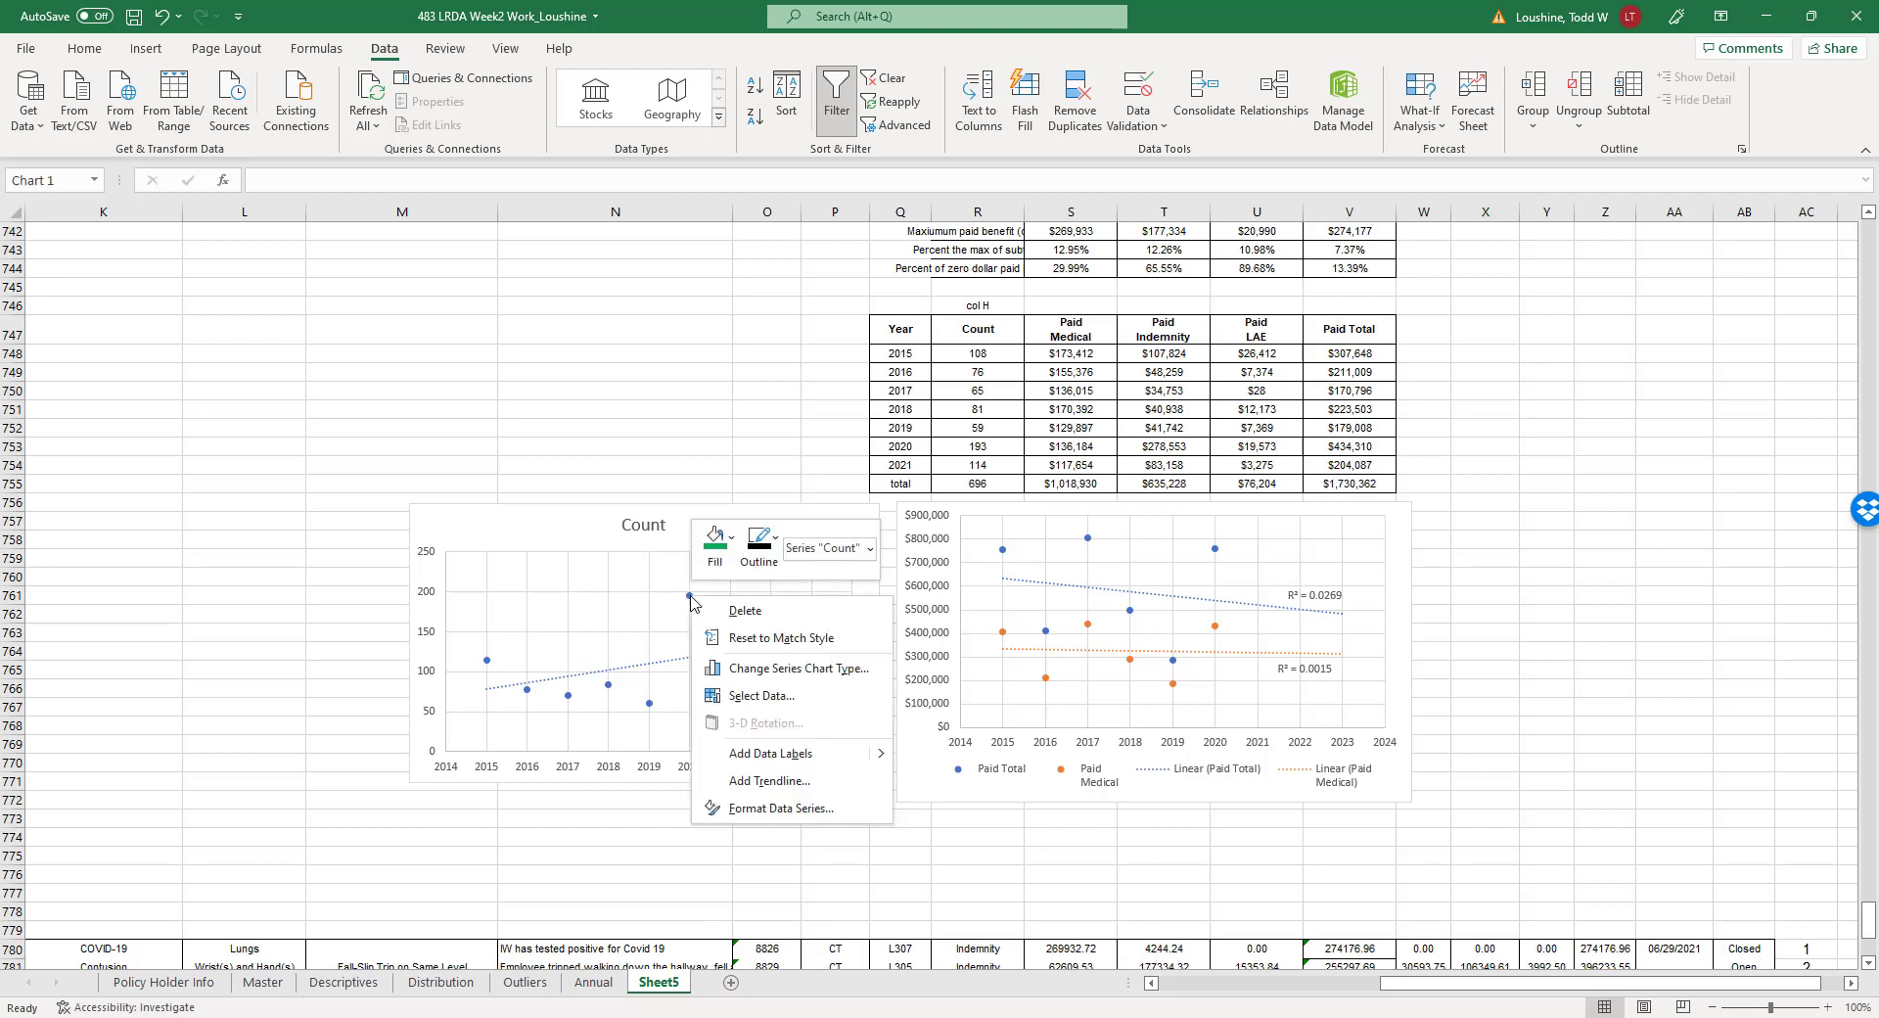
key(Escape)
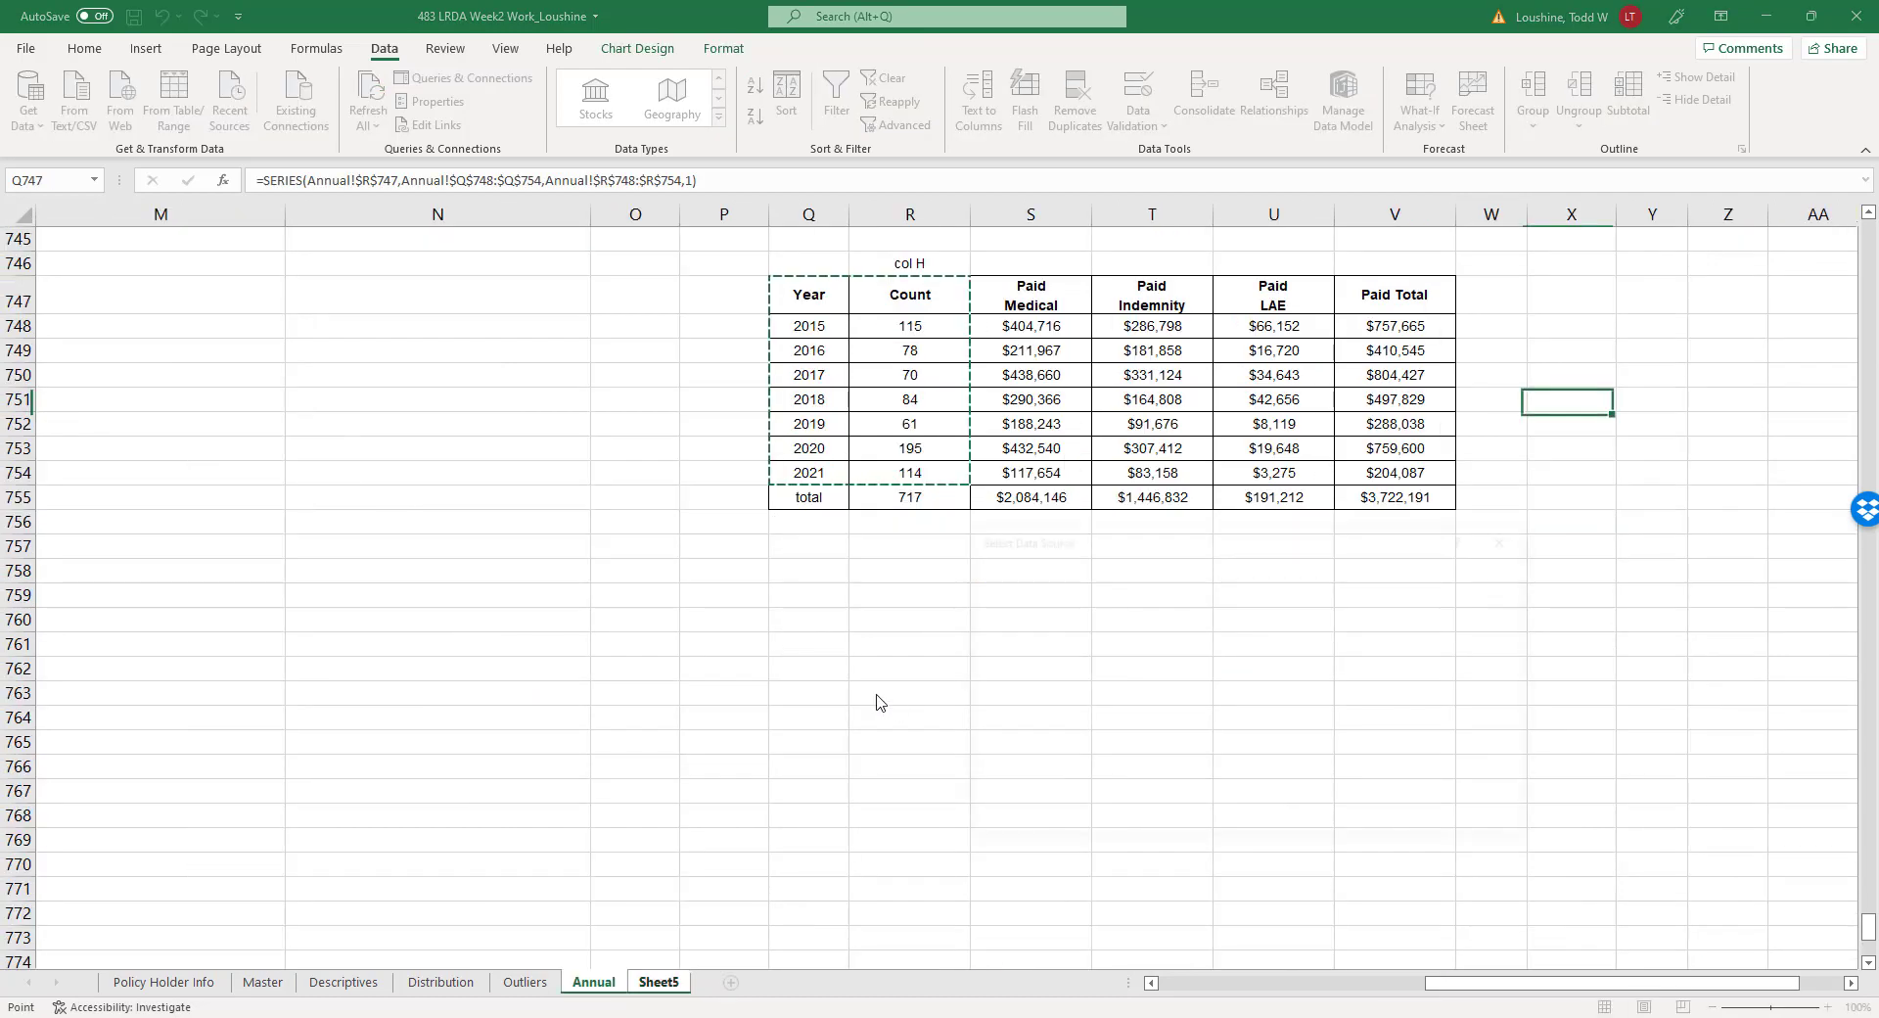
click(660, 982)
click(1025, 688)
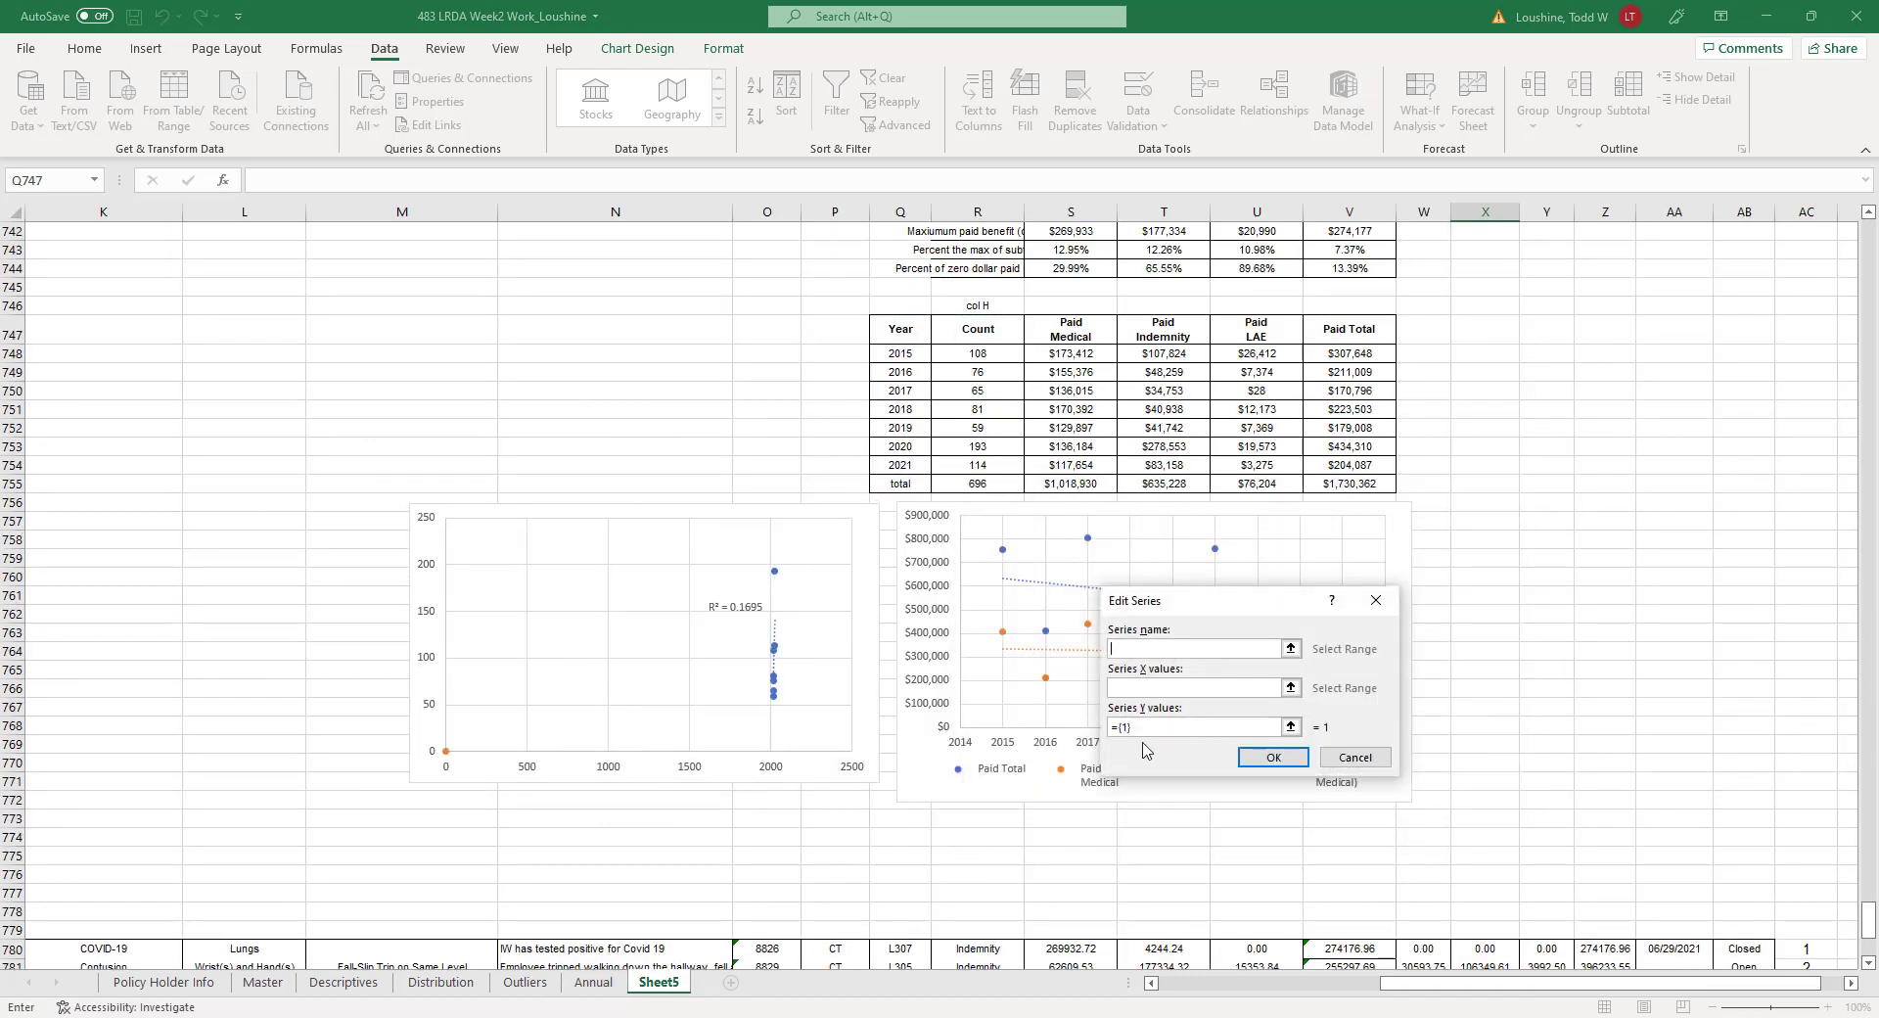
Try to name the new series with a reference to Sheet5 cell R747 followed by "less 21 outliers".
click(1290, 648)
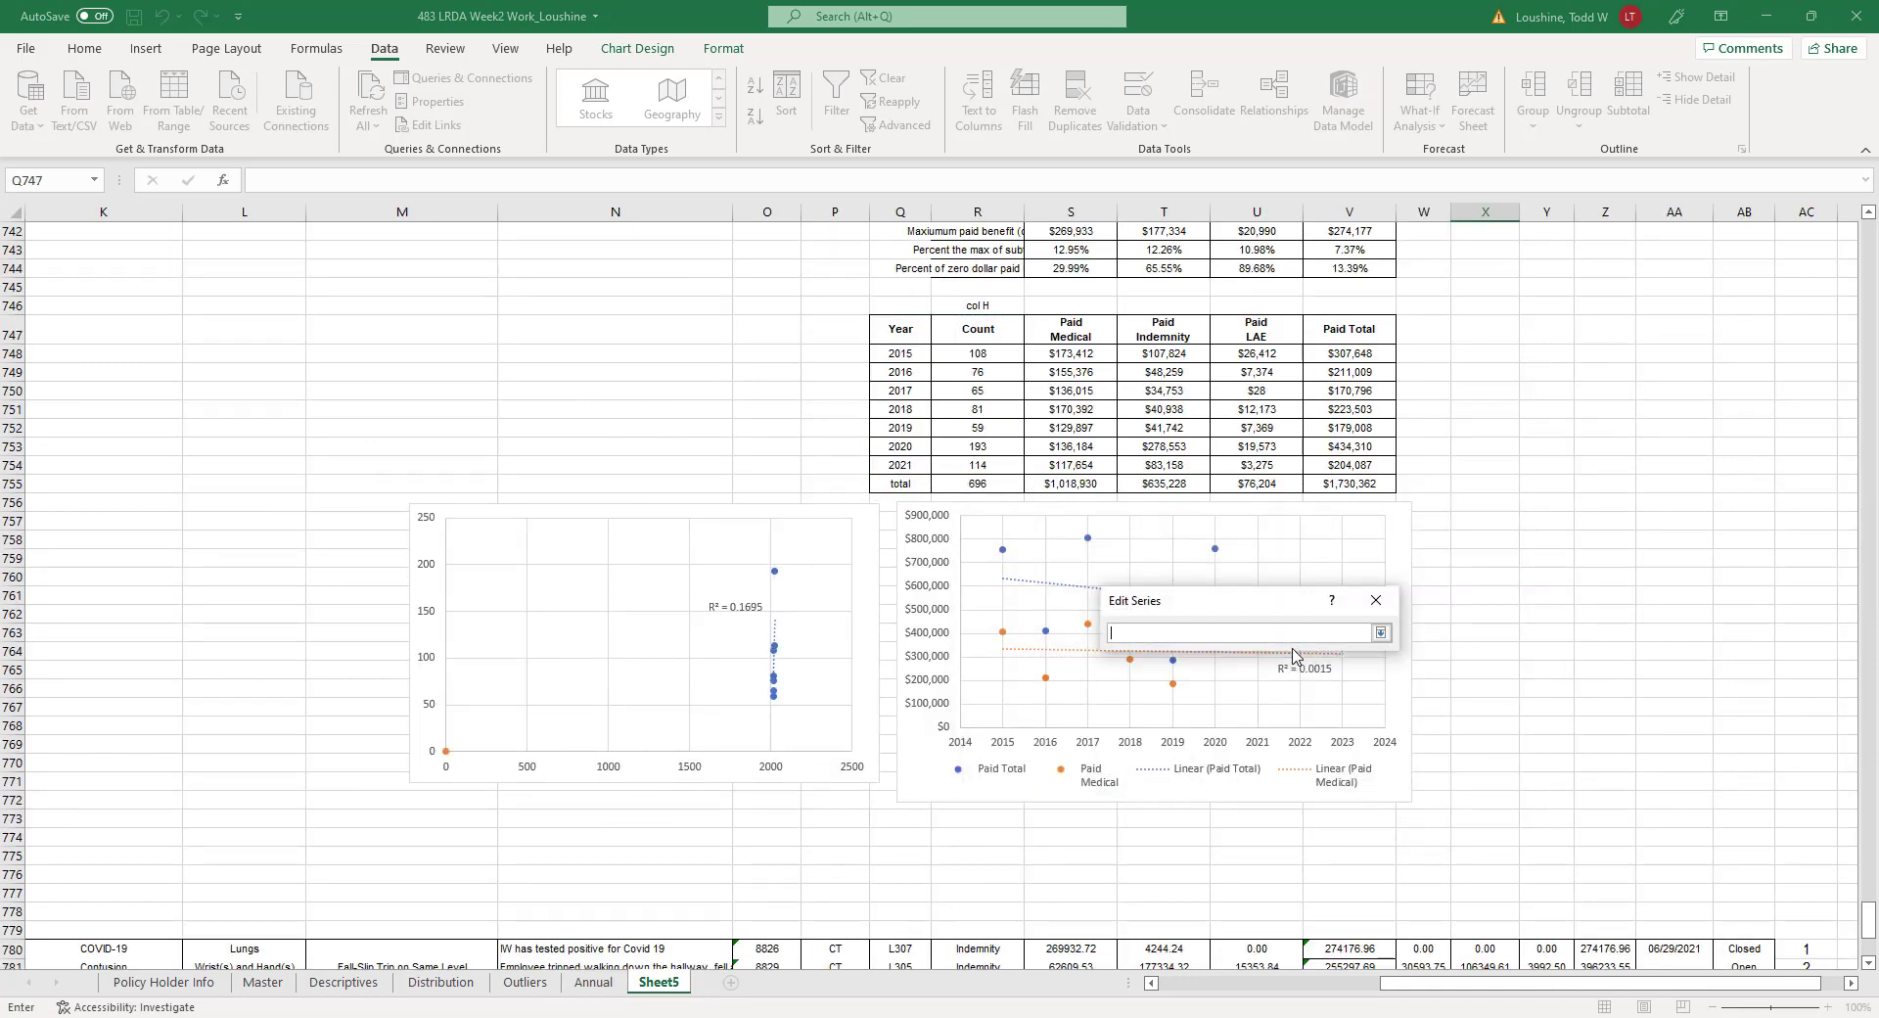
click(660, 990)
click(983, 331)
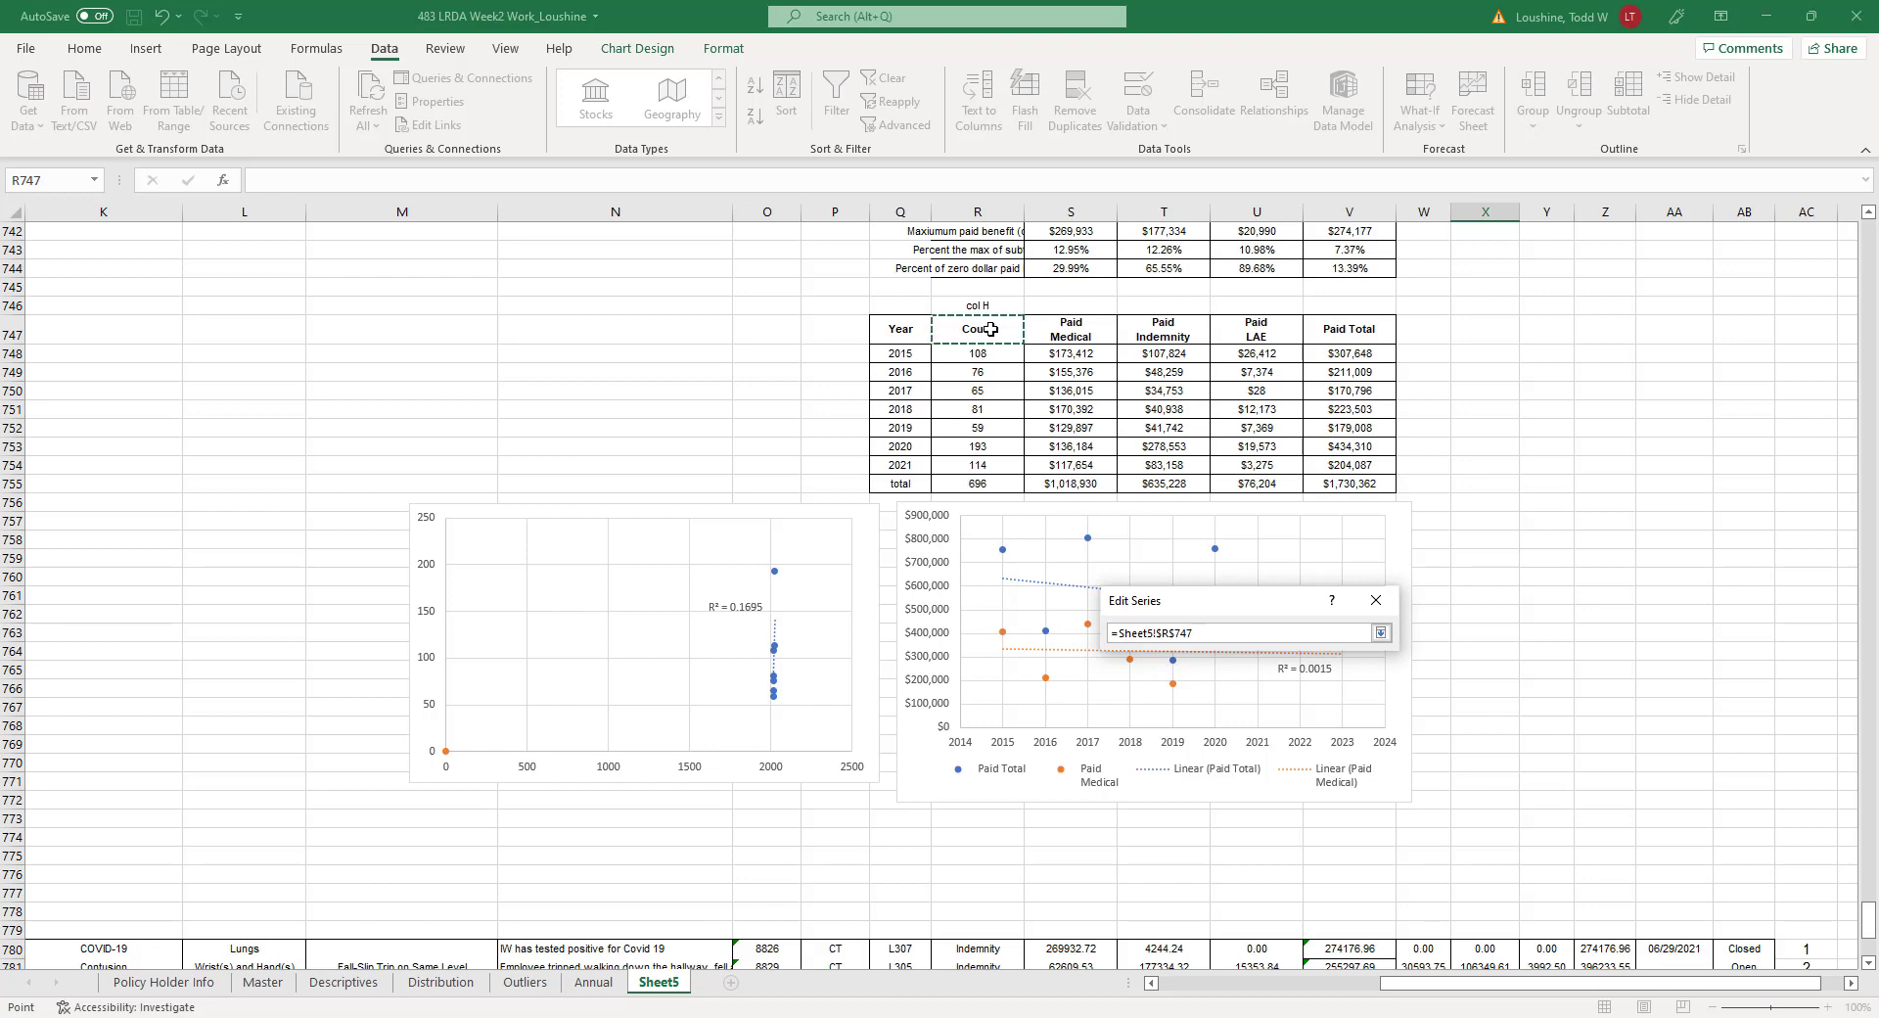
text(no)
click(1380, 633)
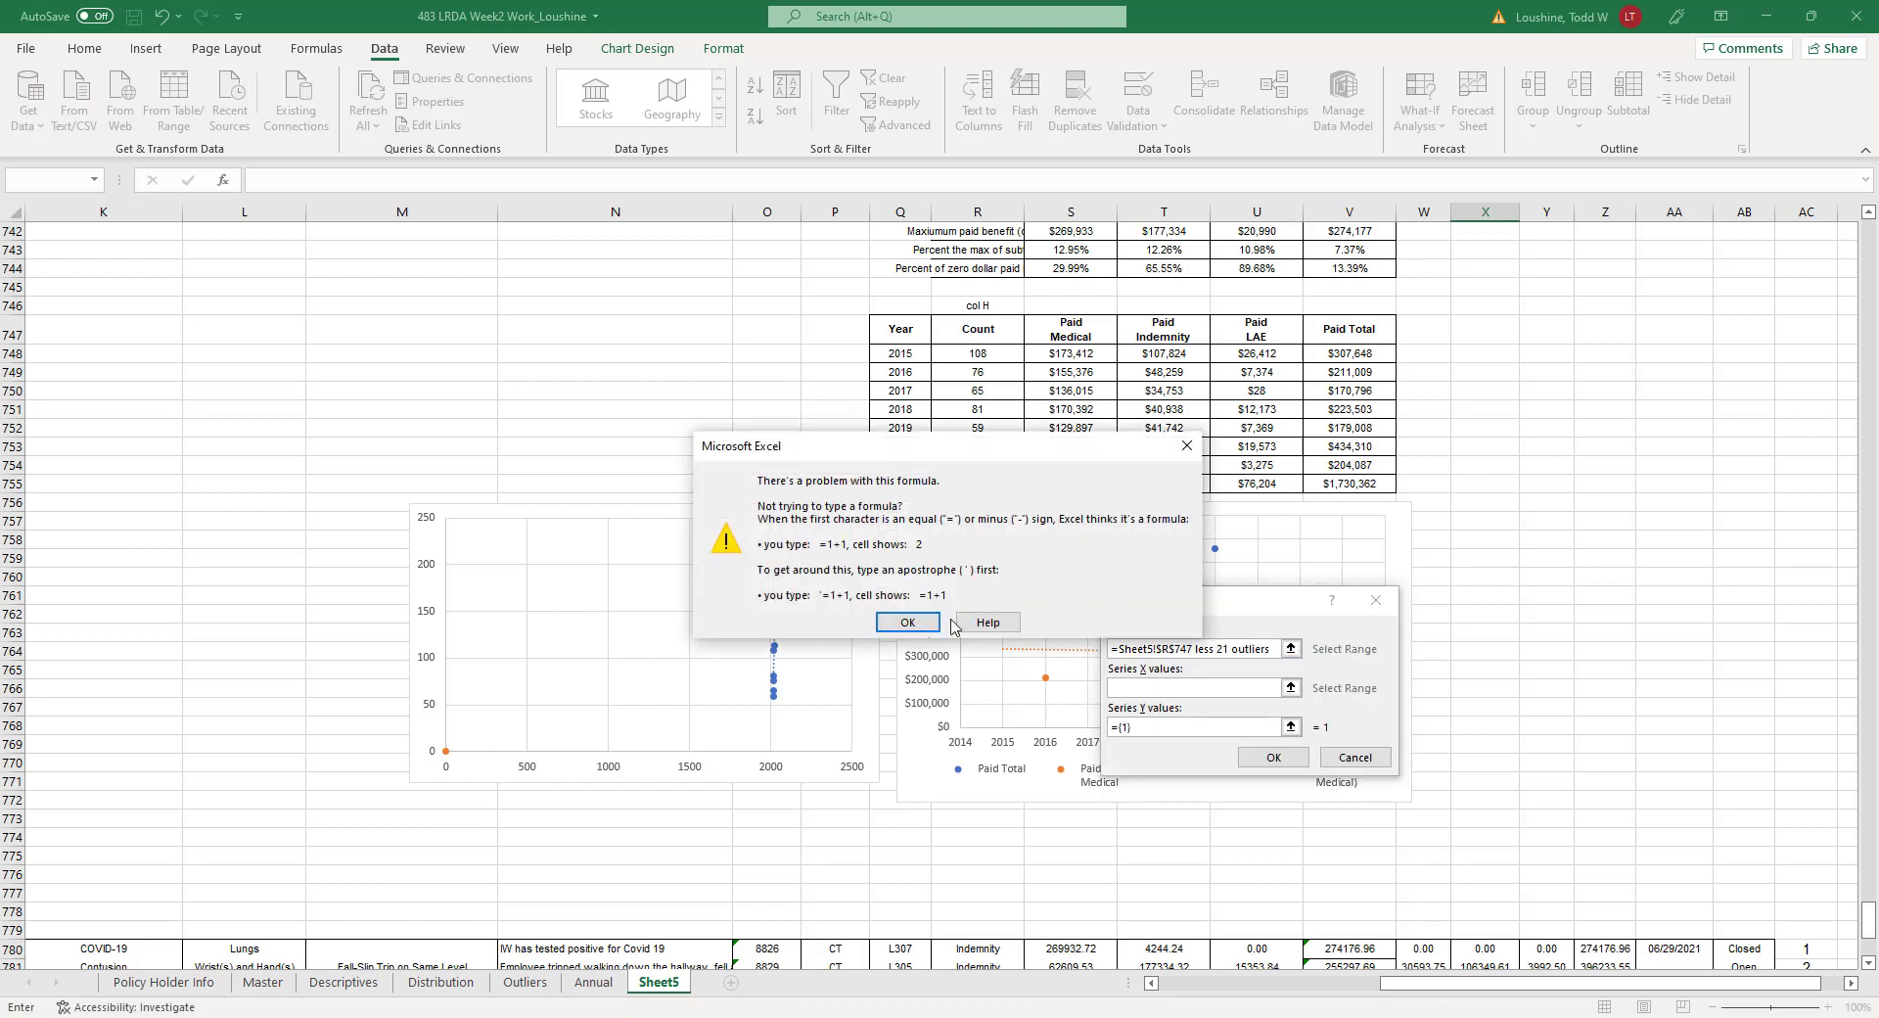
click(924, 627)
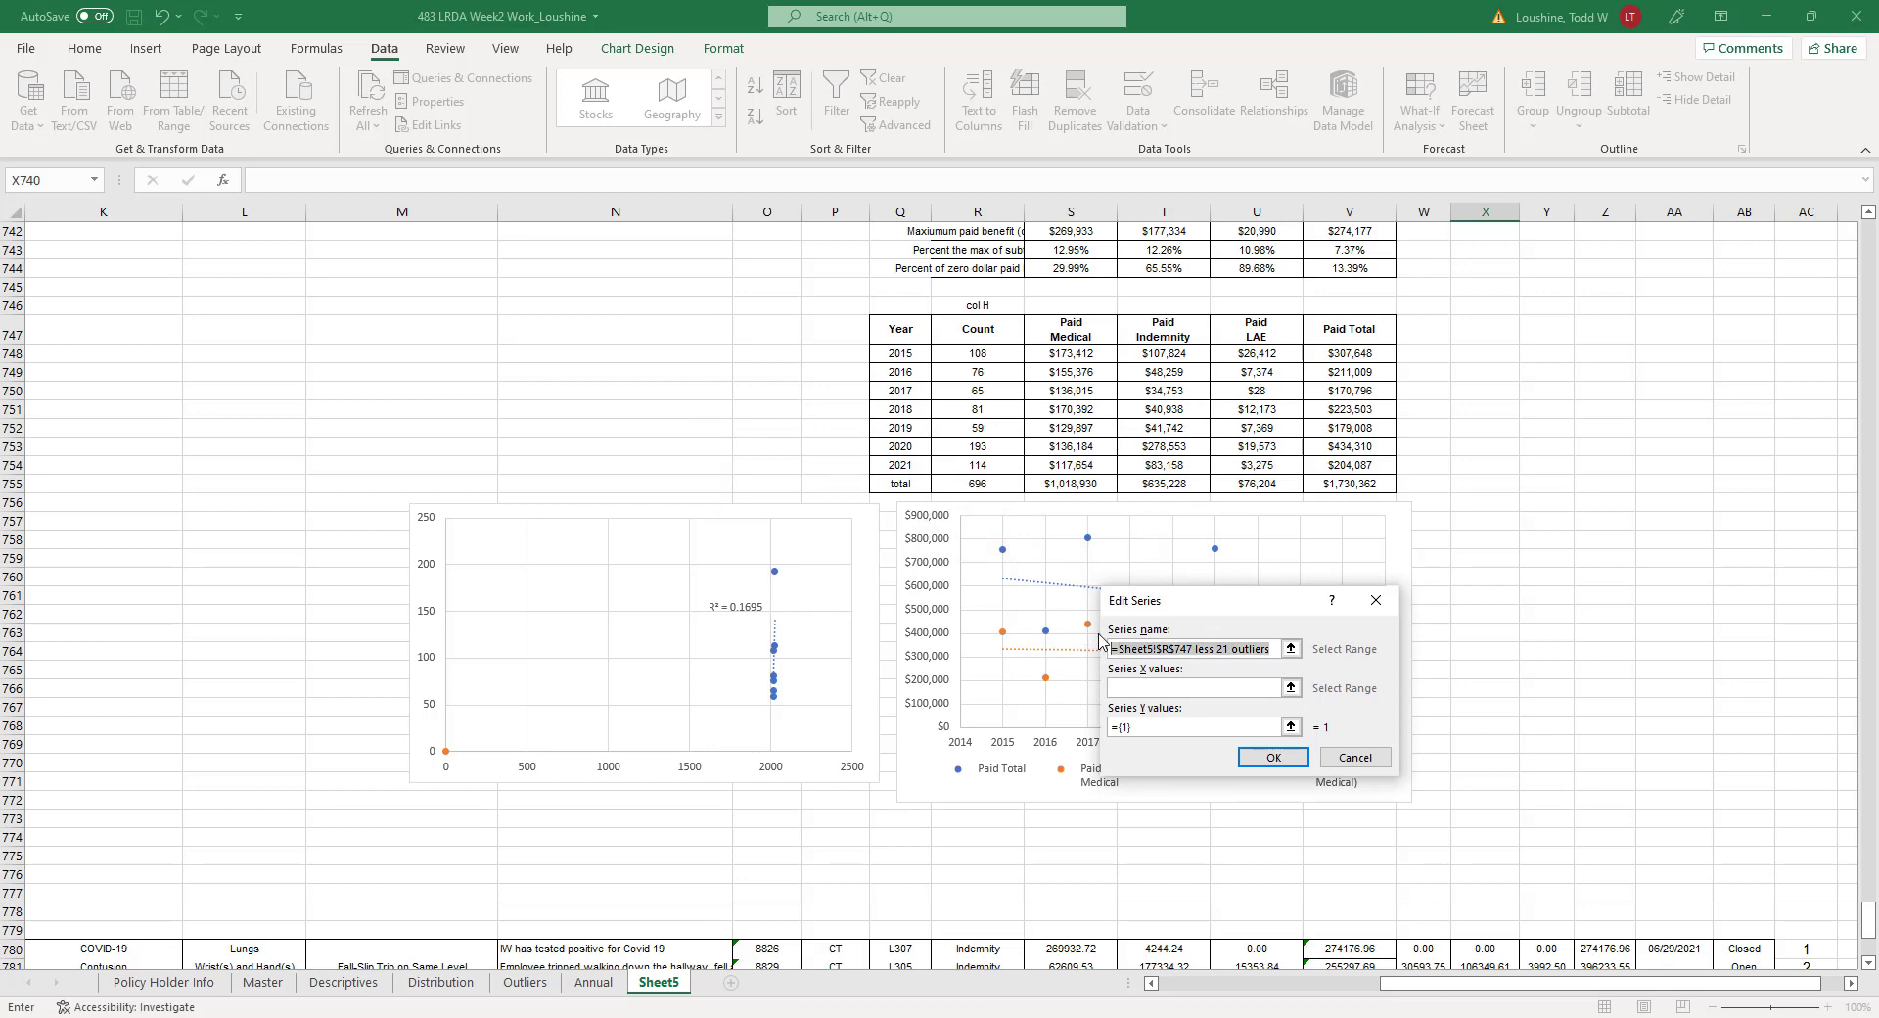
Name the new series "less 21 outliers" and set its X values to the years in Sheet5 Q748:Q754.
text(less)
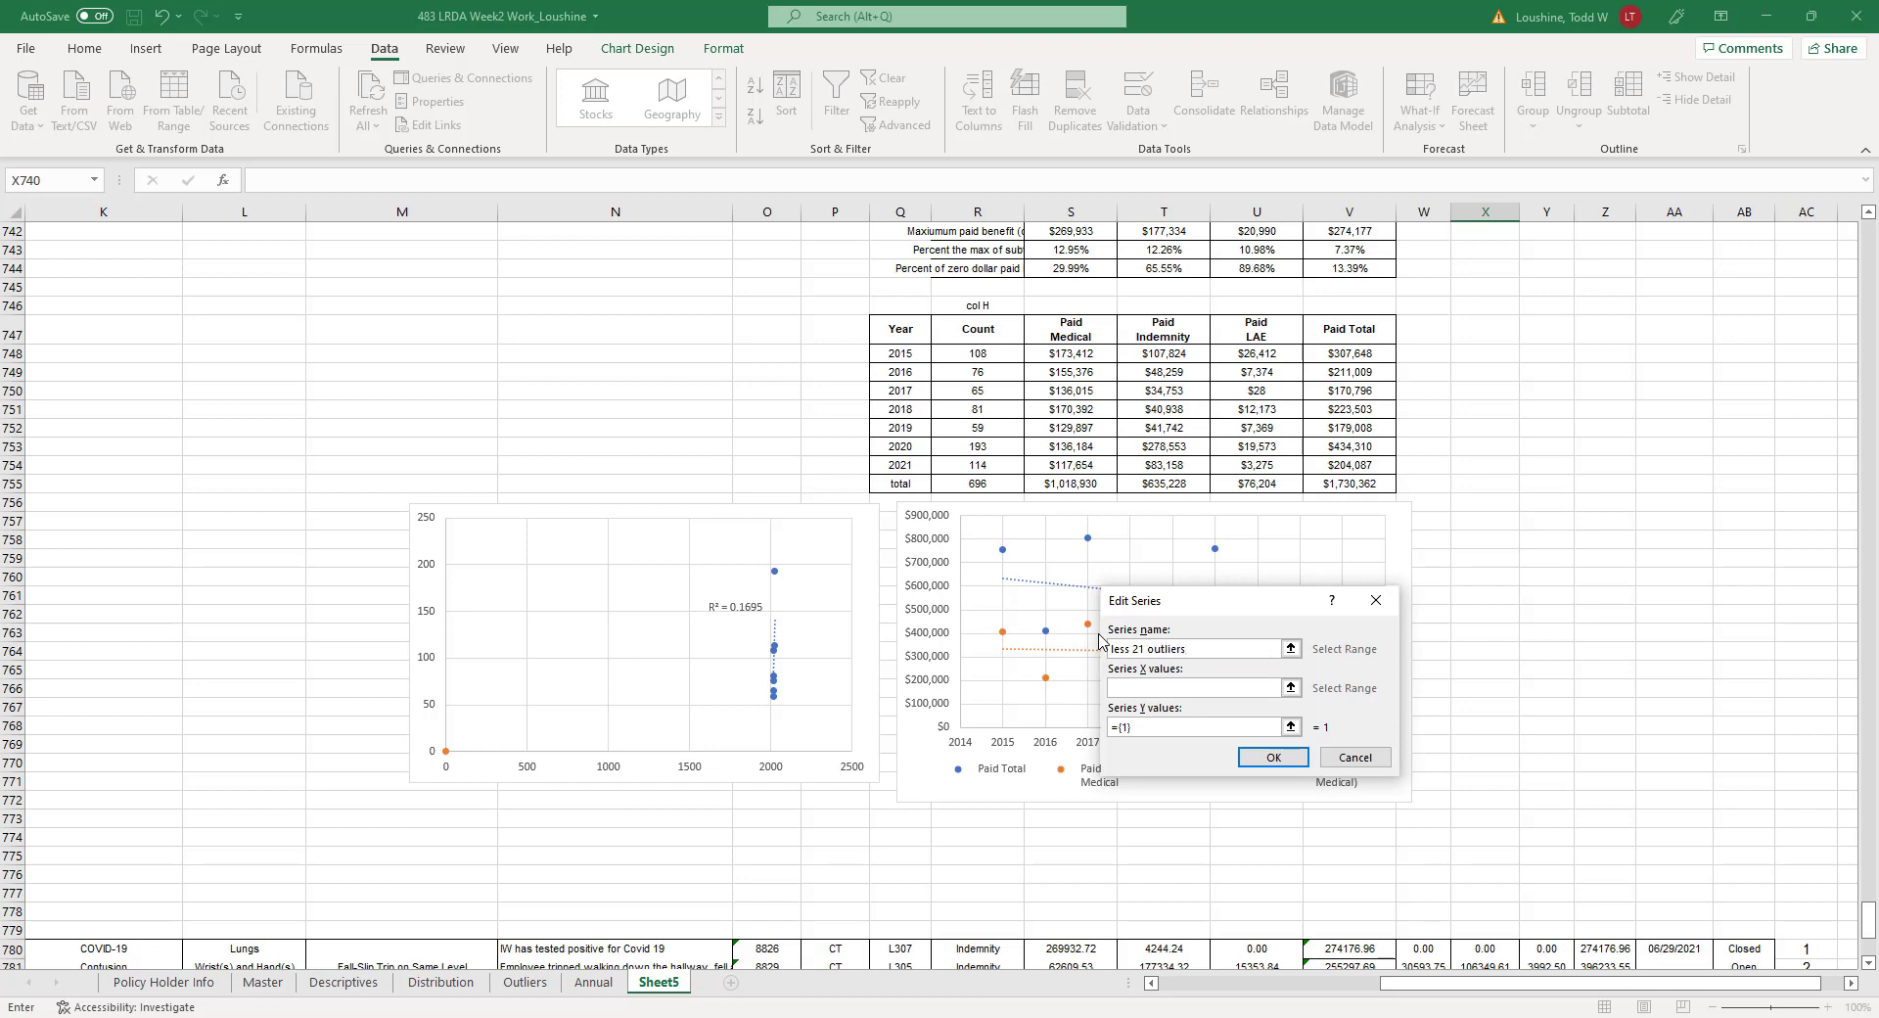
click(1290, 688)
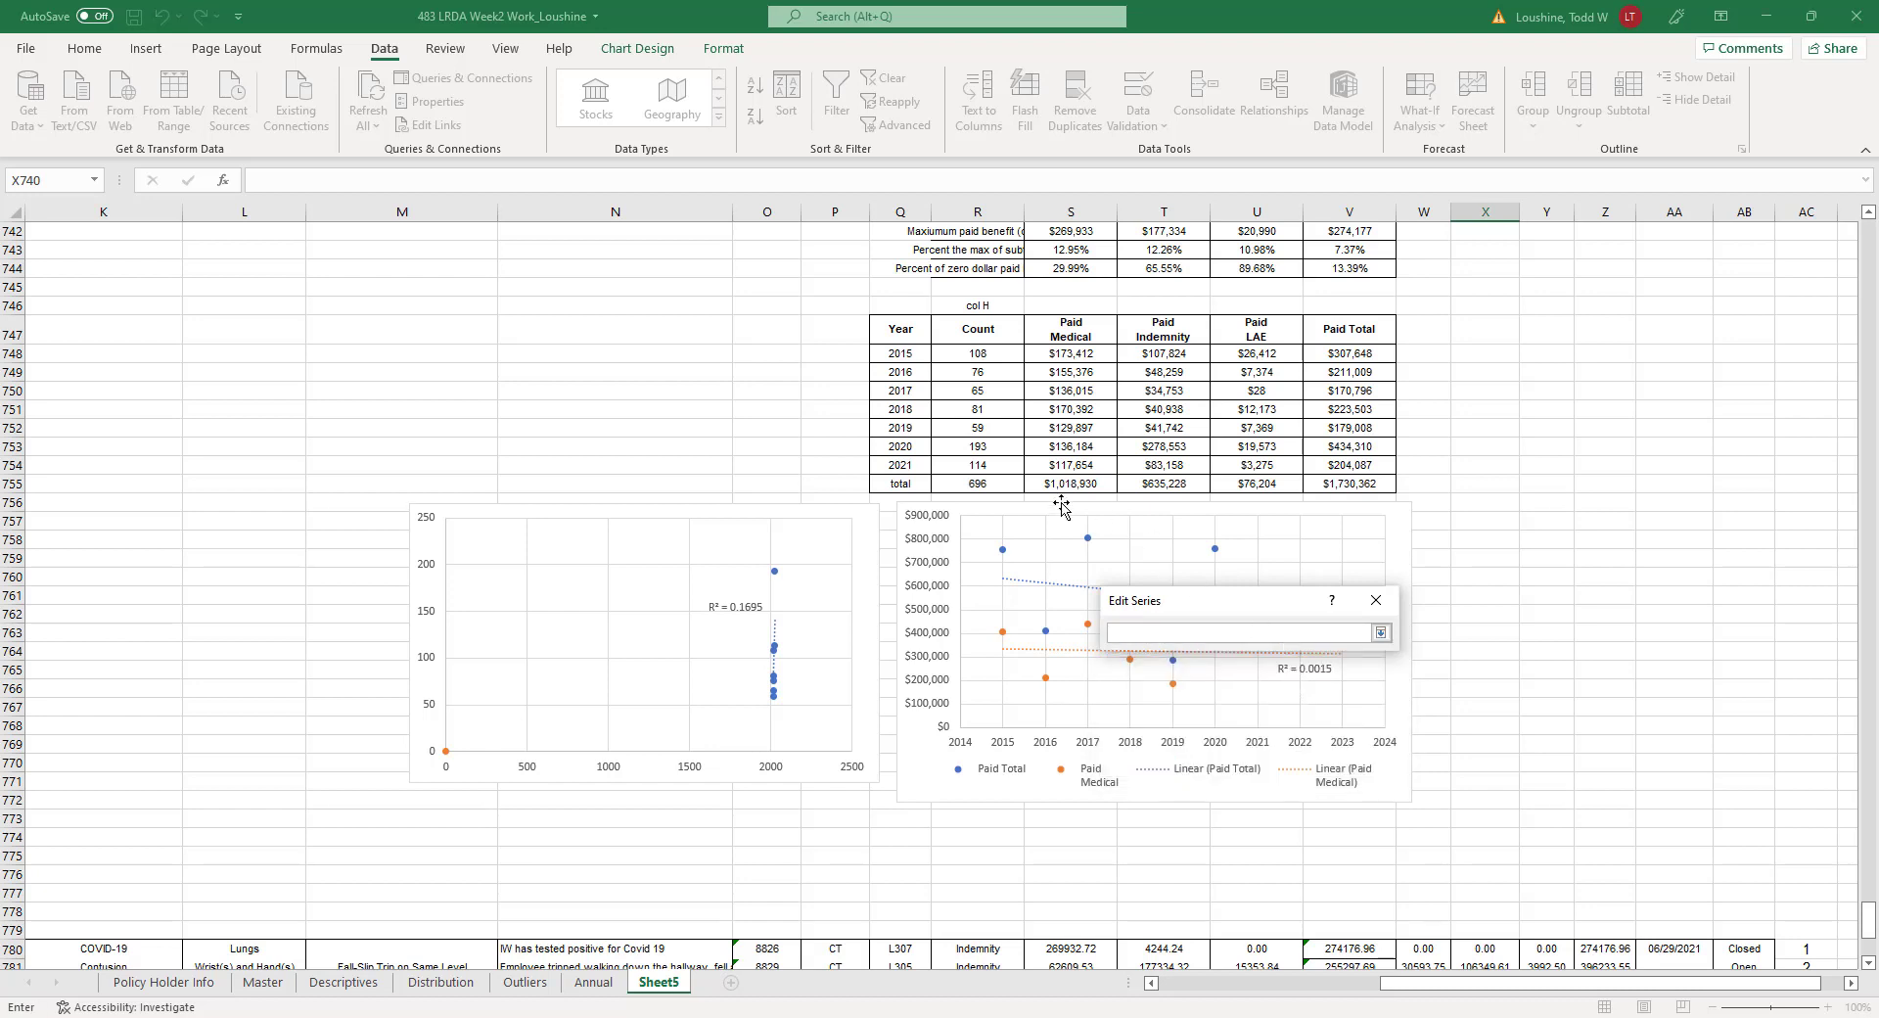
drag(909, 356, 905, 465)
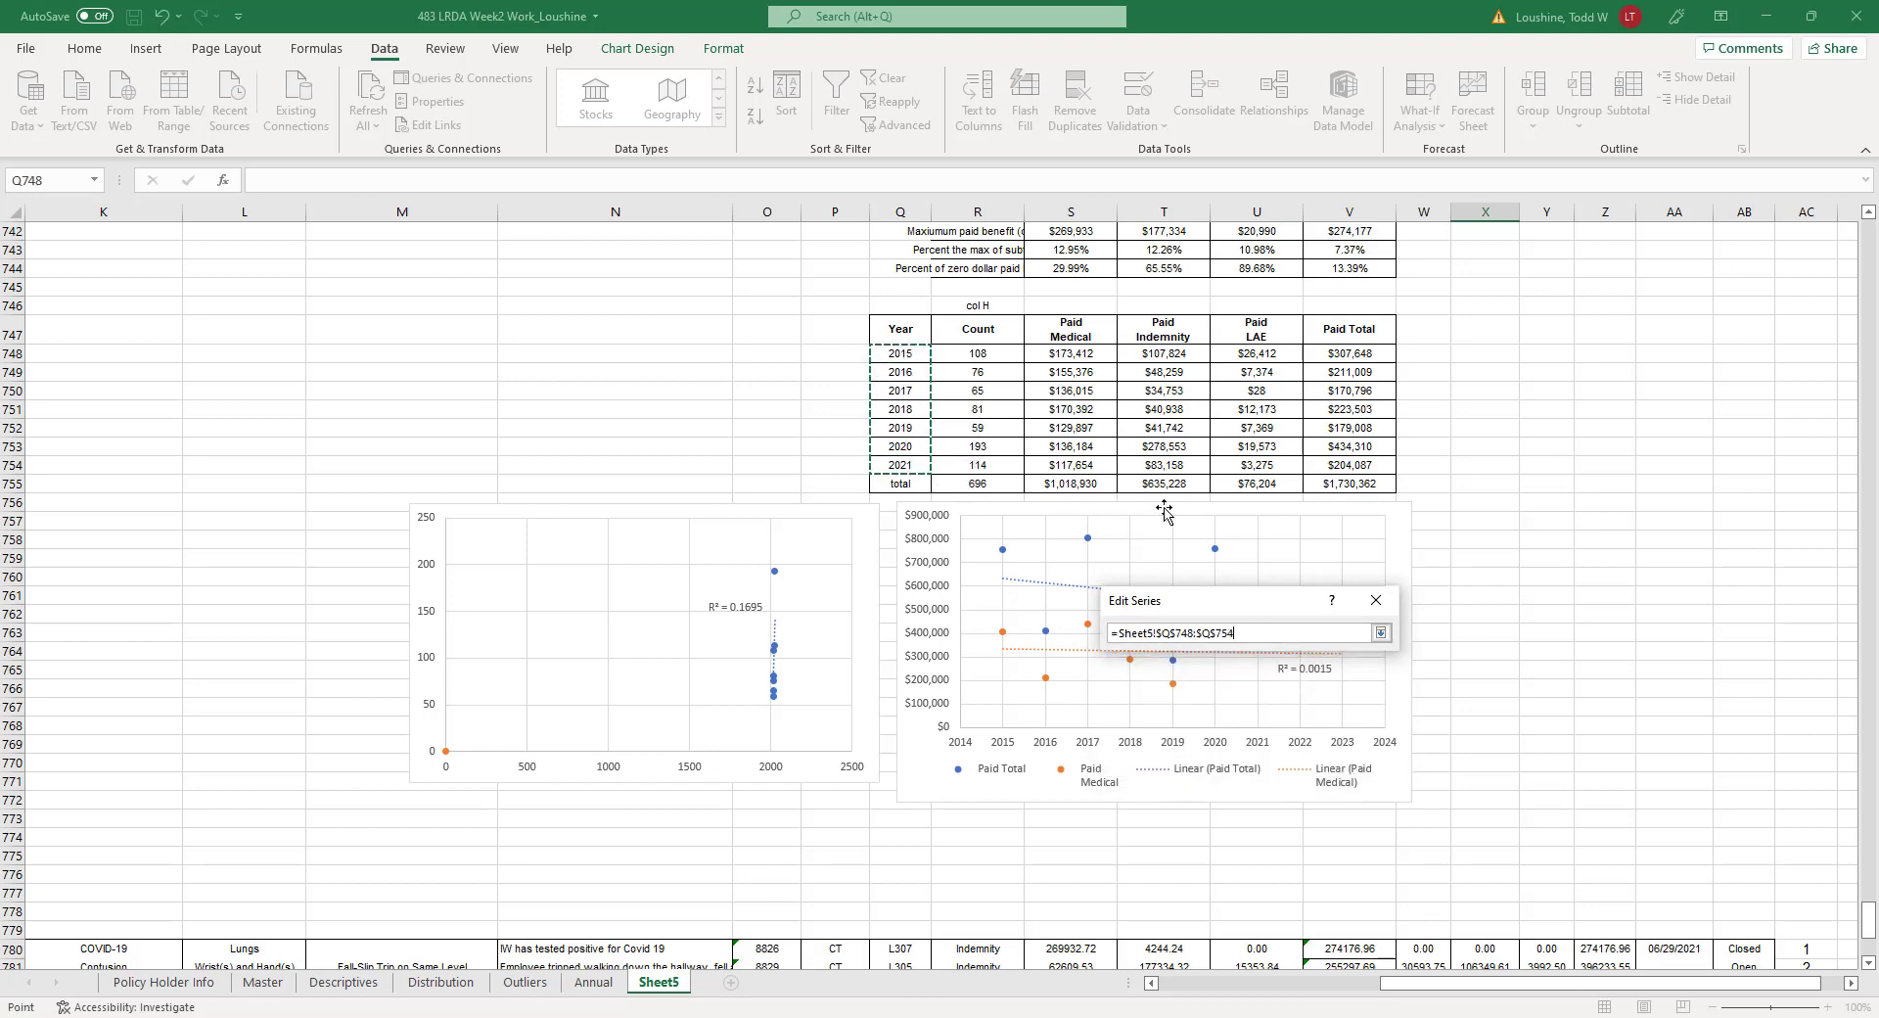
click(1380, 634)
Set the new series' Y values to the annual counts in Sheet5 R748:R754 and apply the series to the chart.
click(1291, 729)
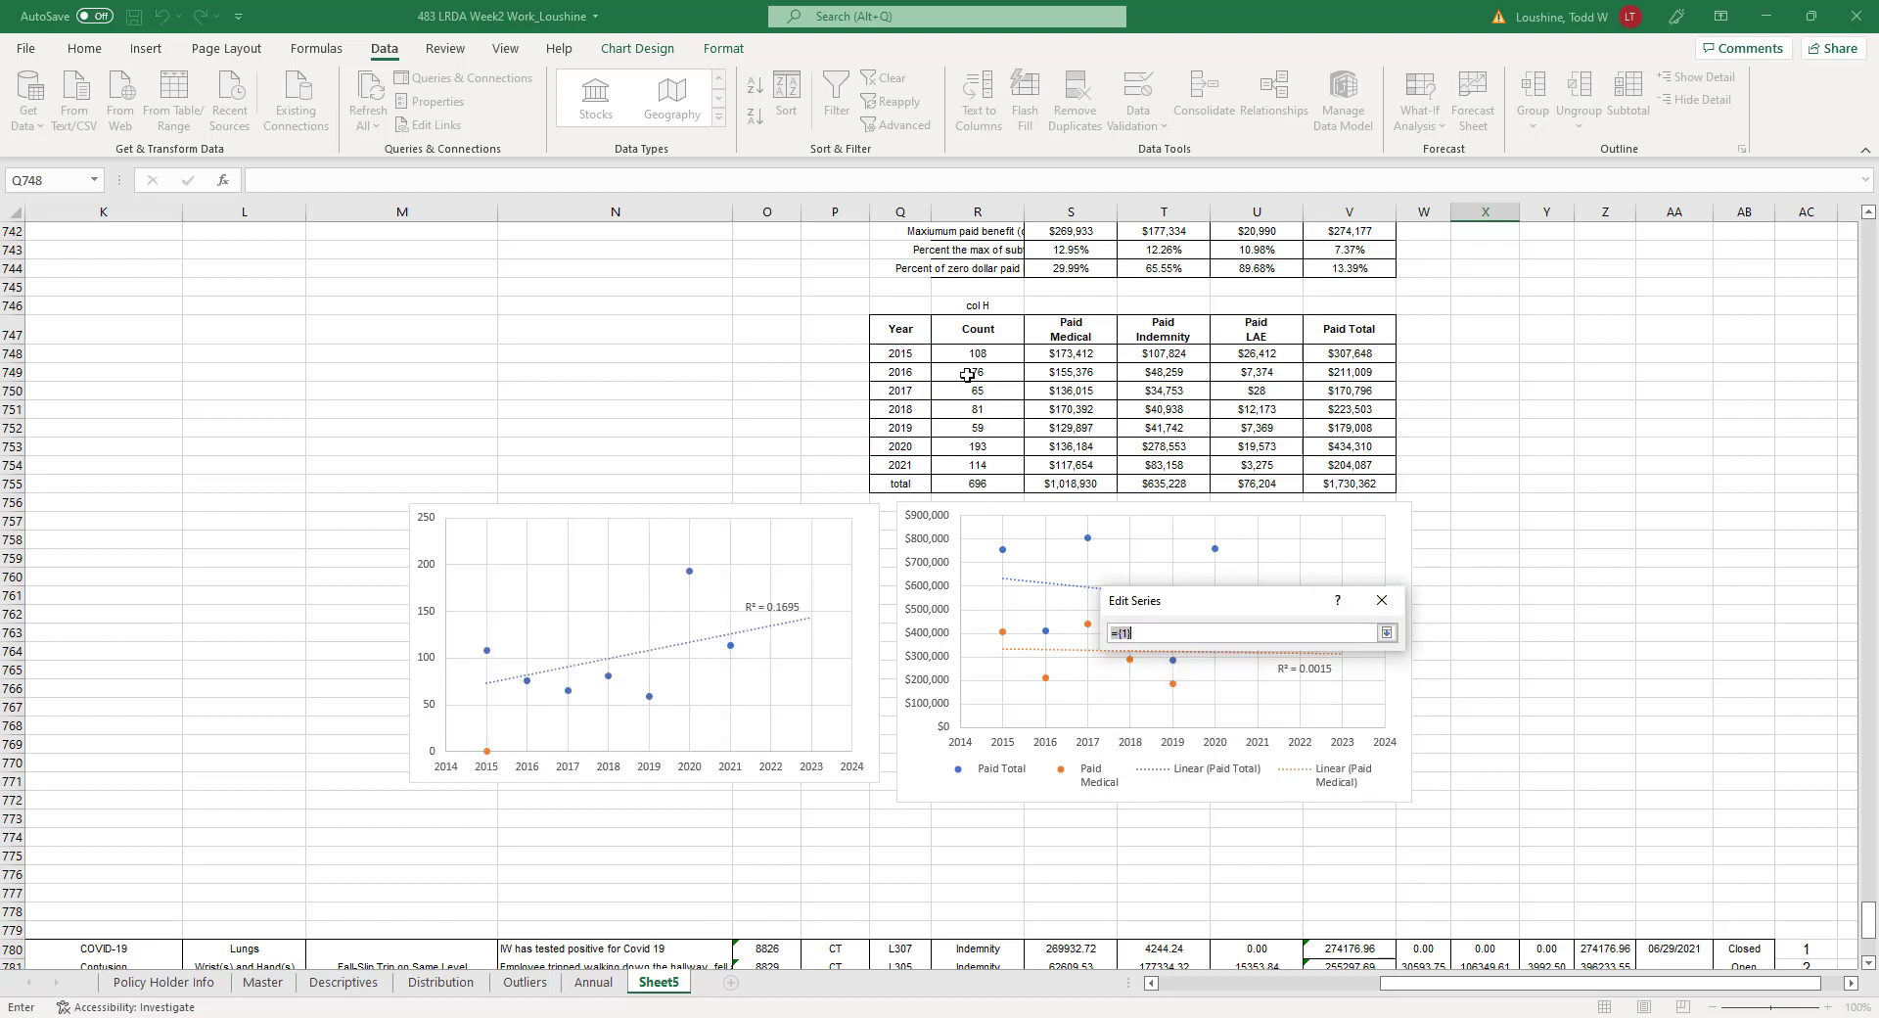
click(964, 354)
drag(964, 377, 976, 464)
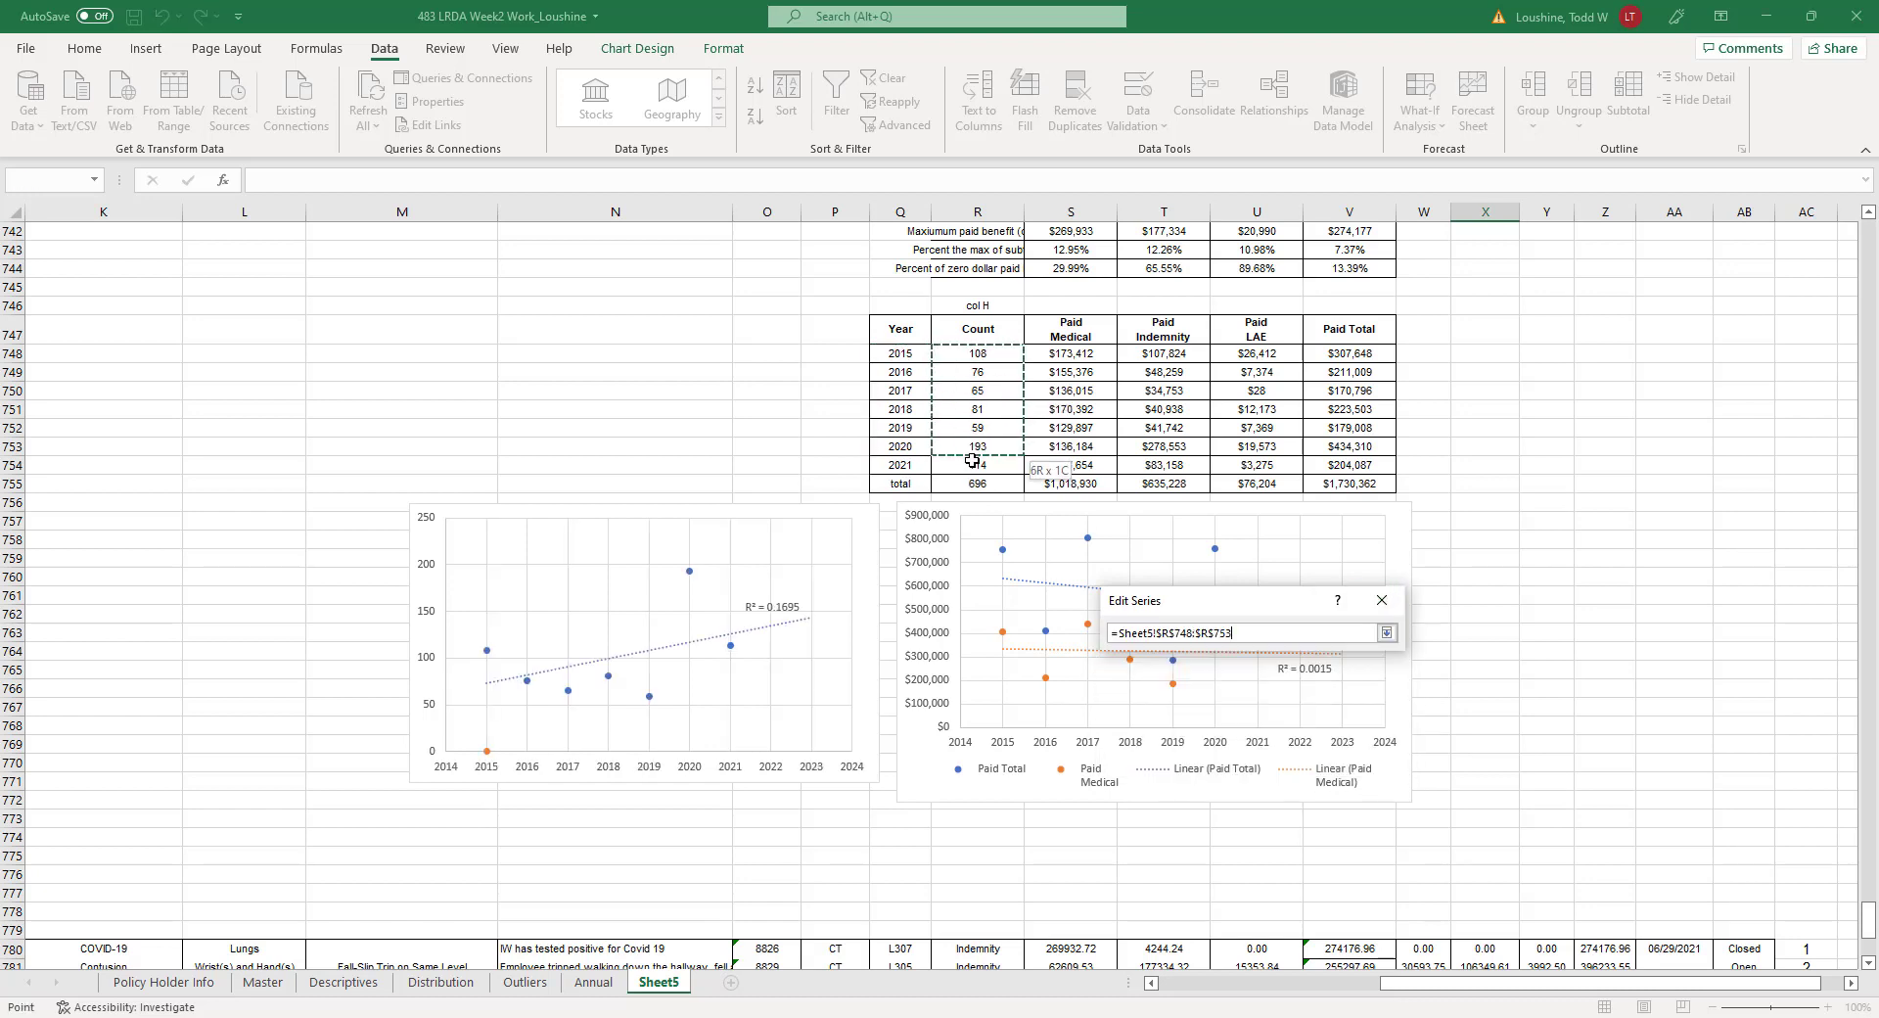
click(1385, 633)
click(1283, 757)
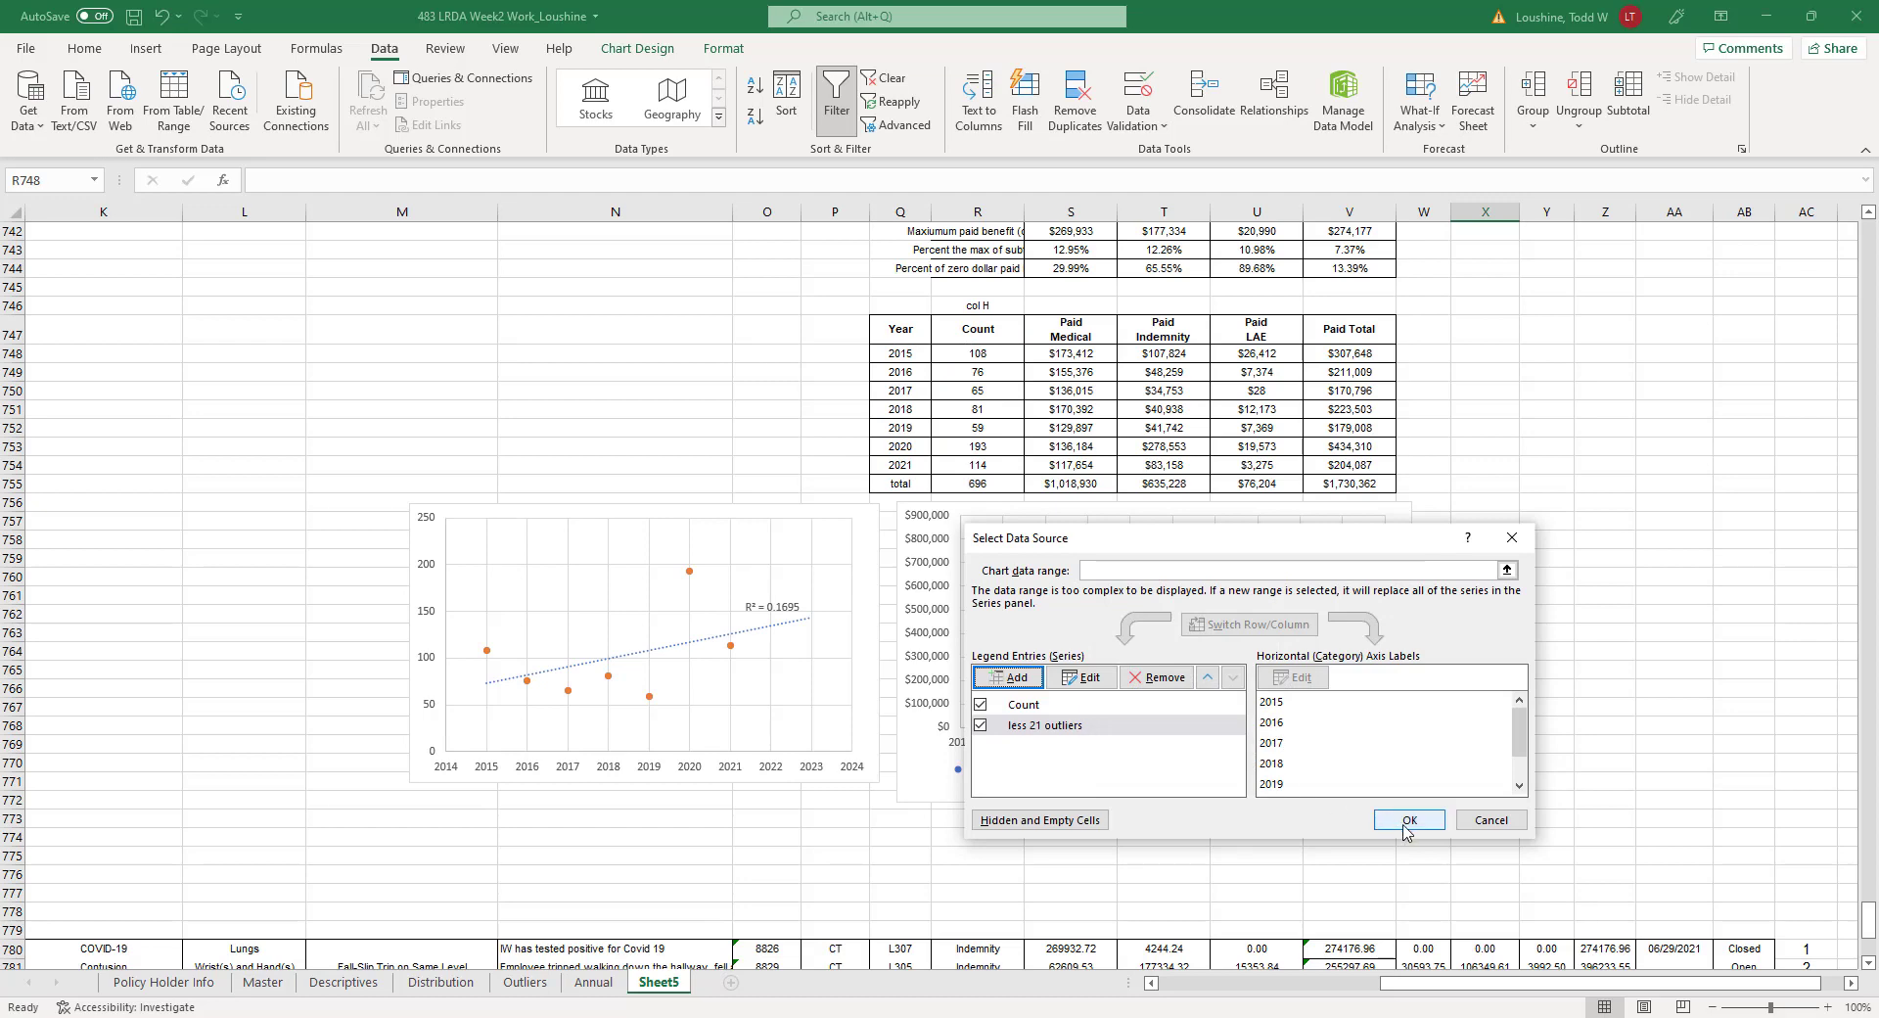
click(1403, 821)
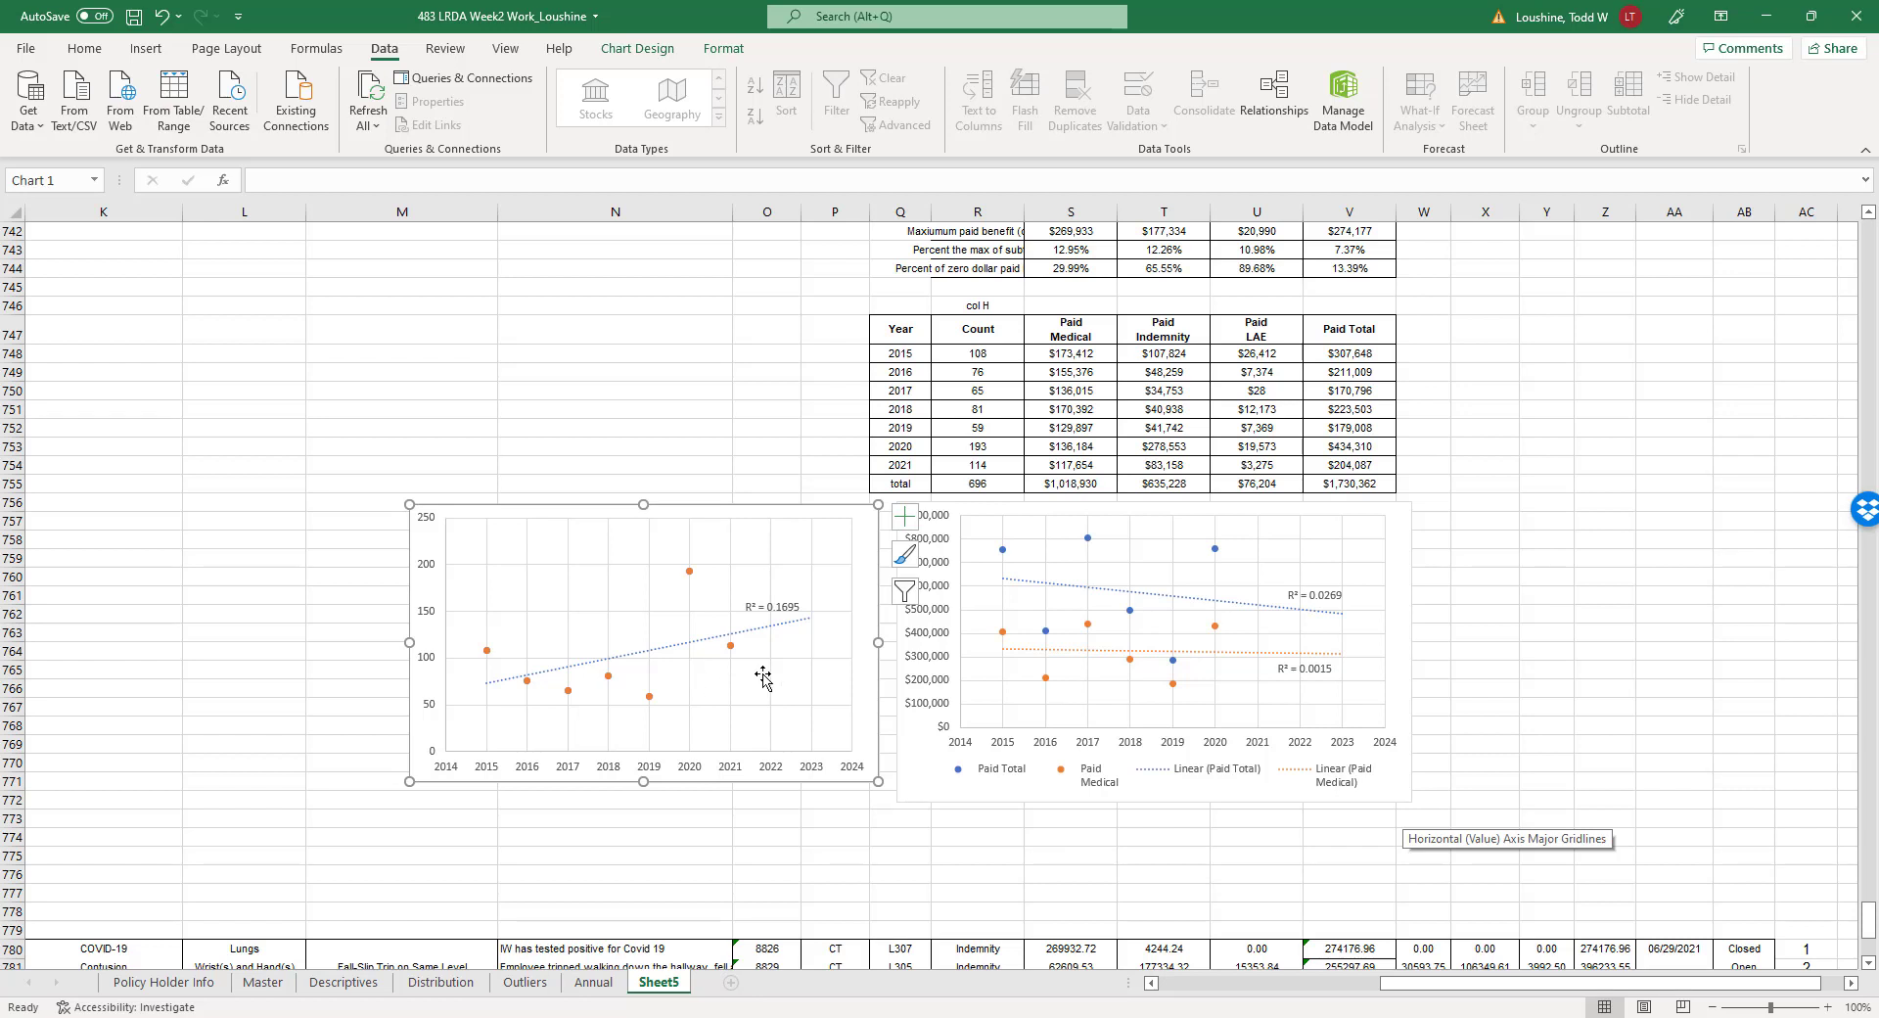
Edit the "less 21 outliers" series so its name is taken from the Count heading in Sheet5 cell R747.
right_click(690, 575)
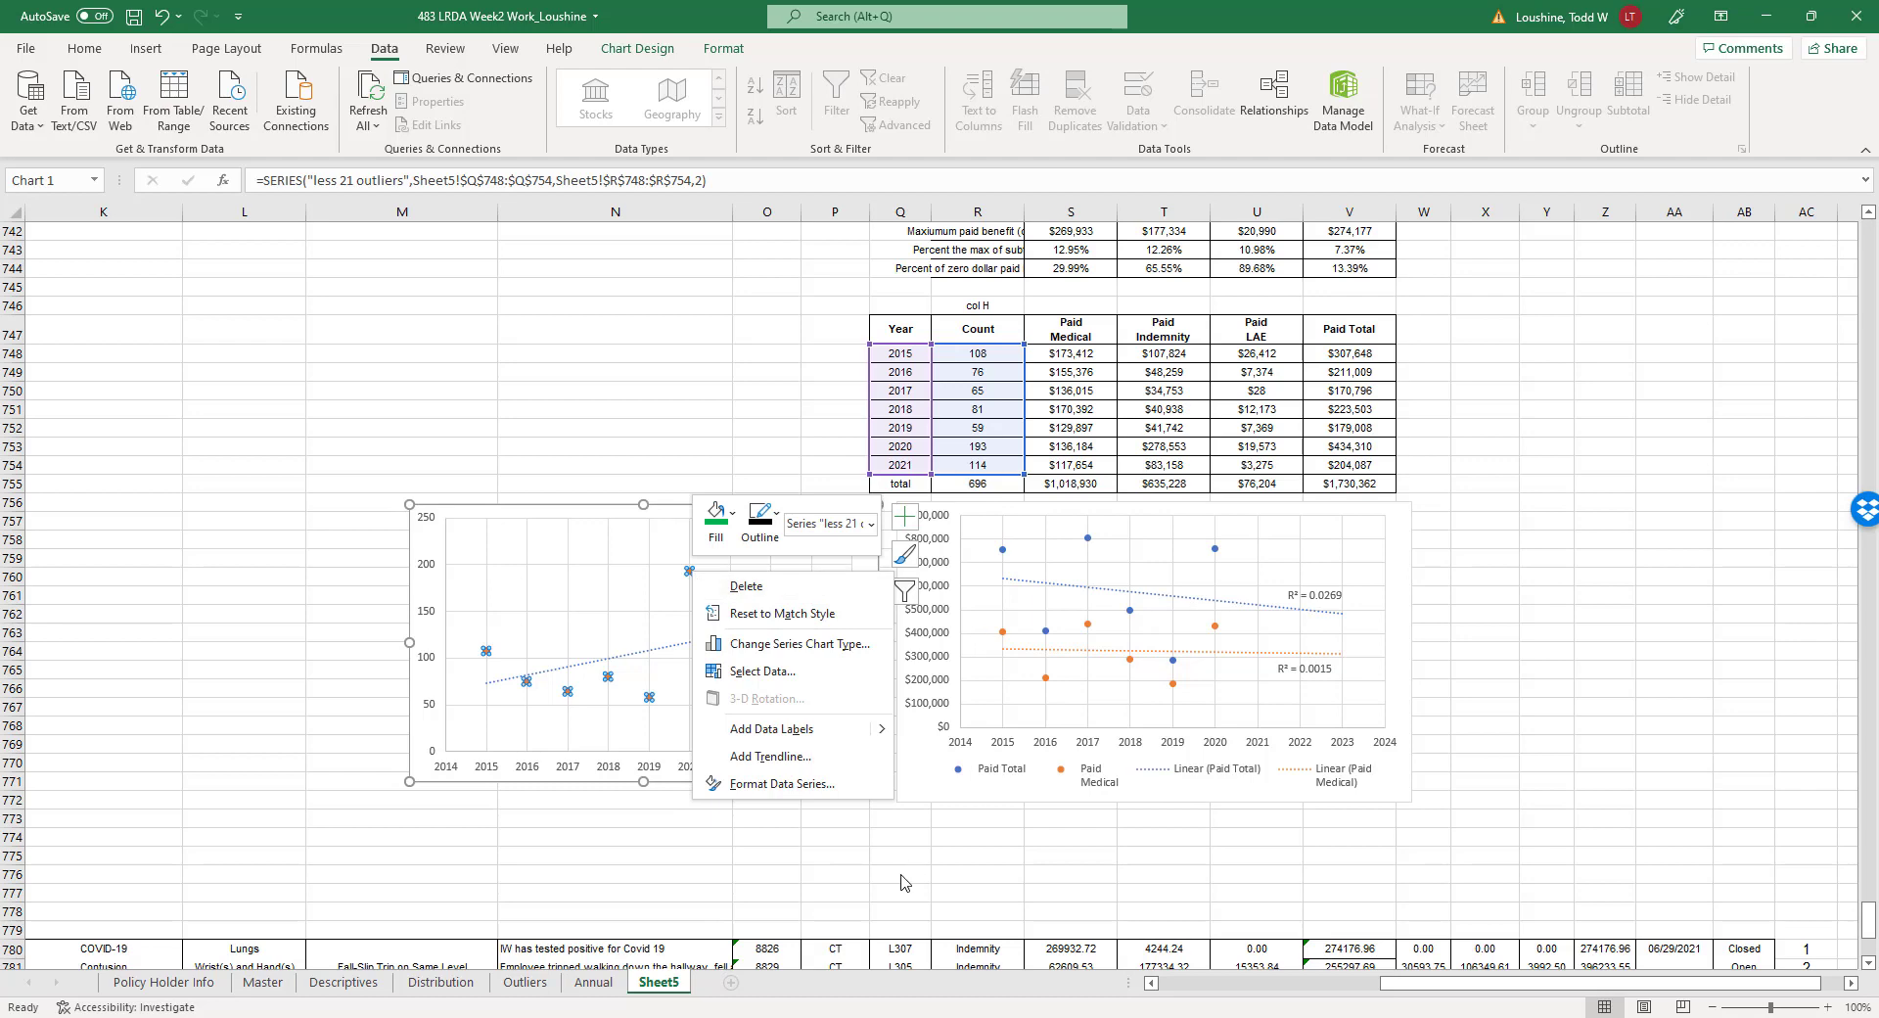
click(772, 672)
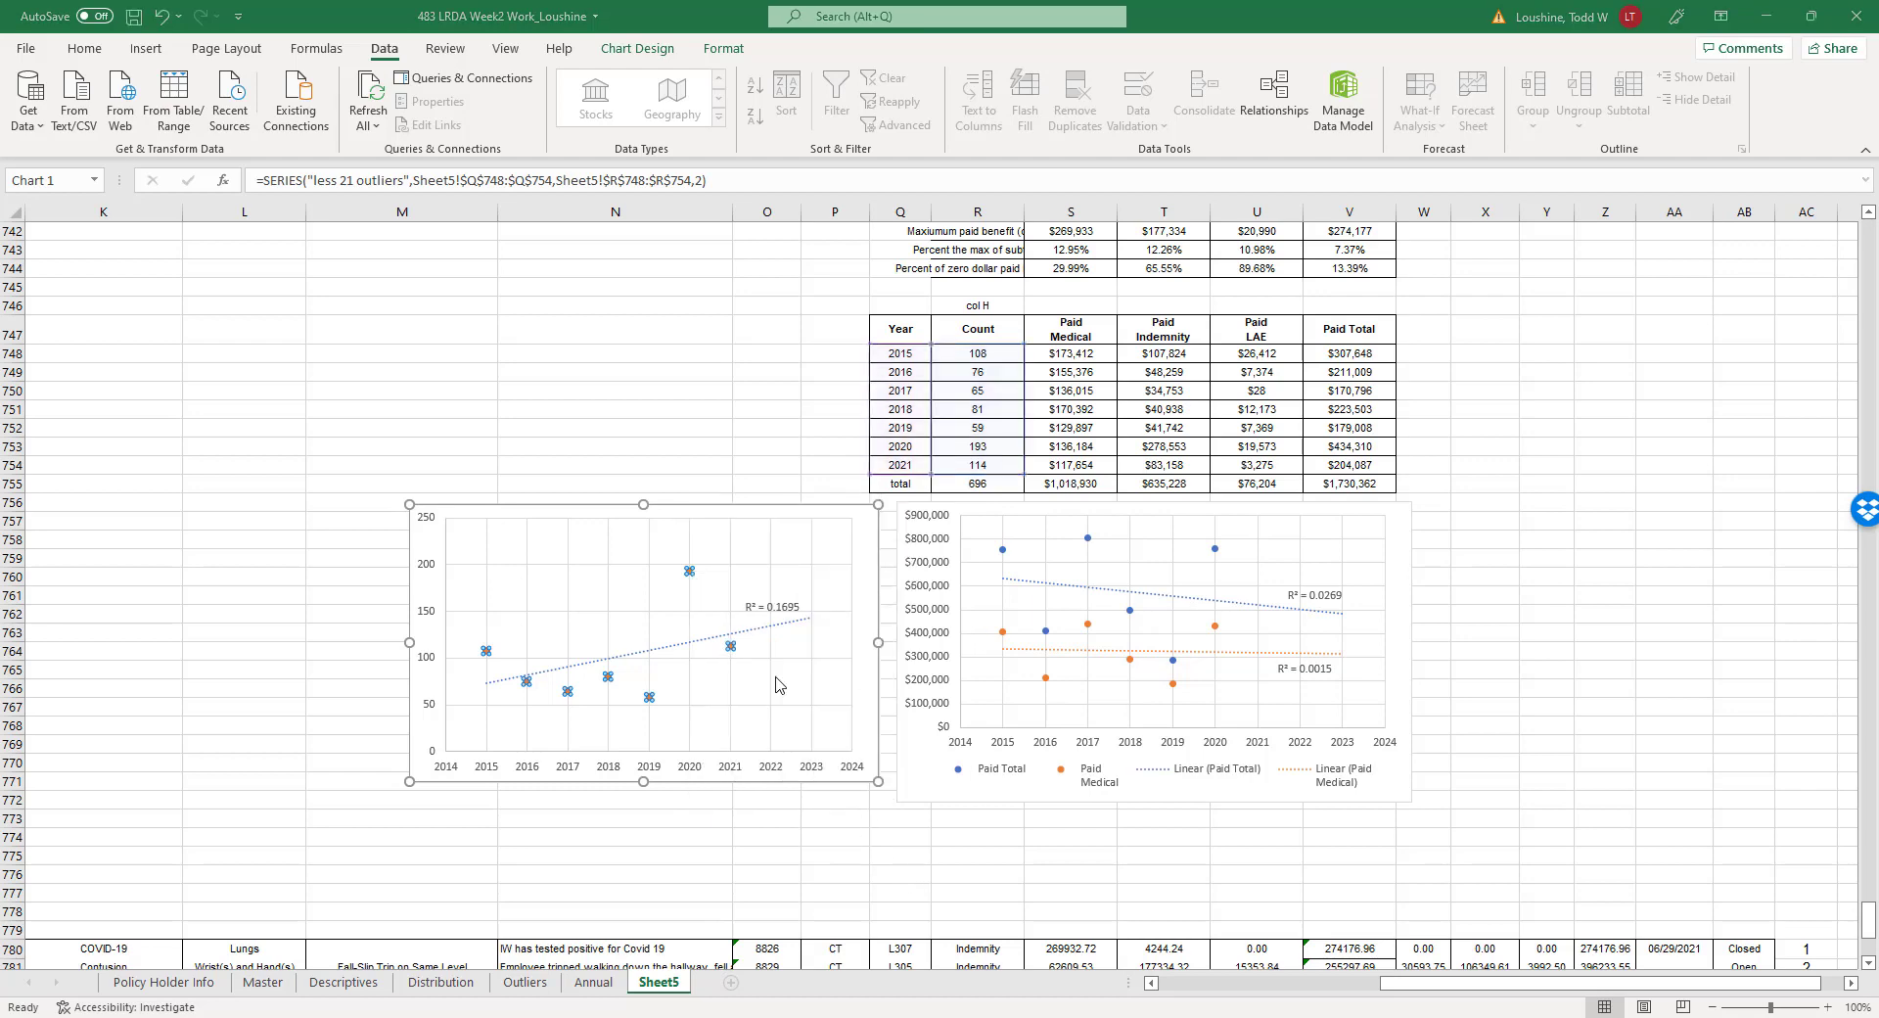
click(1038, 732)
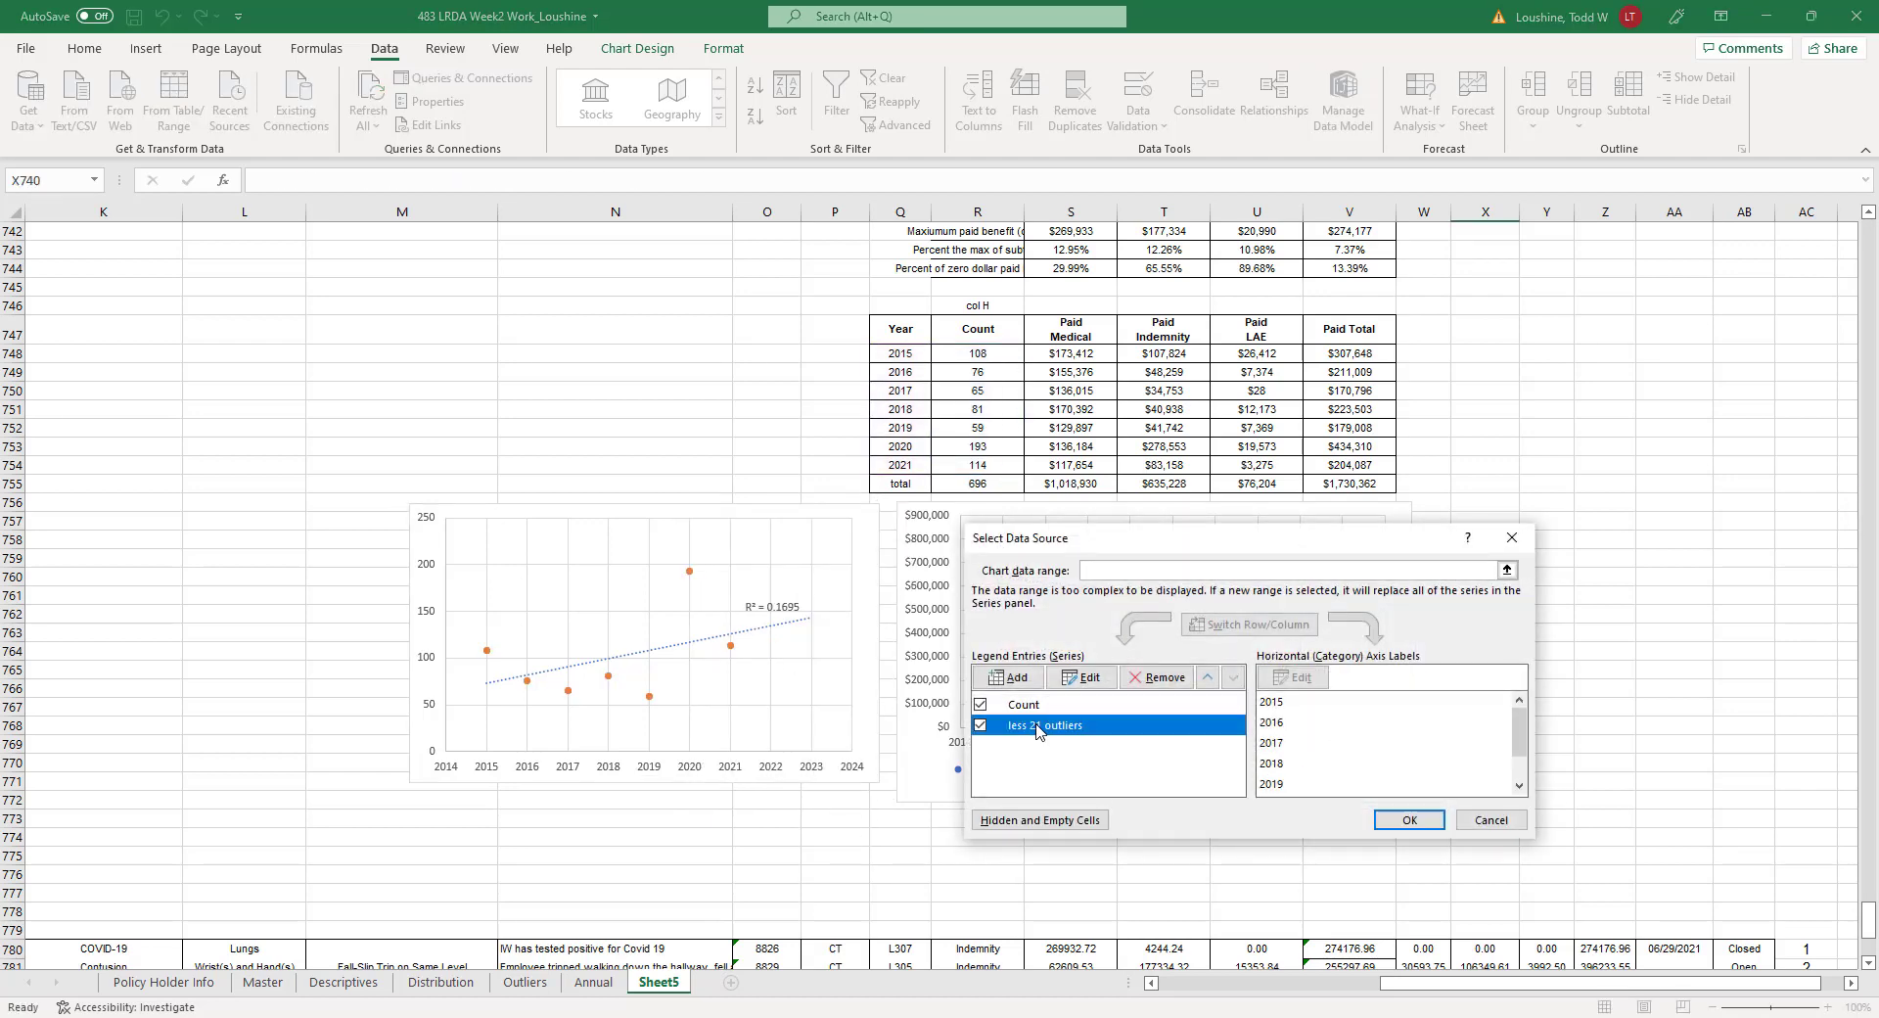
click(1080, 677)
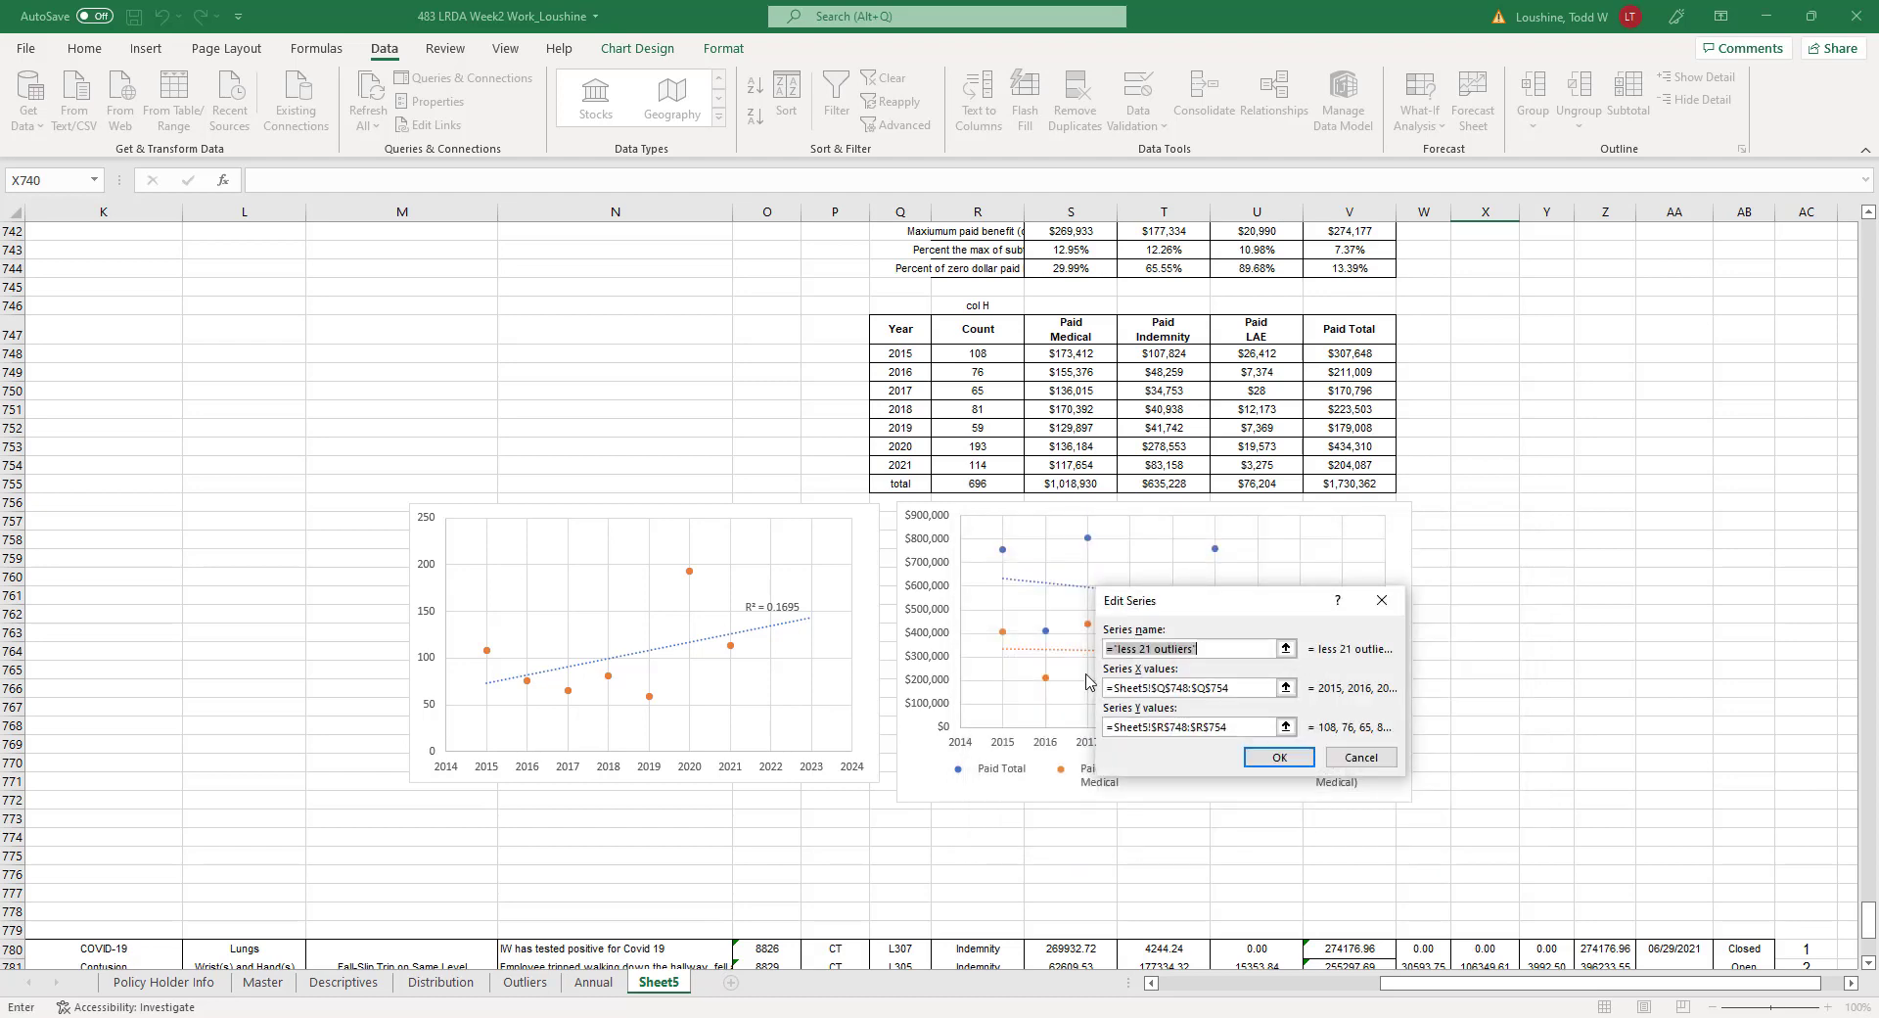
click(1285, 648)
click(1008, 335)
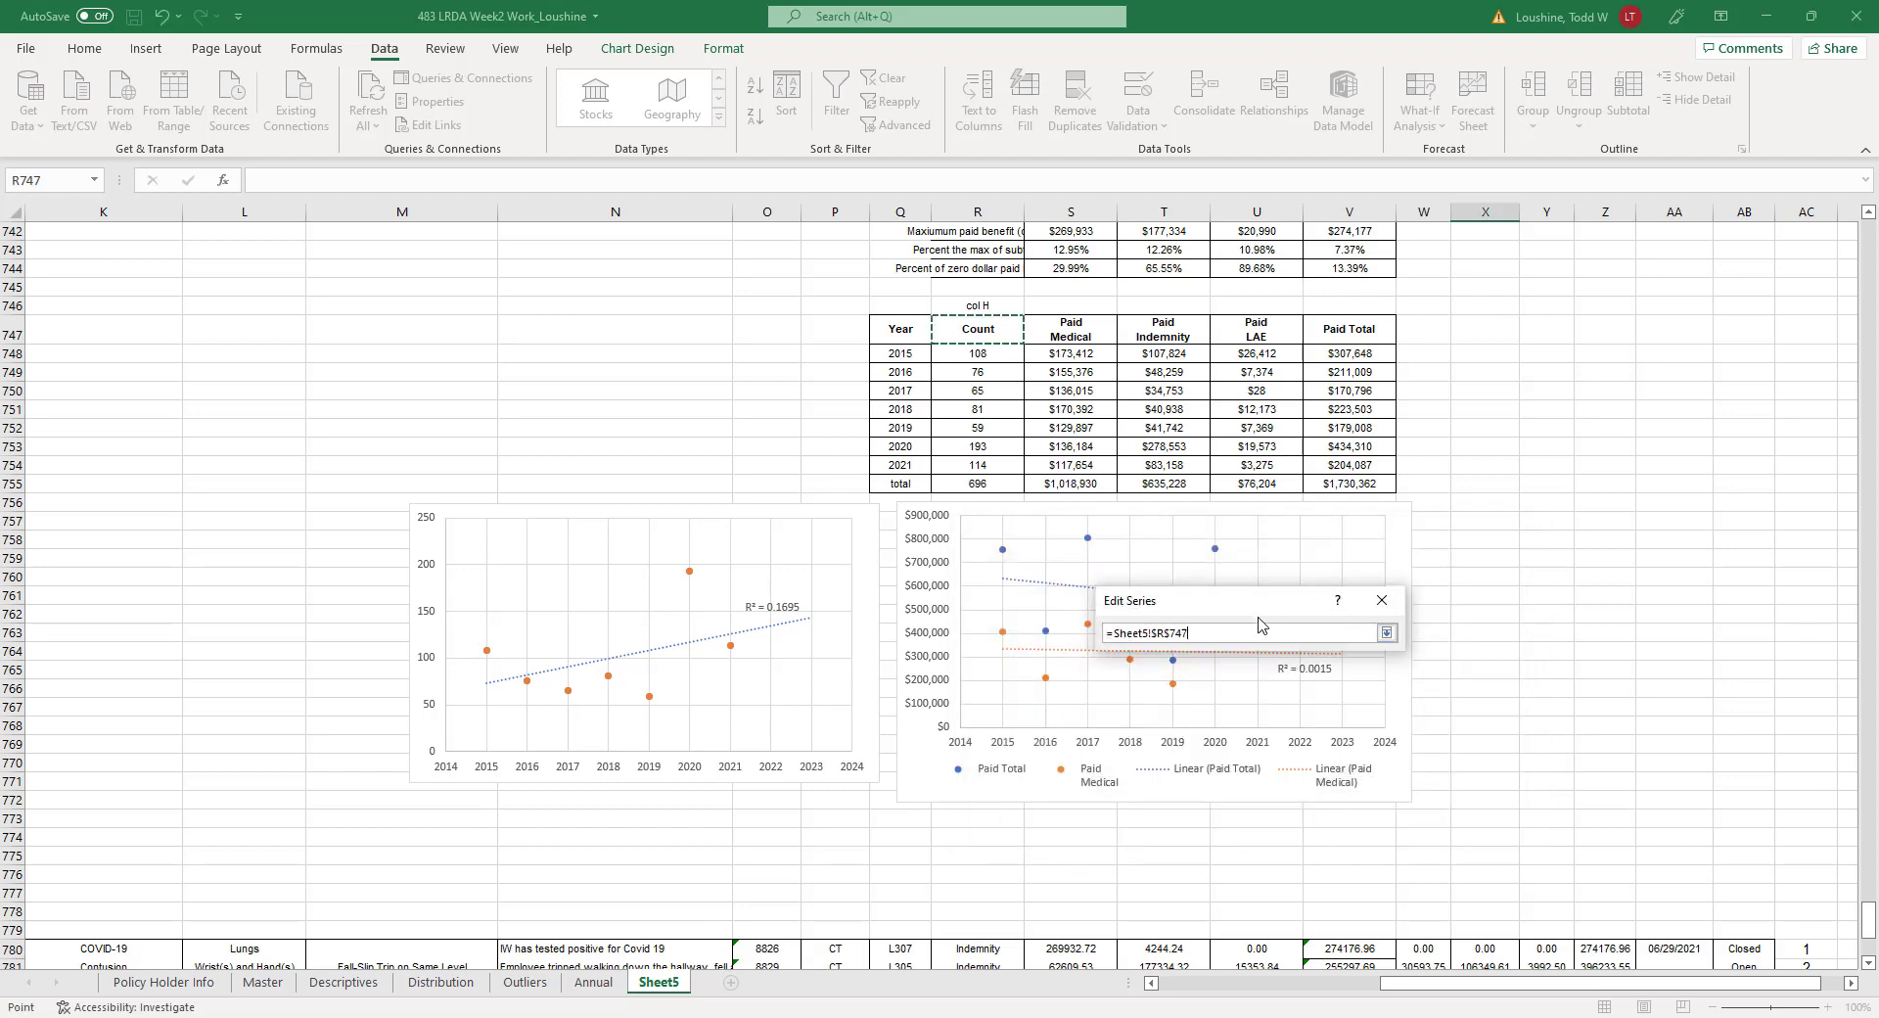
click(1386, 633)
click(1279, 756)
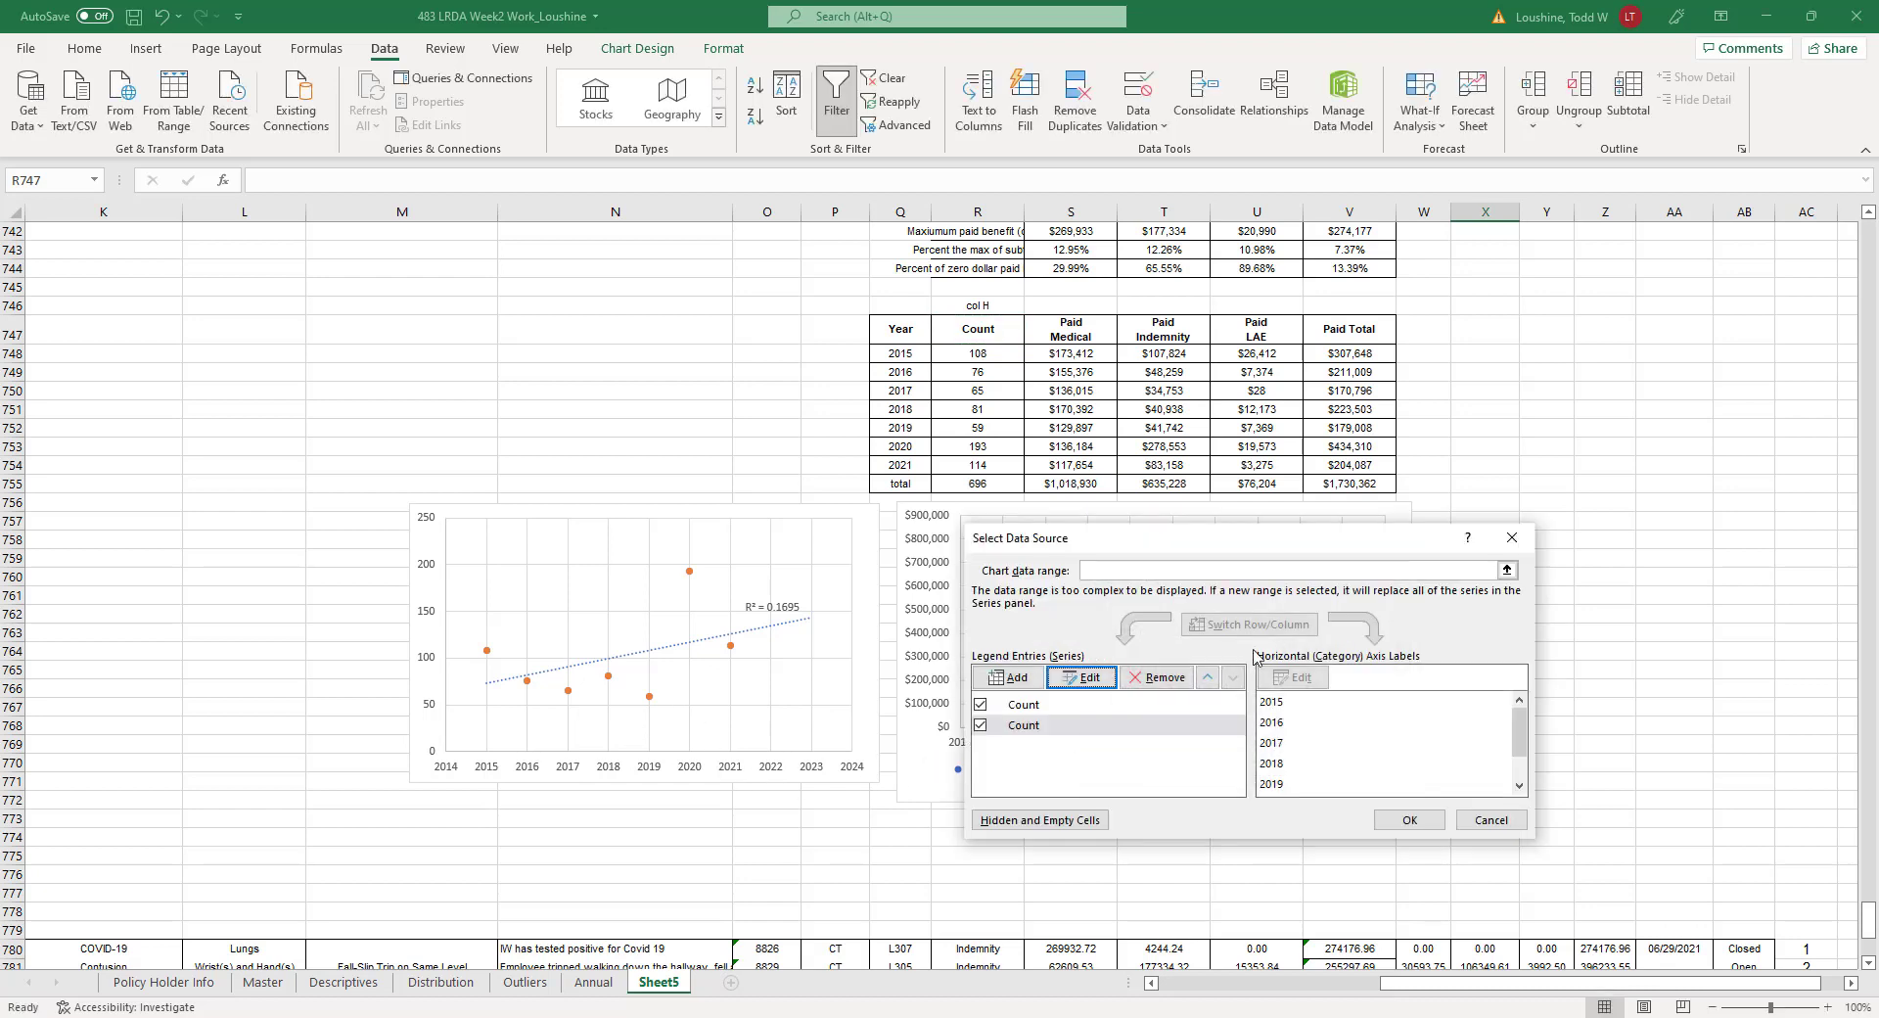
Close the count chart's data source settings without applying the series name edit, and deselect the chart.
click(1512, 537)
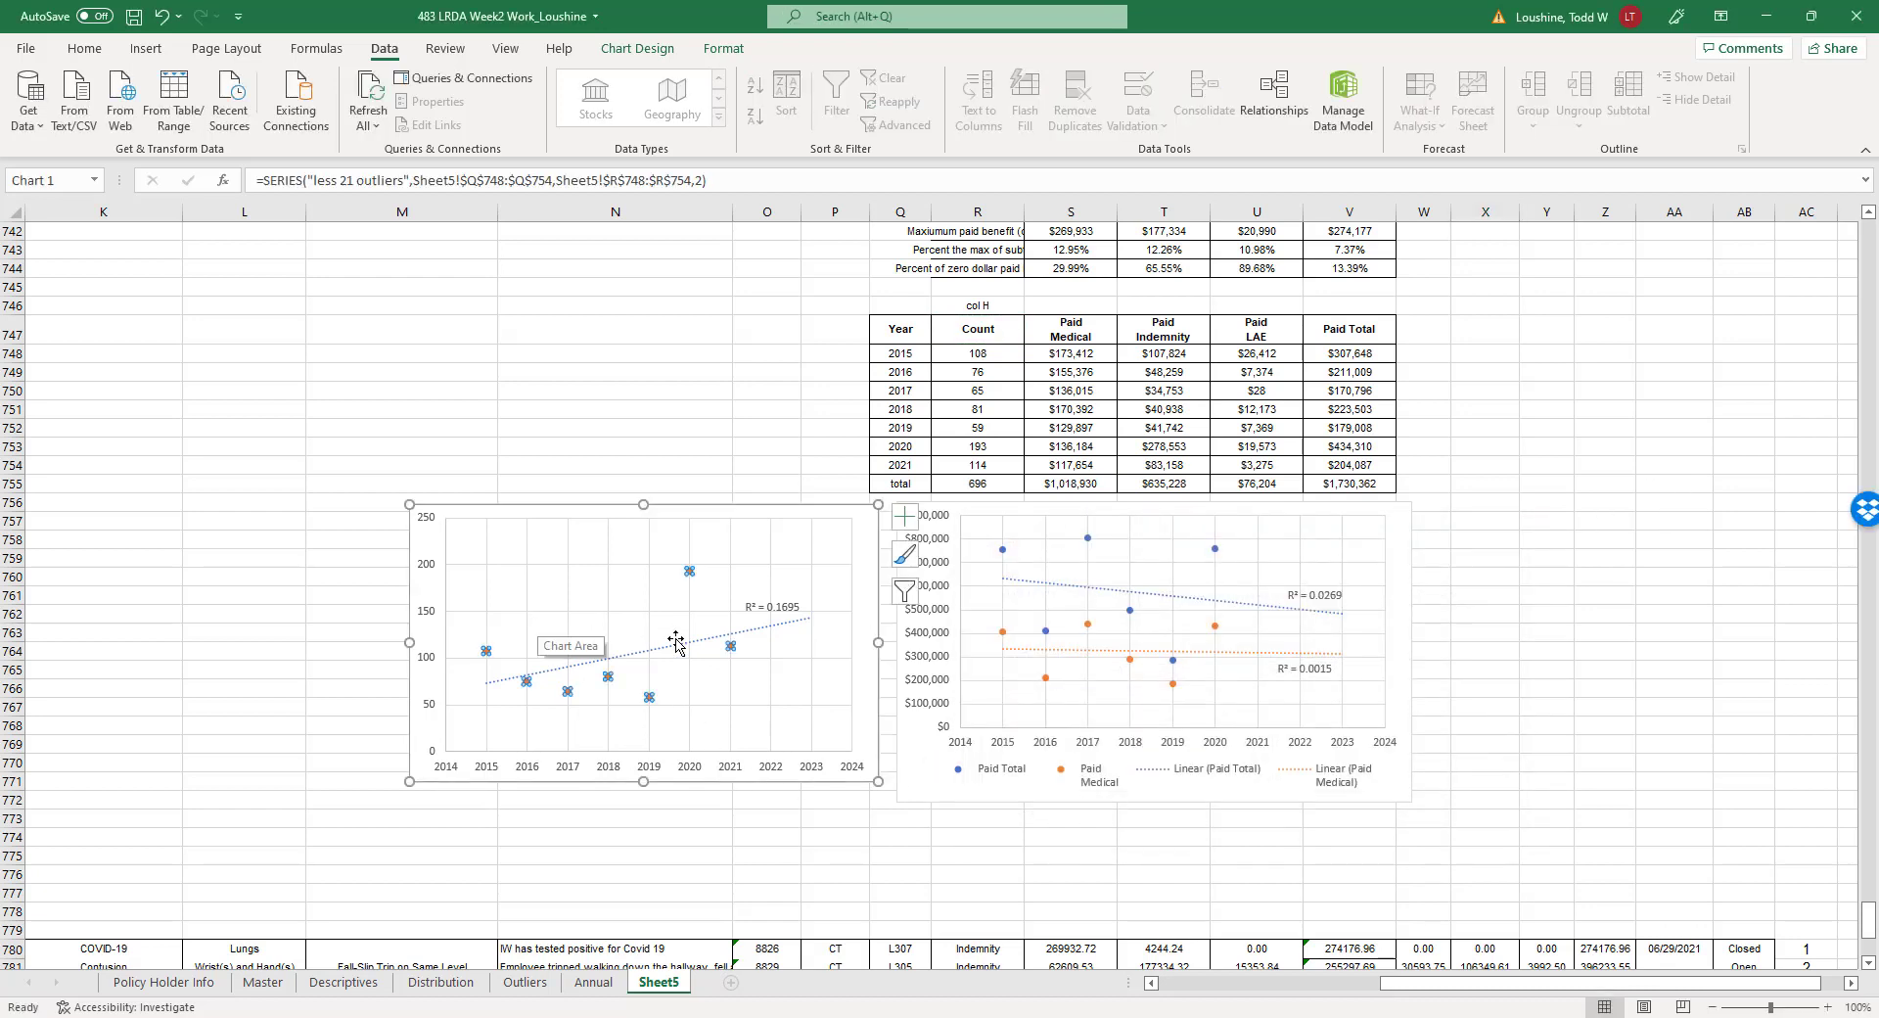
click(782, 843)
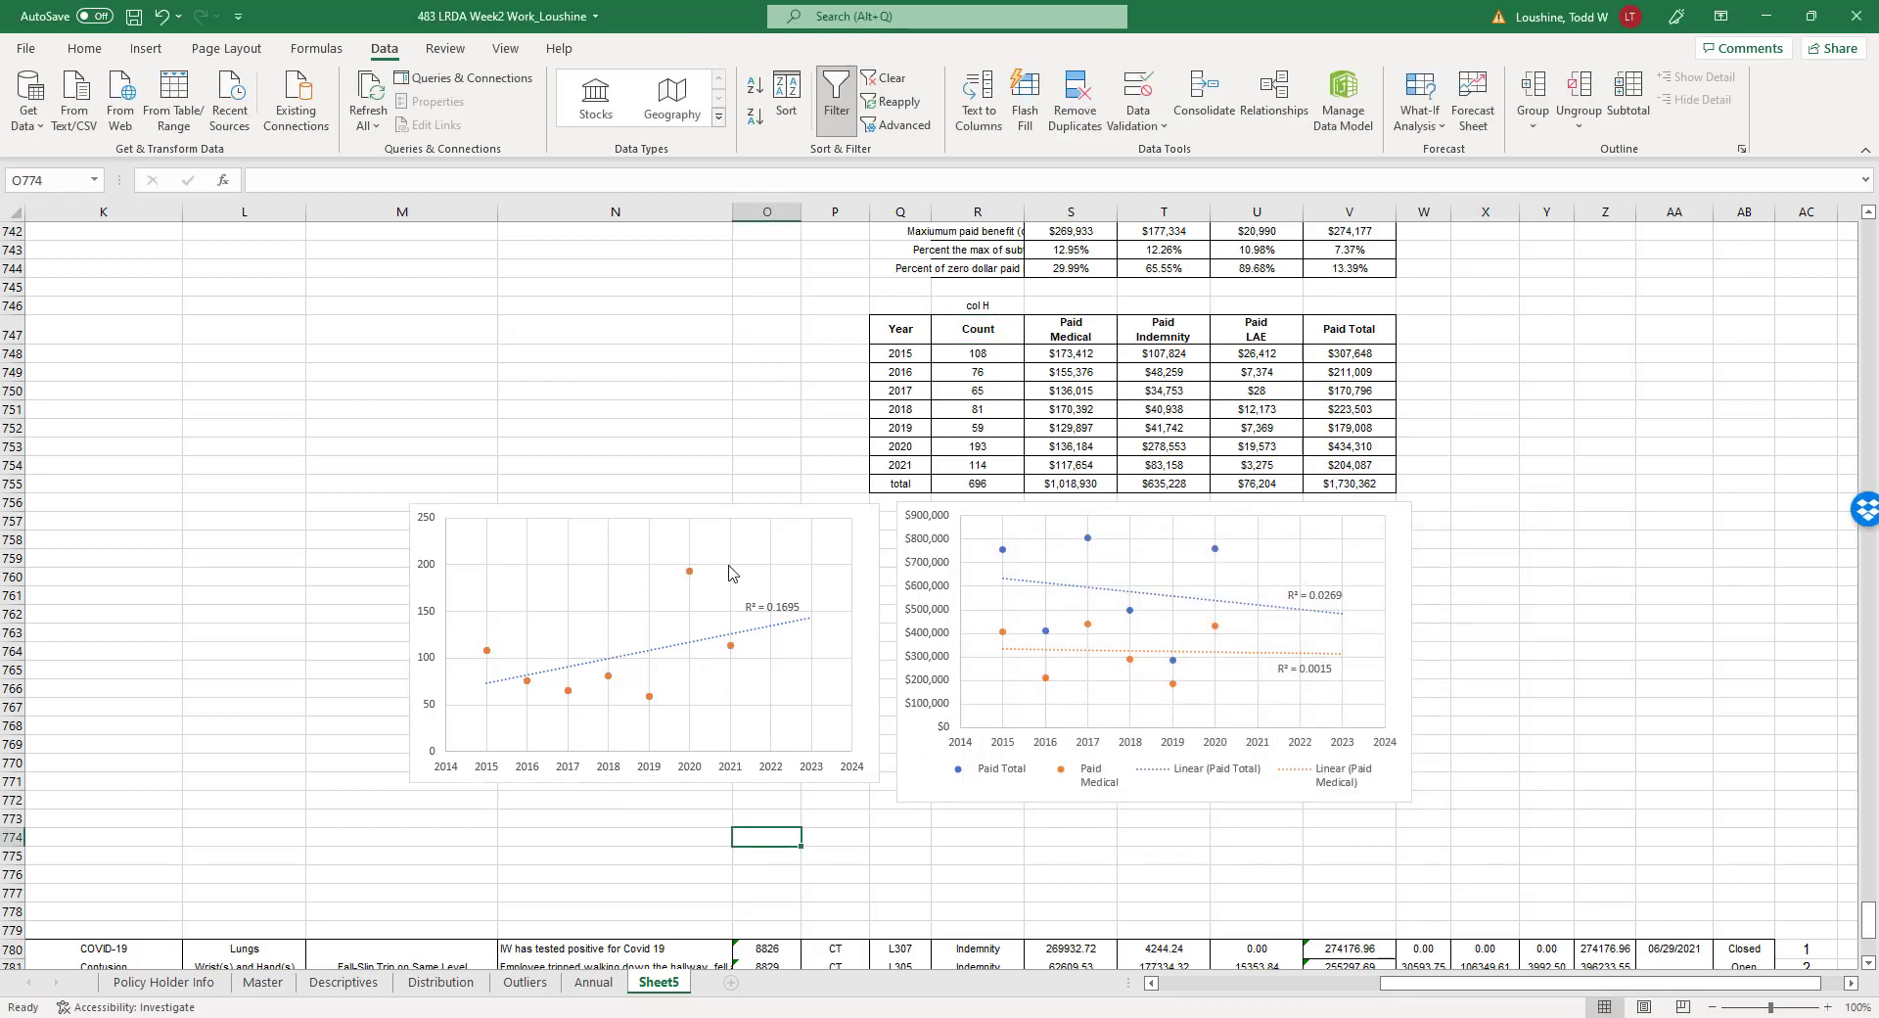
Start adding a new data series to the annual paid amounts scatter chart on Sheet5.
right_click(1172, 660)
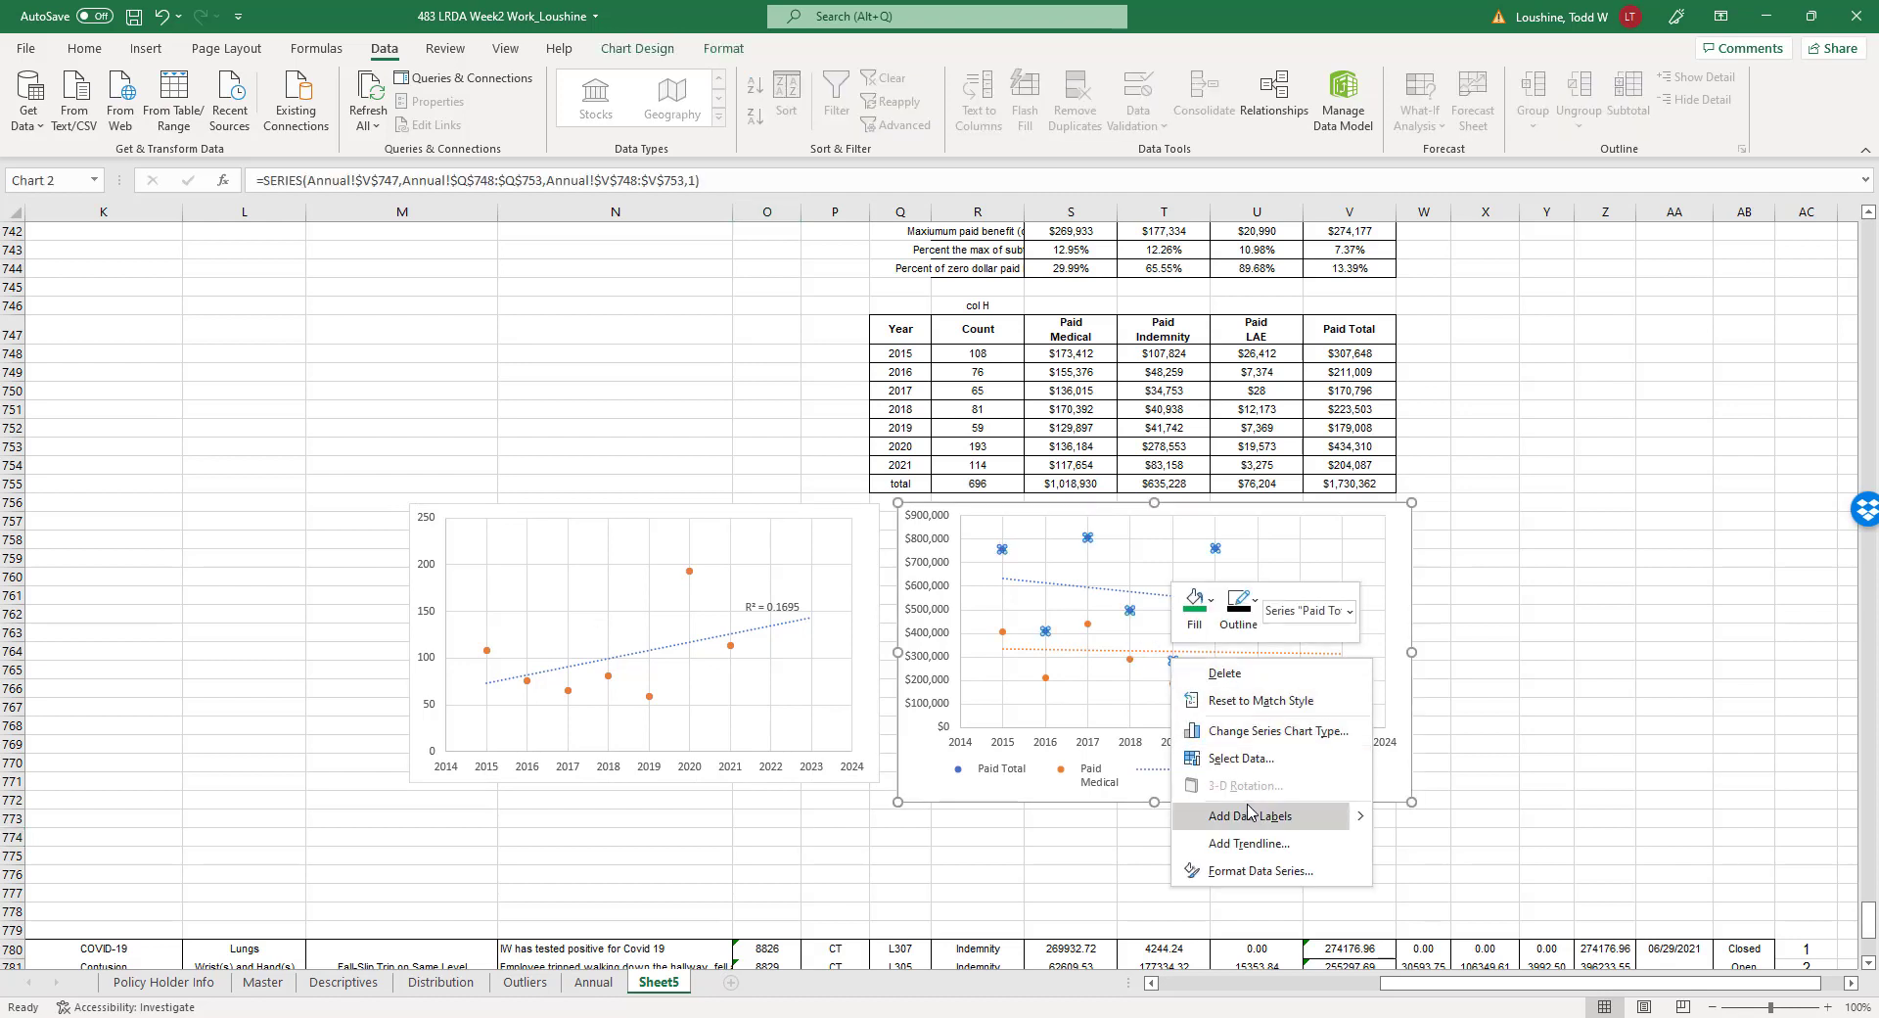
click(1240, 758)
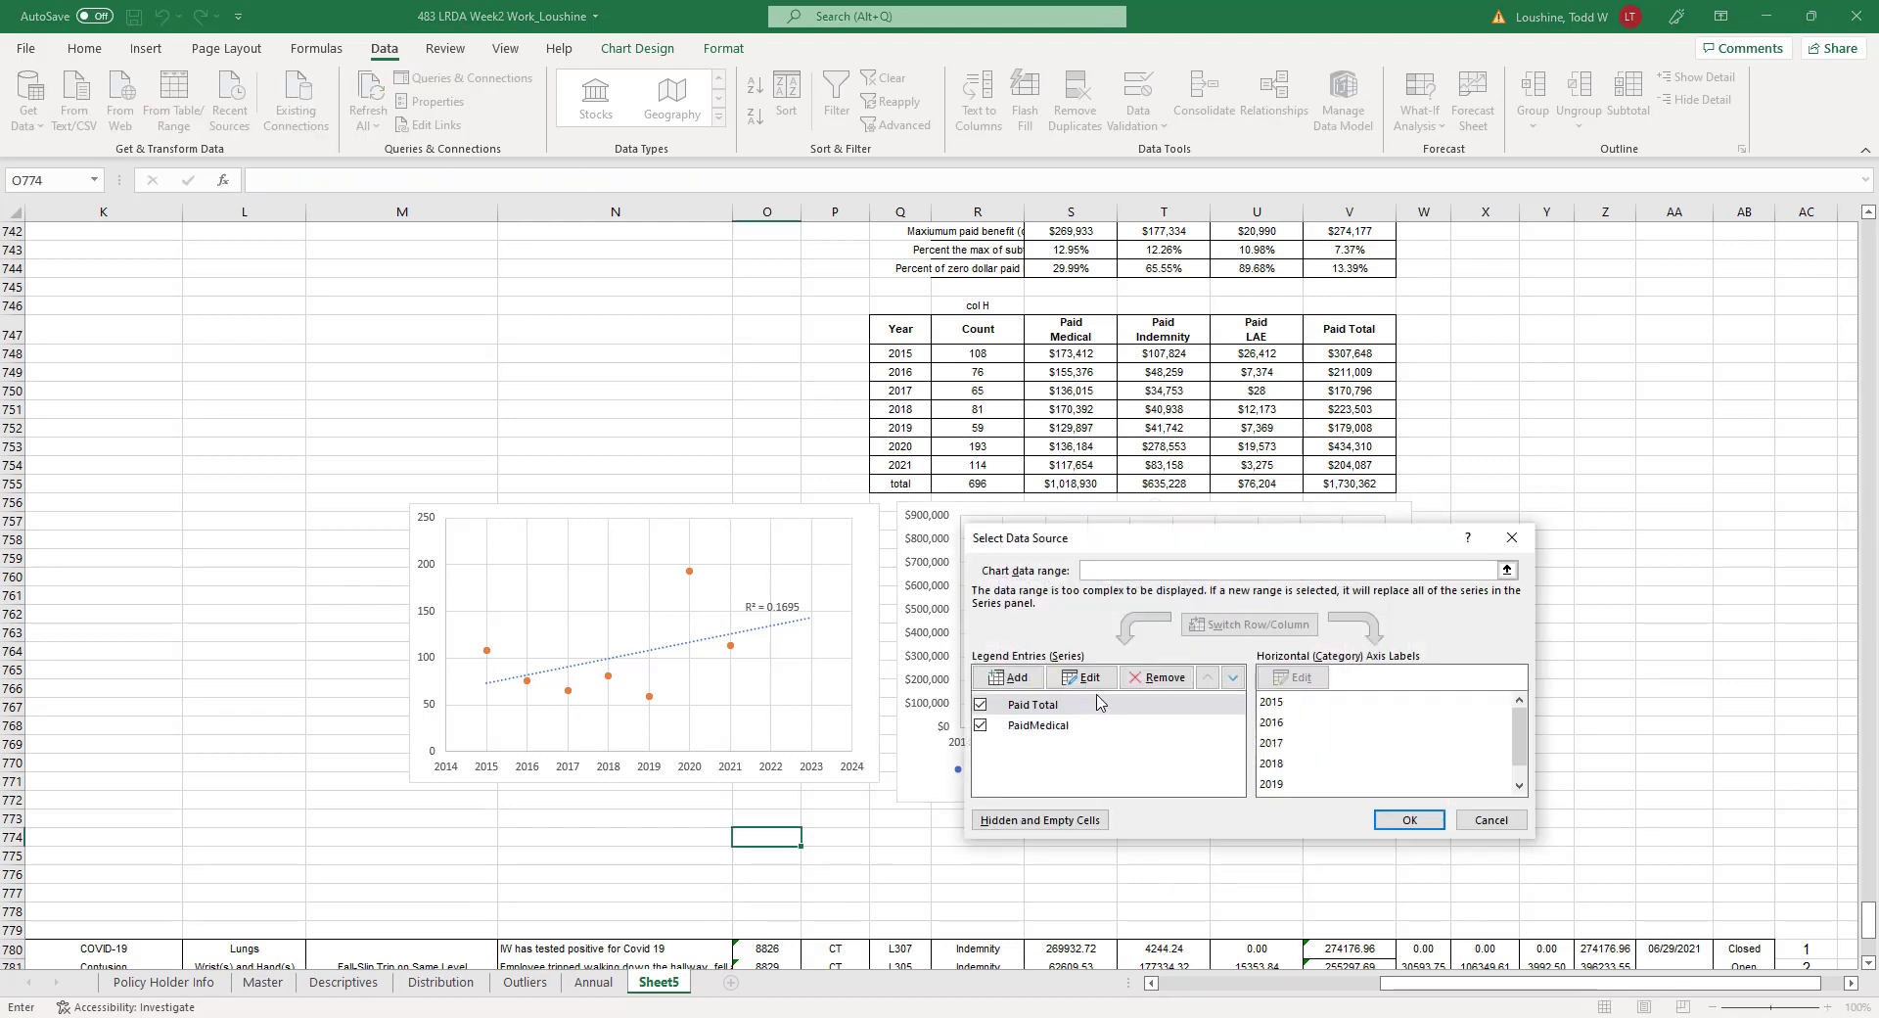
click(1033, 686)
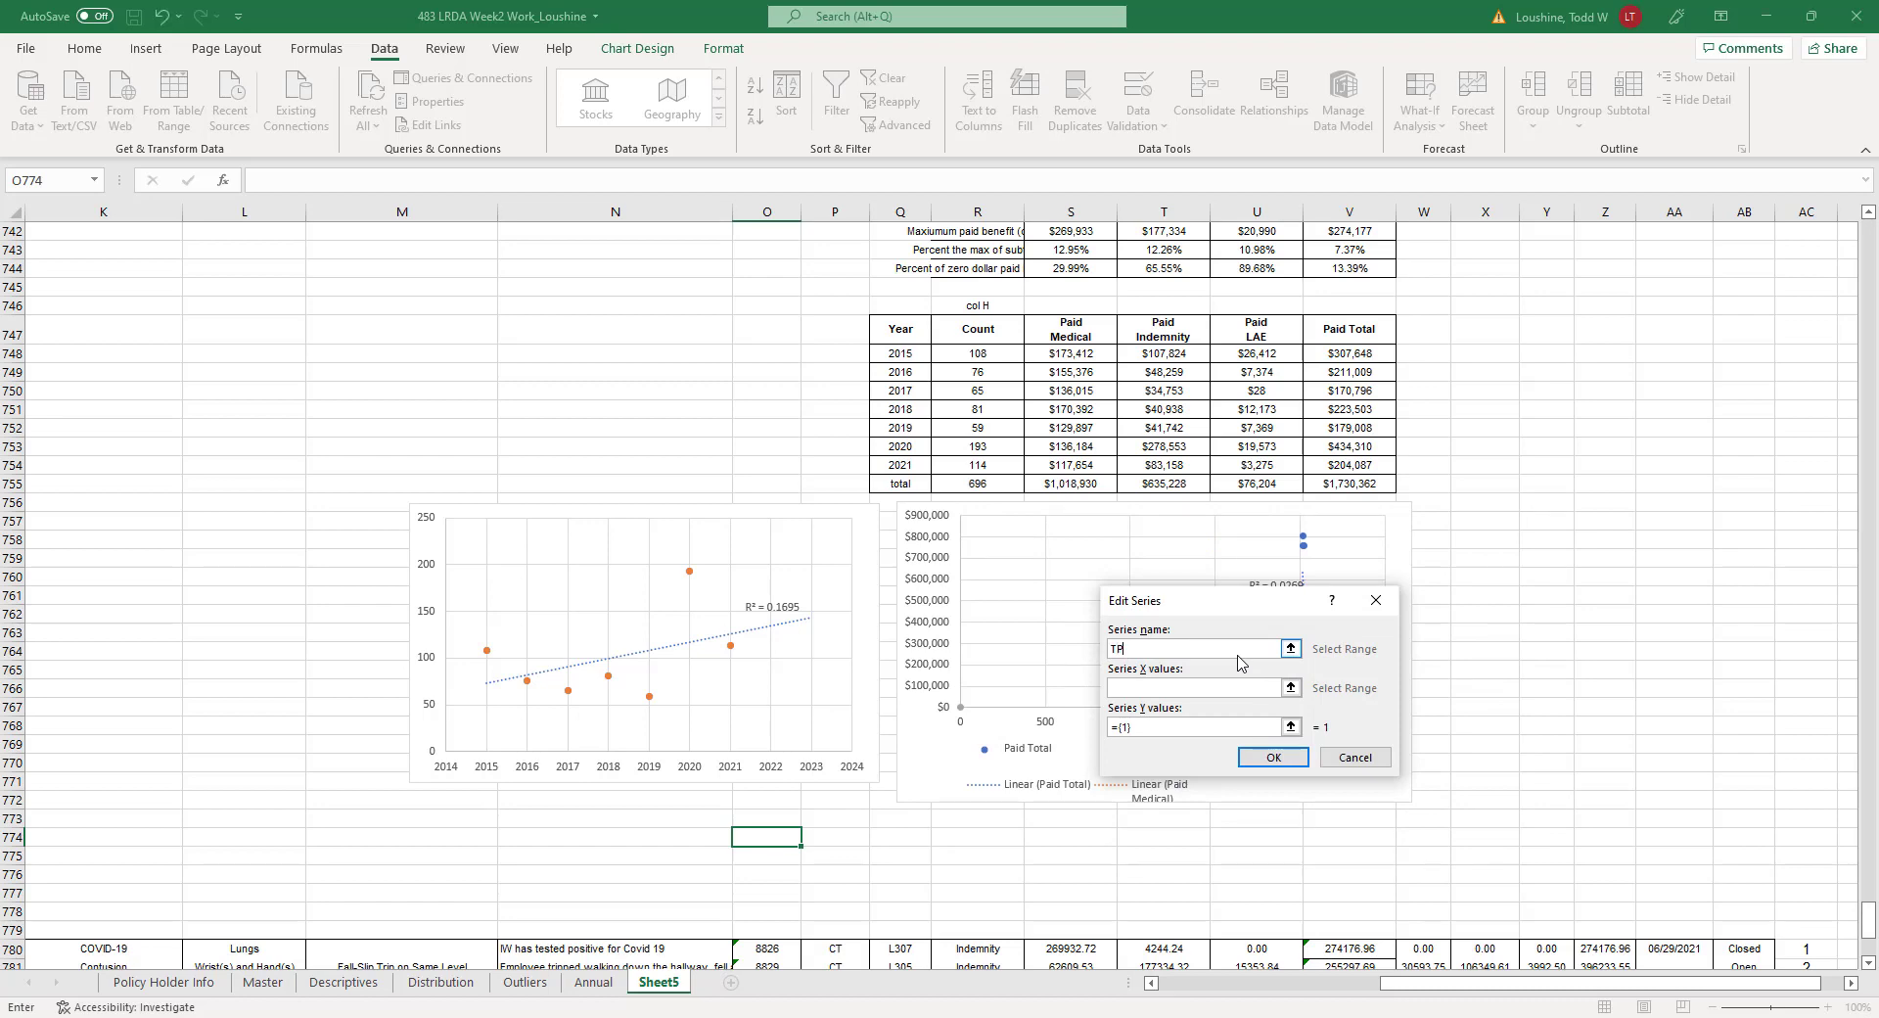
Try to name the new series with text beginning "TP", and clear the entry.
text(TP)
key(shift+space)
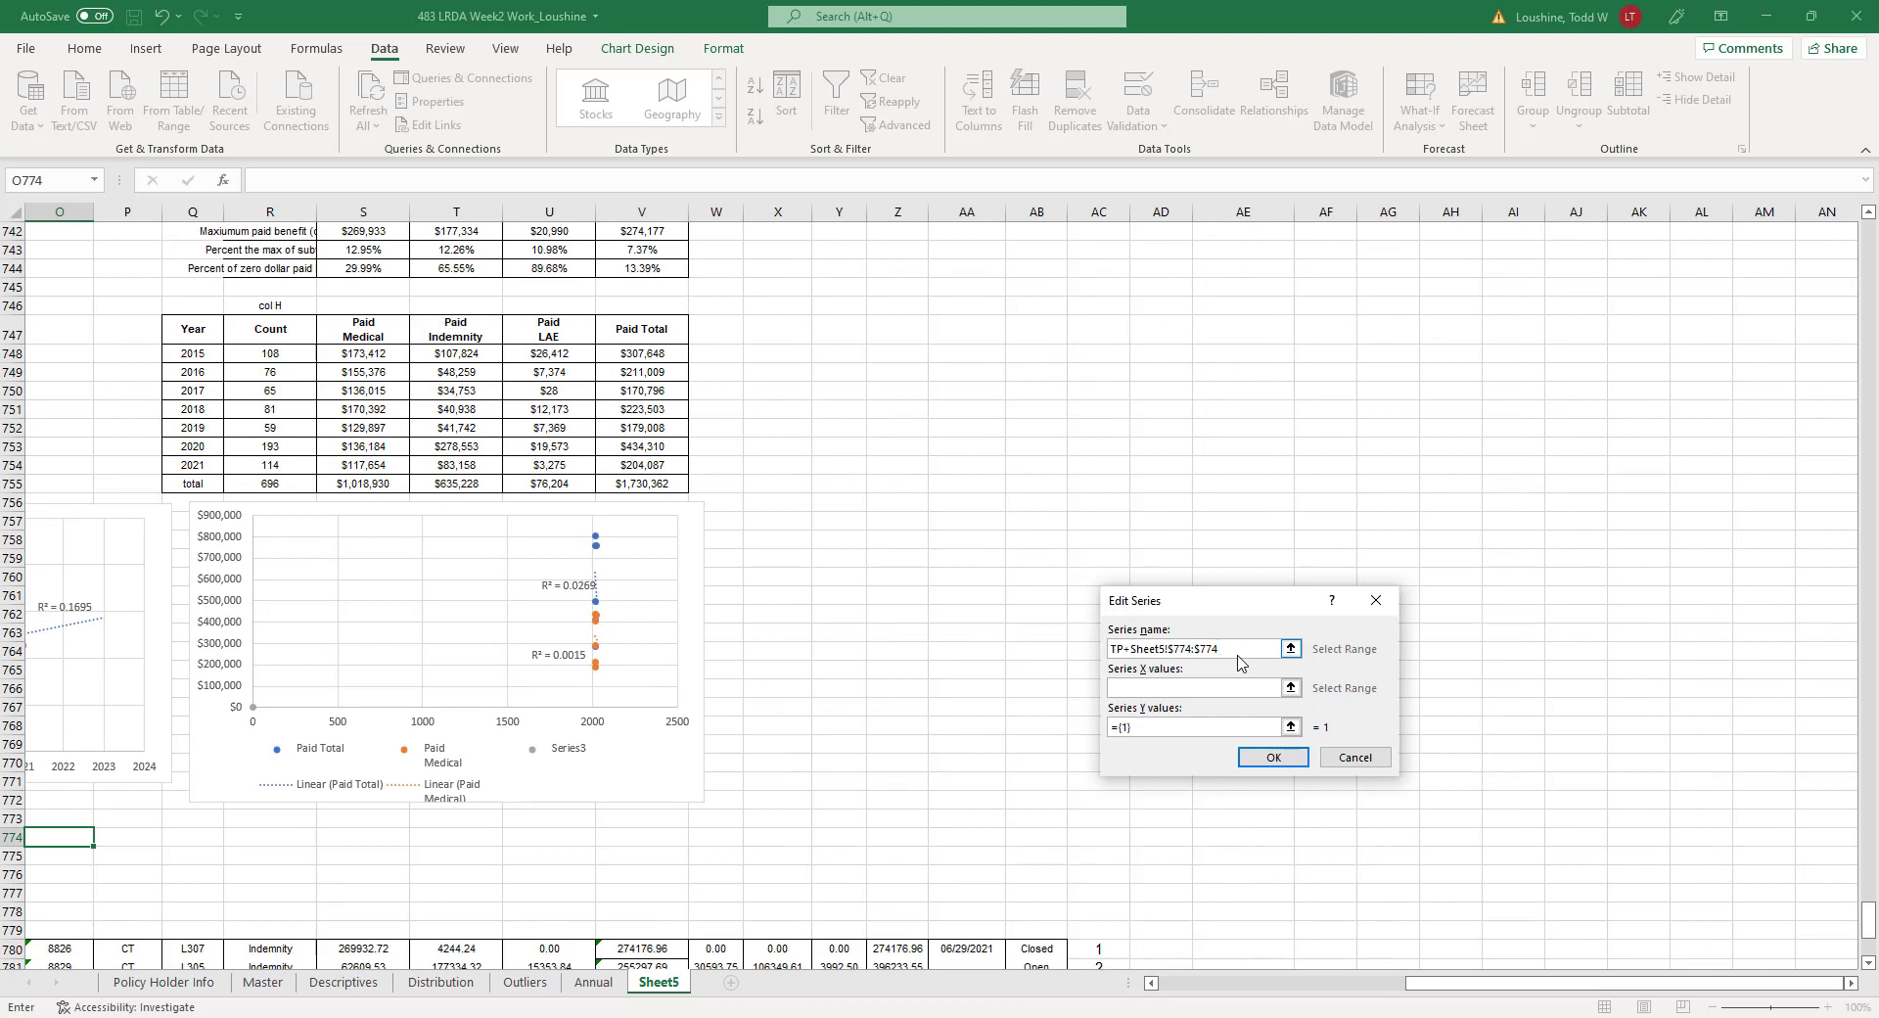
key(BackSpace)
key(BackSpace)
key(BackSpace)
key(BackSpace)
key(BackSpace)
key(BackSpace)
key(BackSpace)
key(BackSpace)
key(BackSpace)
key(BackSpace)
key(BackSpace)
key(BackSpace)
key(BackSpace)
key(BackSpace)
key(BackSpace)
key(BackSpace)
Name the new series from the Paid Total heading in Sheet5 V747 and set its X values to the years in Q748:Q753.
click(1291, 649)
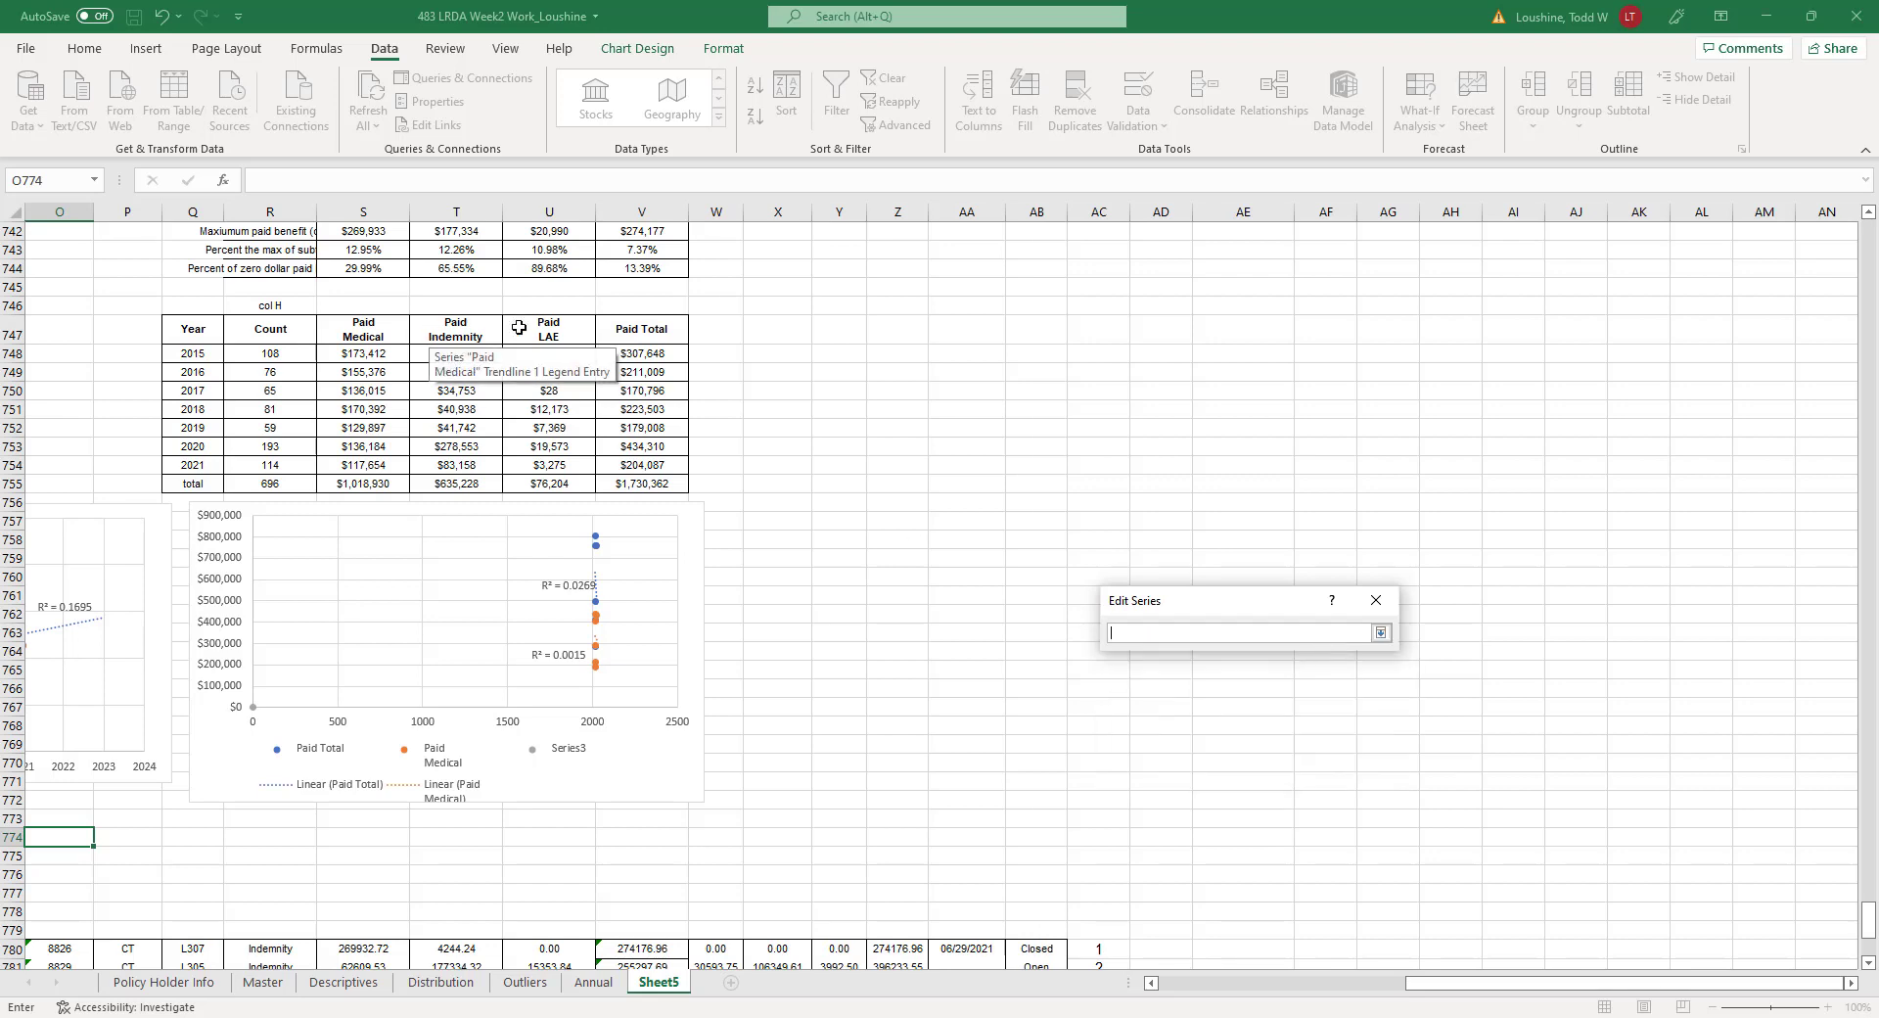
click(631, 328)
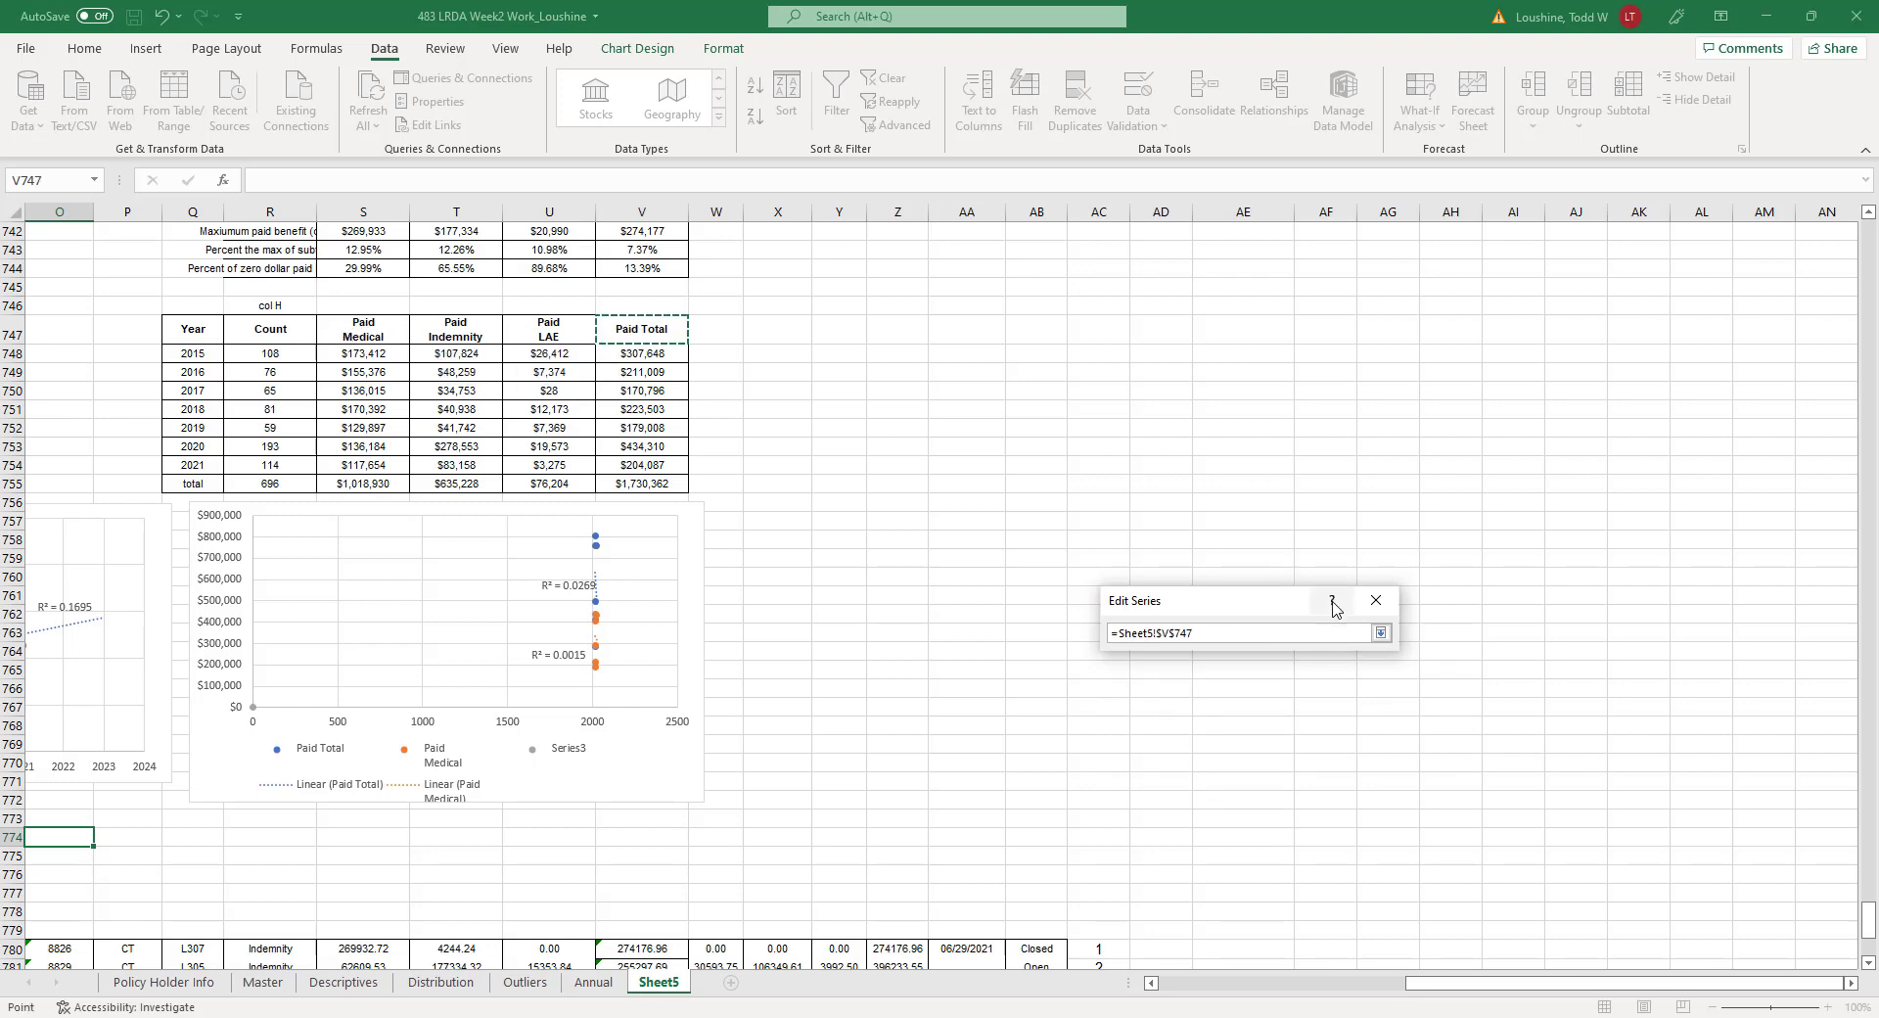
click(1380, 632)
click(1291, 688)
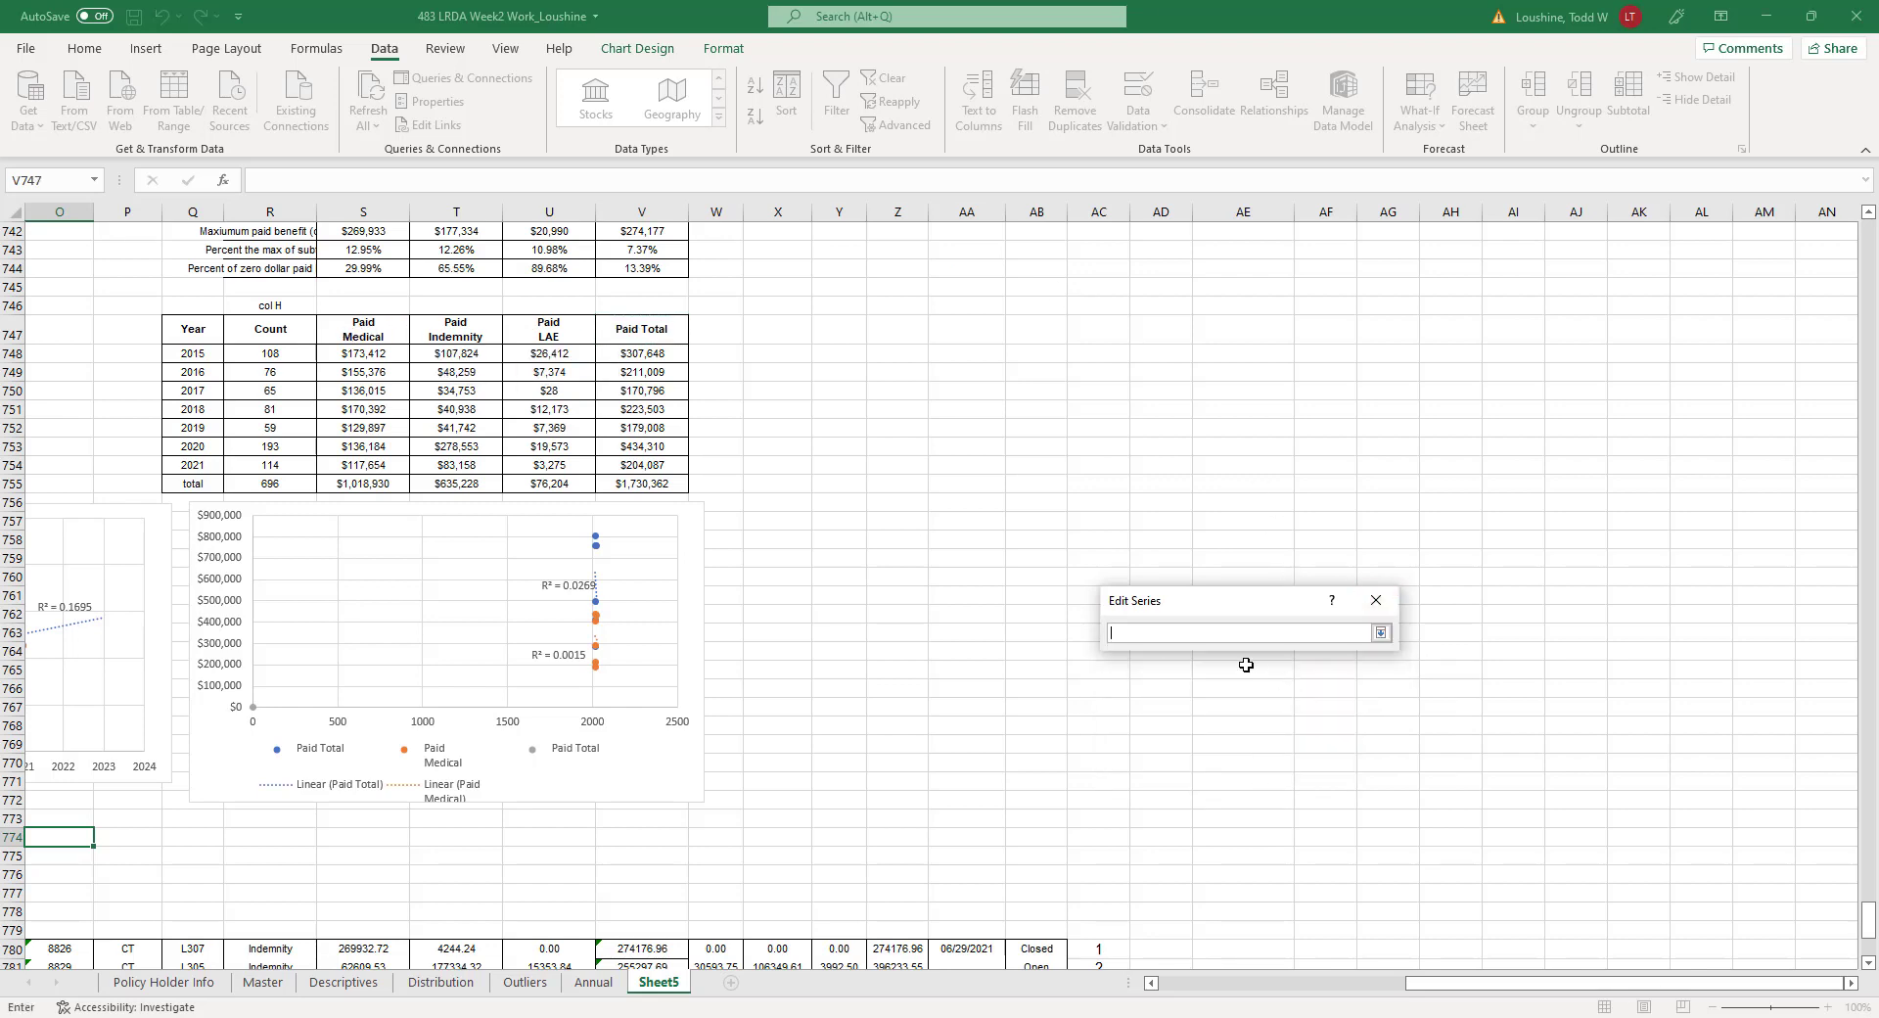
drag(197, 345, 196, 446)
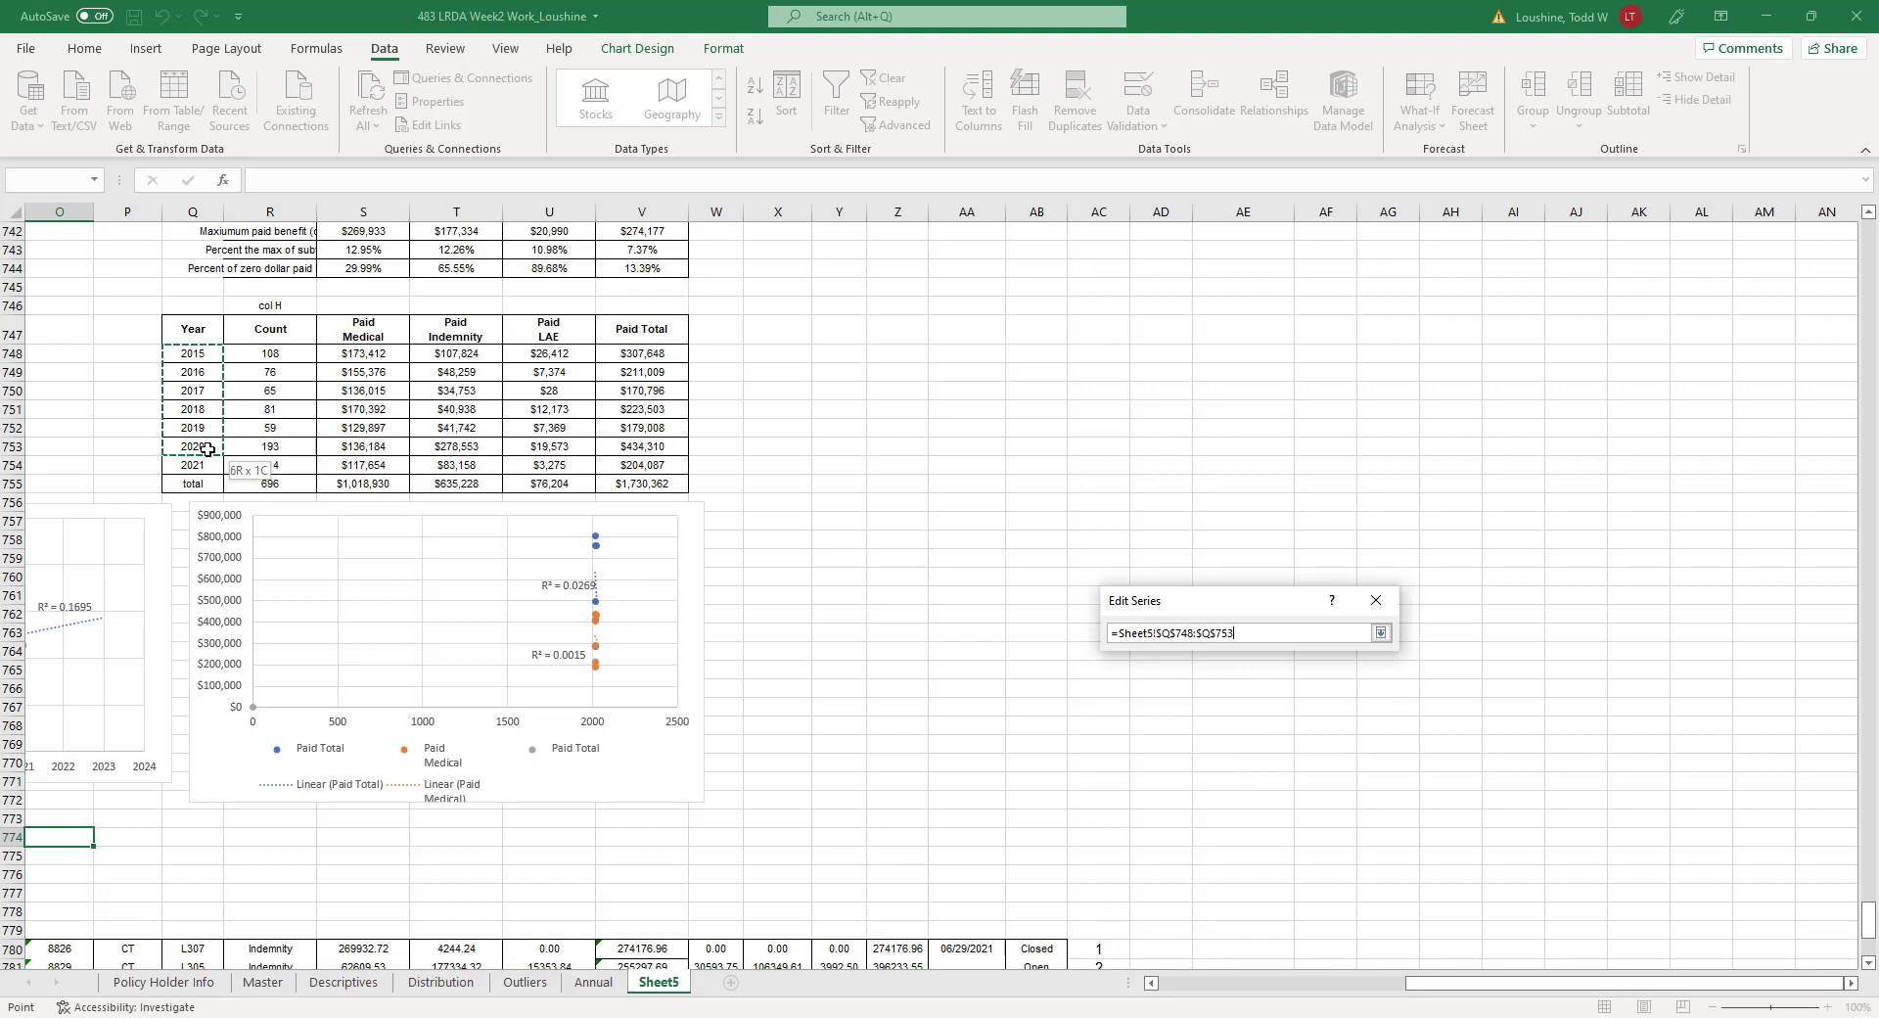
click(1380, 633)
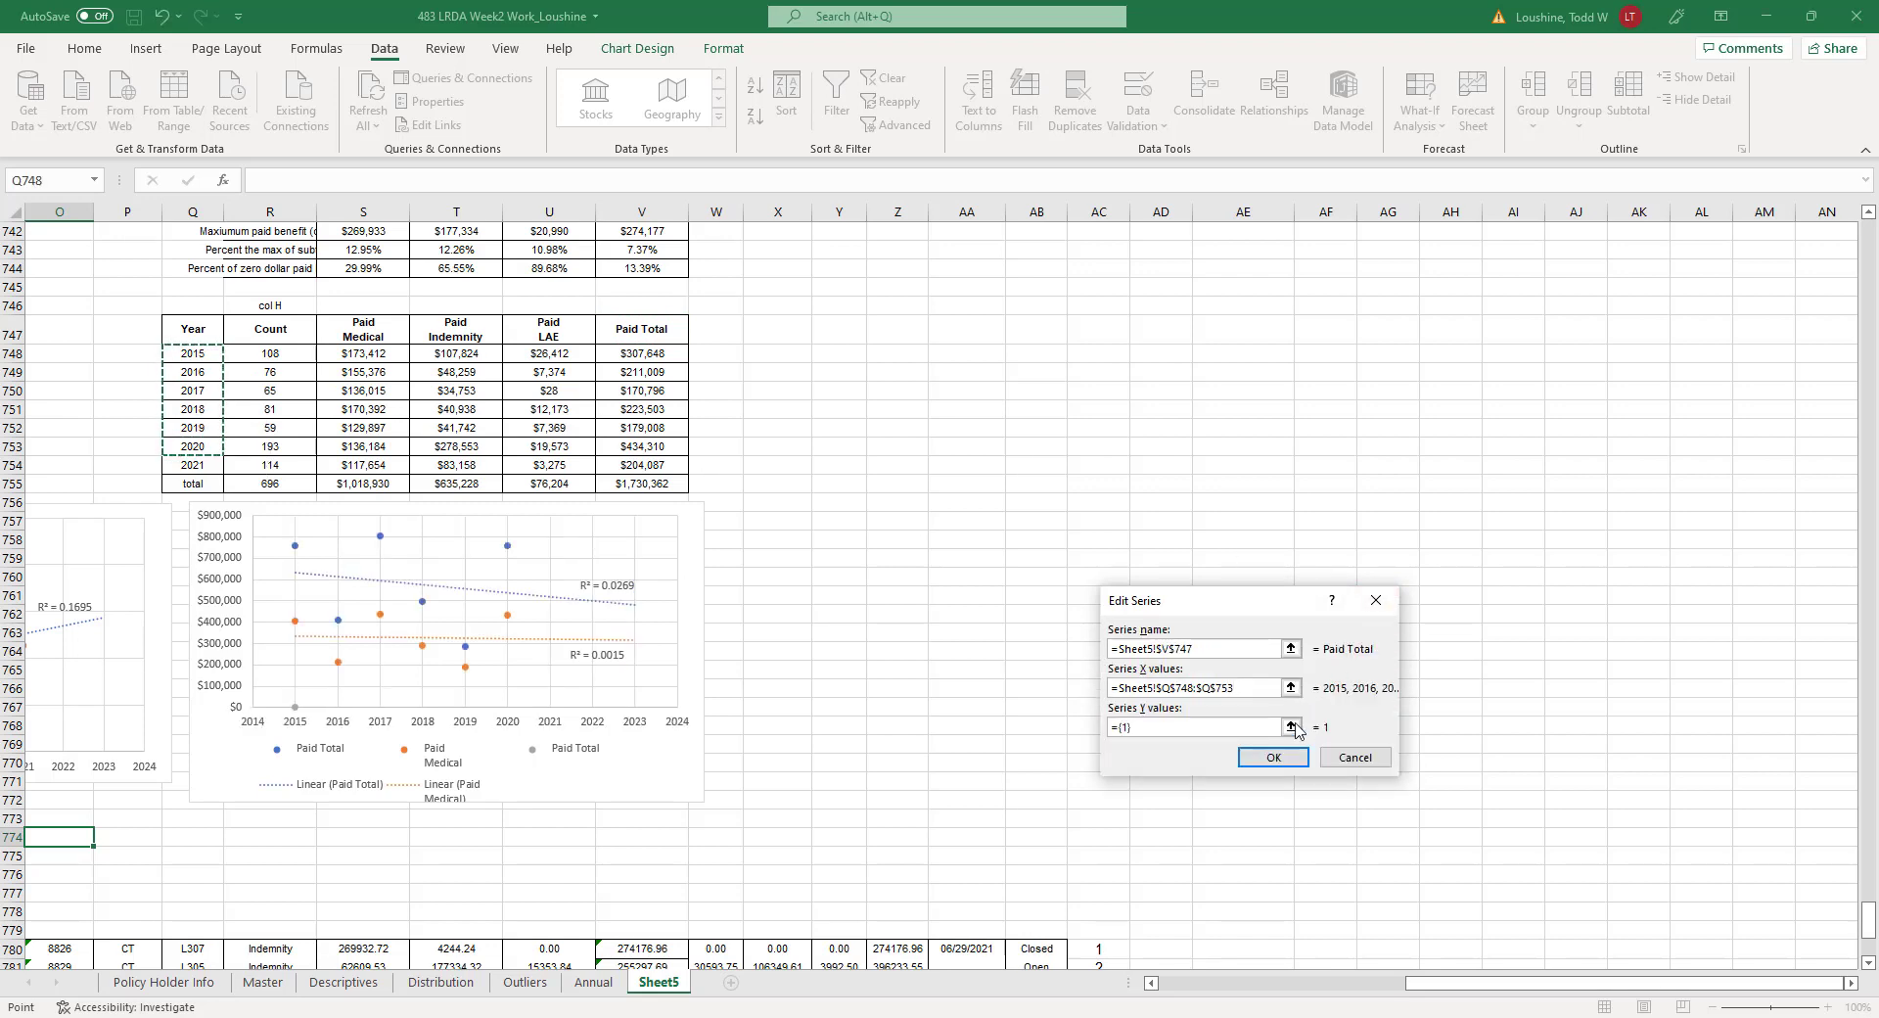
Set the new series' Y values to the paid totals in Sheet5 V748:V753 and apply the series to the chart.
click(1290, 727)
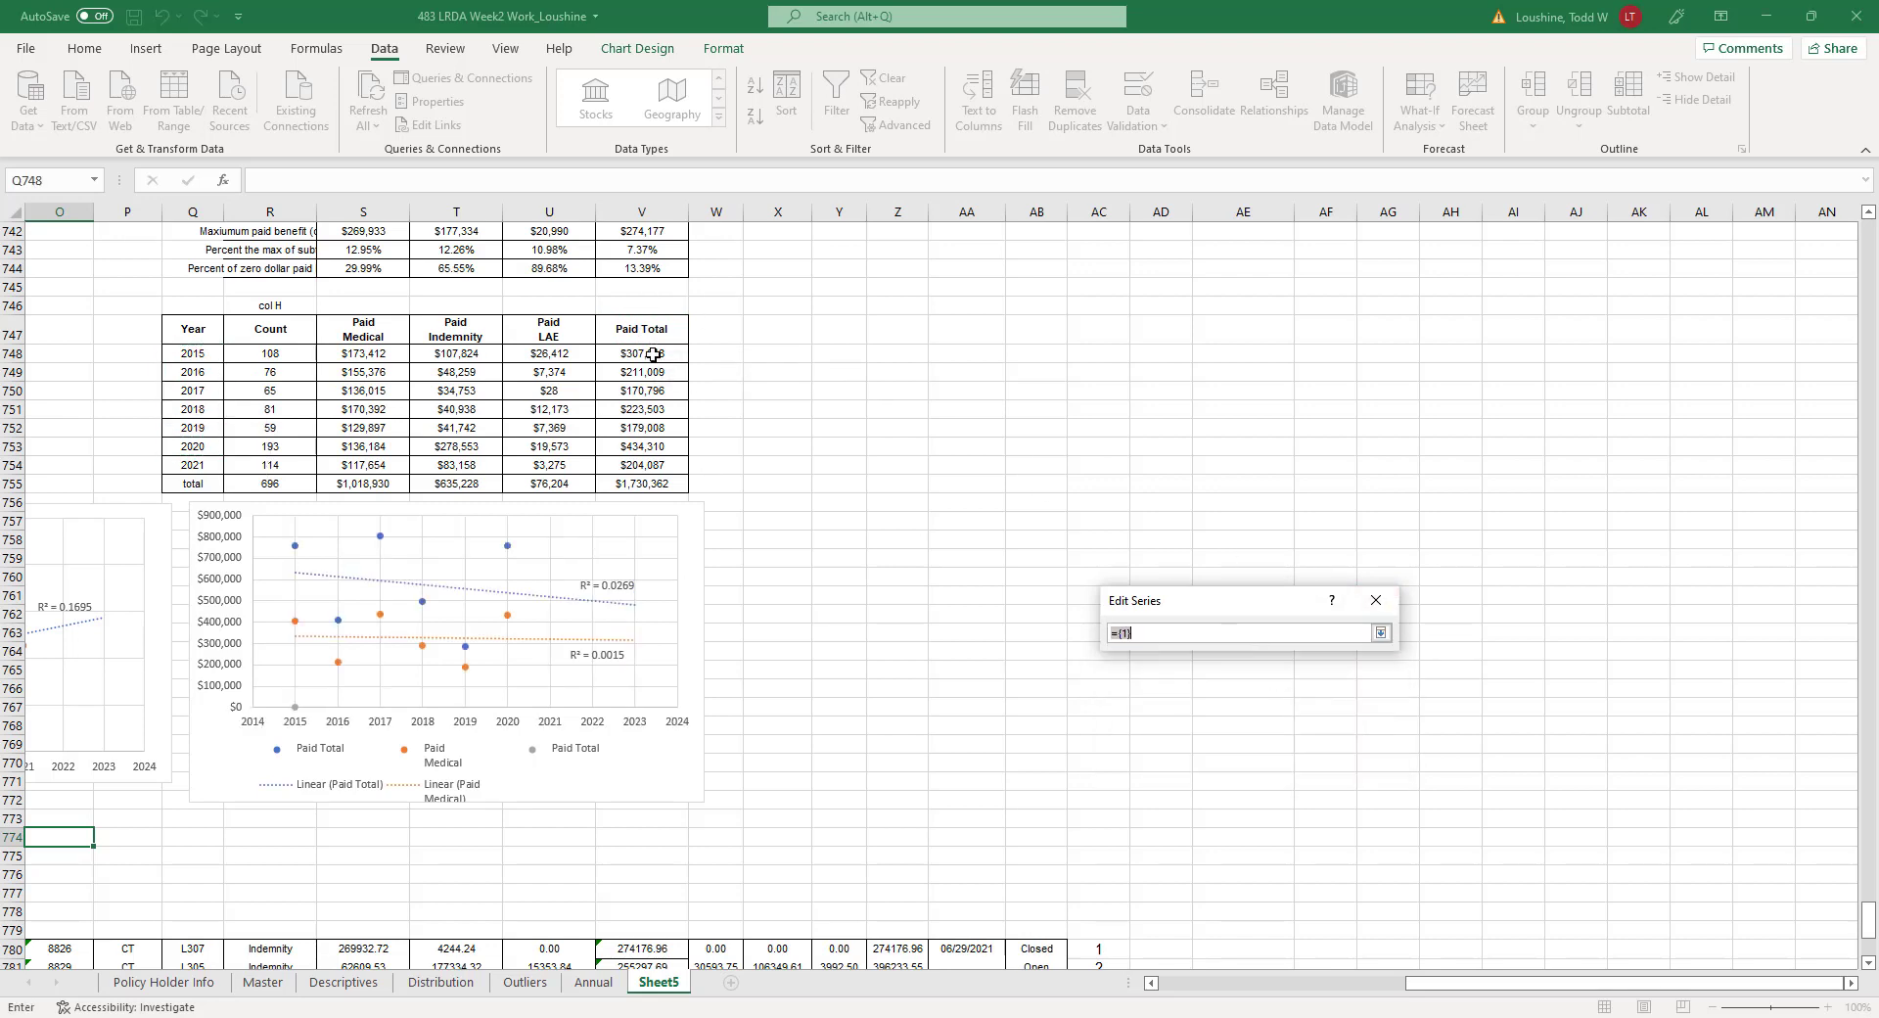
drag(644, 354, 656, 447)
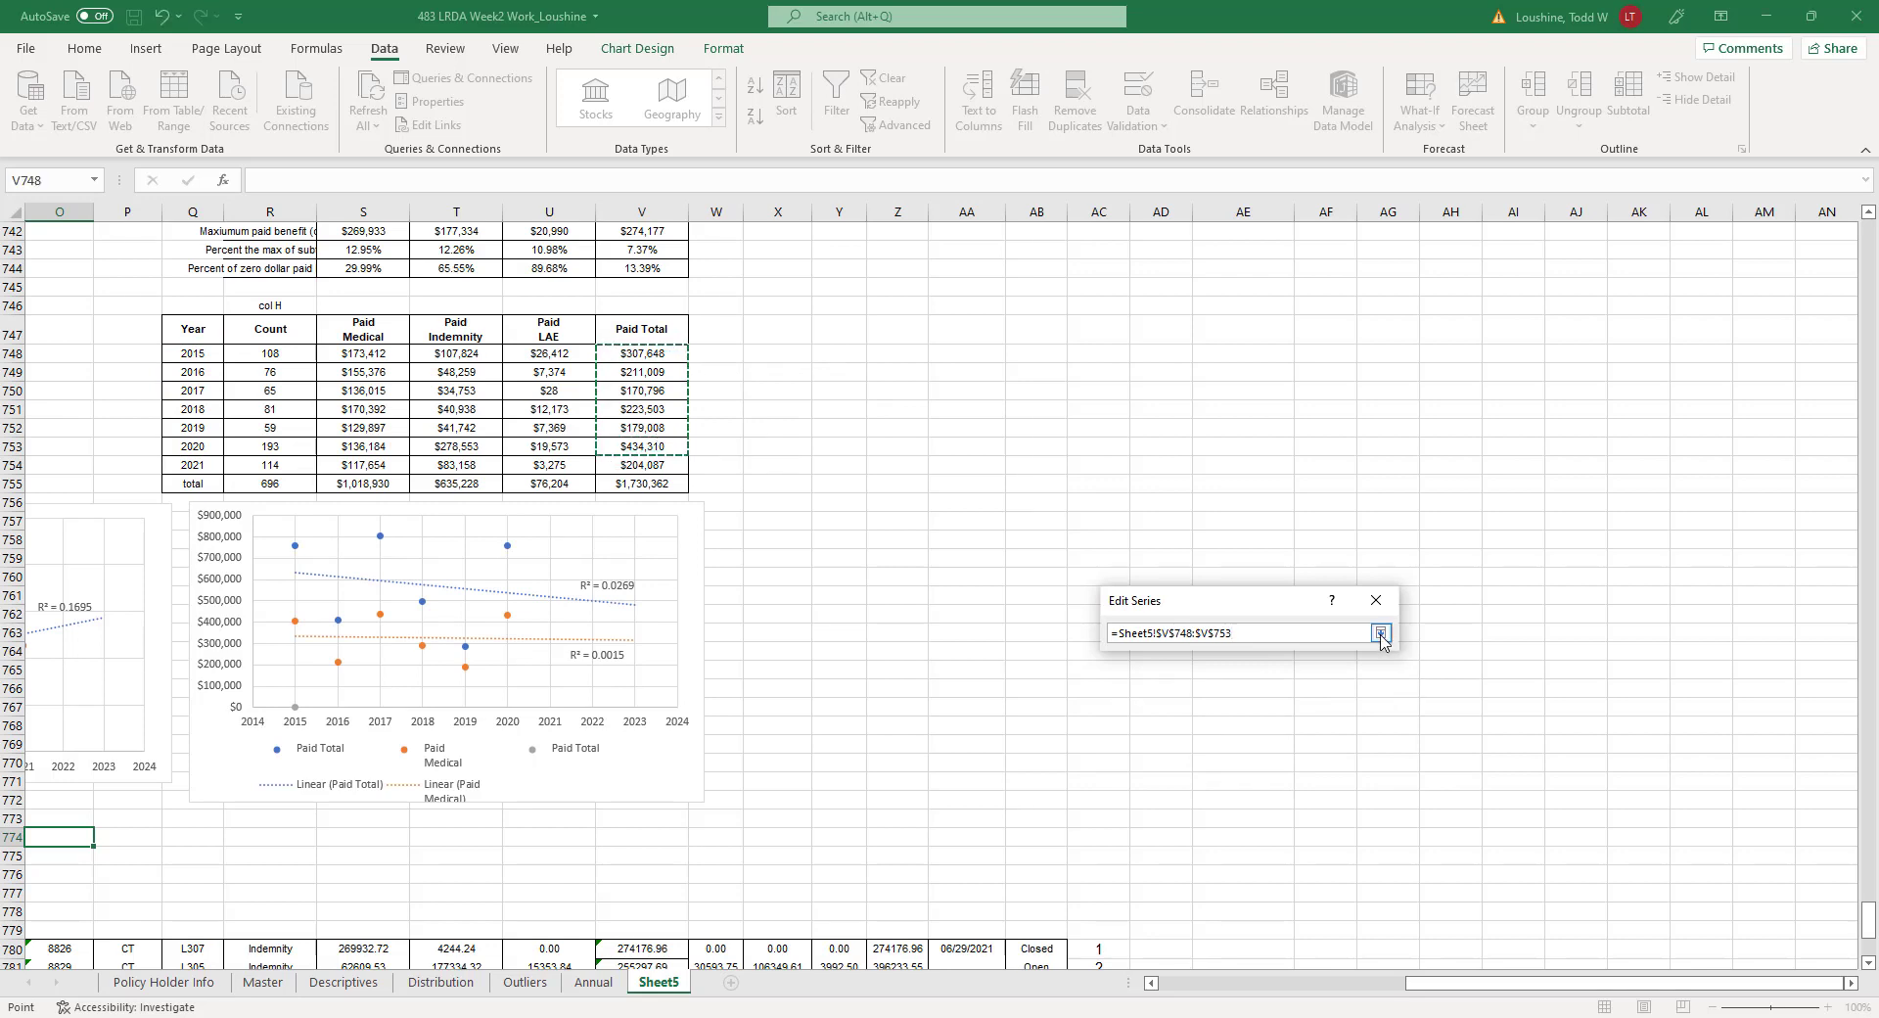
click(1379, 633)
click(1294, 758)
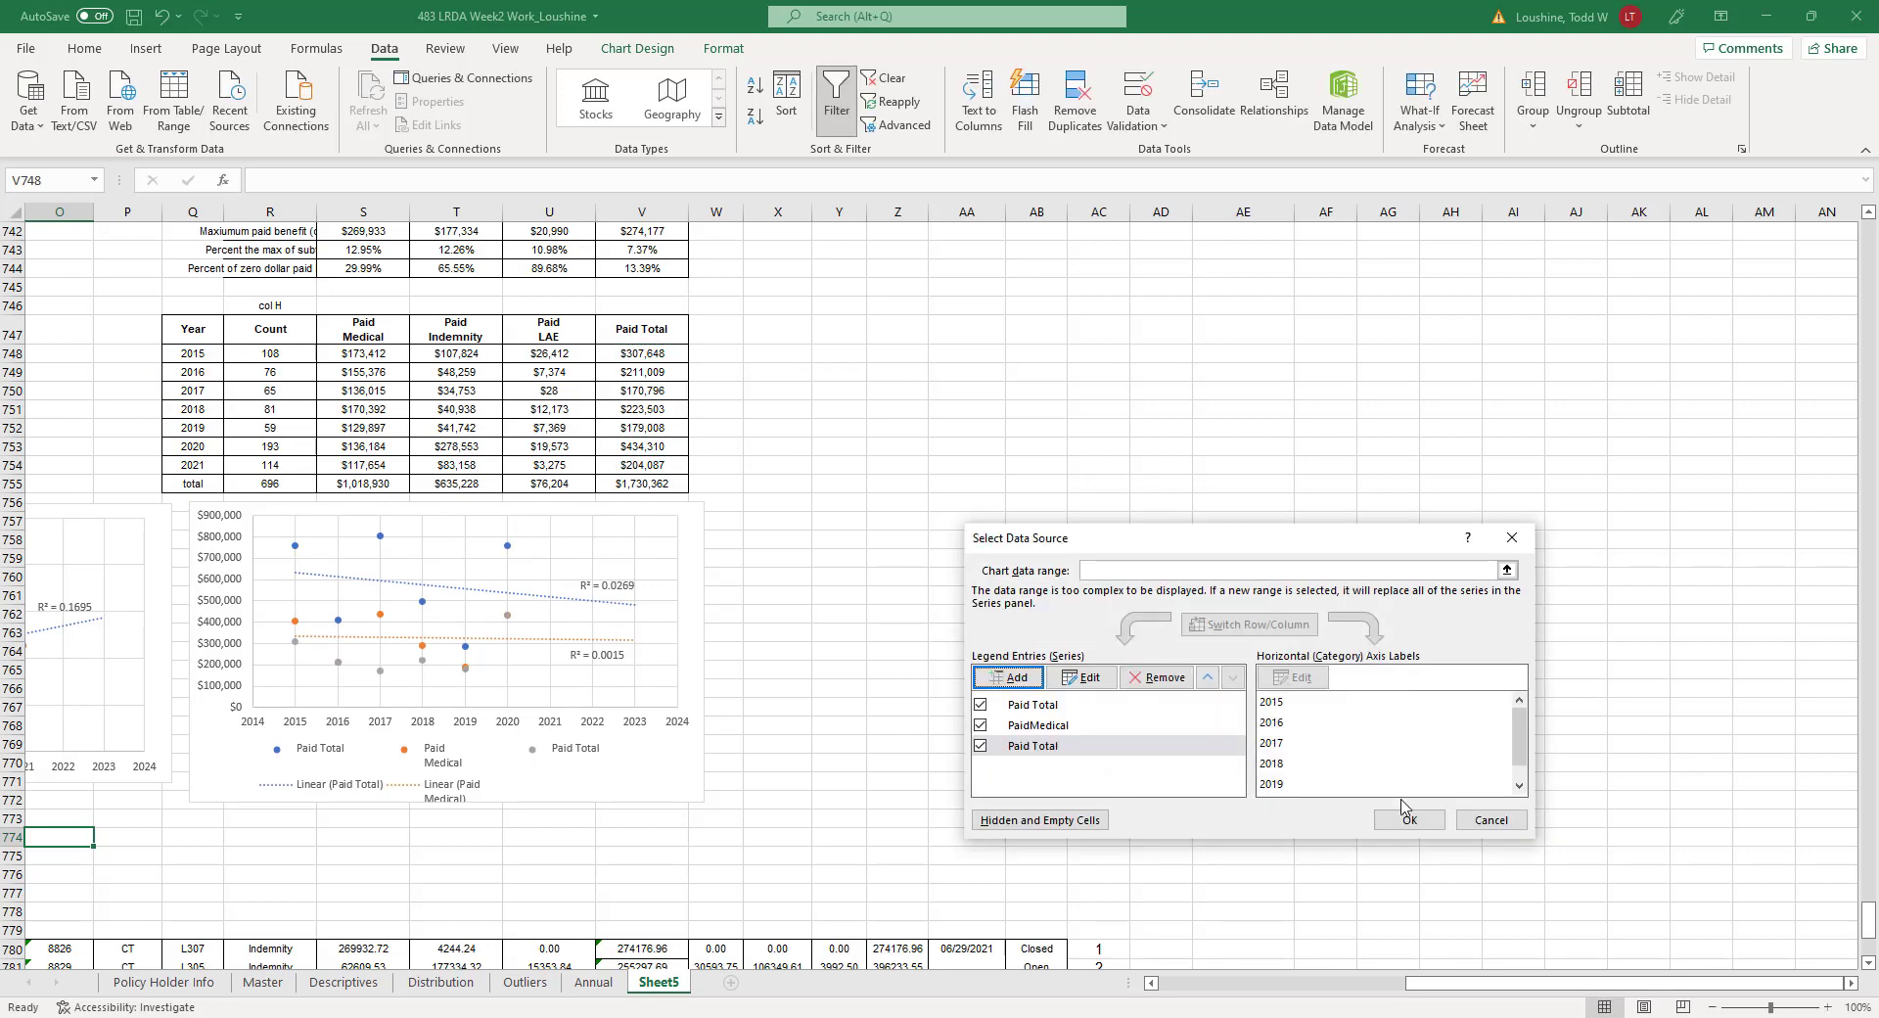
click(1407, 818)
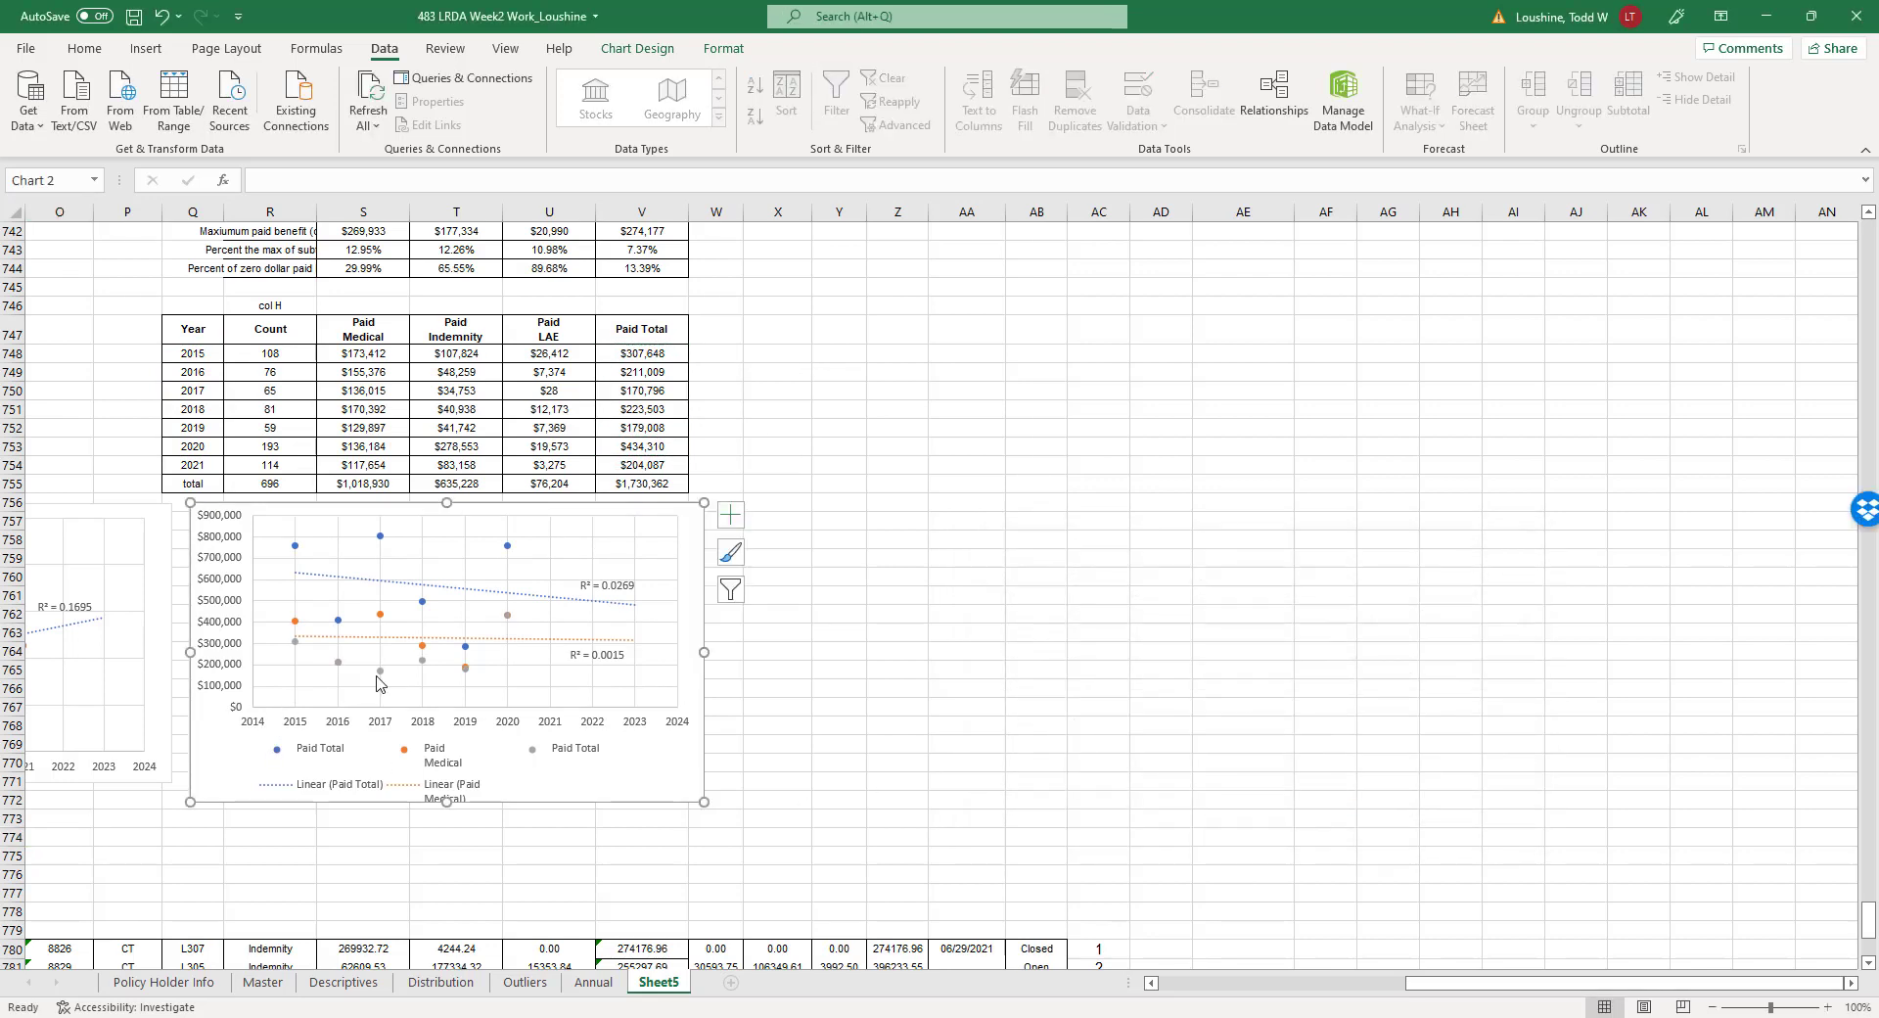
Add a linear trendline to the new Paid Total series, forecast forward 3 periods, with its R-squared value displayed.
right_click(381, 673)
click(475, 857)
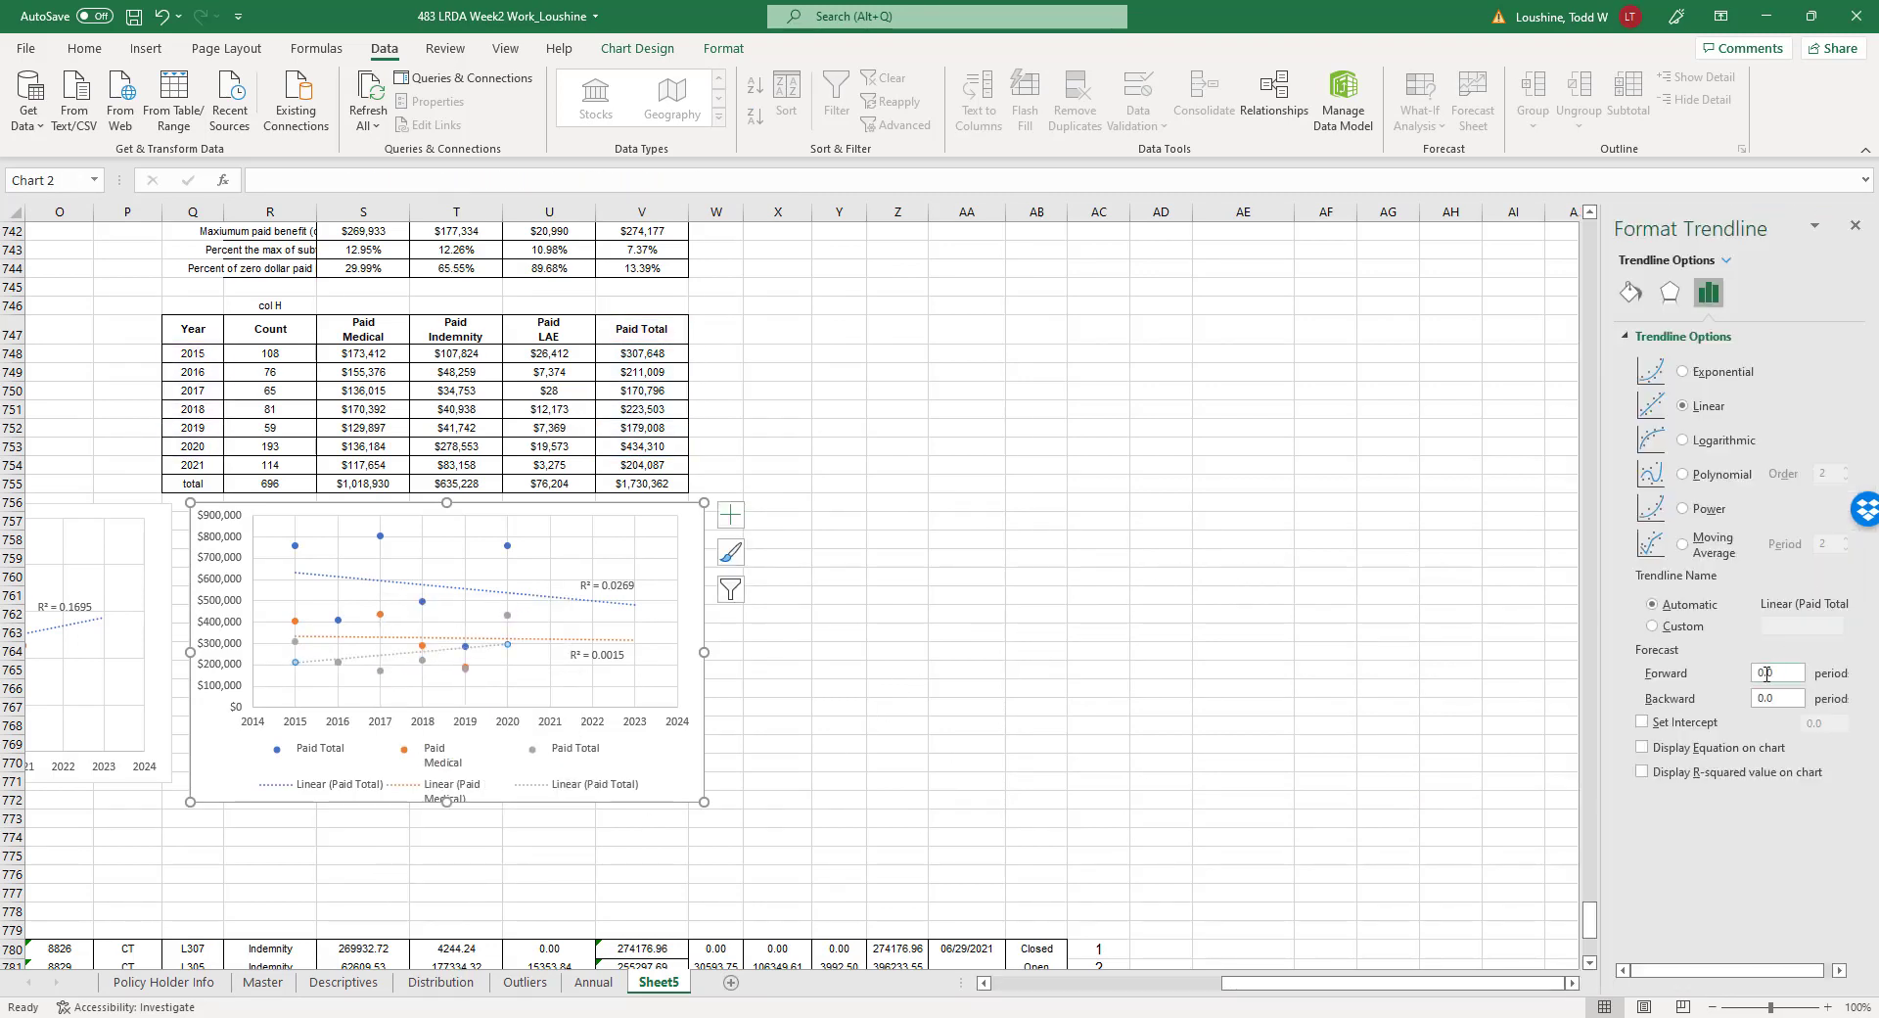
click(1765, 673)
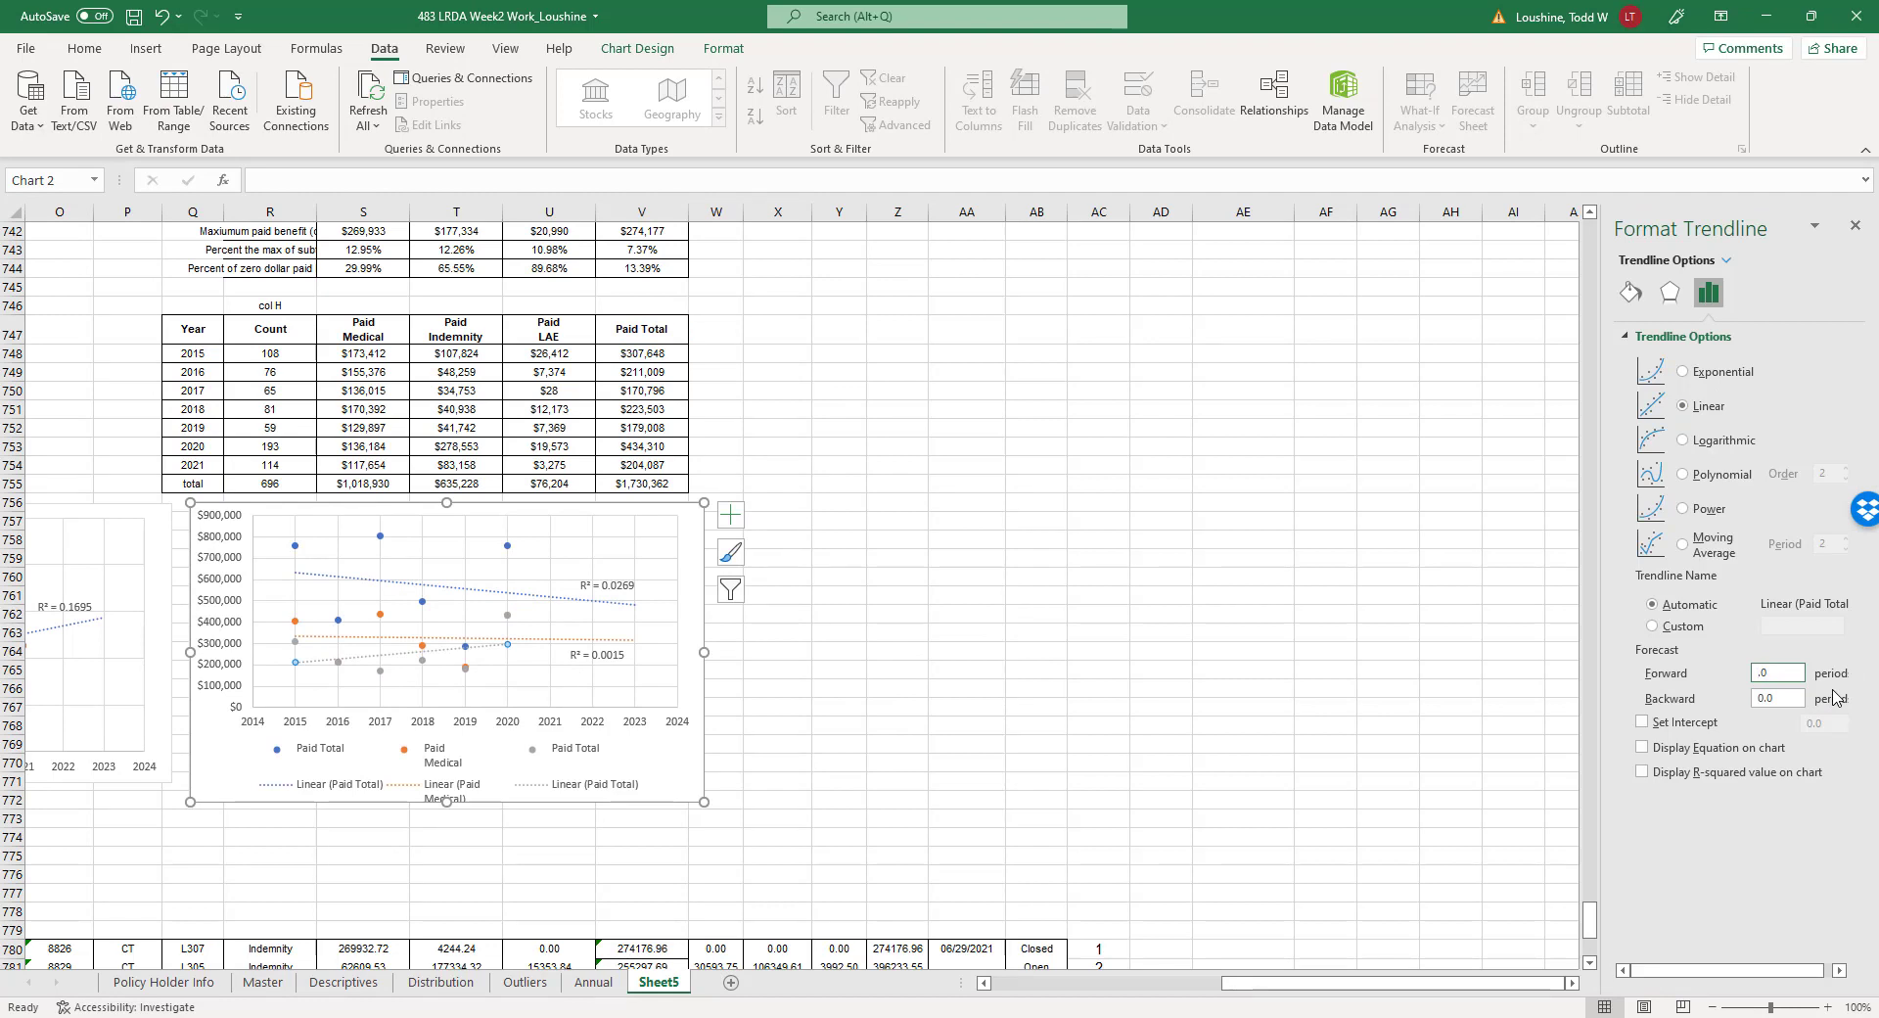
click(1642, 772)
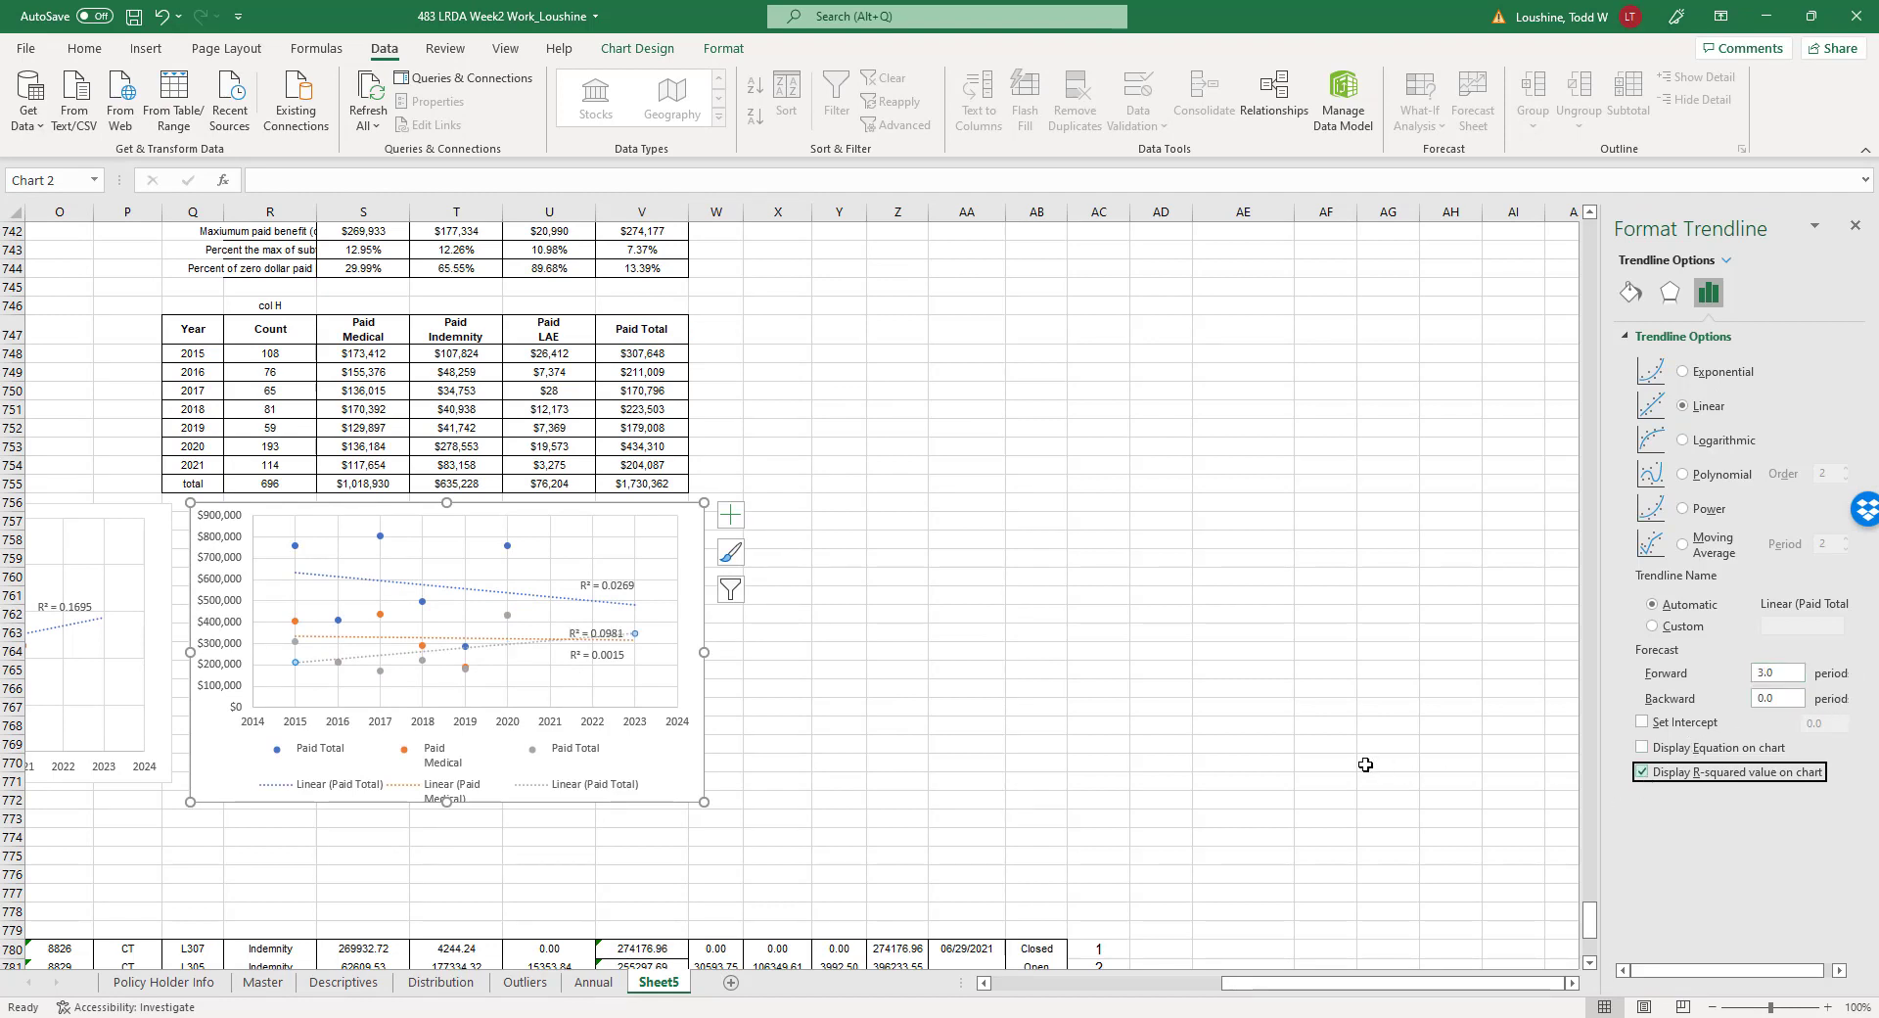
click(1304, 722)
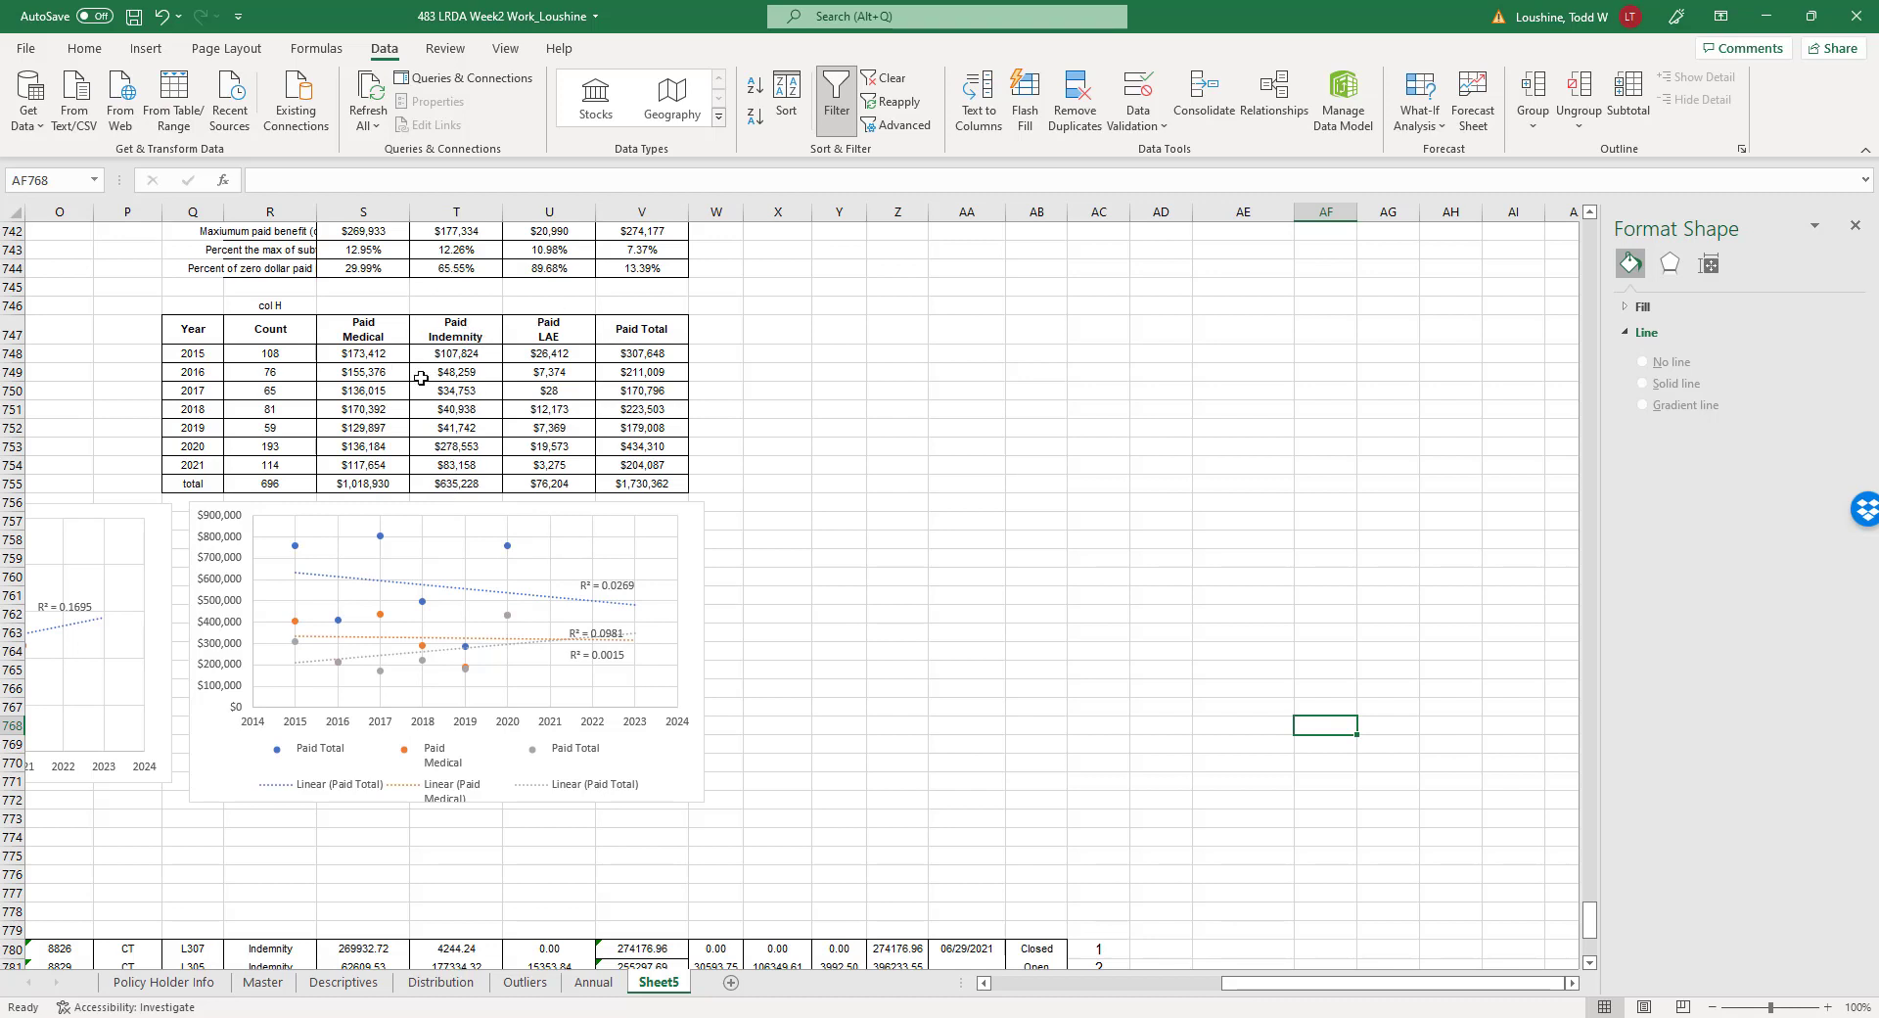
click(827, 440)
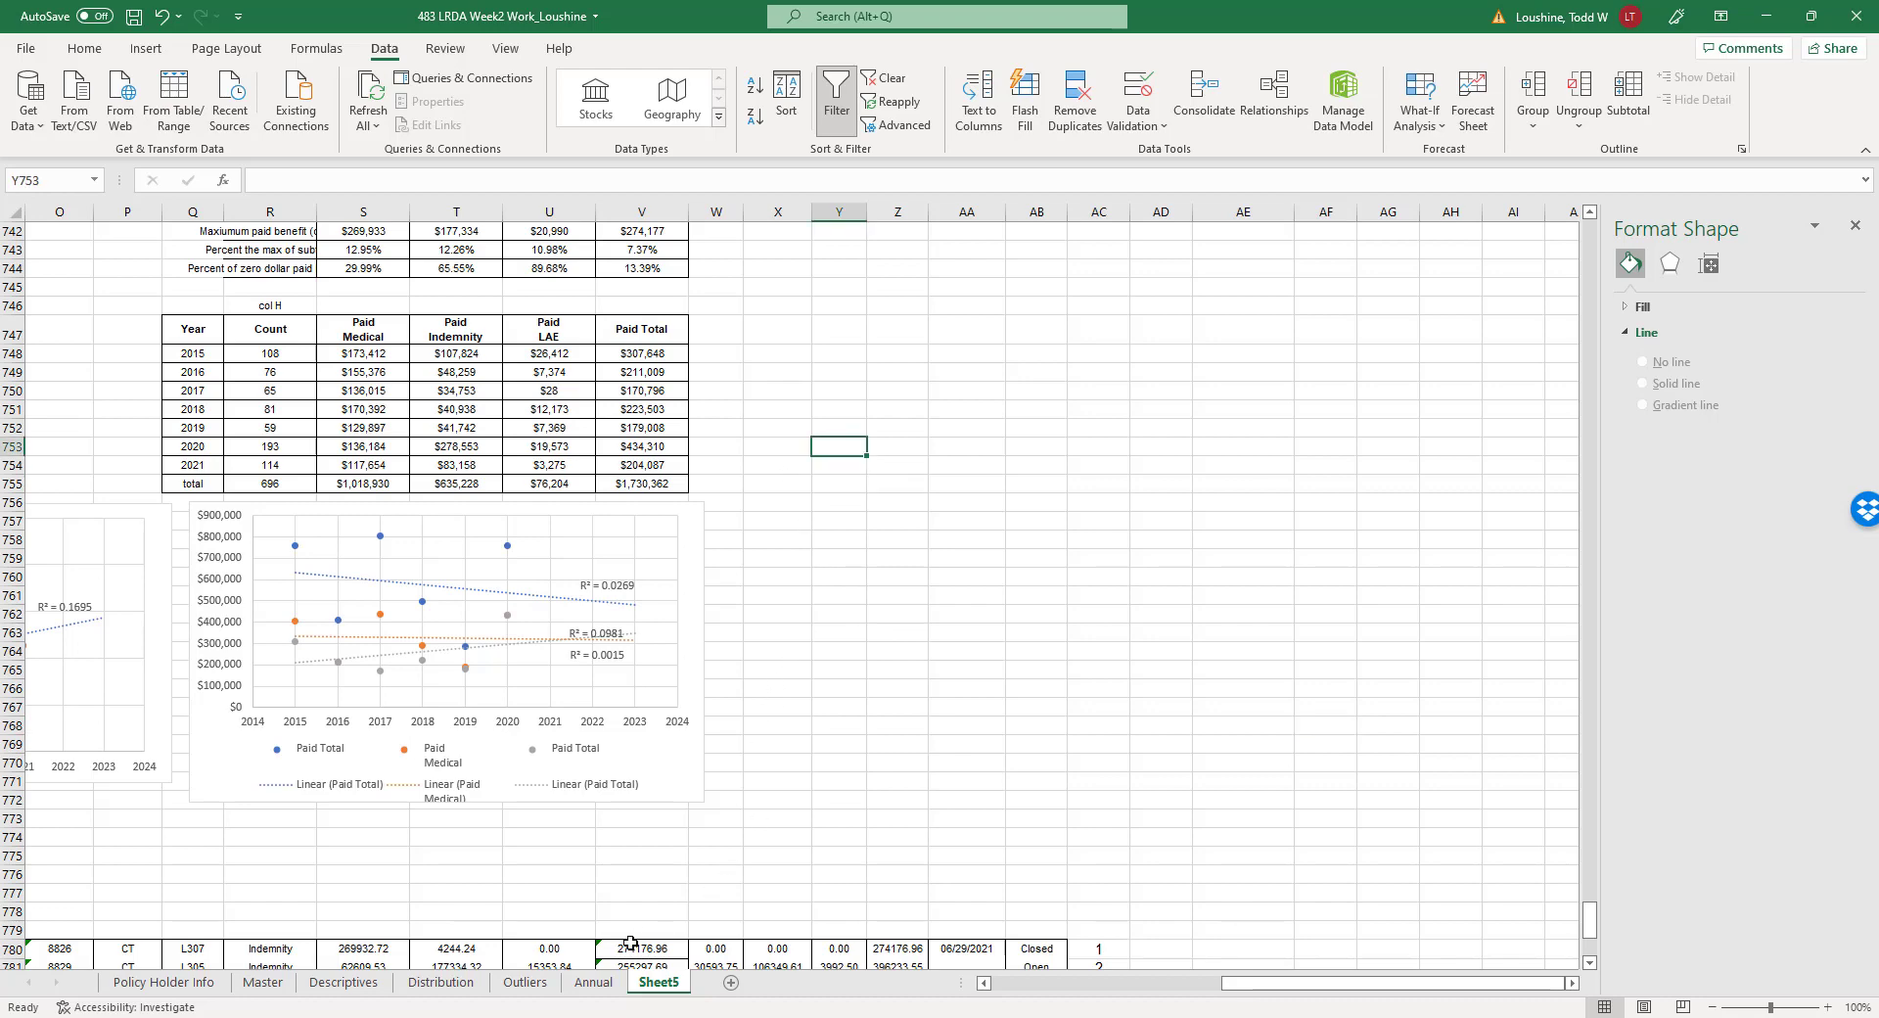
Copy the entire Annual sheet, including its charts, into a new worksheet.
click(594, 982)
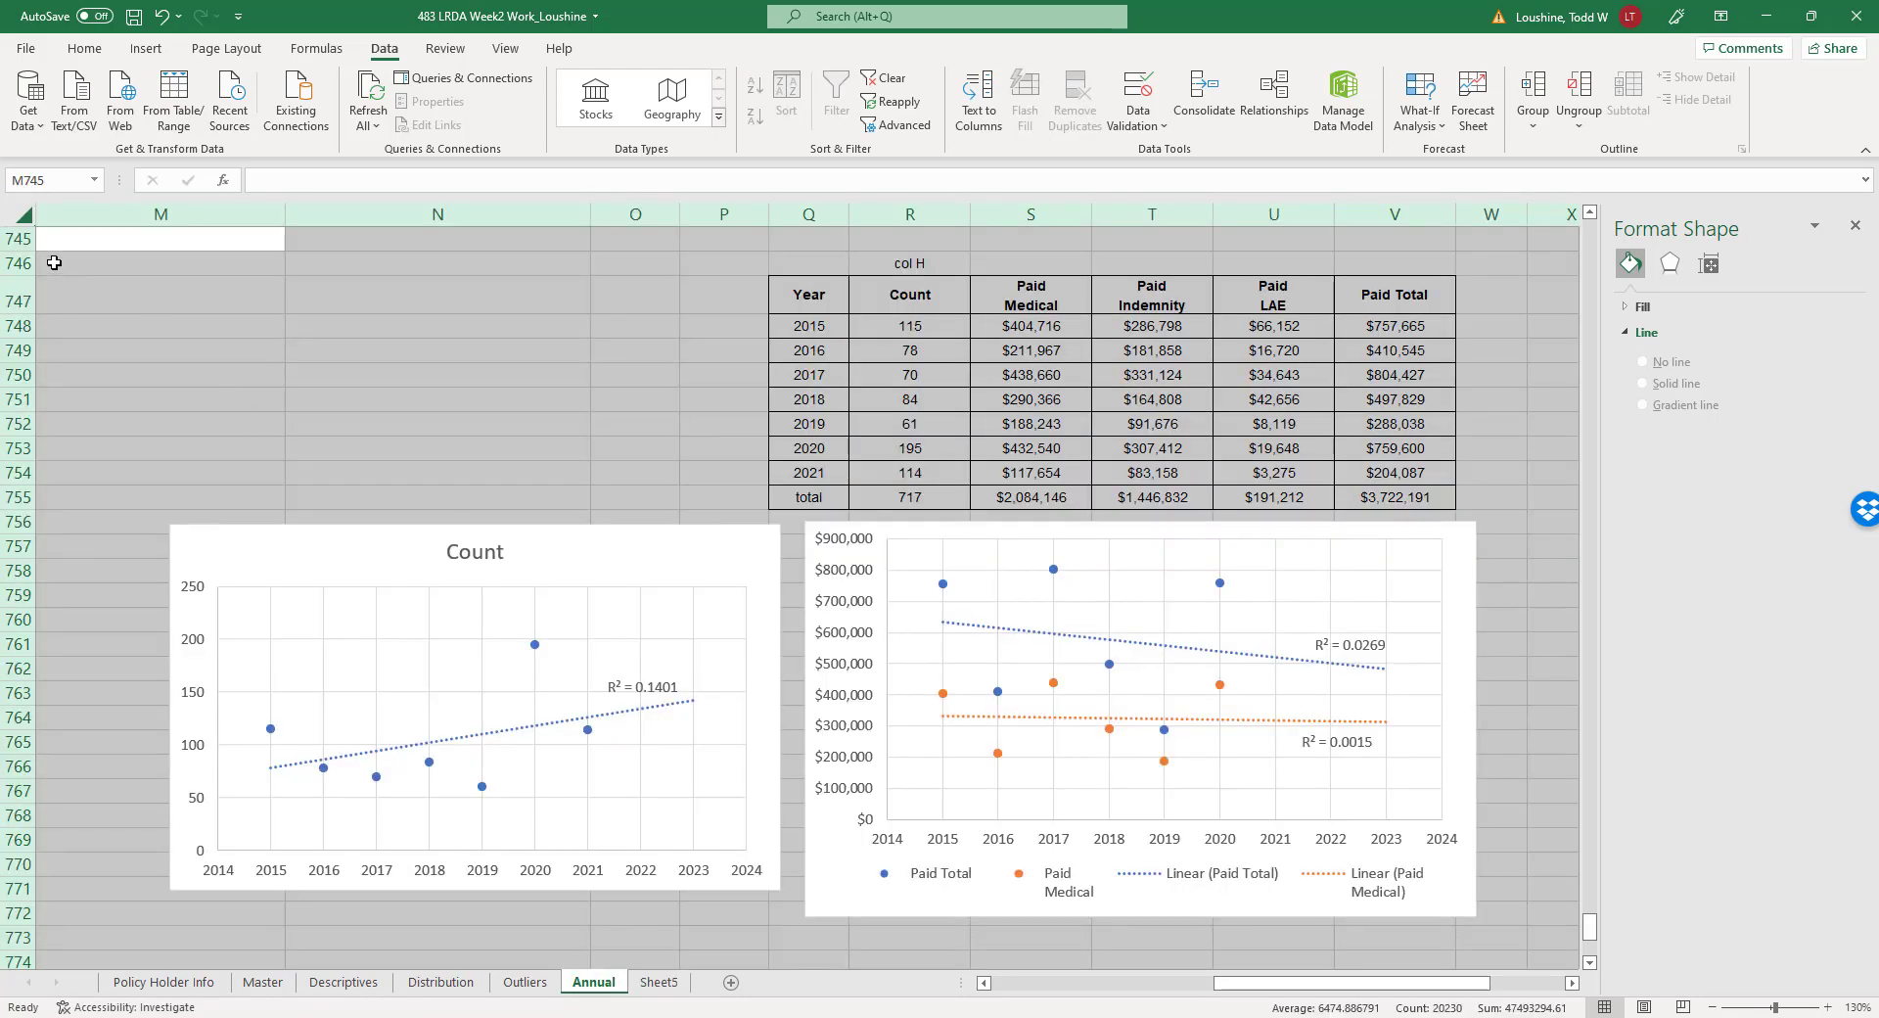
click(17, 212)
key(ctrl+c)
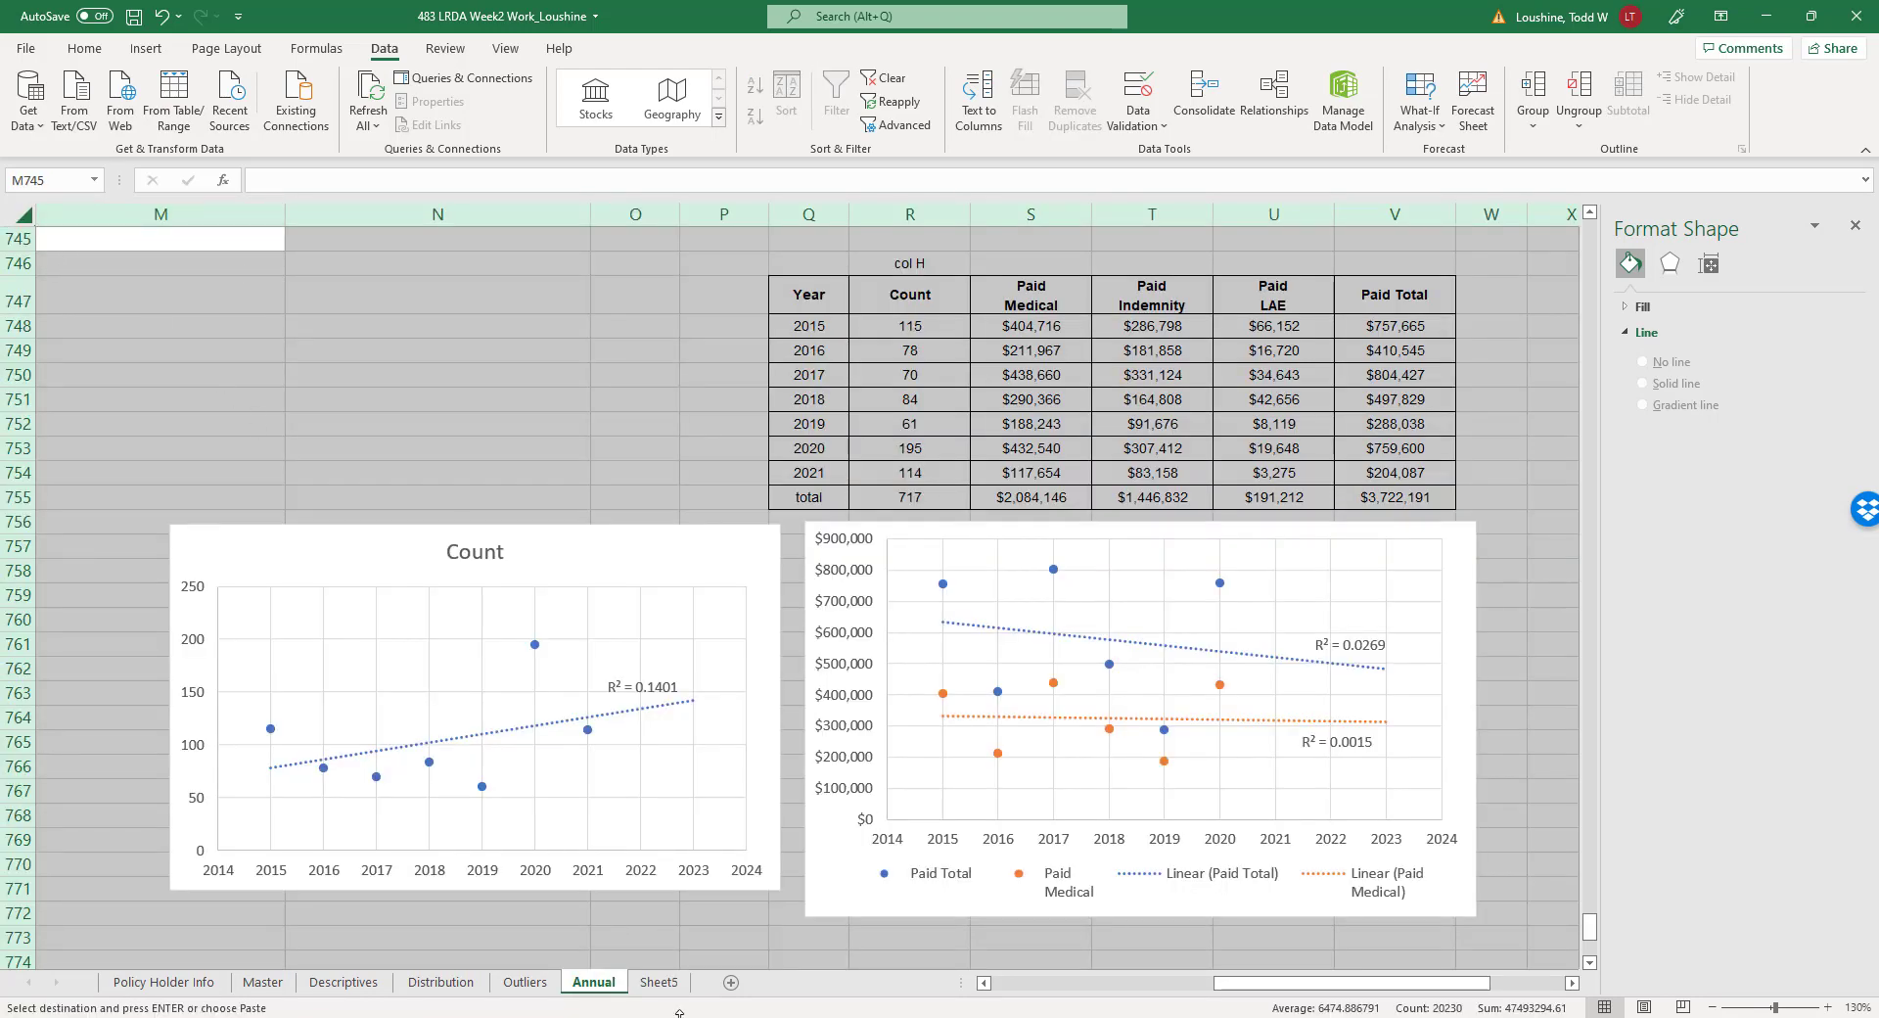
click(731, 982)
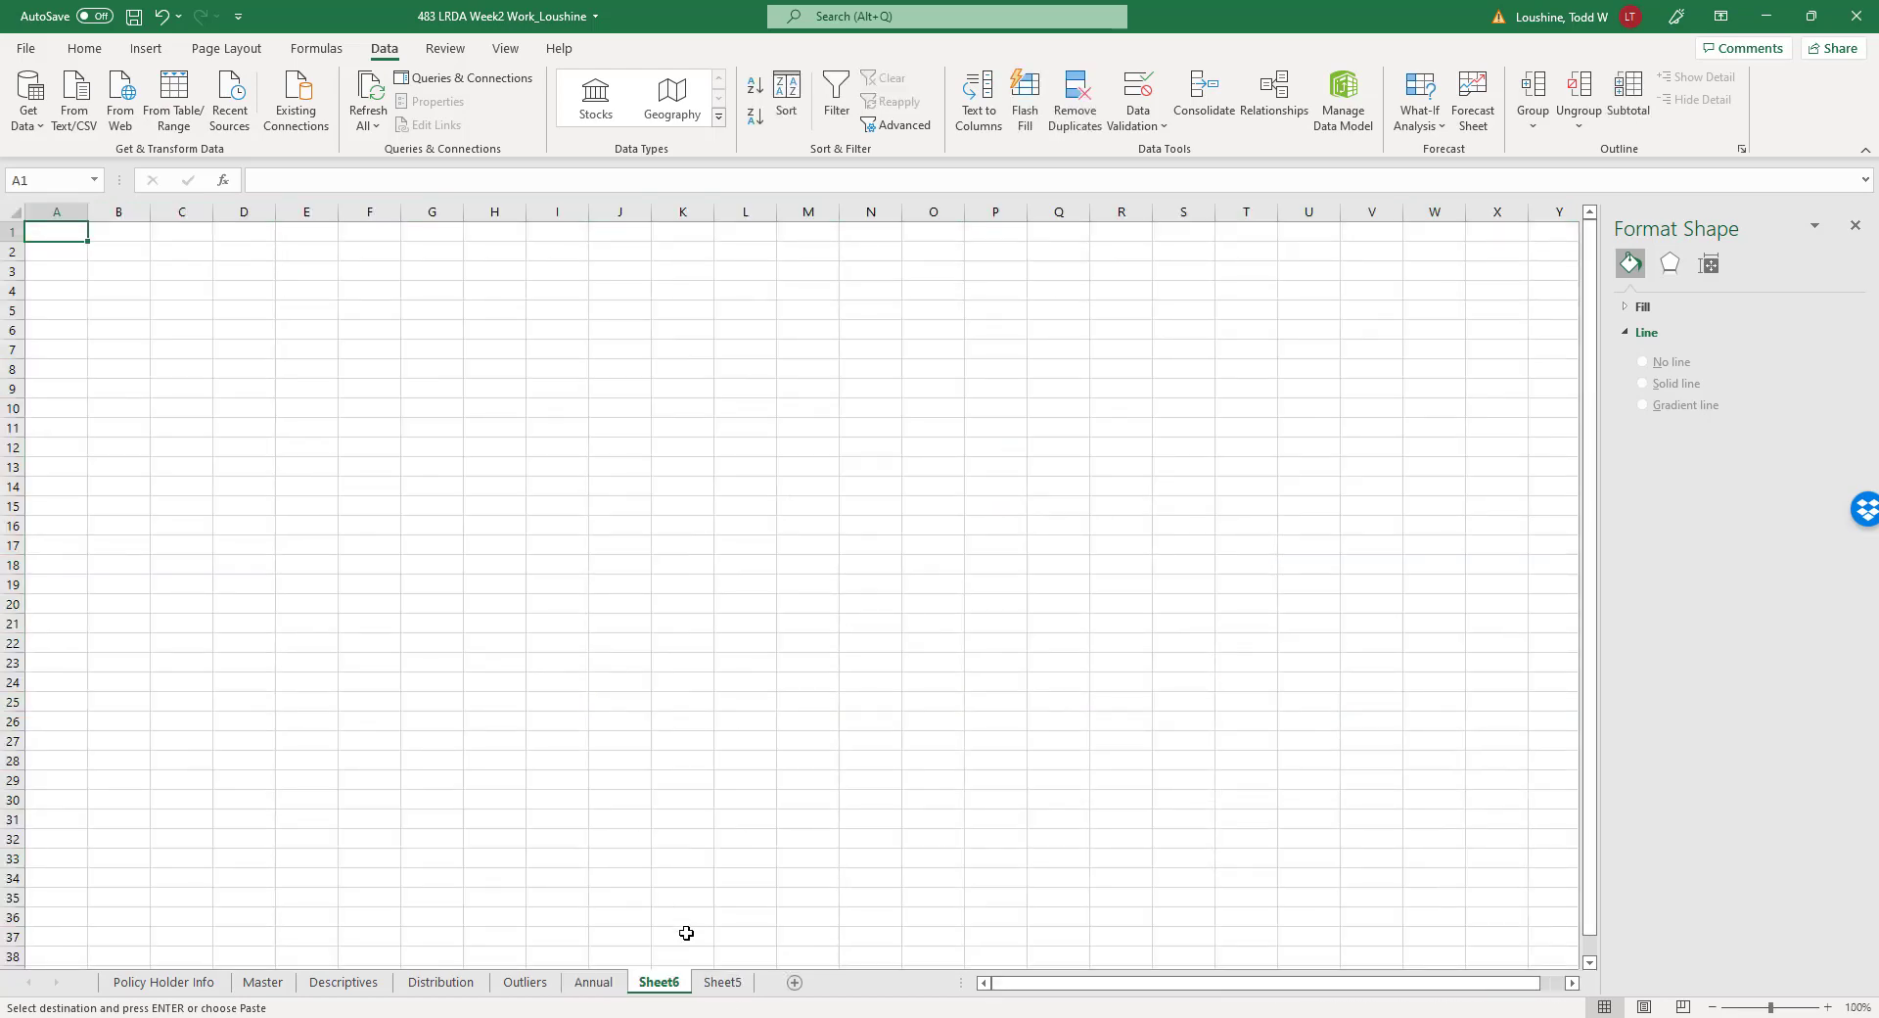
key(ctrl+v)
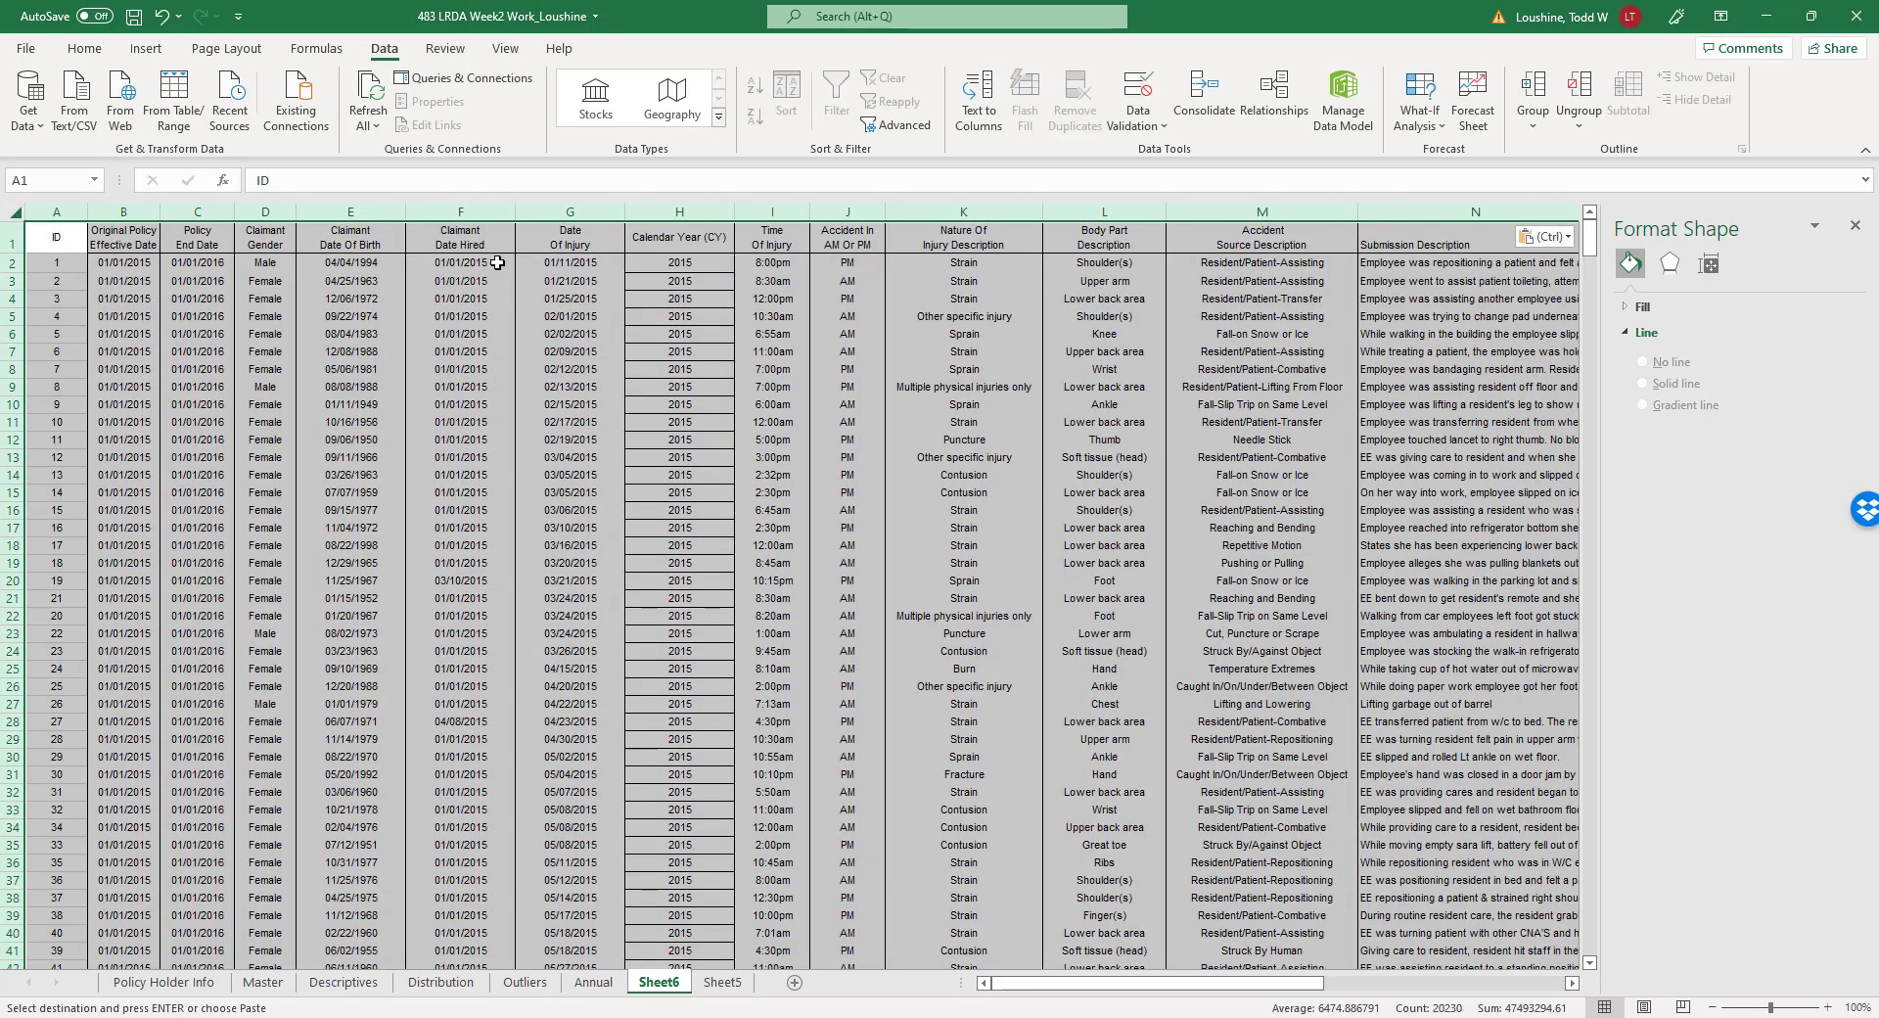
Turn on filtering for header row 1 of Sheet6 and close the shape formatting options.
click(12, 237)
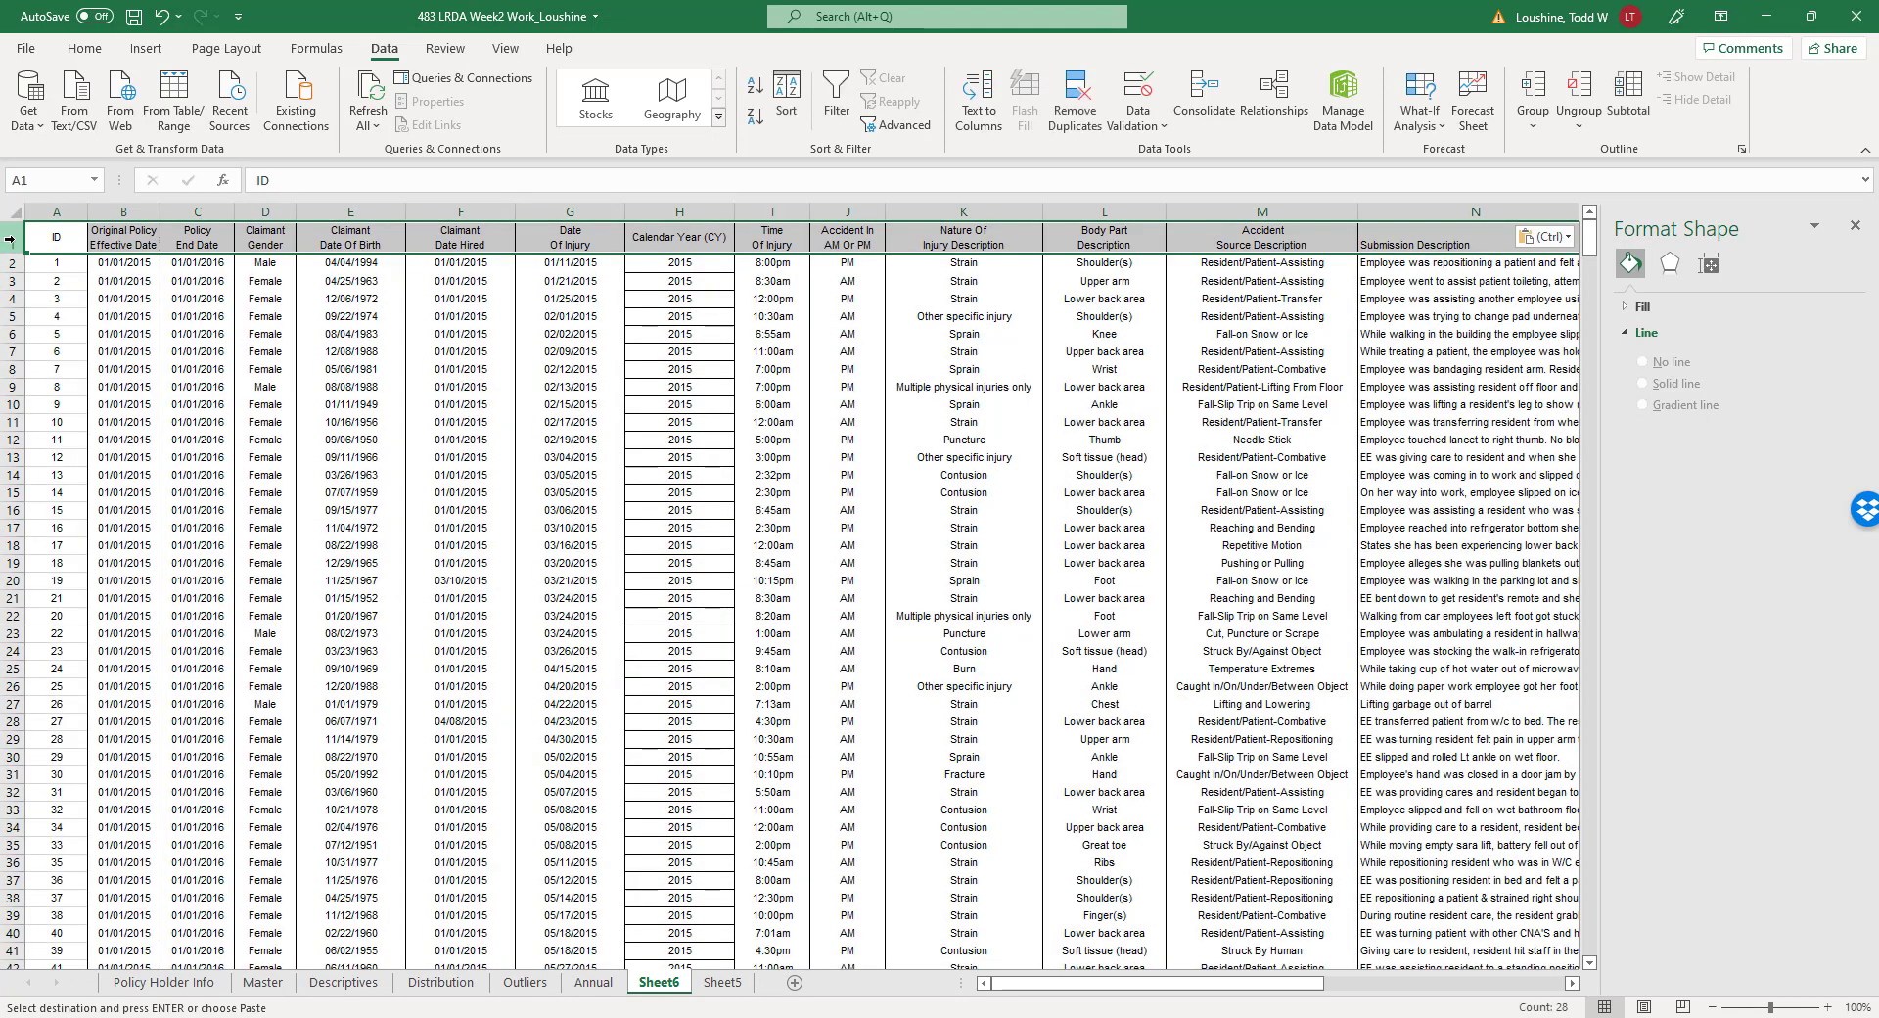
click(1857, 228)
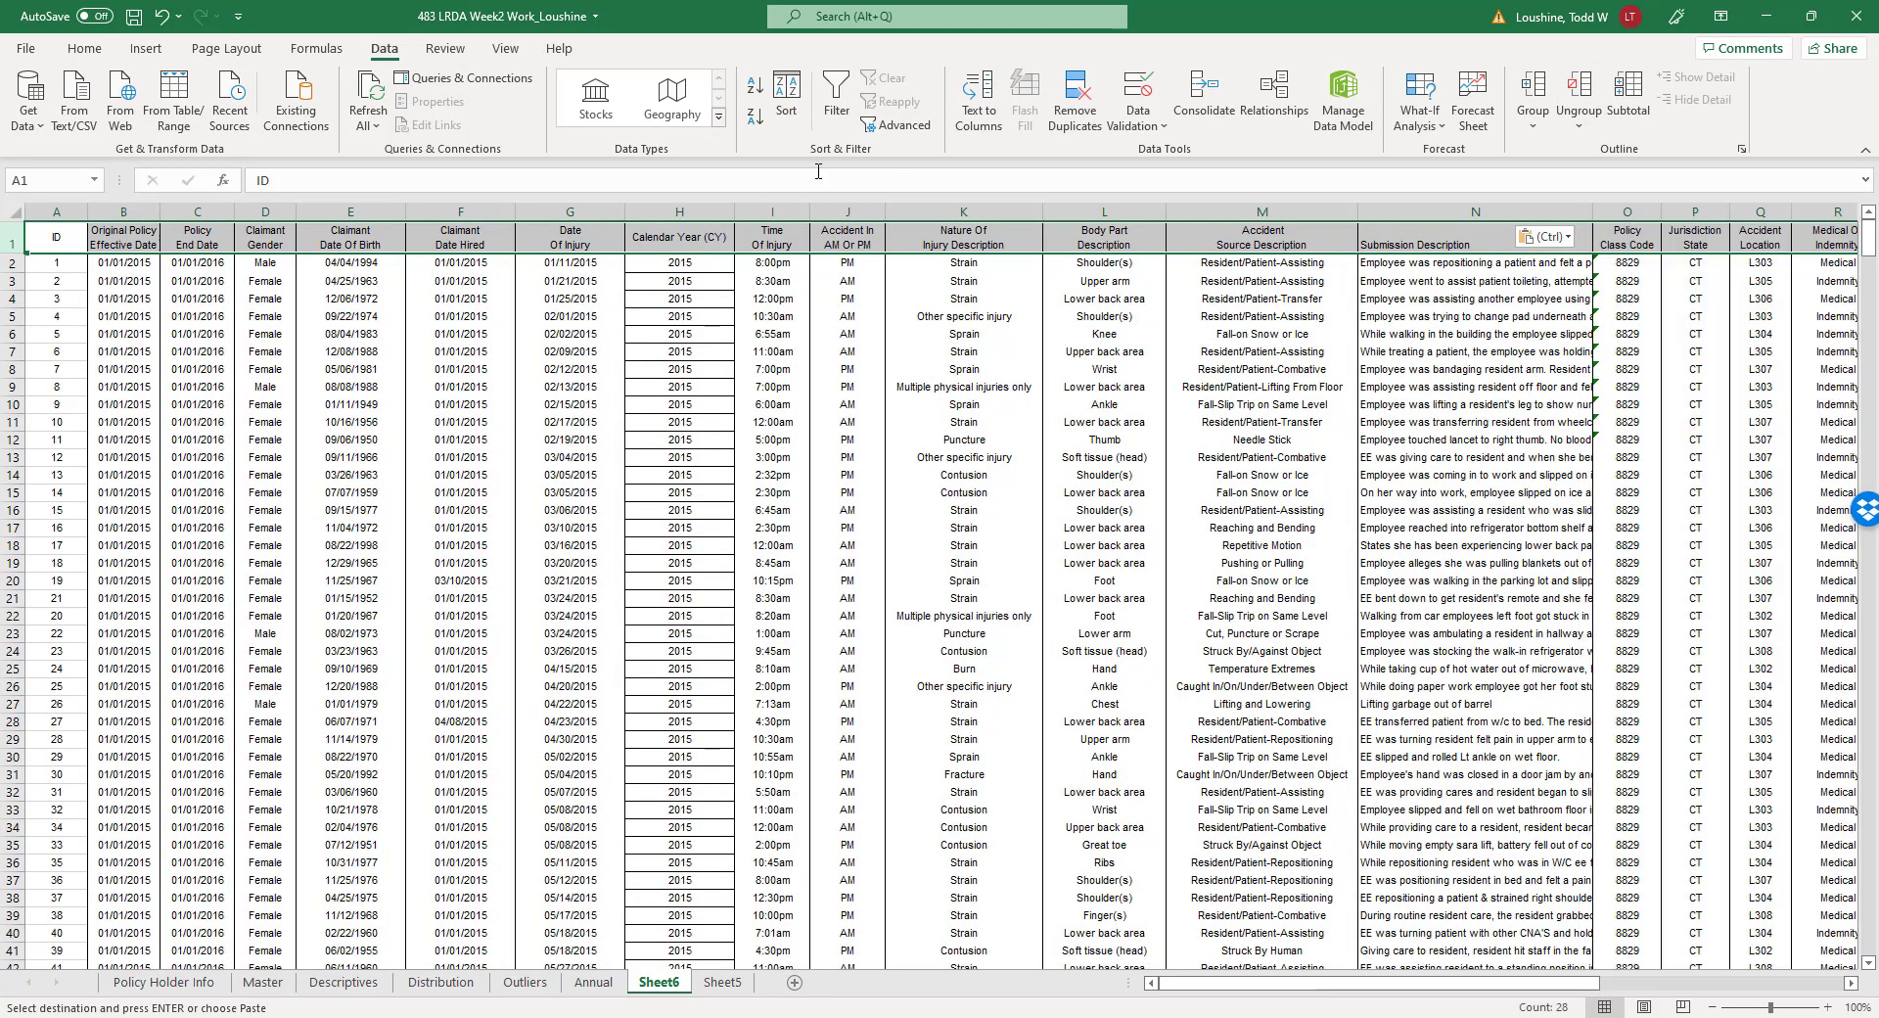
click(835, 96)
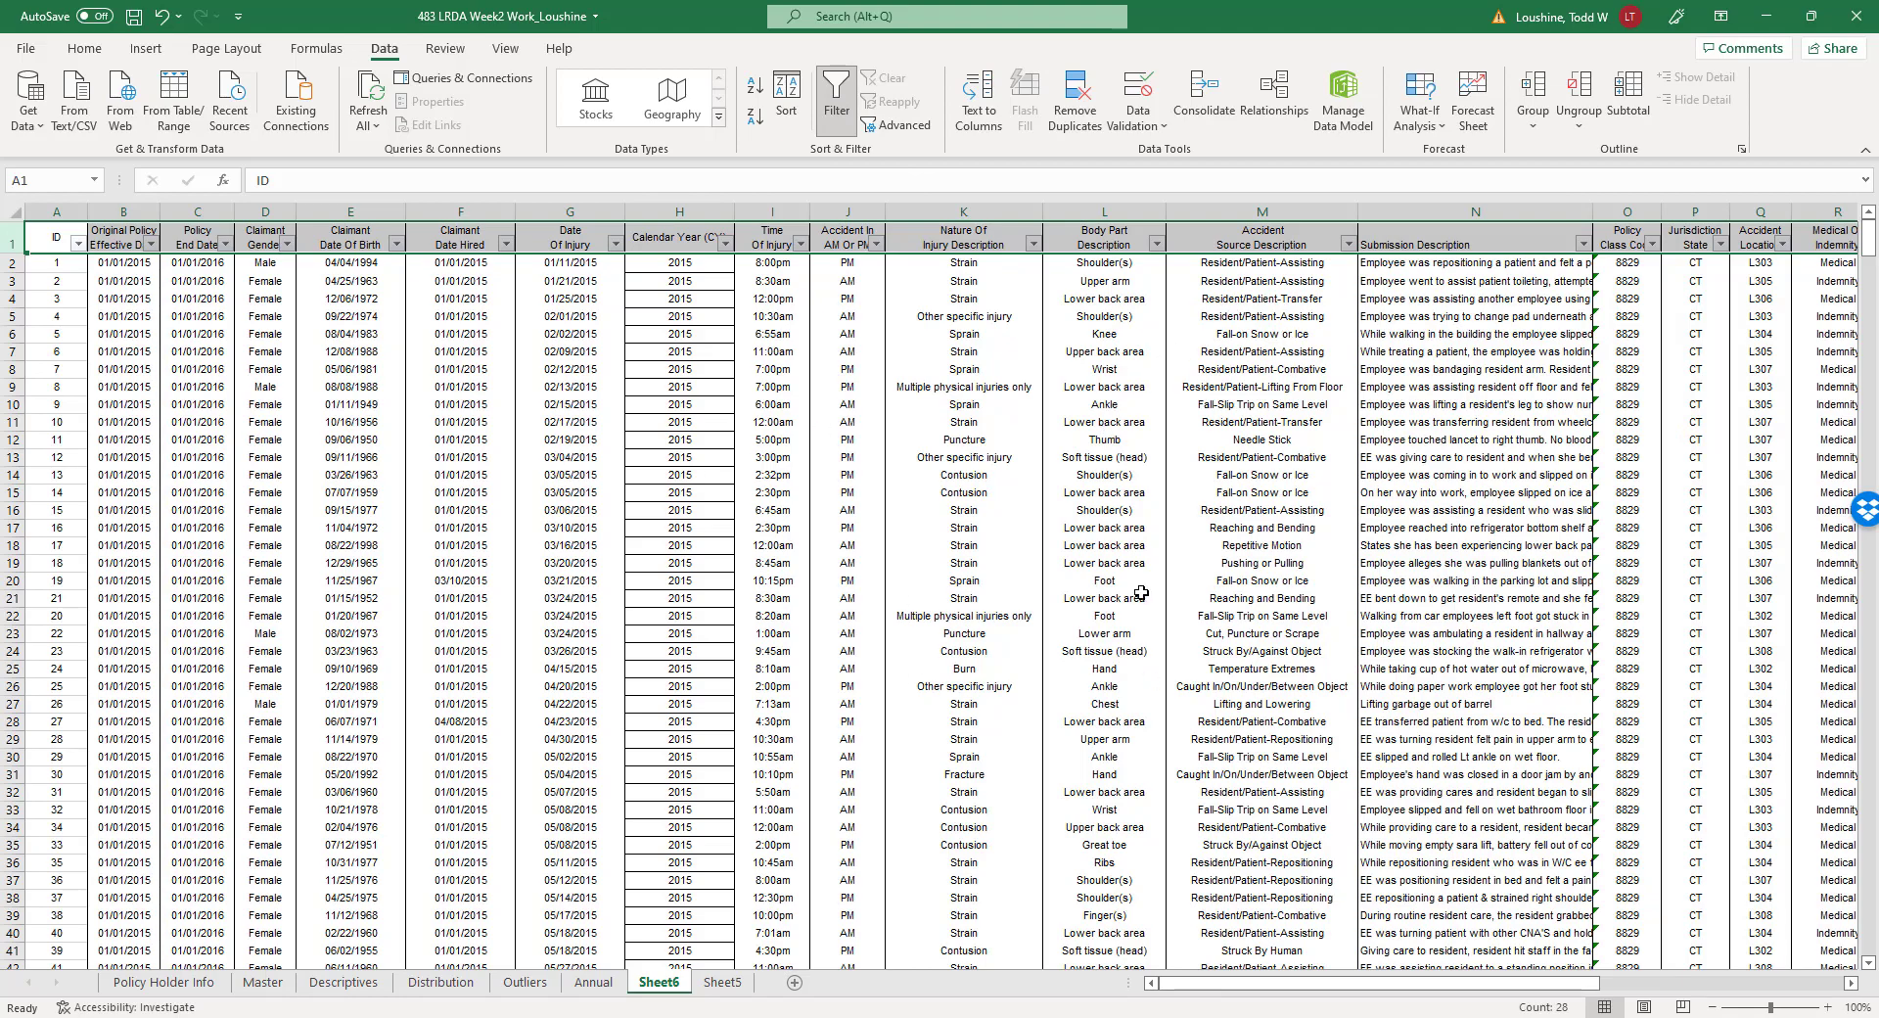
Sort the Sheet6 claims by Nature Of Injury Description in ascending order.
scroll(1853, 401, down, 7)
drag(1867, 278, 1874, 168)
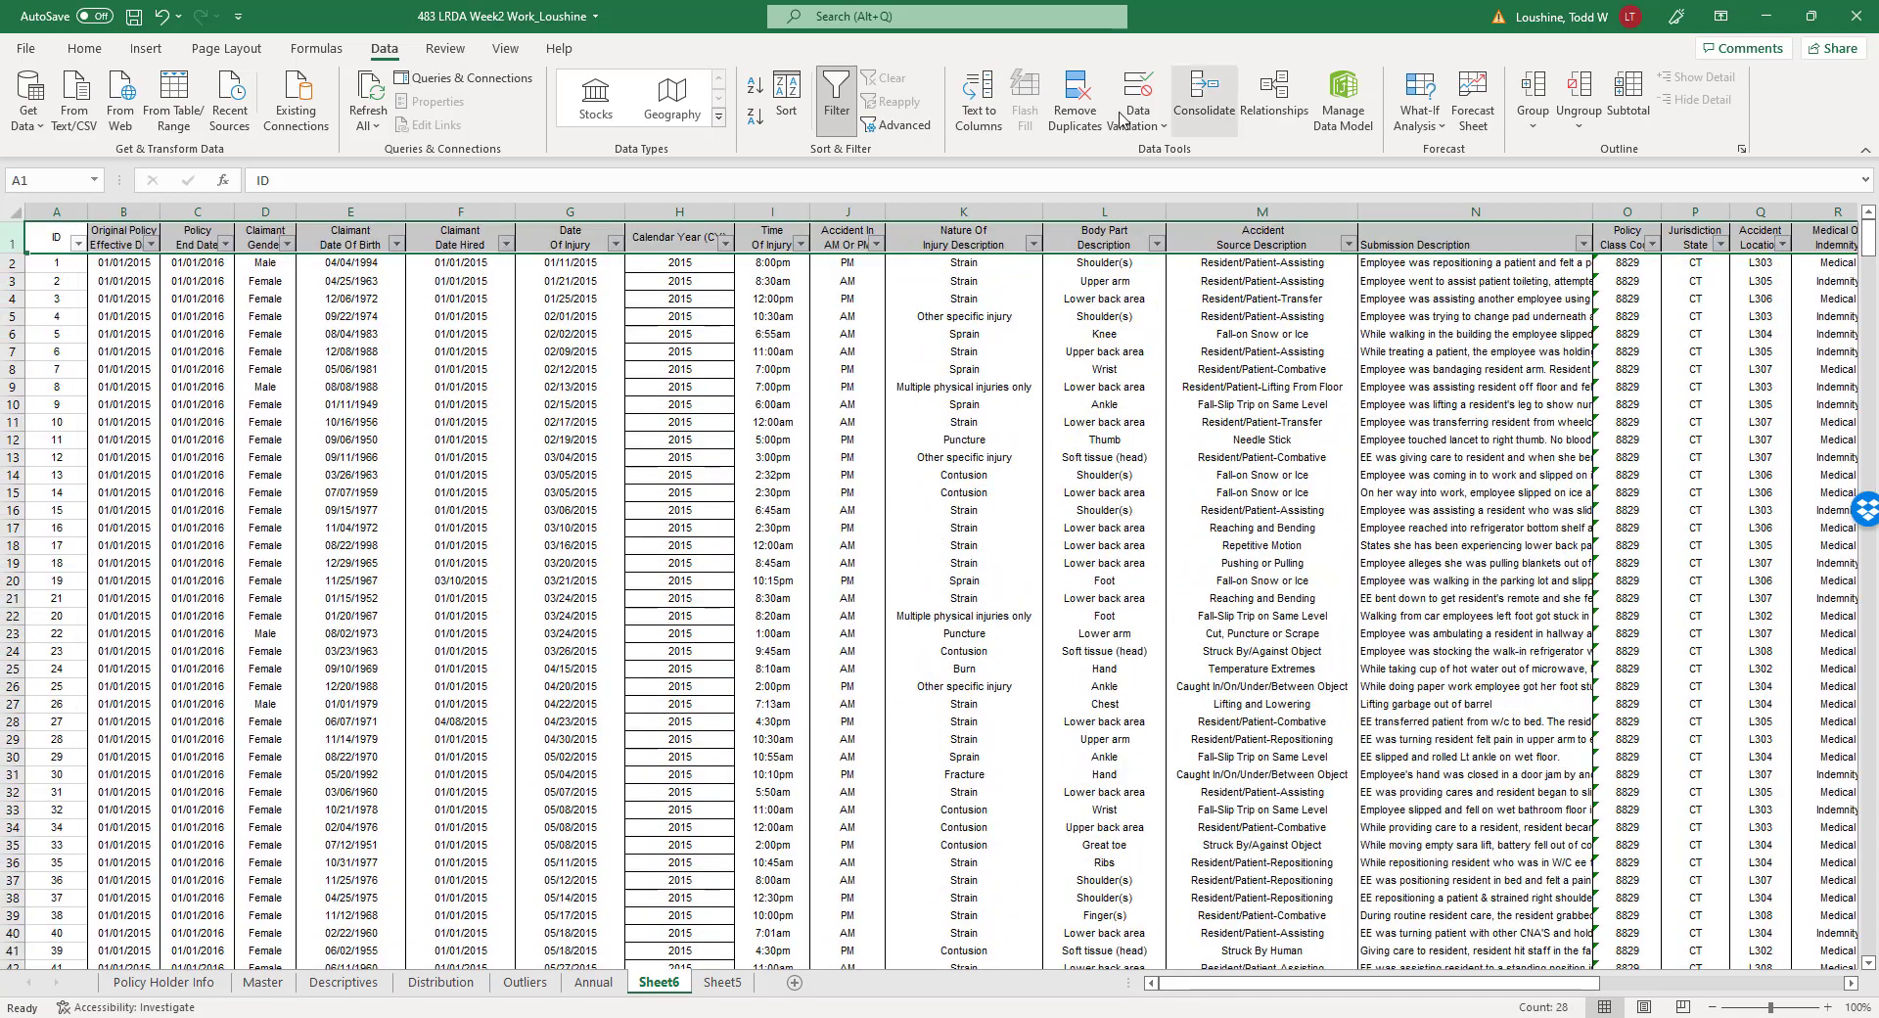
click(1039, 250)
click(978, 262)
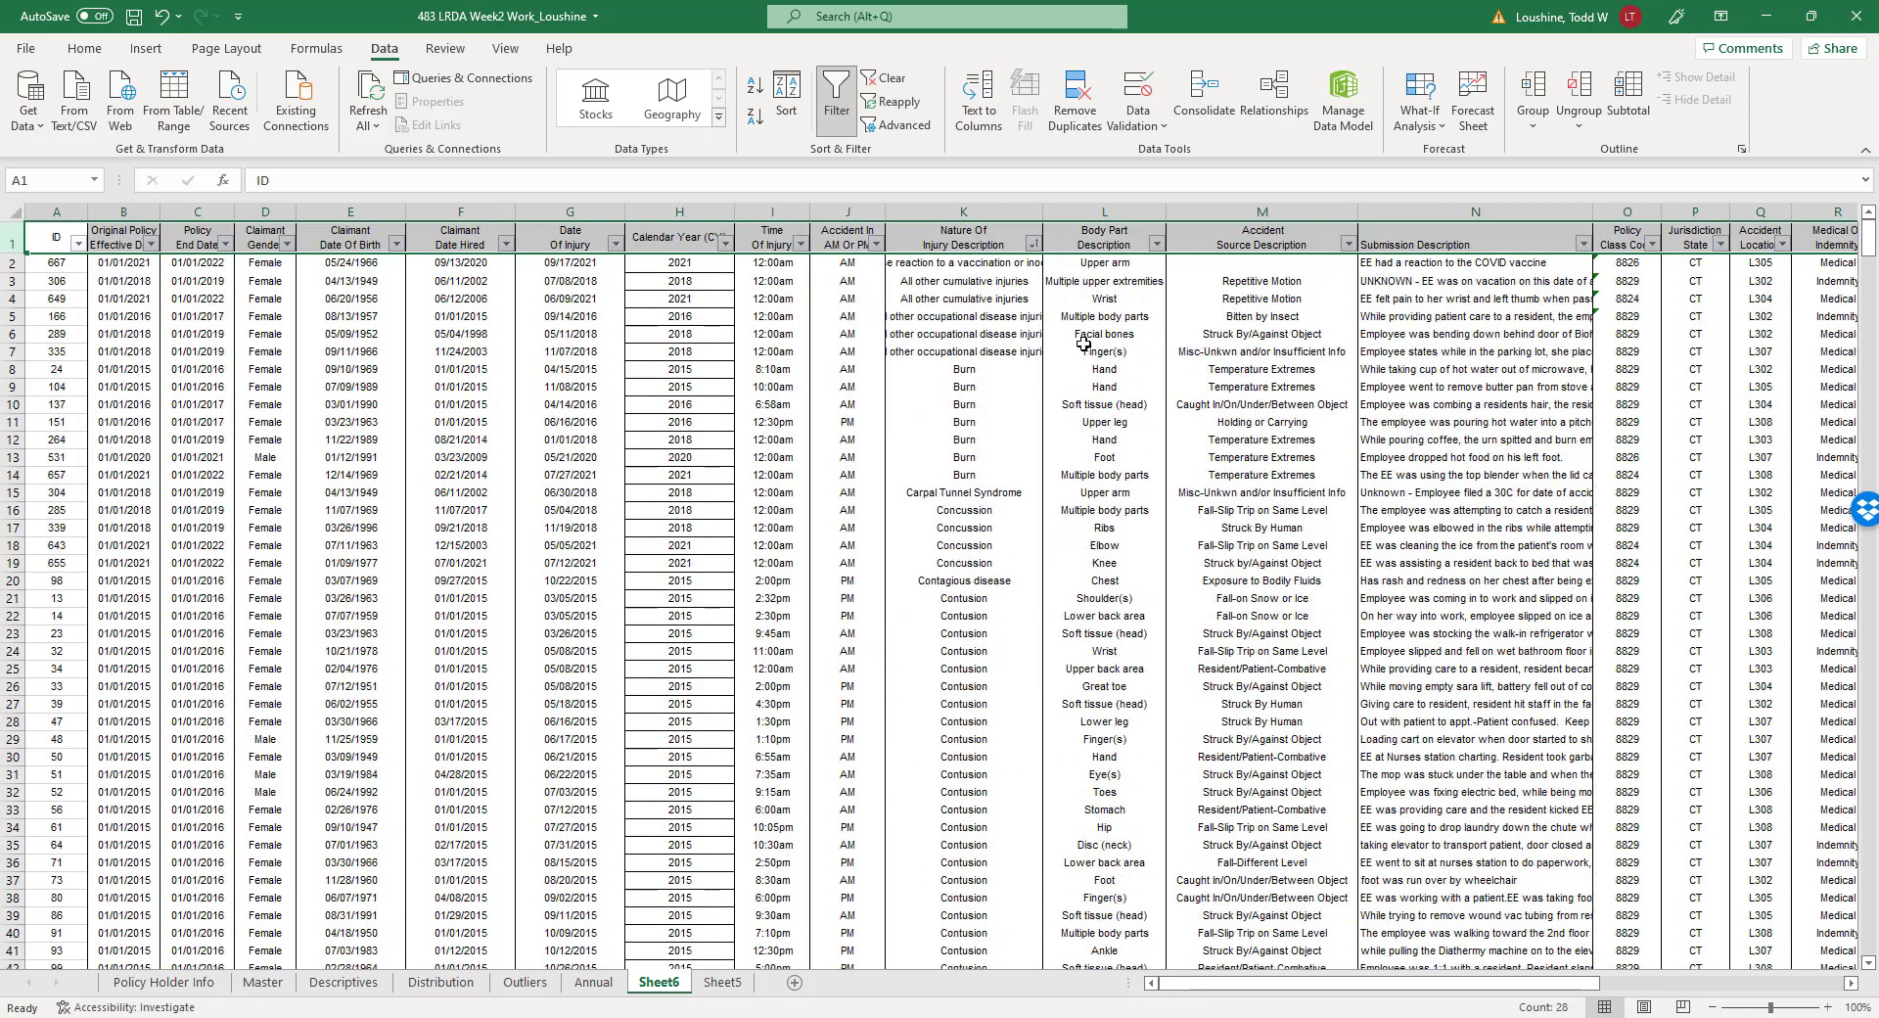
Move all COVID-19 claims, rows 145 to 364, to the empty area below the charts, starting at row 790 of Sheet6.
scroll(1017, 603, down, 20)
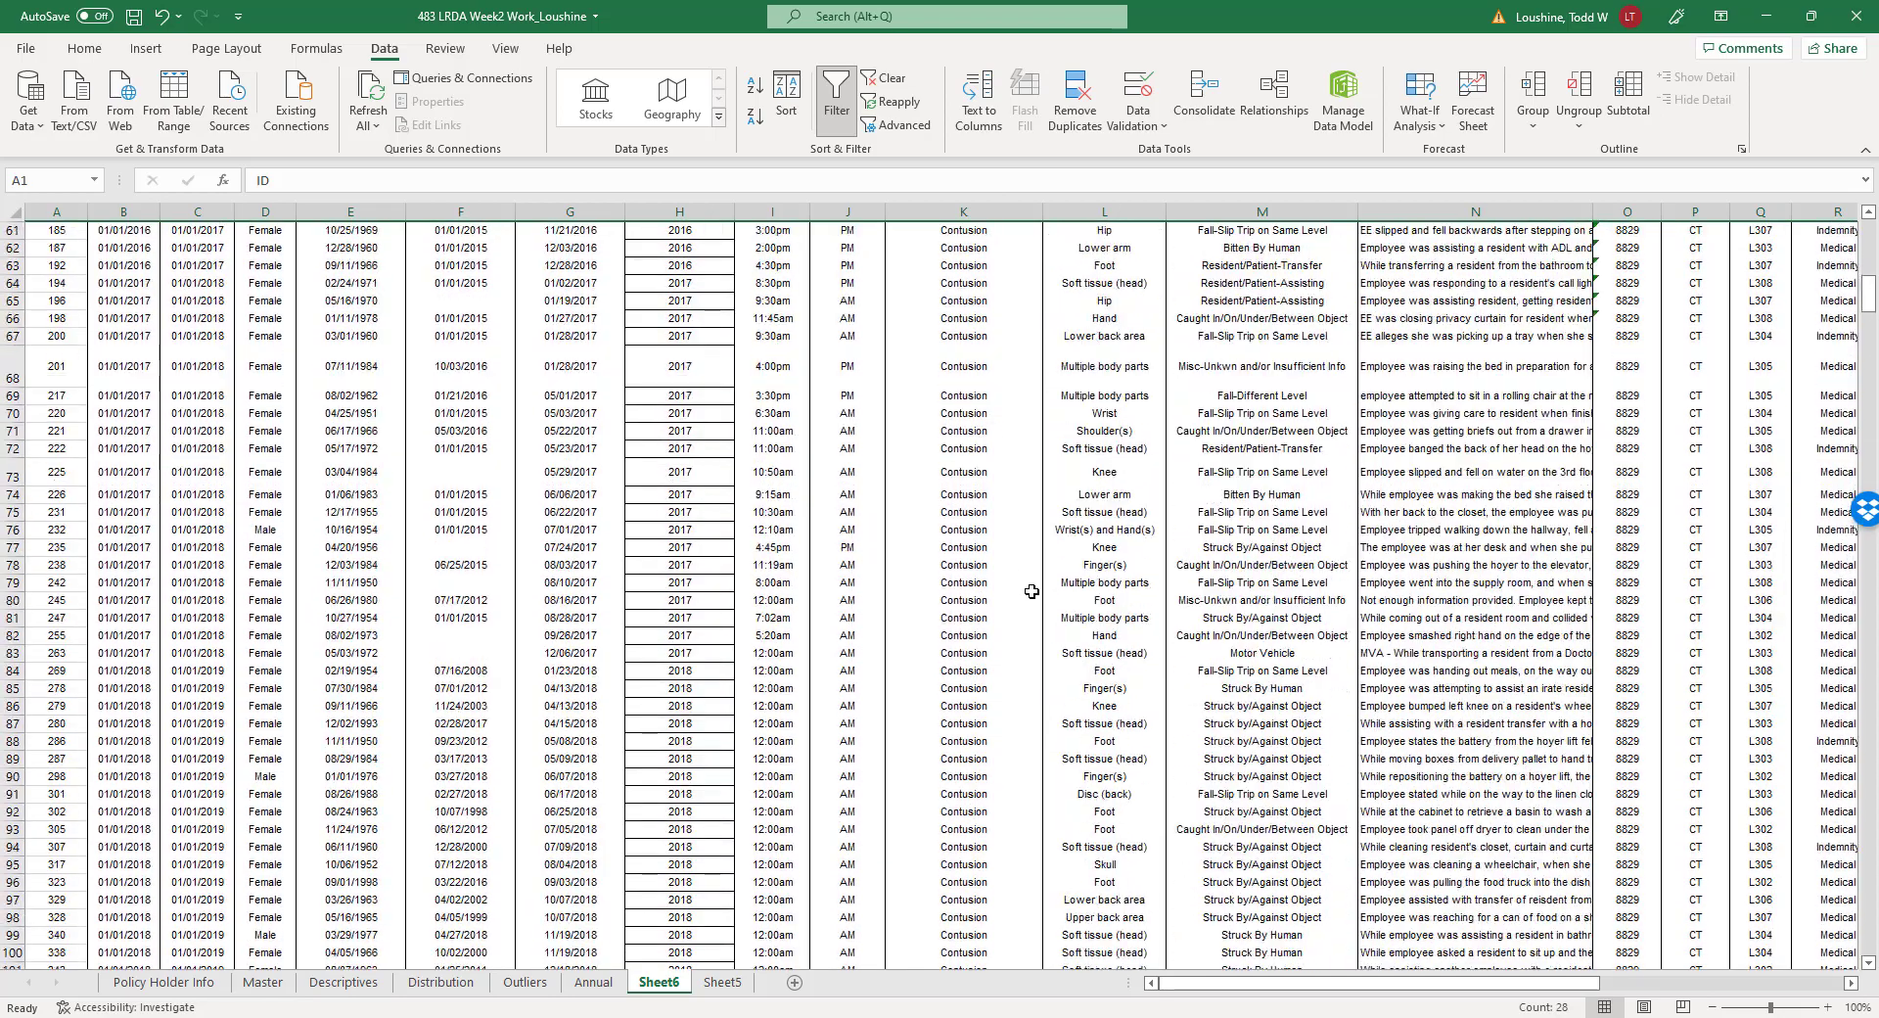
scroll(1031, 591, down, 15)
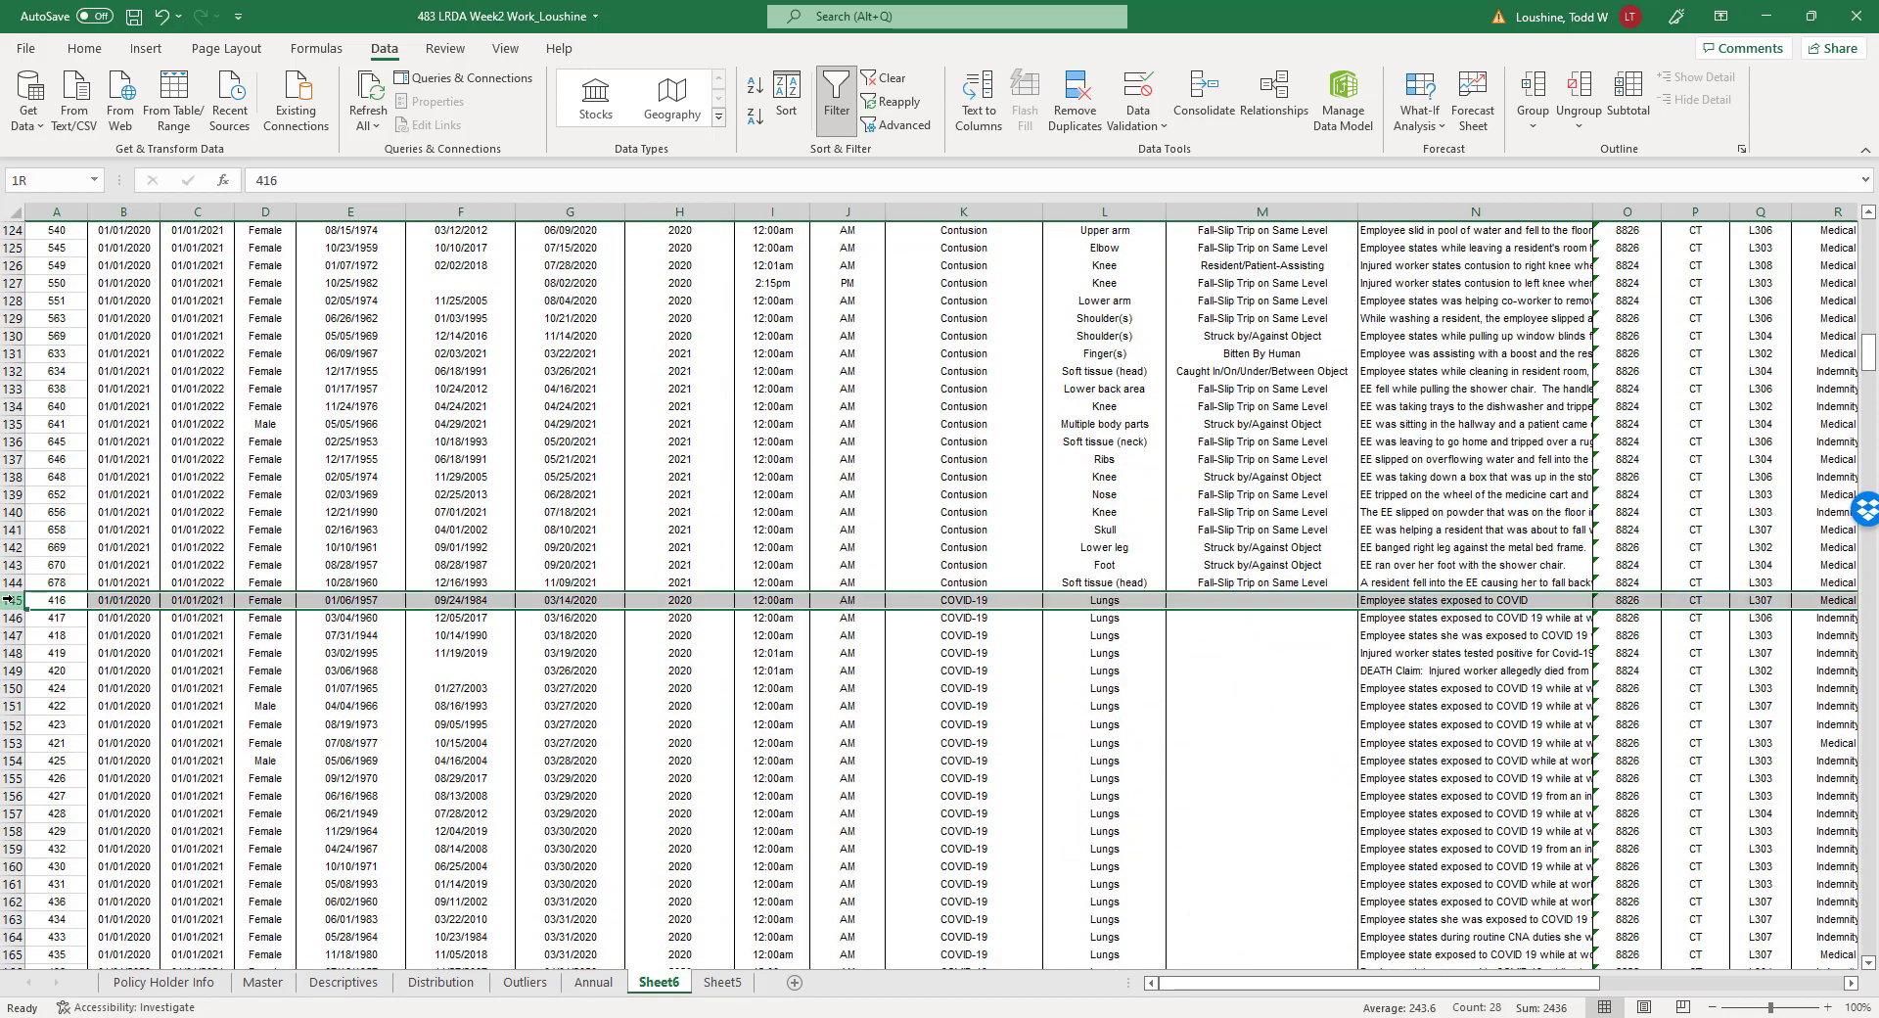
drag(12, 647, 8, 426)
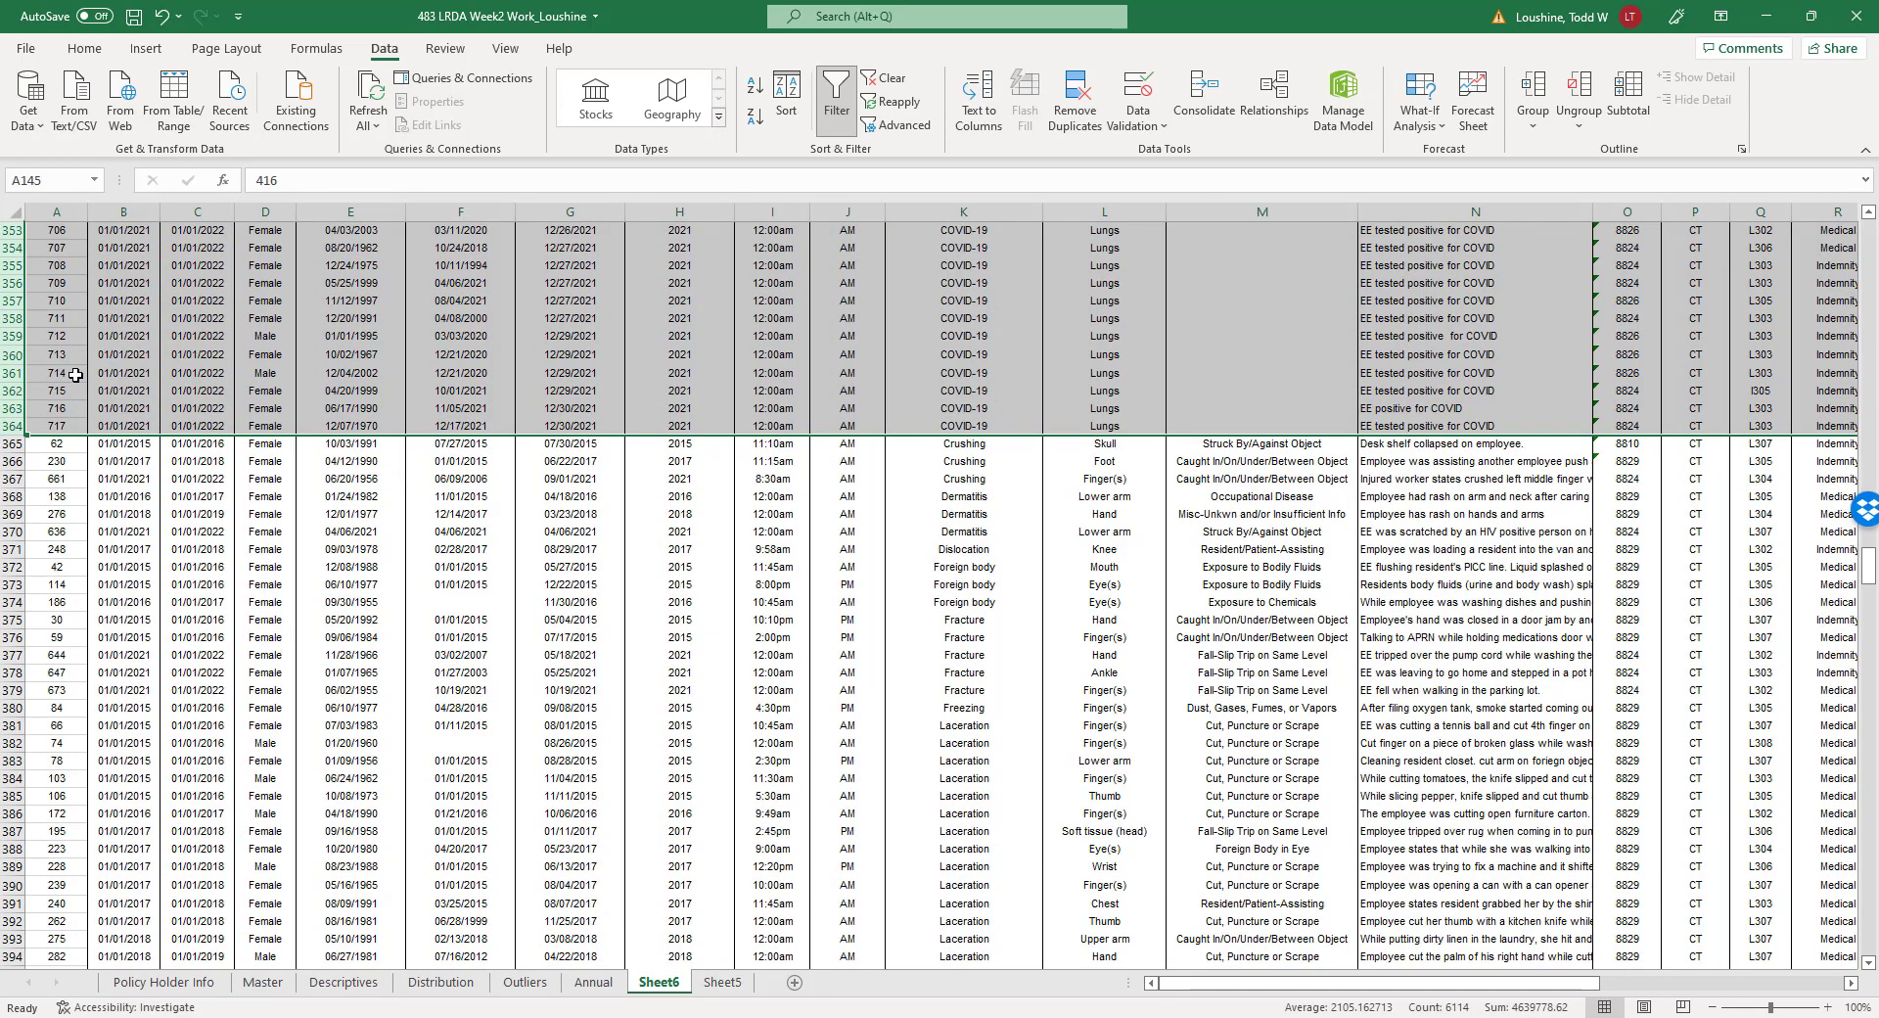
key(ctrl+c)
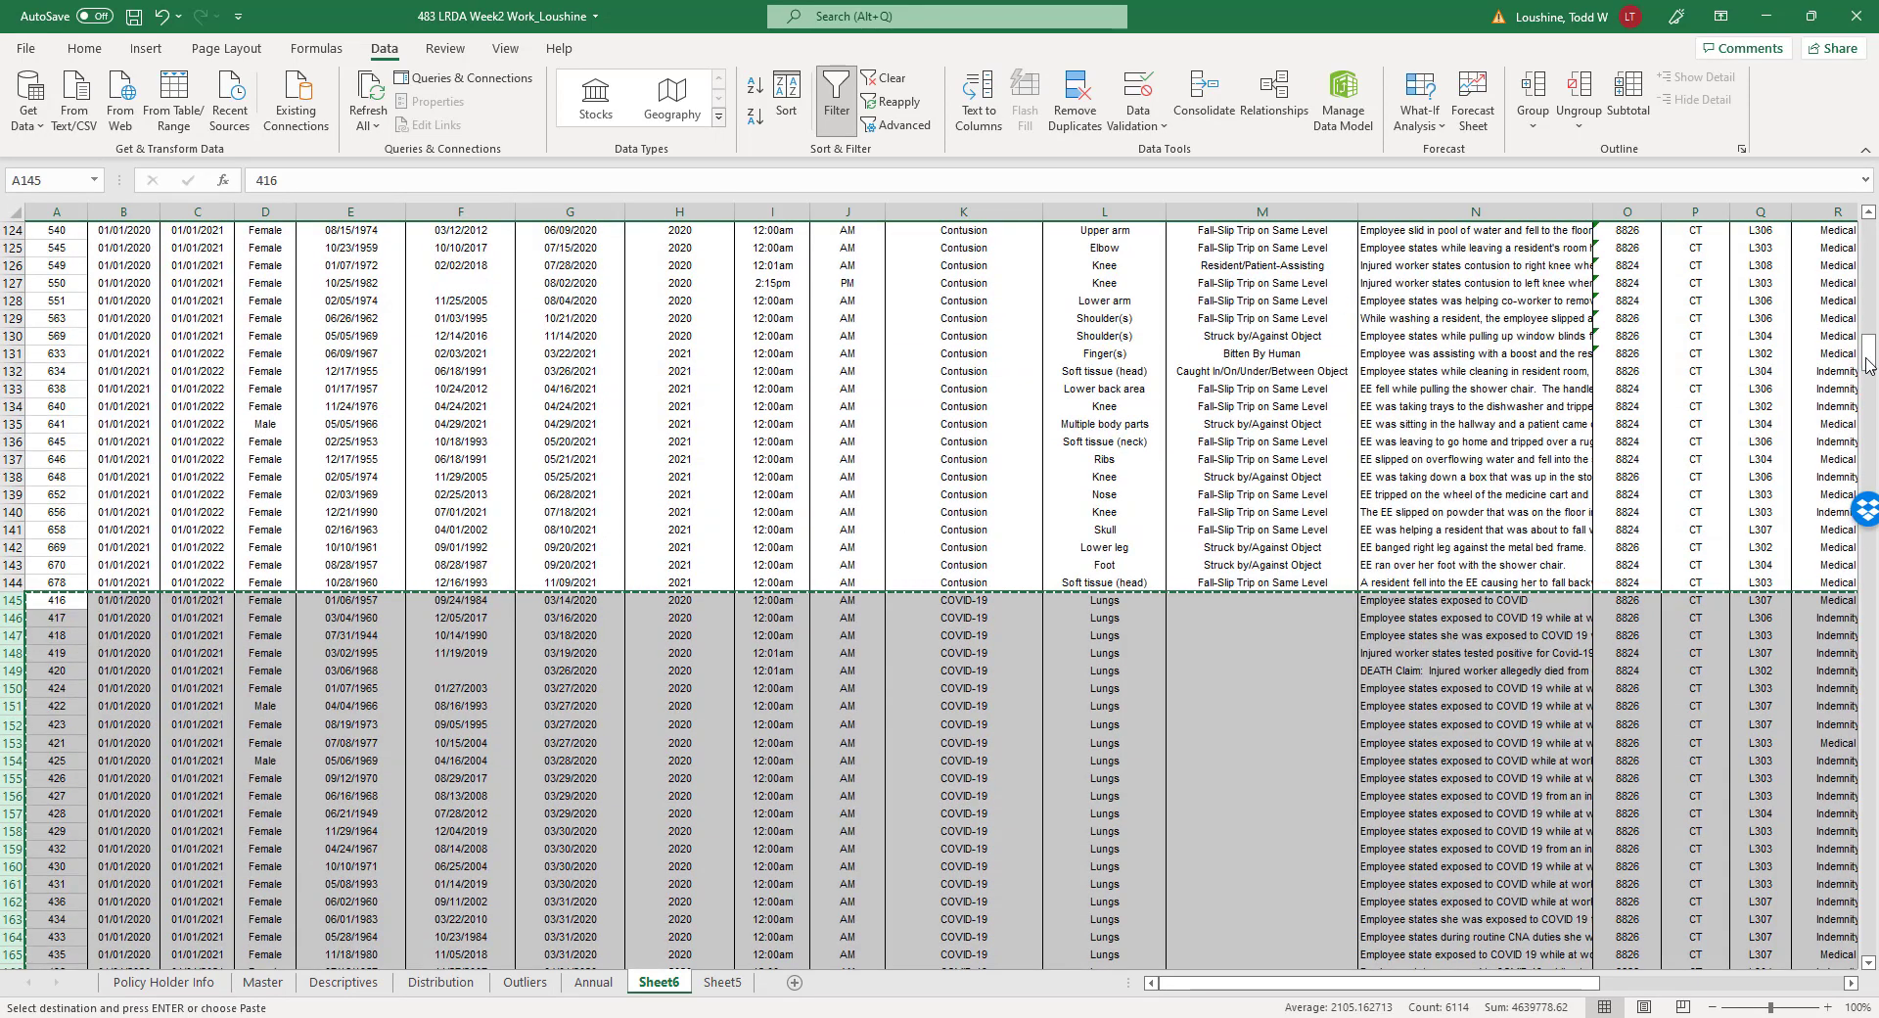
drag(1868, 346, 1831, 990)
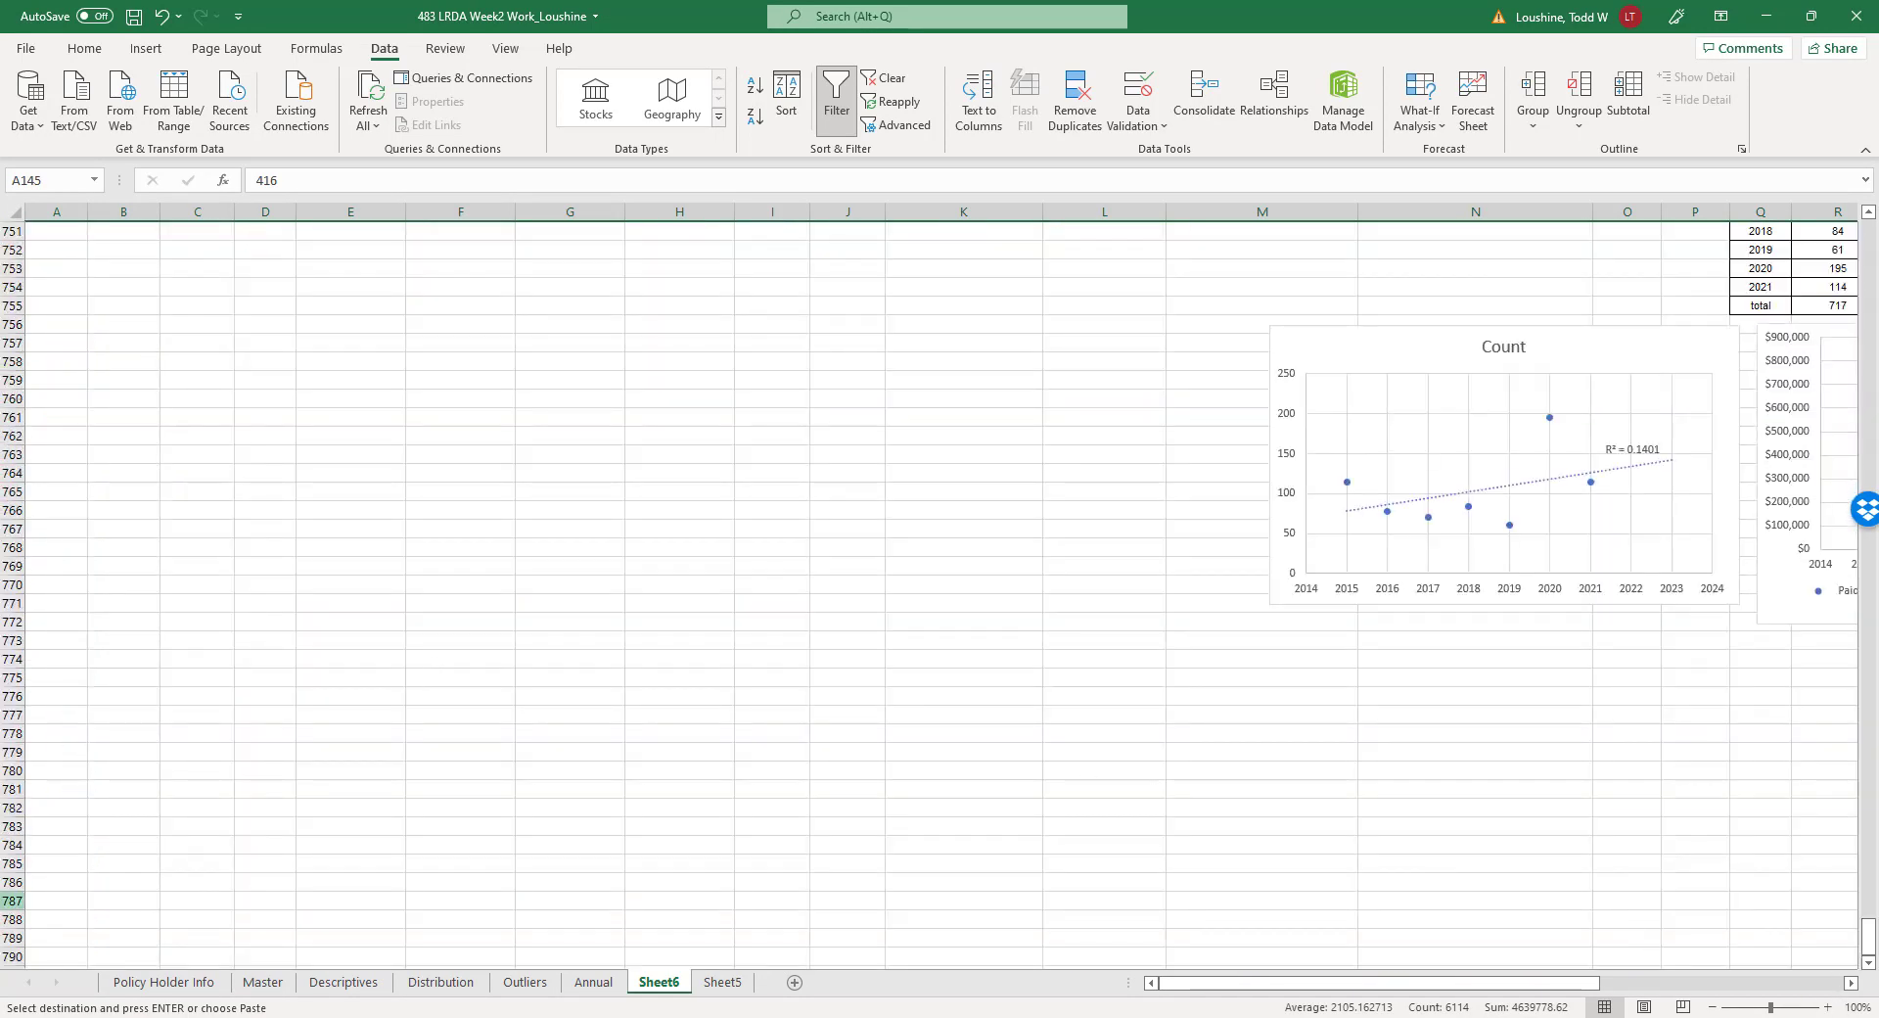
click(12, 956)
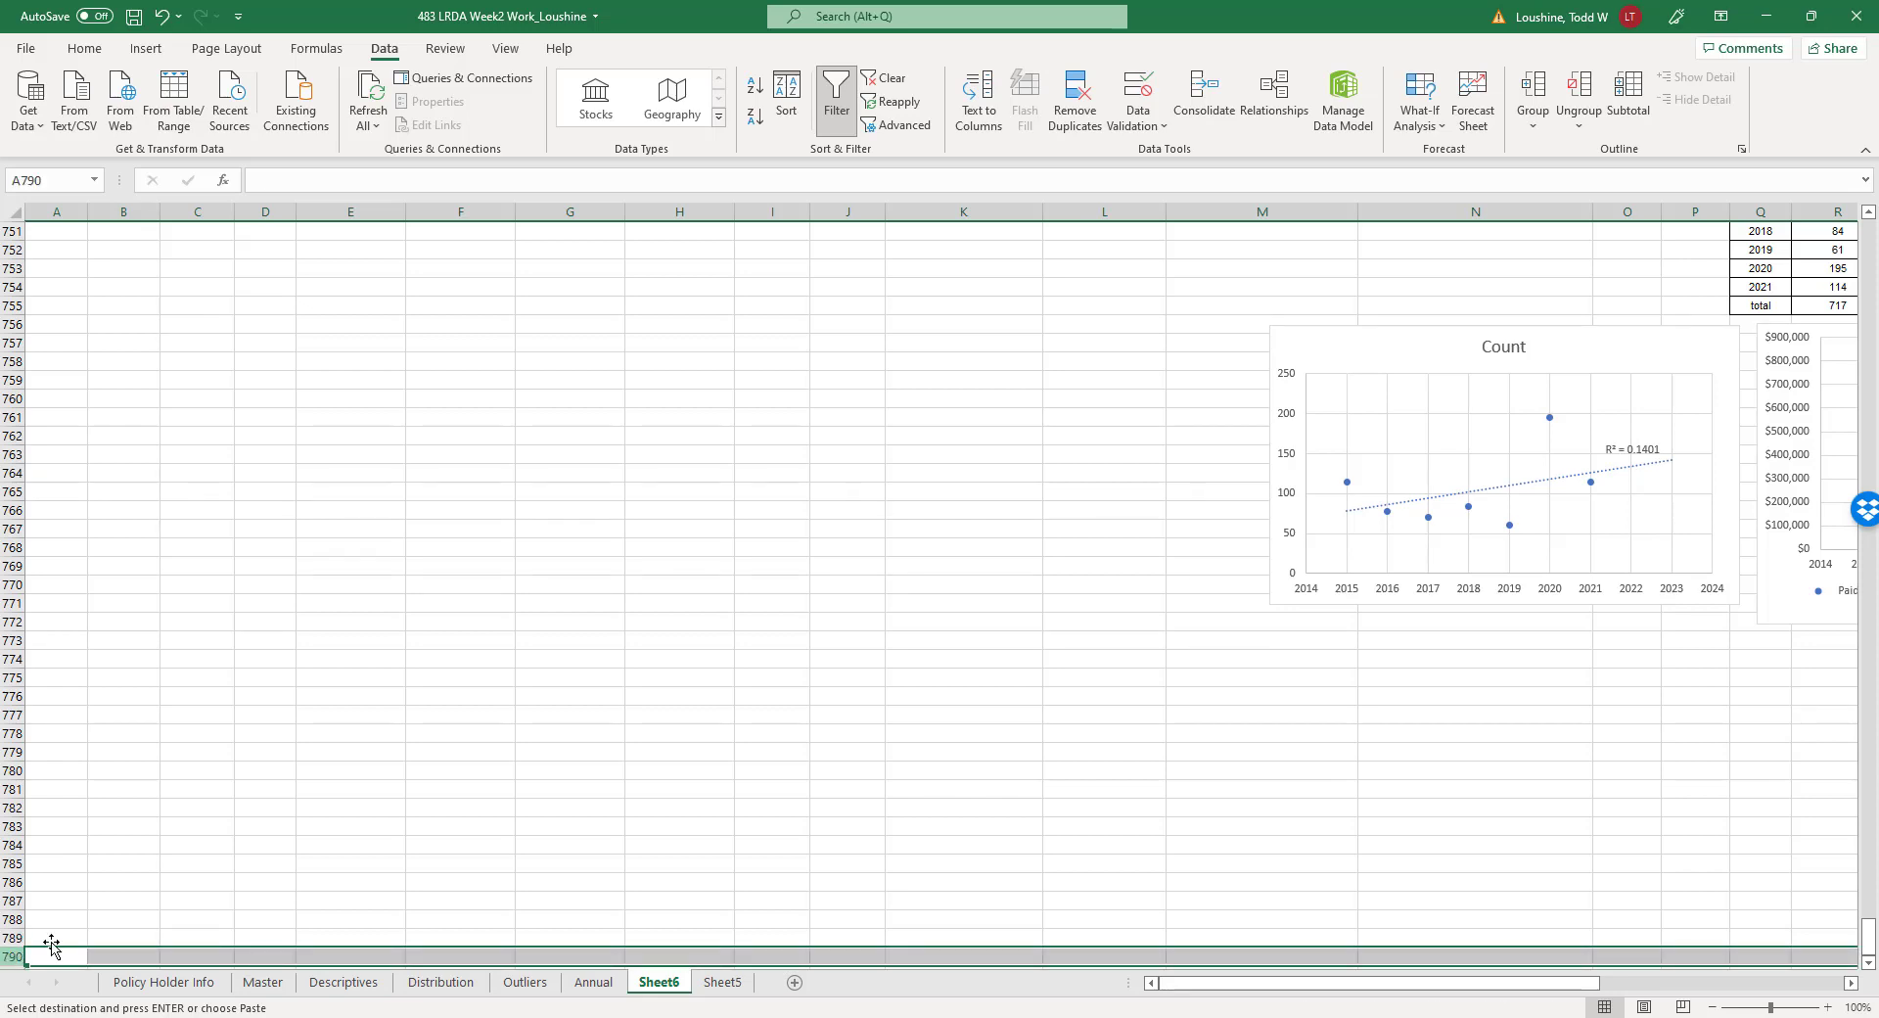
key(Return)
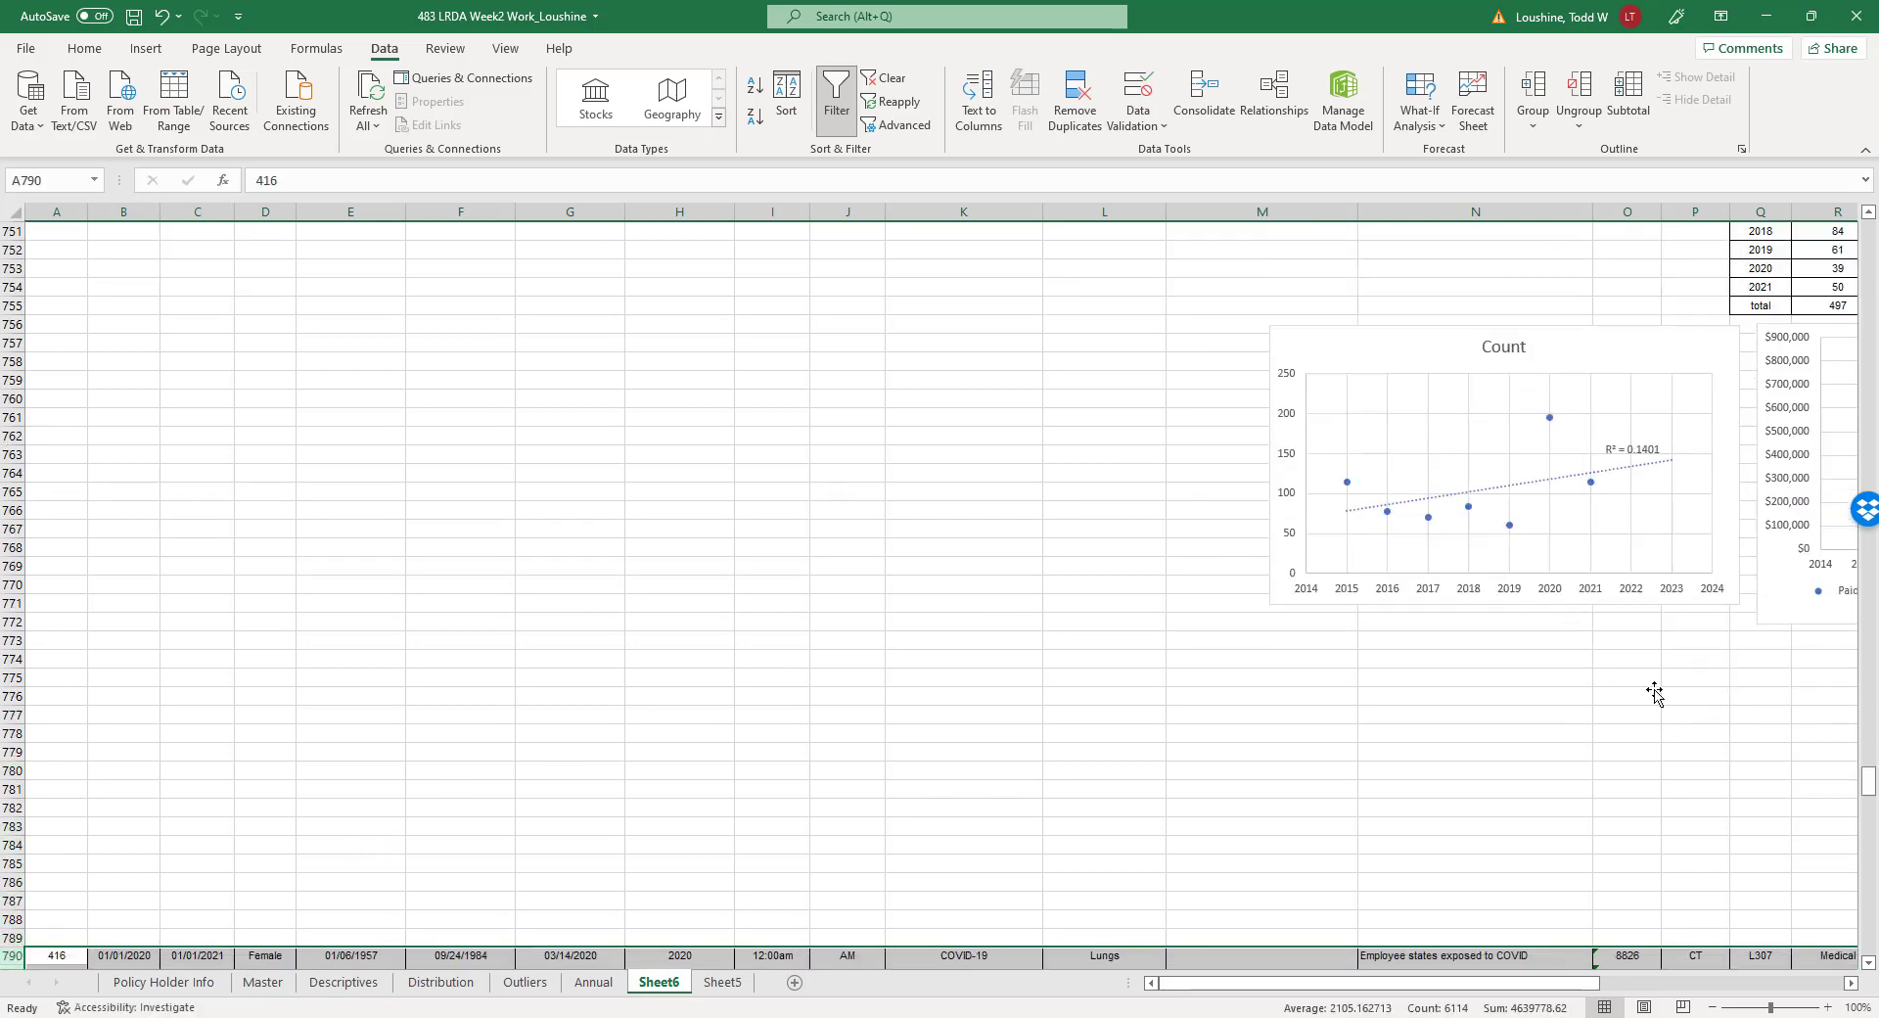
click(1653, 693)
Examine the annual summary table and charts on Sheet6, and look through the relocated COVID-19 claims beneath them.
drag(1543, 982, 1769, 988)
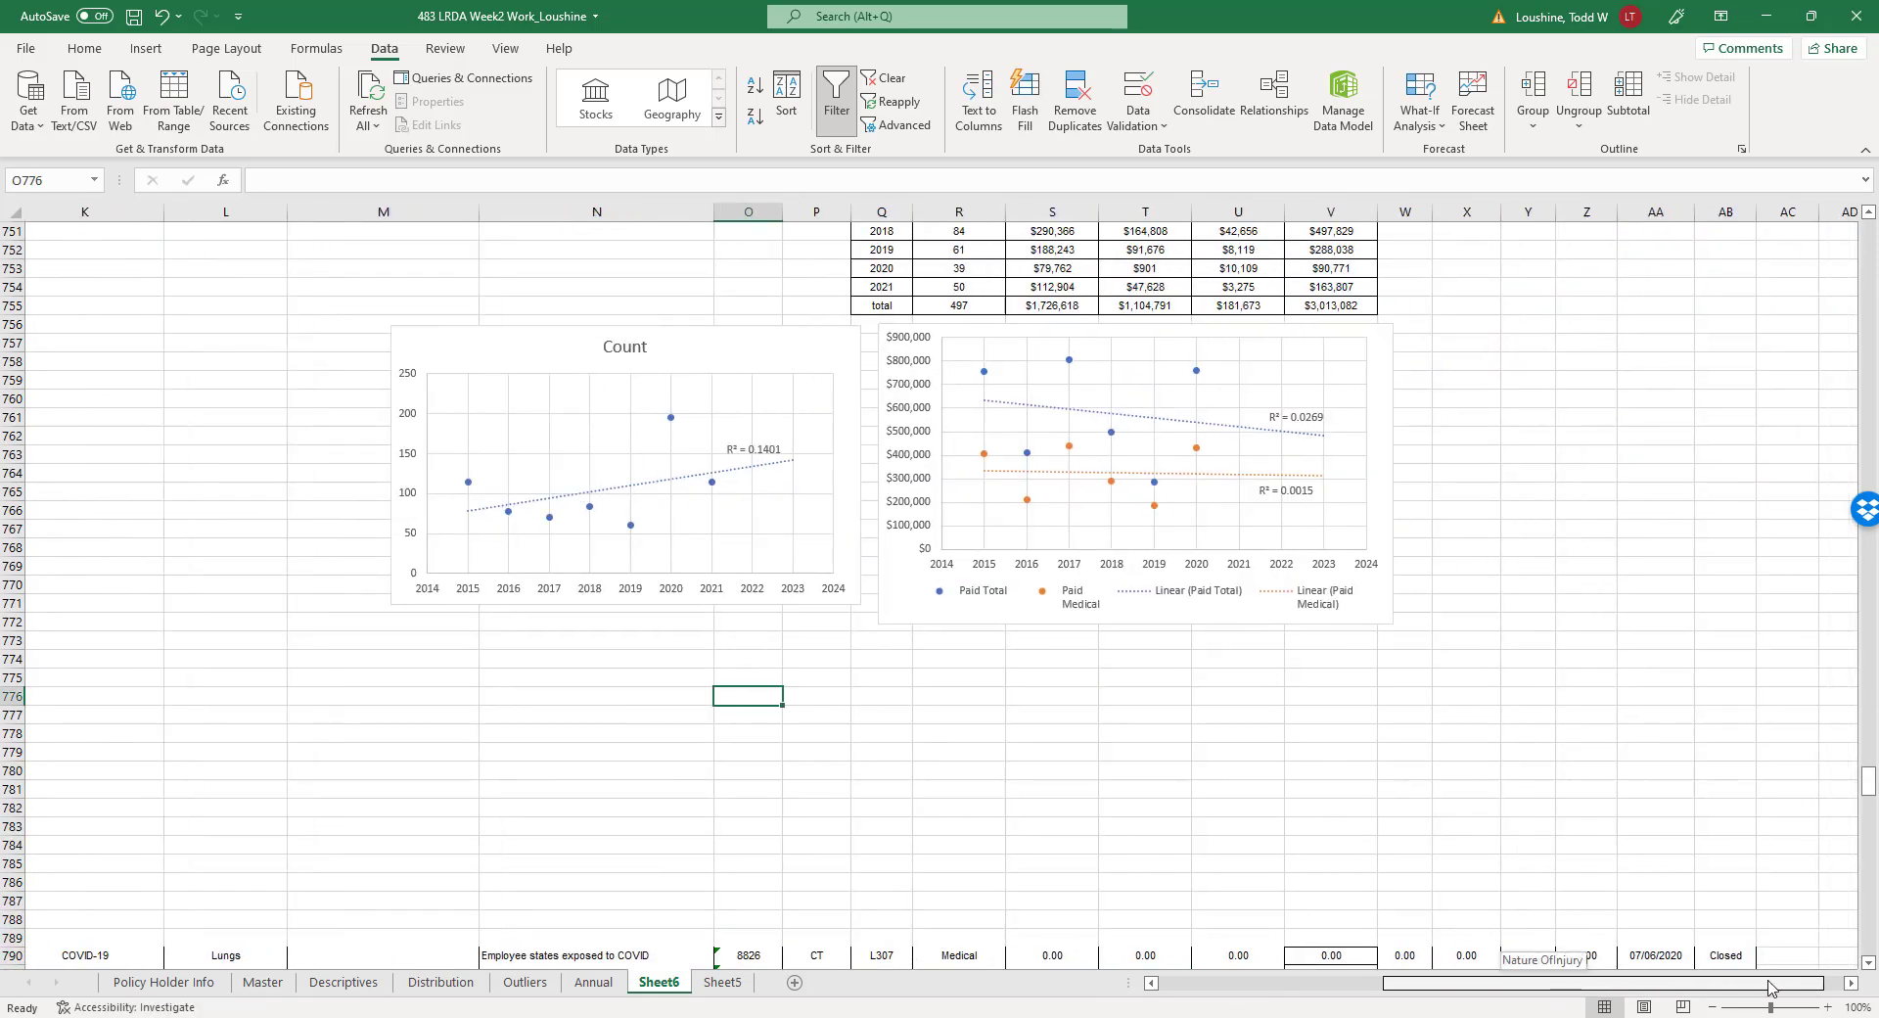
scroll(1325, 789, up, 5)
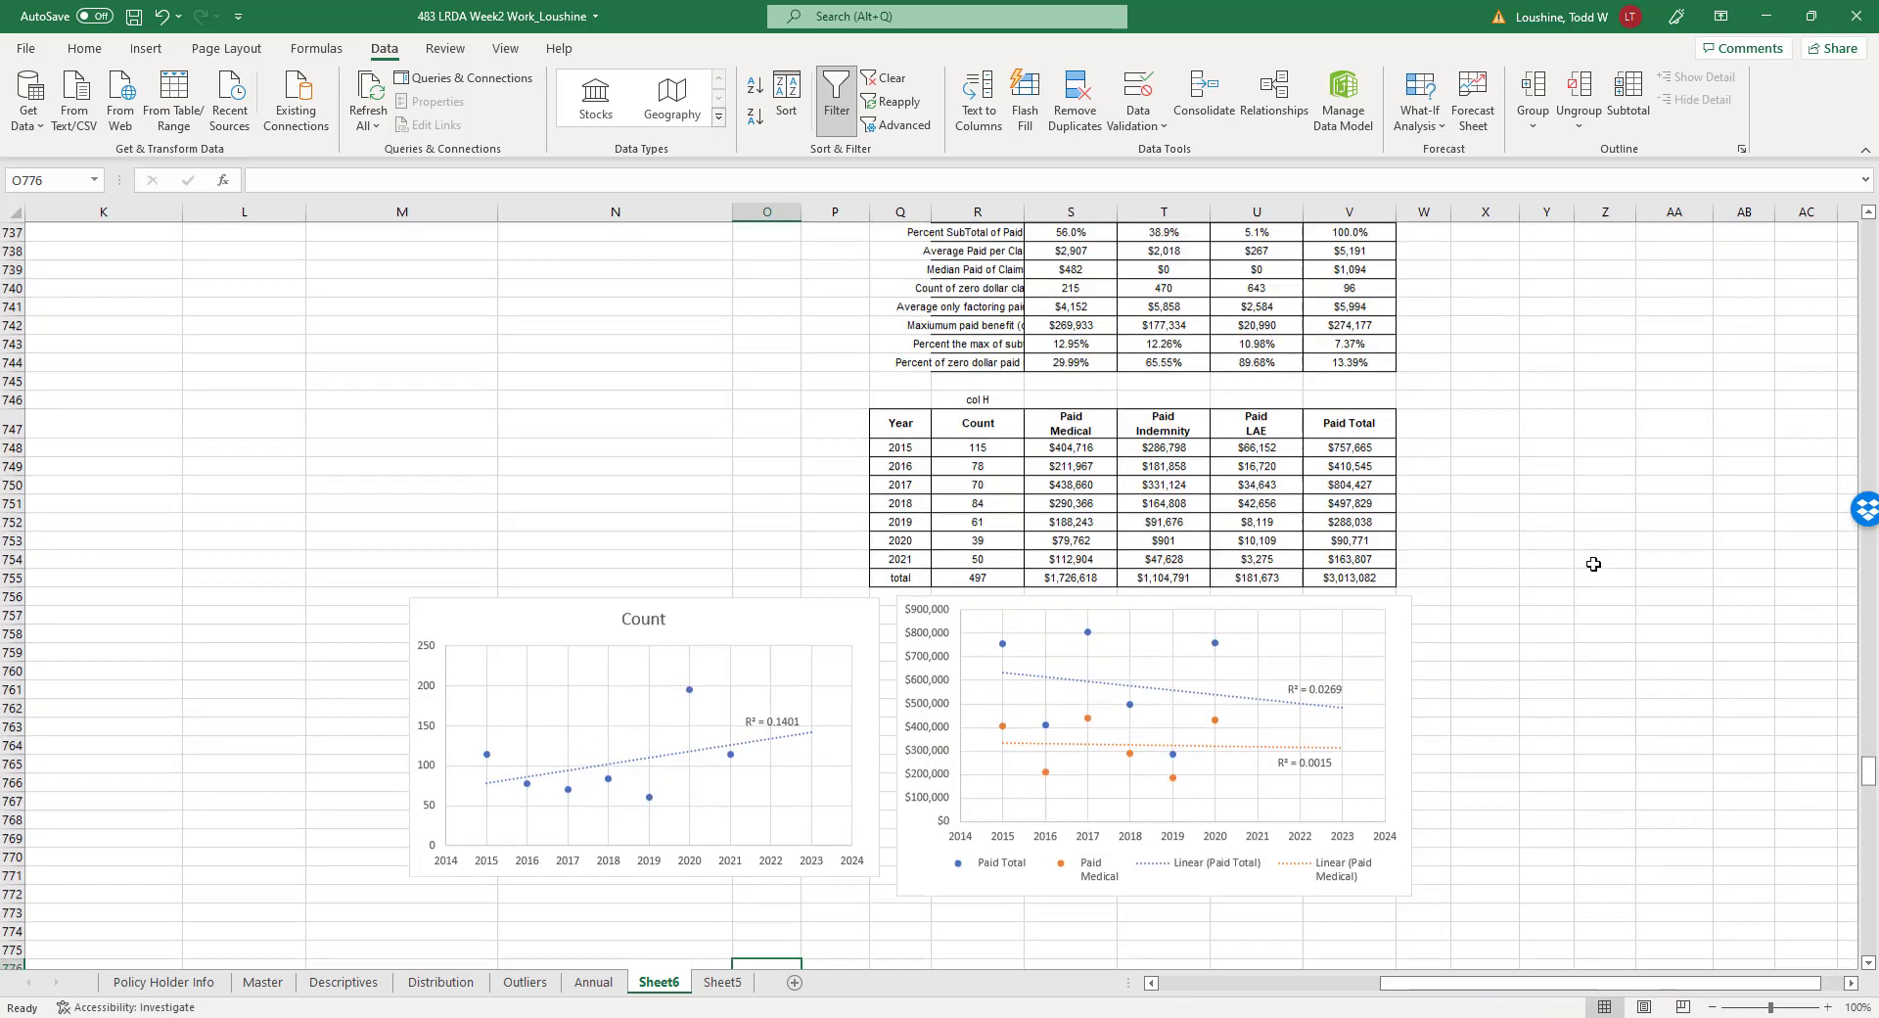
scroll(1604, 560, up, 2)
scroll(1347, 560, down, 2)
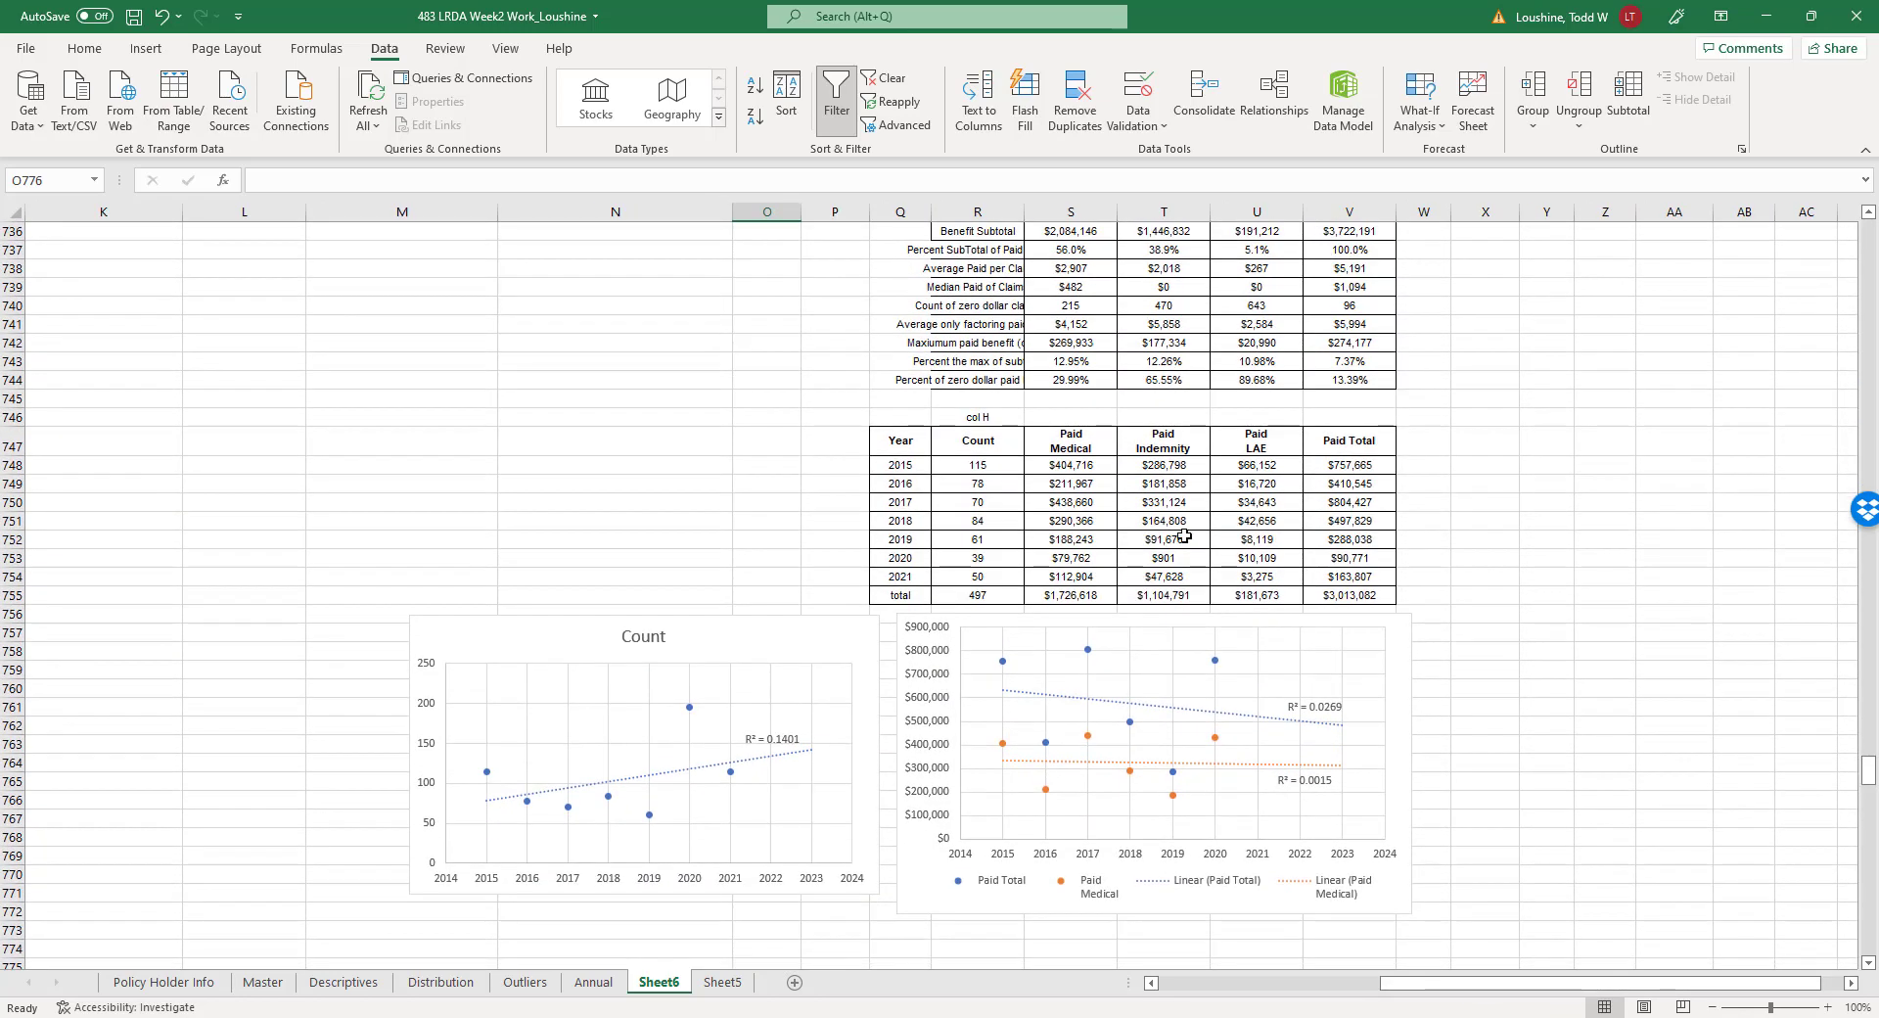
scroll(1040, 952, down, 19)
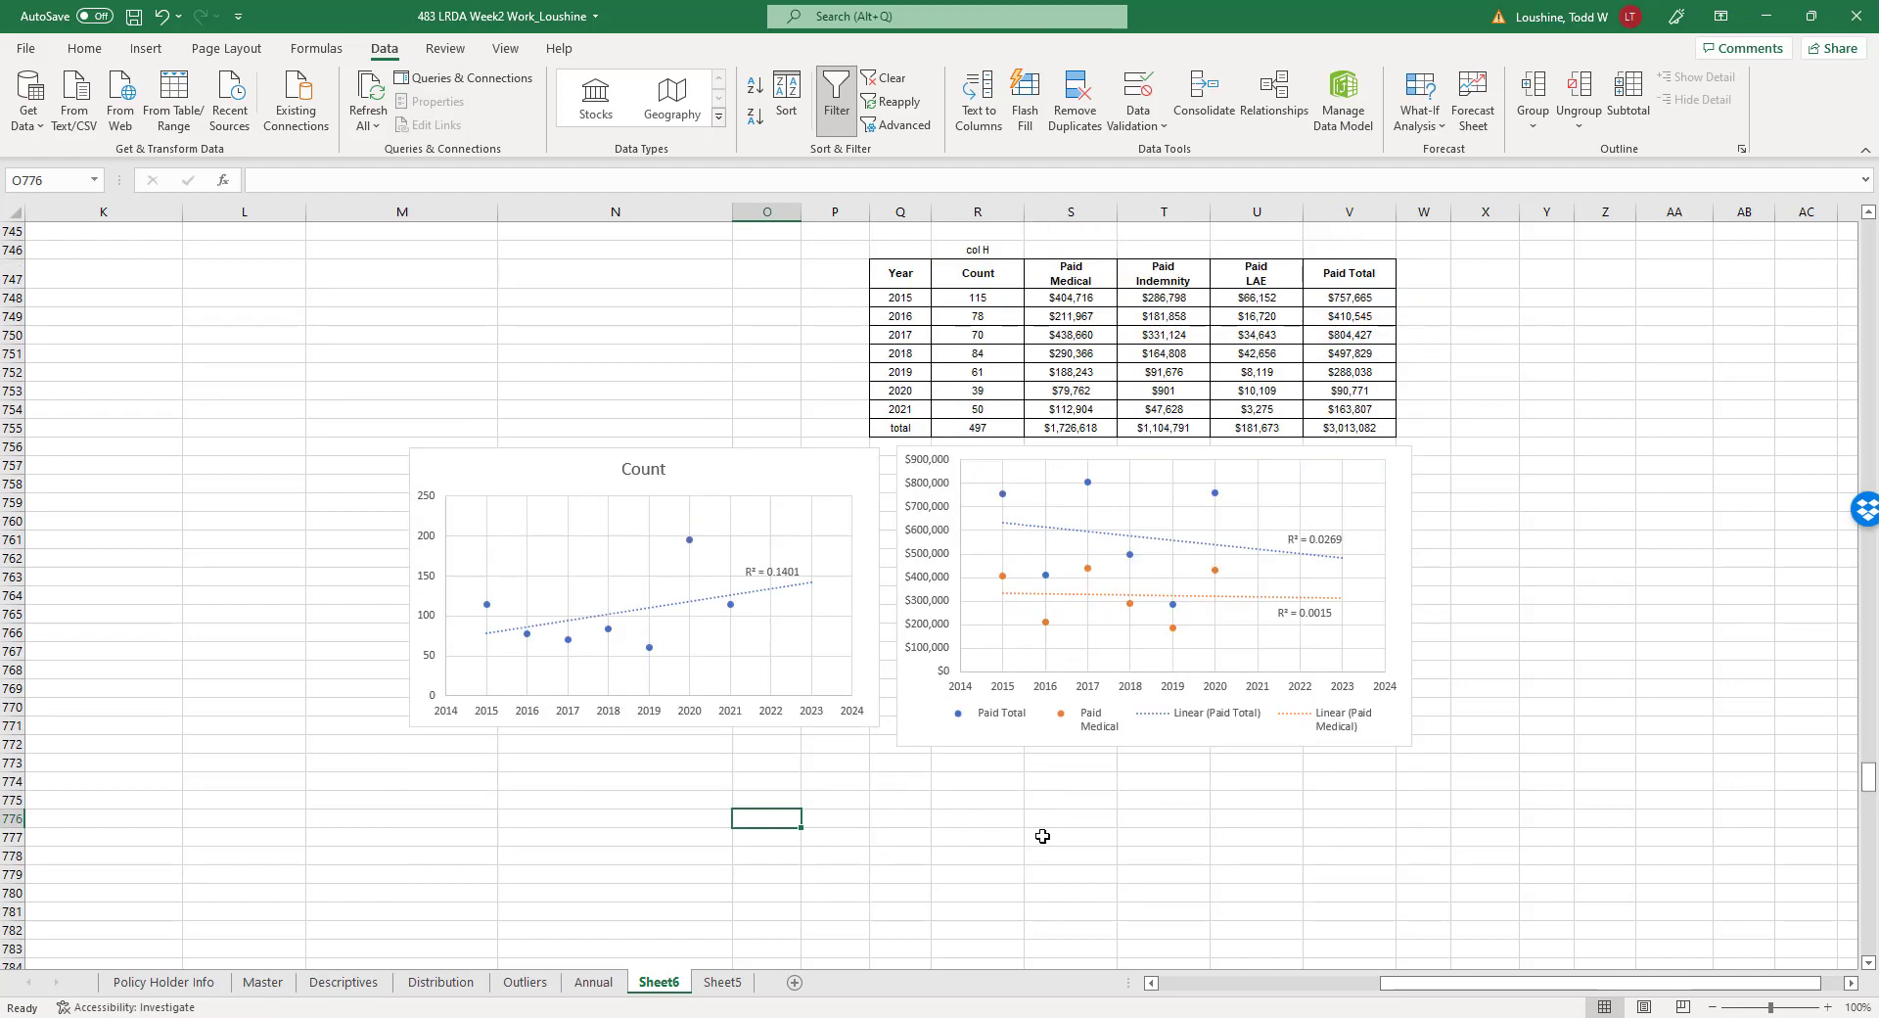
scroll(1712, 895, down, 20)
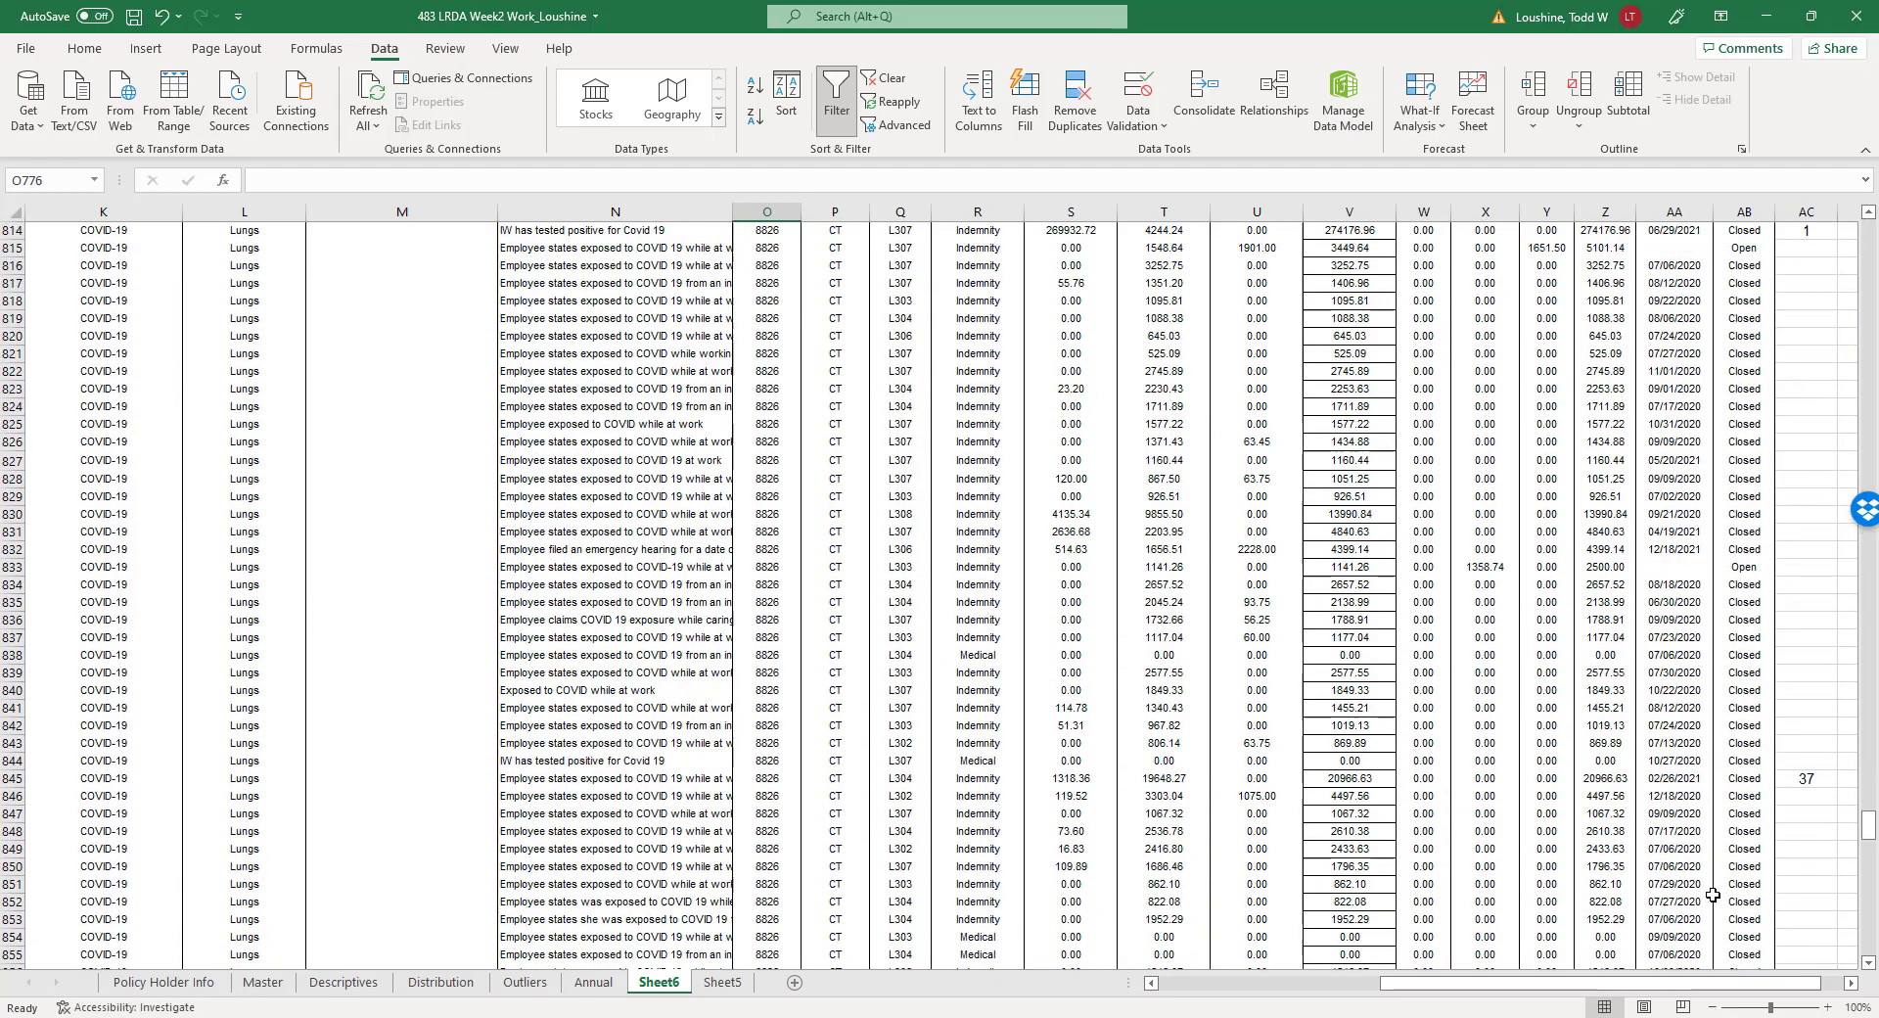
scroll(1165, 830, down, 20)
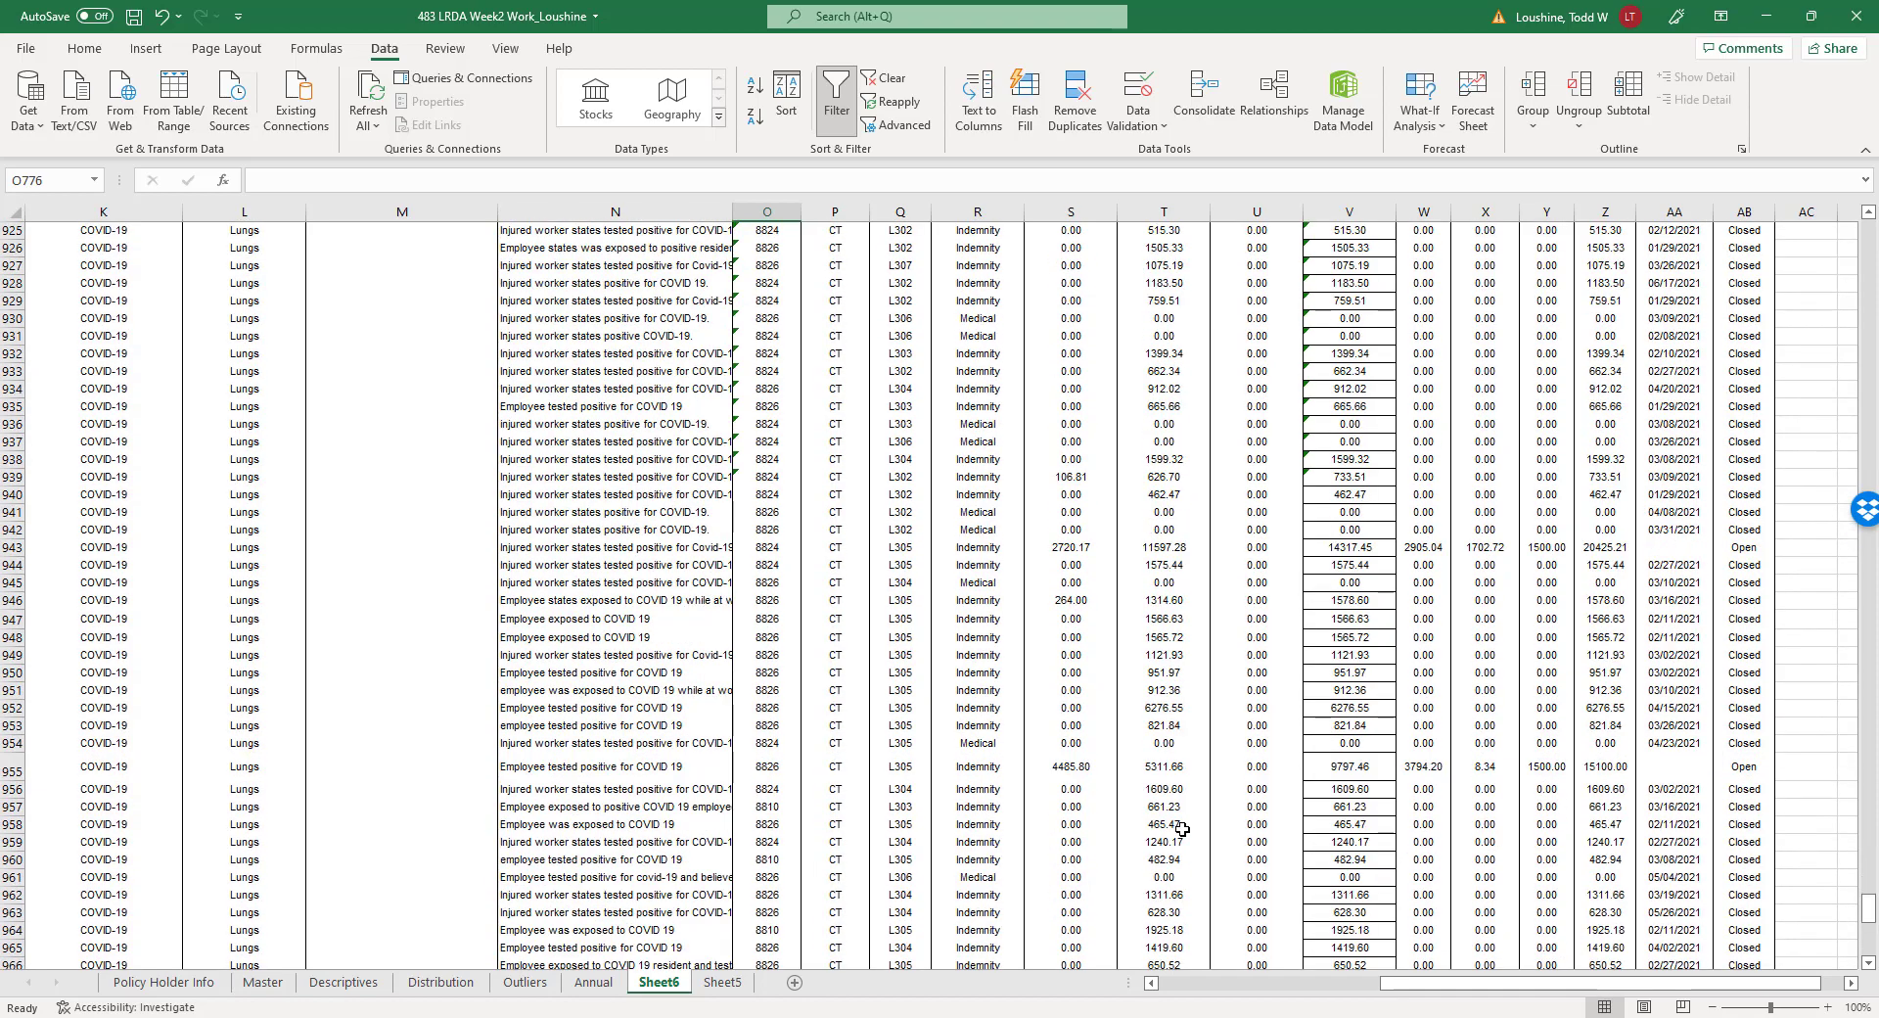
scroll(1182, 828, down, 10)
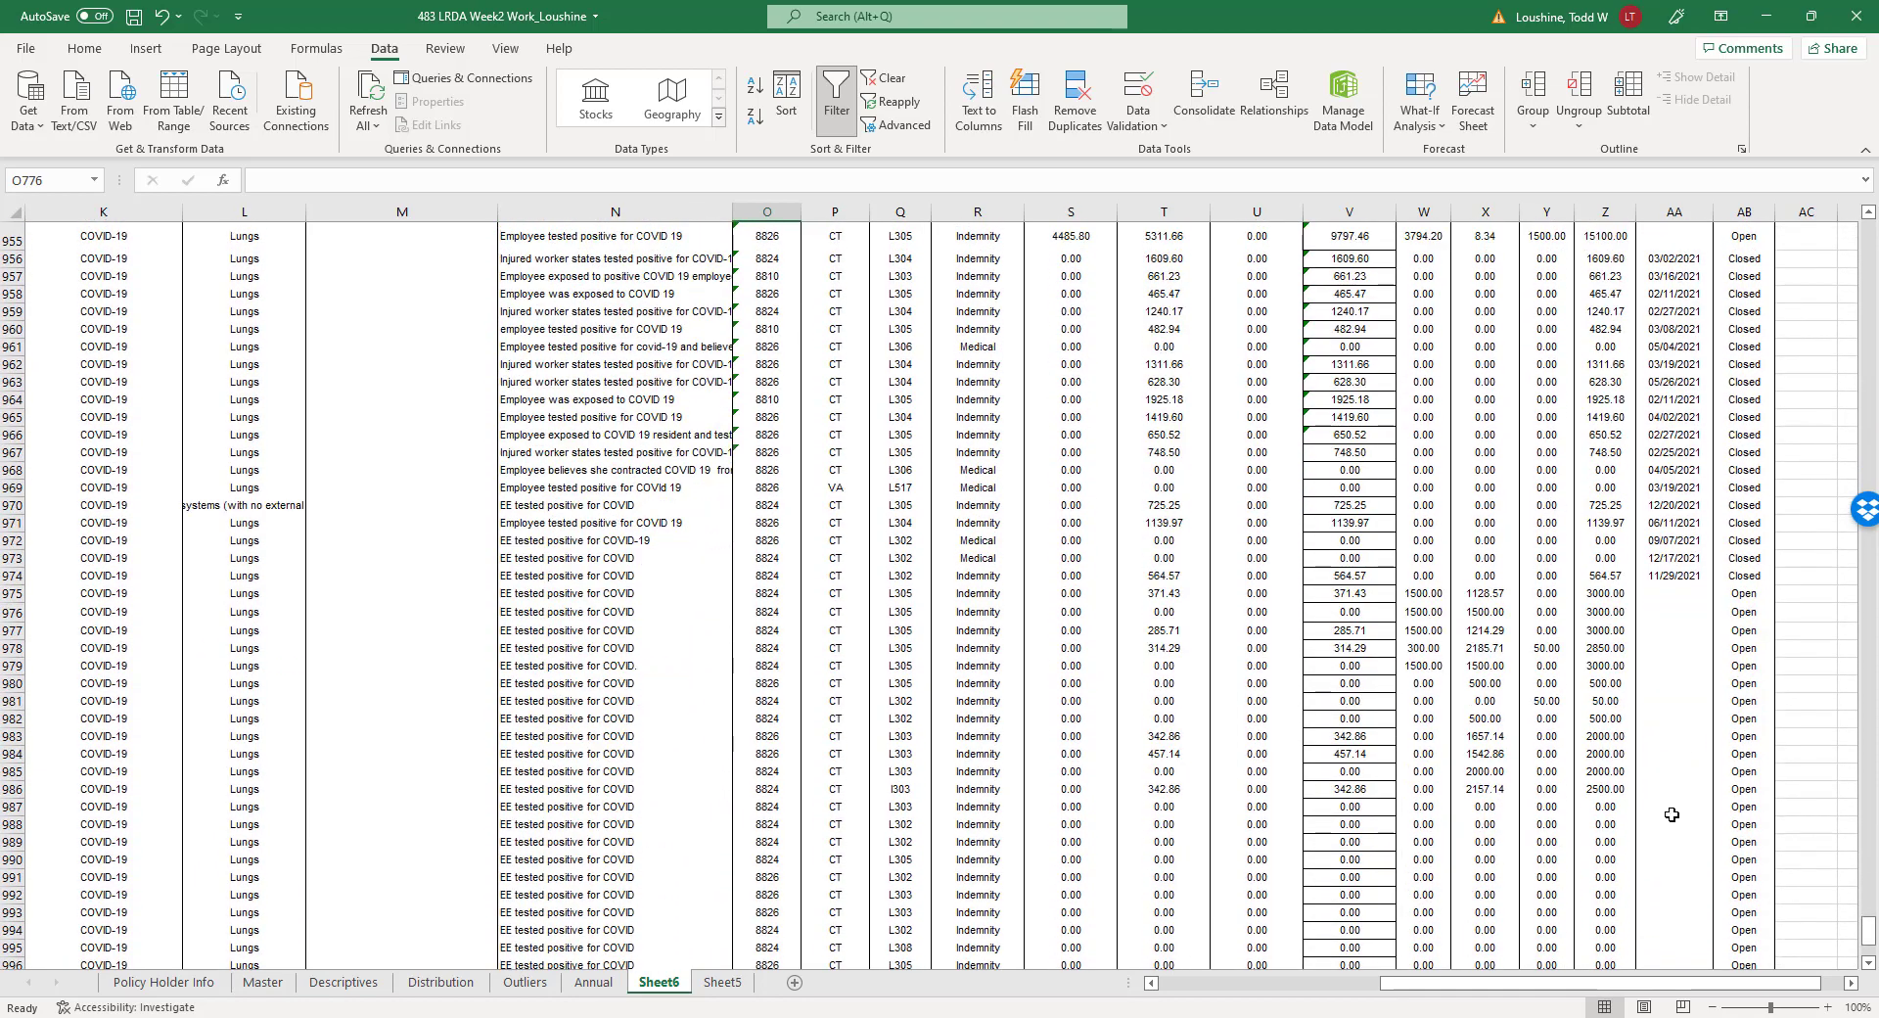
Number the relocated COVID-19 claims from 1 to 220 in column AD, starting at AD790.
drag(1867, 930, 1873, 820)
scroll(1799, 557, up, 4)
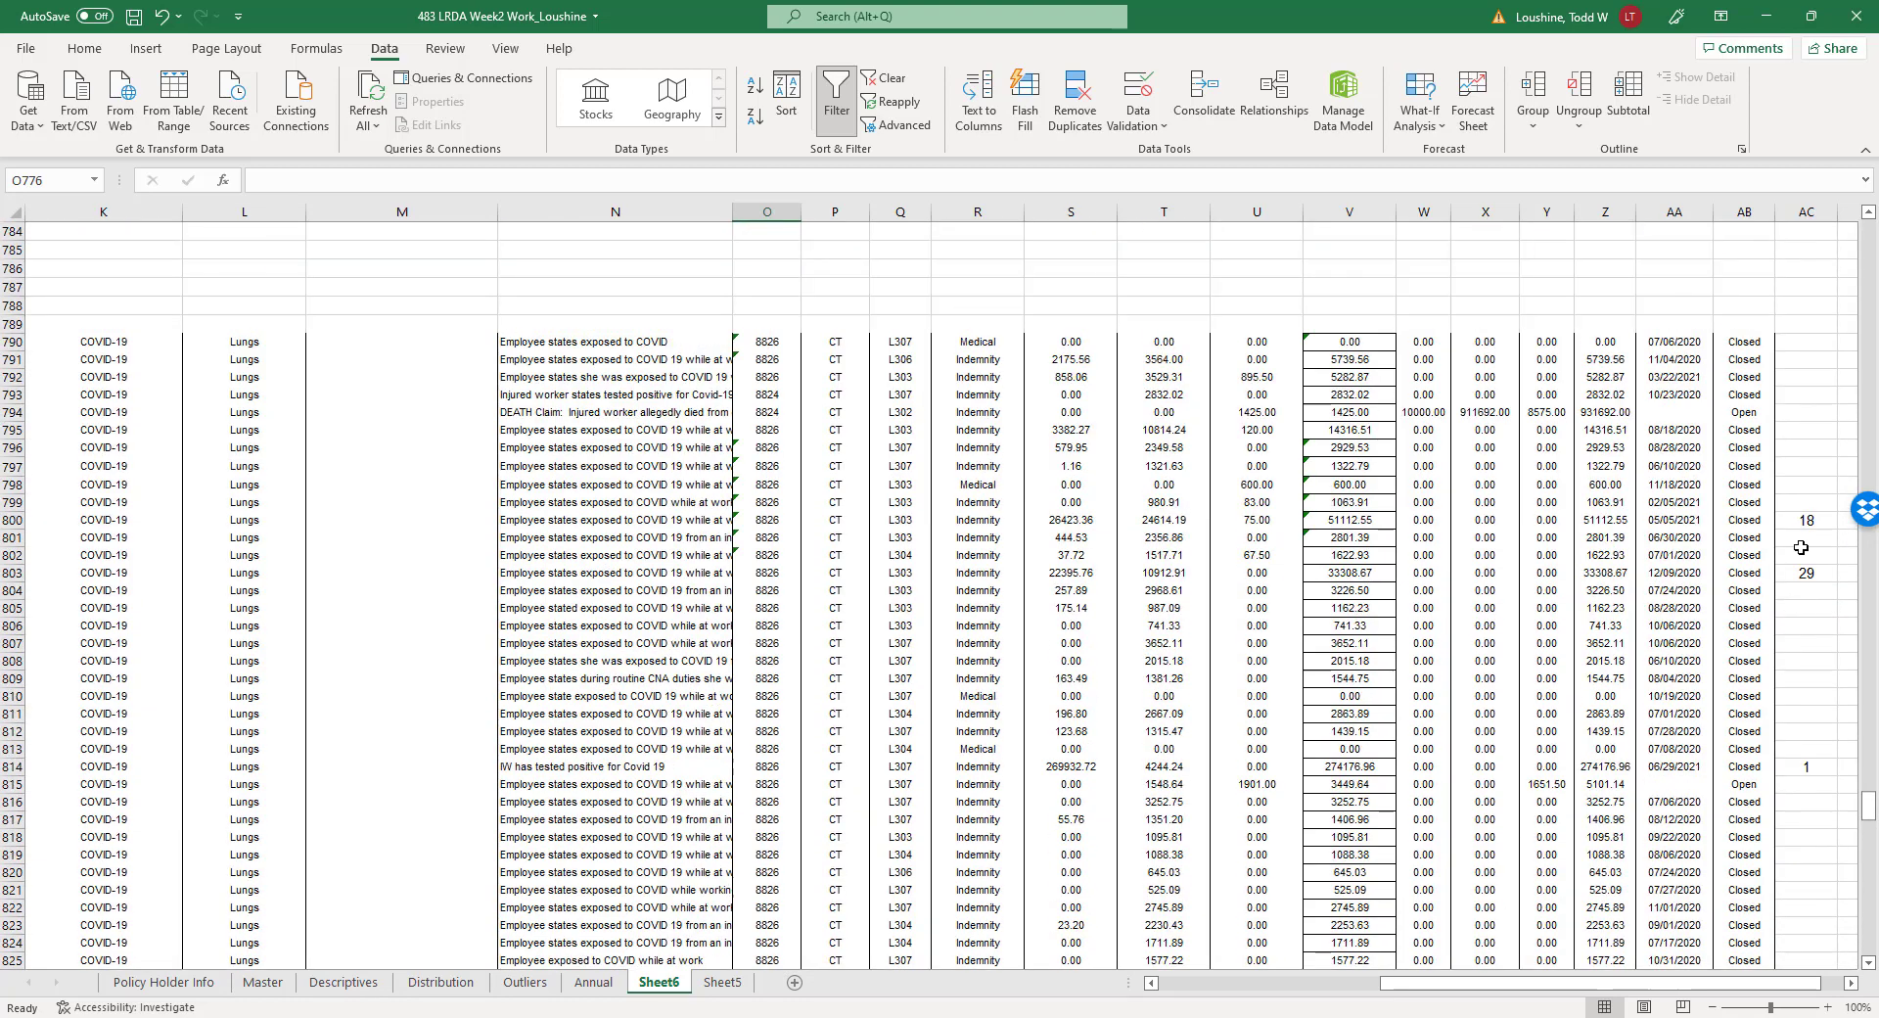
double_click(1850, 982)
click(1604, 342)
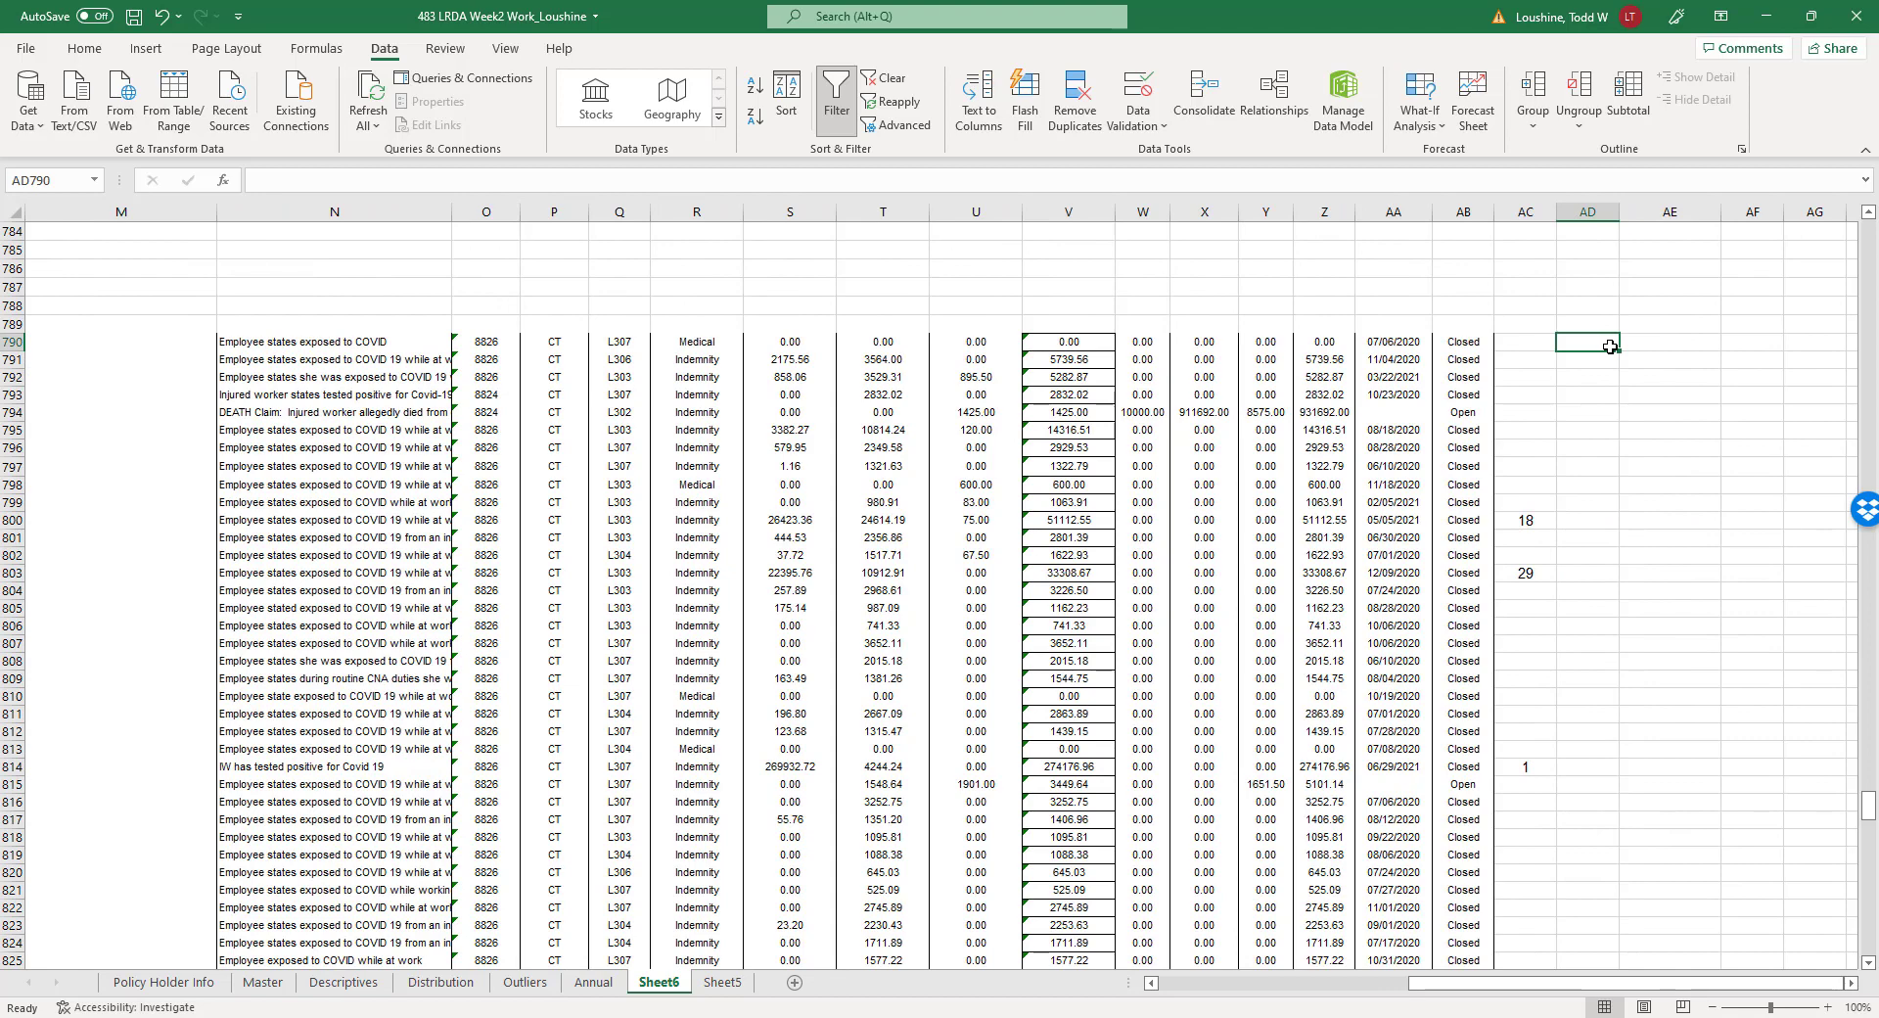
text(1)
key(Return)
text(2)
key(Return)
text(3)
key(Return)
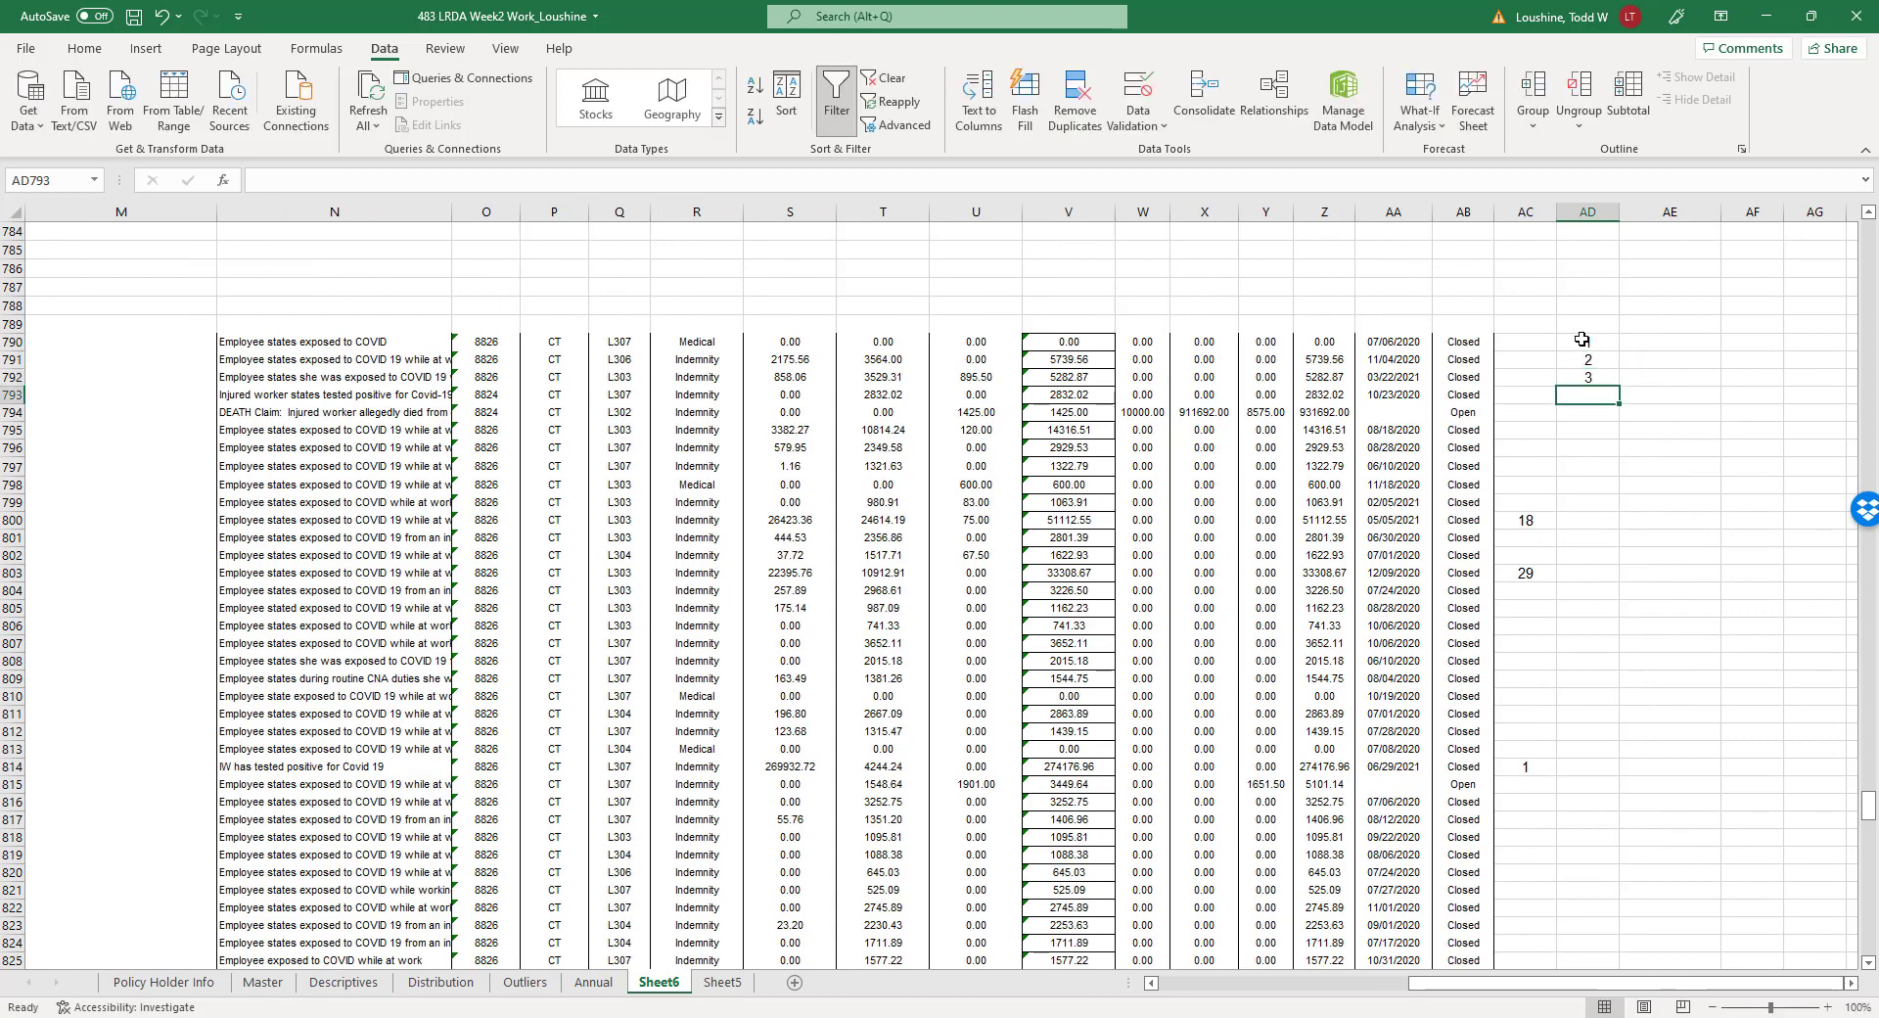
drag(1582, 339, 1615, 919)
Calculate the COVID-19 share of all claims in AE790 with the formula =220/717.
scroll(869, 630, up, 4)
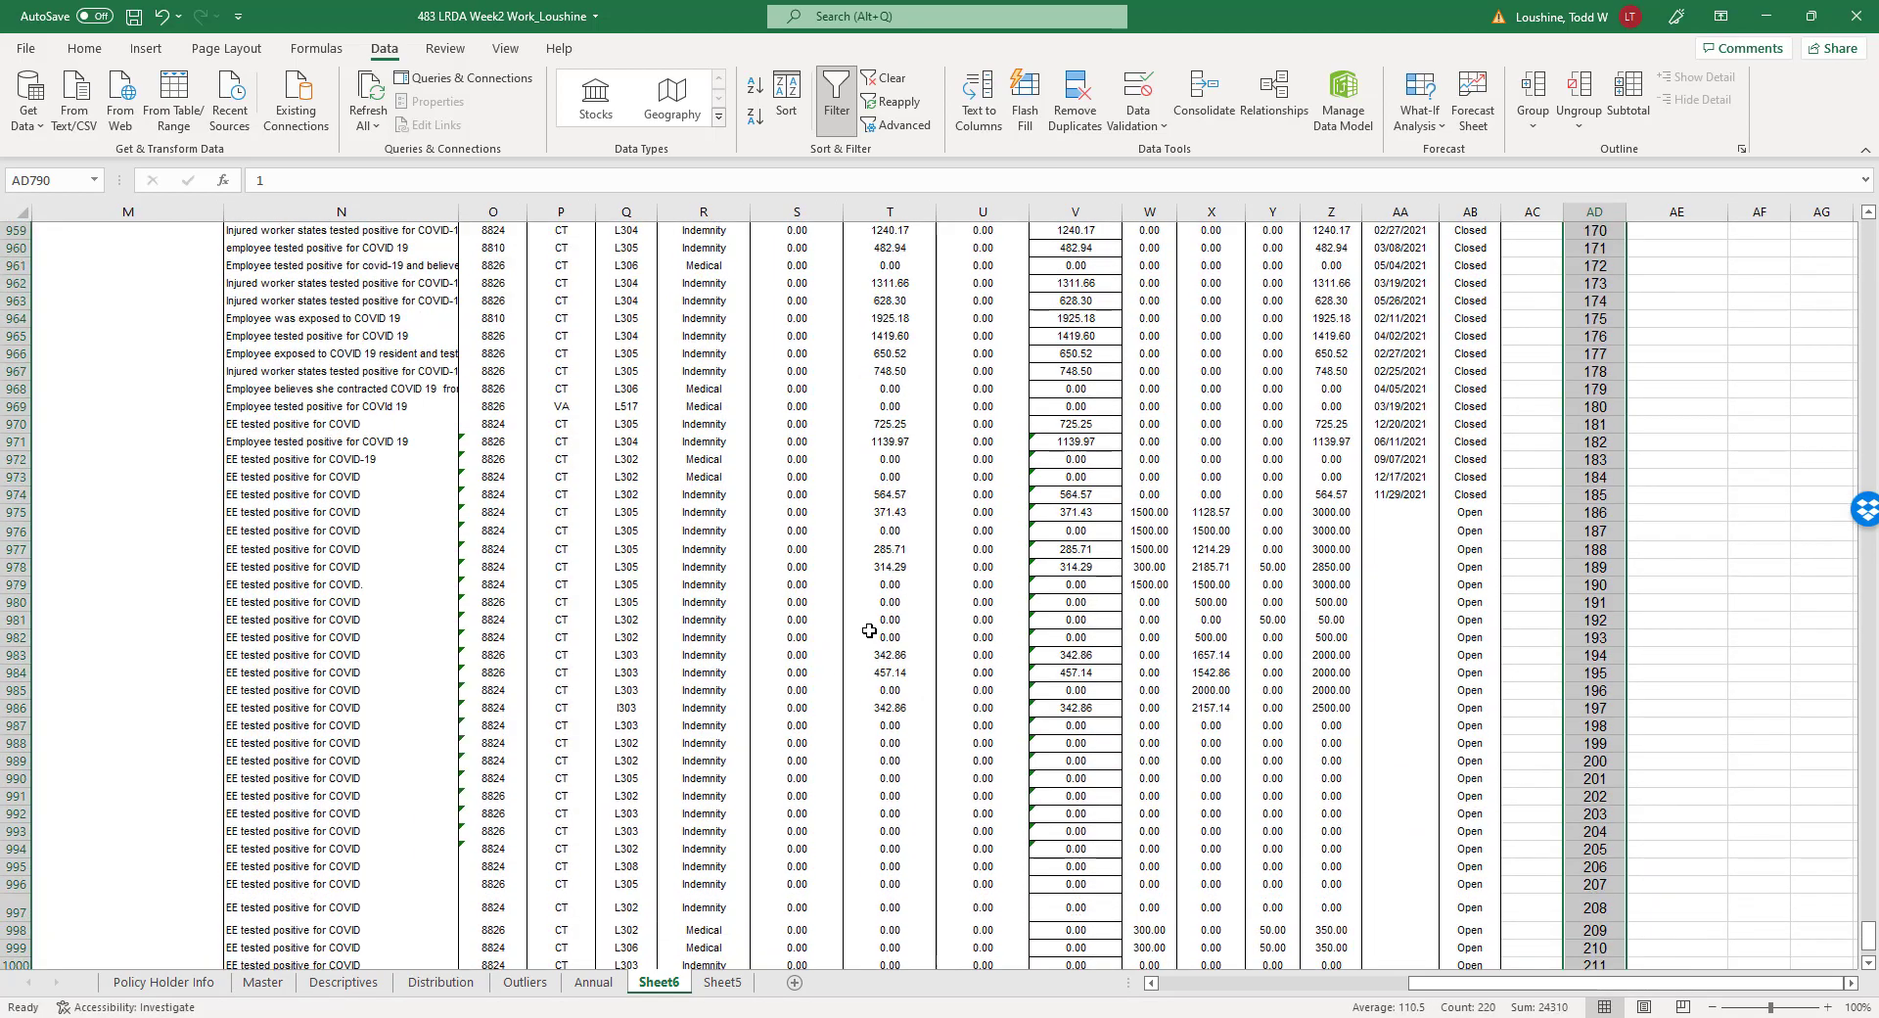
scroll(869, 630, up, 20)
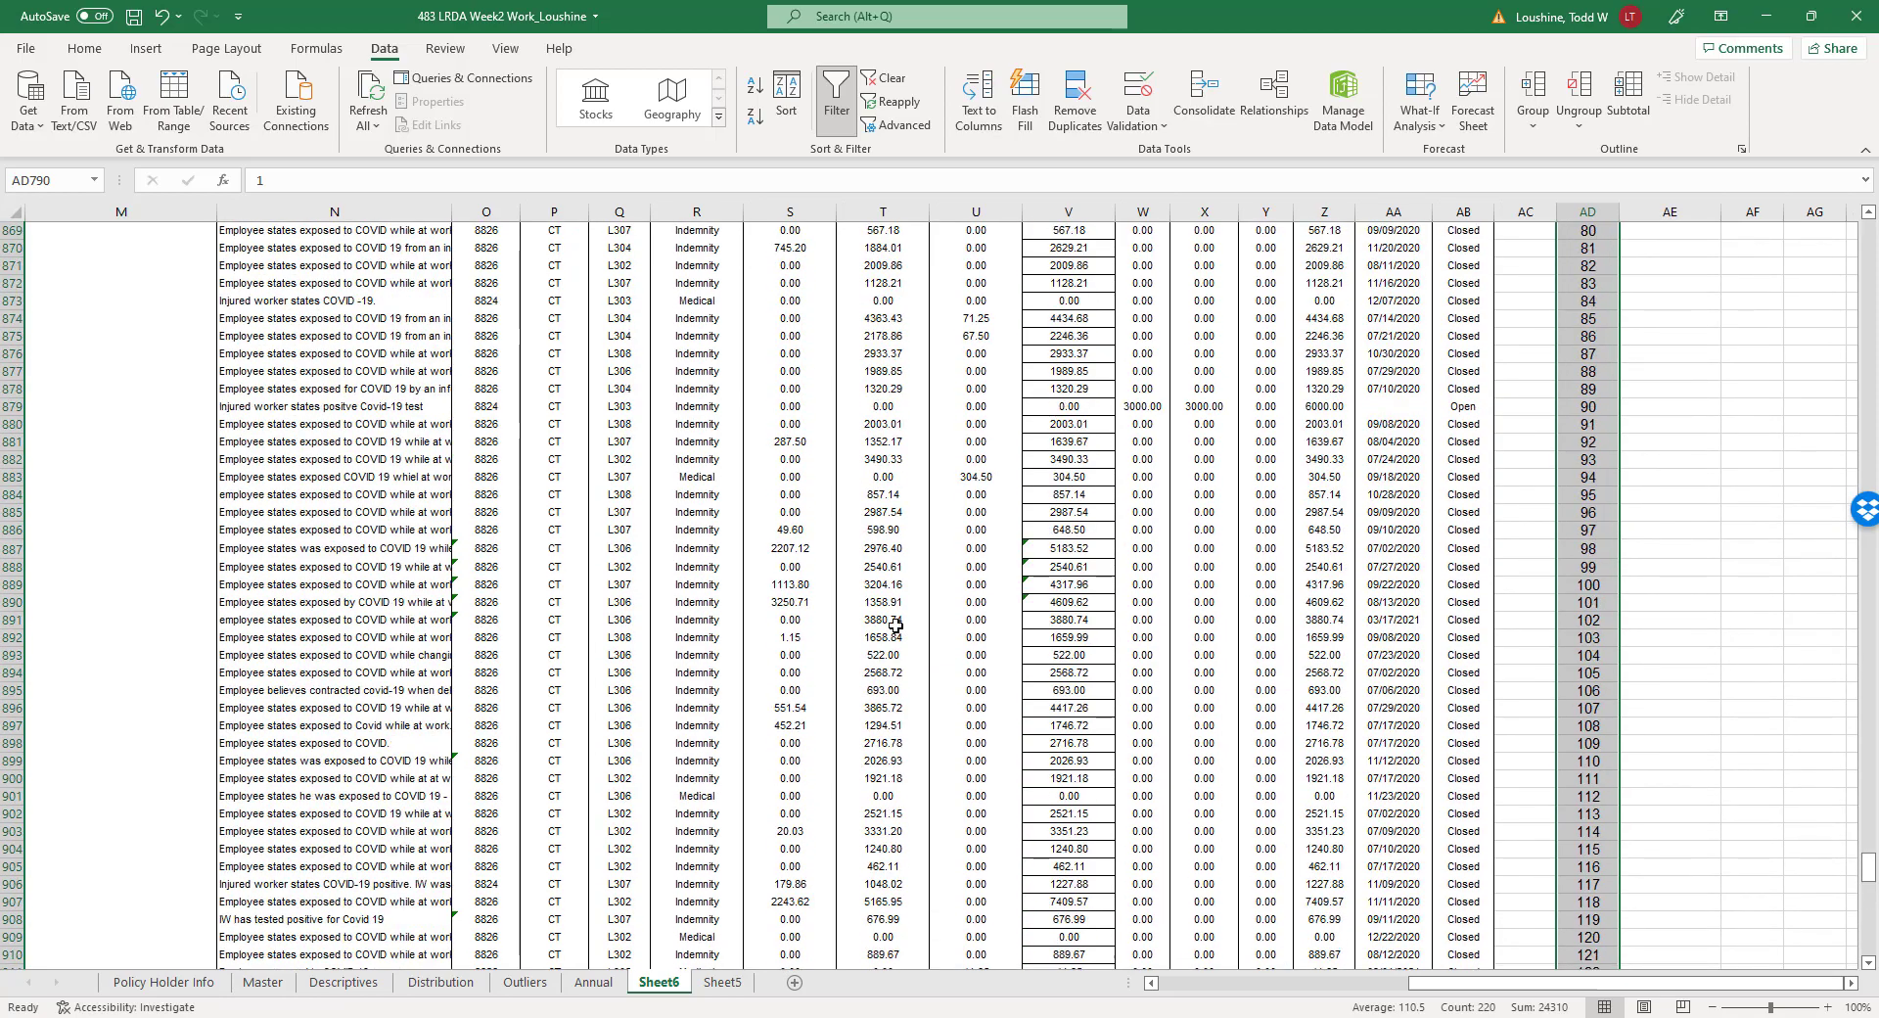
scroll(896, 623, up, 20)
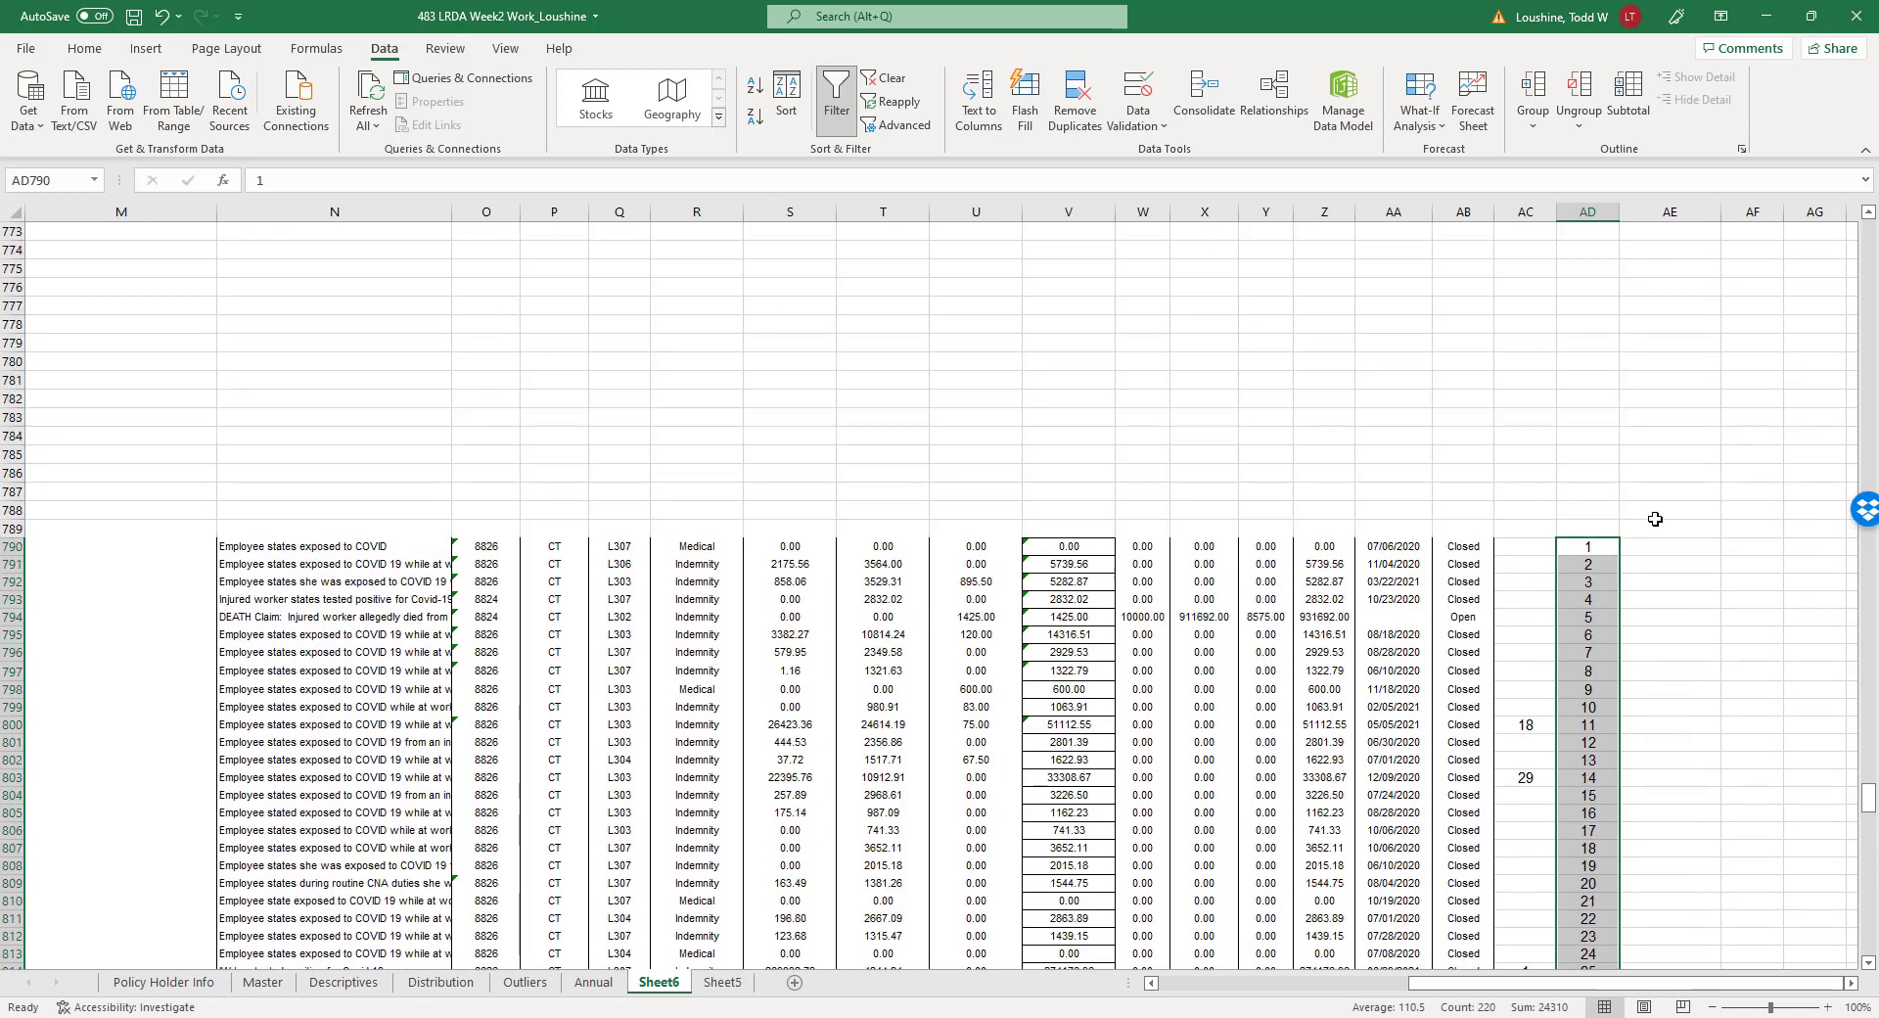
click(1708, 550)
text(=22)
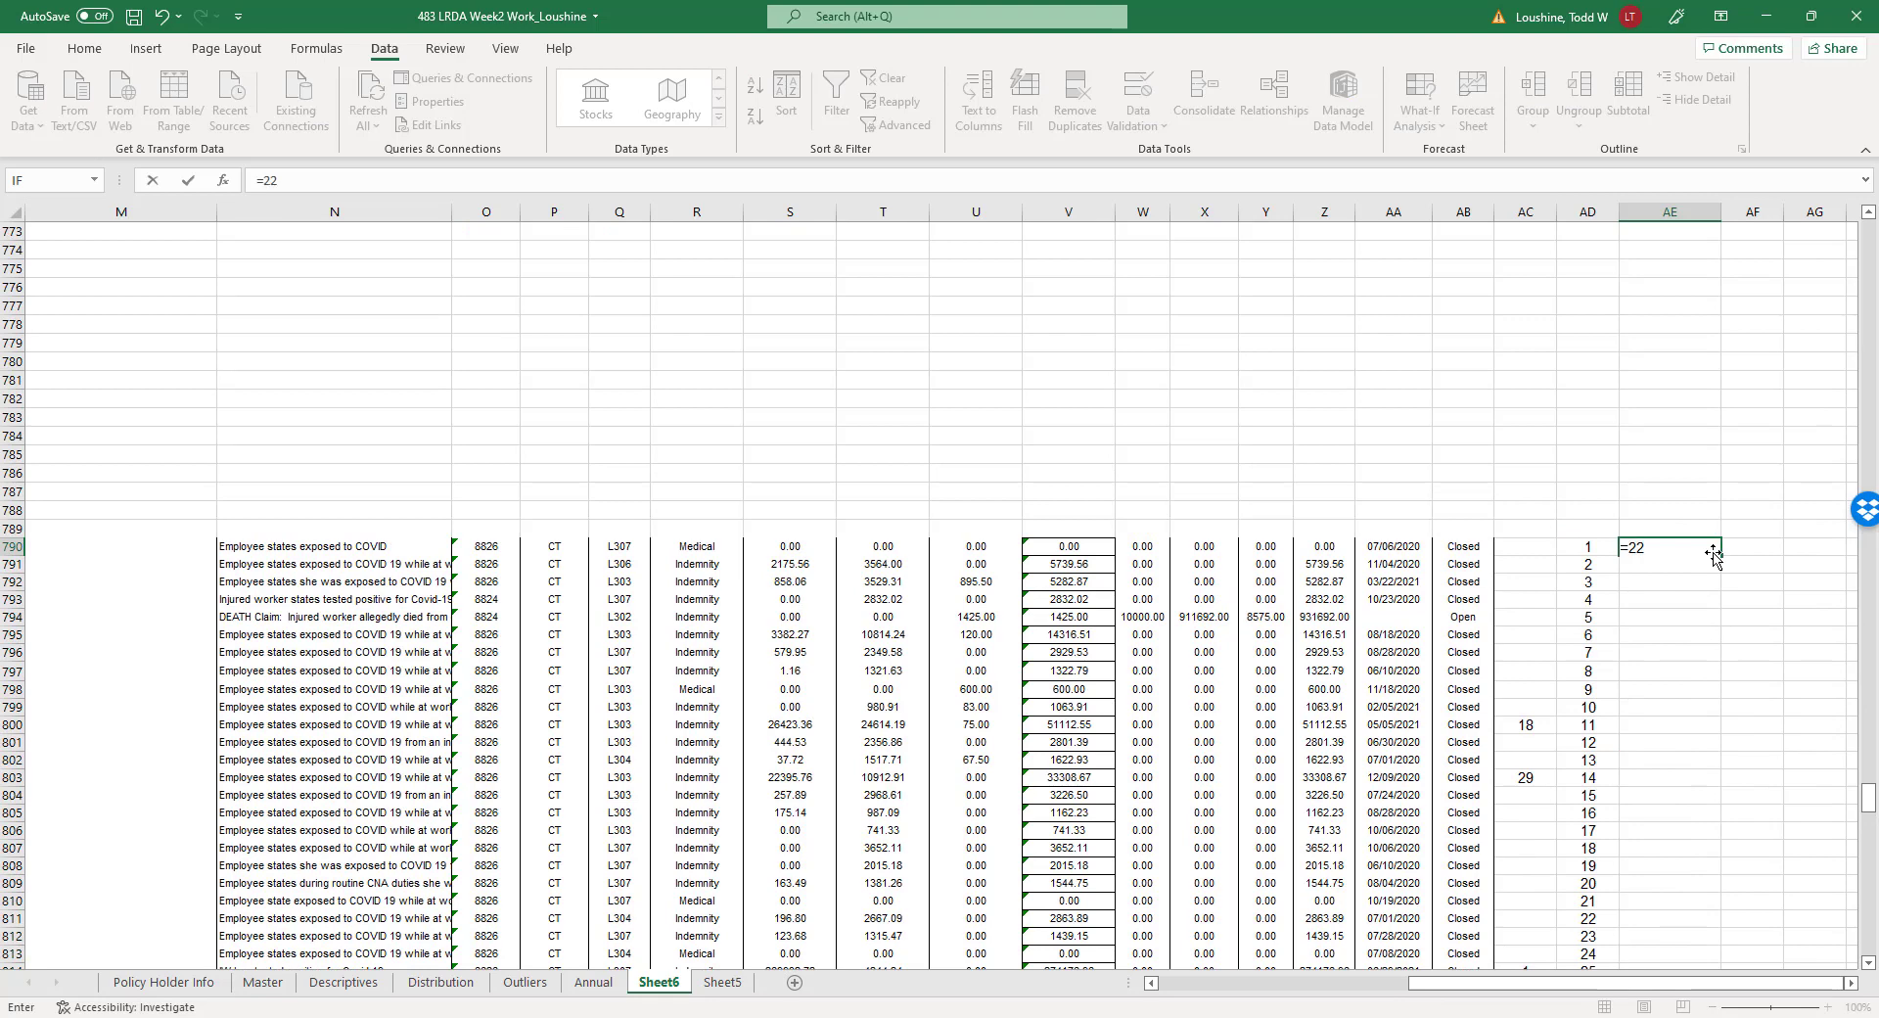
text(0/717)
key(Return)
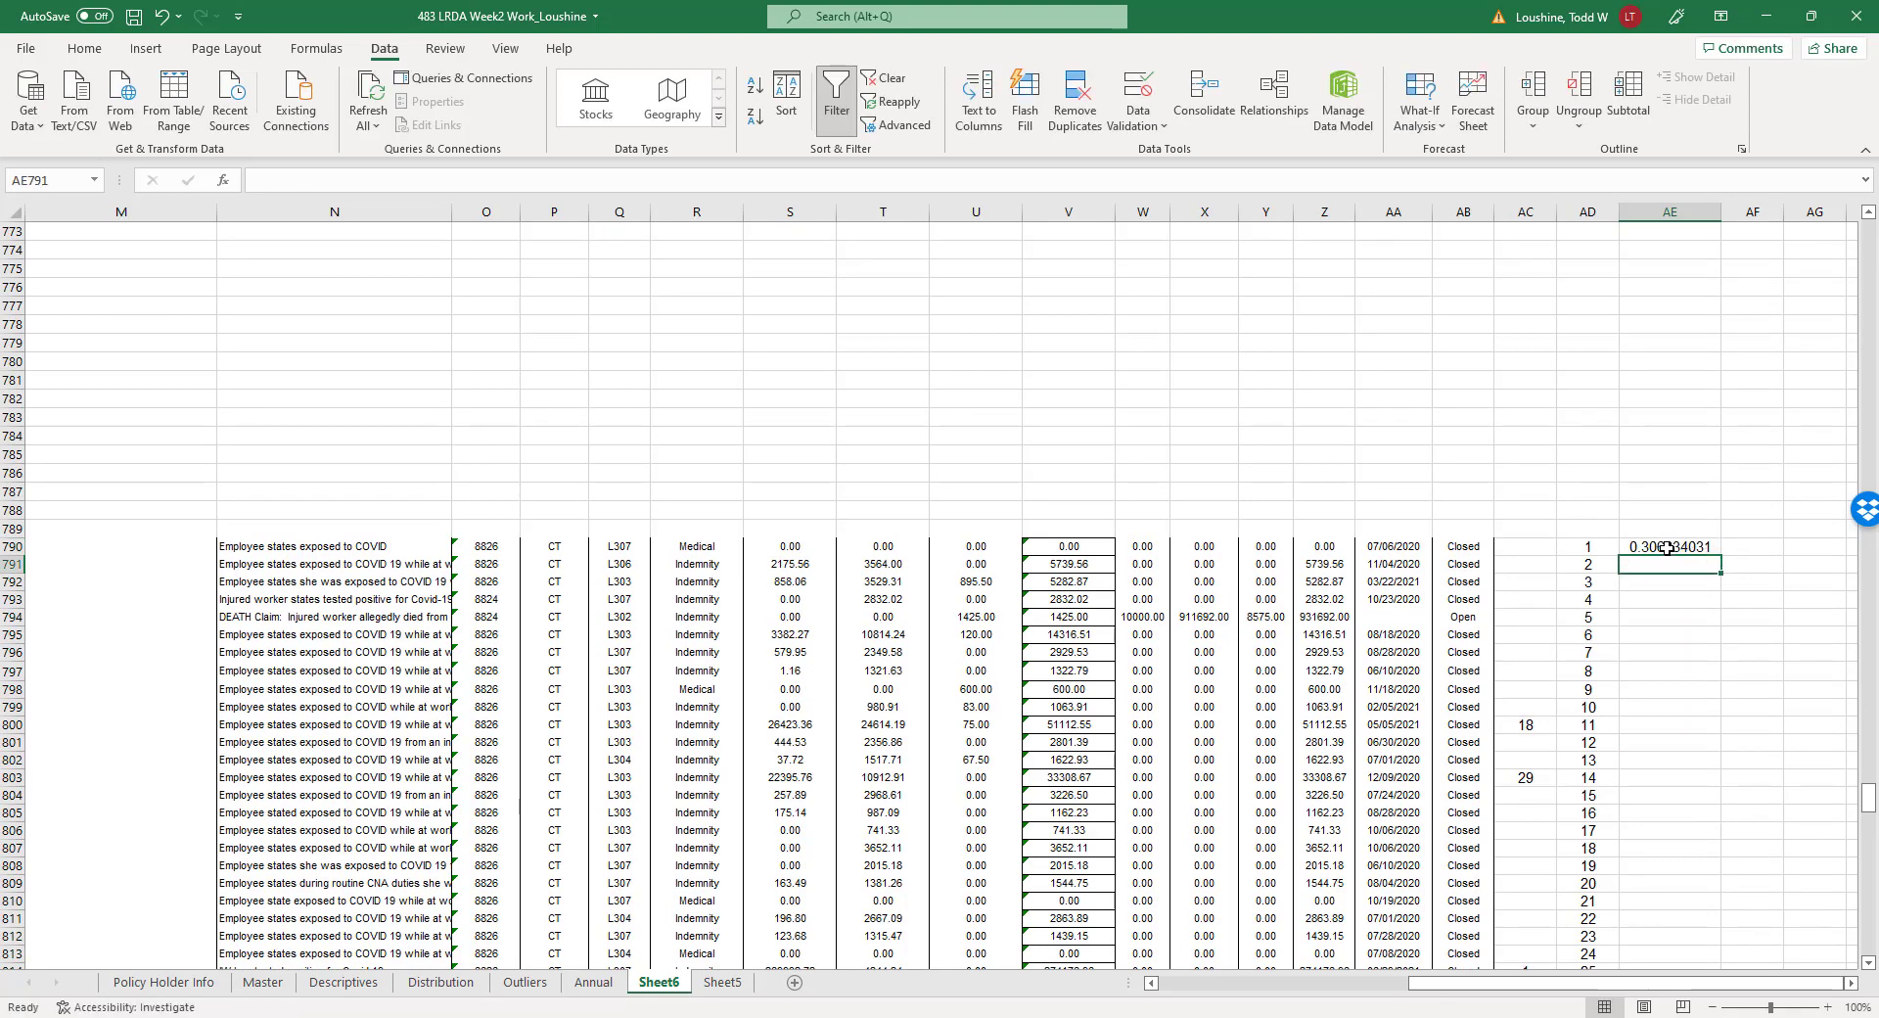
Format the COVID-19 share in AE790 as a percentage.
click(1665, 546)
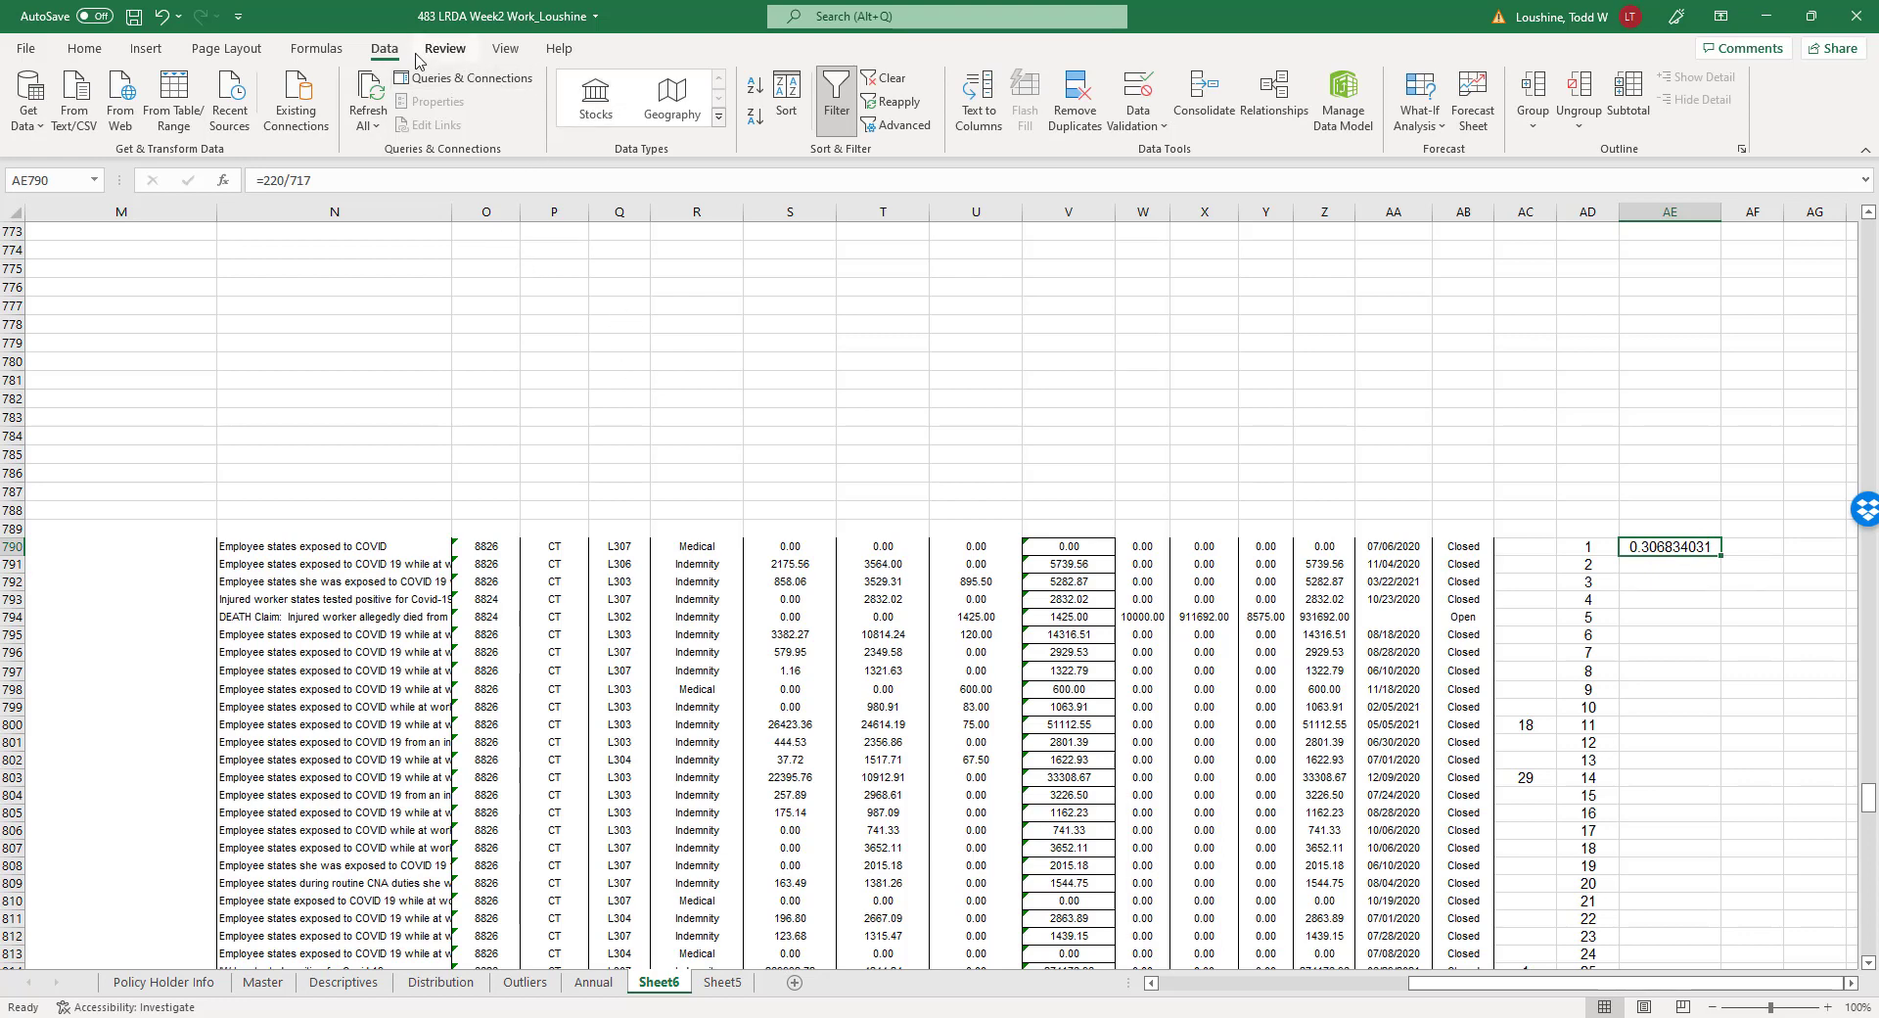
click(90, 51)
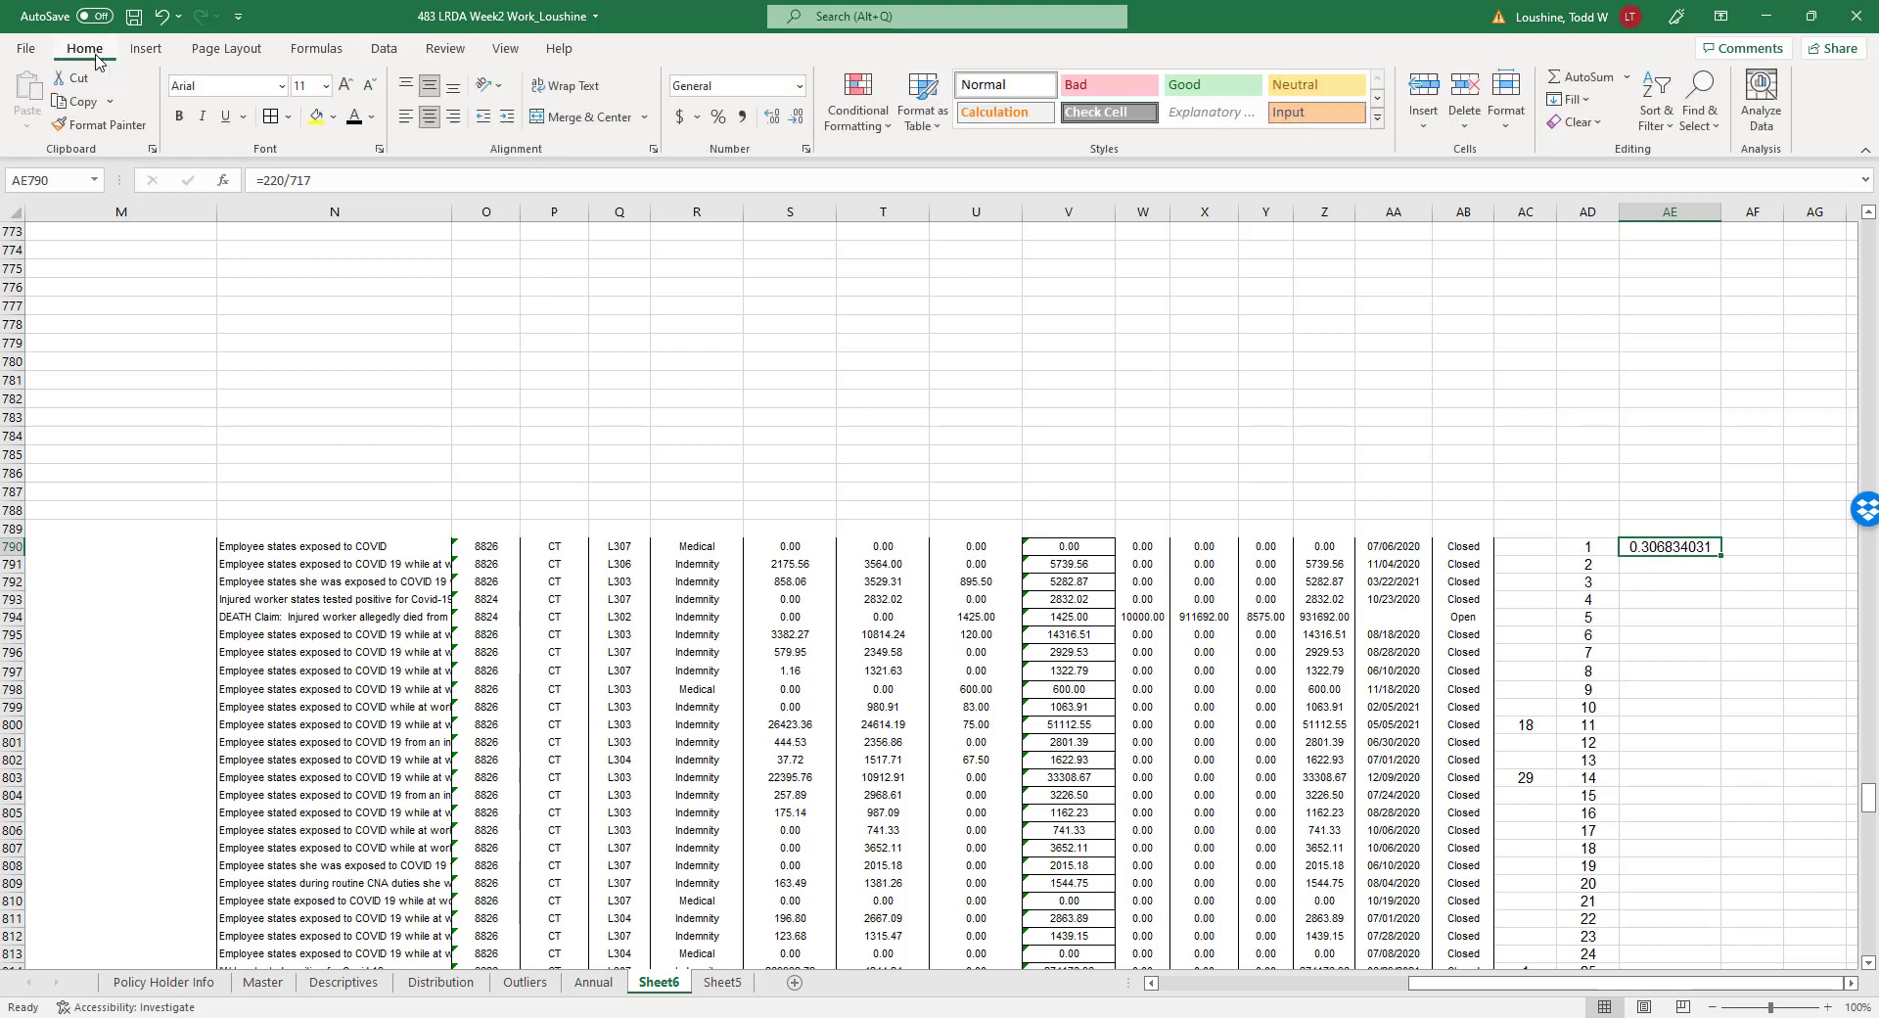
click(800, 88)
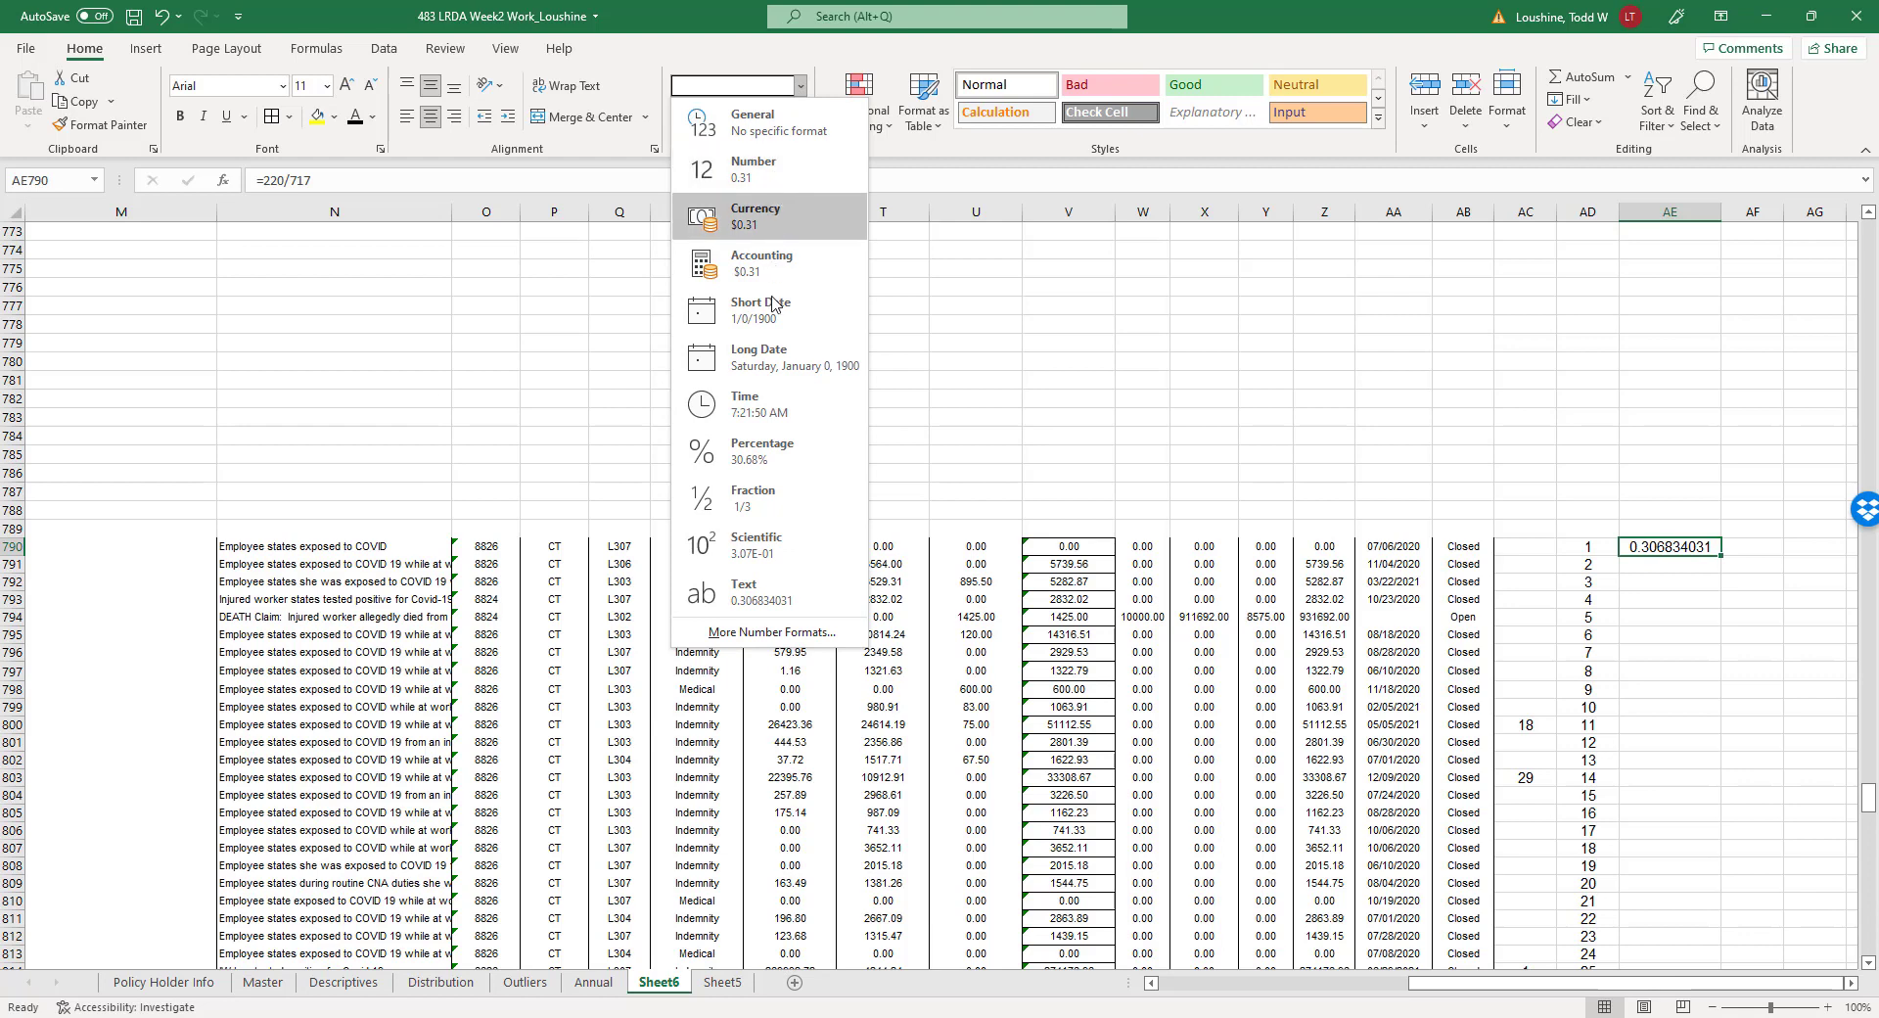
click(768, 409)
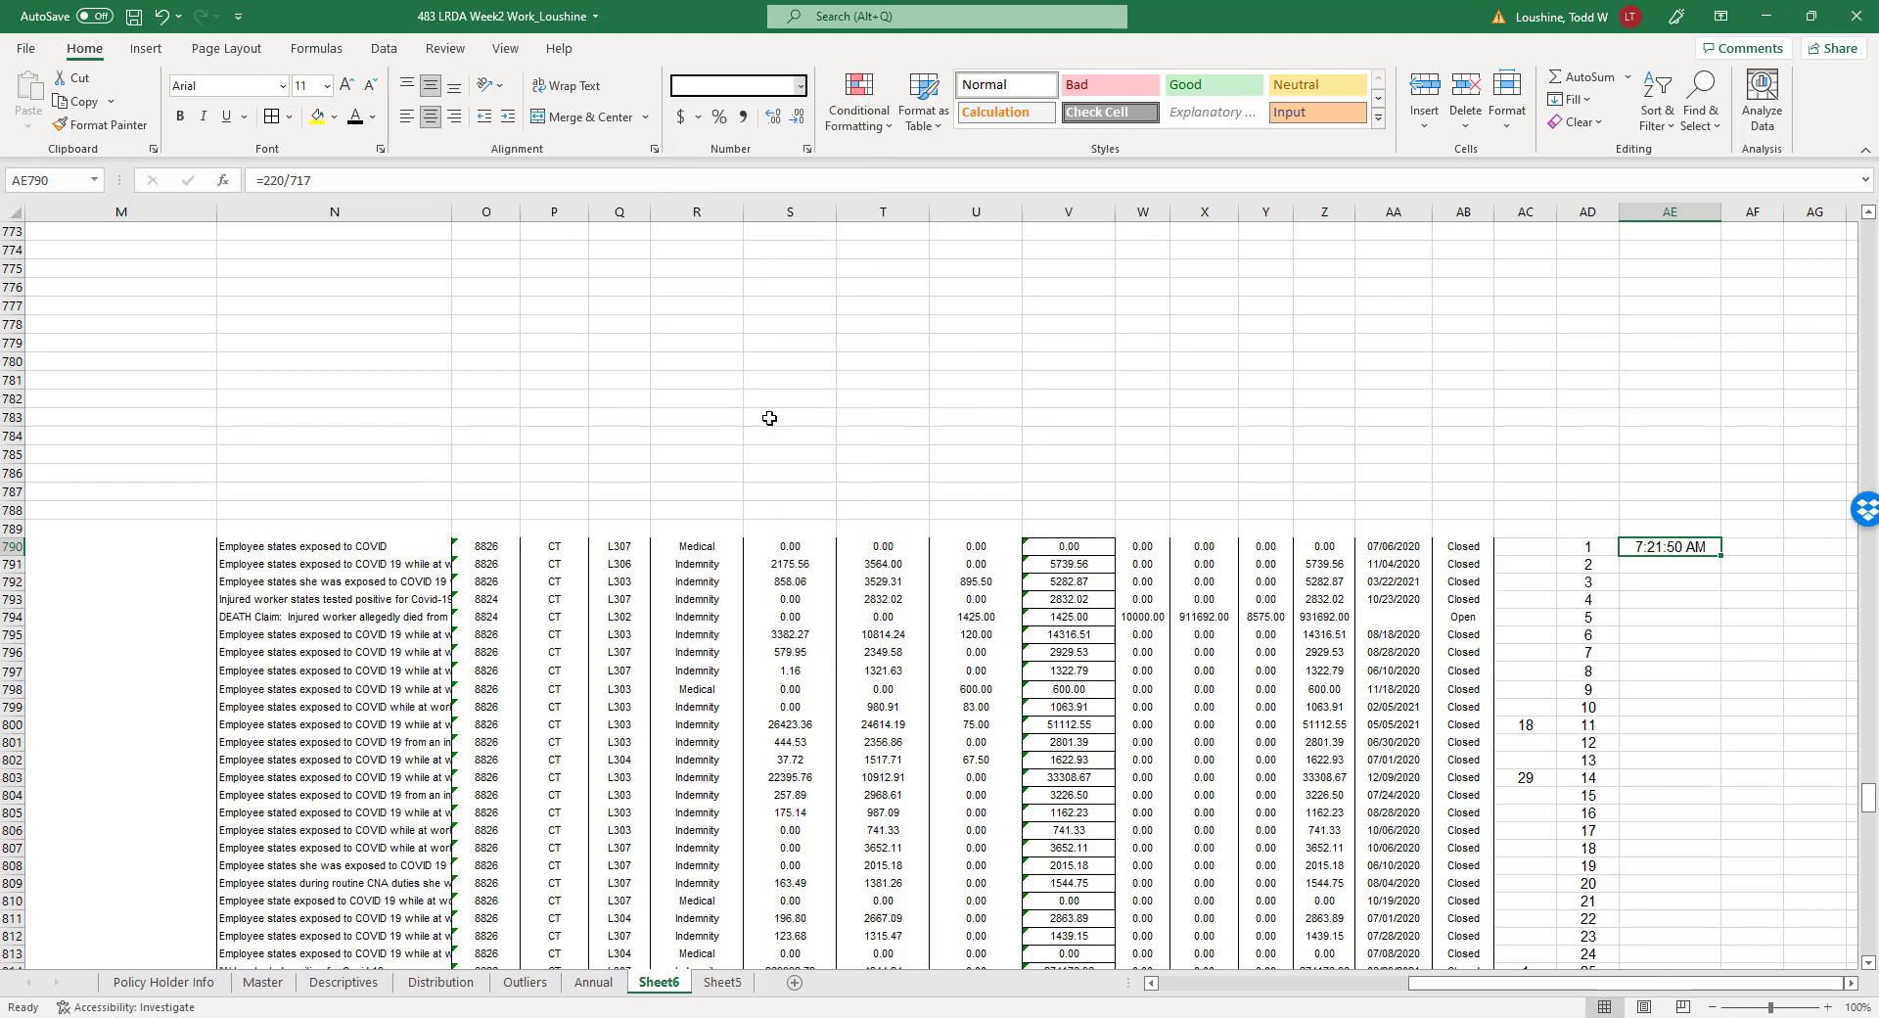
click(800, 86)
click(763, 452)
click(1228, 382)
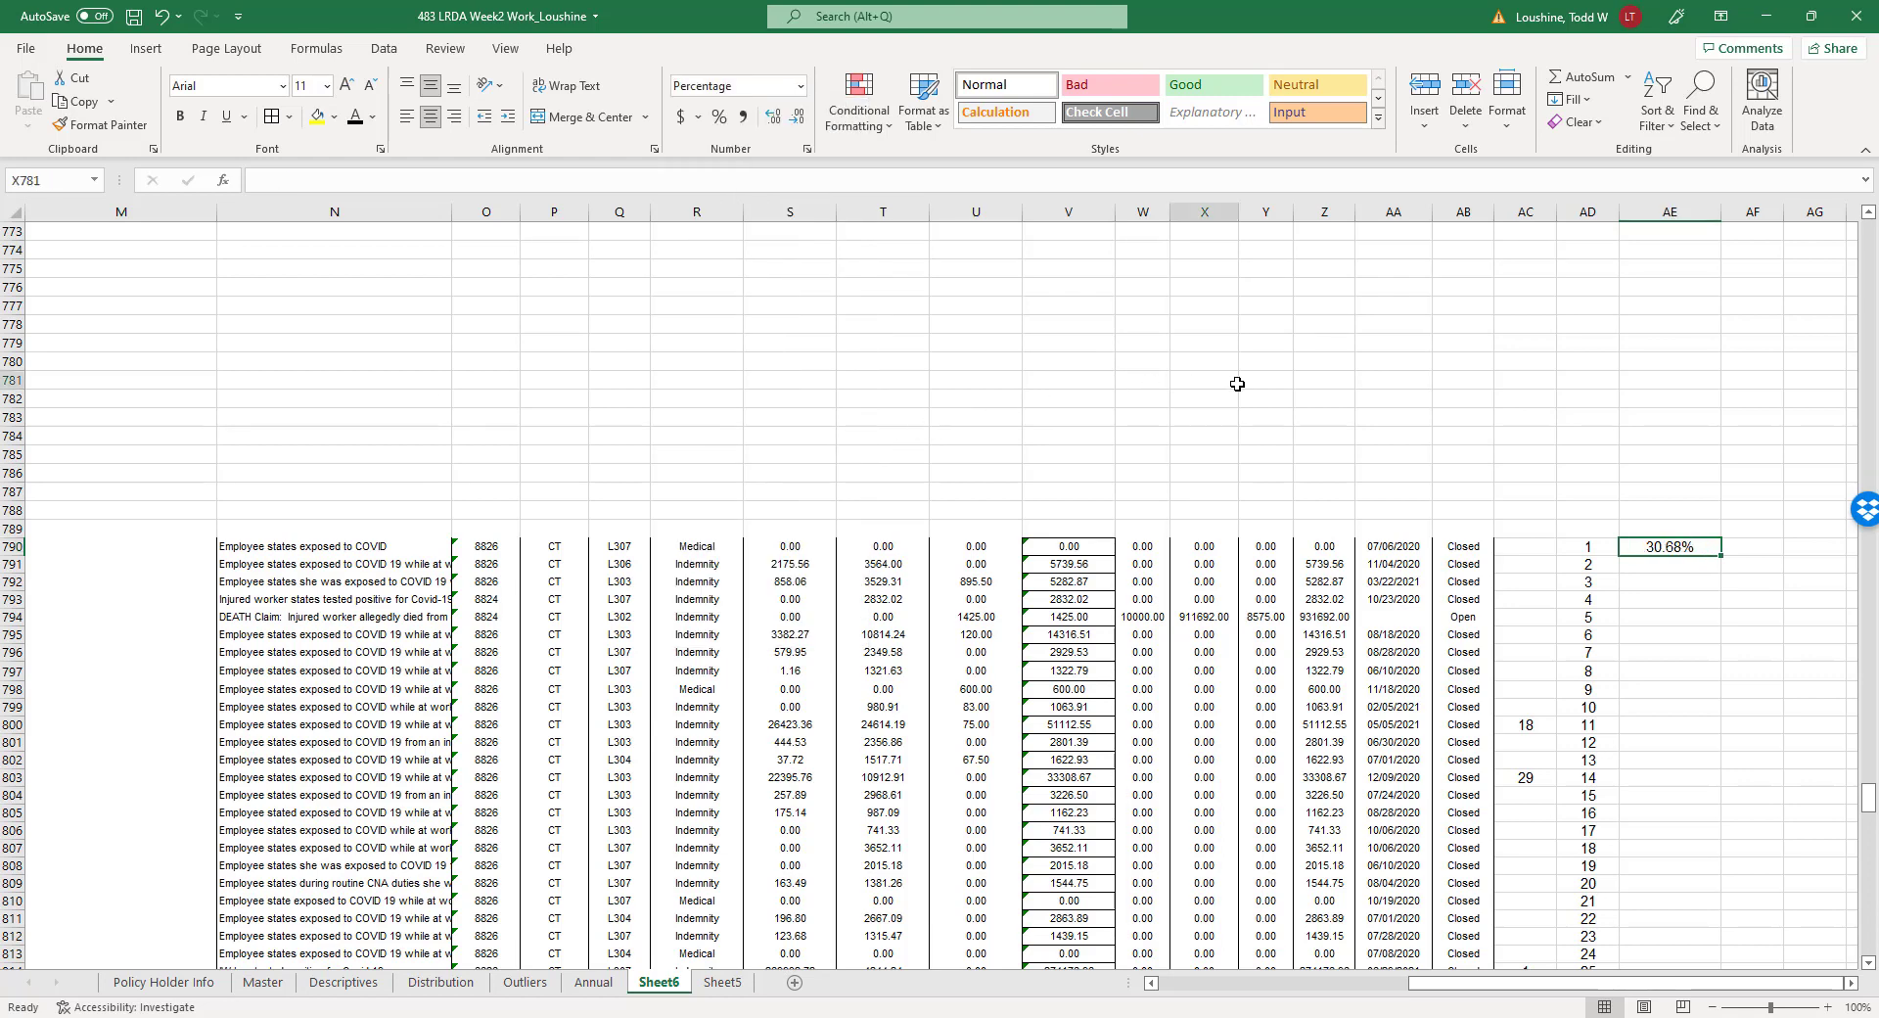
Add a new series to the annual Count chart, using the Sheet6 years in Q748:Q754 as its X values.
scroll(936, 480, up, 11)
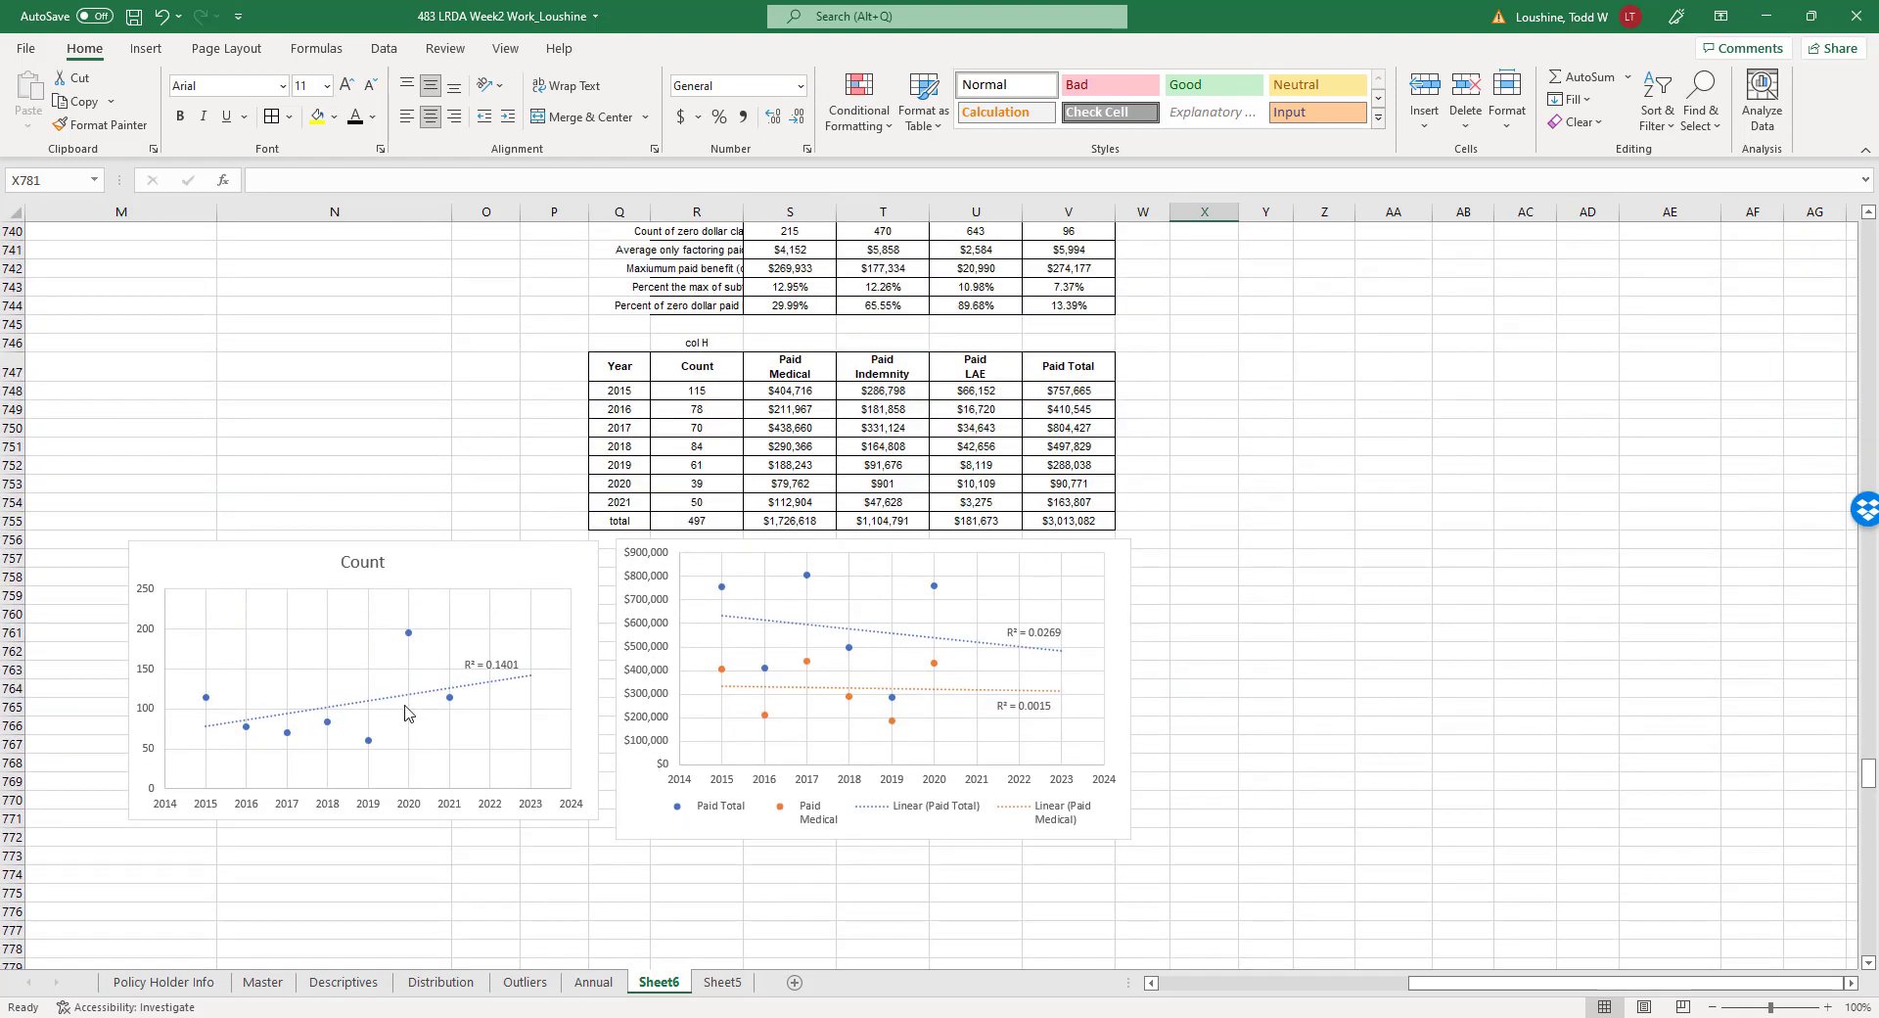
click(404, 636)
right_click(407, 634)
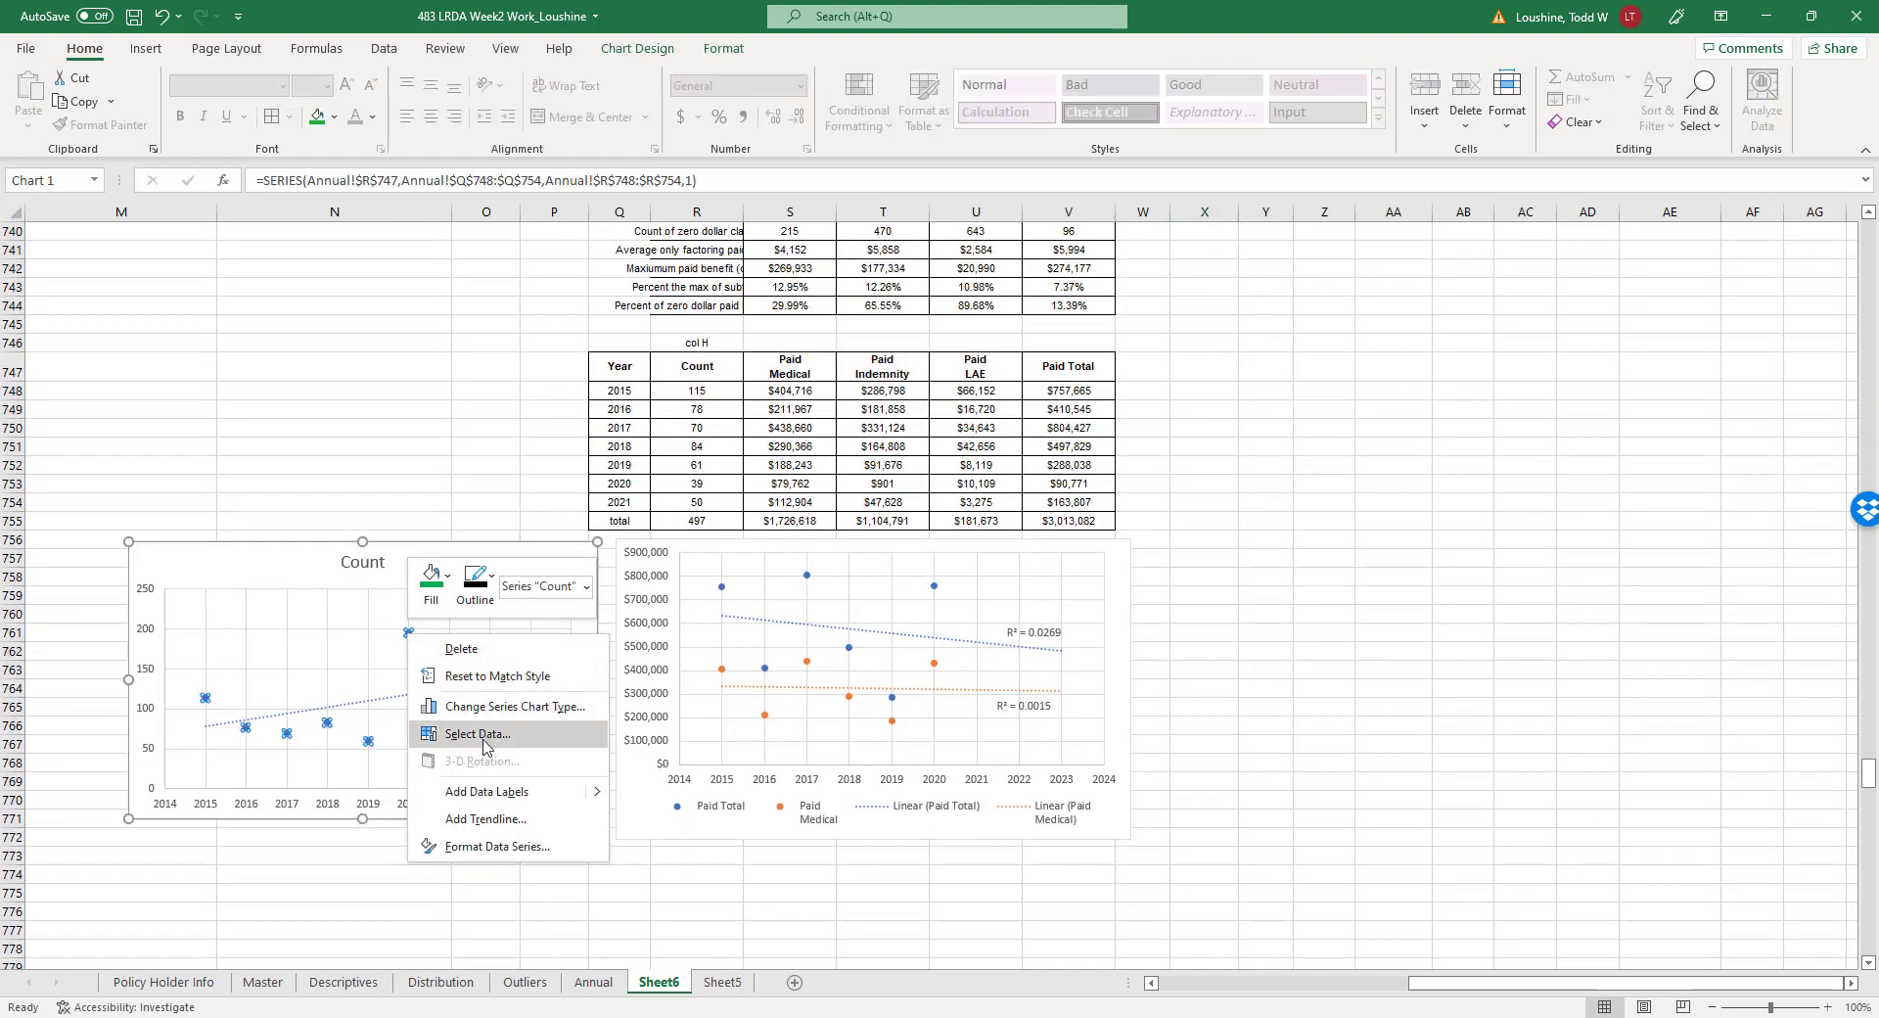
click(479, 738)
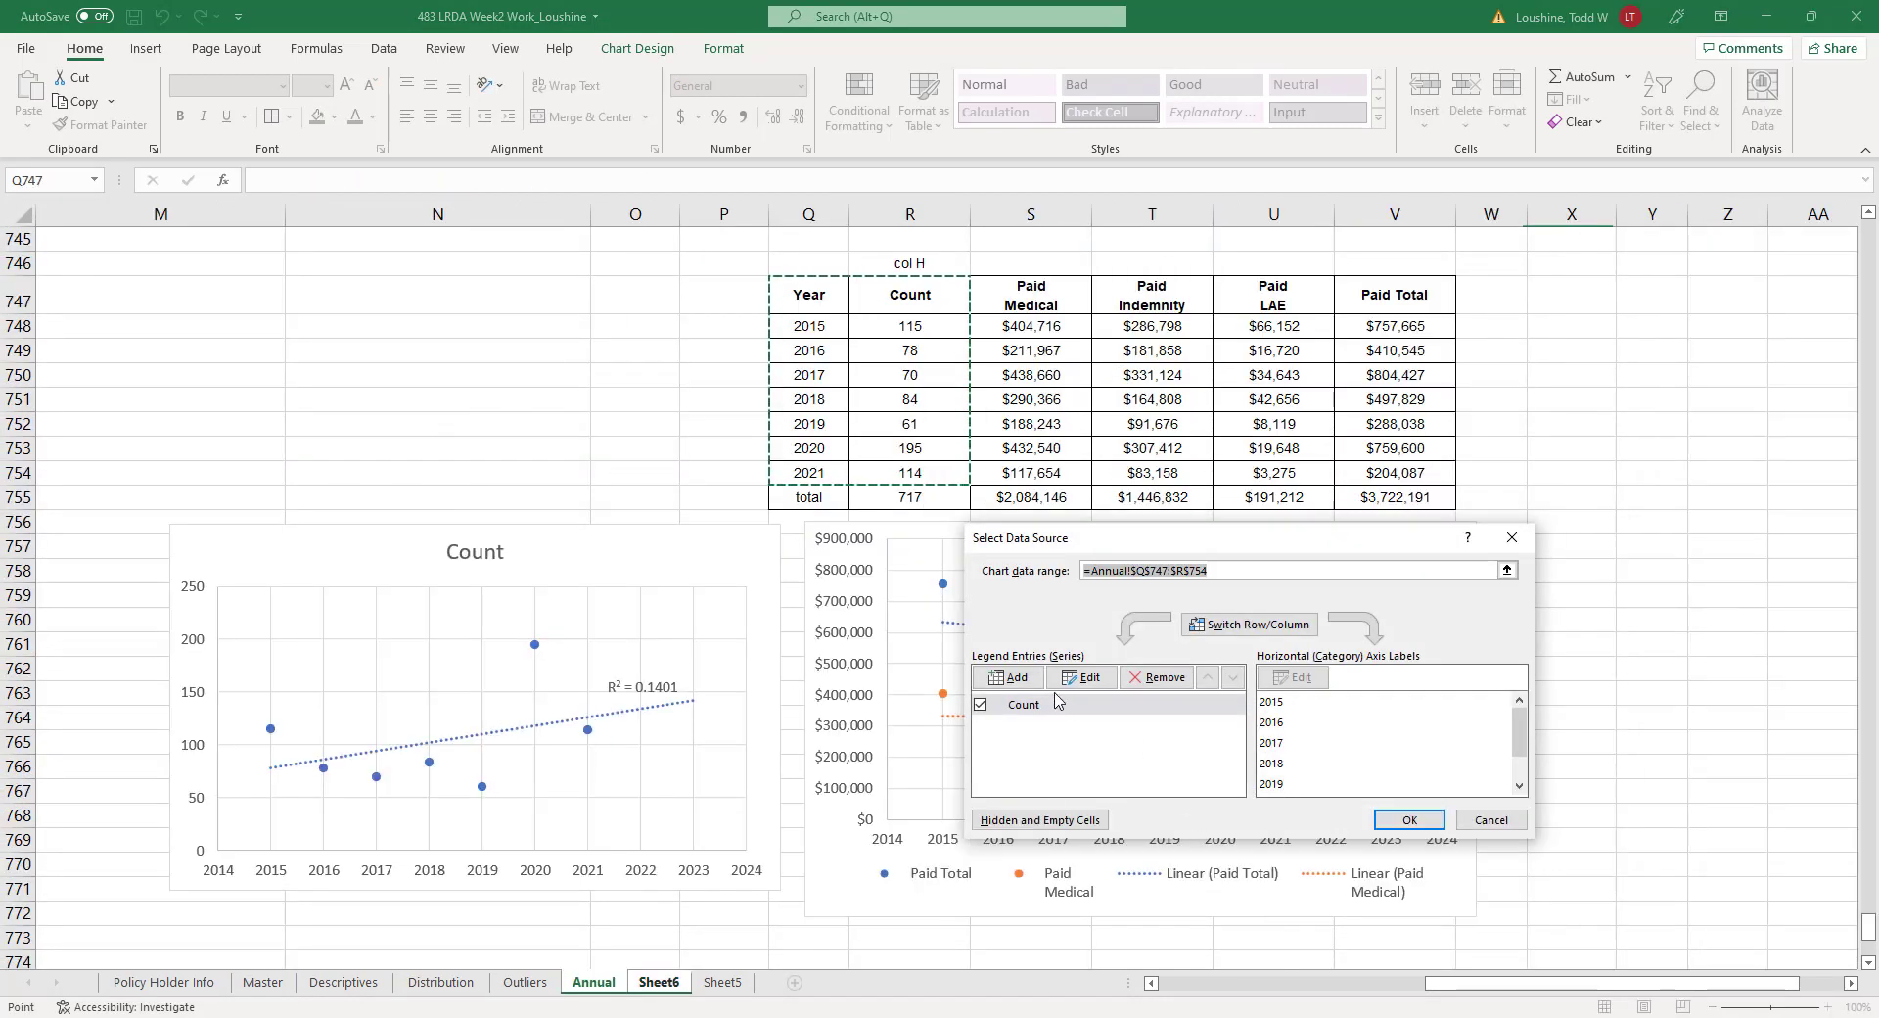
click(1008, 677)
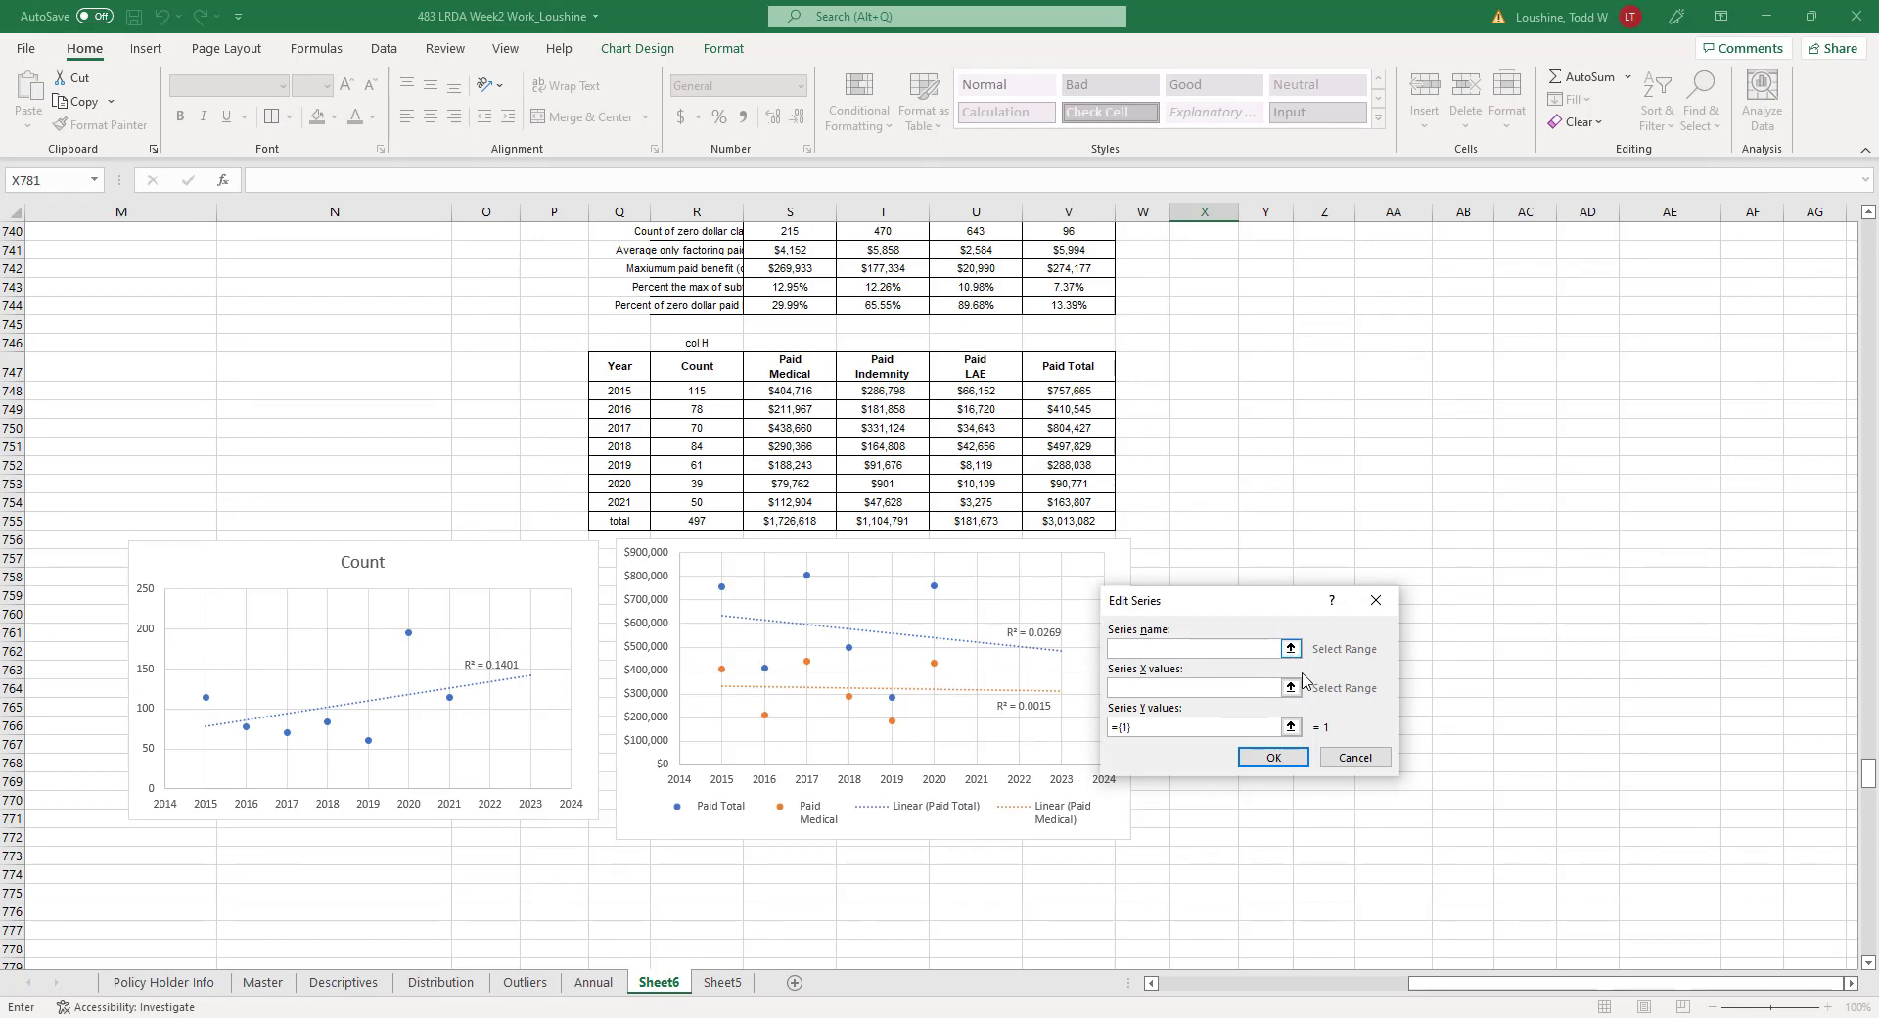
click(1290, 687)
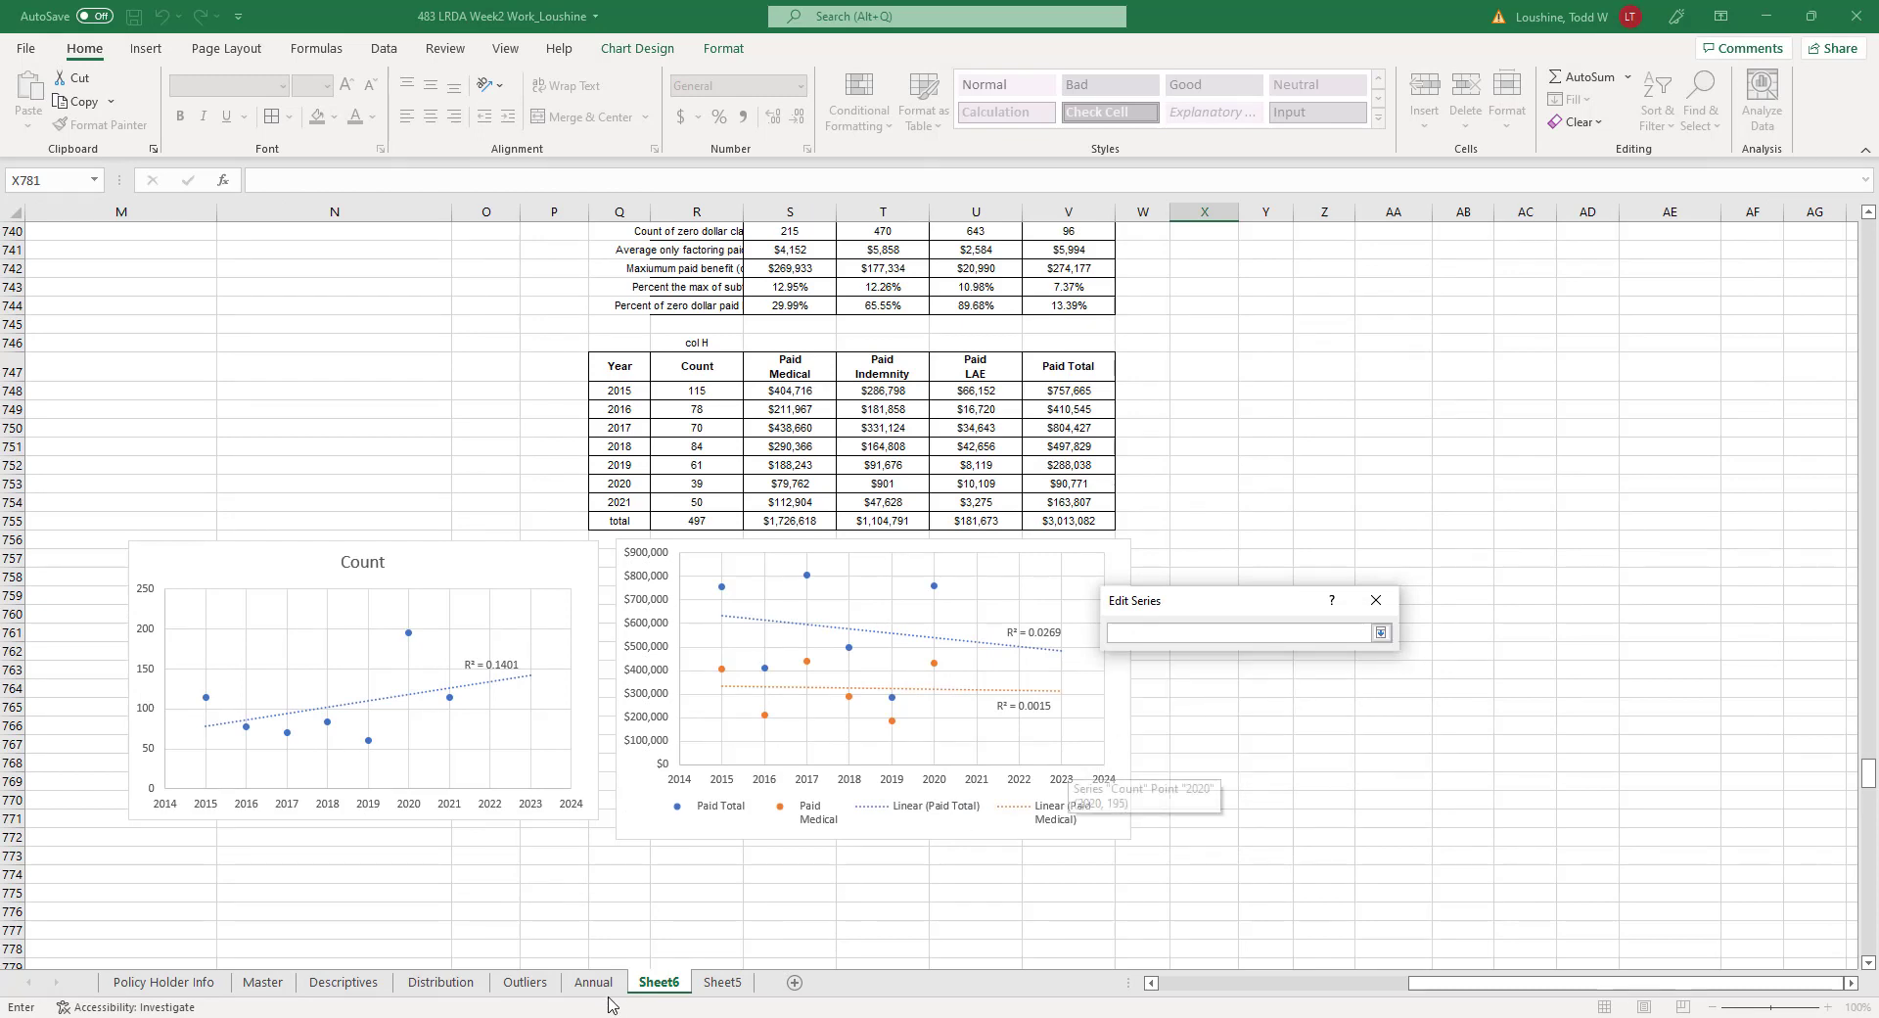
drag(626, 392, 633, 499)
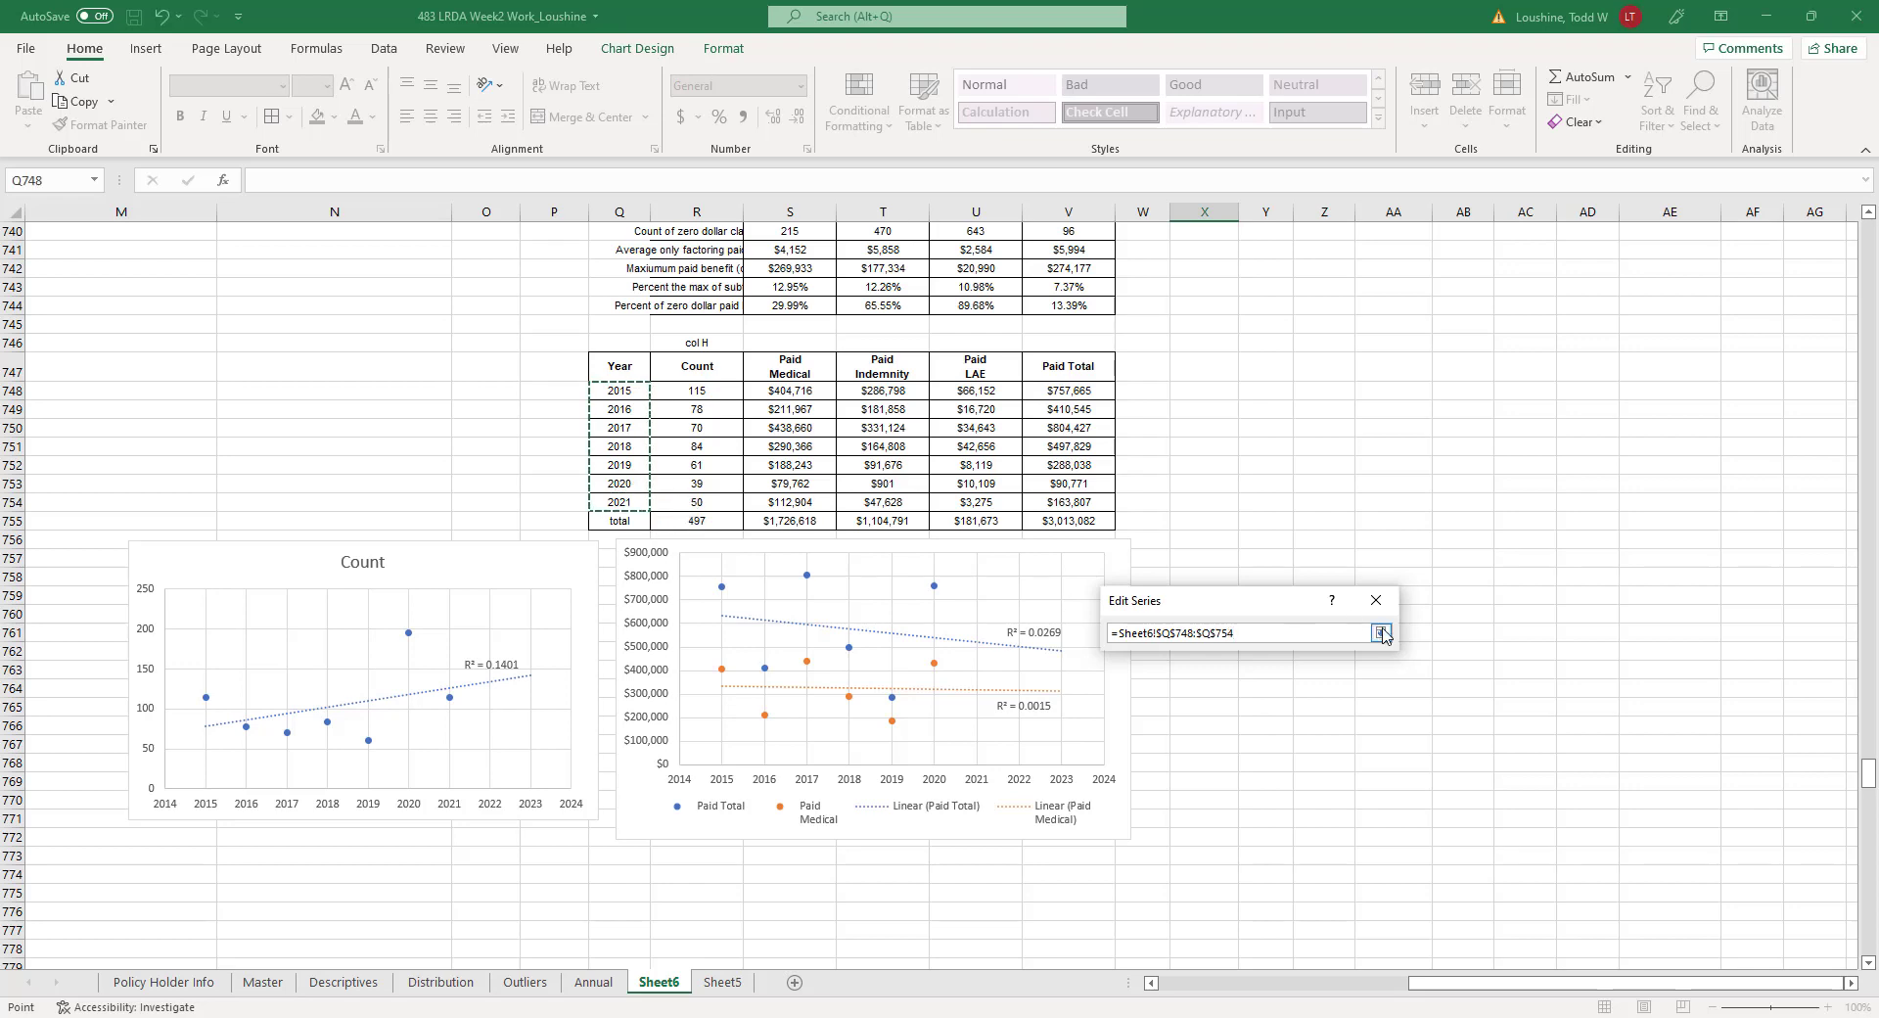
click(1380, 633)
Set the new count series' Y values to Sheet6 R748:R754 and apply the chart data changes.
click(1291, 726)
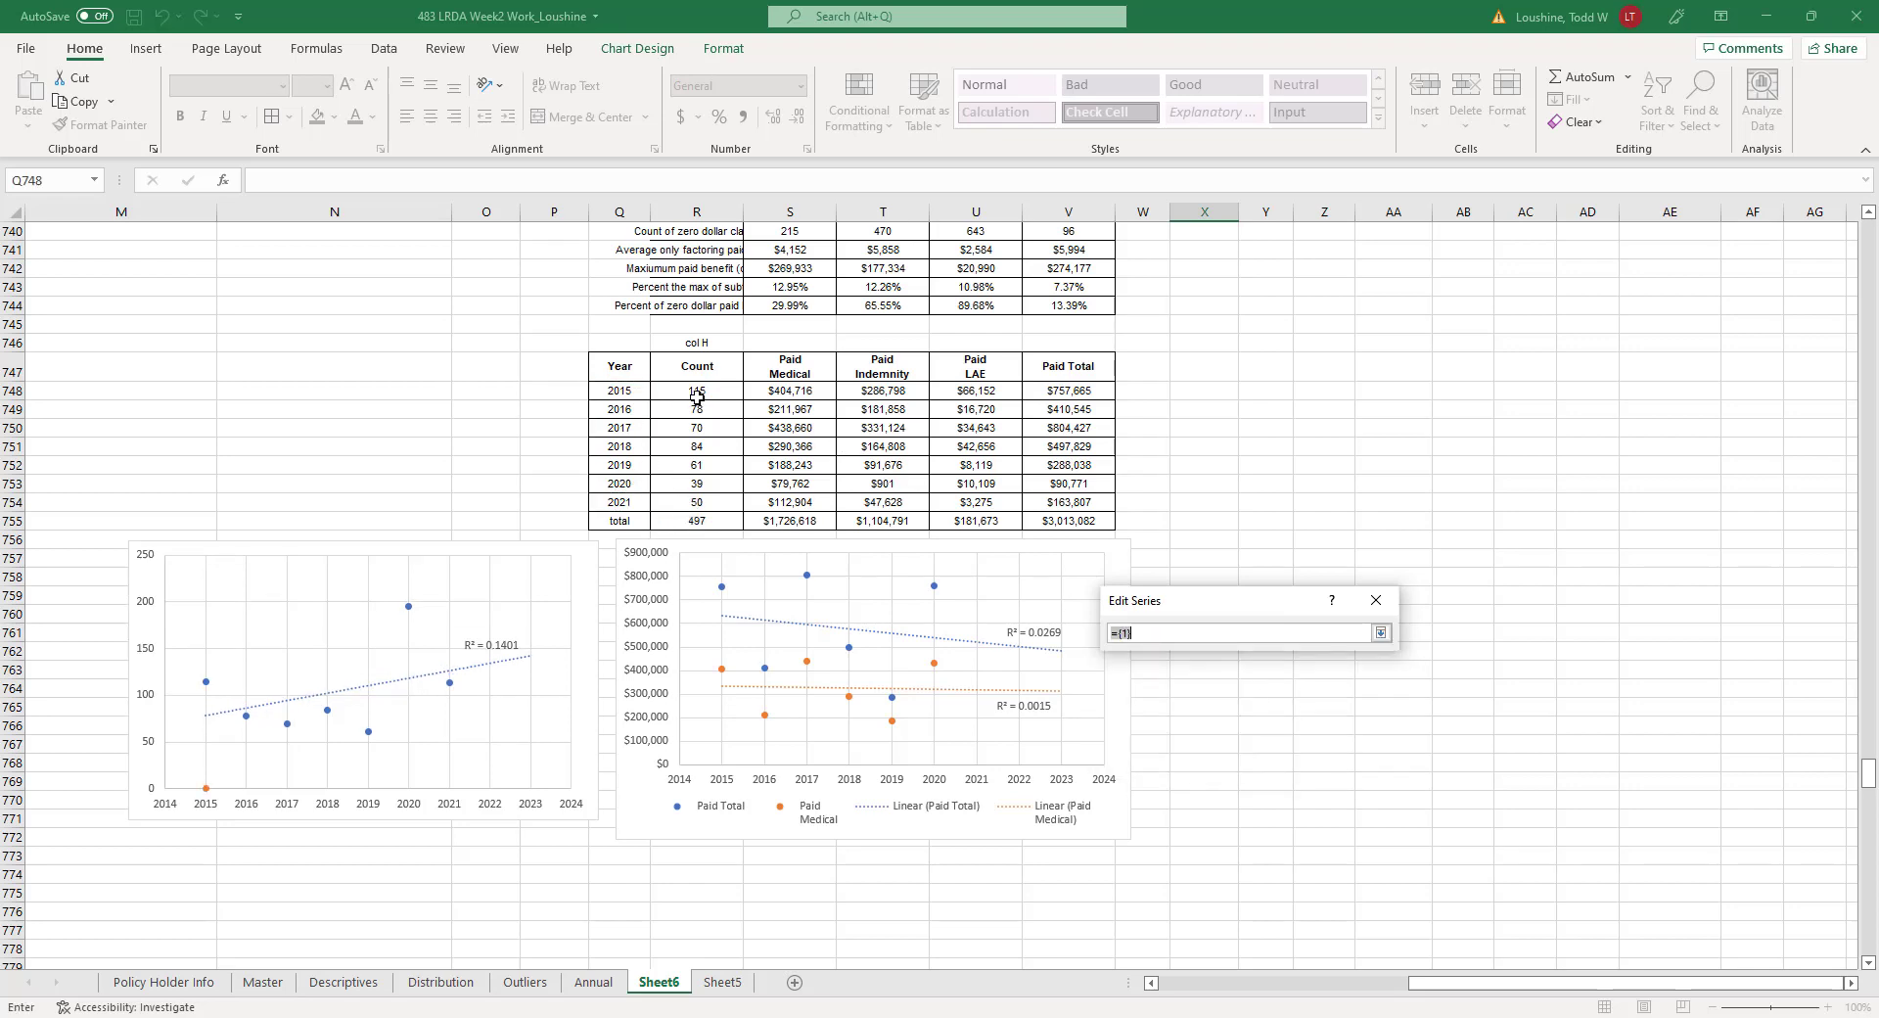
drag(697, 396, 708, 503)
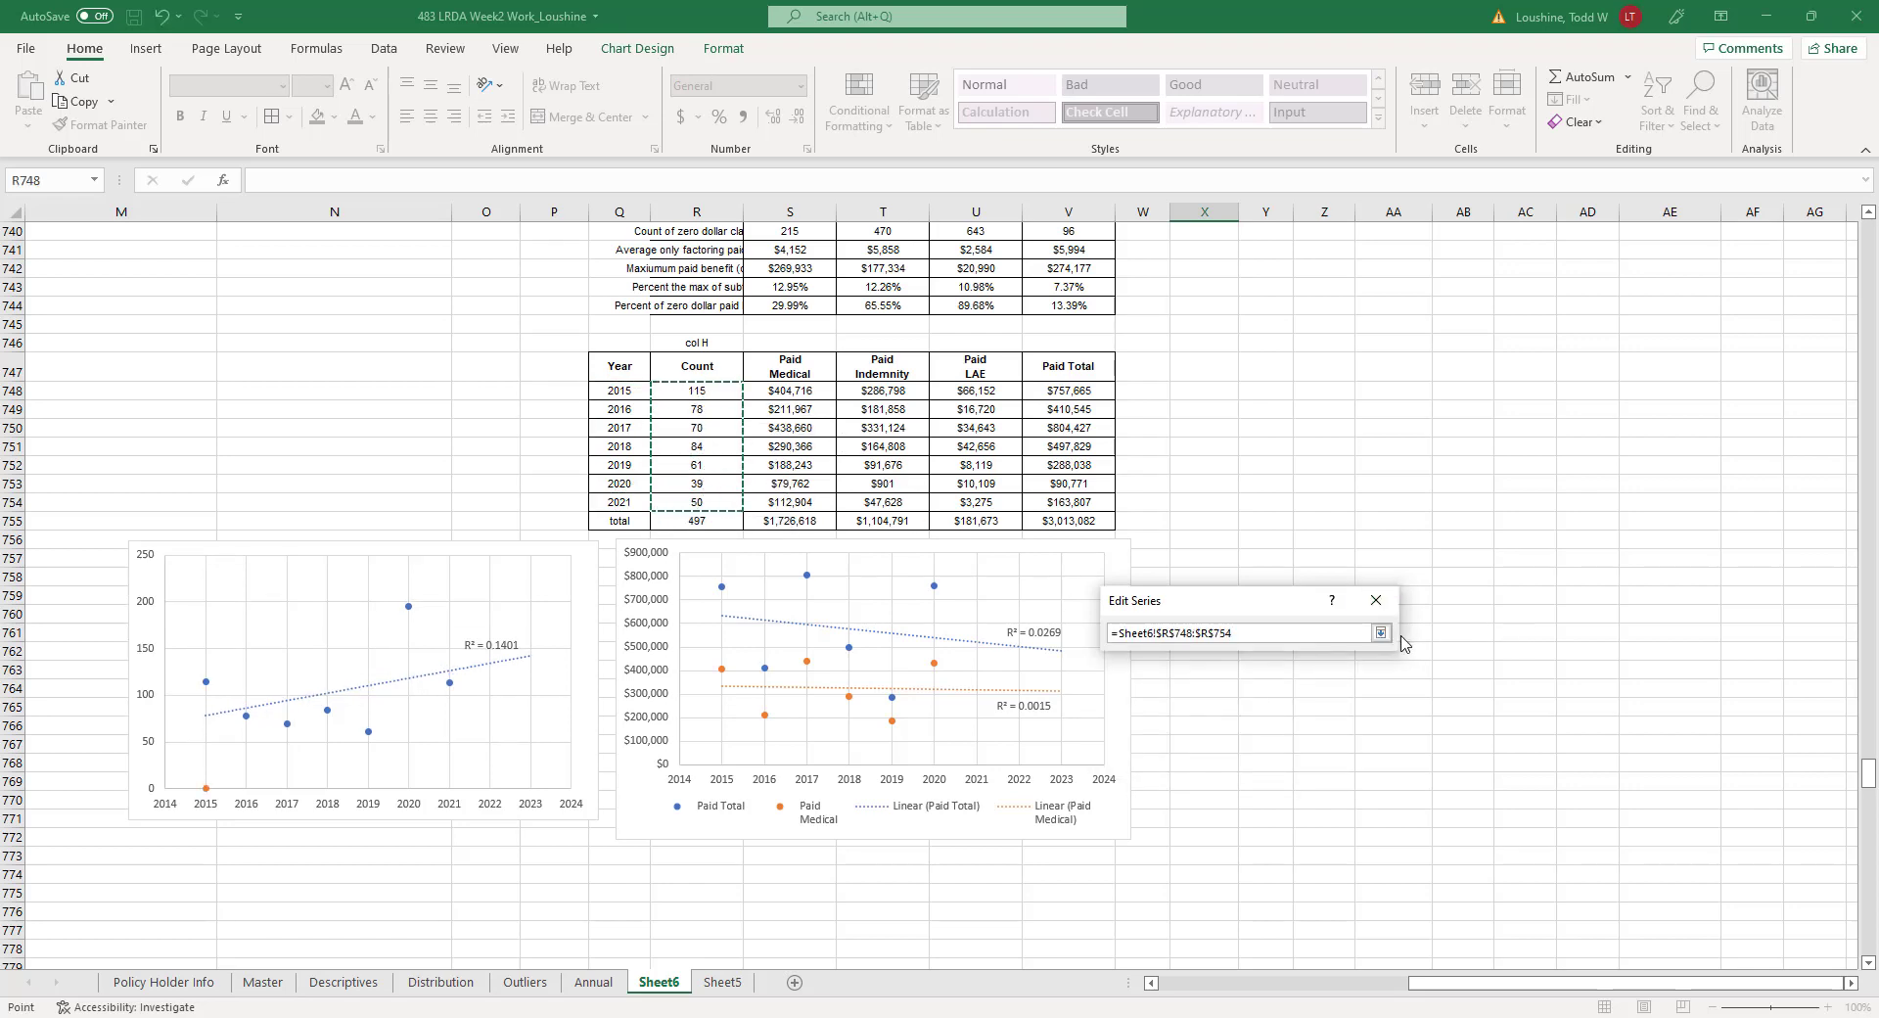
click(1381, 633)
click(1303, 760)
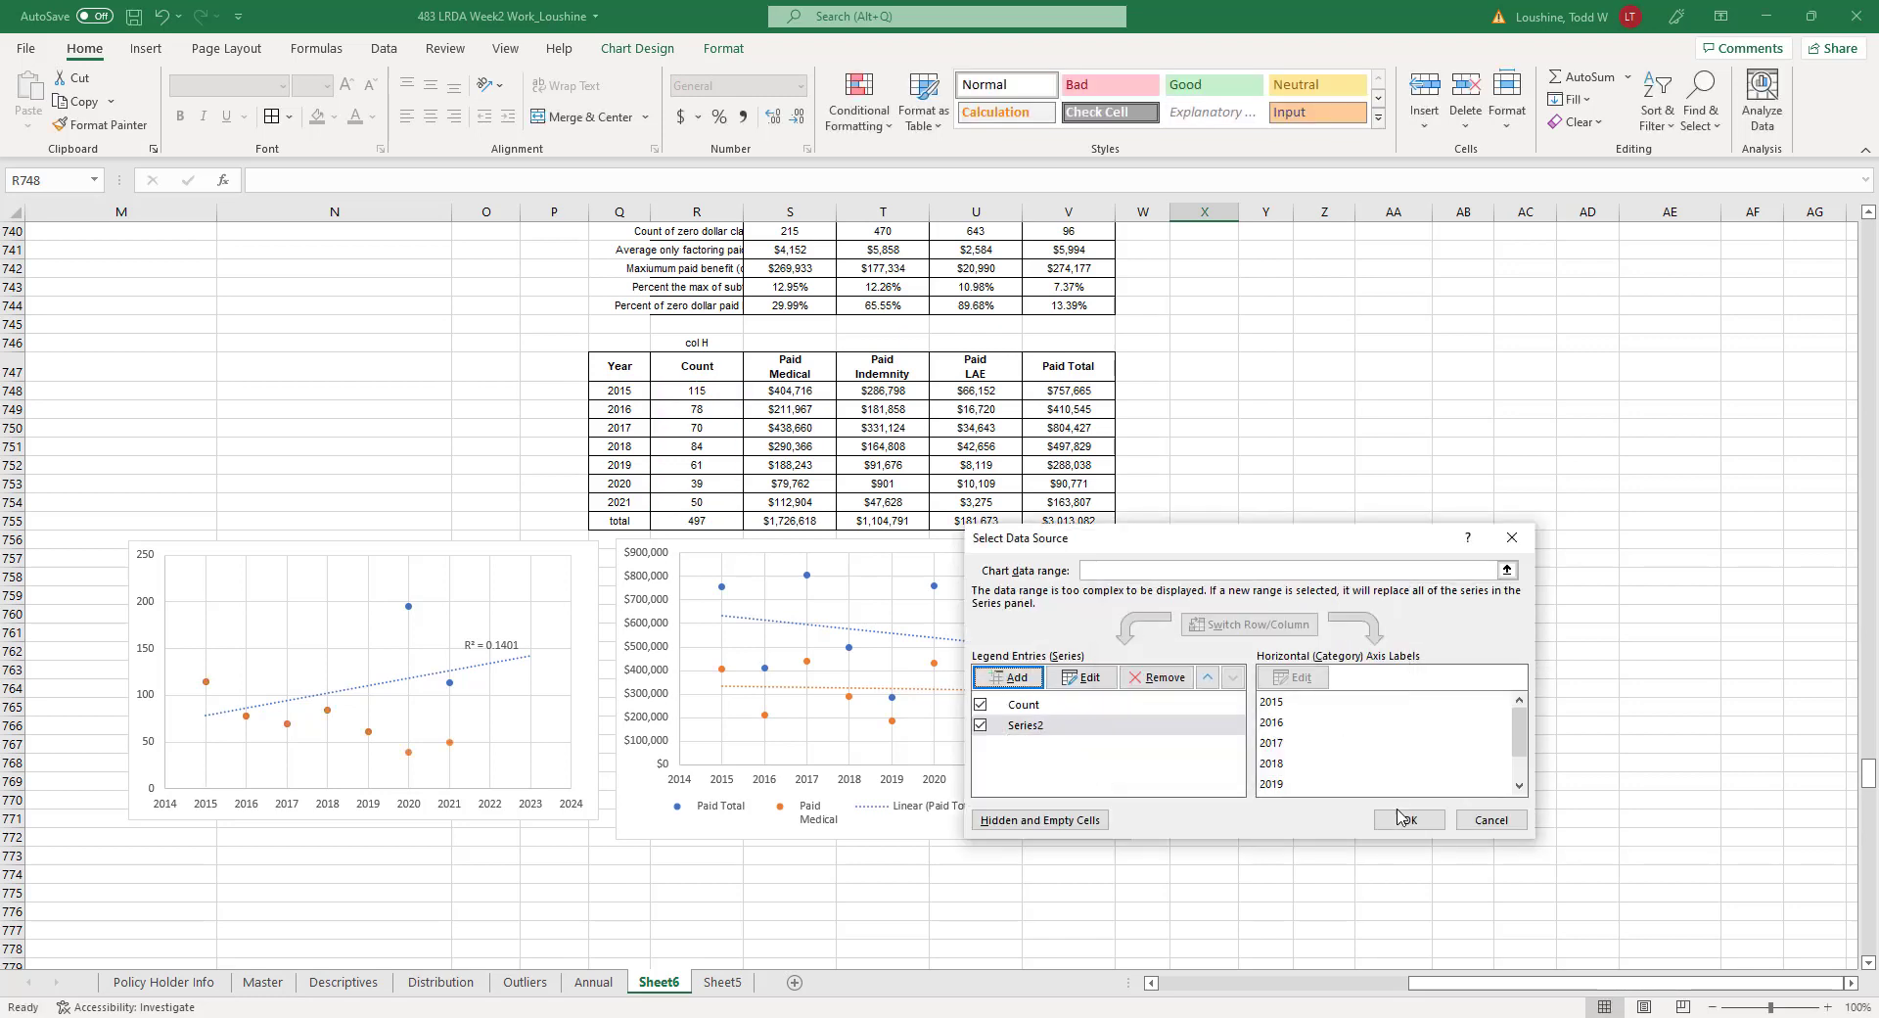
click(1401, 819)
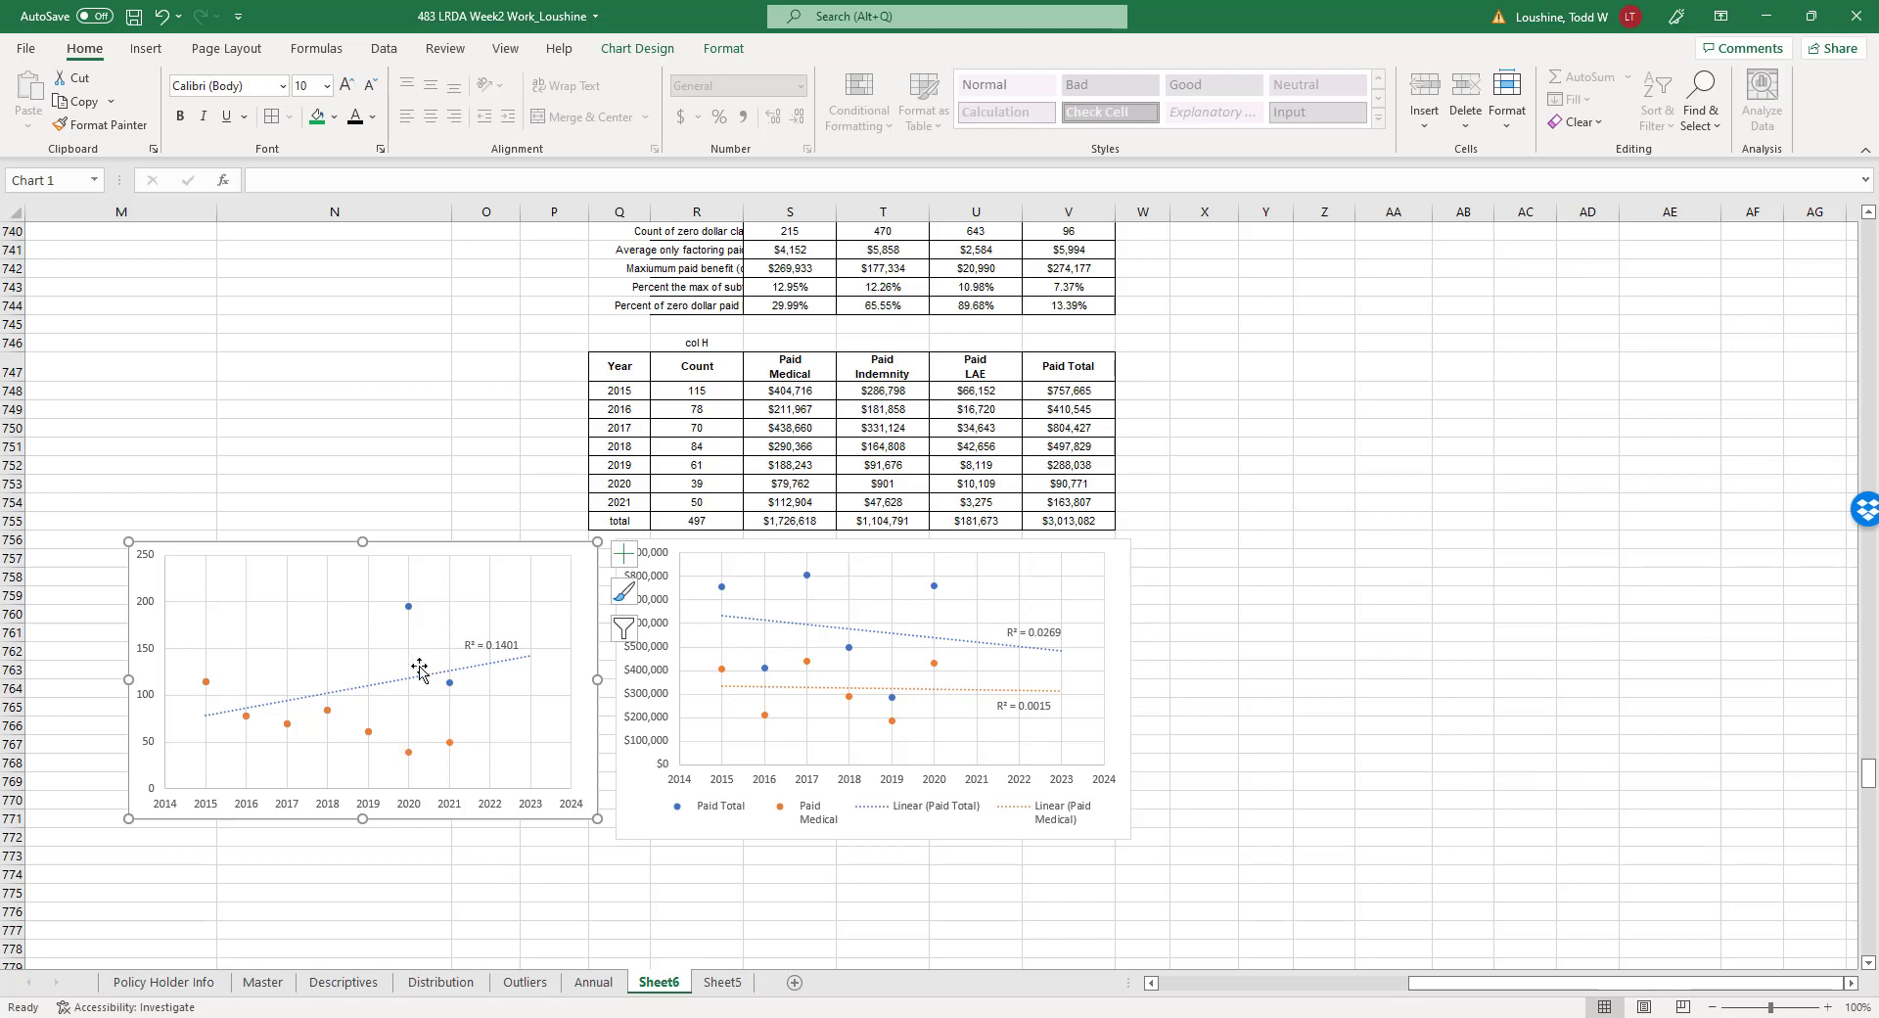
Add a linear trendline to the new count series, forecast 2 periods forward, with its R-squared value displayed.
right_click(409, 760)
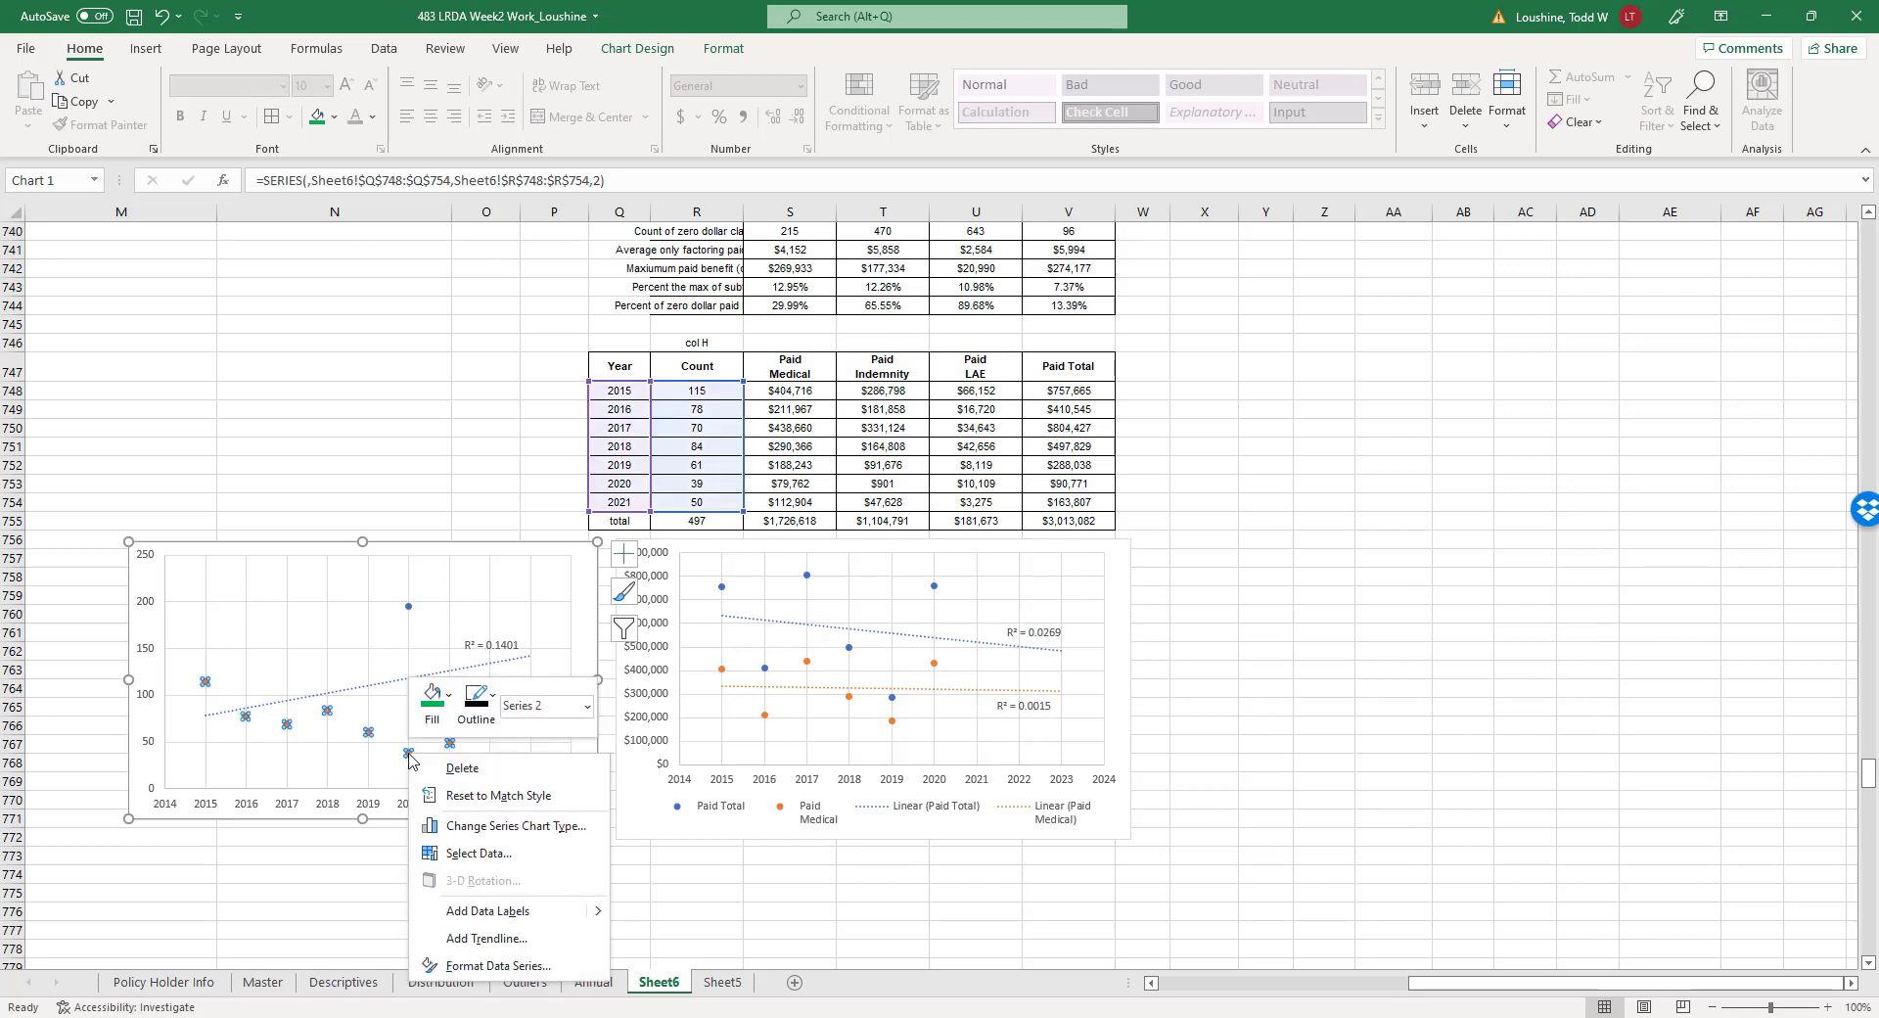
click(516, 948)
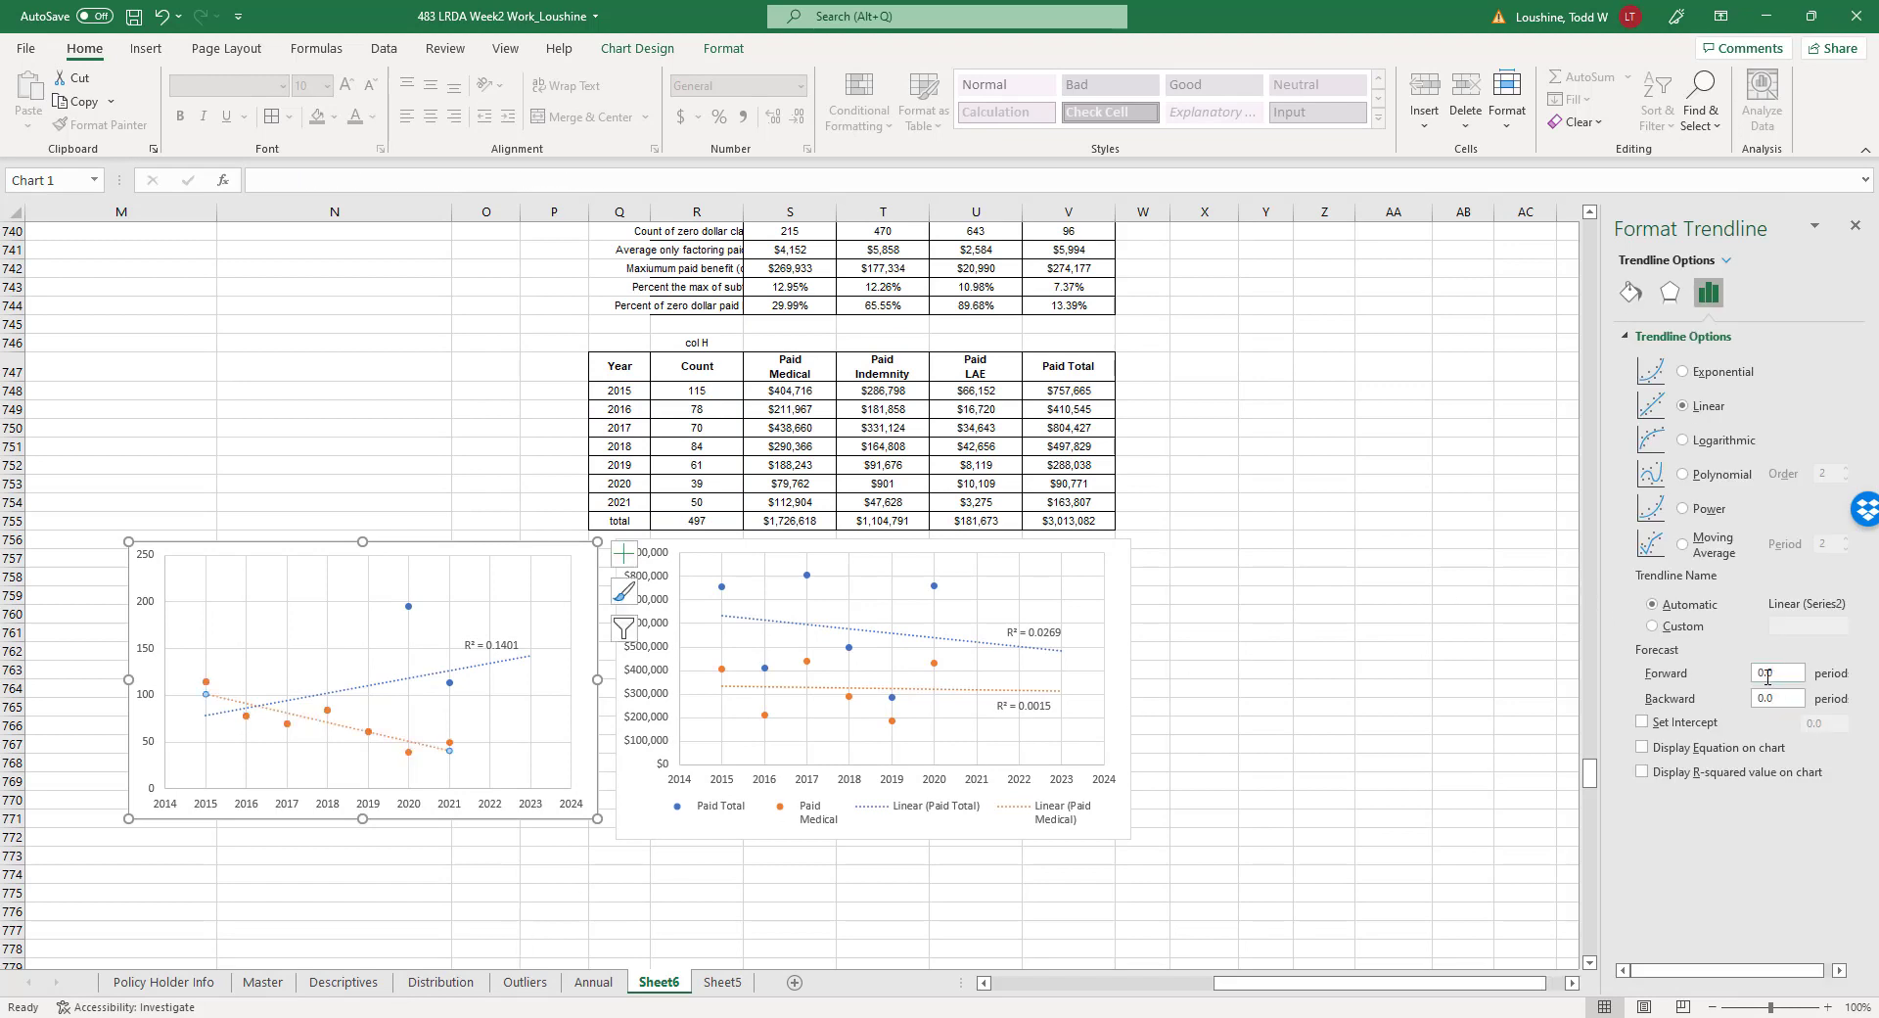
click(1766, 674)
click(1640, 773)
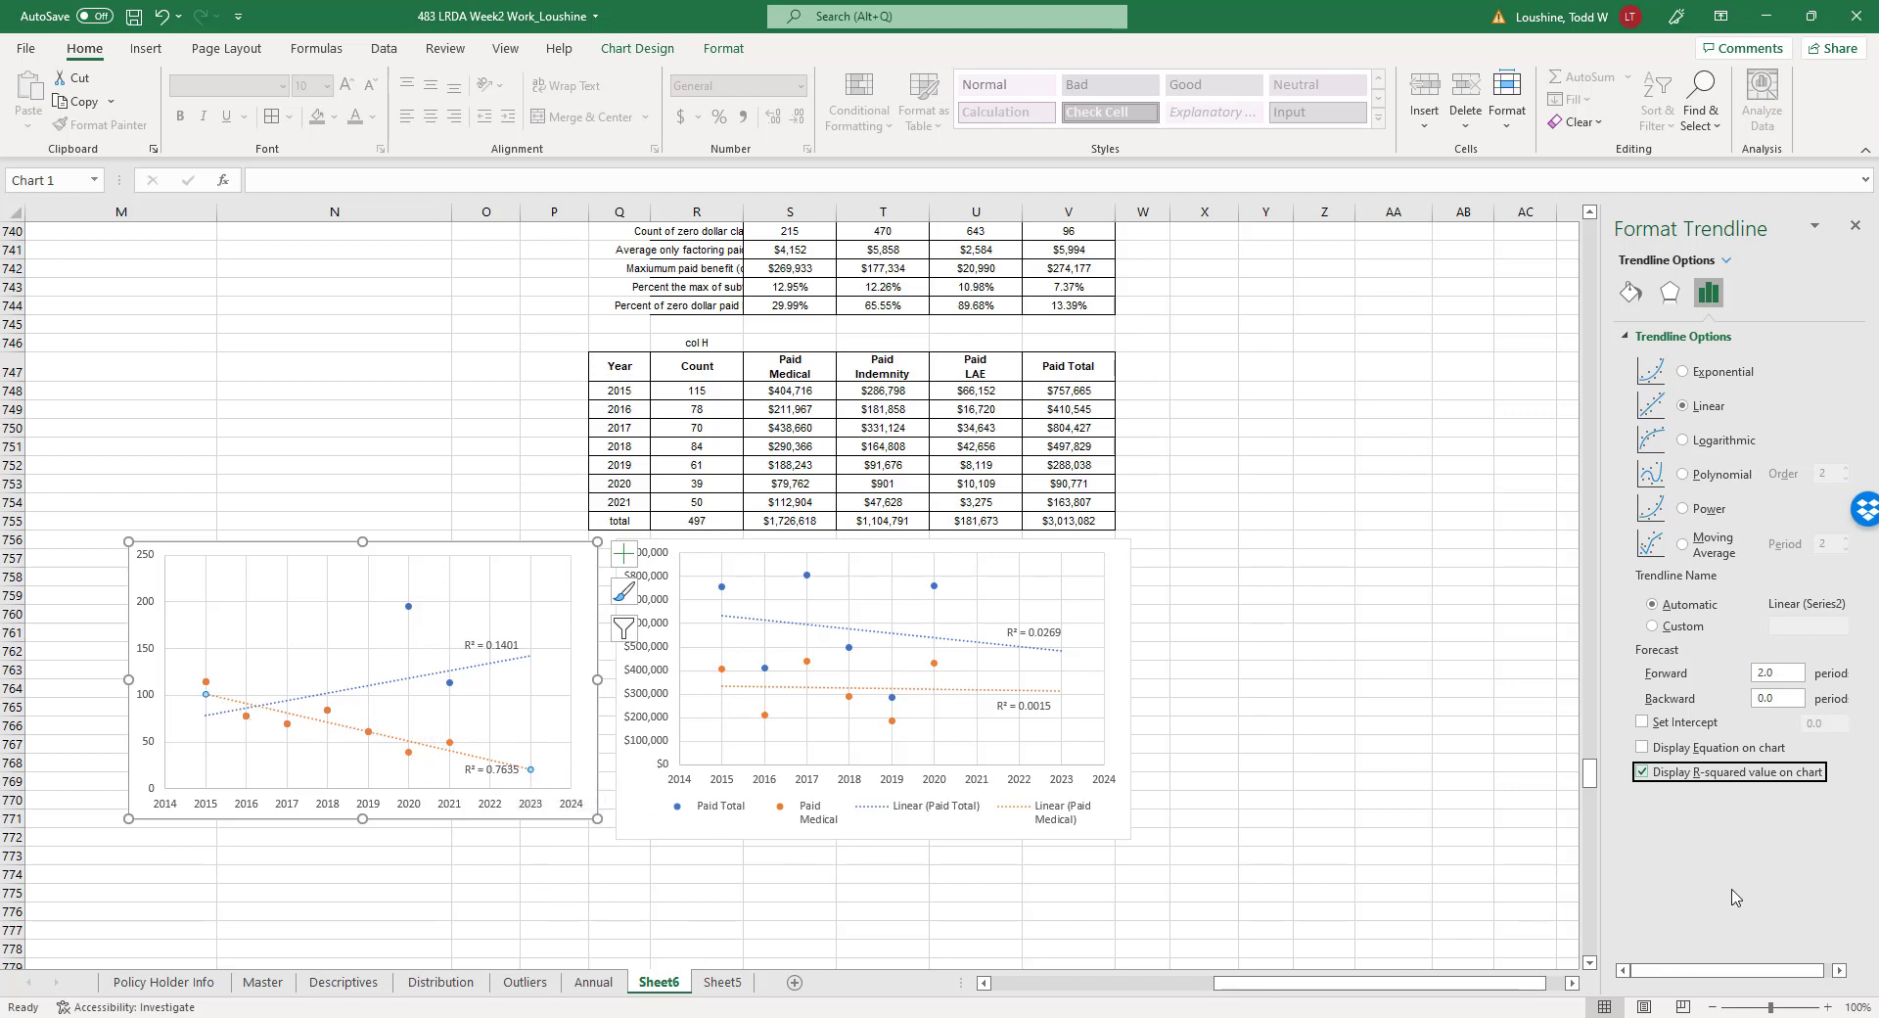
click(1856, 227)
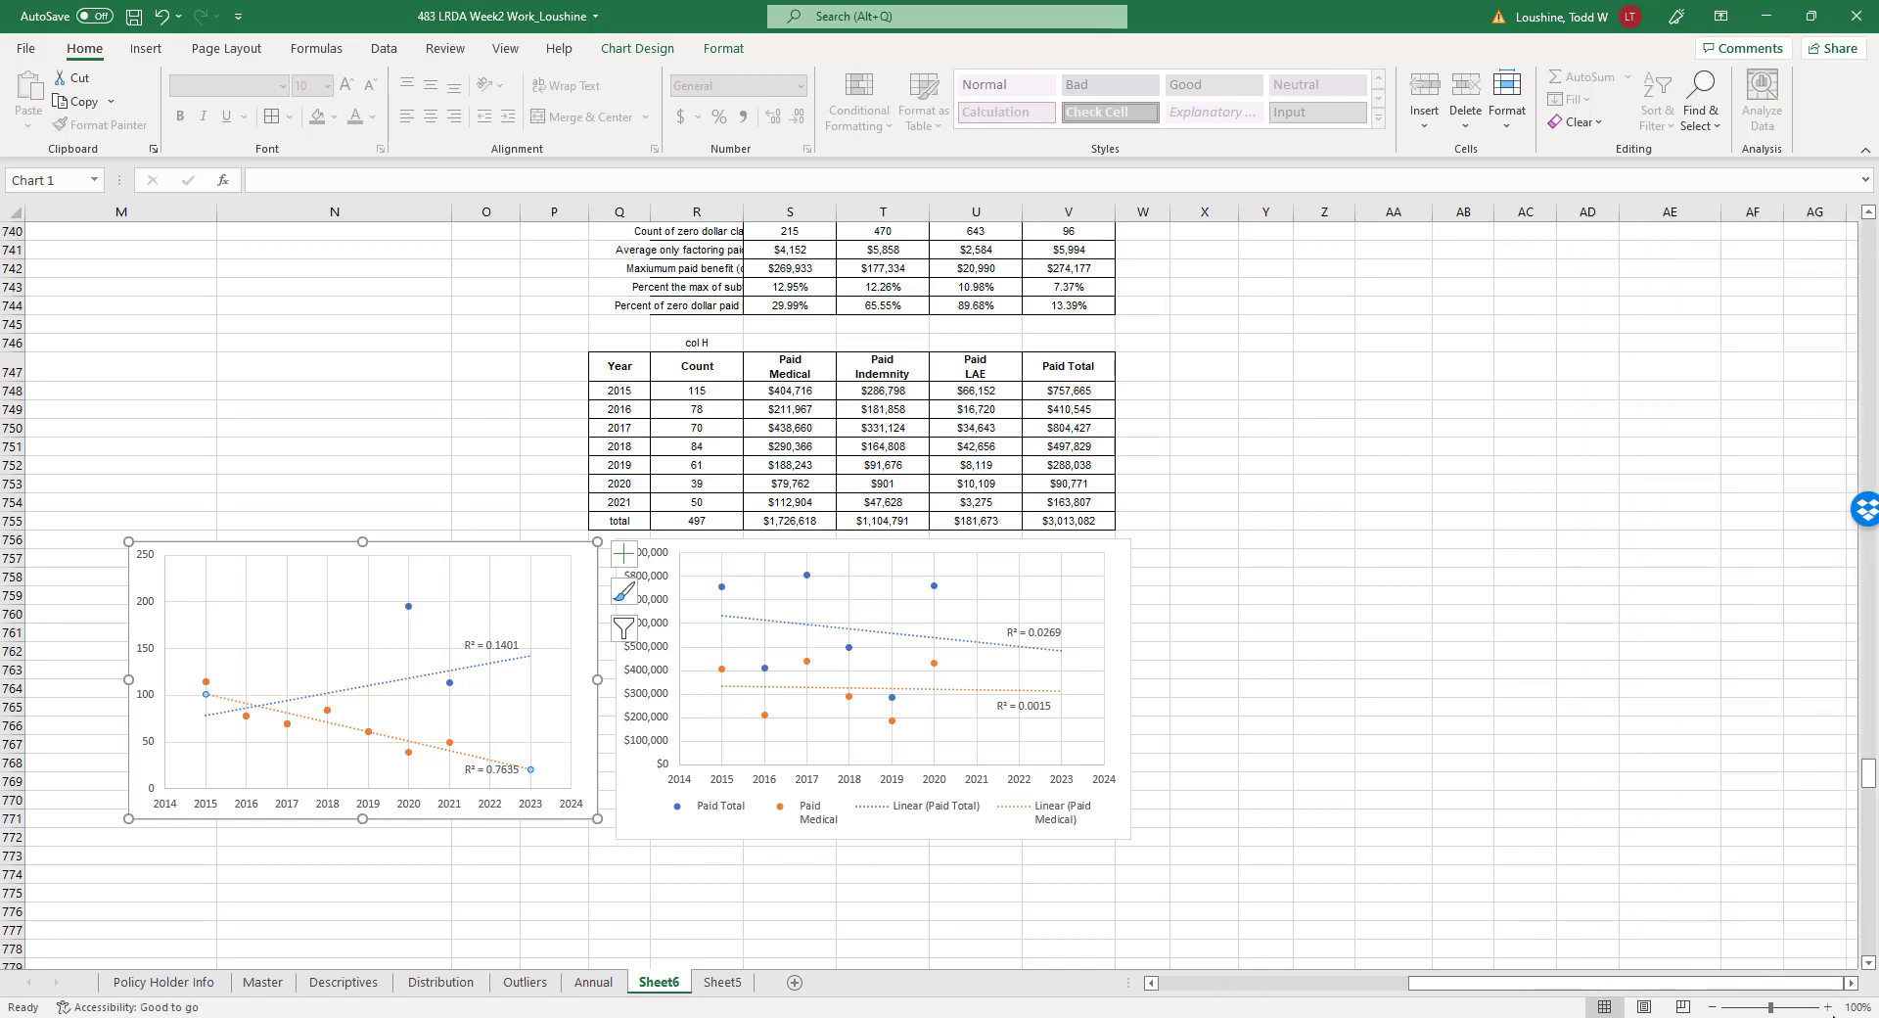
Enlarge the sheet view to 140% and examine the count chart's two trendlines and its 2020 point.
click(1826, 1006)
click(1826, 1007)
click(1825, 1007)
click(1826, 1007)
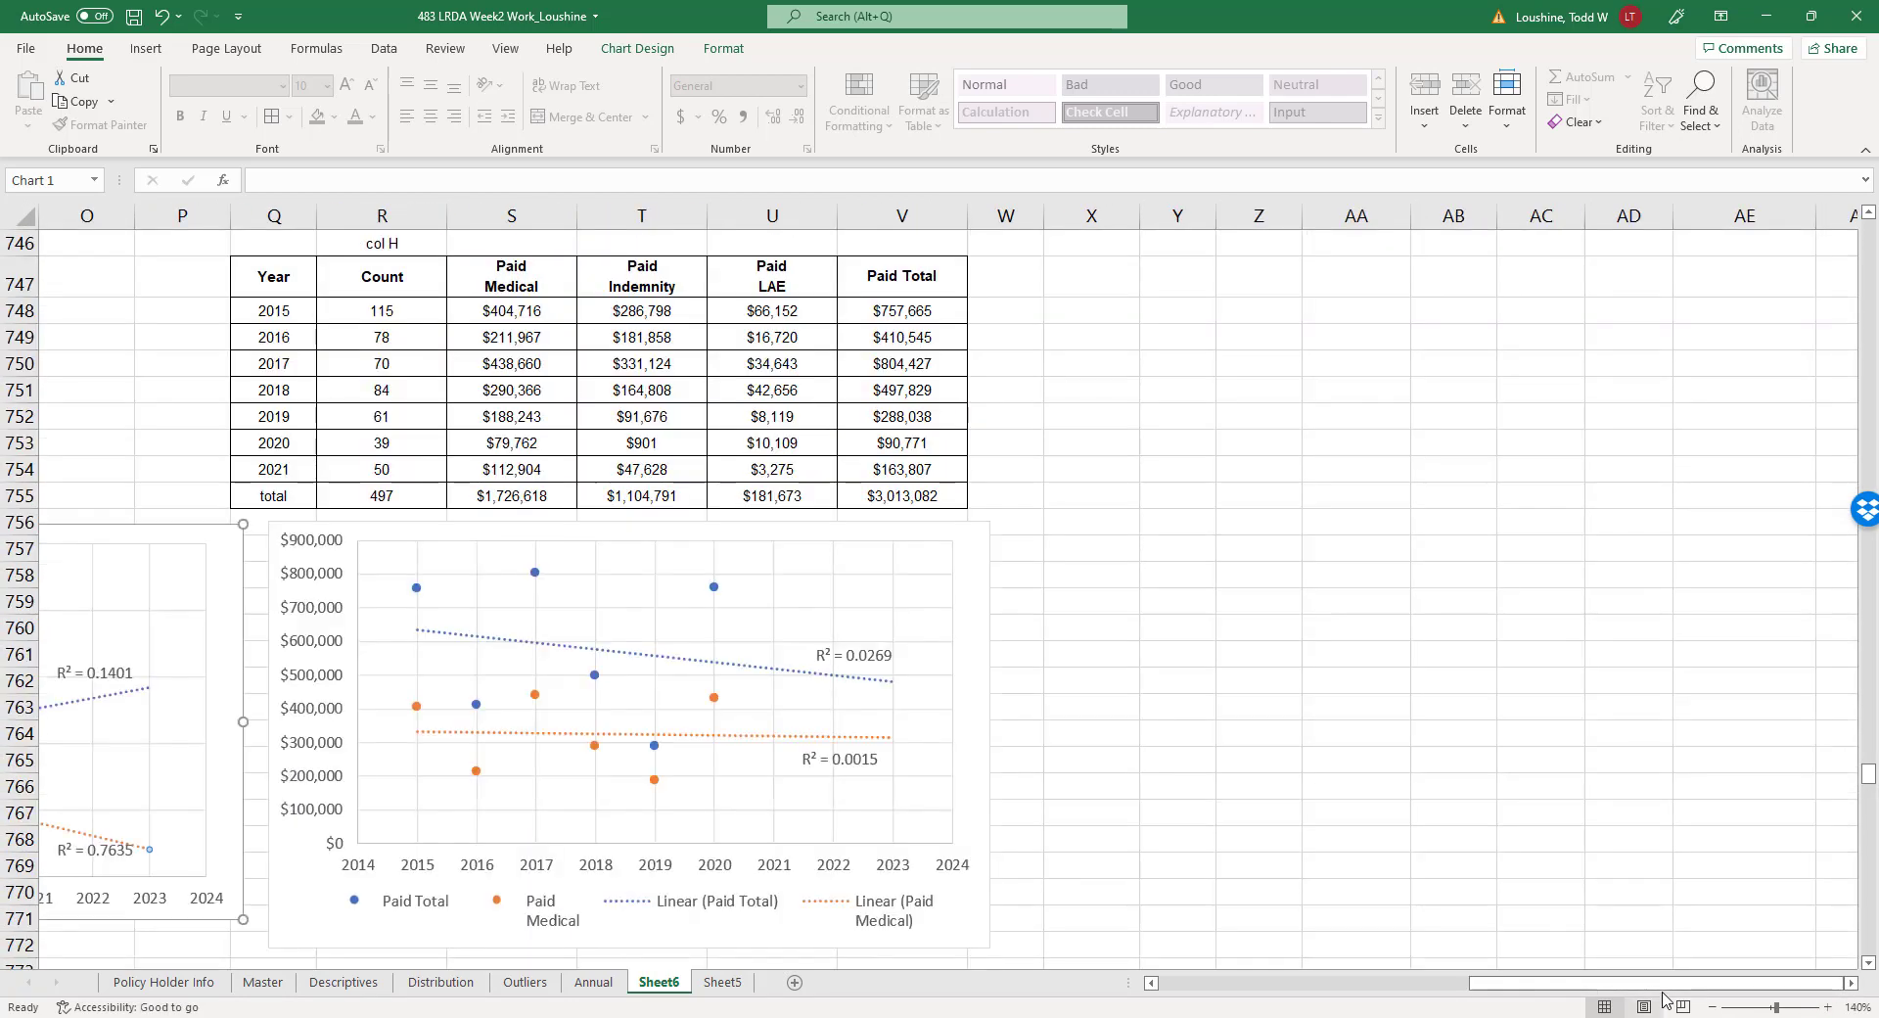
scroll(1663, 983, left, 5)
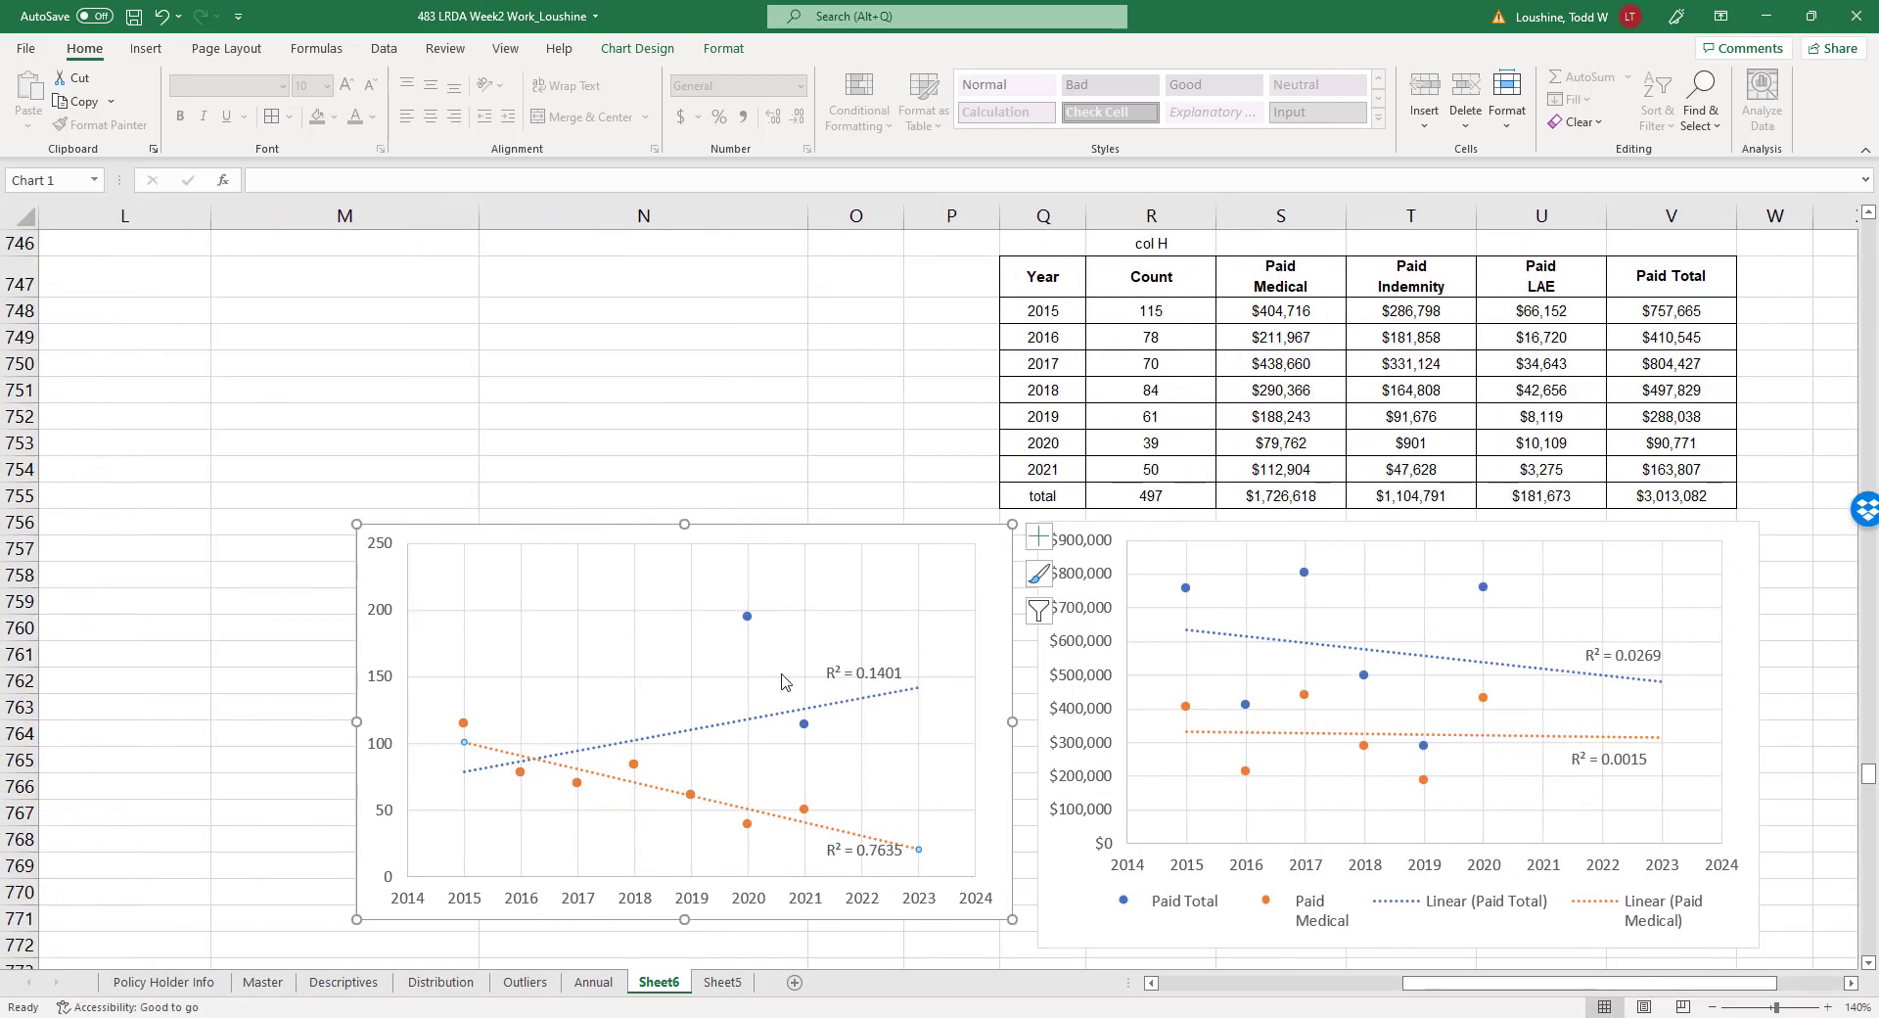
click(669, 363)
scroll(669, 363, down, 3)
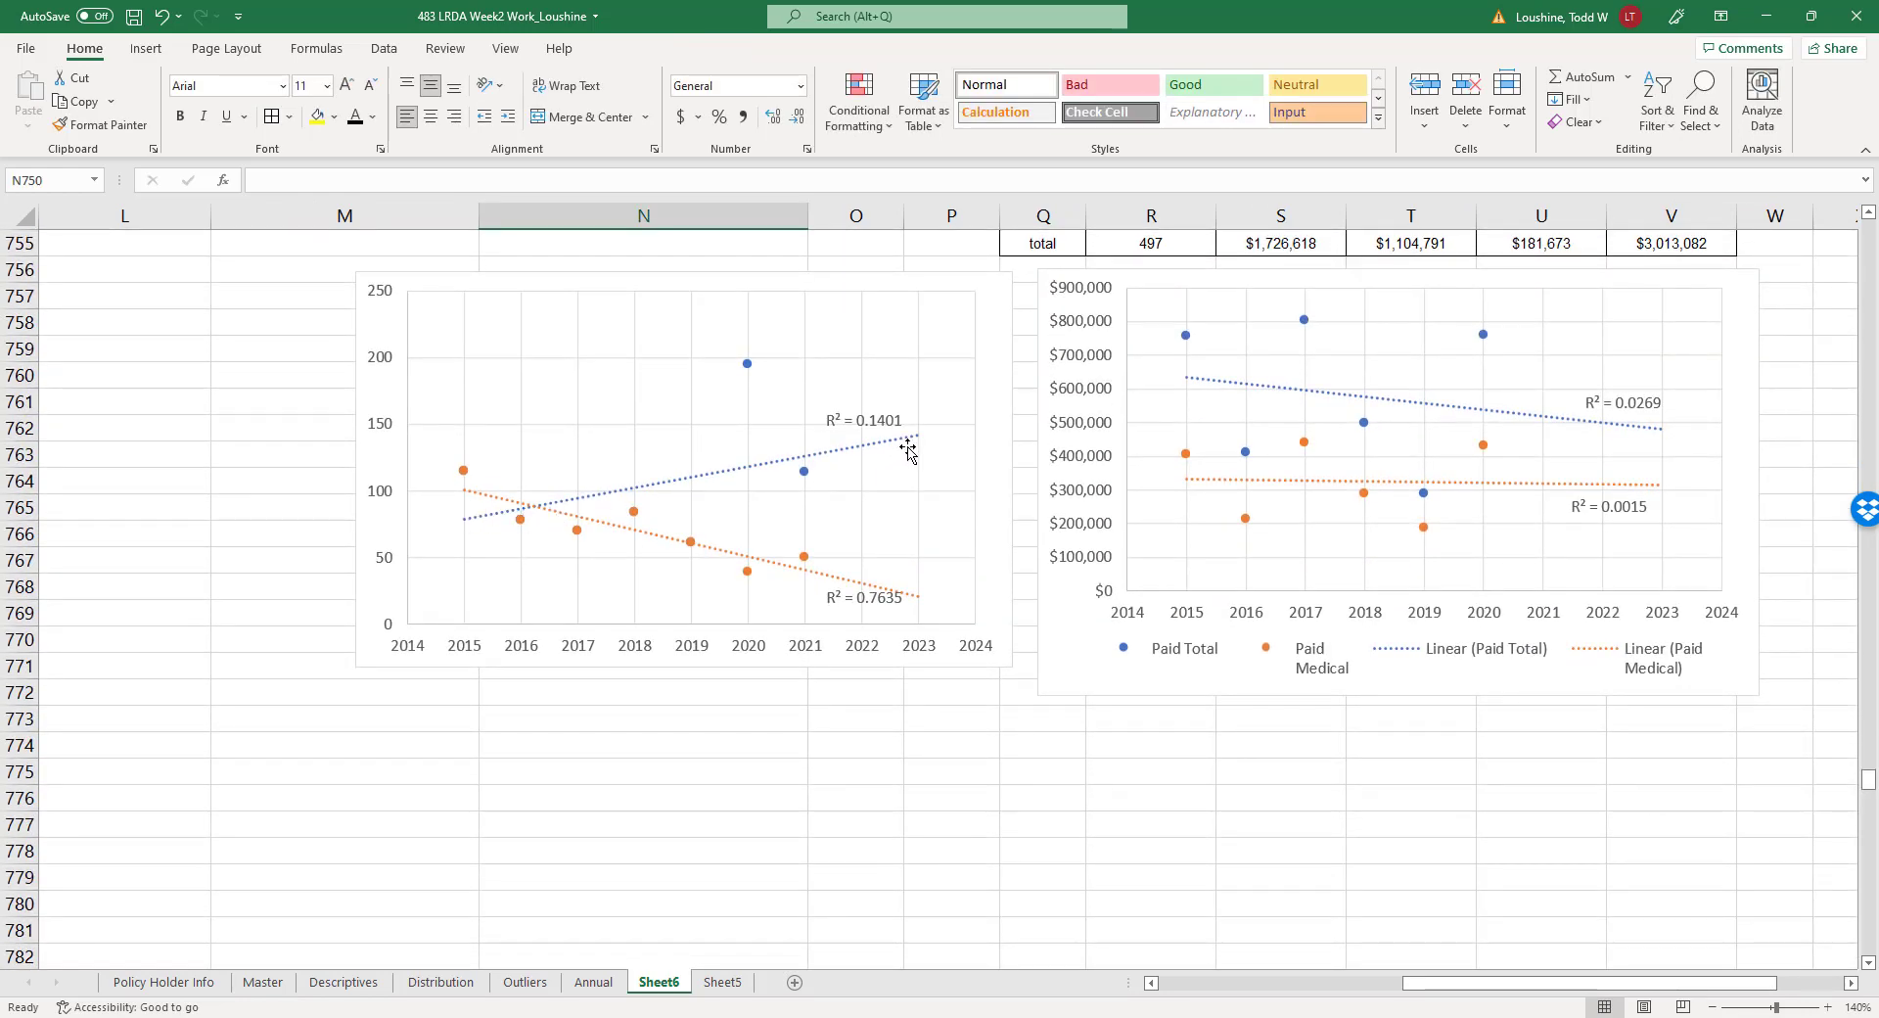
mouse_move(751, 370)
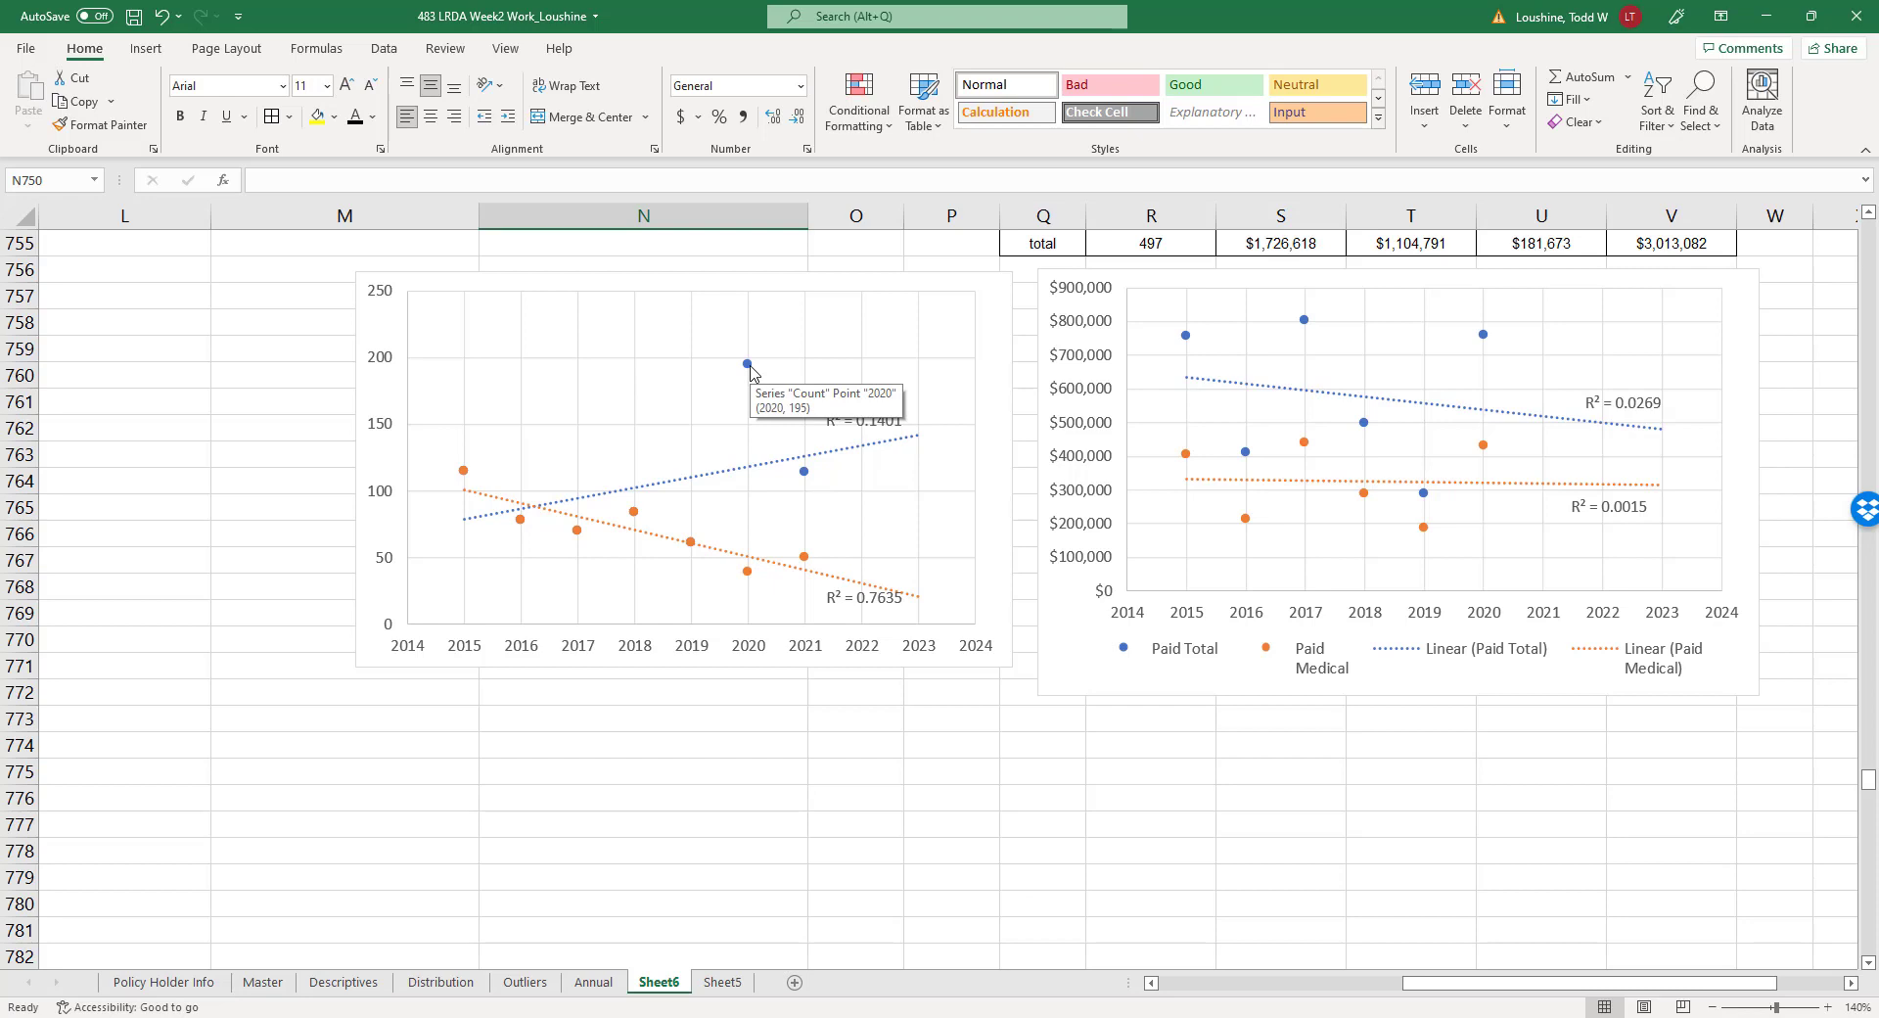
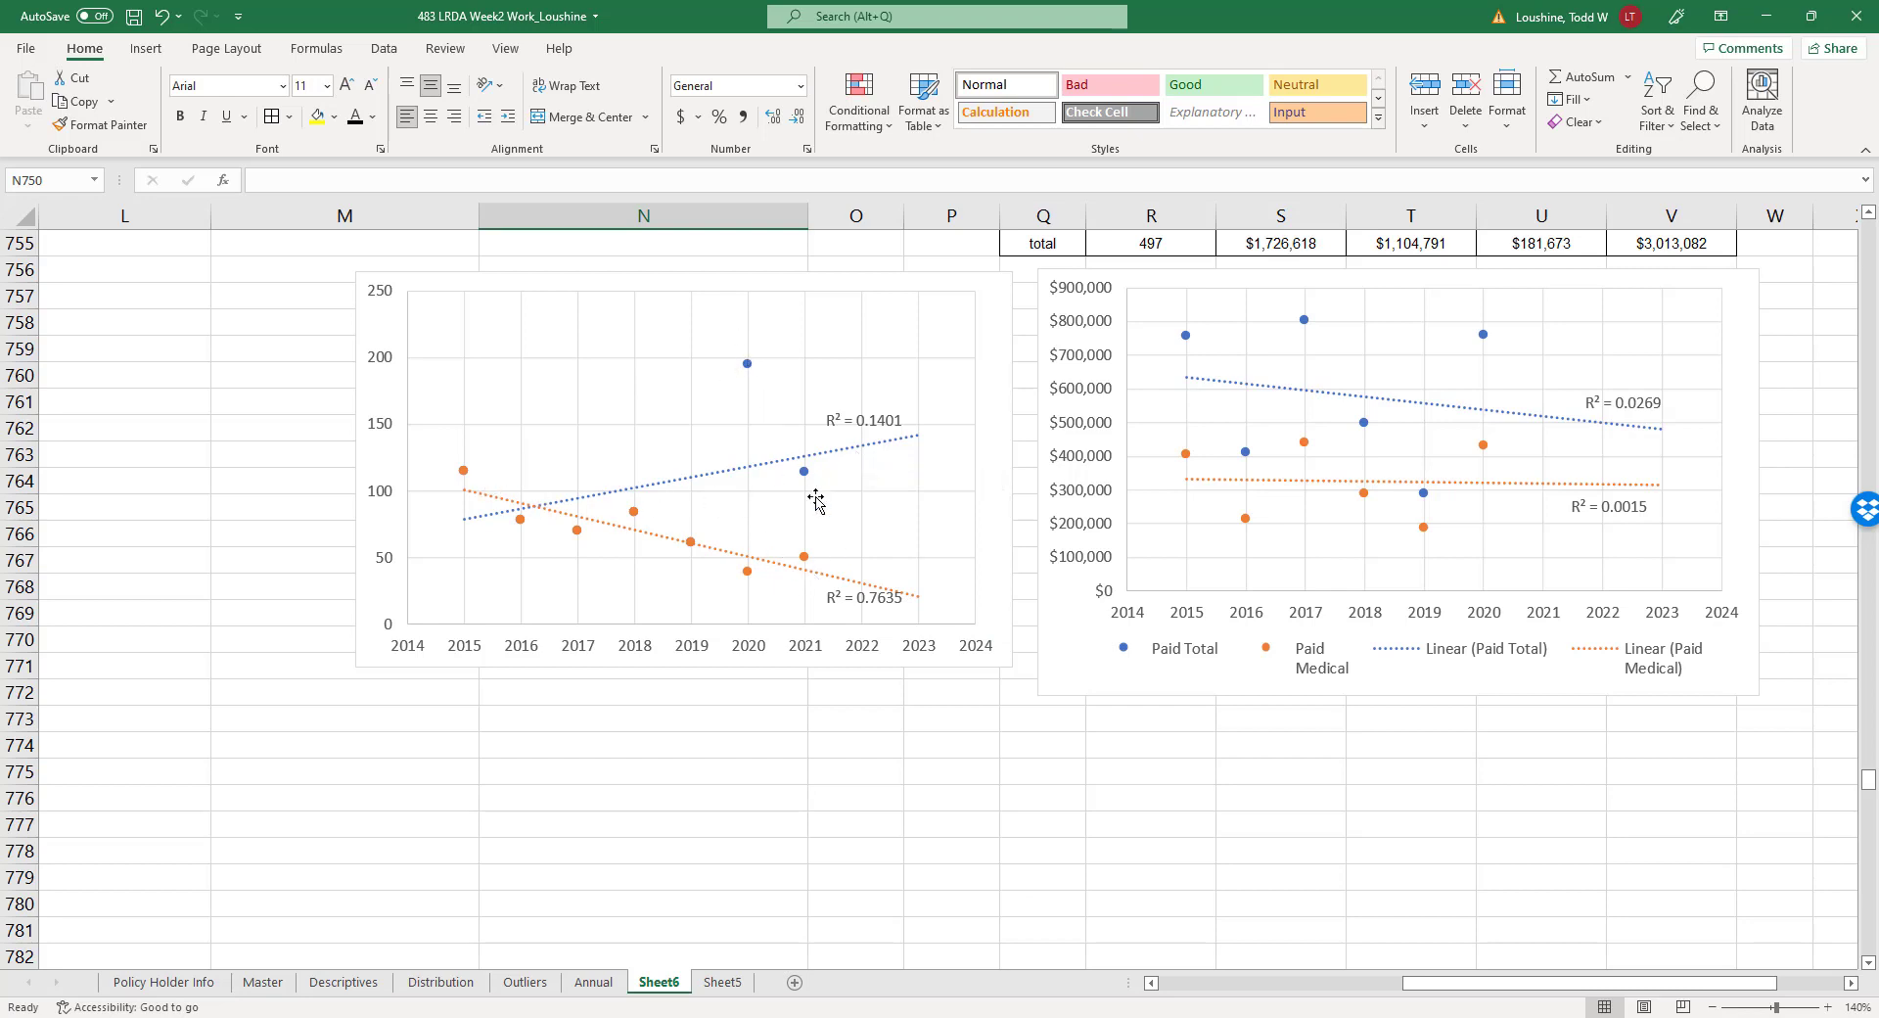
Add a new series to the paid amounts chart, using the Sheet6 years in Q748:Q753 as its X values.
drag(1667, 984, 1696, 987)
right_click(1310, 337)
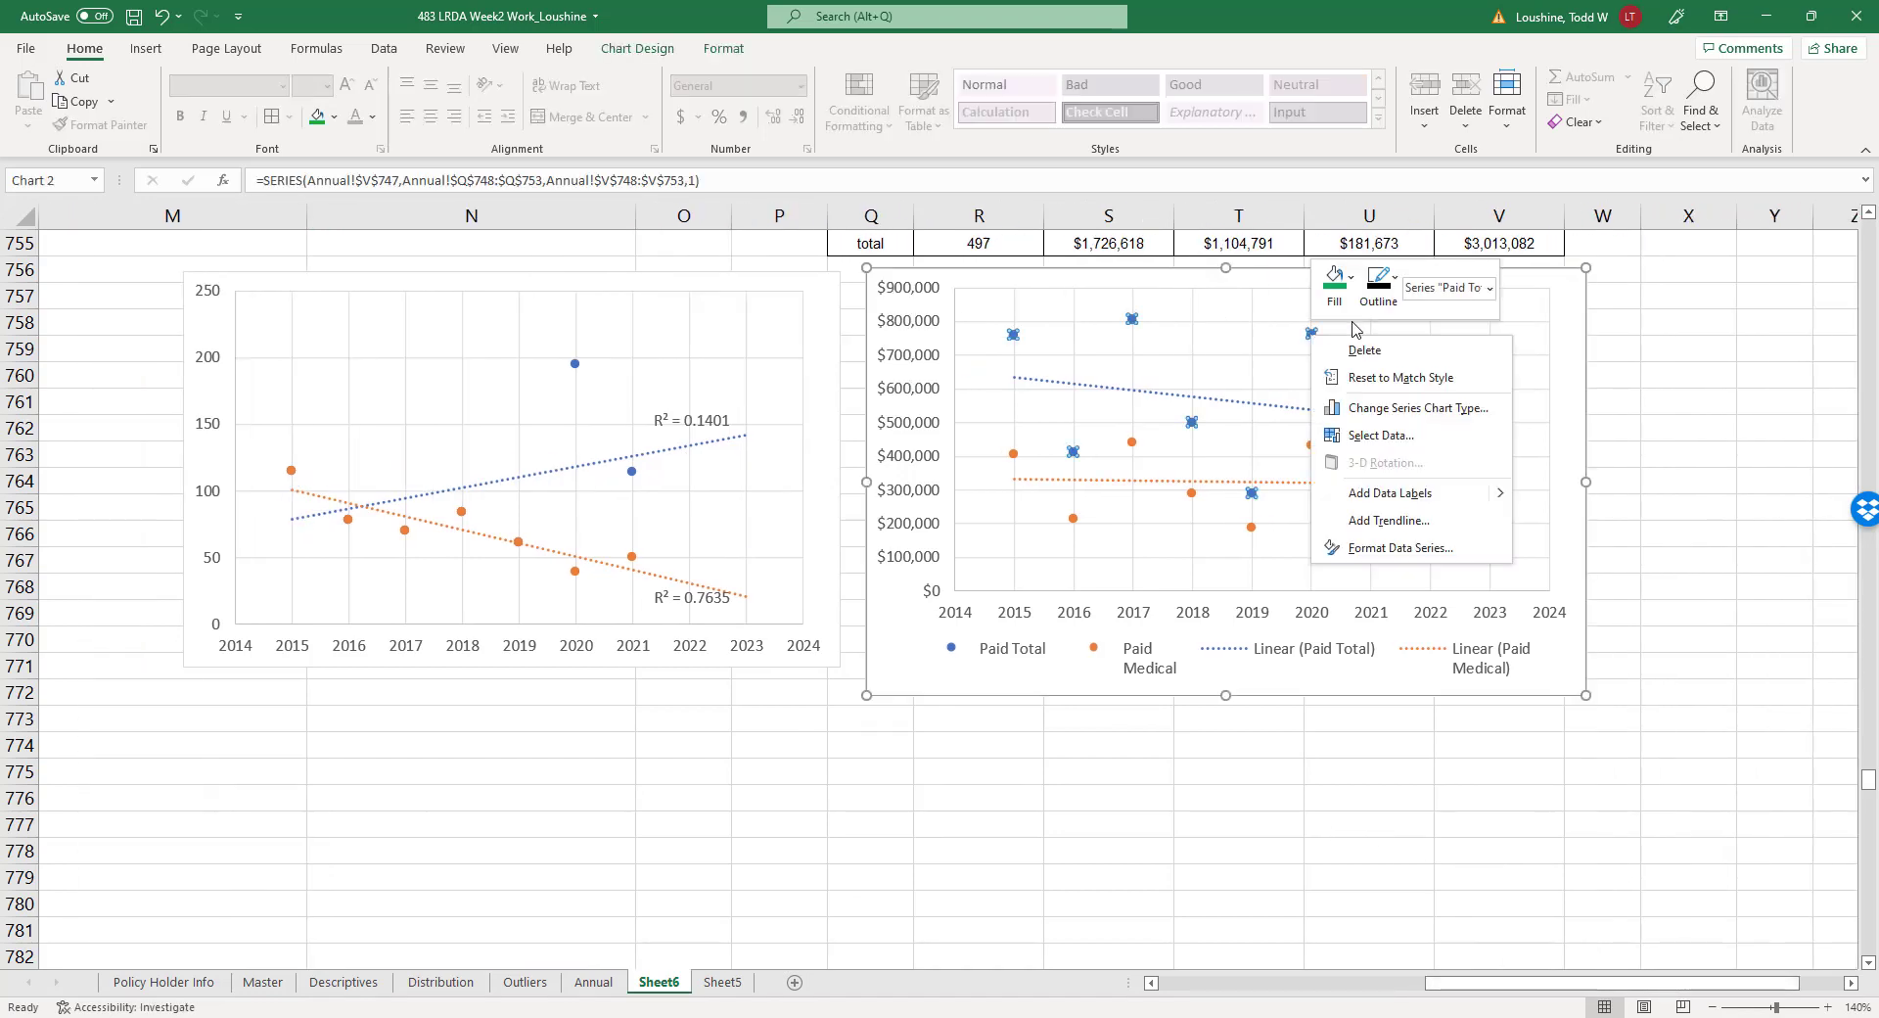
click(1381, 436)
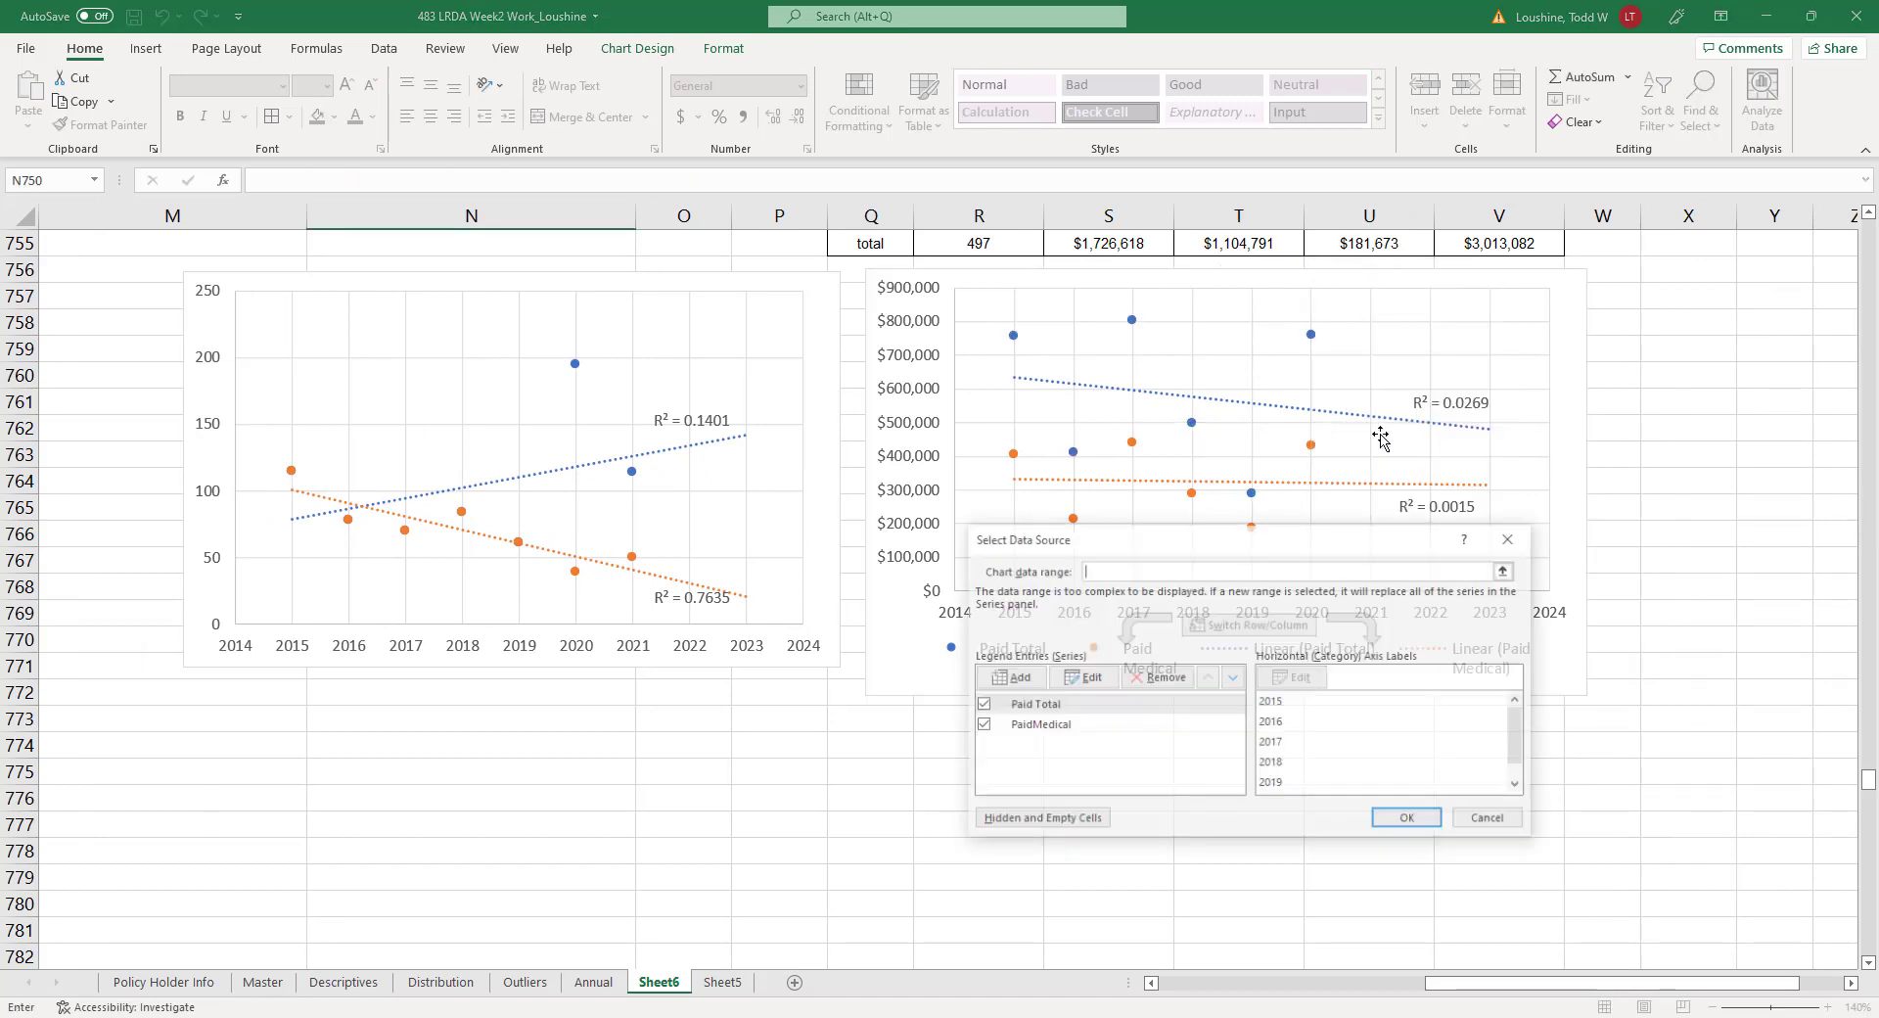
click(1025, 675)
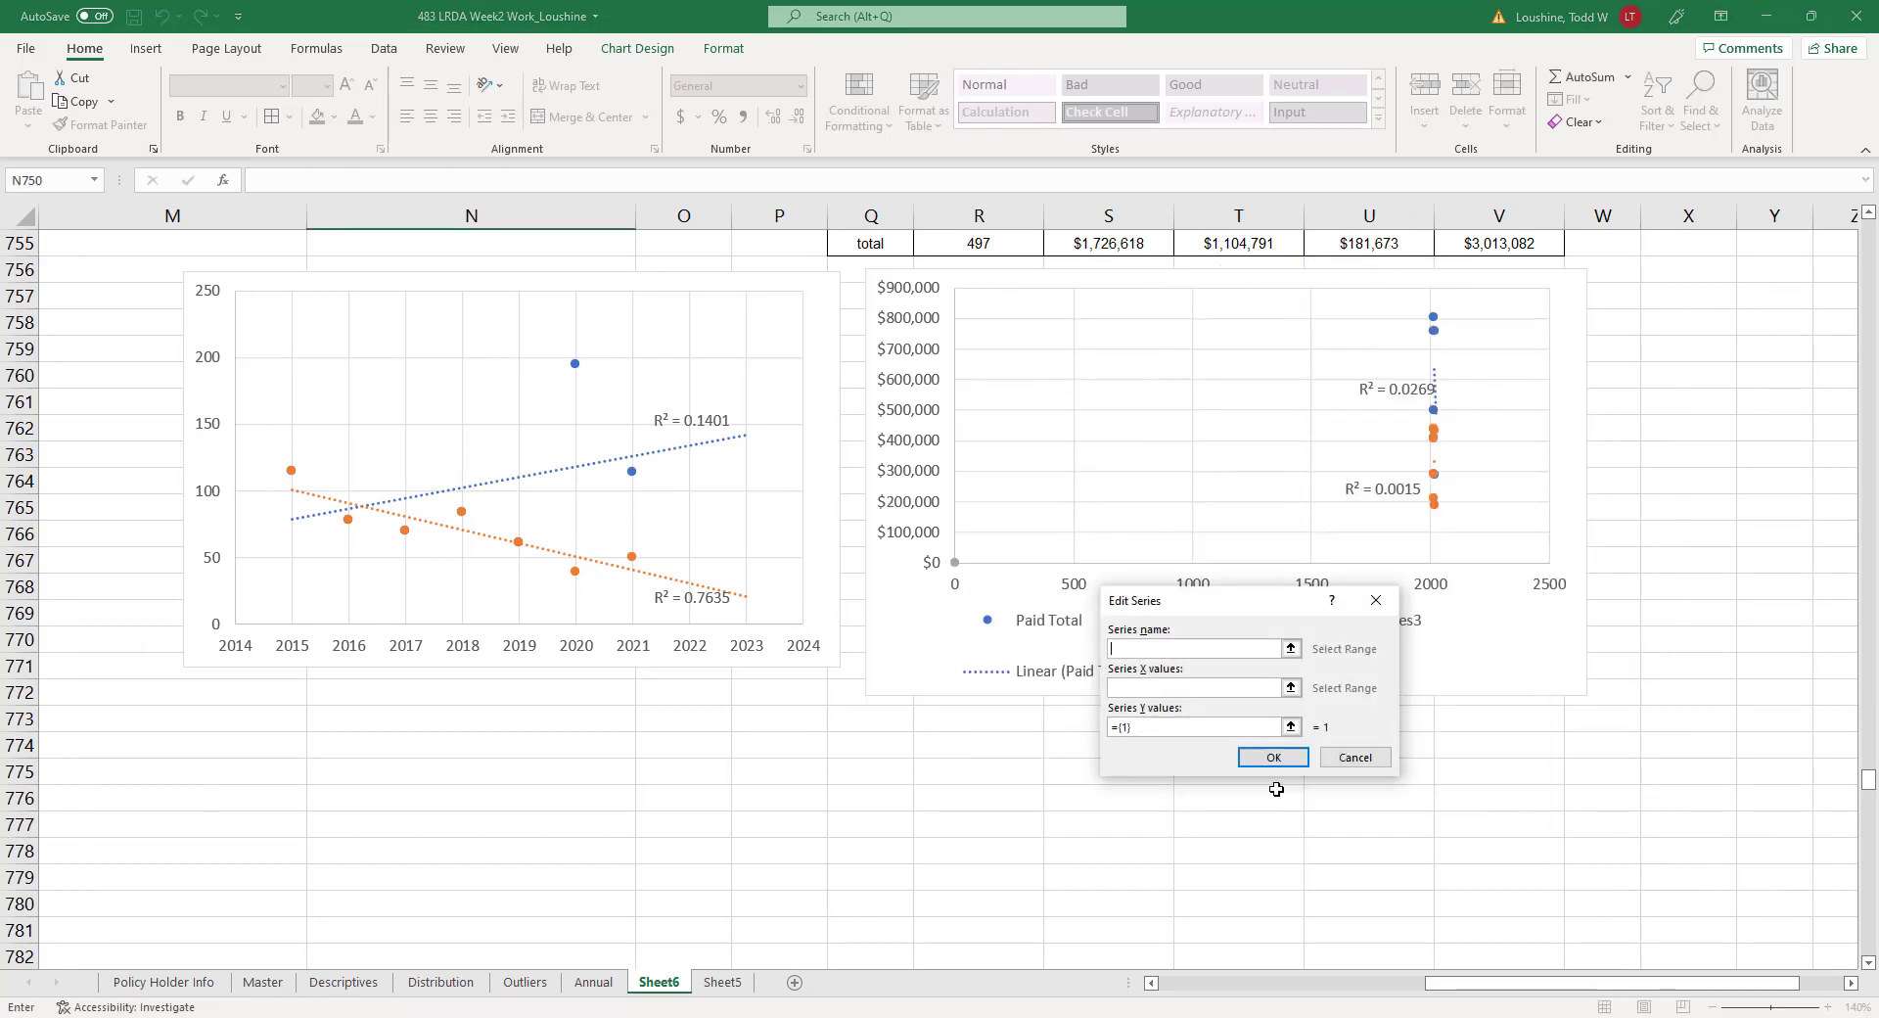
click(1289, 688)
scroll(959, 734, up, 4)
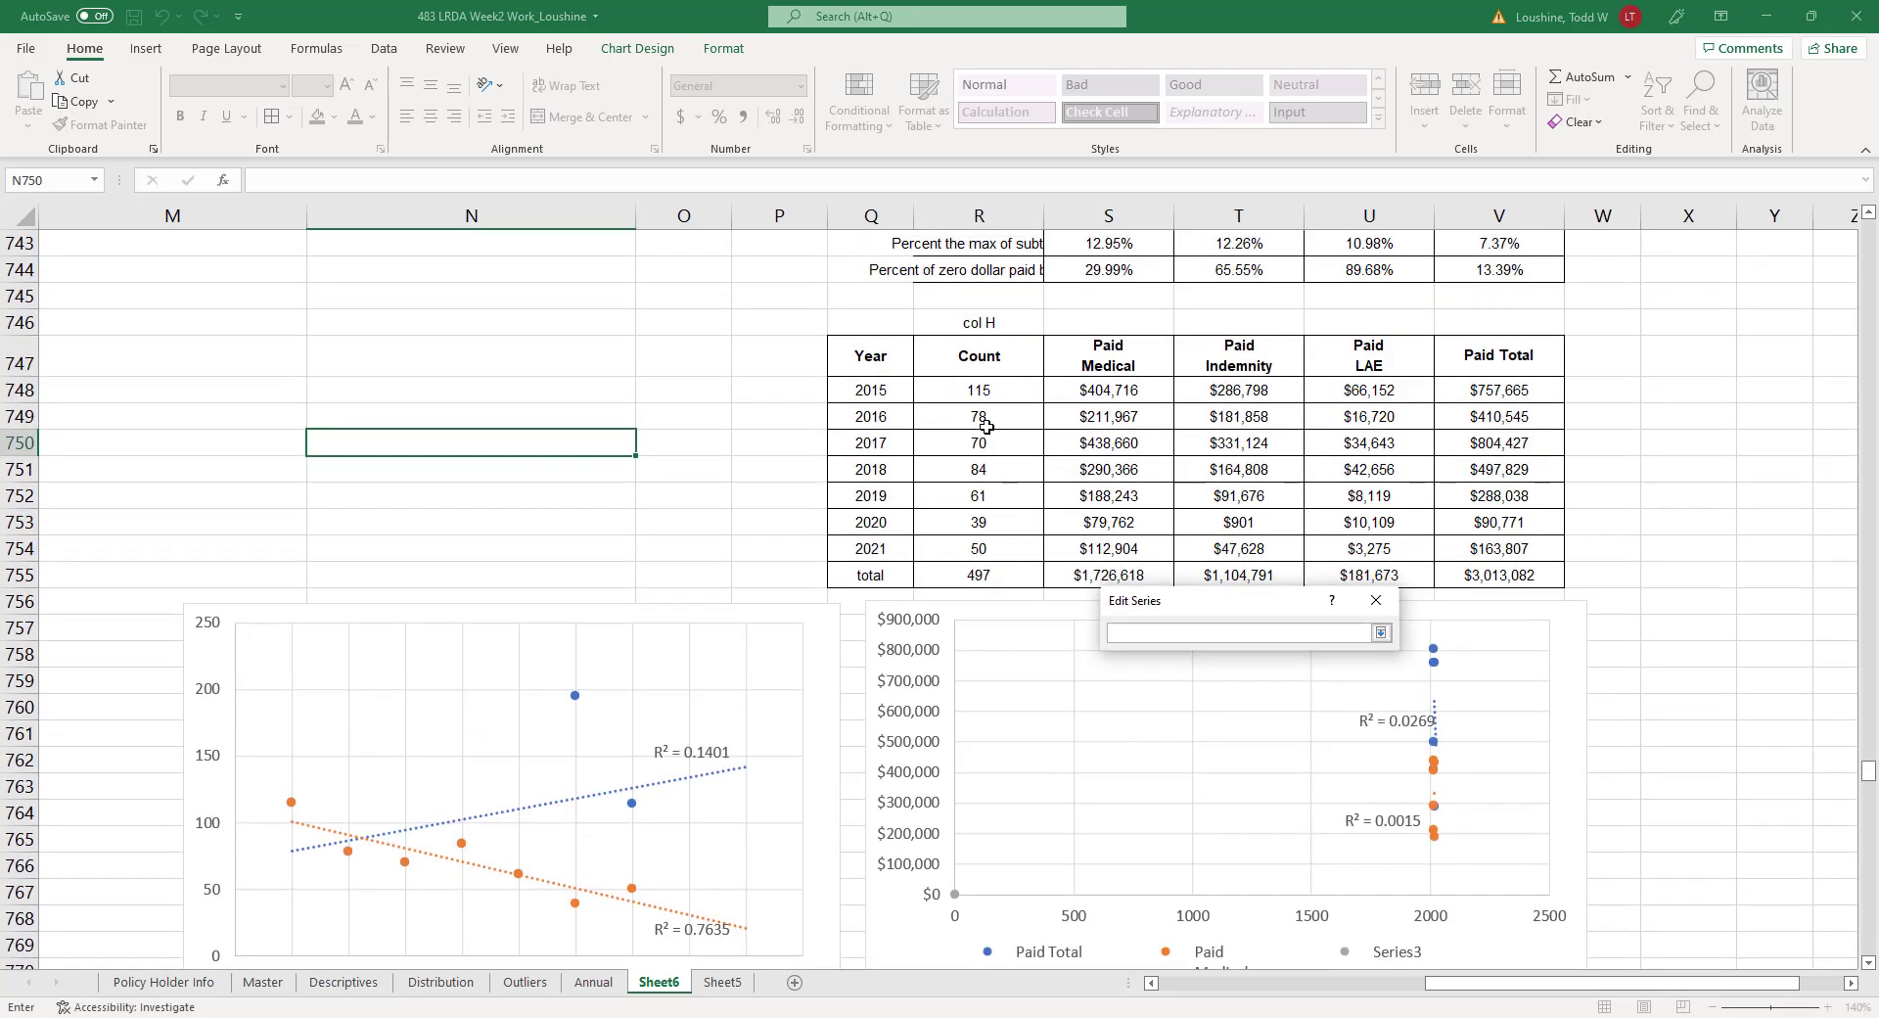
drag(880, 393, 870, 521)
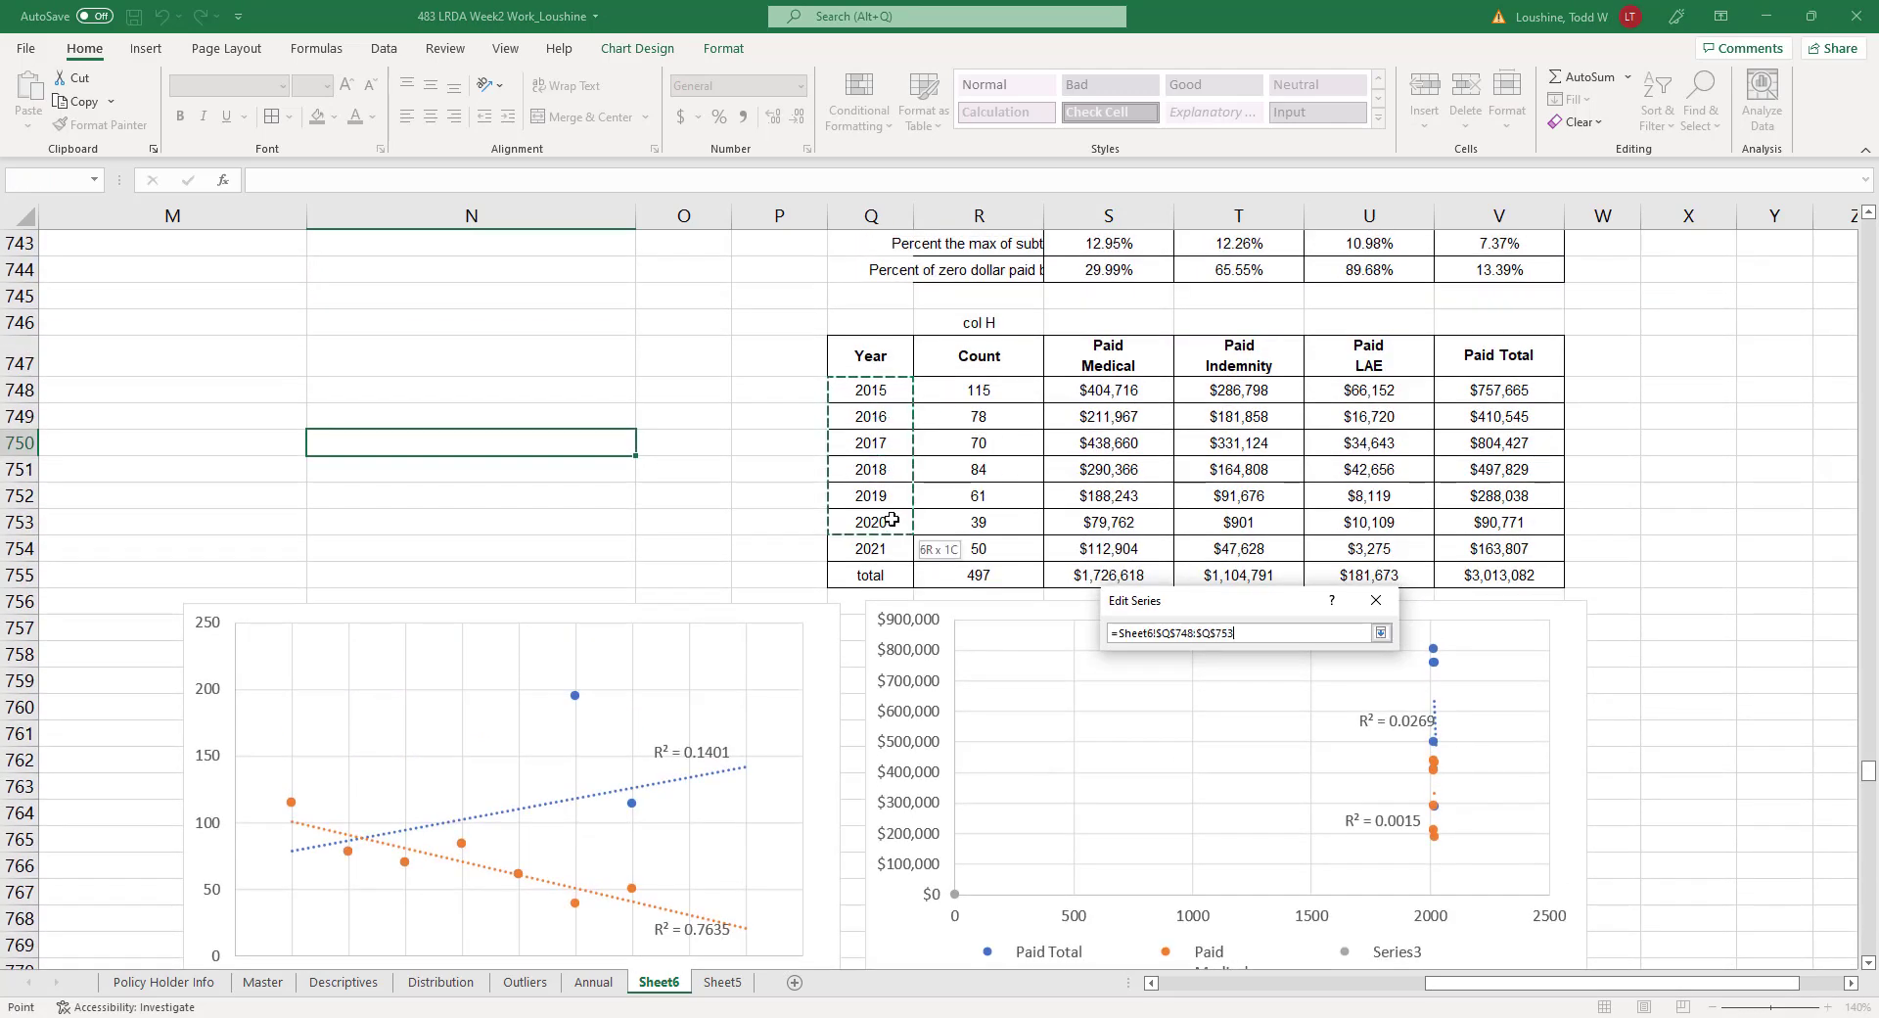
click(1380, 634)
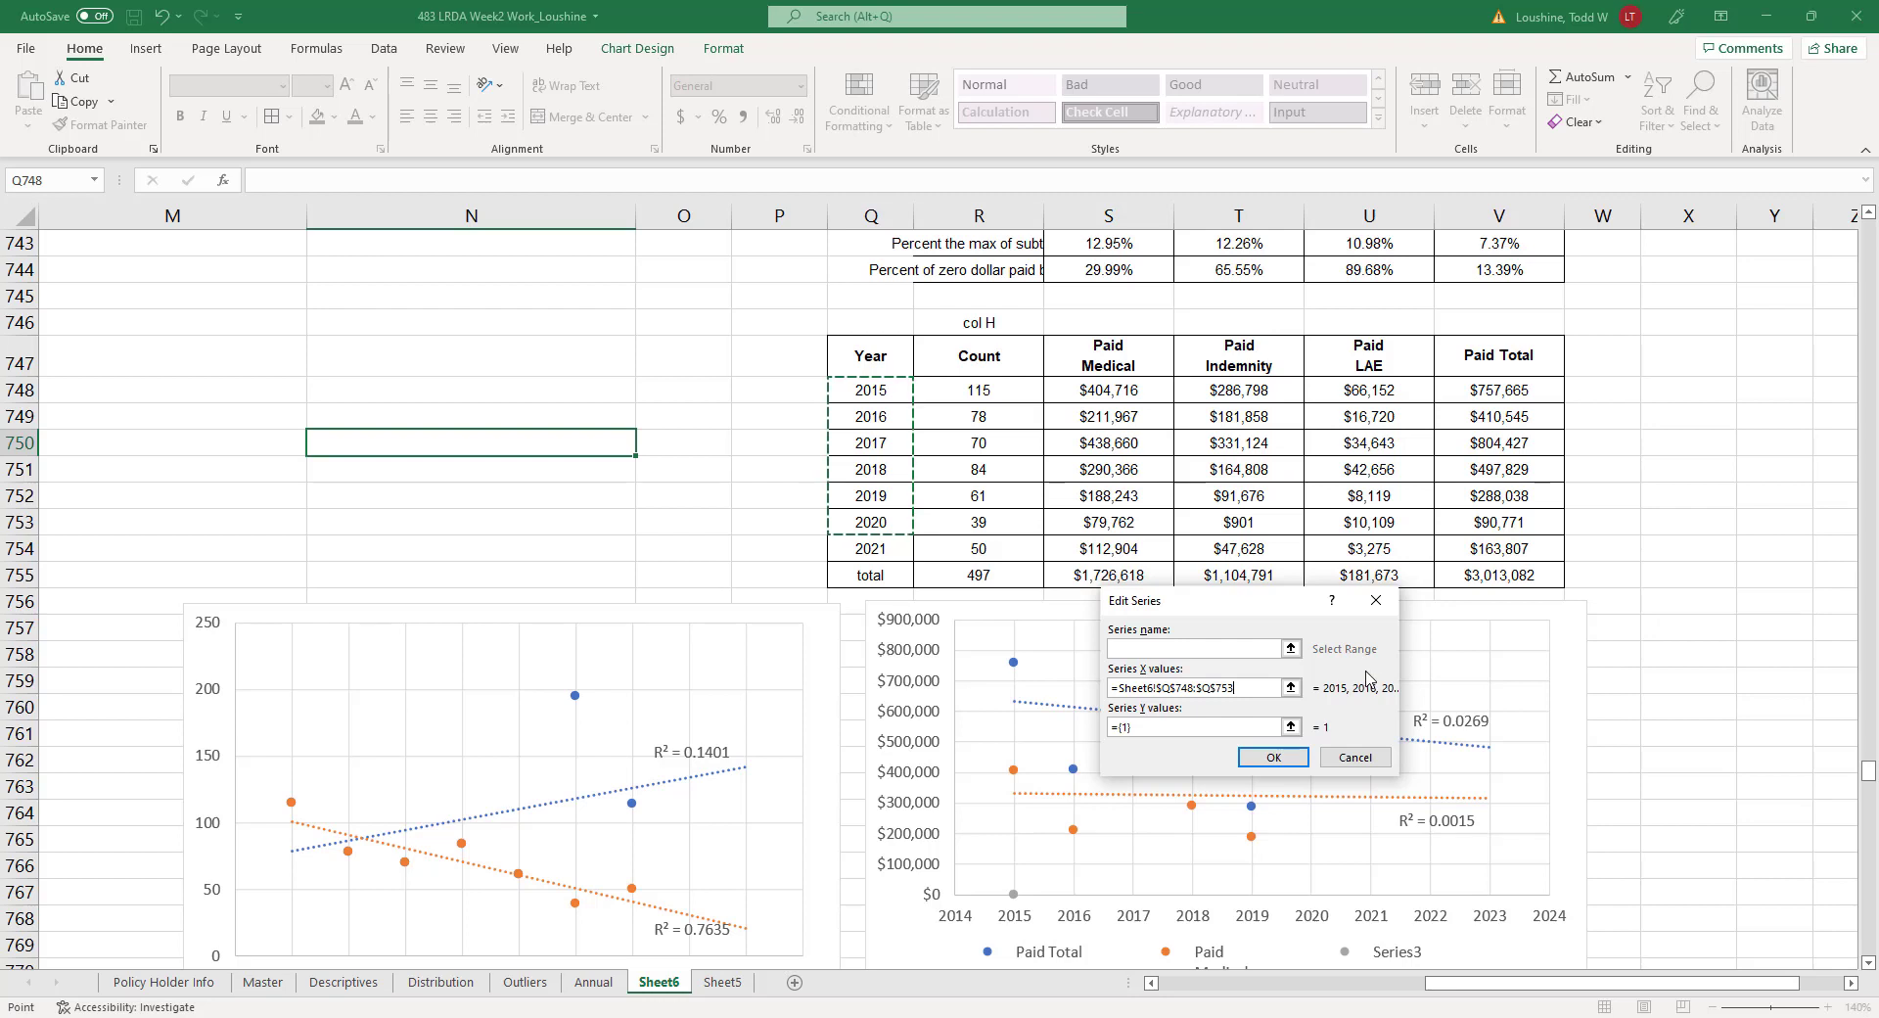
Set the new paid series' Y values to the Paid Total cells V748:V753 on Sheet6 and apply the chart data changes.
click(1292, 727)
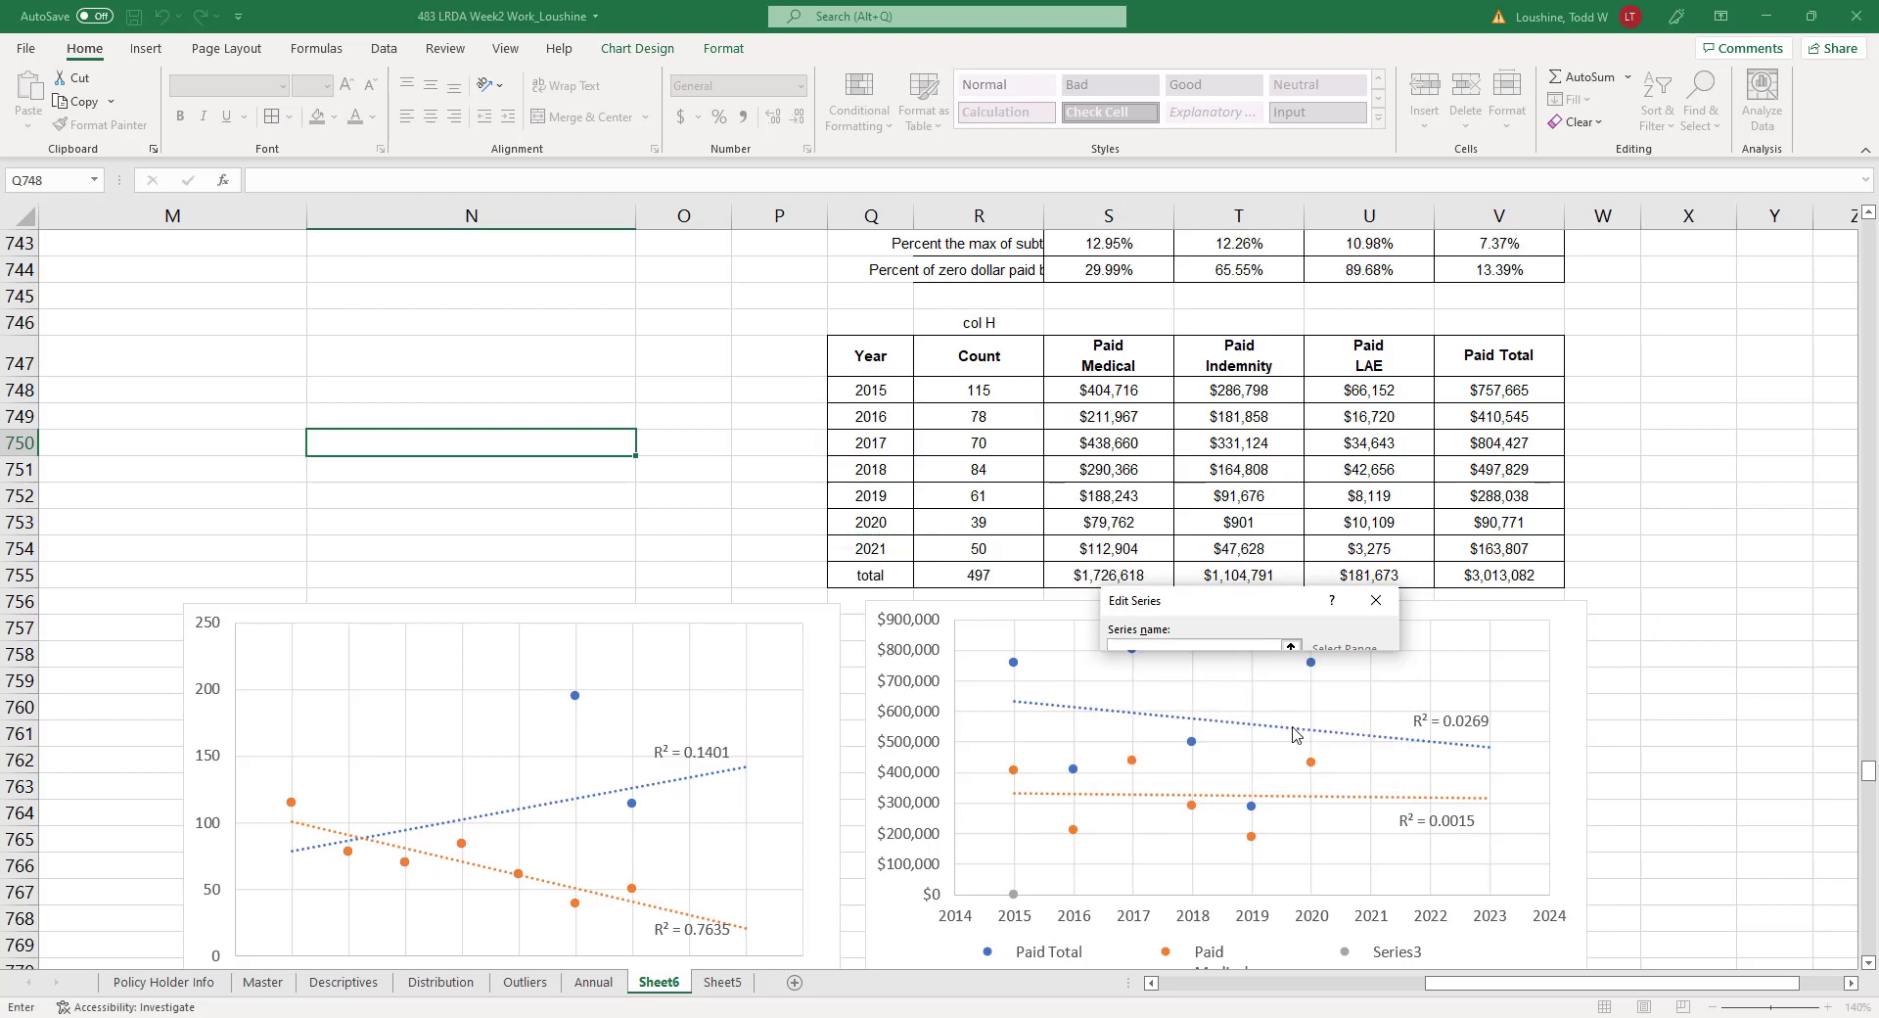
click(1513, 386)
drag(1514, 387, 1497, 528)
click(1380, 633)
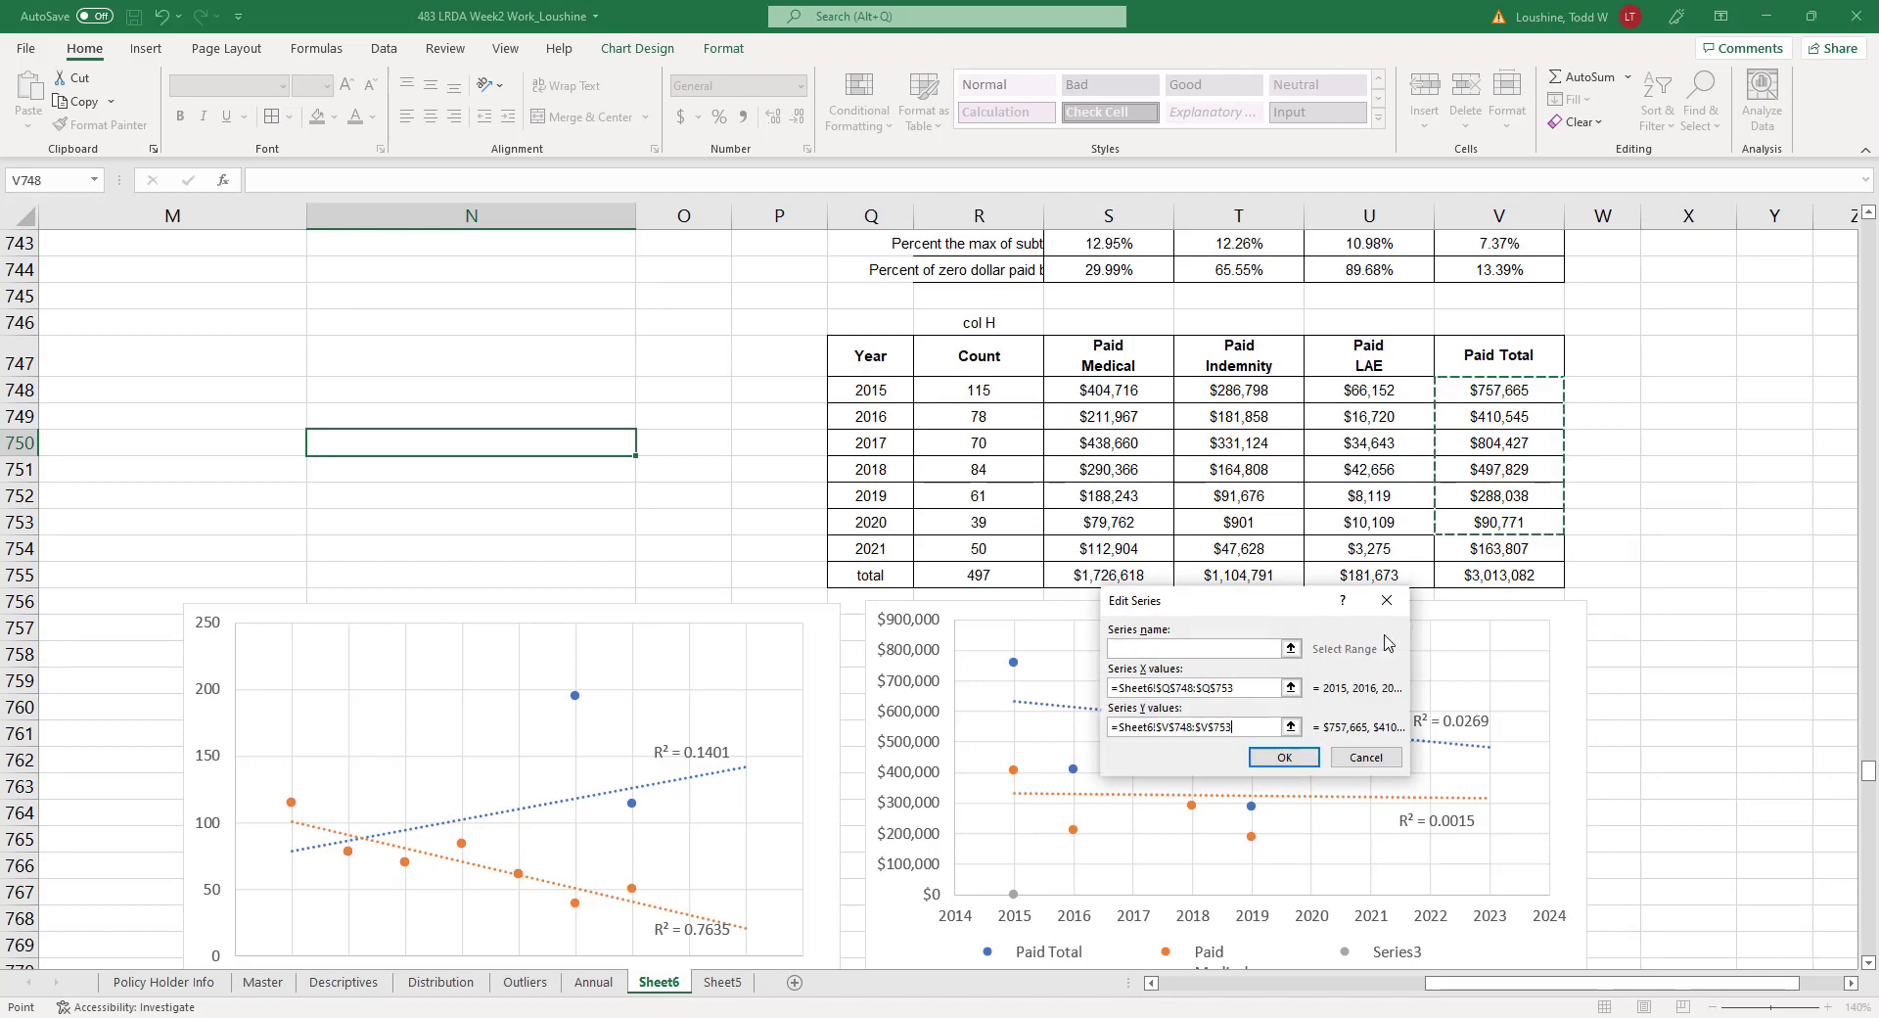
click(1278, 759)
click(1400, 820)
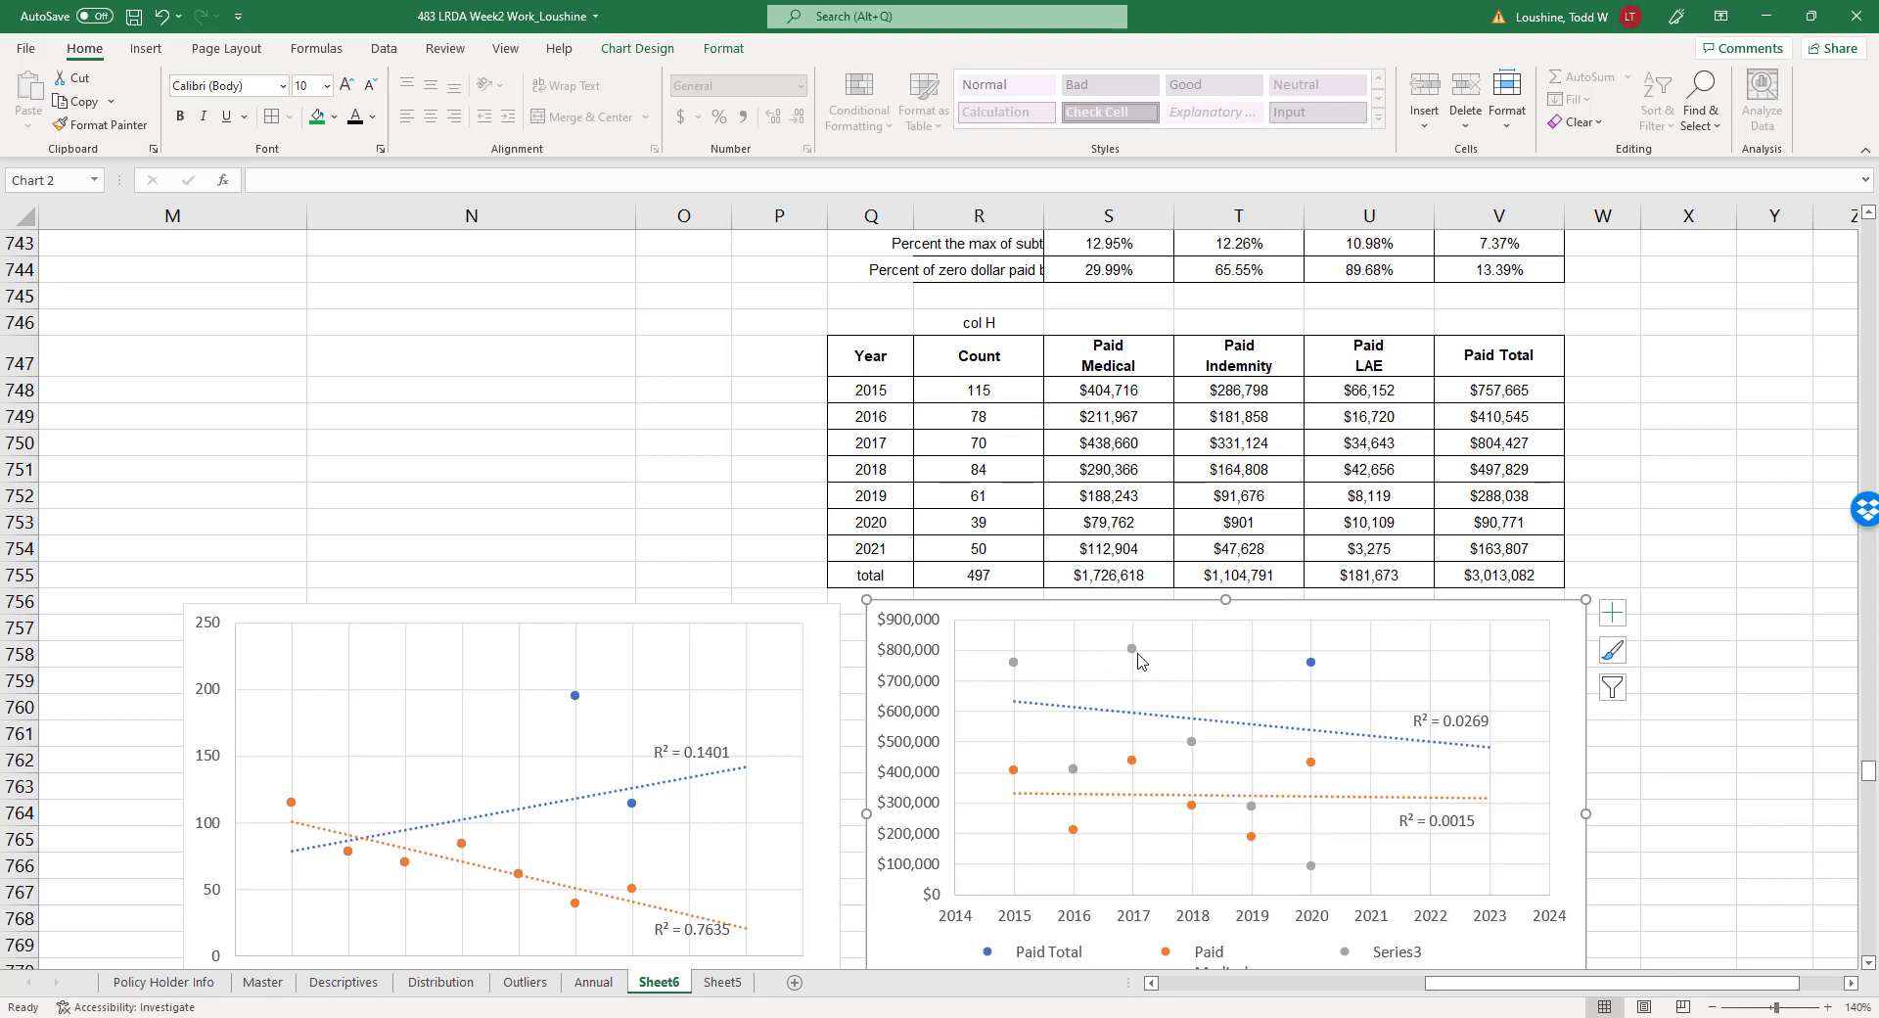
Add a linear trendline to the new Paid Total series, forecast 3 periods forward, with its R-squared value displayed.
right_click(1132, 650)
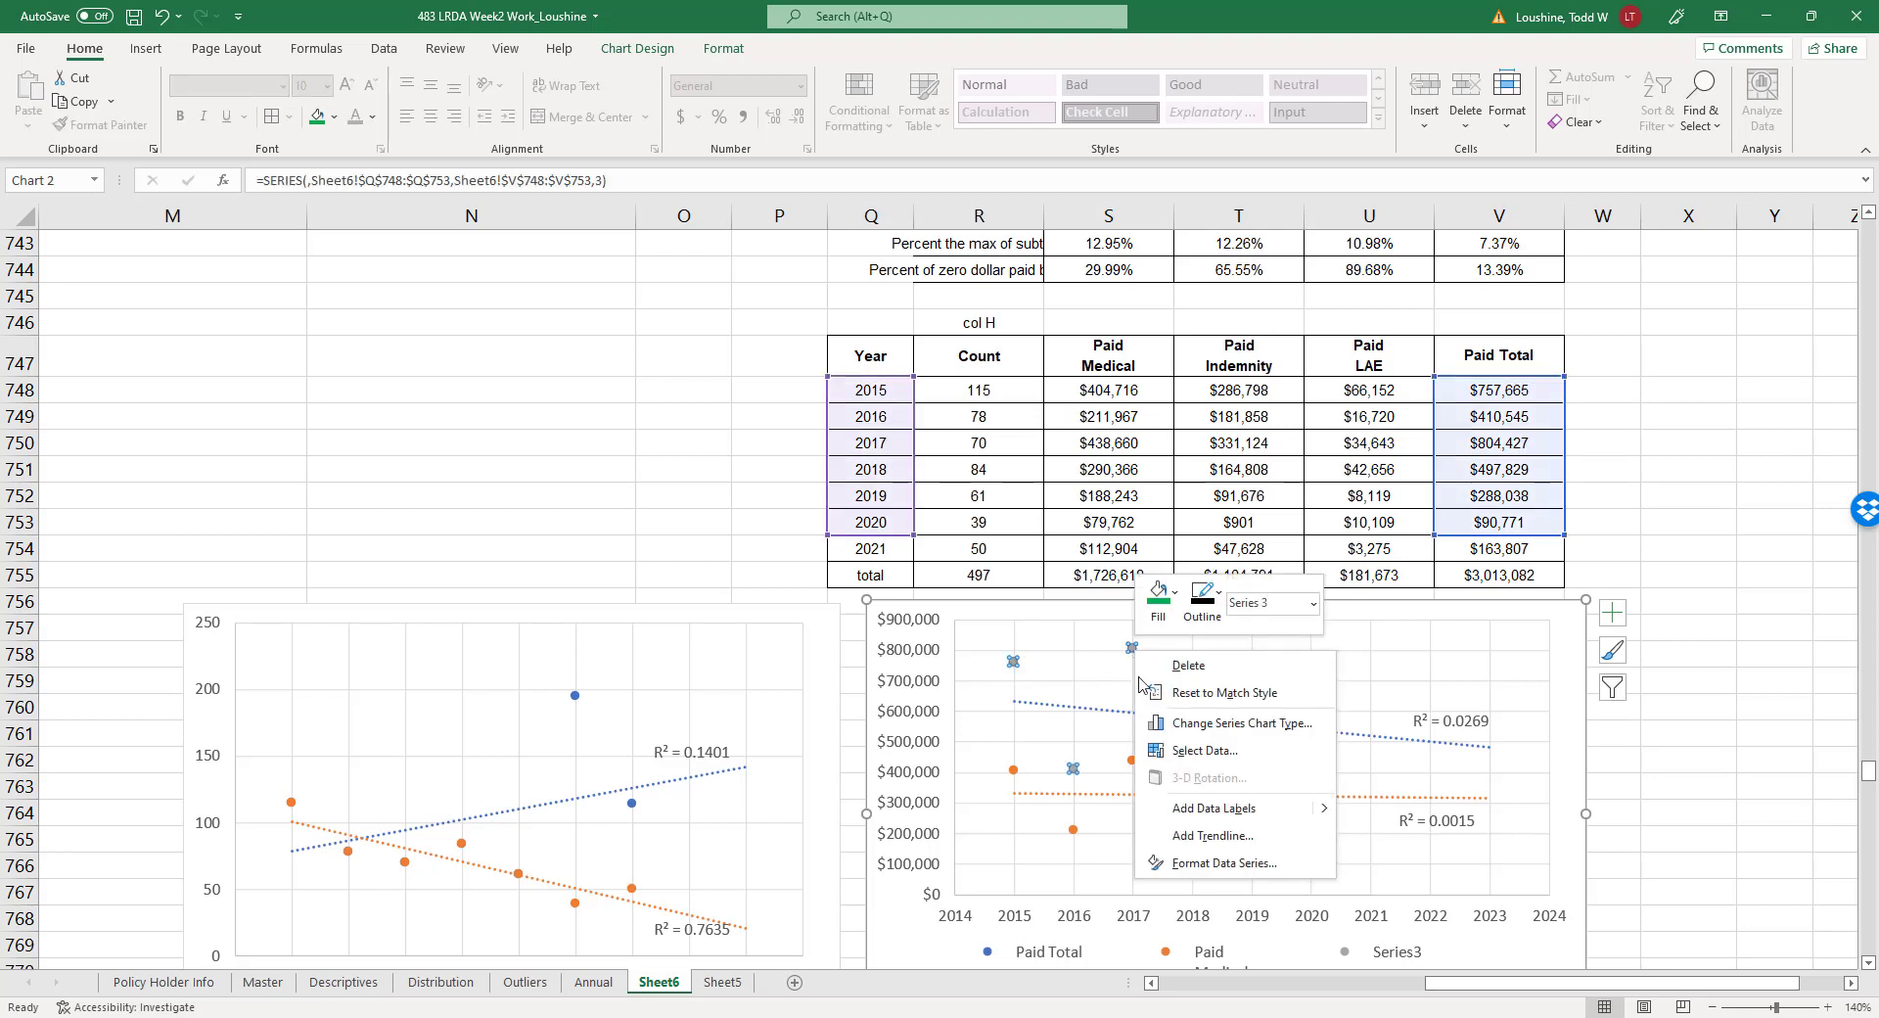
click(1212, 834)
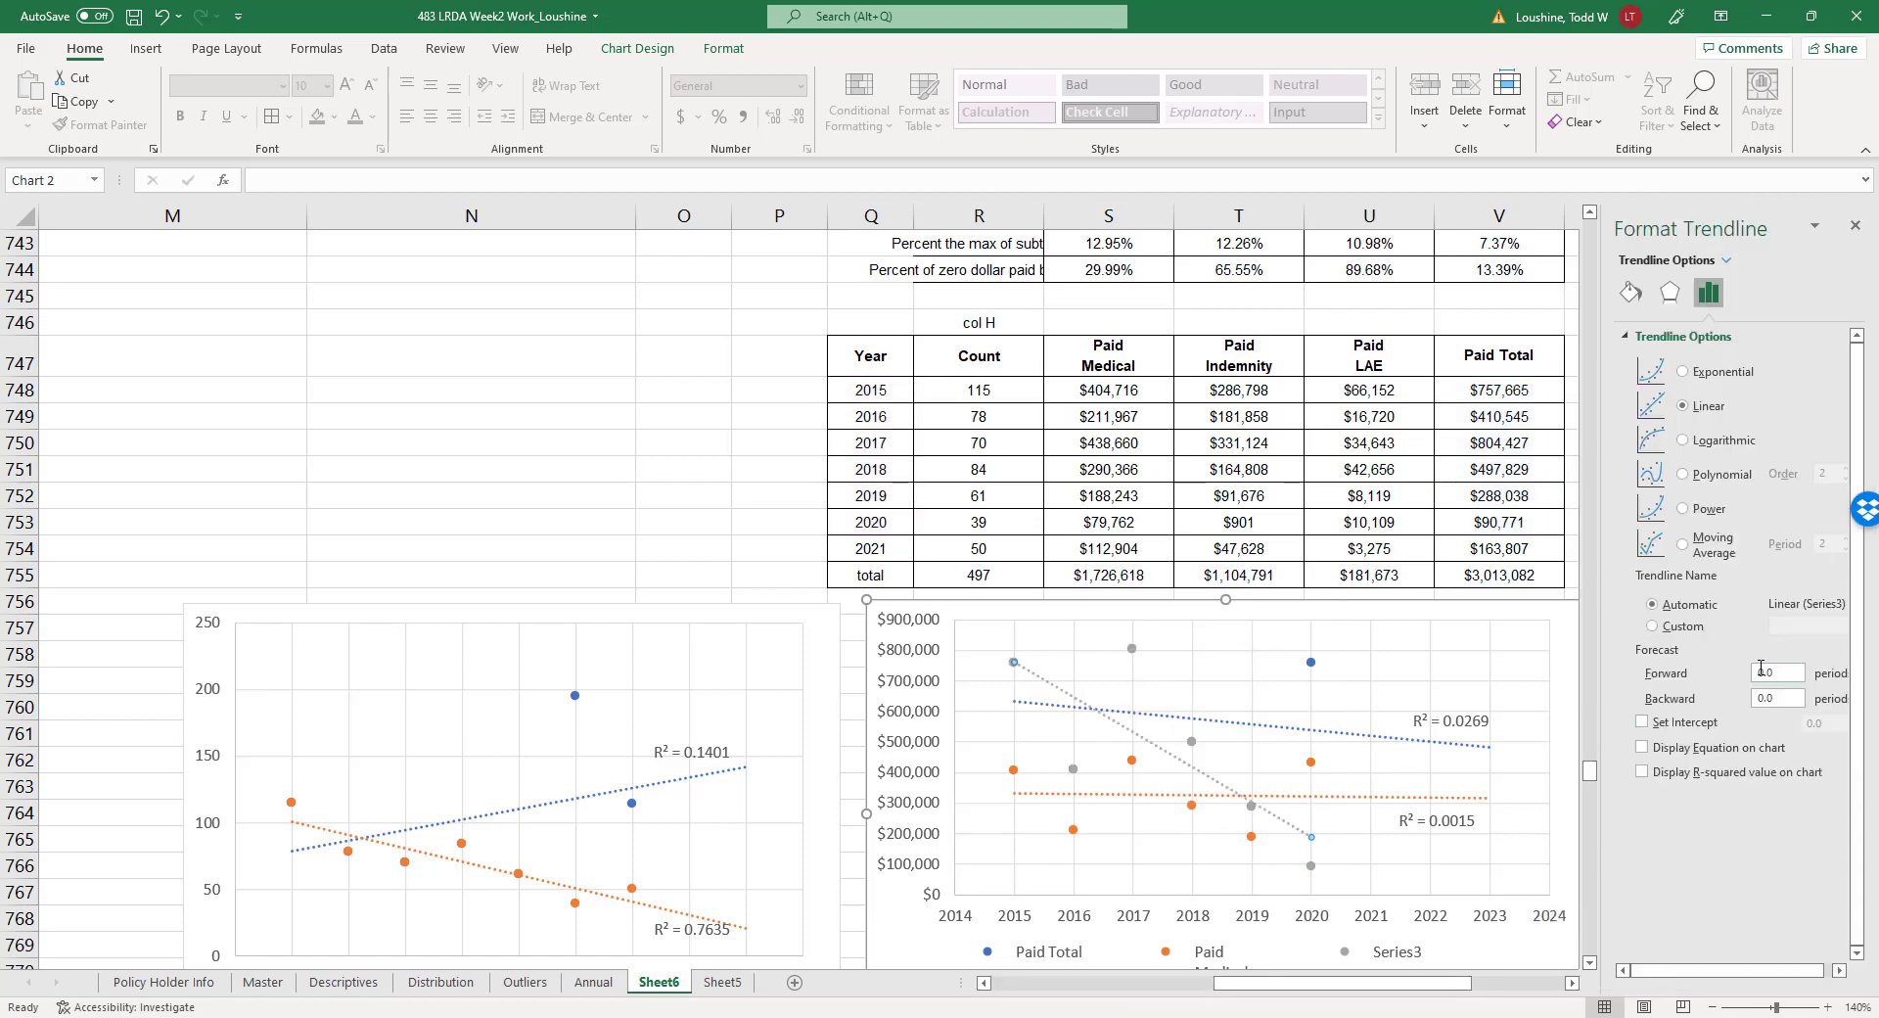
click(1766, 673)
click(1668, 774)
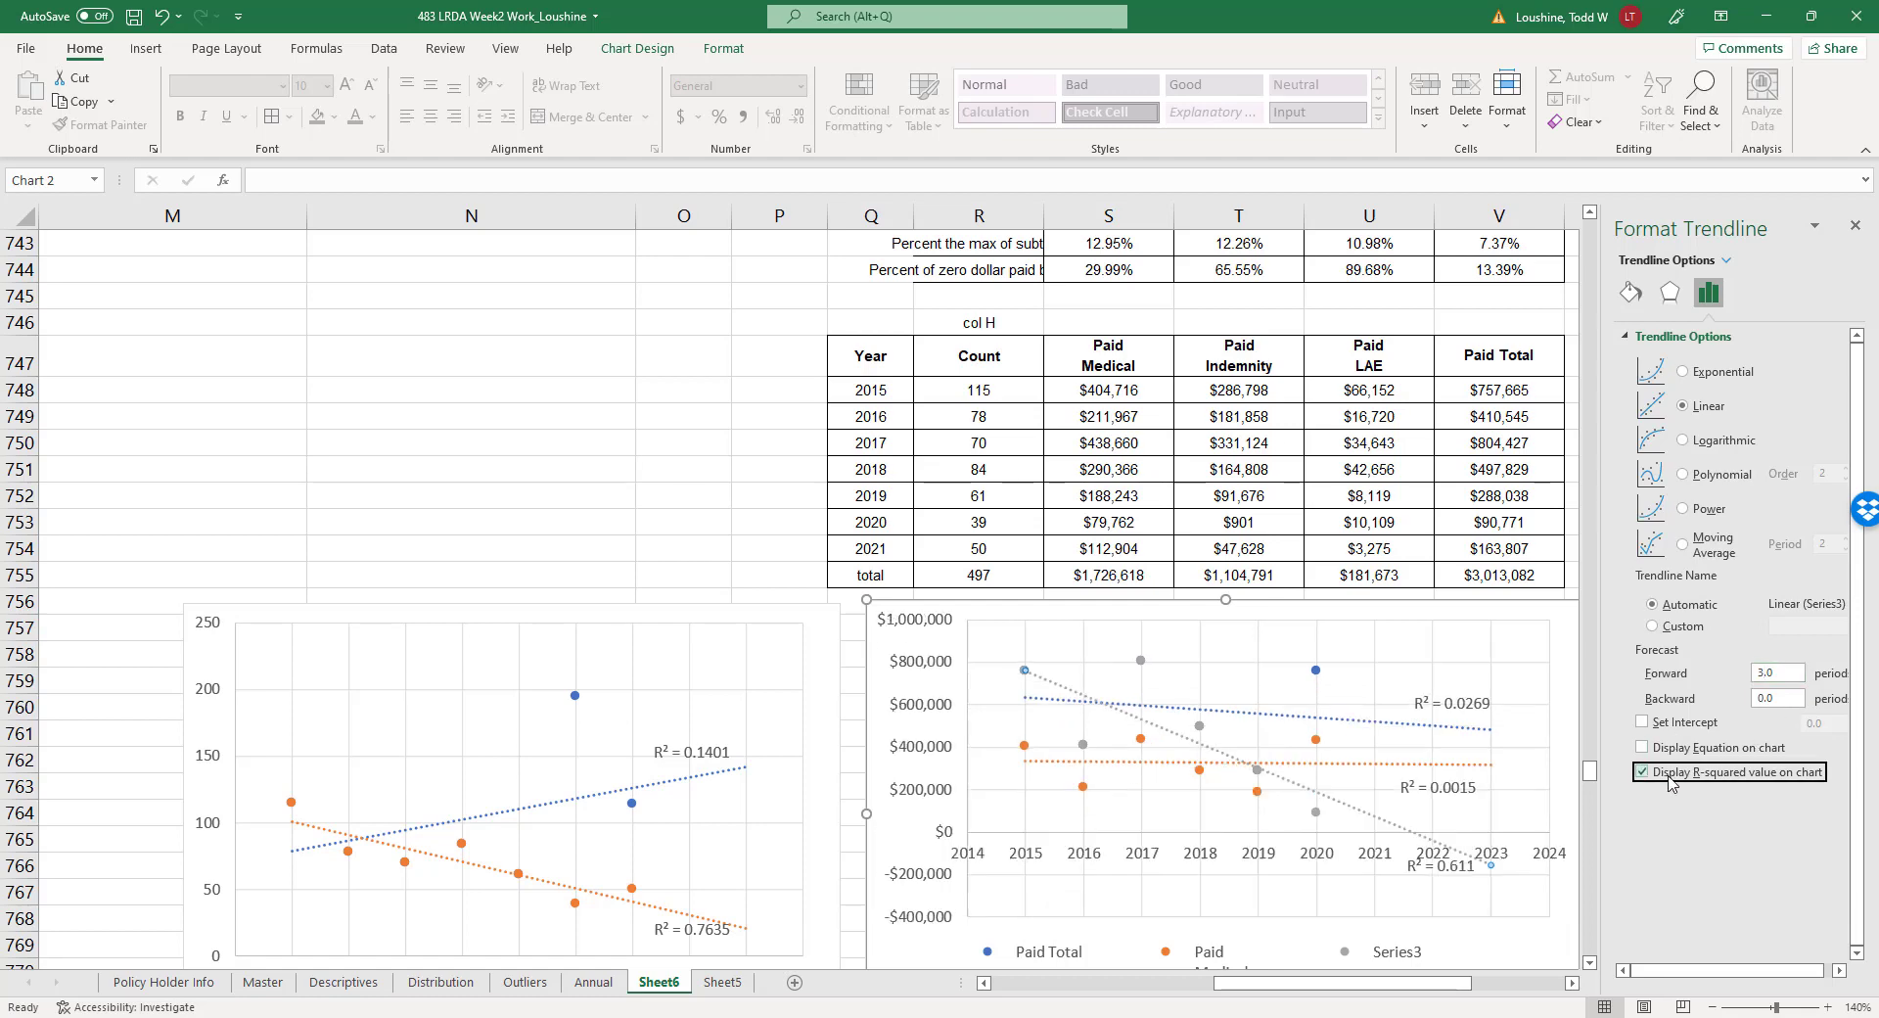
click(1853, 223)
Move the new trendline's R-squared label above the year axis and enlarge the paid amounts chart in both width and height.
scroll(1664, 696, down, 3)
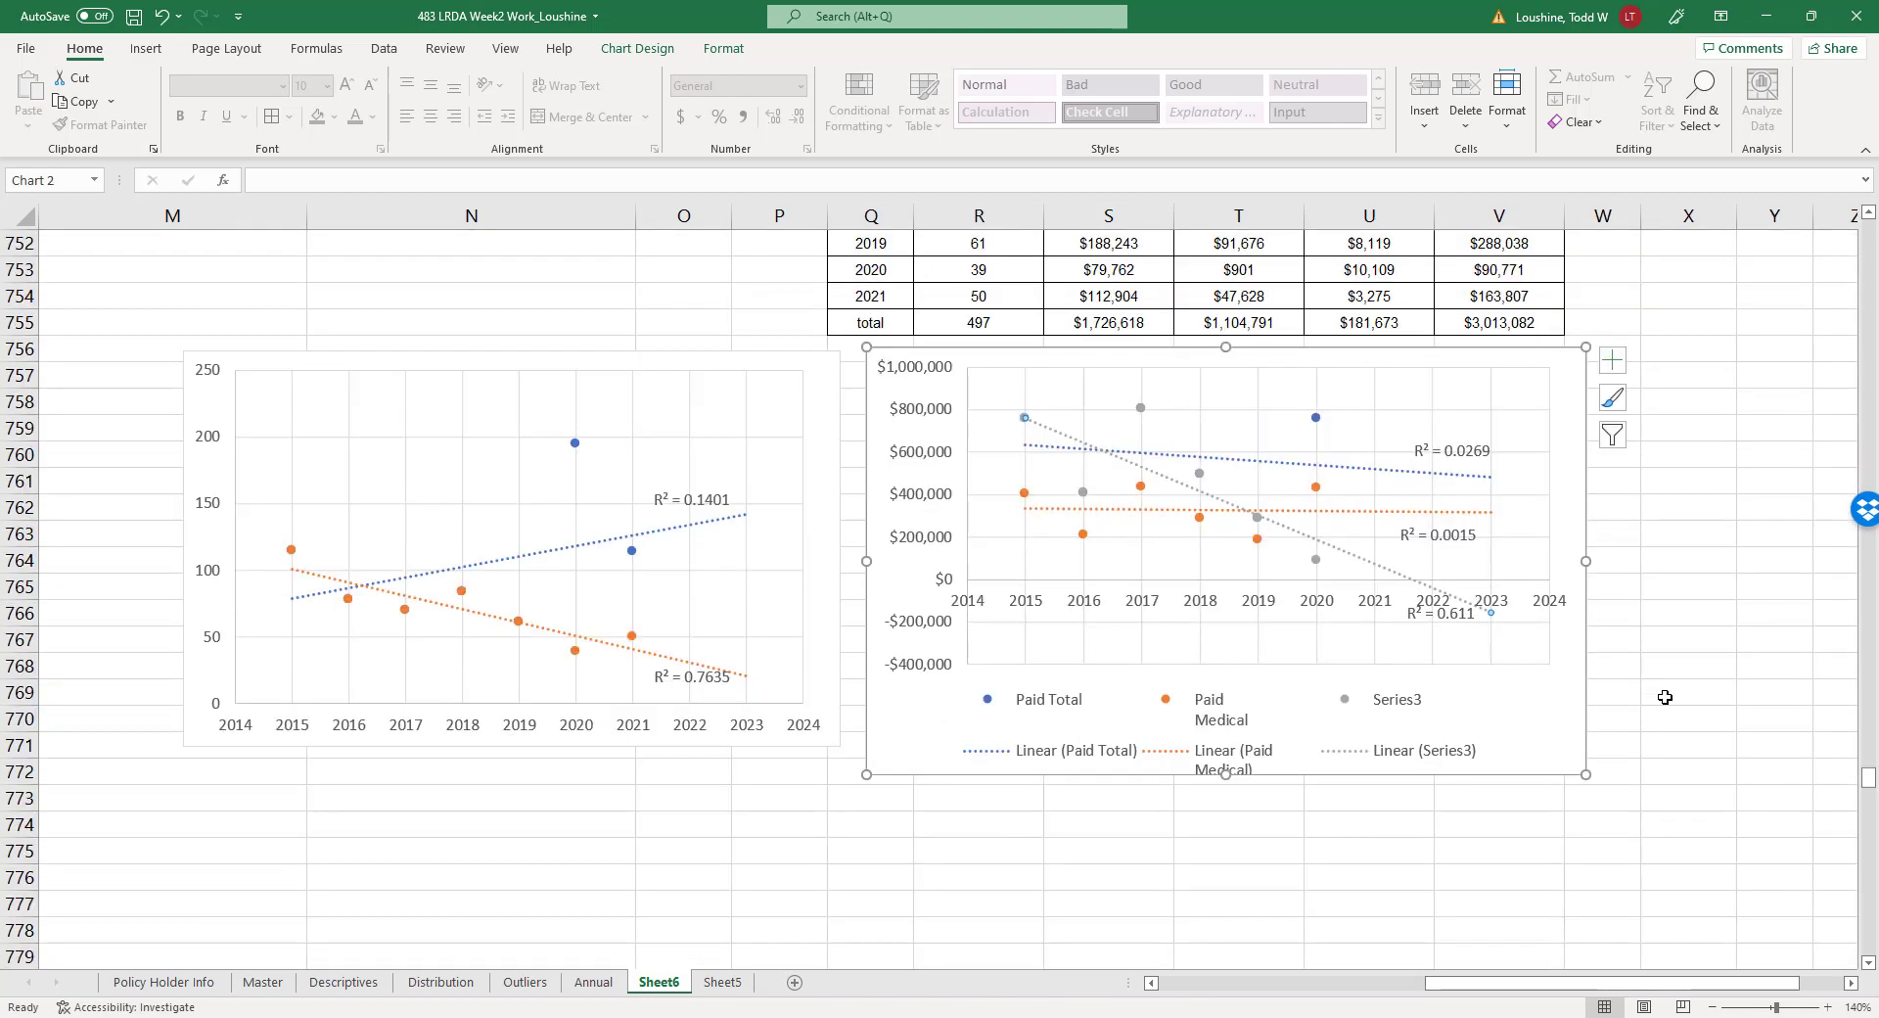
drag(1442, 613, 1491, 591)
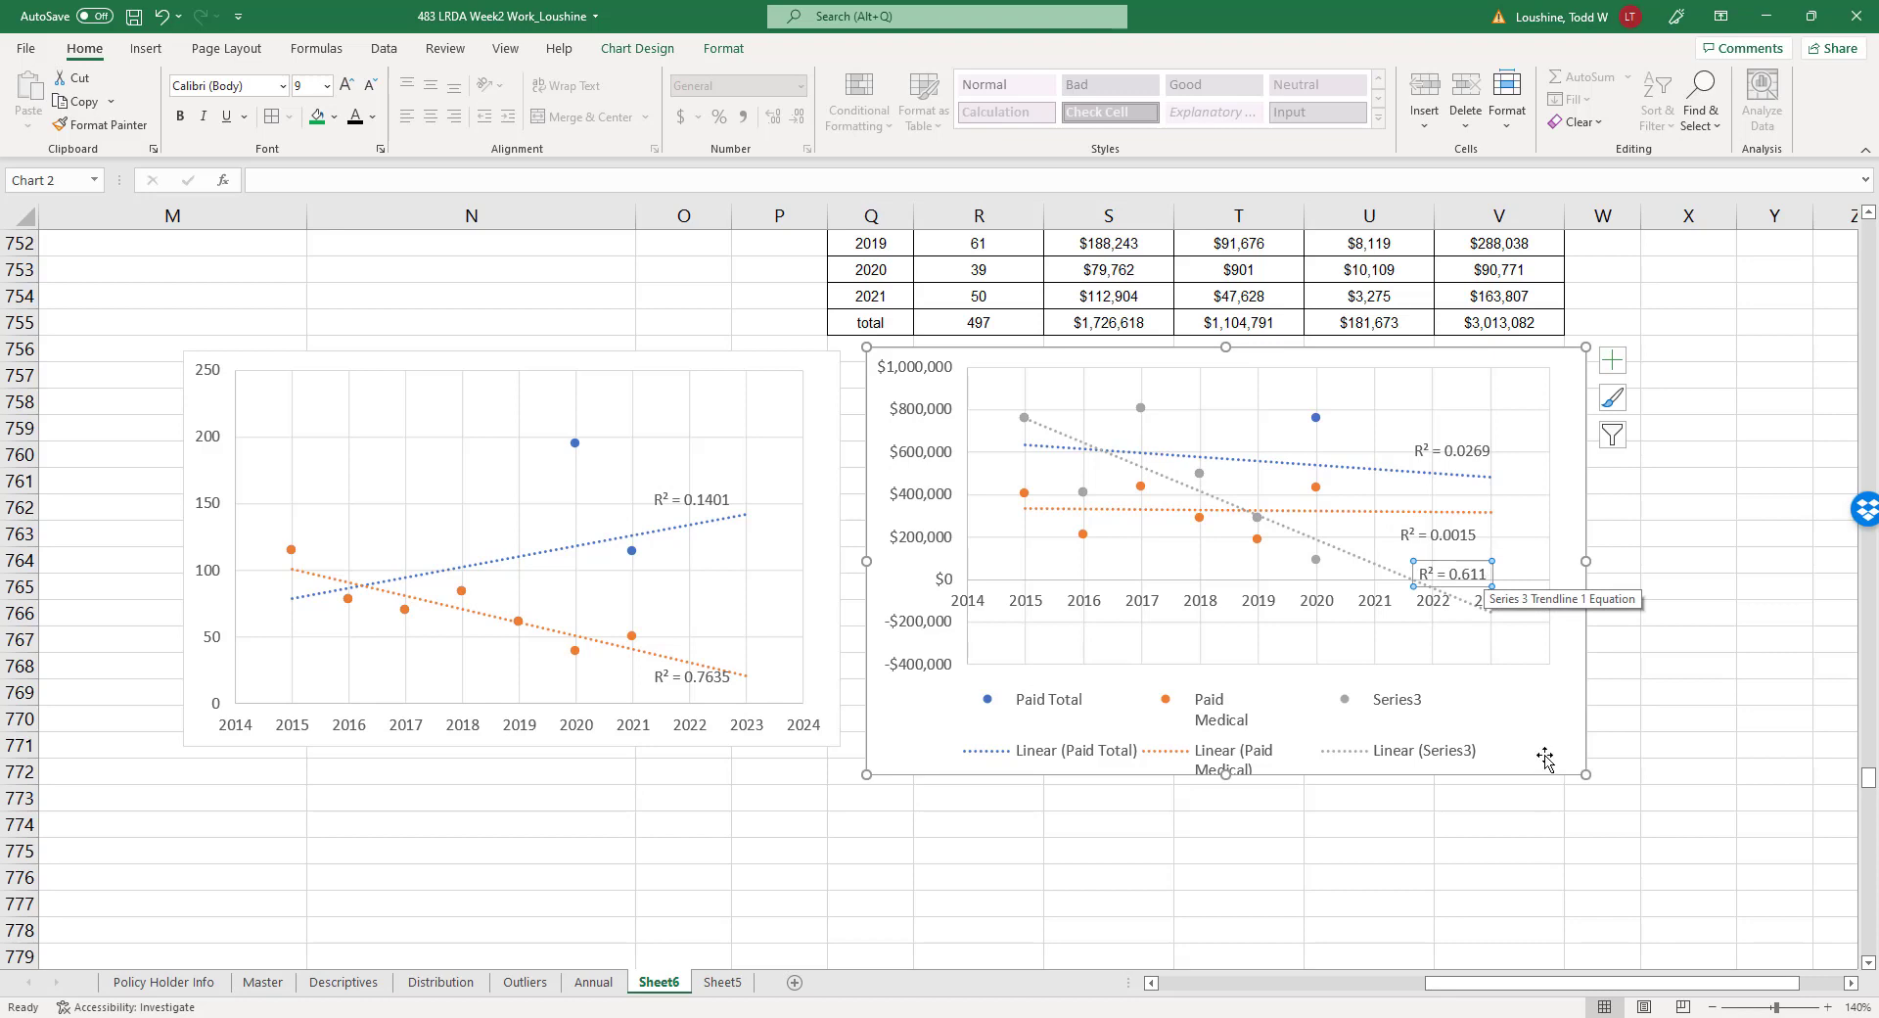
drag(1585, 774, 1777, 910)
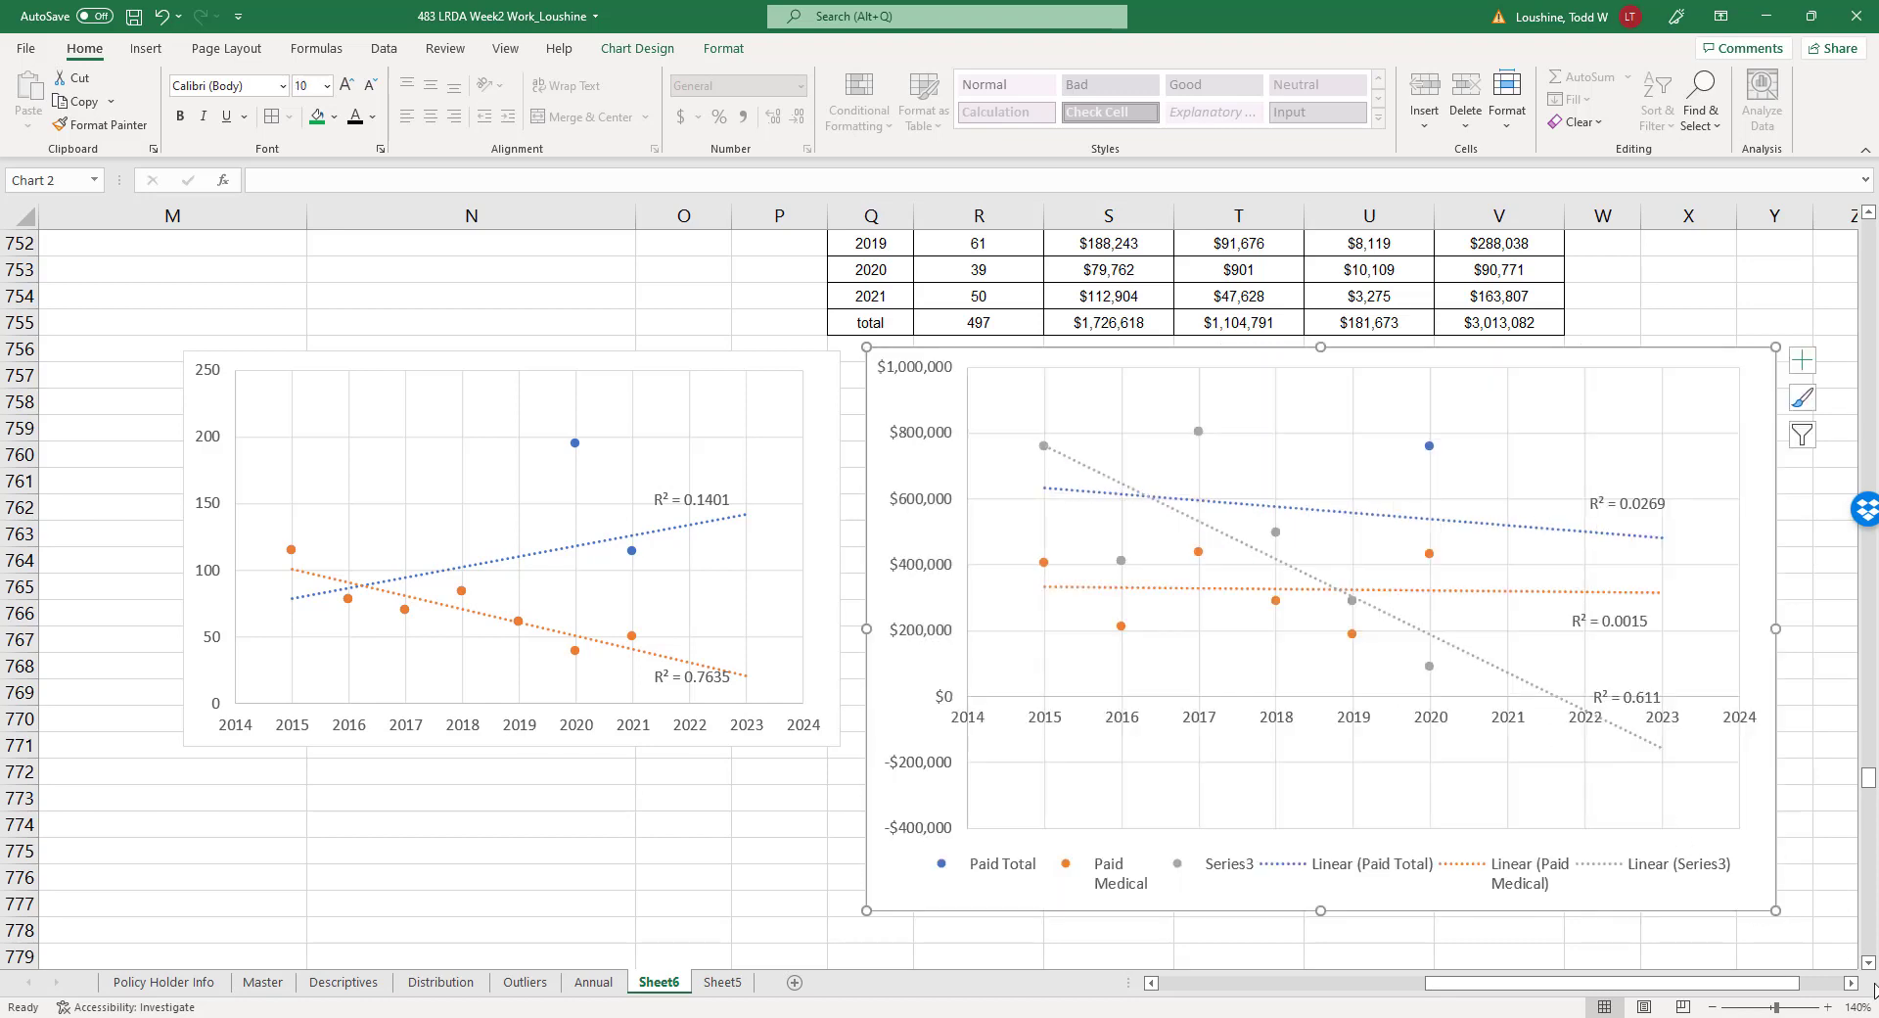
scroll(1707, 829, right, 4)
scroll(1677, 821, down, 1)
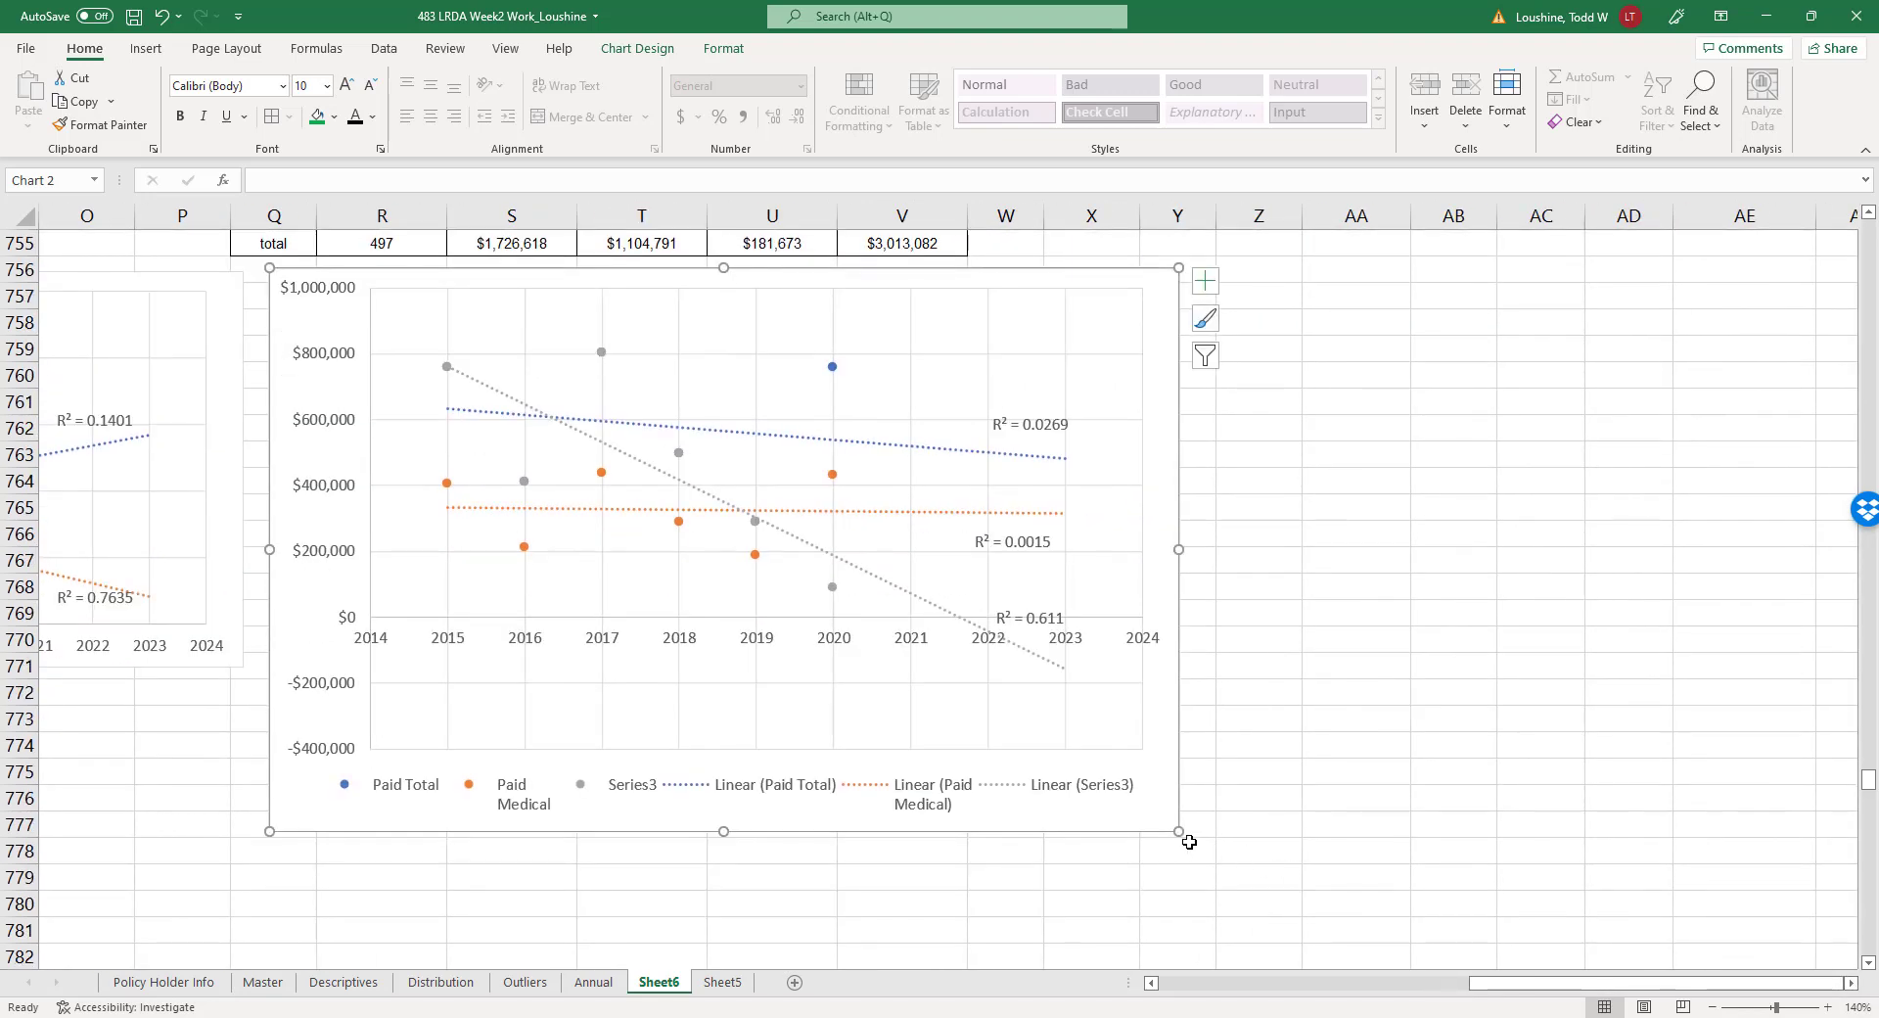
Enlarge the paid amounts chart further in width and height, extending it to about column AA and row 780.
drag(1177, 830, 1395, 904)
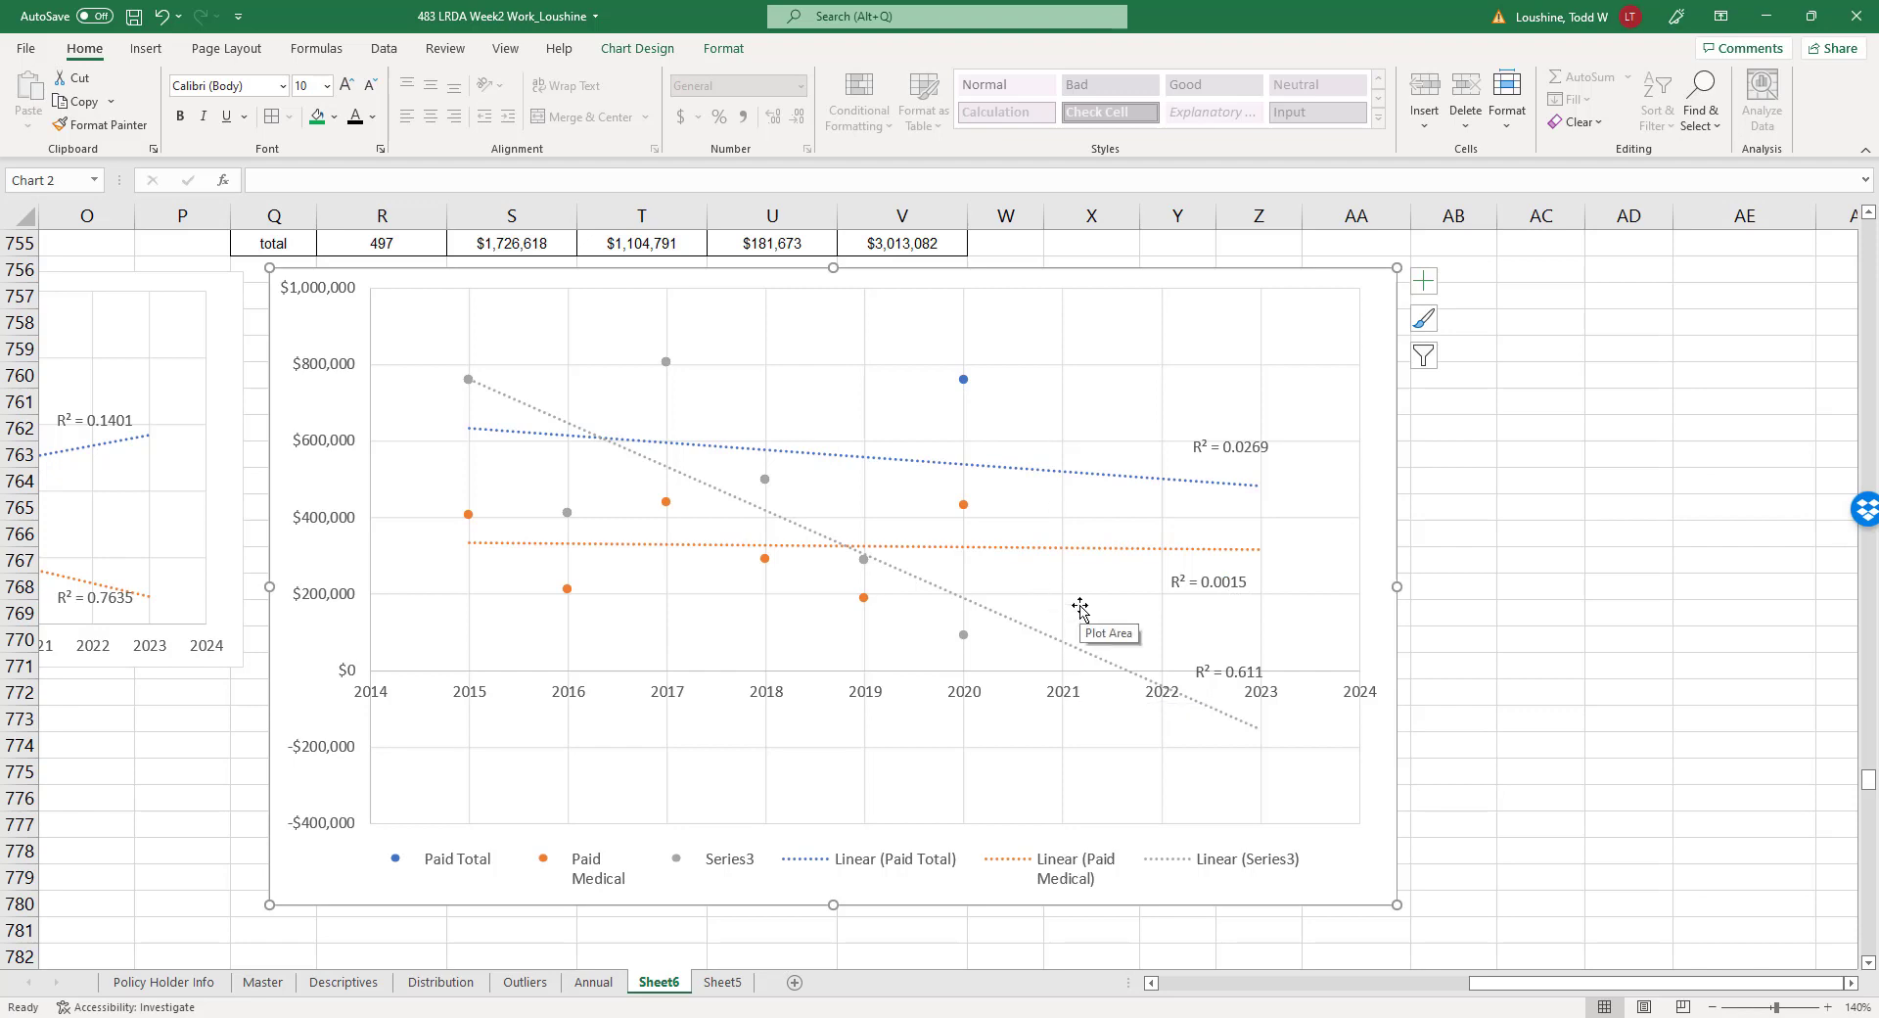
scroll(1080, 609, up, 2)
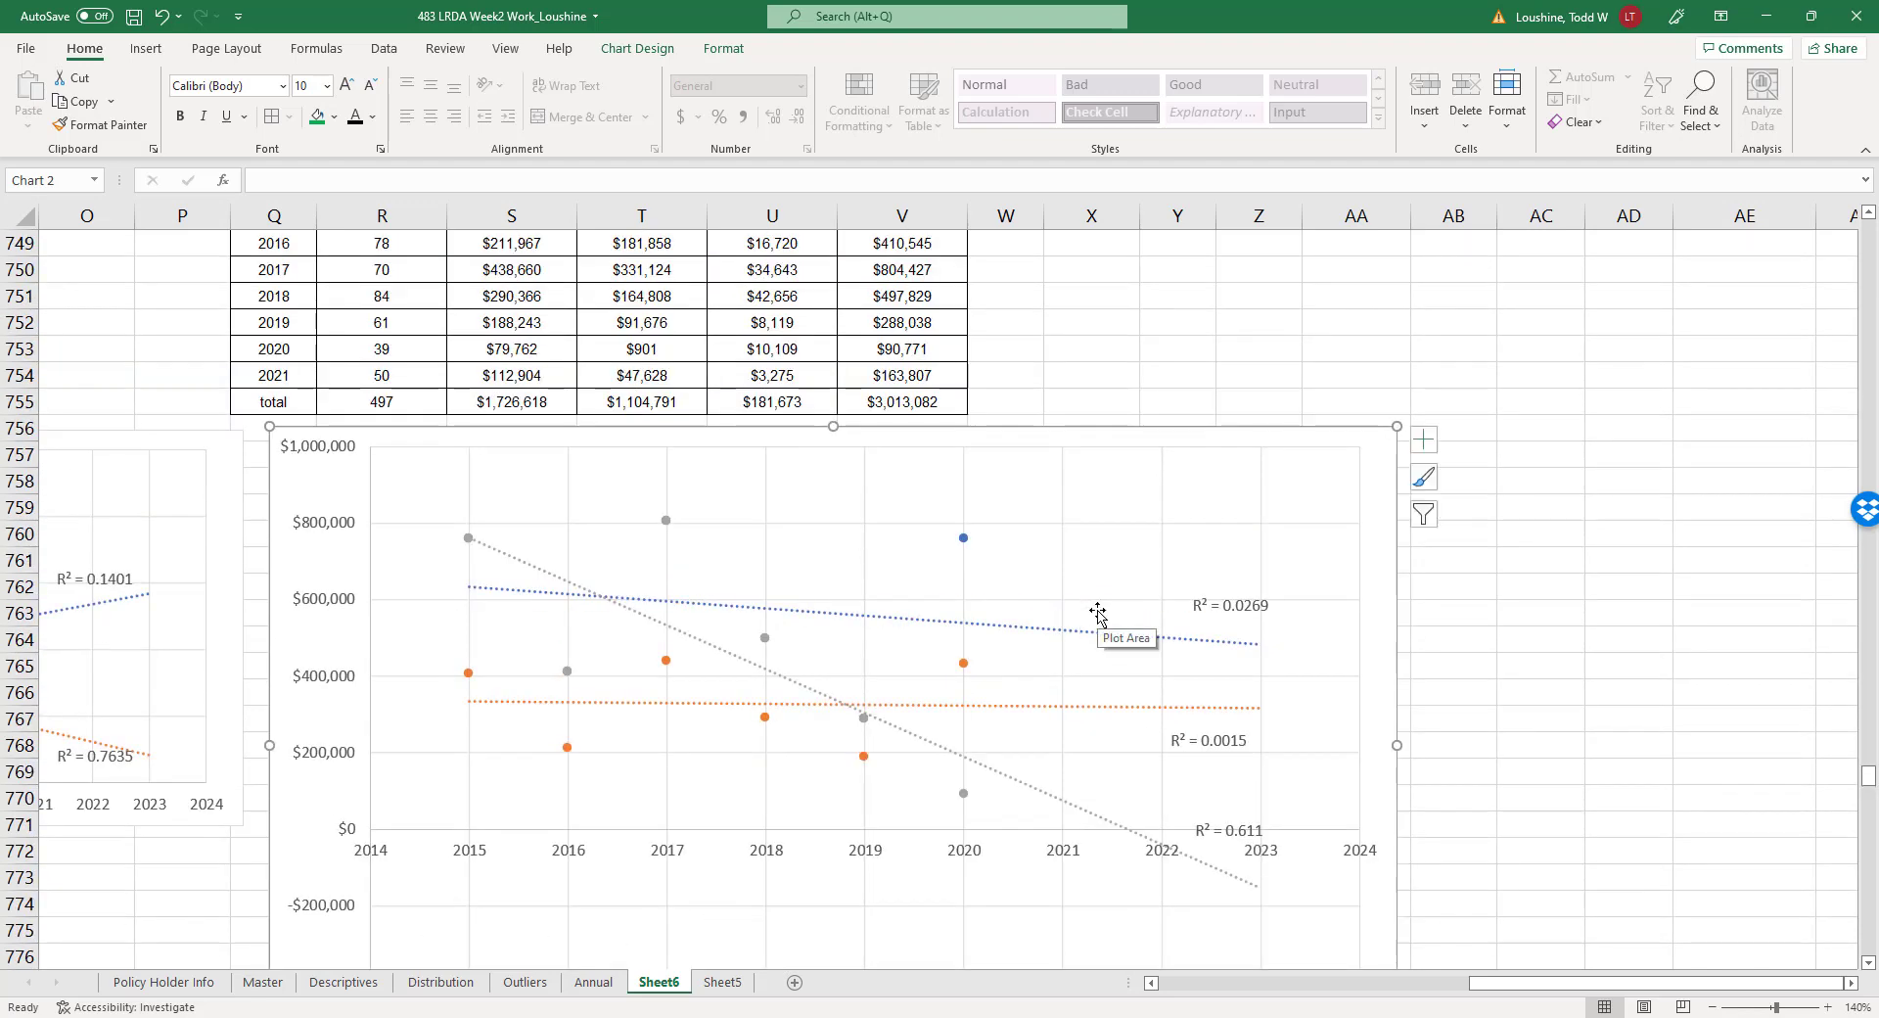
scroll(1054, 634, down, 1)
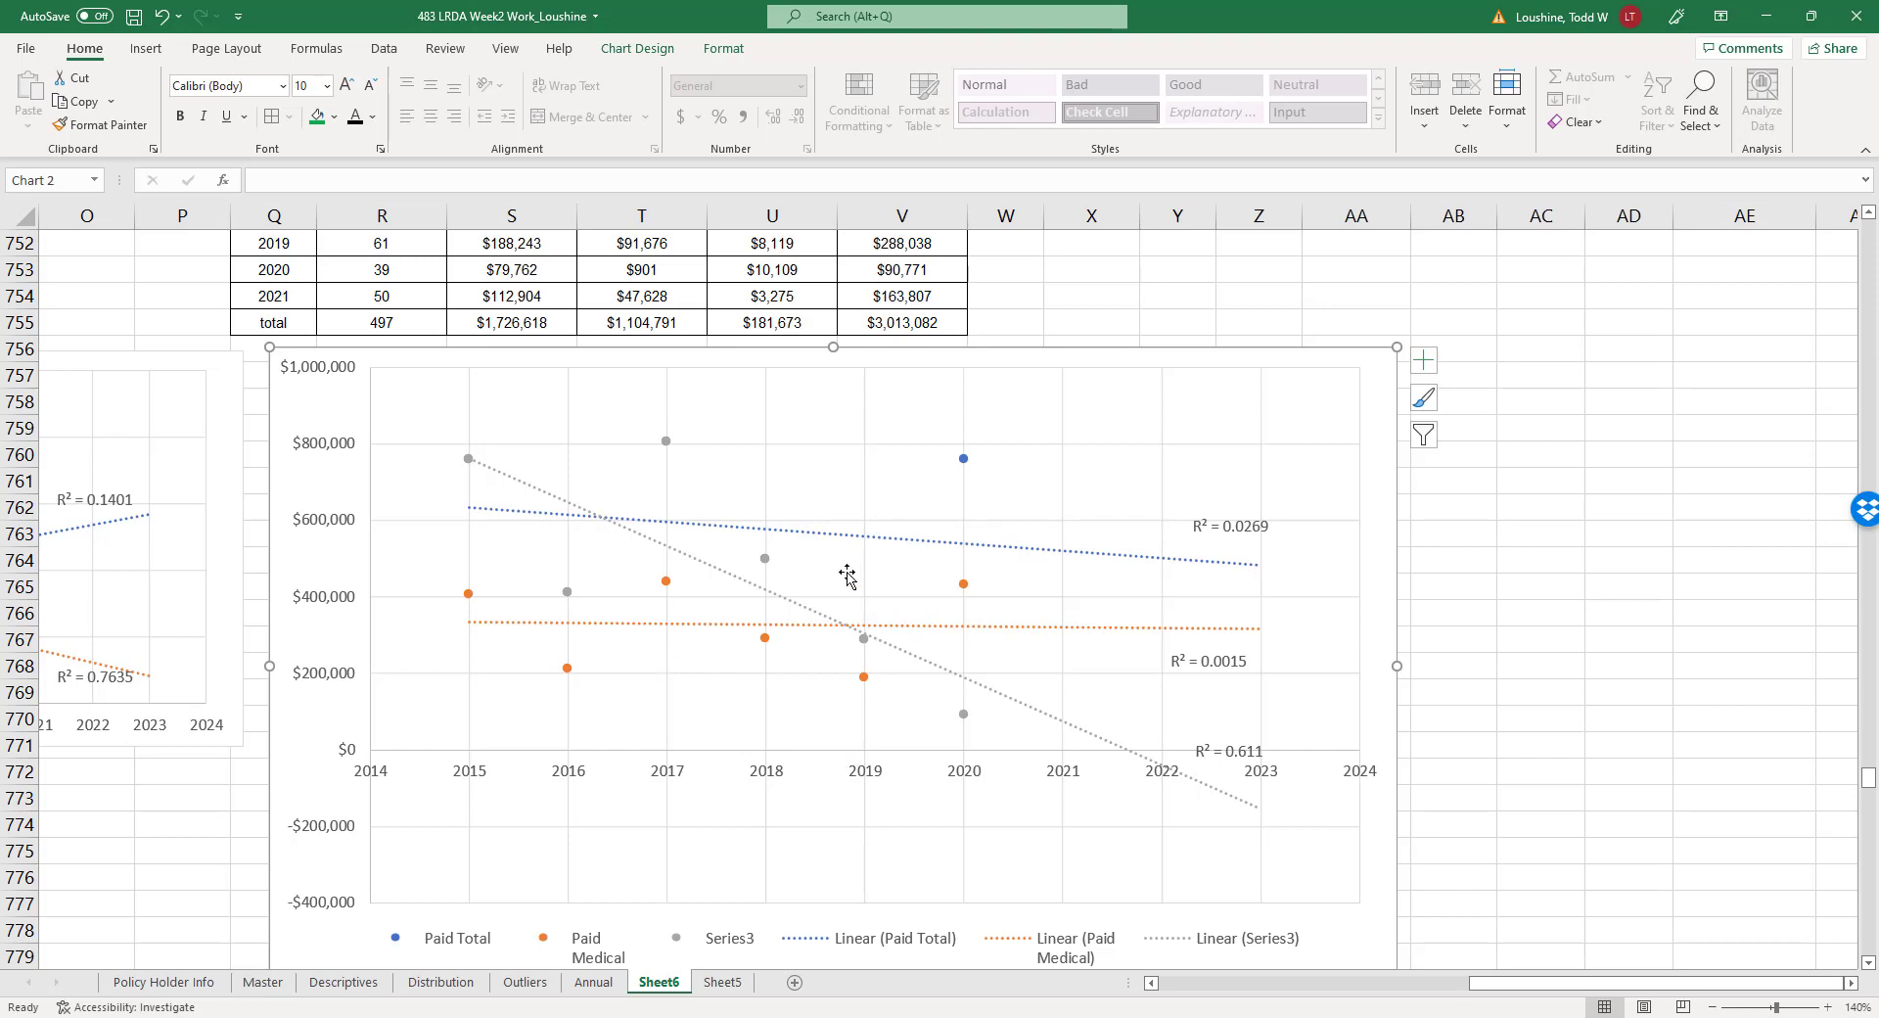
Add another series to the paid amounts chart, using the Sheet6 years in Q748:Q753 as its X values.
right_click(963, 460)
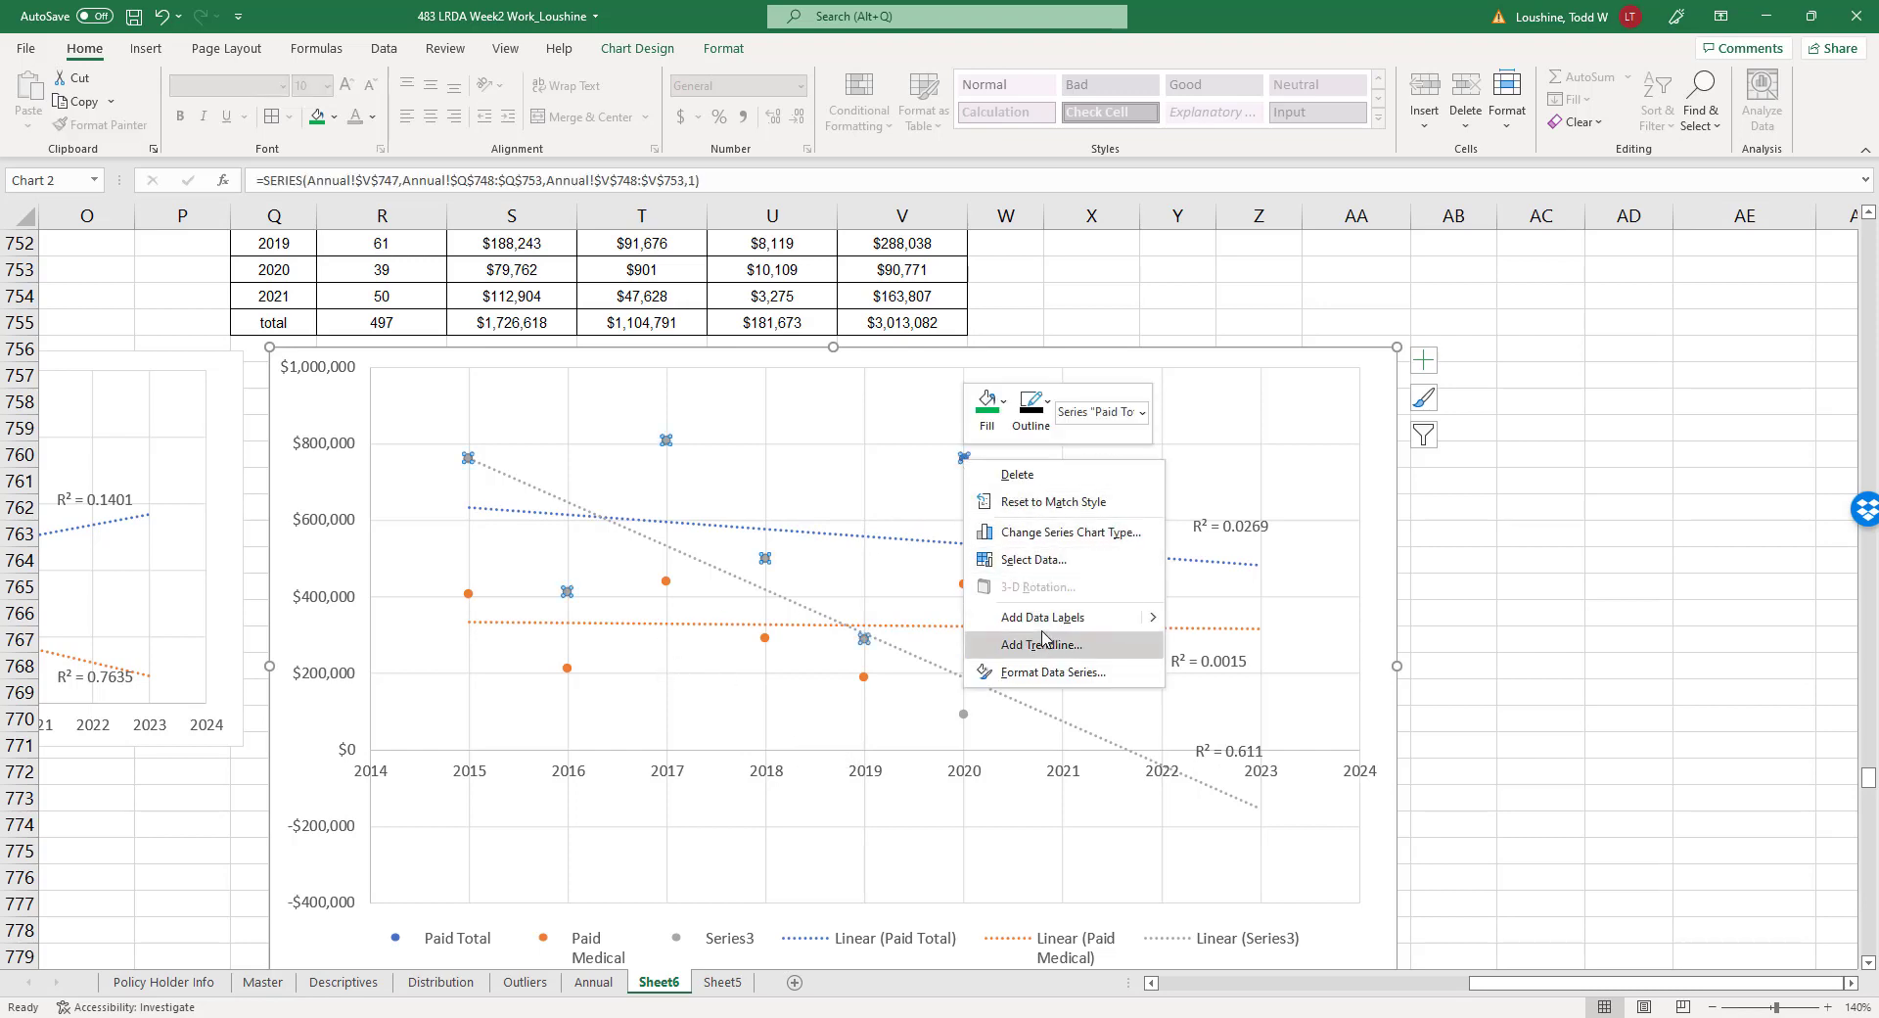
click(1028, 566)
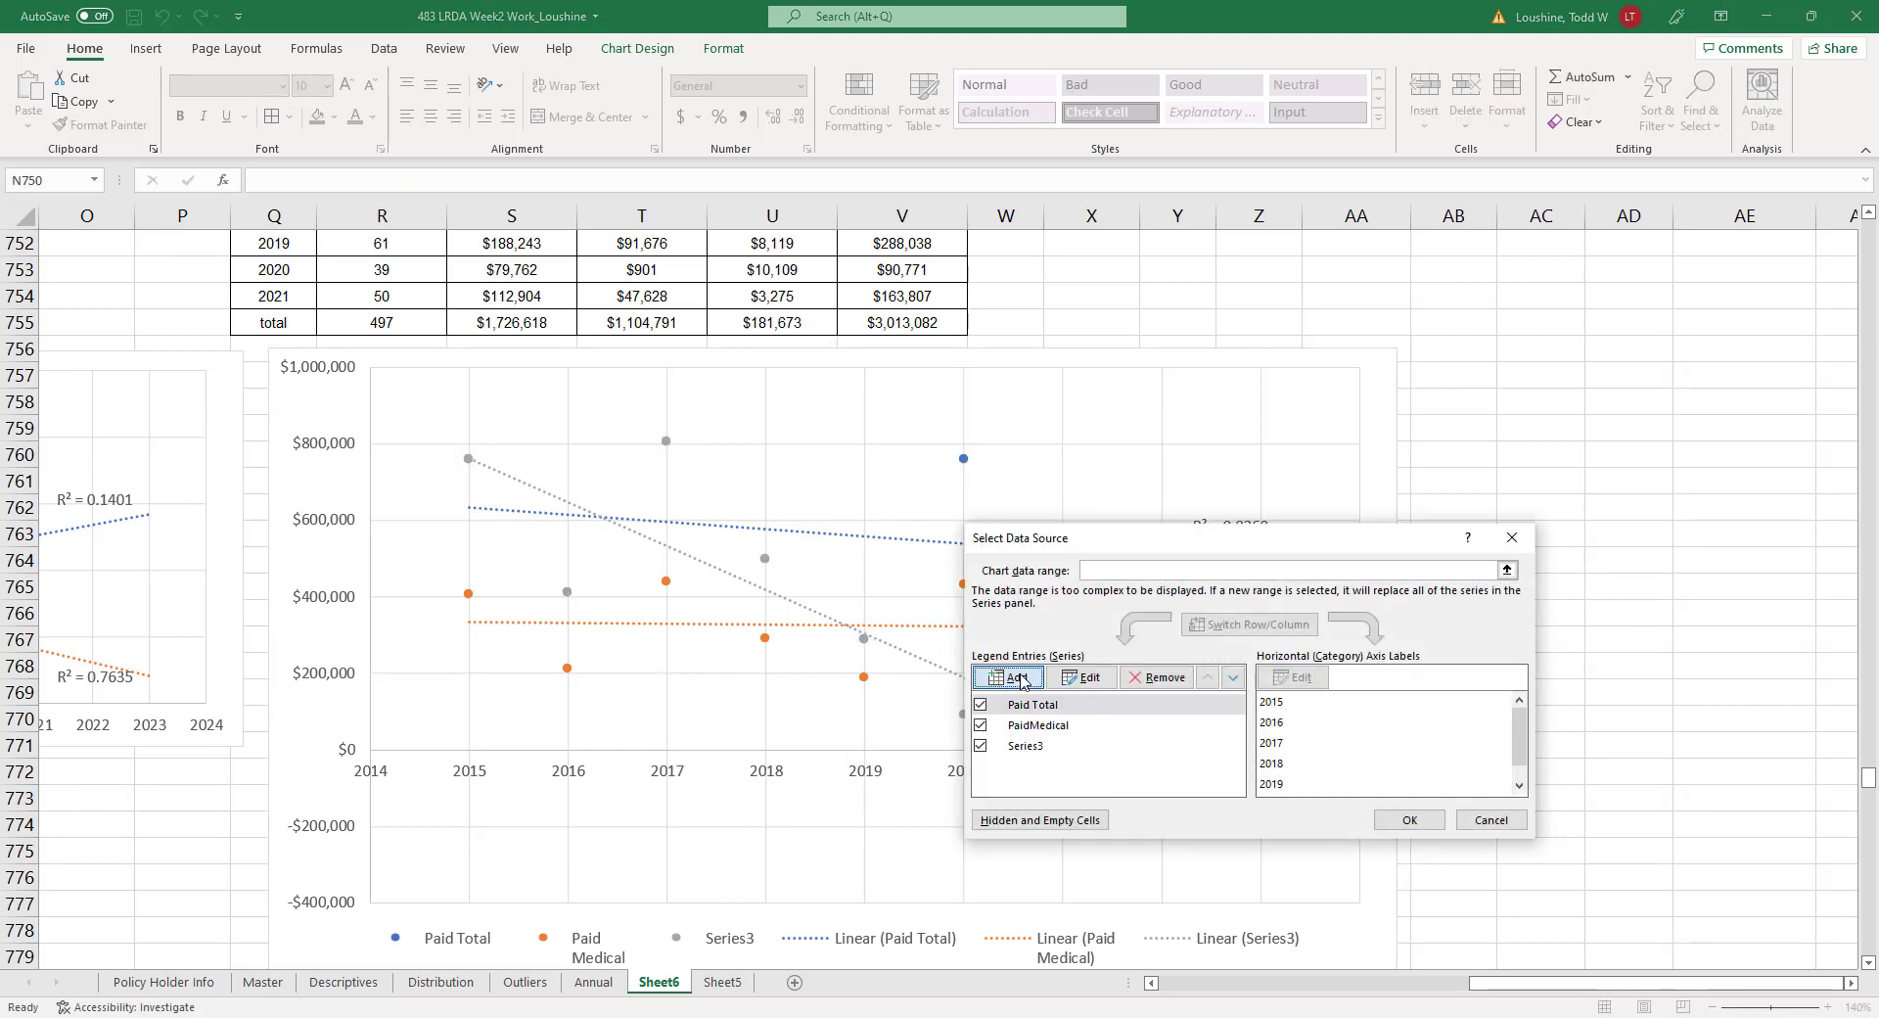
click(1008, 677)
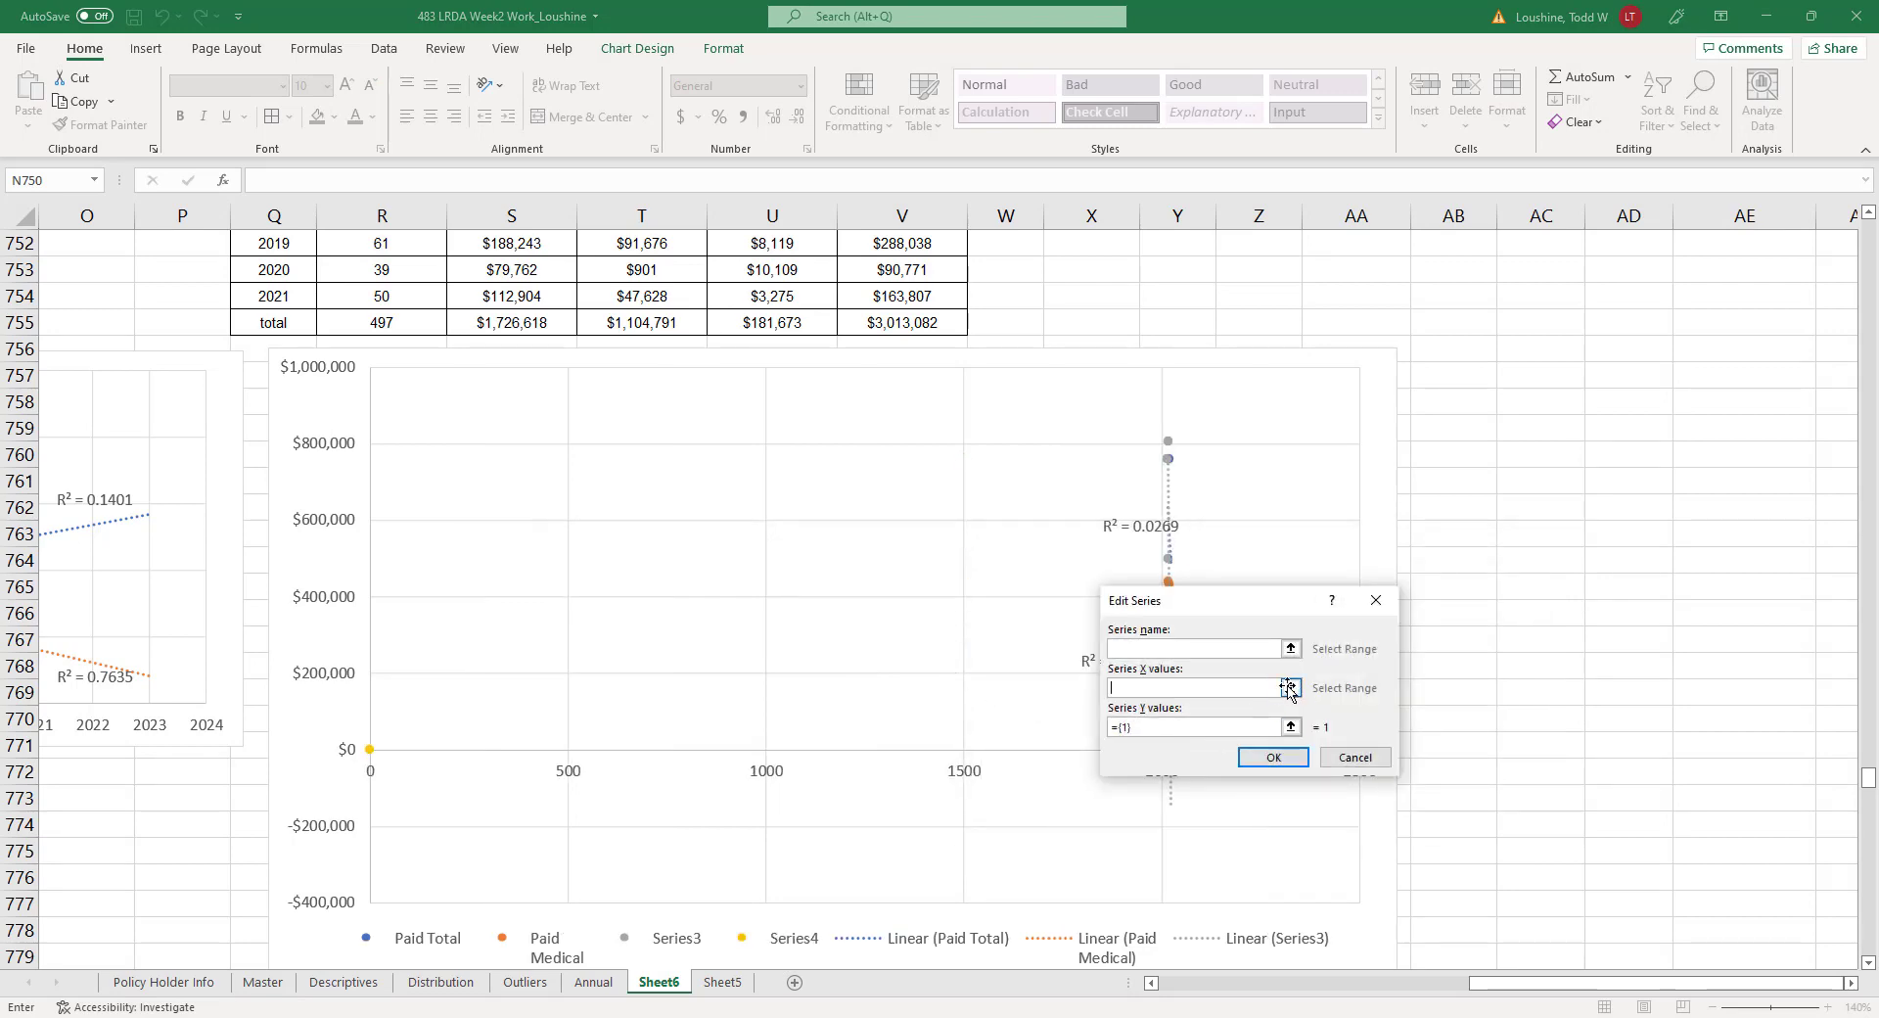
click(1290, 688)
scroll(294, 460, up, 4)
drag(293, 460, 305, 608)
click(1380, 633)
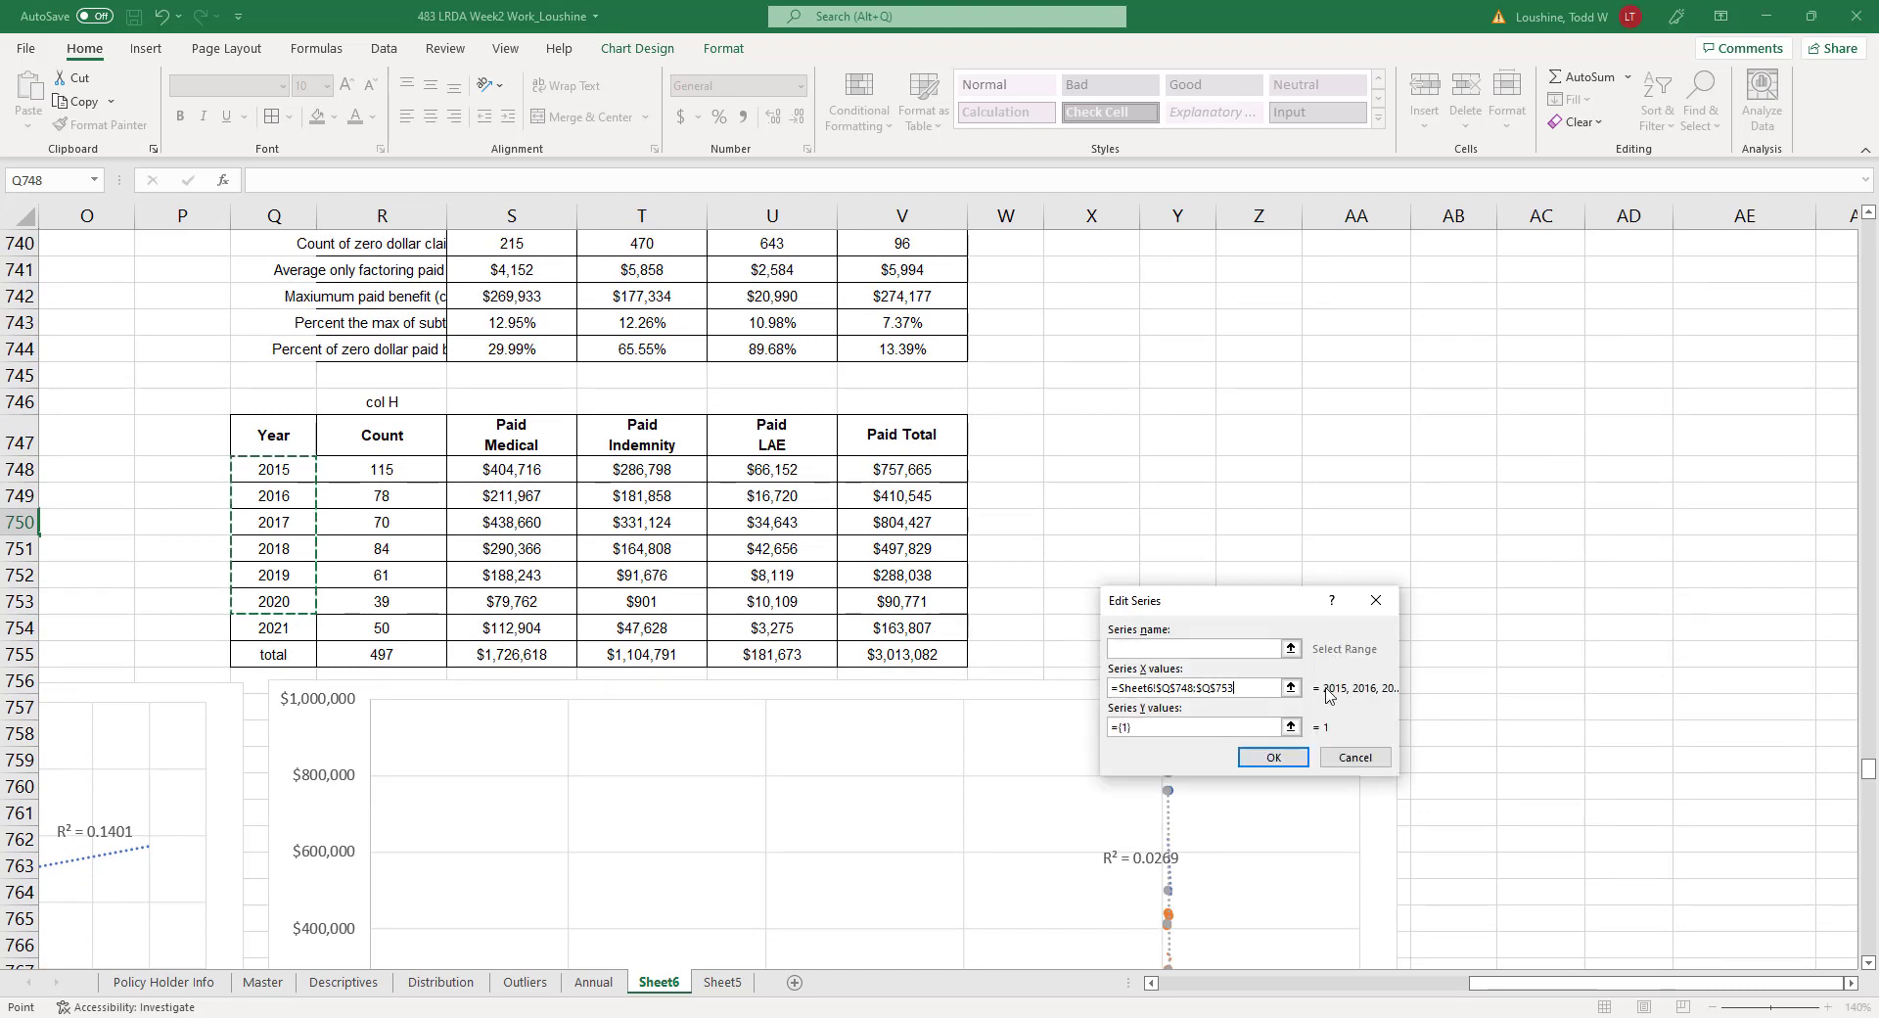
Set the added series' Y values to the Paid Medical cells S748:S753 on Sheet6 and apply the chart data changes.
click(1289, 726)
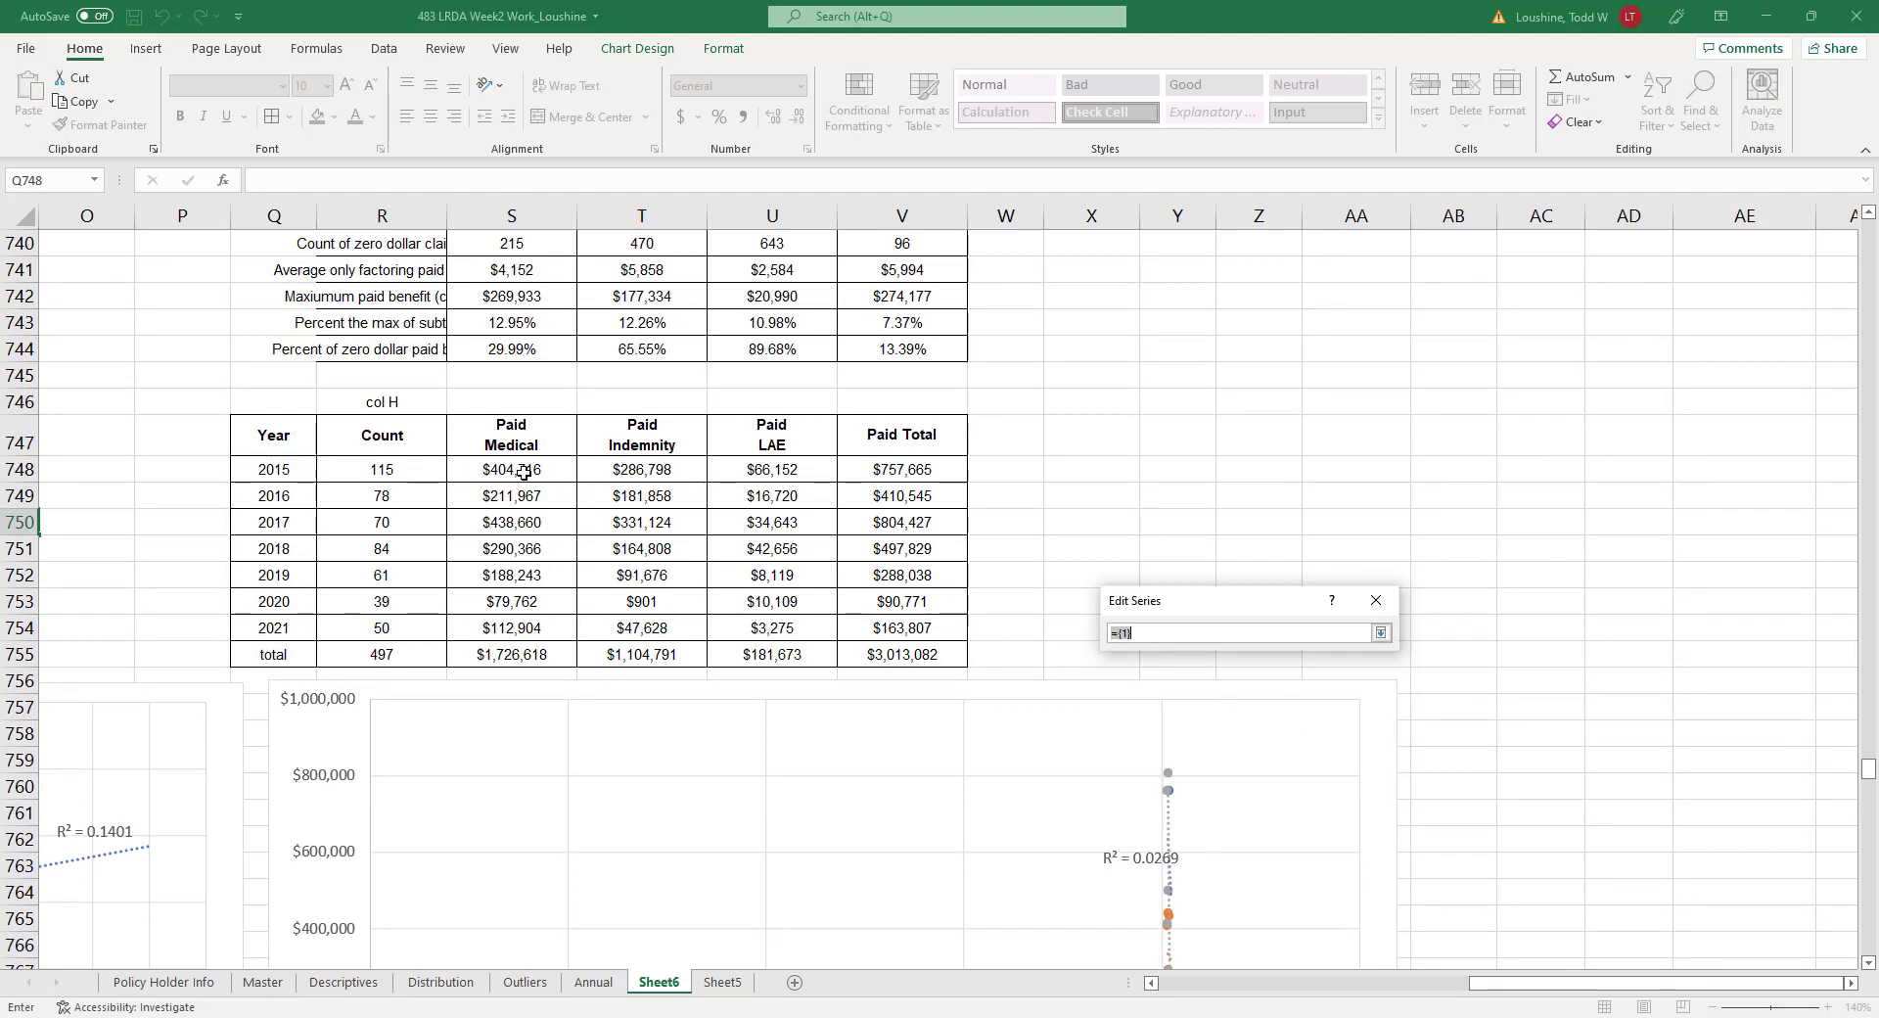
drag(523, 472, 518, 602)
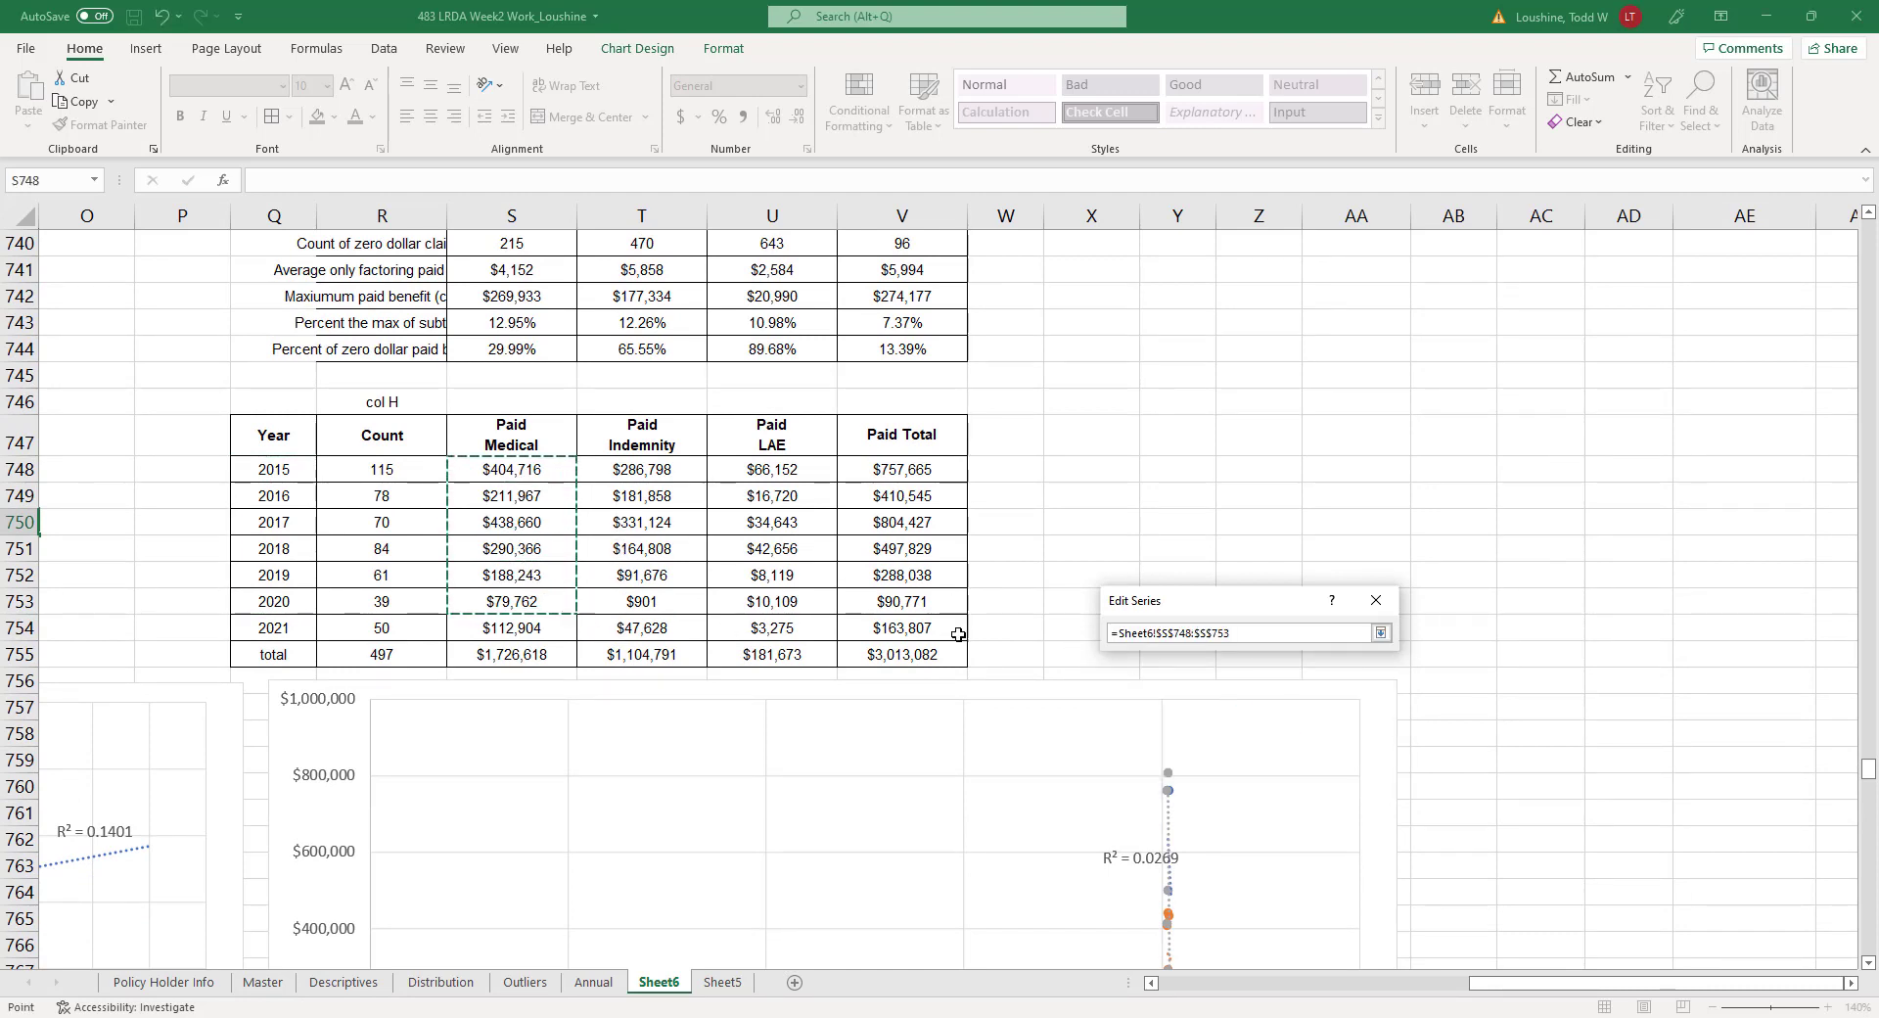
click(1380, 633)
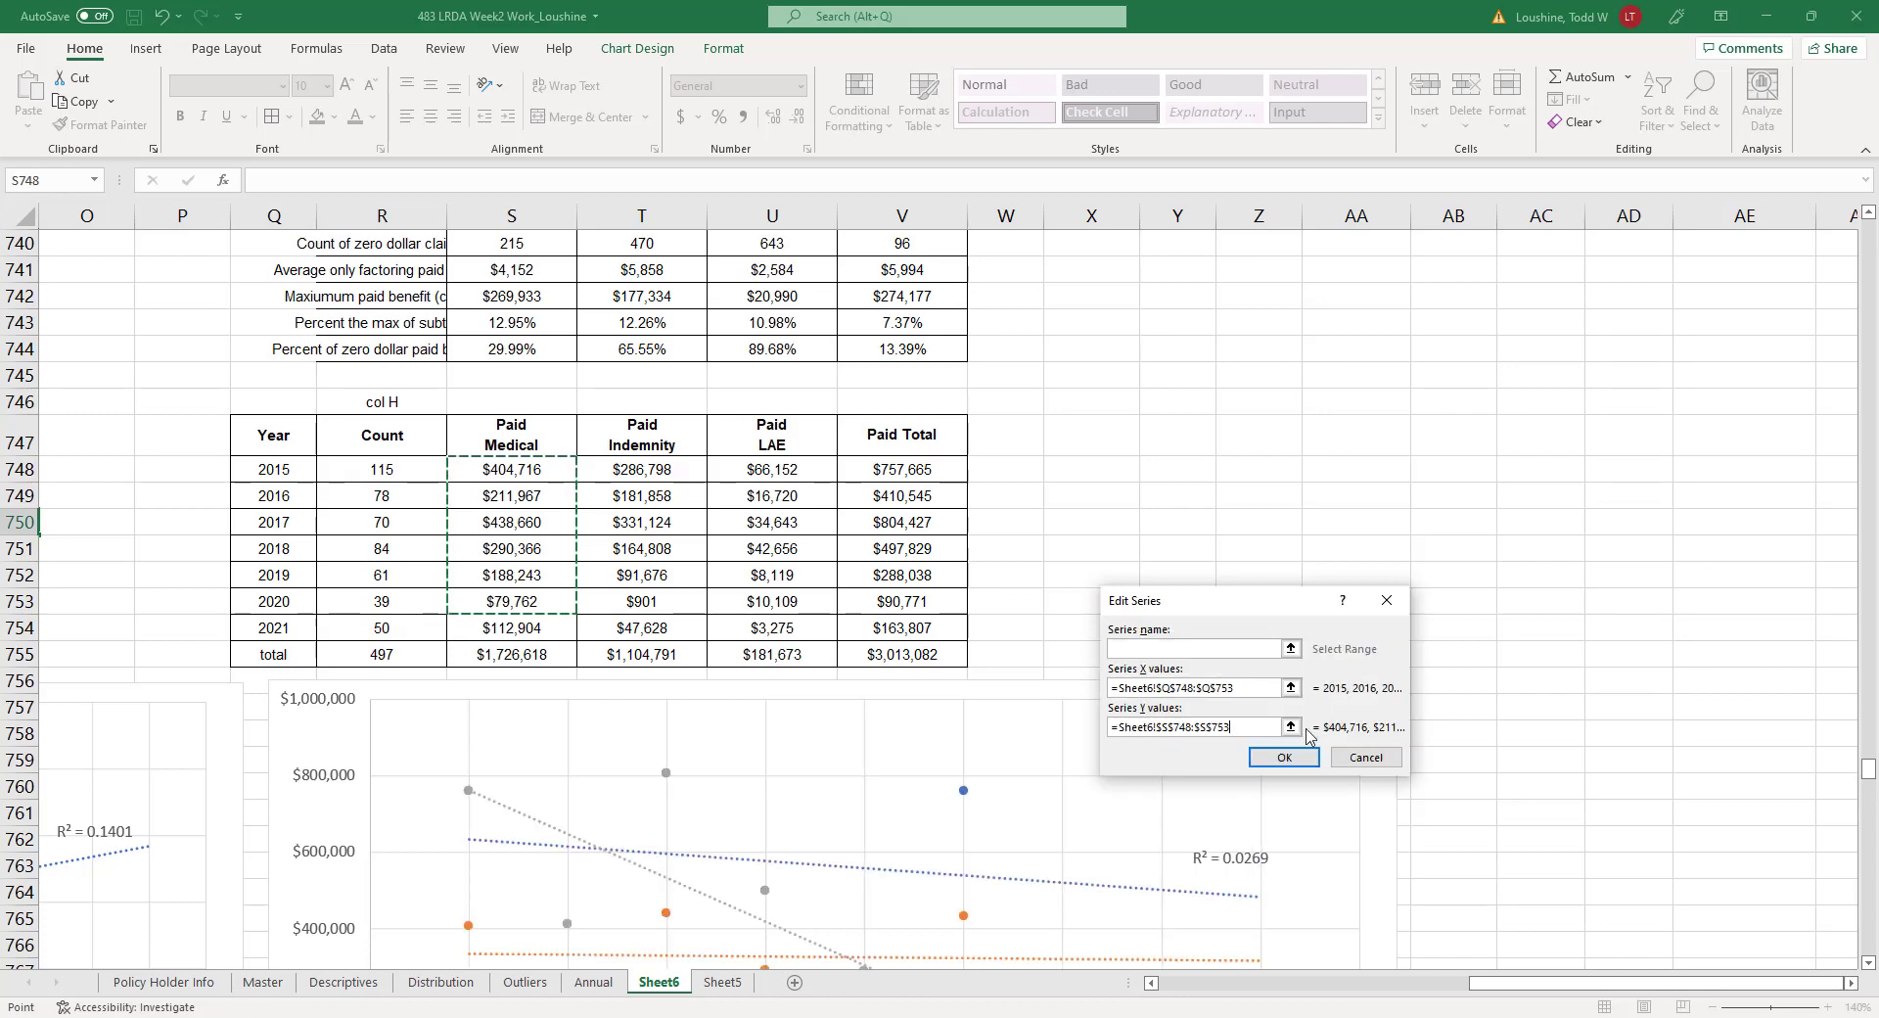
click(1289, 757)
click(1410, 820)
Add a linear trendline to the new Paid Medical series, forecast 3 periods forward, with its R-squared value displayed.
scroll(1089, 496, down, 2)
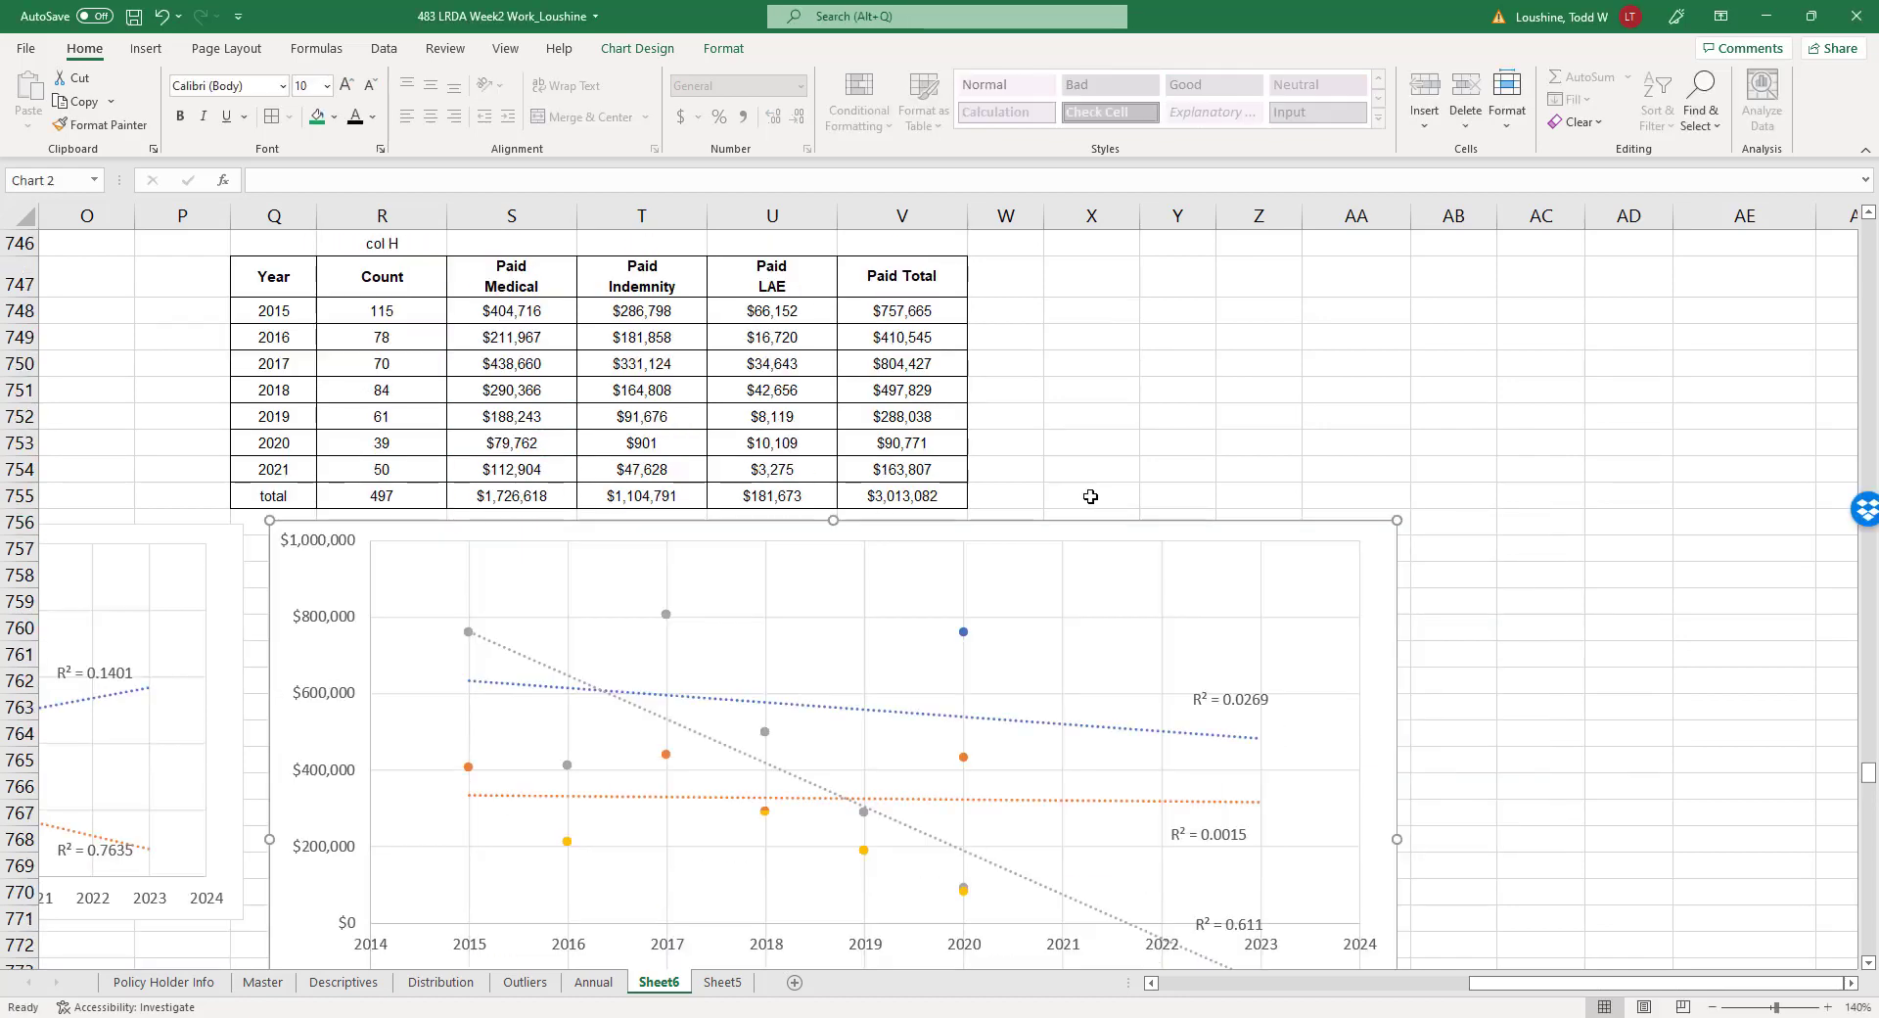
scroll(1090, 496, down, 3)
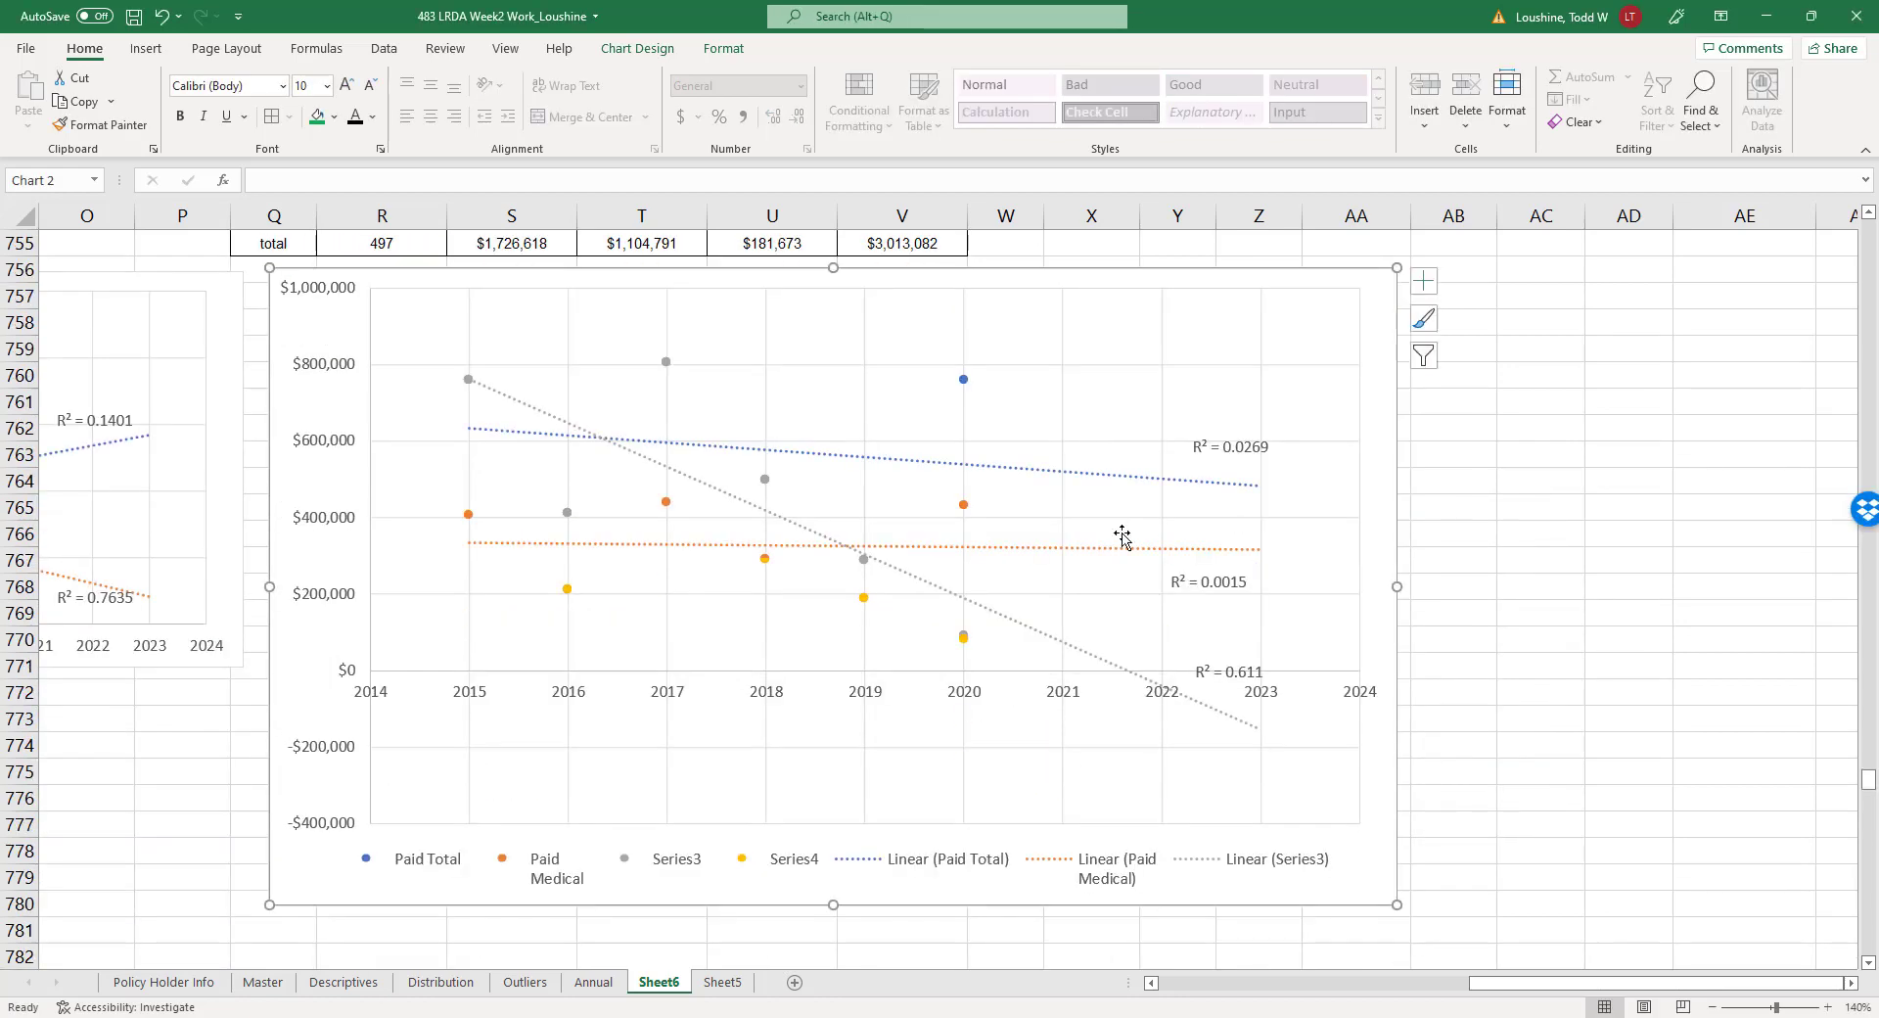
right_click(863, 598)
click(966, 785)
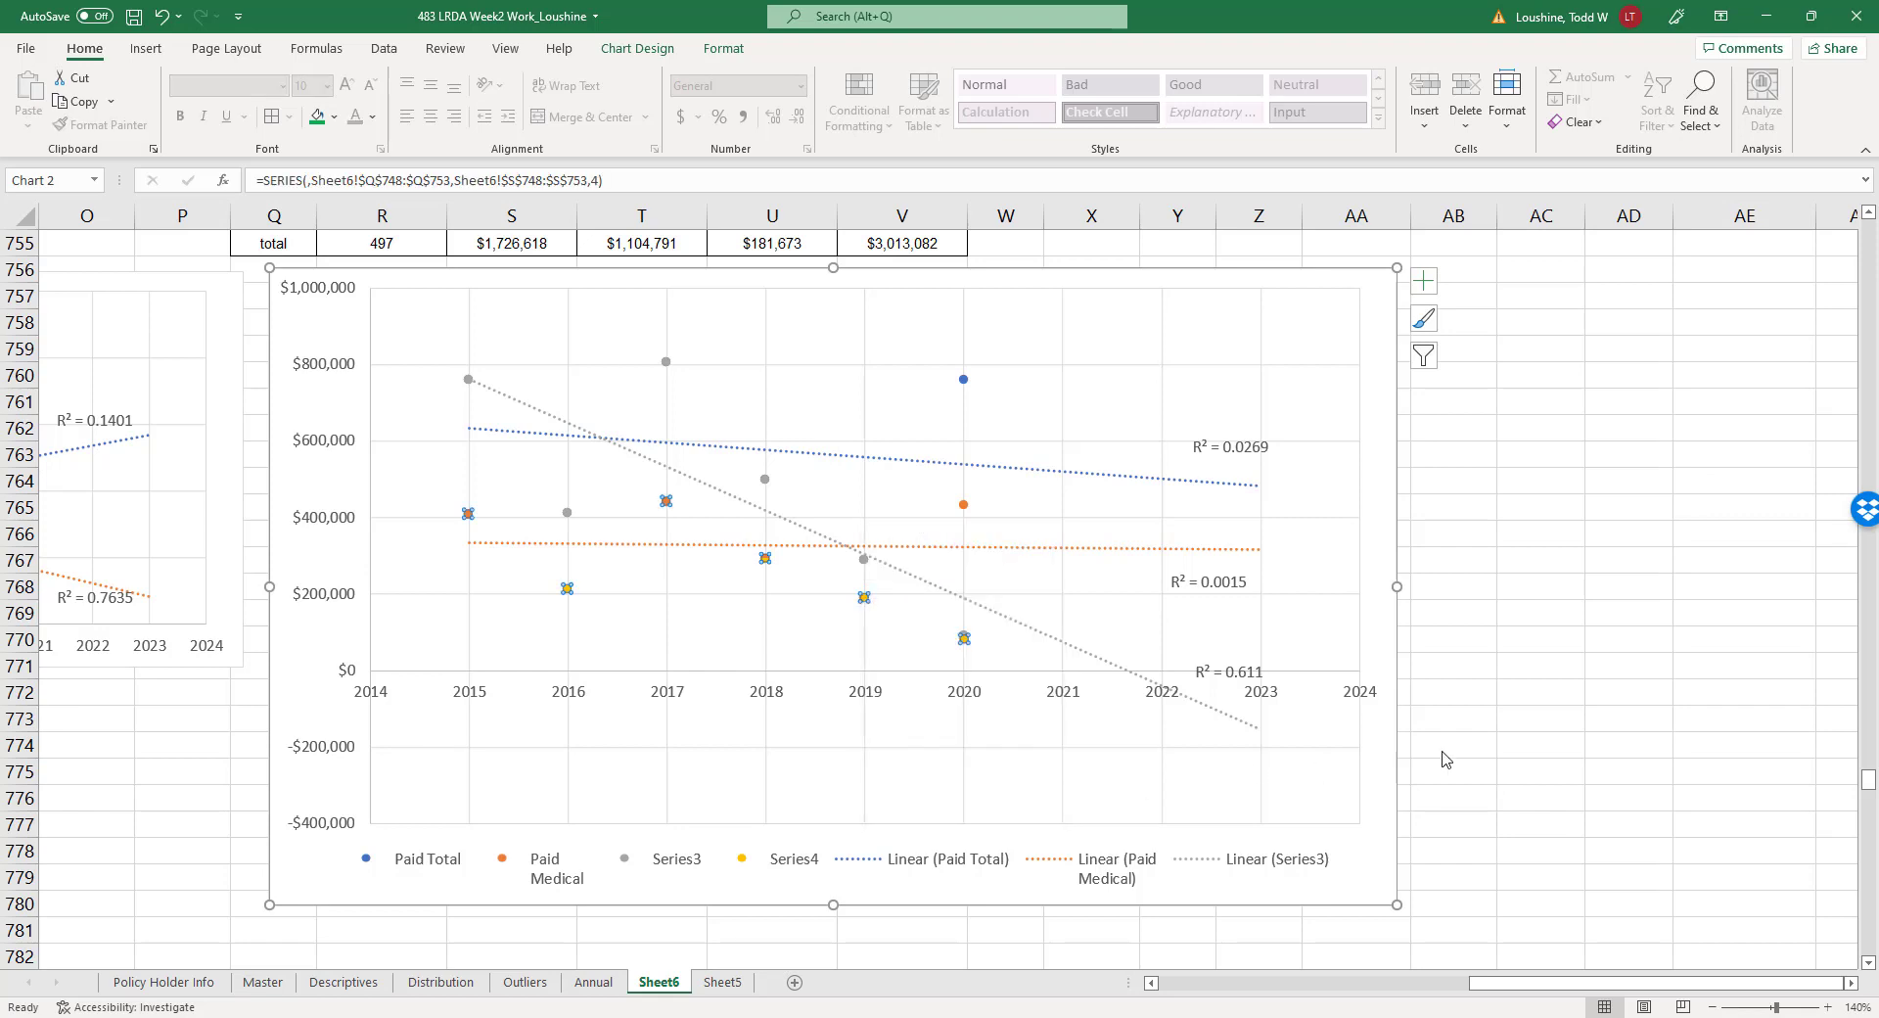
click(1762, 673)
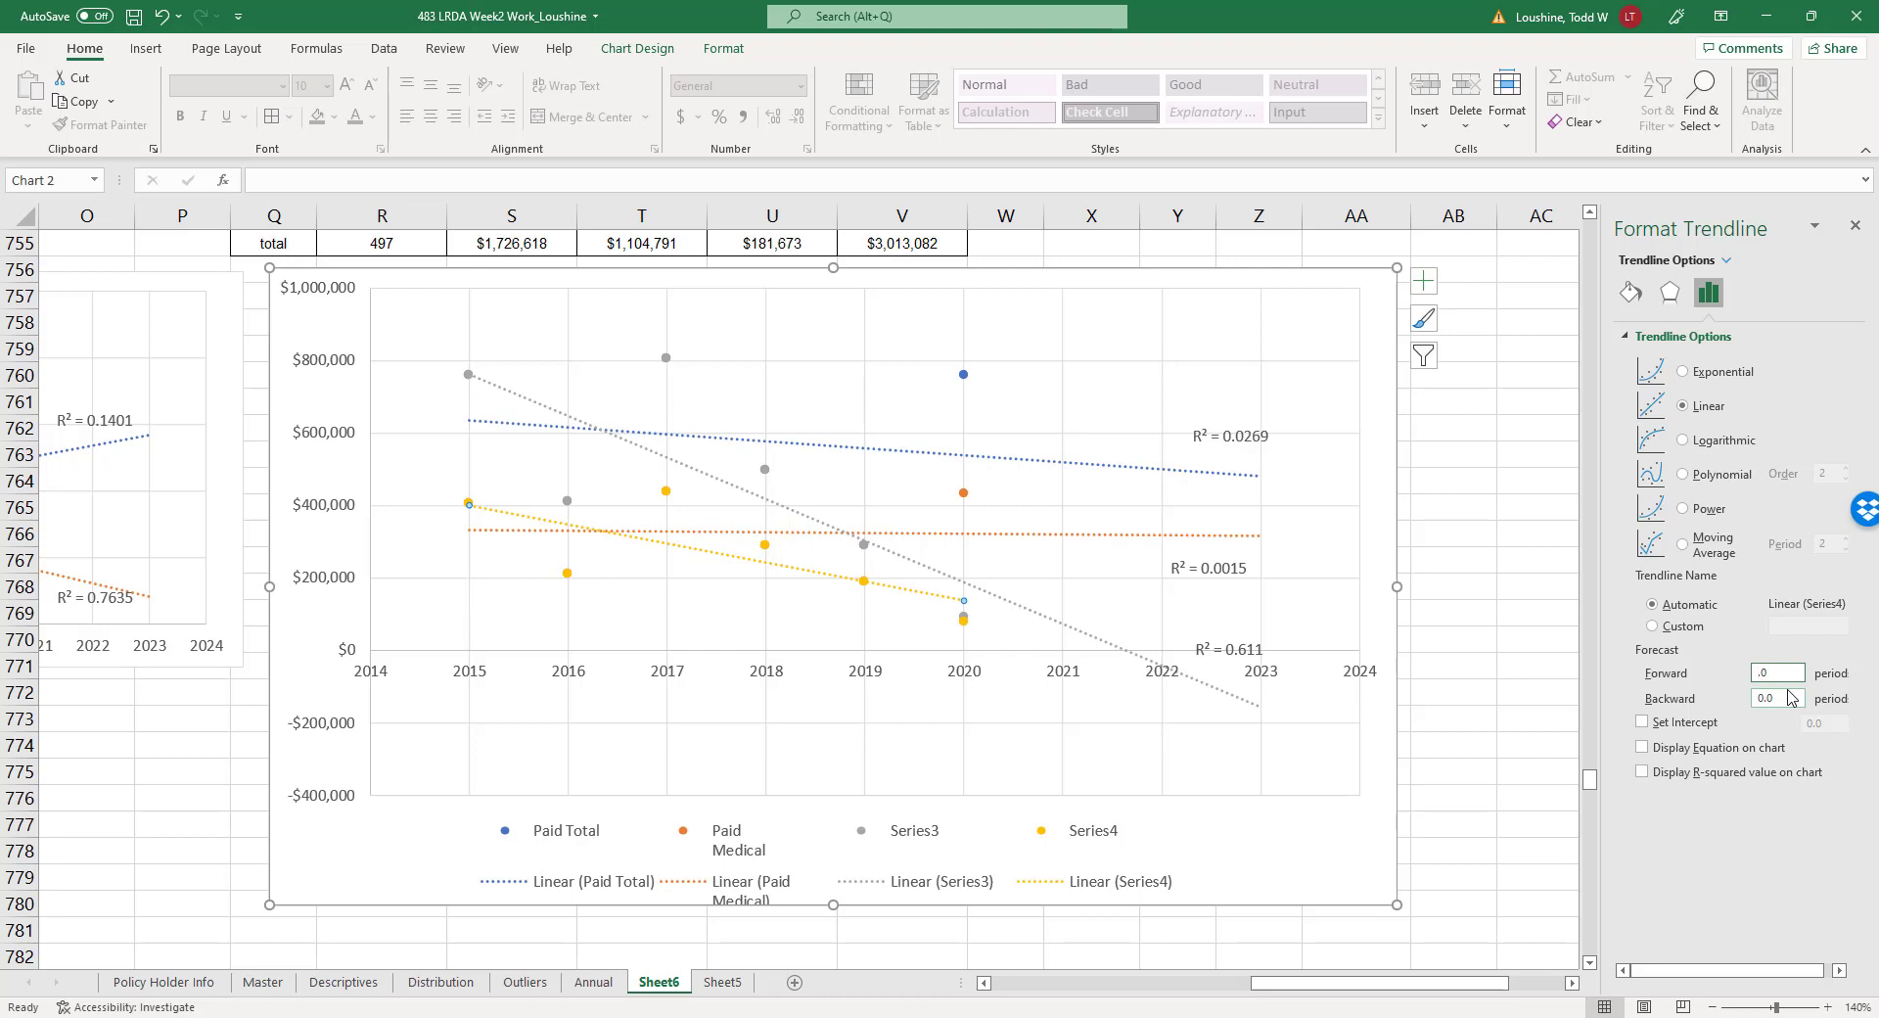
text(3)
click(1642, 772)
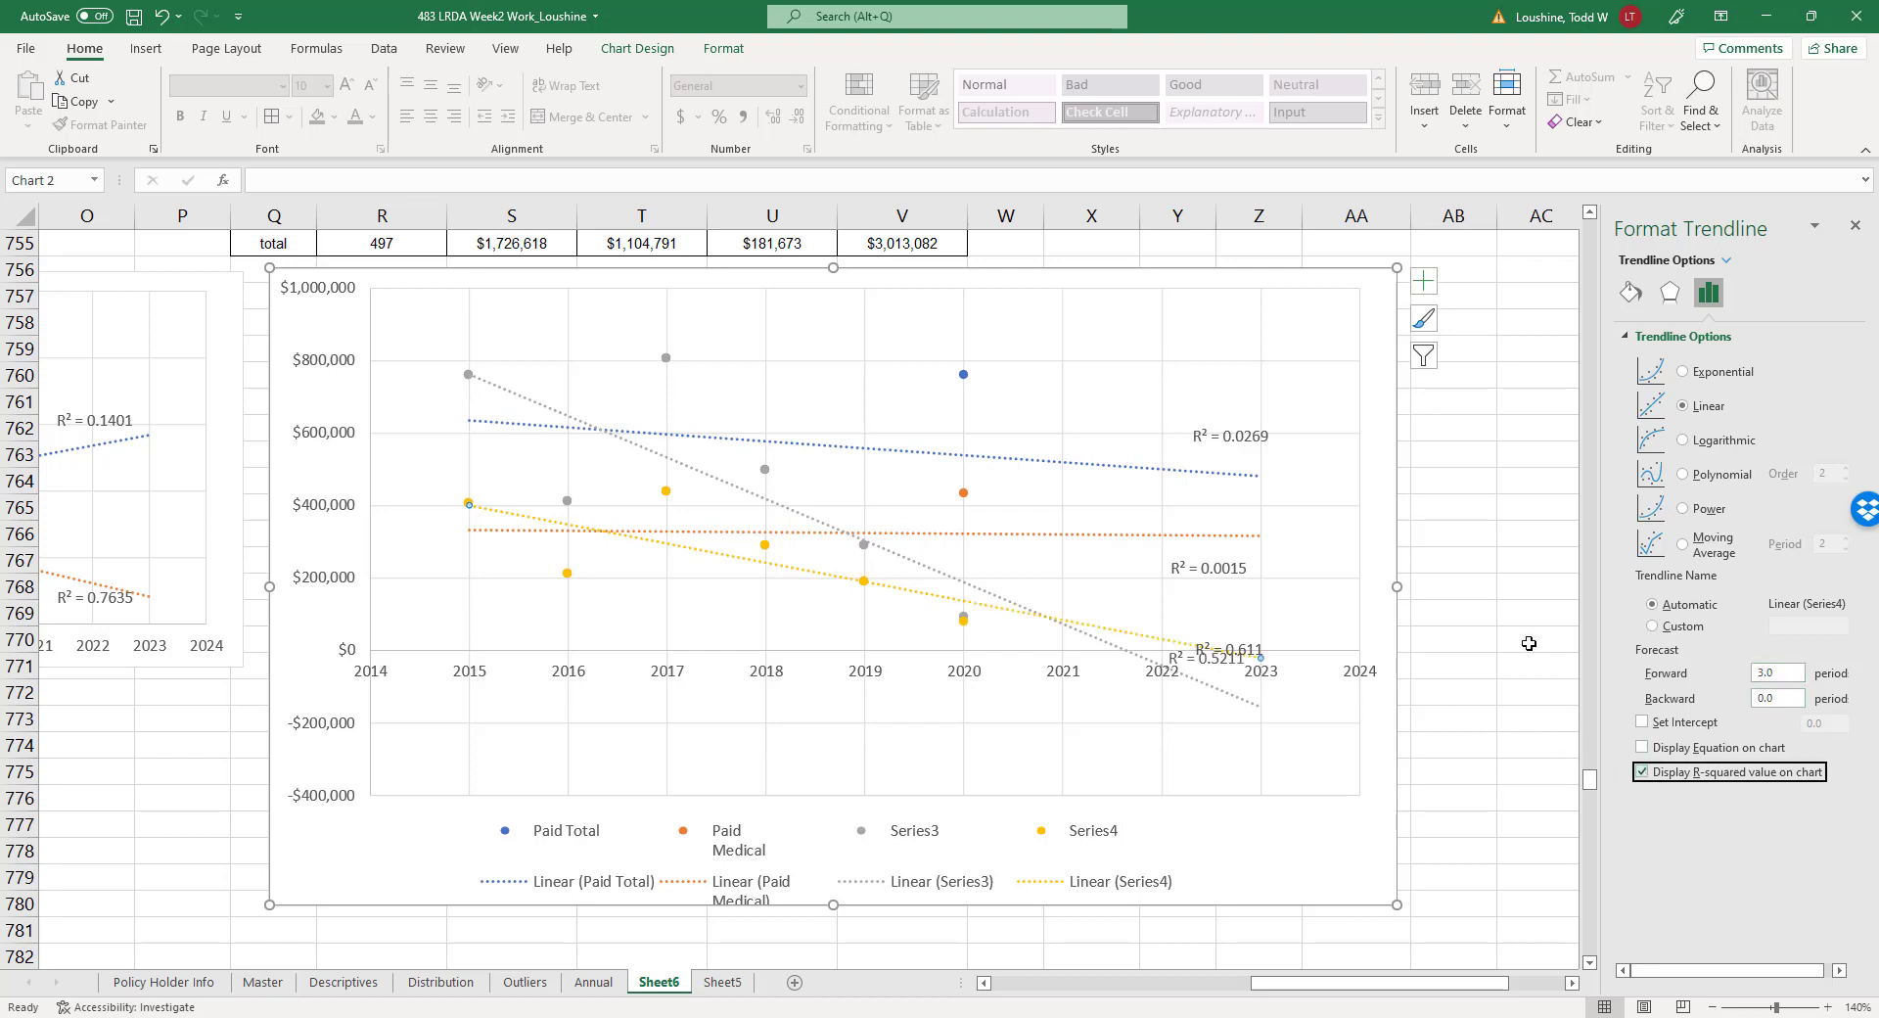
click(1856, 227)
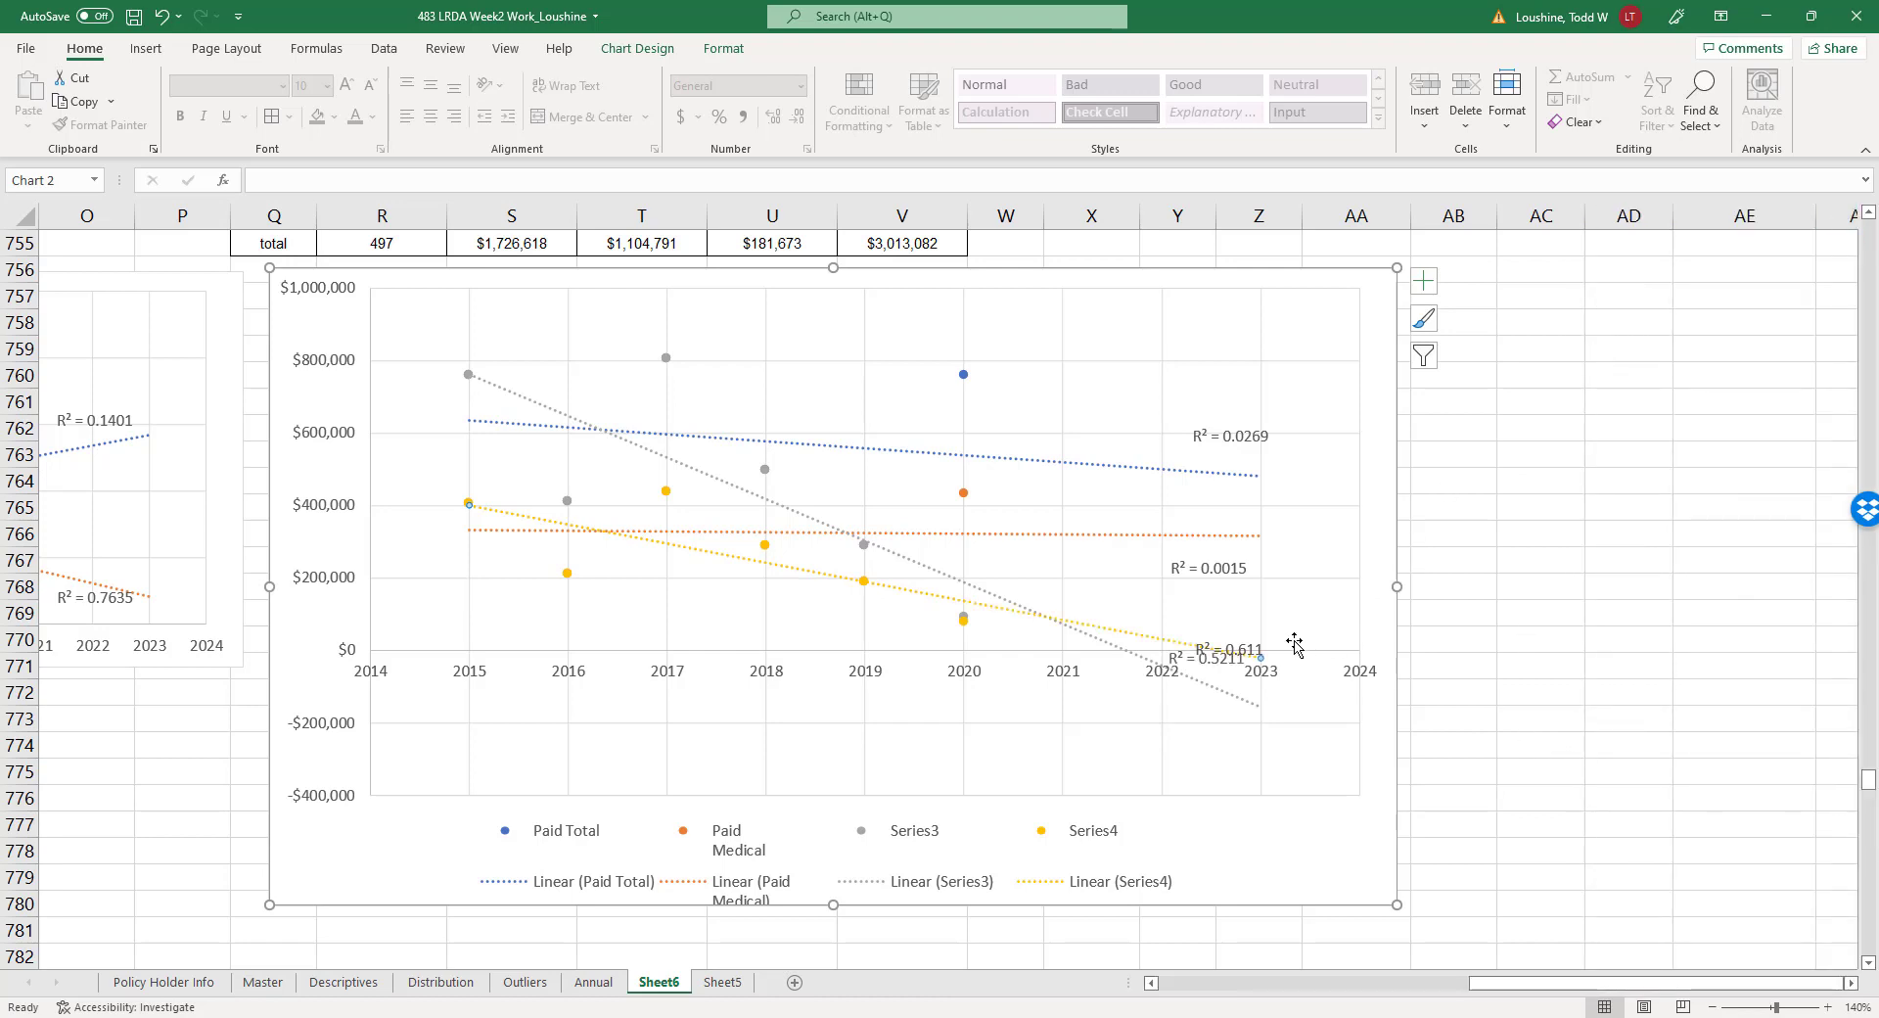
Move the new Paid Medical trendline's R-squared label above the year axis, clear of the other trendline's label.
click(1230, 671)
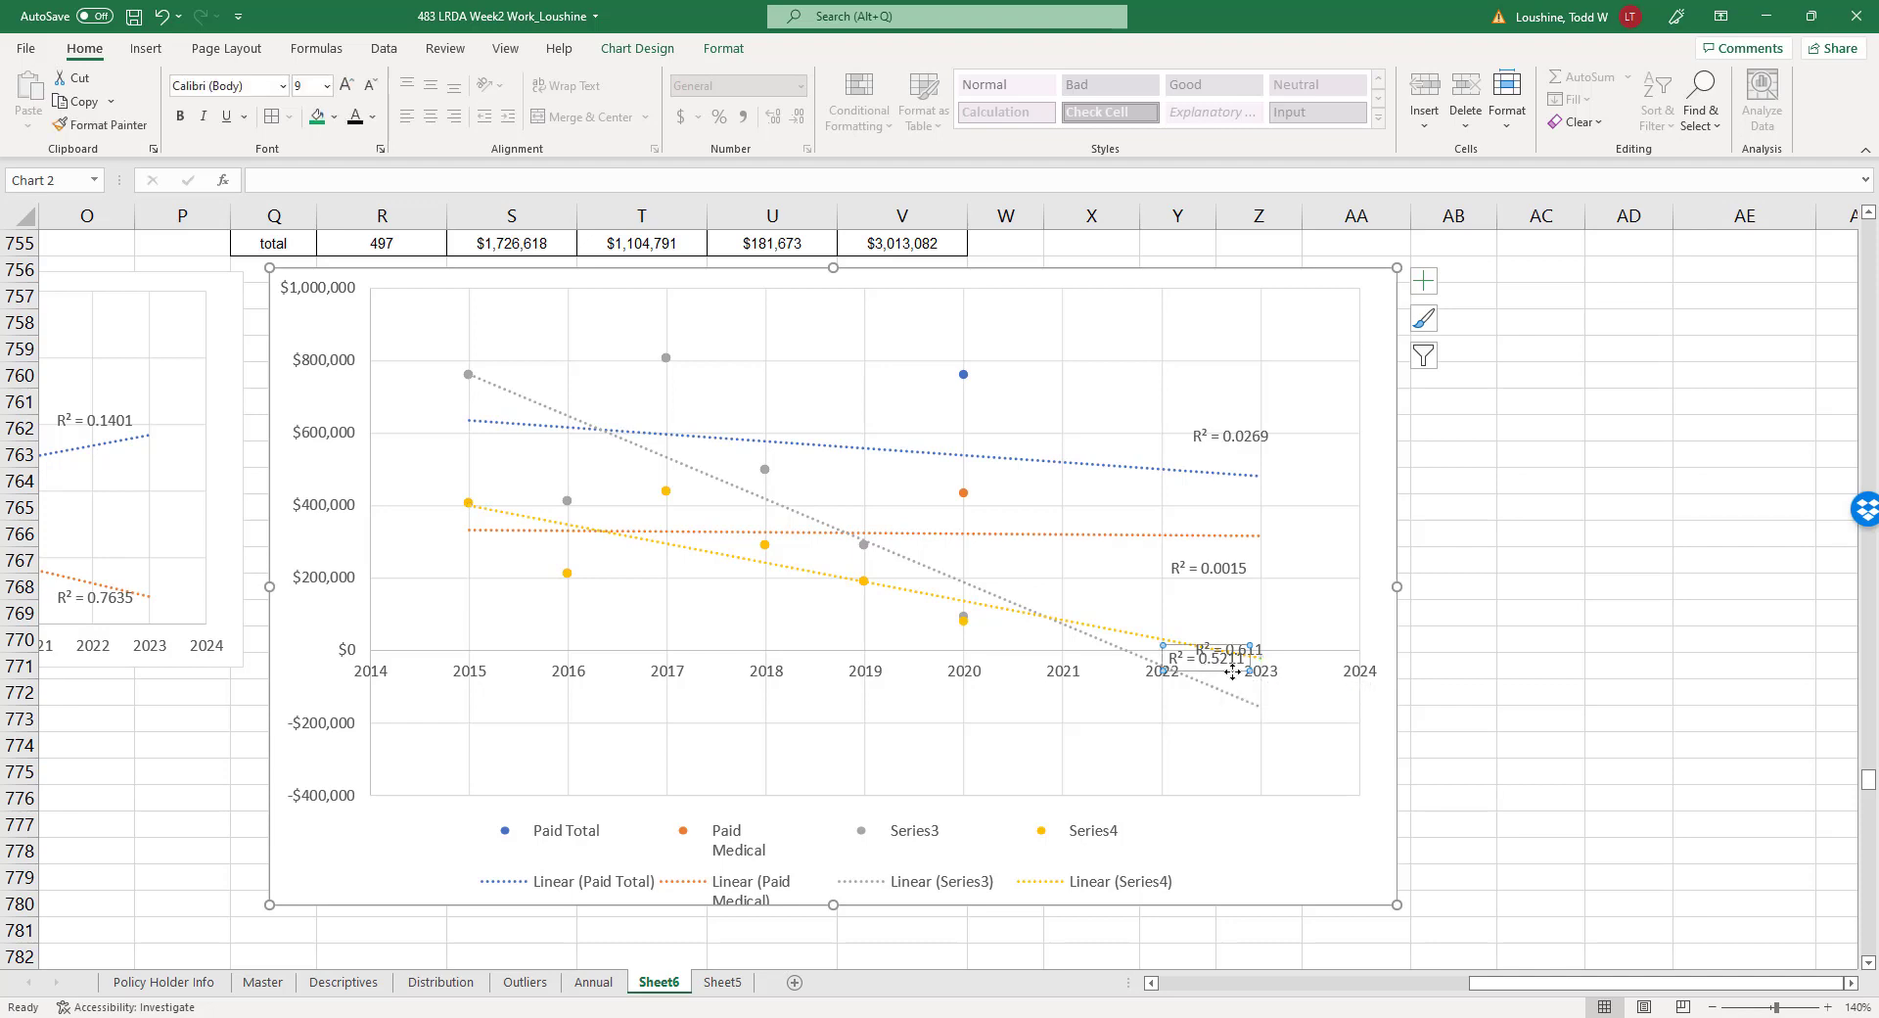
drag(1212, 640, 1150, 603)
click(1233, 654)
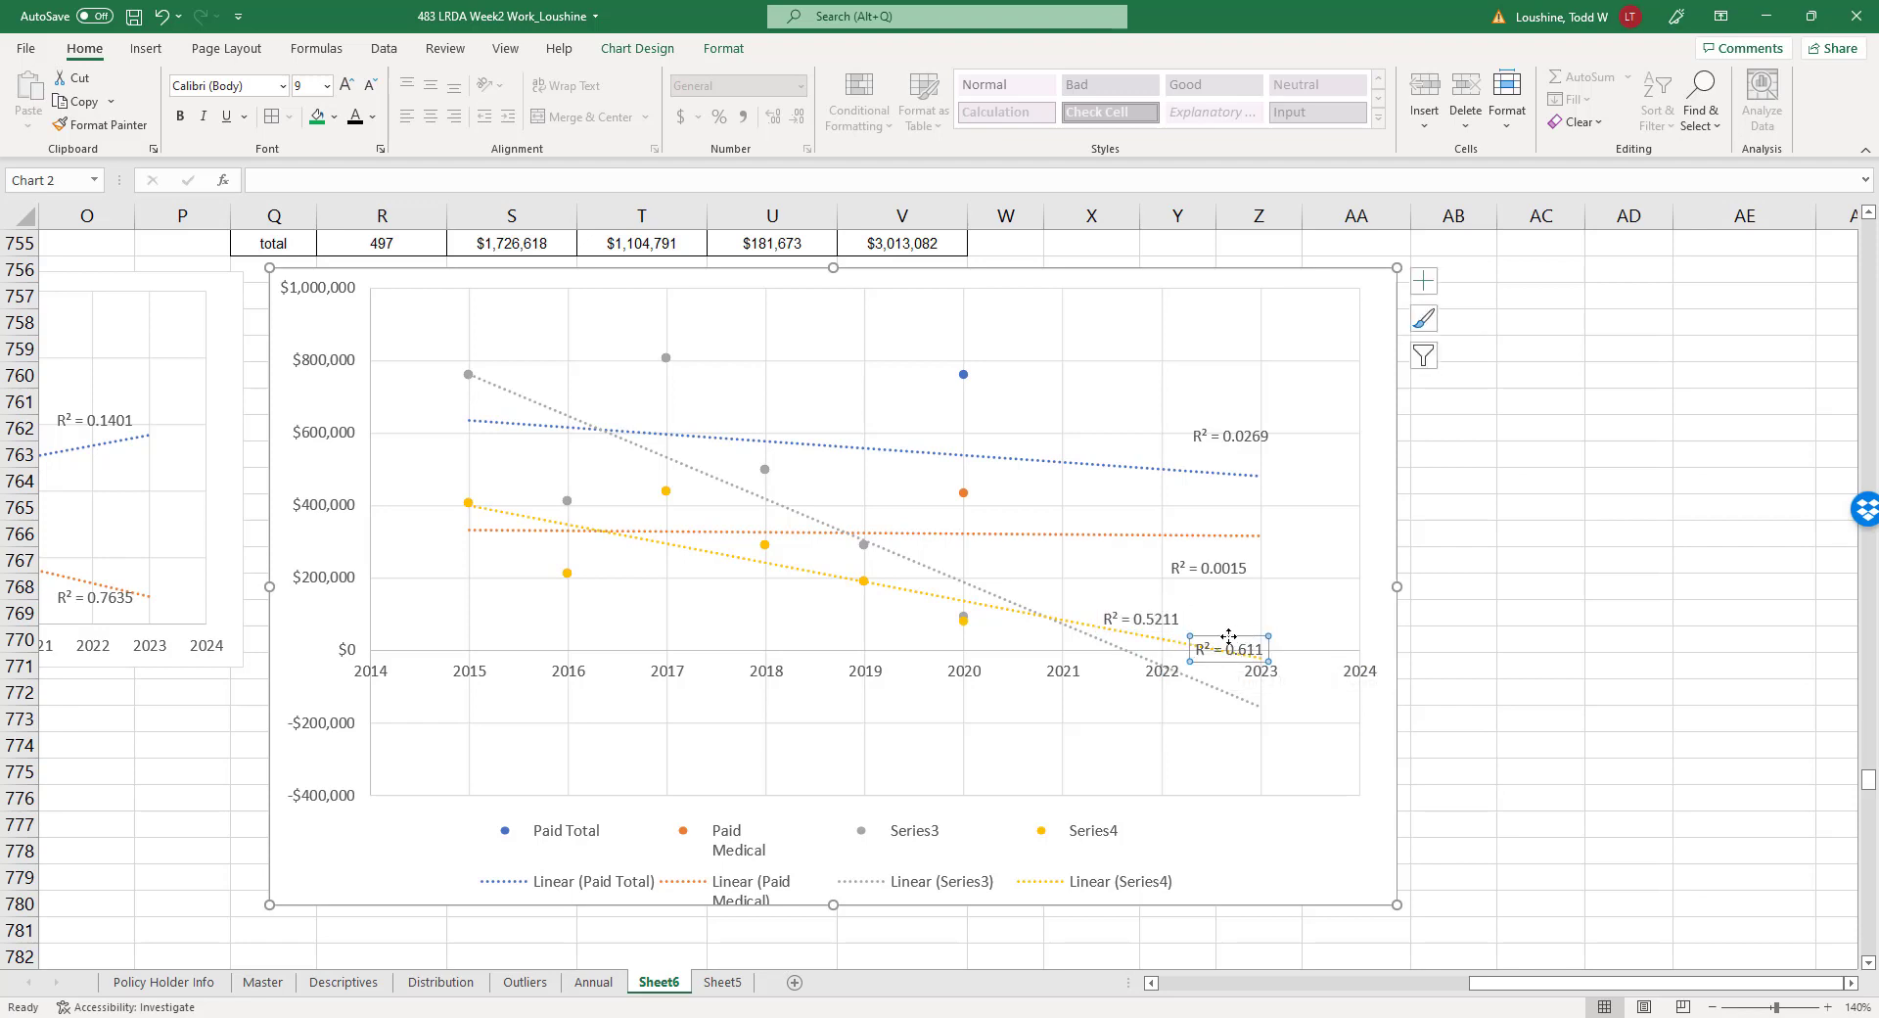
click(1163, 618)
click(1139, 885)
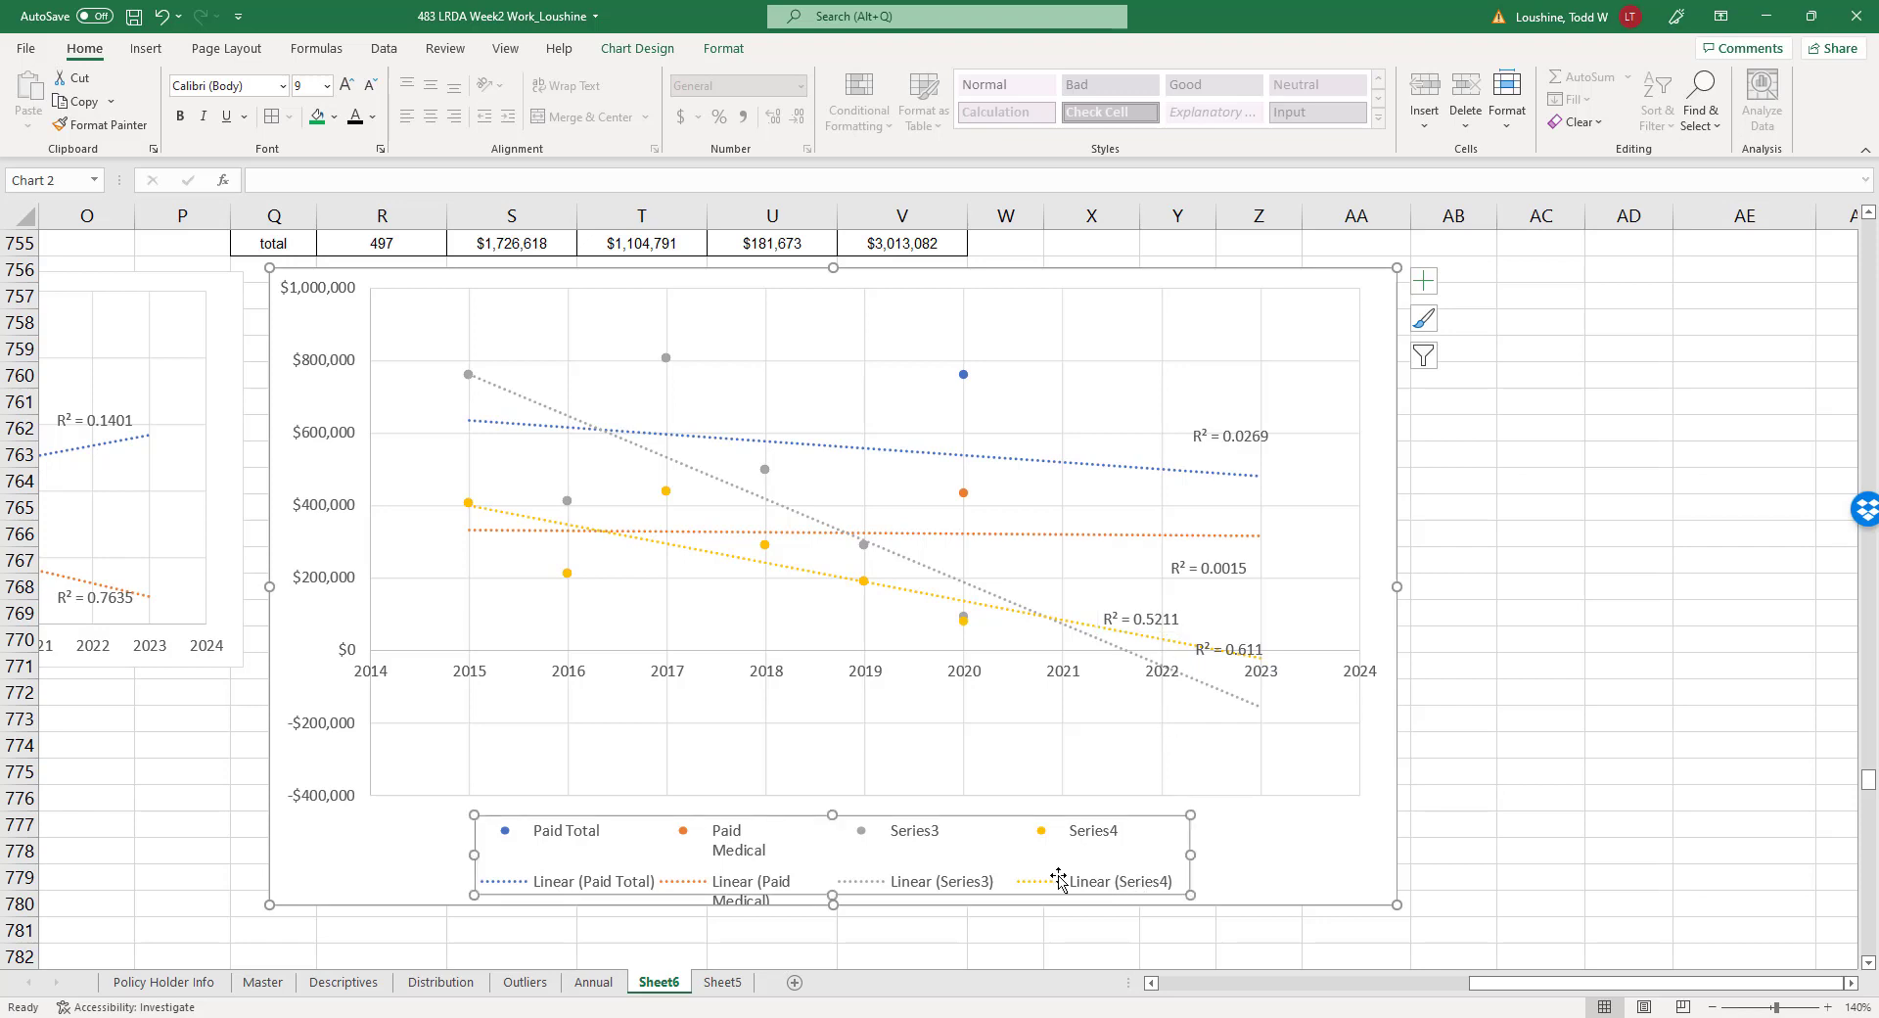
click(1314, 775)
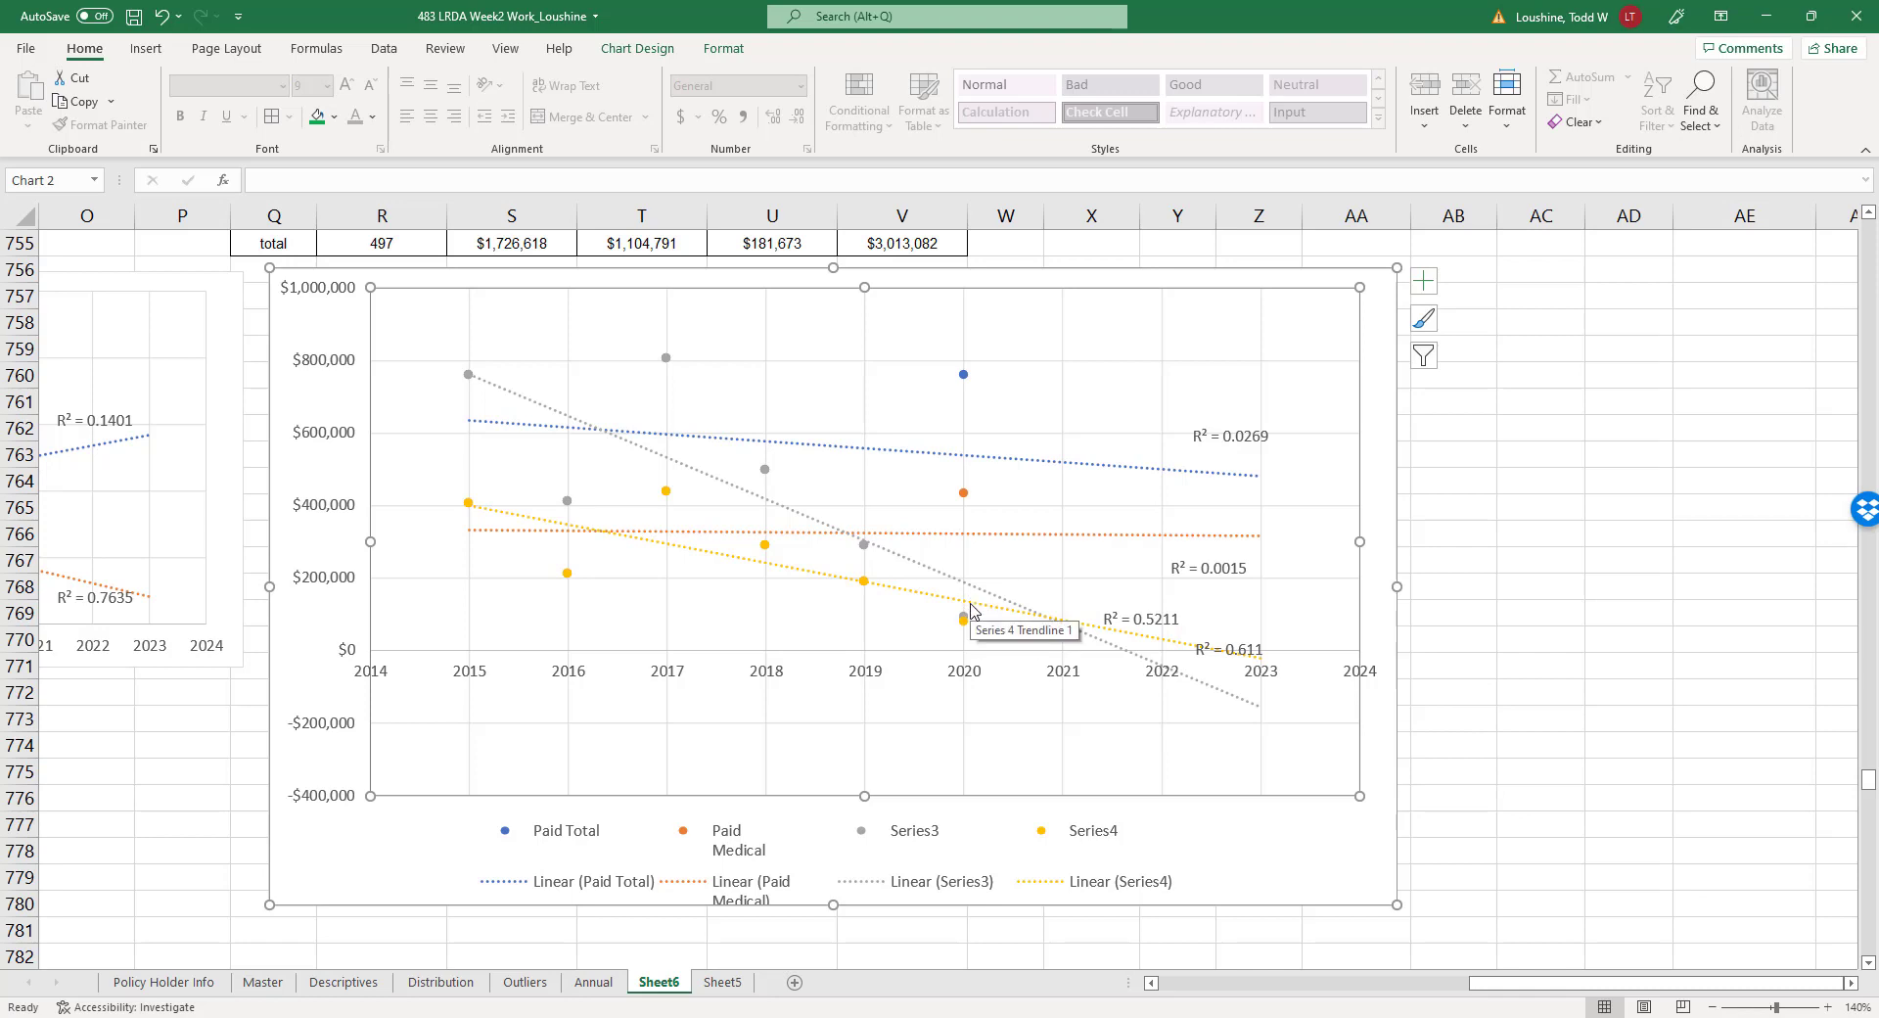
Copy the entire contents of Sheet6 into a new worksheet starting at cell A1 and save the workbook.
click(27, 214)
key(ctrl+c)
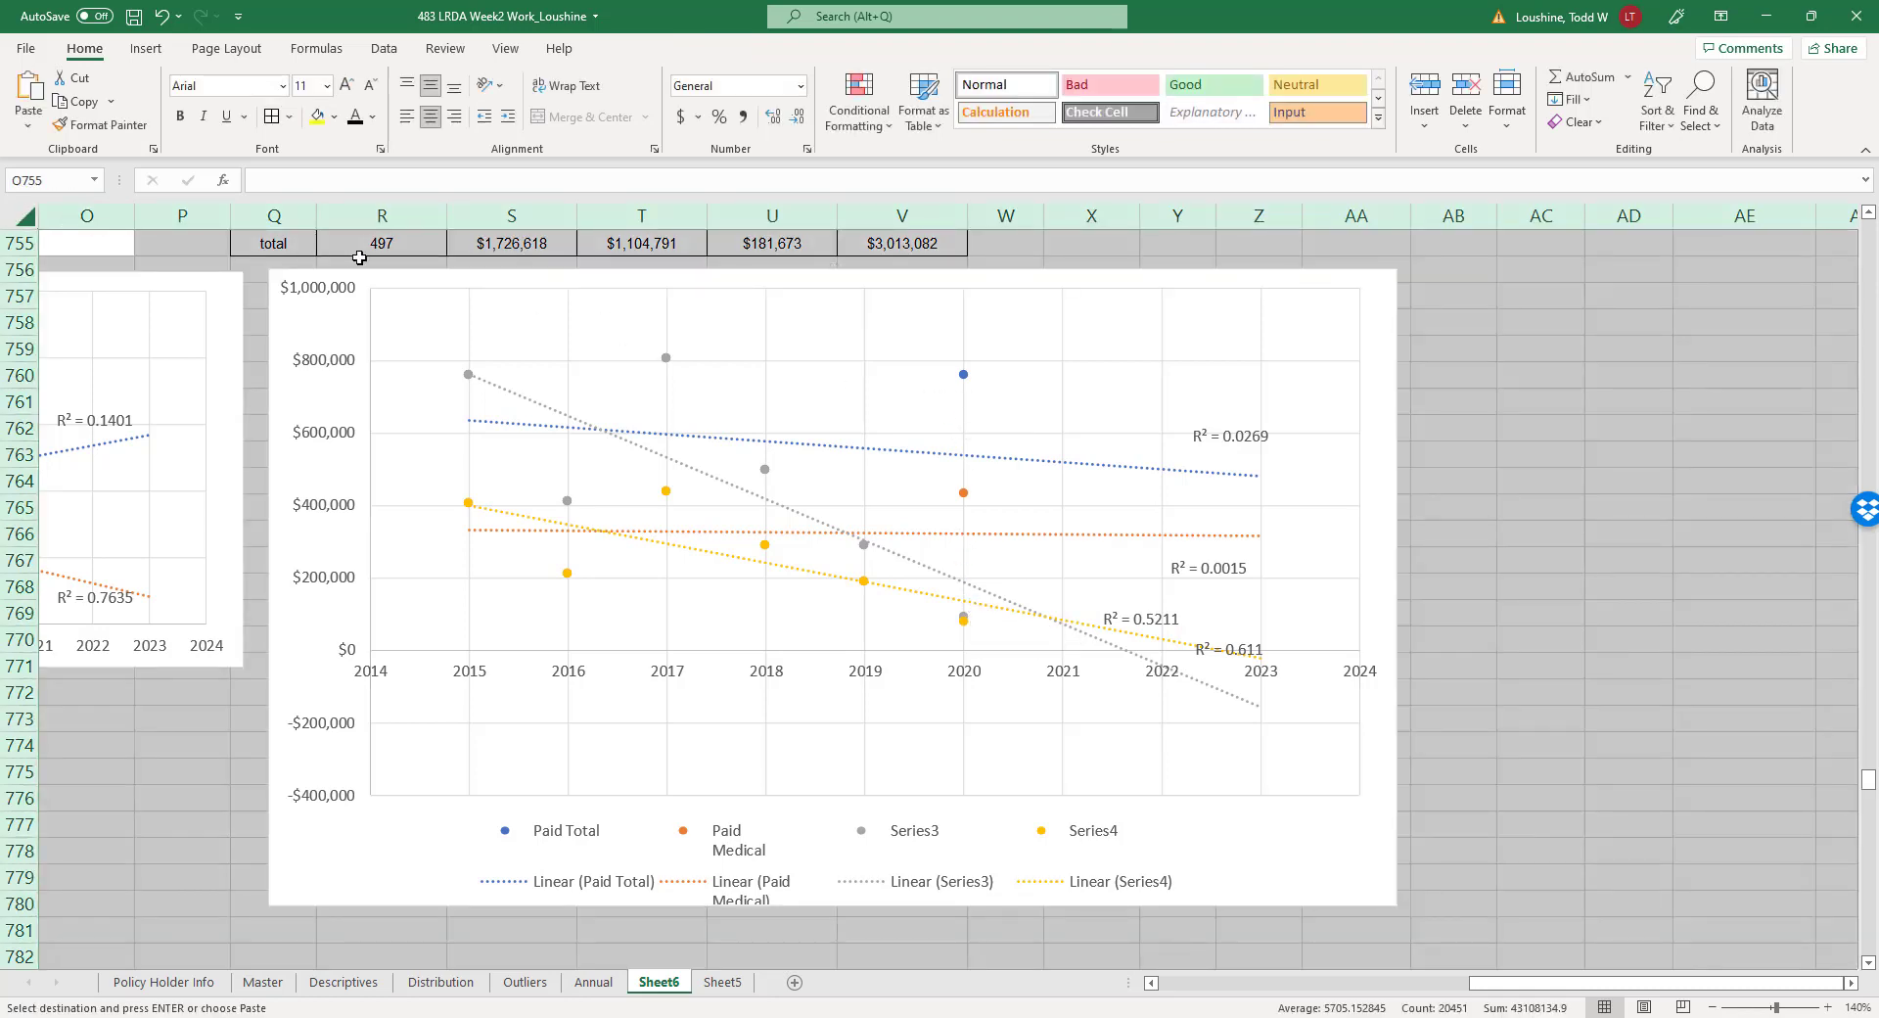
click(795, 984)
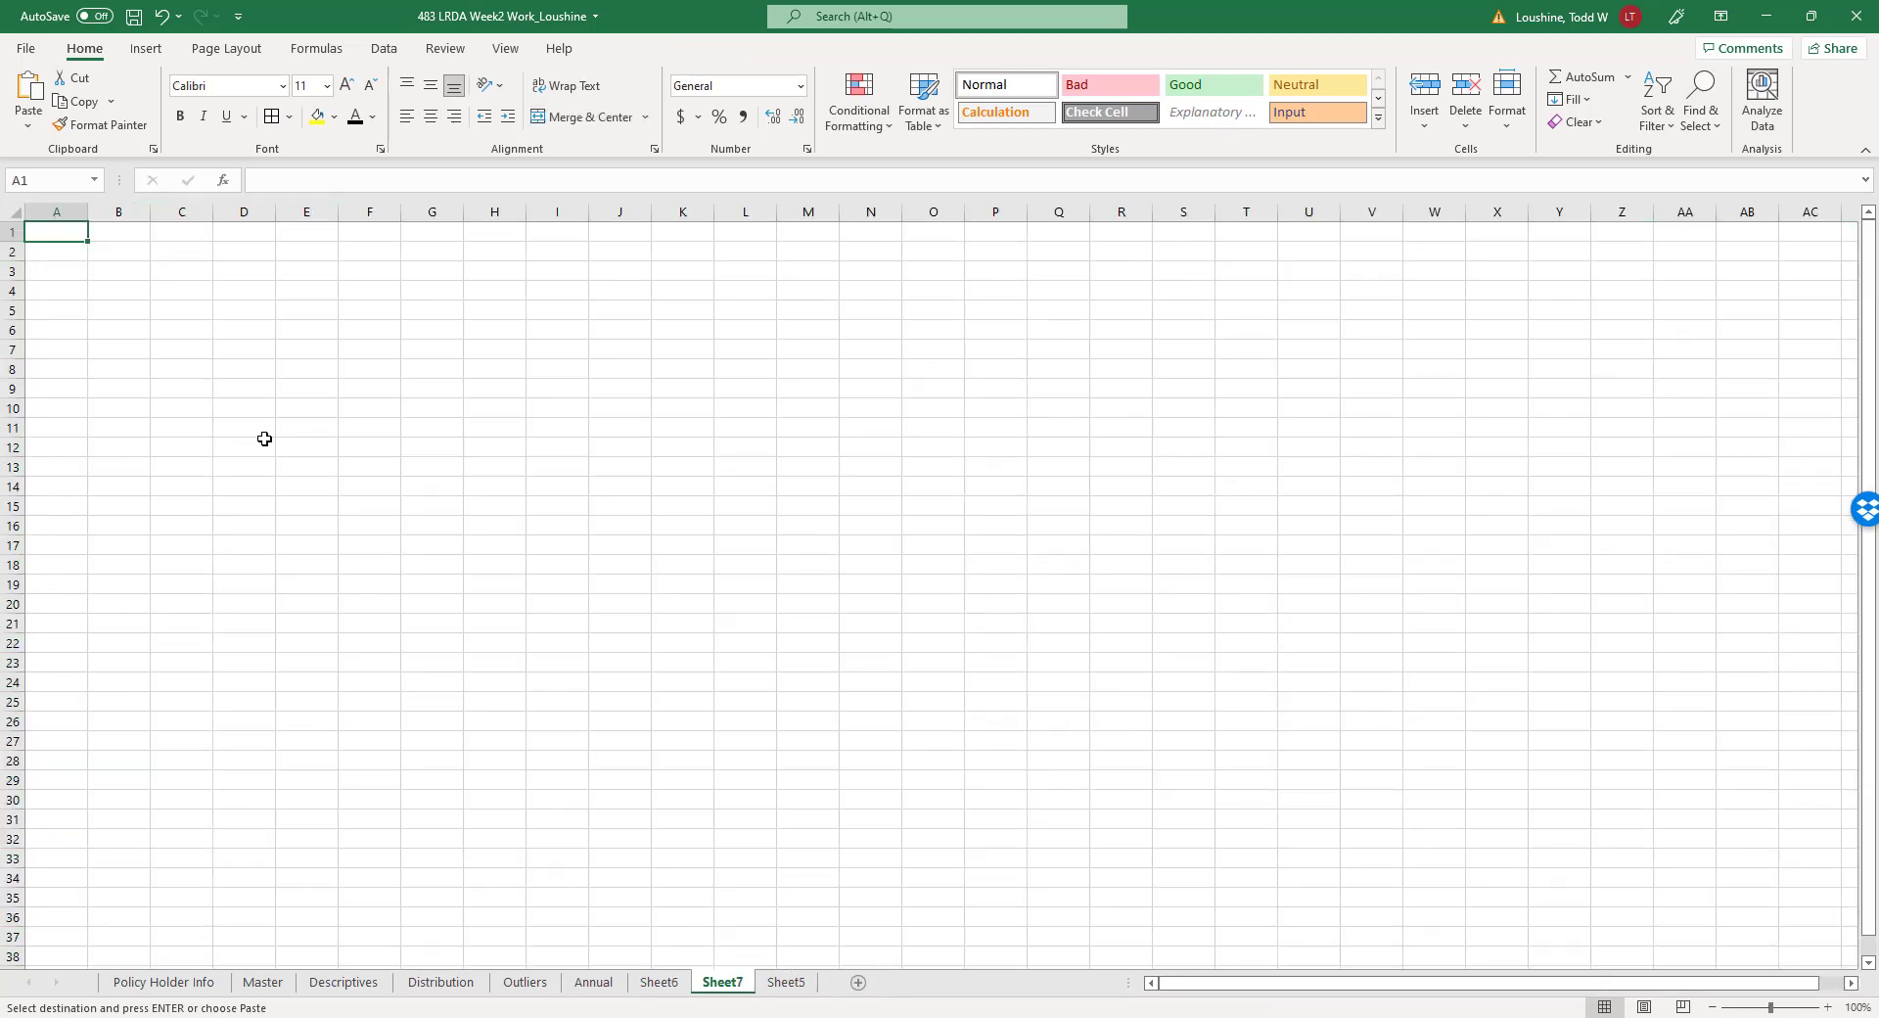
key(ctrl+v)
click(861, 620)
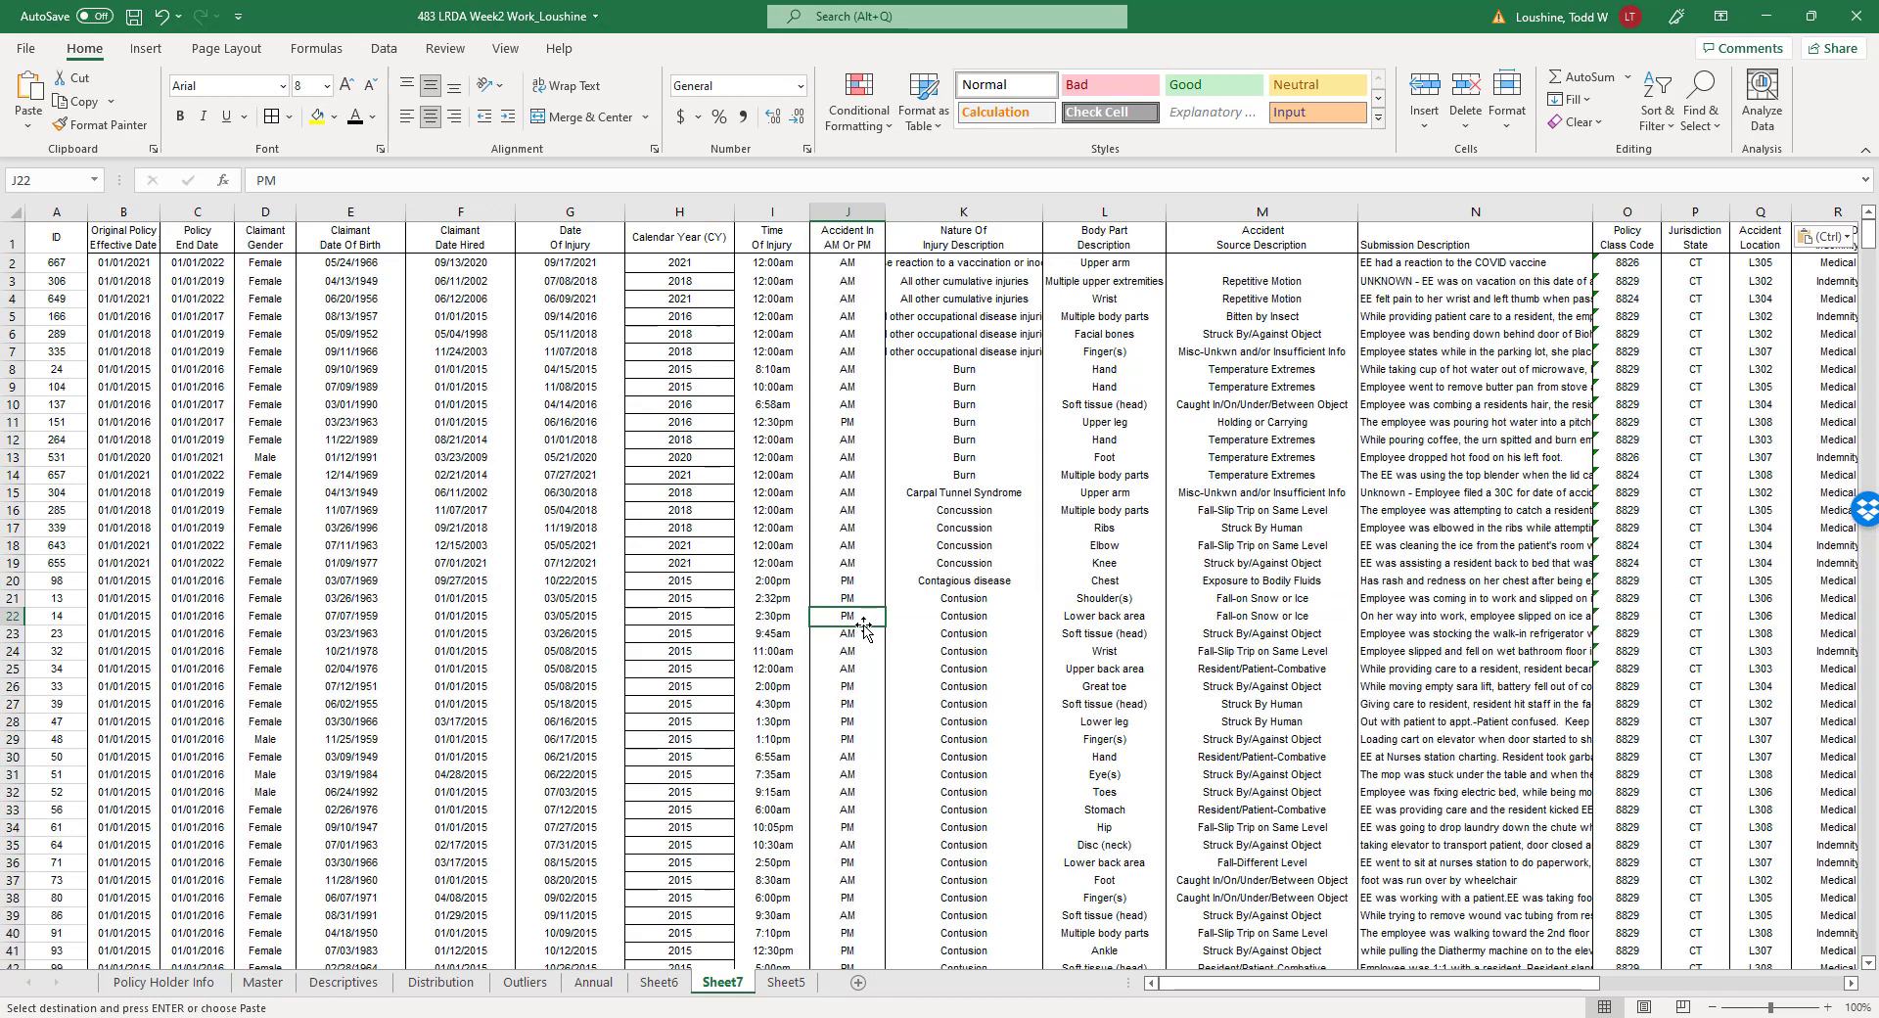
click(133, 15)
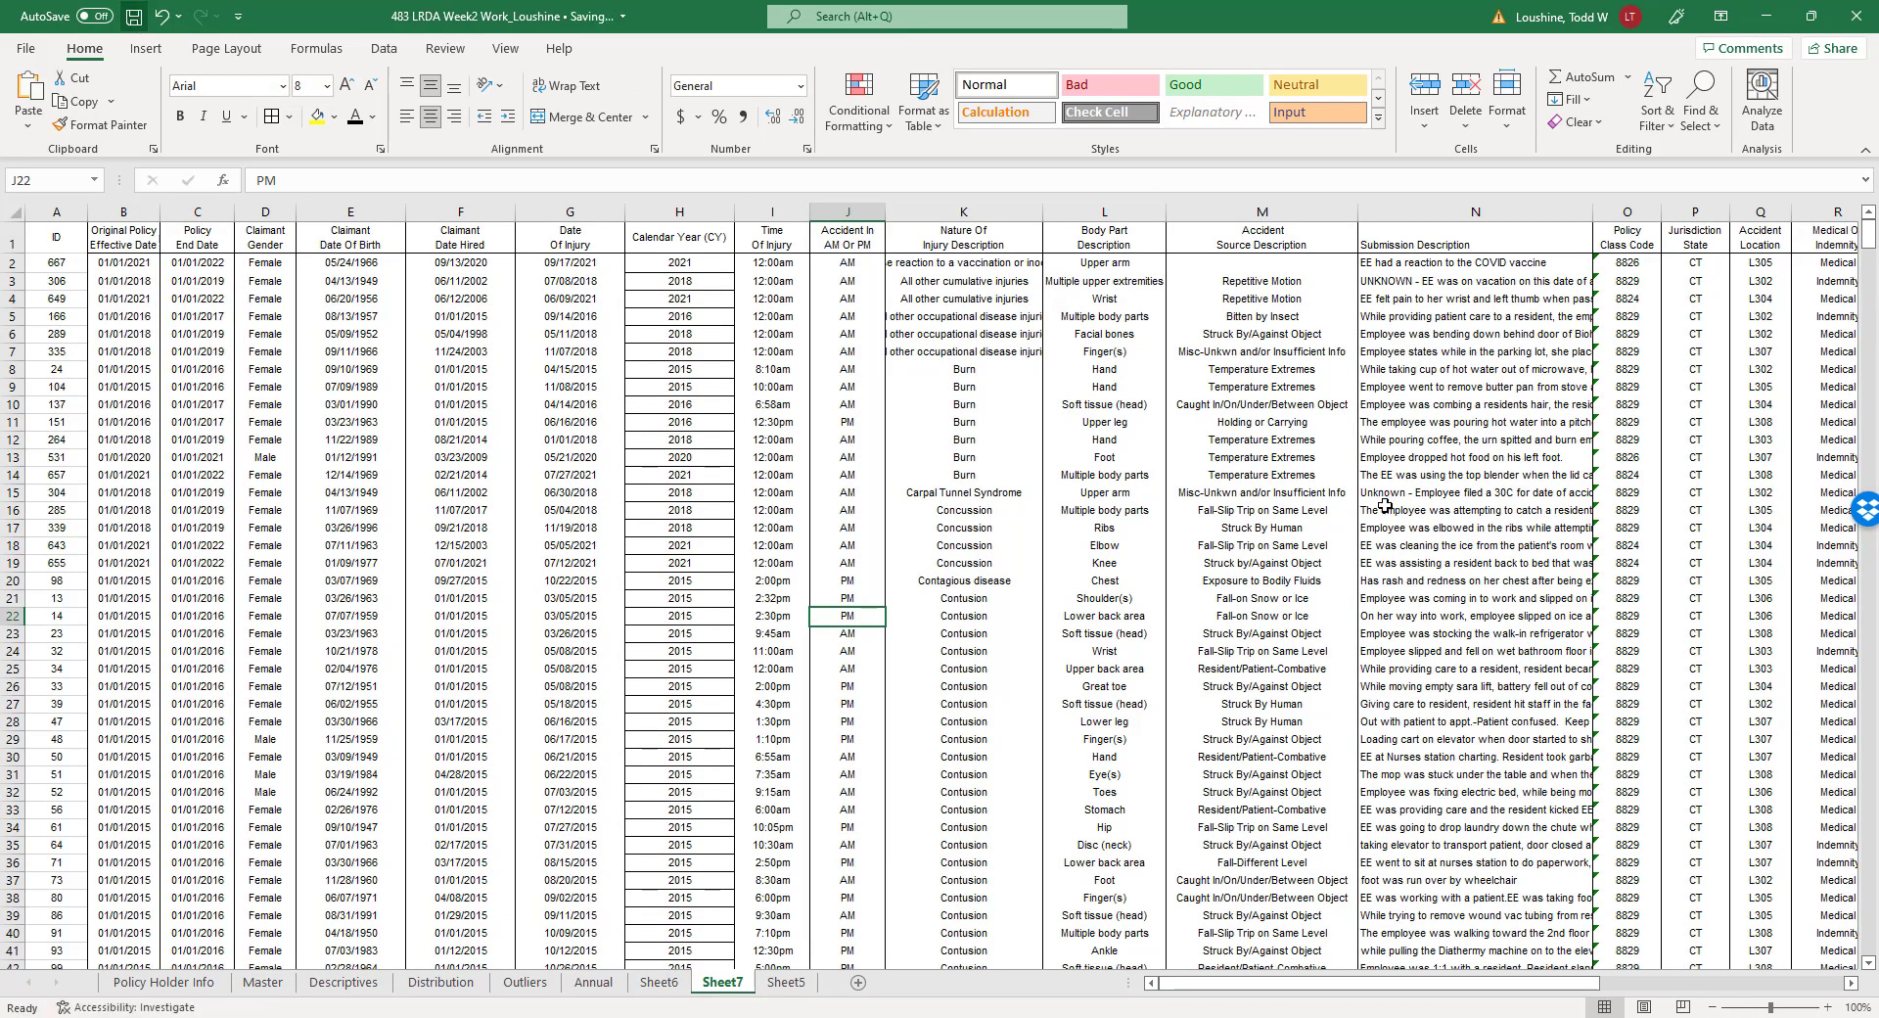
Delete the blank rows 145 to 364 between the contusion and crushing claims on the new sheet.
click(1225, 602)
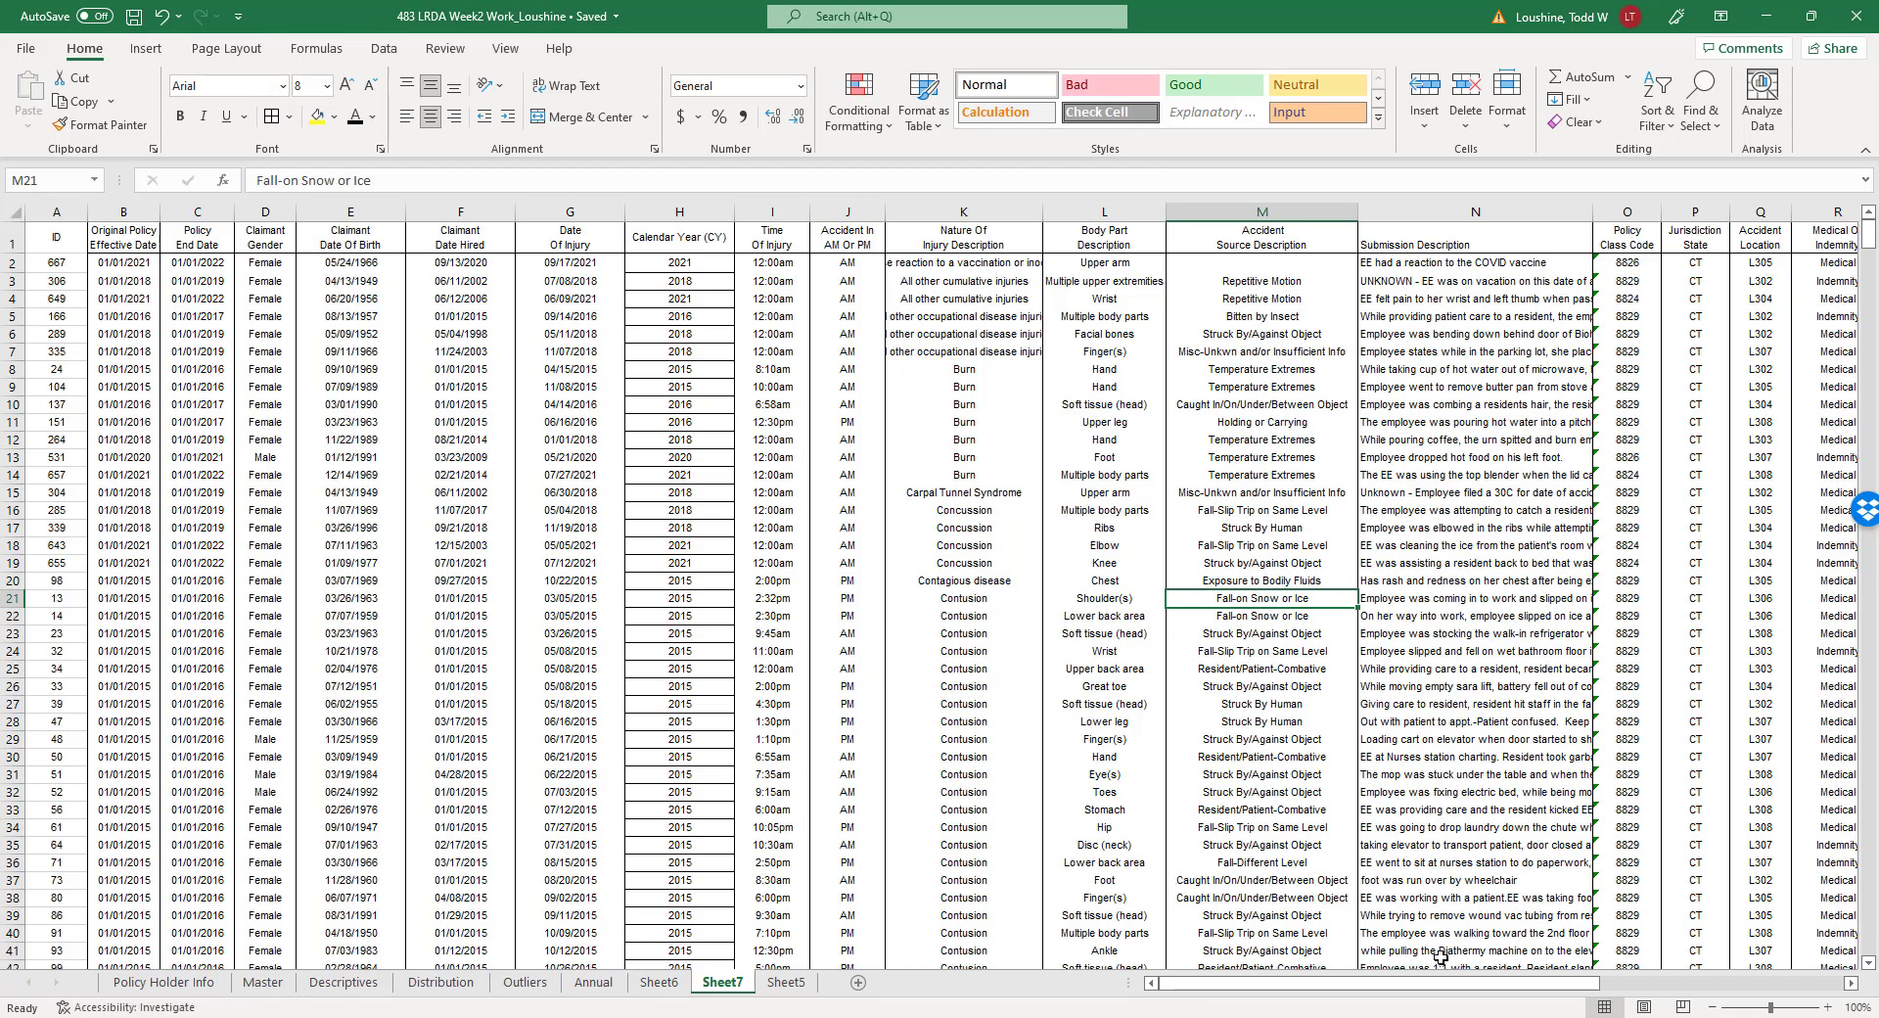
drag(1447, 991, 1511, 990)
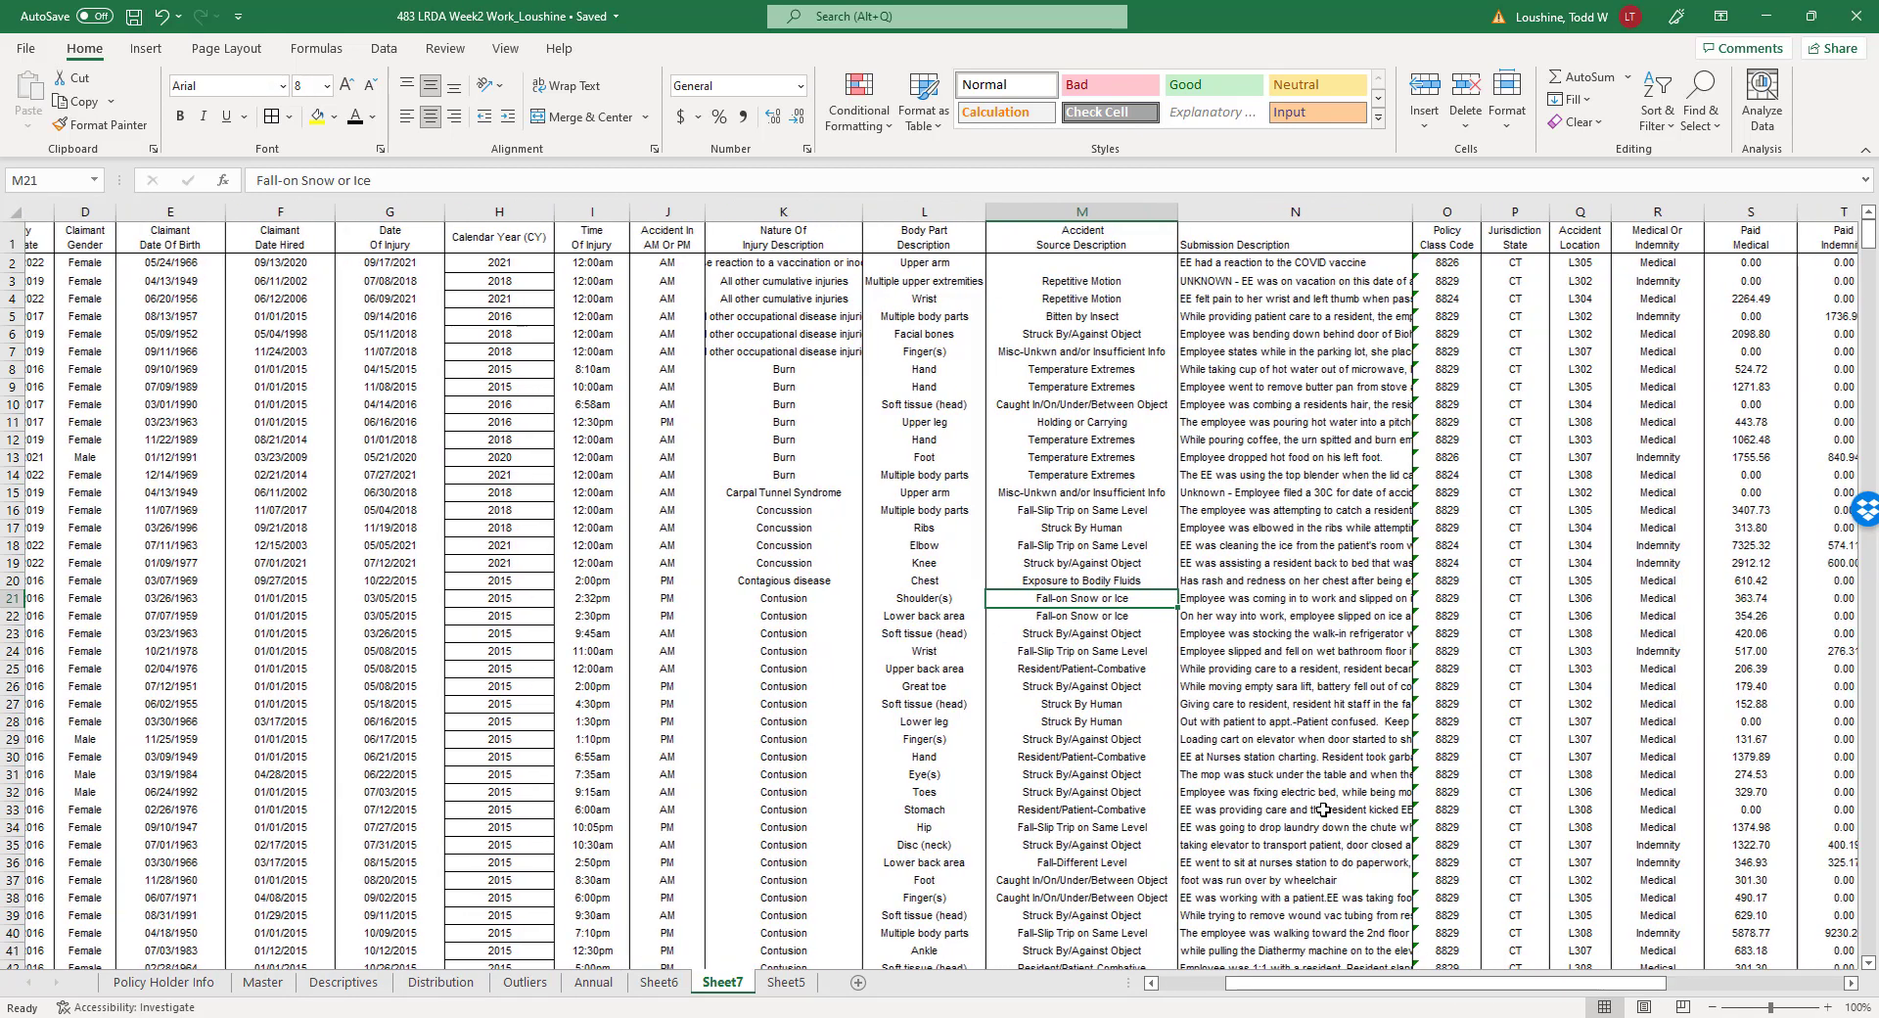
scroll(1338, 798, down, 13)
scroll(1338, 797, down, 20)
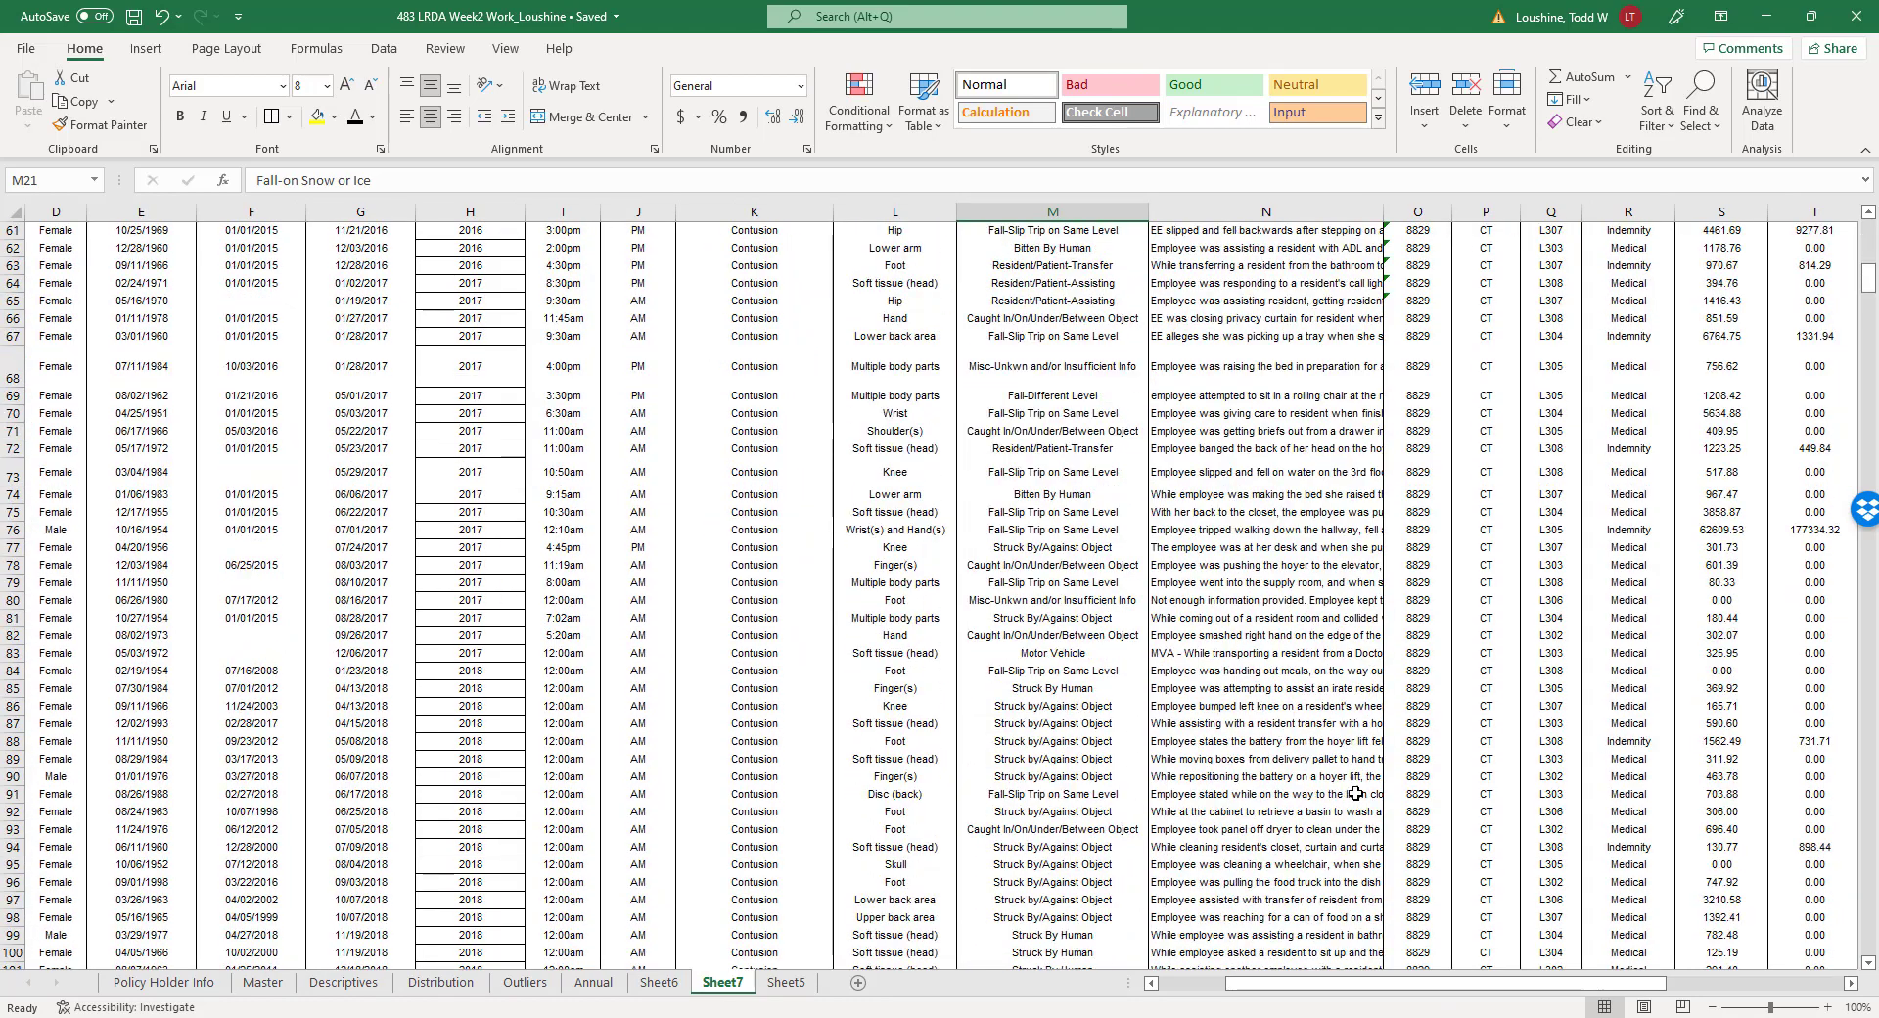
scroll(1372, 790, down, 8)
scroll(969, 642, up, 5)
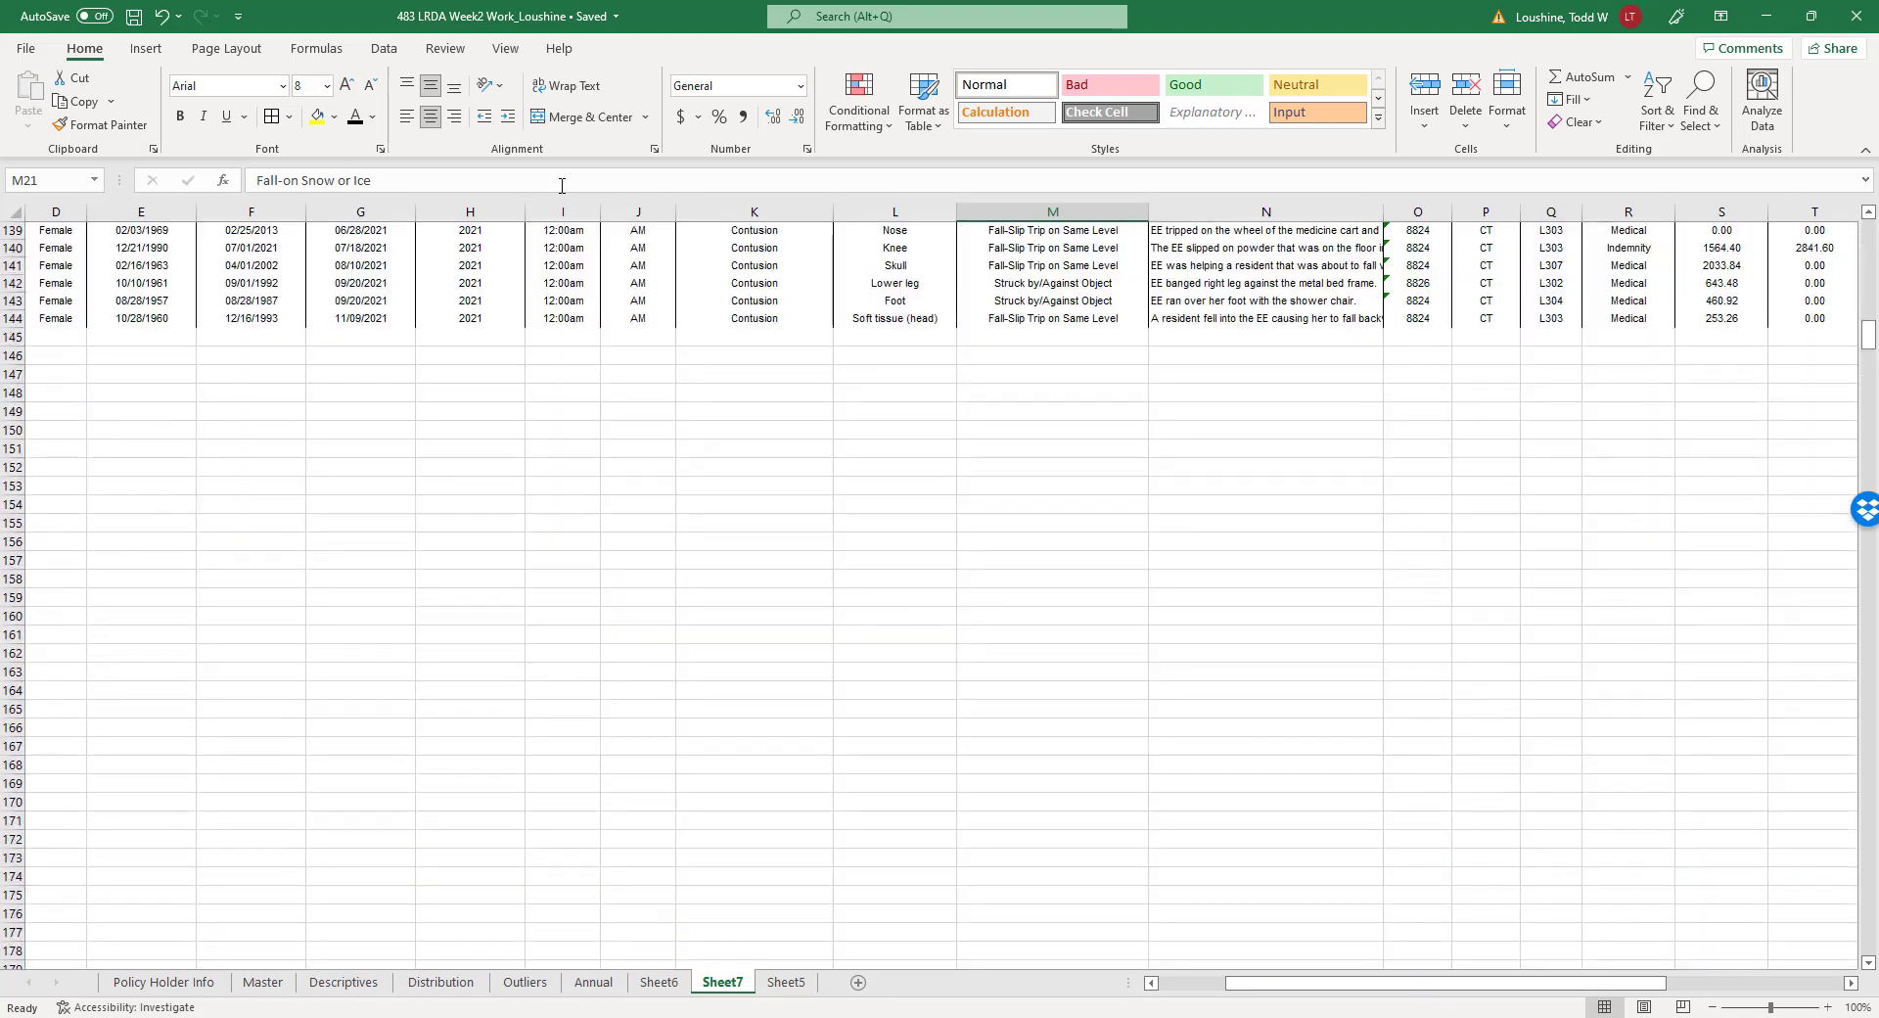
drag(15, 336, 17, 284)
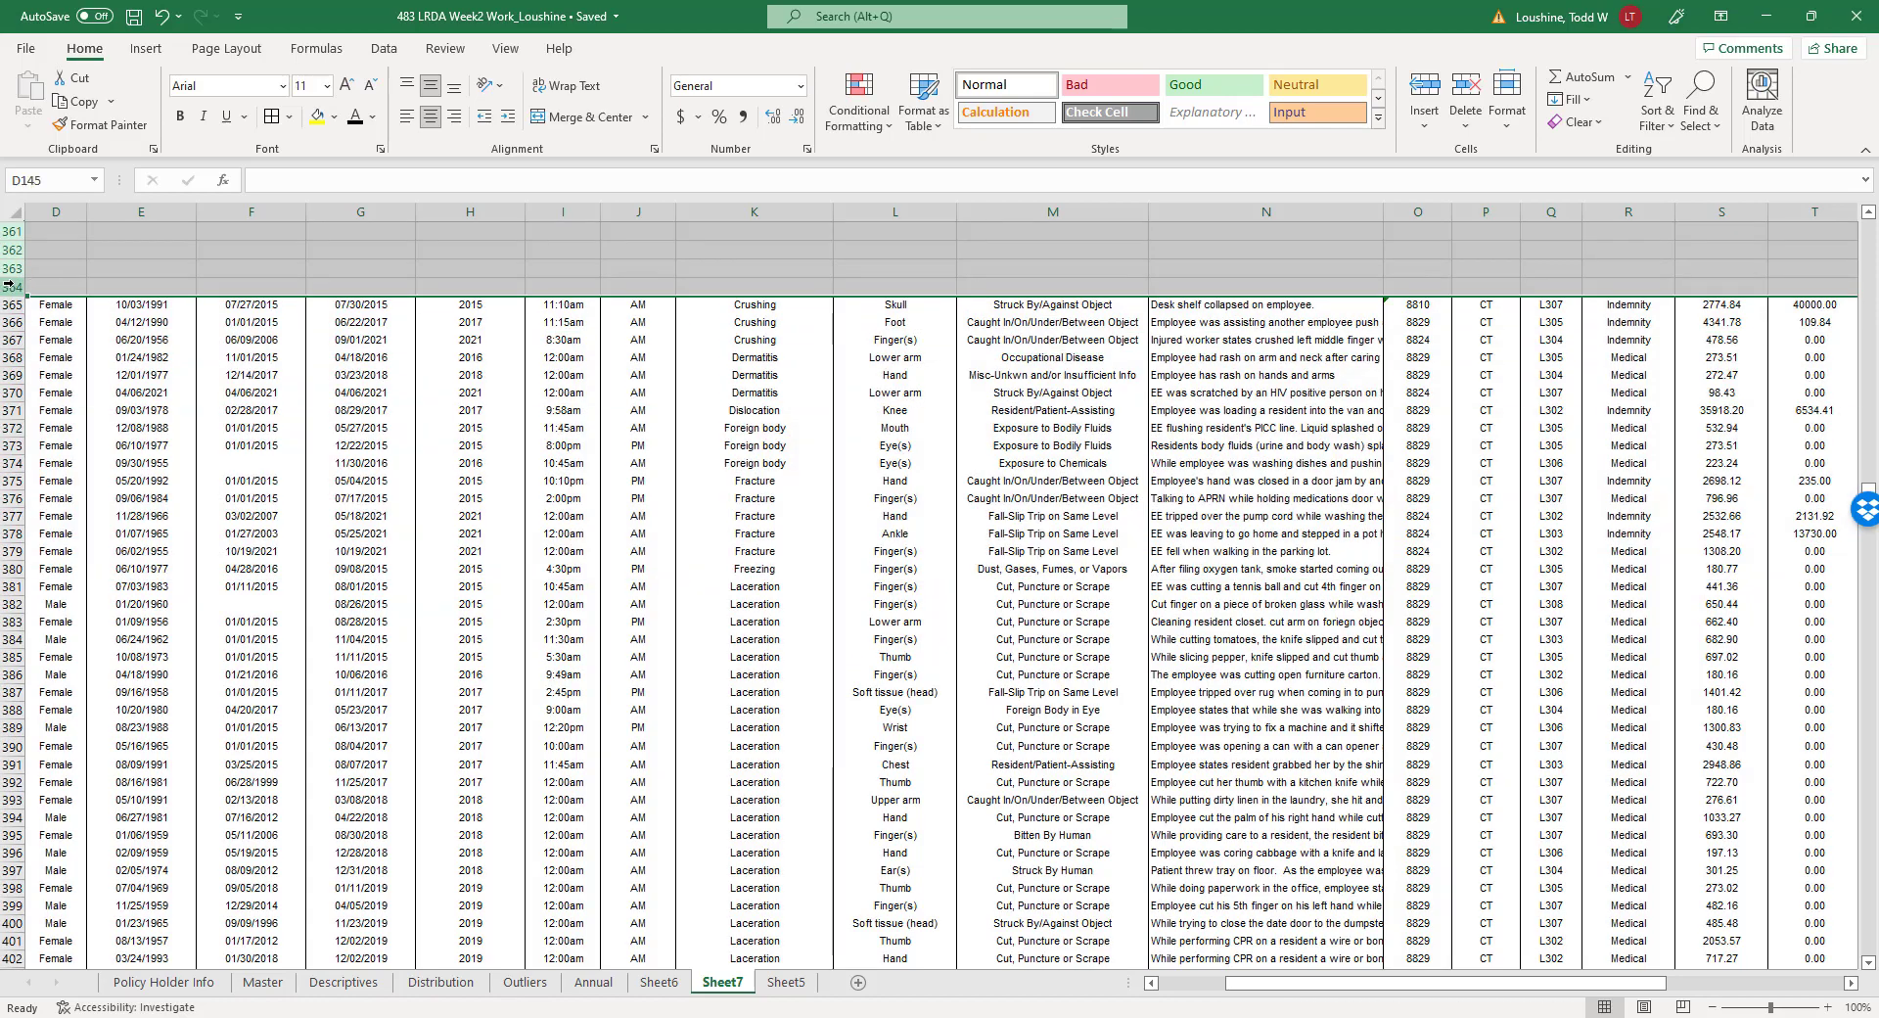
right_click(17, 284)
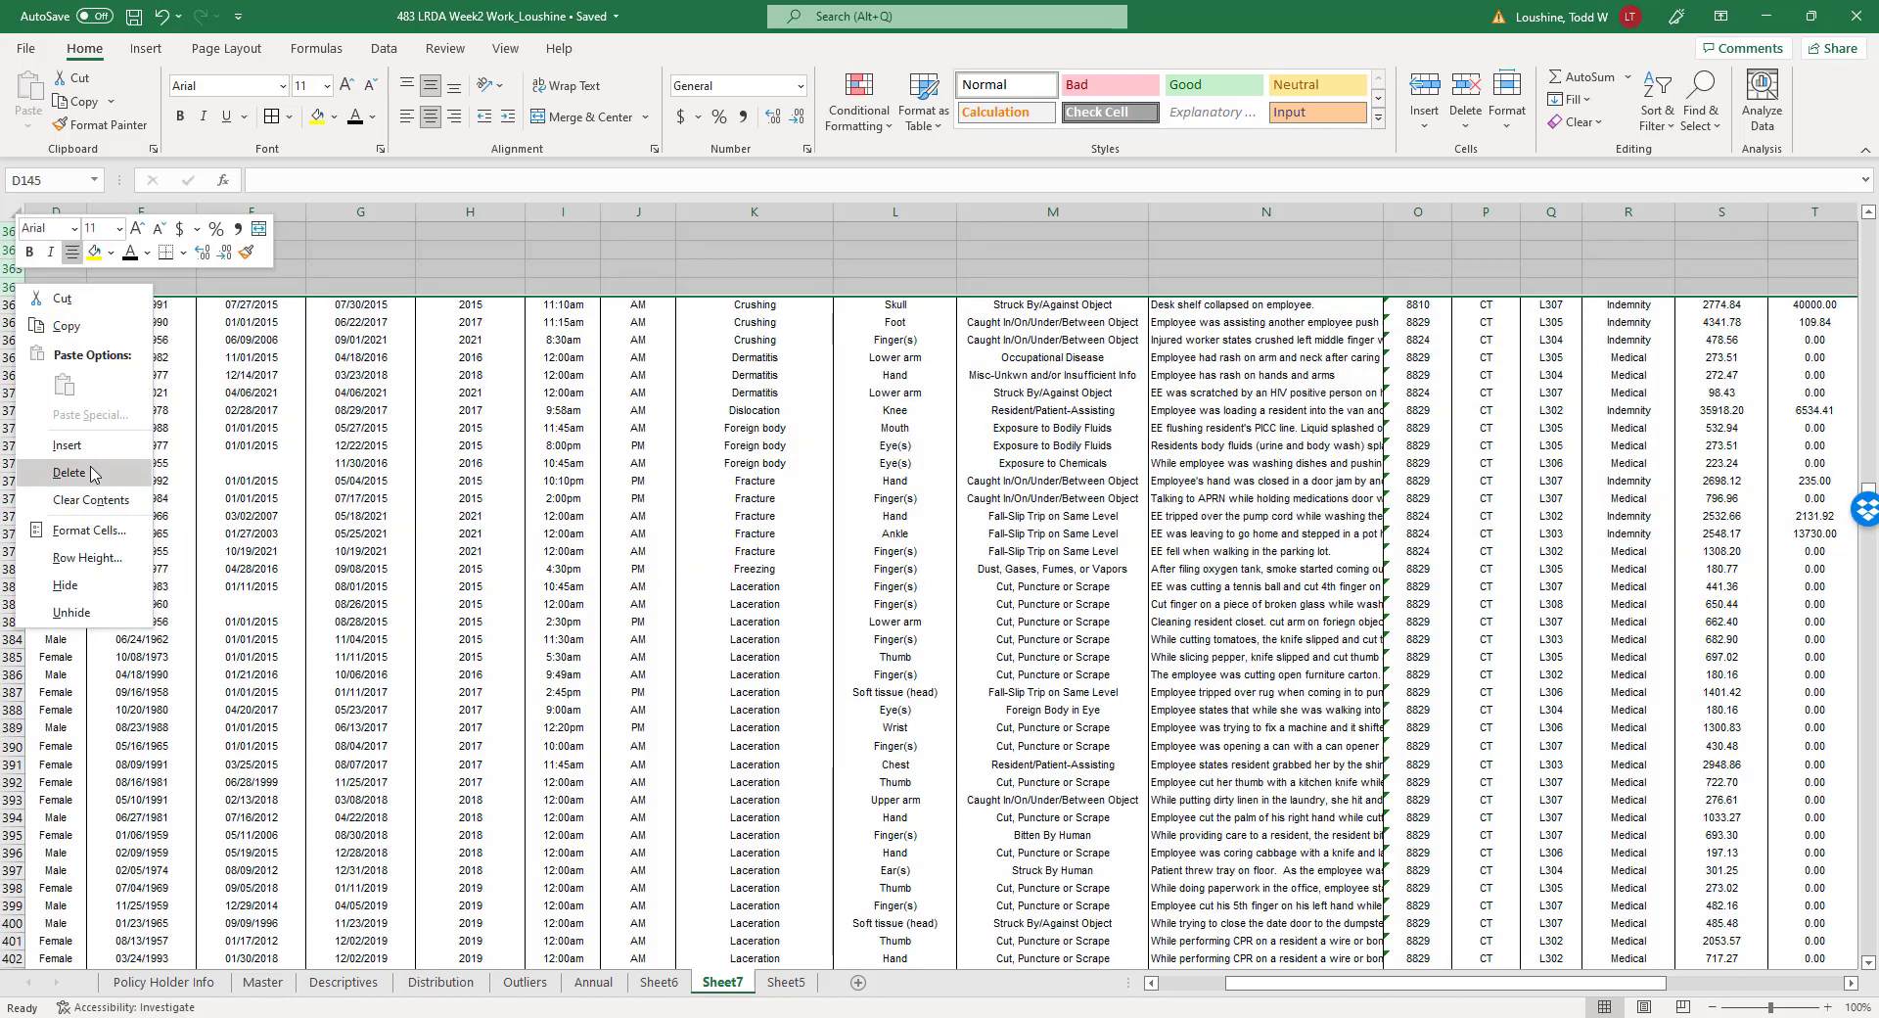
click(68, 473)
click(1302, 544)
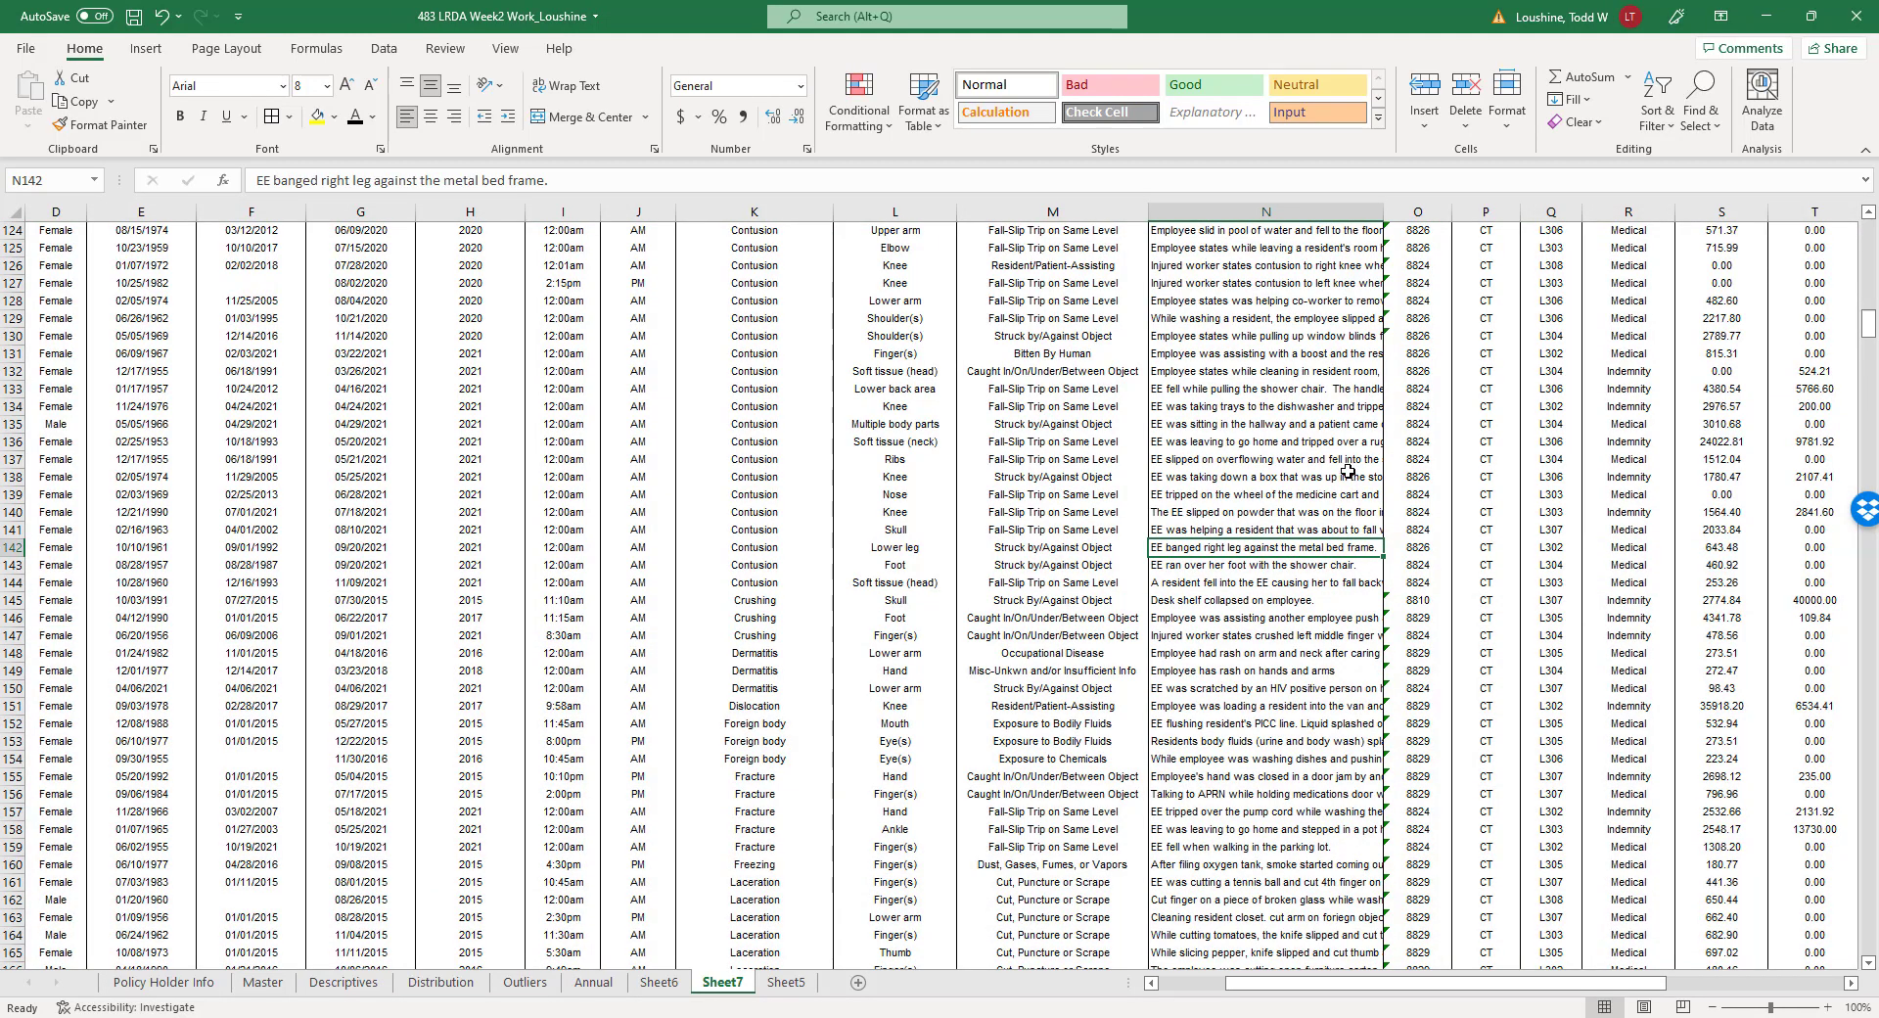
Turn on column filters for the header row 1 of the copied claims data.
scroll(1356, 473, up, 16)
scroll(1356, 472, up, 17)
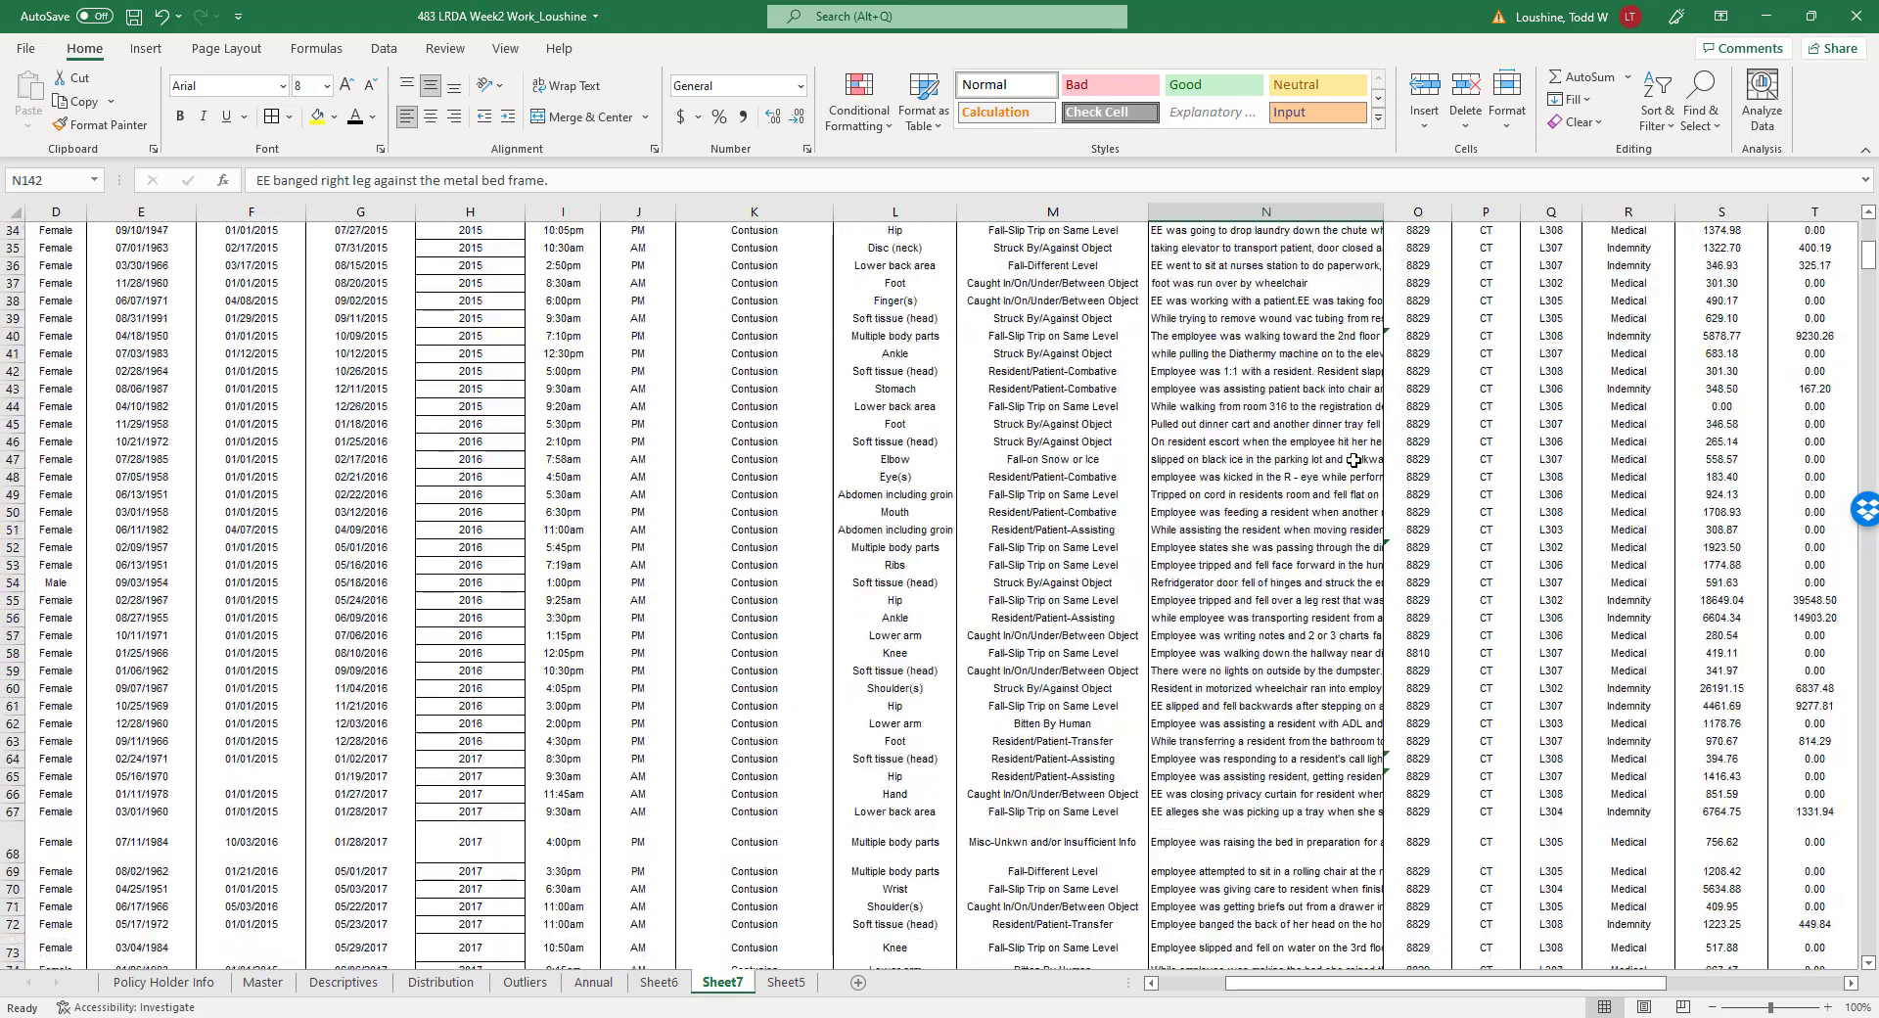
drag(1868, 260, 1868, 234)
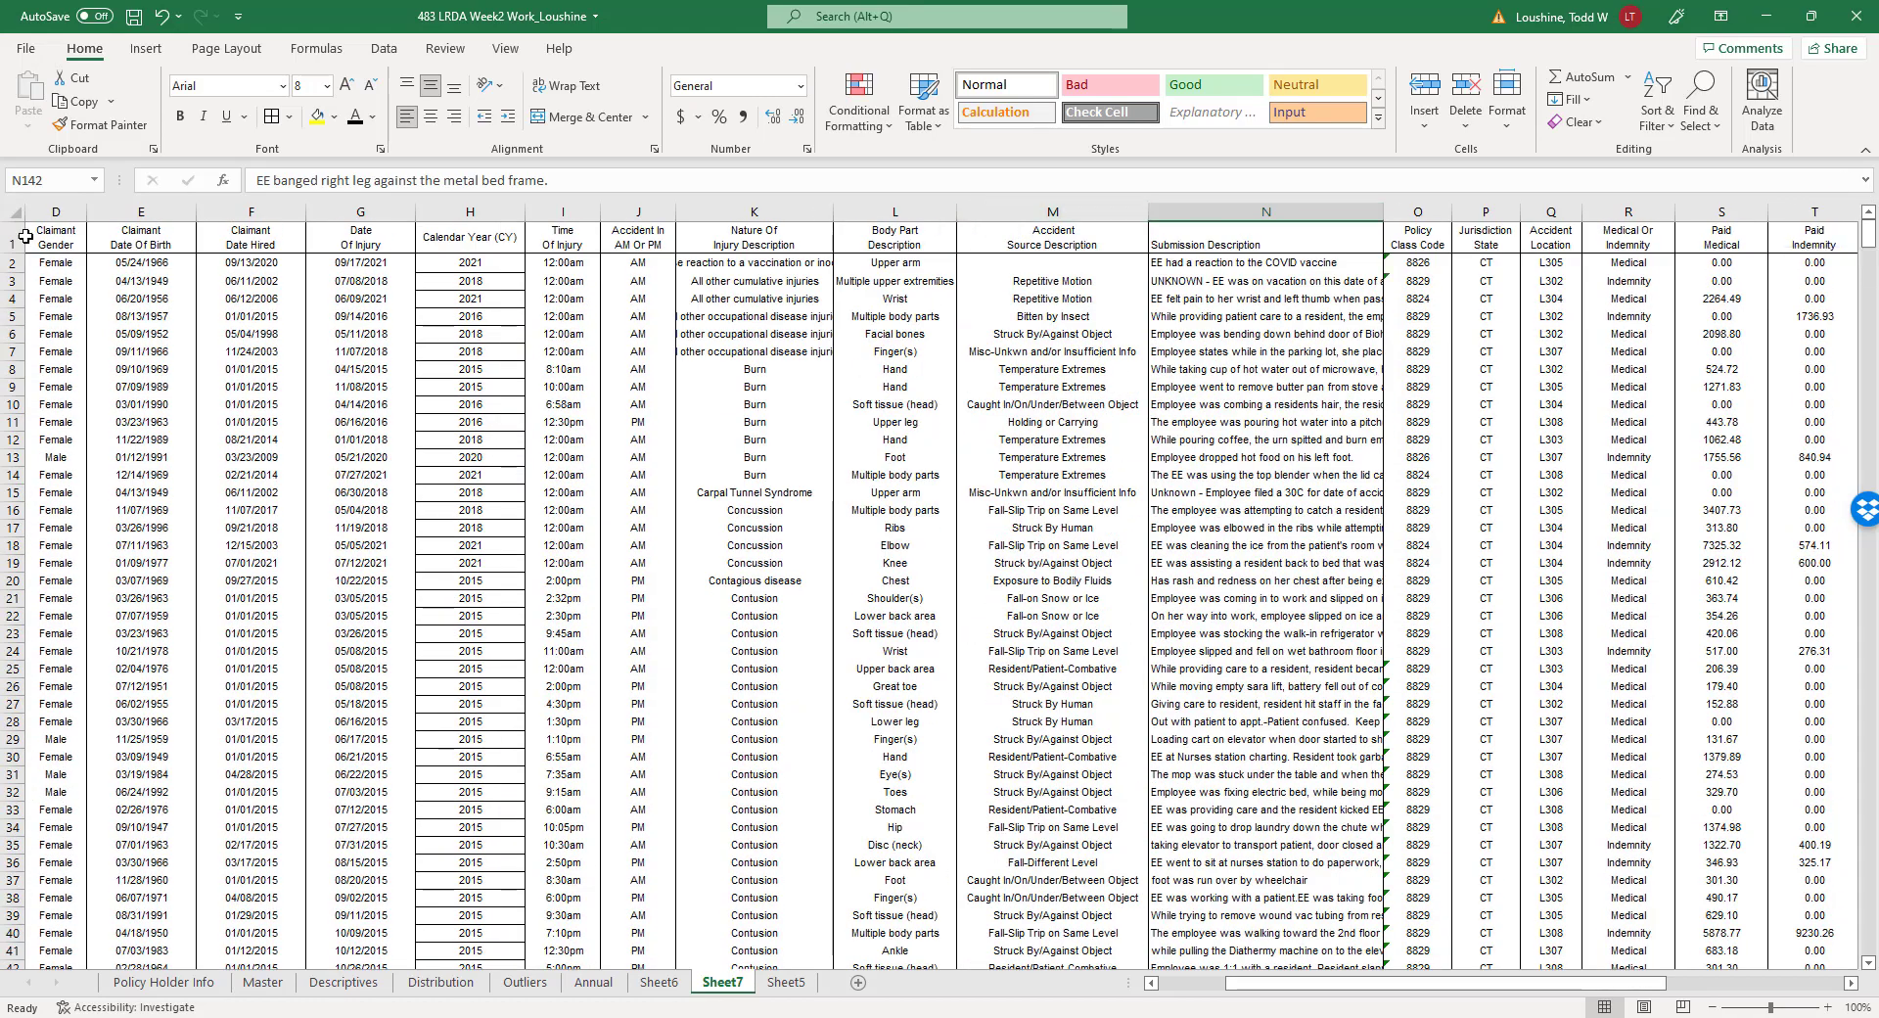
click(5, 235)
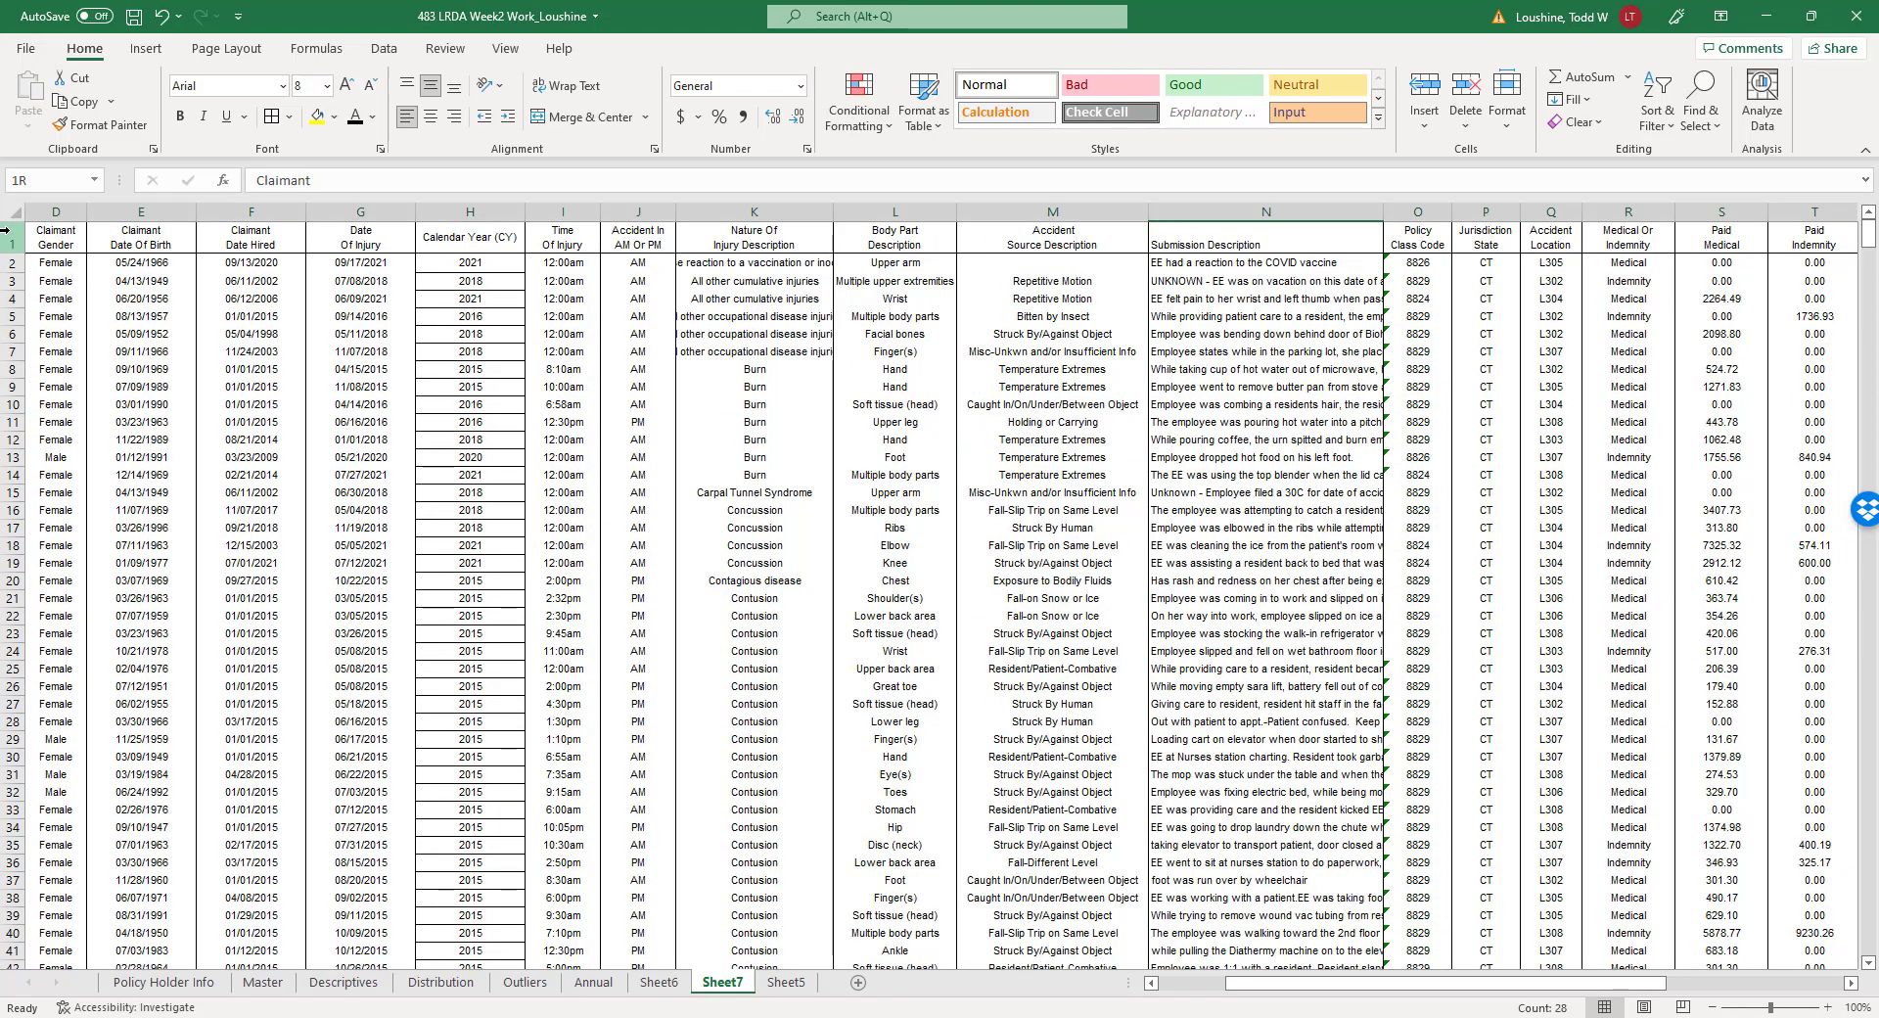
click(384, 48)
click(842, 115)
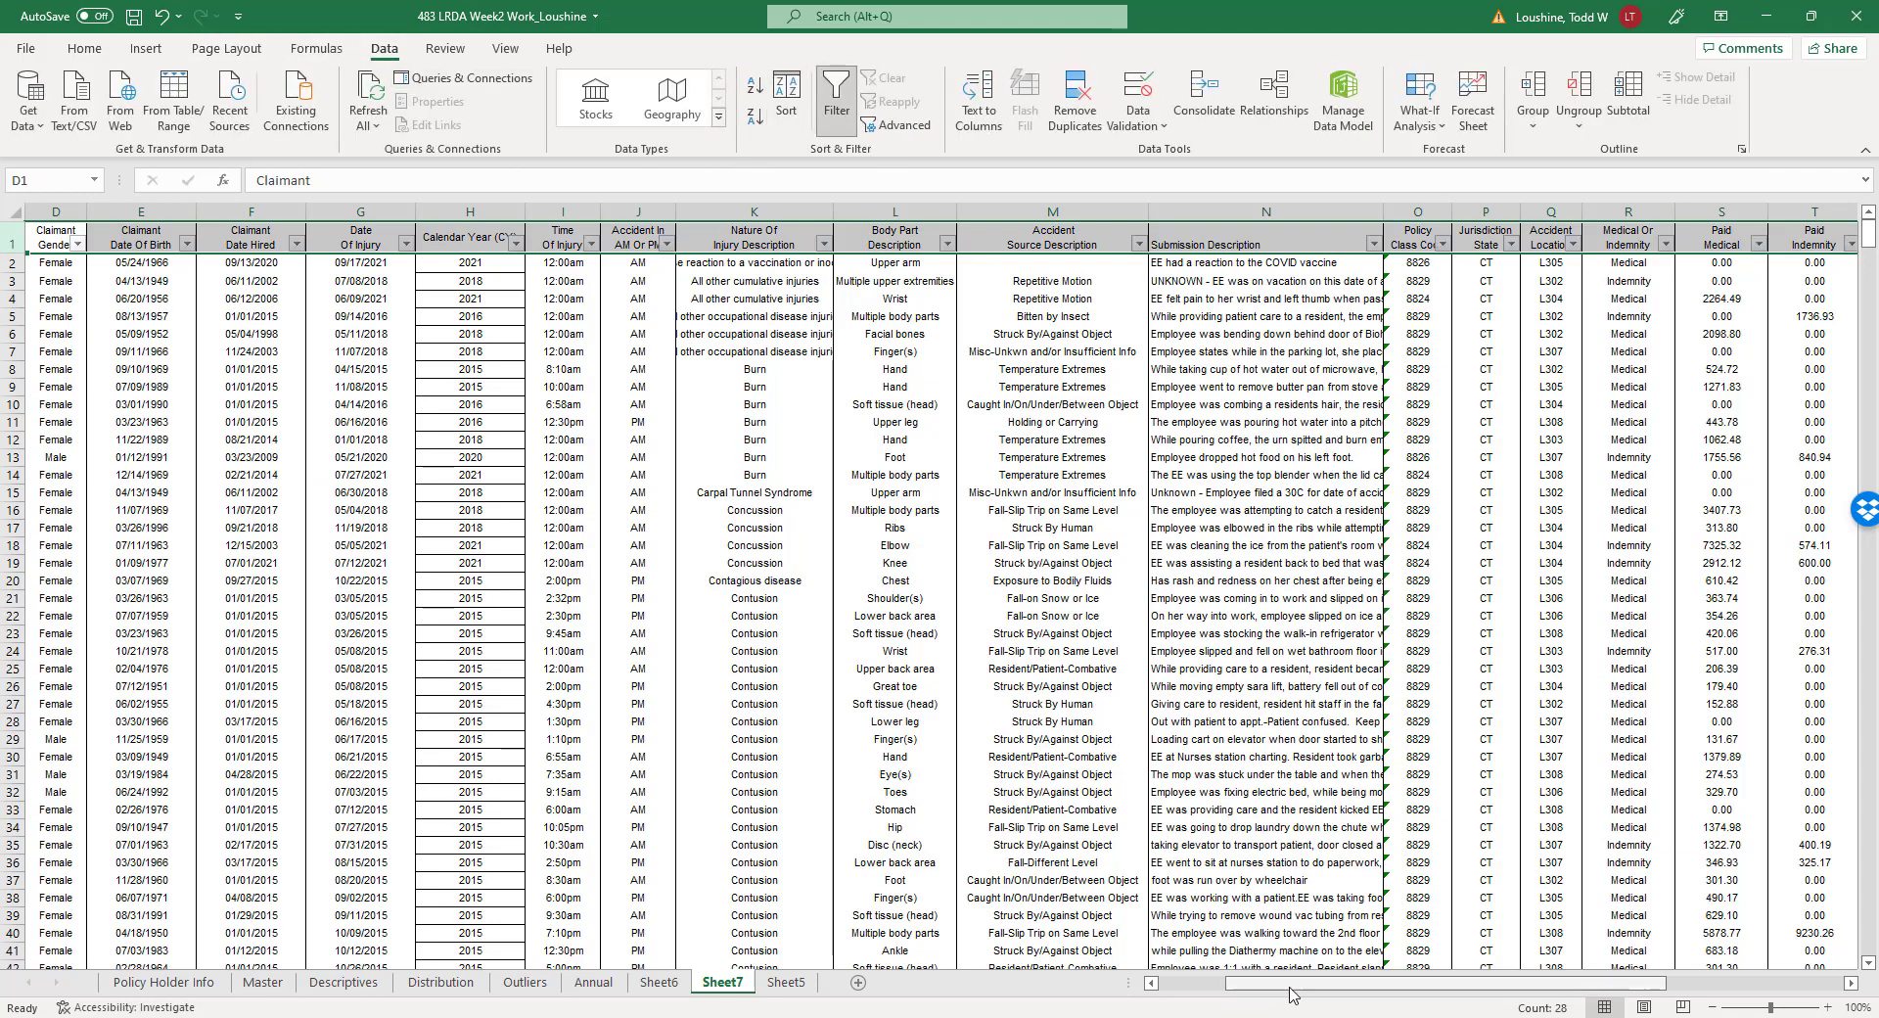
Sort the copied claims on Sheet7 by Paid Total from largest to smallest.
drag(1311, 983, 1450, 978)
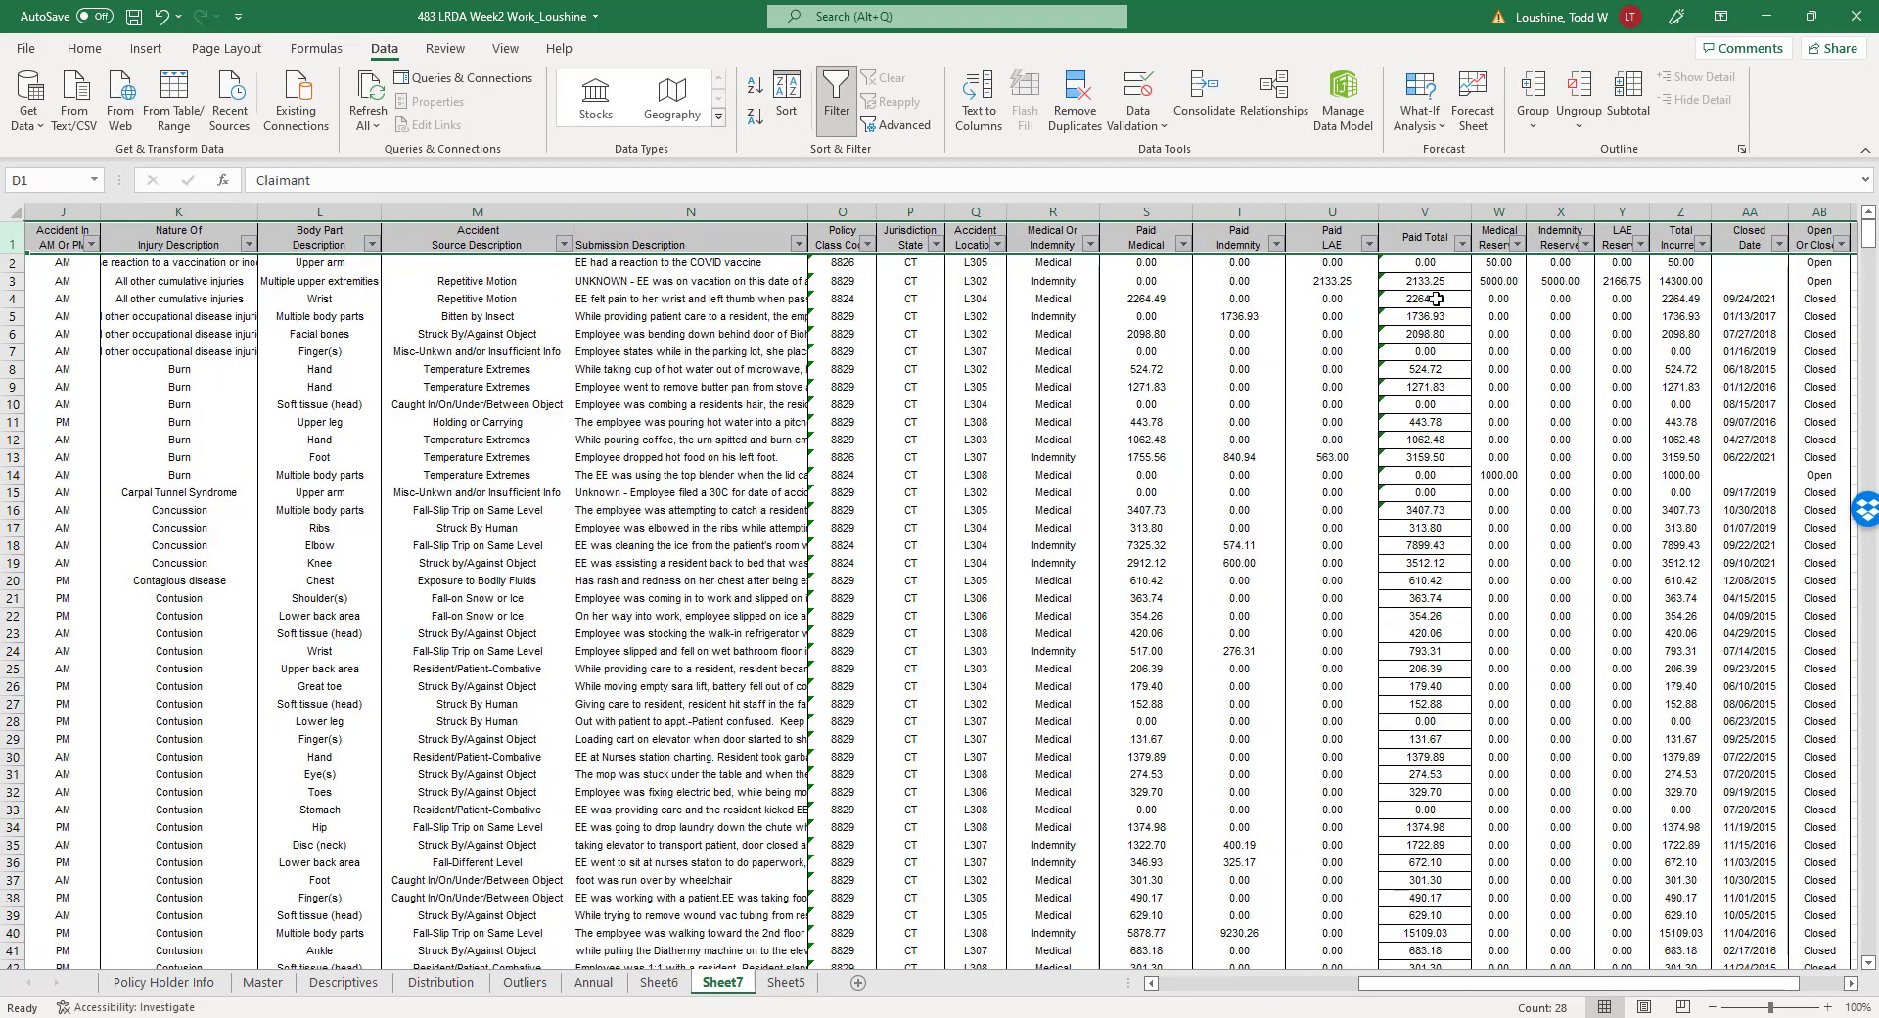
click(1462, 244)
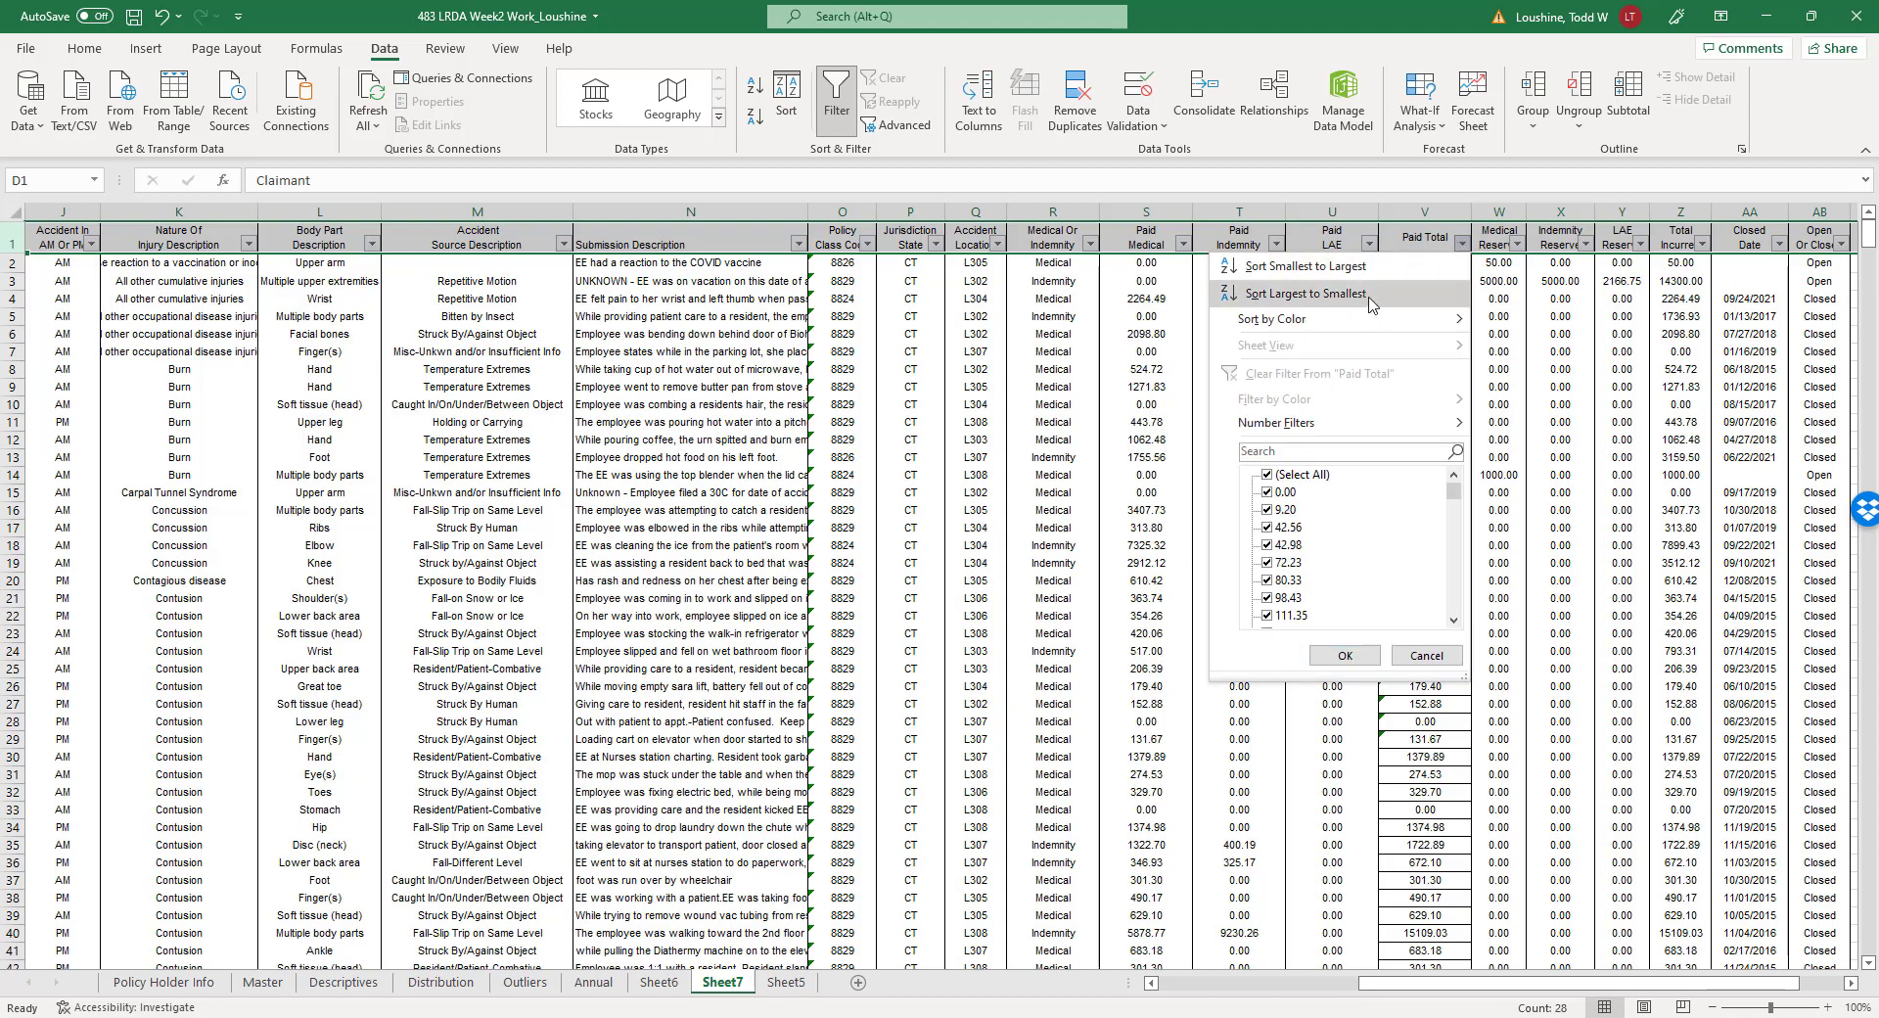
scroll(1570, 793, right, 2)
click(1388, 297)
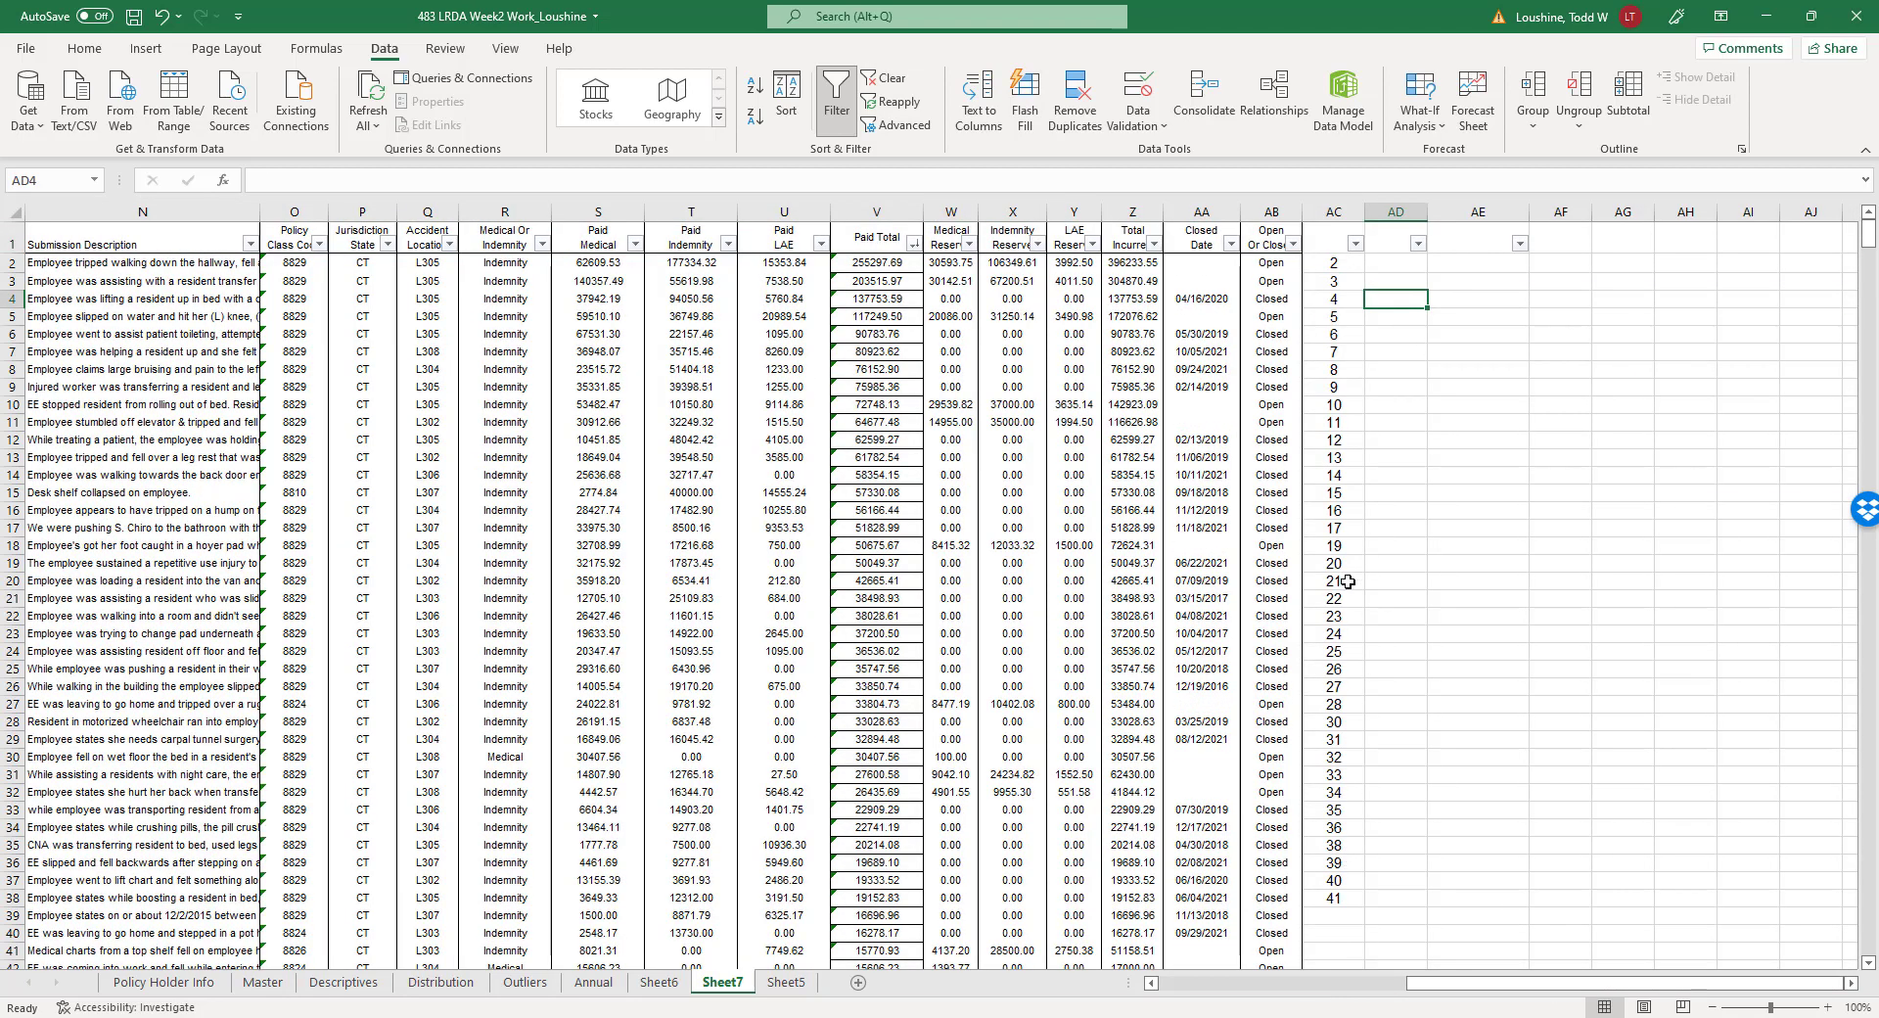
Move the highest-paid claims in rows 2 to 20 below the COVID-19 claims, starting at row 796.
drag(8, 262, 6, 574)
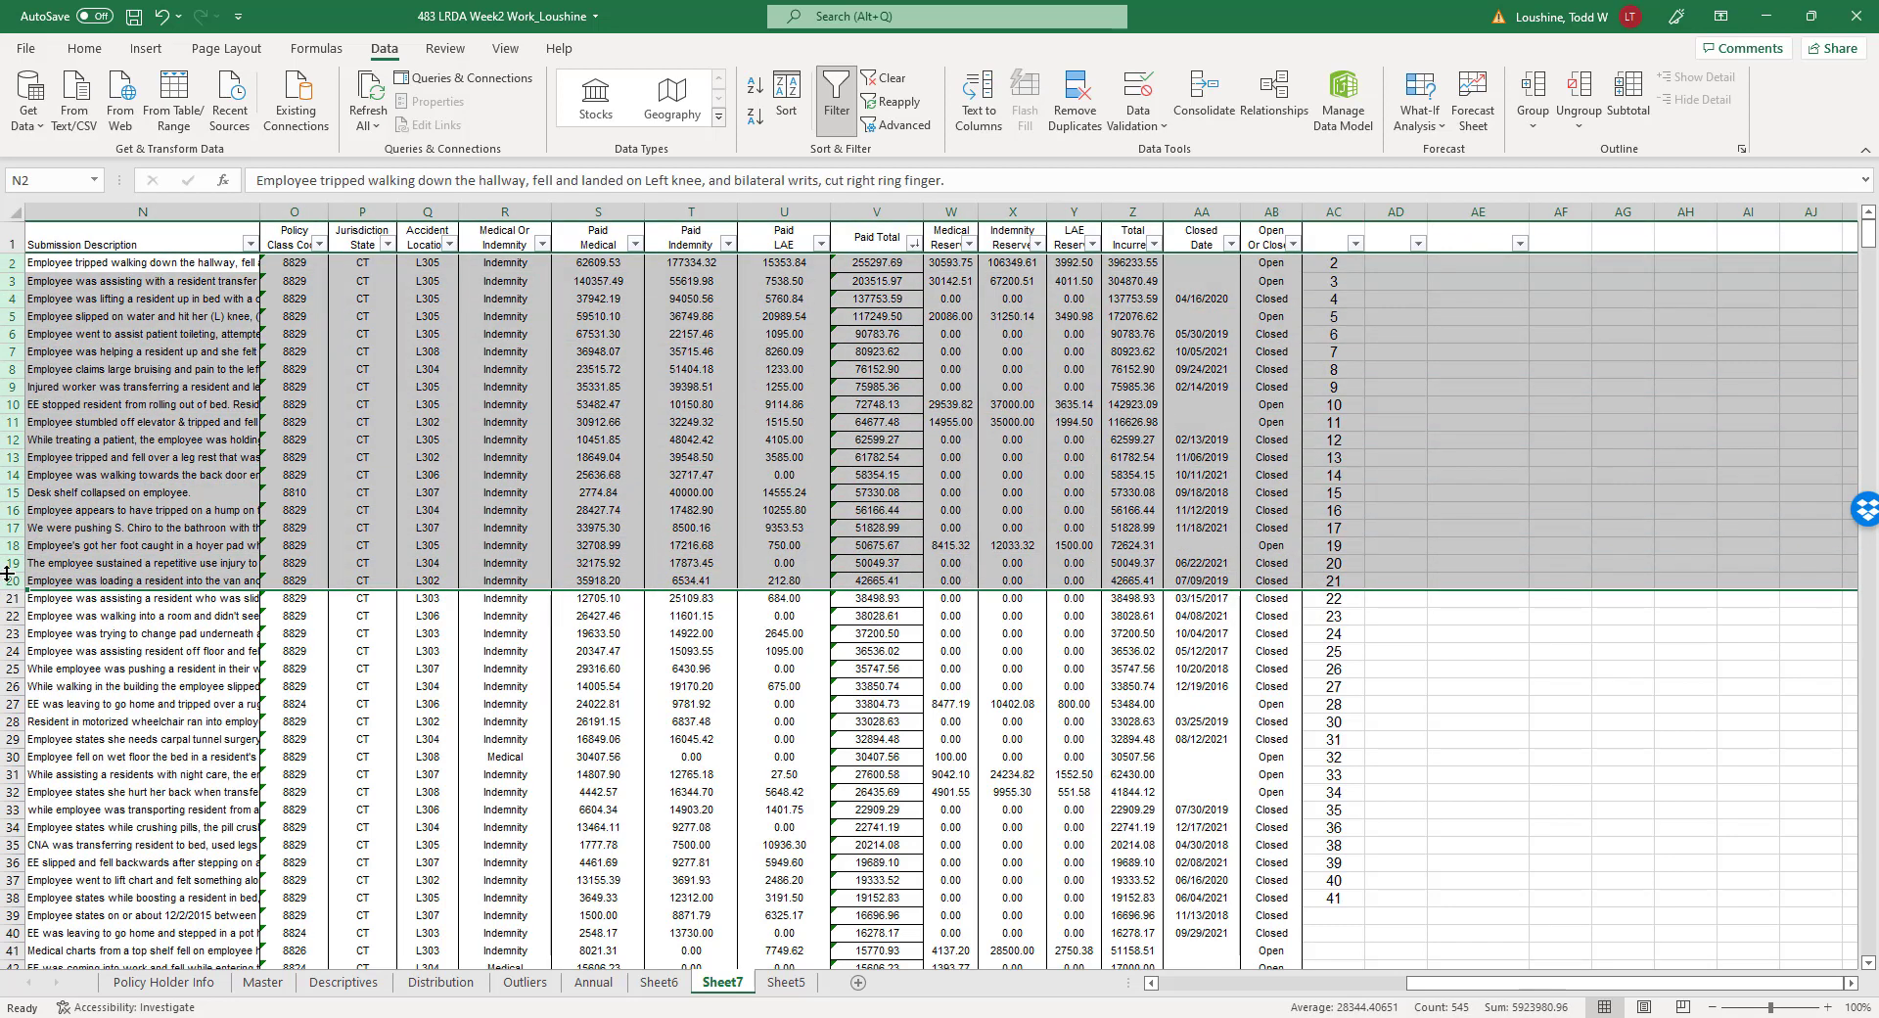
key(ctrl+c)
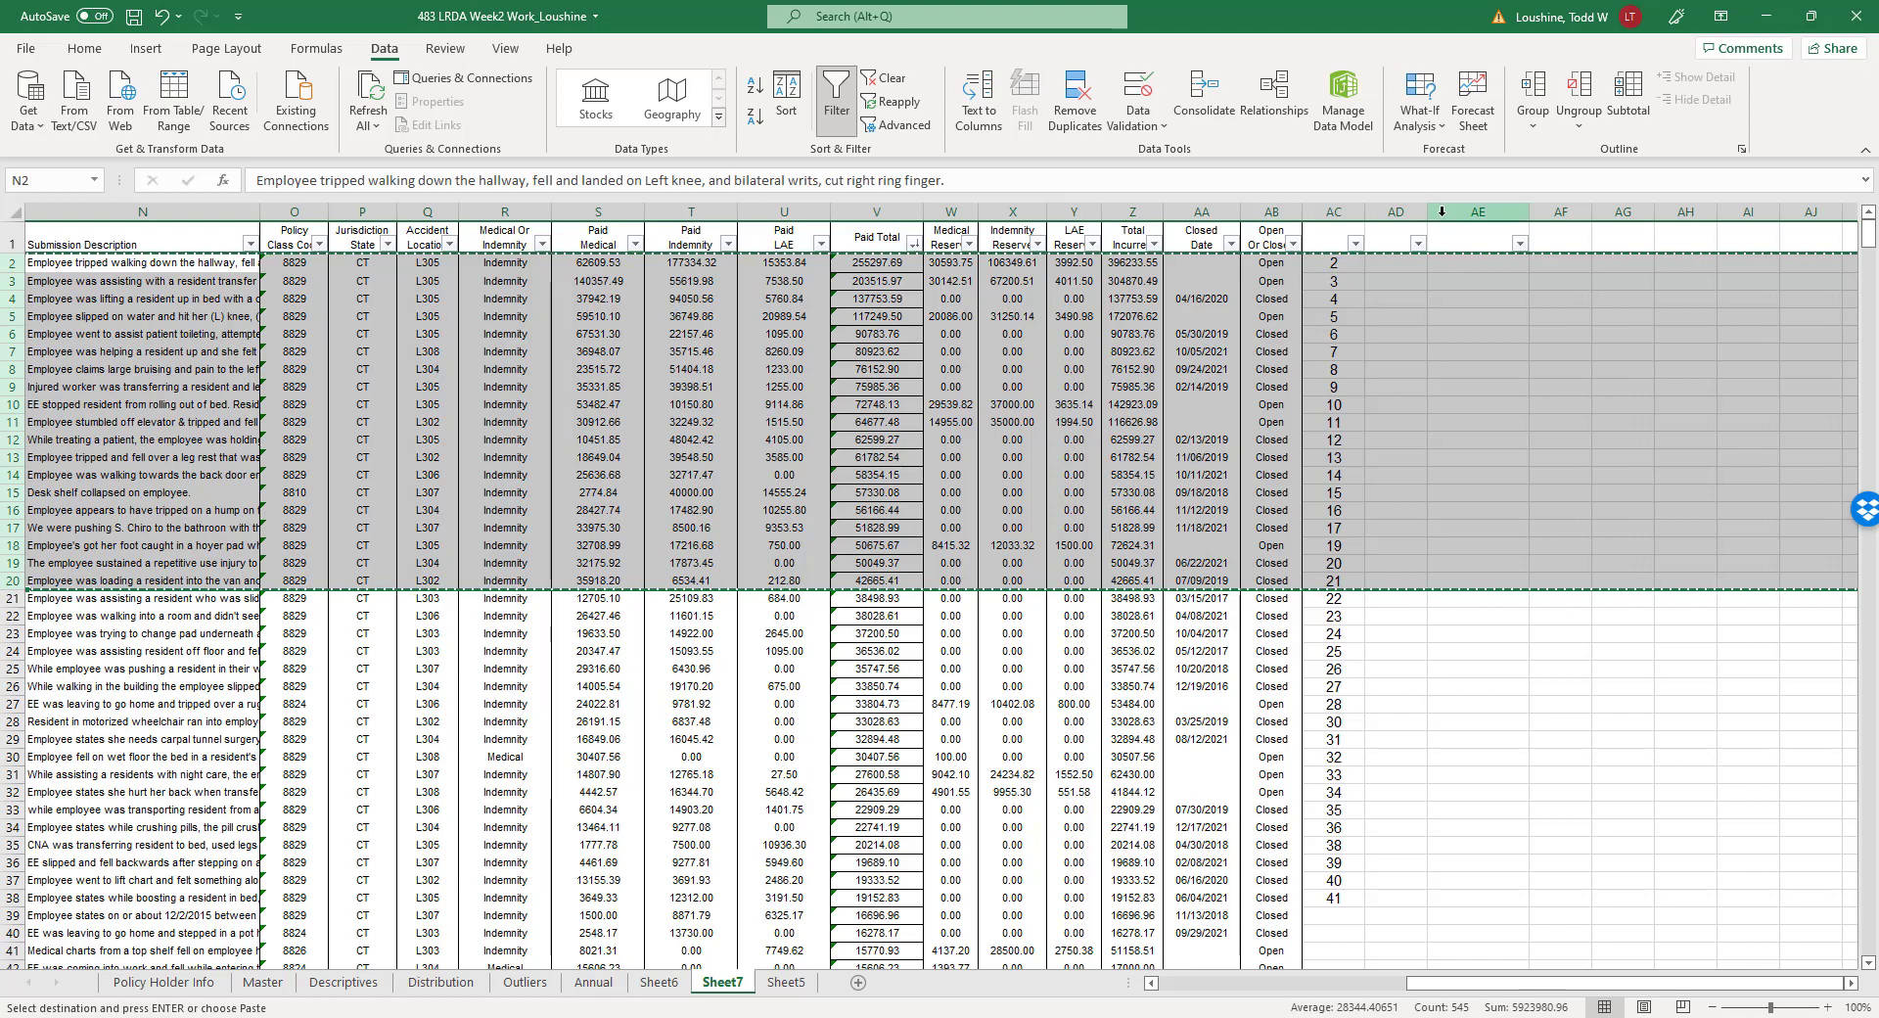
drag(1868, 239, 1869, 942)
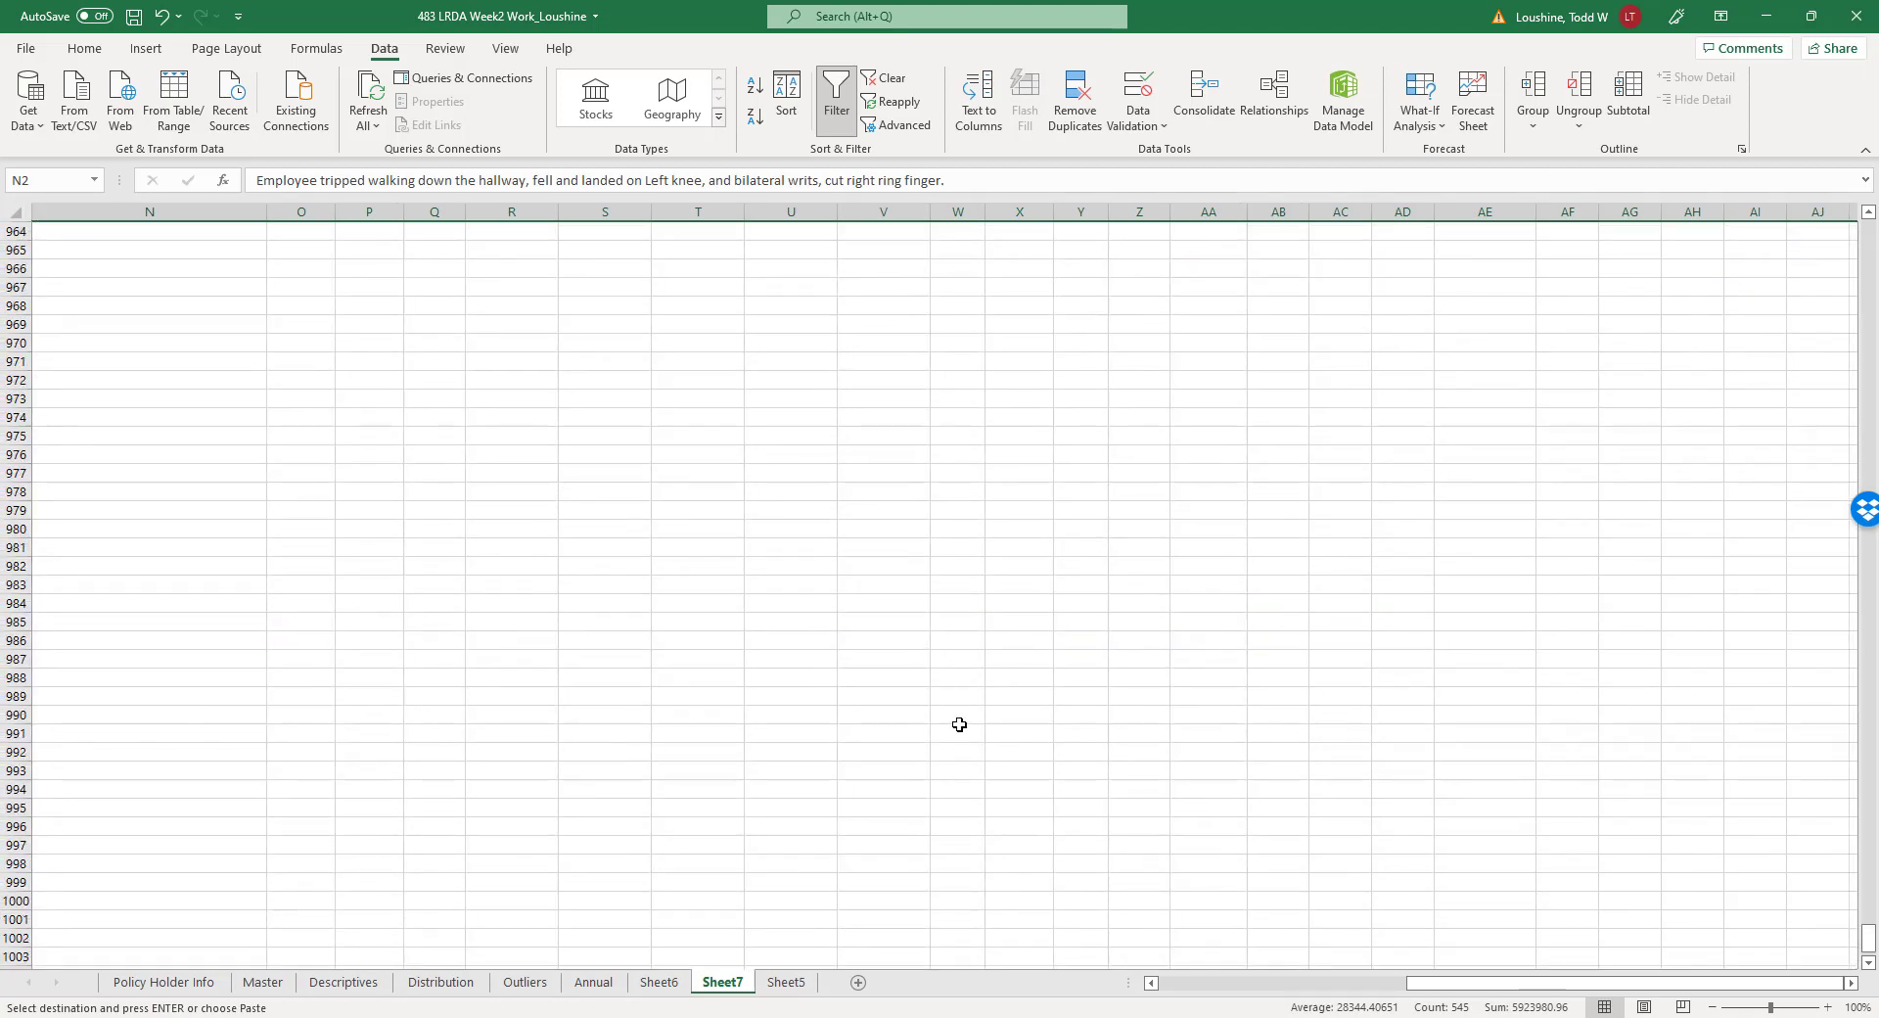
scroll(969, 704, up, 20)
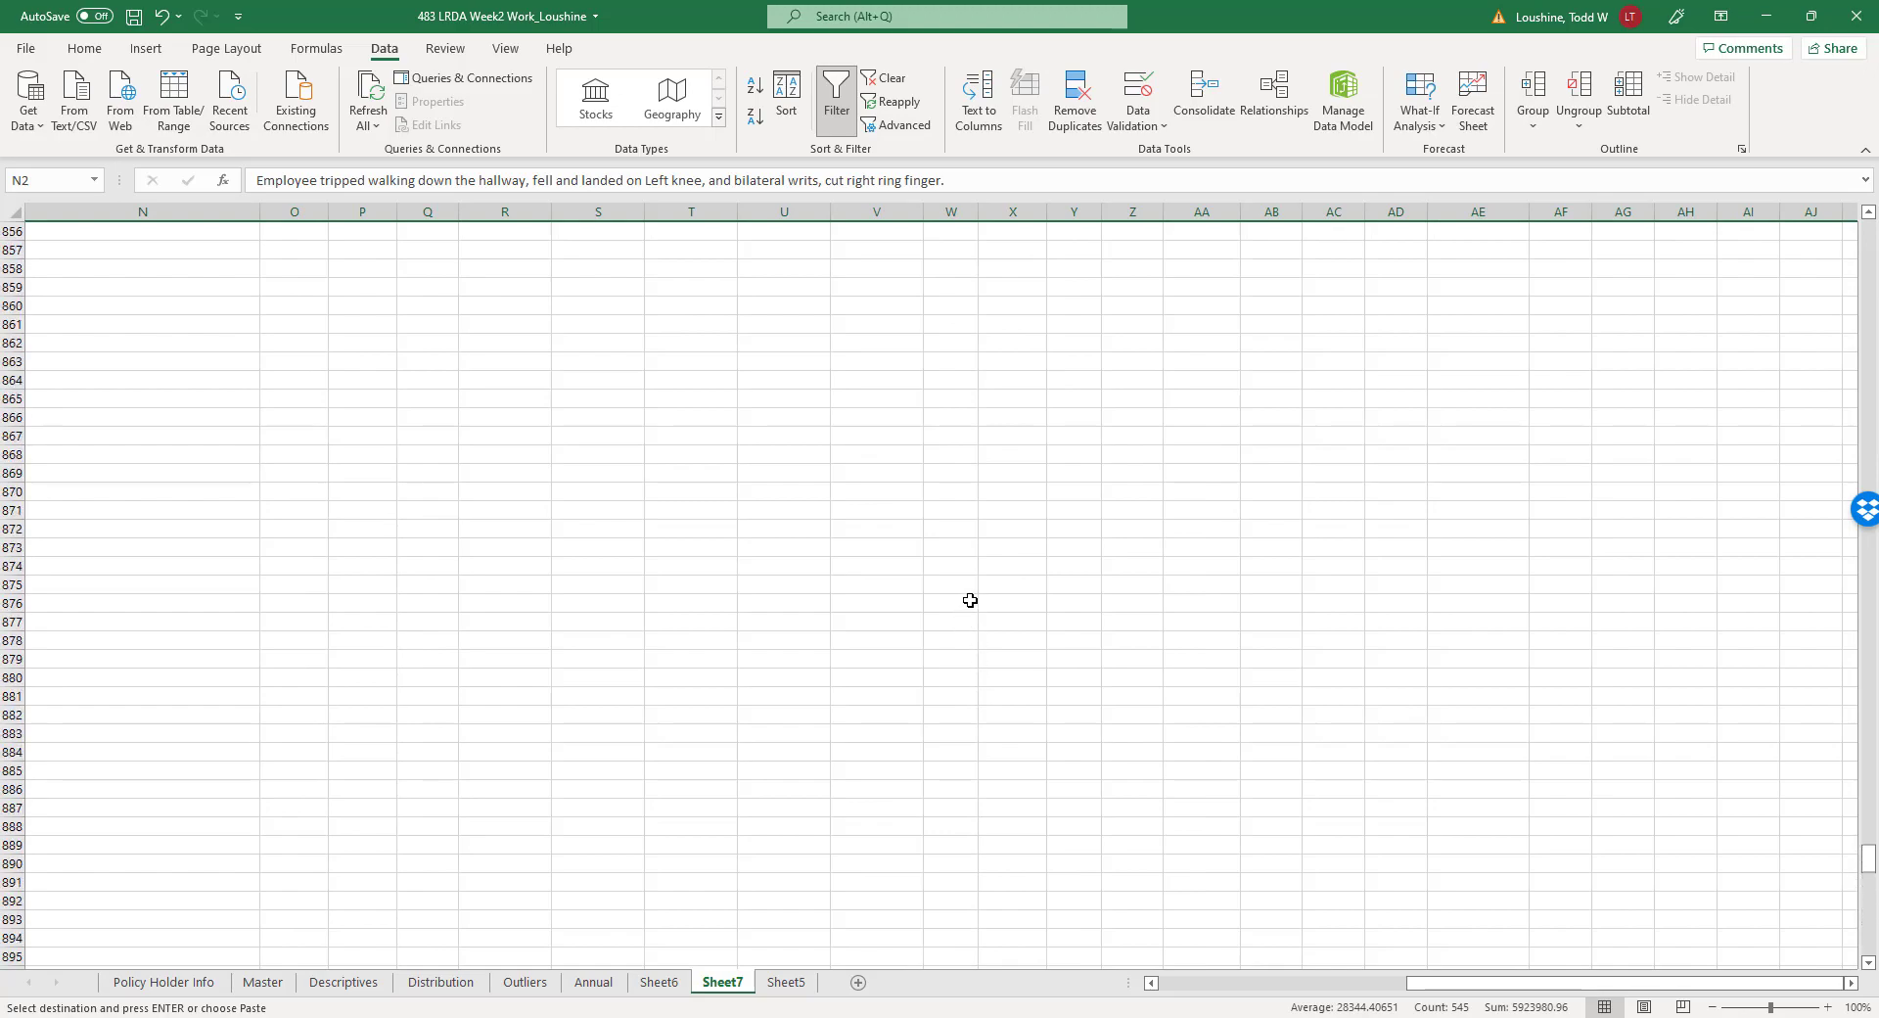
scroll(968, 599, up, 1)
drag(1868, 874, 1872, 754)
scroll(1551, 510, up, 6)
scroll(1551, 510, up, 20)
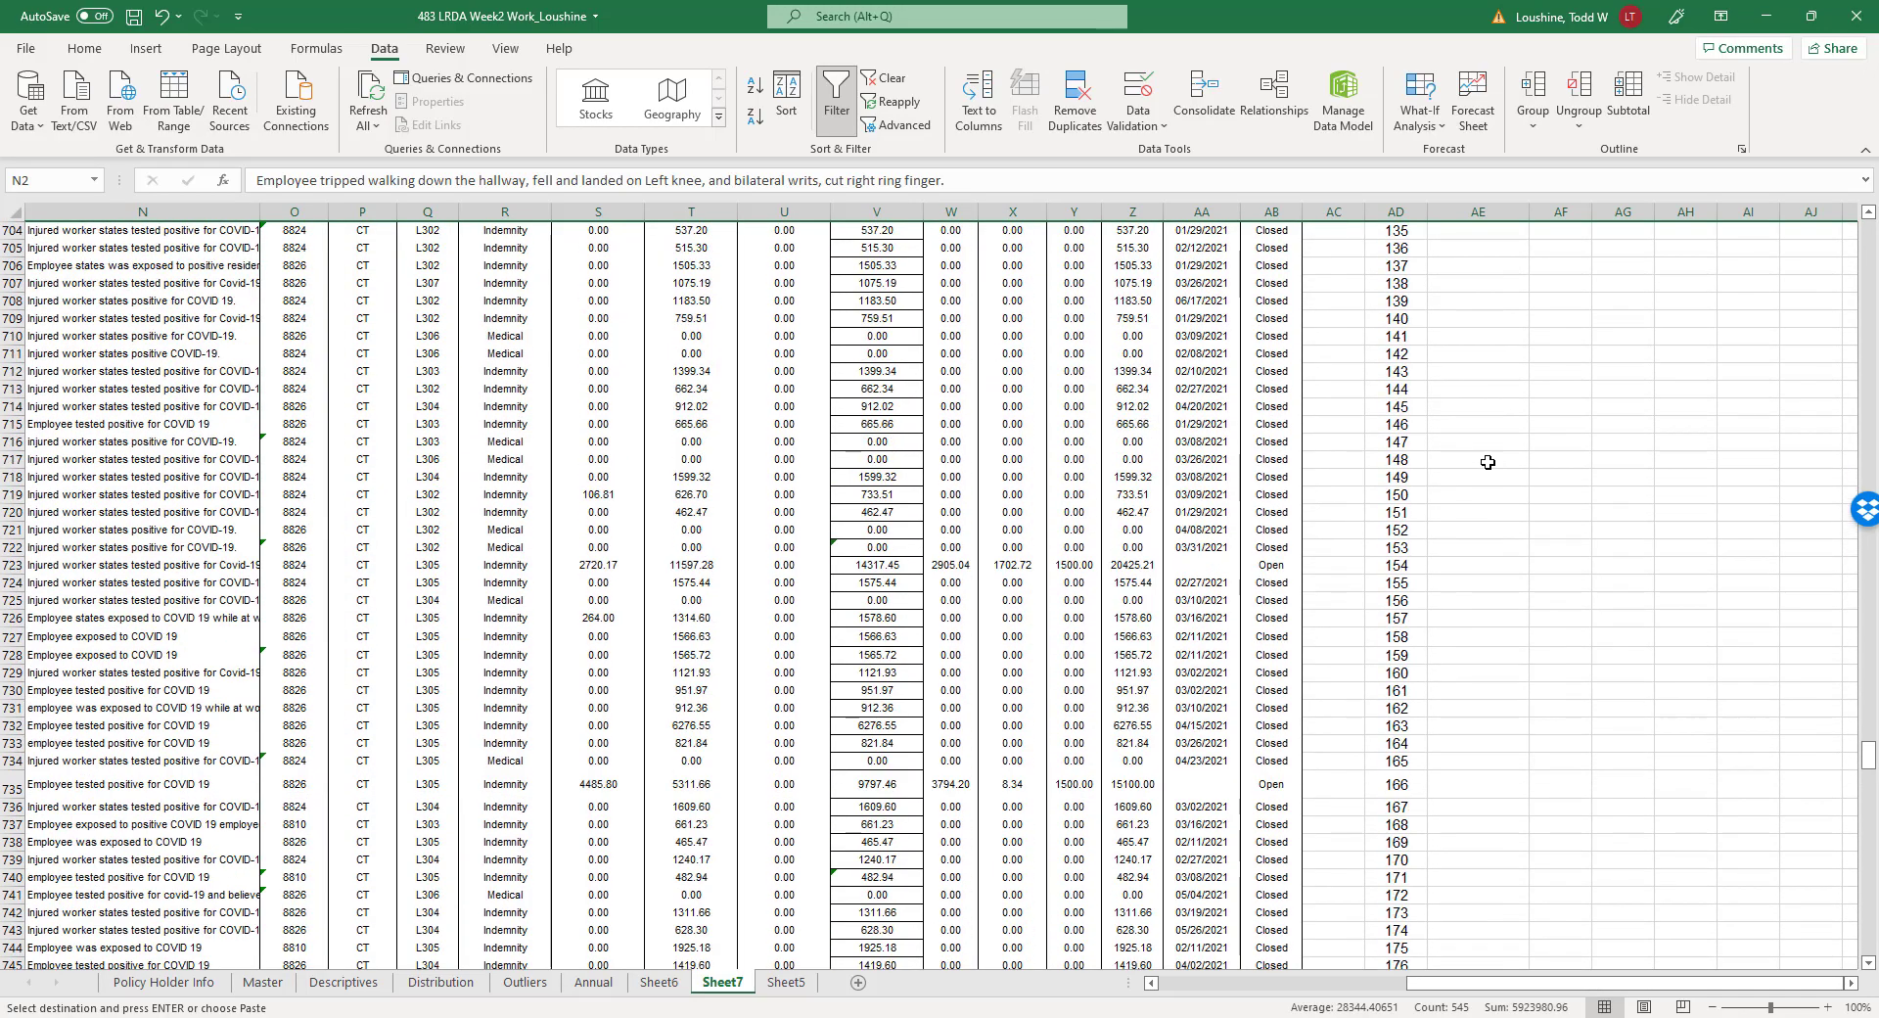
scroll(1405, 449, up, 20)
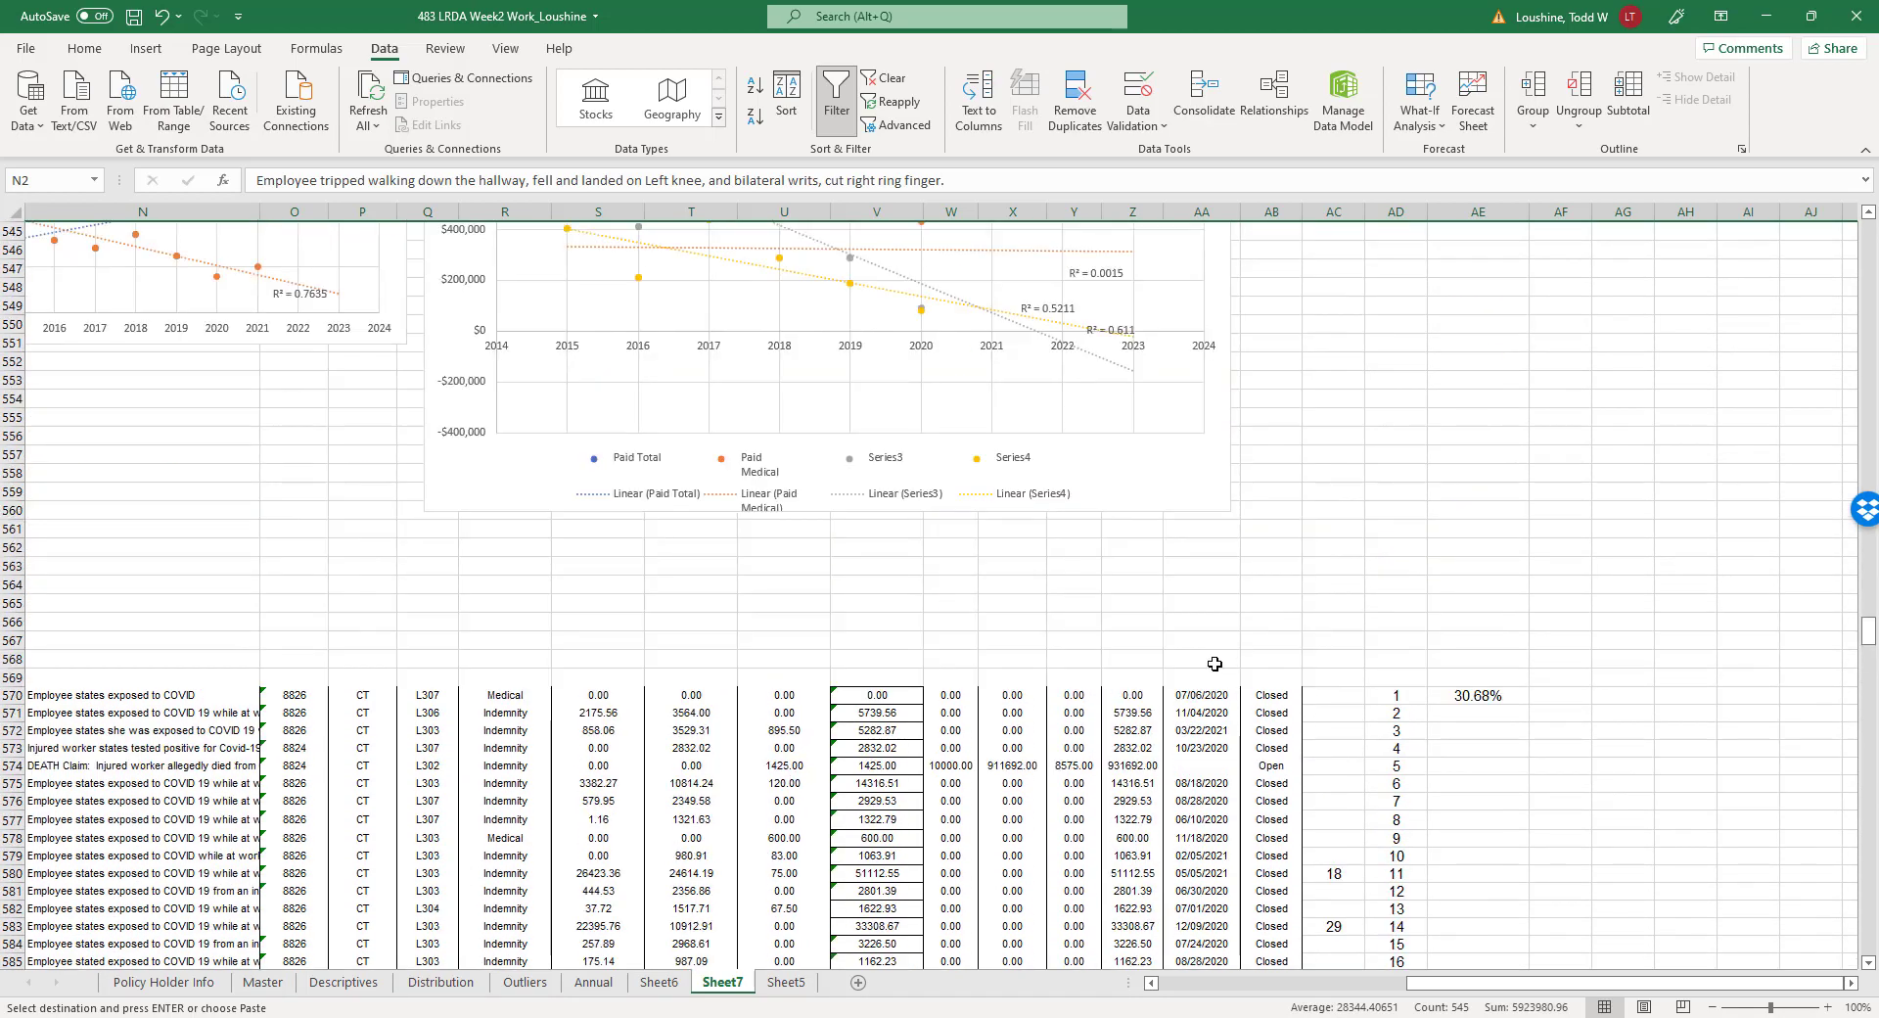
scroll(1214, 663, down, 5)
drag(1864, 638, 1868, 797)
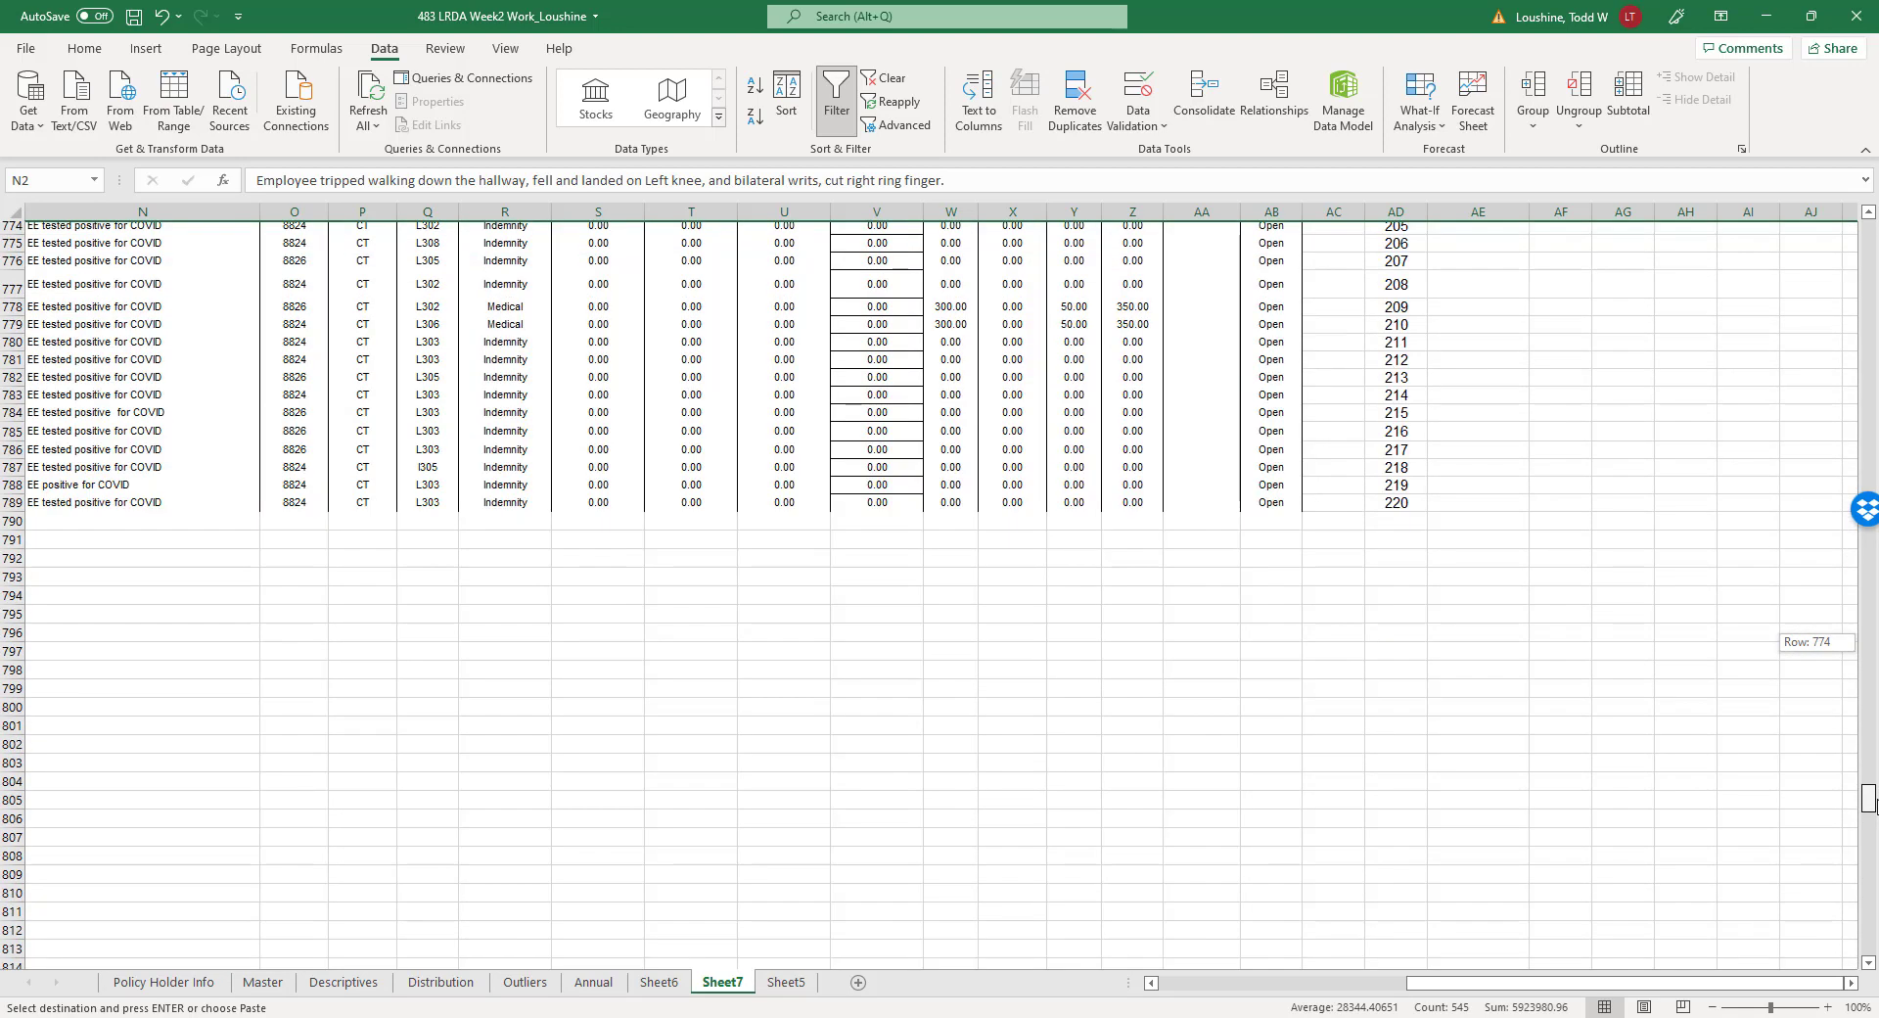
click(14, 637)
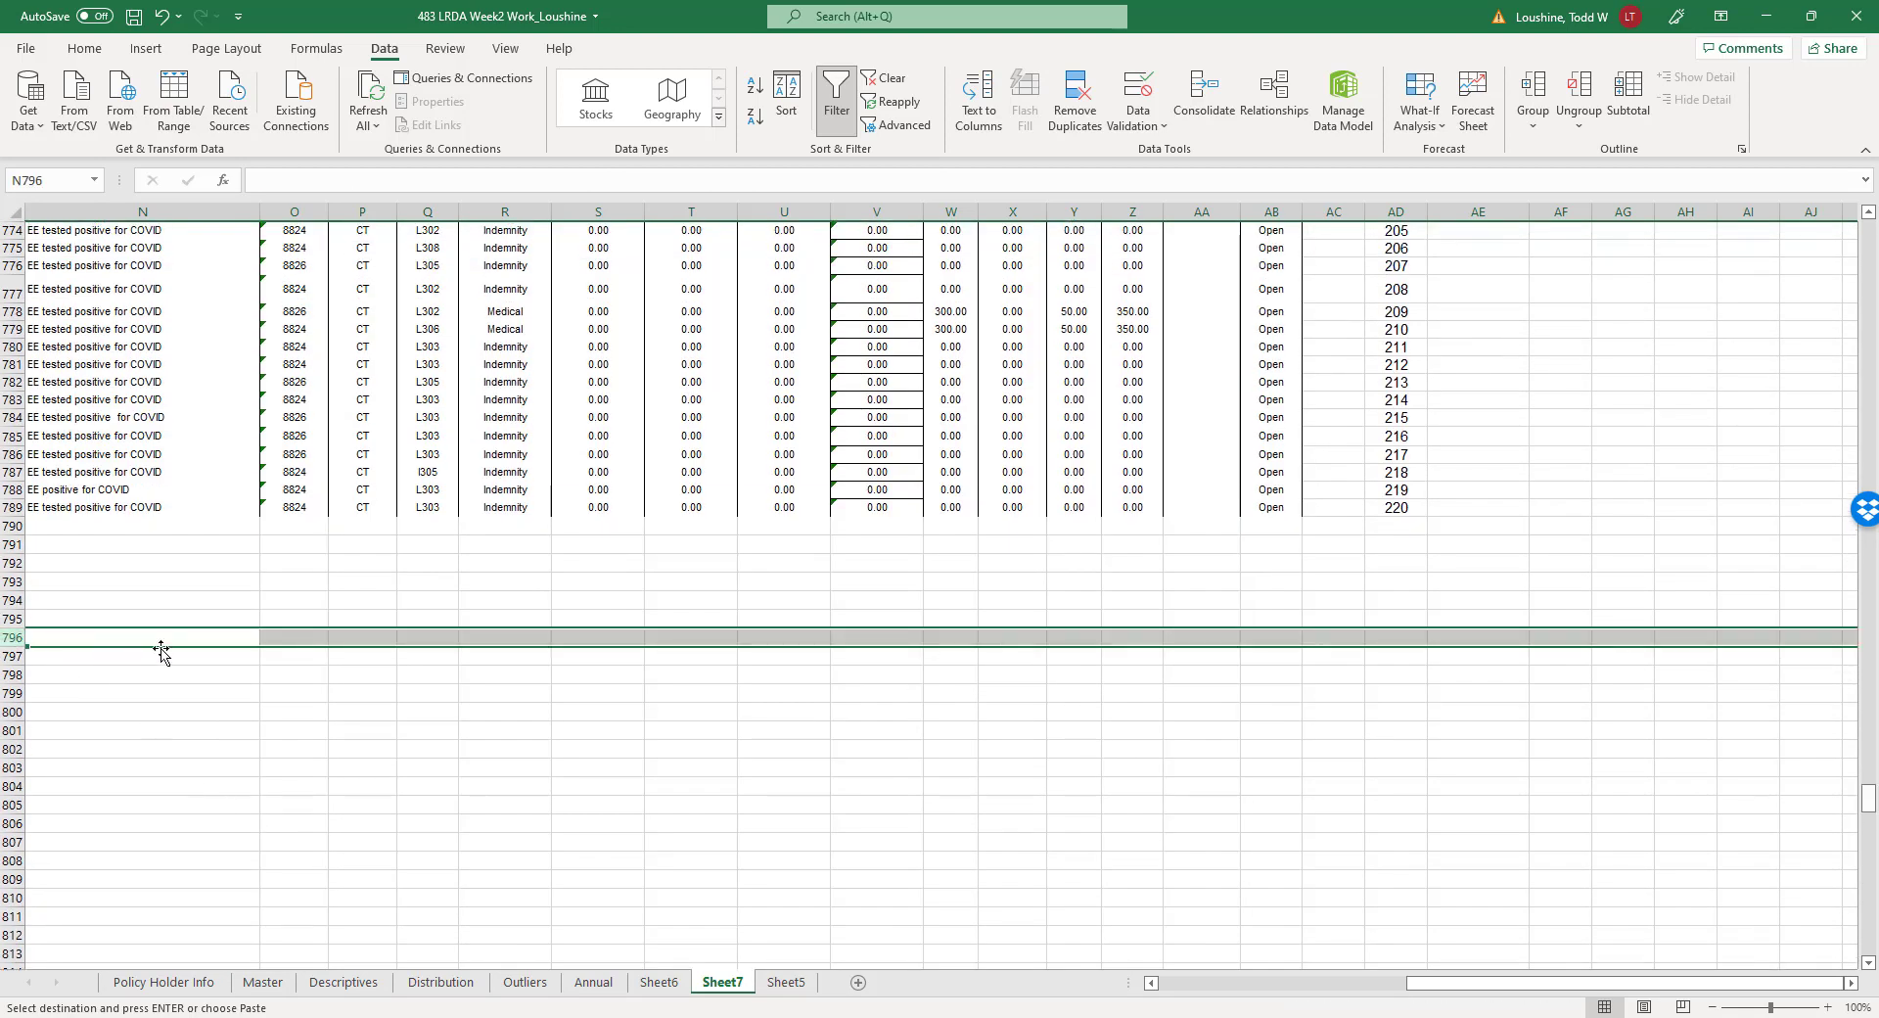
key(Return)
click(1263, 560)
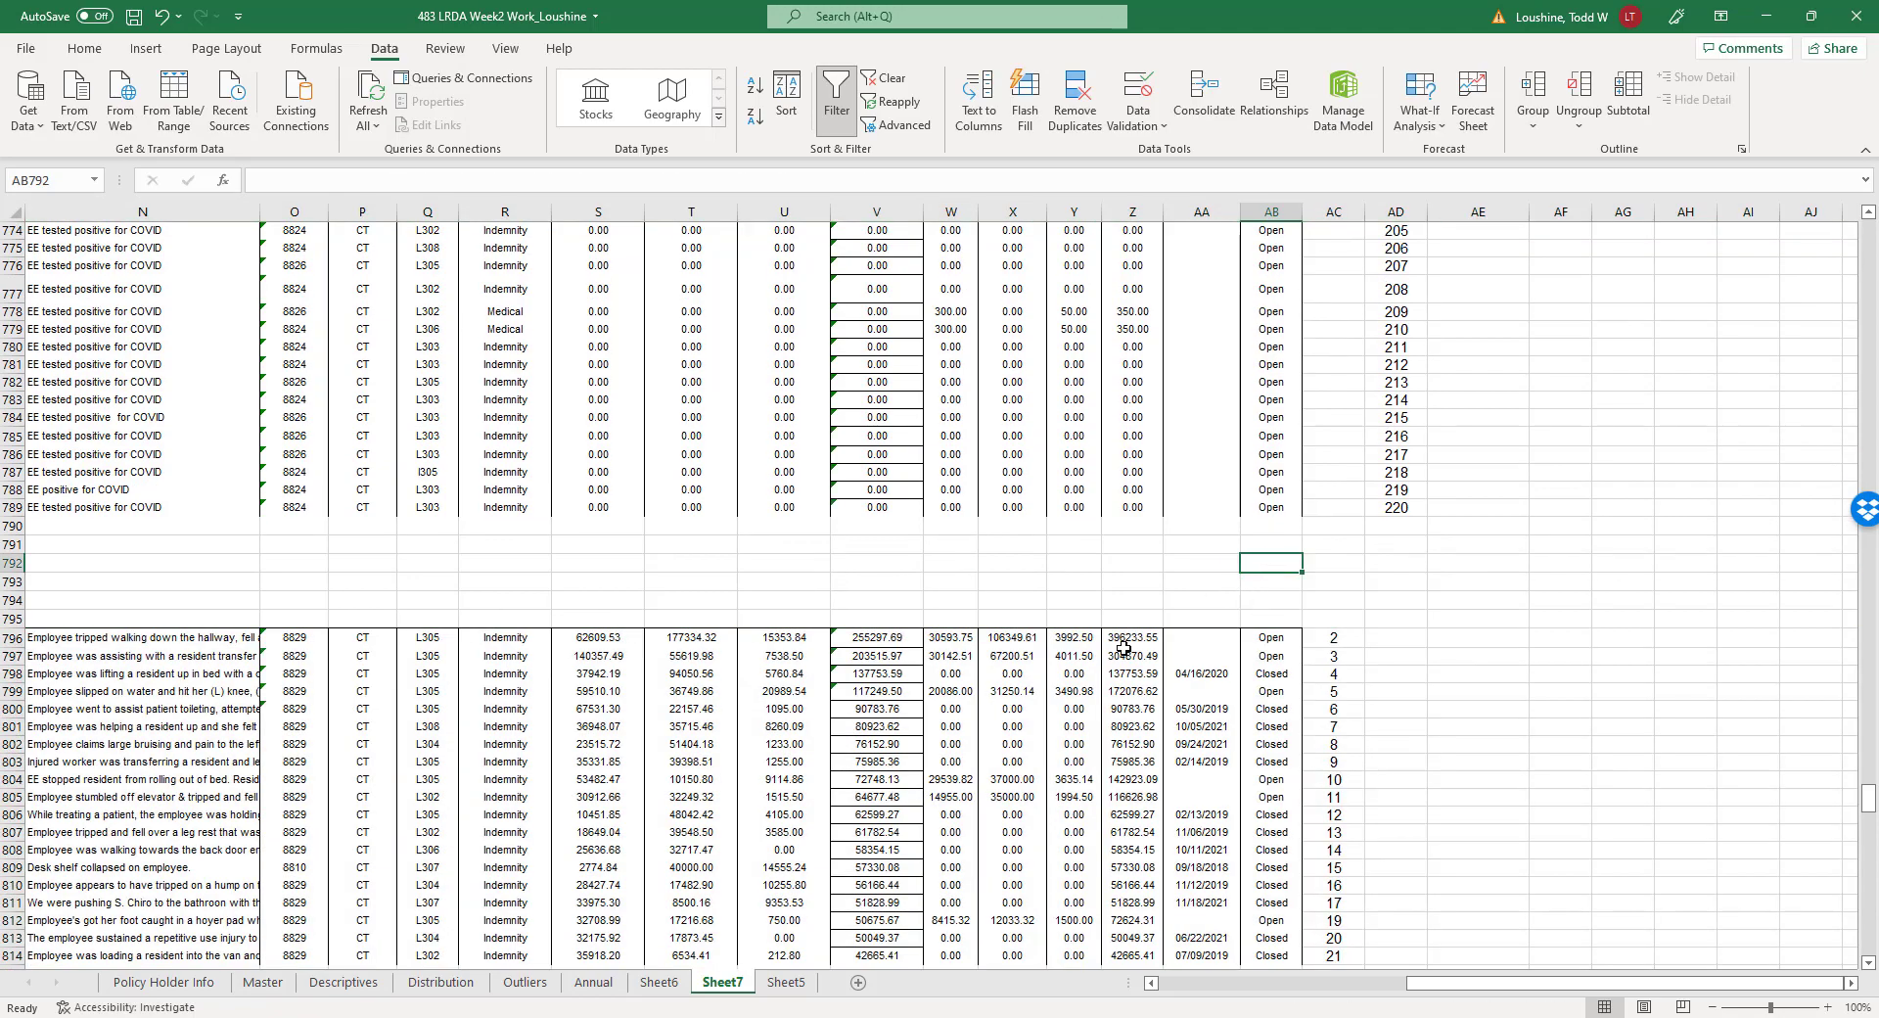
Rename Series3 in the paid amounts chart above the COVID-19 claims as "Total Paid Covid Removed".
scroll(1406, 603, up, 20)
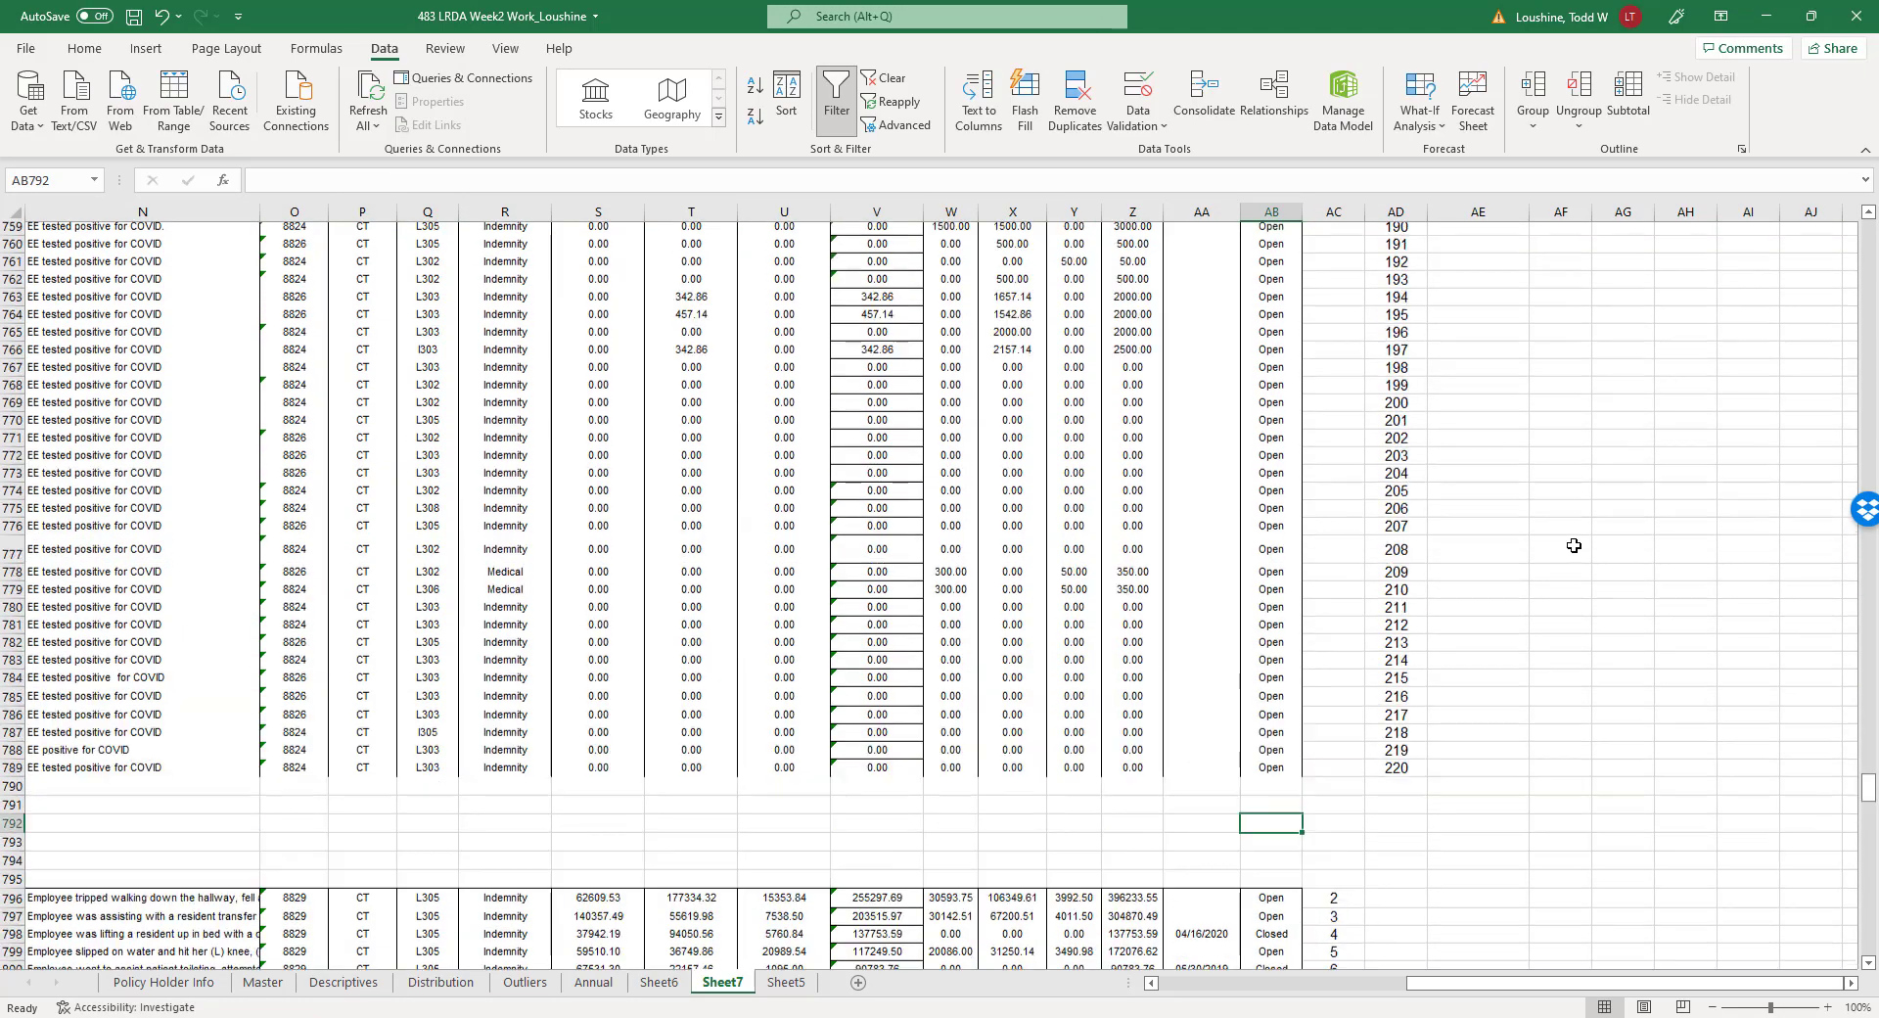
scroll(1531, 539, up, 20)
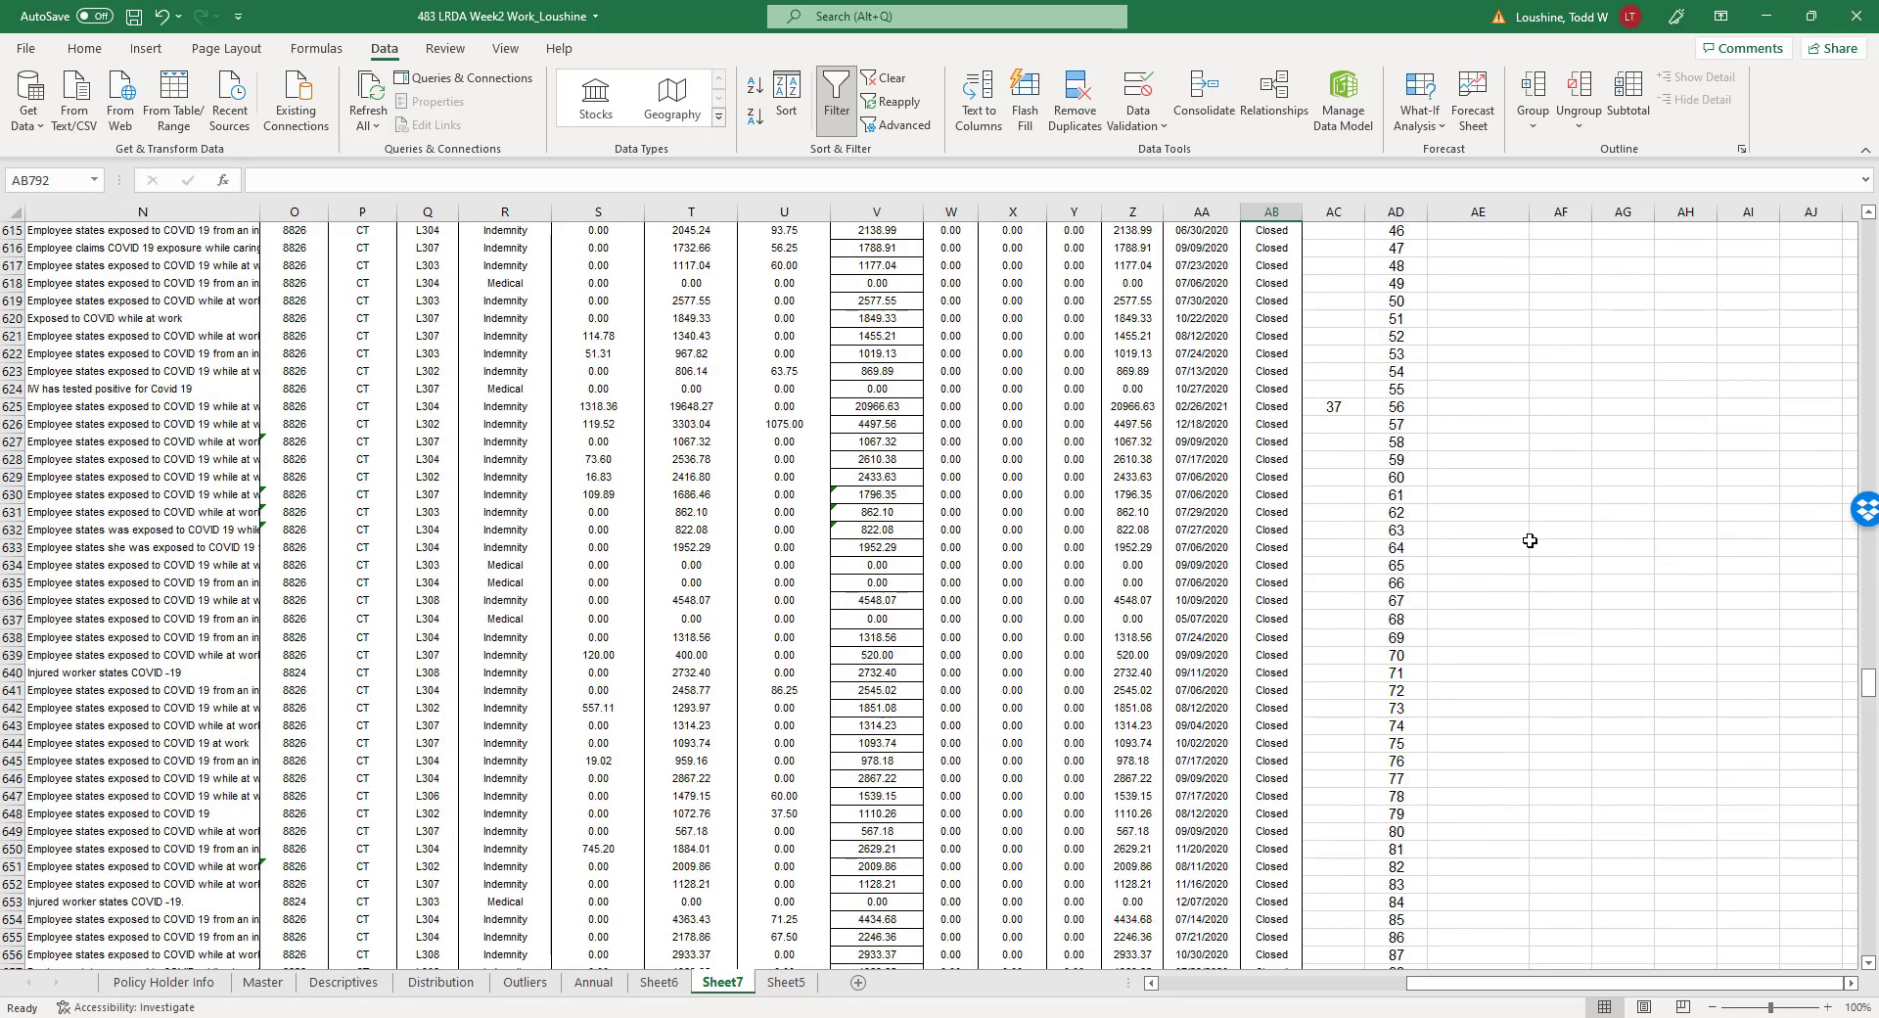
scroll(1524, 540, up, 6)
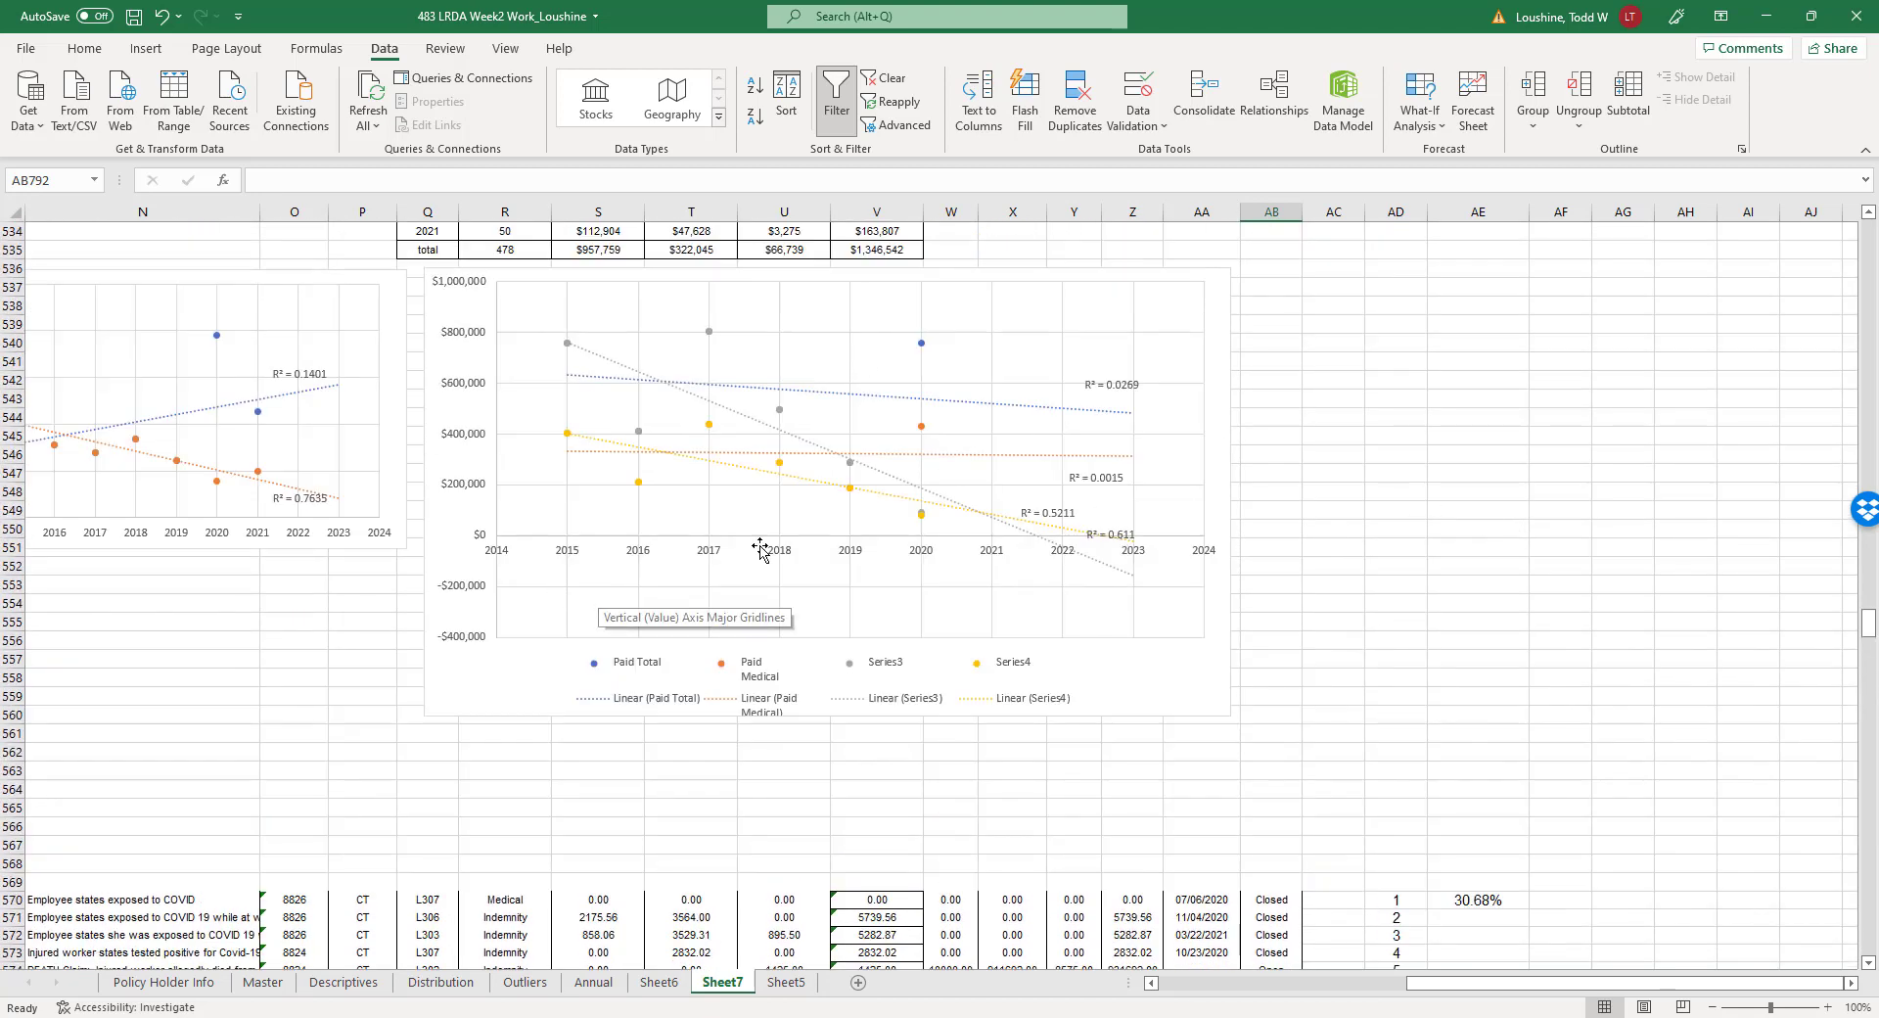
click(895, 670)
click(893, 671)
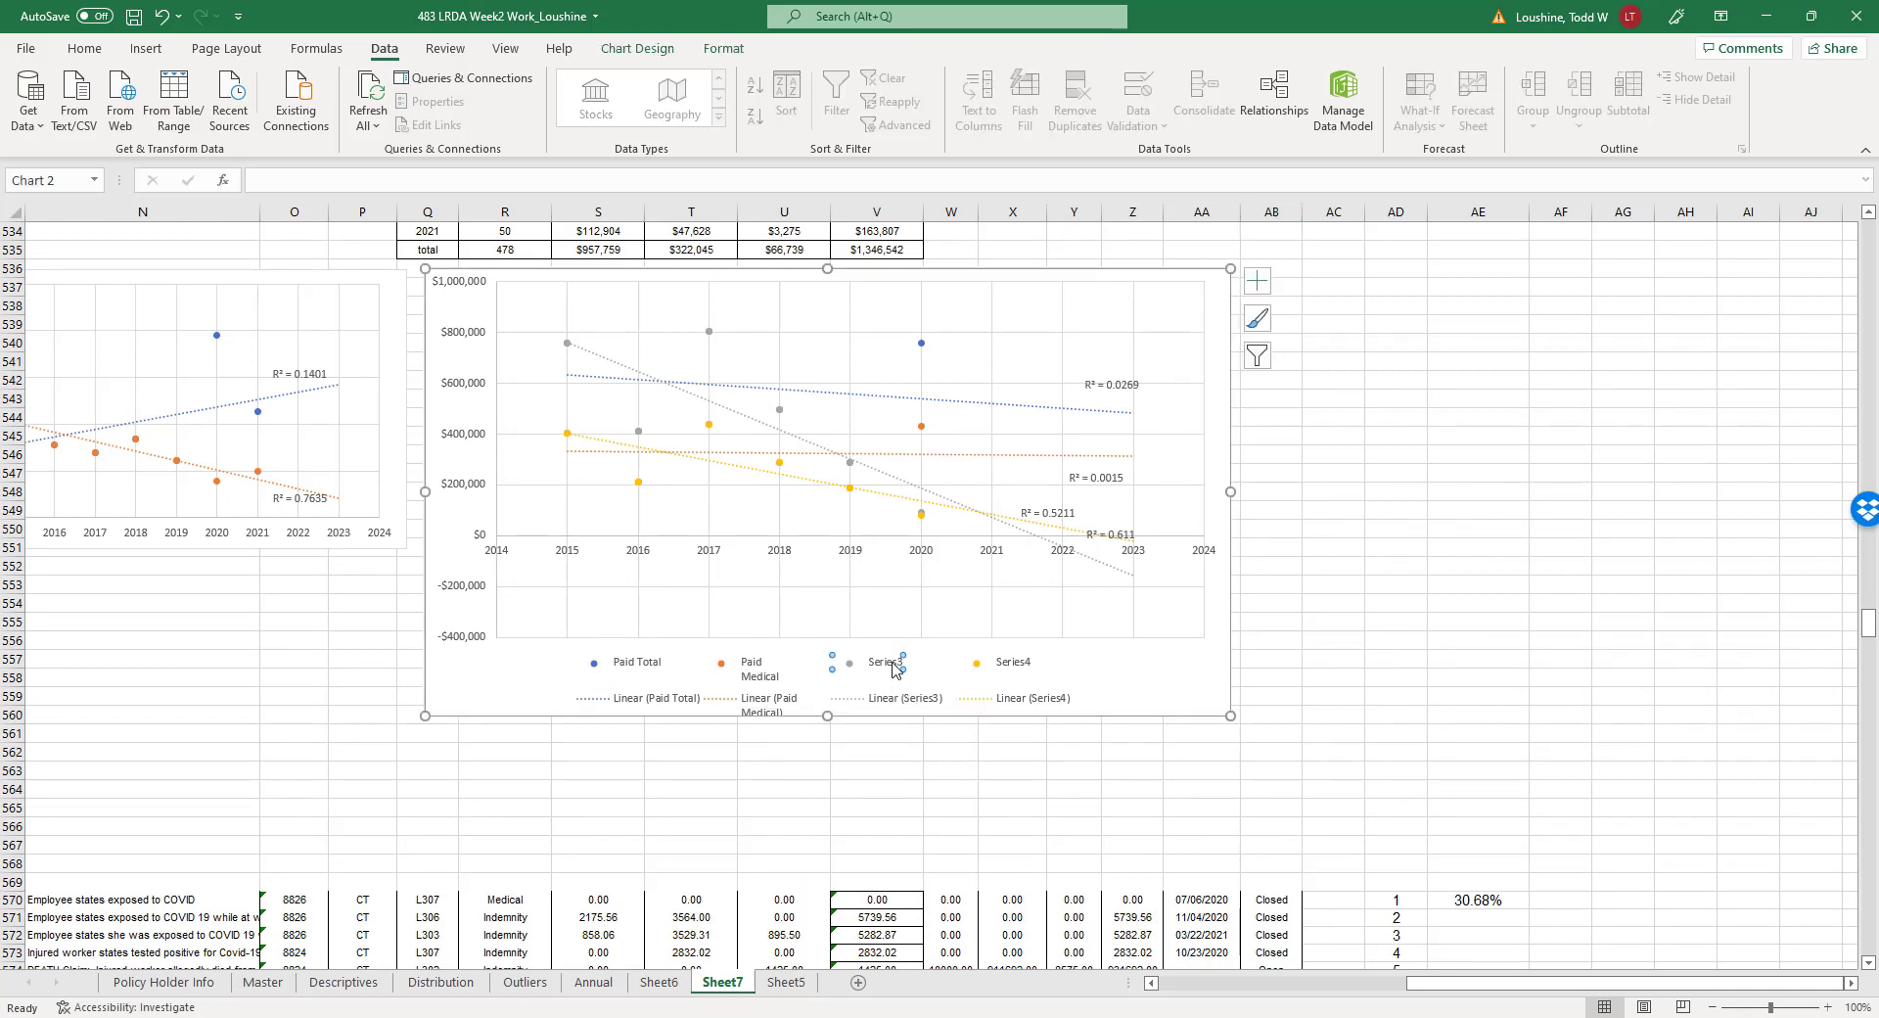
right_click(893, 668)
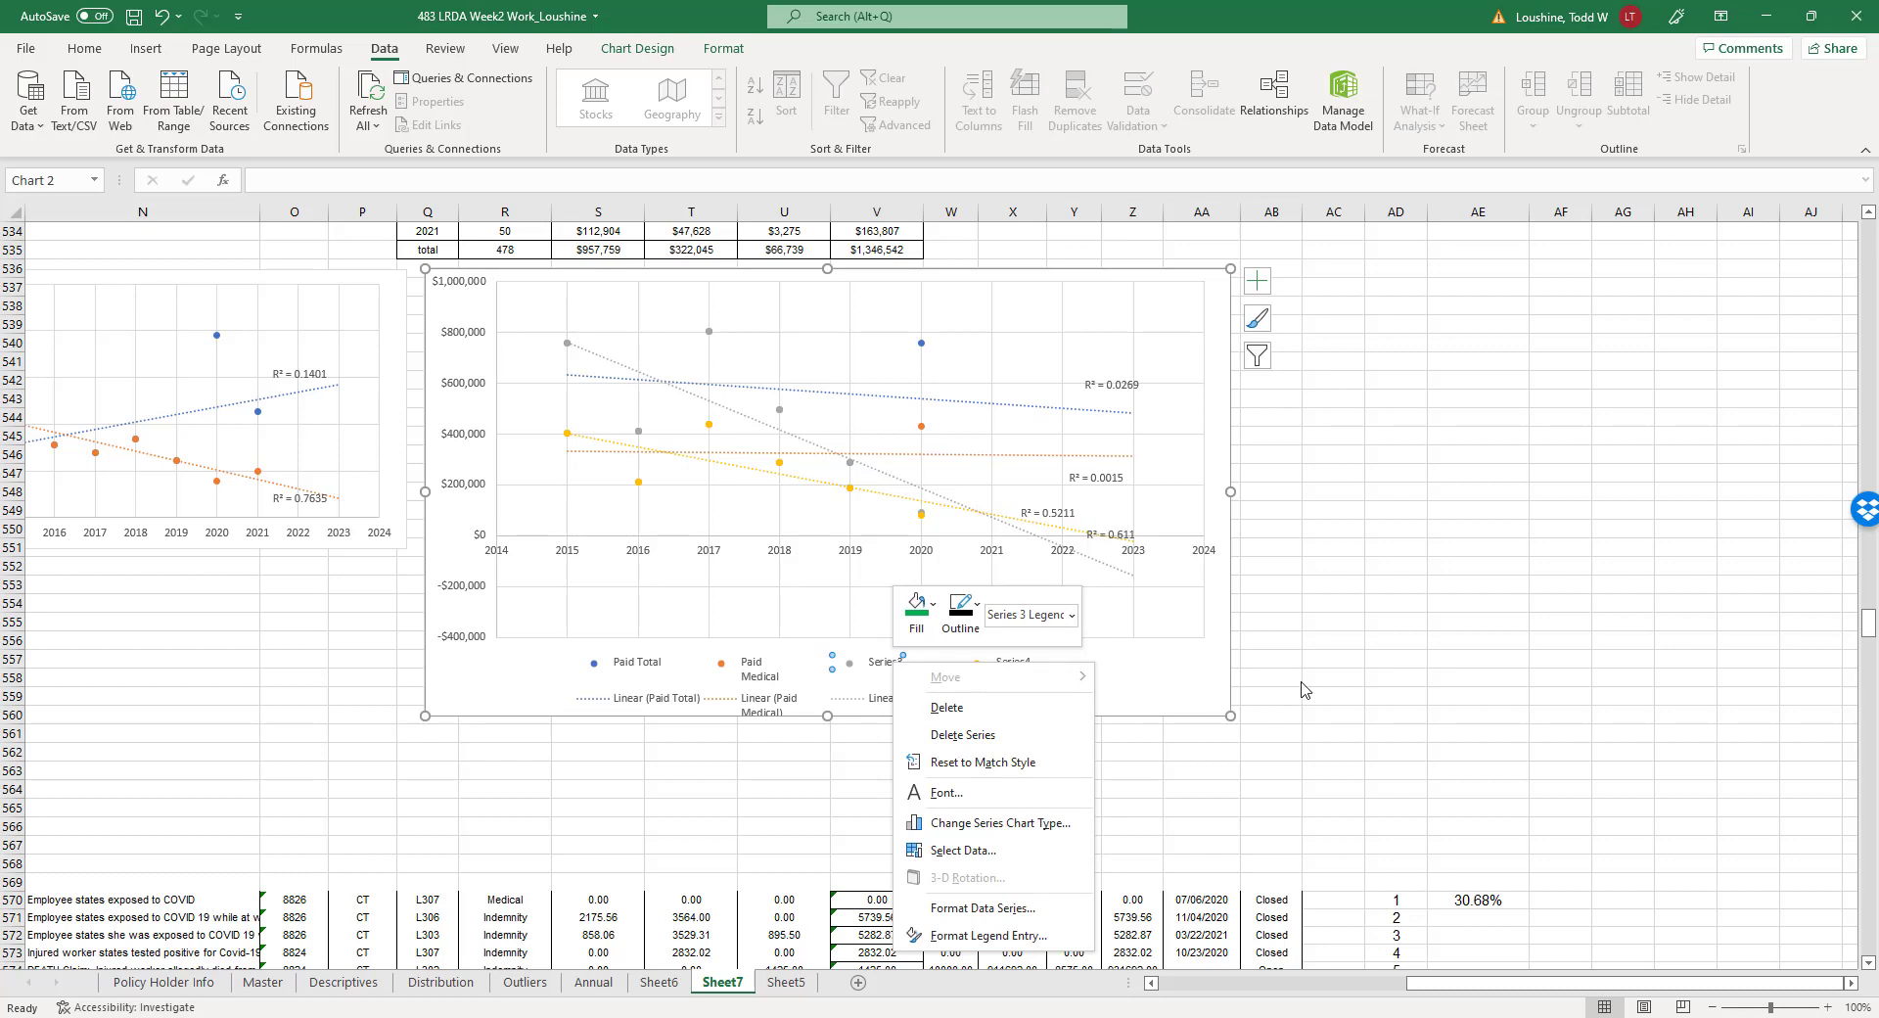
key(Escape)
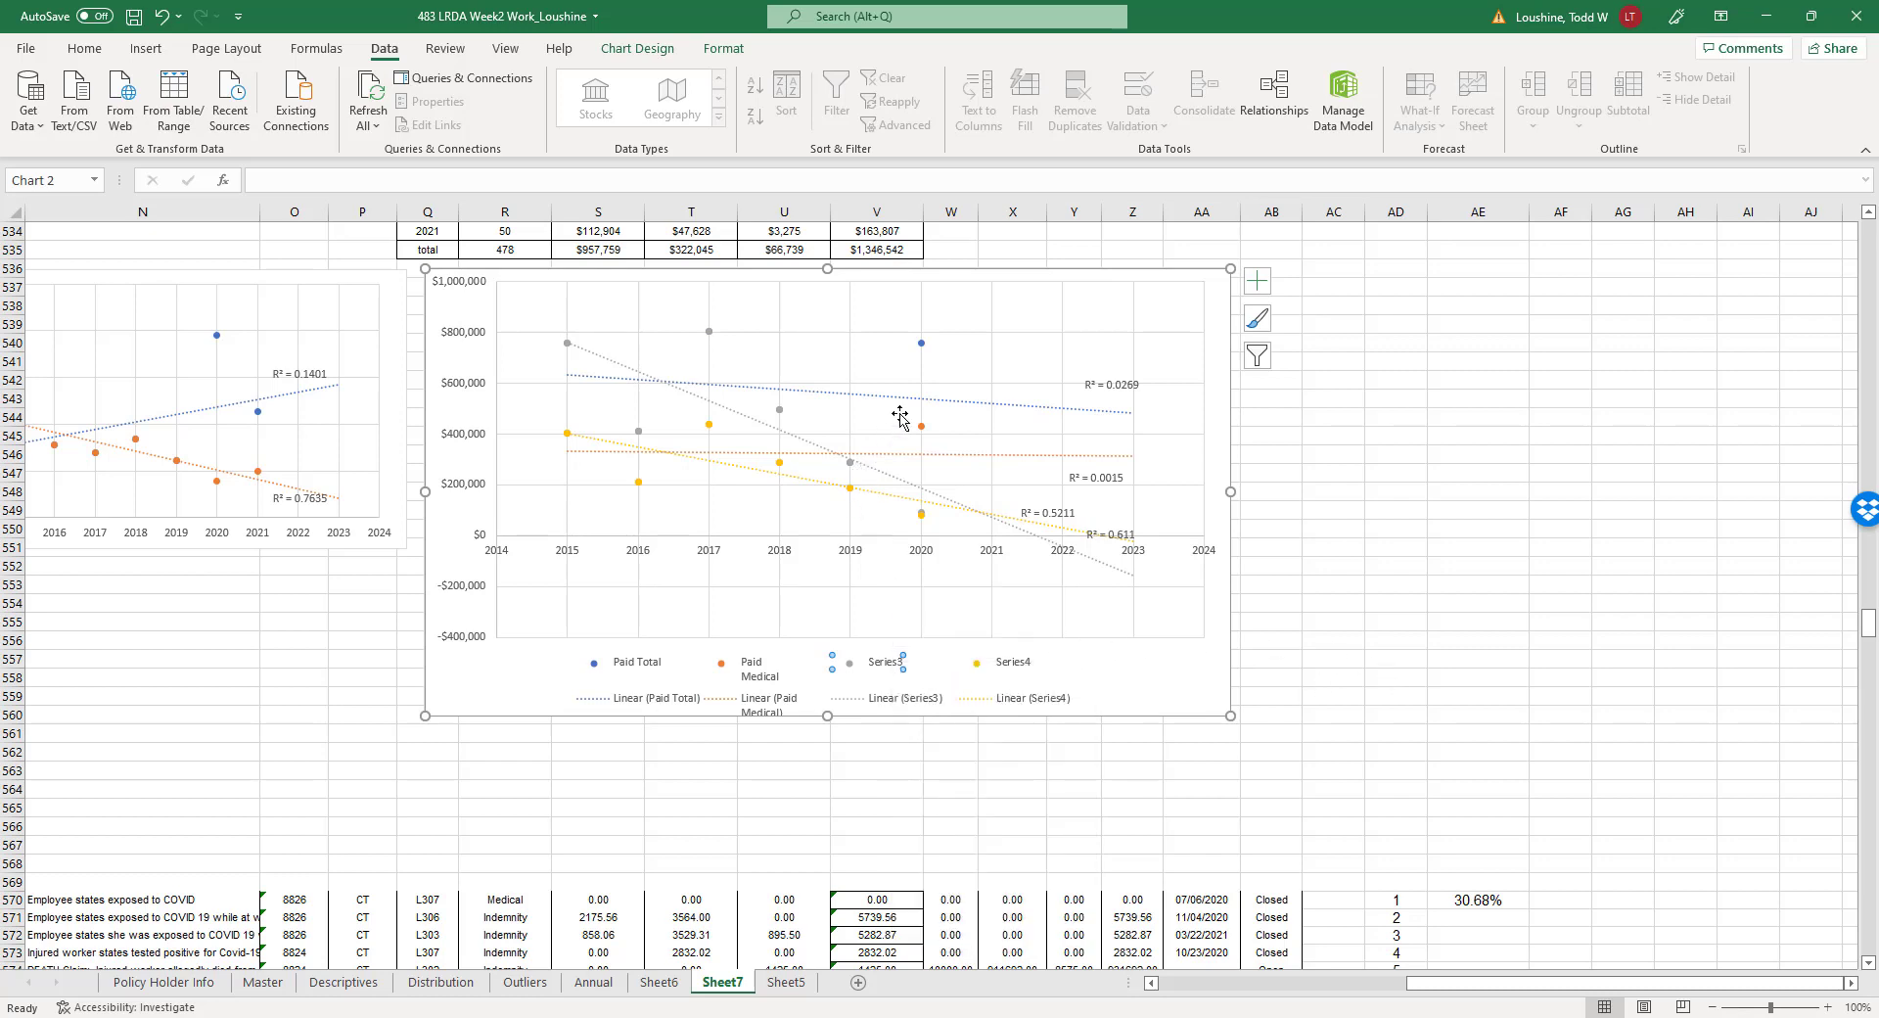
right_click(782, 413)
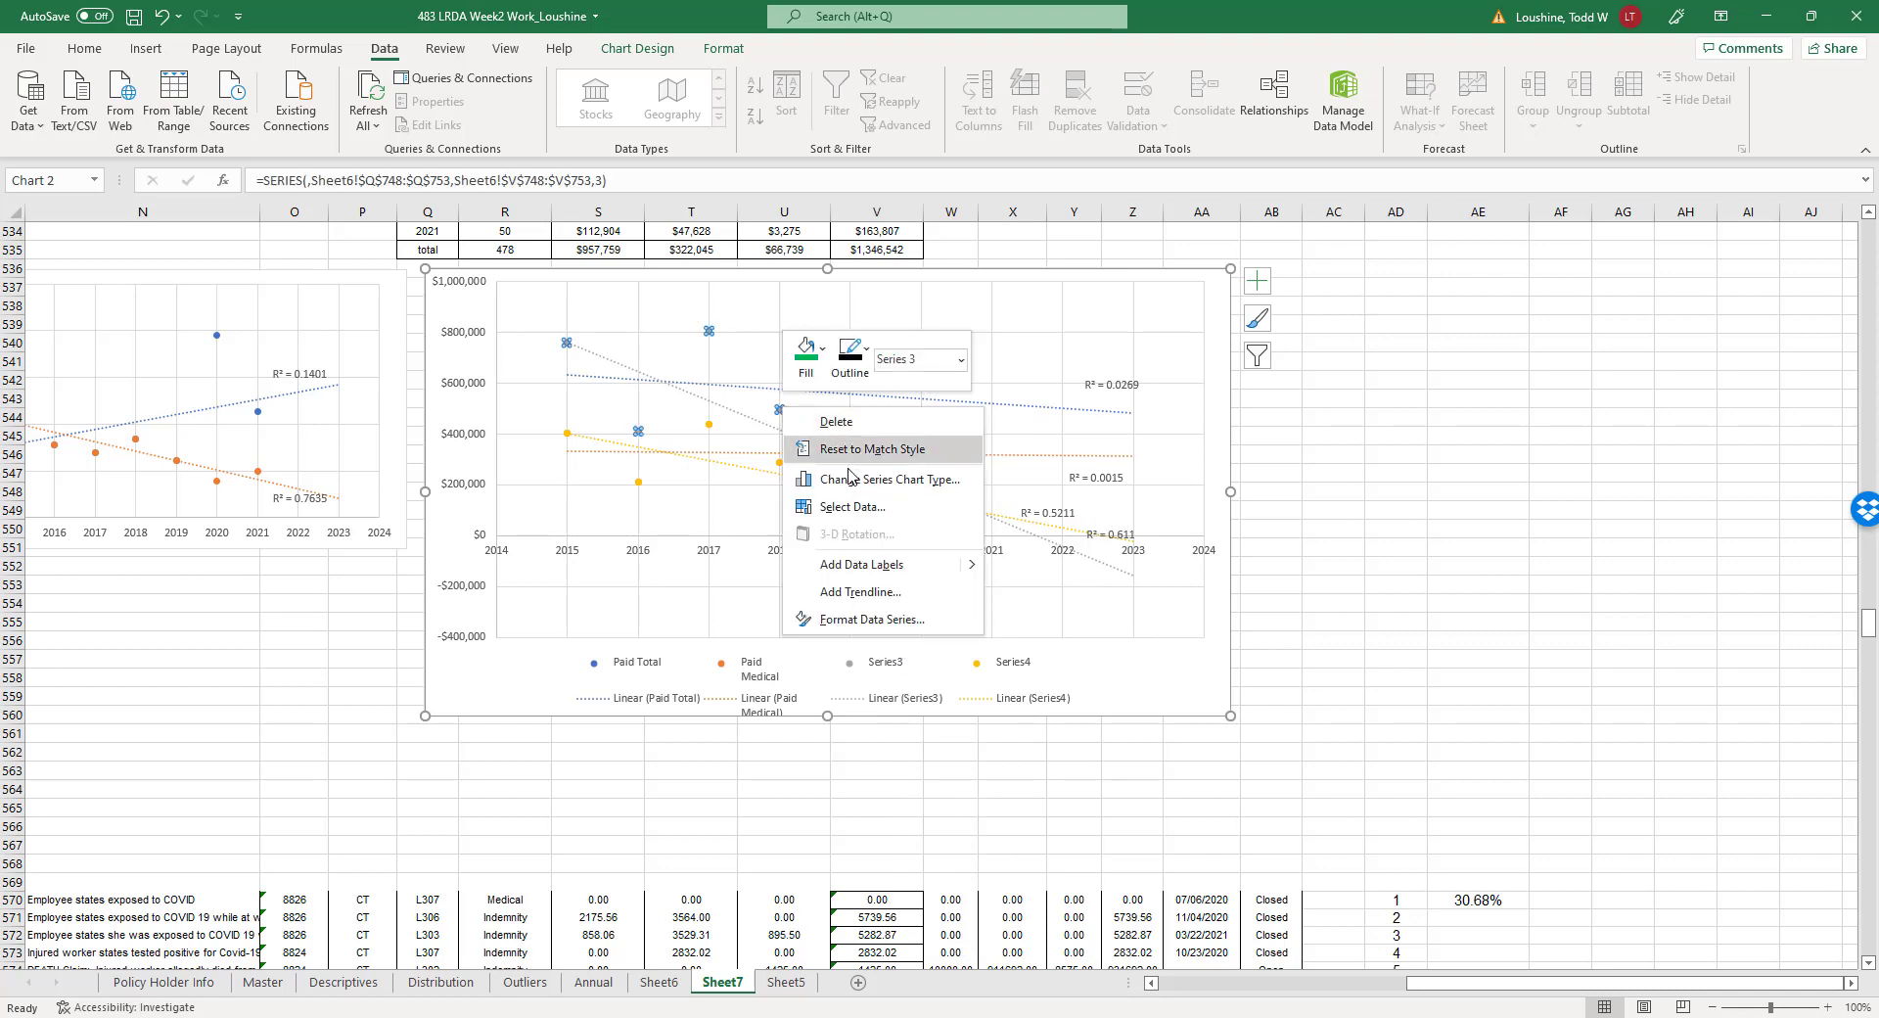
click(832, 508)
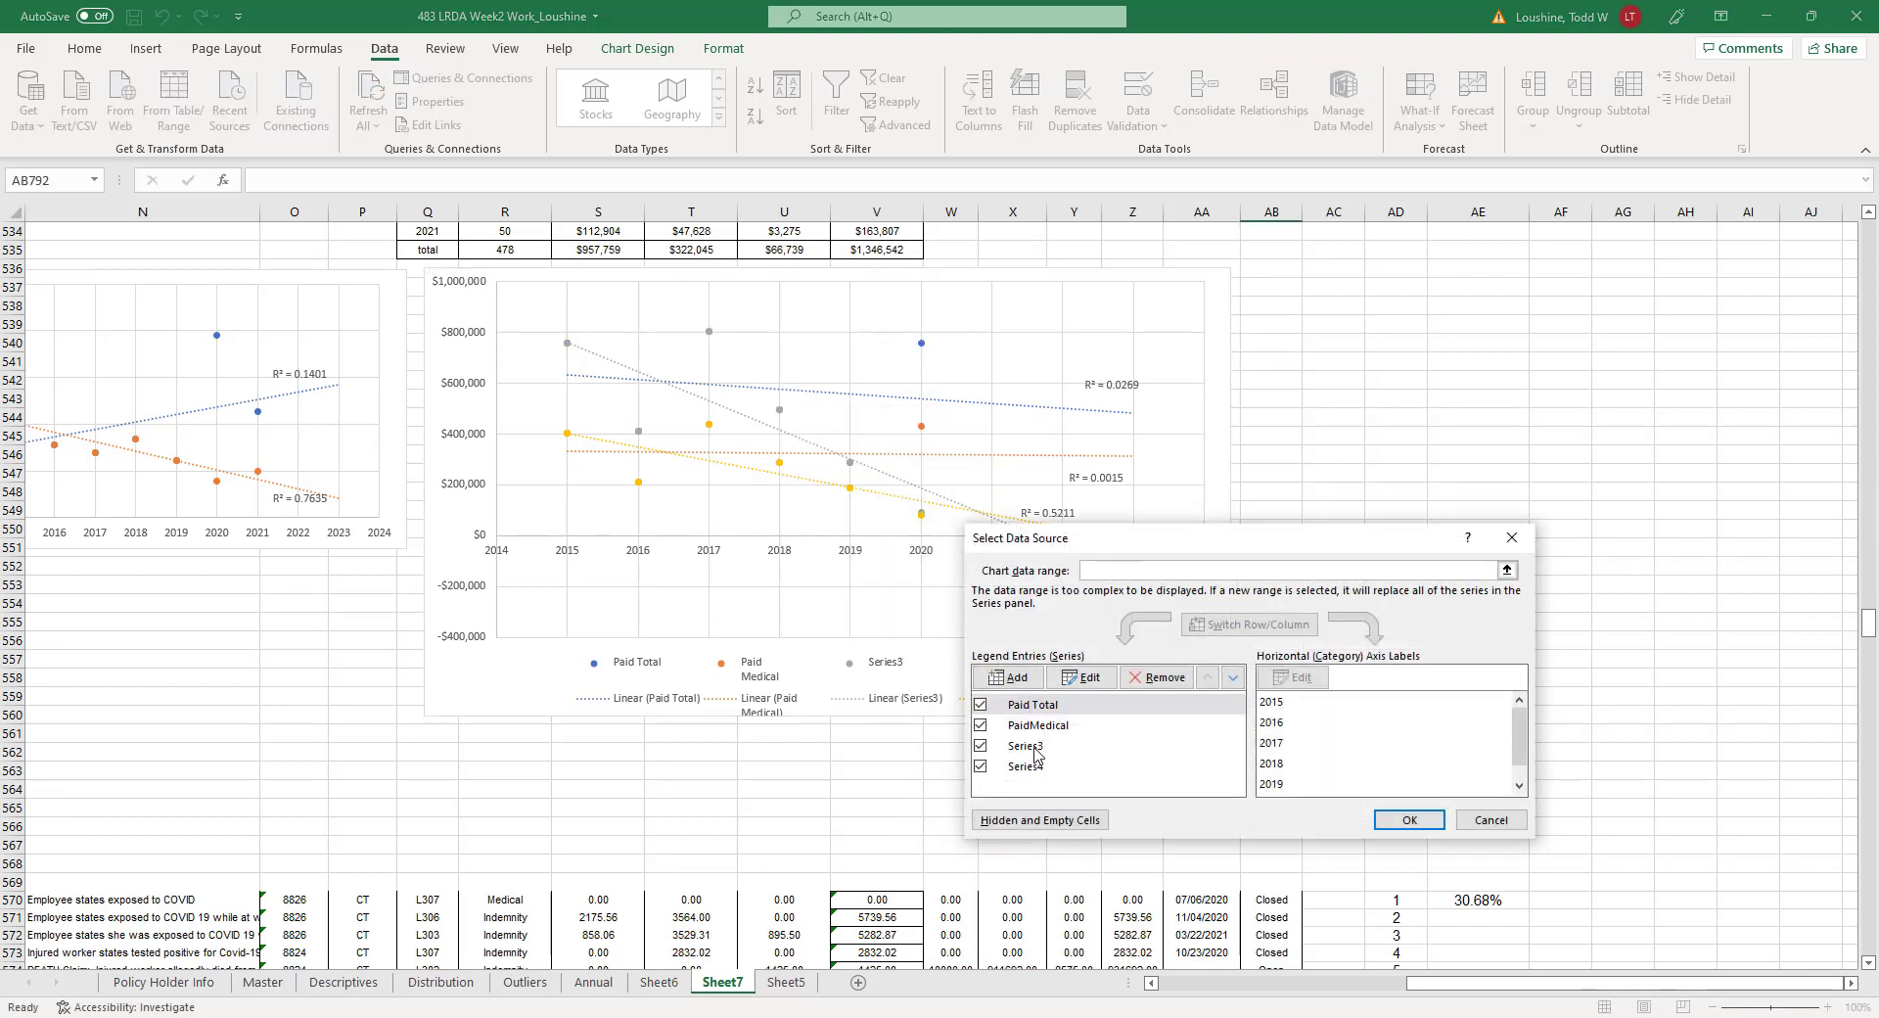
click(1036, 749)
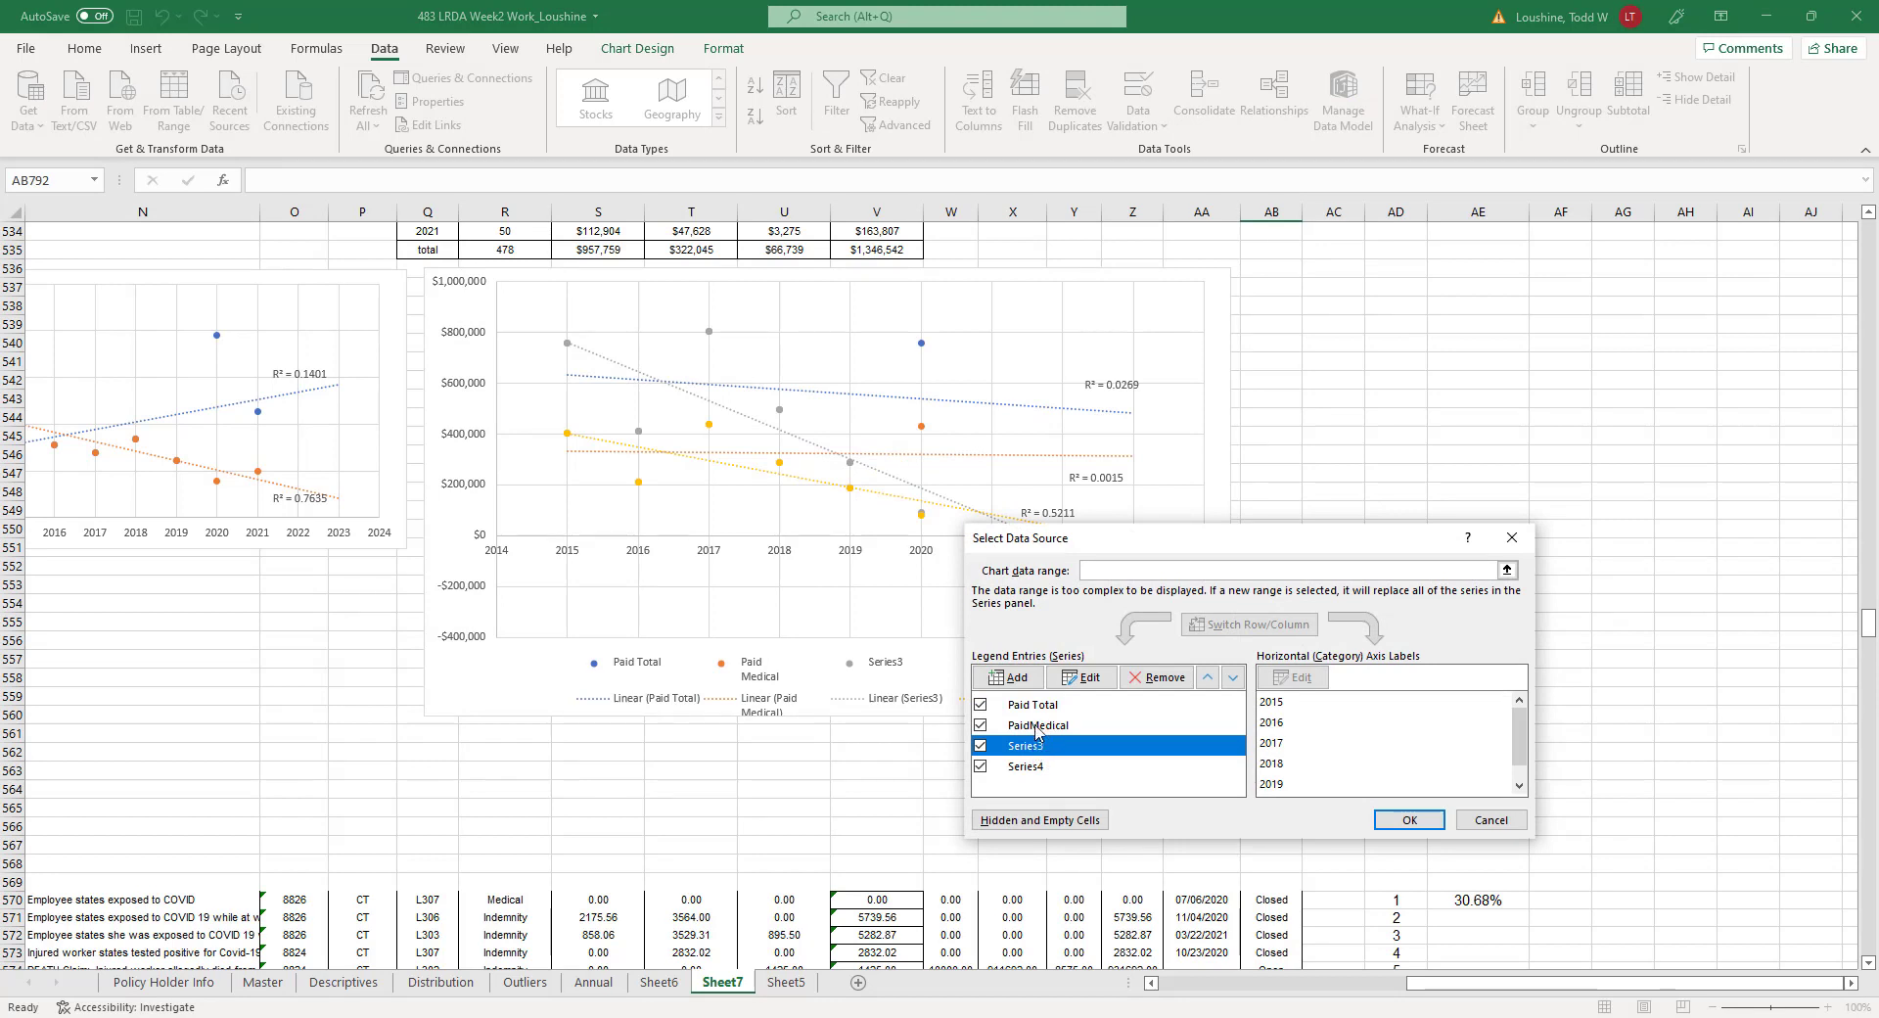
click(1086, 677)
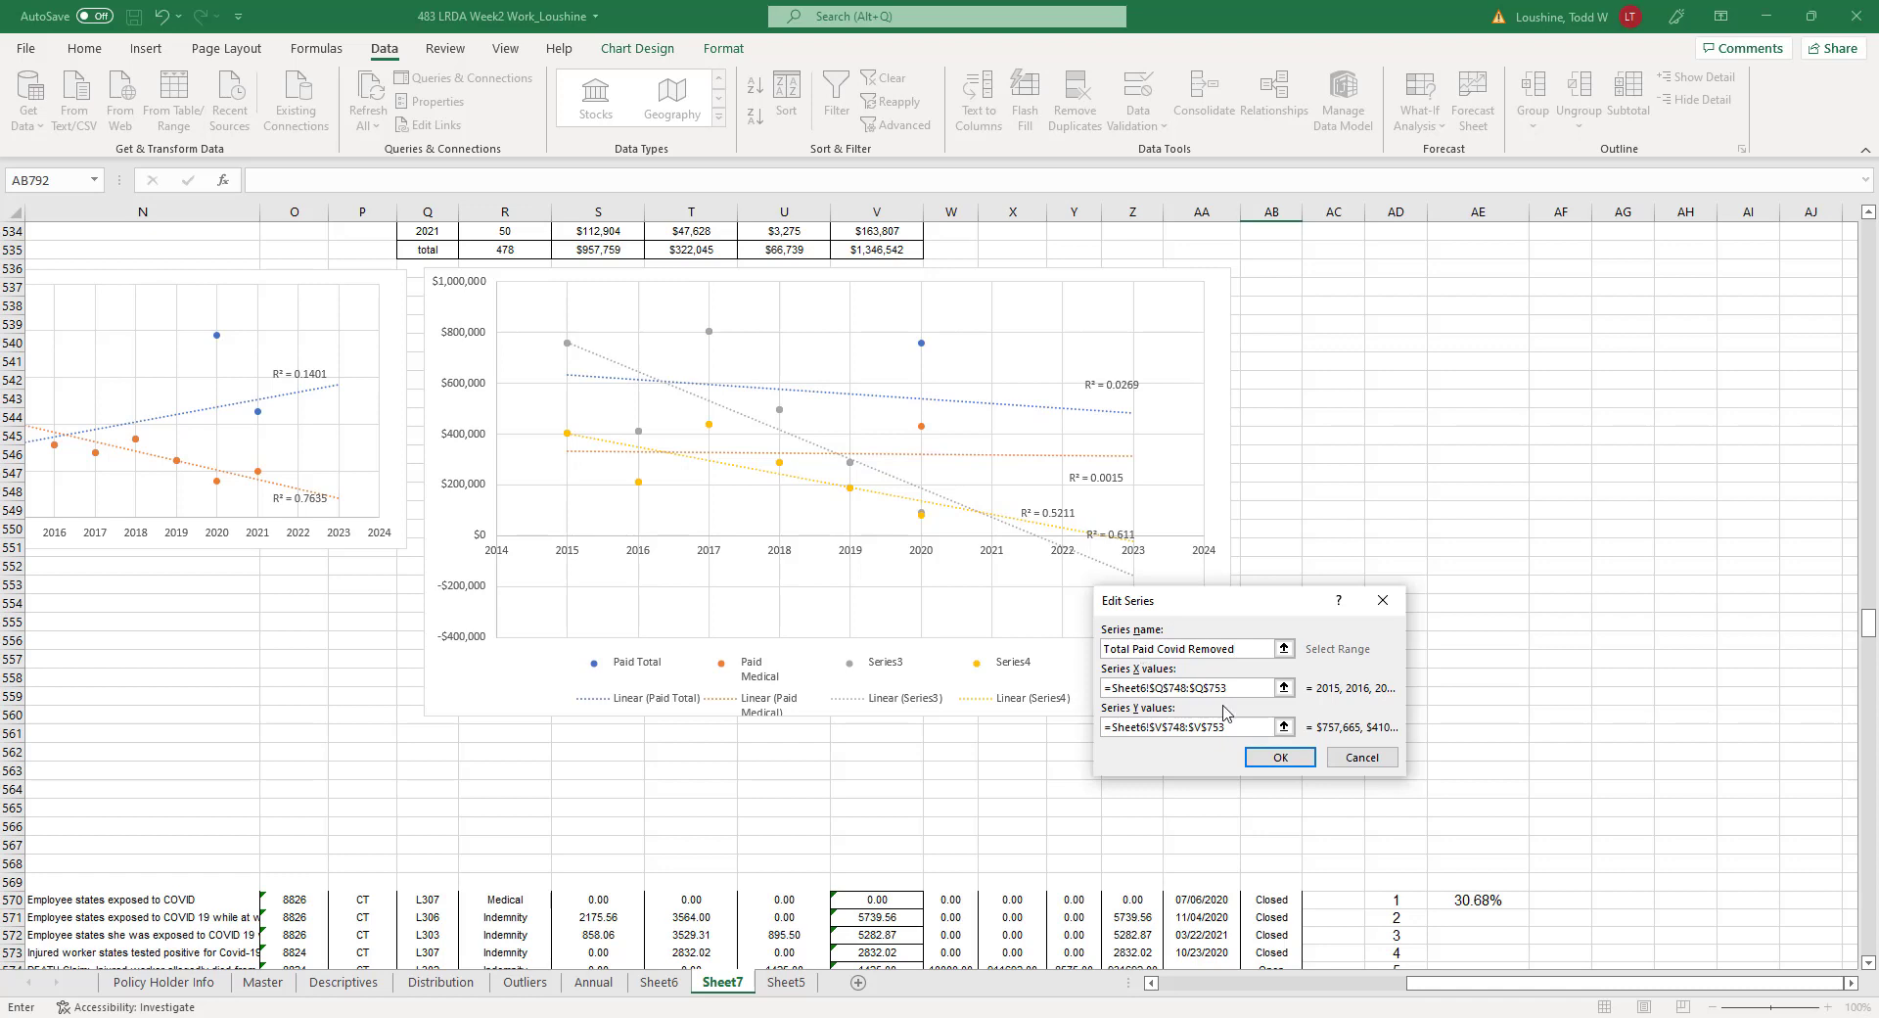
click(1280, 756)
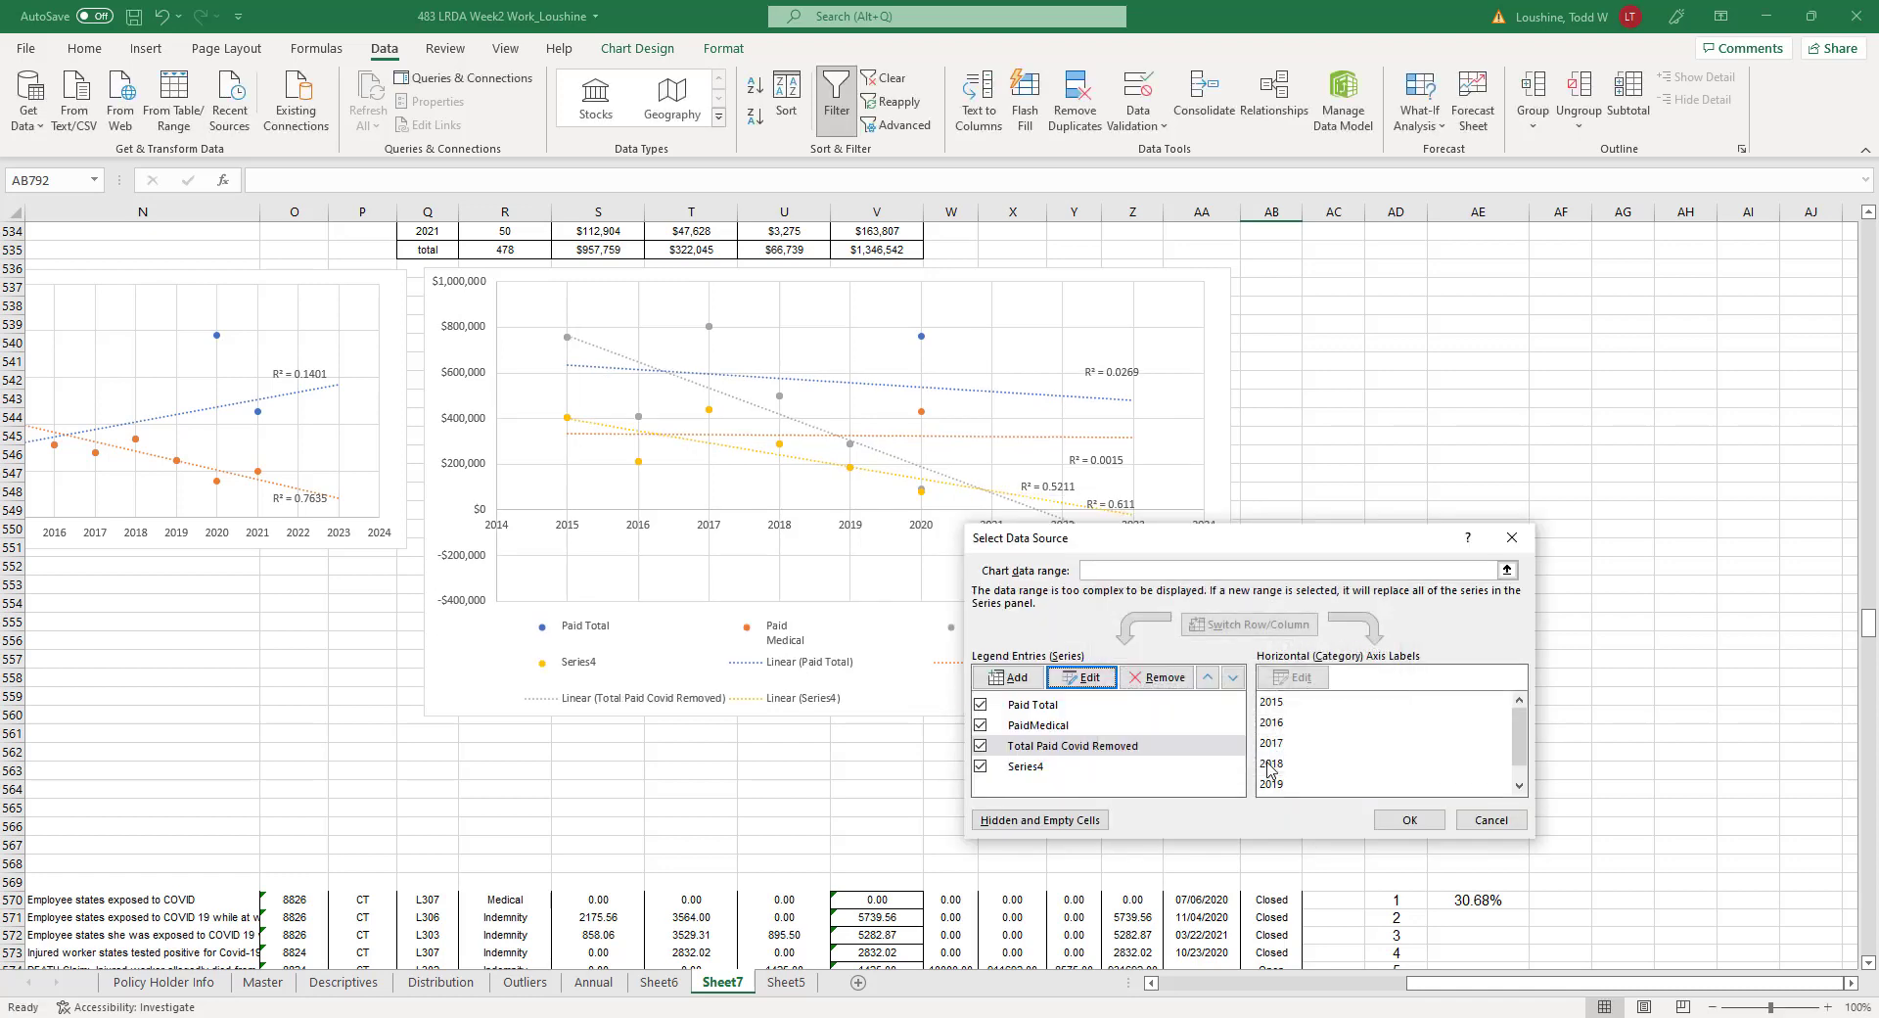
Rename Series4 in the paid amounts chart as "Paid Med Covid Removed".
drag(1340, 541, 1588, 431)
click(1305, 661)
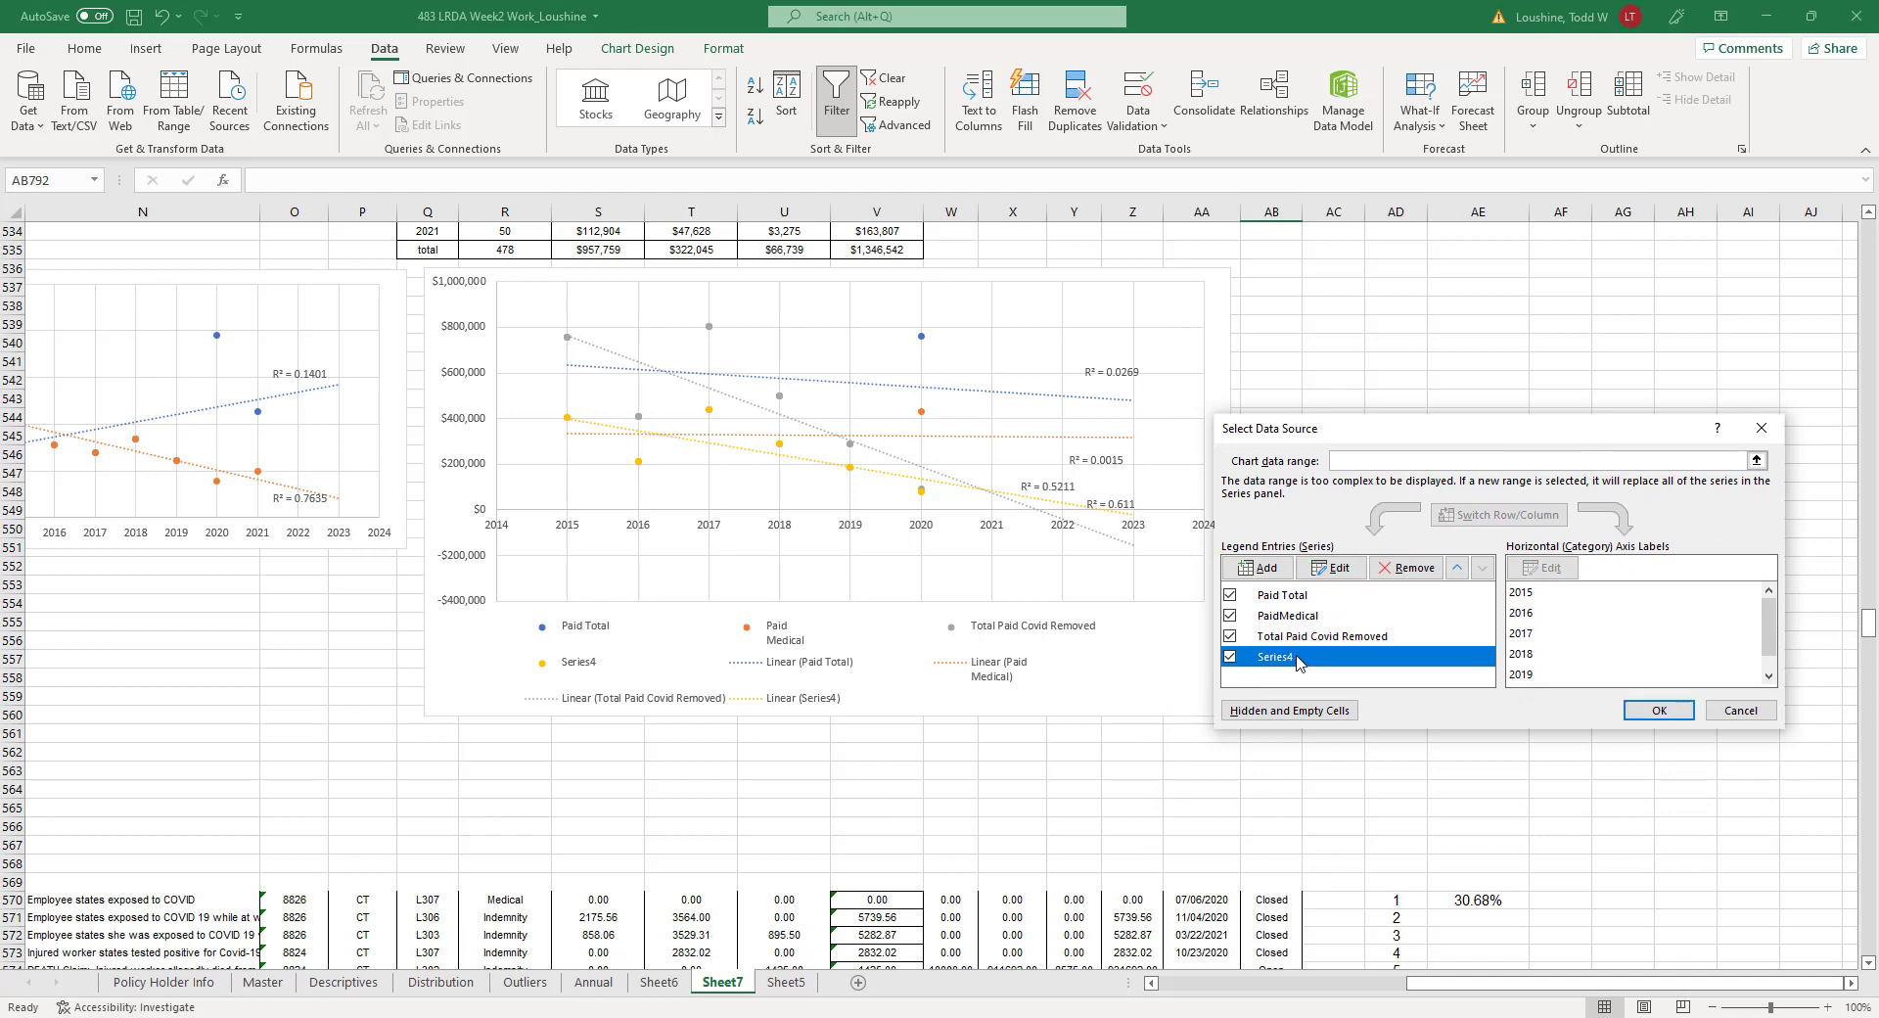
click(1330, 567)
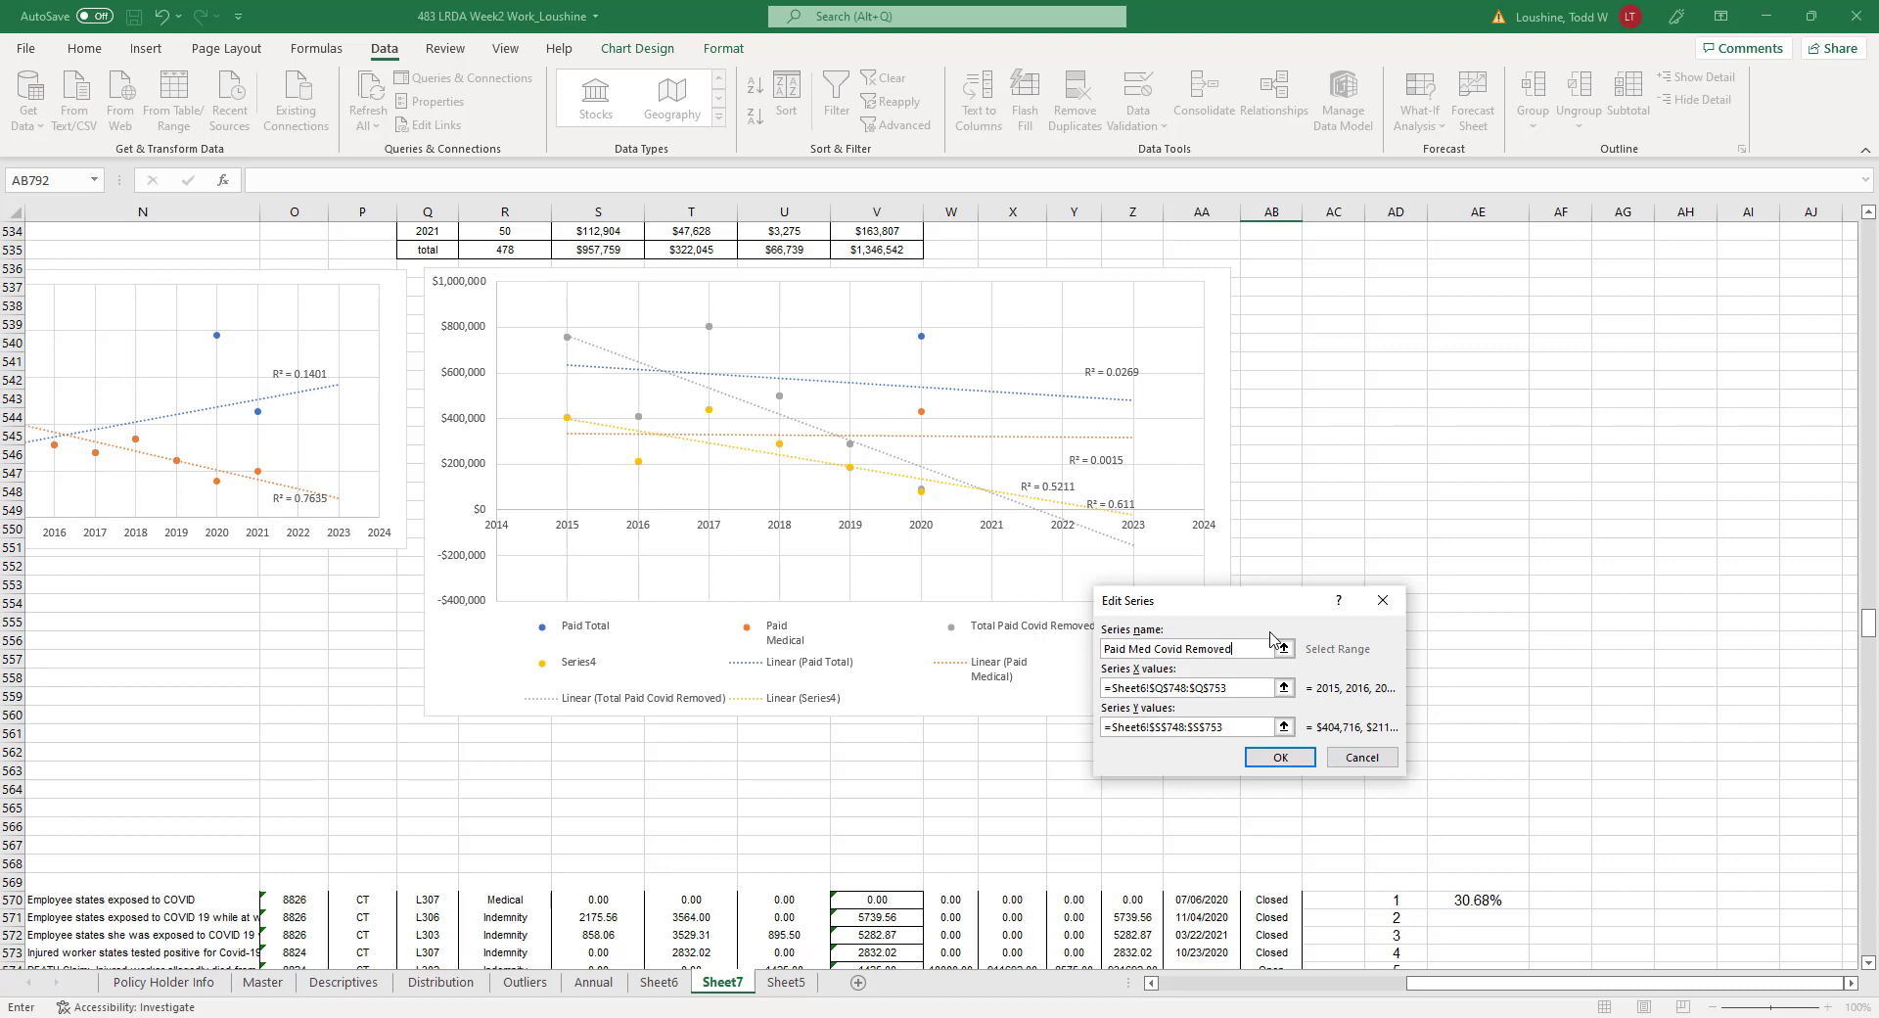
click(1277, 757)
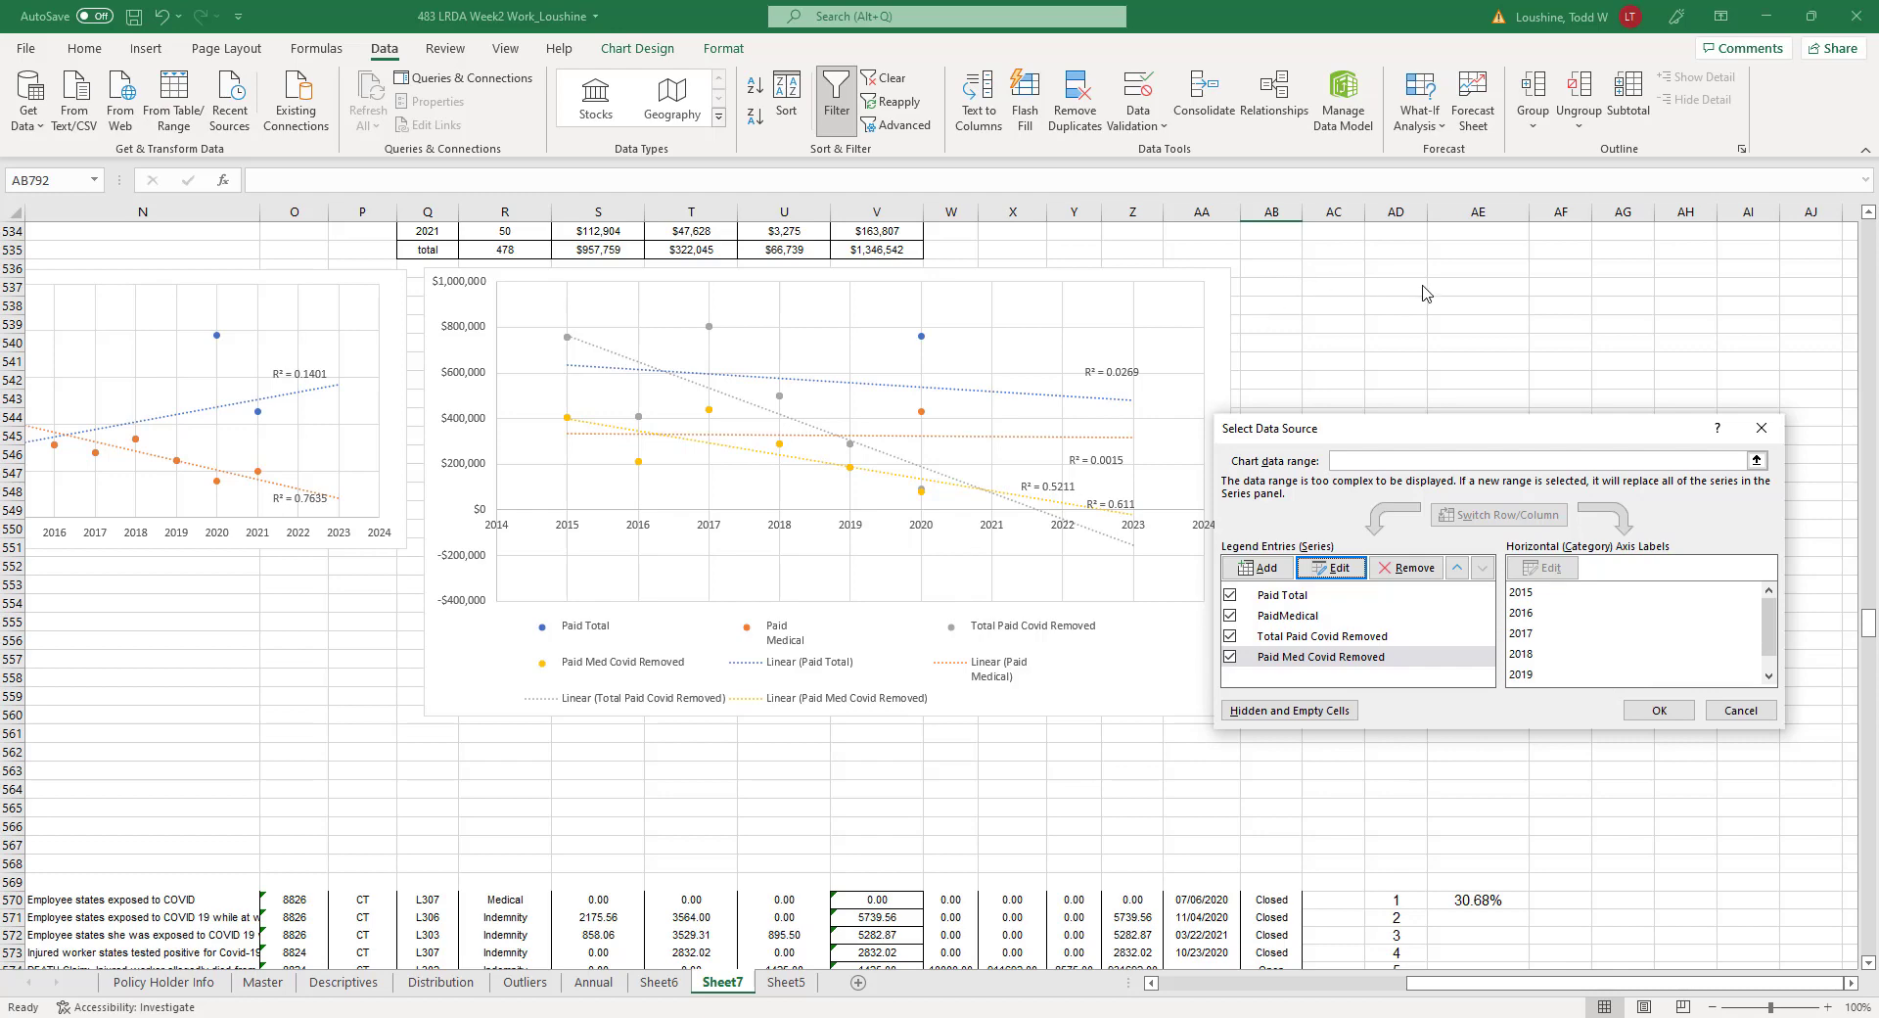
Add a series to the paid amounts chart with Sheet7 years Q528:Q533 as X values and Paid Total V528:V533 as Y values.
click(1259, 567)
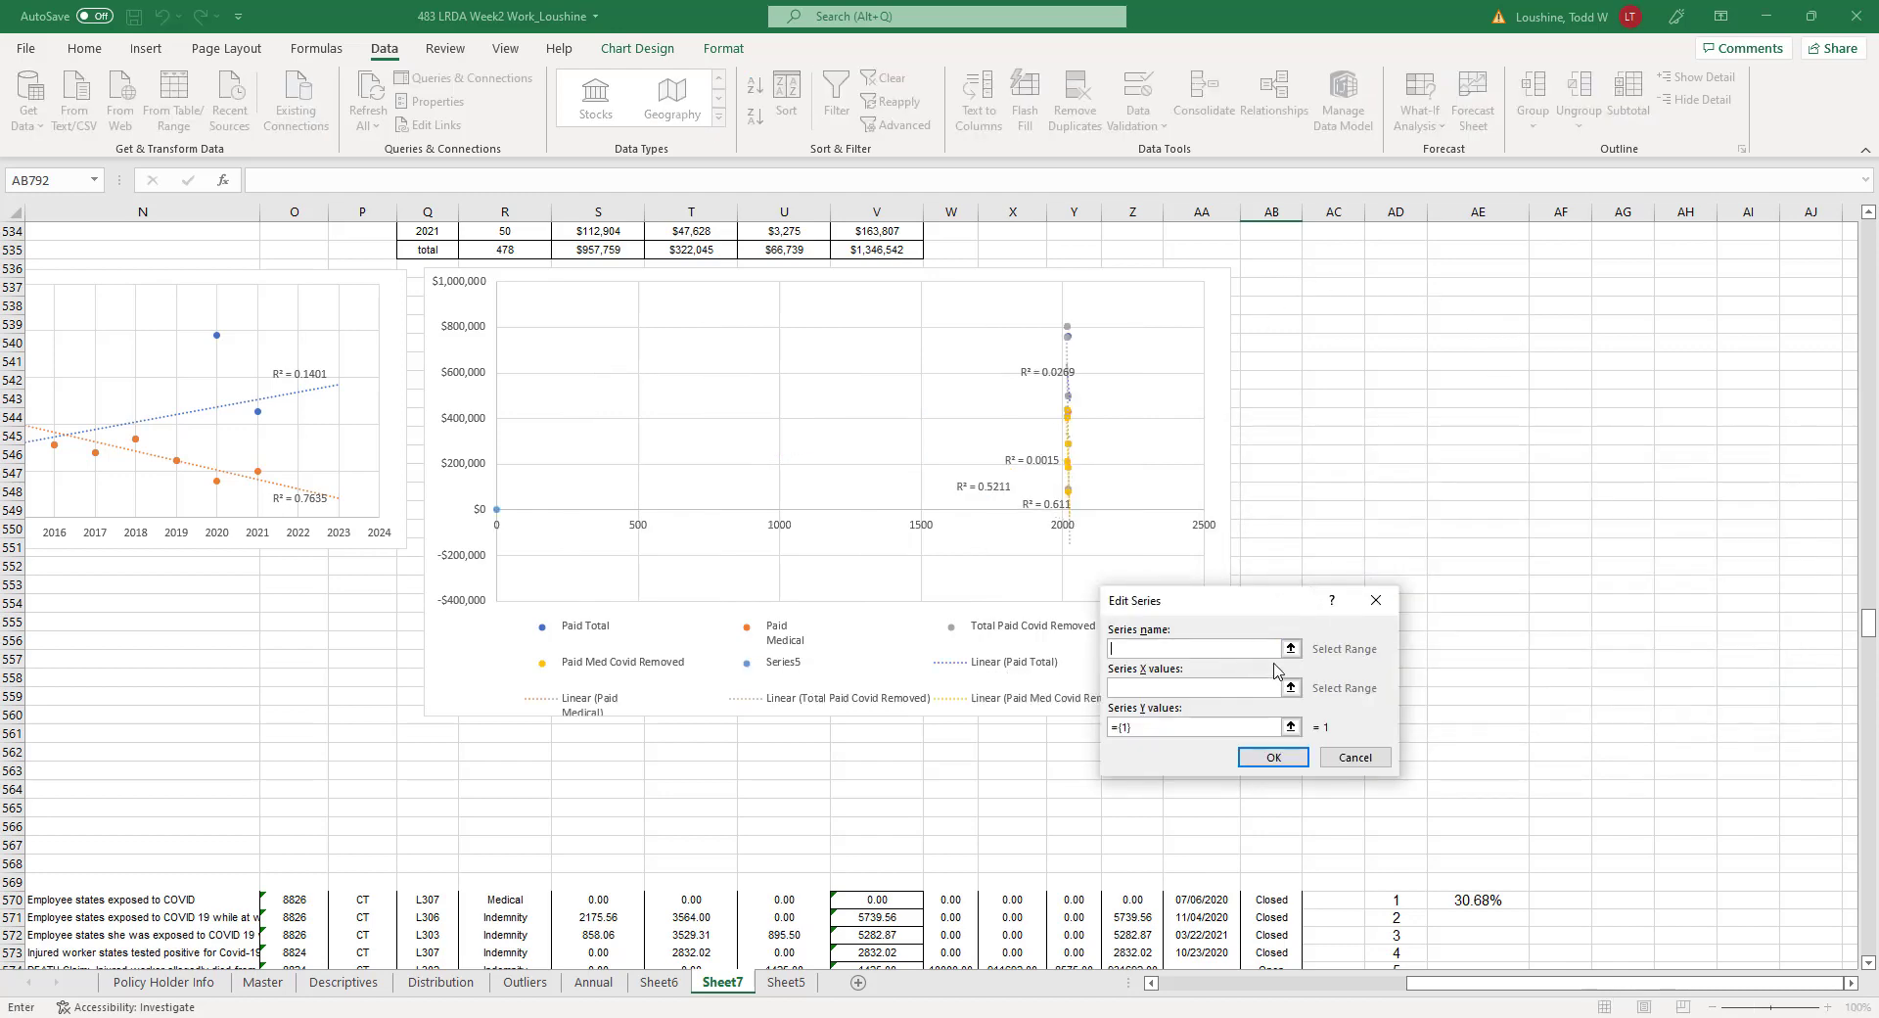
click(1291, 687)
scroll(387, 554, up, 5)
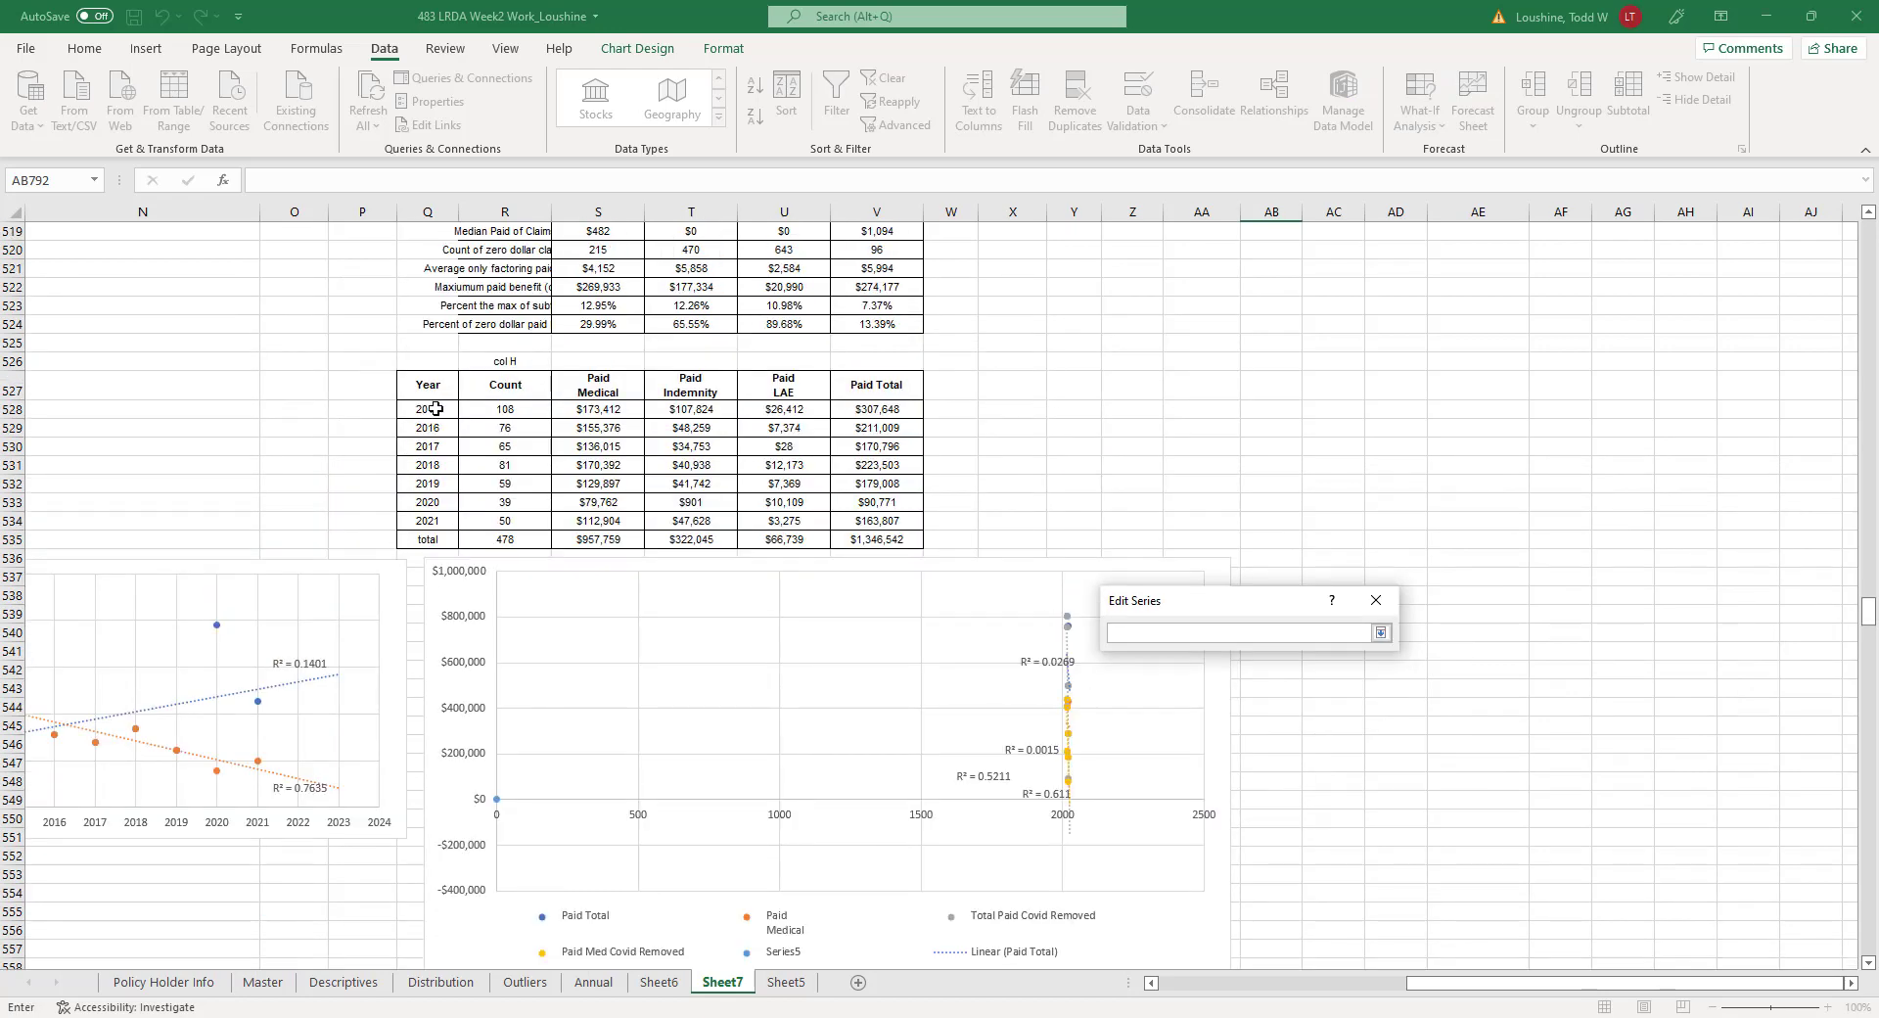
drag(436, 409, 436, 502)
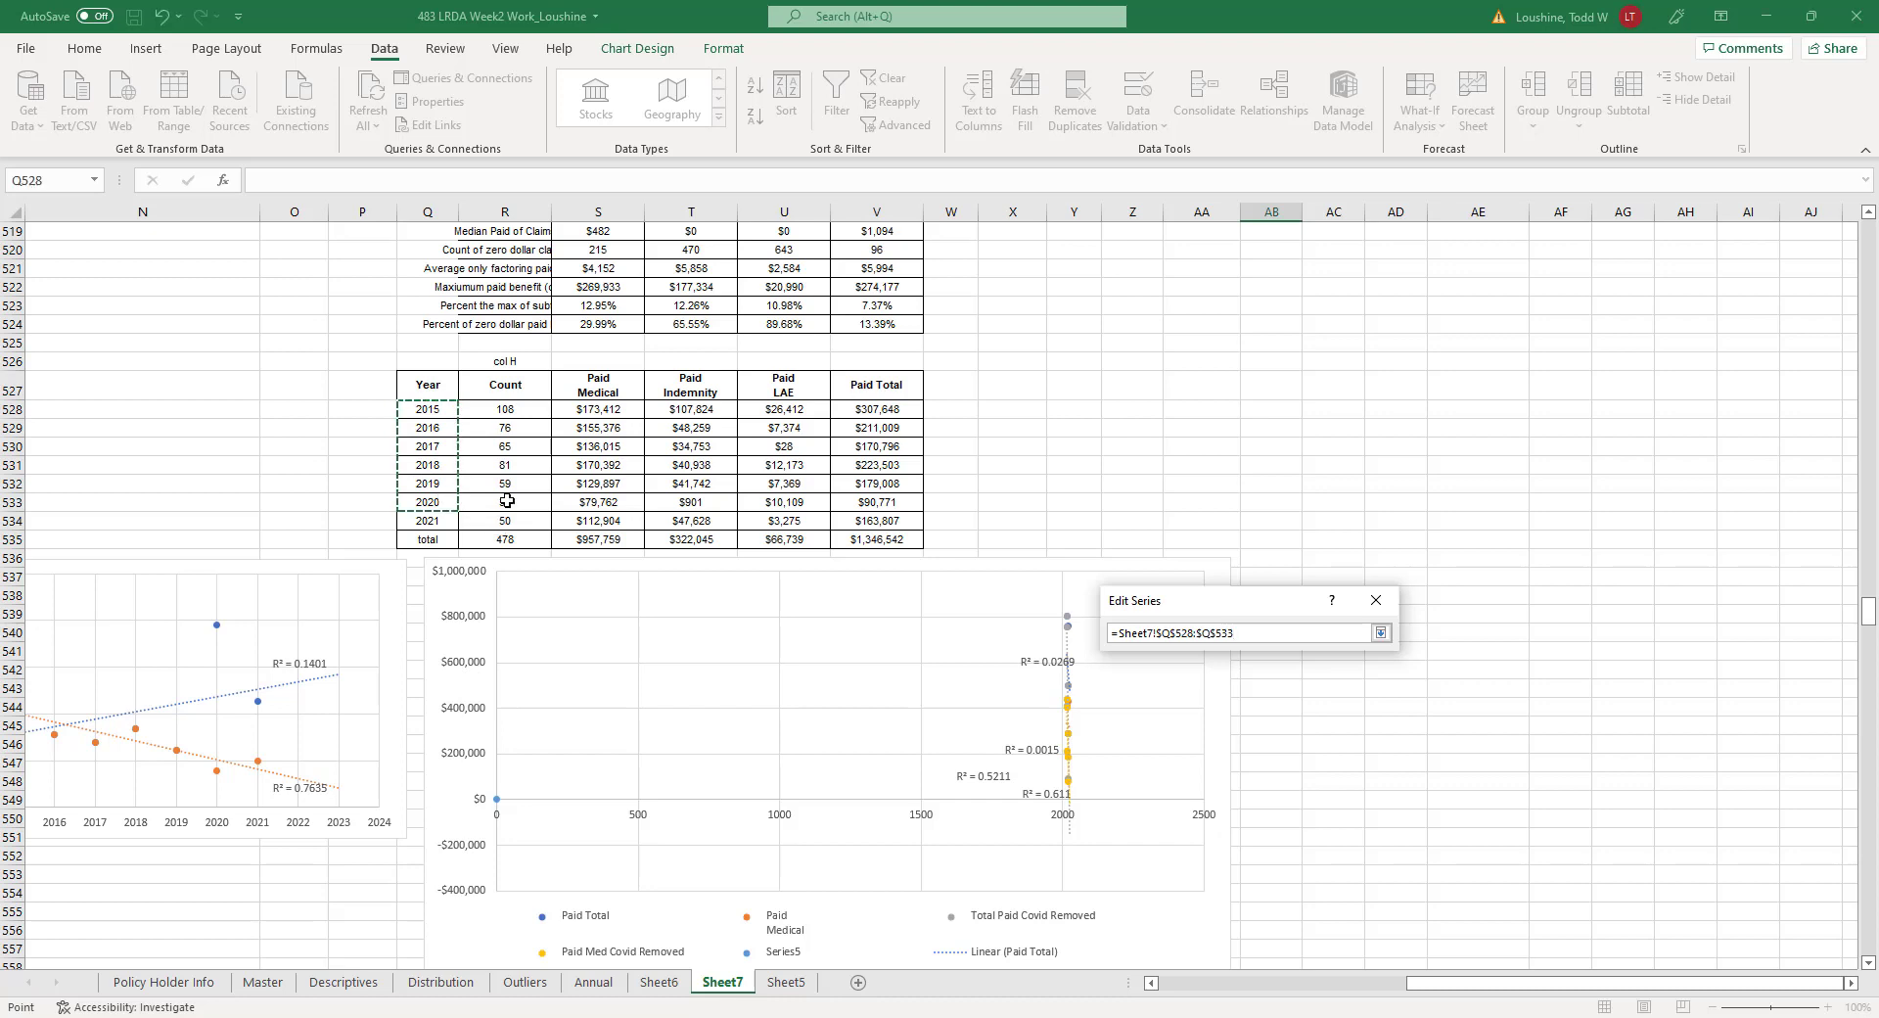
click(1380, 632)
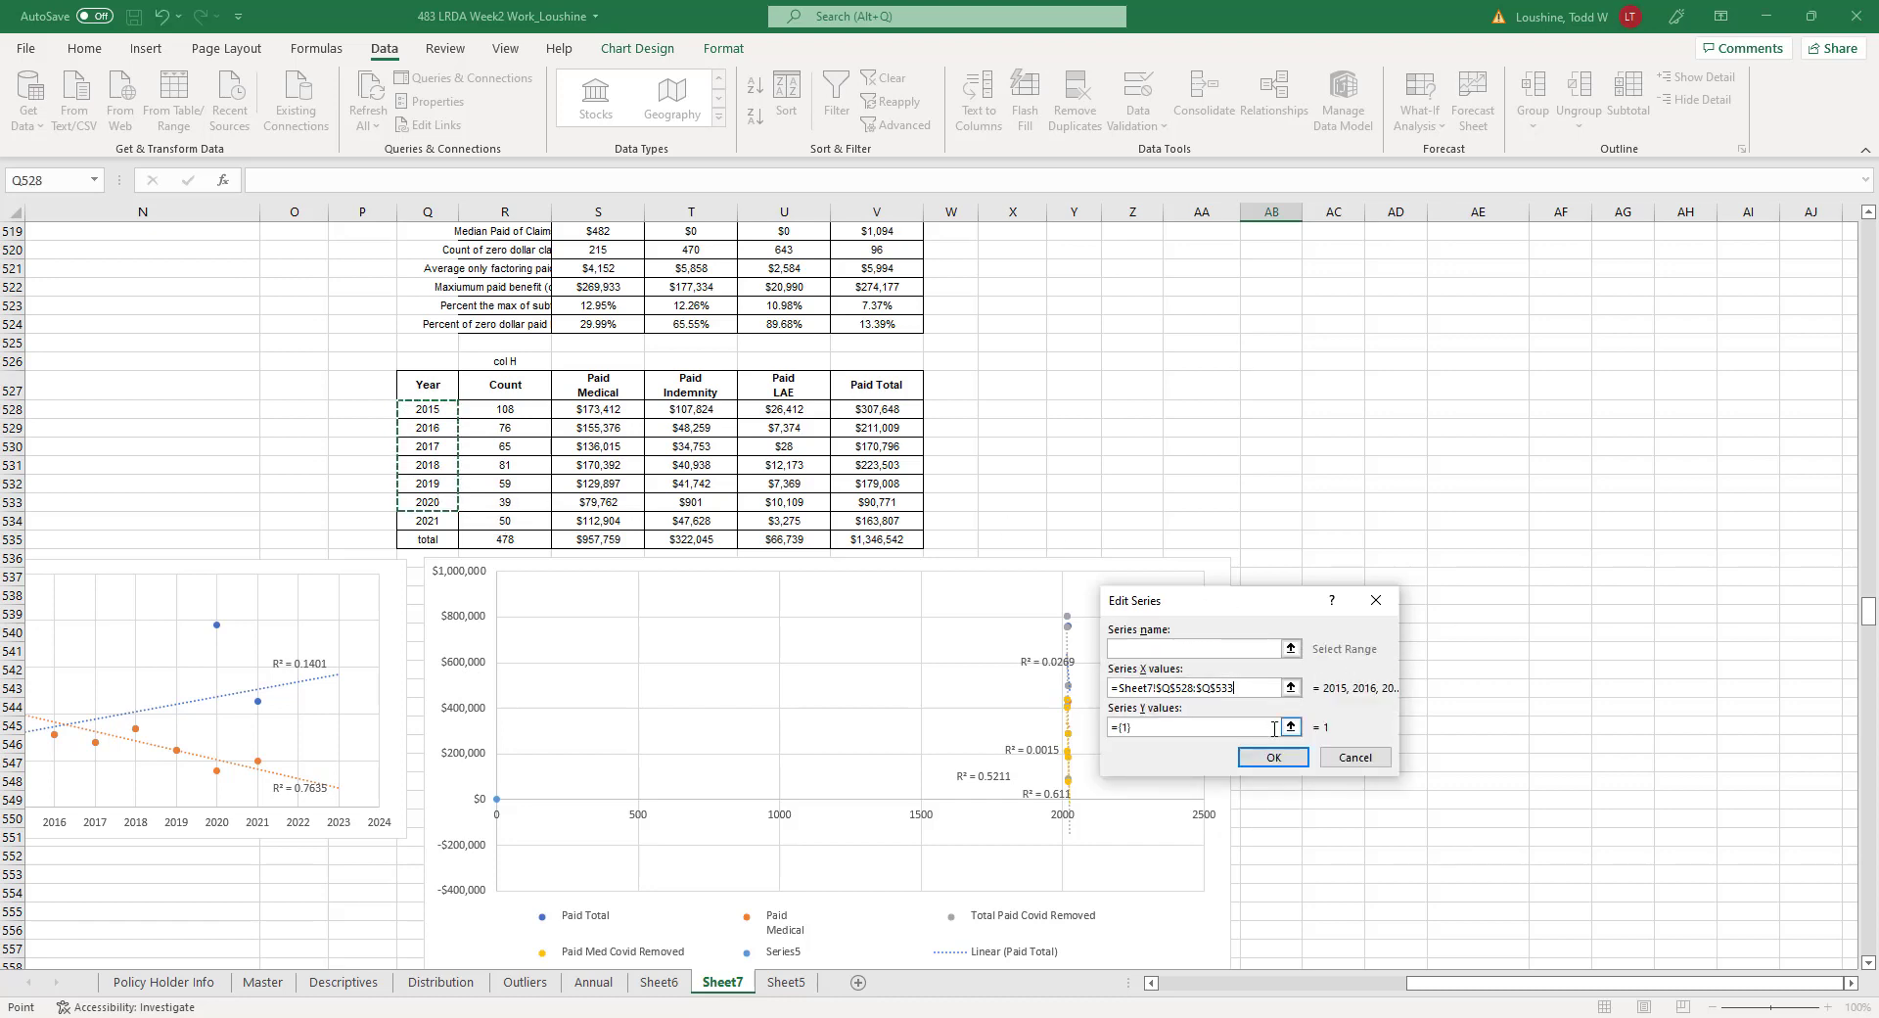
click(1290, 727)
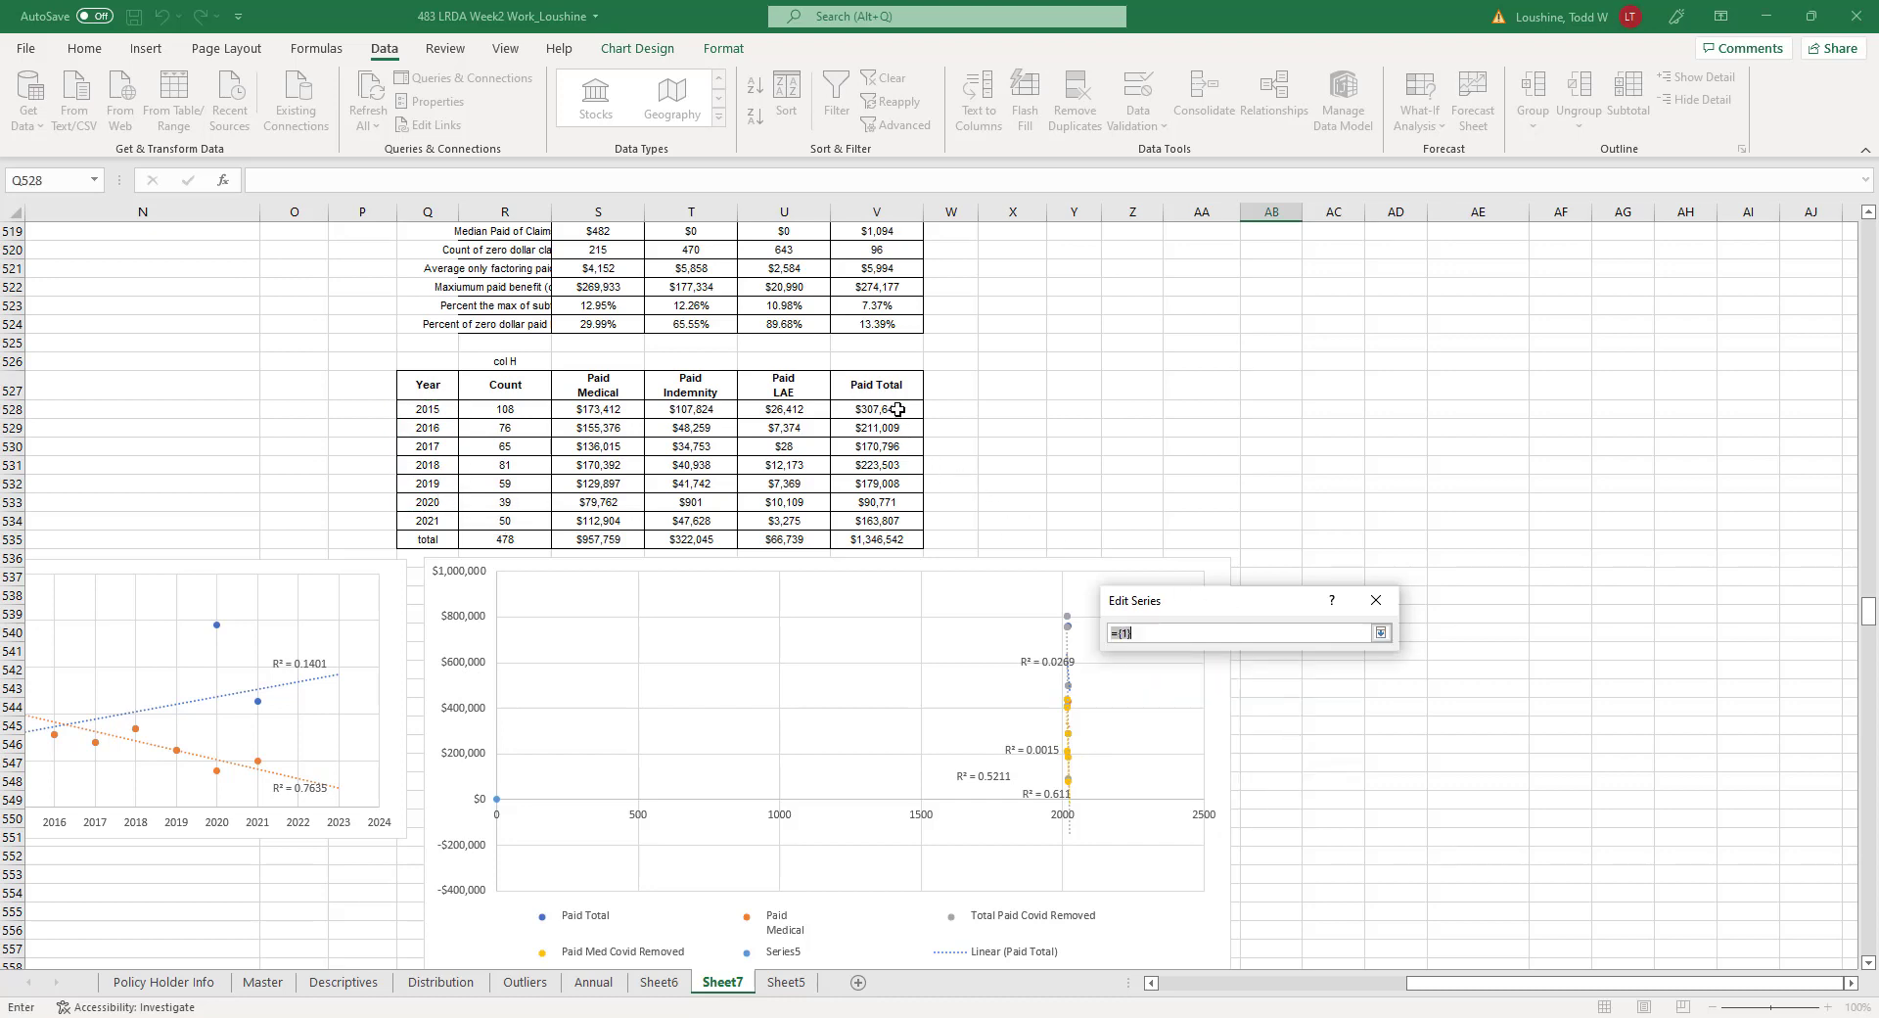
drag(897, 409, 895, 502)
click(1380, 632)
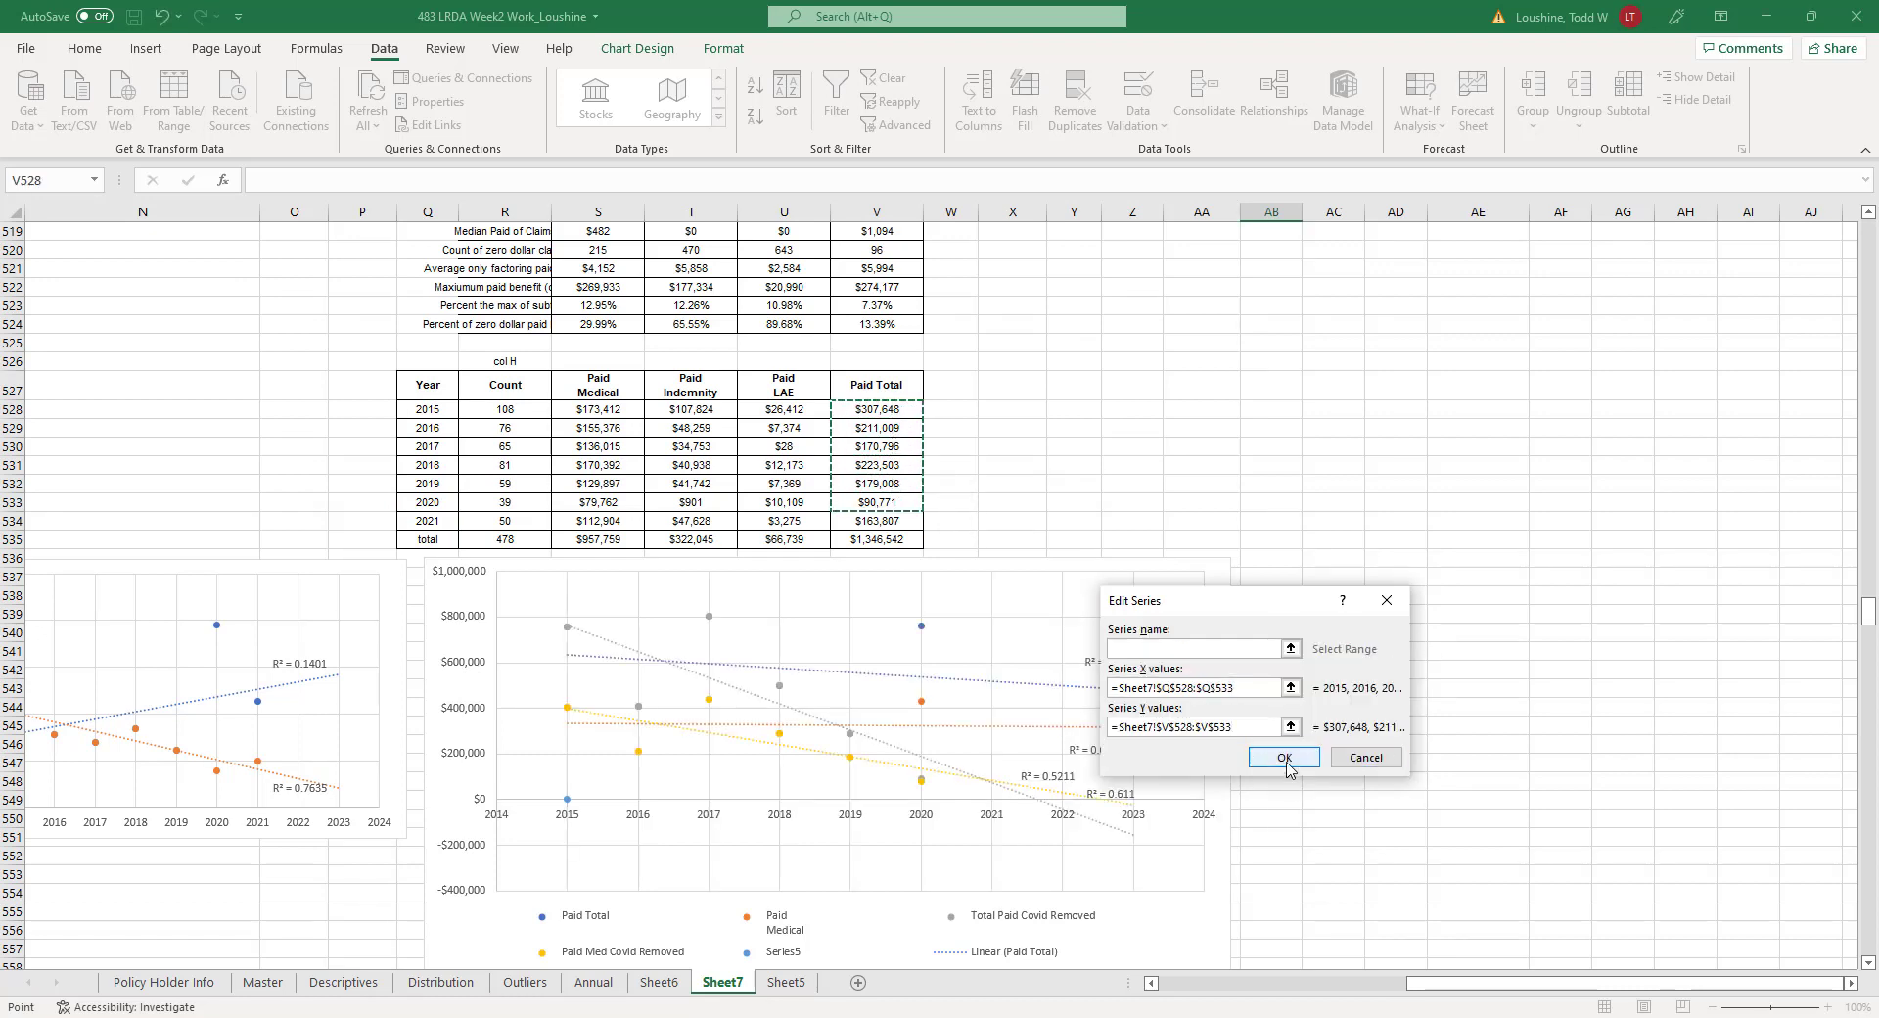
click(1284, 758)
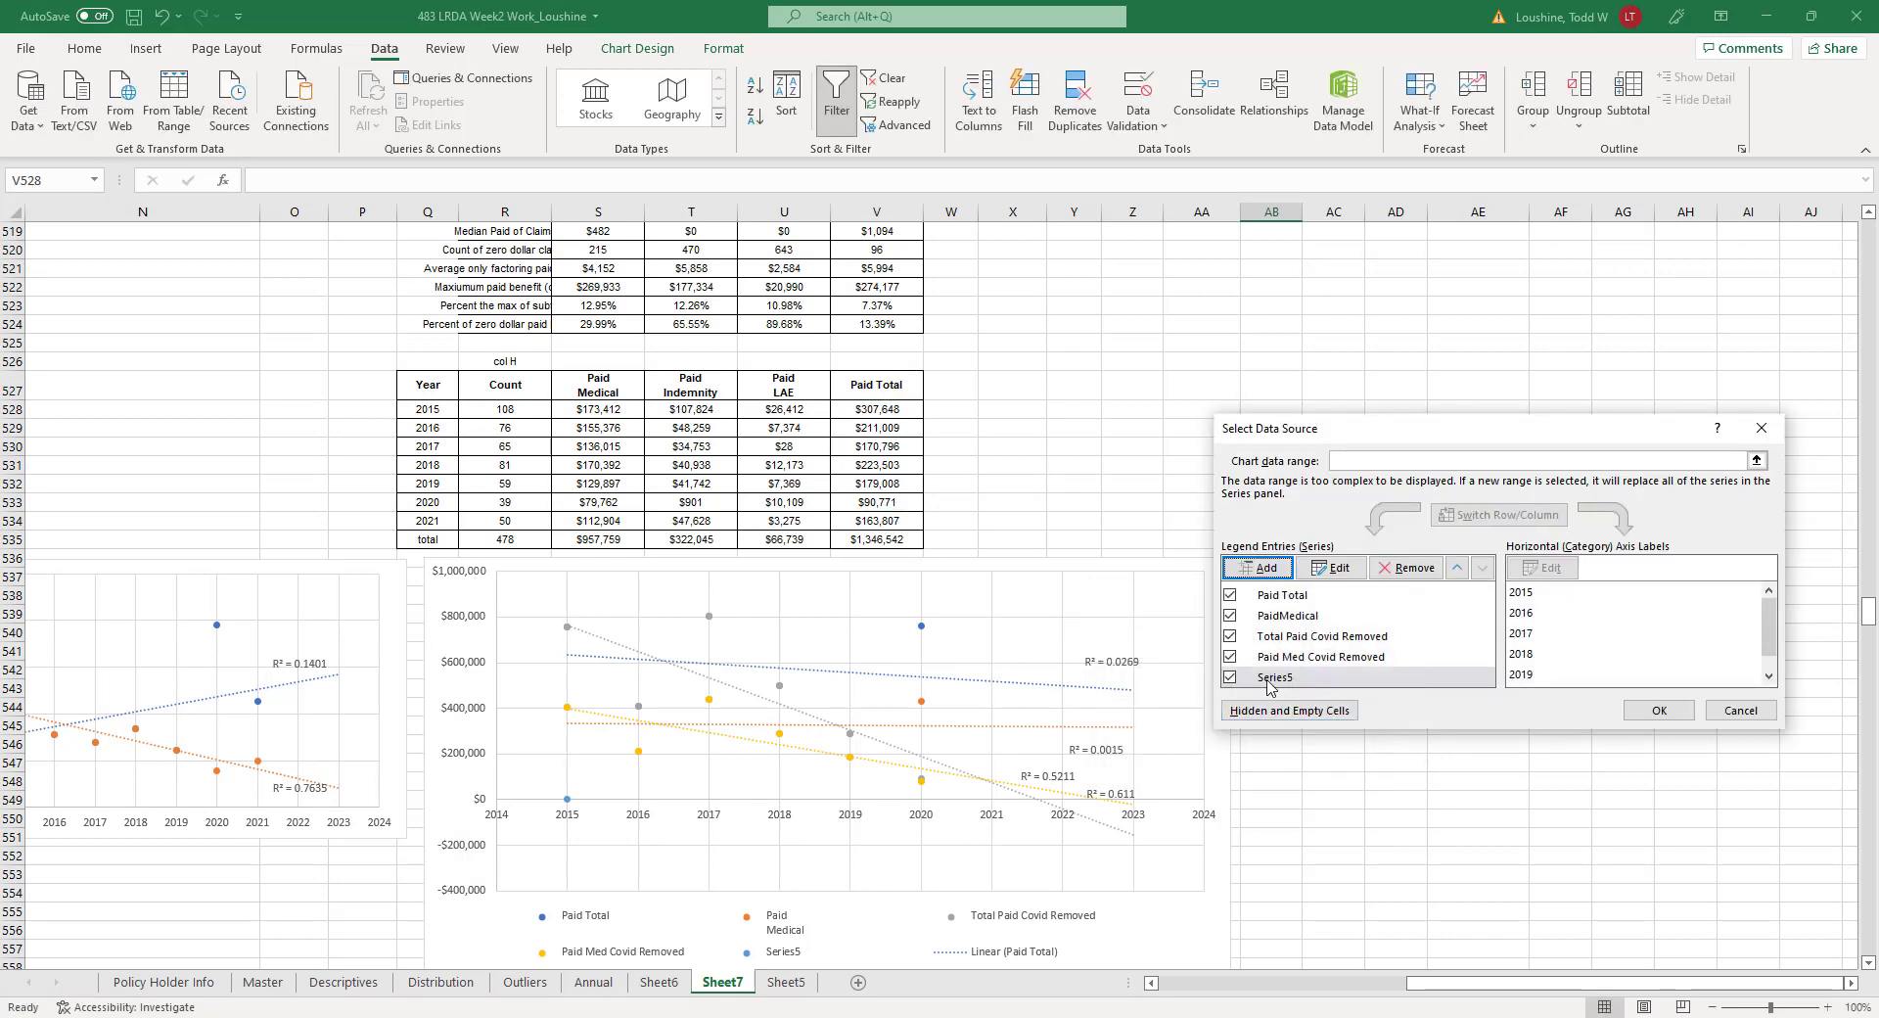
Rename Series5 in the paid amounts chart as "TP Covid and Outliers Removed".
click(1331, 568)
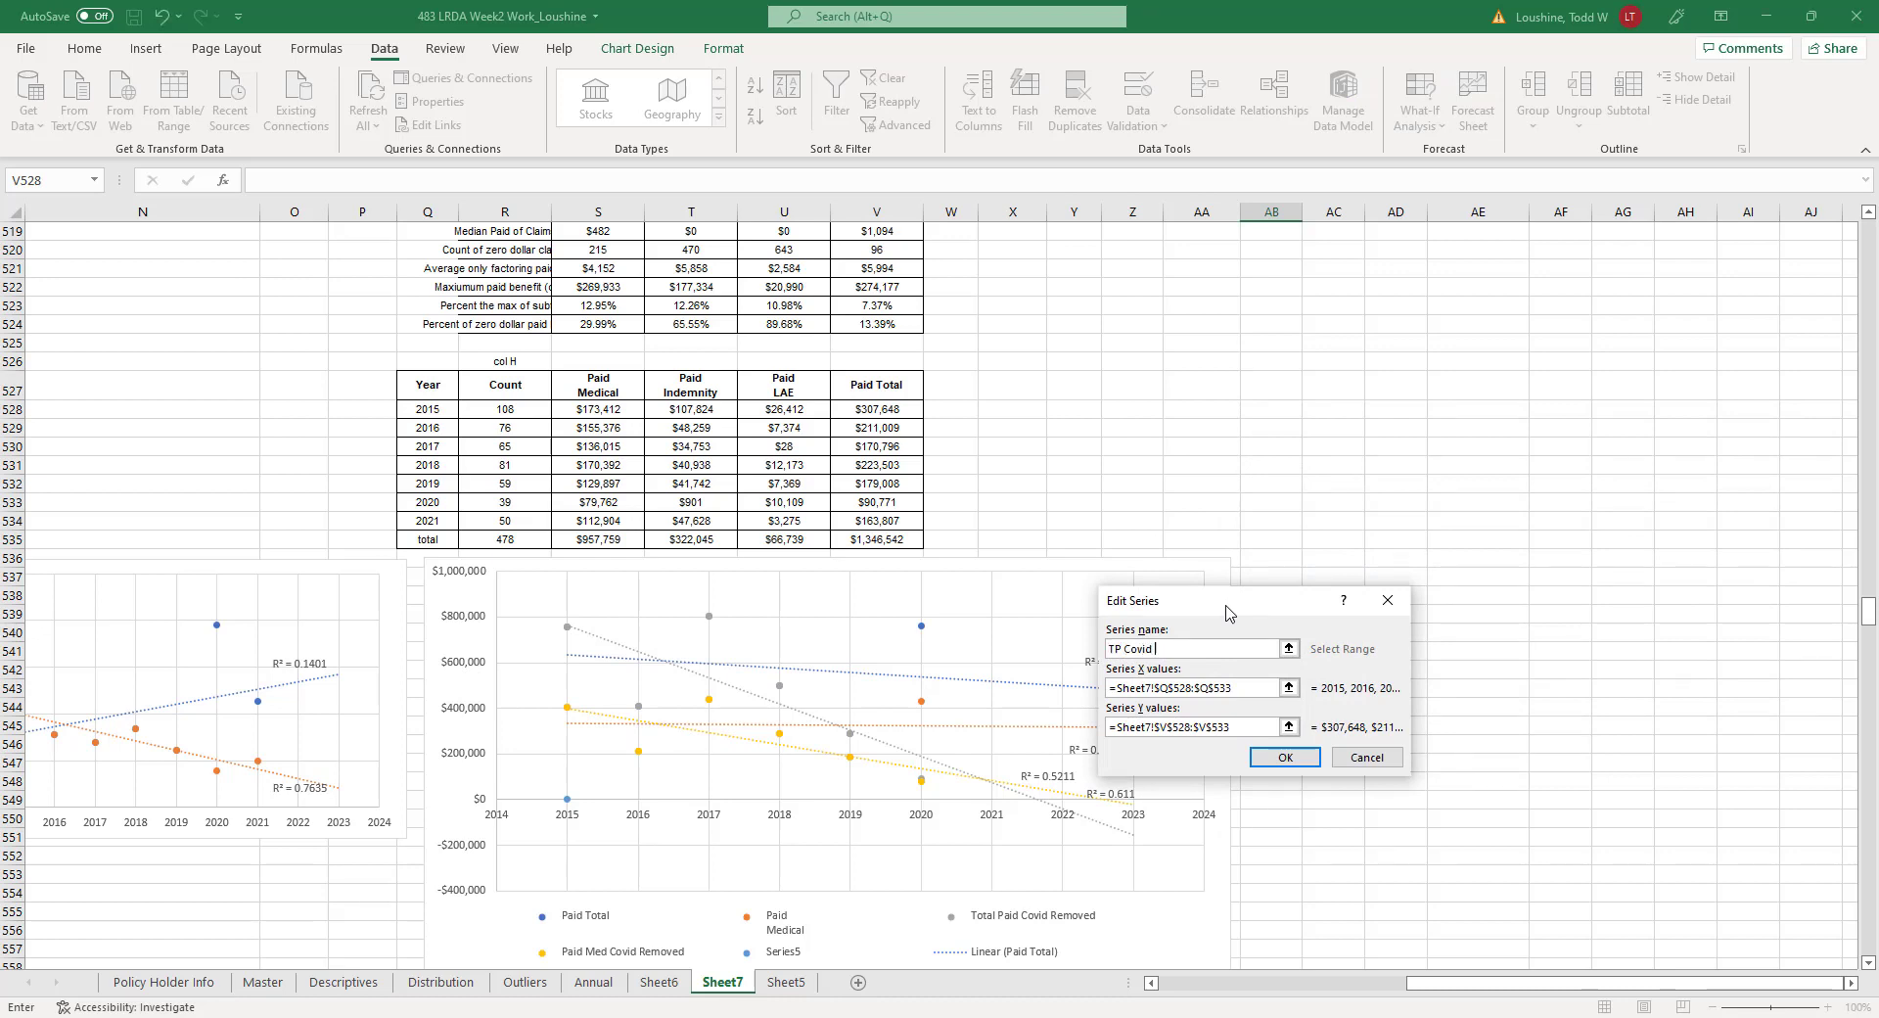
text(TP Covid and Outliers Removed)
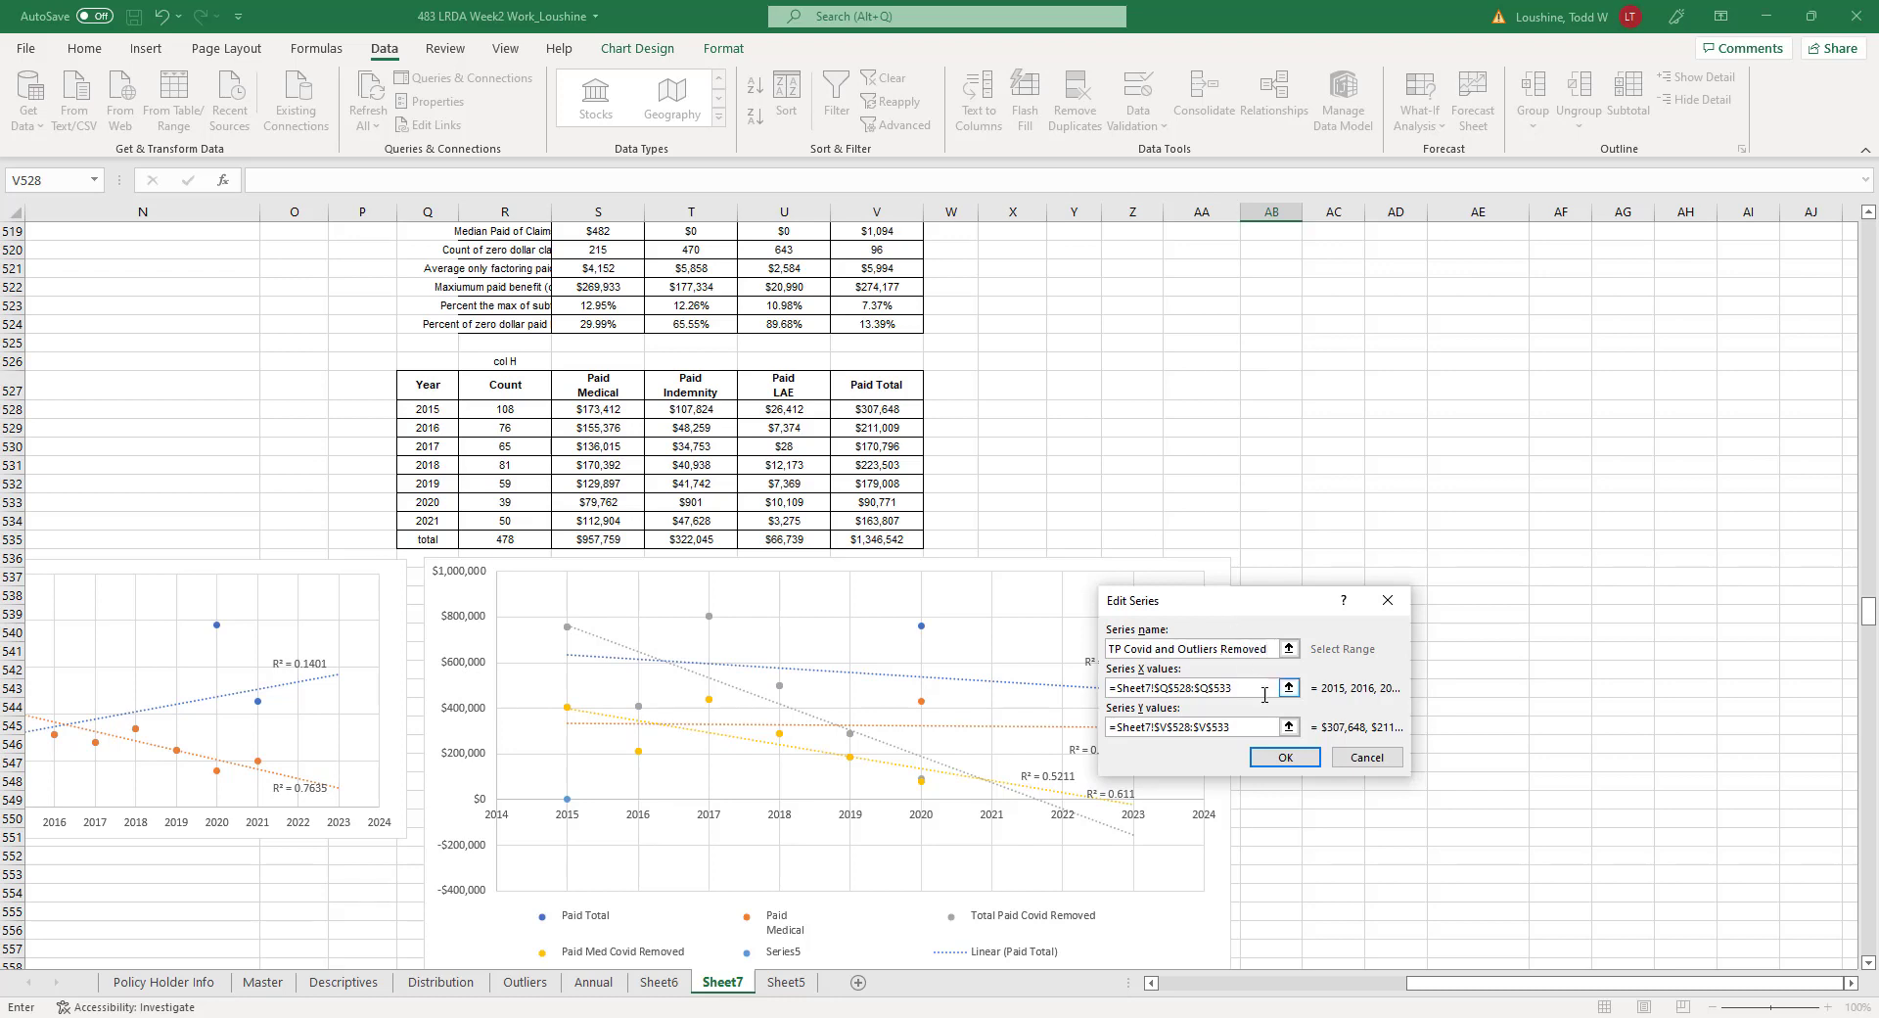
click(1285, 757)
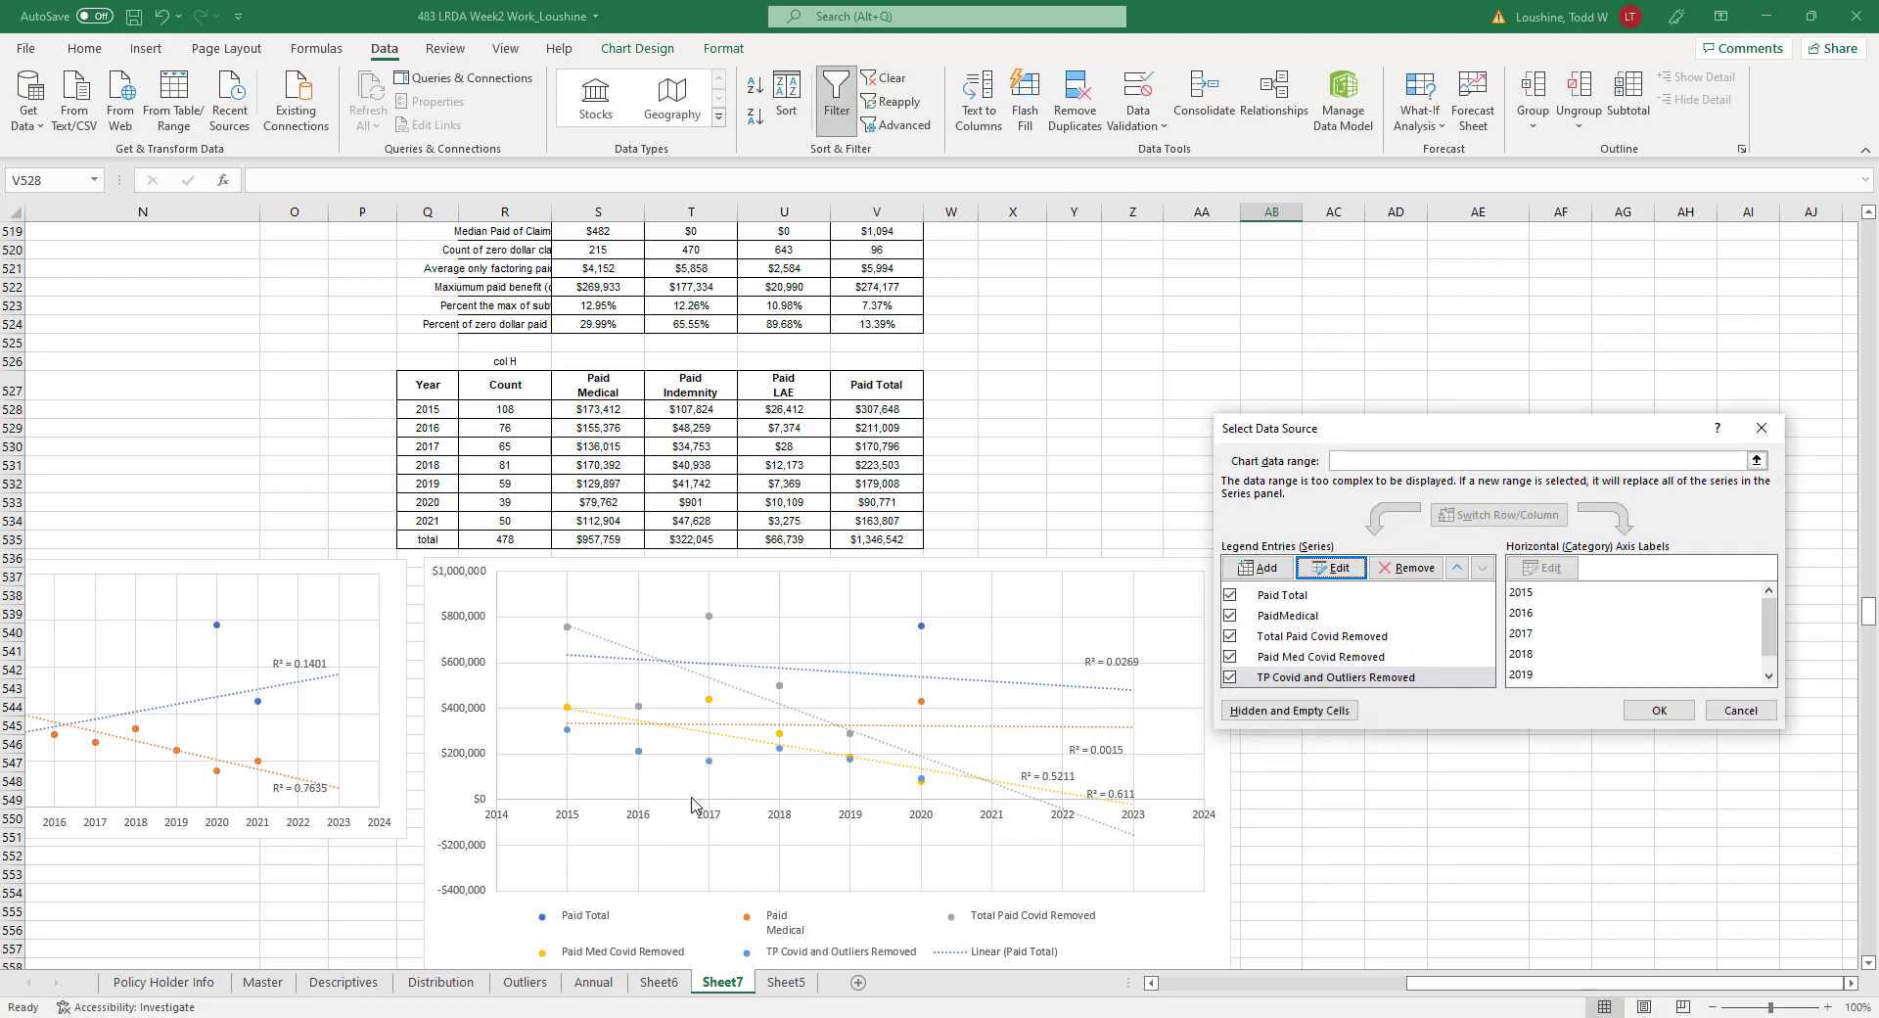
click(1659, 712)
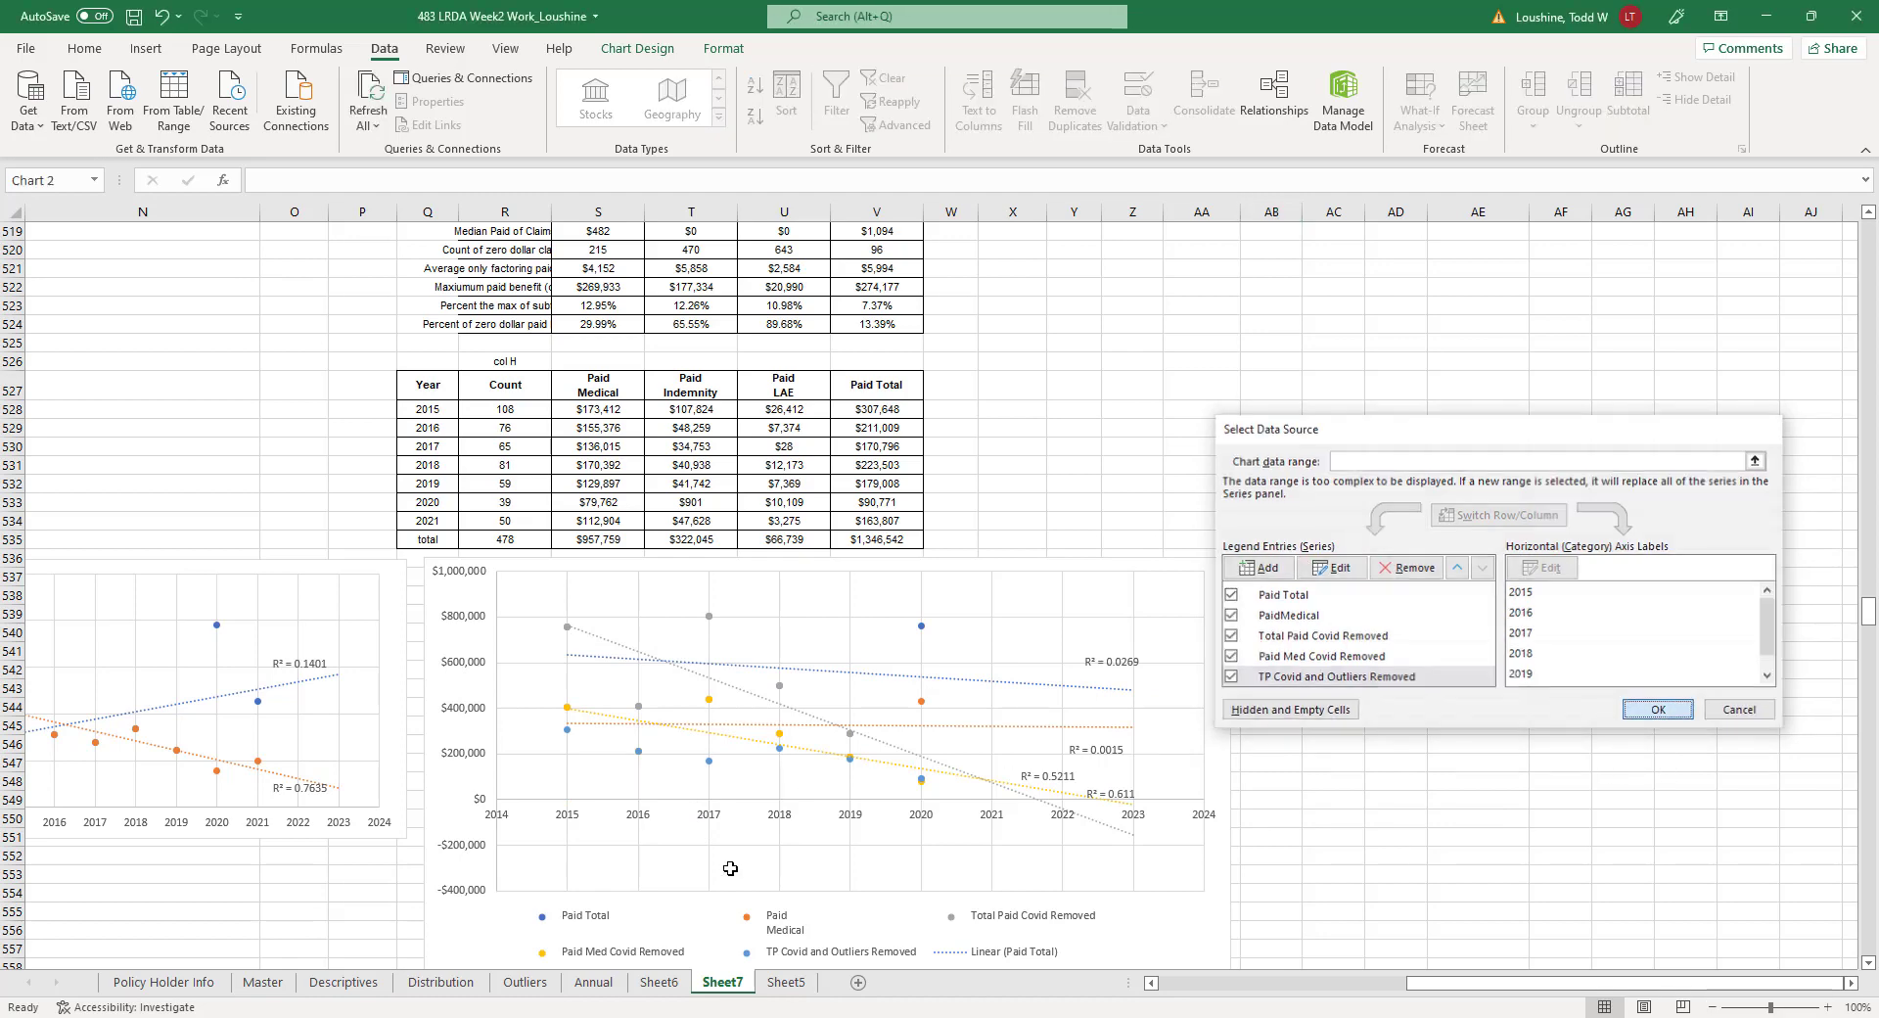
Add a linear trendline to the TP Covid and Outliers Removed series, forecast 3 periods forward, with its R-squared value displayed.
right_click(711, 762)
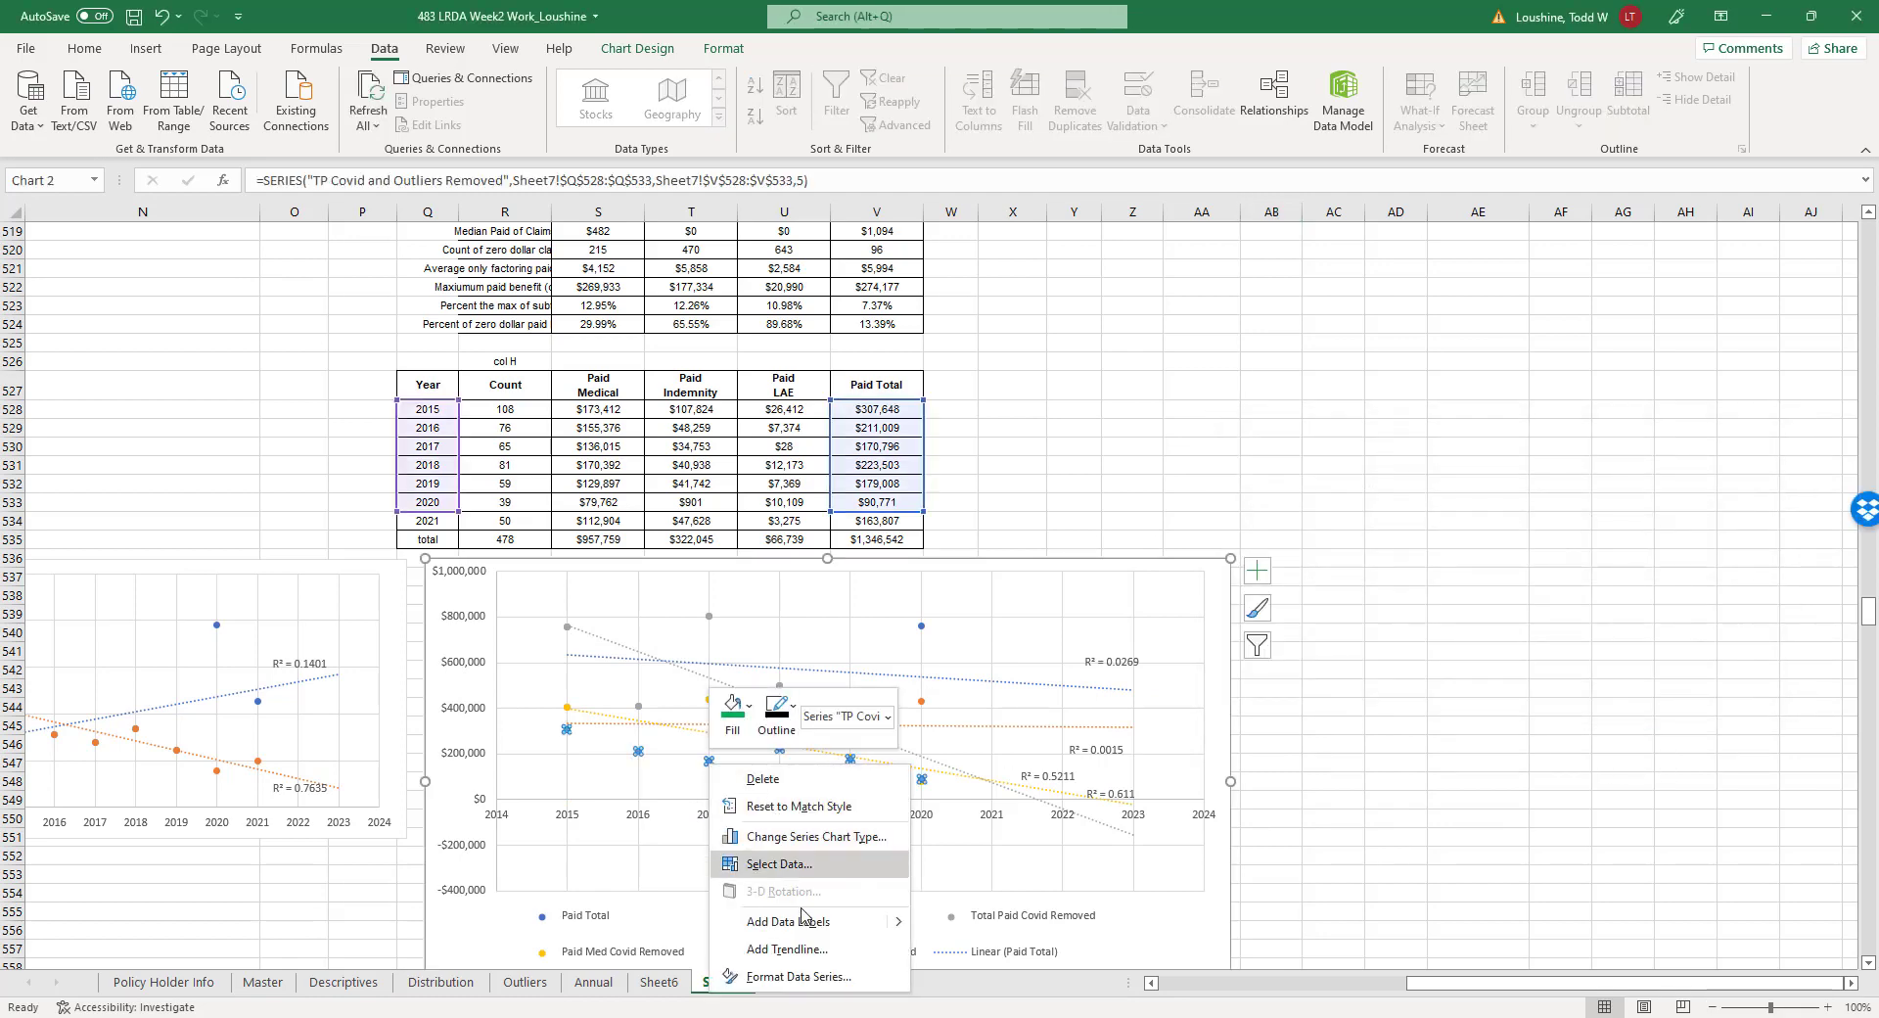
click(800, 950)
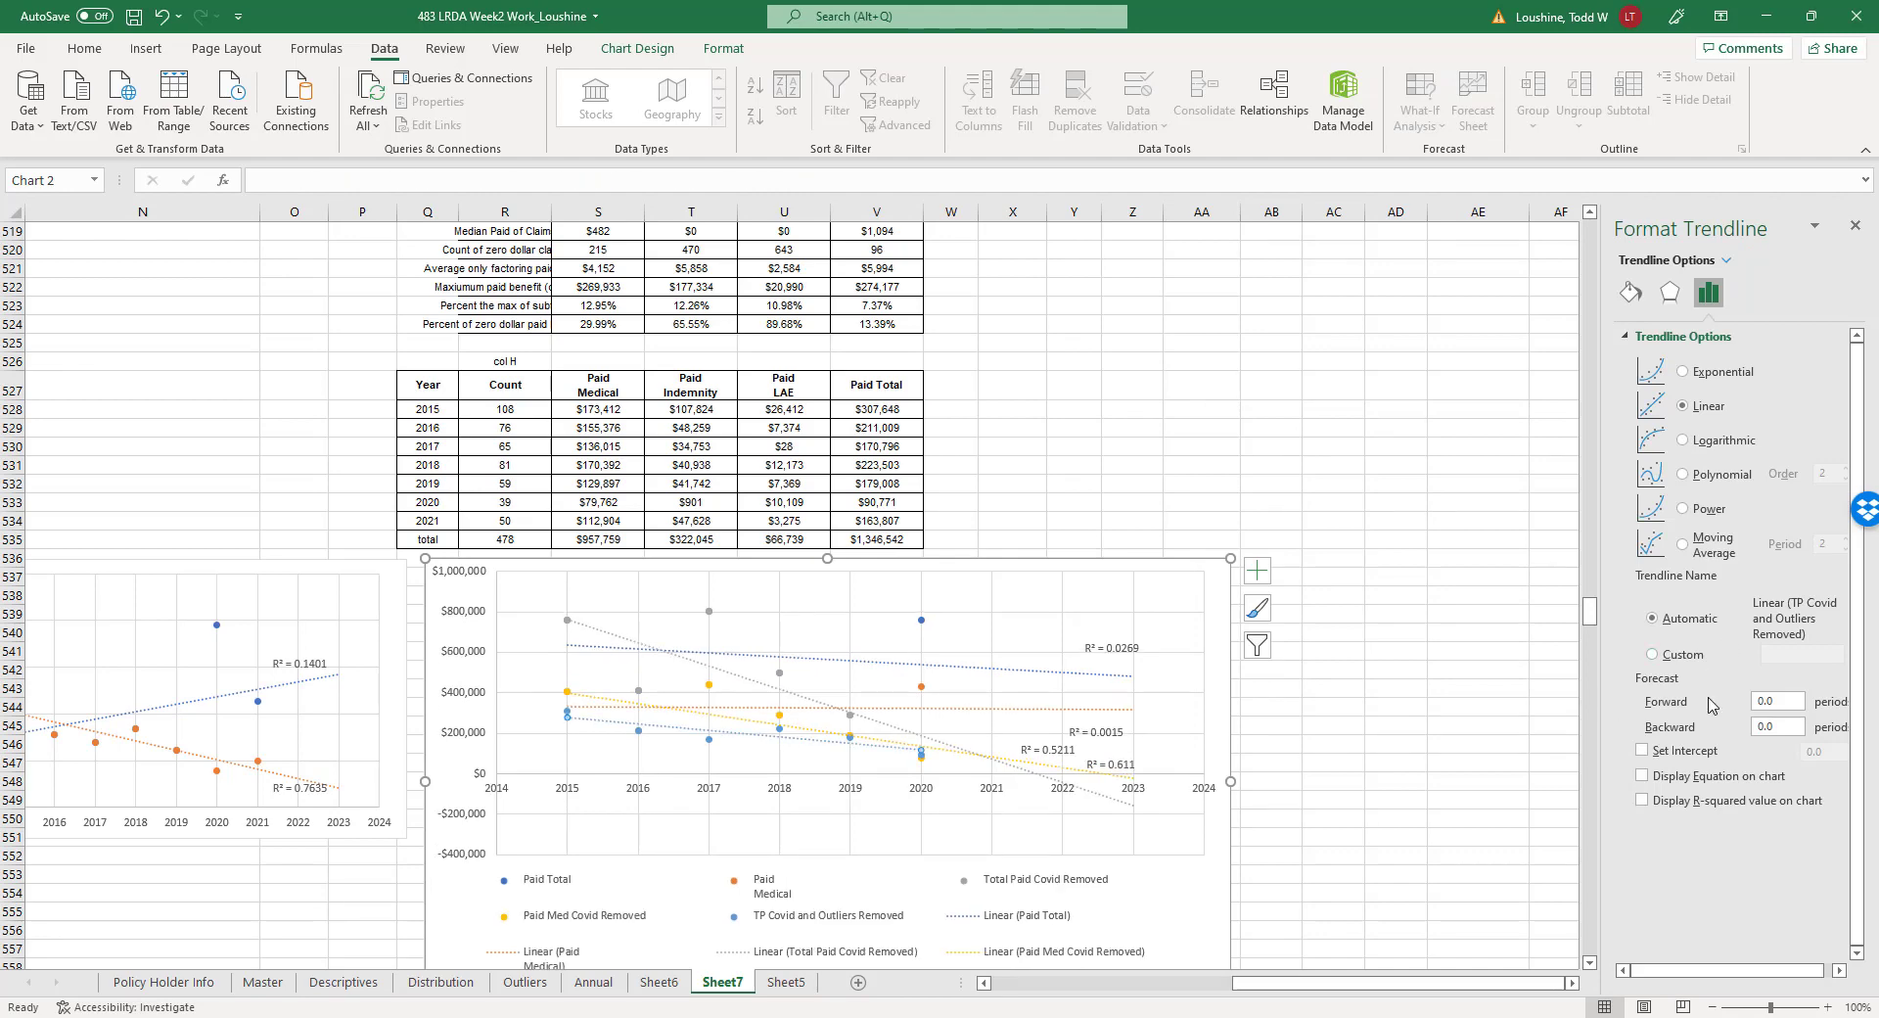
click(1764, 702)
click(1640, 802)
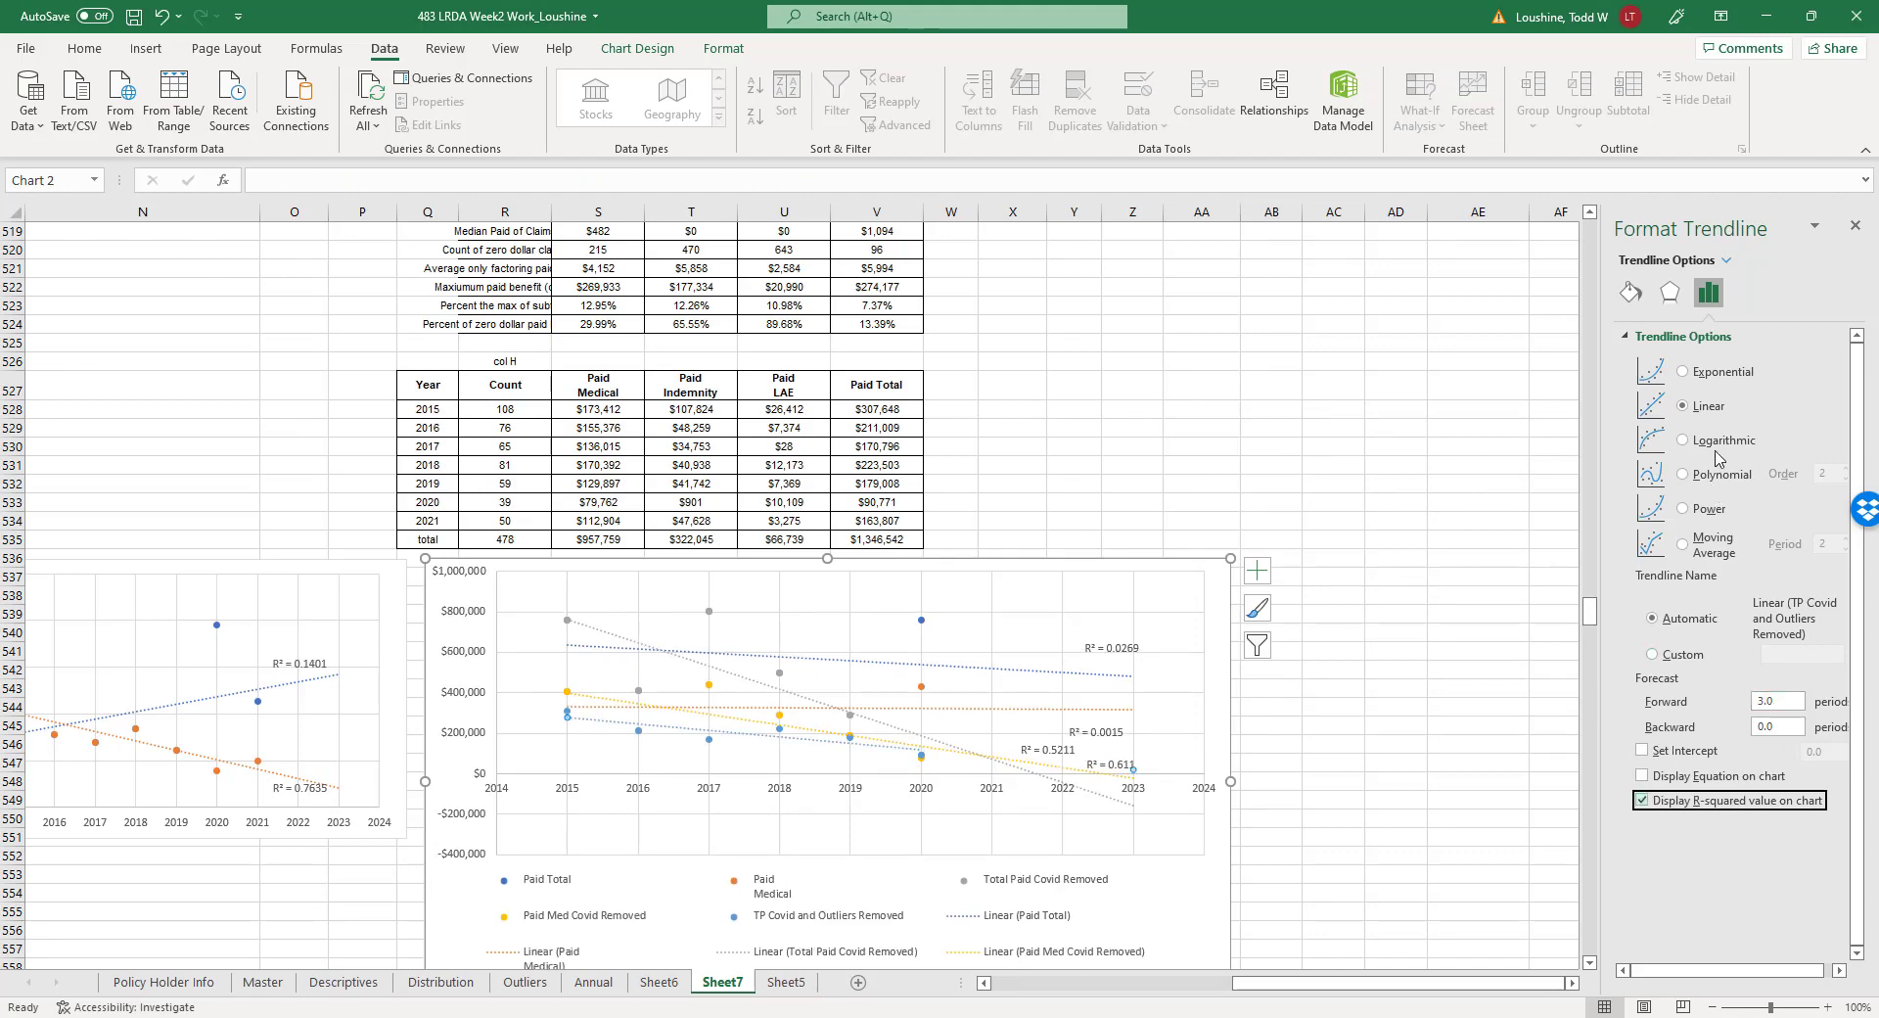
click(1850, 226)
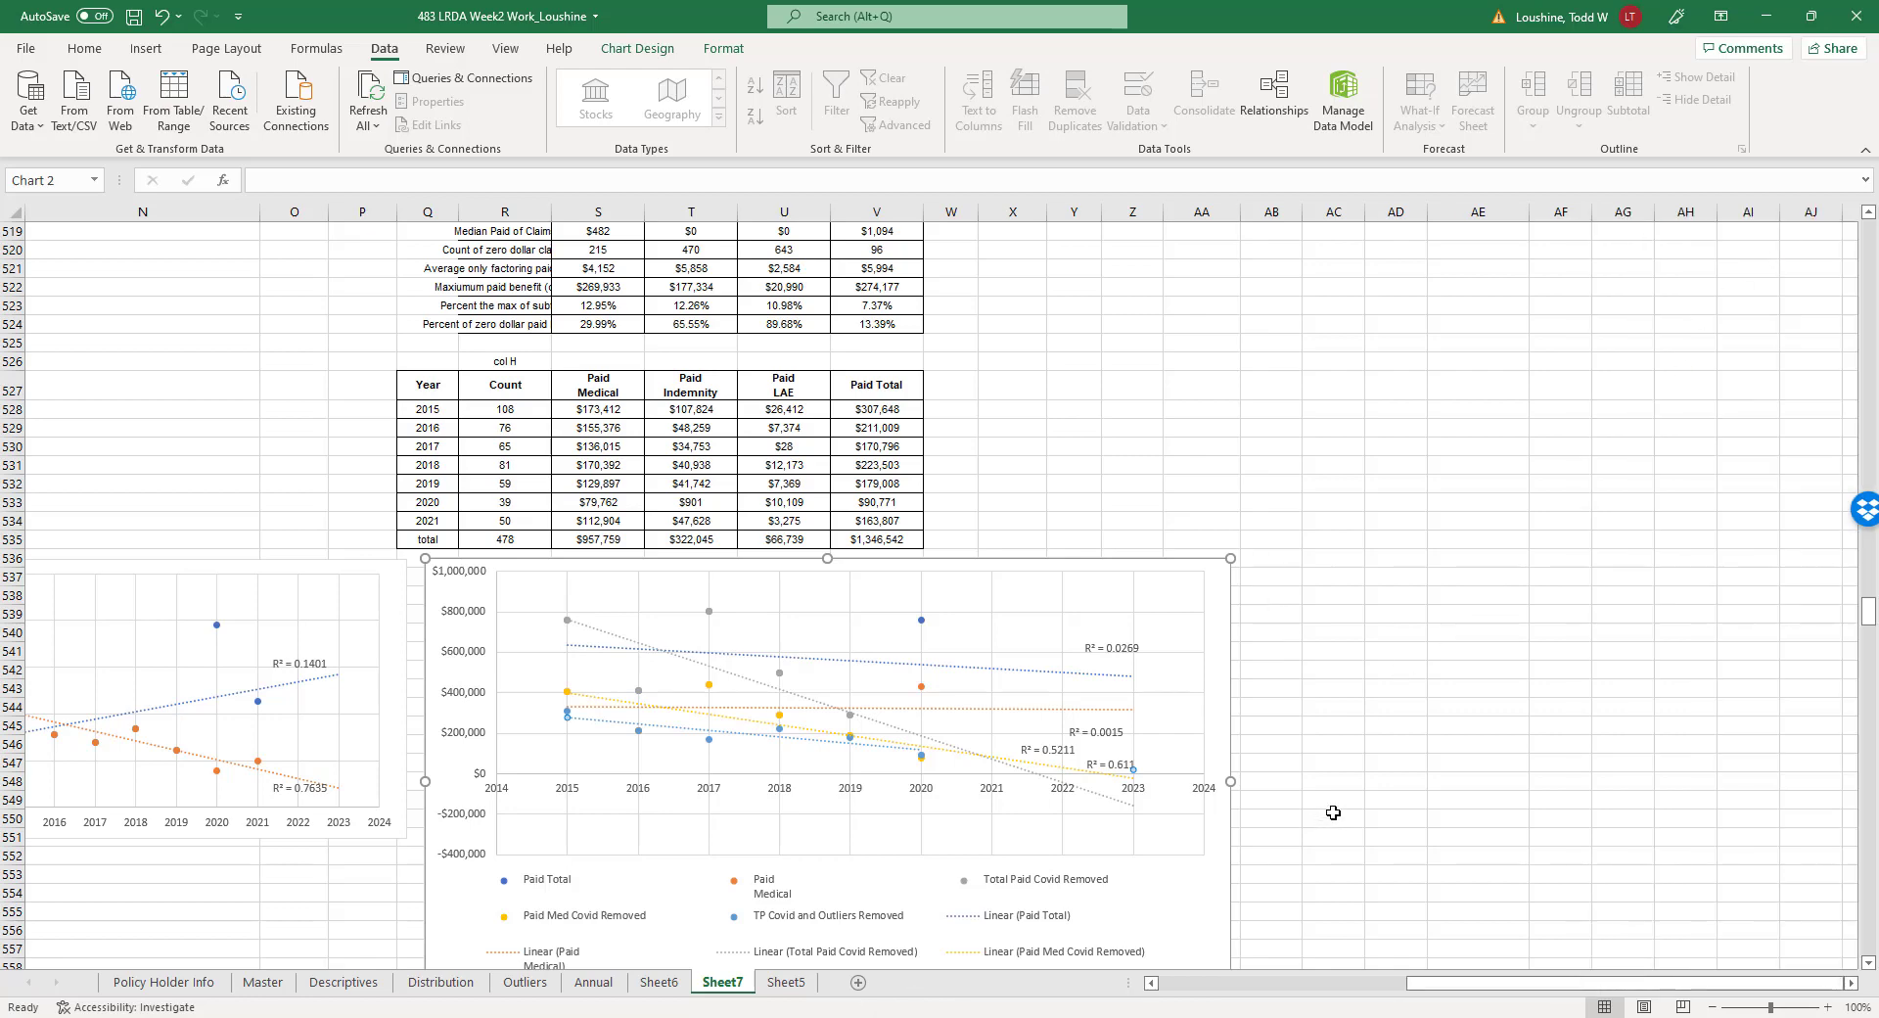
Remove the PaidMedical and Paid Med Covid Removed series from the paid amounts chart.
scroll(995, 636, down, 3)
right_click(921, 510)
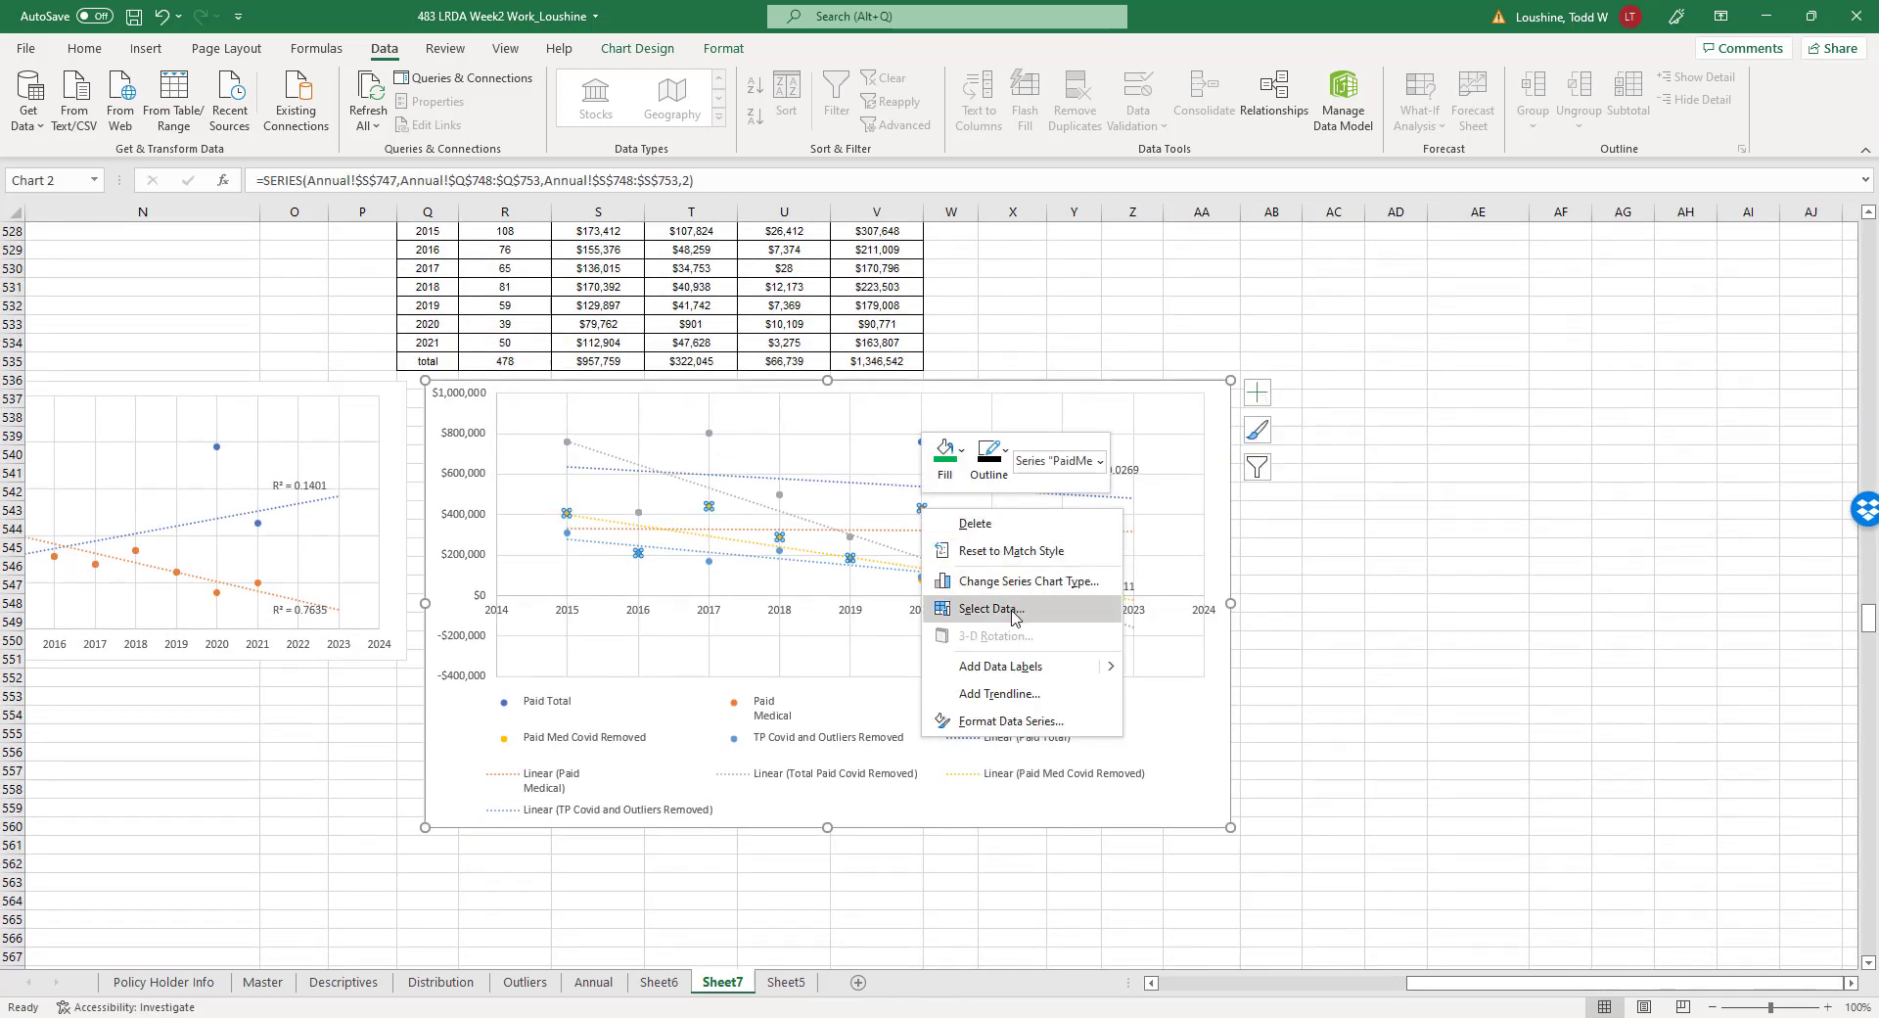
click(1011, 610)
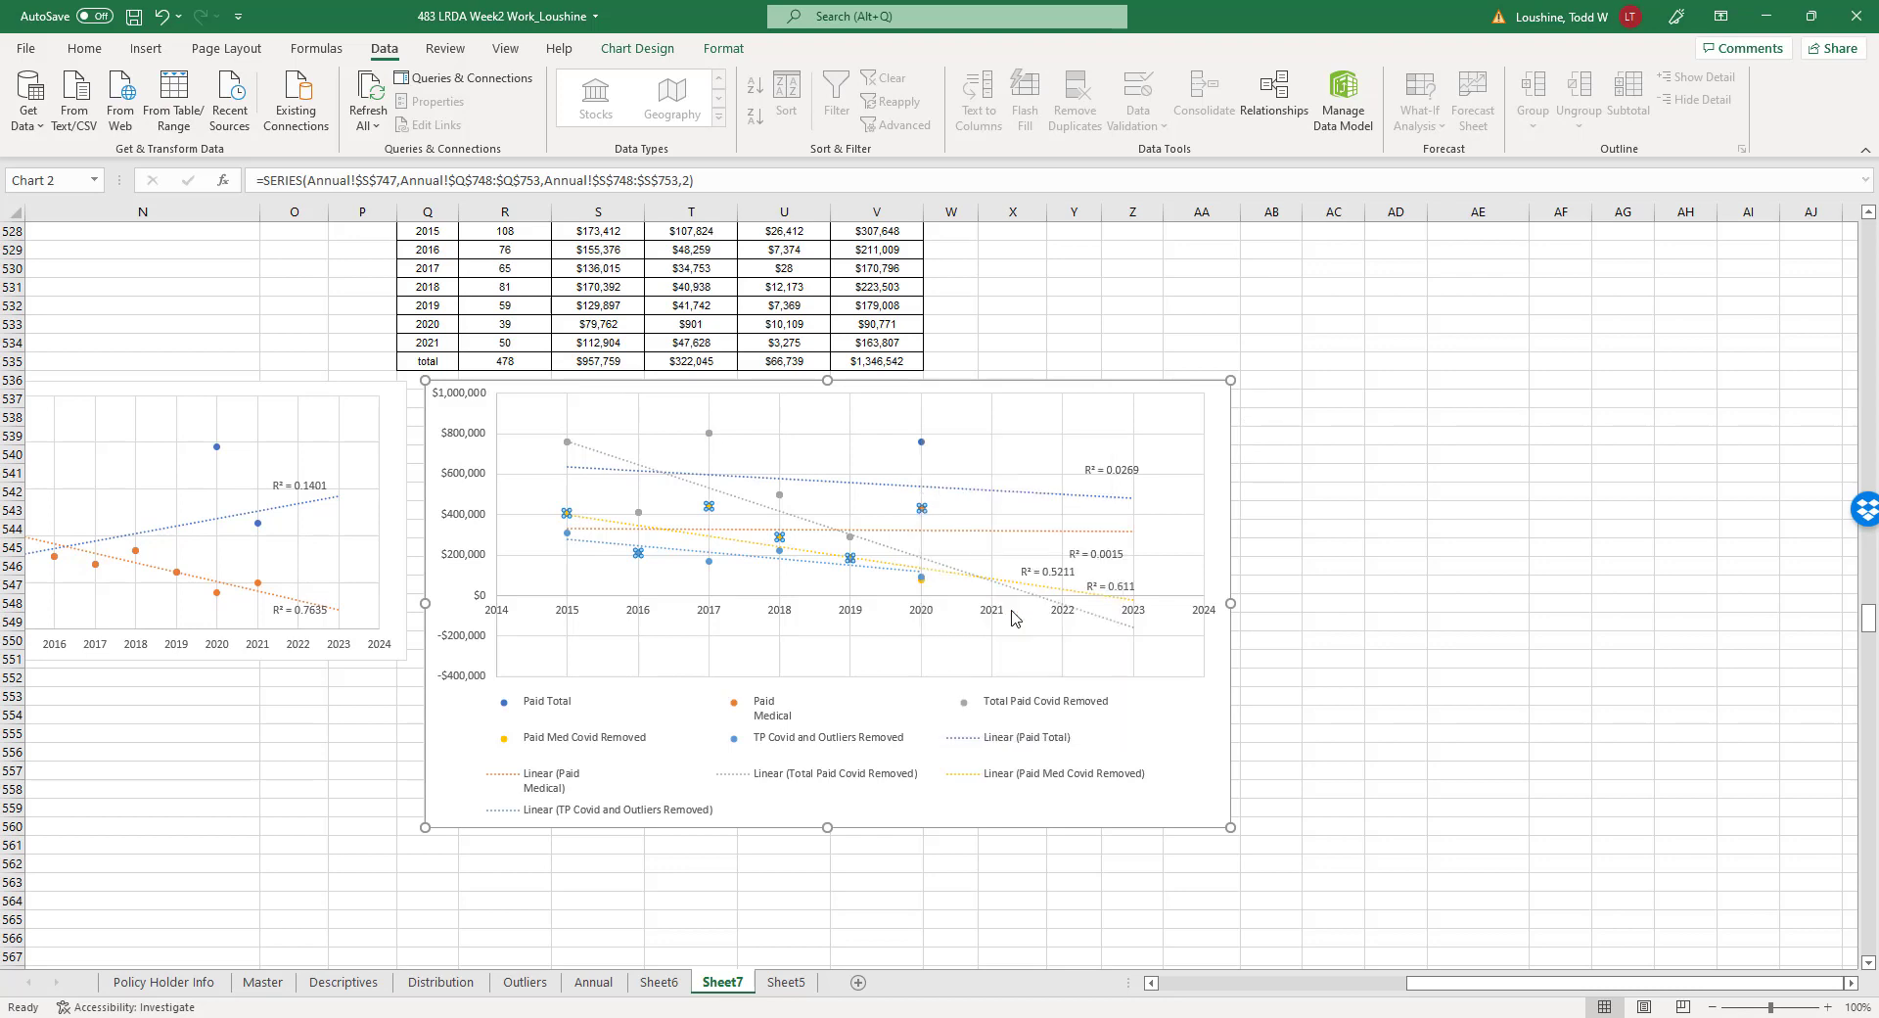
click(1291, 617)
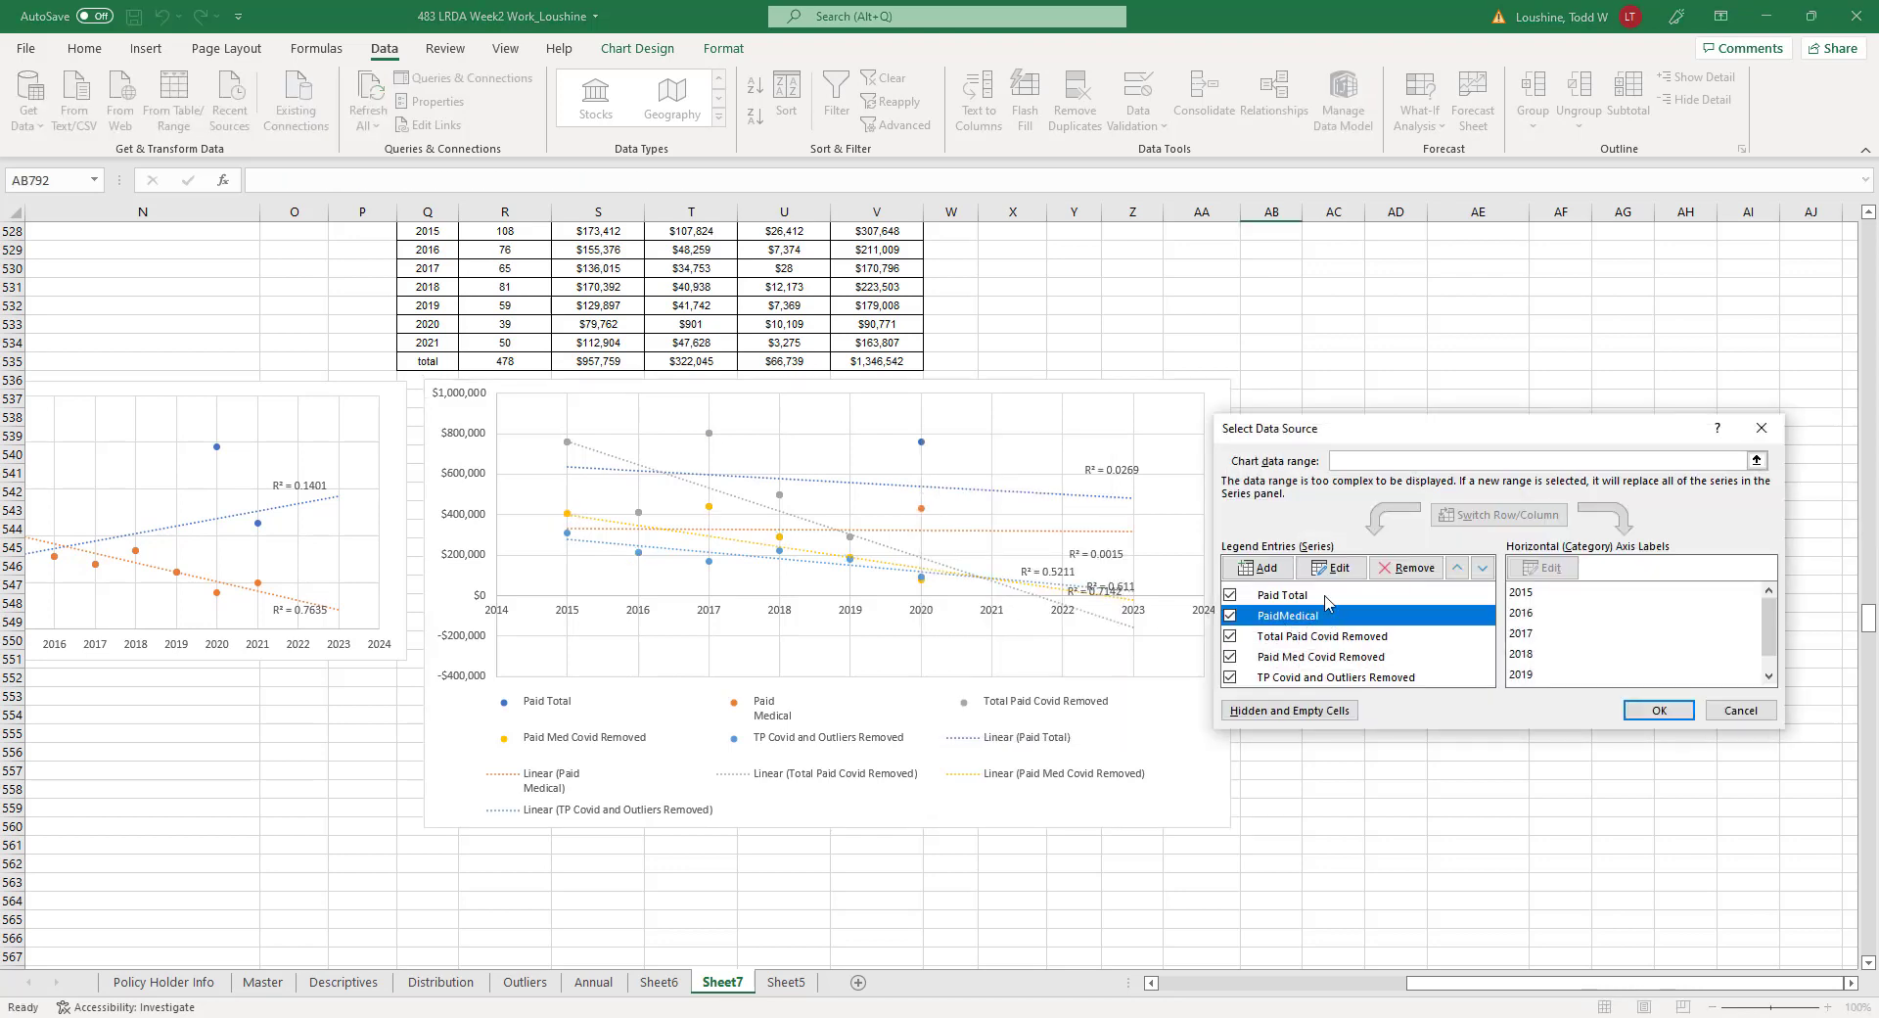
click(1417, 570)
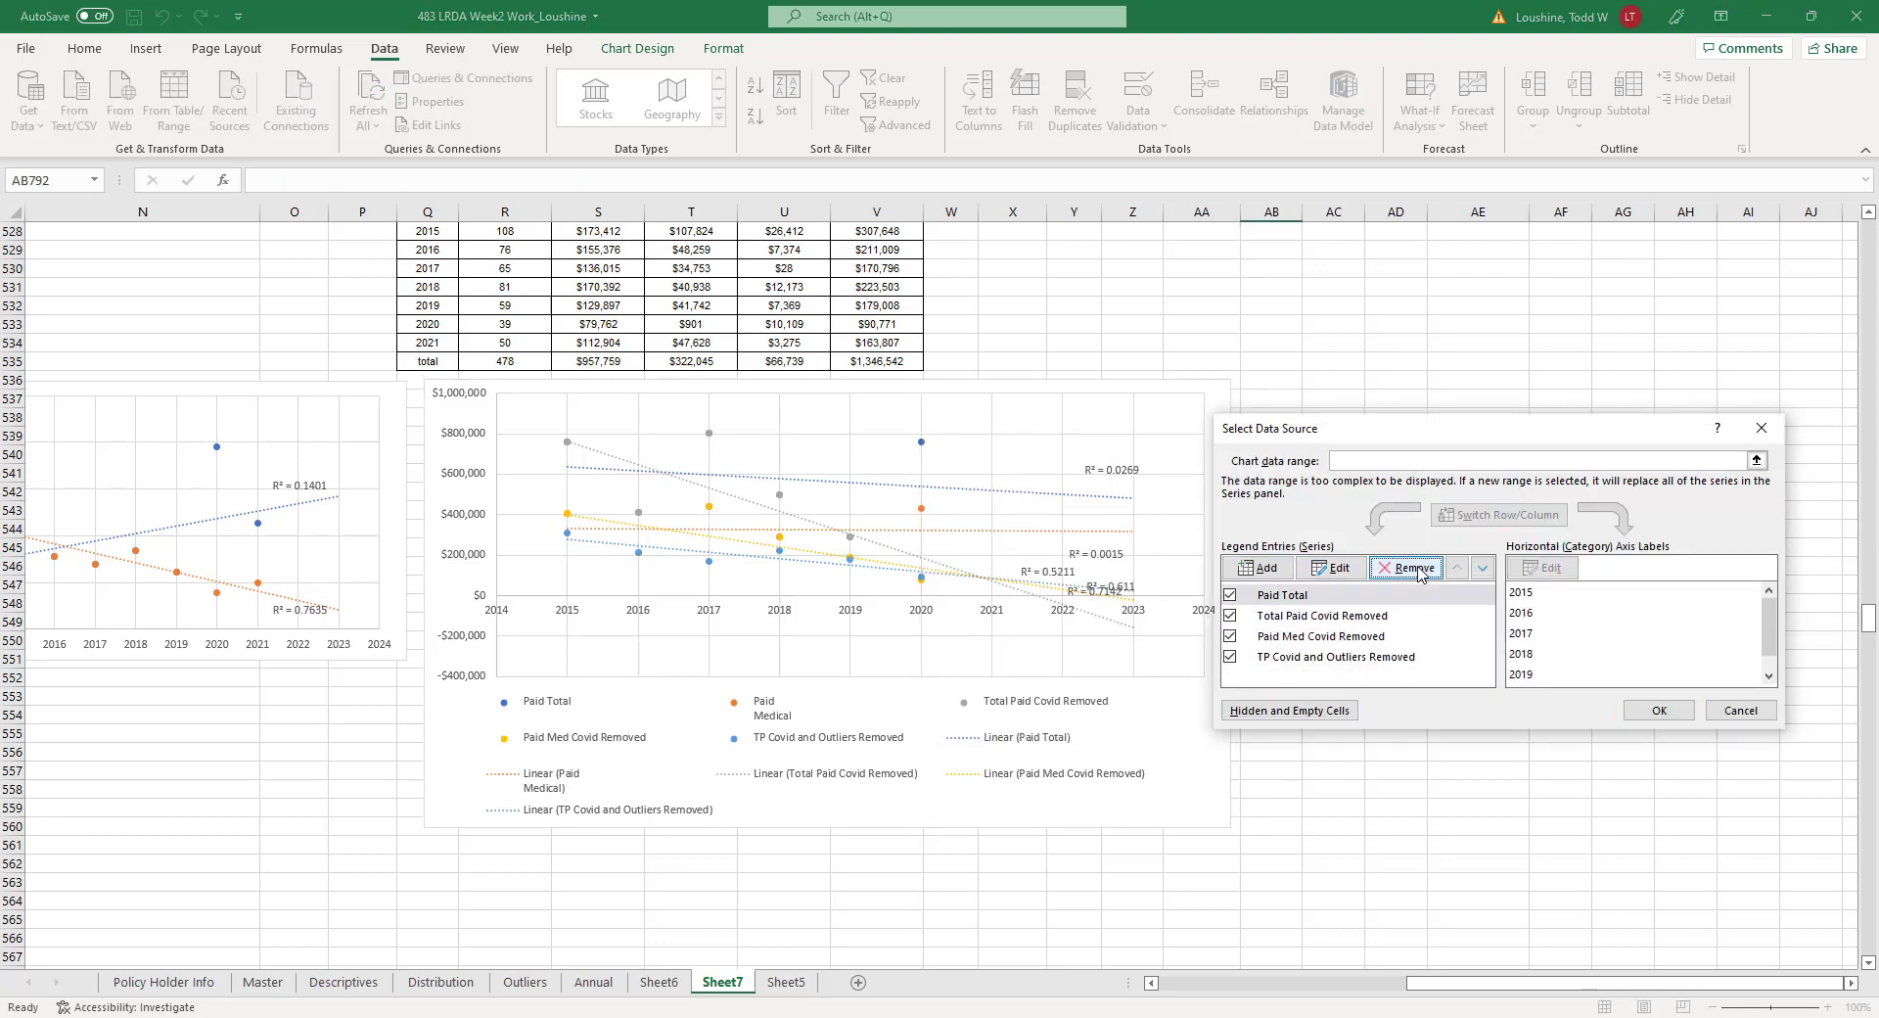
click(1362, 646)
click(1409, 569)
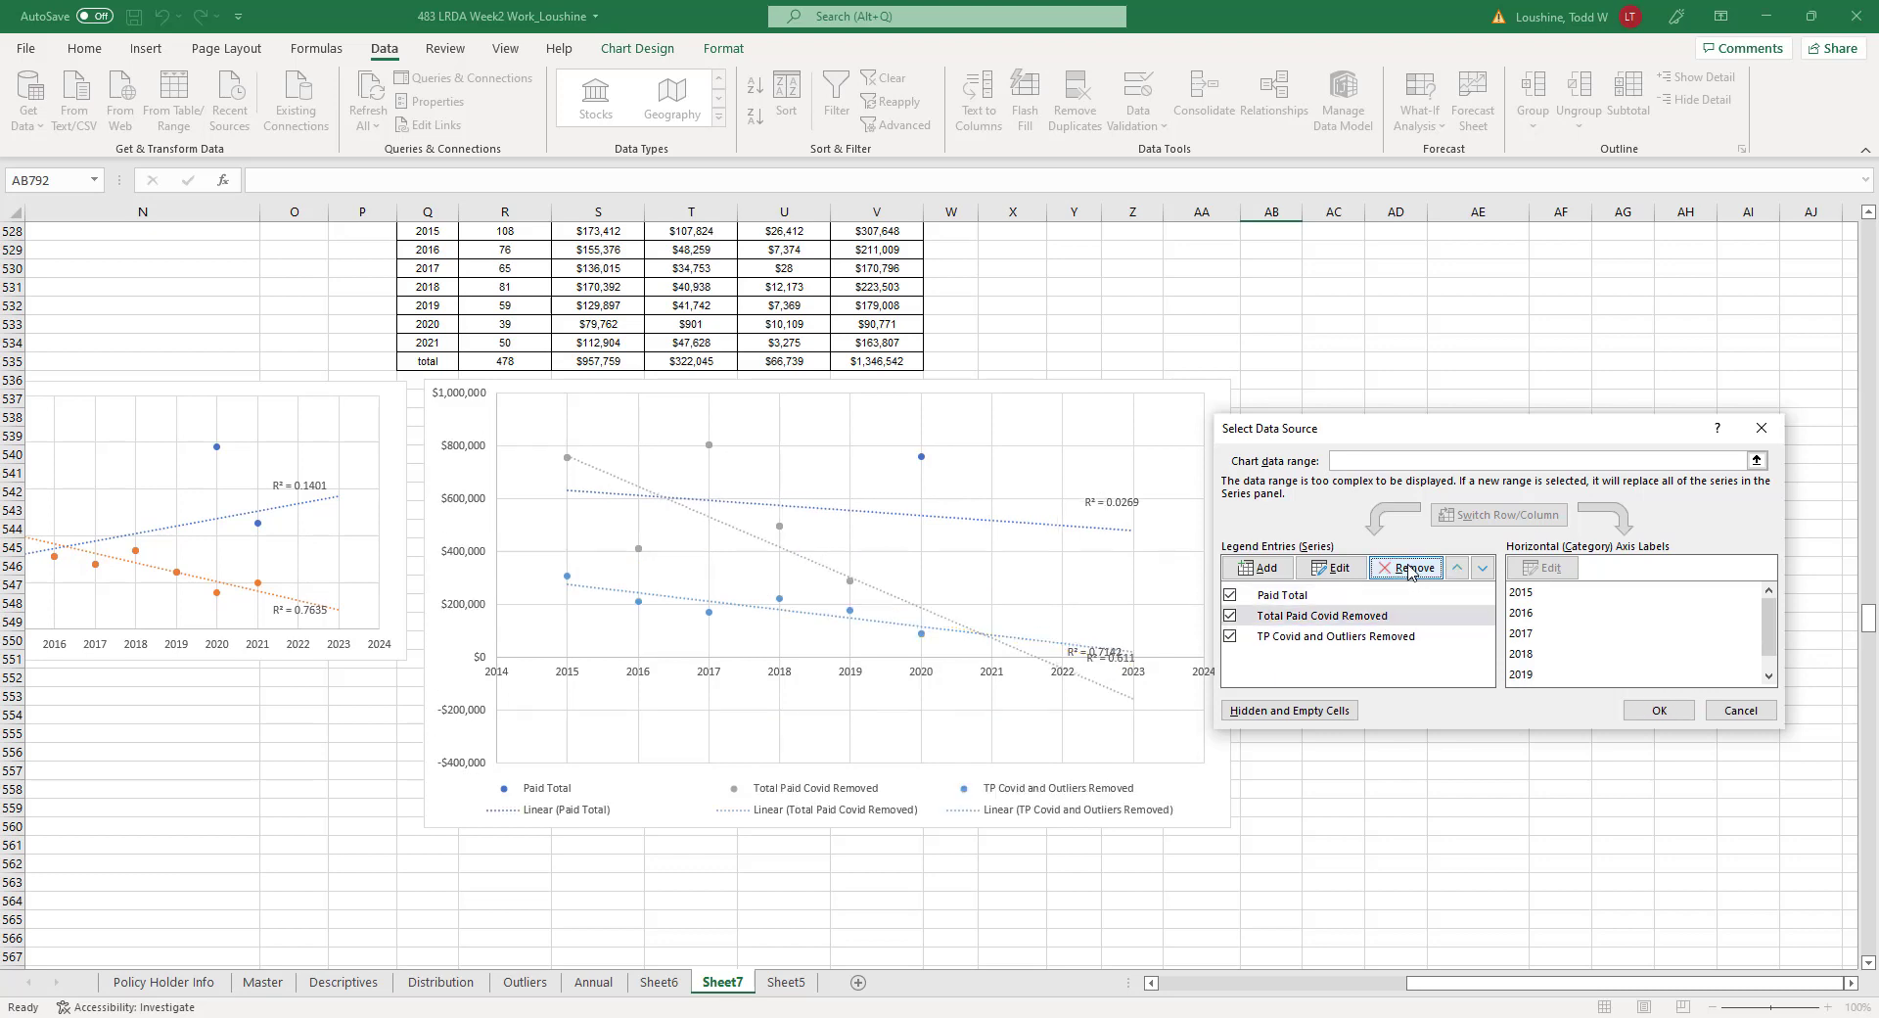
click(1652, 711)
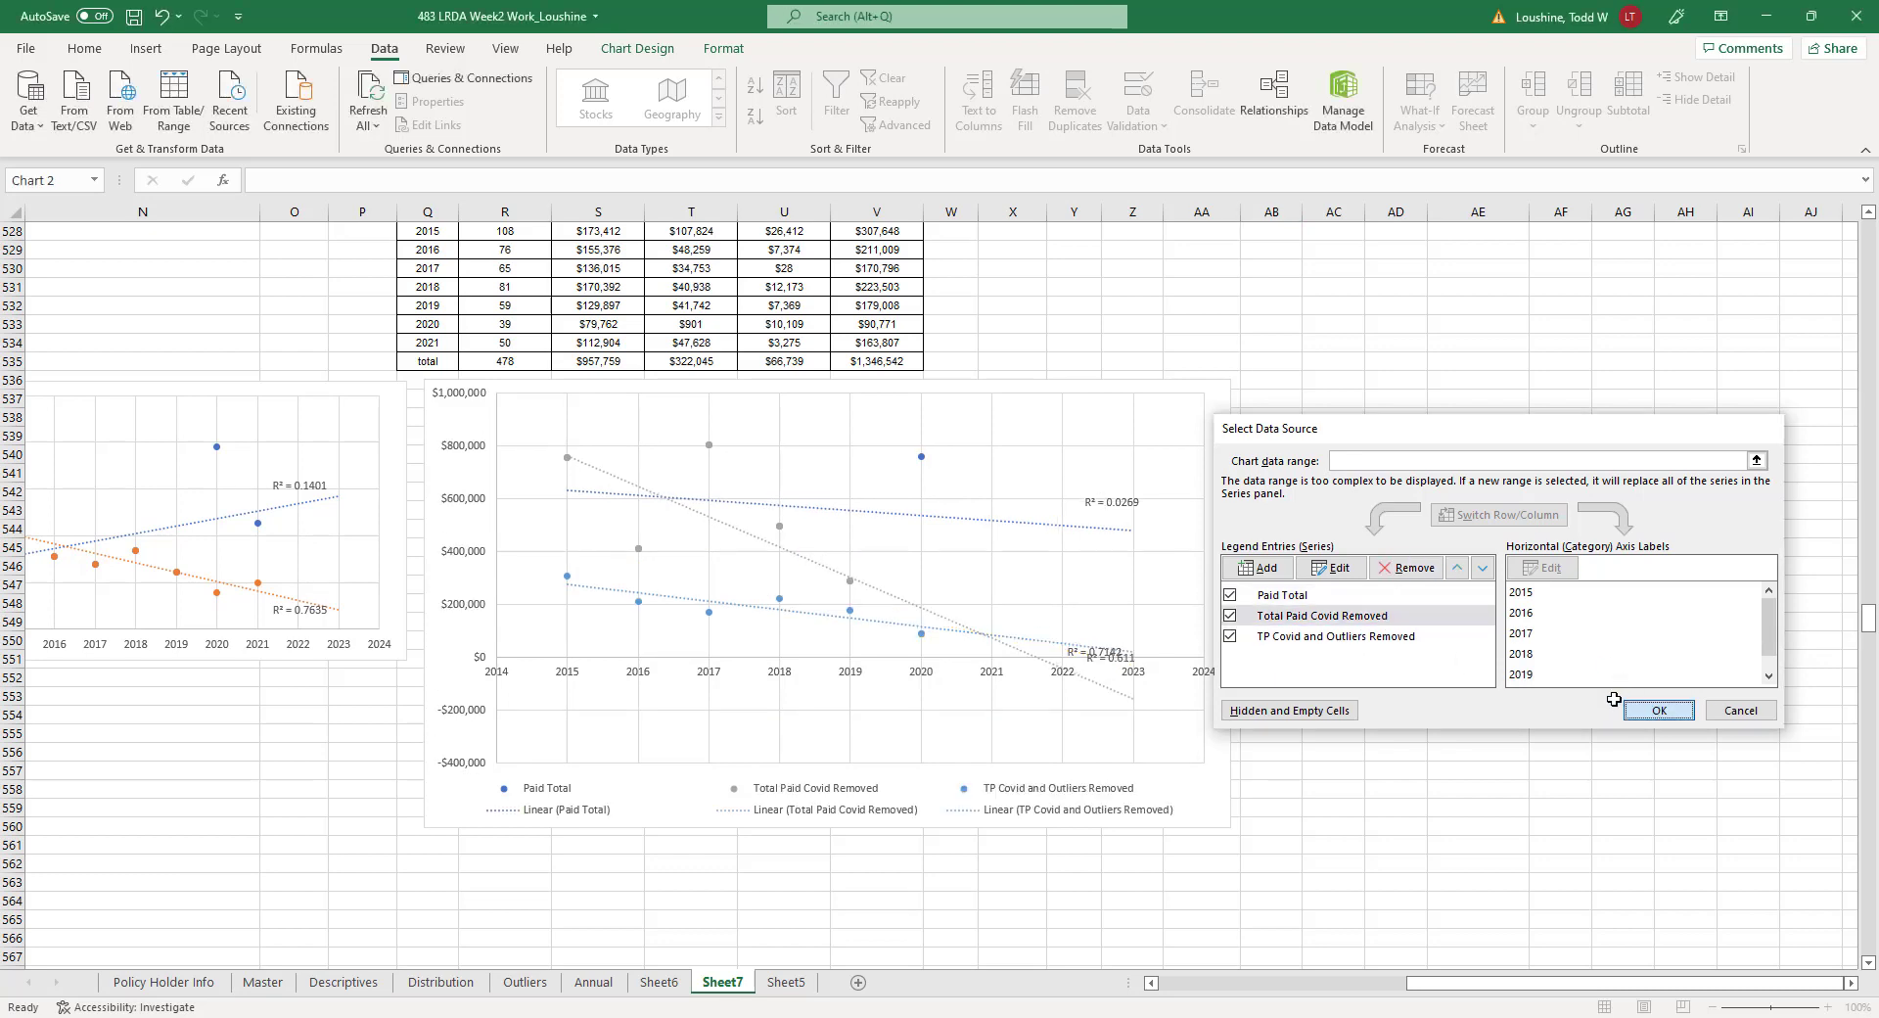
Enlarge the paid amounts chart downward to about row 566 and widen it to about column AE.
drag(1231, 829, 1365, 945)
scroll(1484, 700, down, 5)
scroll(1405, 676, up, 4)
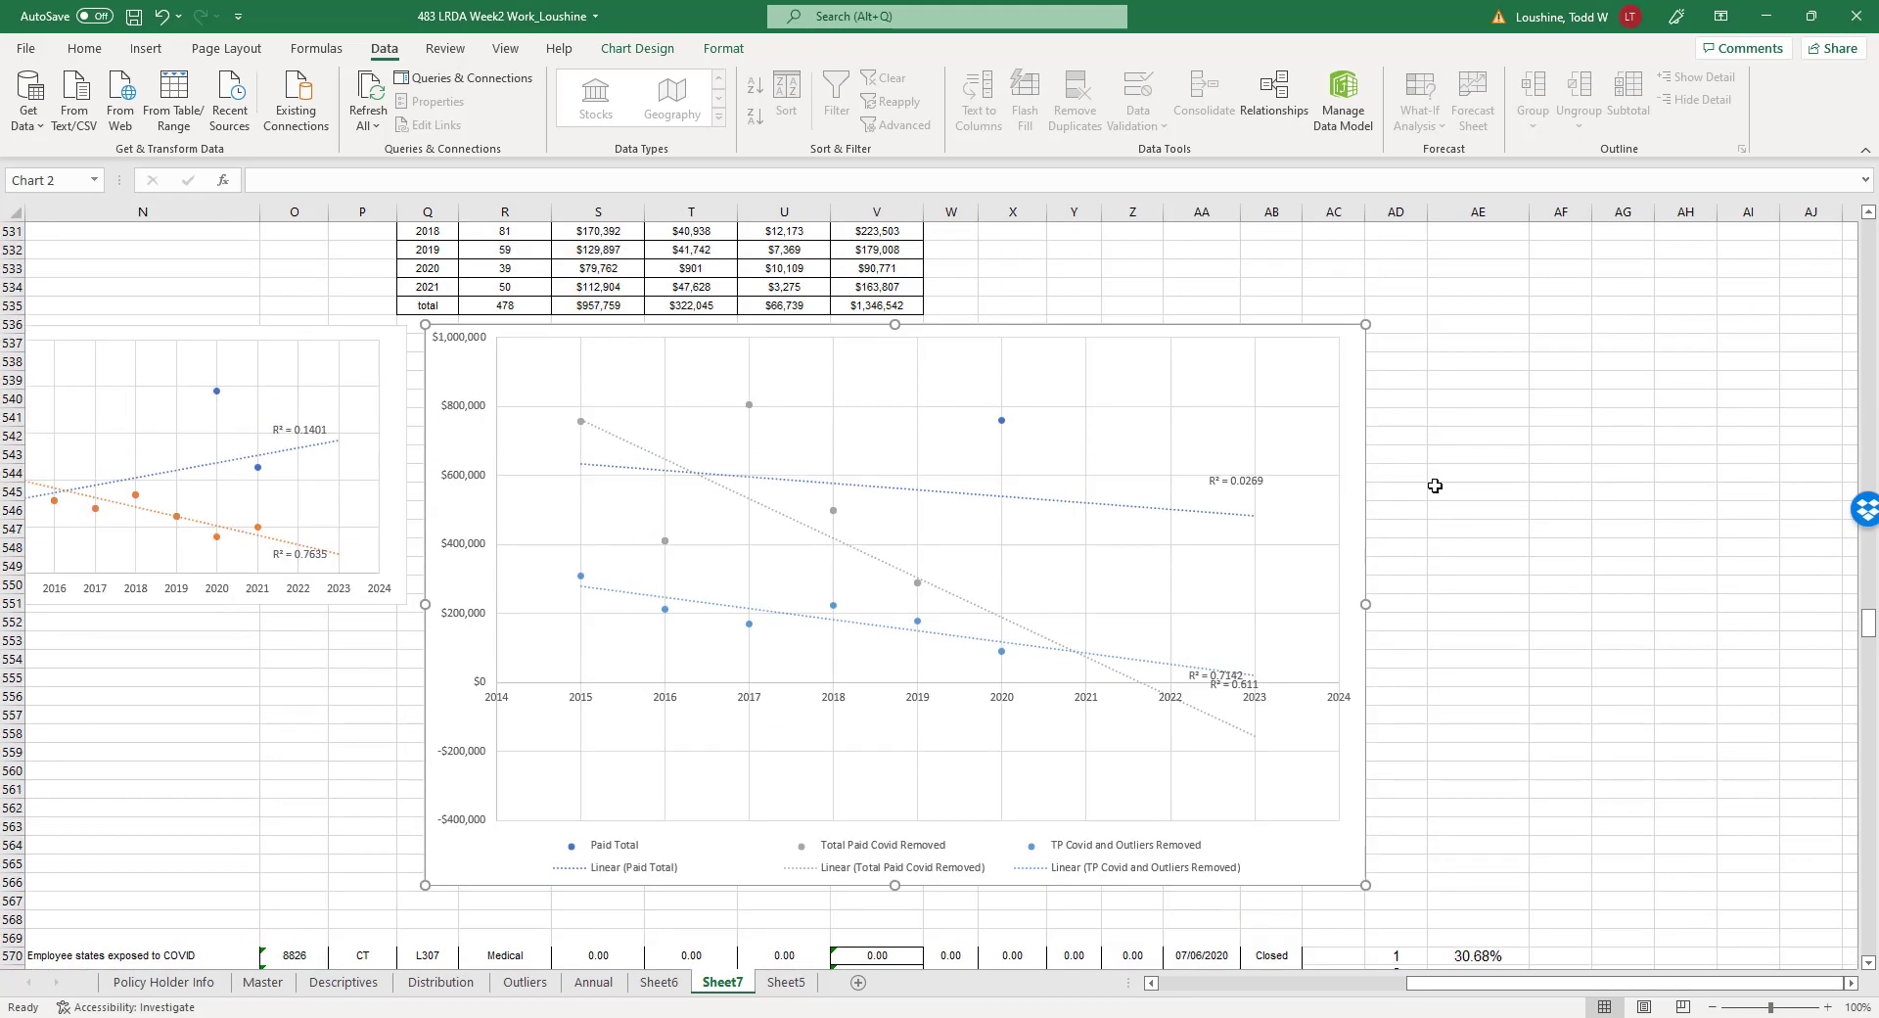
drag(1366, 325, 1546, 325)
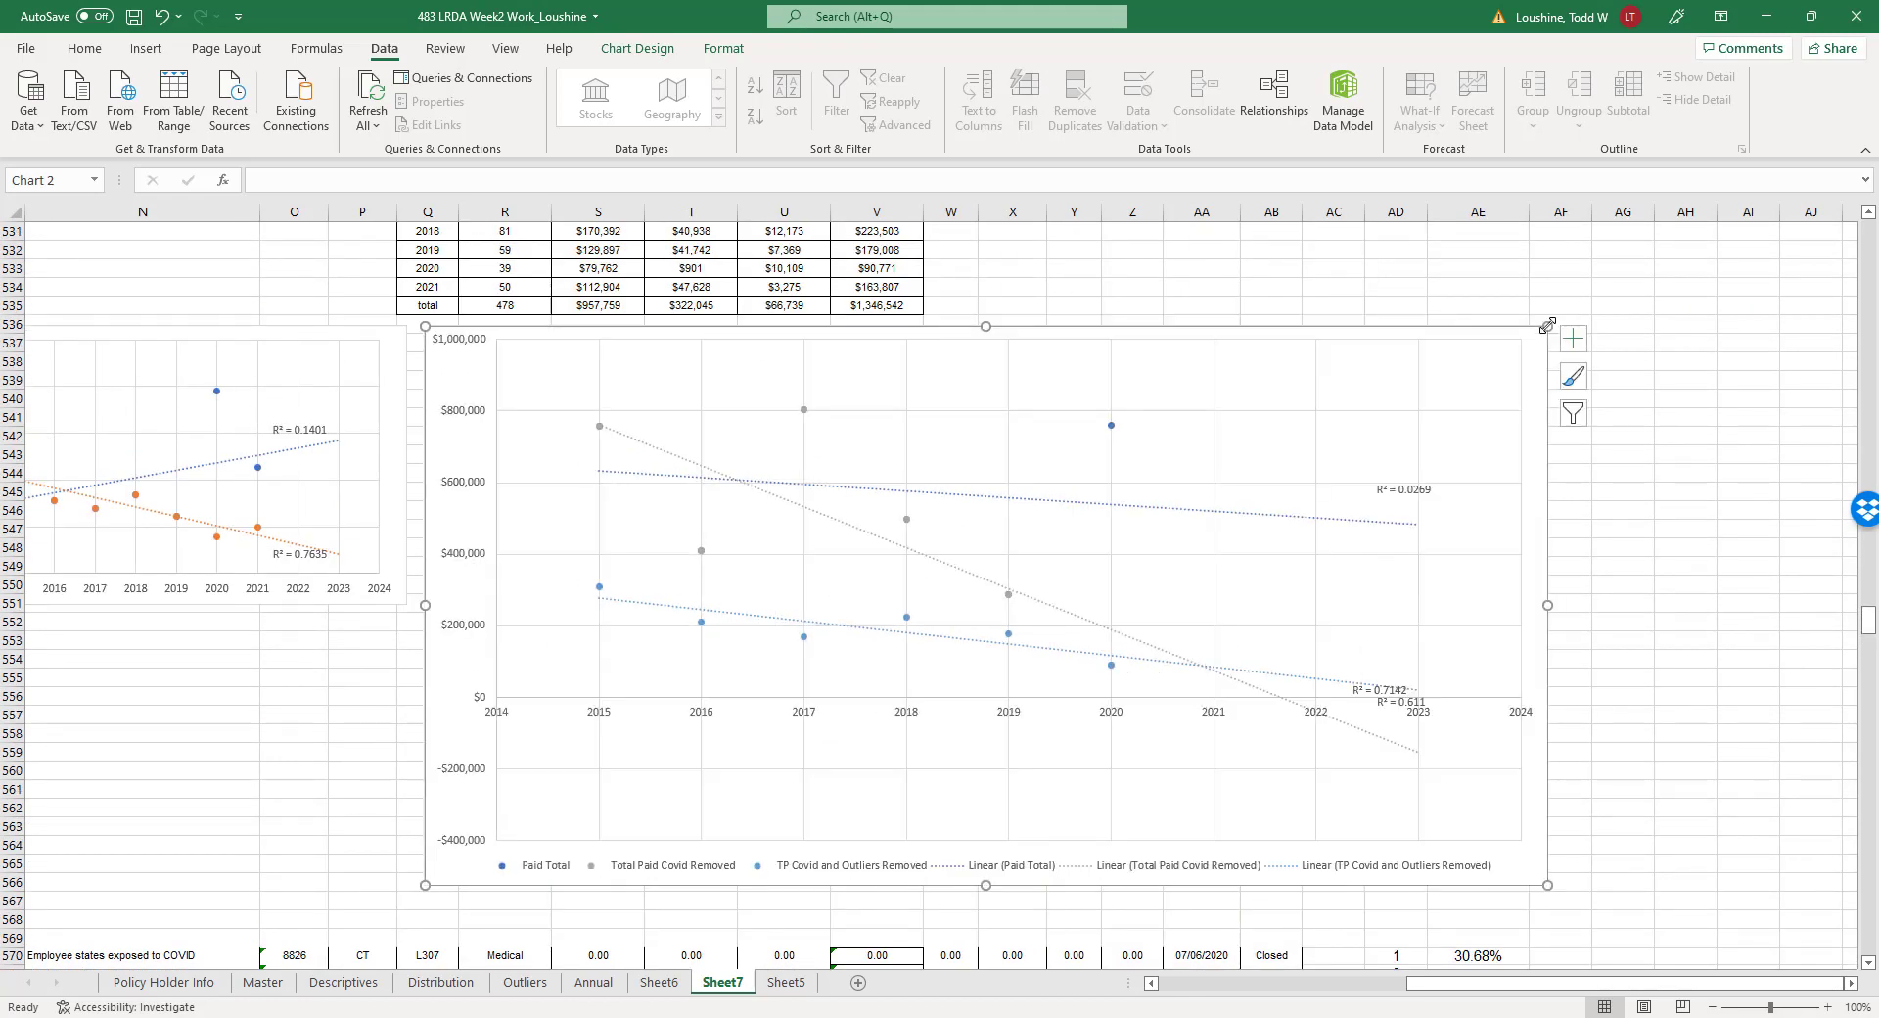
click(1622, 509)
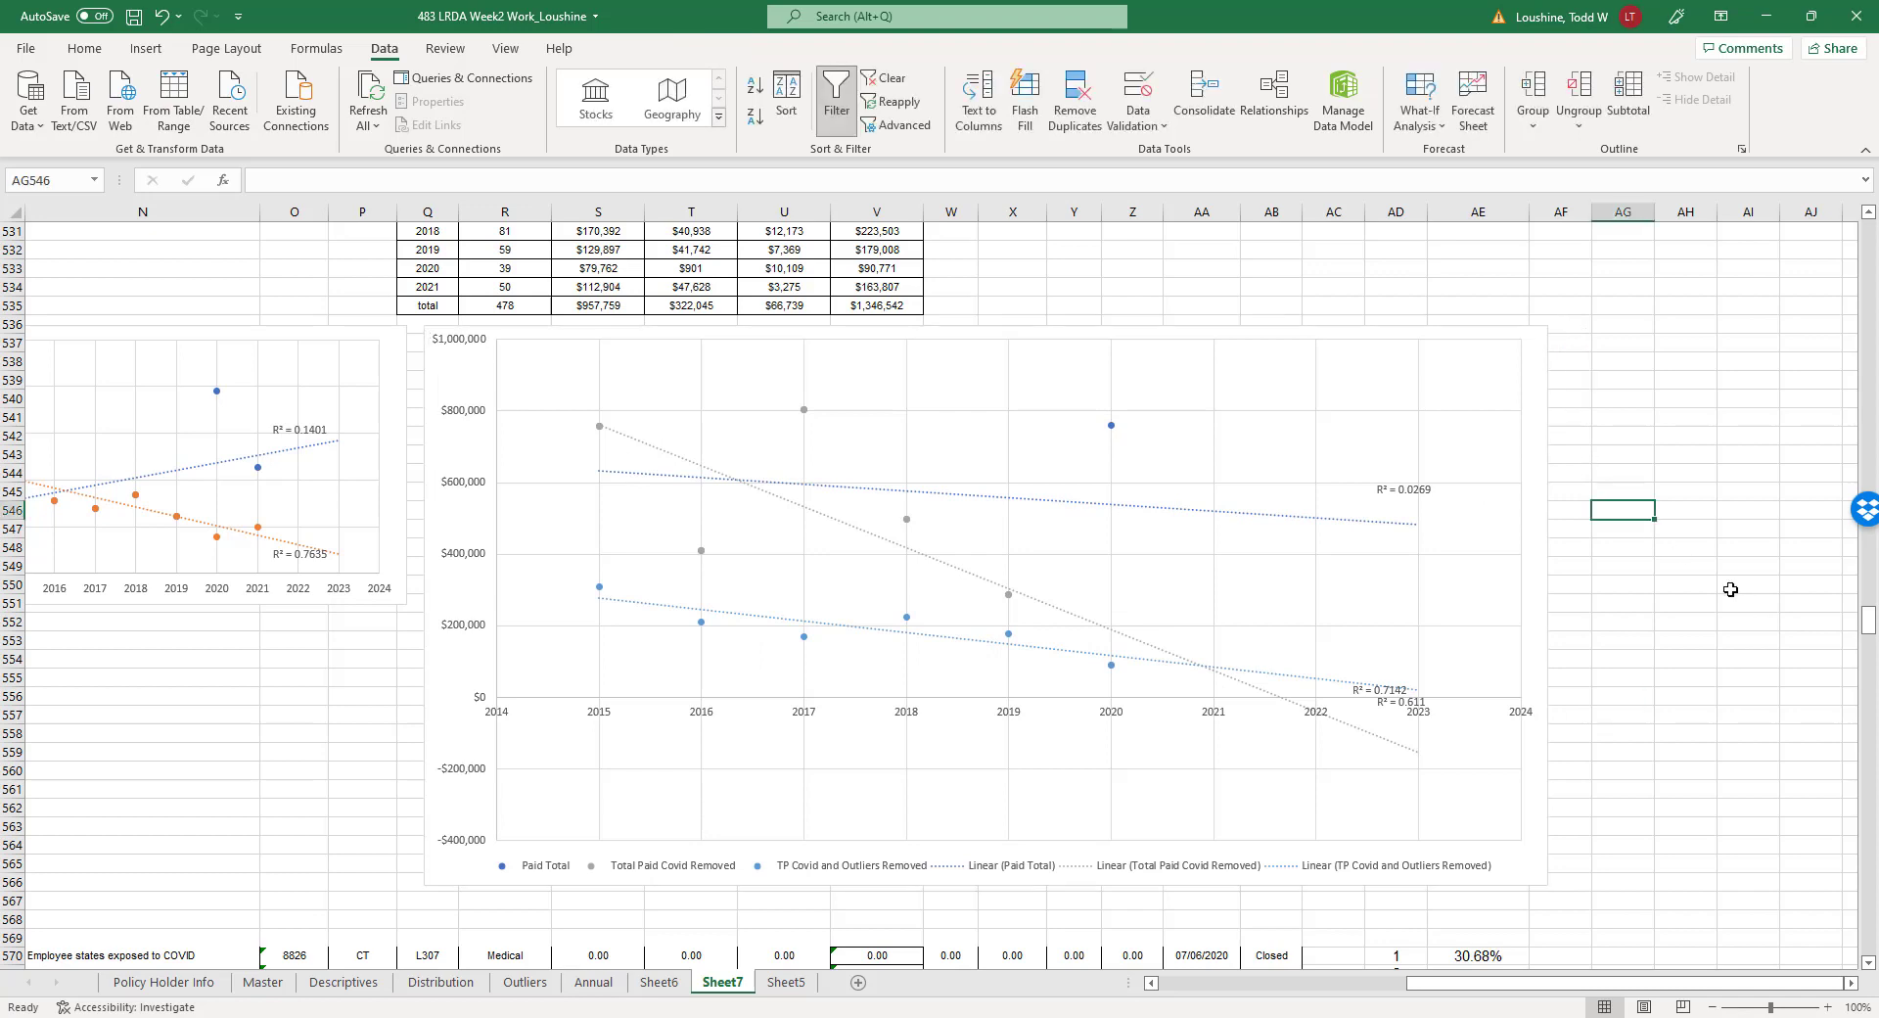
Move the R² label of the Total Paid Covid Removed trendline below the year axis, clear of the overlapping label.
click(1409, 689)
drag(1390, 675, 1383, 668)
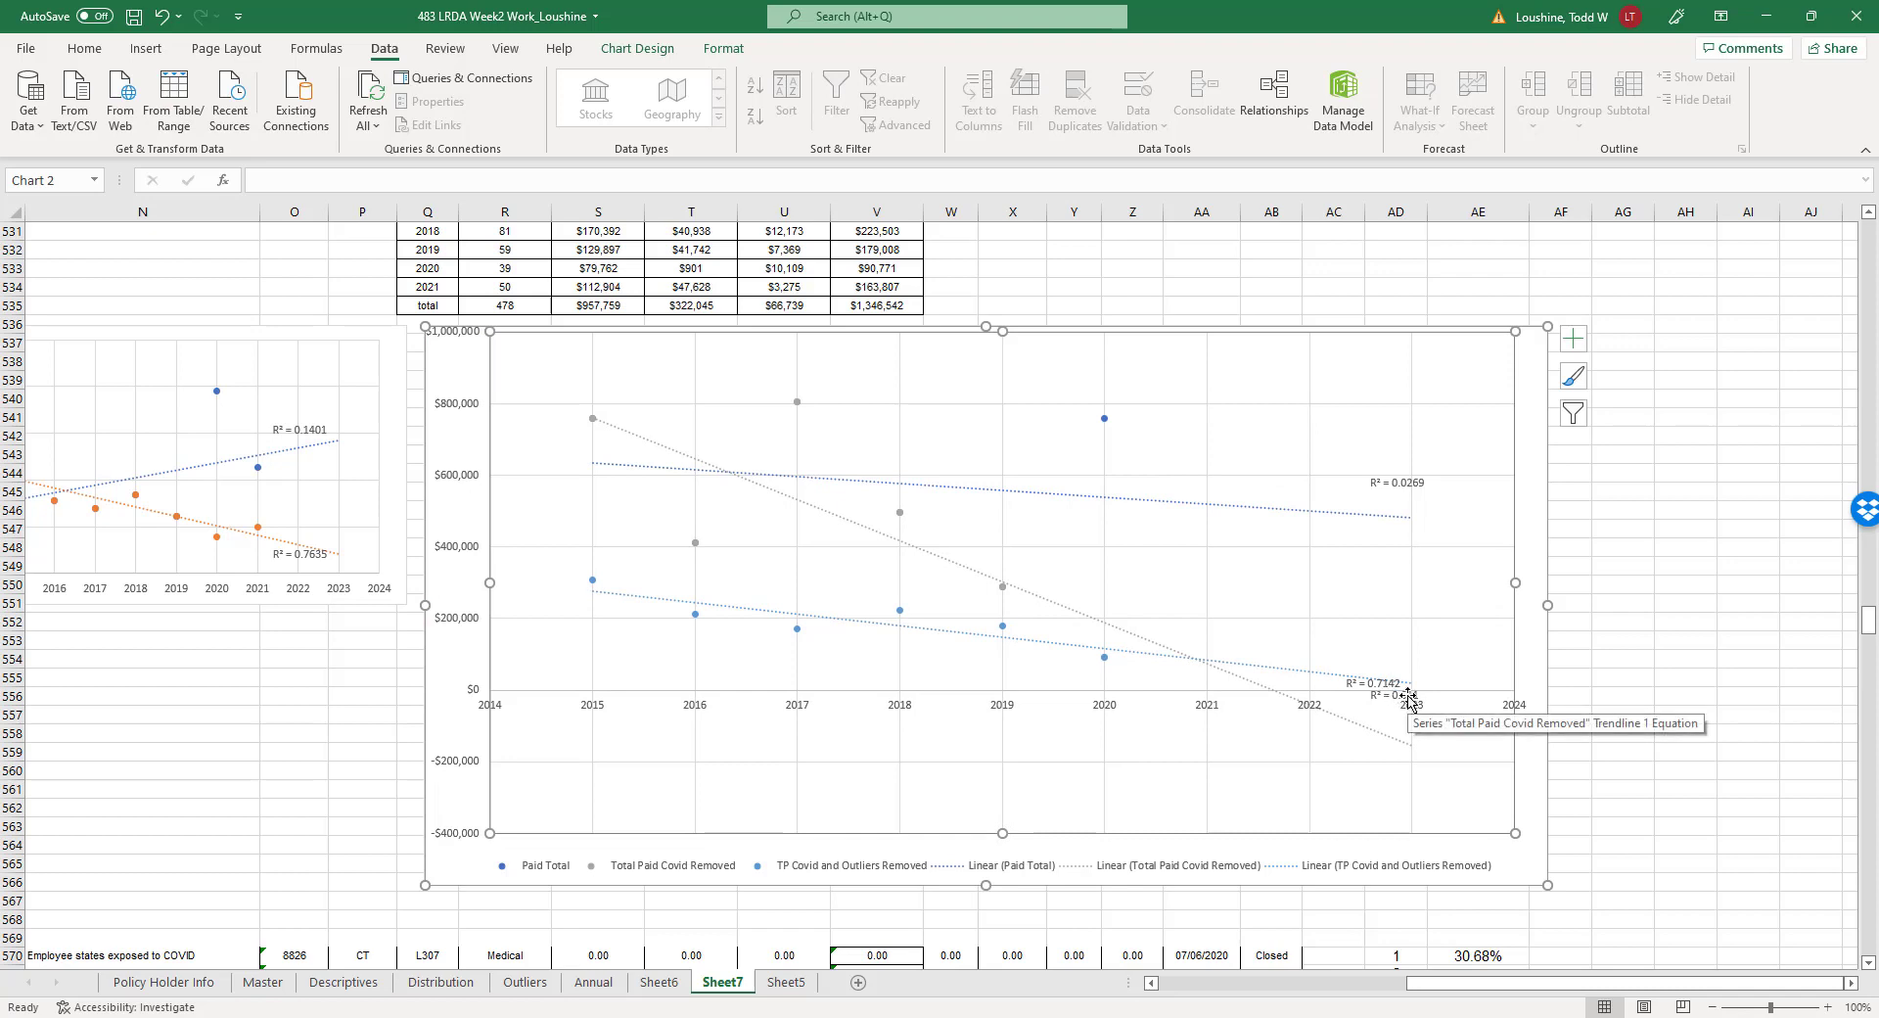
click(1410, 697)
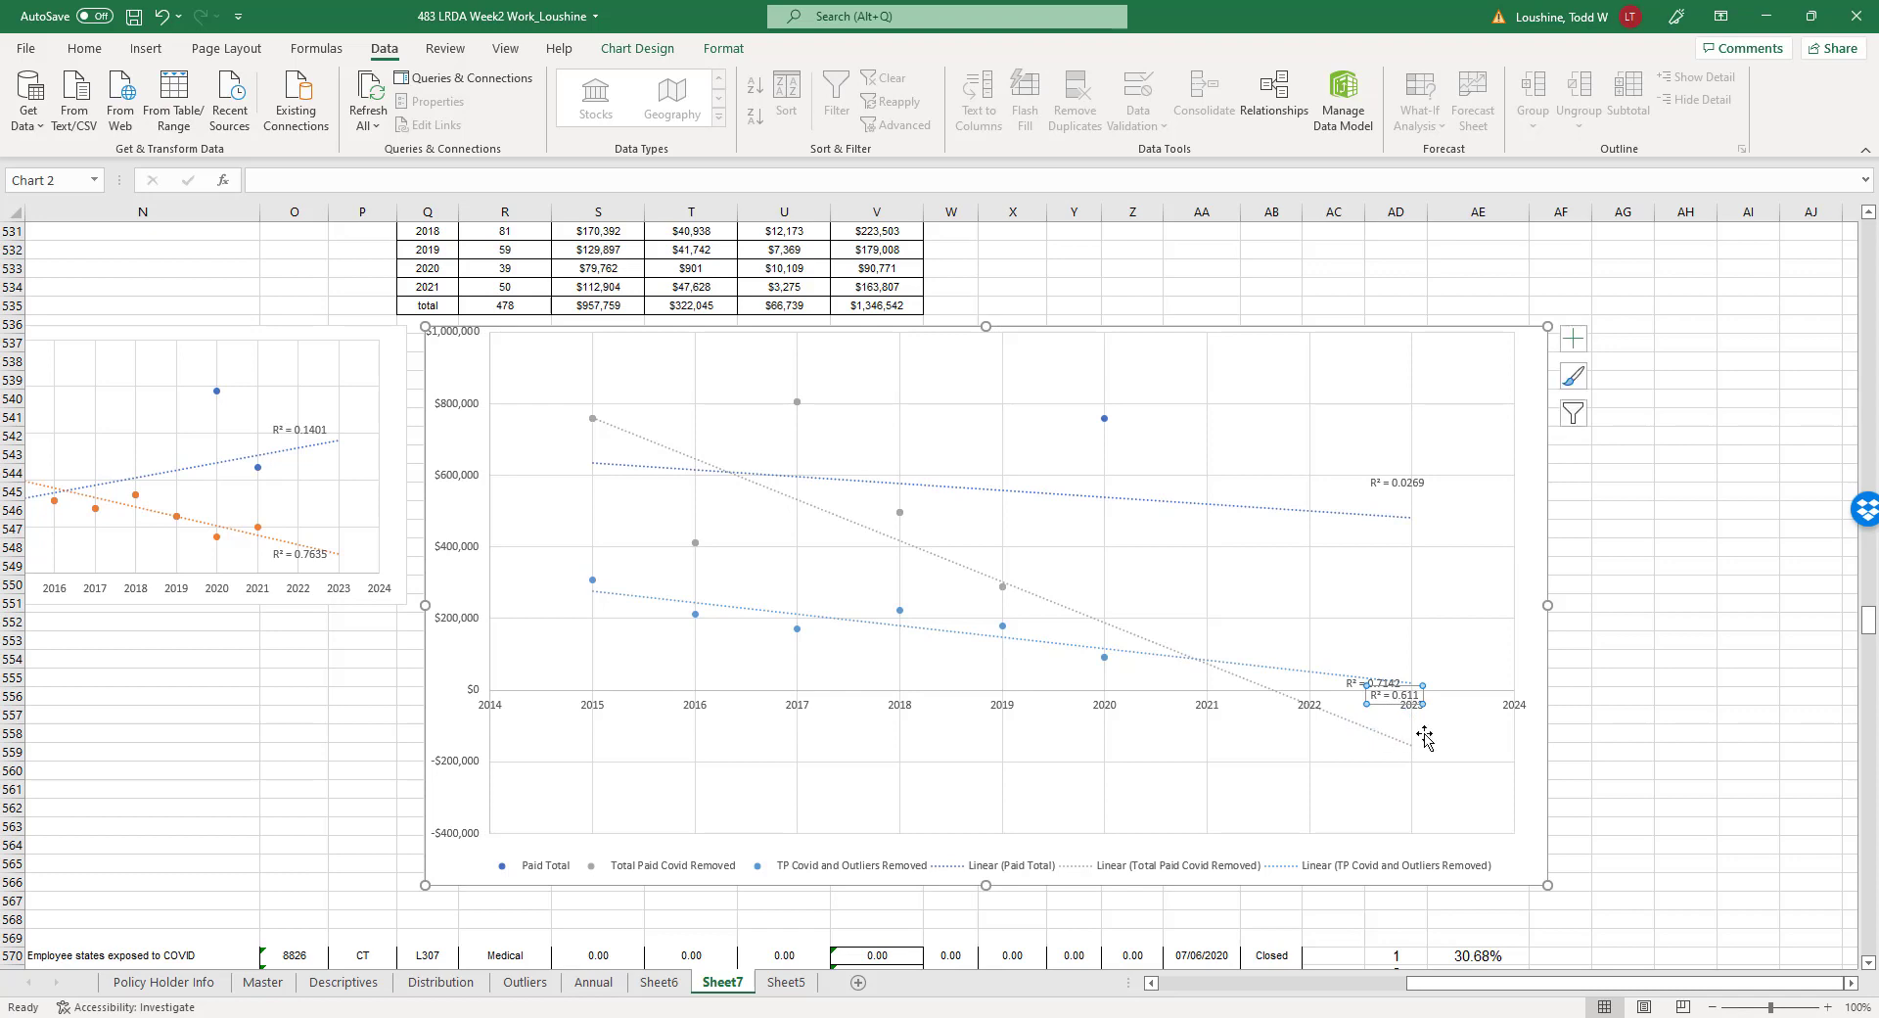
drag(1410, 696, 1425, 736)
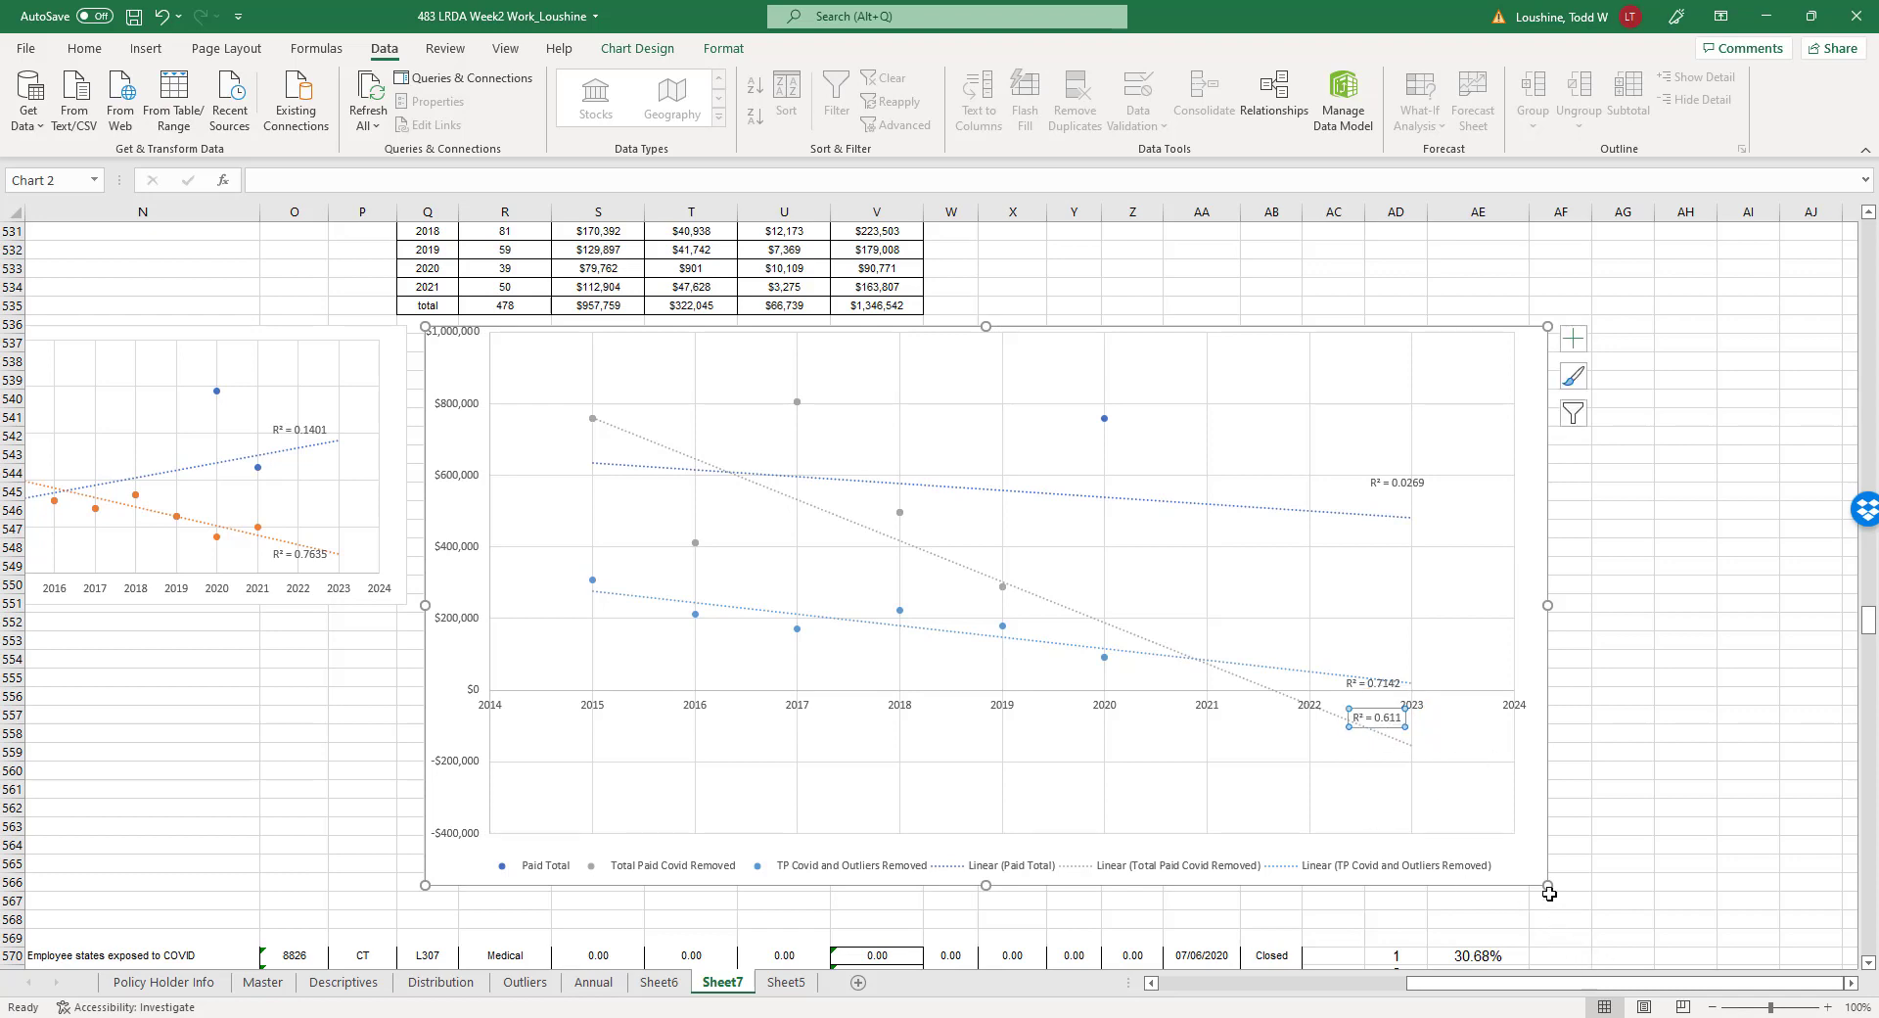
Enlarge the paid amounts chart slightly more in both width and height, up to about column AF.
drag(1549, 892, 1607, 918)
click(1746, 753)
scroll(1760, 751, down, 1)
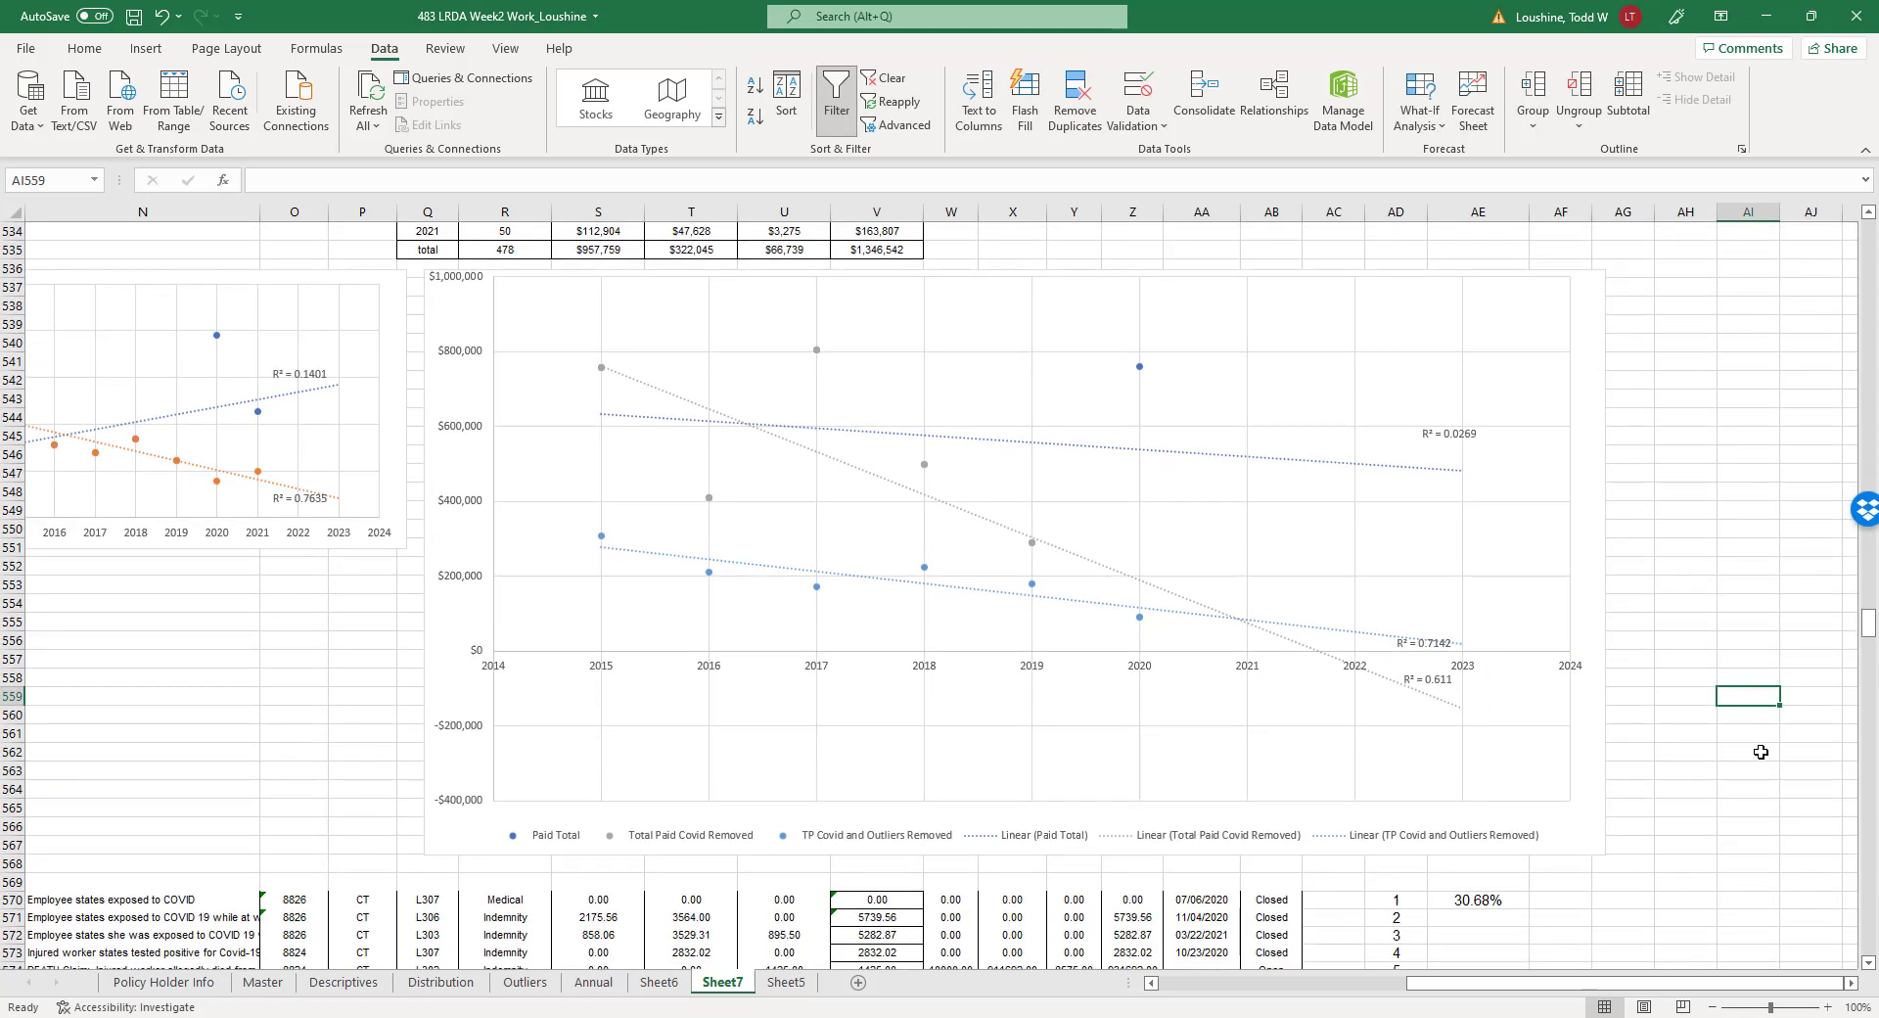
scroll(1761, 752, down, 1)
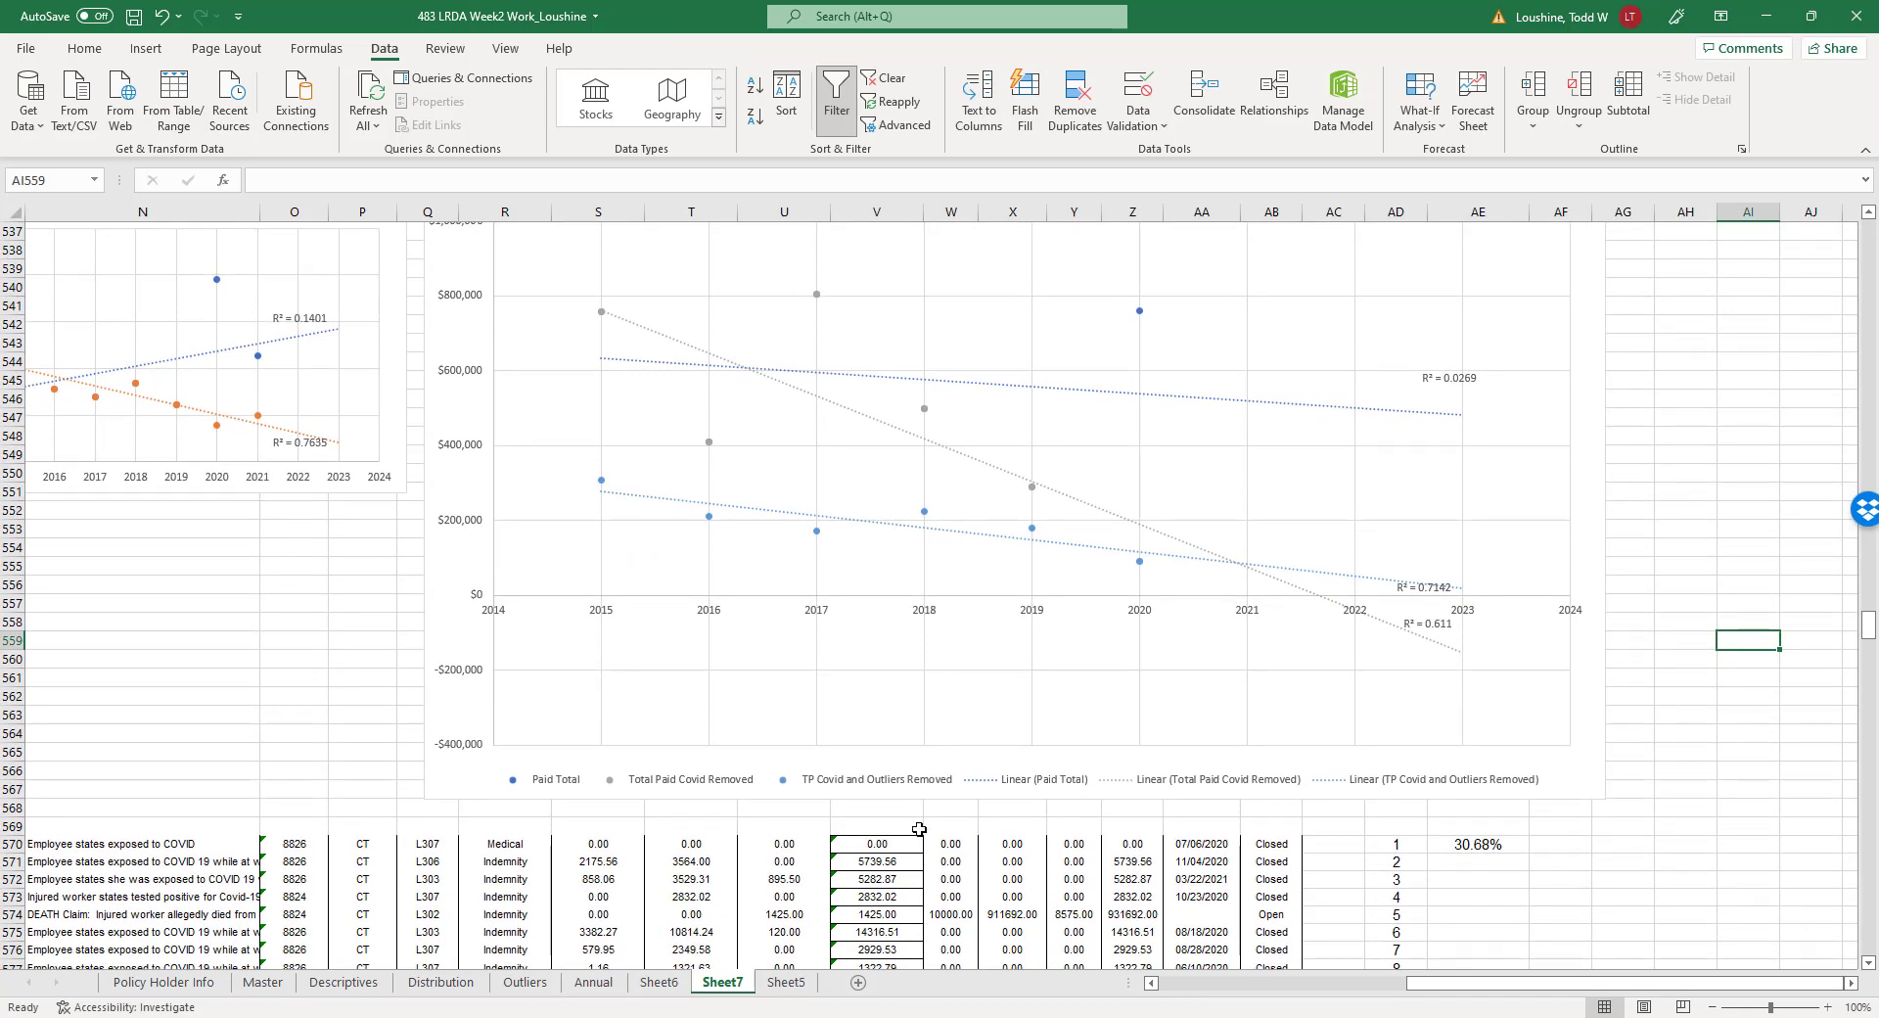
Set the marker border of the TP Covid and Outliers Removed series to a solid red line.
click(788, 779)
right_click(786, 784)
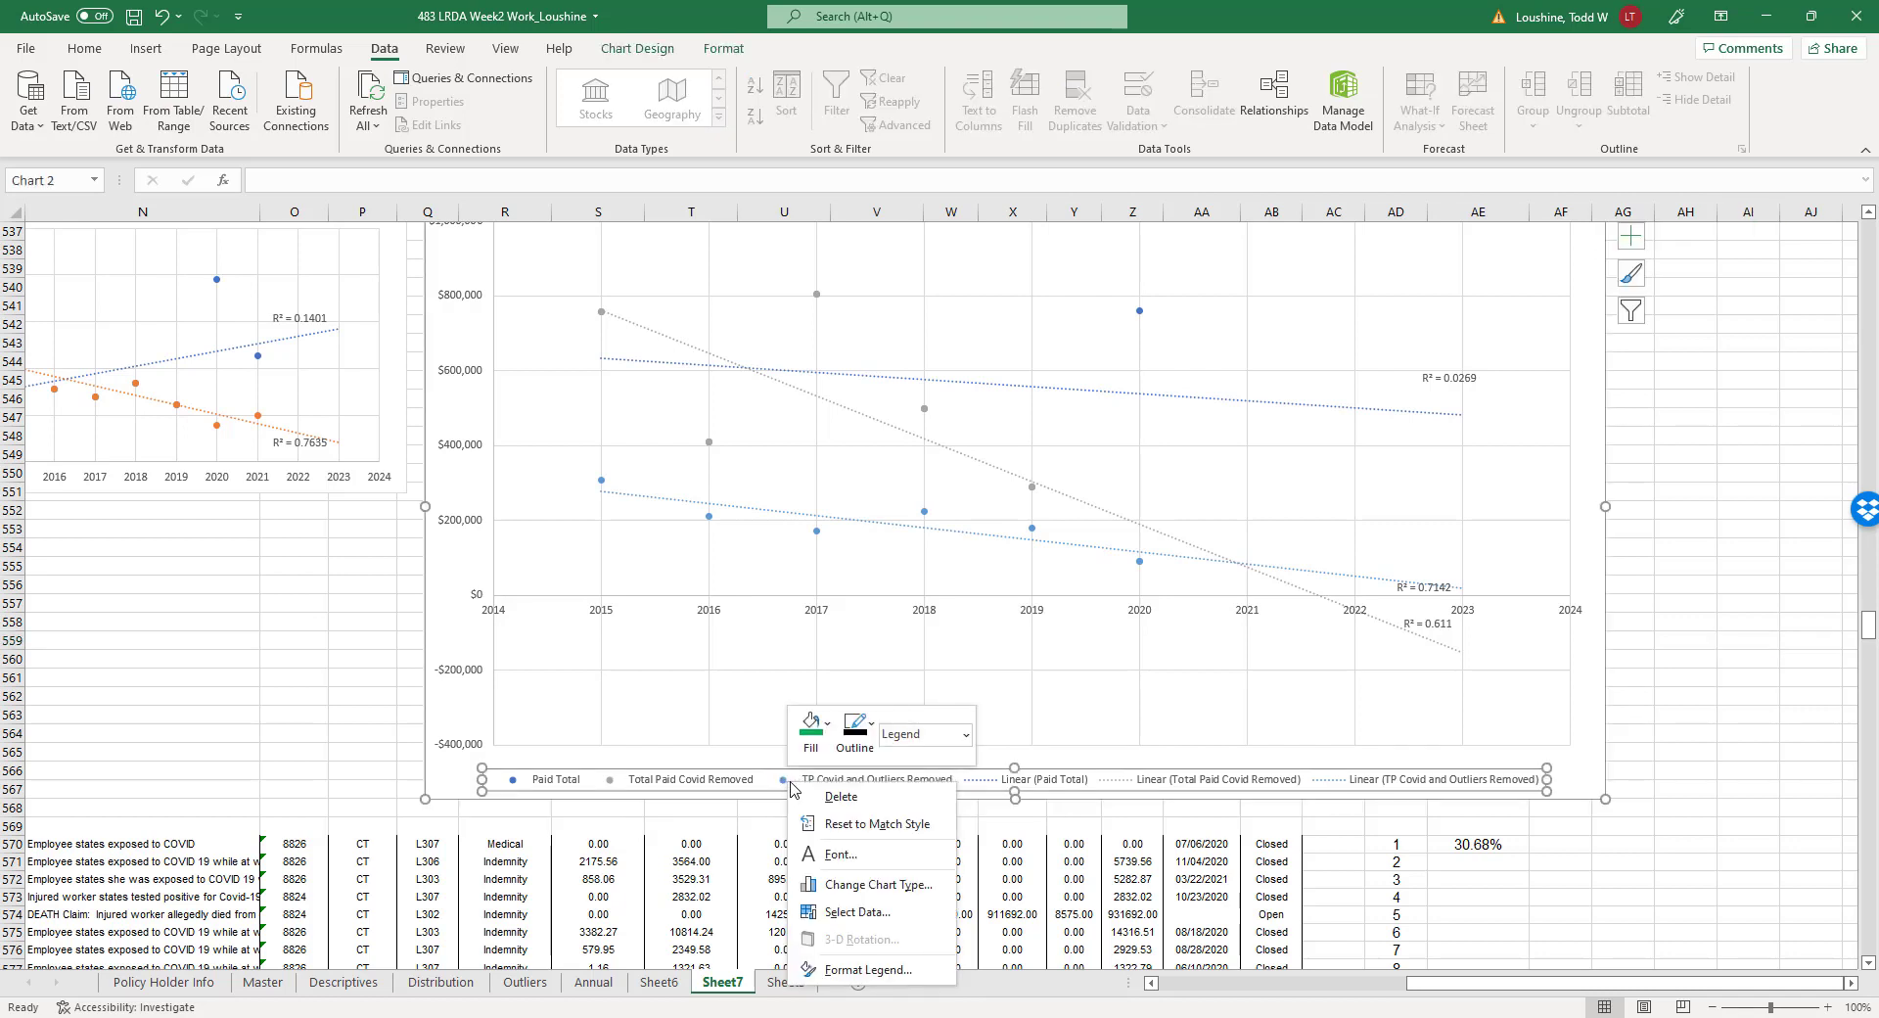
right_click(711, 525)
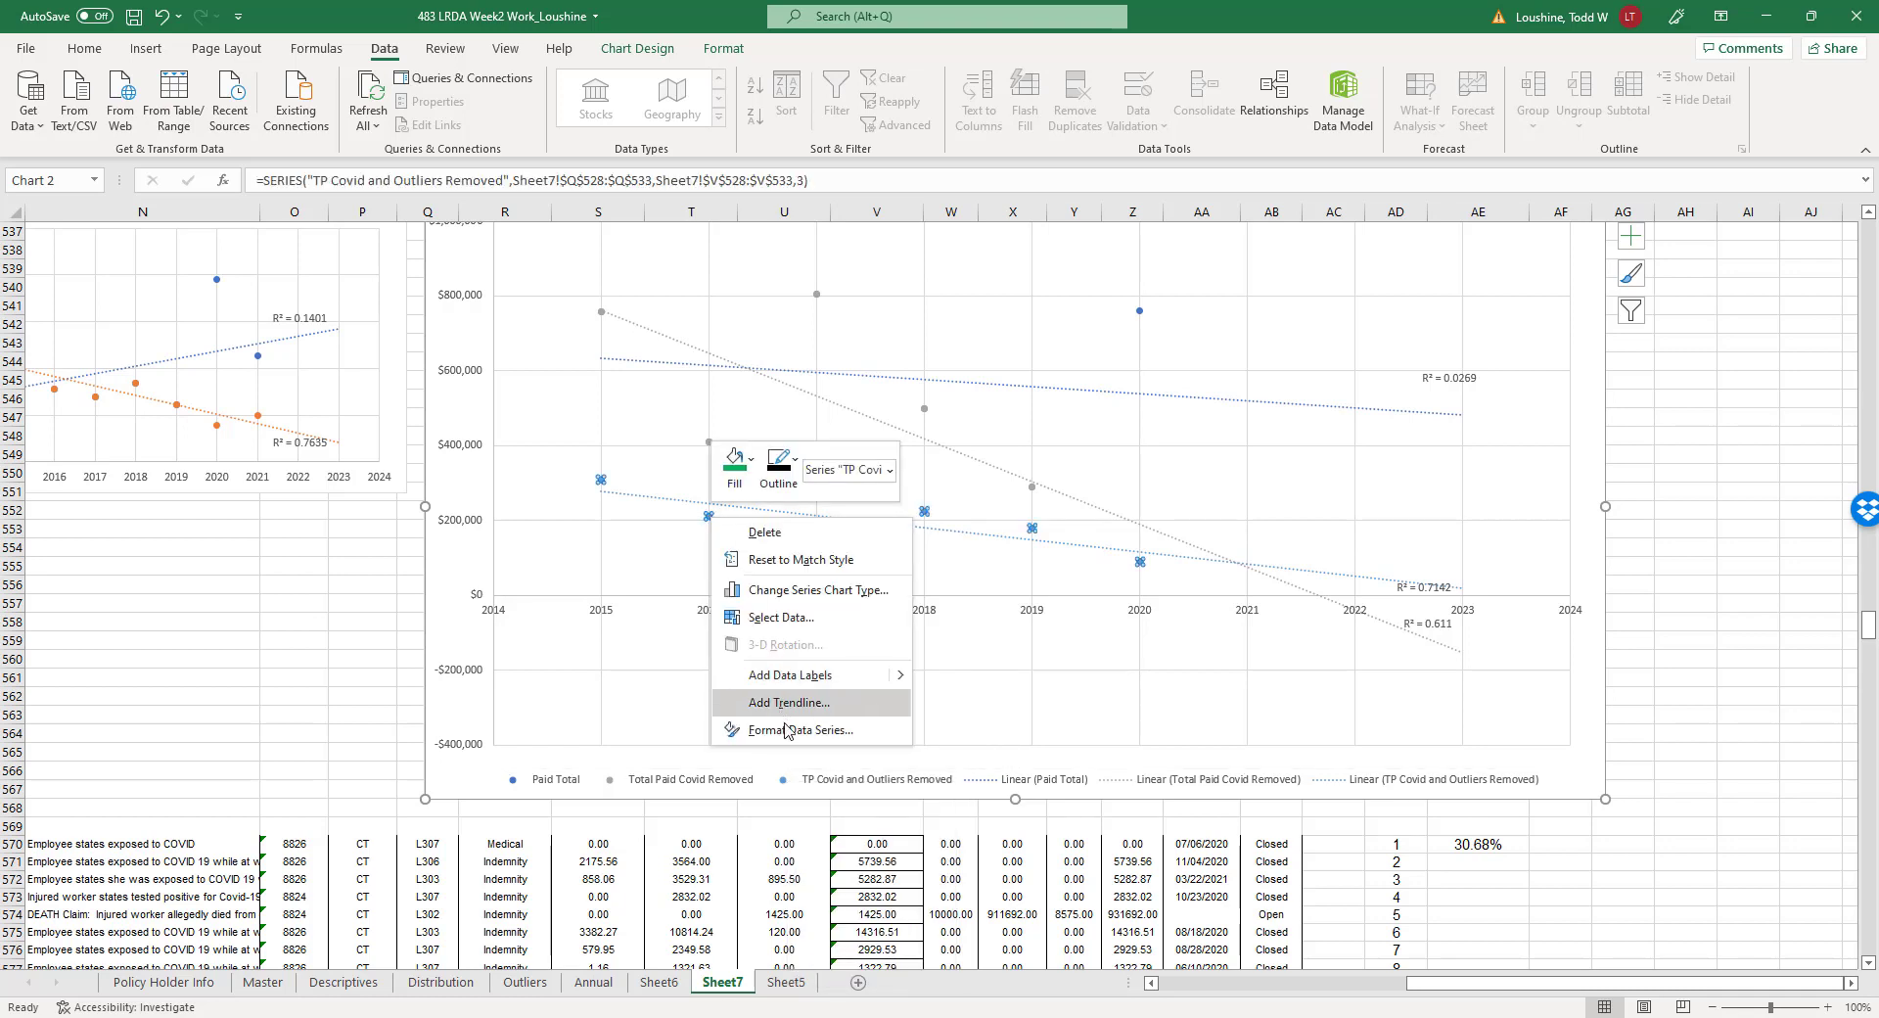
click(788, 730)
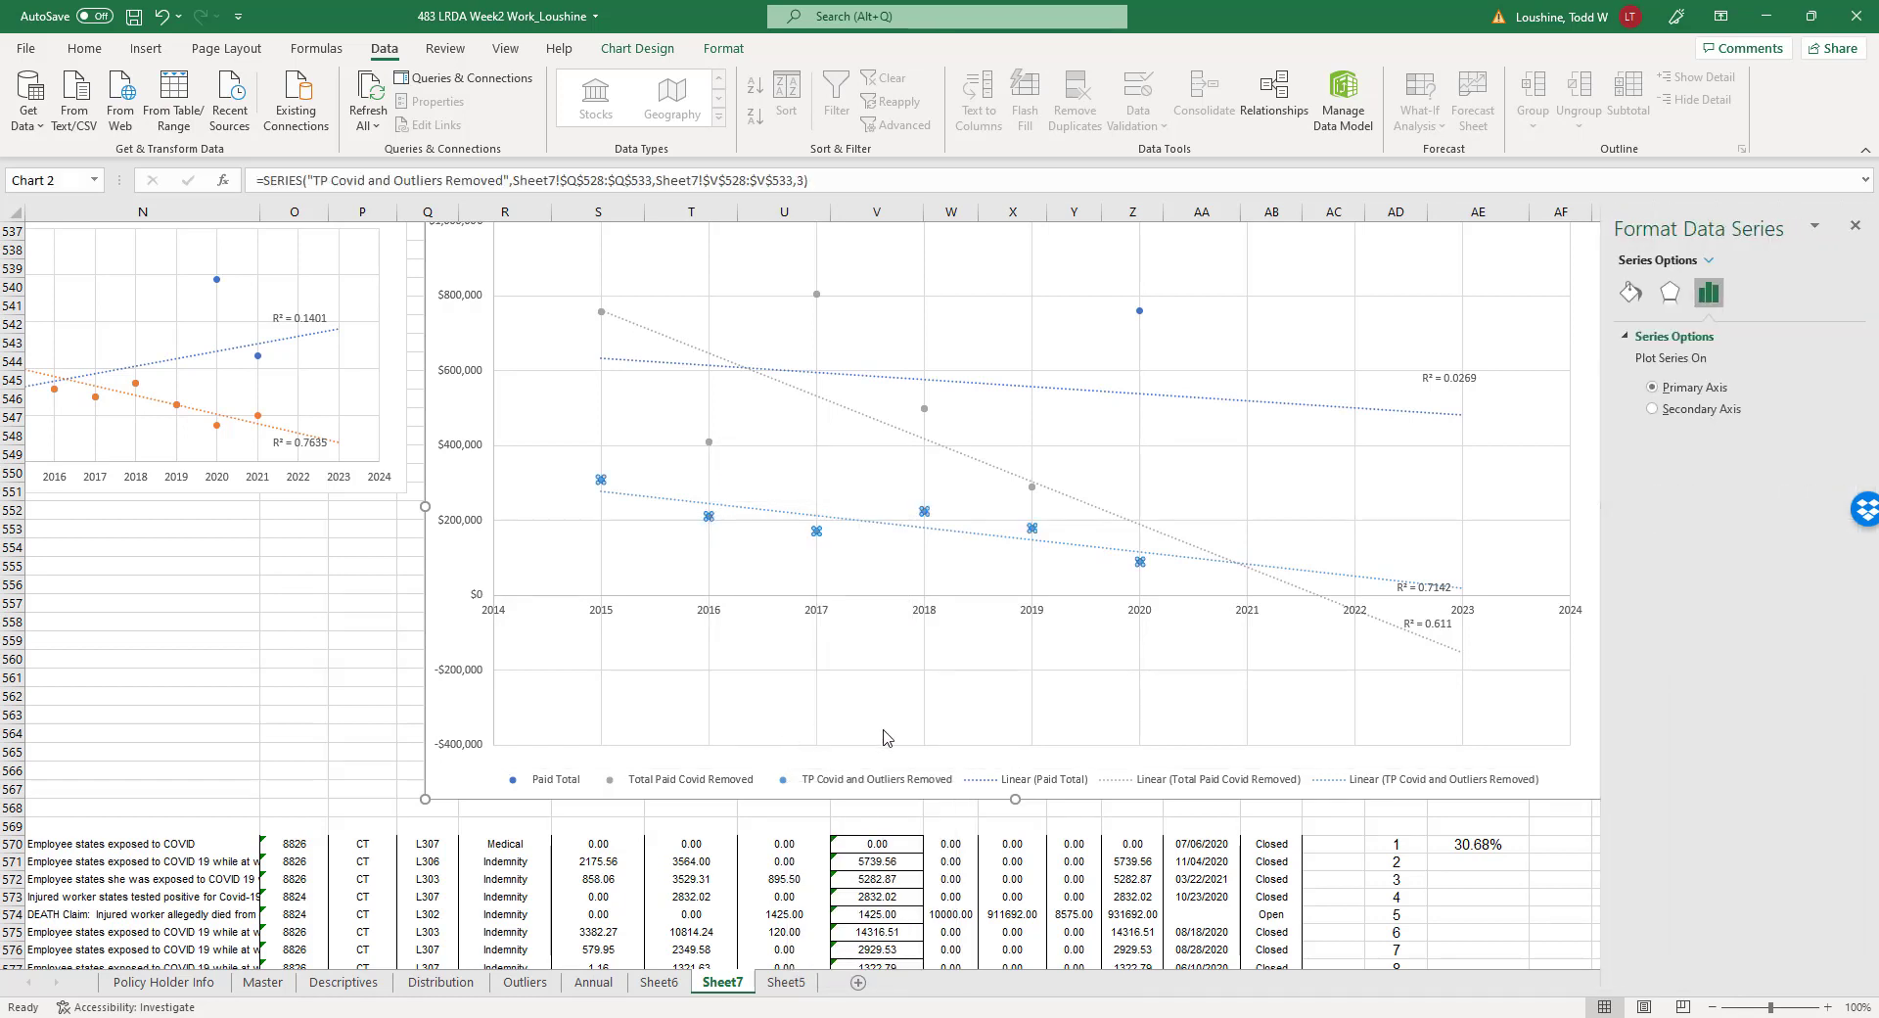
click(1630, 291)
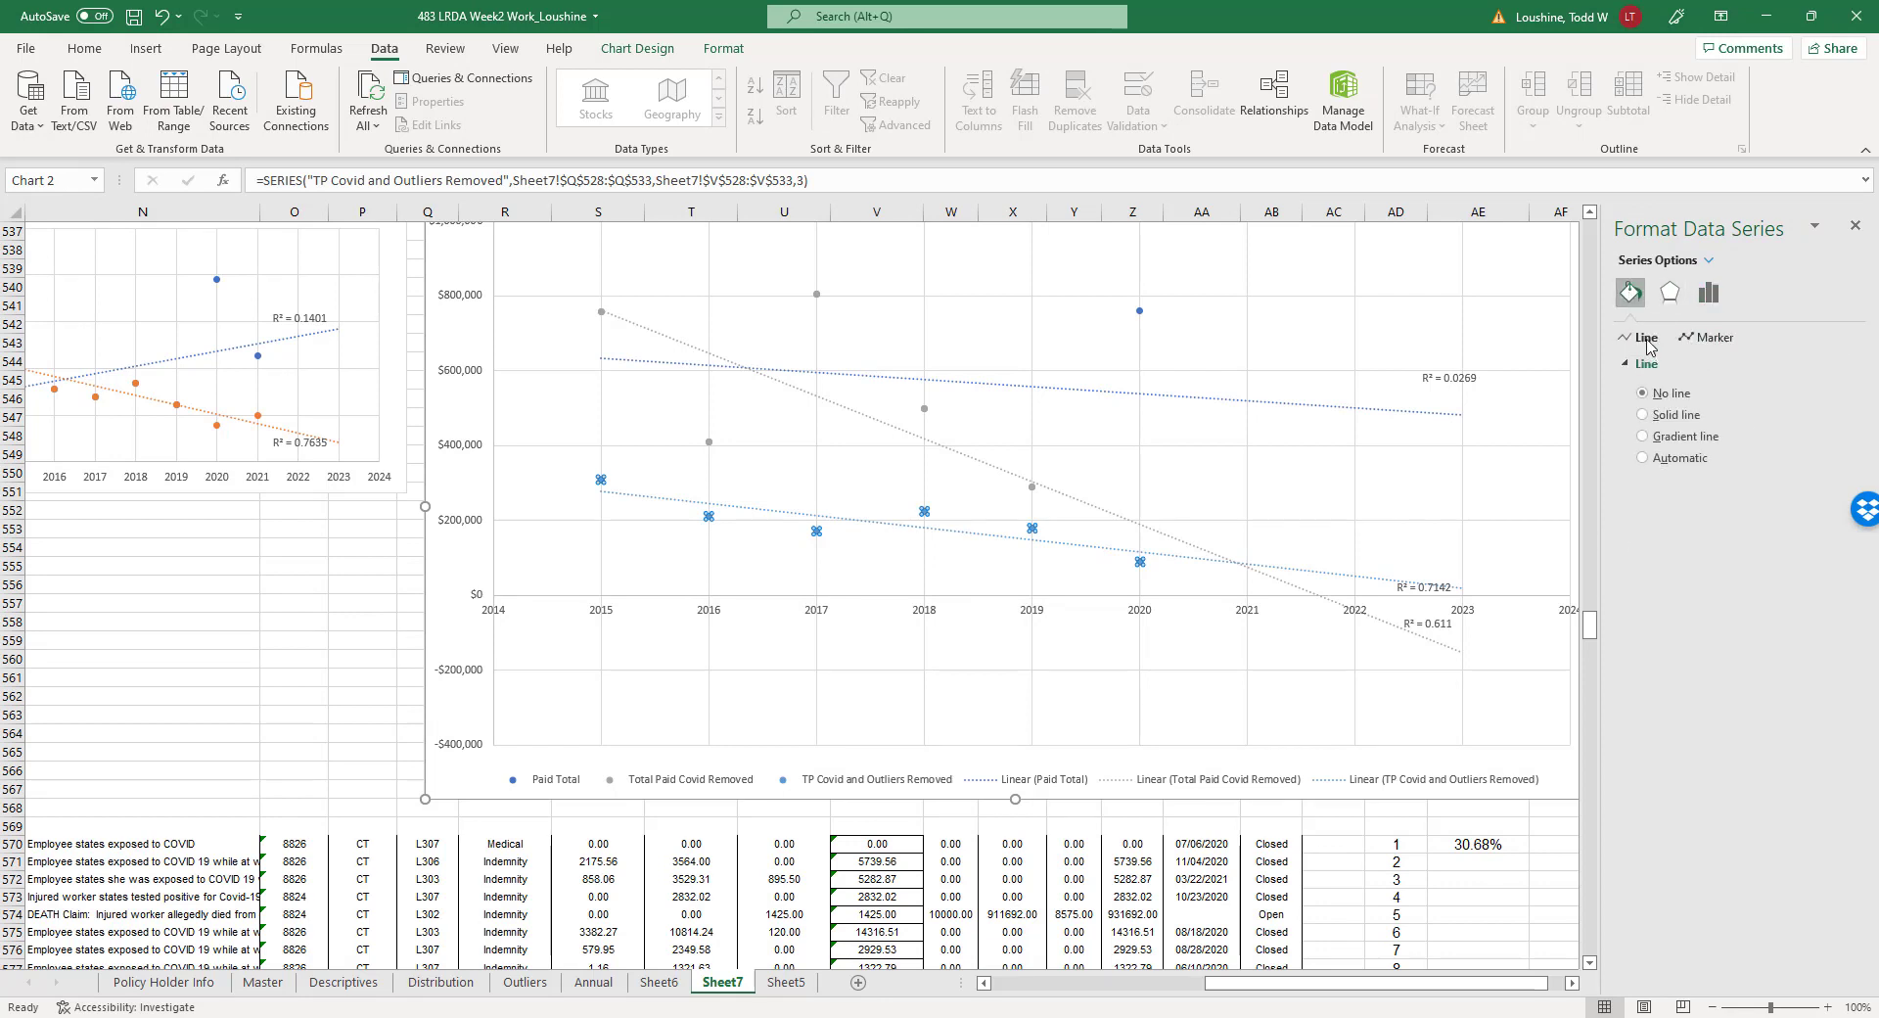
click(1669, 291)
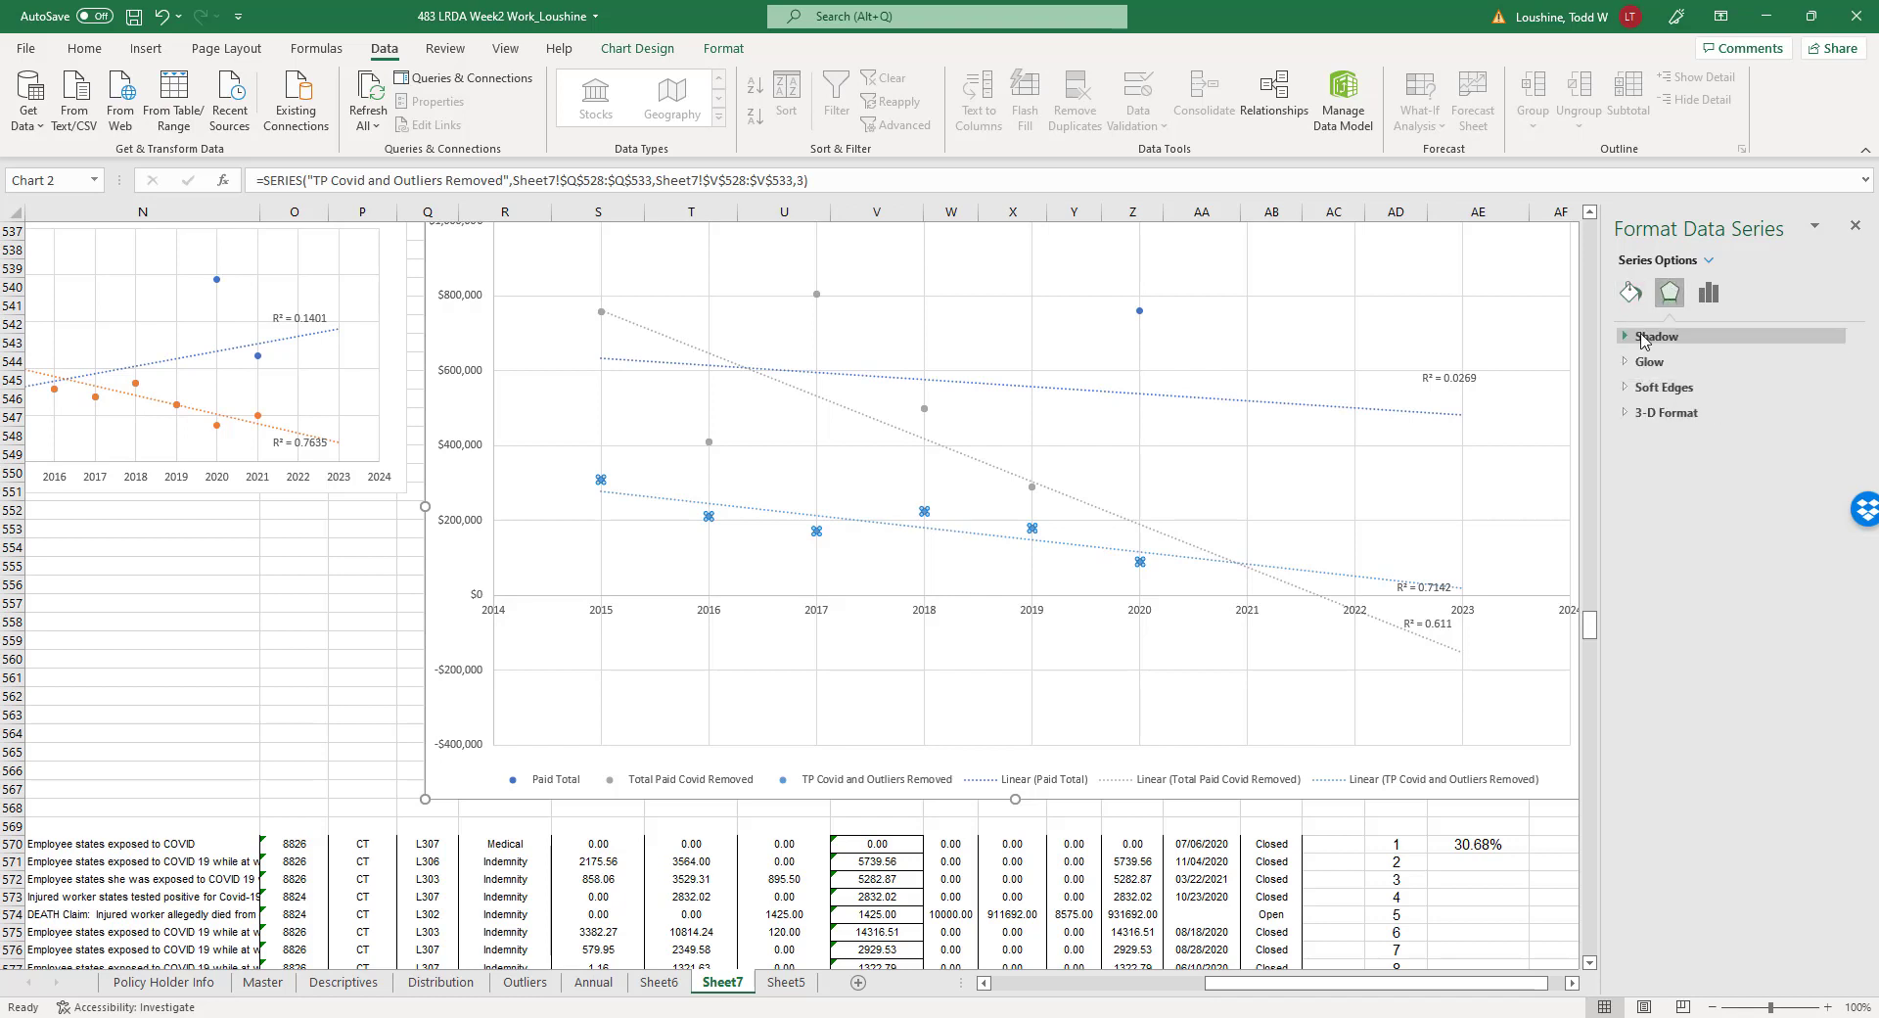
click(1708, 292)
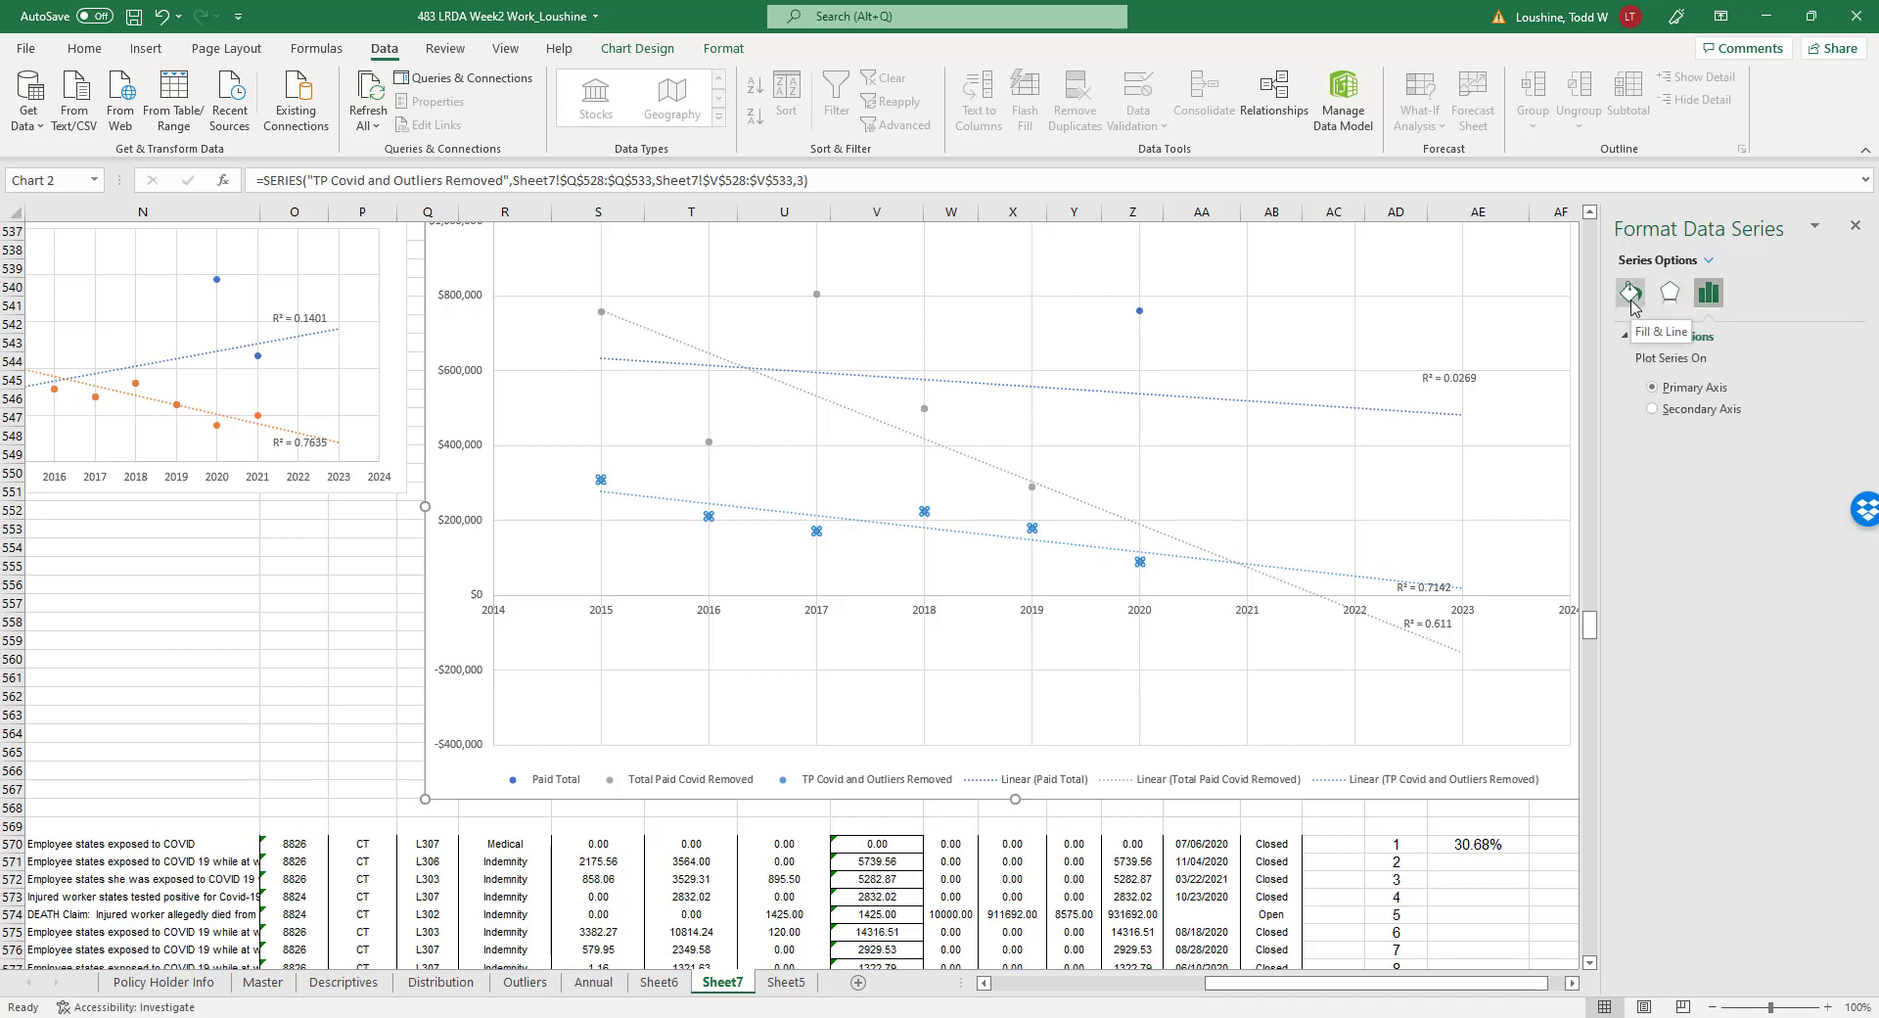
click(1630, 303)
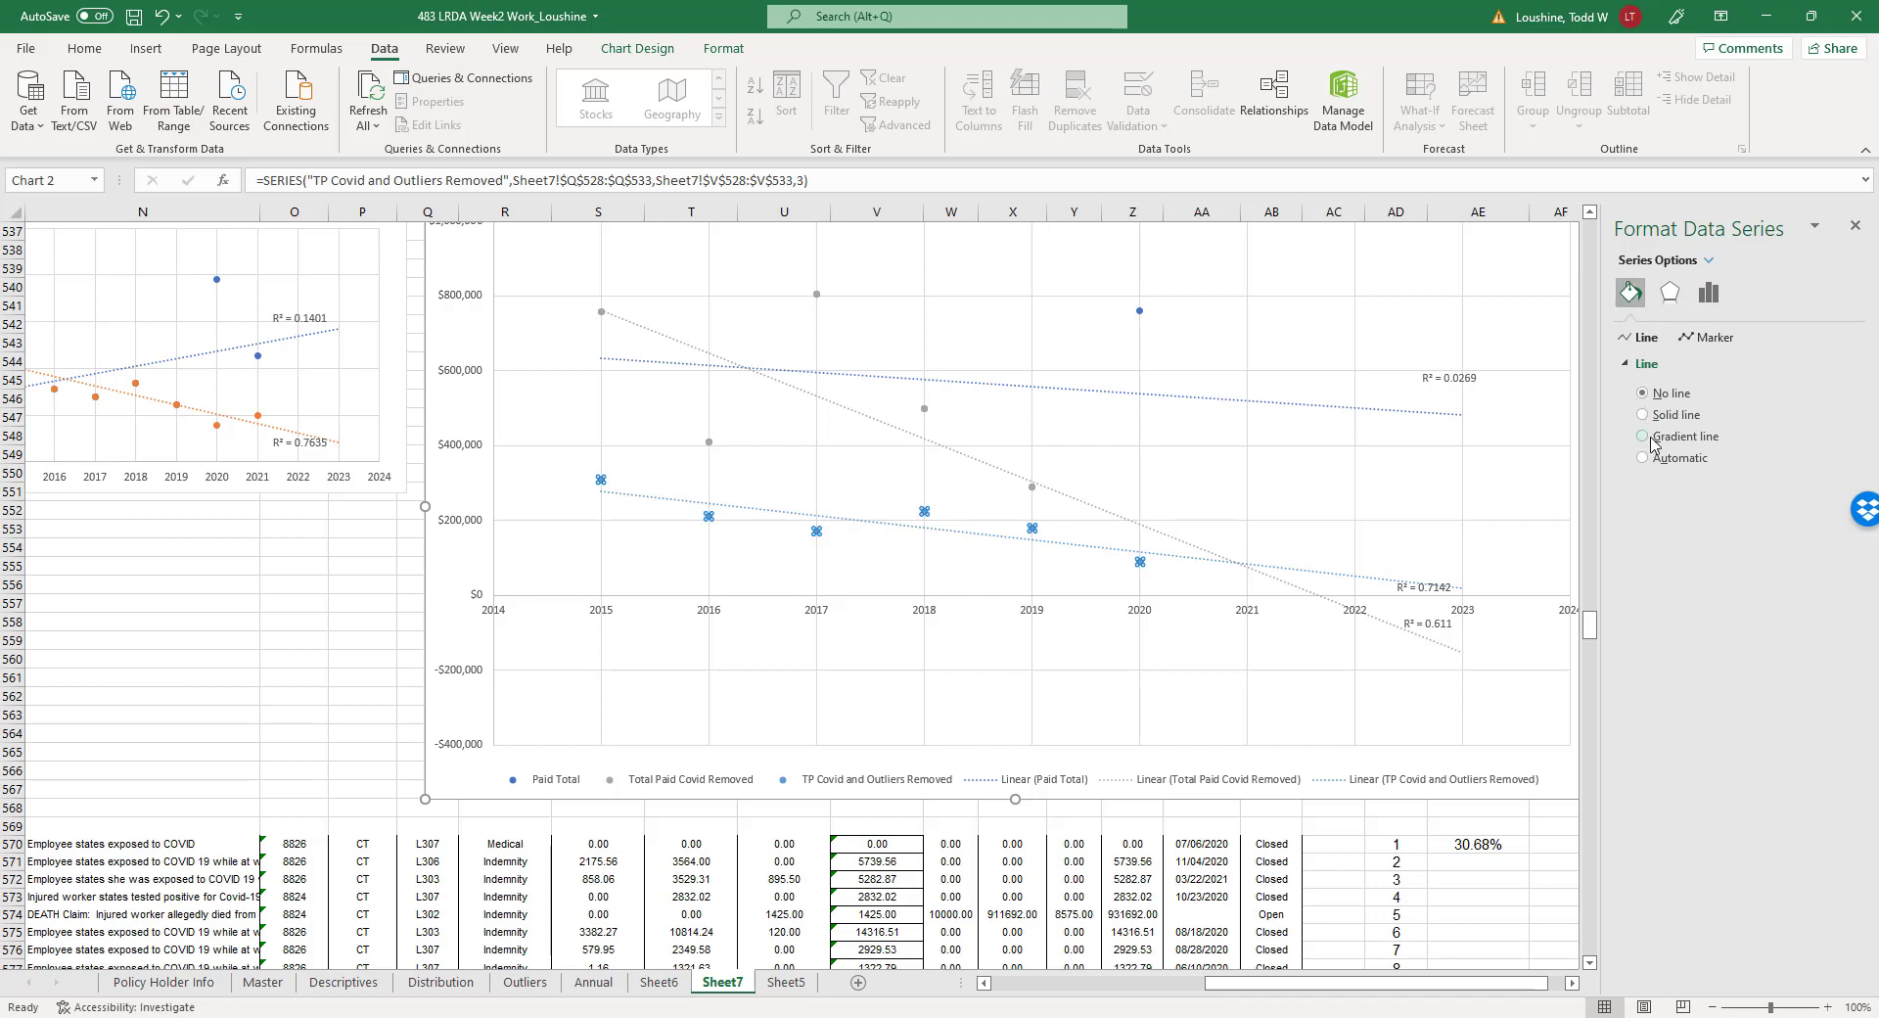
click(1714, 338)
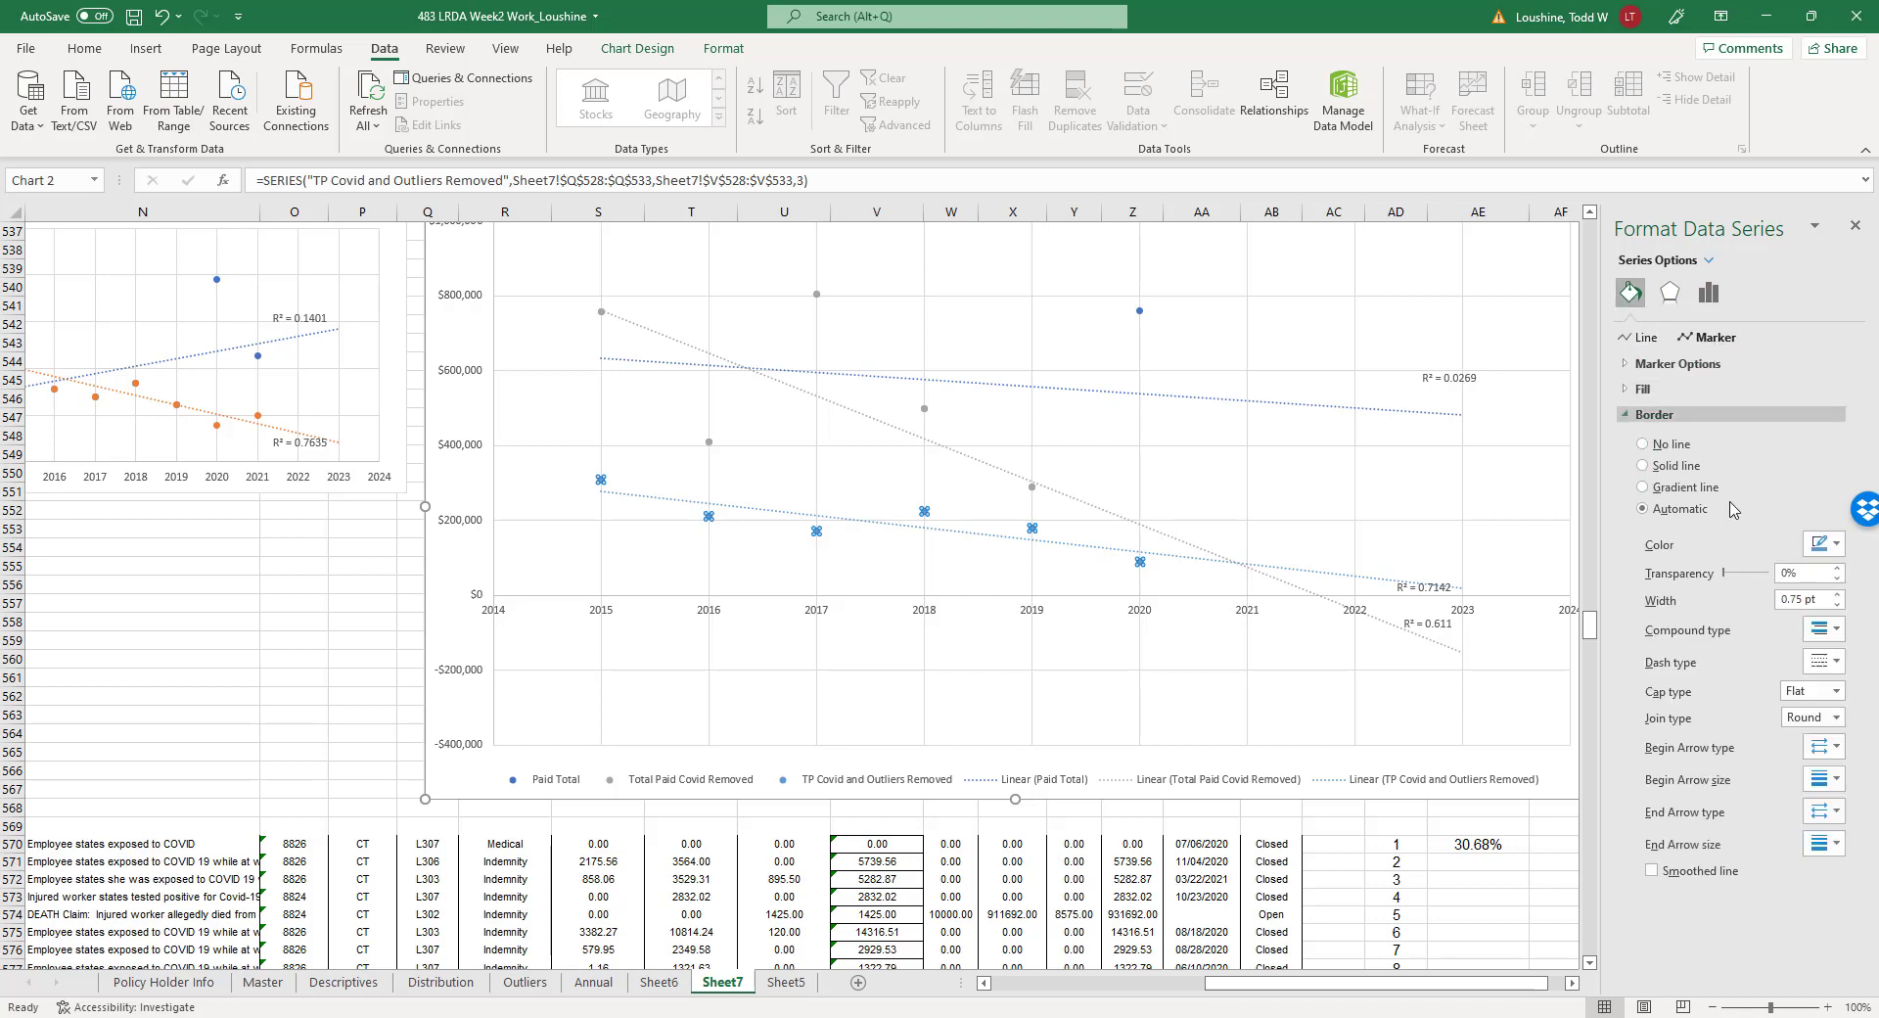
click(1837, 546)
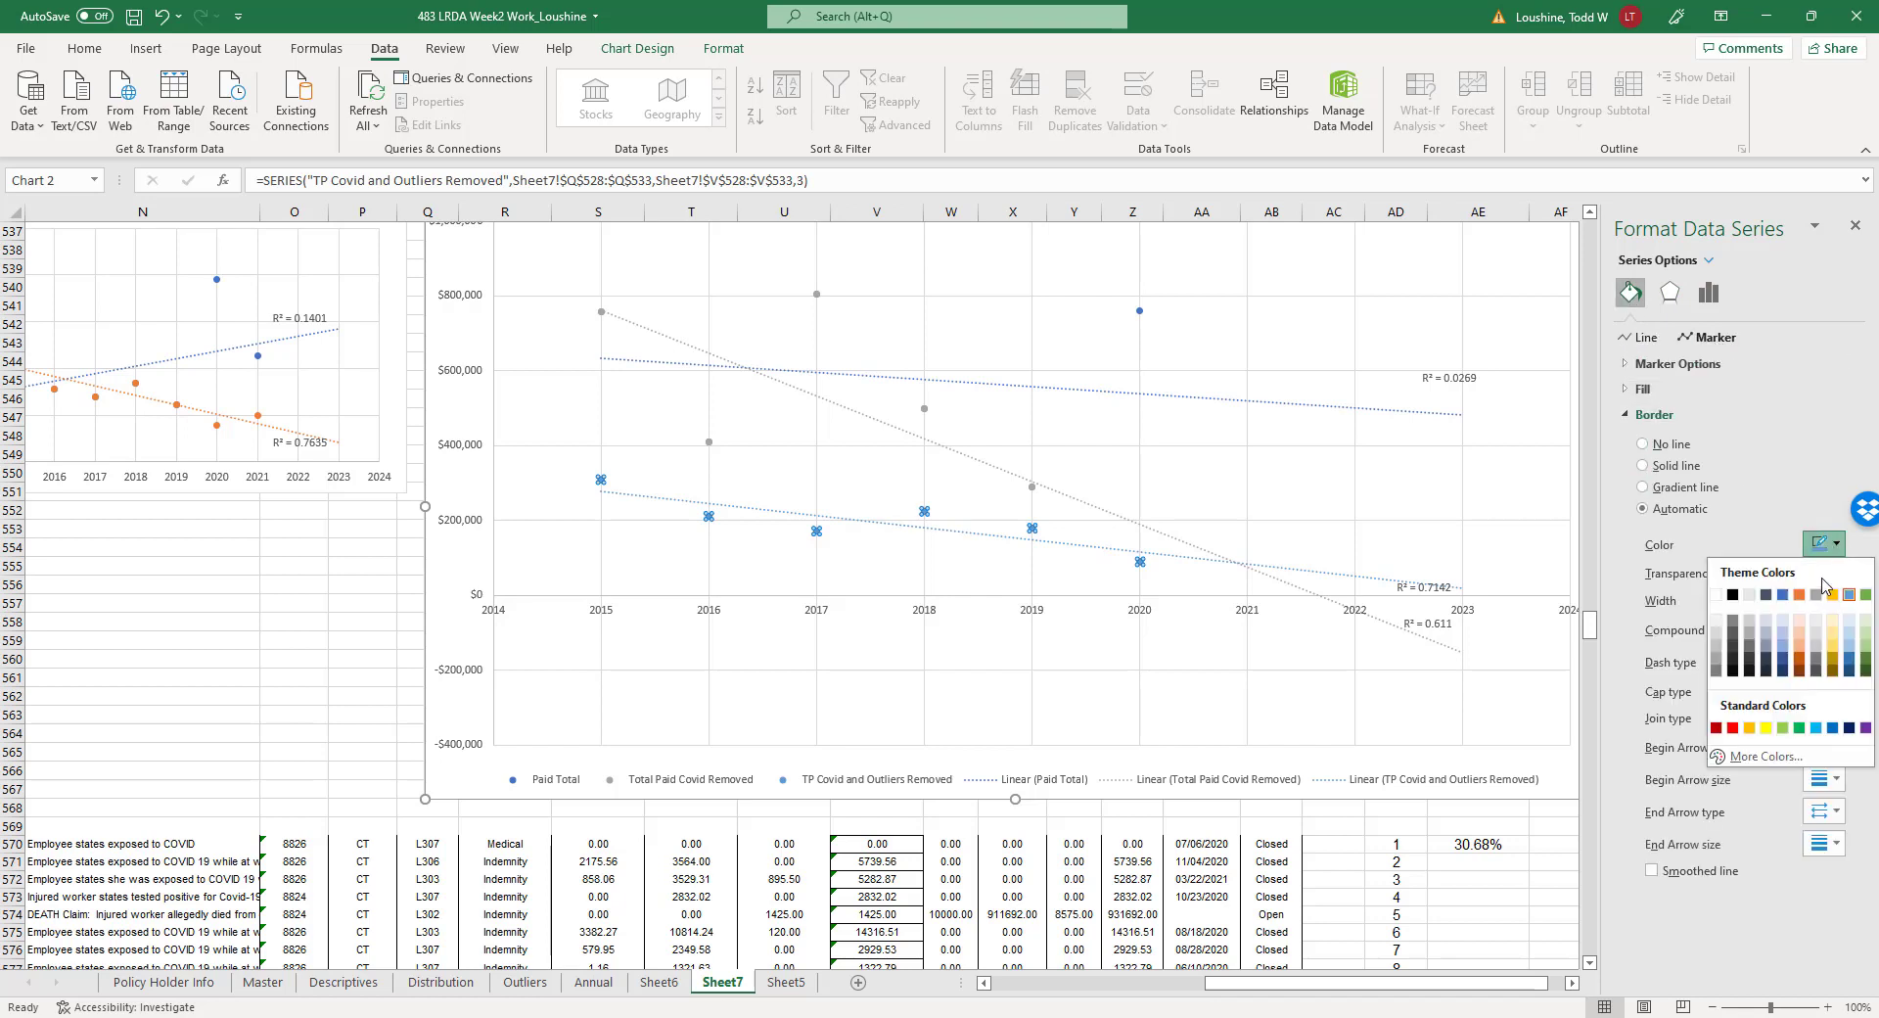
click(1732, 727)
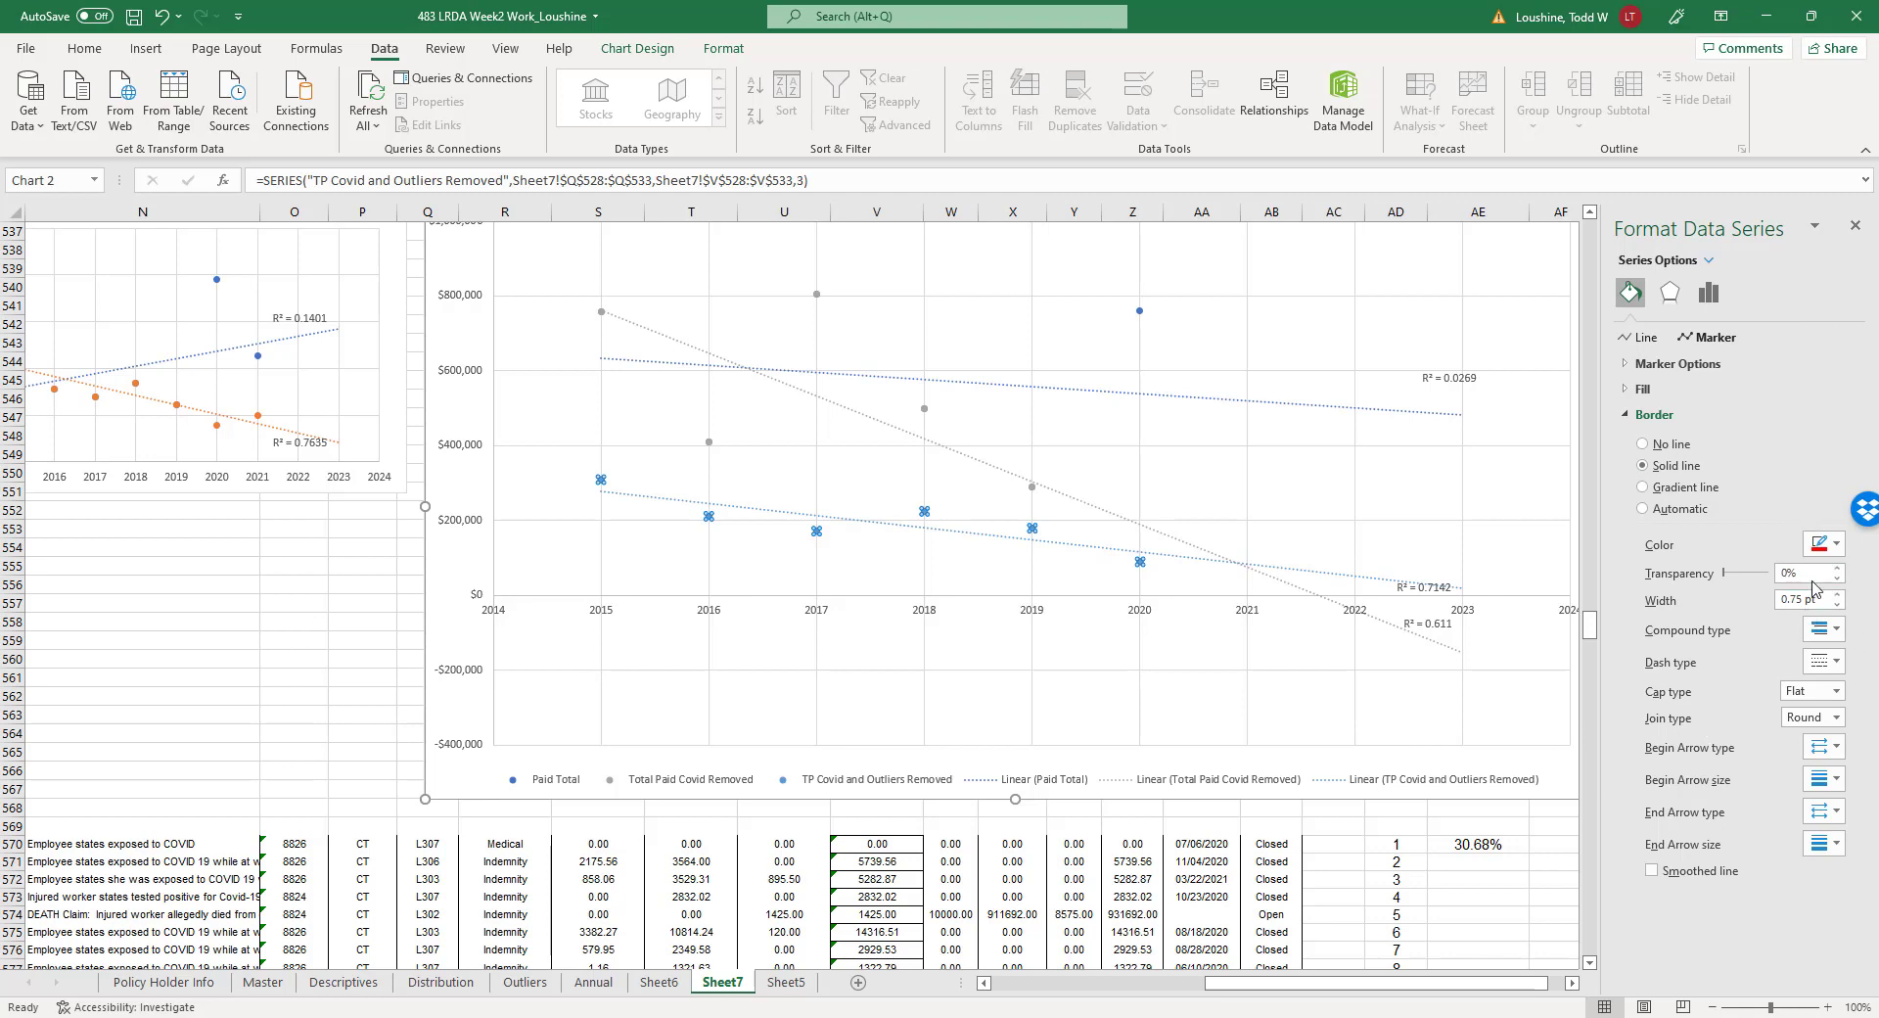
click(1421, 707)
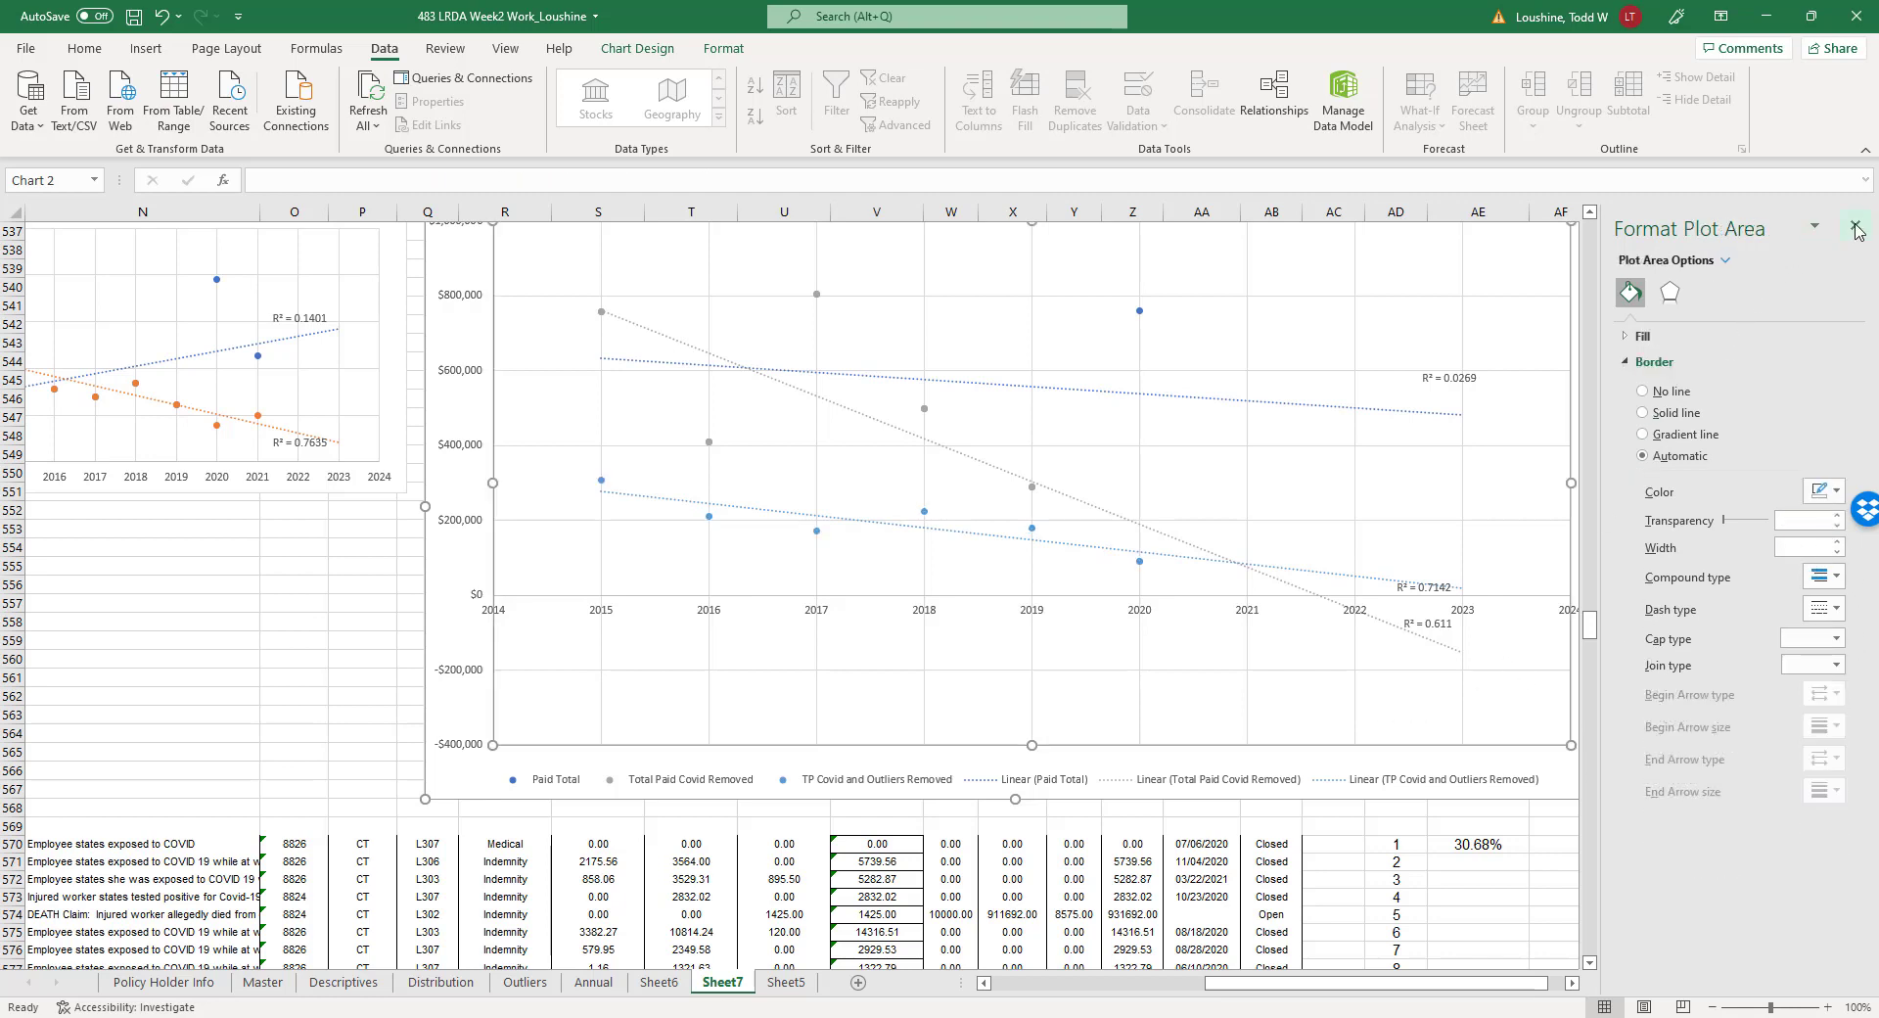
click(1856, 228)
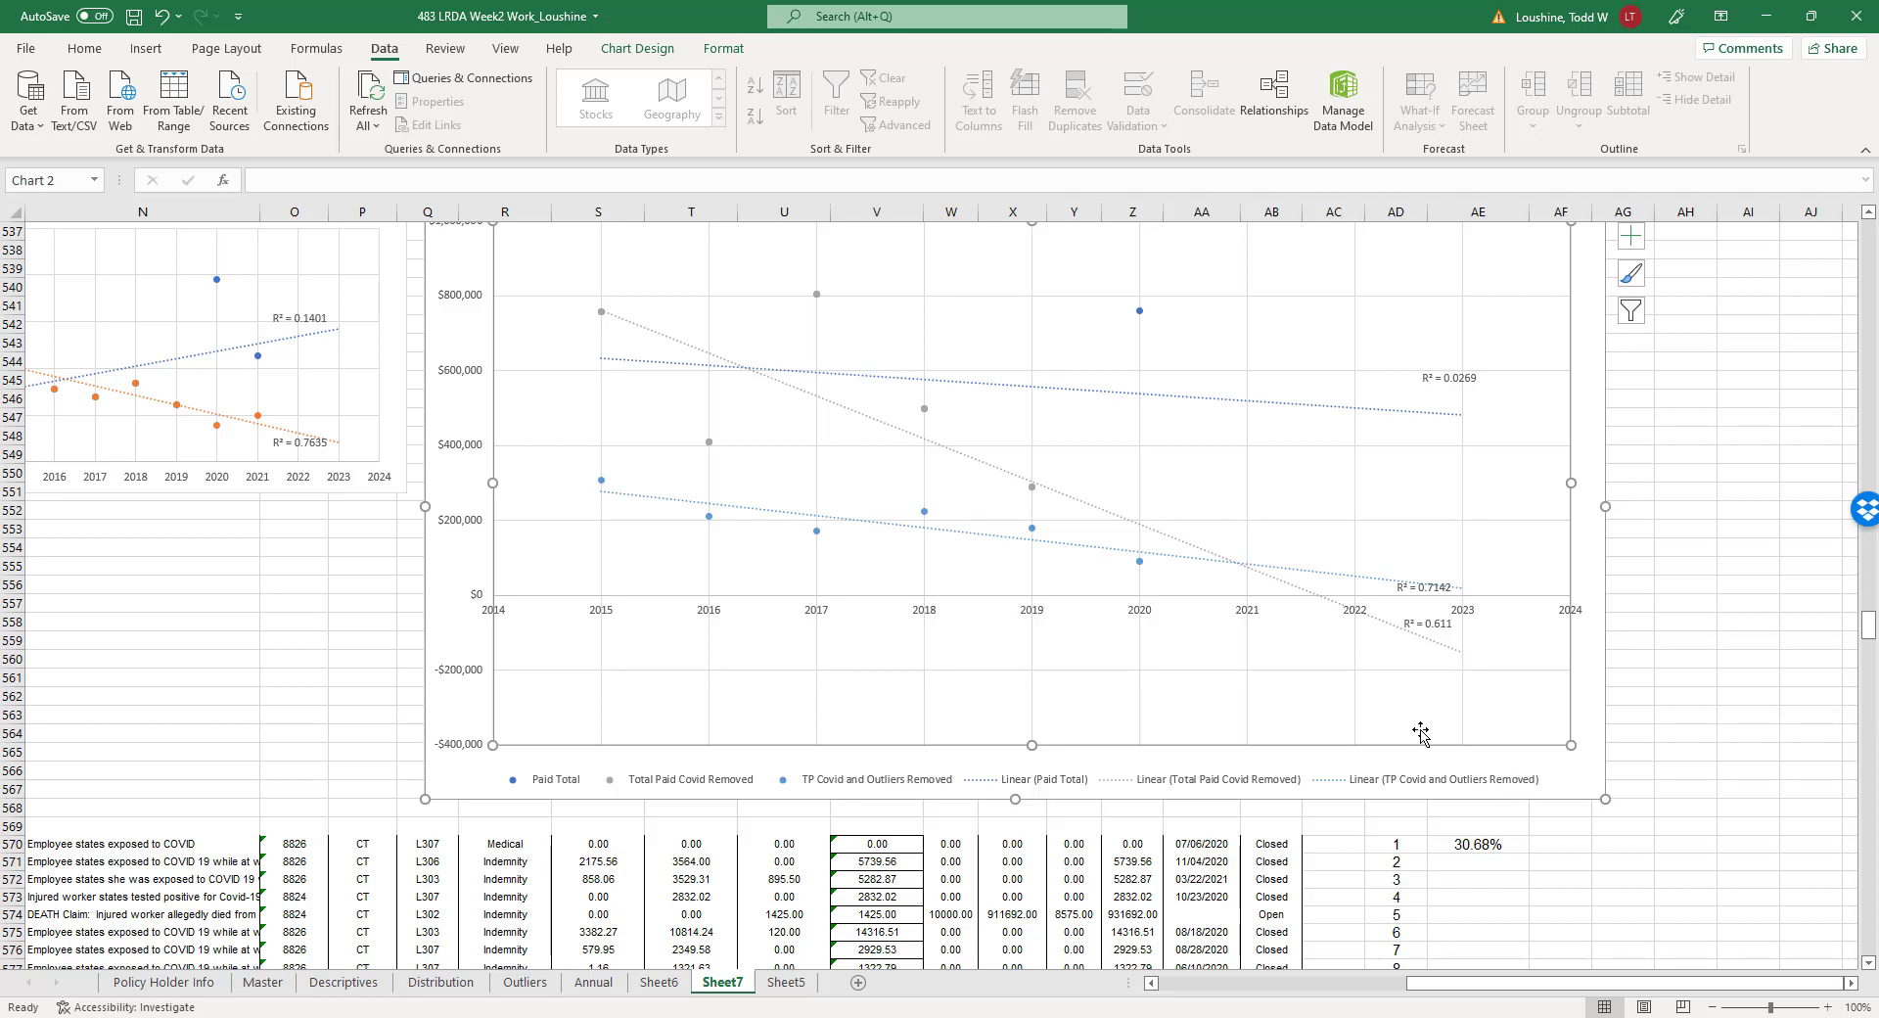
Move the R² label of the TP Covid and Outliers Removed trendline slightly upward, clear of the year axis.
click(1439, 588)
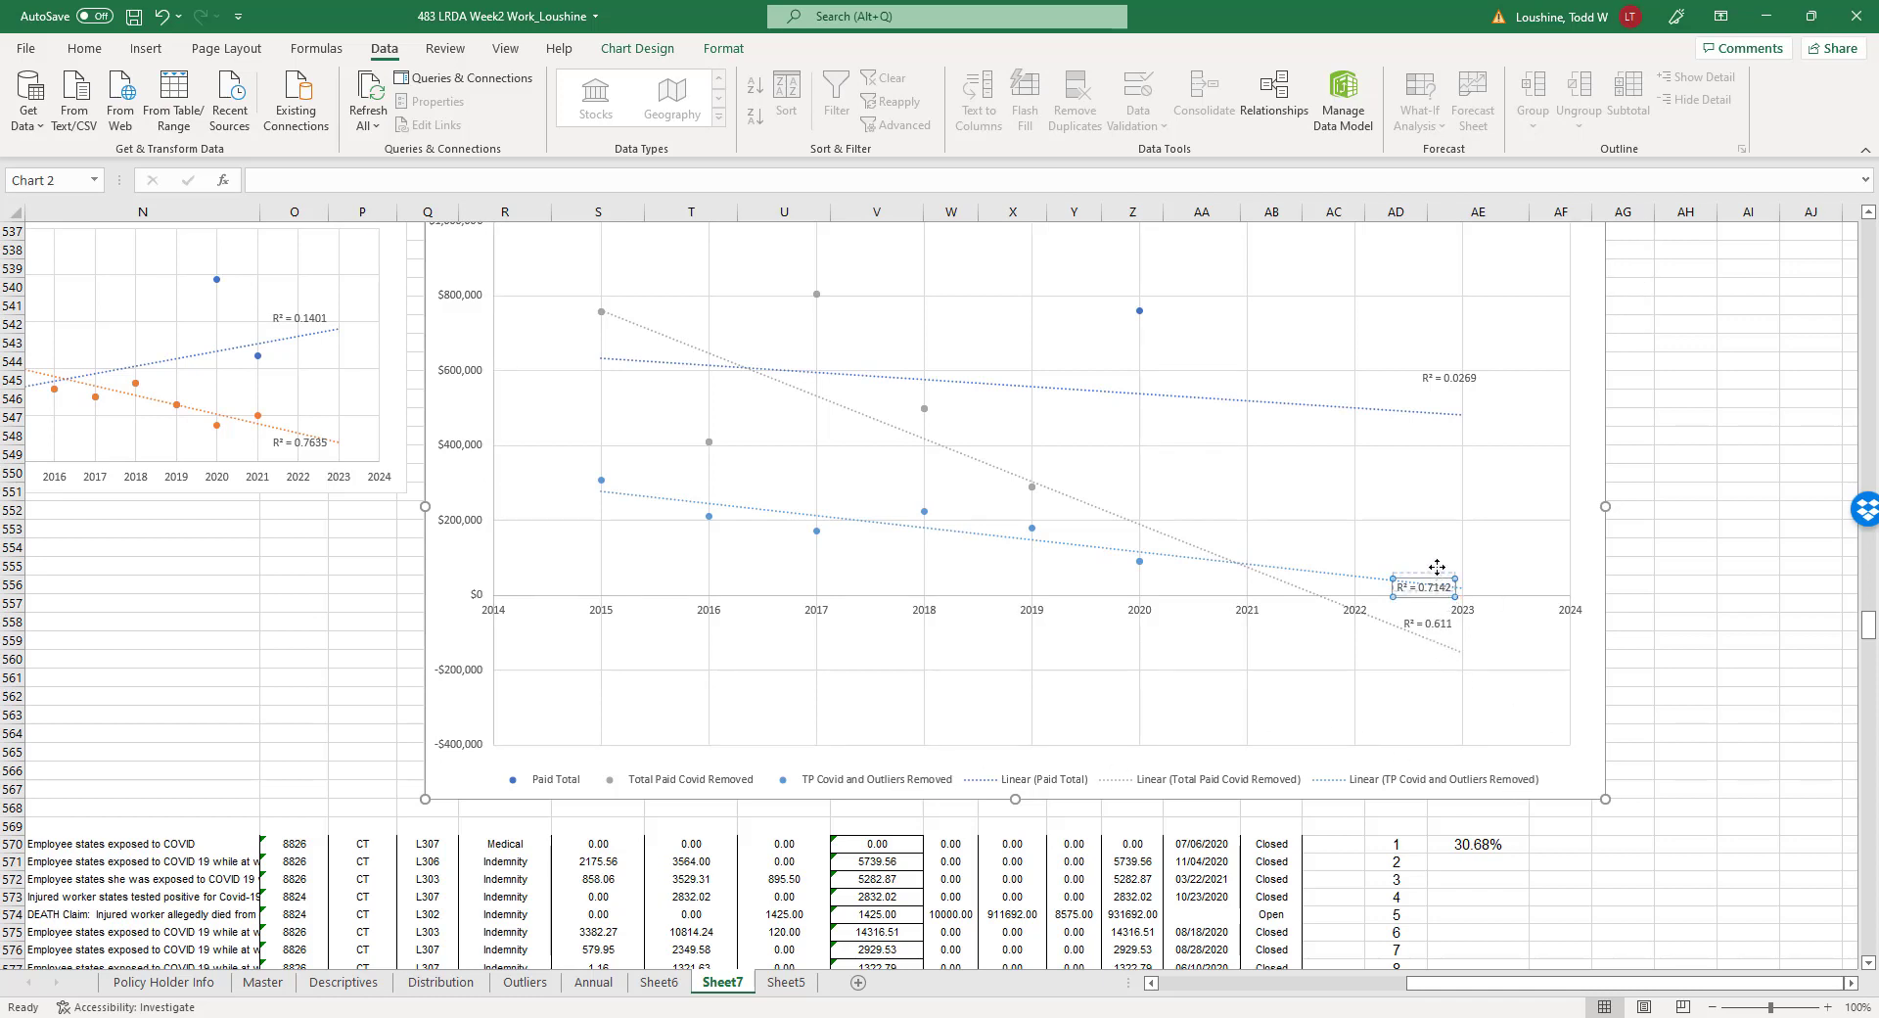
drag(1436, 577, 1436, 561)
click(1468, 379)
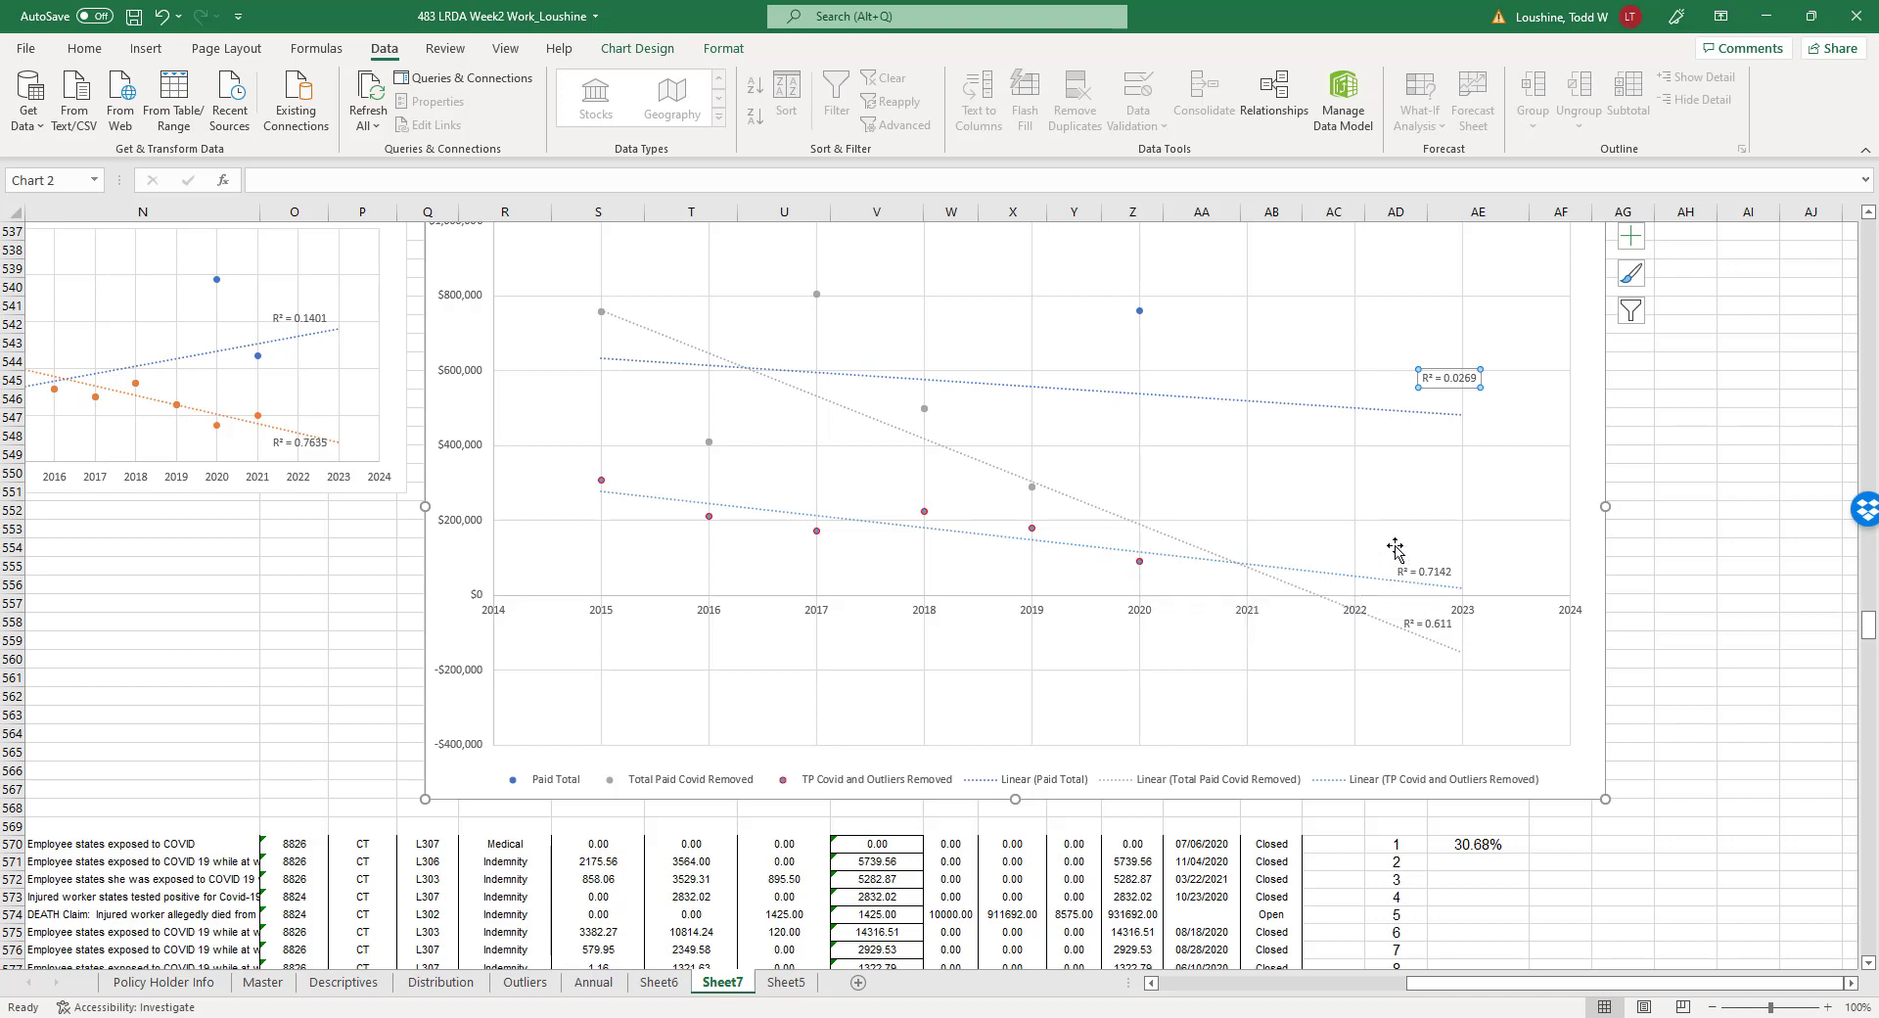
Examine the trendlines and R² values of the claim counts chart and the paid amounts chart alongside the annual summary table.
drag(1522, 991, 1468, 990)
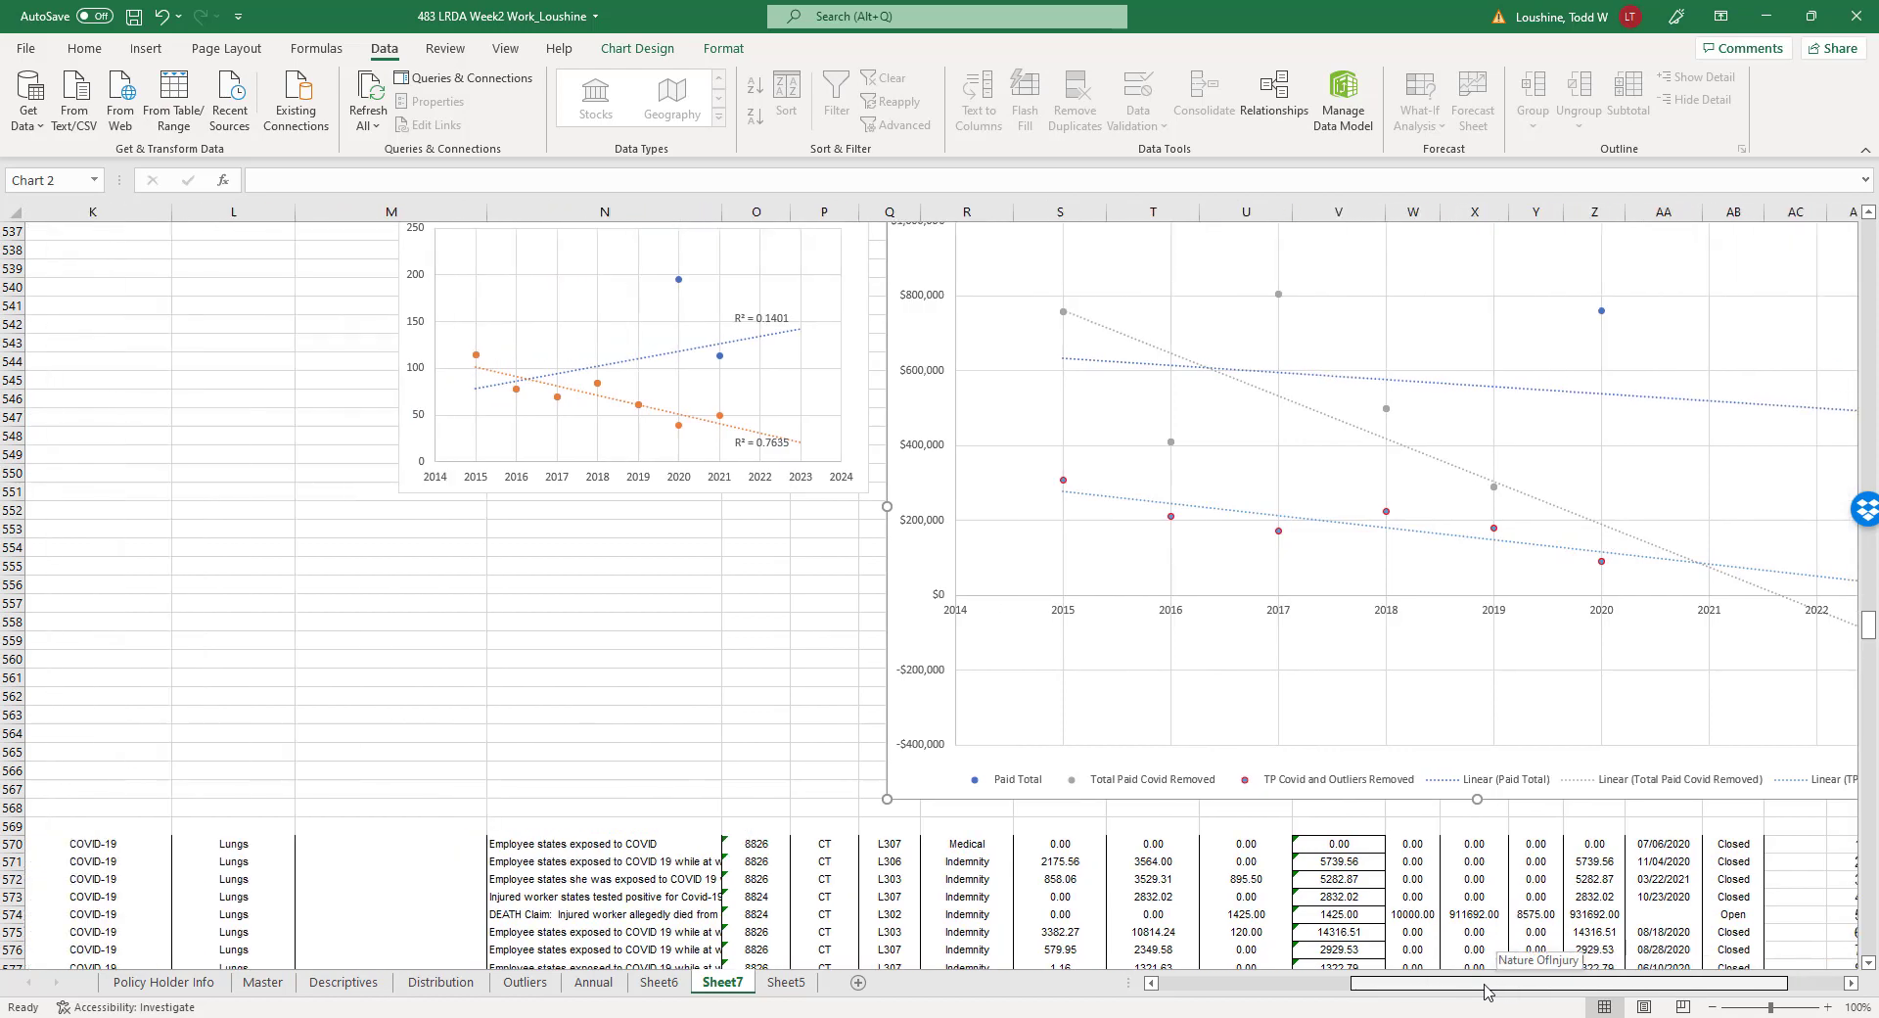
scroll(534, 468, up, 2)
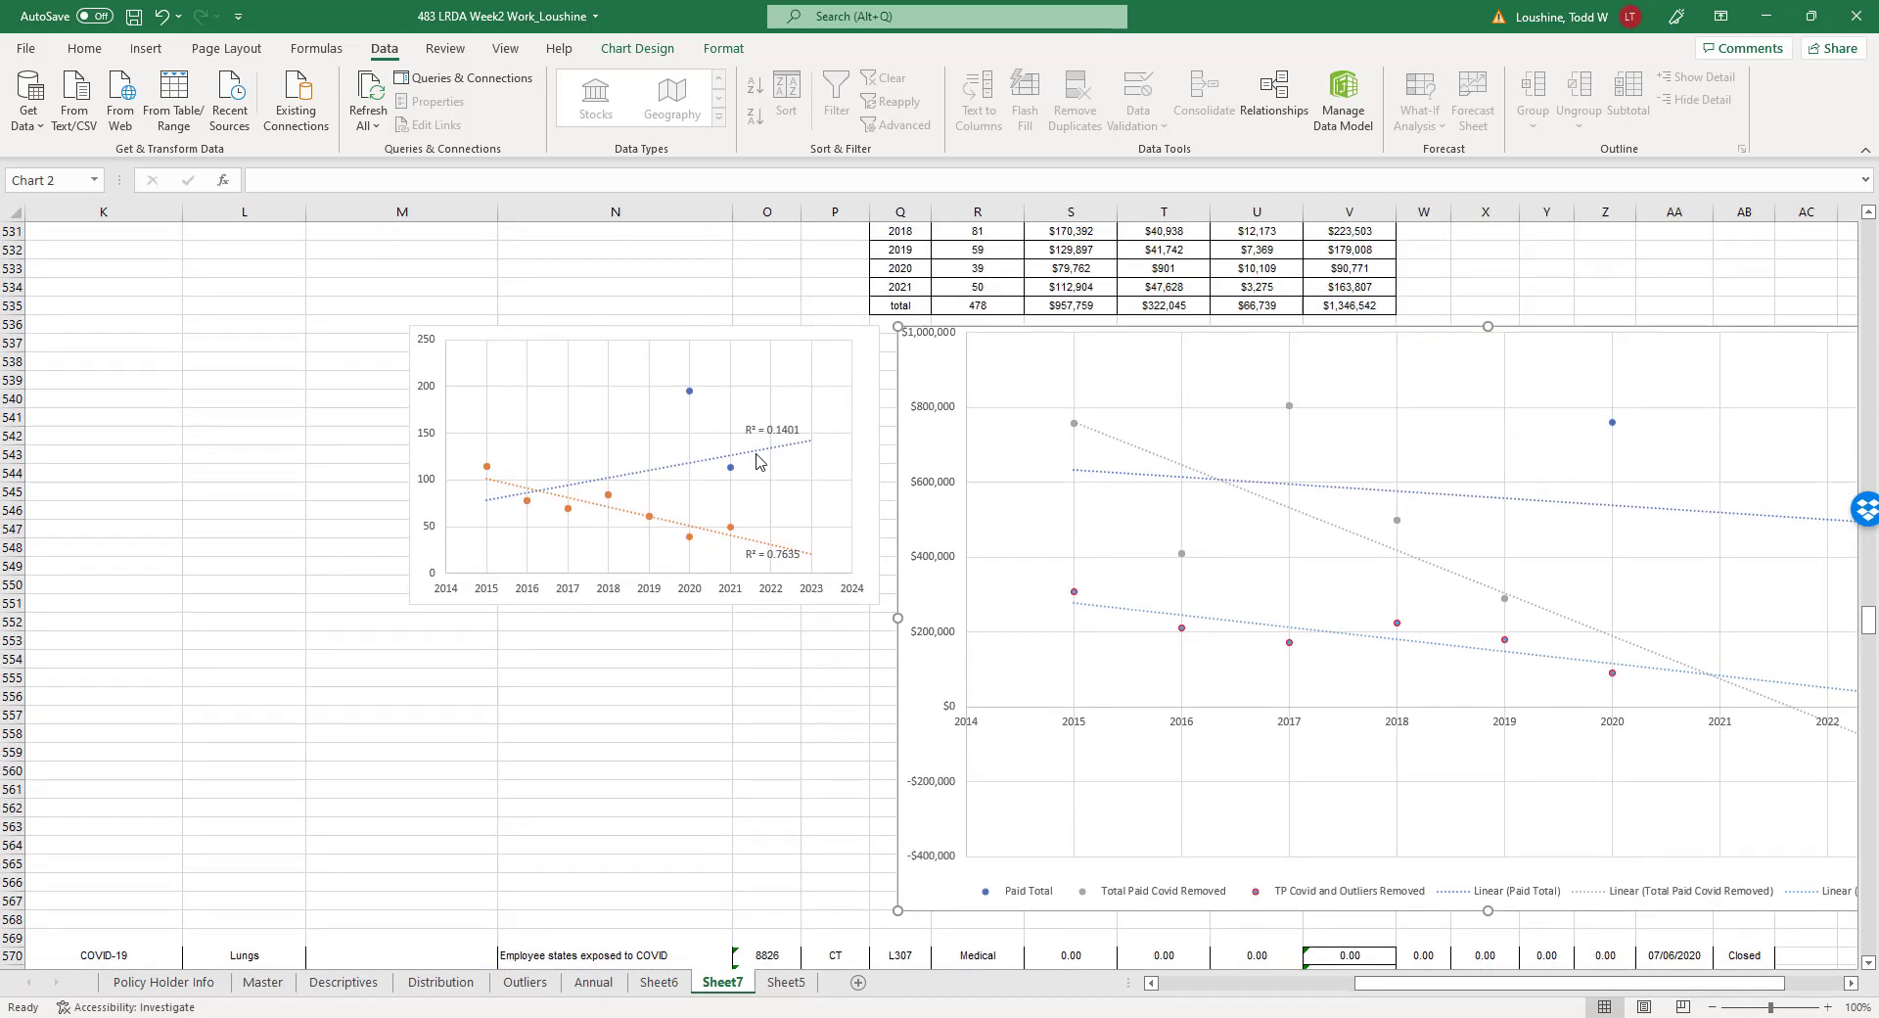
click(759, 458)
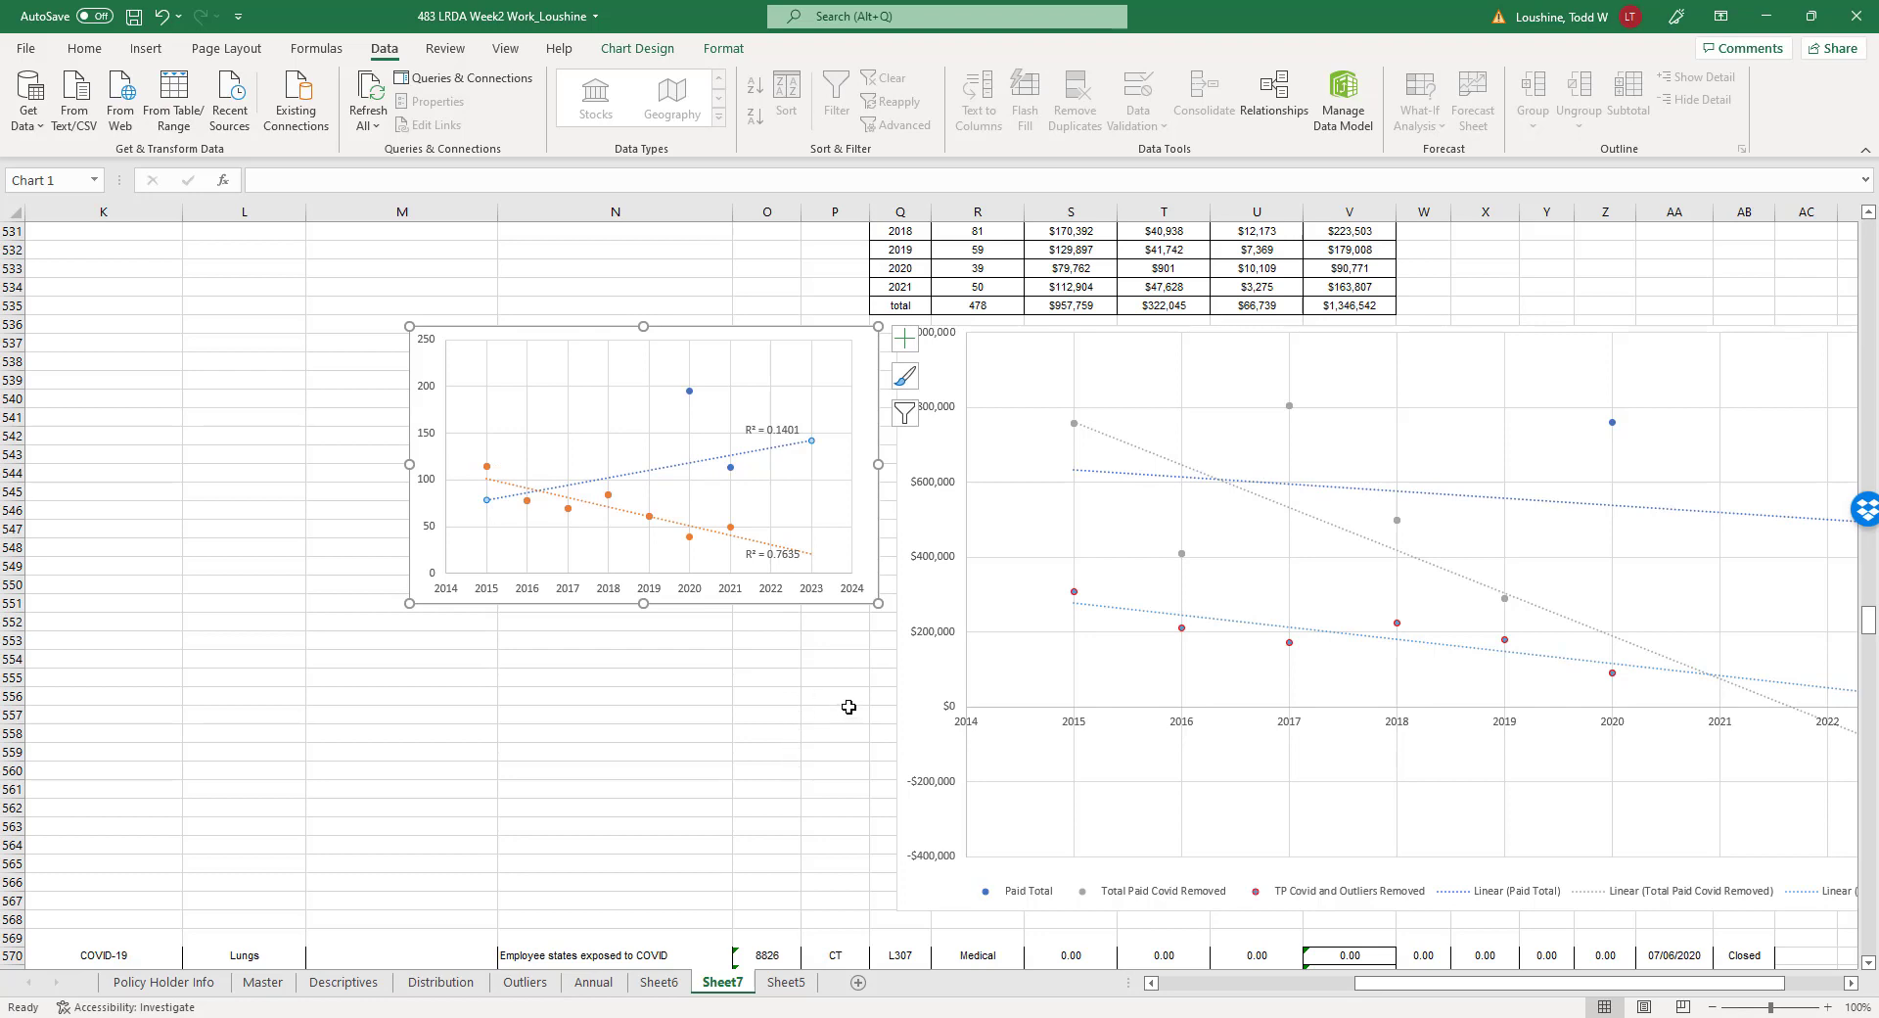
click(768, 693)
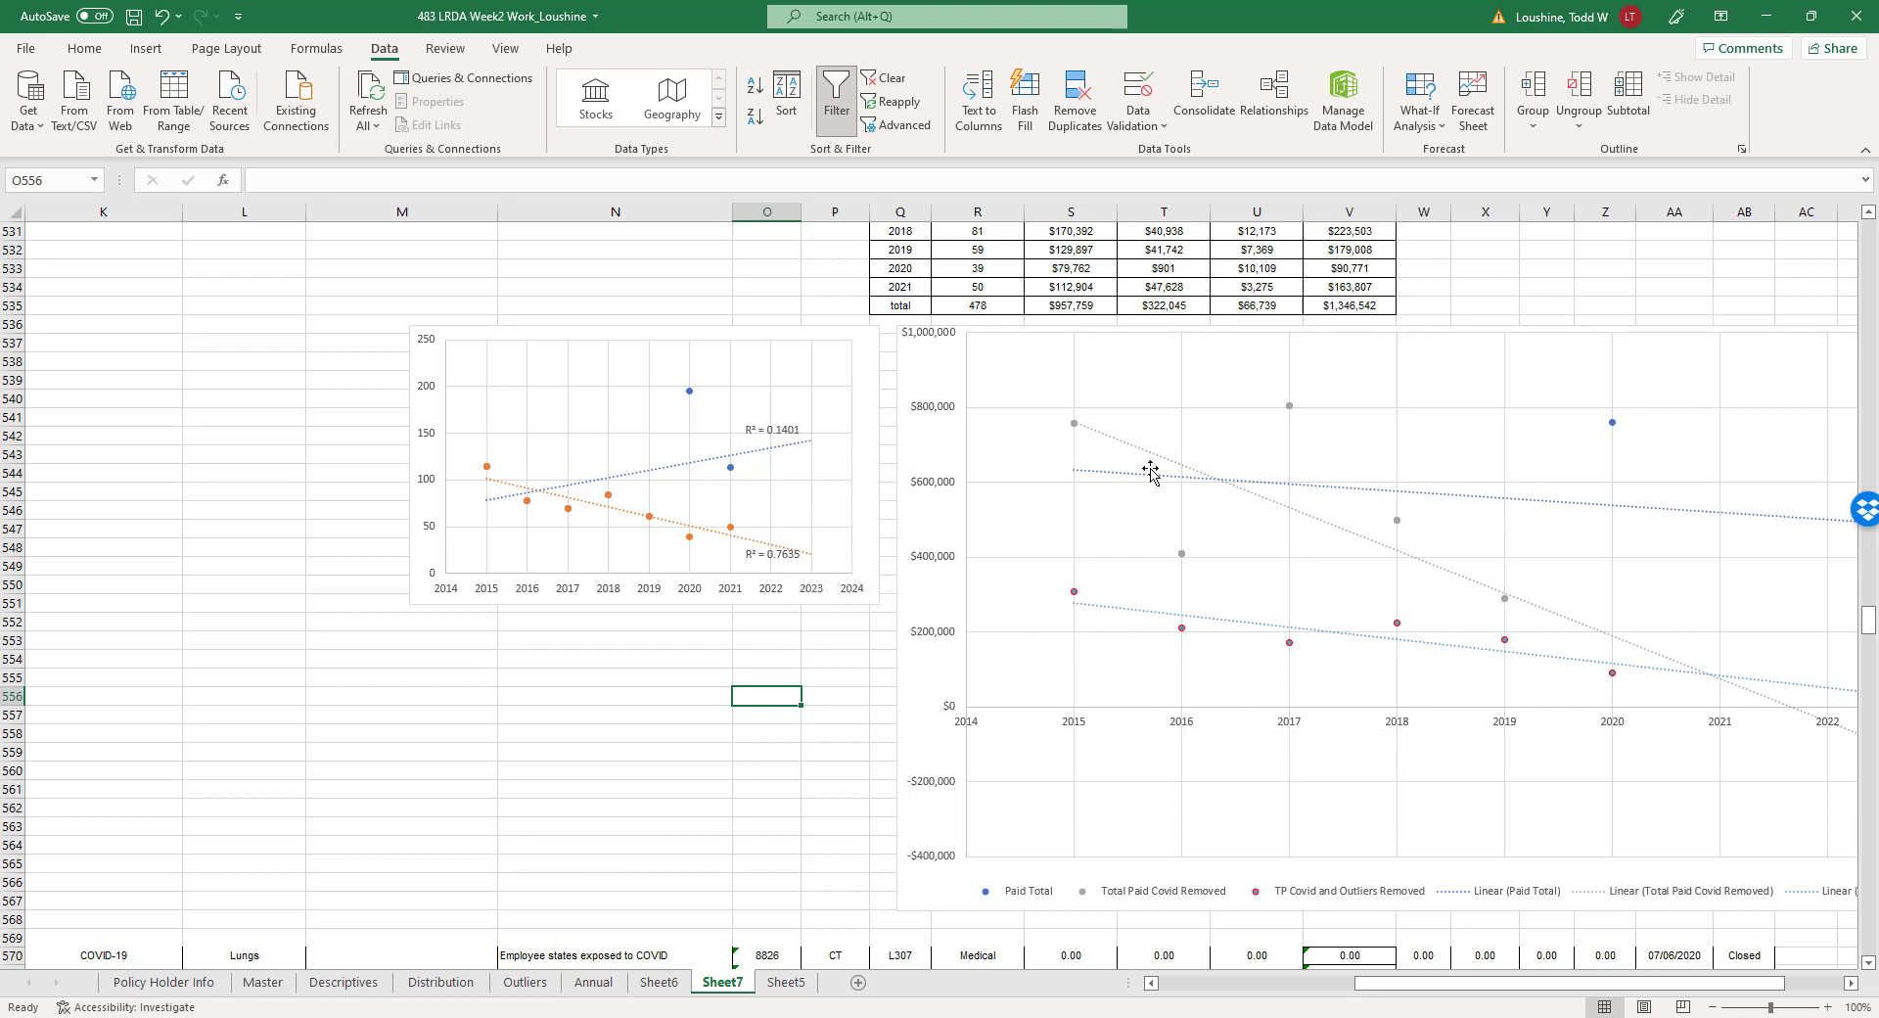
click(716, 651)
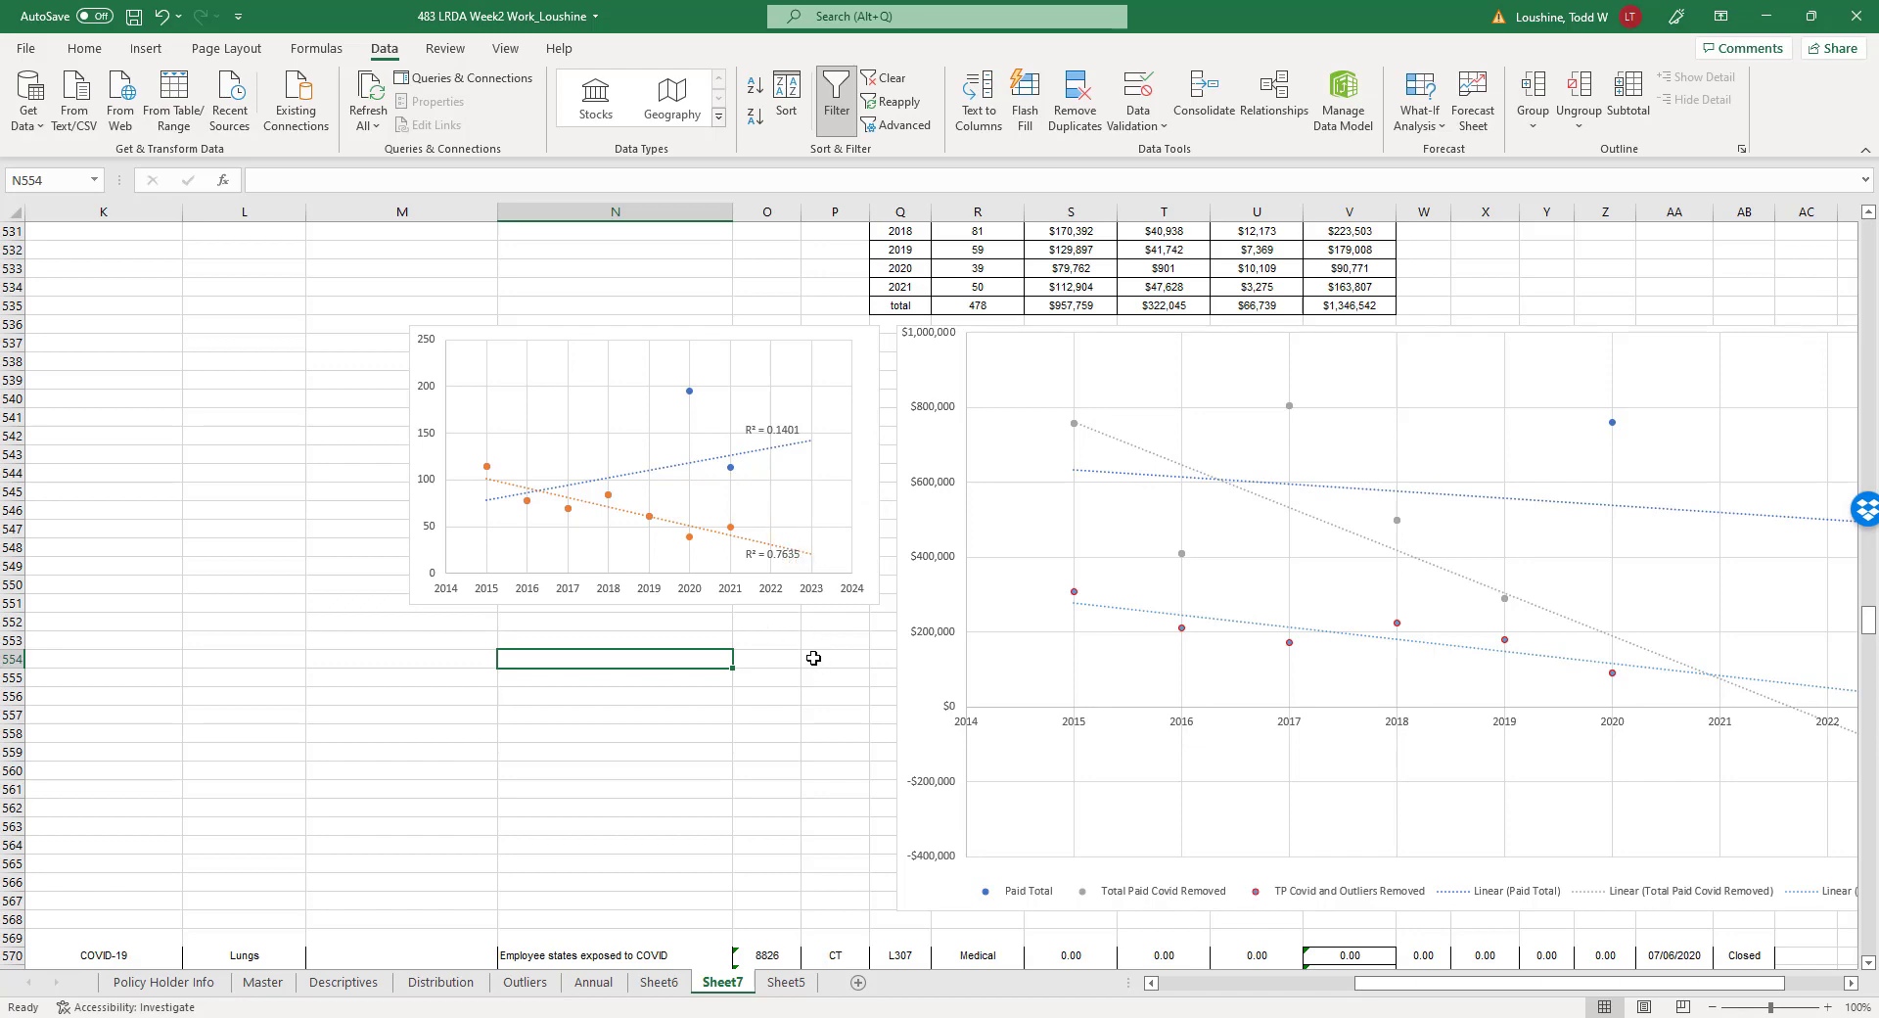
scroll(814, 677, up, 3)
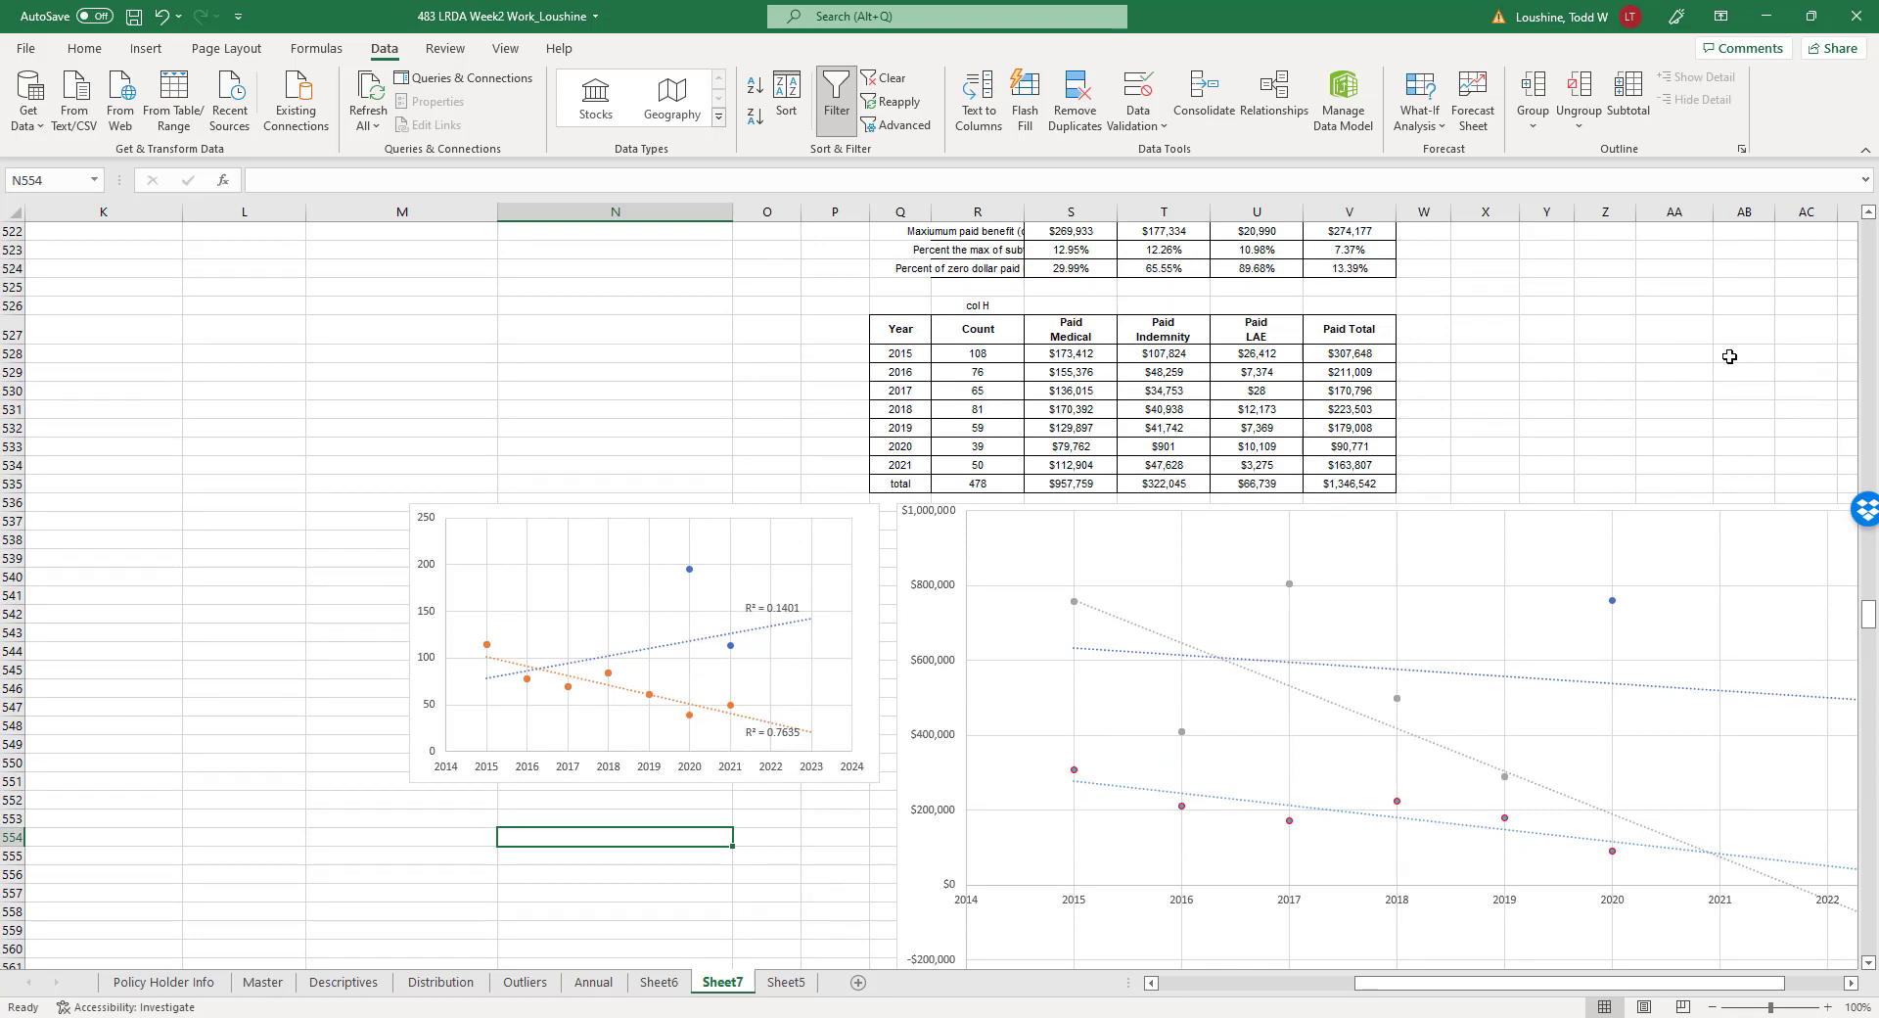
click(1559, 367)
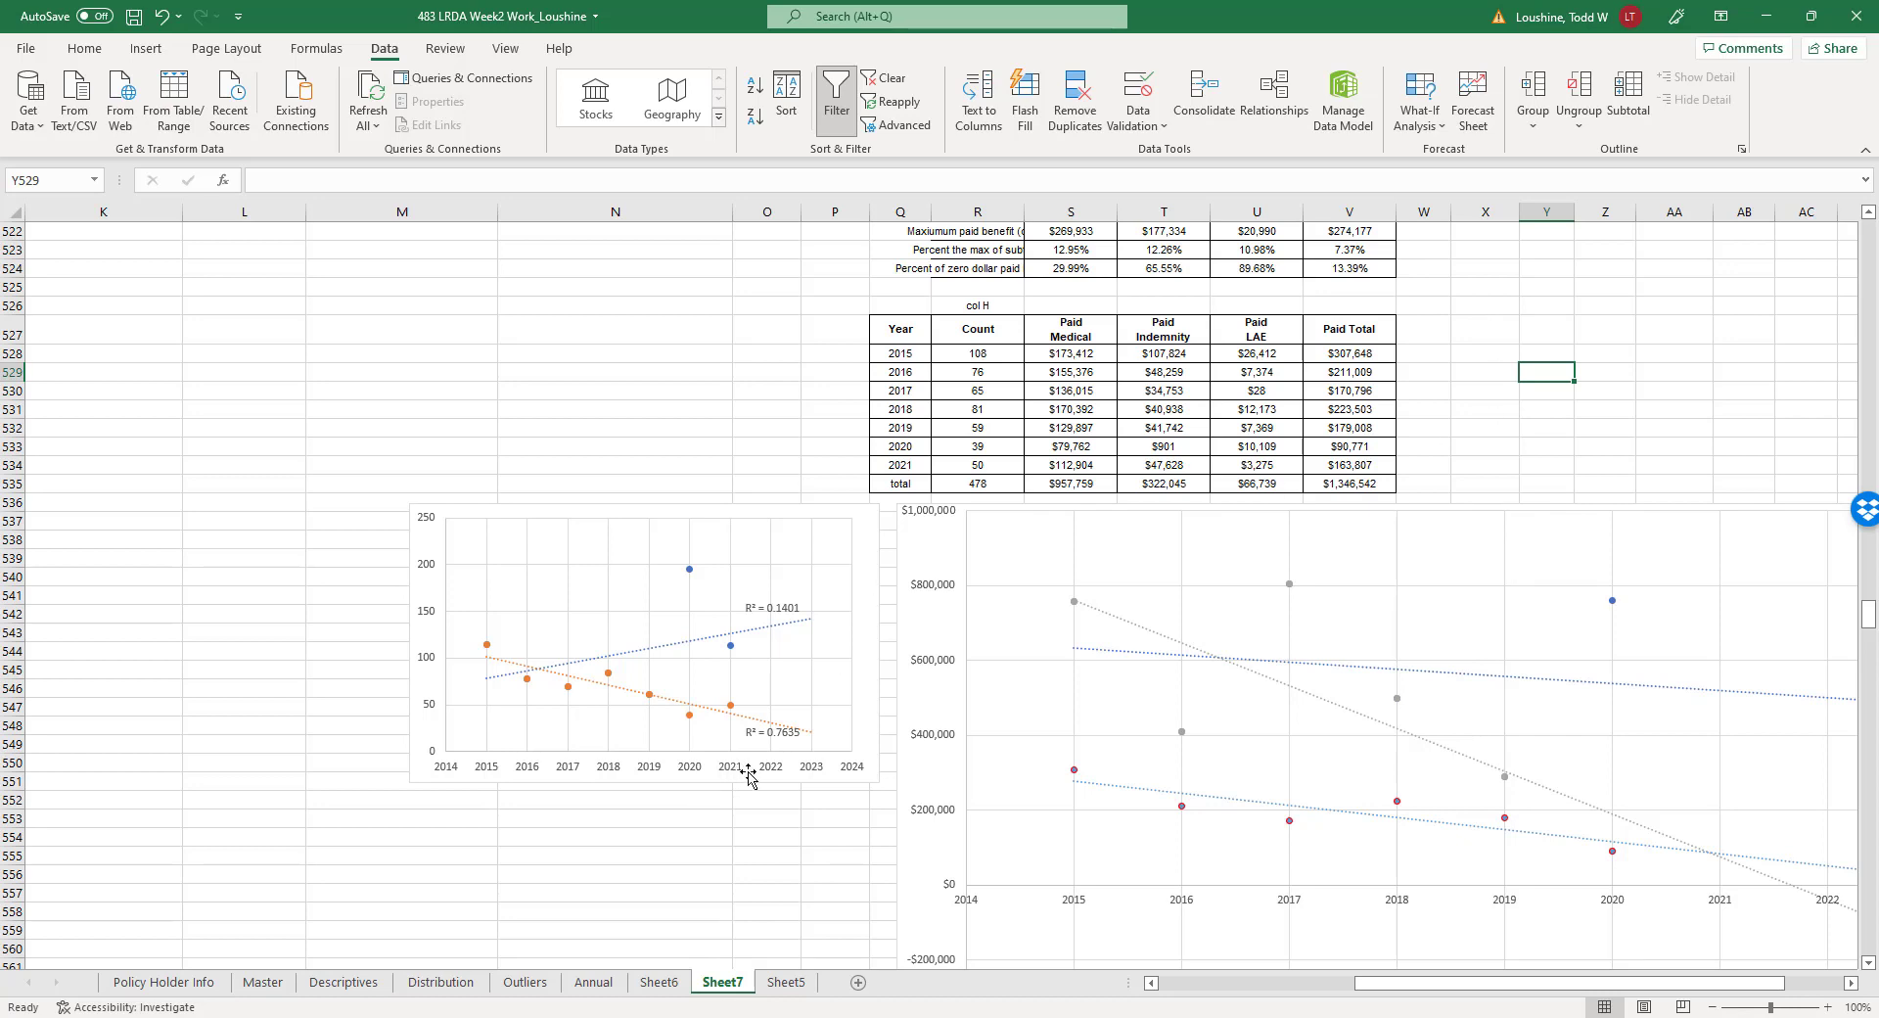
drag(1614, 982, 1668, 982)
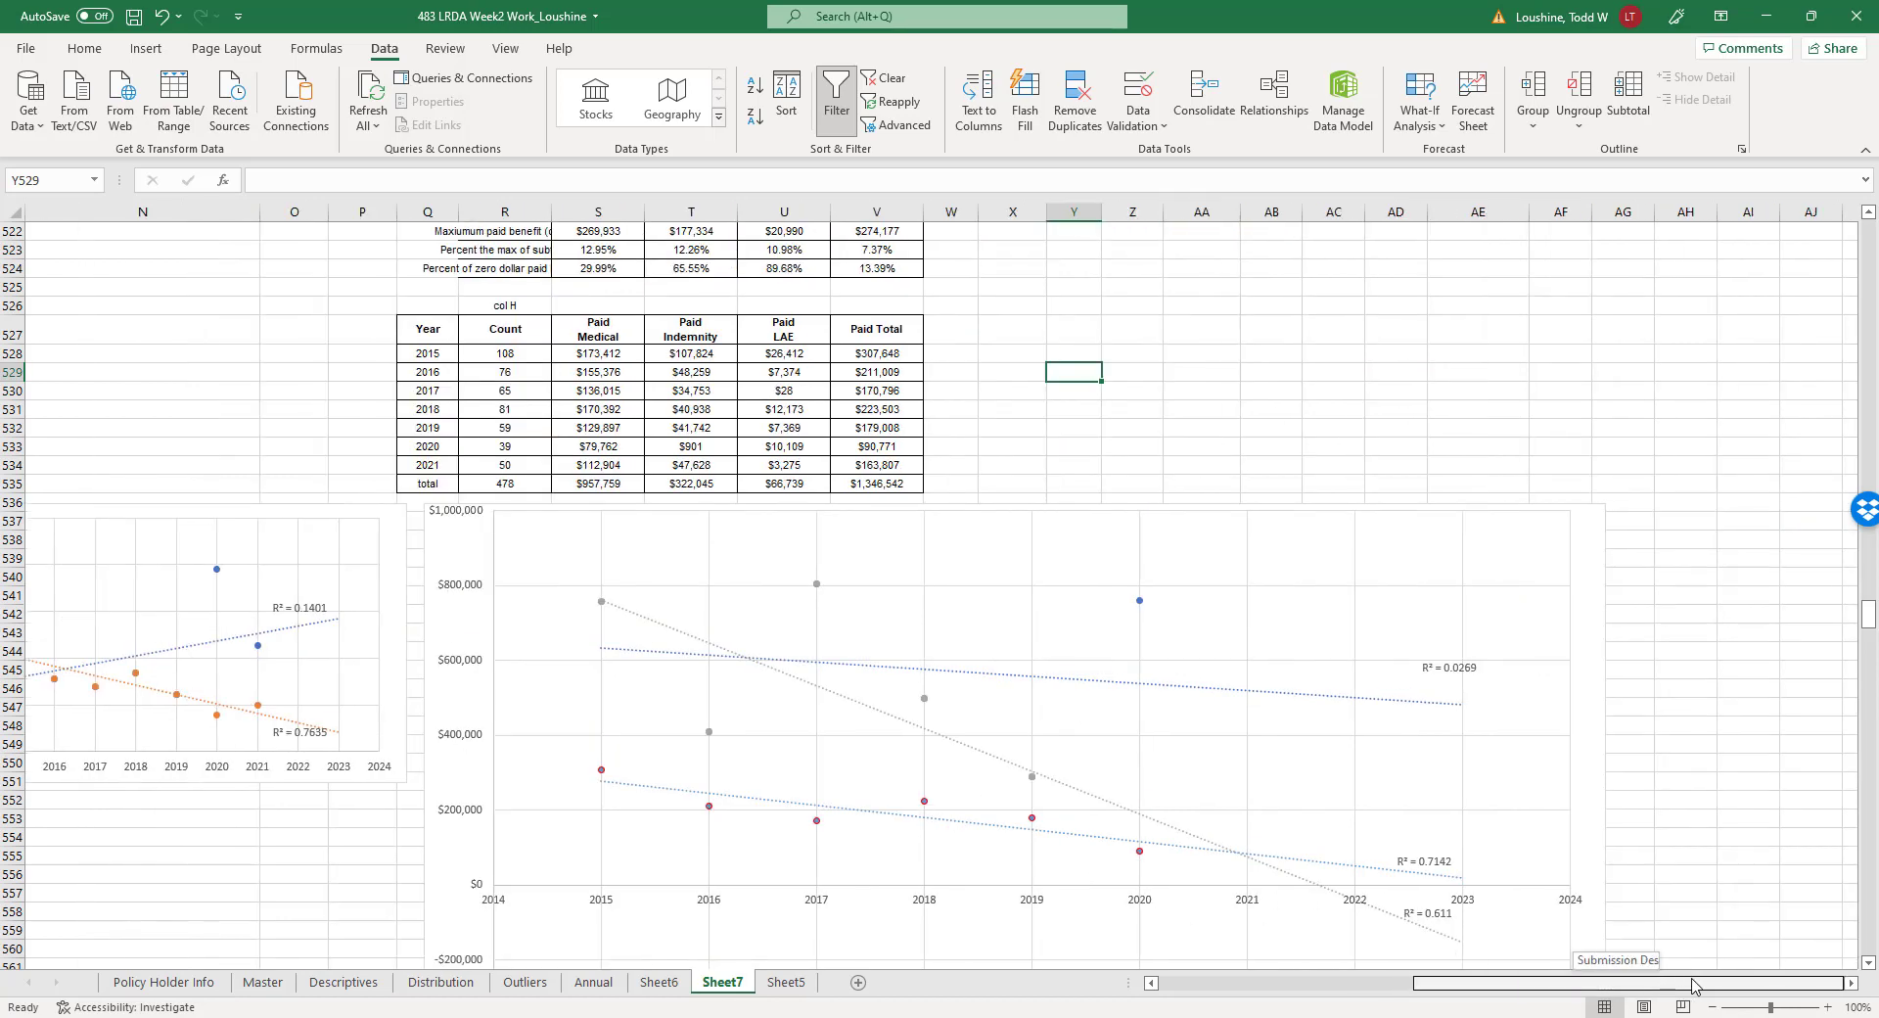